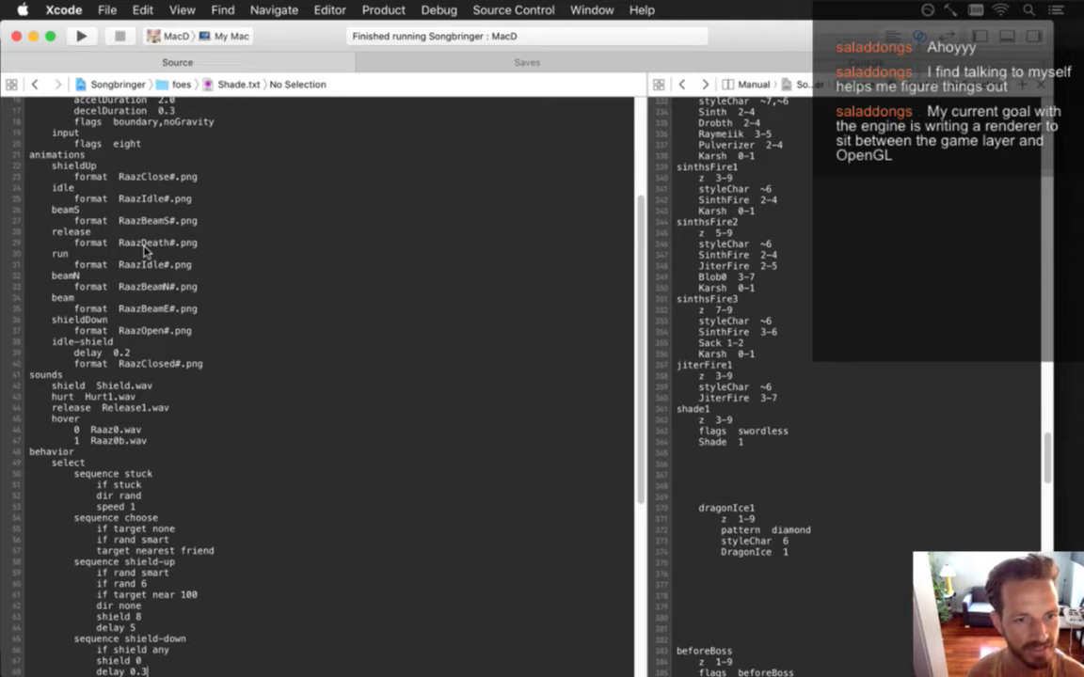
- Delete the hover sound entry and its two Raaz wav lines from the sounds block of Shade.txt
key("super+Left")
key("shift+Down")
key("shift+Down")
key("shift+Down")
key("BackSpace")
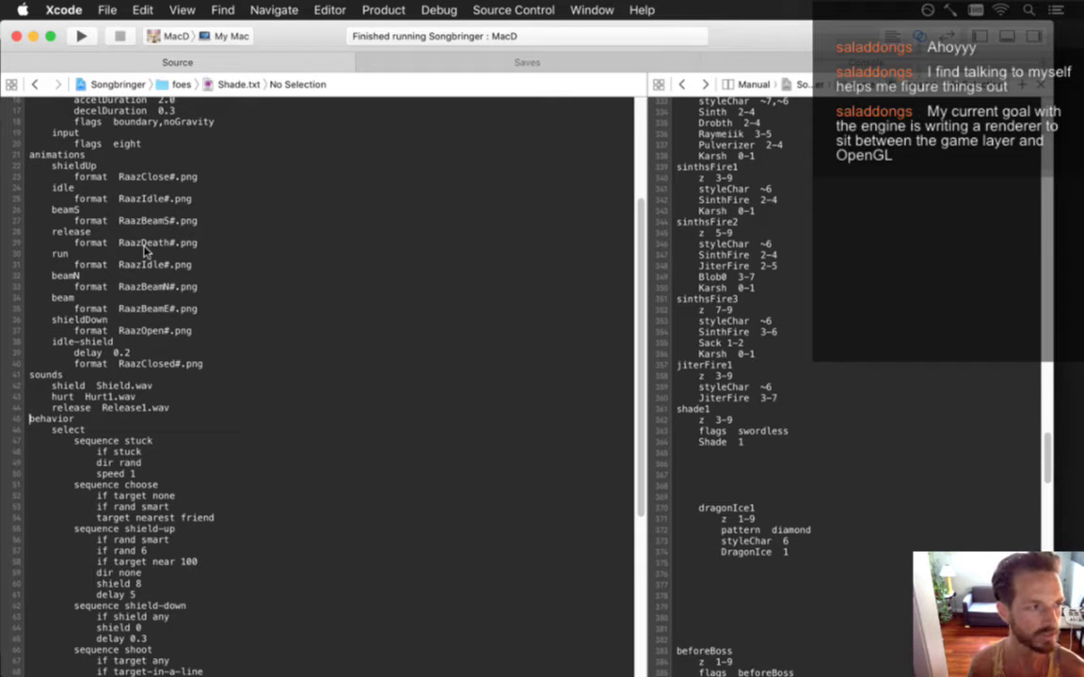
- Delete the shield-up, shield-down and shoot sequences from the behavior block
key("Down")
key("Down")
key("Down")
key("Down")
key("Down")
key("Down")
key("Down")
key("Down")
key("Down")
key("Down")
key("Down")
key("Down")
key("Down")
key("Down")
key("Down")
key("Down")
key("Down")
key("Down")
key("Down")
key("Down")
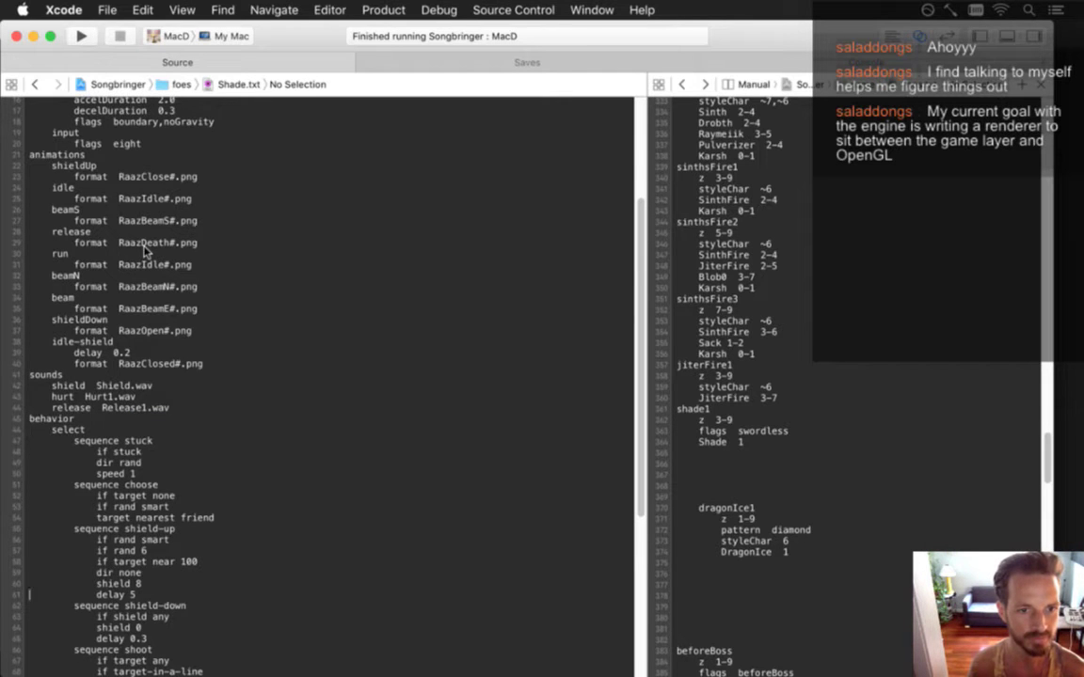
key("Up")
key("Up")
key("Up")
key("Up")
key("Up")
key("Up")
key("Up")
key("Up")
key("Up")
key("Up")
key("Up")
key("Up")
key("Up")
key("shift+Down")
key("shift+Down")
key("shift+Down")
key("shift+Down")
key("shift+Down")
key("shift+Down")
key("shift+Down")
key("shift+Down")
key("shift+Down")
key("shift+Down")
key("shift+Down")
key("shift+Down")
key("shift+Down")
key("shift+Down")
key("shift+Down")
key("shift+Down")
key("shift+Down")
key("shift+Down")
key("shift+Down")
key("shift+Down")
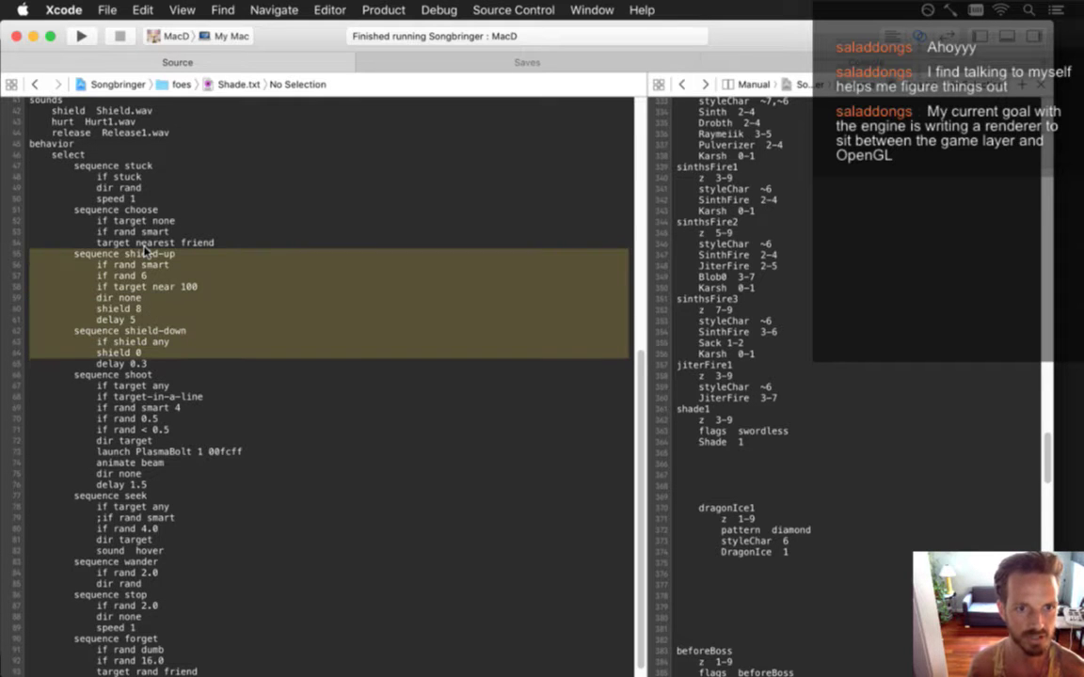
key("BackSpace")
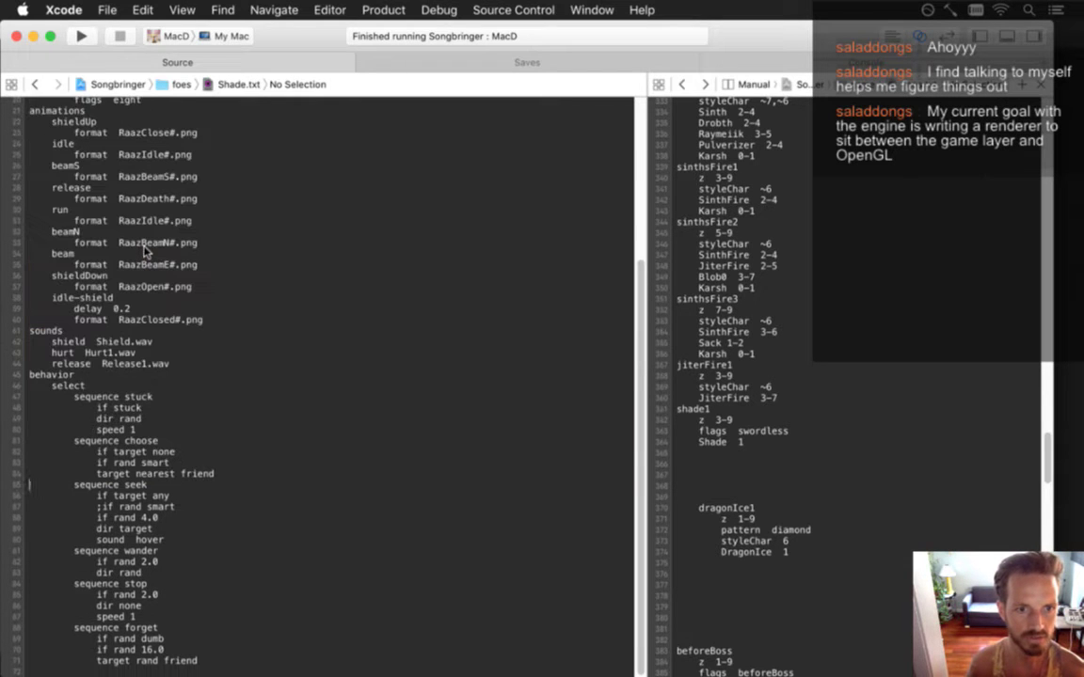
- Delete the whole stuck sequence from the start of the behavior select block
key("Up")
key("Up")
key("Up")
key("Up")
key("Up")
key("Up")
key("Up")
key("shift+Down")
key("shift+Down")
key("shift+Down")
key("shift+Down")
key("BackSpace")
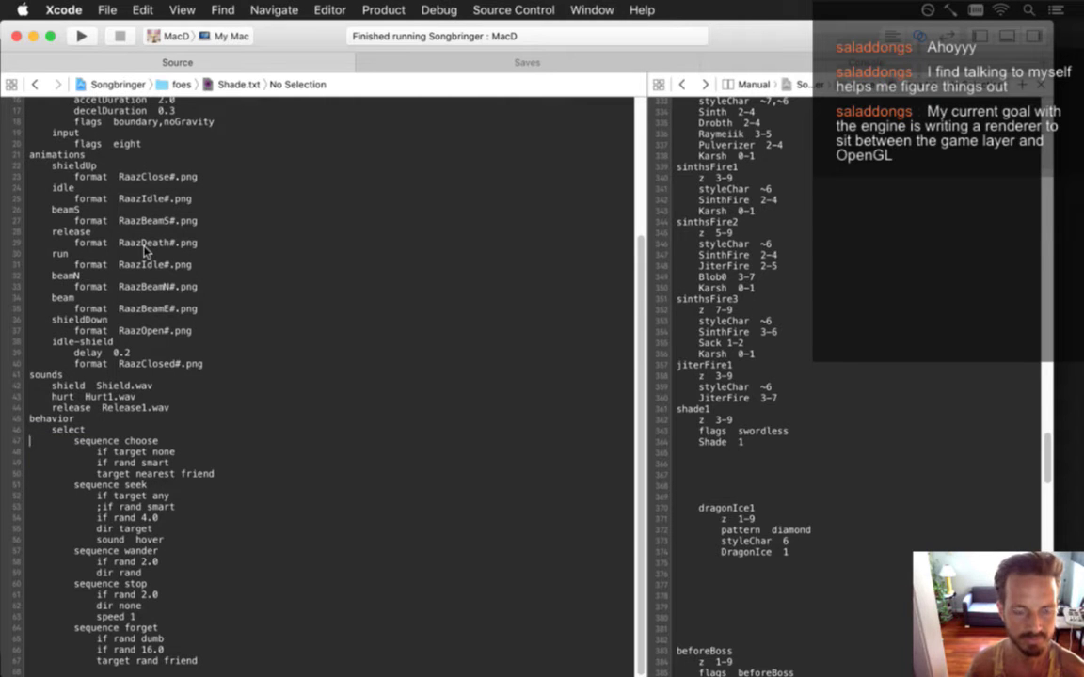
- In the seek sequence, delete the commented-out "if rand smart" line and comment out the hover sound line with a semicolon
key("Down")
key("Down")
key("Down")
key("Down")
key("Down")
key("Down")
key("Down")
key("Down")
key("Down")
key("Down")
key("Down")
key("Down")
key("Down")
key("Down")
key("Down")
key("Down")
key("Down")
key("Down")
key("Down")
key("Down")
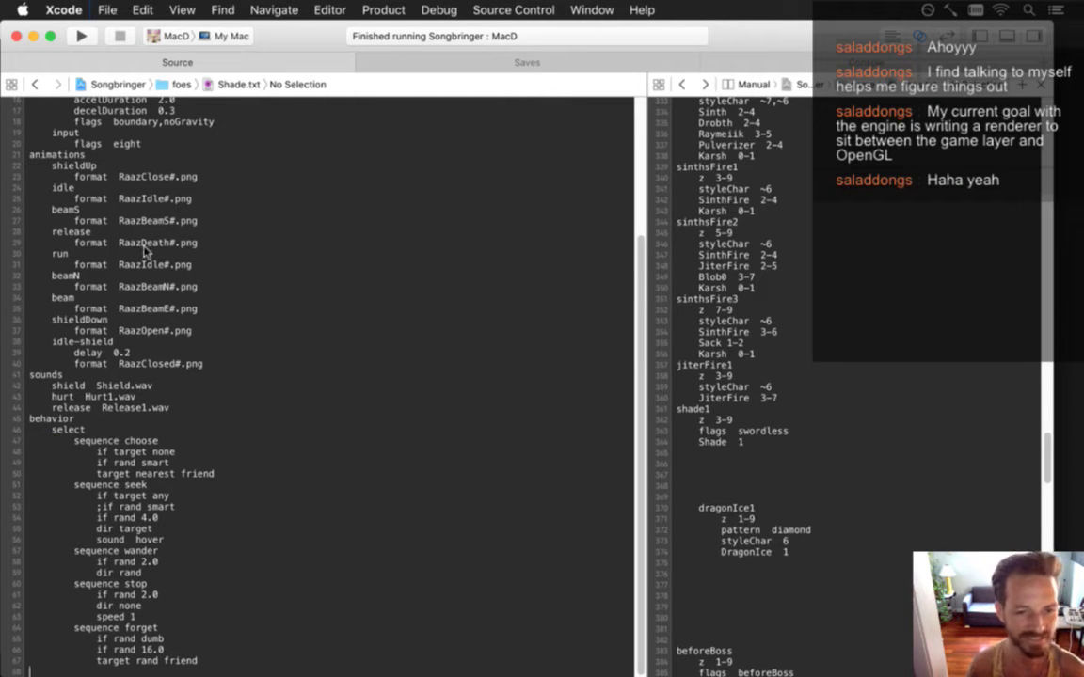
key("Up")
key("Up")
key("Up")
key("Up")
key("Up")
key("Up")
key("Up")
key("Up")
key("Up")
key("Up")
key("Up")
key("Up")
key("Up")
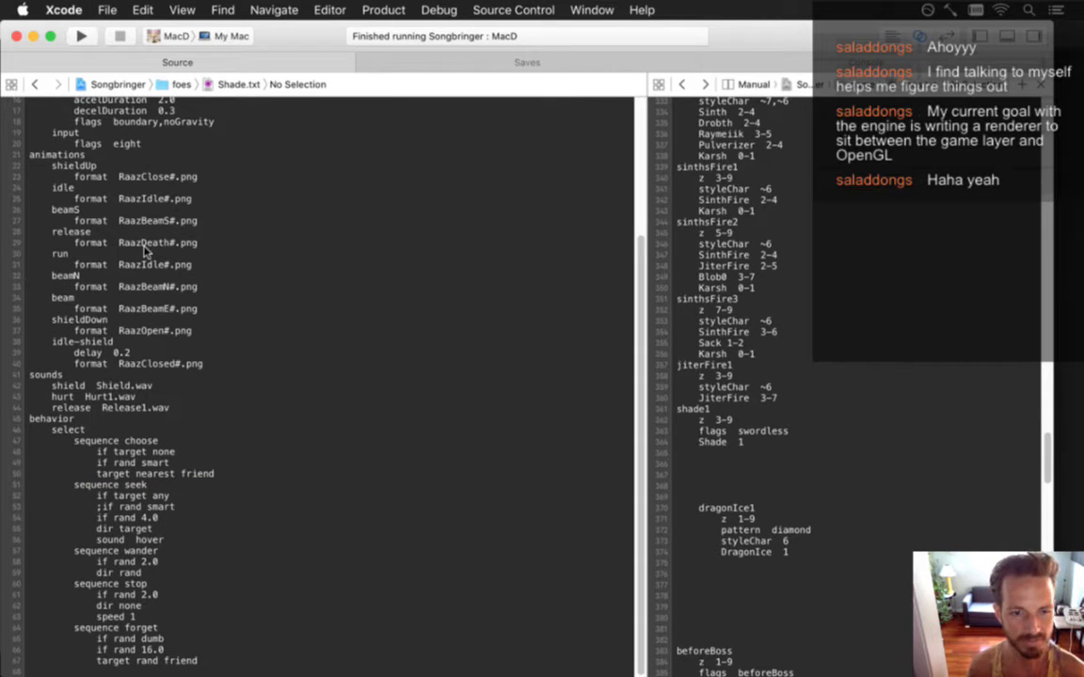
key("shift+Down")
key("BackSpace")
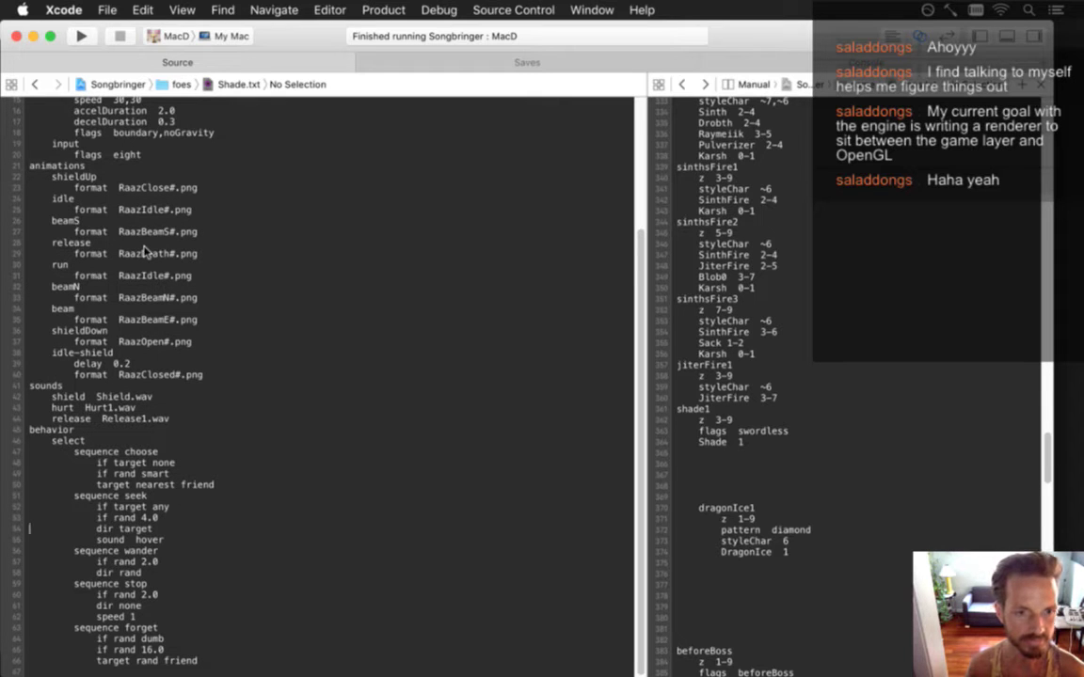
type(";")
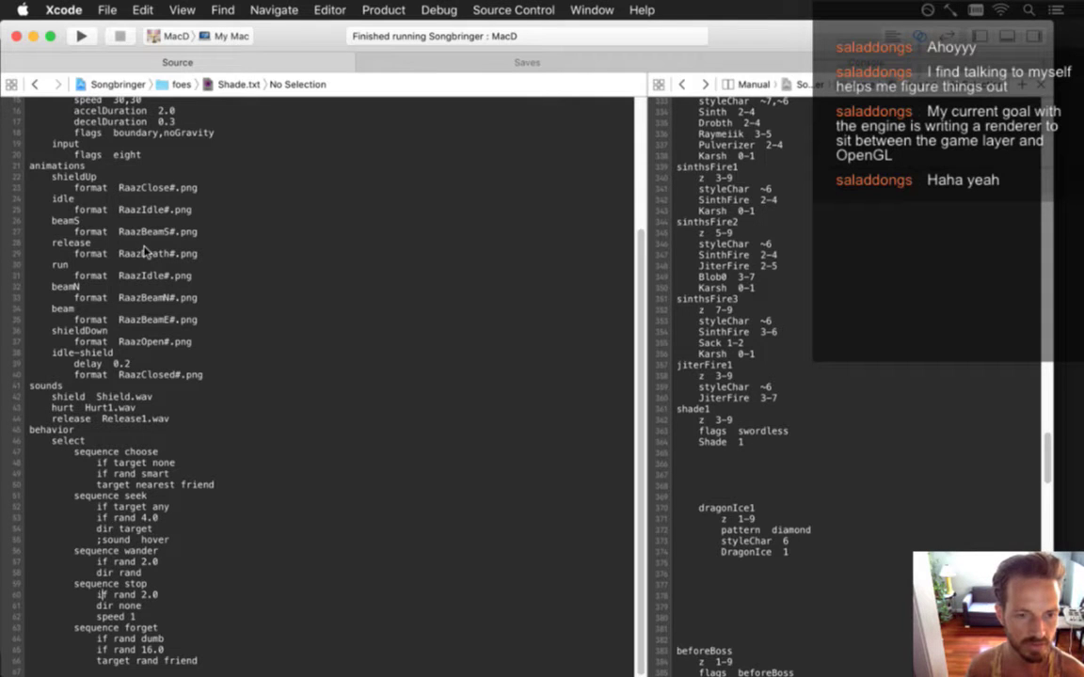
scroll(145, 252, "down", 3)
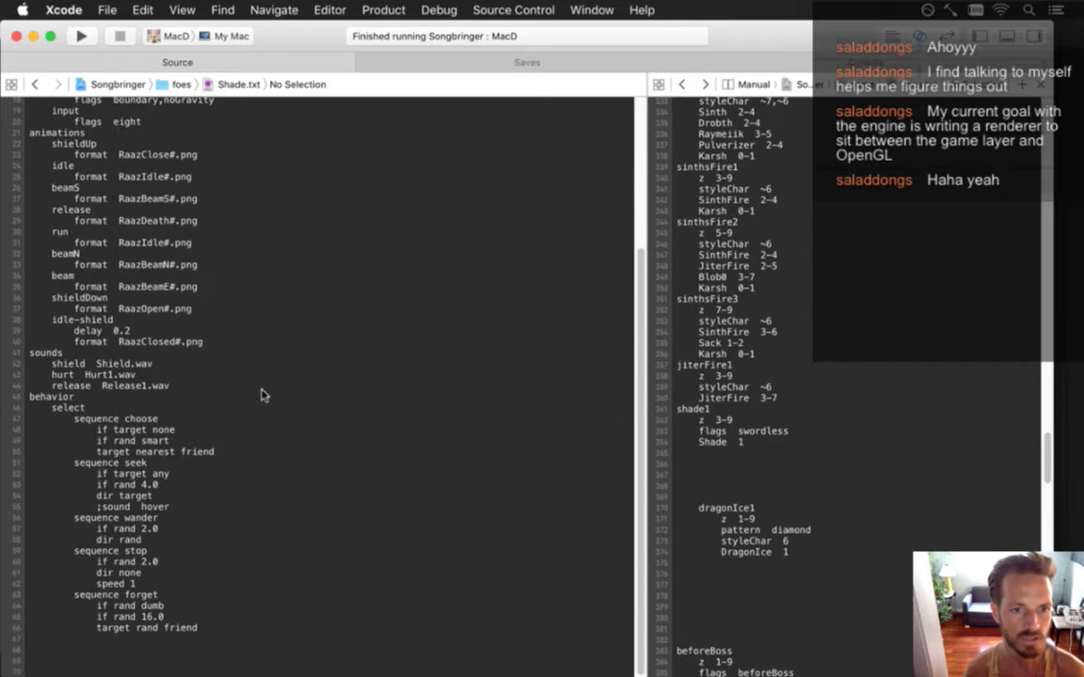
- Switch to Photoshop
key("super+Tab")
key("super+Tab")
key("super+Tab")
key("super+Tab")
key("super+Tab")
key("super+w")
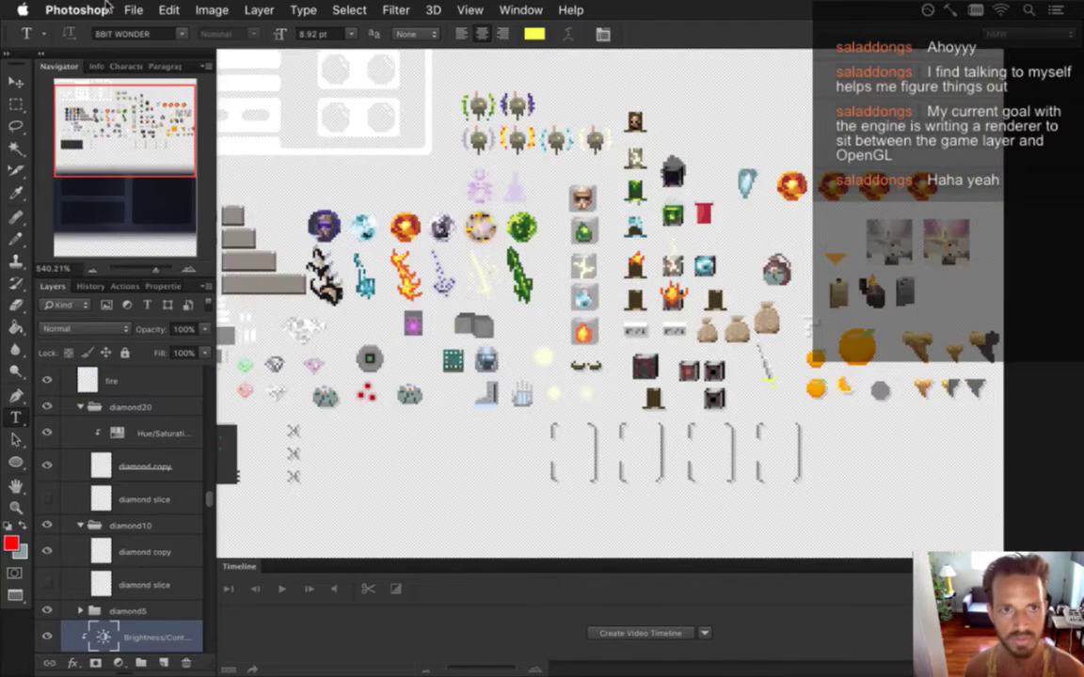
left_click(132, 9)
mouse_move(282, 110)
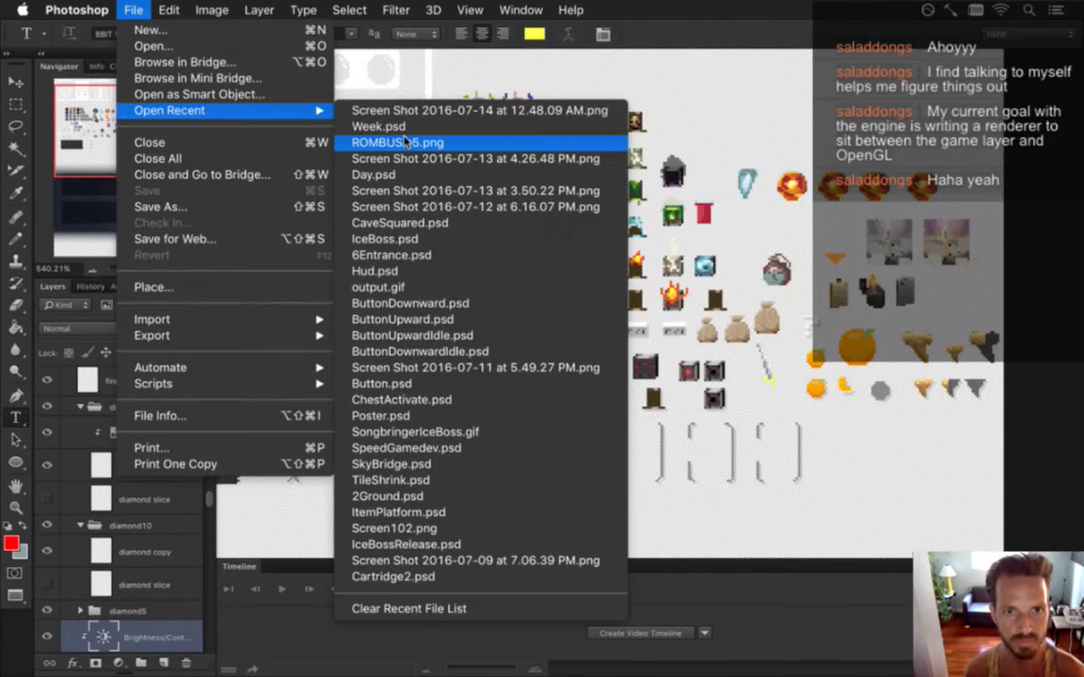
left_click(676, 16)
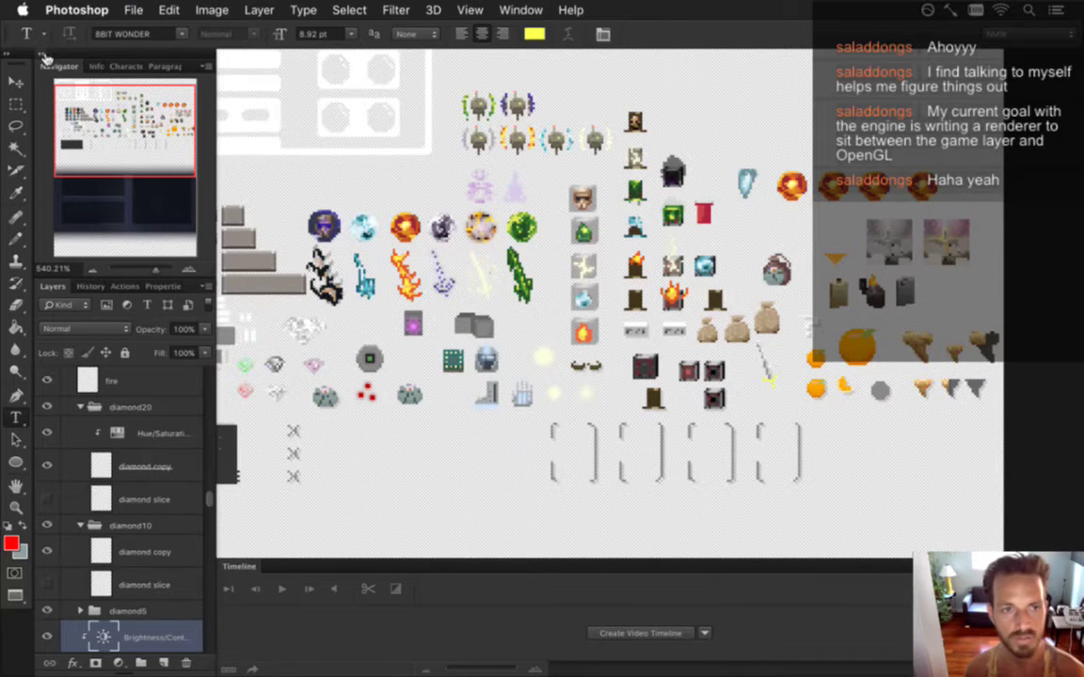
- Create a new document 48 pixels wide and 64 pixels high with a transparent background
left_click(128, 14)
left_click(144, 32)
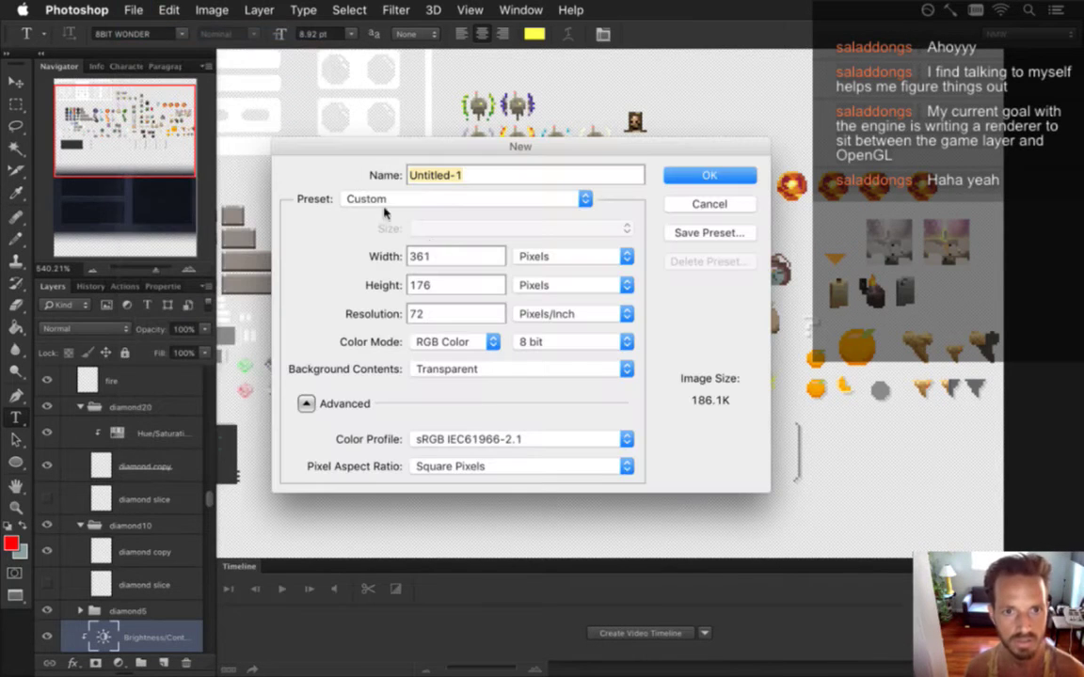
key("Tab")
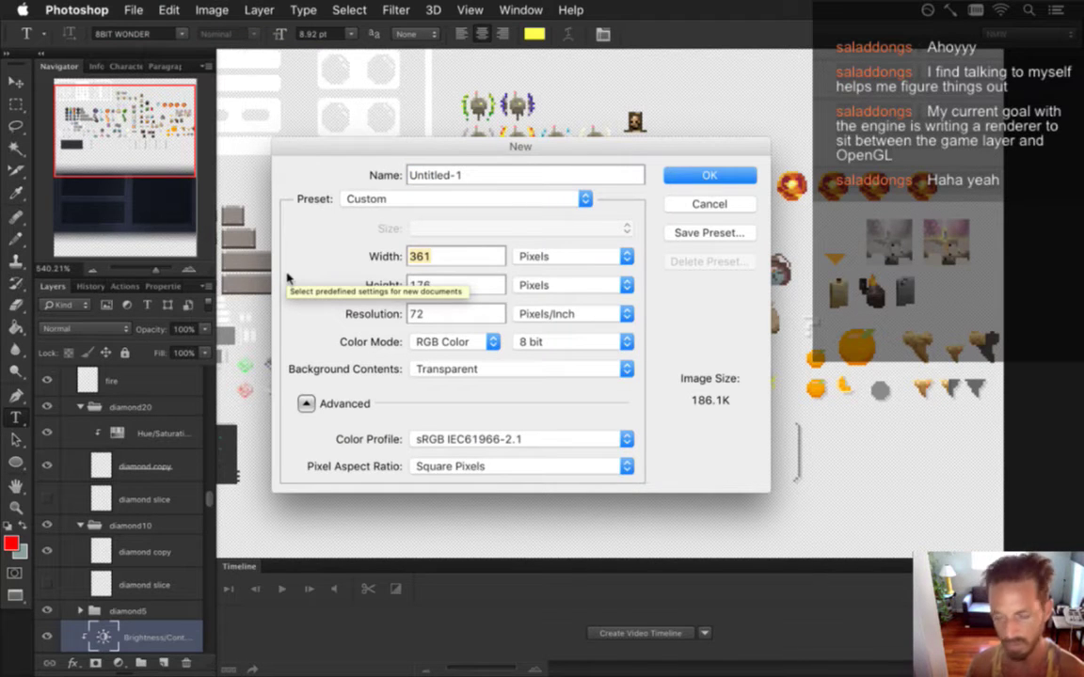
type("48")
key("Tab")
type("64")
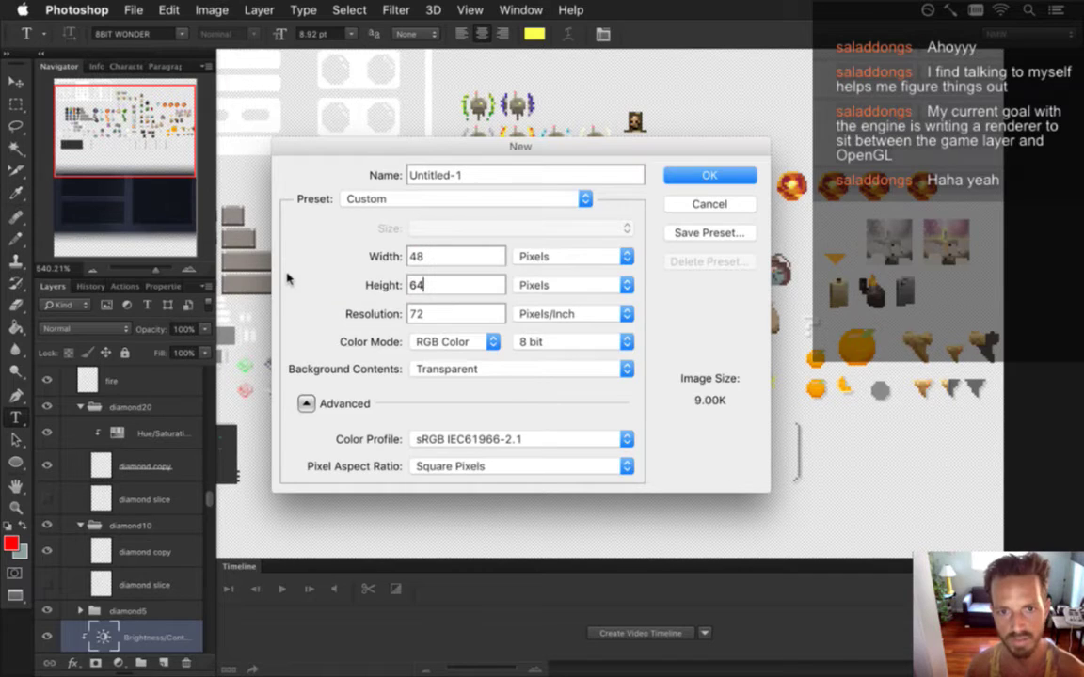
key("Return")
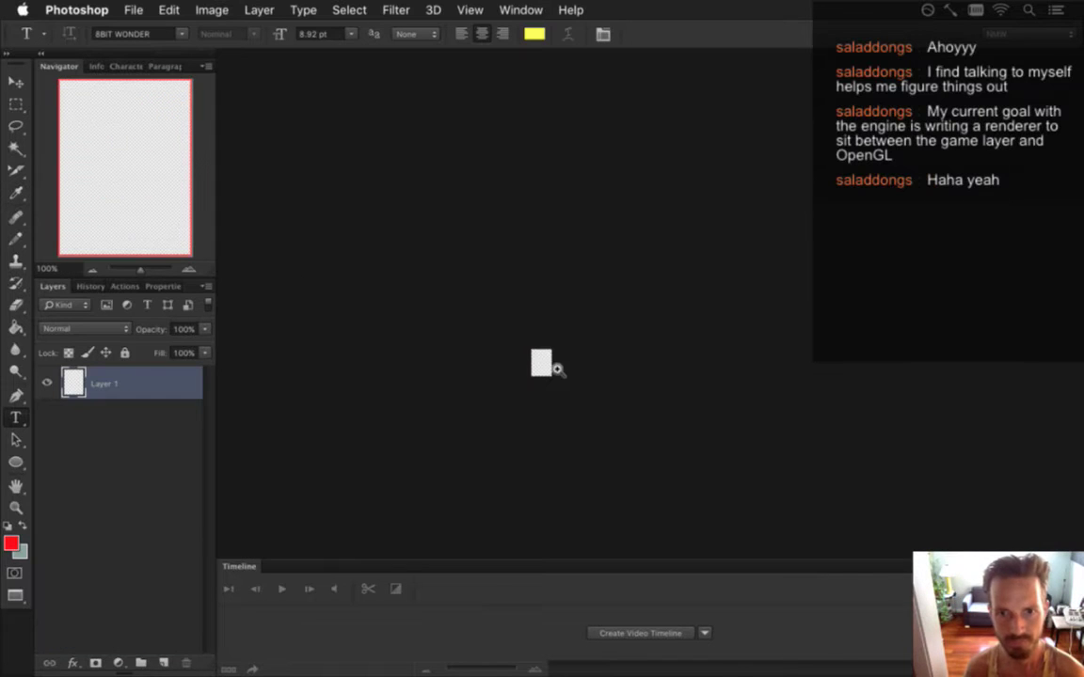
left_click_drag(556, 368, 743, 378)
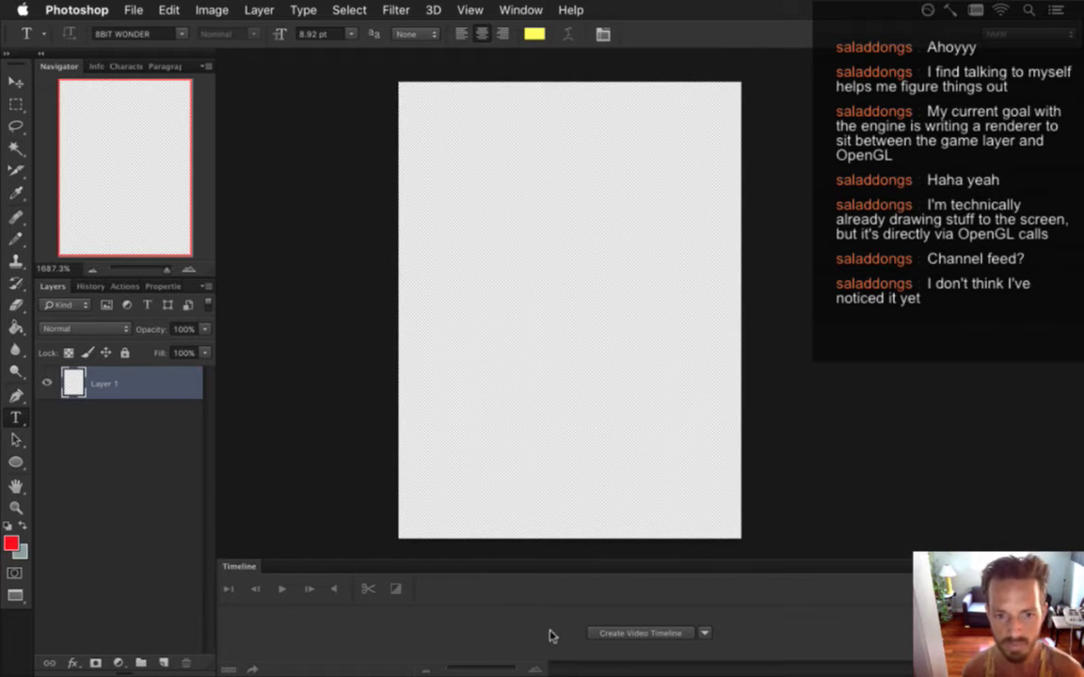
left_click(520, 10)
left_click(291, 501)
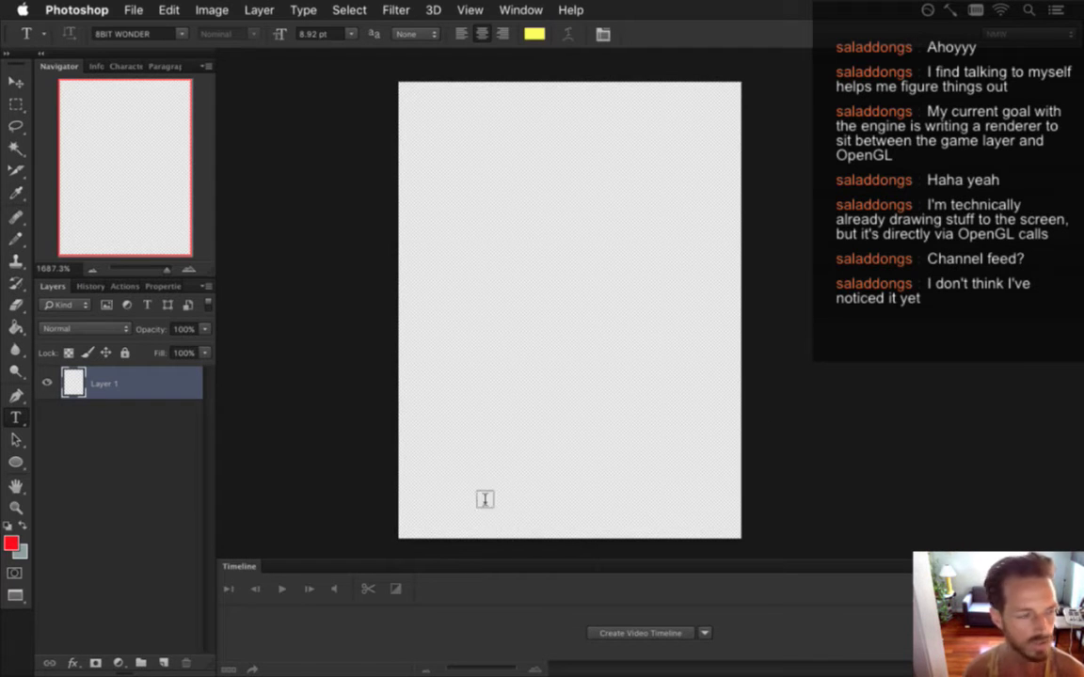
- Set the foreground colour to dark olive brown, 312904
left_click(10, 544)
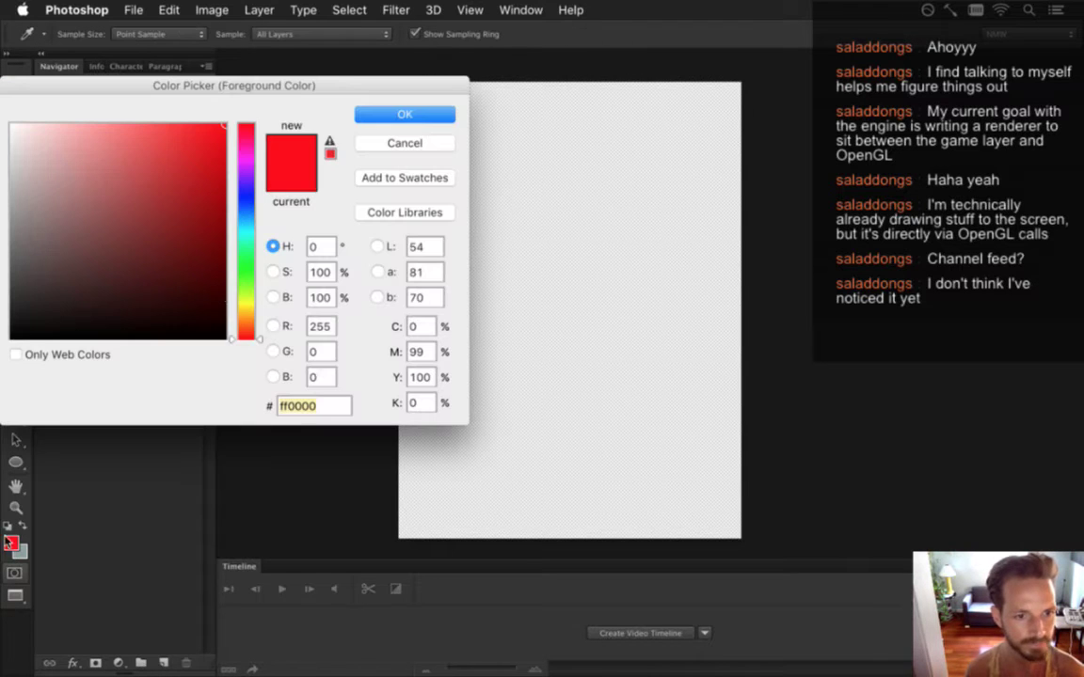
left_click_drag(156, 266, 141, 353)
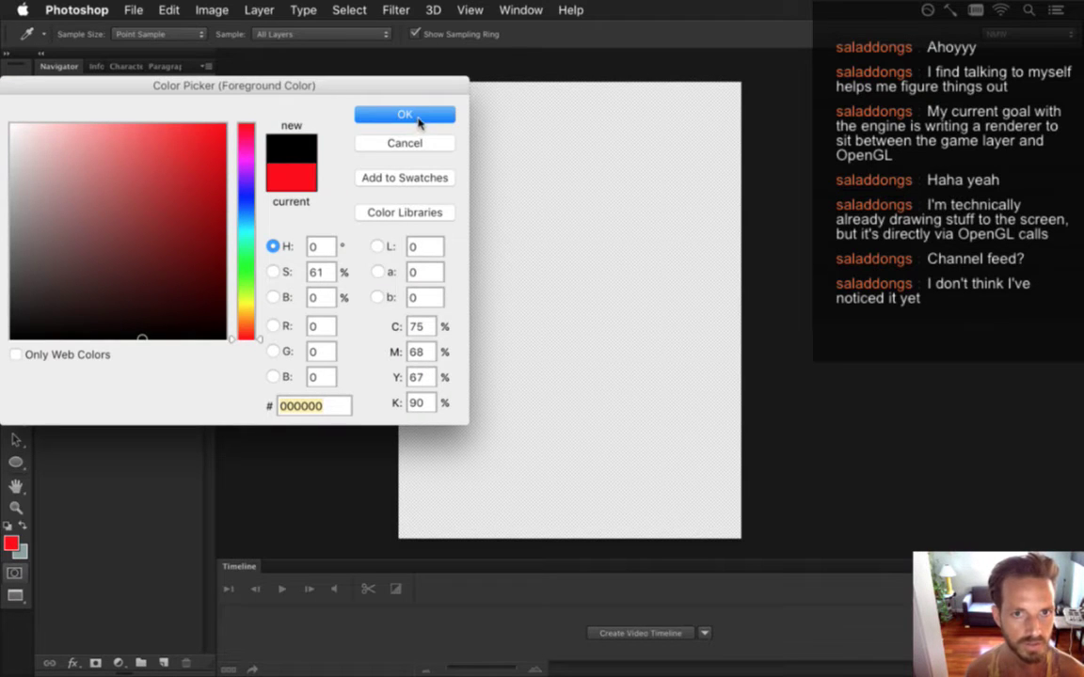
left_click_drag(250, 339, 209, 302)
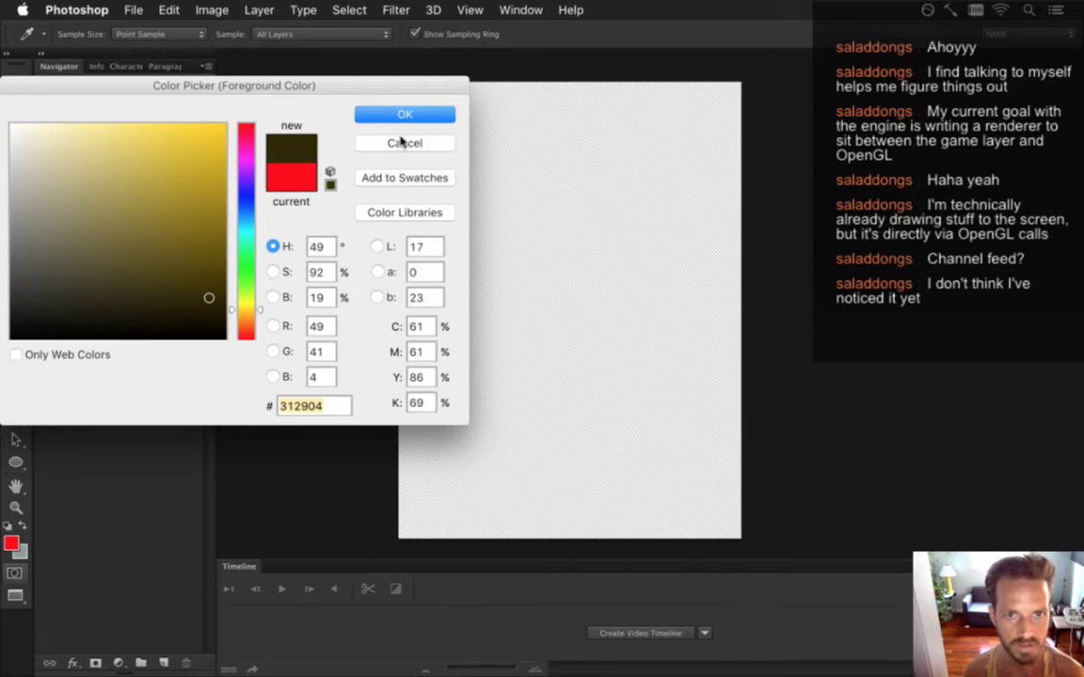
left_click(405, 114)
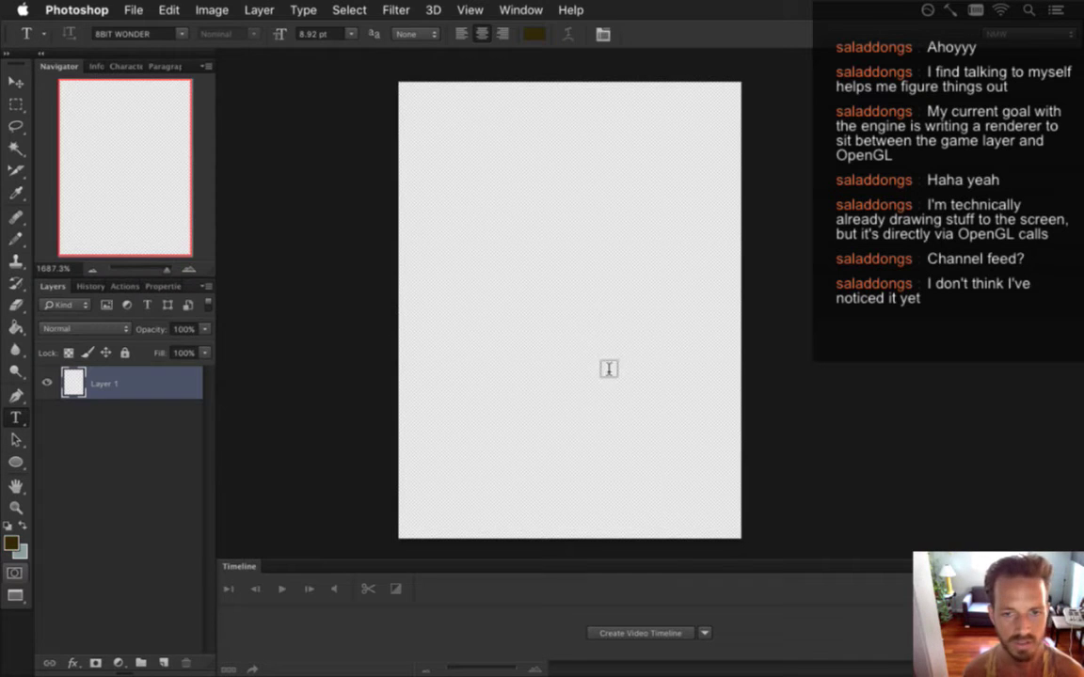
- With the Pencil tool at 1 px, sketch the outline of a tall cloaked figure with ragged strands along its lower edge
key("b")
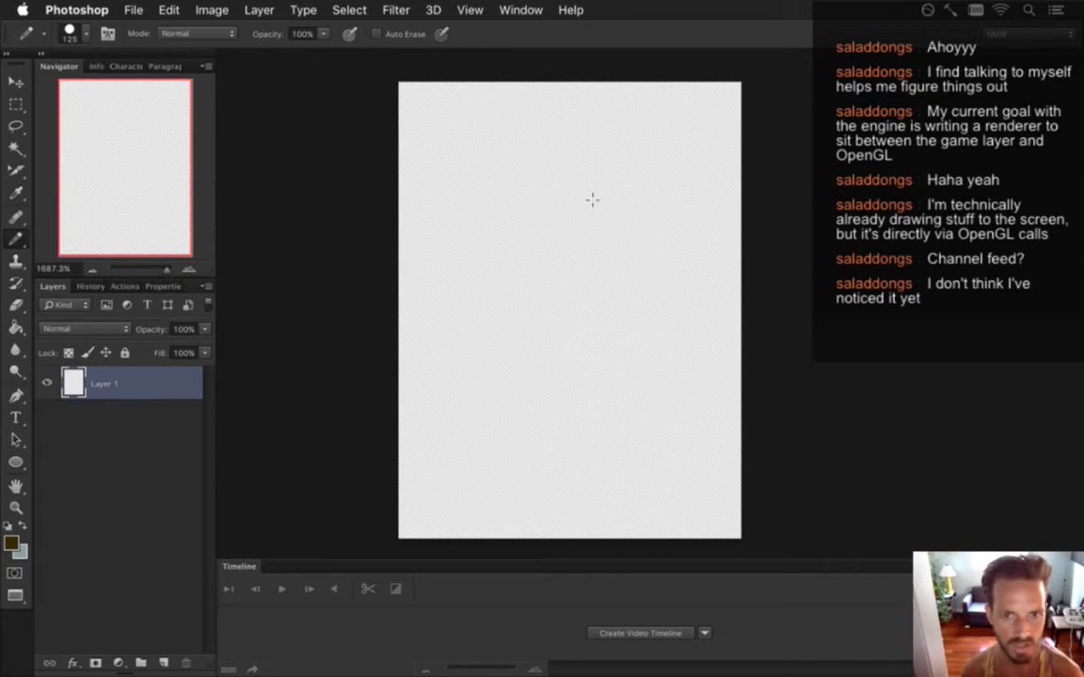
key("bracketleft")
key("bracketleft")
key("bracketleft")
key("bracketleft")
key("bracketleft")
key("bracketleft")
key("bracketleft")
key("bracketleft")
key("bracketleft")
key("bracketleft")
key("bracketleft")
key("bracketleft")
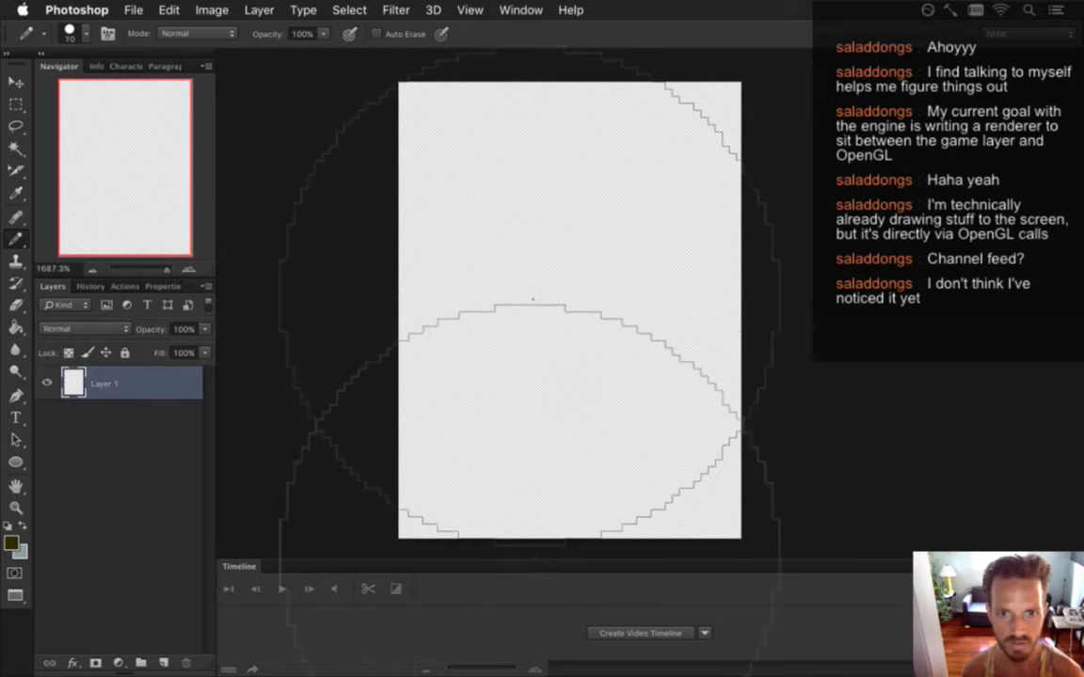
key("bracketleft")
key("bracketleft")
key("bracketleft")
key("bracketleft")
key("bracketleft")
left_click(487, 276)
mouse_move(500, 185)
left_mouse_down()
mouse_move(487, 336)
mouse_move(513, 372)
mouse_move(520, 414)
mouse_move(613, 472)
mouse_move(639, 300)
mouse_move(632, 231)
mouse_move(564, 118)
mouse_move(494, 188)
mouse_move(508, 225)
left_mouse_up()
mouse_move(522, 290)
left_mouse_down()
mouse_move(513, 358)
mouse_move(530, 504)
mouse_move(564, 442)
mouse_move(621, 440)
left_mouse_up()
left_click_drag(567, 388, 544, 325)
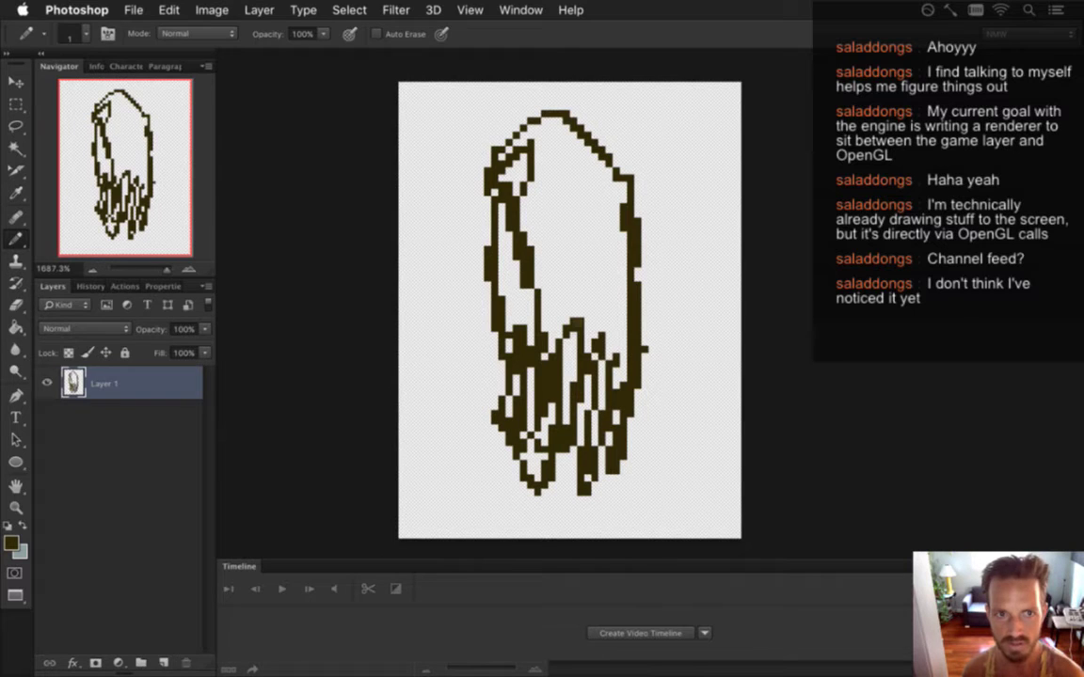
- Fill the enclosed areas of the figure's head and body with the dark olive and patch the small gaps along the upper-left edge
key("g")
left_click(580, 273)
left_click(513, 264)
left_click(508, 162)
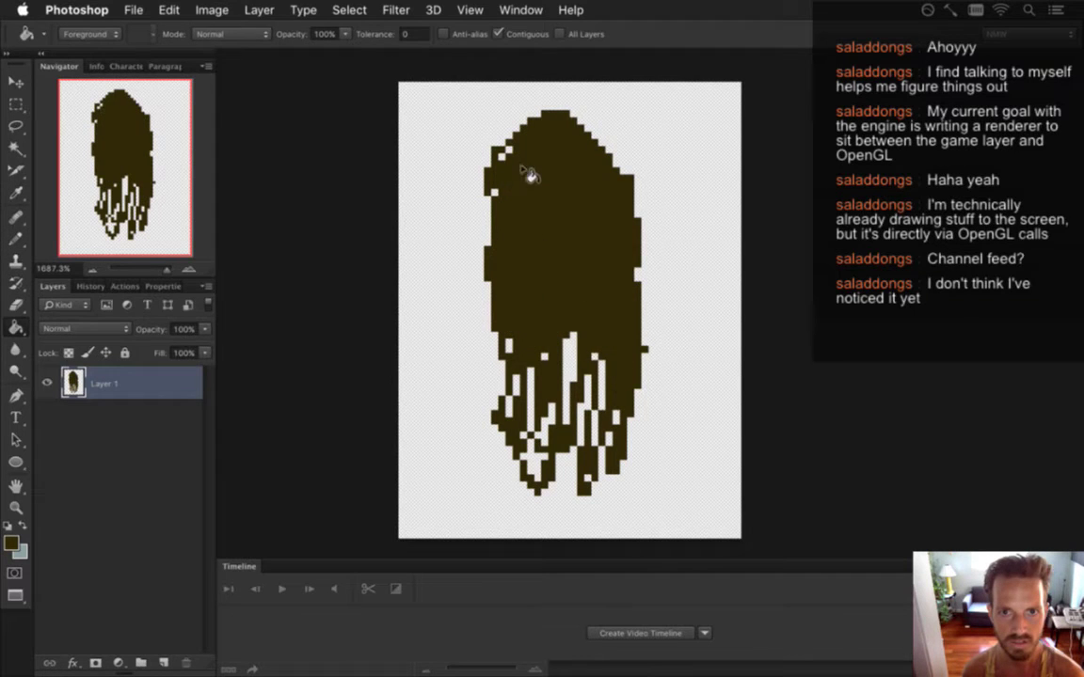
key("b")
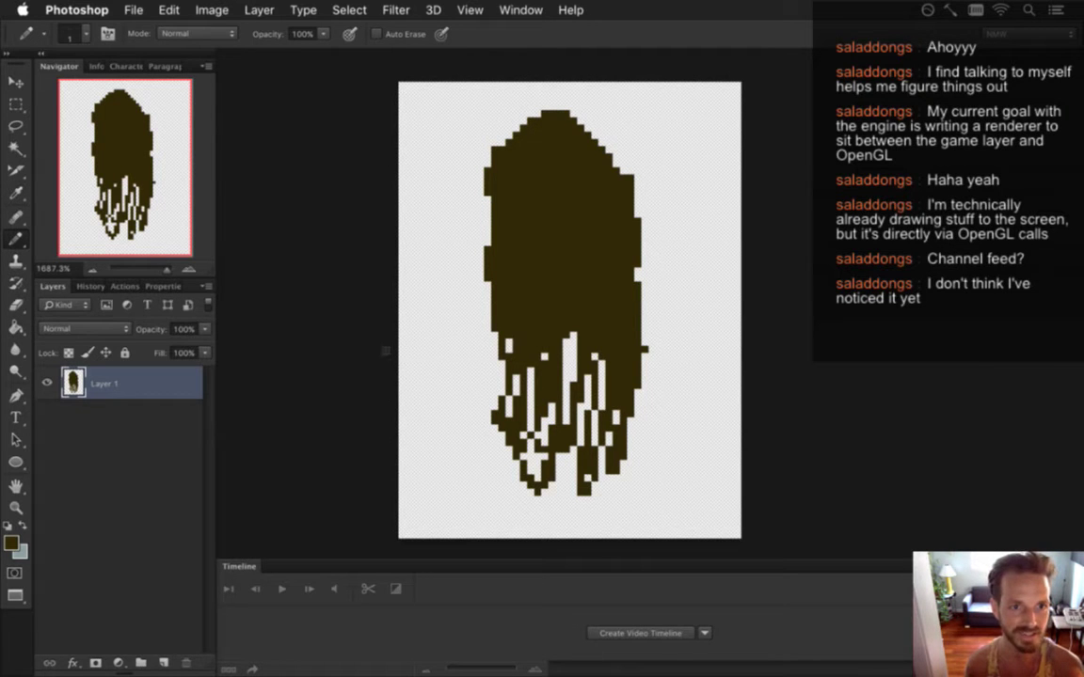
- Lower the opacity of the sprite's layer so the dark figure turns translucent
mouse_move(204, 329)
left_mouse_down()
mouse_move(195, 350)
mouse_move(165, 347)
mouse_move(186, 384)
left_mouse_up()
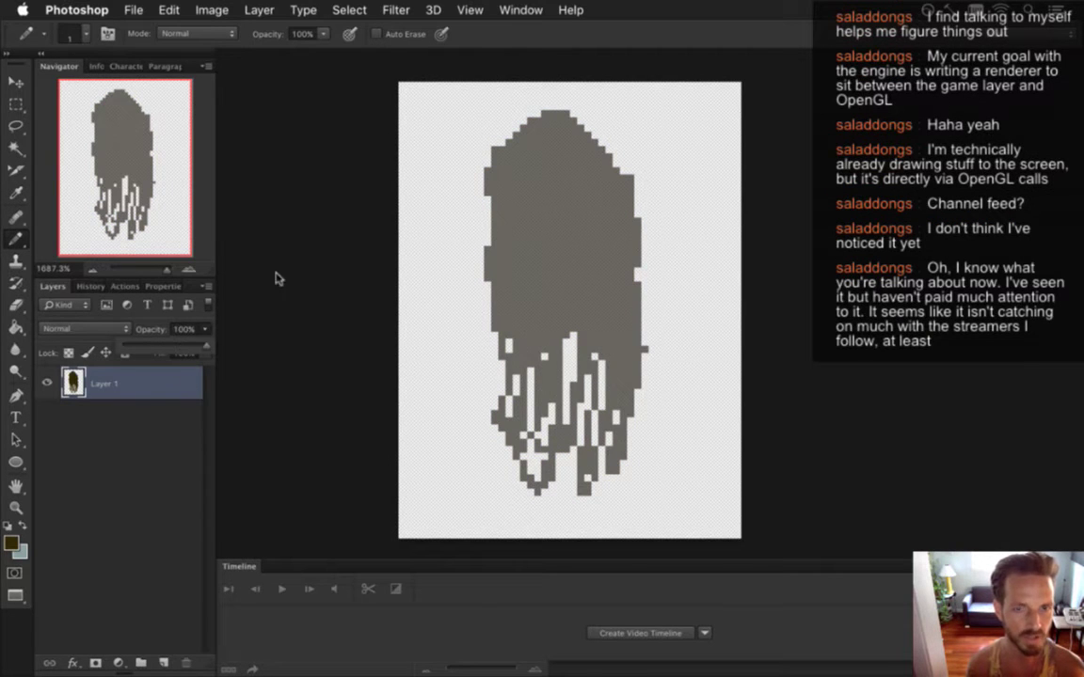
key("super+z")
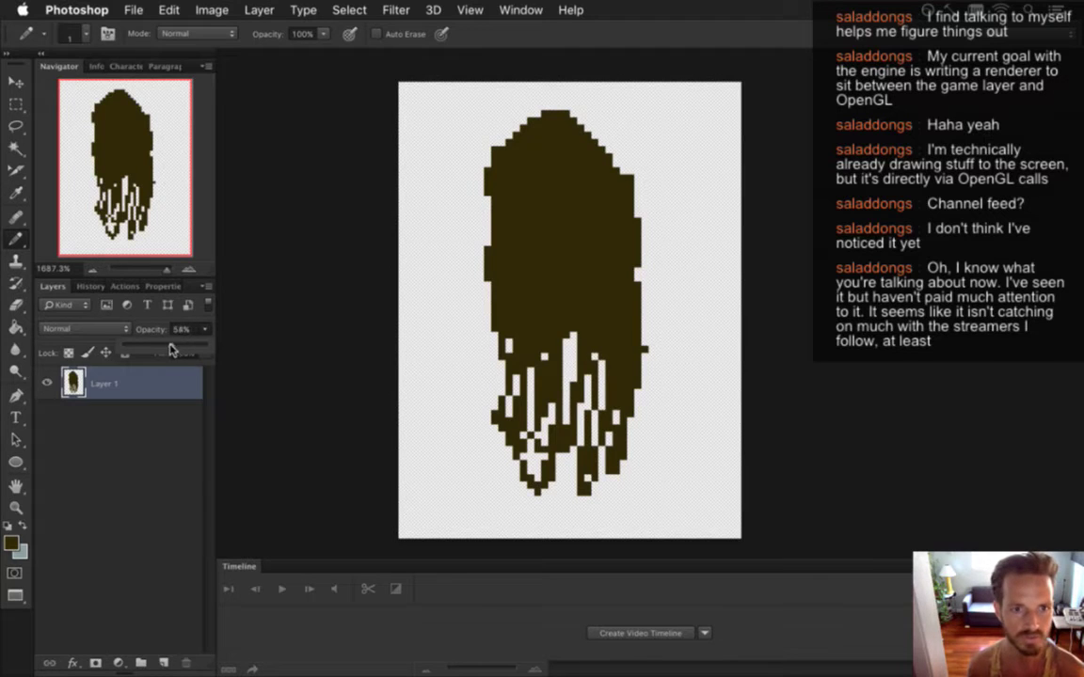
key("super+z")
left_click(171, 414)
- Save the document as ShadeIdle.psd in the Foes folder under sprites
key("super+s")
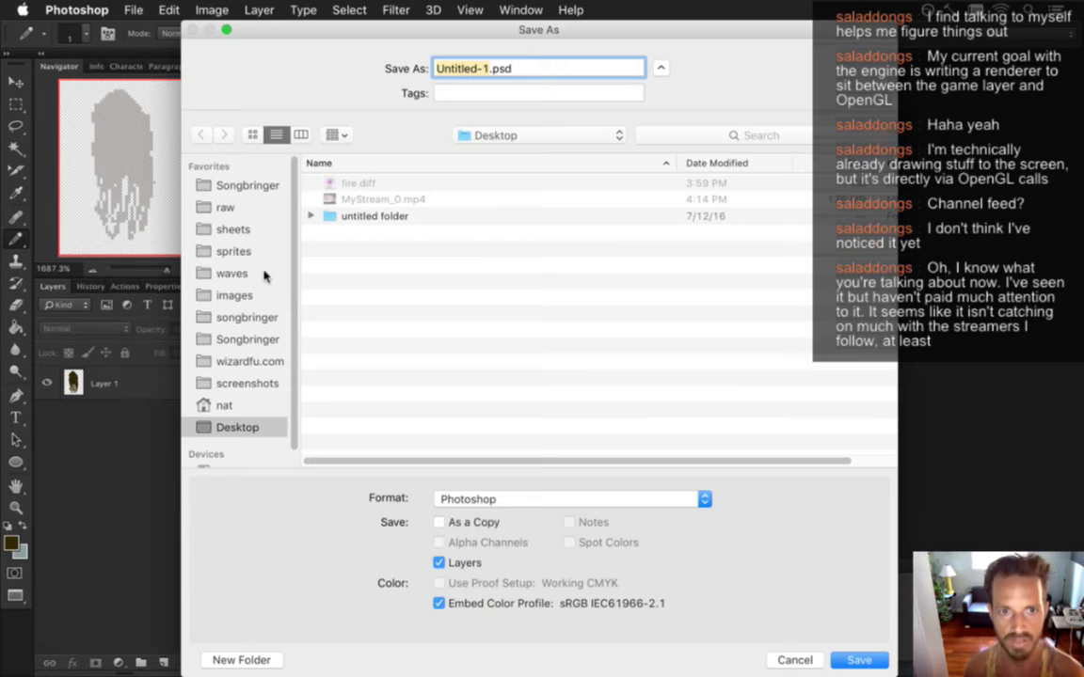
left_click(260, 250)
left_click(373, 263)
double_click(372, 263)
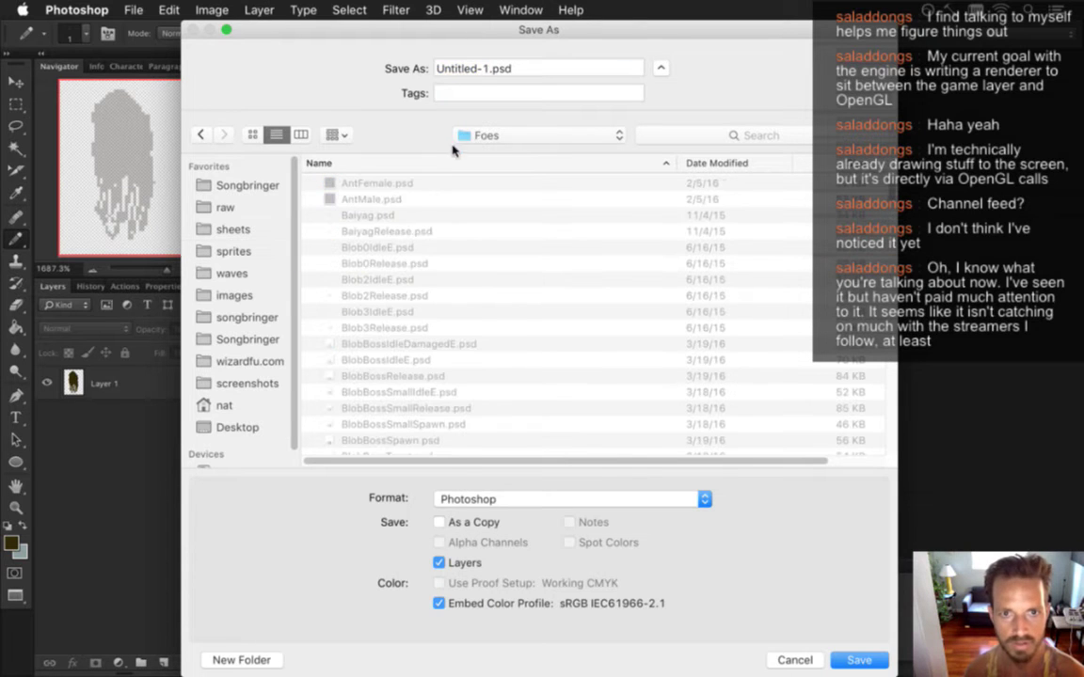
left_click_drag(488, 69, 329, 88)
type("Shade")
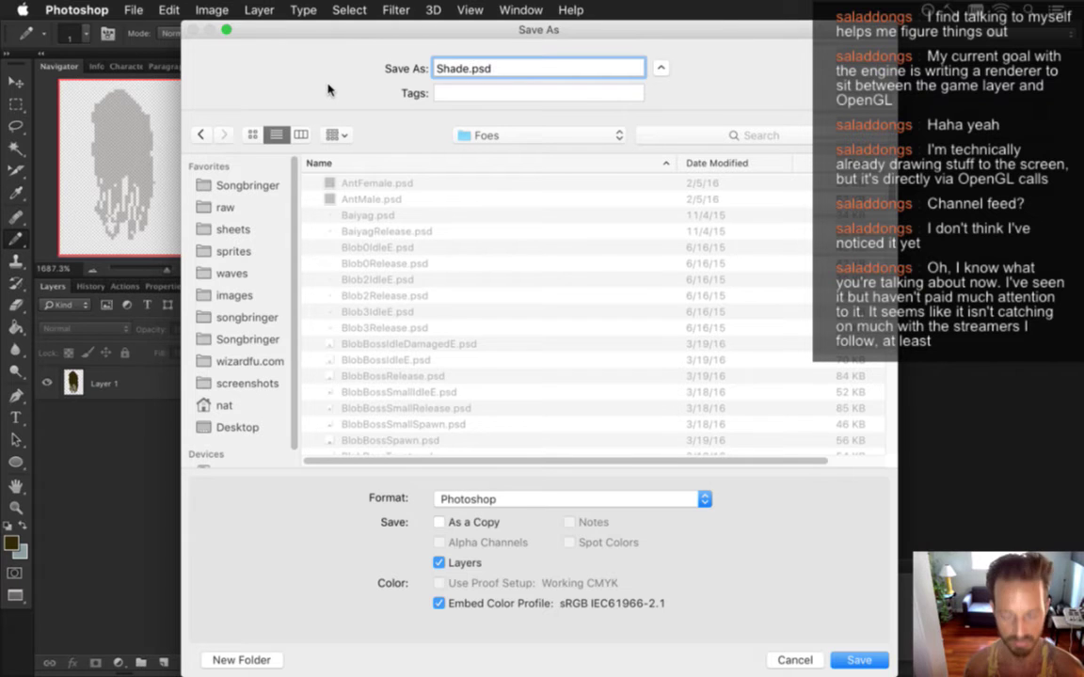
type("Idle")
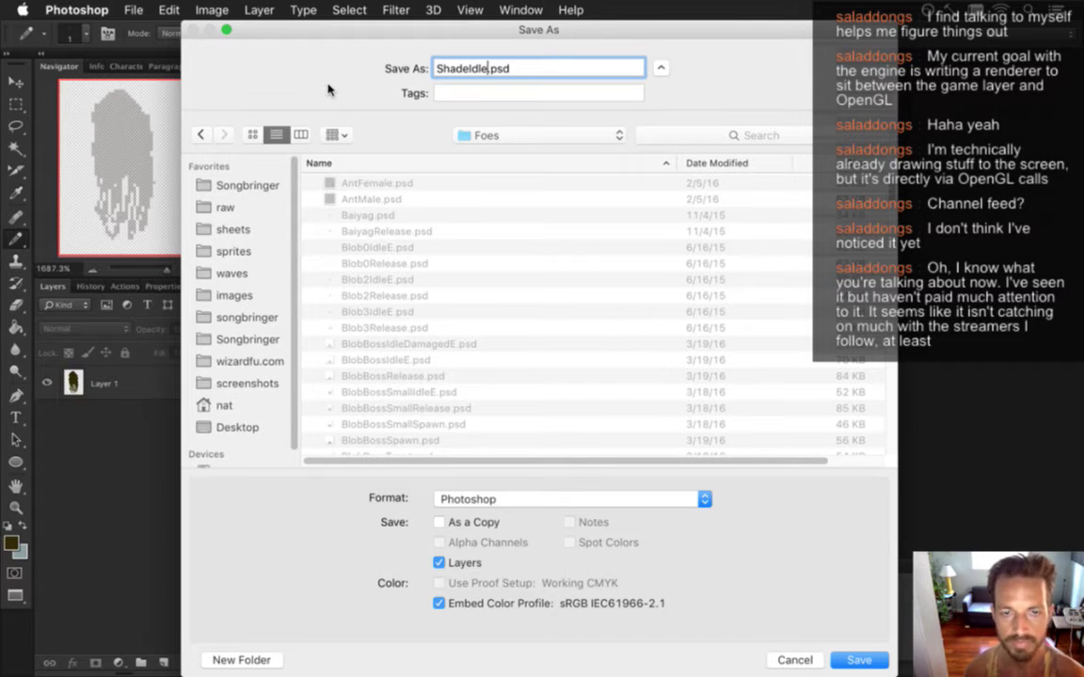
key("Return")
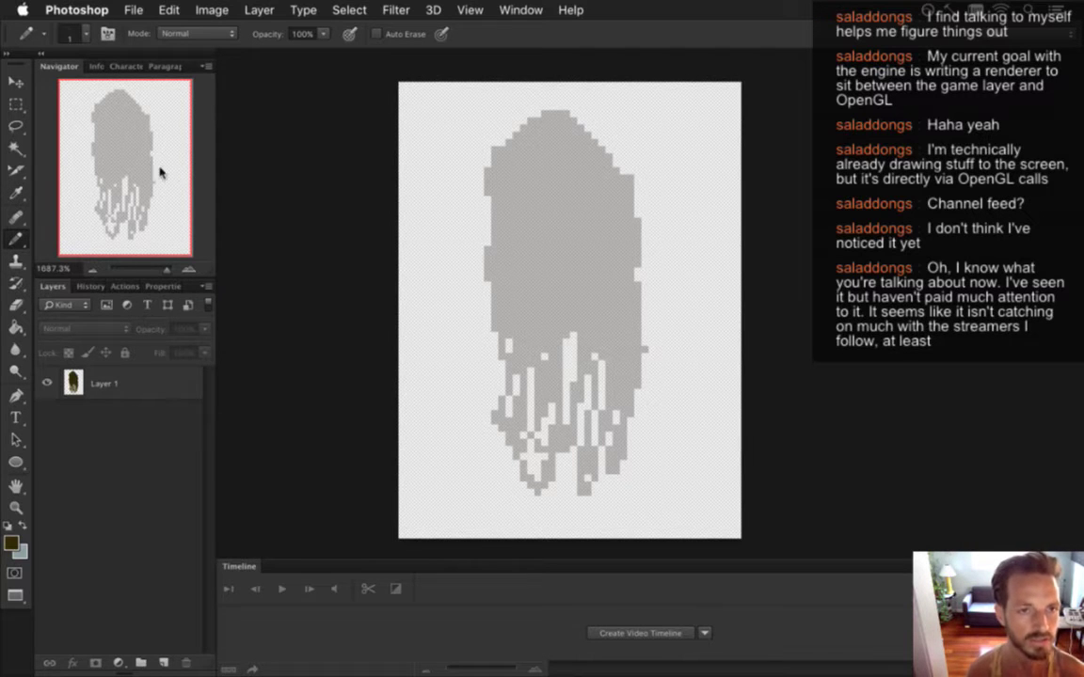
- Export the sprite for web as a PNG-24 named ShadeIdle0.png in the Foes folder under sheets
left_click(128, 9)
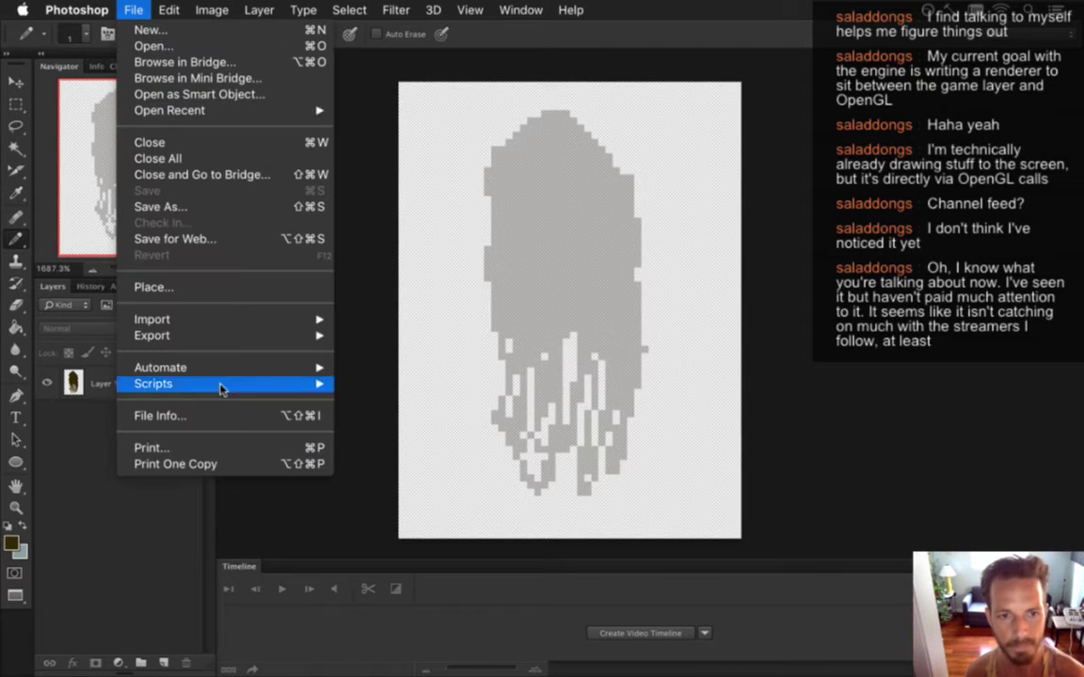
left_click(236, 239)
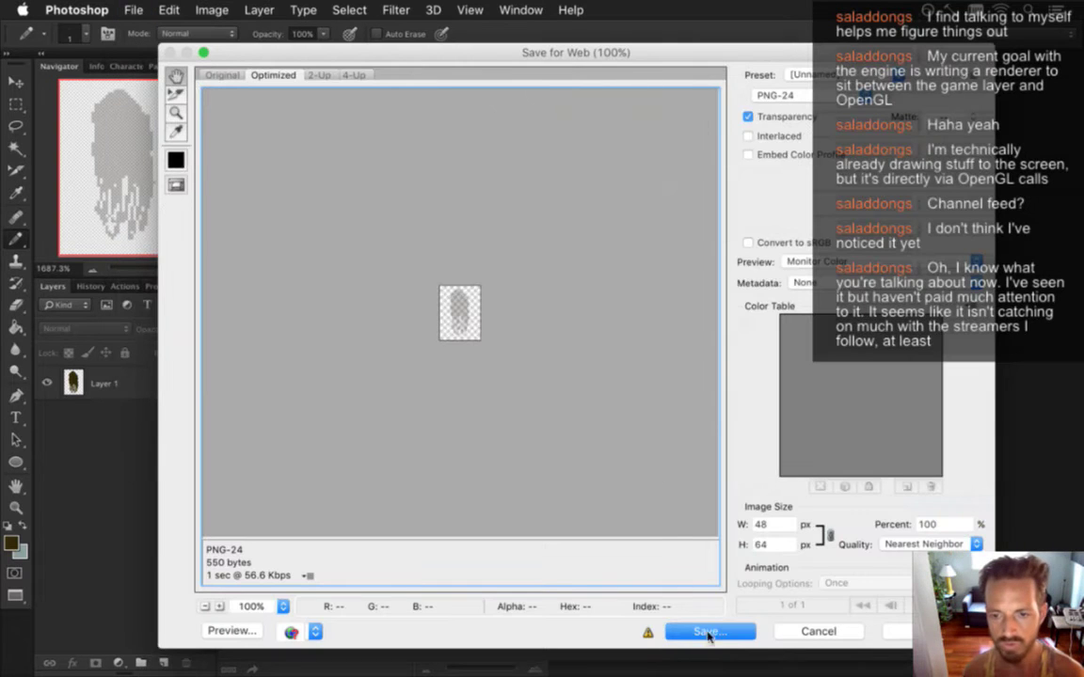
left_click(726, 639)
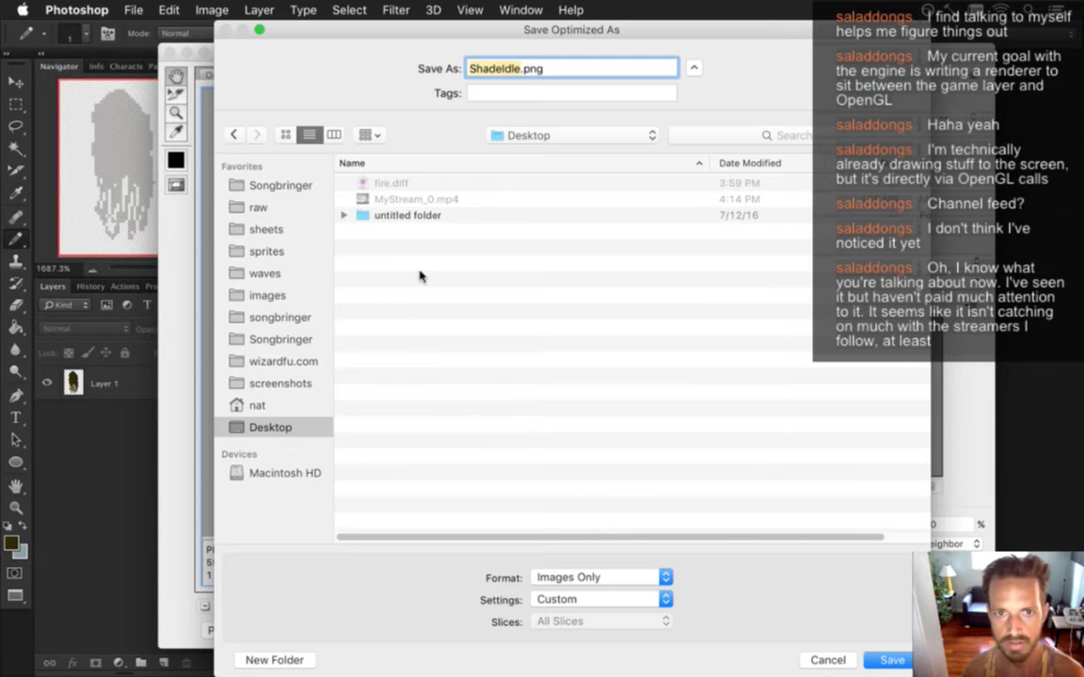
left_click(282, 231)
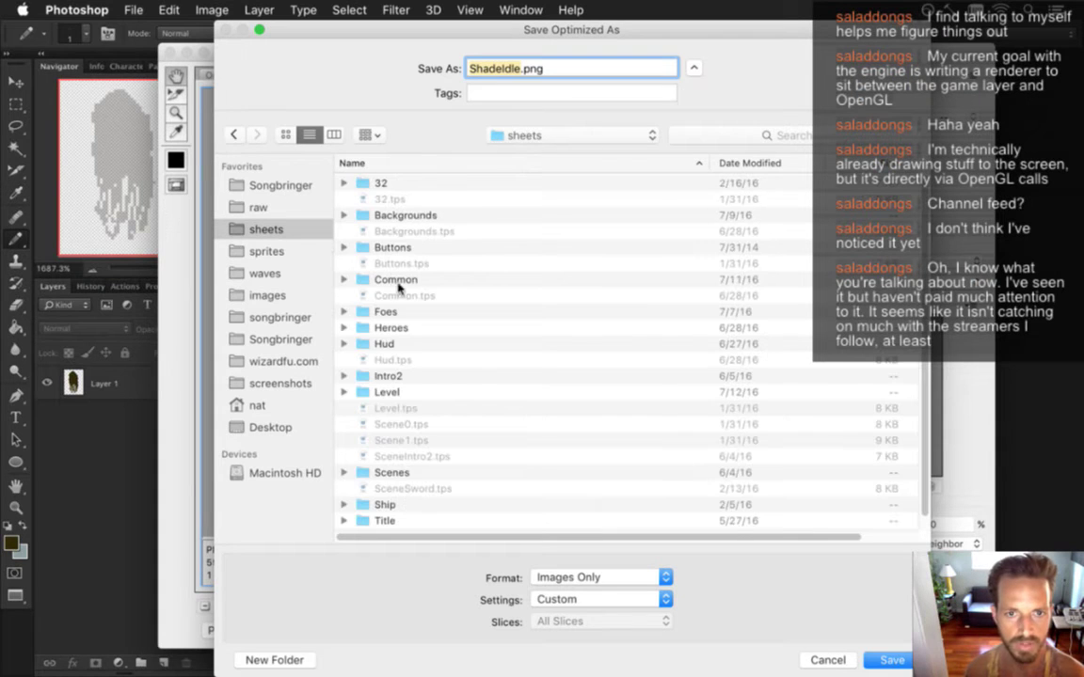
left_click(424, 316)
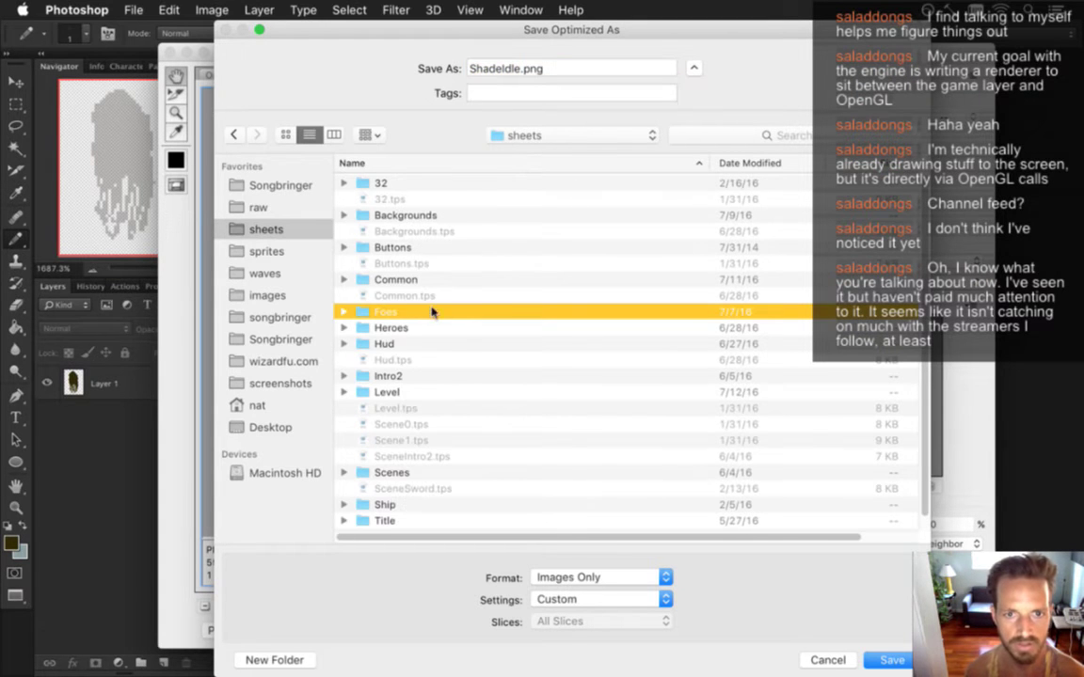
double_click(376, 311)
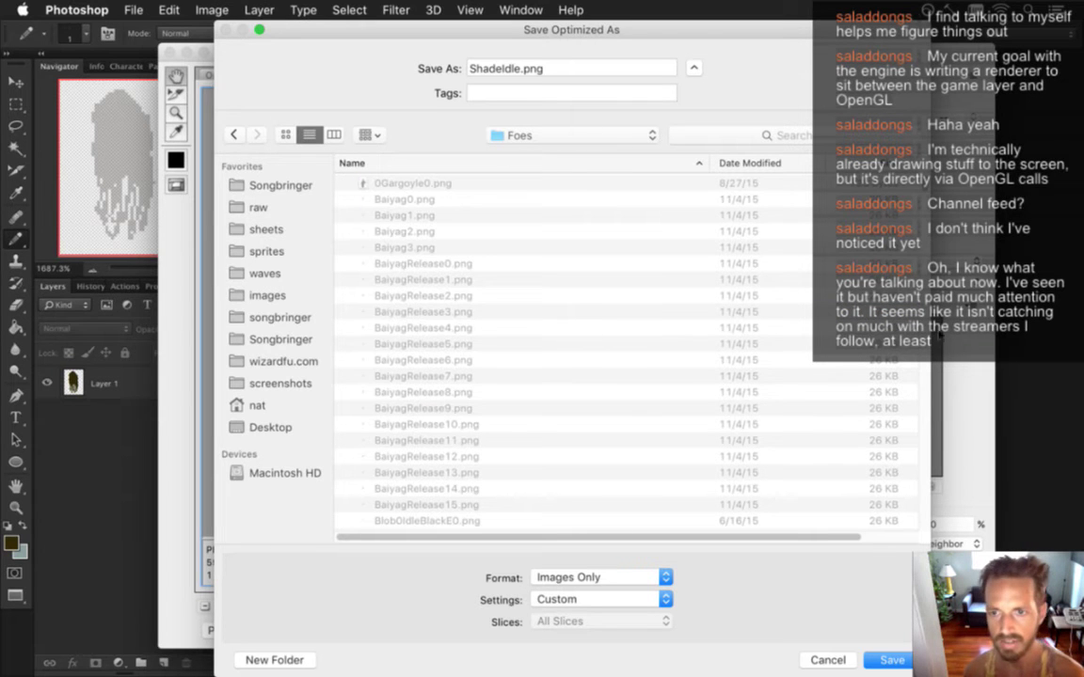
left_click(475, 67)
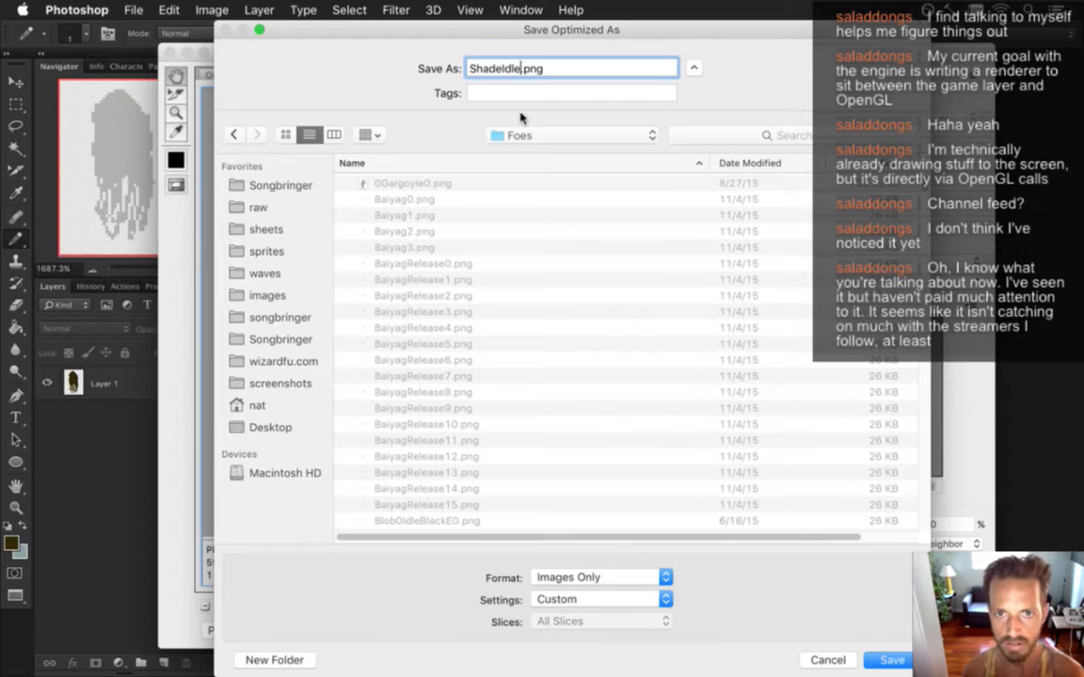
type("0")
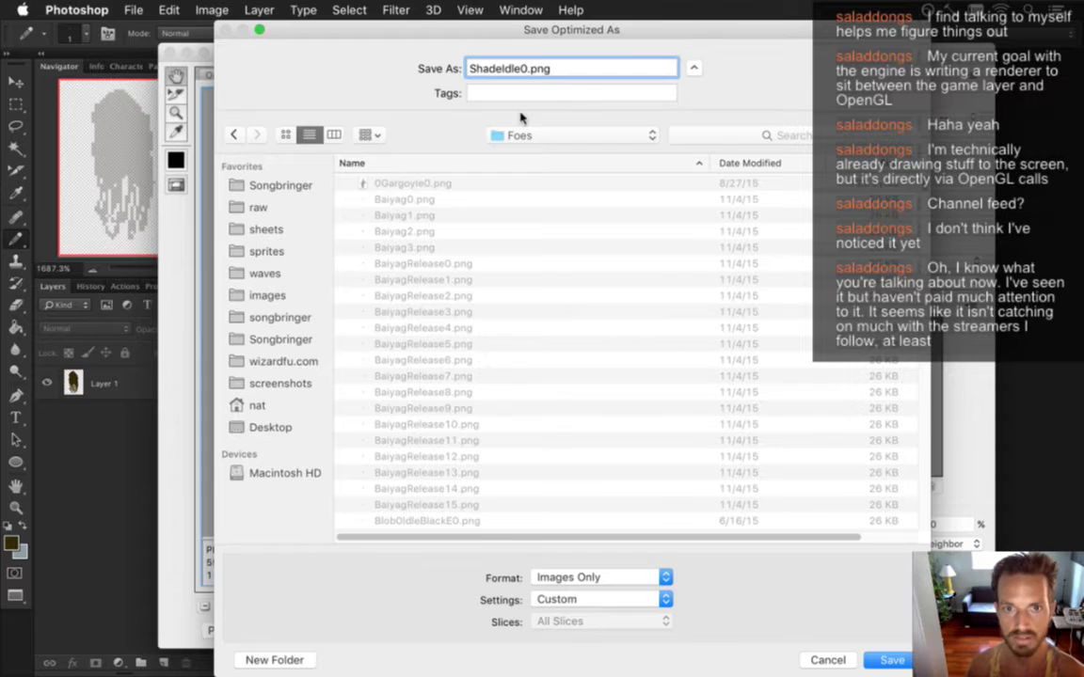
key("Return")
- Switch to Xcode and build the MacD scheme of the Songbringer project
key("super+Tab")
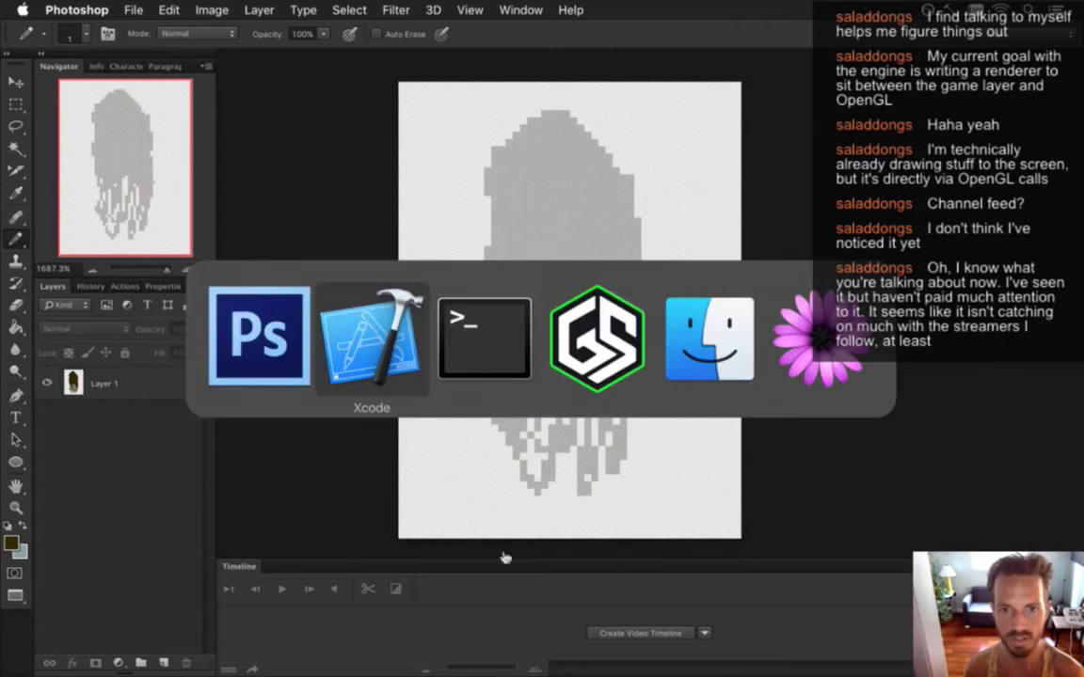
left_click(408, 406)
key("super+b")
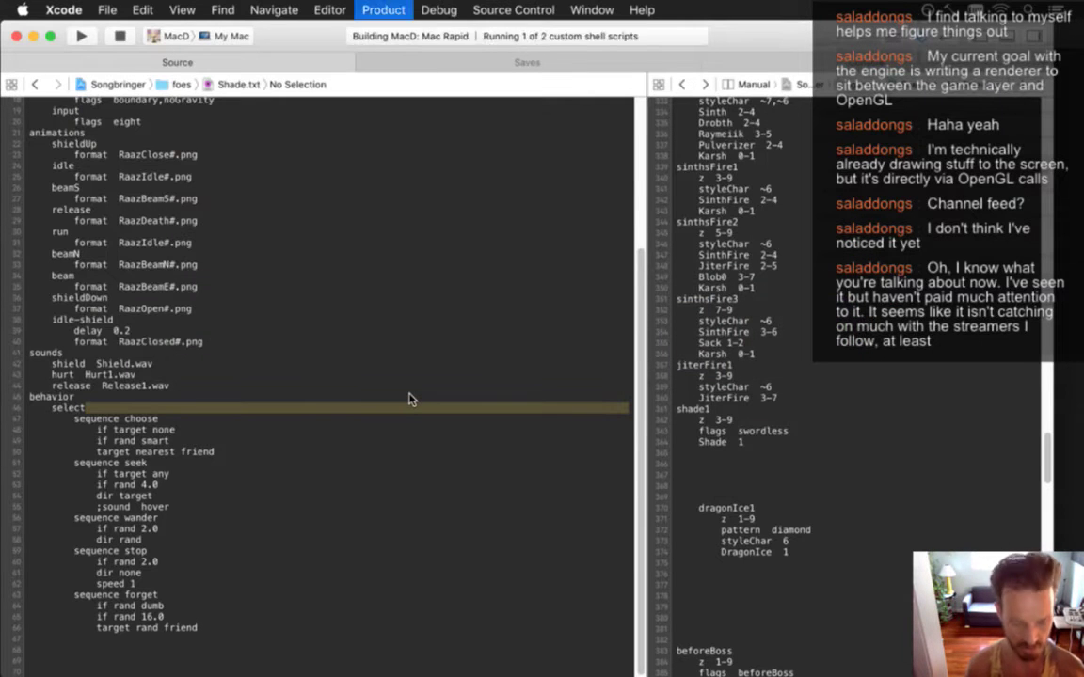
key("Up")
key("Up")
key("Up")
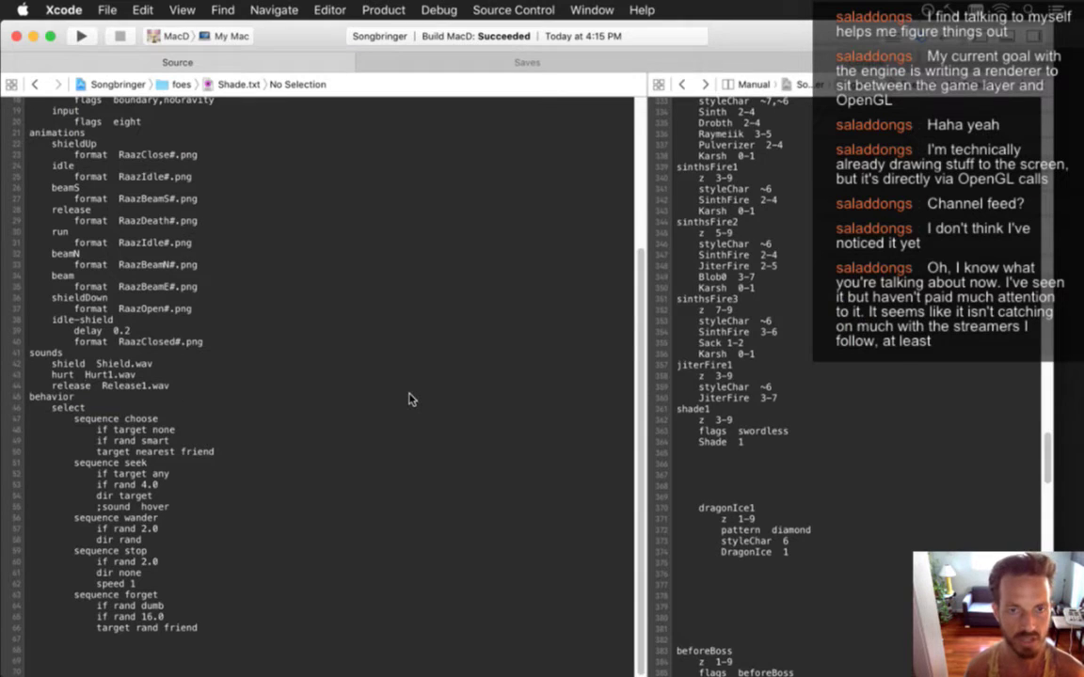
- Switch to Terminal and go two levels up to the Songbringer root with cd ../.
key("super+Tab")
key("super+Tab")
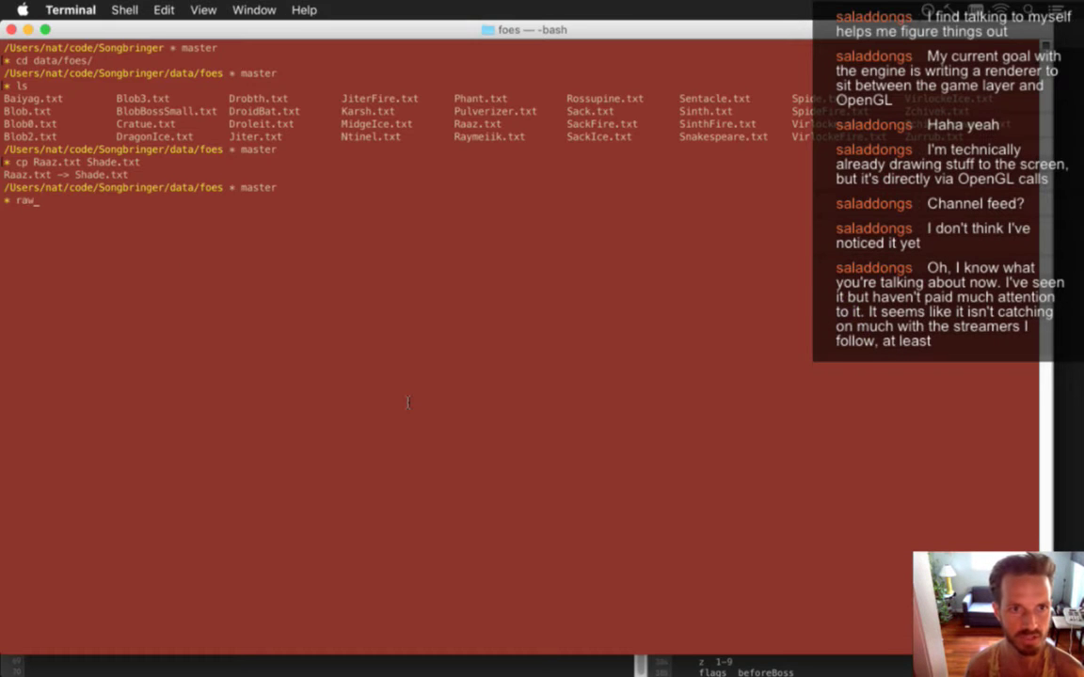
type("cd ../..")
key("Return")
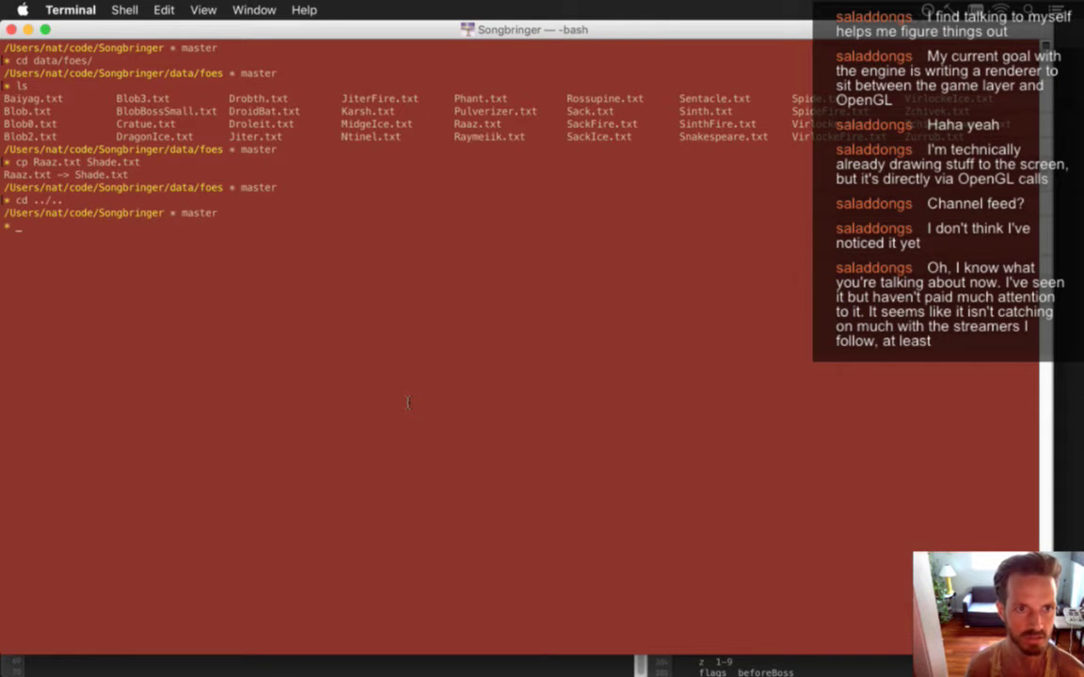
- Switch to Photoshop, reopen the web export and check the path of its destination Foes folder
key("super+Tab")
key("super+Tab")
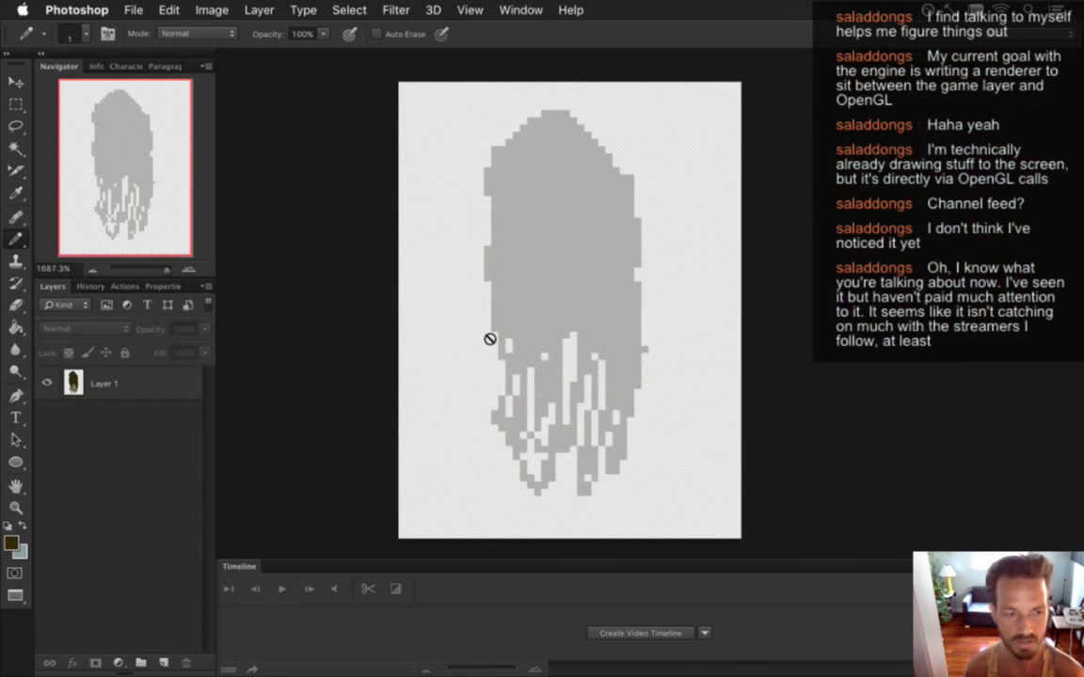
key("super+alt+shift+s")
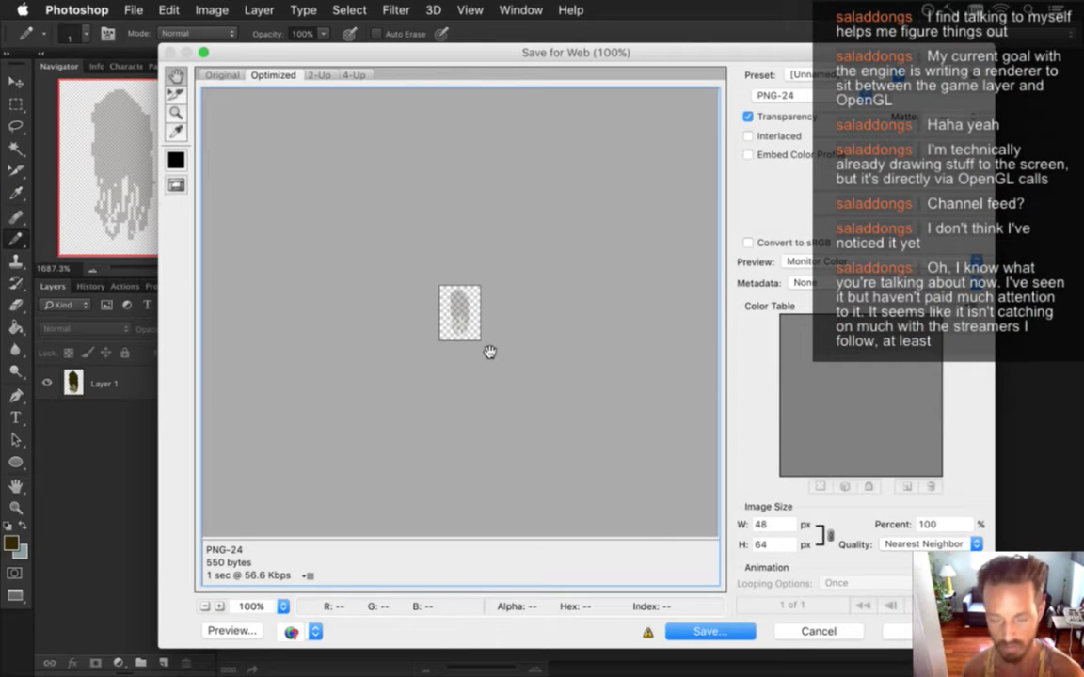
key("Return")
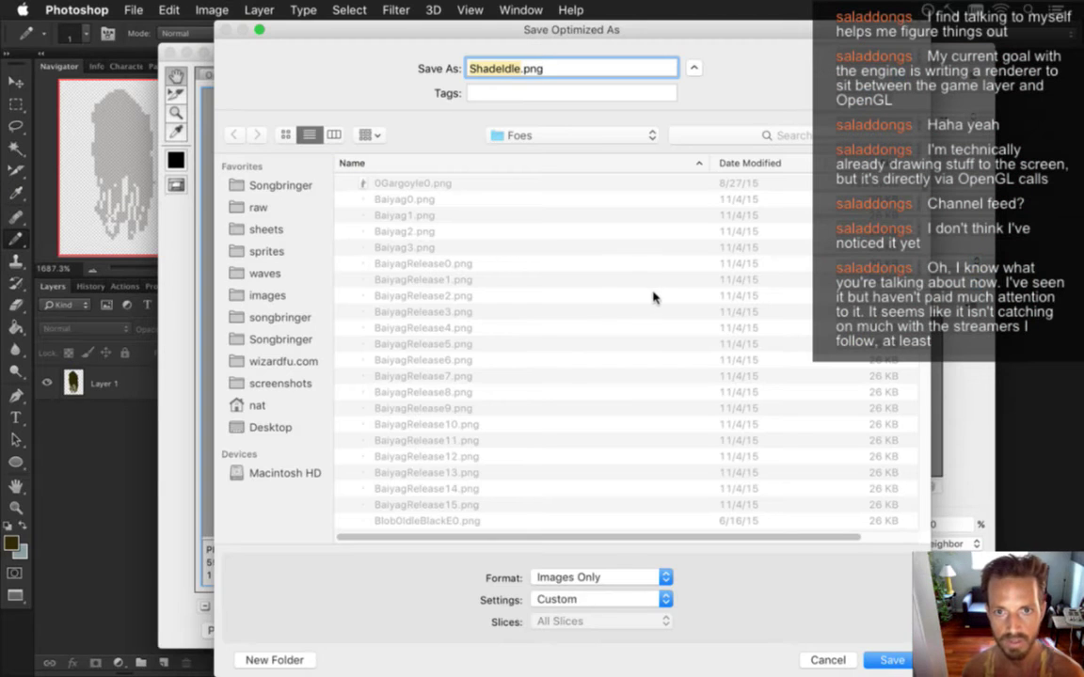
left_click(546, 137)
left_click(533, 132)
key("Return")
- Run raw/pack.sh from the Songbringer root in Terminal to repack the sprite sheets
key("super+Tab")
key("super+Tab")
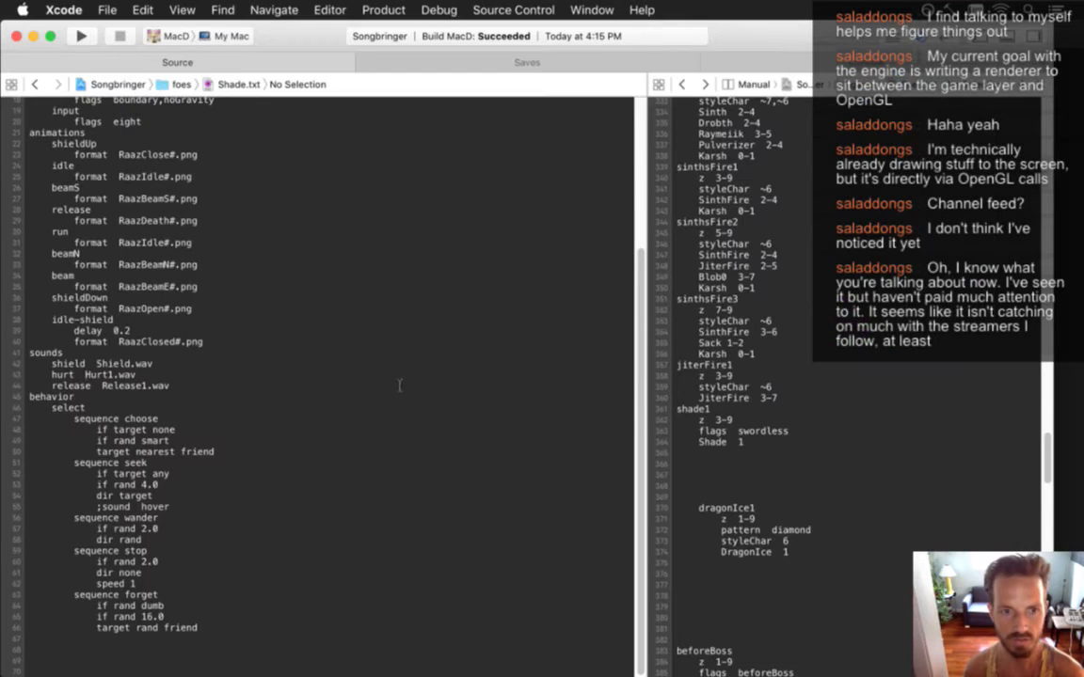
key("super+Tab")
key("super+Tab")
key("Up")
key("Up")
key("Down")
key("Down")
type("raw/pack.sh")
key("Return")
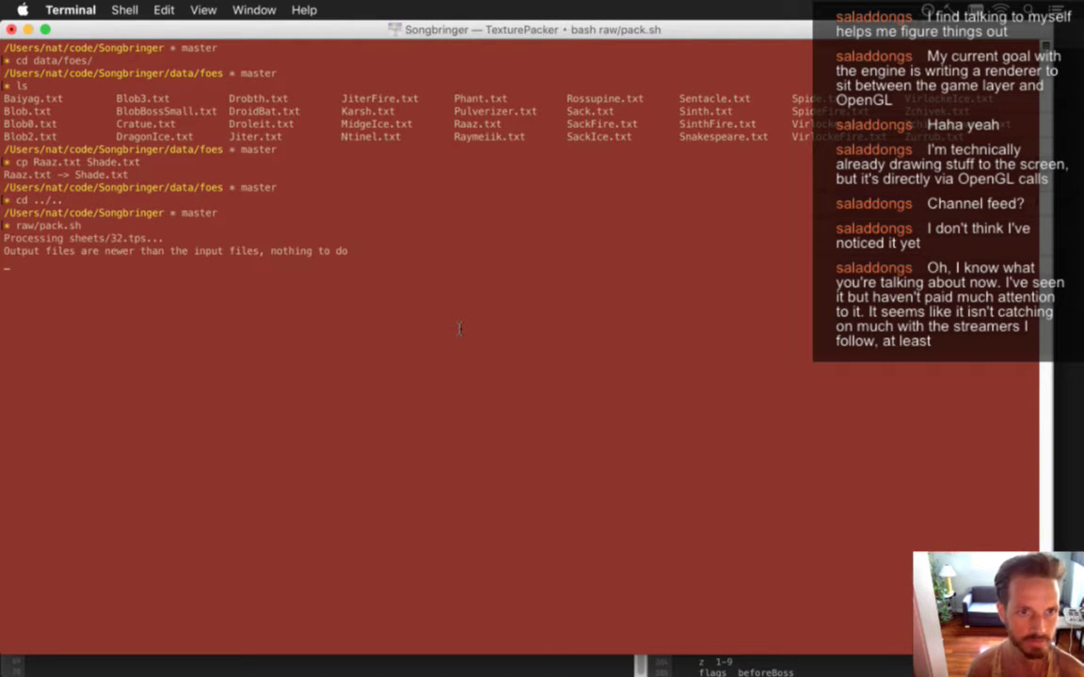
- Reload the background utility's config and quit Sublime Text 2
left_click(955, 7)
left_click(925, 44)
key("super+Tab")
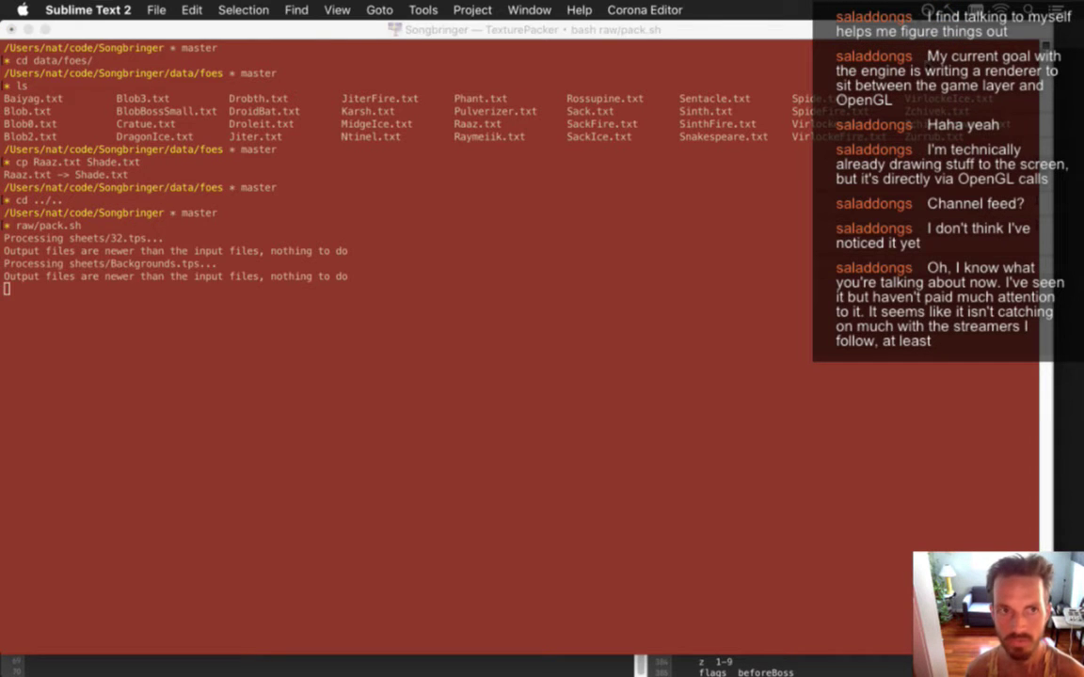
key("super+q")
key("super+Tab")
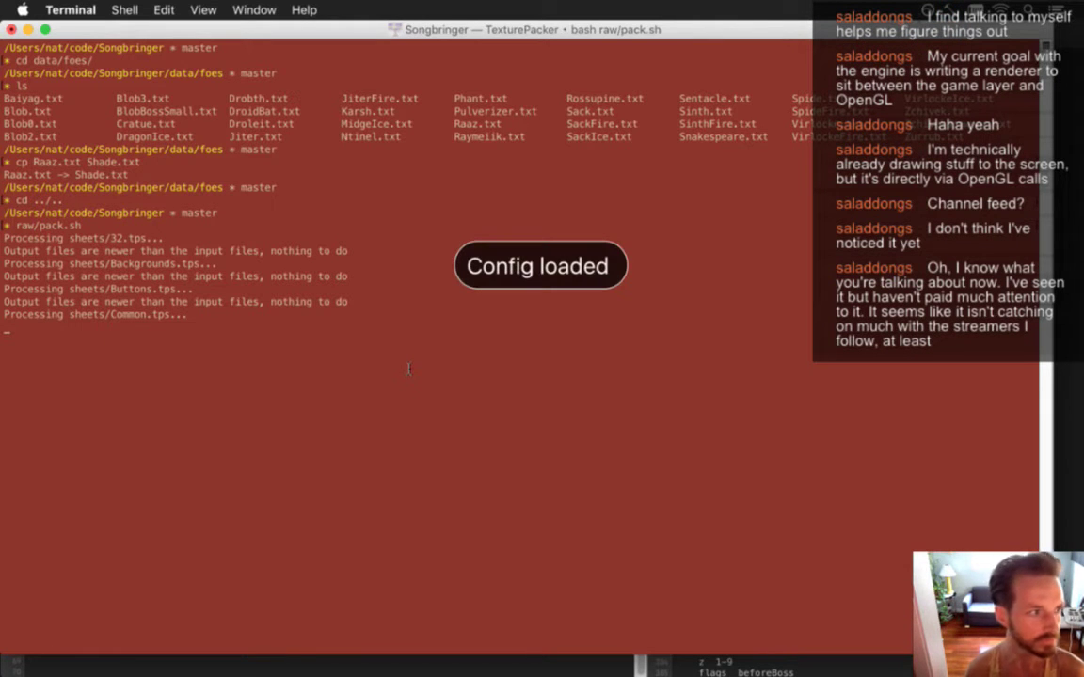
- Switch to Xcode and delete the shieldUp animation with its format line from Shade.txt
key("super+Tab")
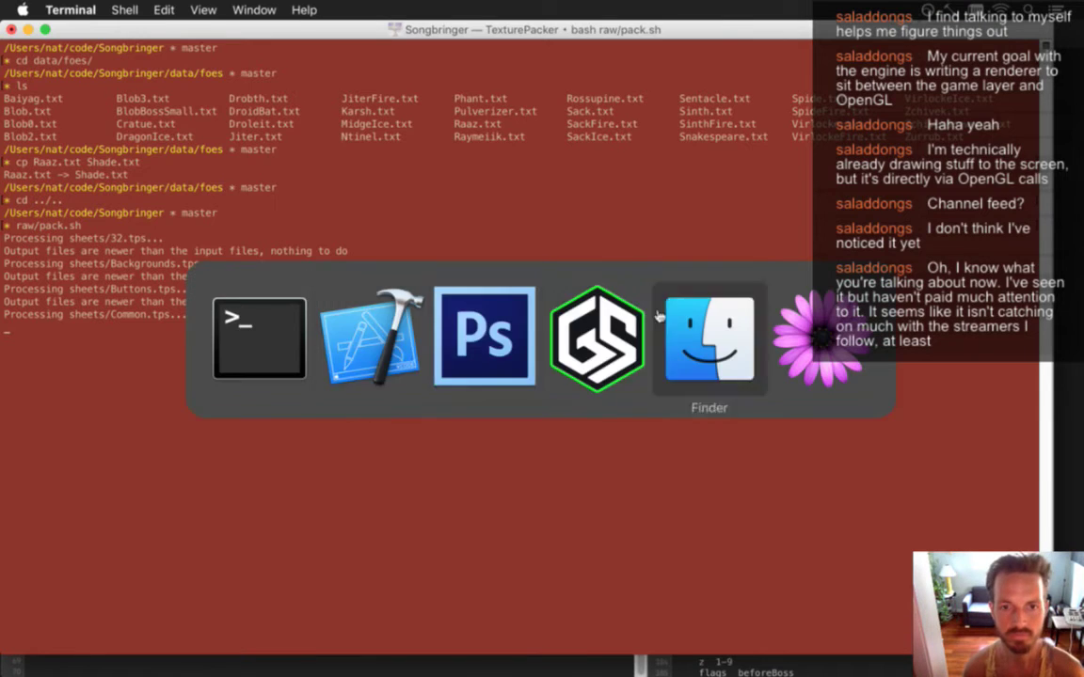
left_click(325, 331)
key("Up")
key("Up")
key("Up")
key("Up")
key("Up")
key("Up")
key("Up")
key("Up")
key("Up")
key("Up")
key("Up")
key("Up")
key("Up")
key("Up")
key("Up")
key("shift+Down")
key("shift+Down")
key("BackSpace")
- Delete every animation after idle in Shade.txt, from beamS through idle-shield
key("shift+Down")
key("shift+Down")
key("shift+Down")
key("shift+Down")
key("shift+Down")
key("shift+Down")
key("shift+Down")
key("shift+Down")
key("shift+Down")
key("shift+Down")
key("shift+Down")
key("shift+Down")
key("shift+Down")
key("shift+Down")
key("shift+Down")
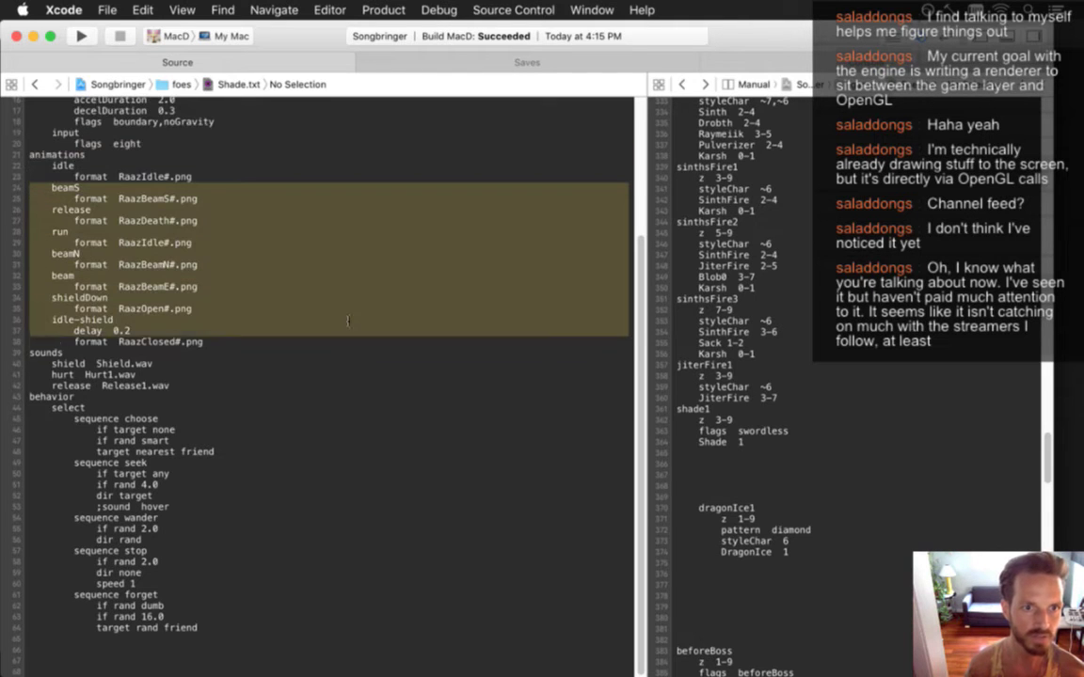
key("BackSpace")
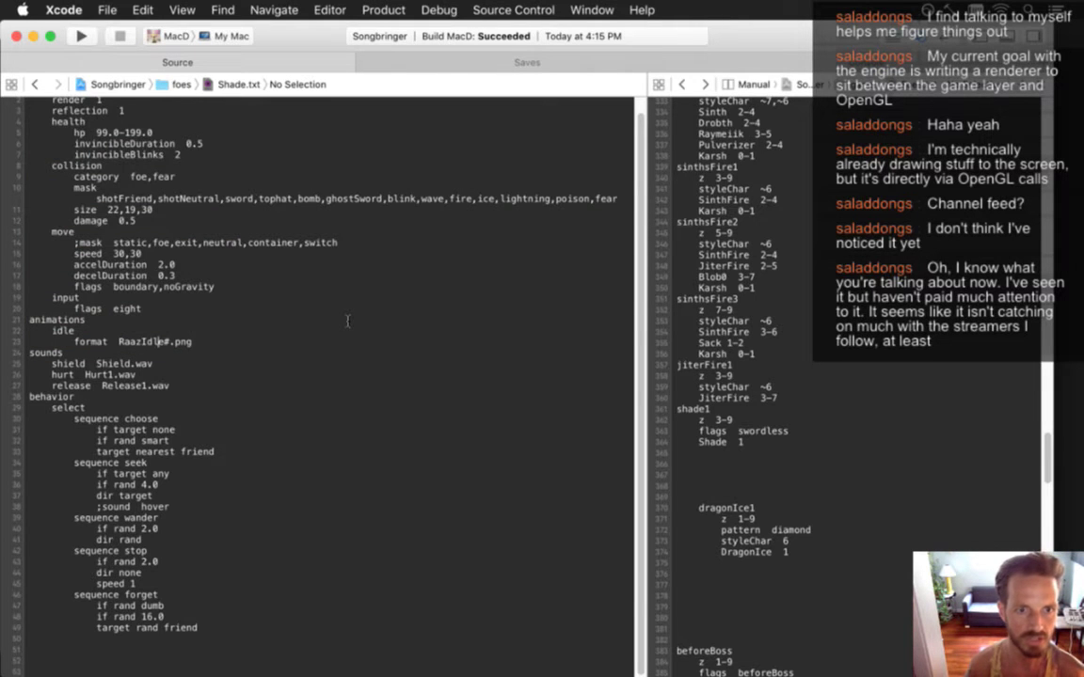
- Change the idle animation's format in Shade.txt to ShadeIdle#.png
key("BackSpace")
key("BackSpace")
key("BackSpace")
key("BackSpace")
type("Shade")
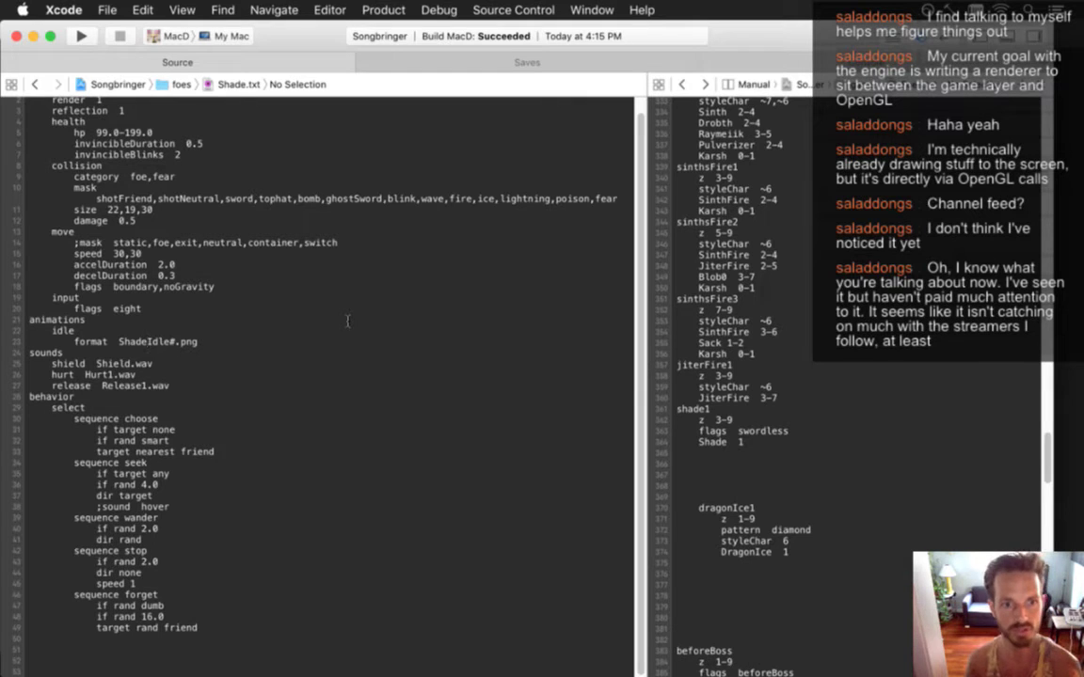
- Run the game from Xcode and walk the hero around the forest clearing to test the new foe
key("super+r")
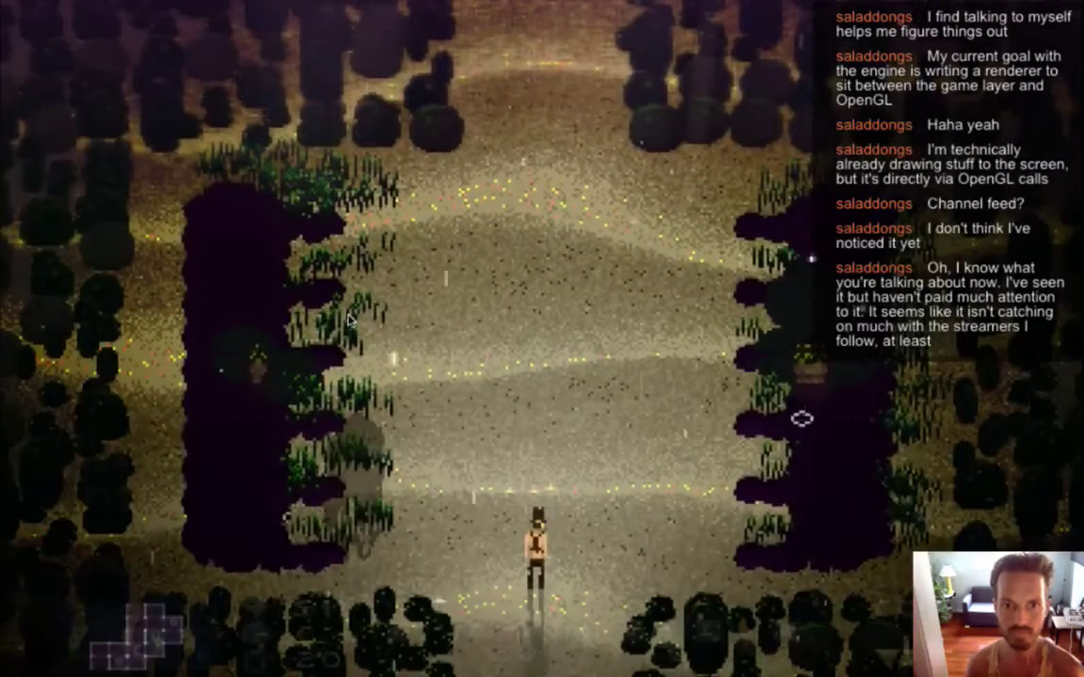
key("Up")
key("Right")
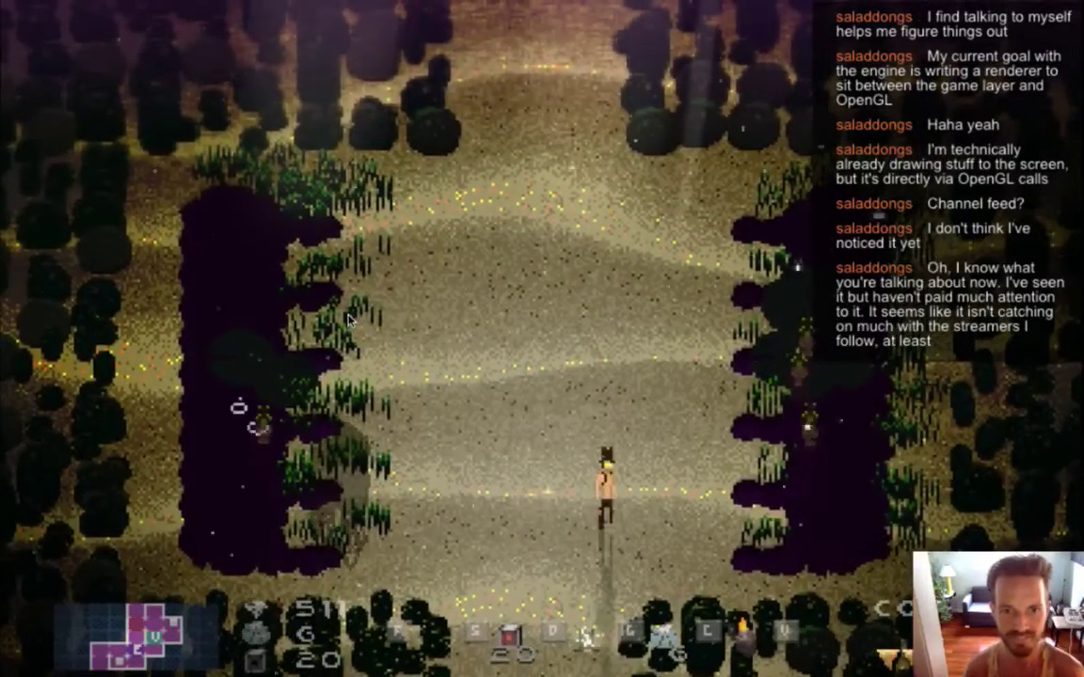
key("a")
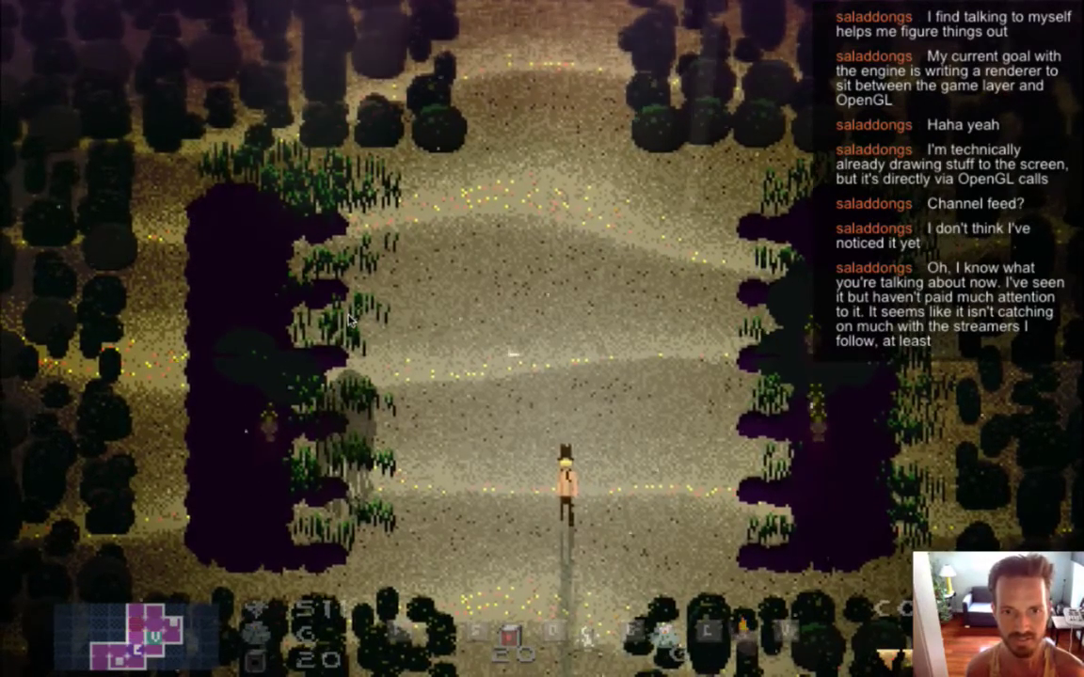
key("a")
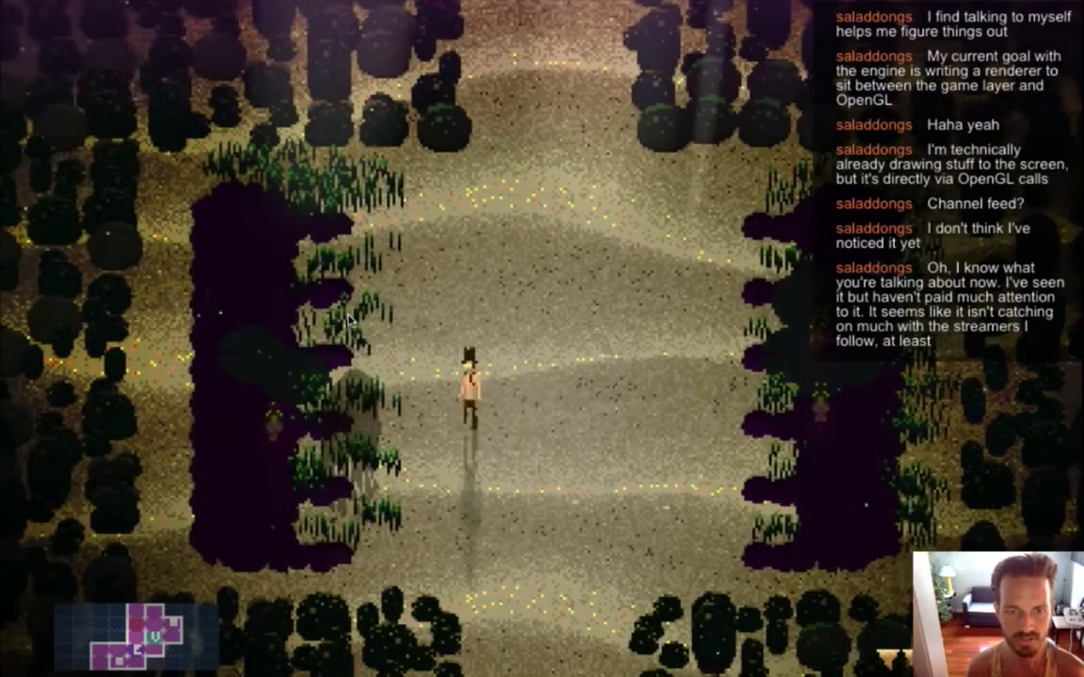
- Show the game's debug overlays, walk the hero around the clearing to observe the Shade's behaviour states, and quit the game
key("d")
key("F3")
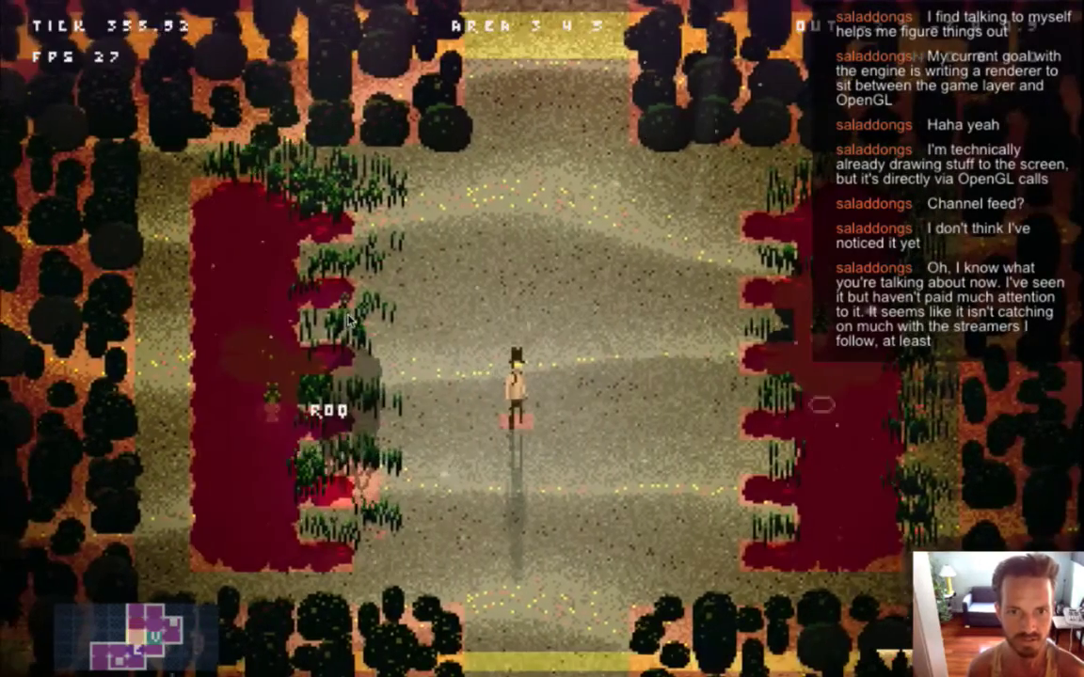
key("F3")
key("F3")
key("F1")
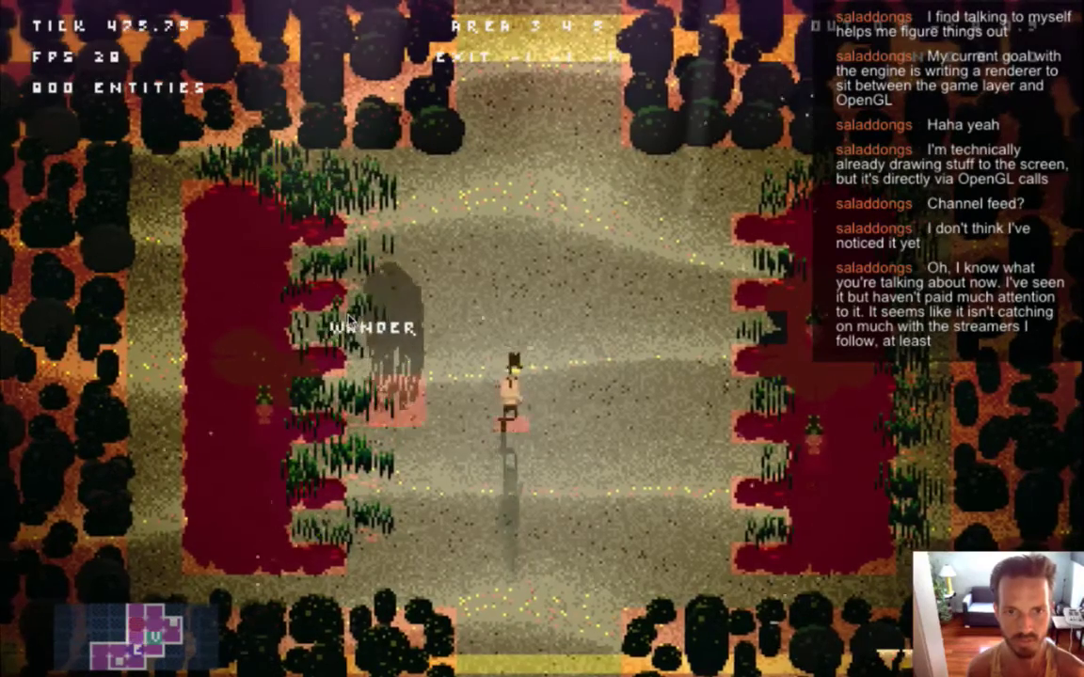
key("d")
key("d")
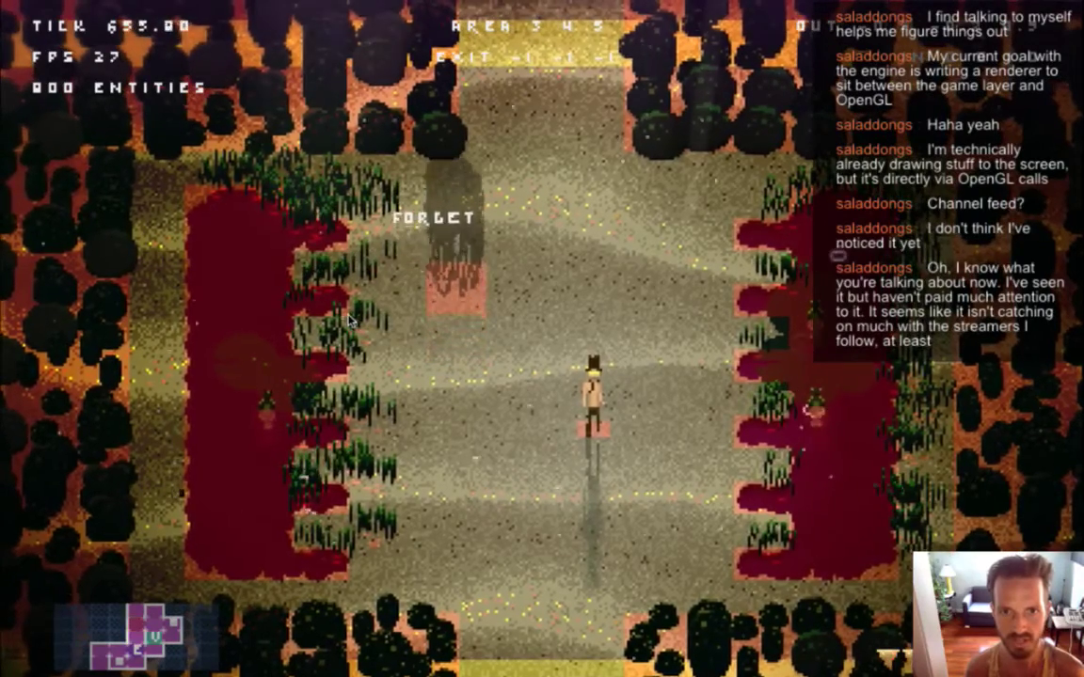
key("s")
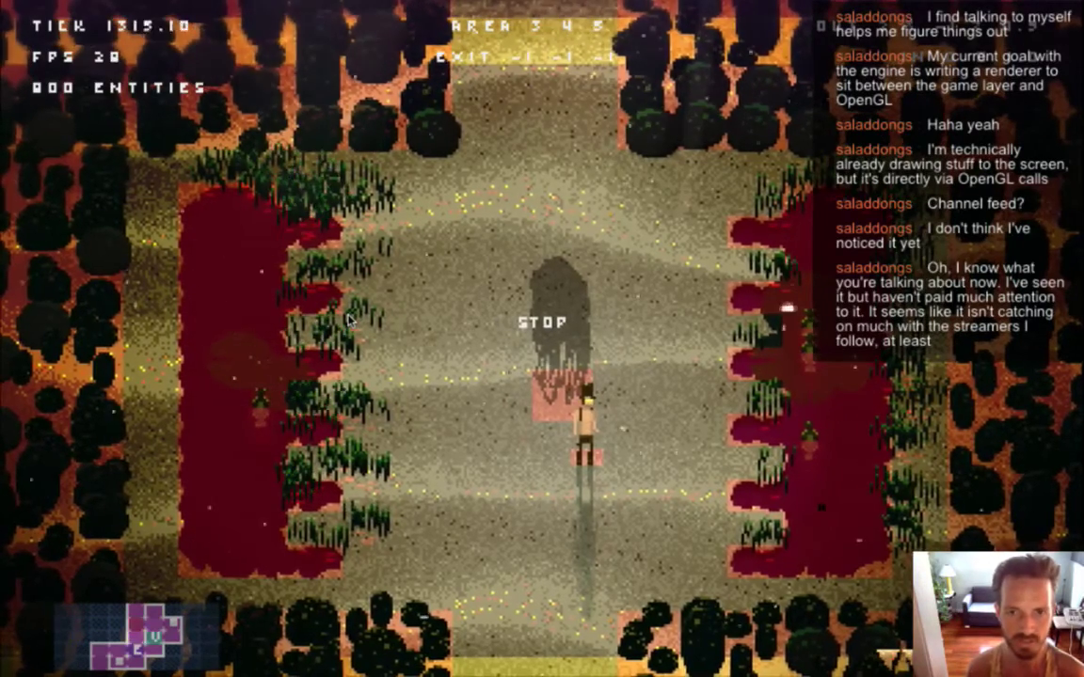
key("super+q")
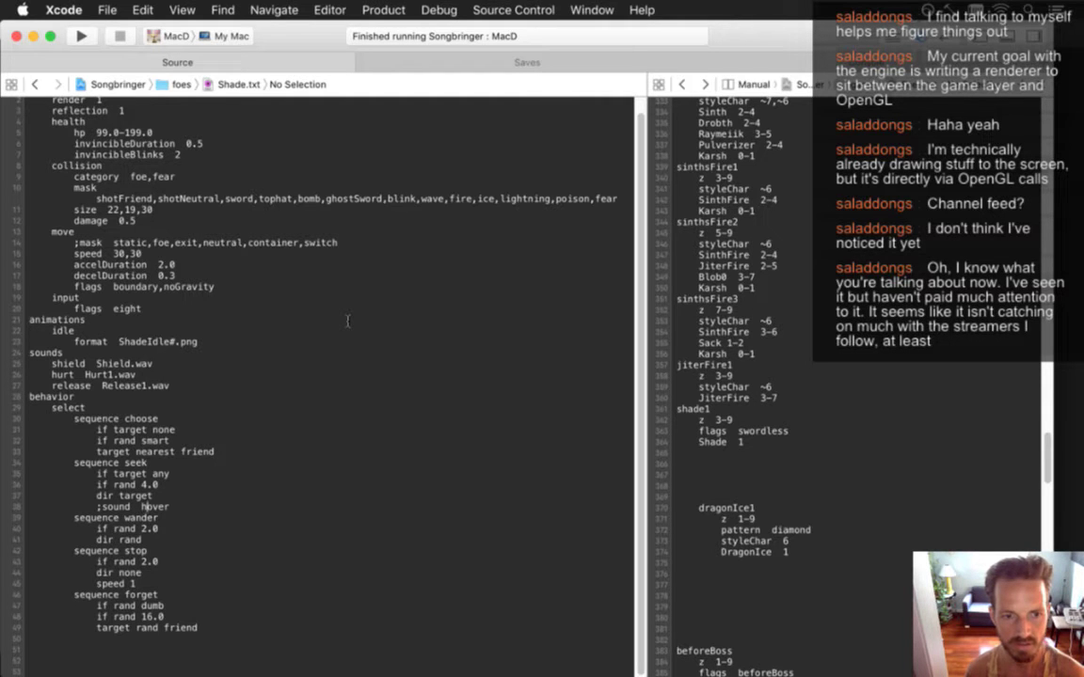
- Comment out the wander, stop and forget sequence lines in Shade.txt with a leading semicolon
type(";")
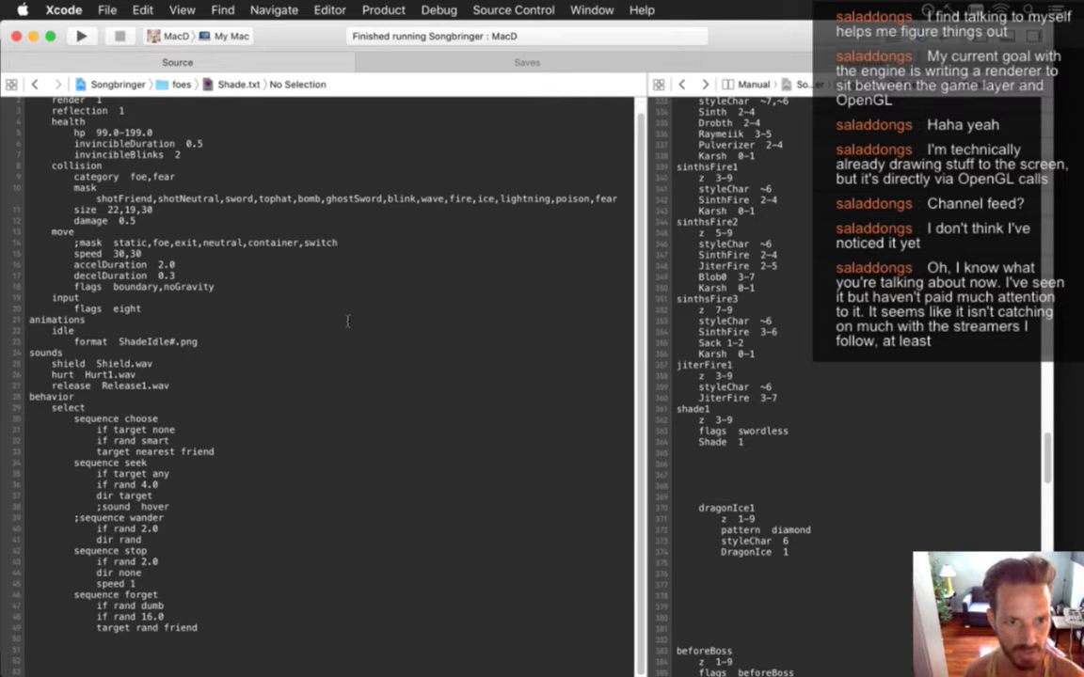
type(";")
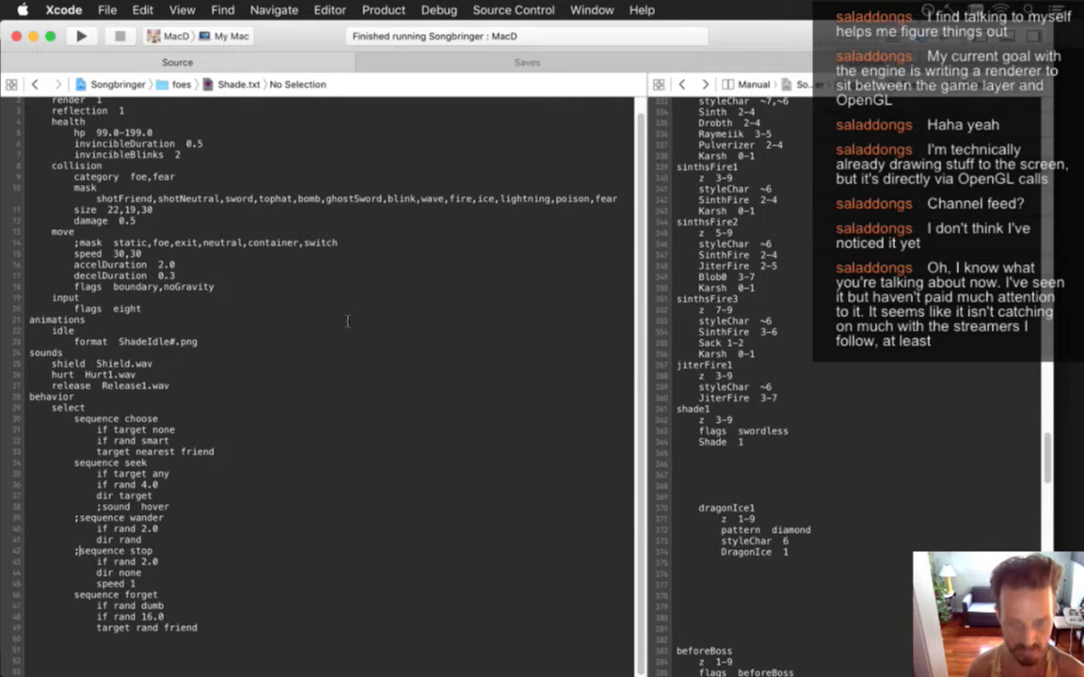
type(";")
- Run the game with the debug overlay shown and walk the hero around the lower clearing to check how the Shade reacts
key("super+r")
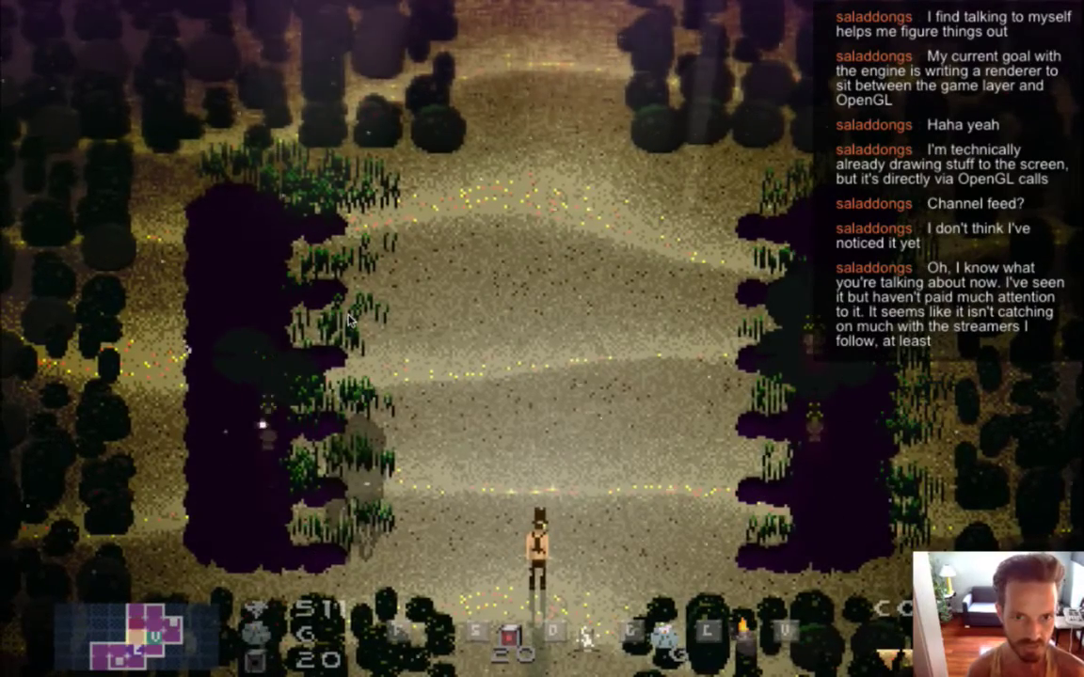
key("F1")
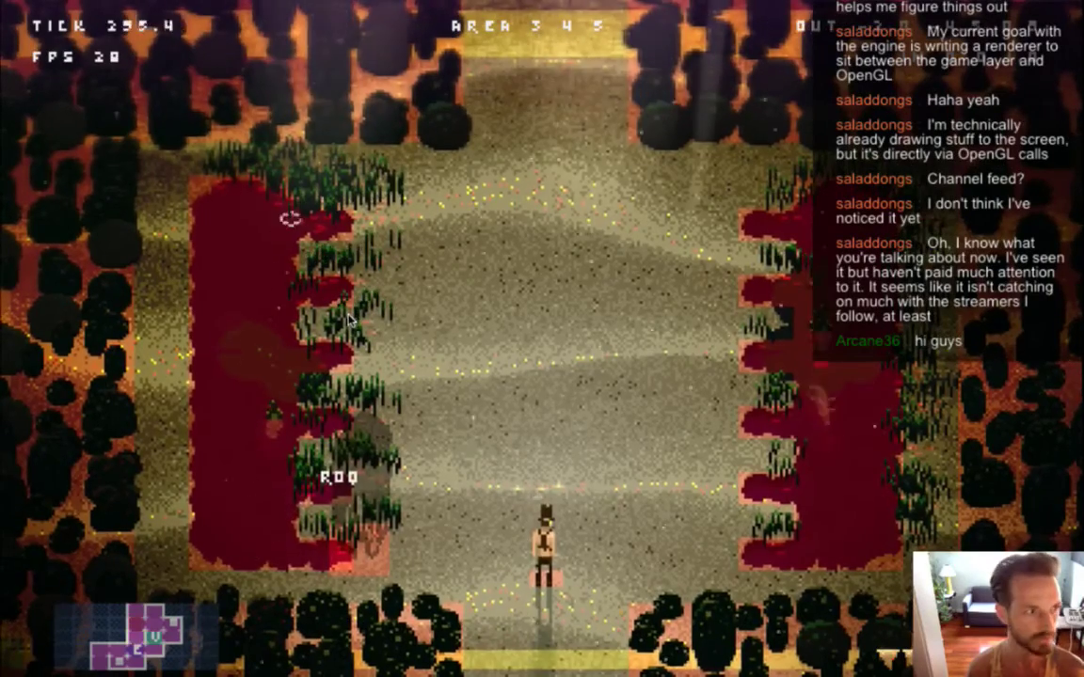
key("d")
key("w")
key("d")
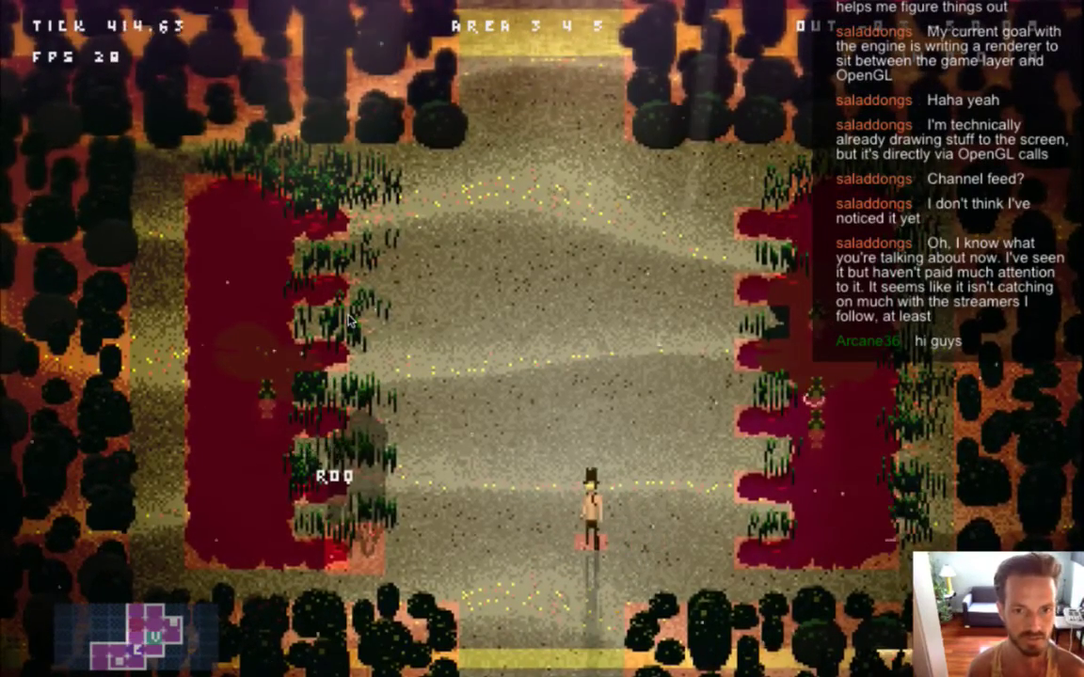
key("Left")
key("F1")
key("F1")
key("F1")
key("F1")
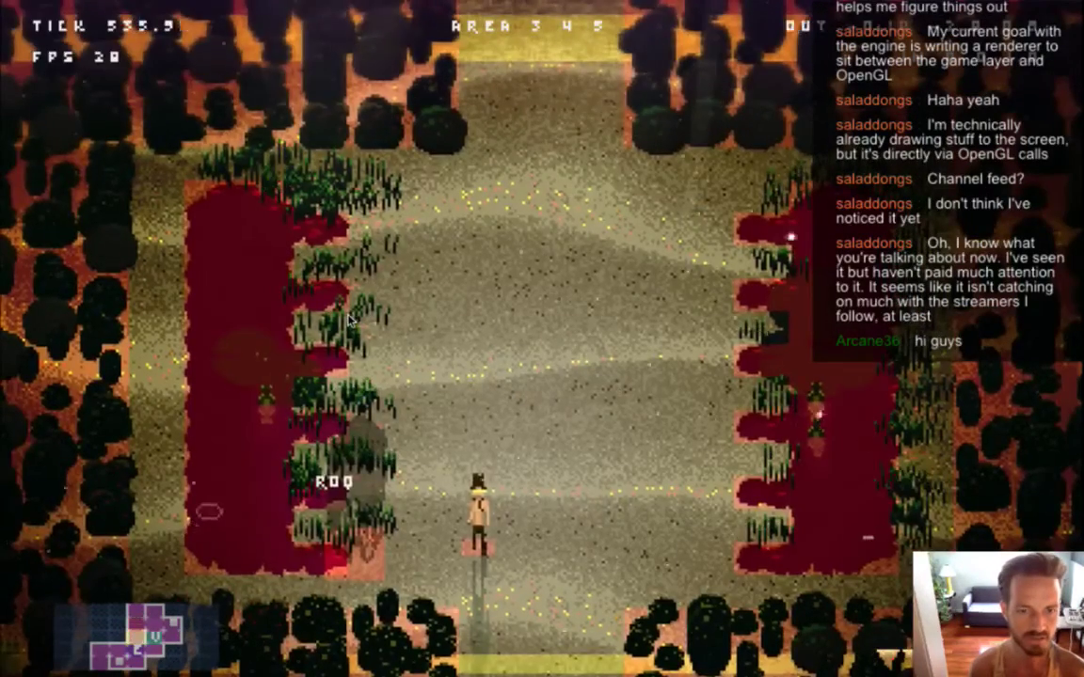
key("Right")
key("Up")
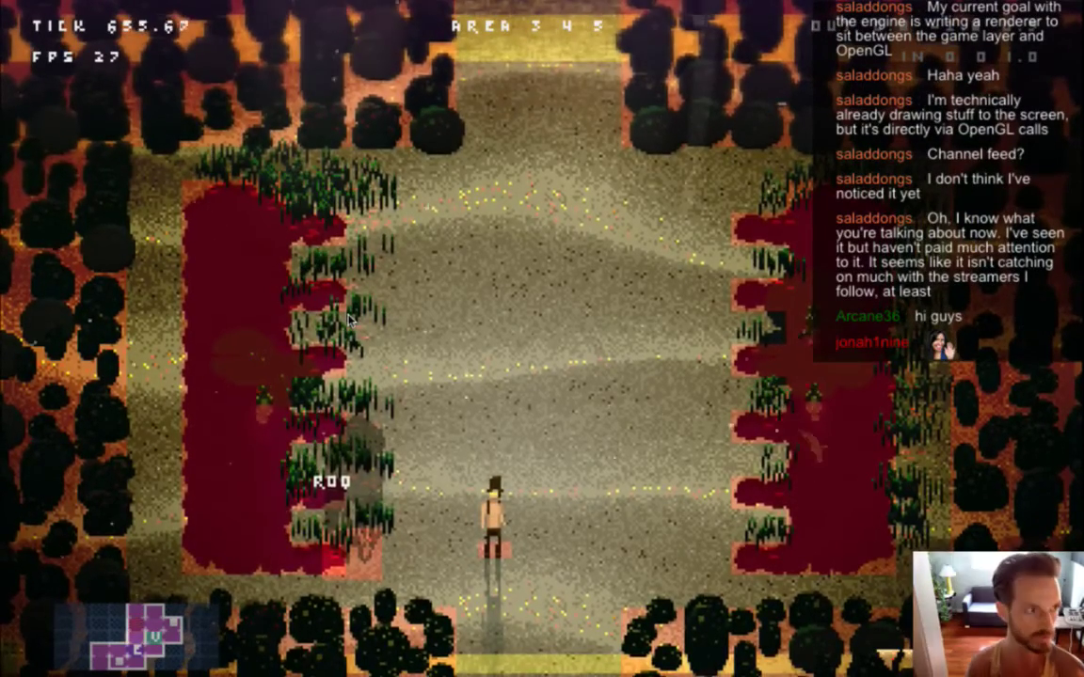
- Leave the current play session through the game's pause menu and switch back to Xcode
key("Escape")
key("Down")
key("Down")
key("Return")
key("Return")
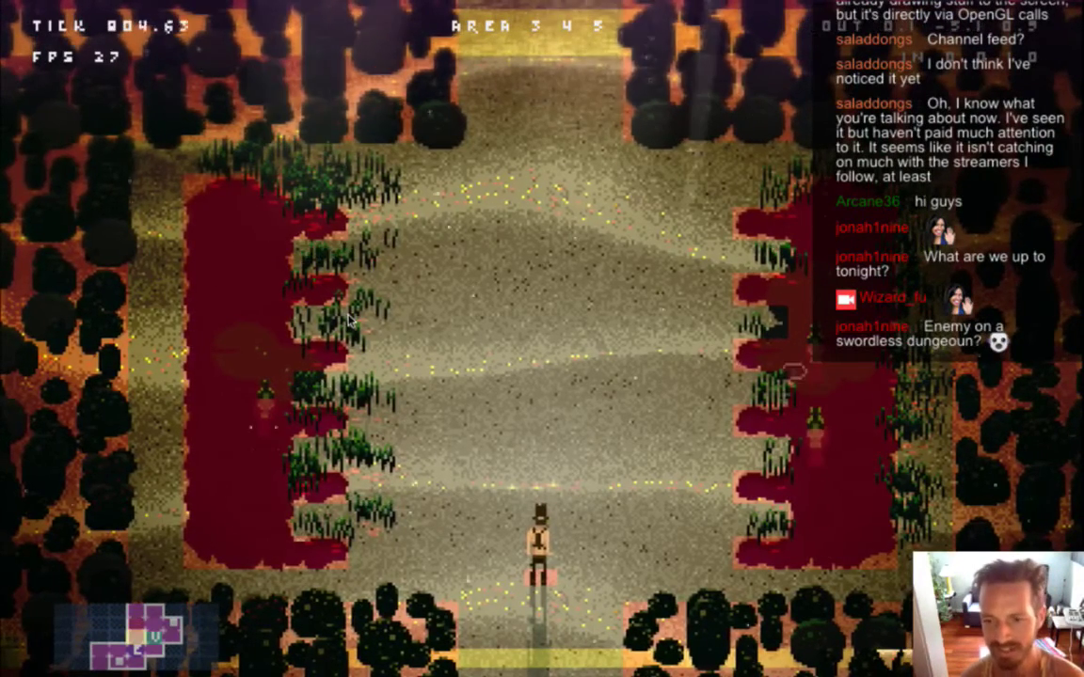
key("super+Tab")
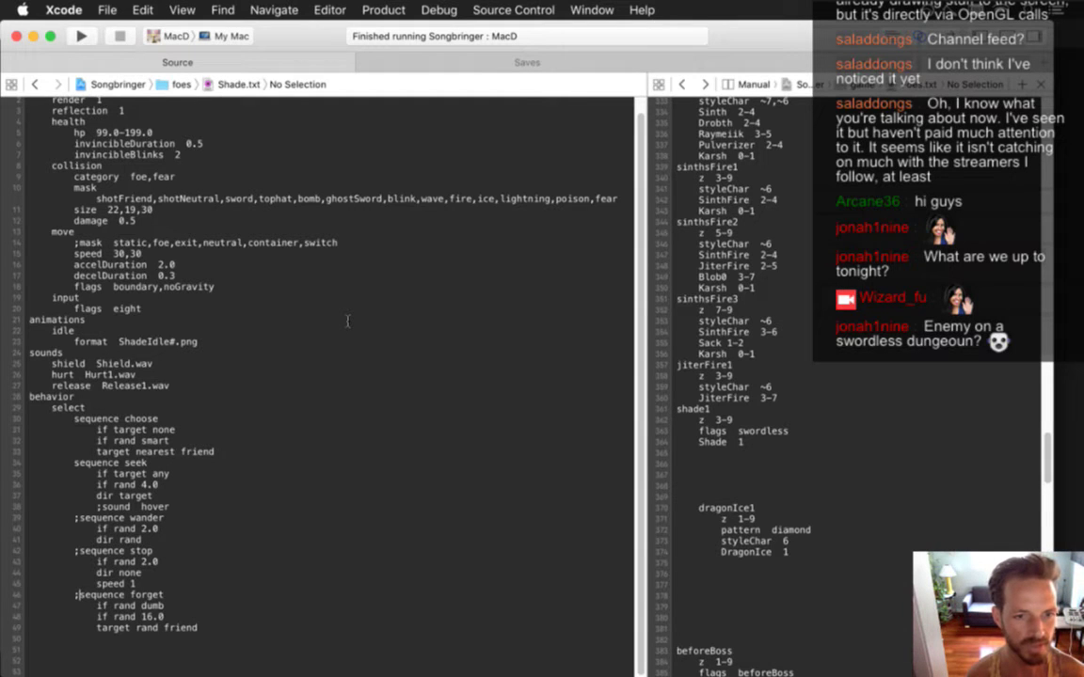
- Set the seek sequence's if rand value to 1.0 in Shade.txt and save the file
key("Up")
key("Up")
key("Up")
key("Up")
key("Up")
key("Up")
key("Up")
key("Up")
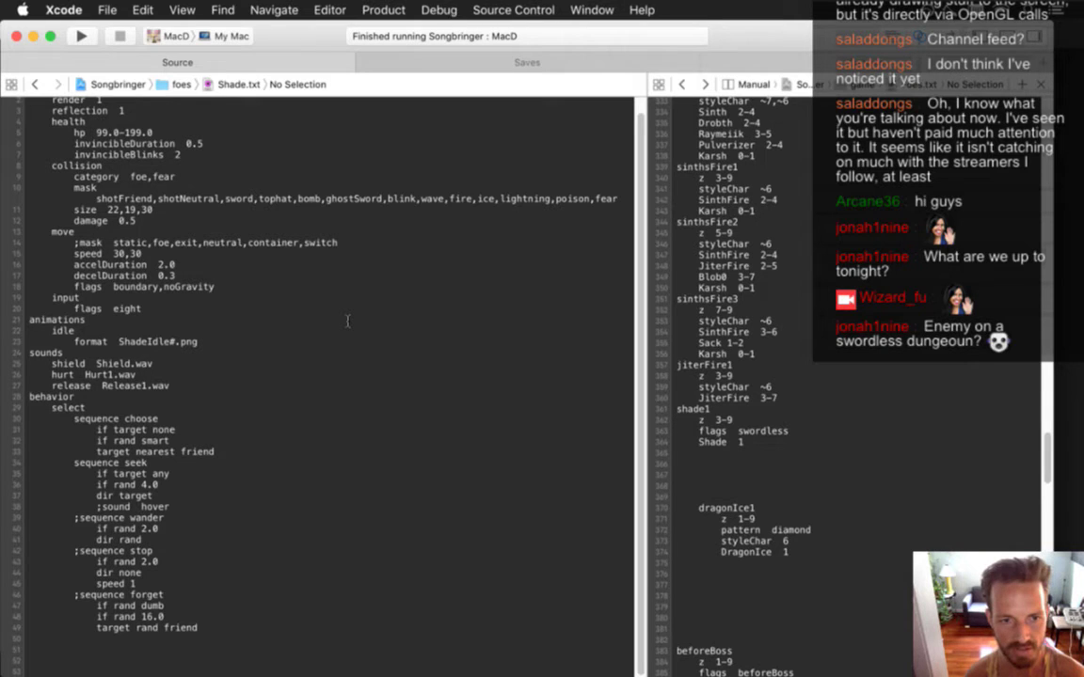
key("Up")
key("Up")
key("Up")
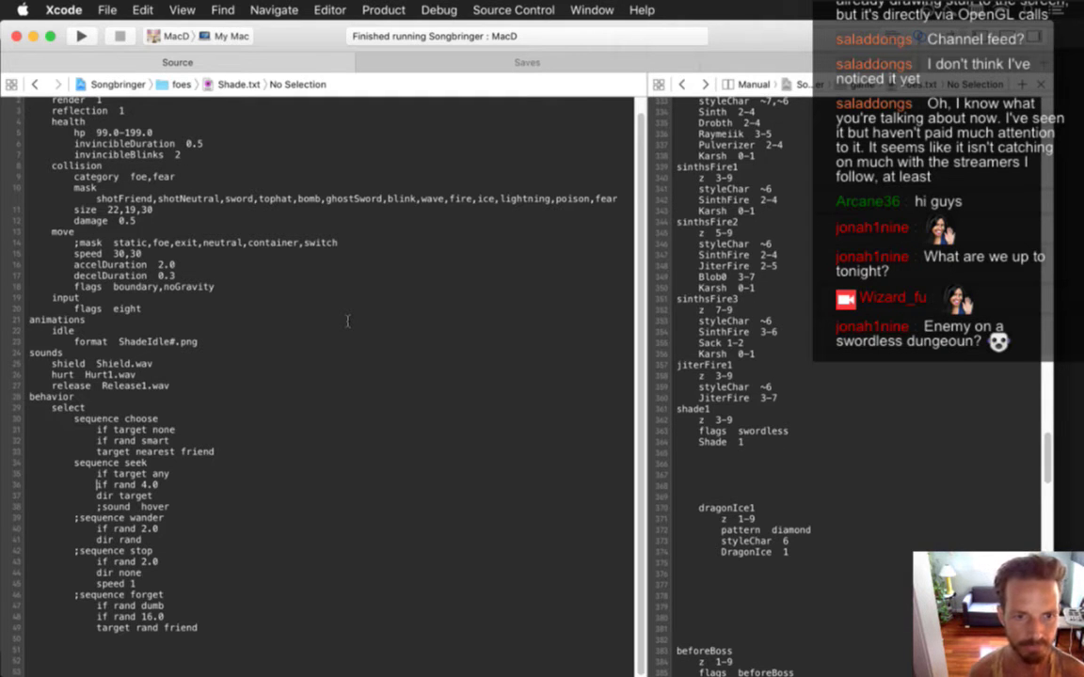
key("BackSpace")
type("1")
key("super+s")
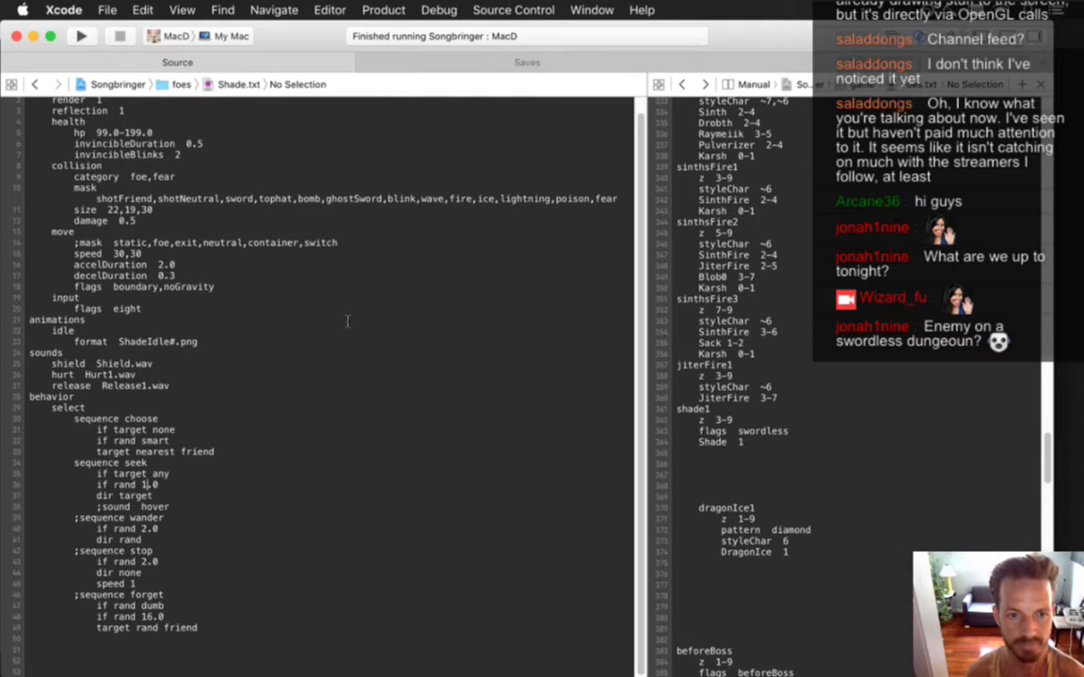
- Run the game and lead the hero through the clearing's south exit and back to test whether the Shade follows
key("super+r")
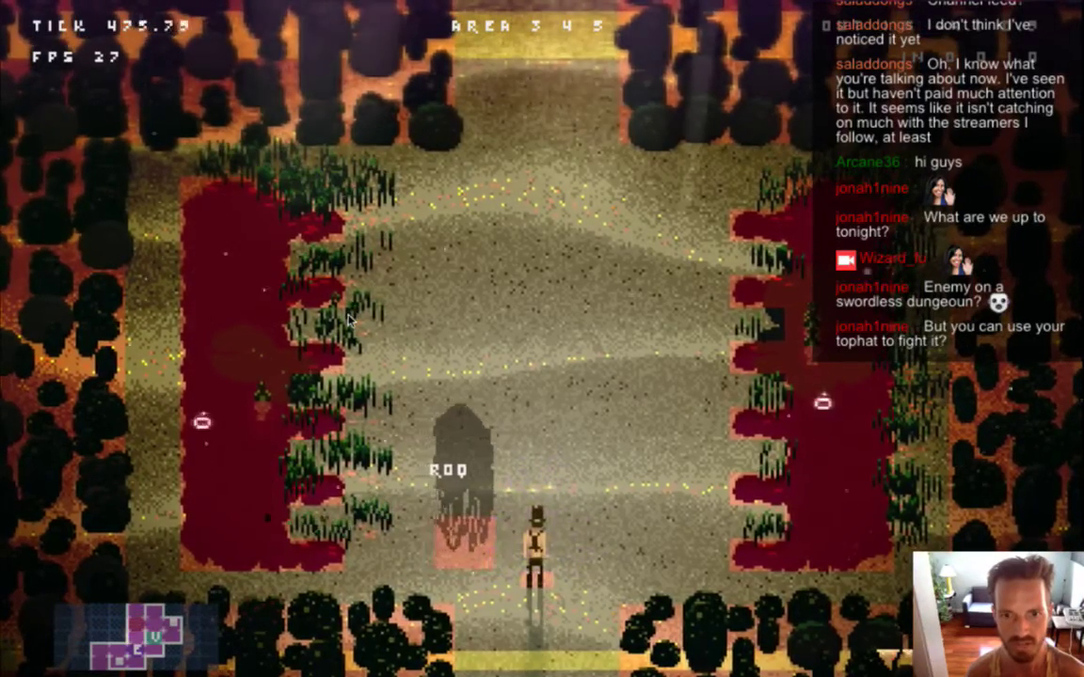
key("Right")
key("Down")
key("Down")
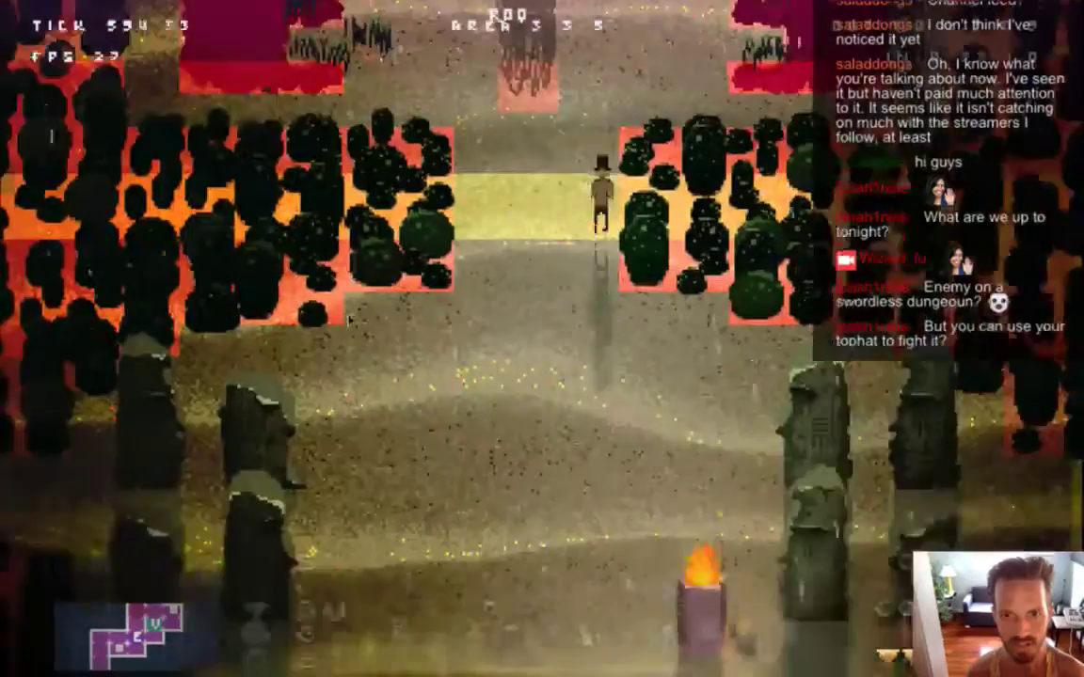
key("Left")
key("Right")
key("Down")
key("Left")
key("Up")
key("w")
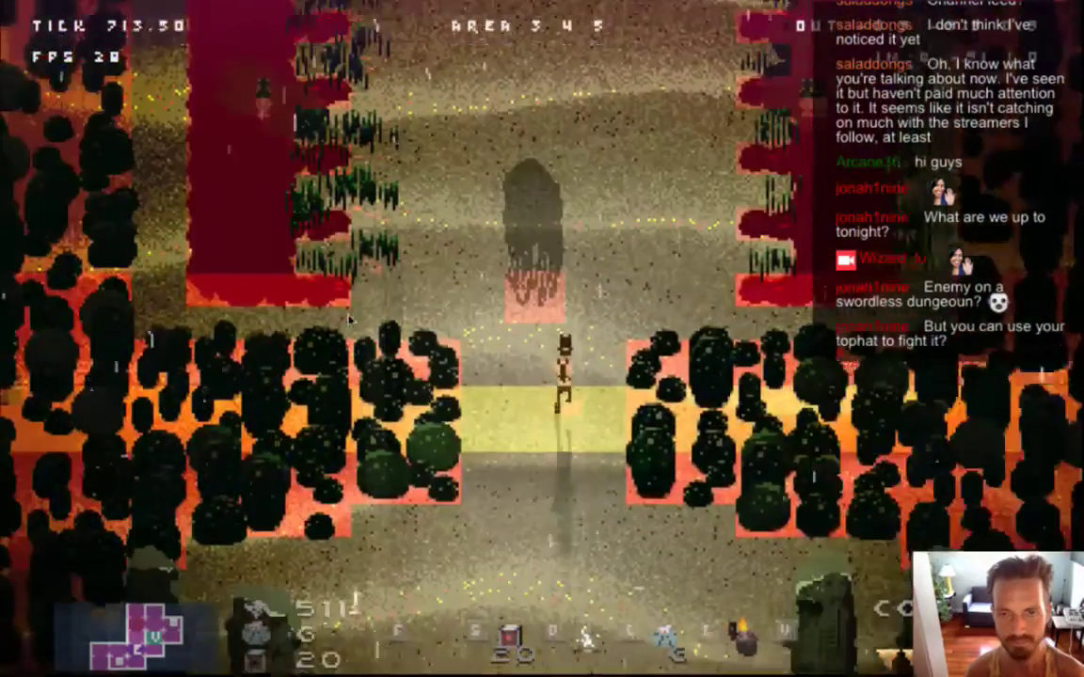
key("w")
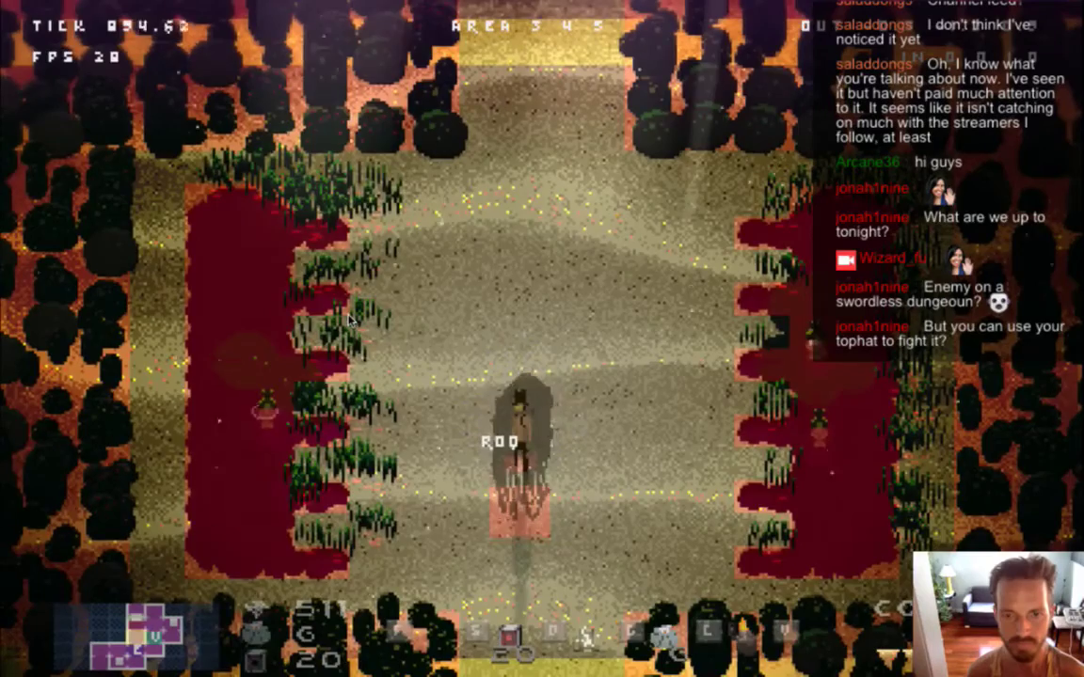
- Keep the hero in contact with the Shade to test its damage until the hero dies, continue, and quit the game
key("s")
key("w")
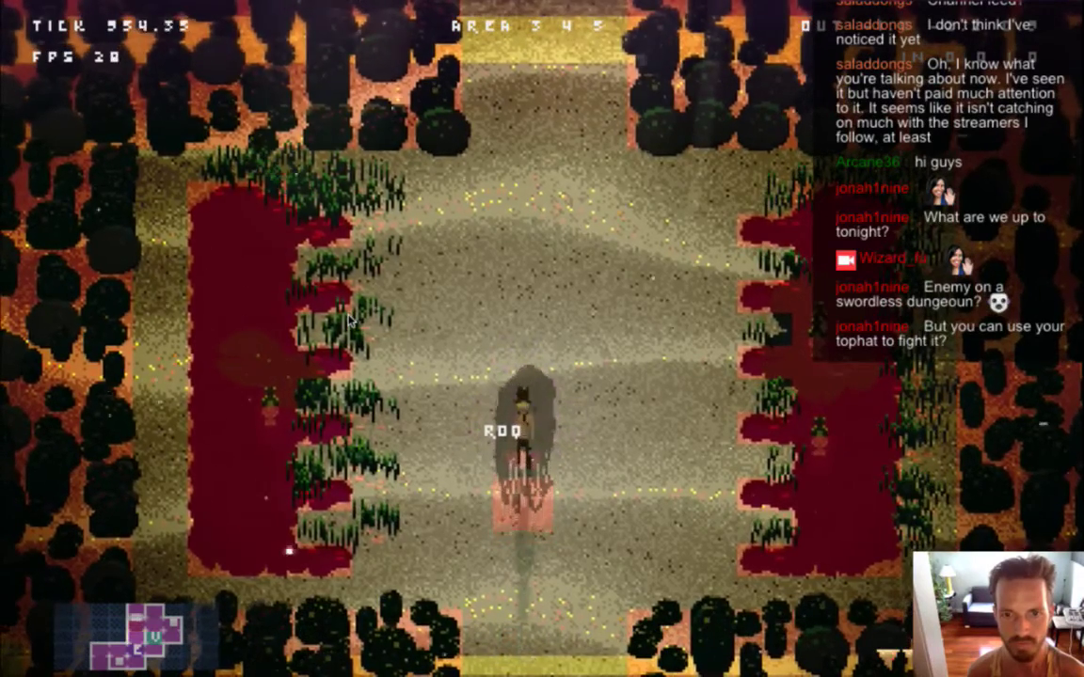
key("s")
key("w")
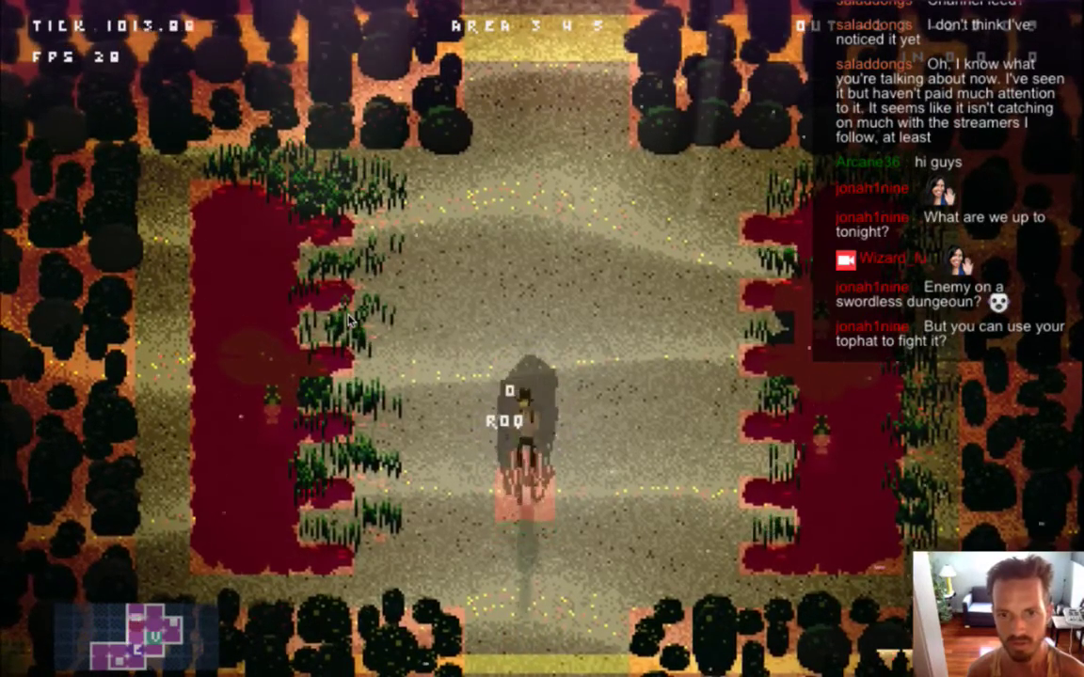
key("w")
key("s")
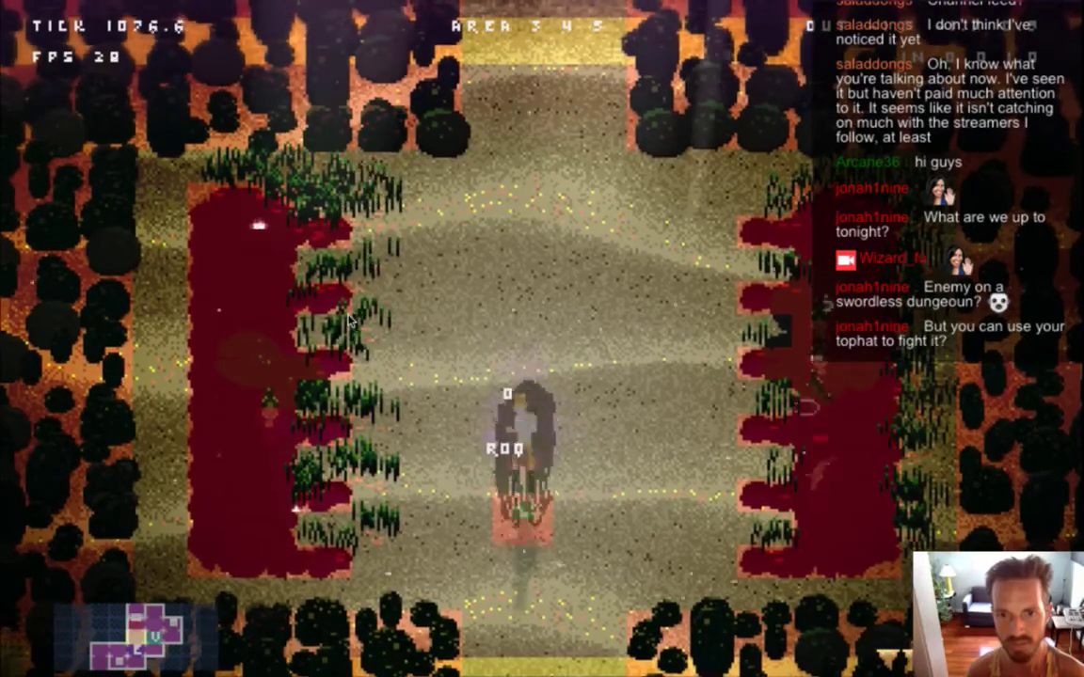
key("w")
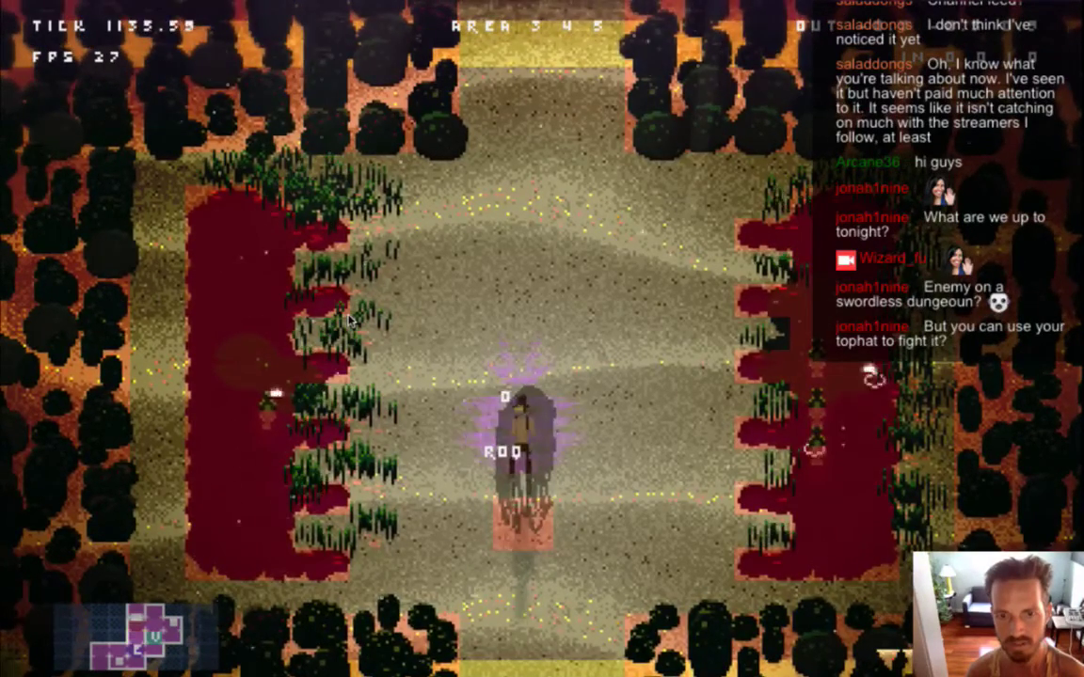
key("w")
key("s")
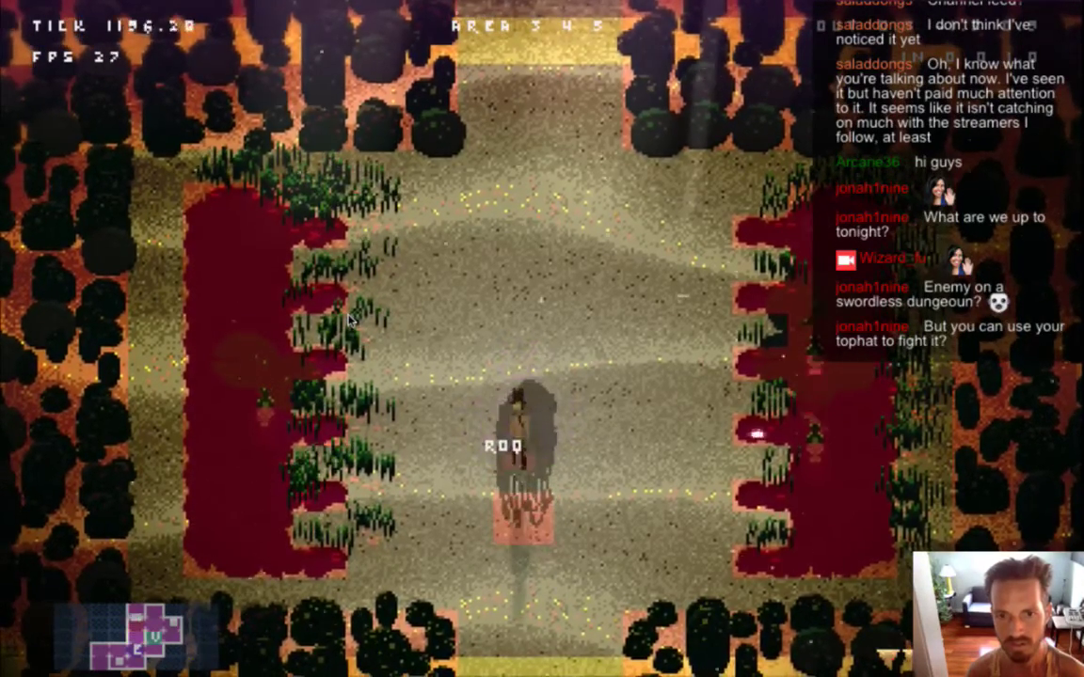
key("w")
key("w")
key("d")
key("w")
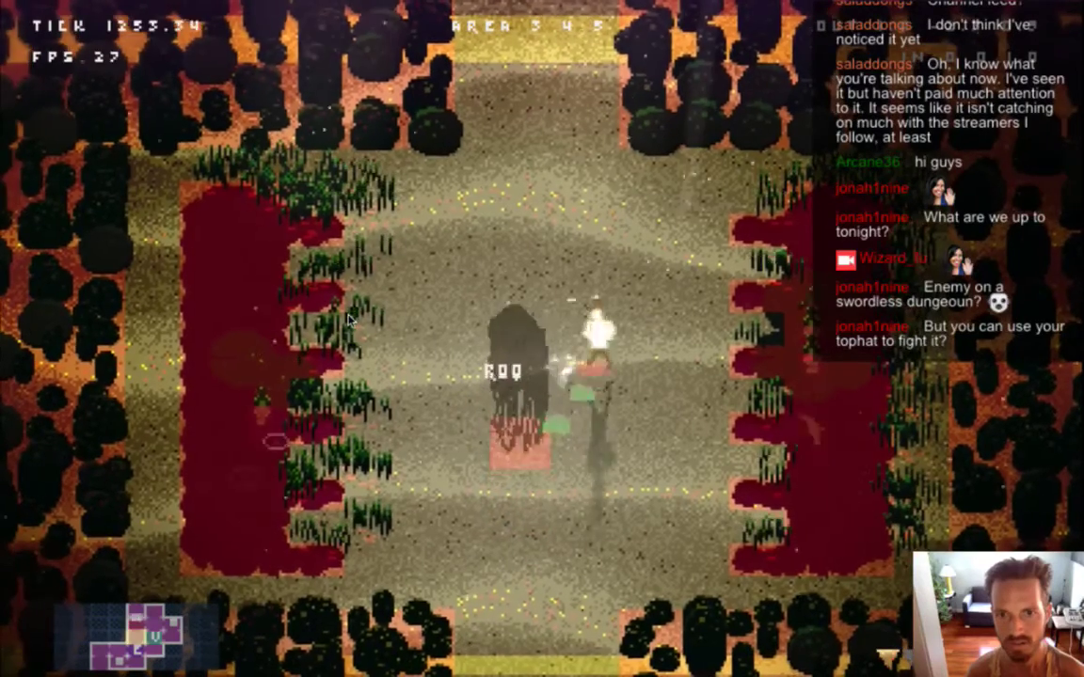
key("s")
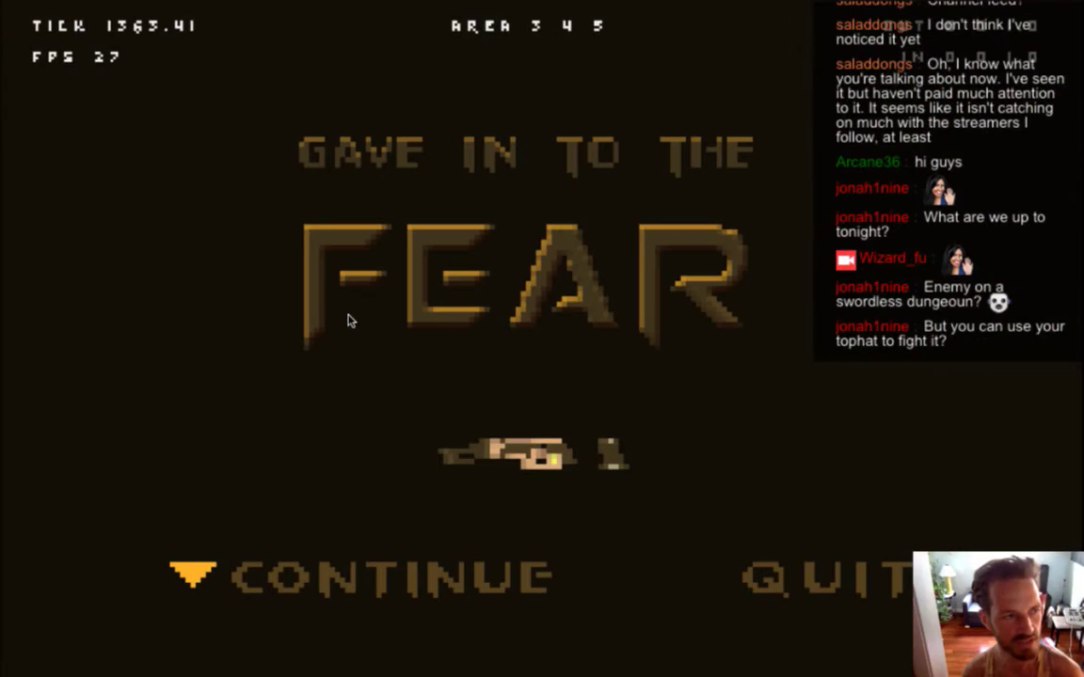
key("Return")
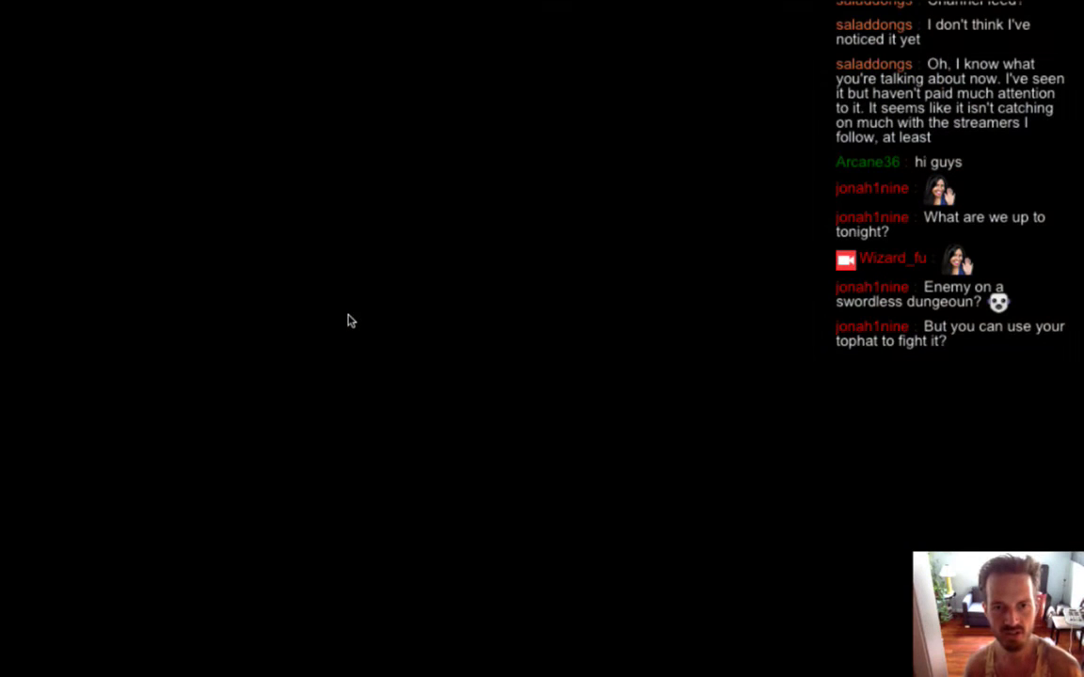
key("super+q")
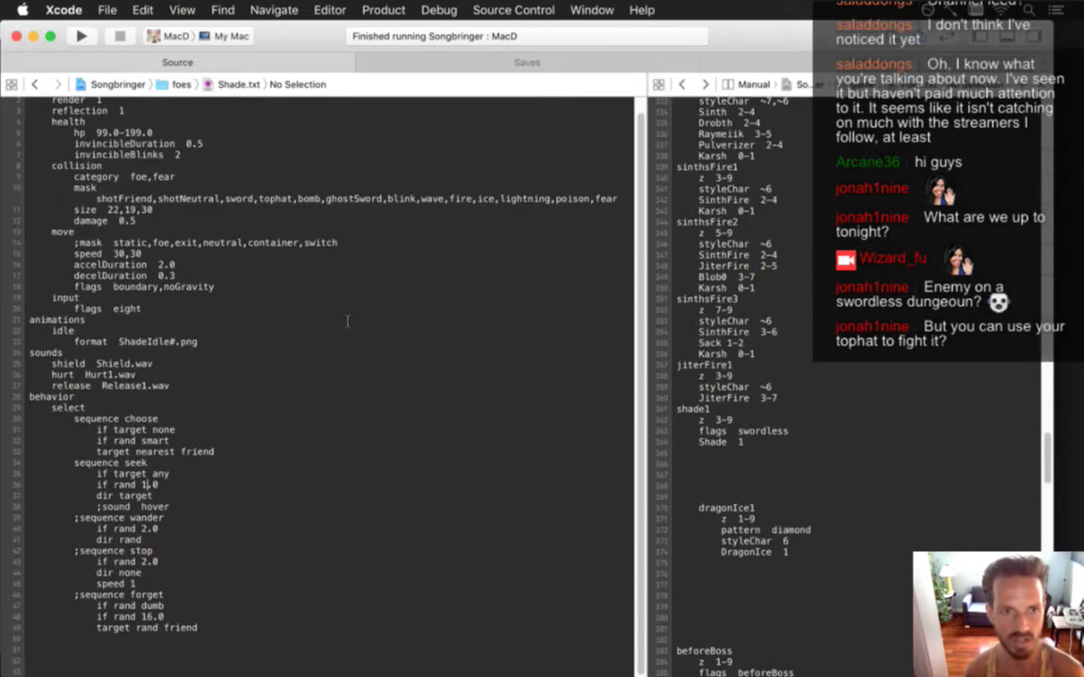
- Set the Shade's collision damage to 0.25 in Shade.txt and save the file
scroll(347, 321, "up", 1)
key("Down")
key("Down")
key("Down")
key("Down")
key("Down")
key("Down")
key("Down")
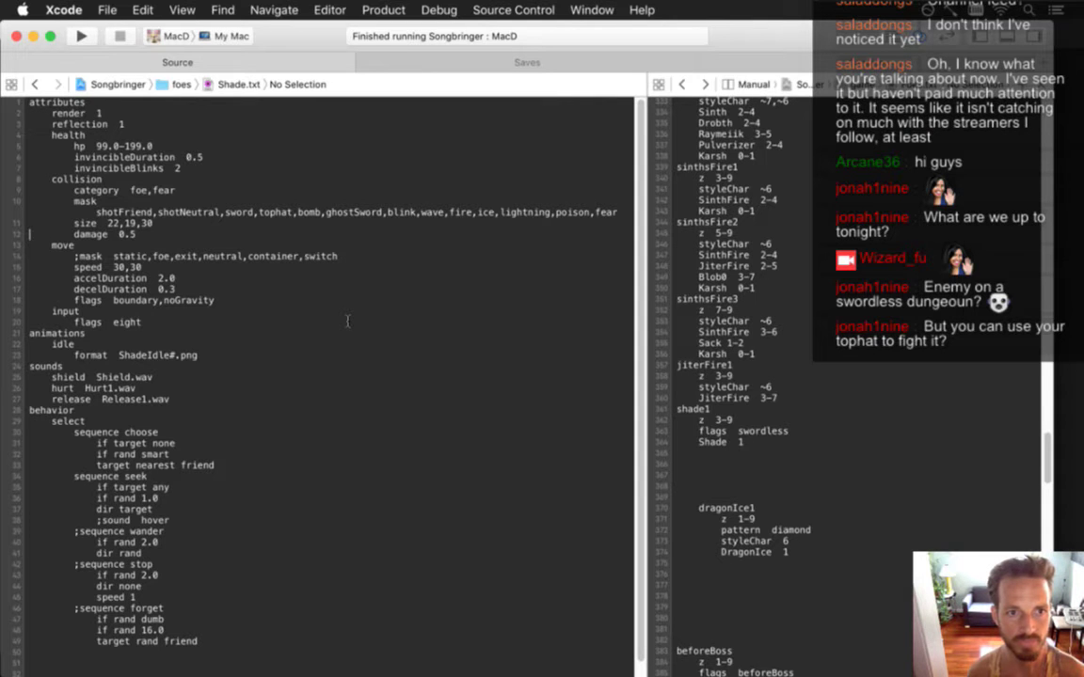
key("Left")
key("Left")
type("2")
key("super+s")
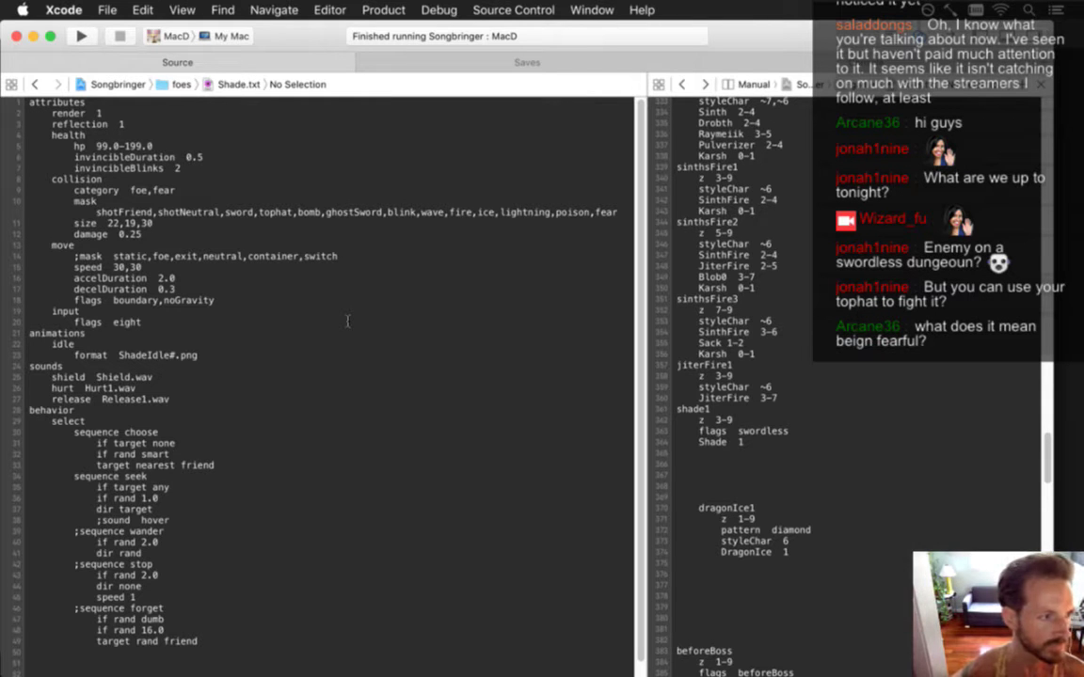
- Run the game and lead the hero around the clearing and through the Shade to test its pursuit and contact damage
key("super+r")
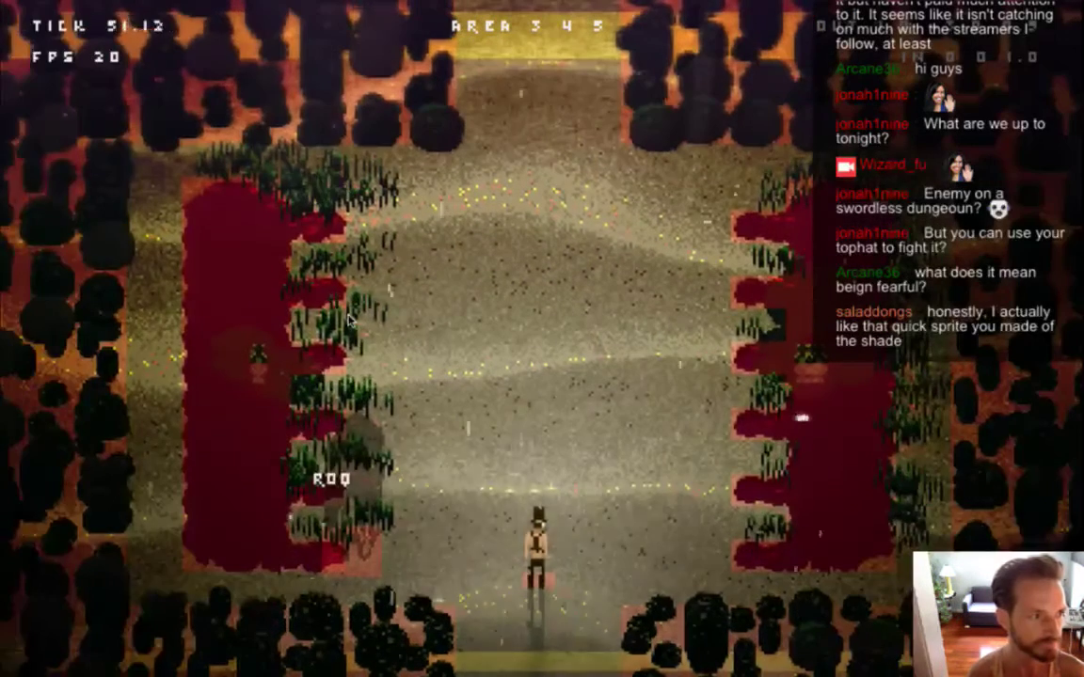
key("Up")
key("Right")
key("Left")
key("Up")
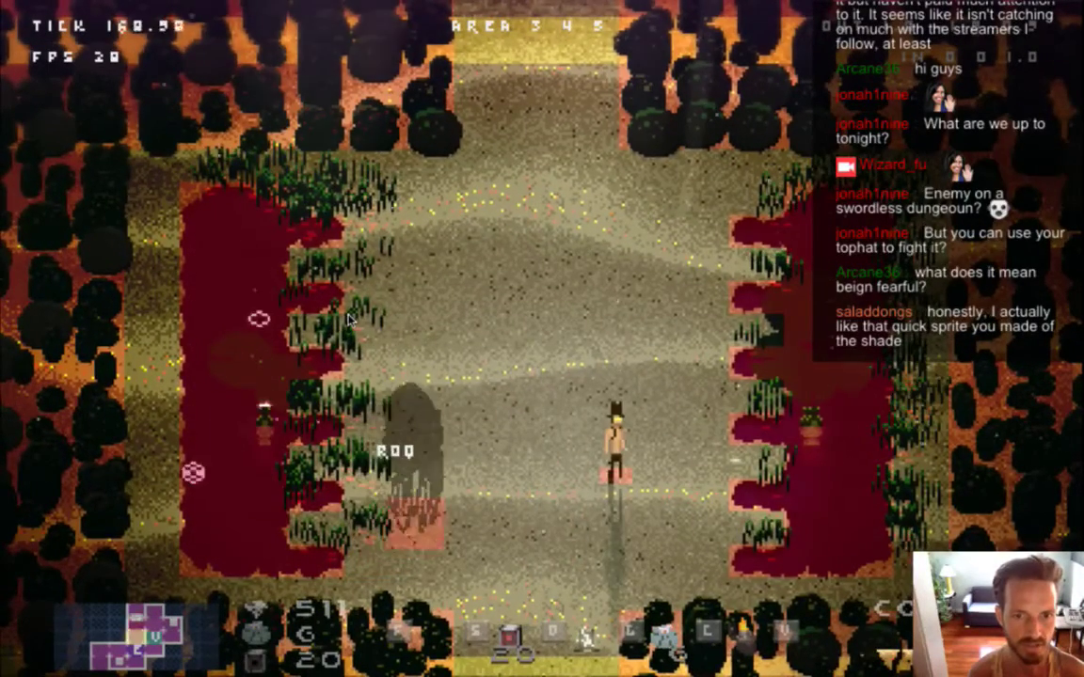
key("Up")
key("Left")
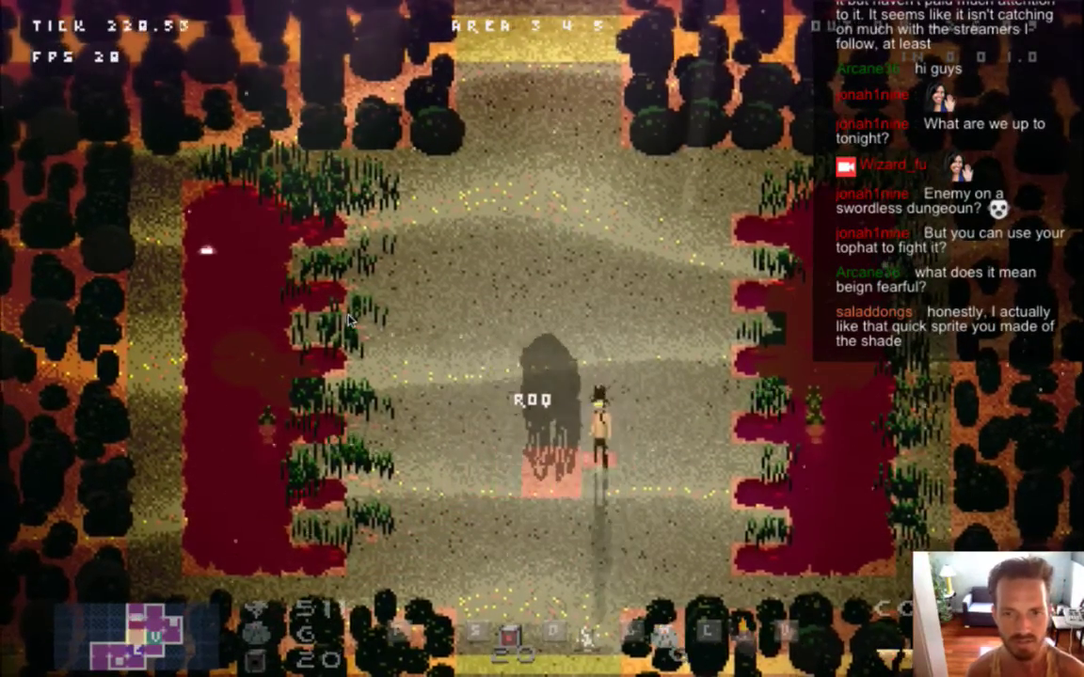
key("Left")
key("Up")
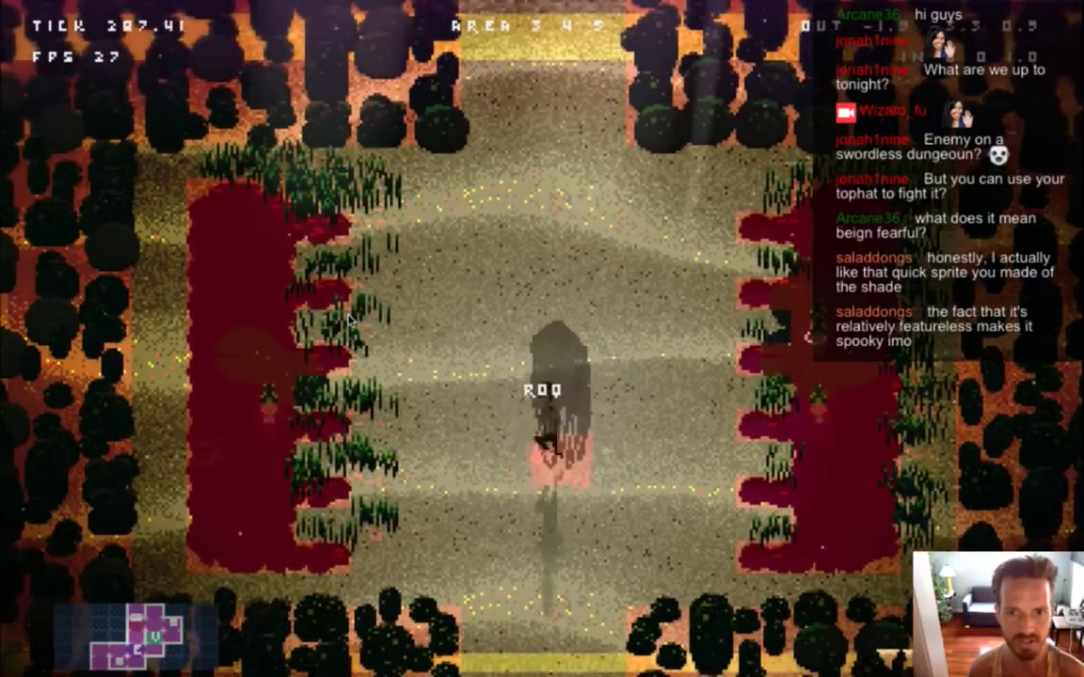
key("Left")
key("Up")
key("Right")
key("Right")
key("Up")
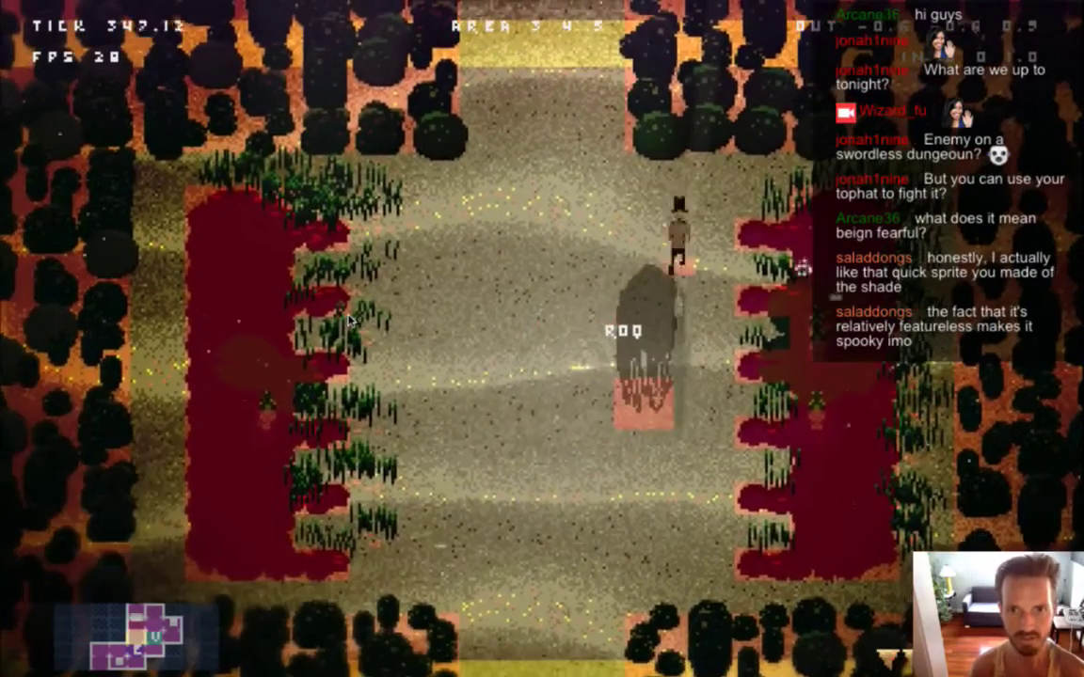
- Keep the hero moving around the Shade and using abilities near it until the hero dies, and quit the game
key("Right")
key("a")
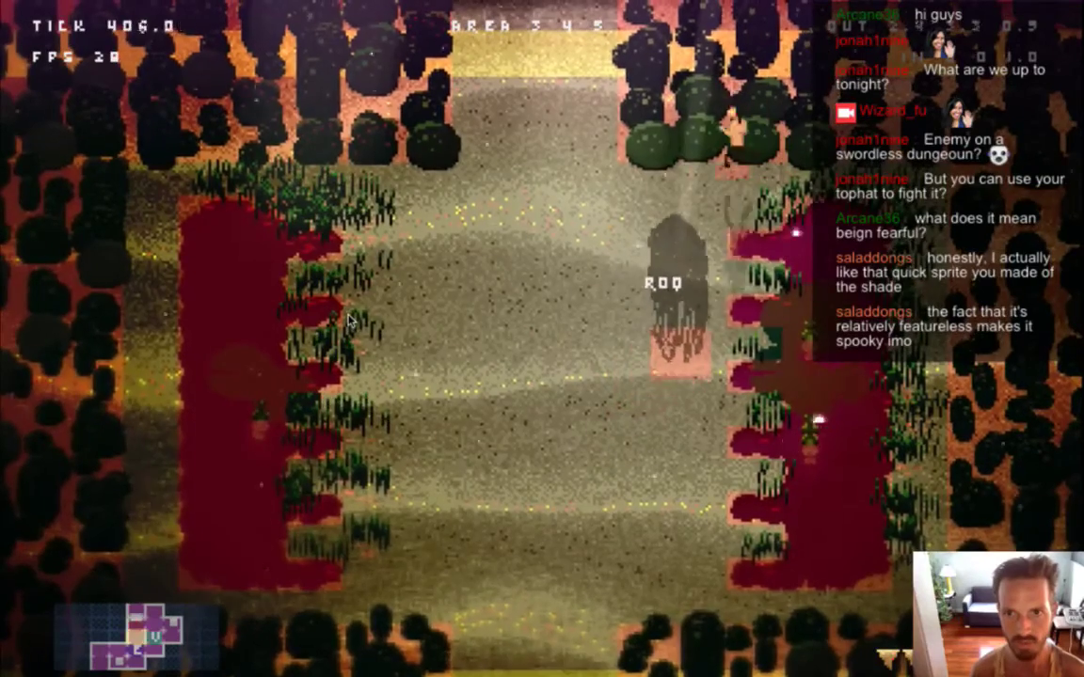
key("s")
key("Right")
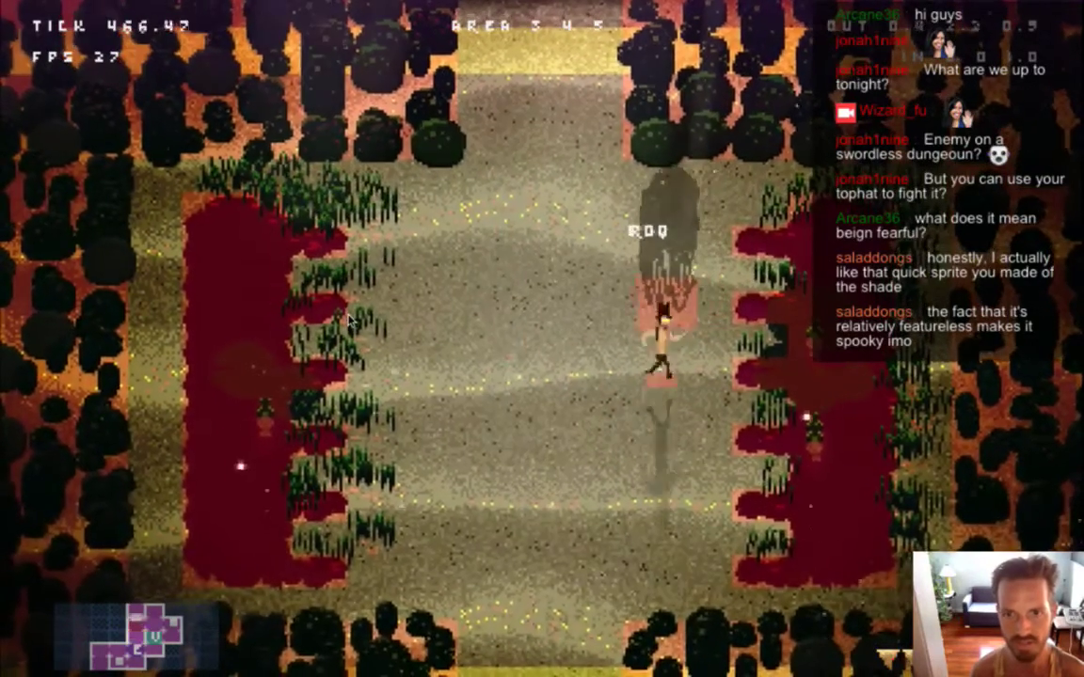
key("a")
key("w")
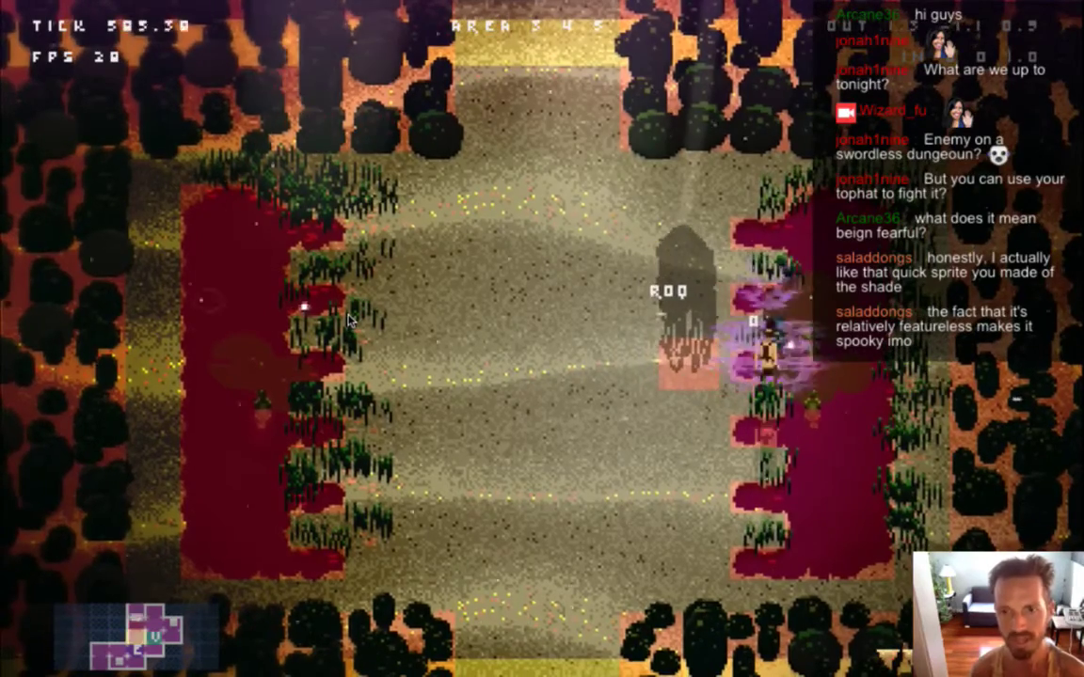
key("Left")
key("Right")
key("Up")
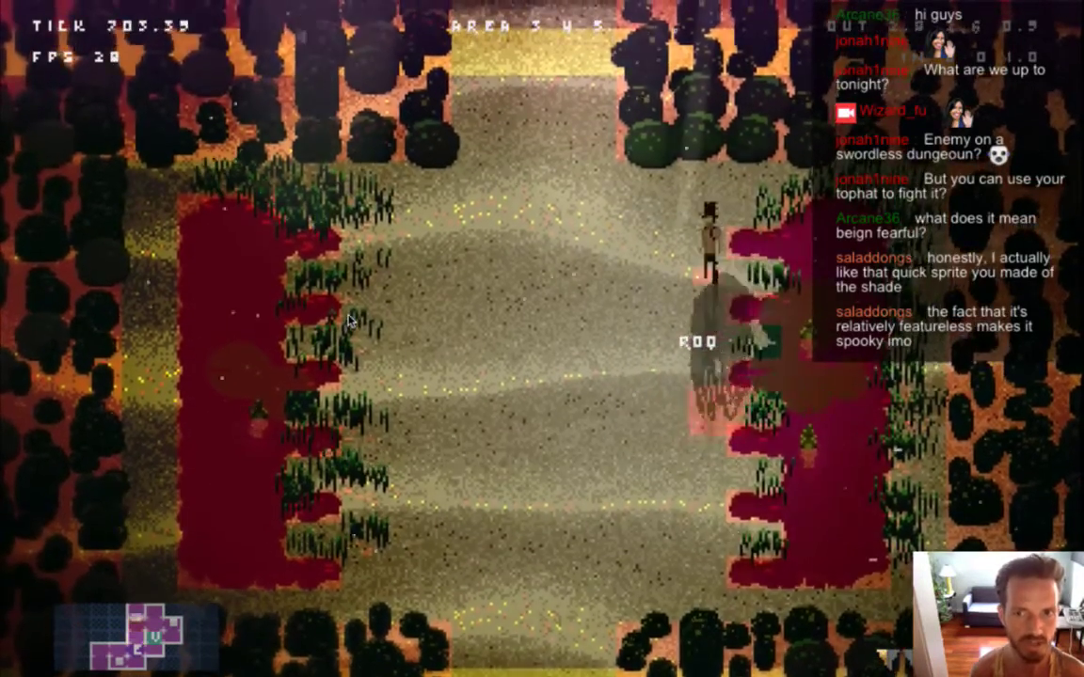
key("a")
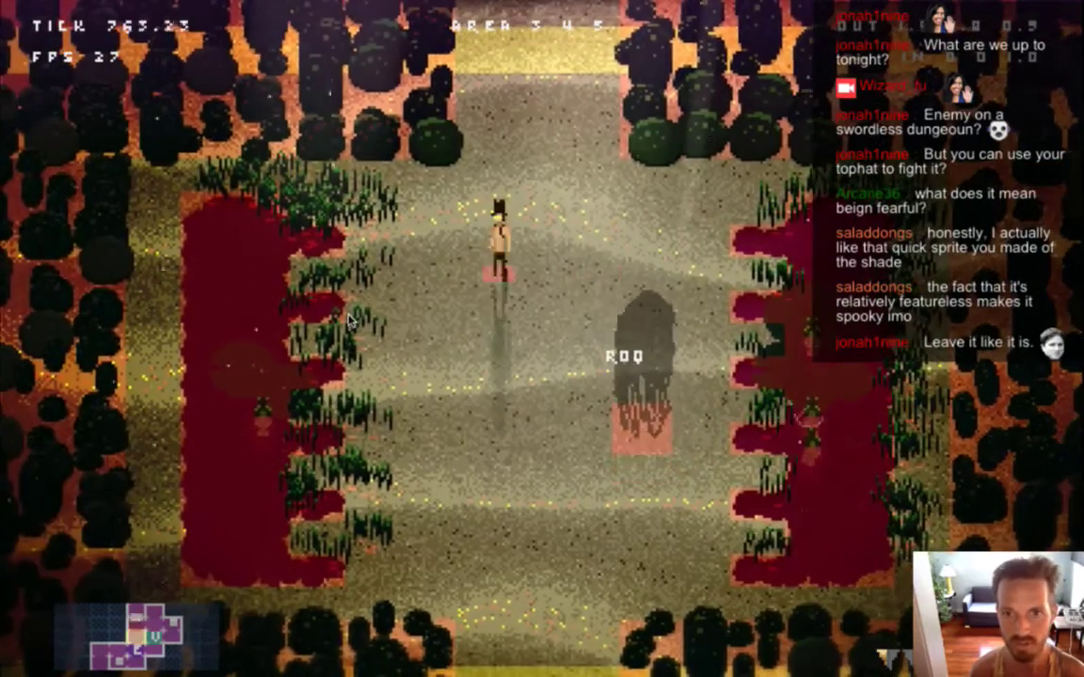
key("s")
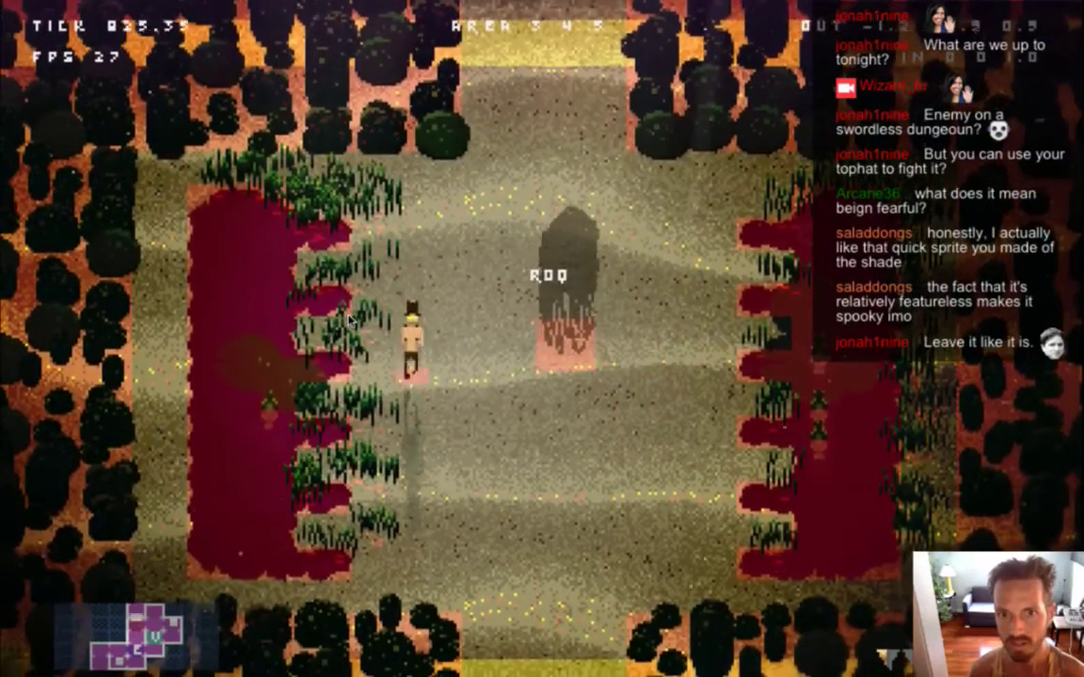
key("d")
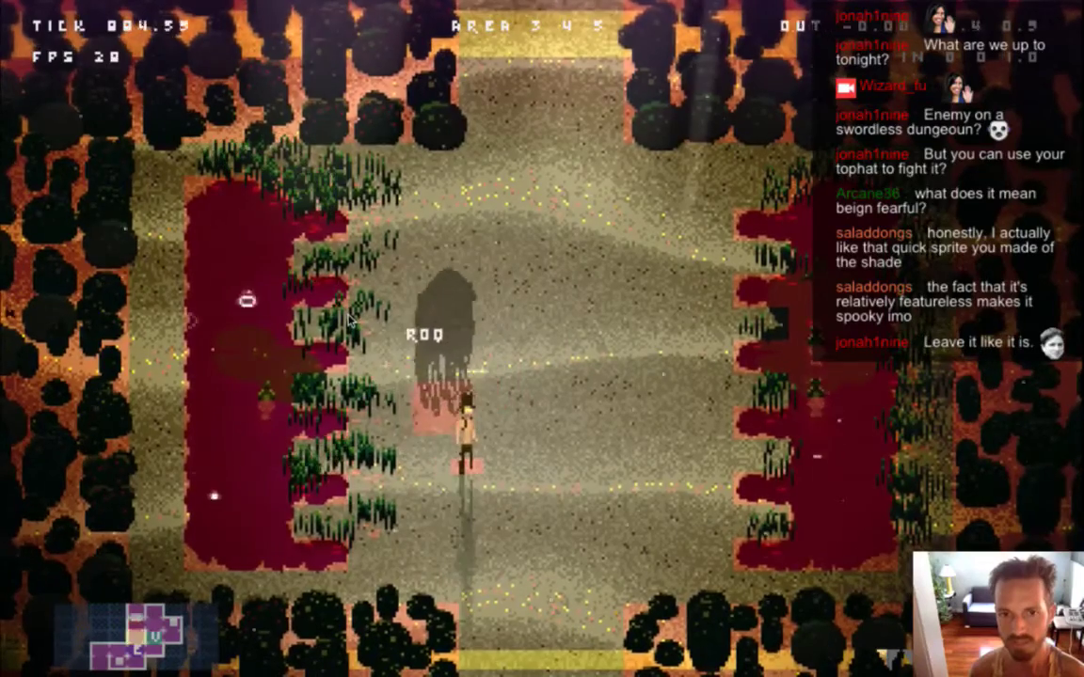
key("a")
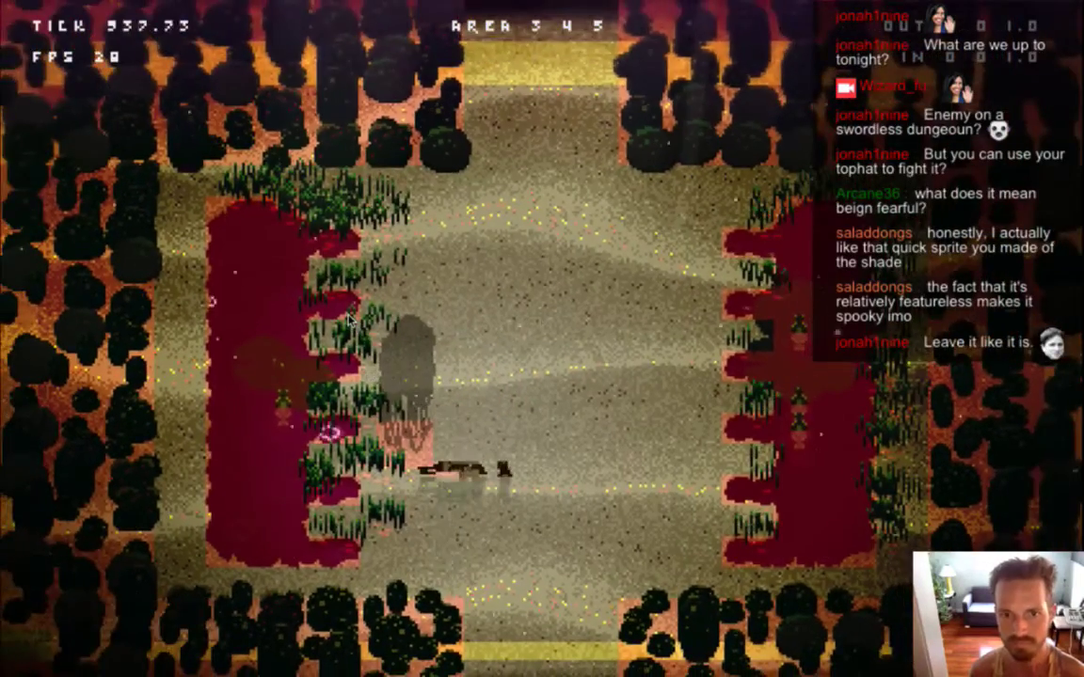
key("super+q")
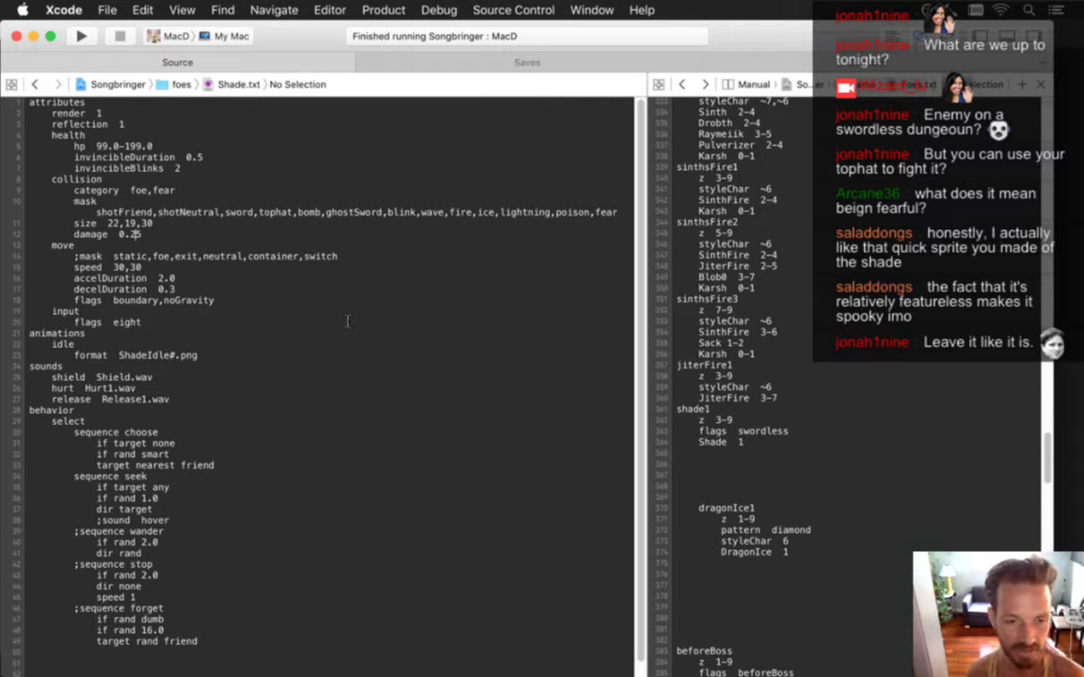
- Switch to Photoshop, dismiss the Shade sprite's Save for Web export without saving, and return to Xcode
key("super+Tab")
key("super+Tab")
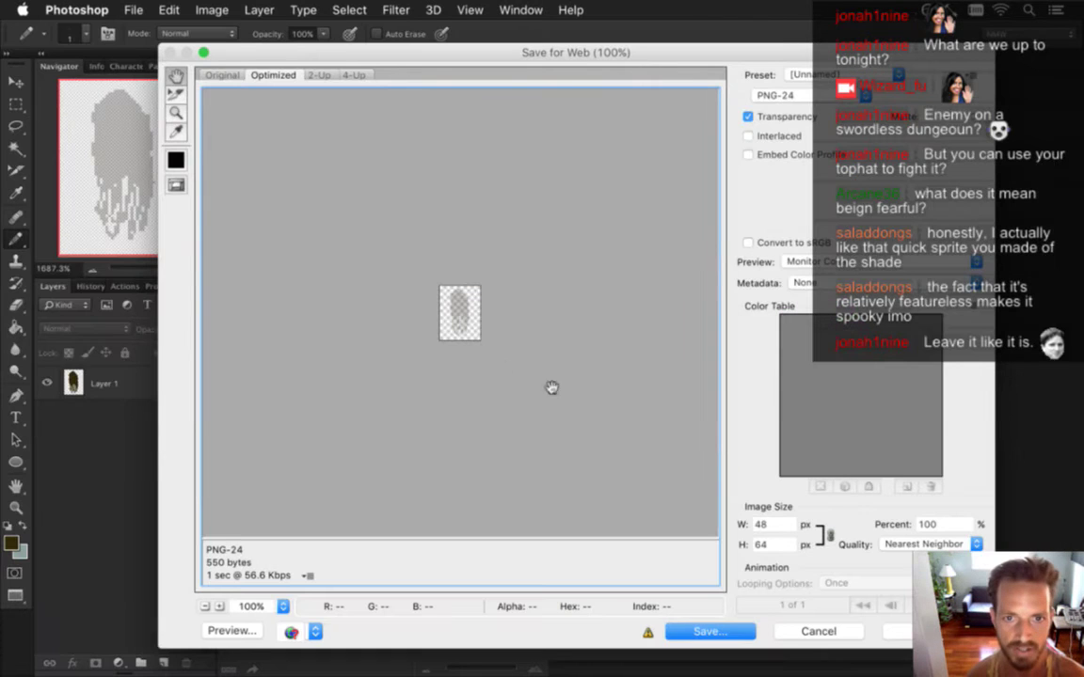
left_click(809, 630)
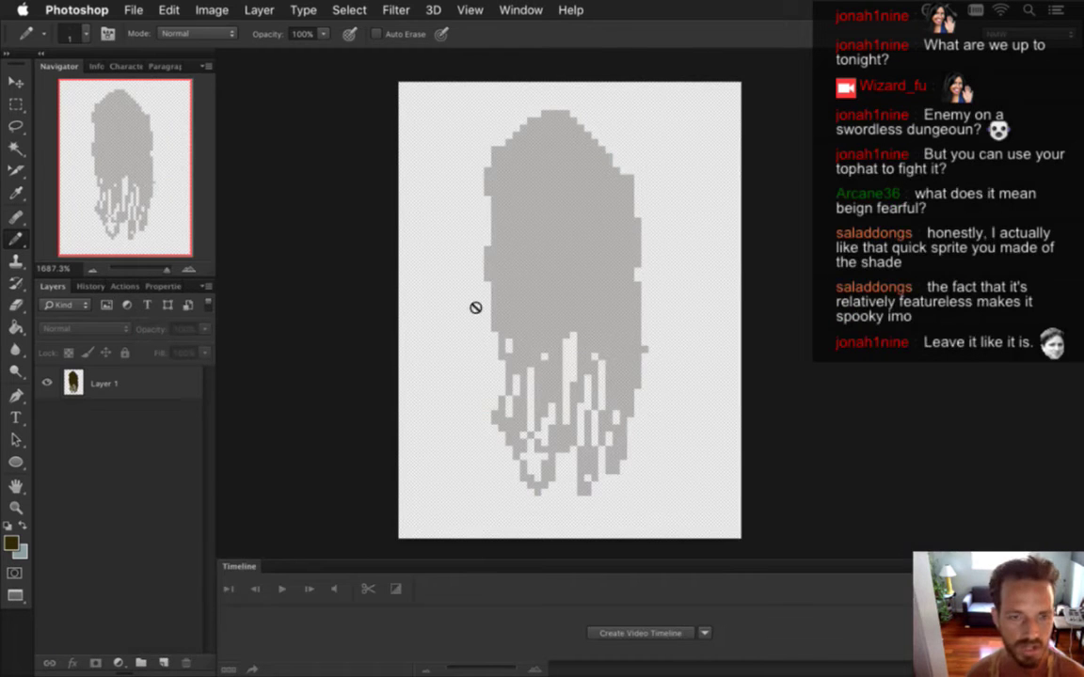
key("super+Tab")
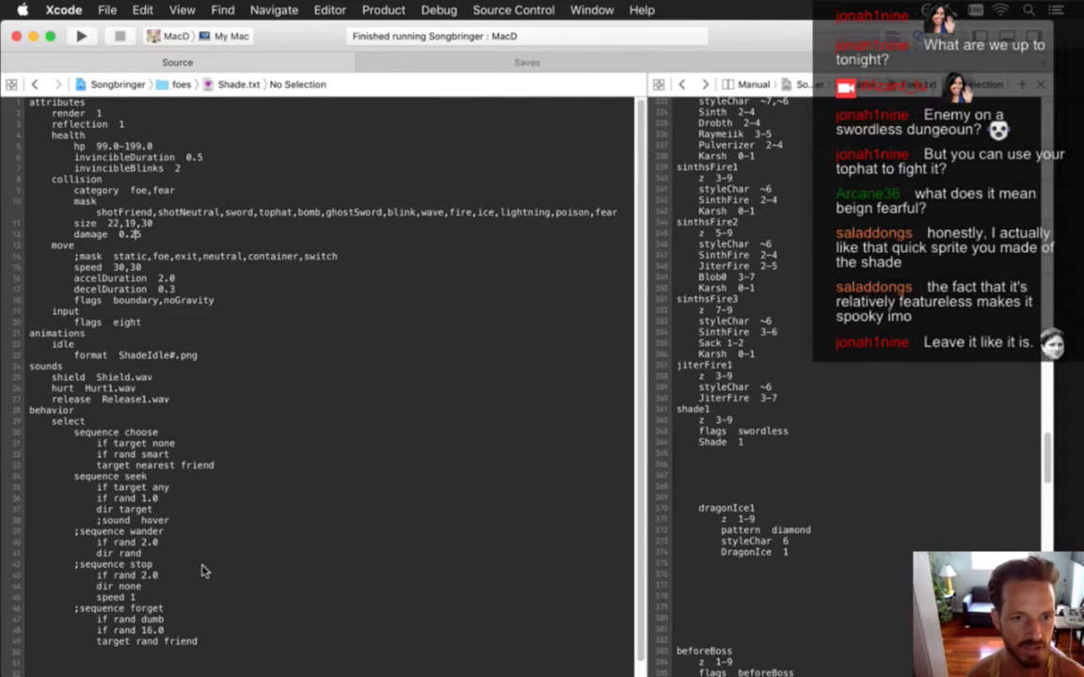
- Set the Shade count to 4 in the shade1 foe group
left_click(764, 453)
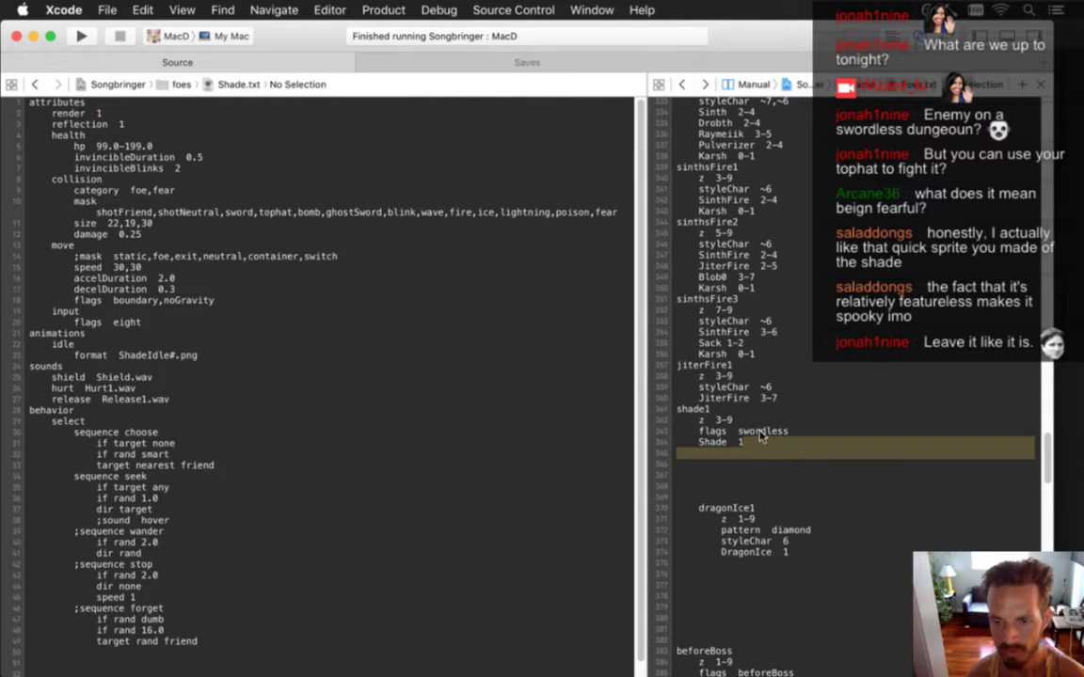
key("BackSpace")
type("4")
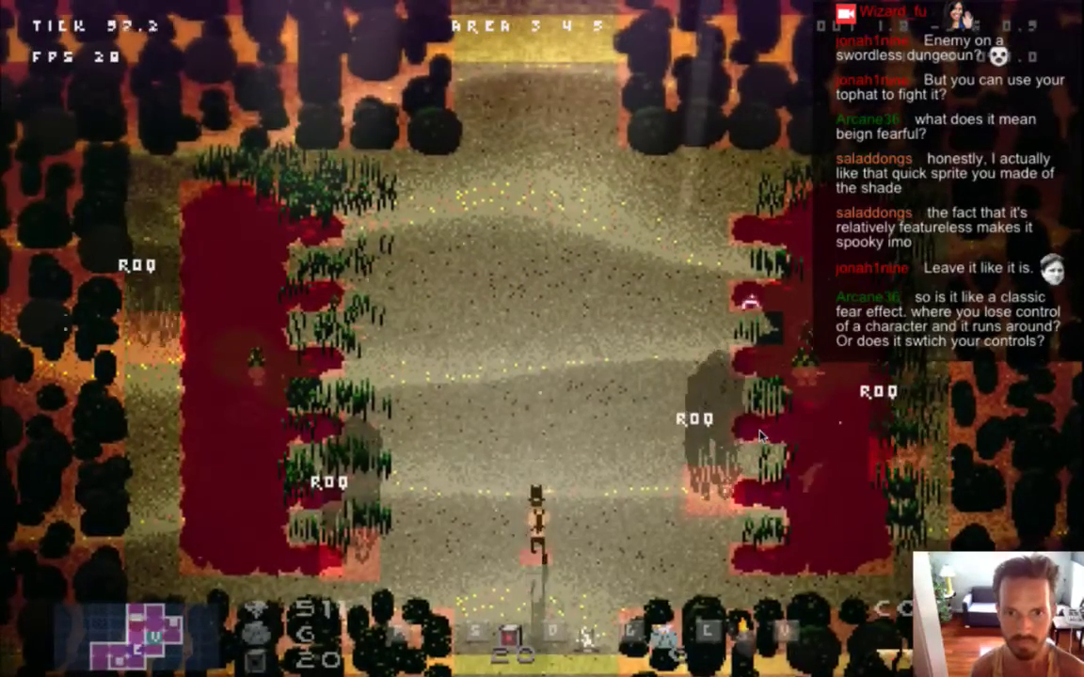
- Lead the hero around the clearing to test how the four Shades chase and overlap, and quit the game
key("Right")
key("Up")
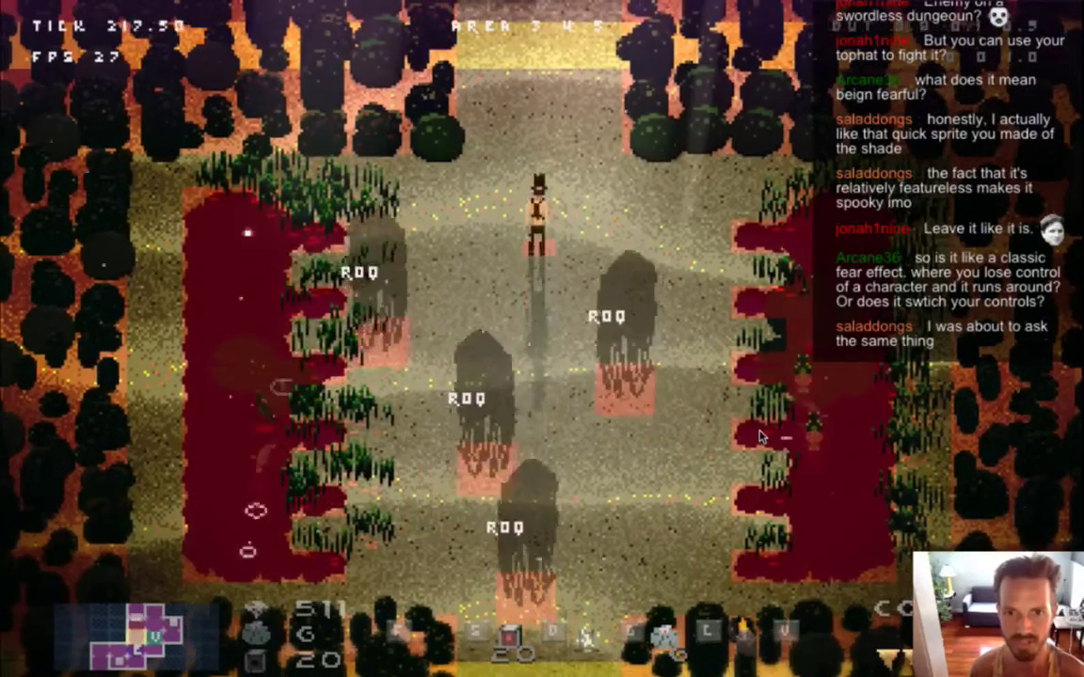
key("Left")
key("Right")
key("Up")
key("Down")
key("Down")
key("Right")
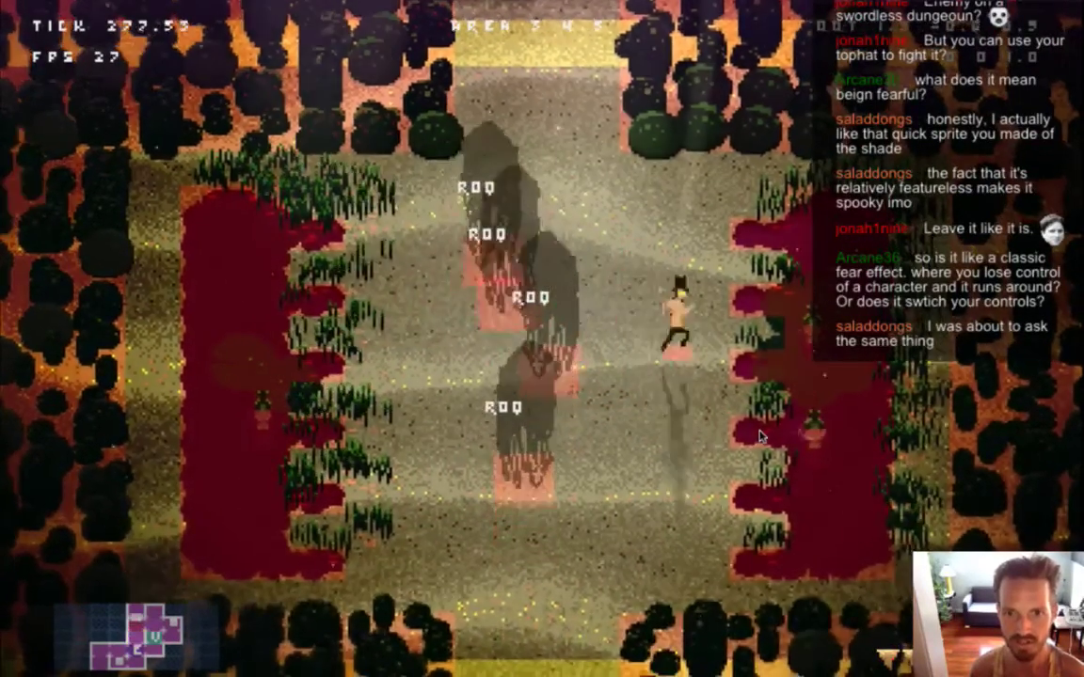
key("Left")
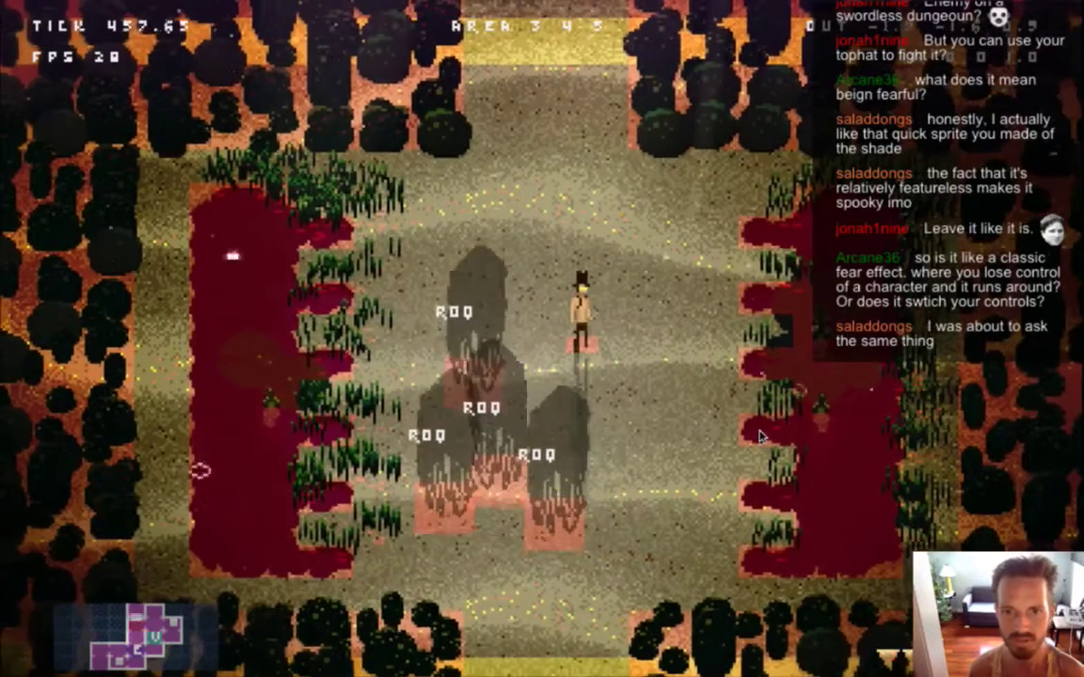
key("super+q")
- Uncomment the Shade's move mask in Shade.txt and reduce its list to foe,exit
key("alt+super+grave")
key("Right")
key("Delete")
key("Delete")
key("Delete")
key("Delete")
key("Delete")
key("Delete")
key("Delete")
key("Delete")
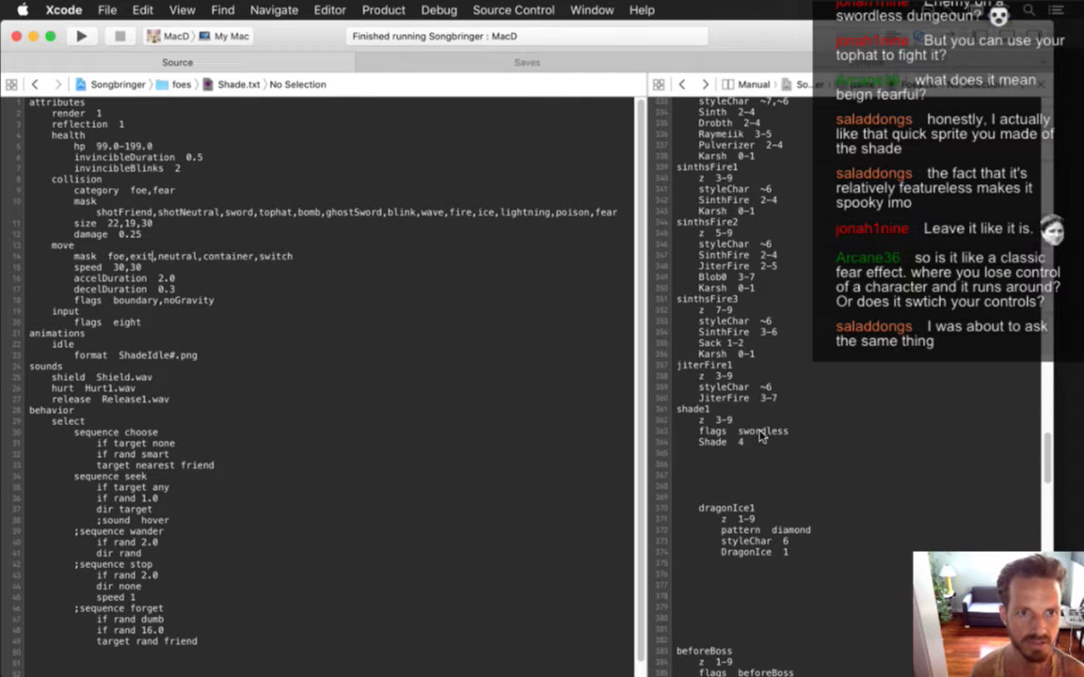
key("super+shift+Right")
key("BackSpace")
- Run the game and lead the hero around the clearing to test whether the four Shades now keep apart
key("super+r")
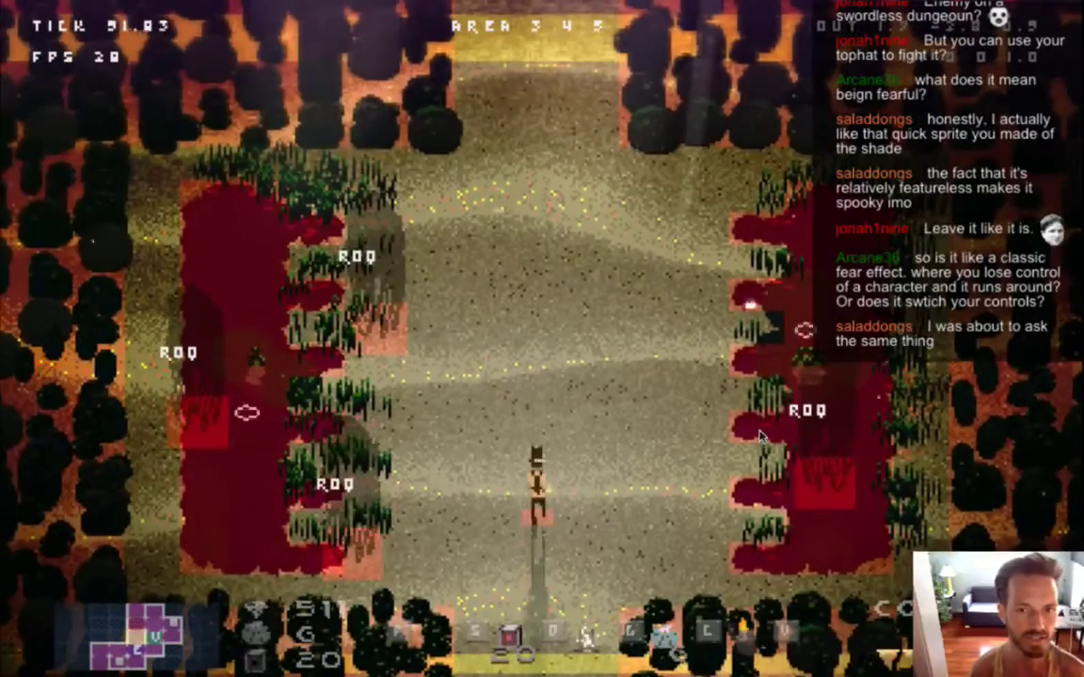
key("Up")
key("Right")
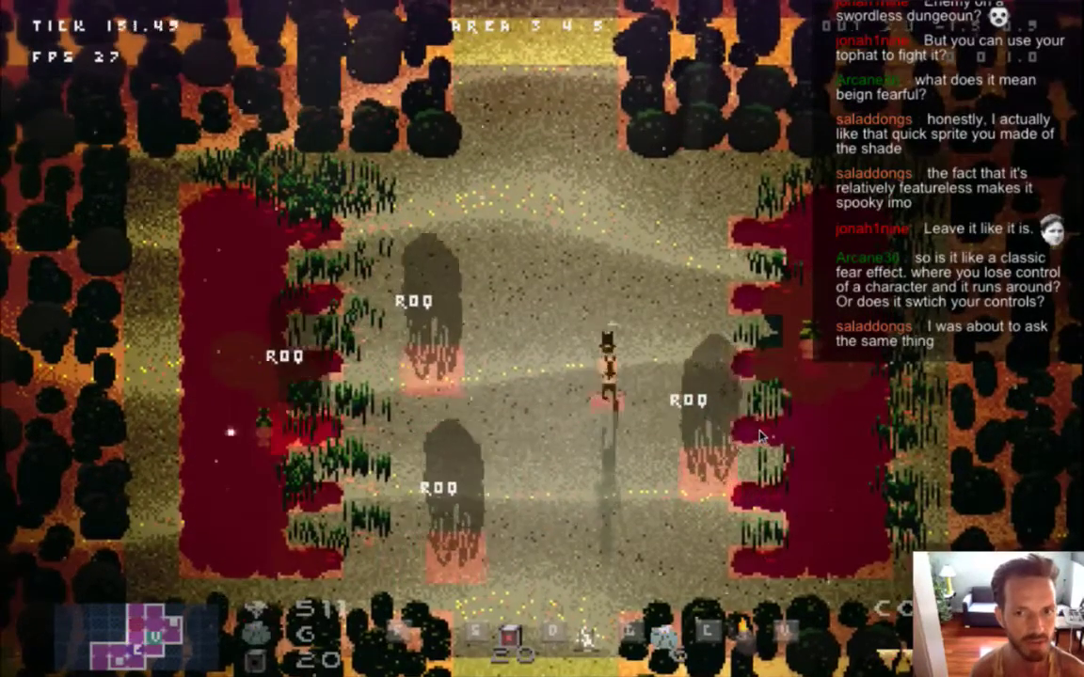
key("Up")
key("Up")
key("Left")
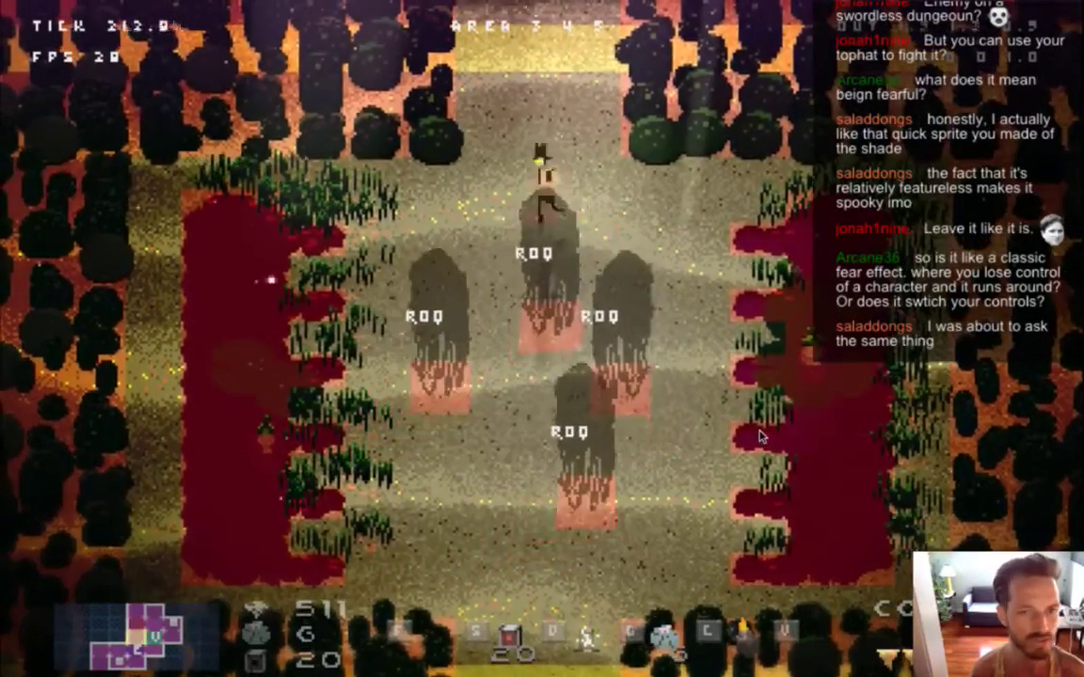
key("Down")
key("Right")
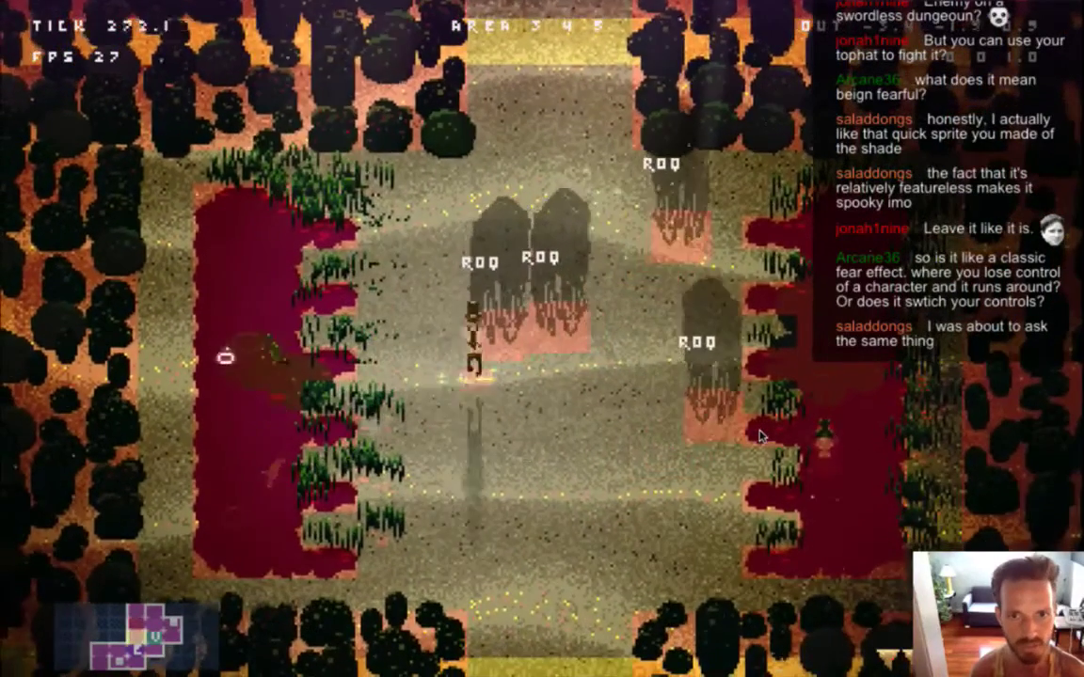
key("Down")
key("Left")
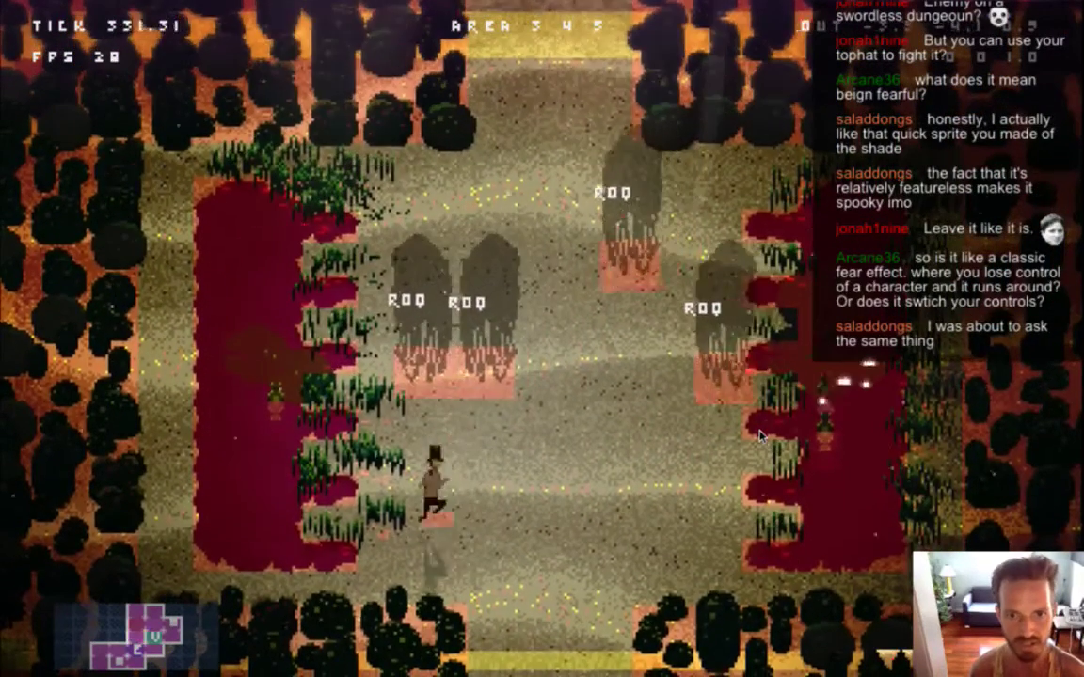
key("Down")
key("Right")
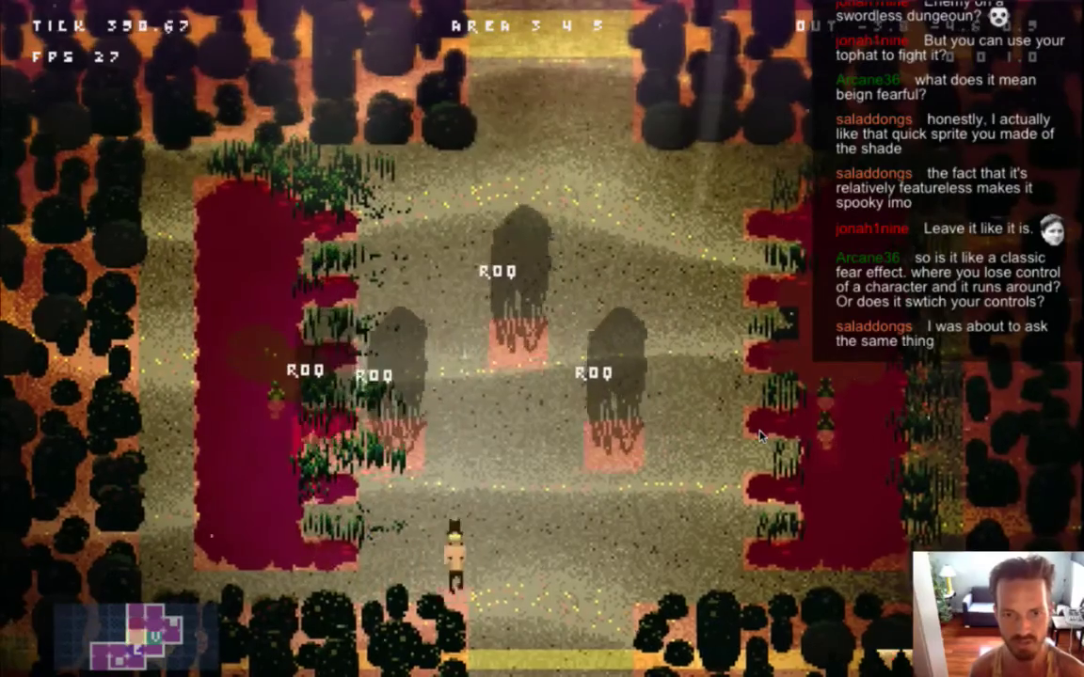
- Lead the hero out of the clearing and back in to check how the four Shades regroup and follow with collision boxes drawn
key("Down")
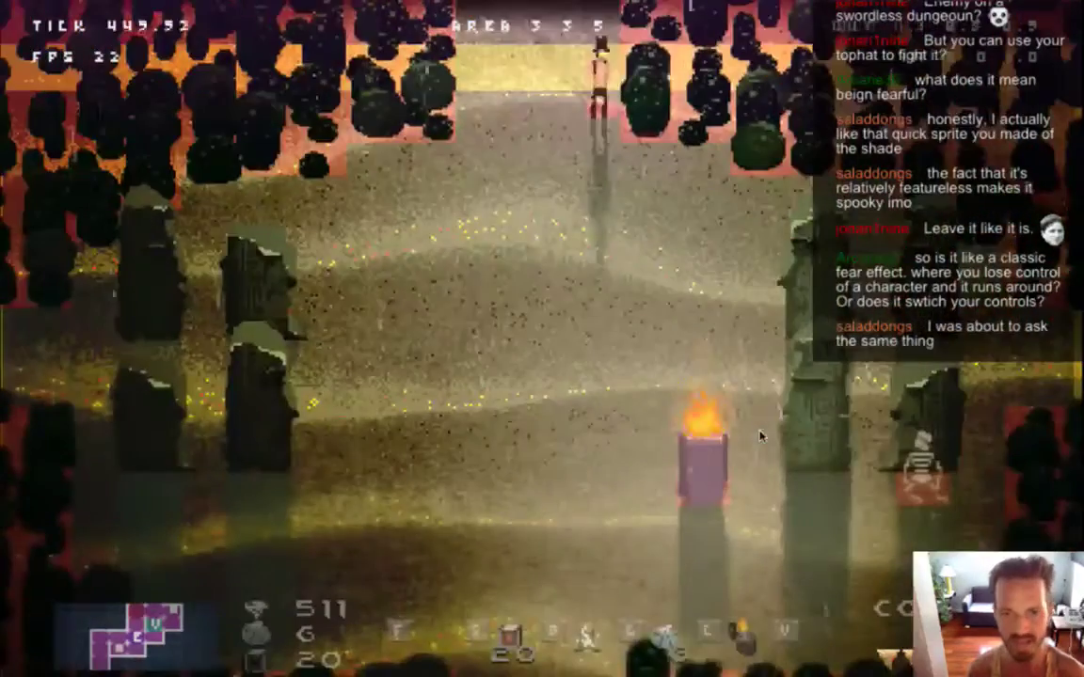
key("Up")
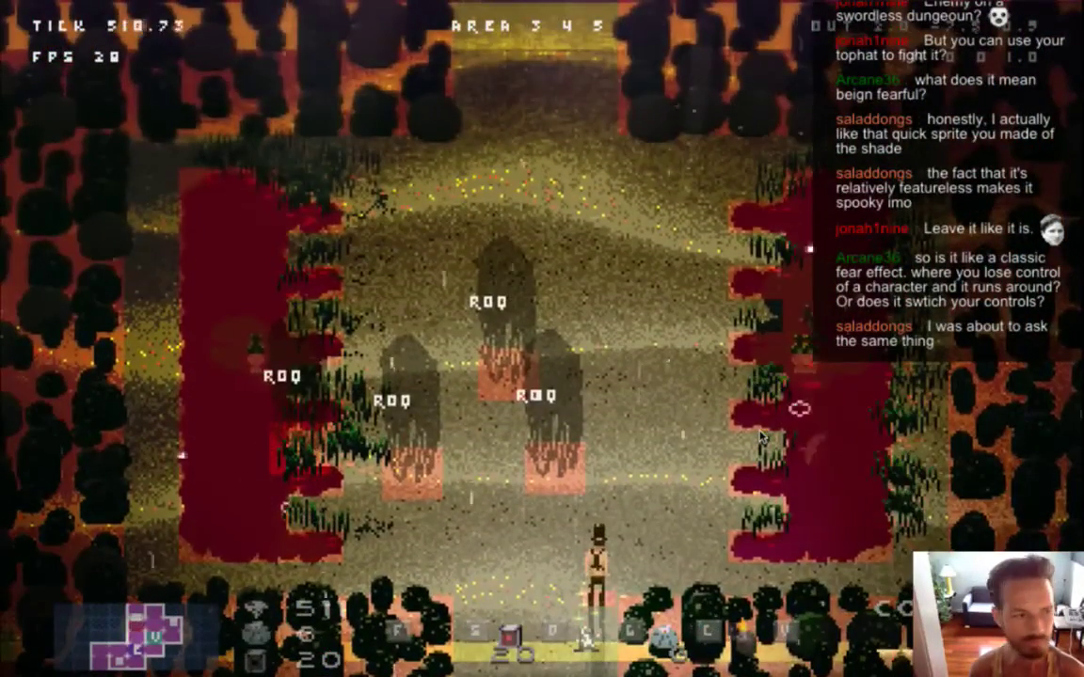
key("Right")
key("Up")
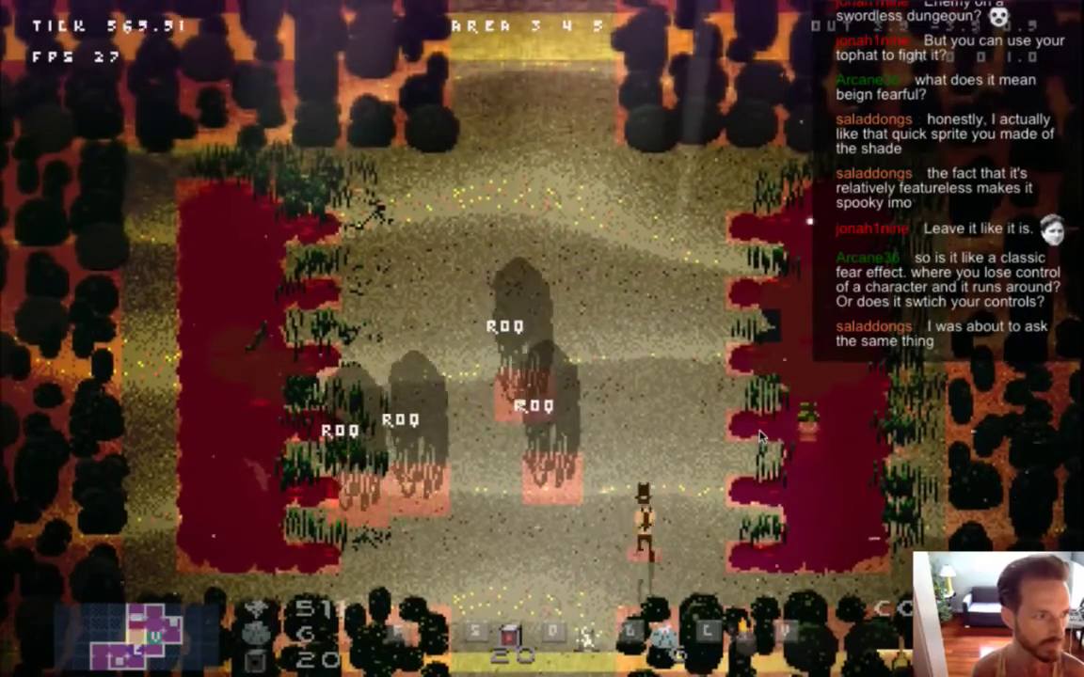
key("Up")
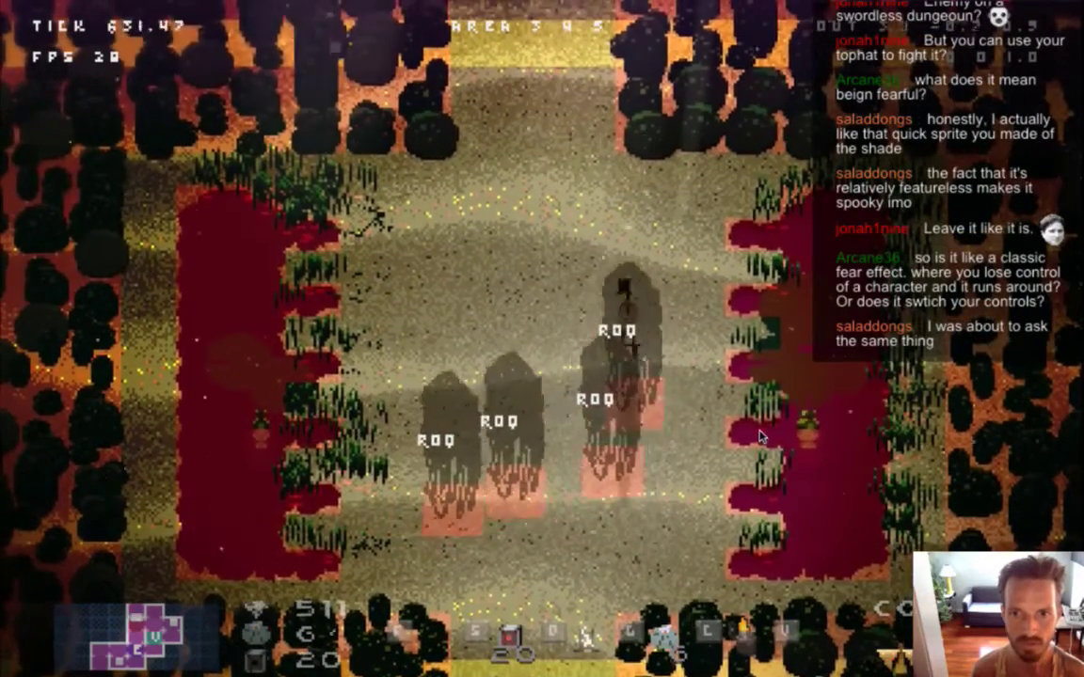
key("Right")
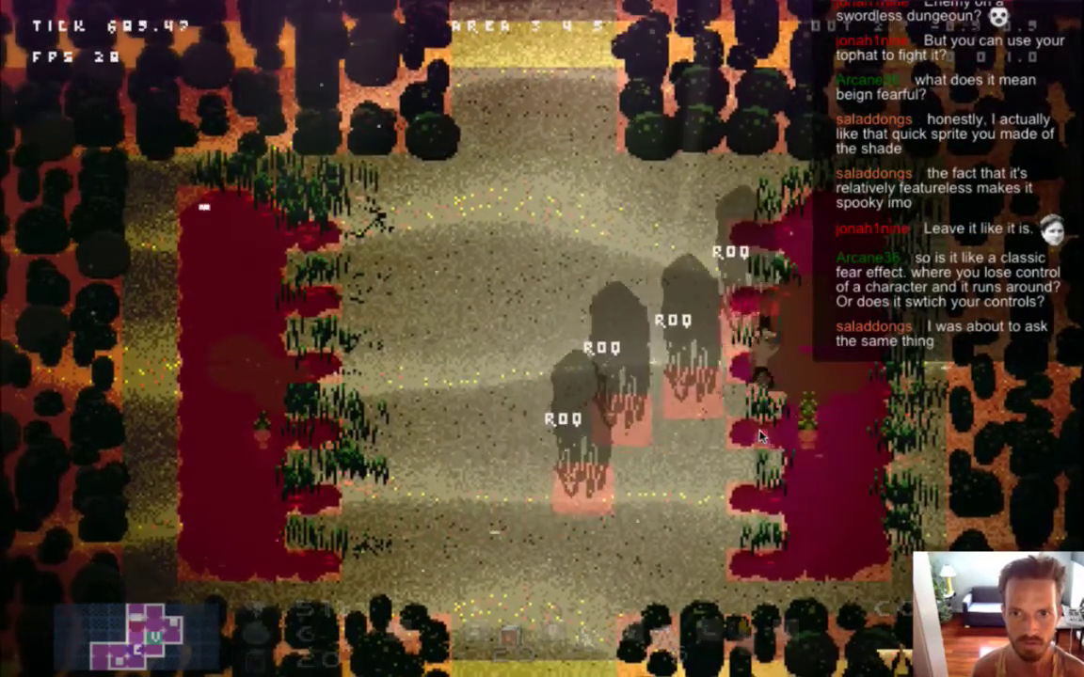
- Circle the hero around the four Shades to check the spacing of their collision boxes, and quit the game
key("Left")
key("Up")
key("Left")
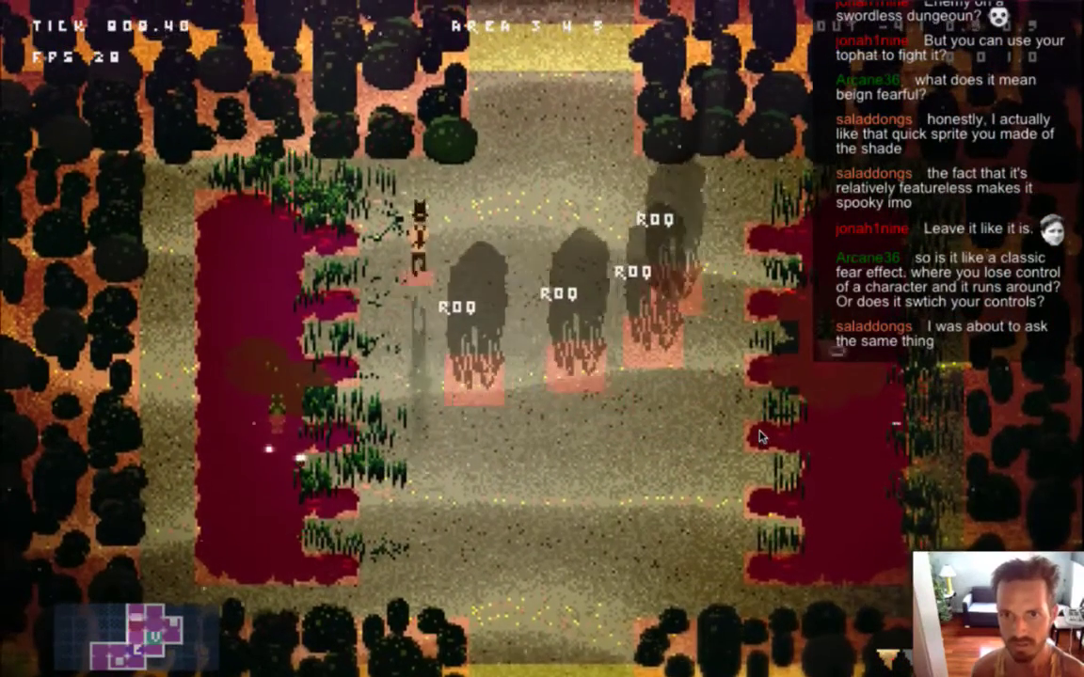
key("Right")
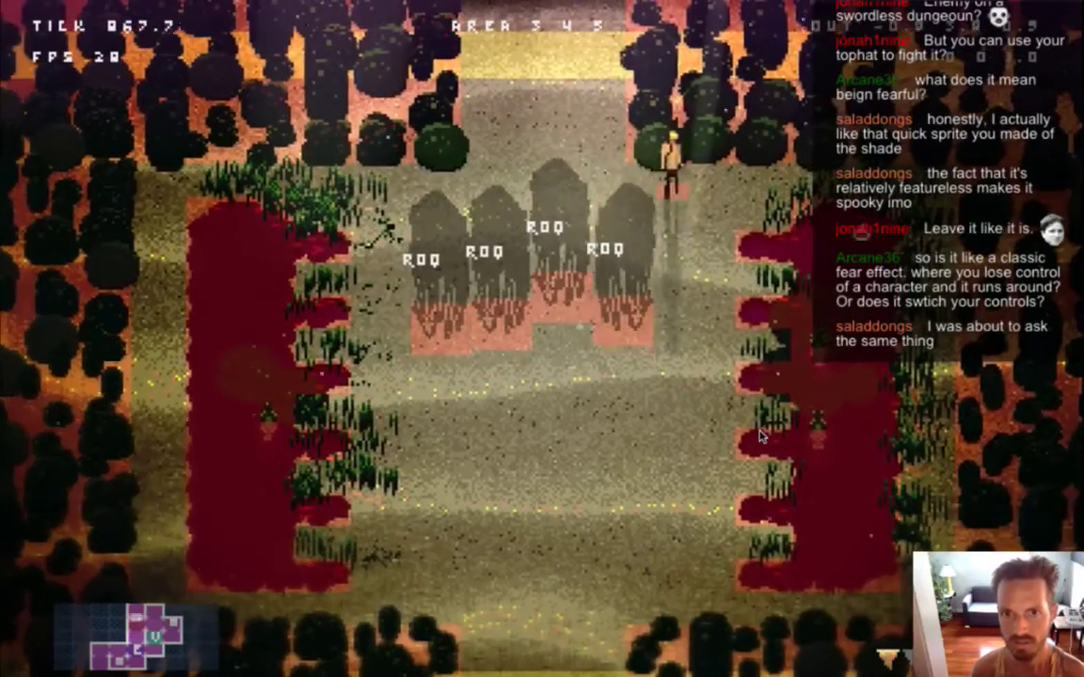
key("Down")
key("Left")
key("Up")
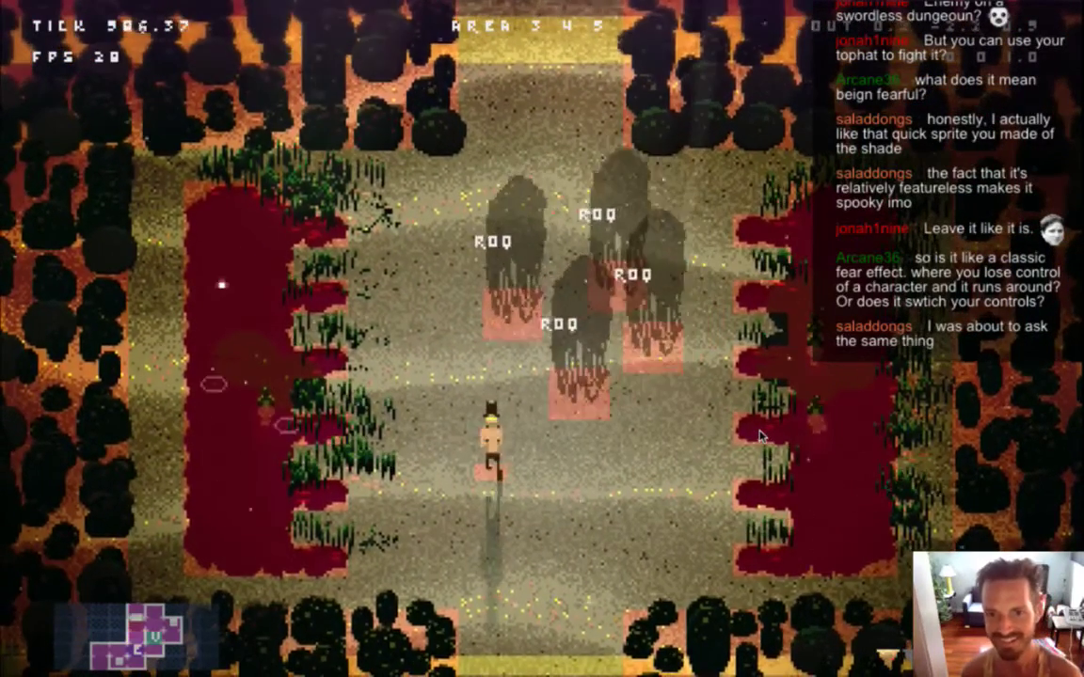
key("Right")
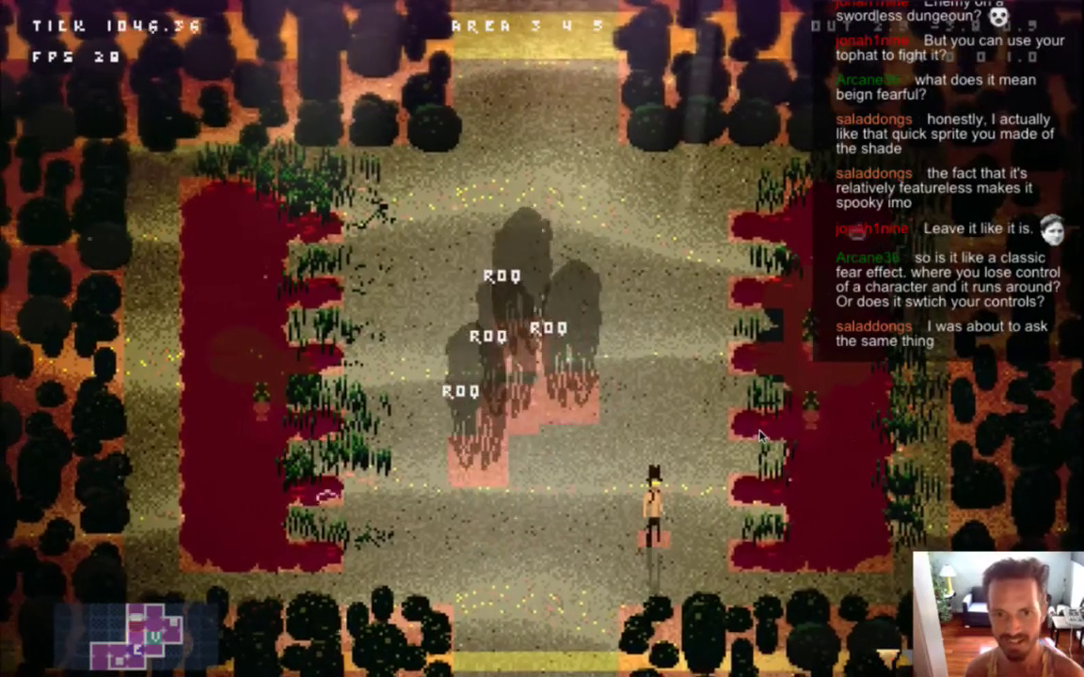
key("F3")
key("F3")
key("F3")
key("Left")
key("super+q")
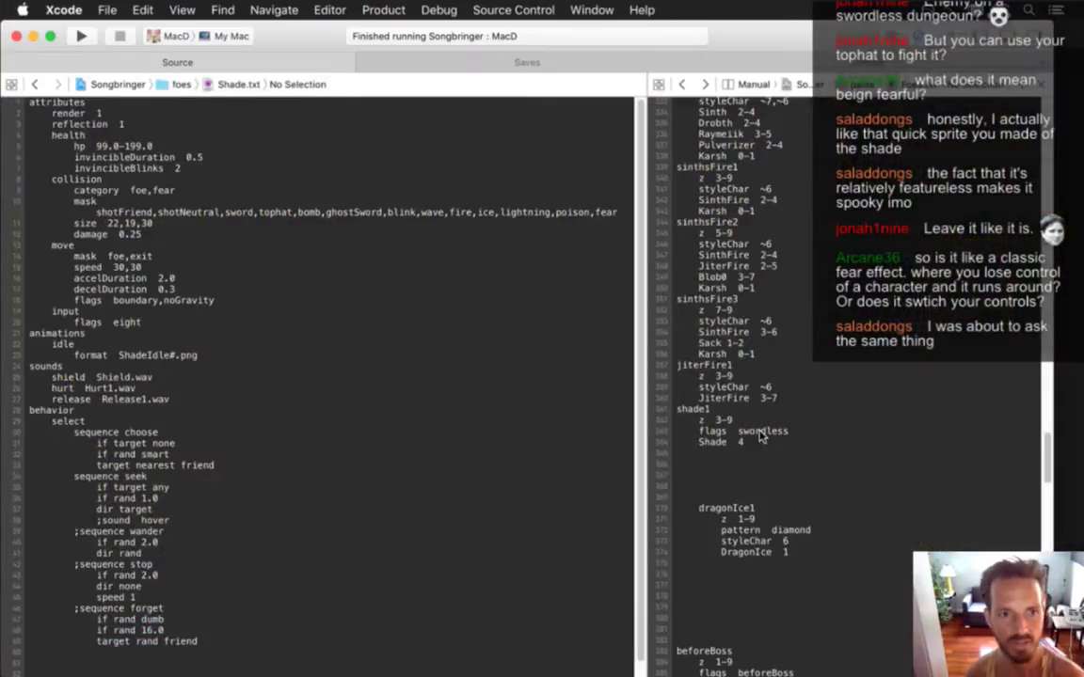
- Bring up the settings-mac block at the start of the settings file beside Shade.txt
key("alt+super+grave")
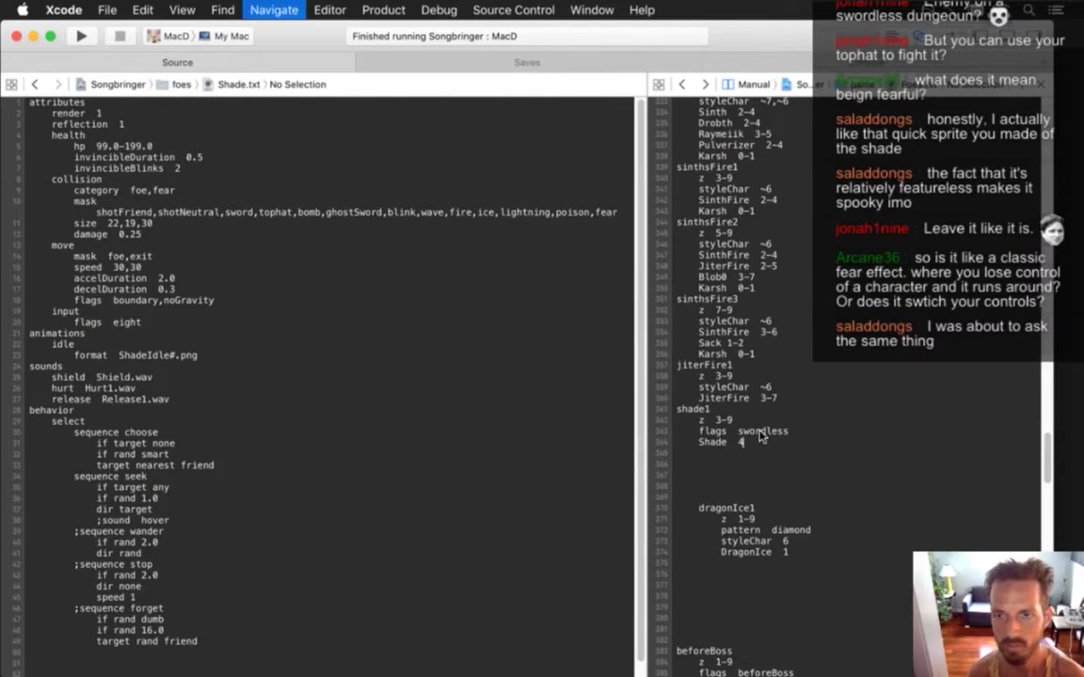
key("ctrl+super+Left")
key("super+Up")
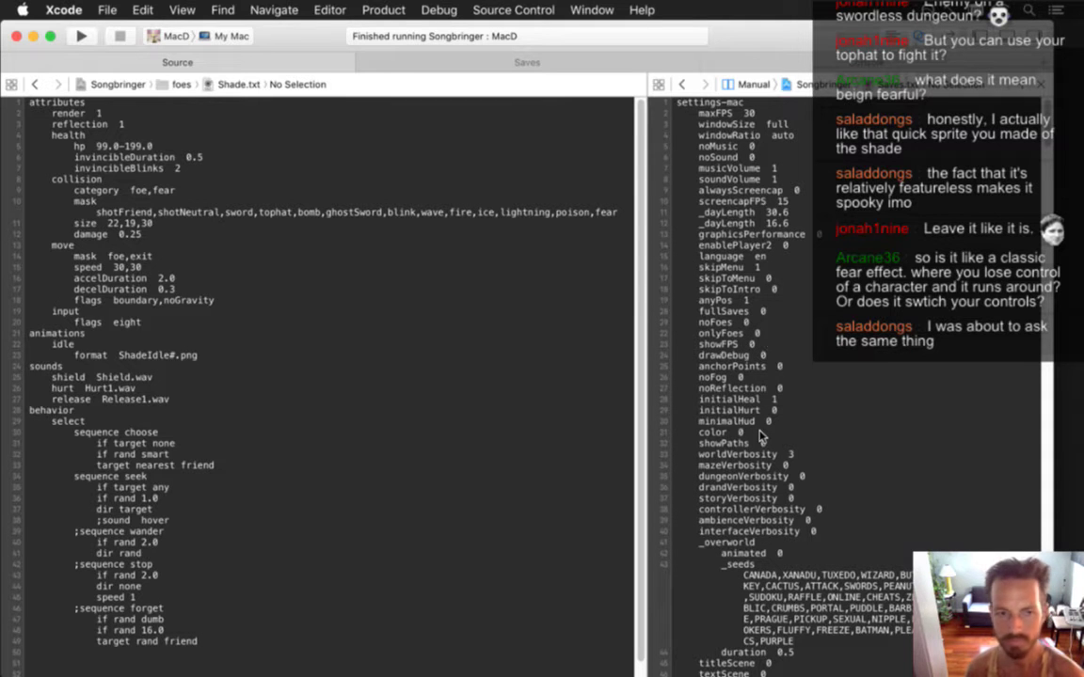
- Run the game and throw the tophat at the Shades while dodging them to test how much damage they withstand
key("super+r")
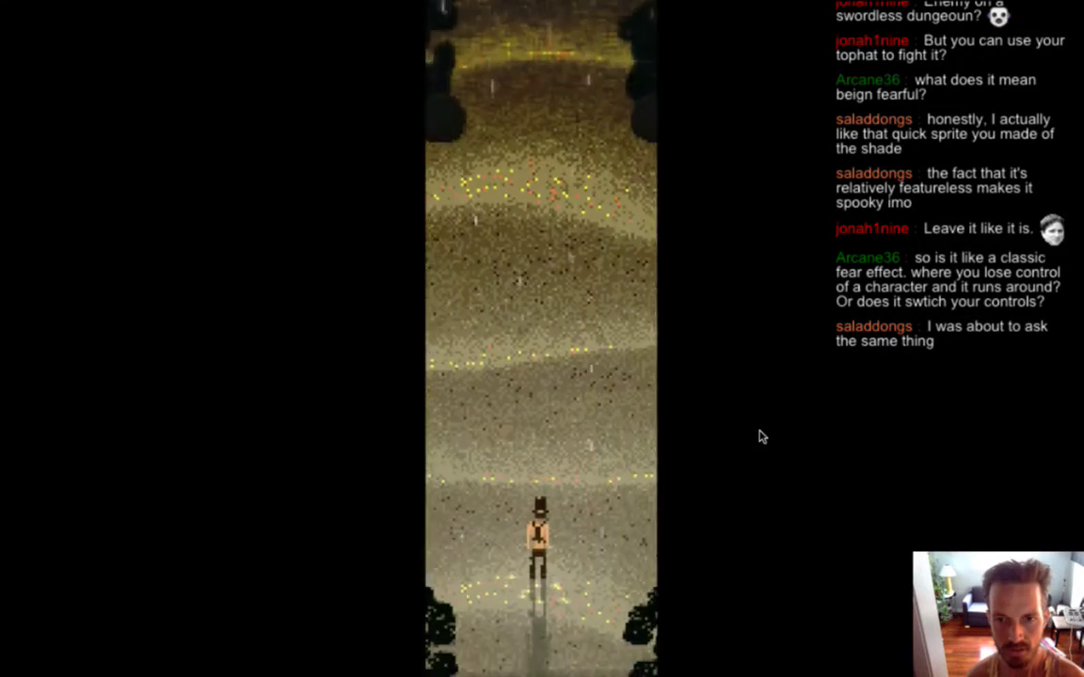
key("Up")
key("Right")
key("d")
key("Right")
key("Up")
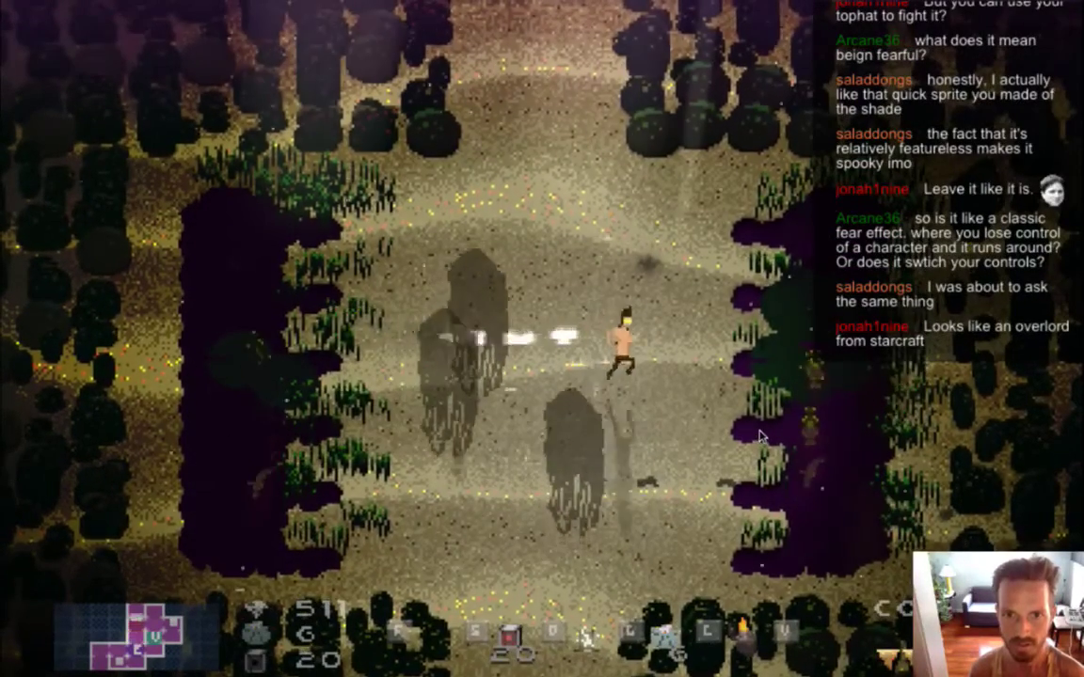
key("Up")
key("Right")
key("Down")
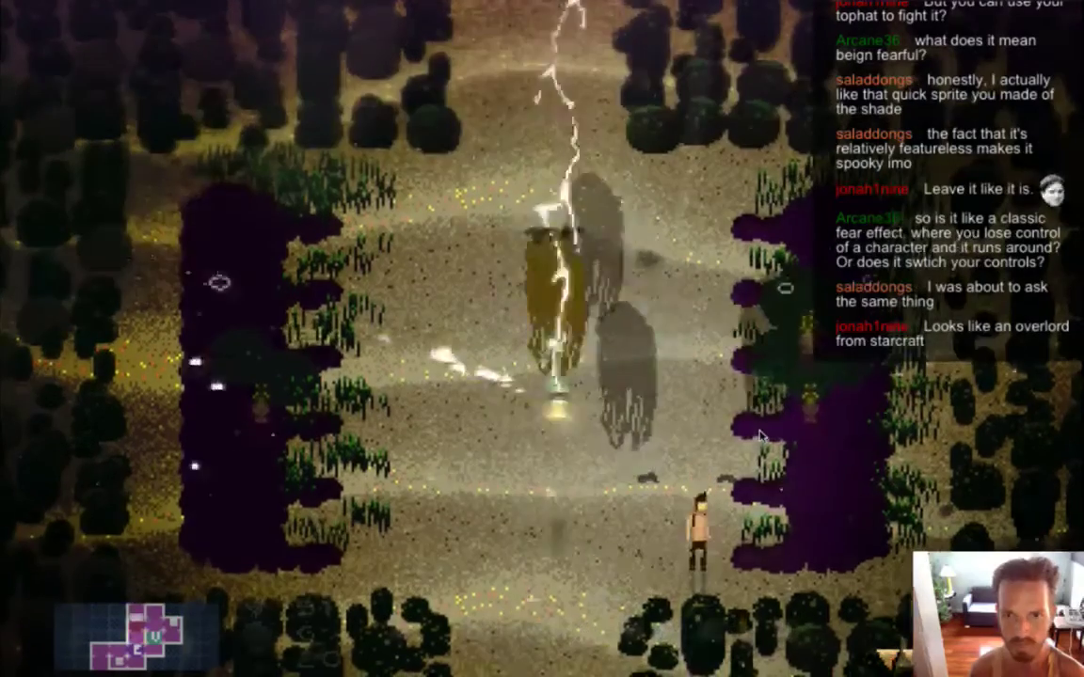
key("Left")
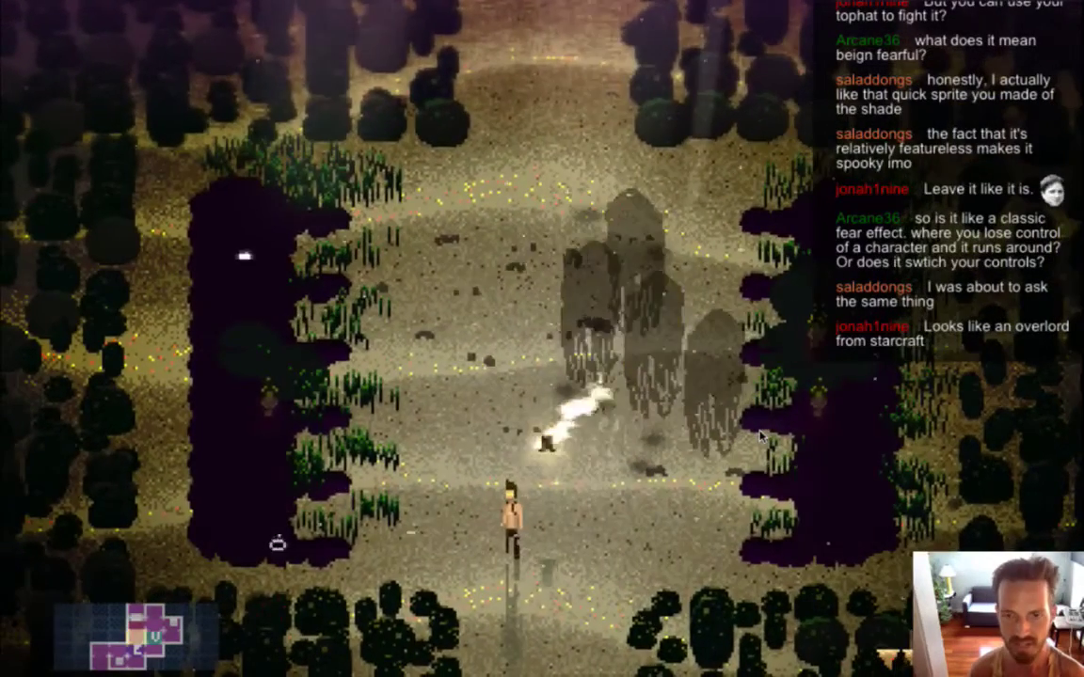
key("Down")
key("Left")
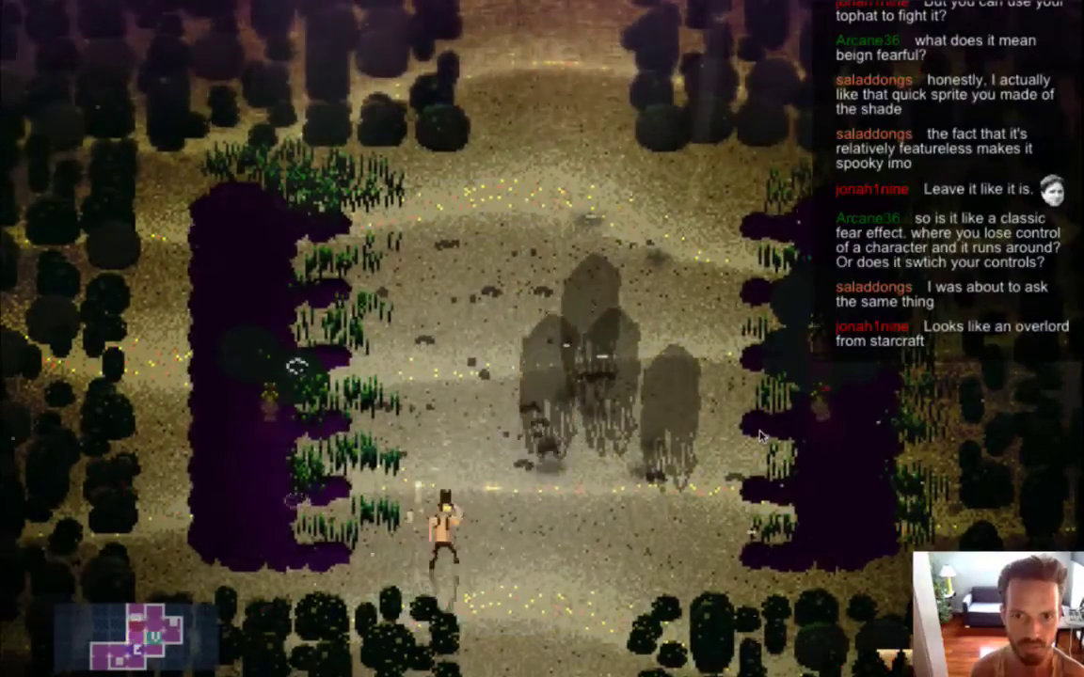
- Place a bomb beside the Shades, move the hero away from it, and quit the game
key("Up")
key("s")
key("Up")
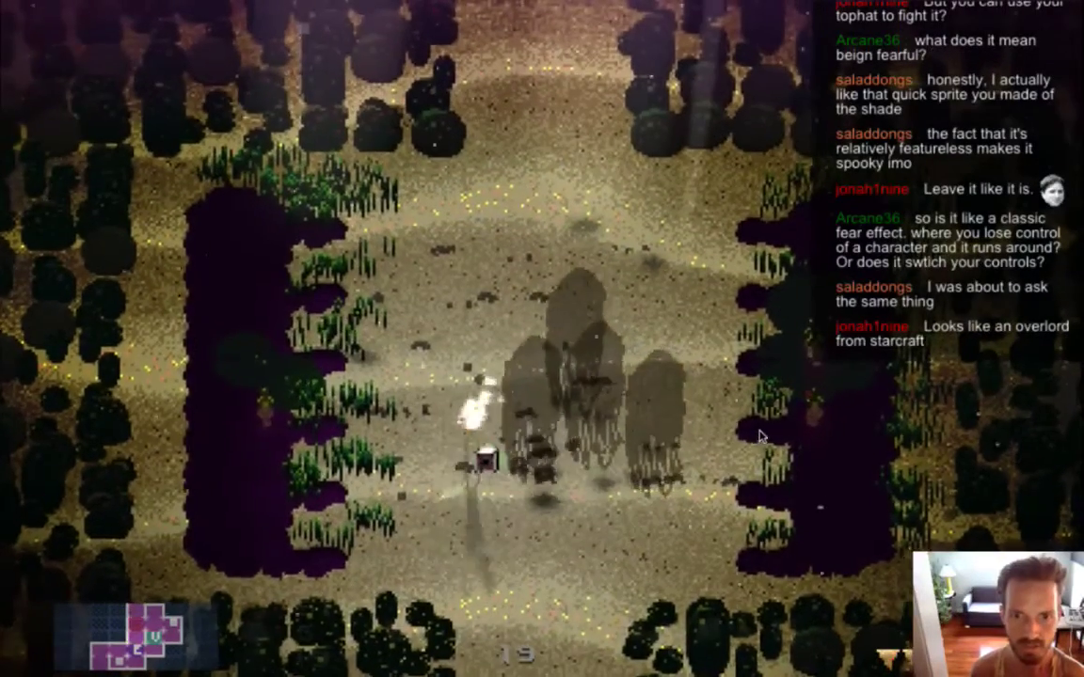
key("Right")
key("Down")
key("Up")
key("Down")
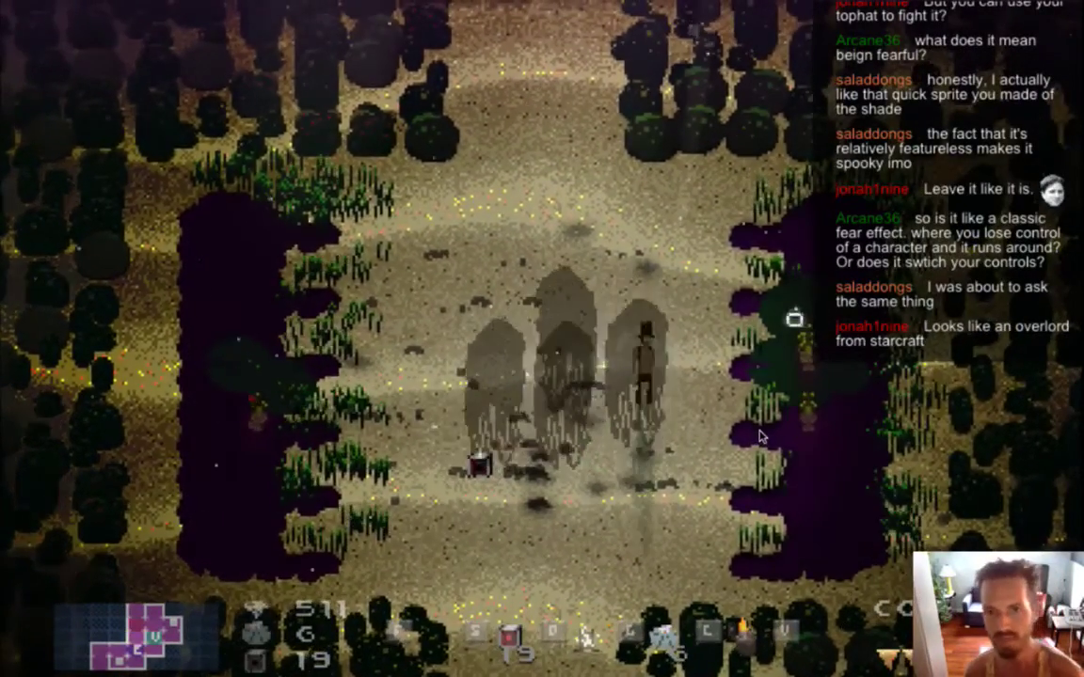
key("super+q")
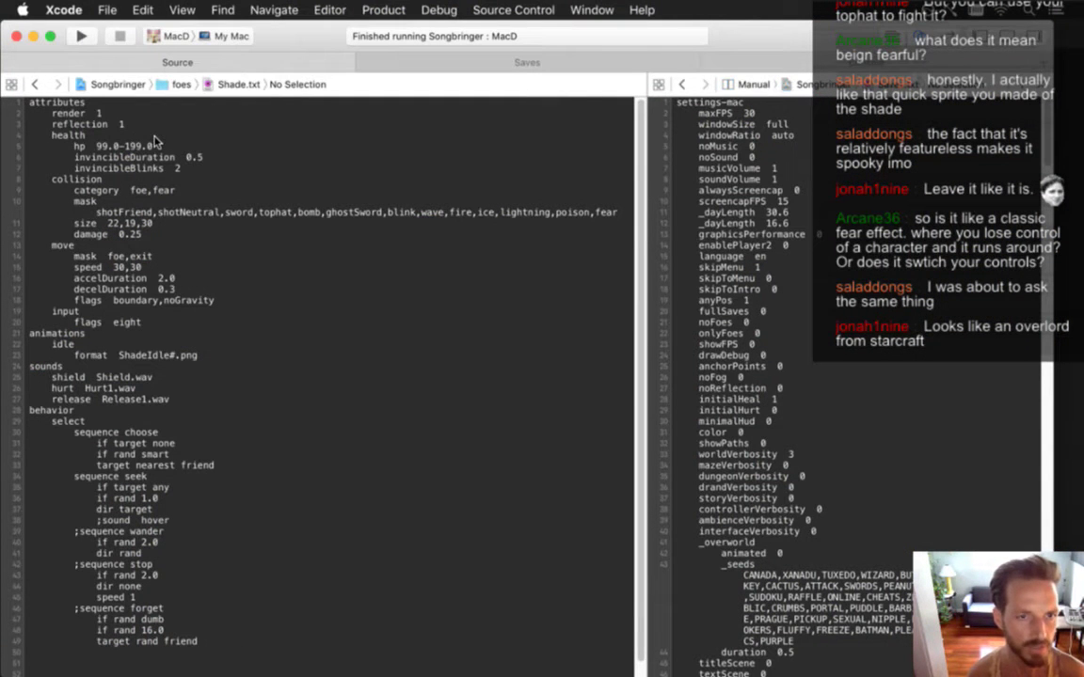
- Set the Shade's hp range to 49.0-99.0 in Shade.txt and run the game again
key("Delete")
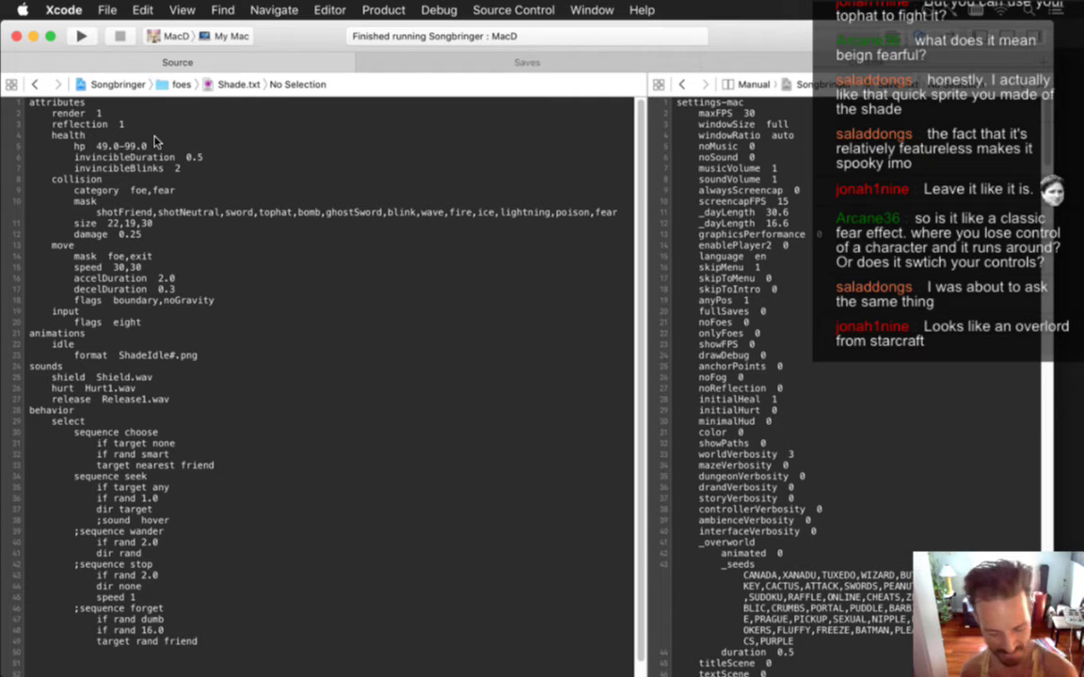
key("super+r")
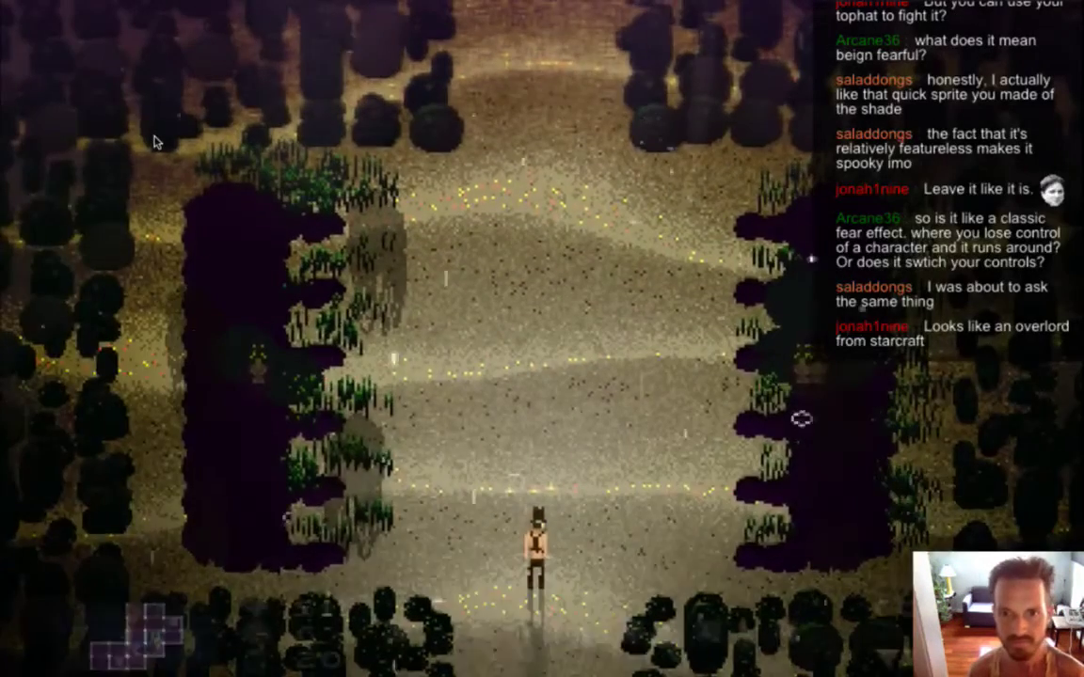
- Throw the tophat repeatedly at the approaching Shades to test their reduced health, and return to Xcode
key("Left")
key("a")
key("Right")
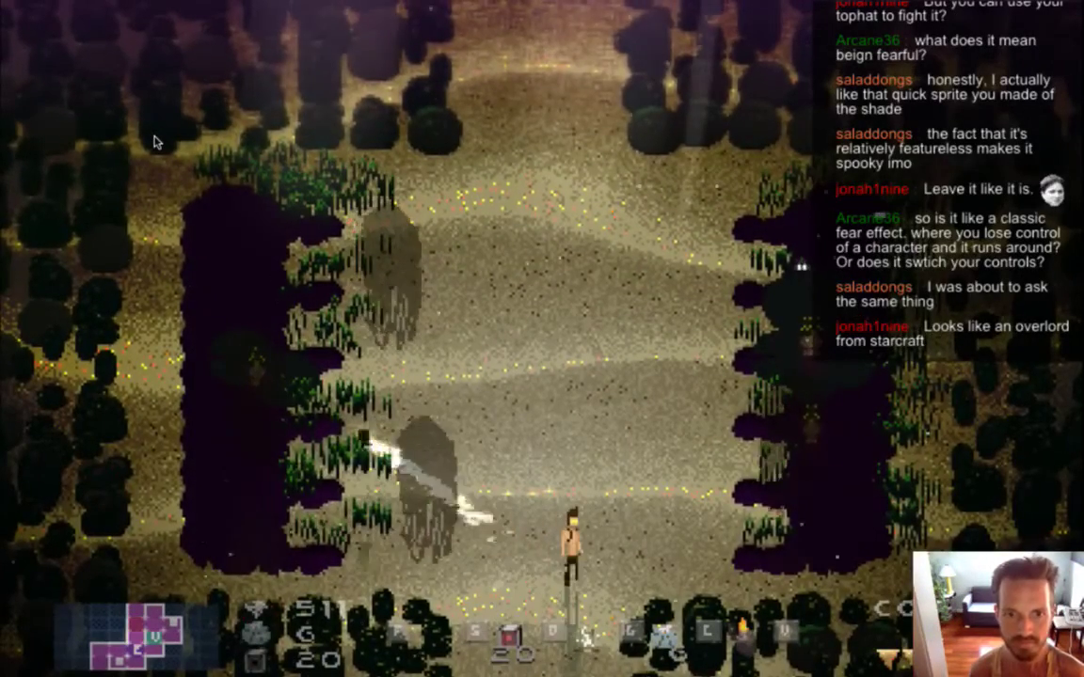
key("Left")
key("a")
key("Right")
key("Up")
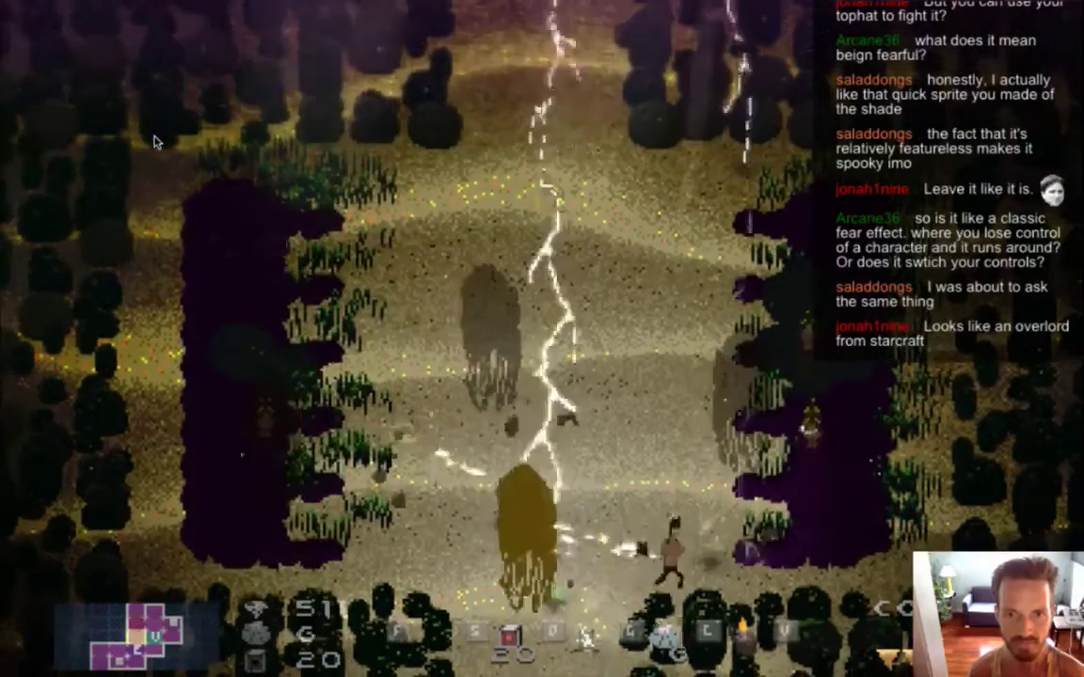
key("F1")
key("super+Tab")
left_click(155, 141)
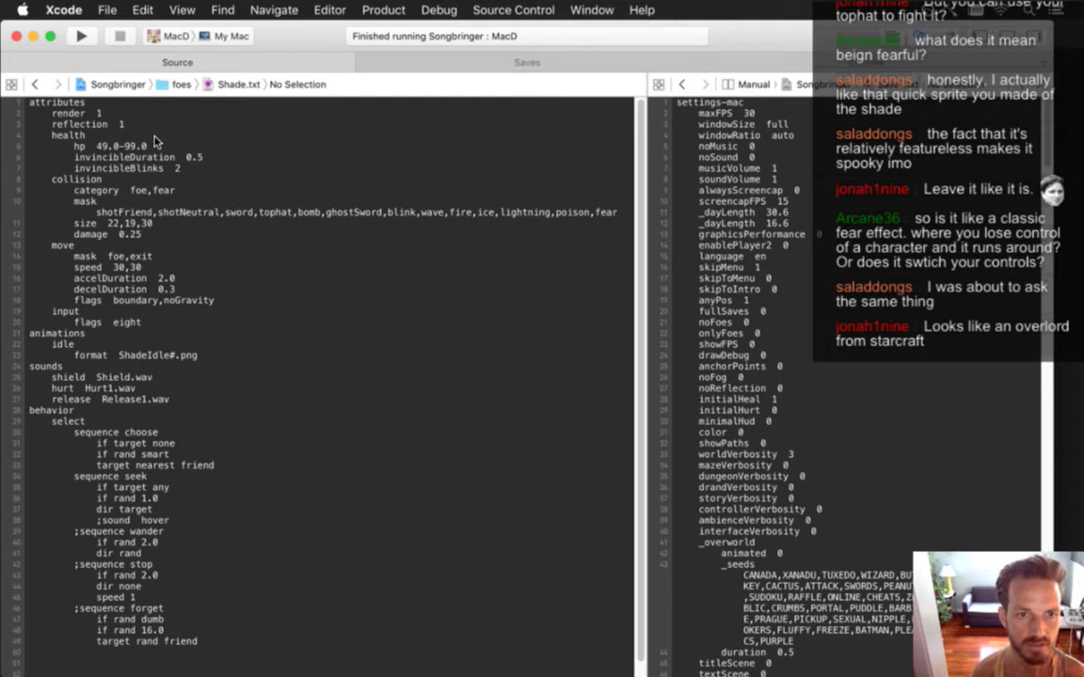
- Enter 32 as an attribute value in Shade.txt, save the file, and run the game again
type("32,")
key("super+s")
key("super+r")
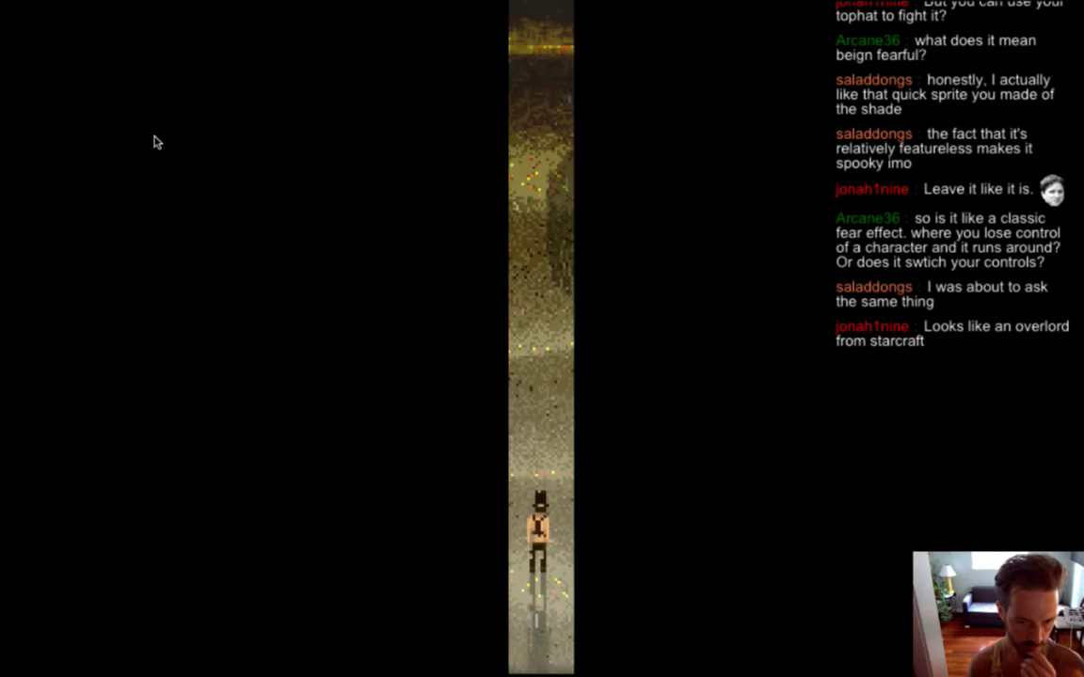
- Attack the Shades with tophat throws from the lower part of the clearing while moving the hero out of their reach
key("Right")
key("Up")
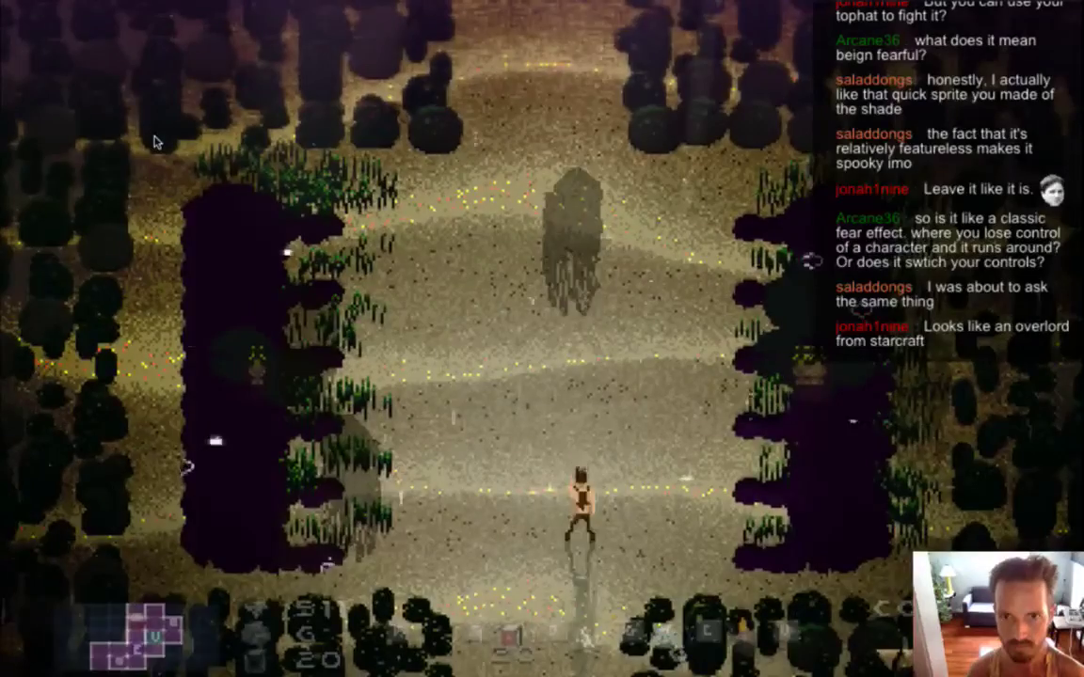
key("space")
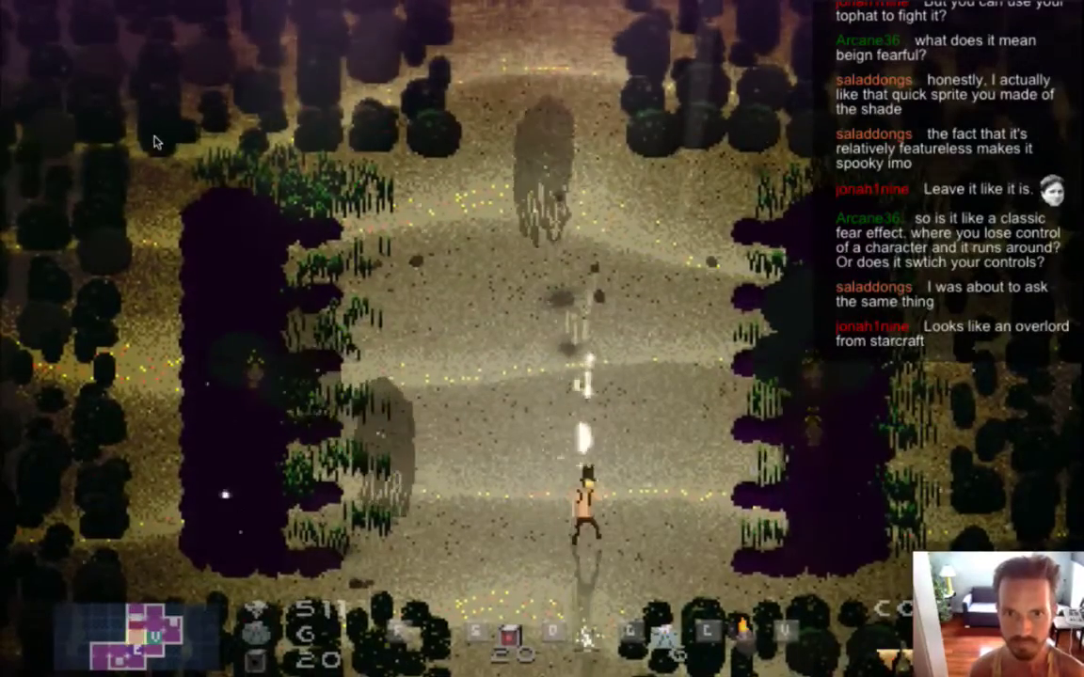
key("Left")
key("Up")
key("space")
key("Right")
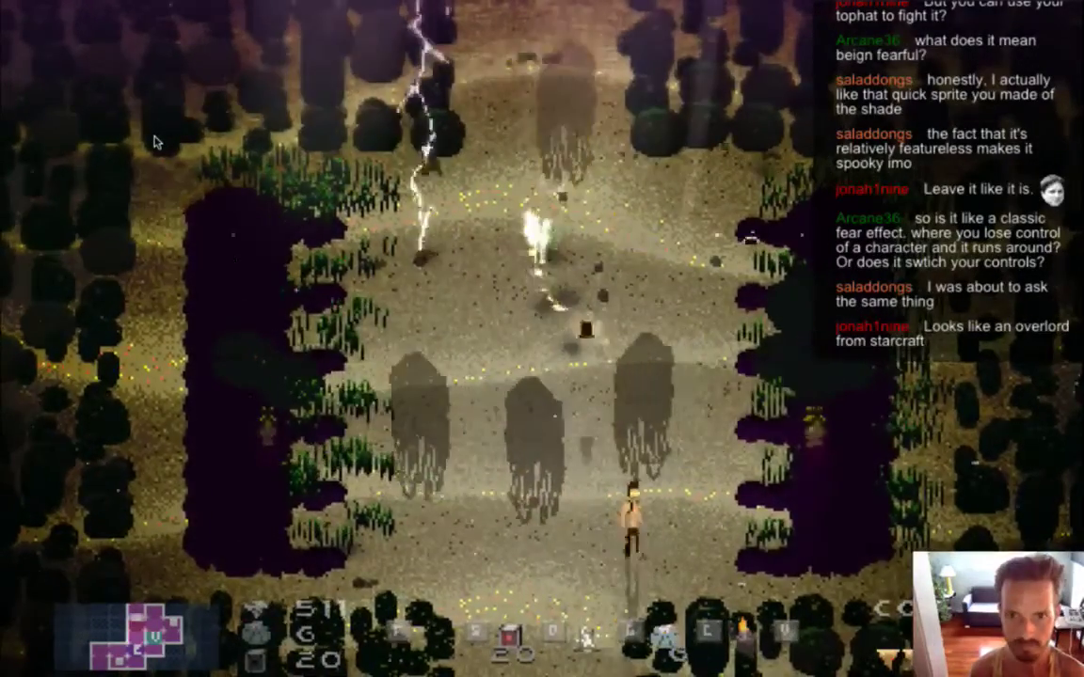
key("Down")
key("space")
key("Left")
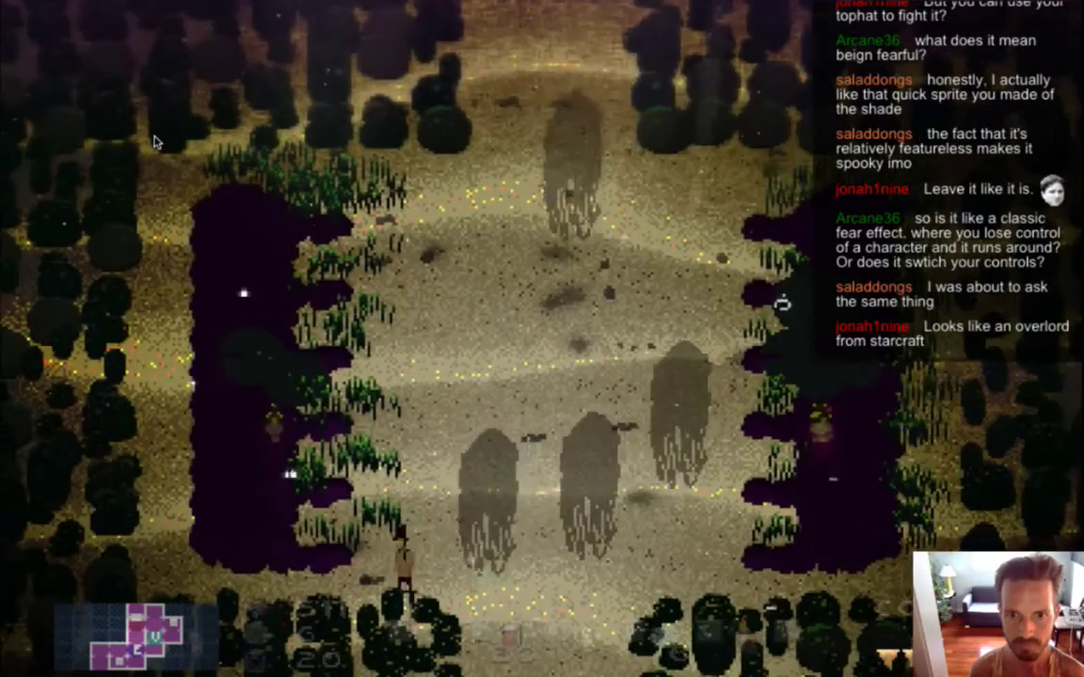
- Move the hero along the clearing's pool edge and into the Shades to test their fear damage
key("Up")
key("Left")
key("Up")
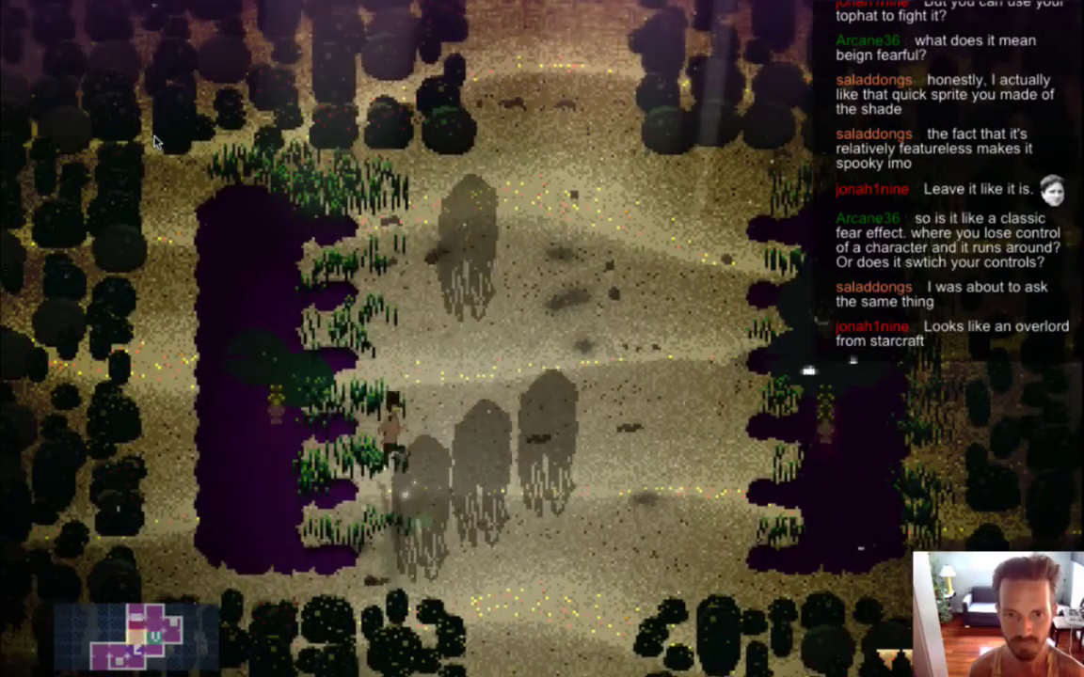
key("Down")
key("Right")
key("Left")
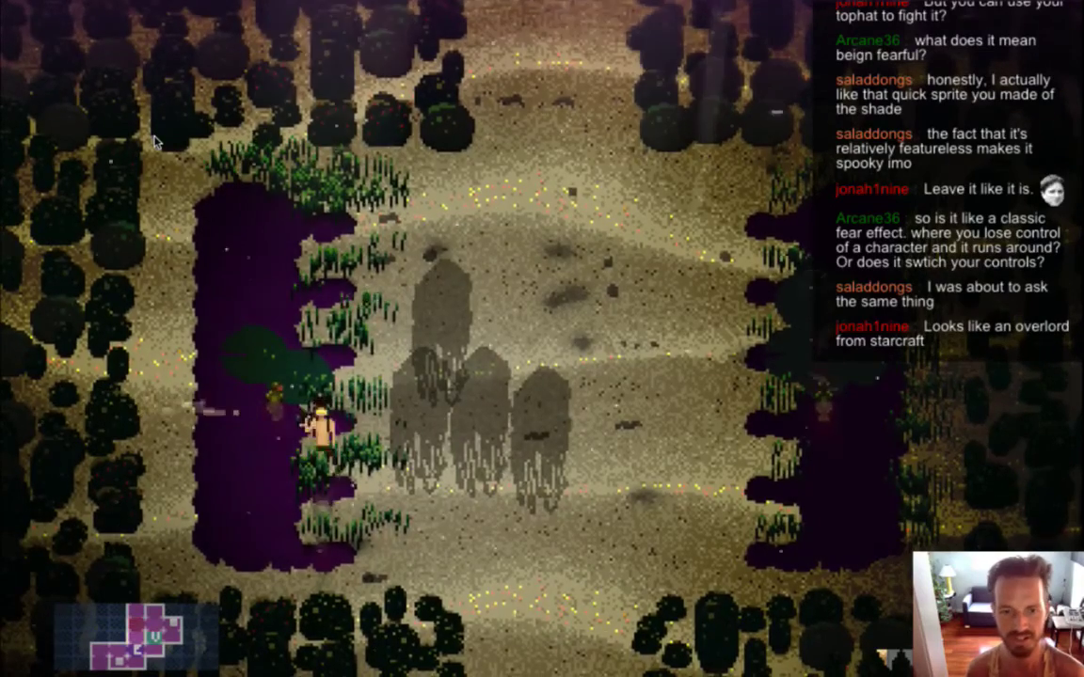
key("Right")
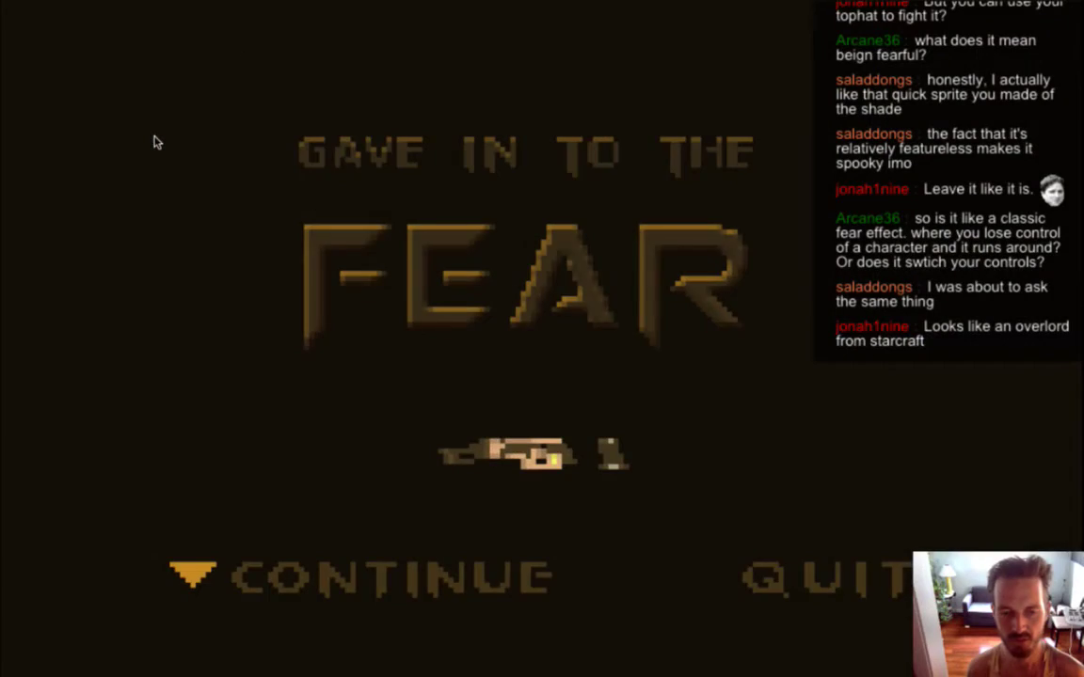
- Continue after the hero's defeat and throw the tophat at the Shades from the middle of the clearing
key("Return")
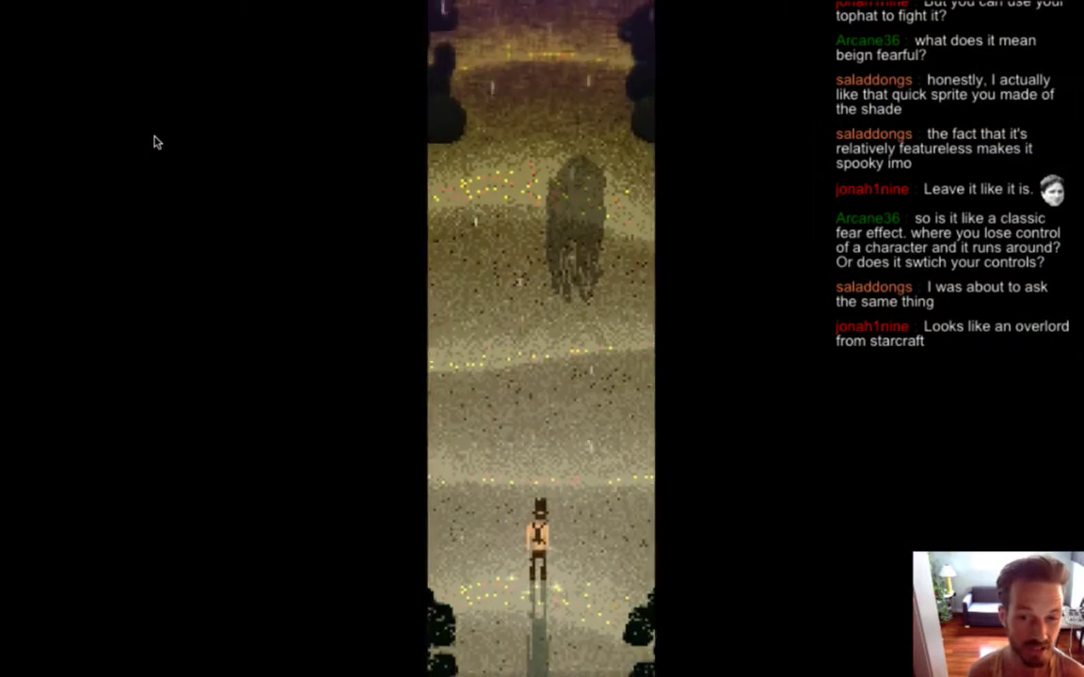
key("Right")
key("Up")
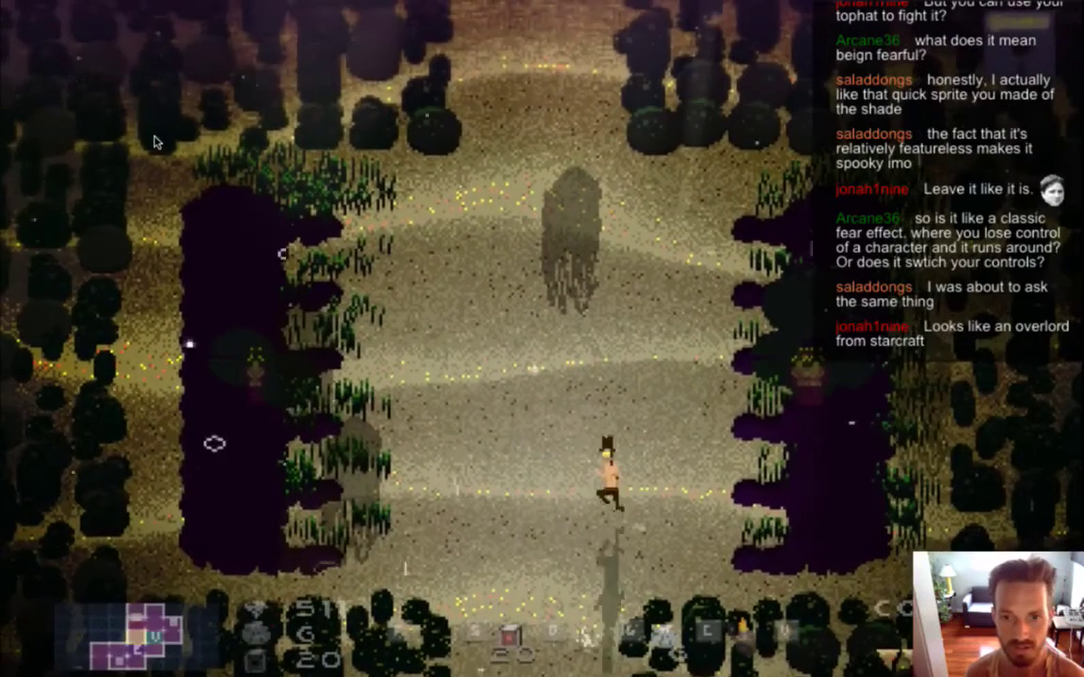
key("Left")
key("Up")
key("d")
key("Down")
key("d")
key("Right")
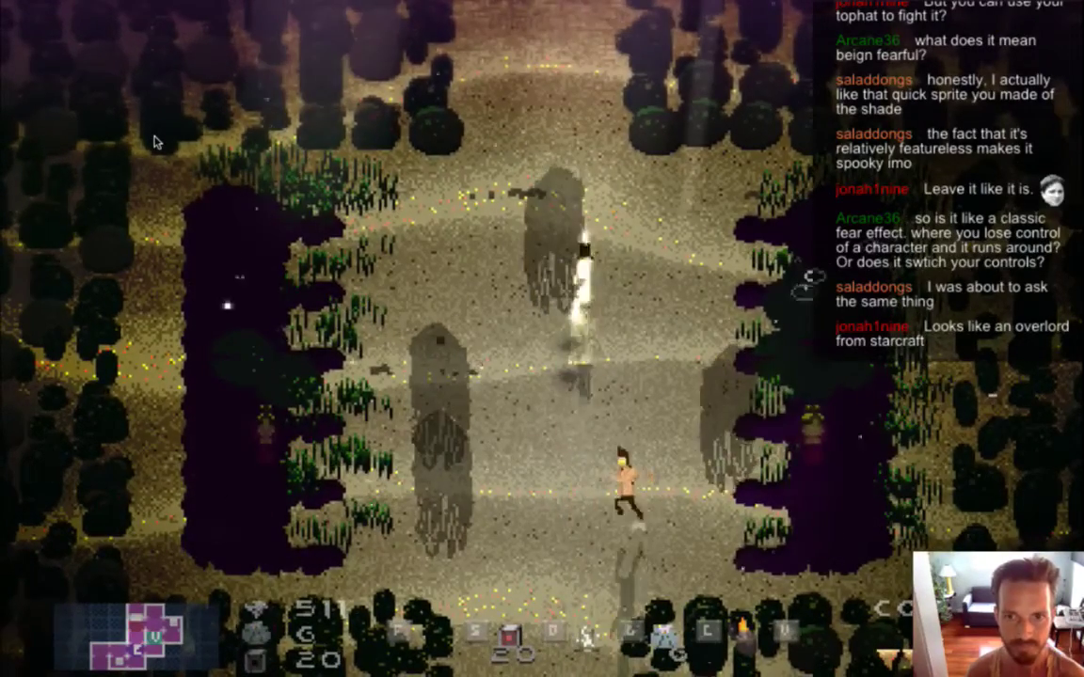
- Dodge the Shades toward the clearing's eastern pool while striking them with tophat throws
key("Left")
key("Up")
key("Right")
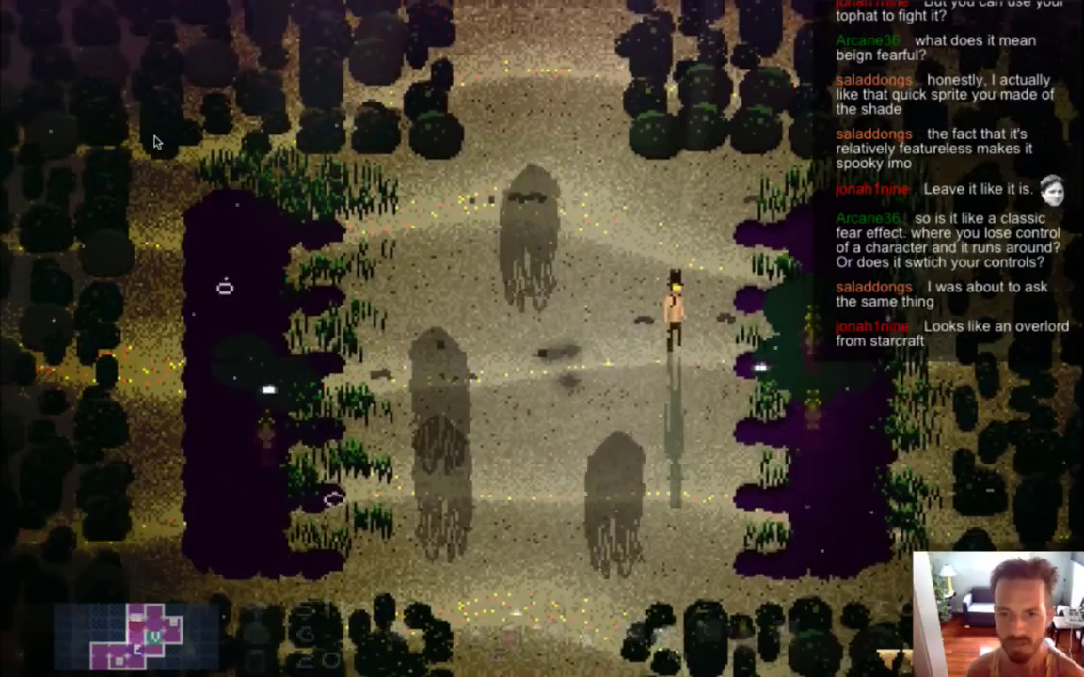
key("Down")
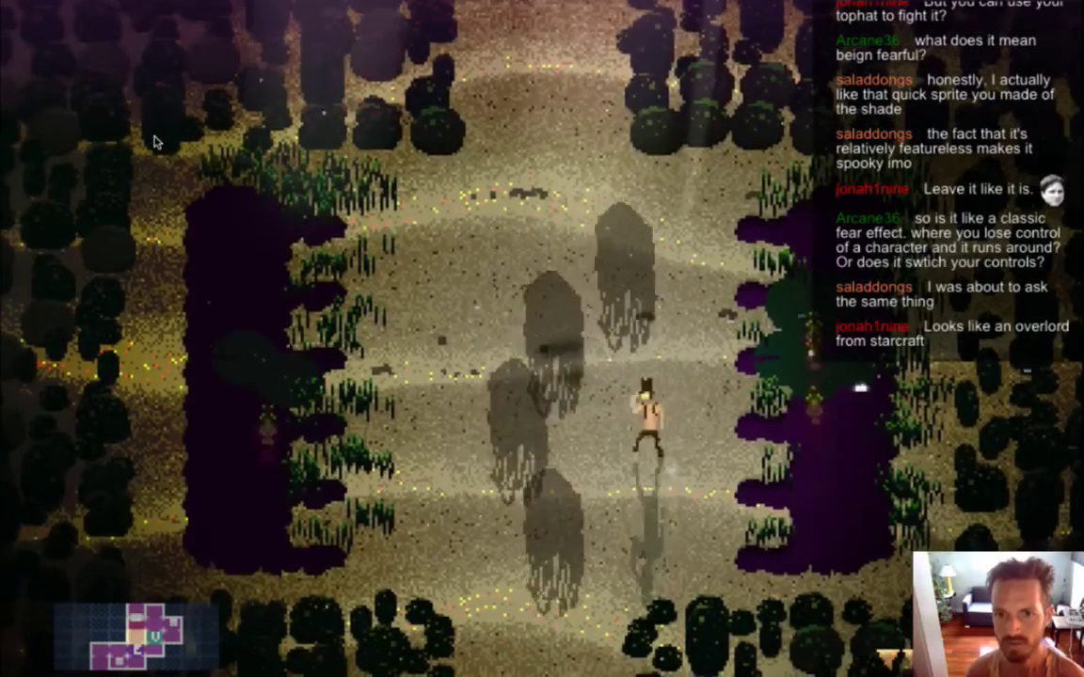
key("Right")
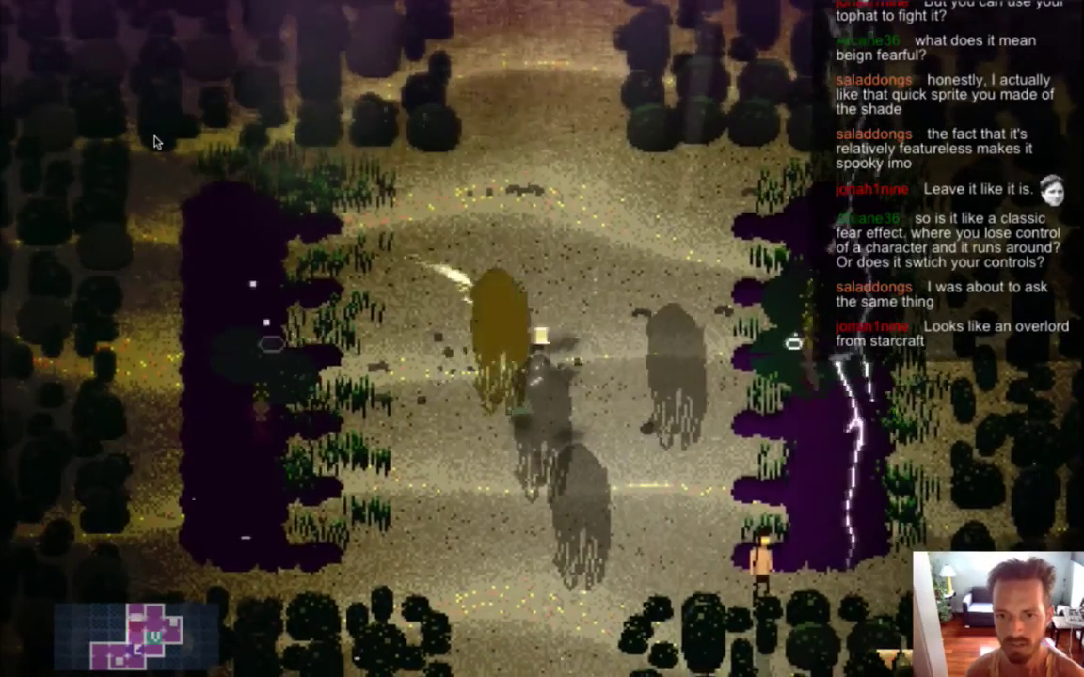
key("Up")
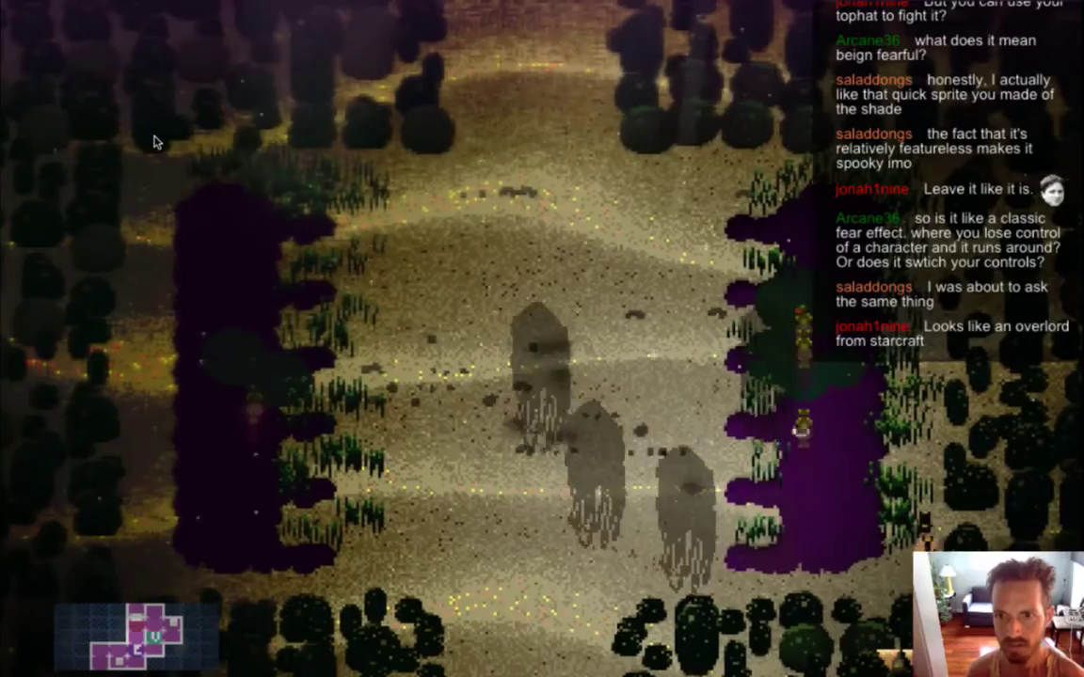
key("Left")
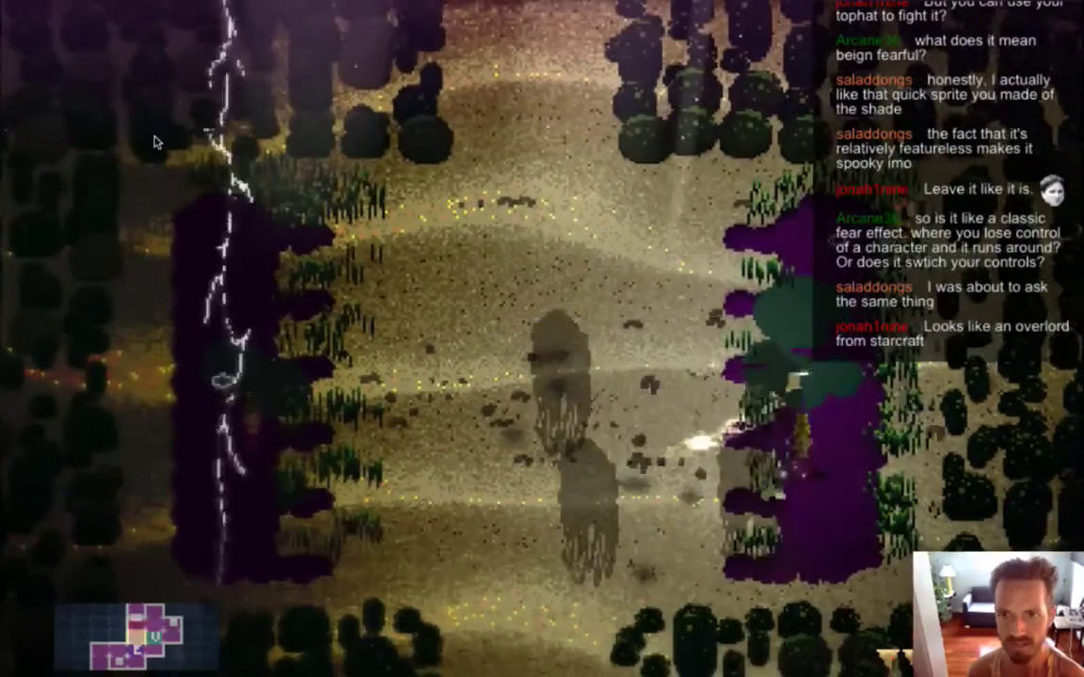
- Run the hero across to the western pool edge and back toward the Shades to keep testing tophat attacks
key("Left")
key("Down")
key("Right")
key("Left")
key("Down")
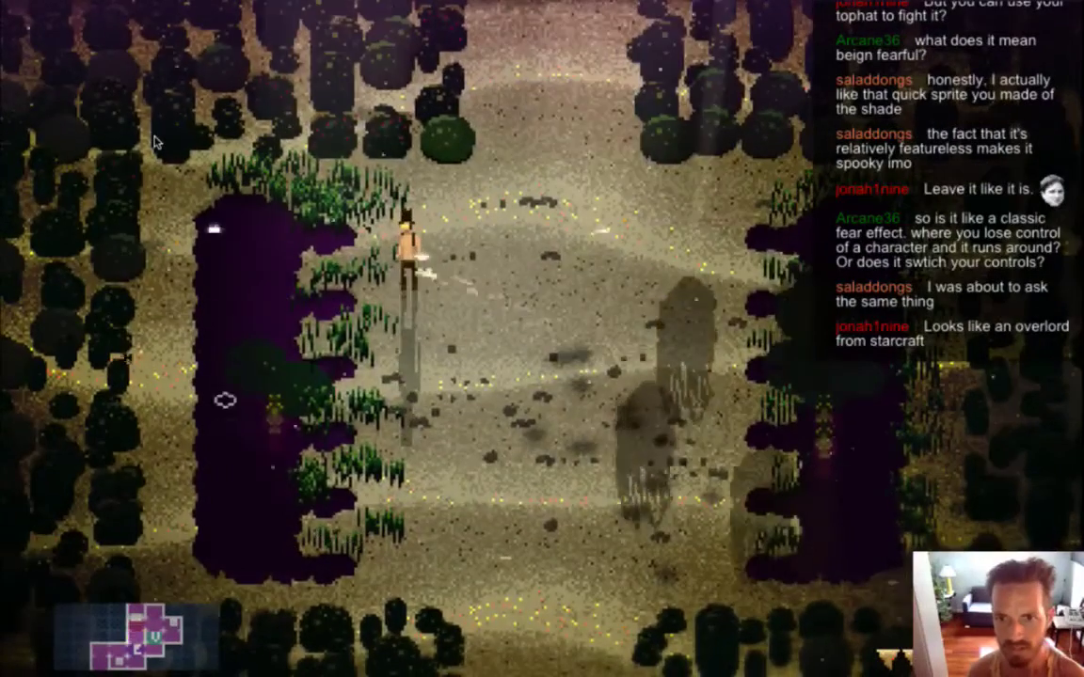
key("Down")
key("Right")
key("space")
key("Down")
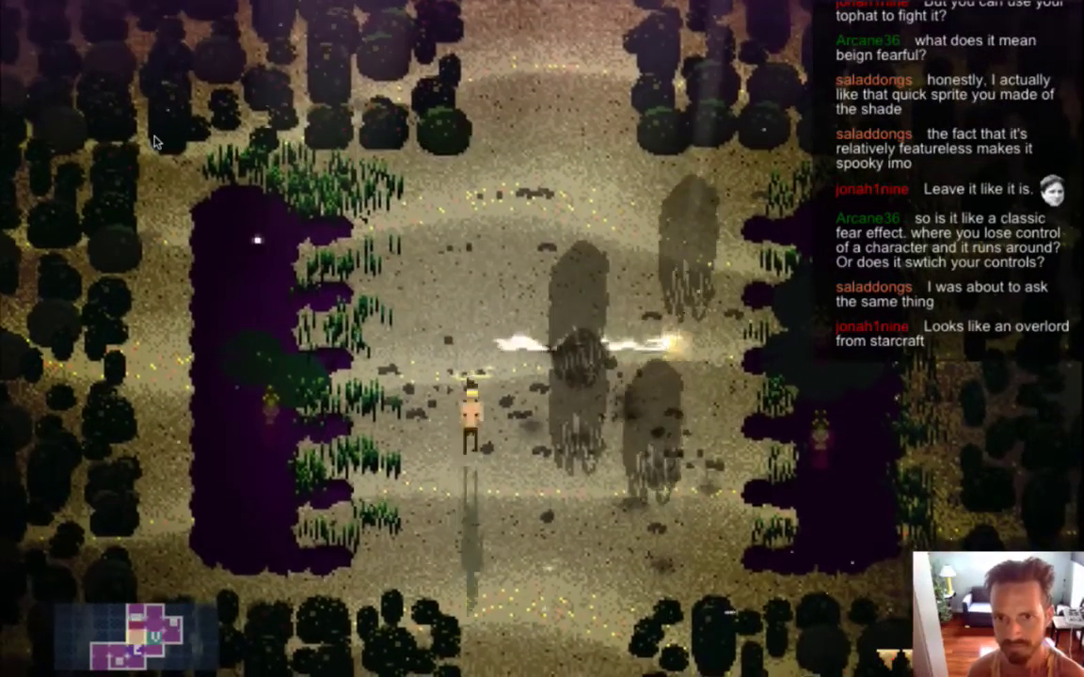
- Place a bomb in the path of the Shades and retreat the hero to the northwest trees
key("Up")
key("s")
key("Left")
key("Up")
key("Left")
key("Up")
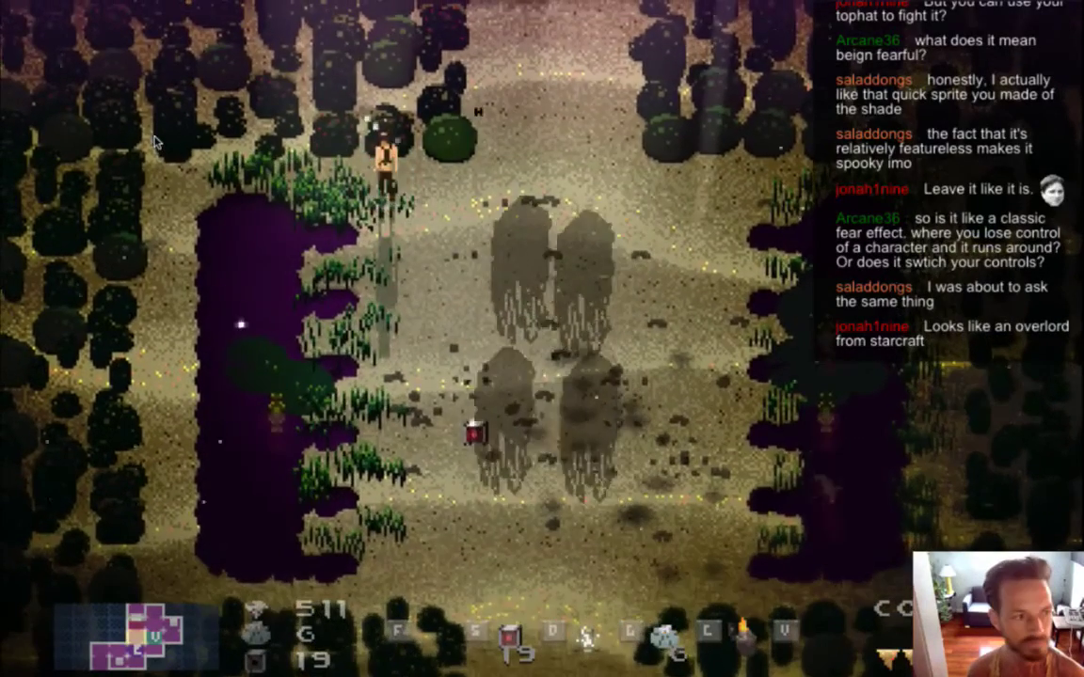
- Flee from the Shades through the northern trees and around the outer side of the western pool to test their pursuit
key("Left")
key("space")
key("Up")
key("Right")
key("Left")
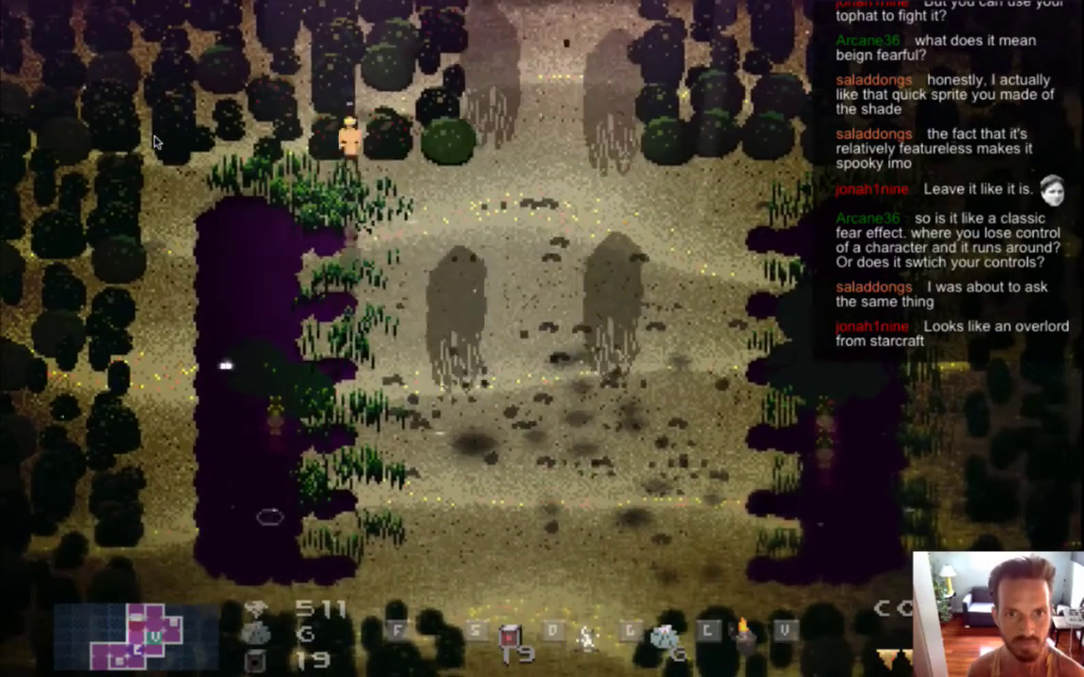
key("Right")
key("Down")
key("Up")
key("Left")
key("Right")
key("Right")
key("Left")
key("Down")
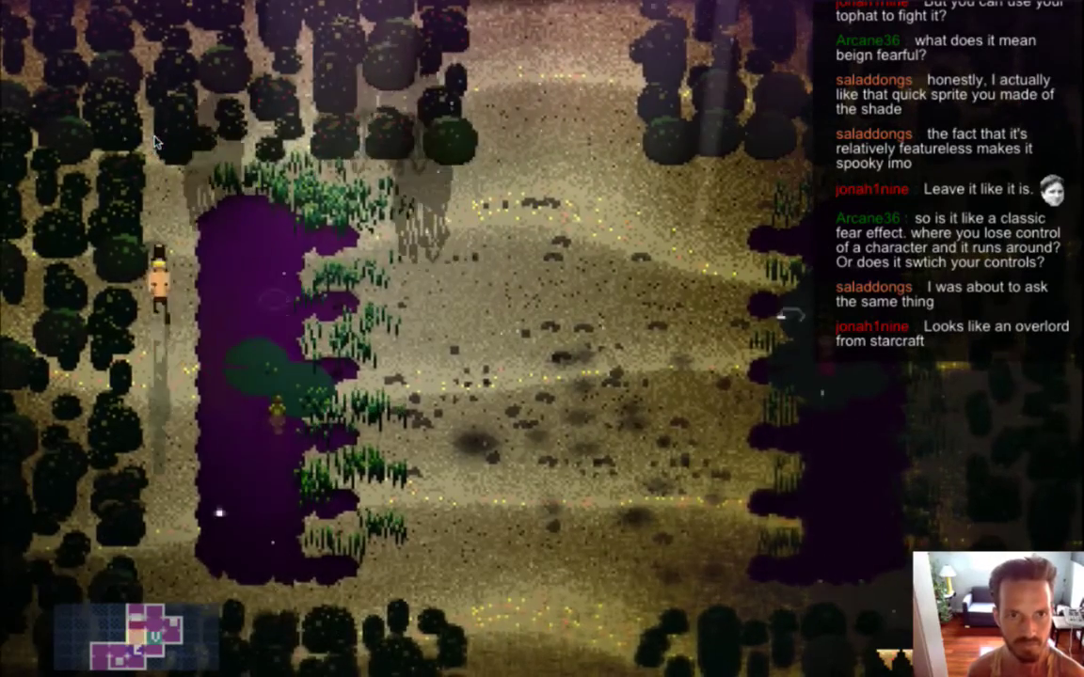
- Lead the Shades to the clearing's southern edge, then quit the game and switch to Photoshop
key("Down")
key("Right")
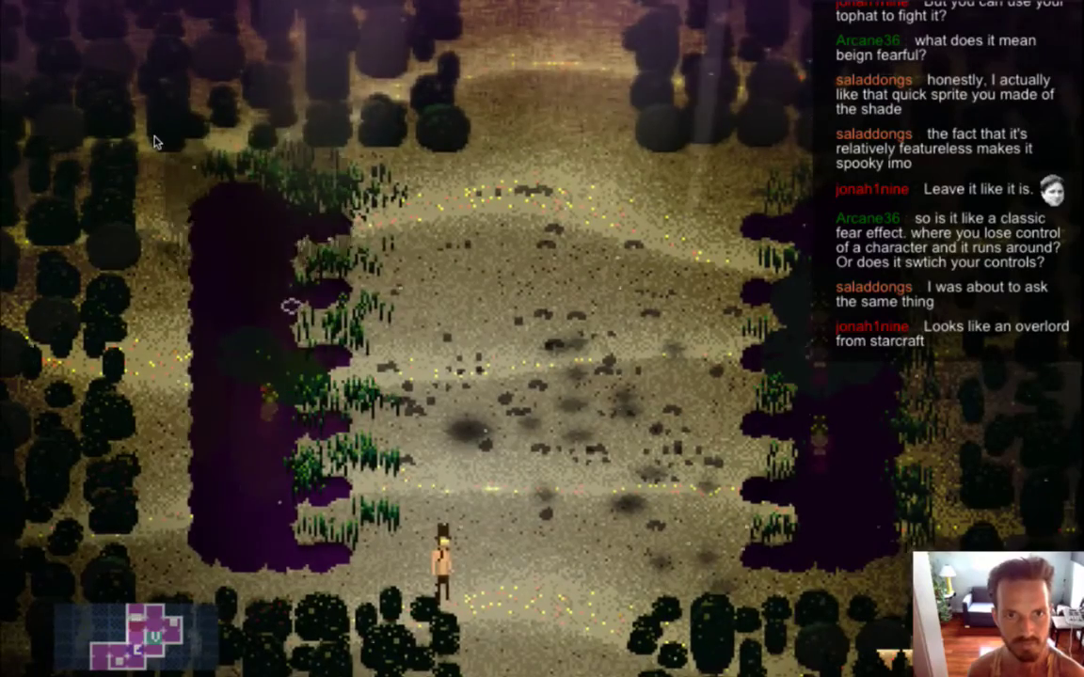
key("Right")
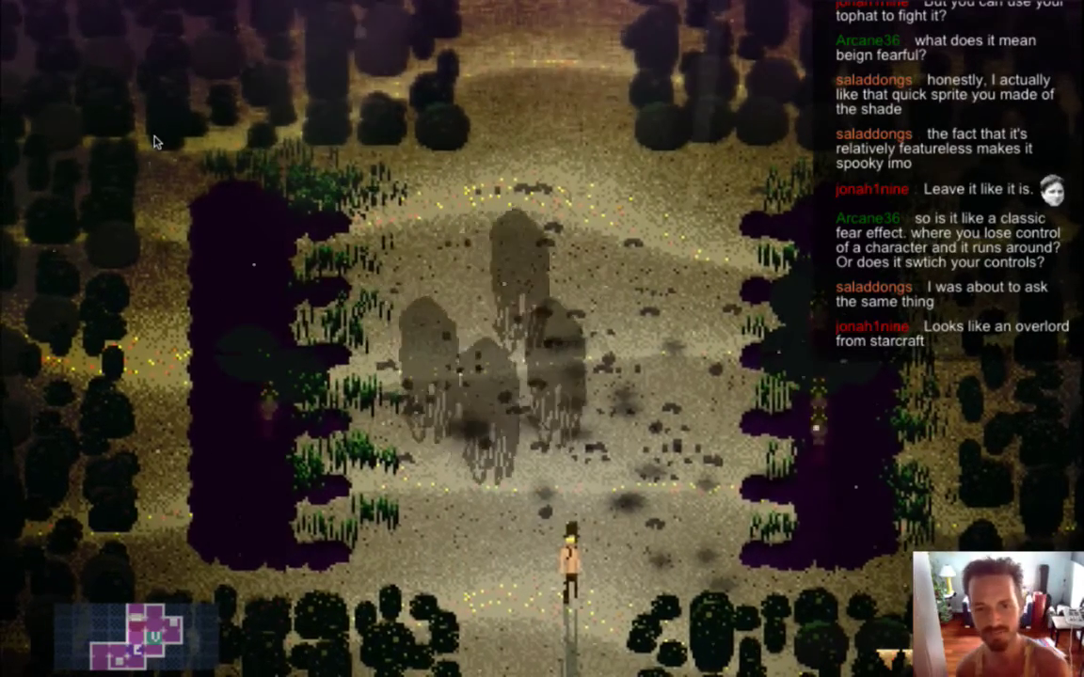
key("super+q")
key("super+Tab")
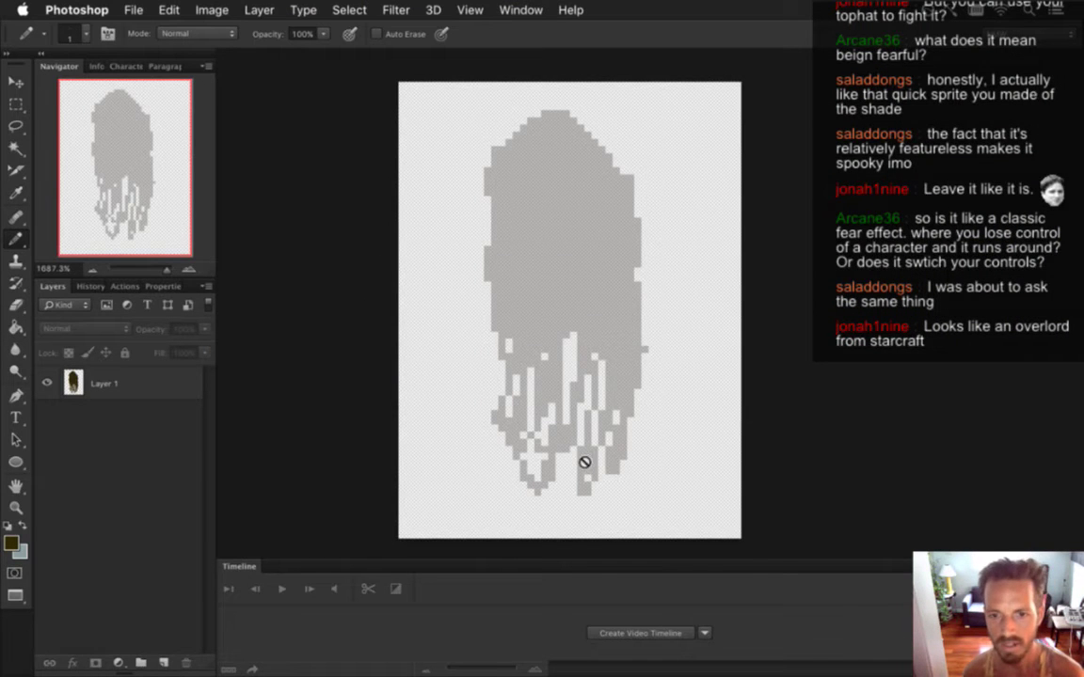
- Create a video timeline for the Shade sprite, convert it to frame animation, and set the frame delay to 0.1 seconds
left_click(649, 633)
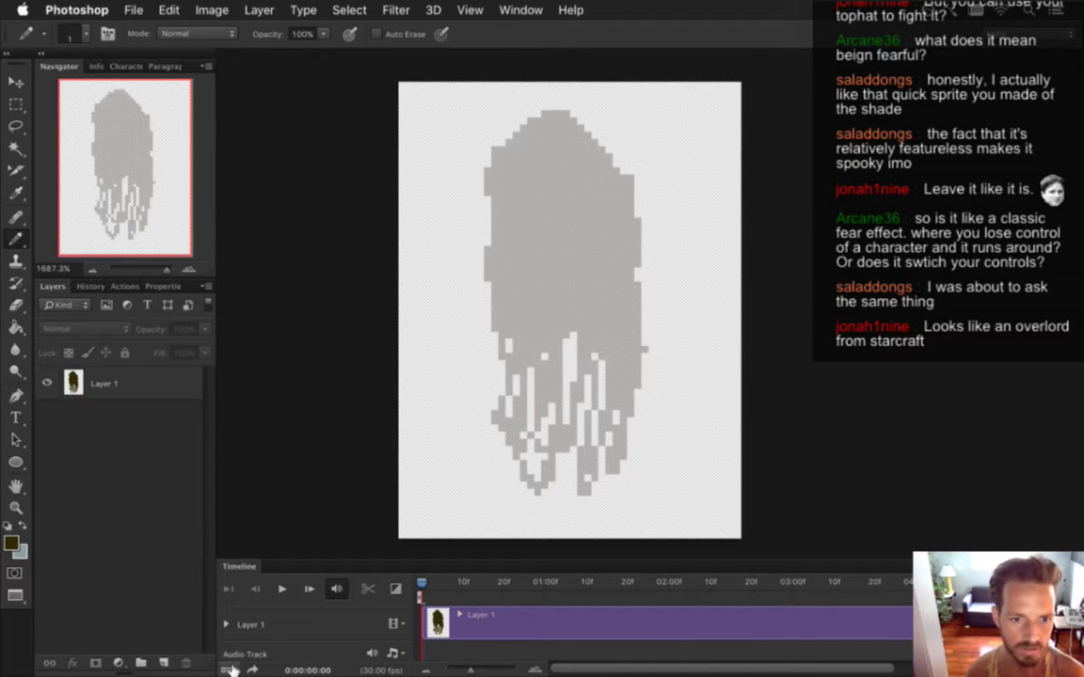
left_click(228, 670)
left_click(246, 652)
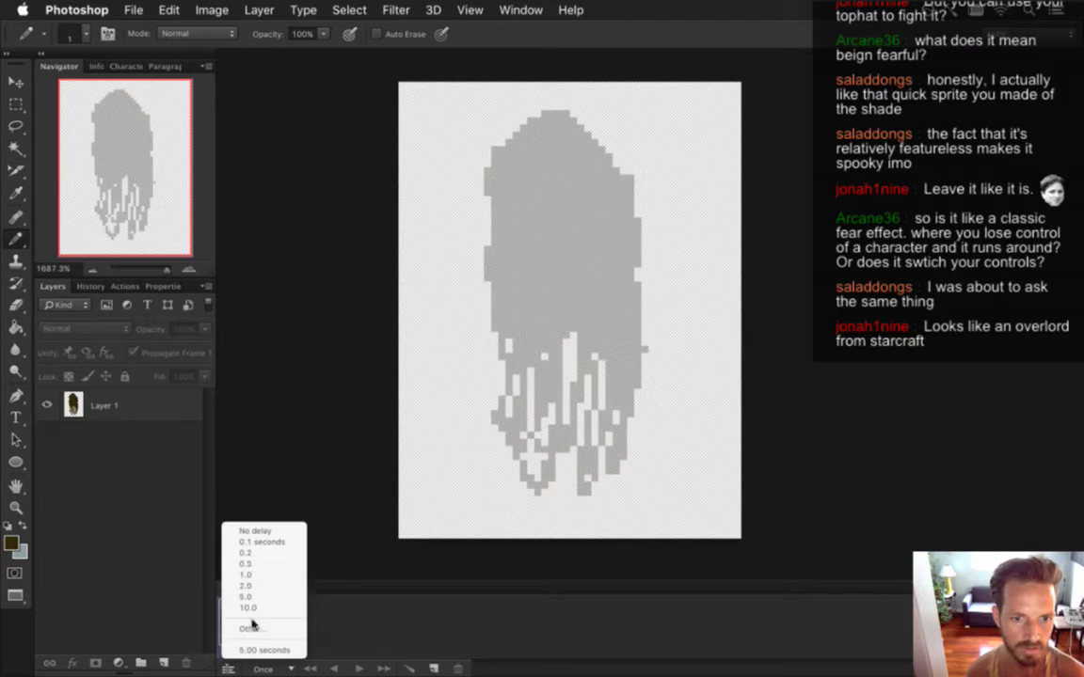
left_click(267, 551)
left_click(247, 646)
left_click(265, 541)
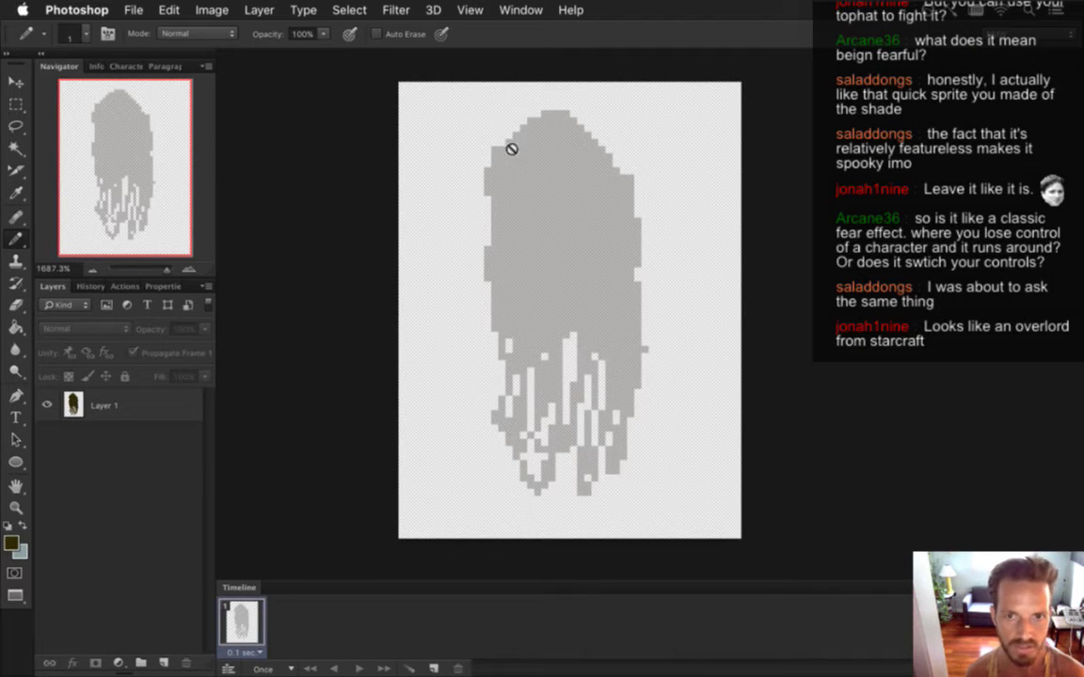
- Set Layer 1's opacity to 100%
left_click(111, 405)
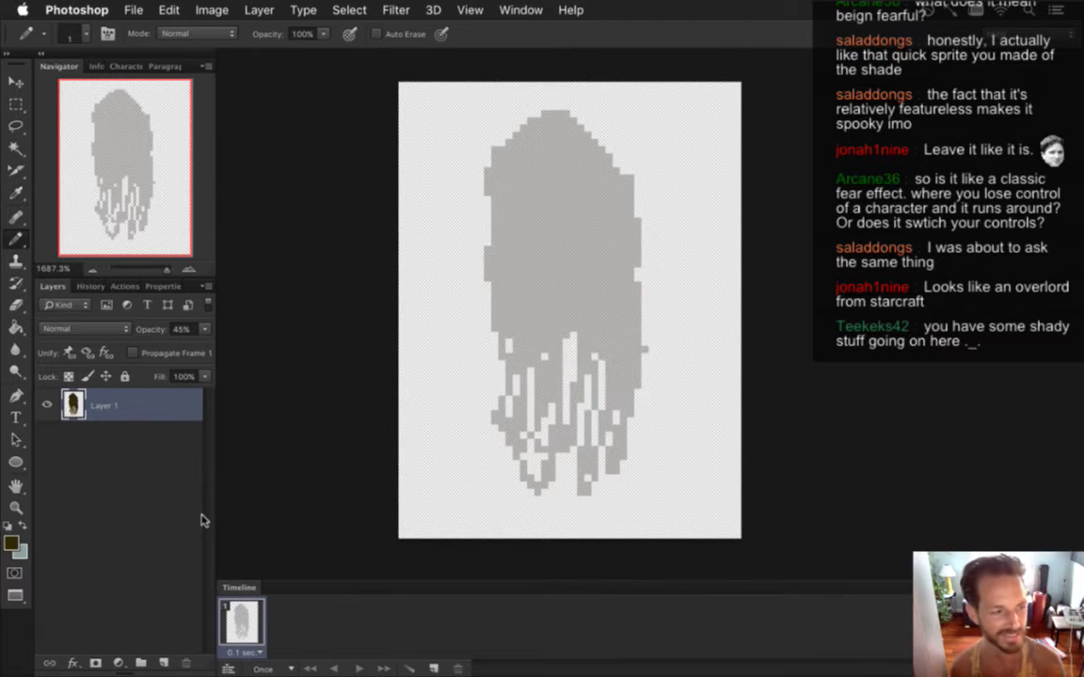
left_click(204, 328)
left_click(200, 352)
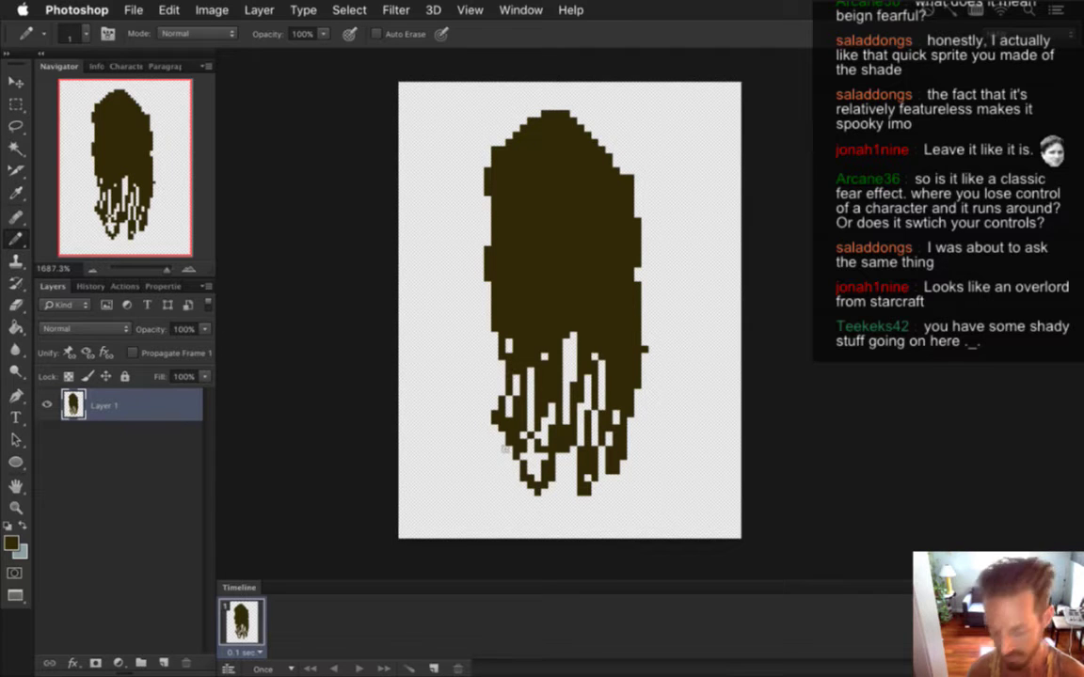
- Soften both side edges of the Shade's silhouette with the Eraser at 20% opacity
key("e")
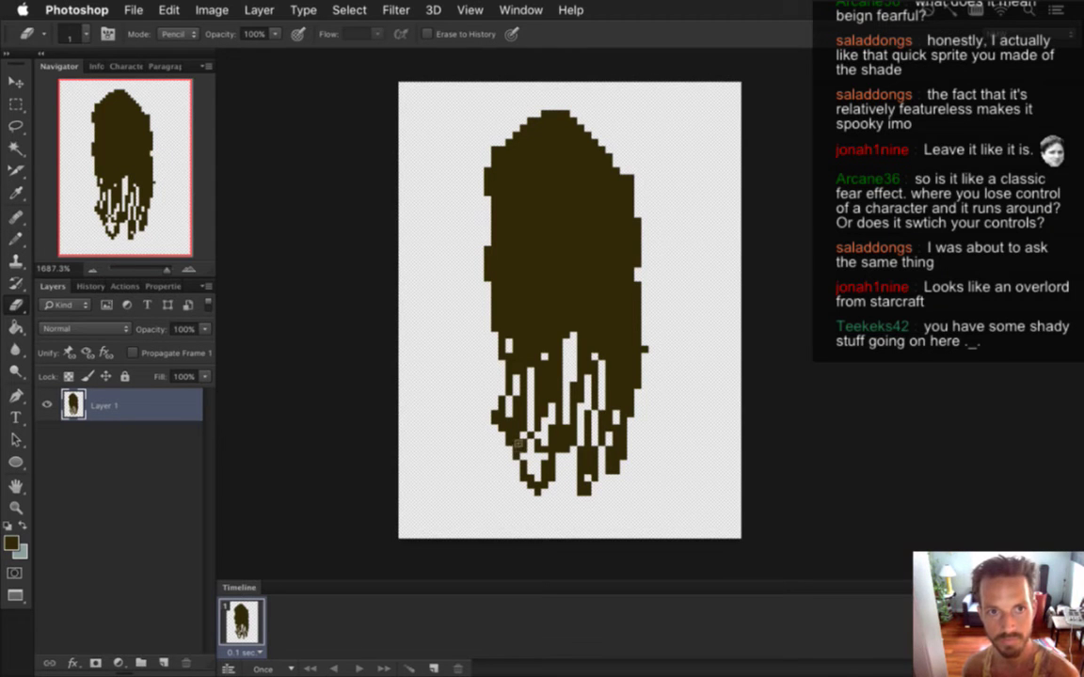
left_click_drag(496, 415, 533, 496)
mouse_move(502, 314)
left_mouse_down()
mouse_move(509, 391)
mouse_move(491, 170)
mouse_move(498, 141)
mouse_move(546, 111)
left_mouse_up()
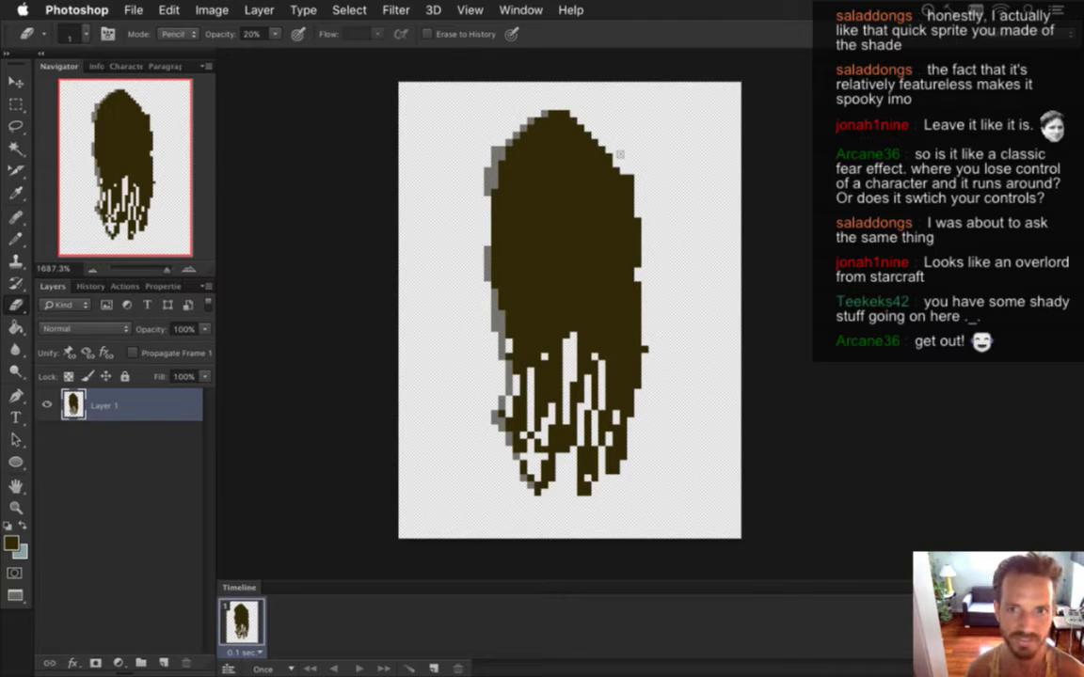
mouse_move(621, 172)
left_mouse_down()
mouse_move(645, 350)
mouse_move(609, 456)
mouse_move(618, 496)
left_mouse_up()
- Partially erase streaks through the Shade's tendrils and up into its lower body at 20% eraser opacity
left_click_drag(601, 395, 587, 475)
mouse_move(619, 421)
left_mouse_down()
mouse_move(585, 513)
mouse_move(519, 350)
mouse_move(499, 465)
mouse_move(498, 395)
left_mouse_up()
left_click_drag(552, 354, 553, 390)
left_click_drag(545, 307, 553, 394)
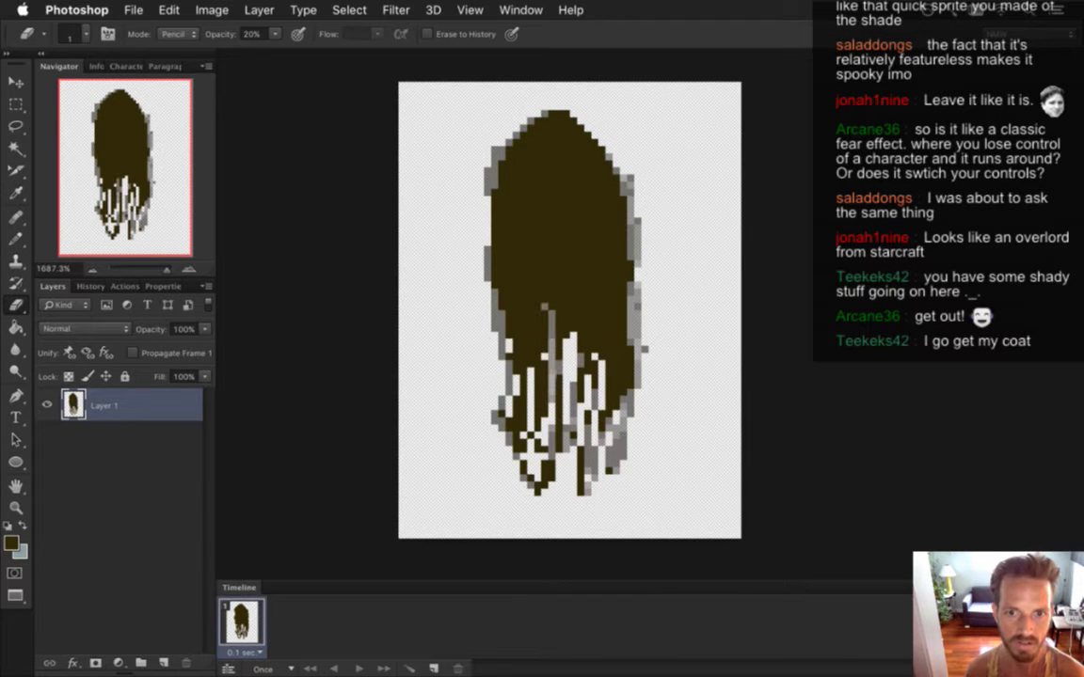
left_click_drag(574, 307, 588, 378)
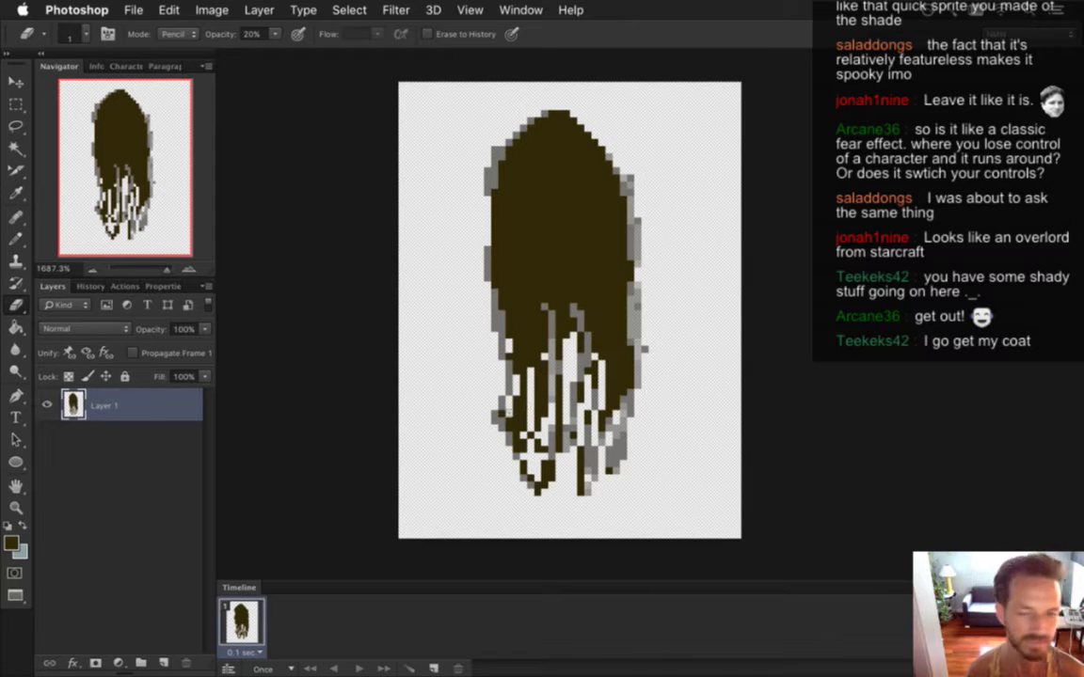
mouse_move(517, 354)
left_mouse_down()
mouse_move(508, 331)
mouse_move(505, 409)
mouse_move(539, 486)
left_mouse_up()
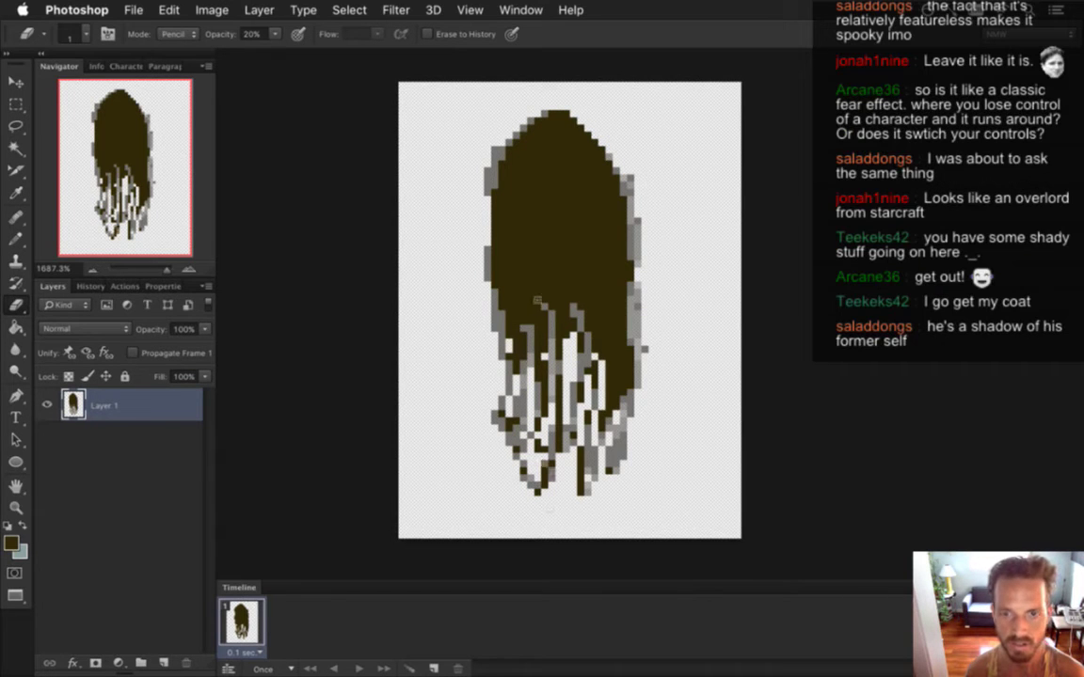
left_click(524, 192)
left_click(538, 243)
left_click(565, 185)
key("super+alt+z")
key("super+alt+z")
key("super+alt+z")
key("super+alt+z")
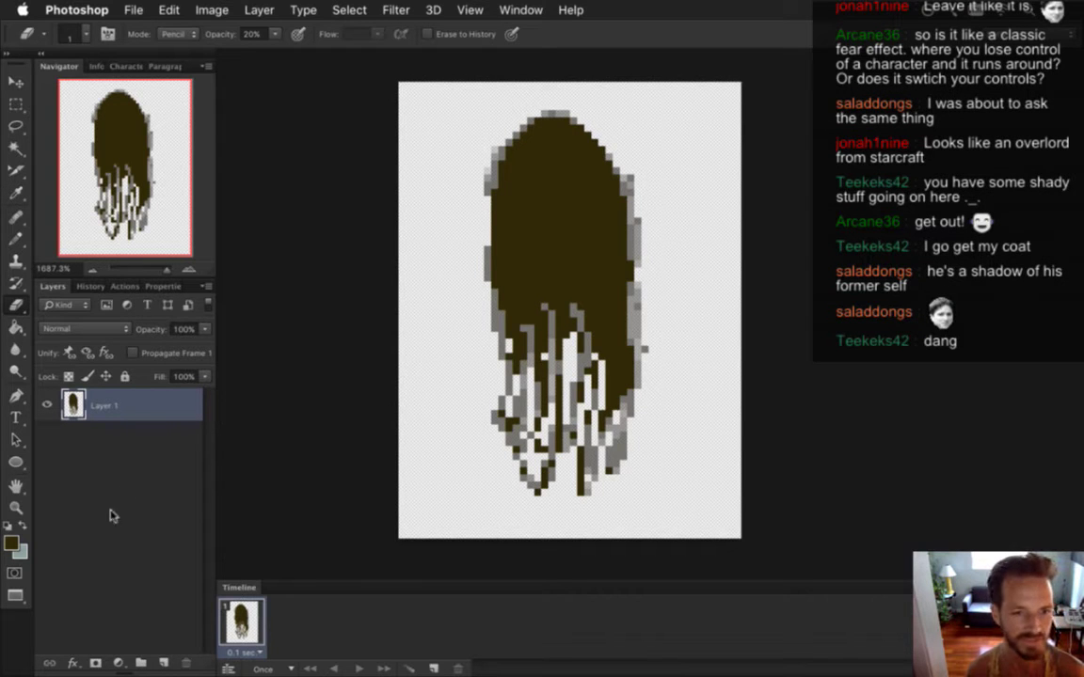
- Set Layer 1's opacity to 50% and lower the Eraser's opacity to 10% for subtler shading of the sprite
left_click(192, 331)
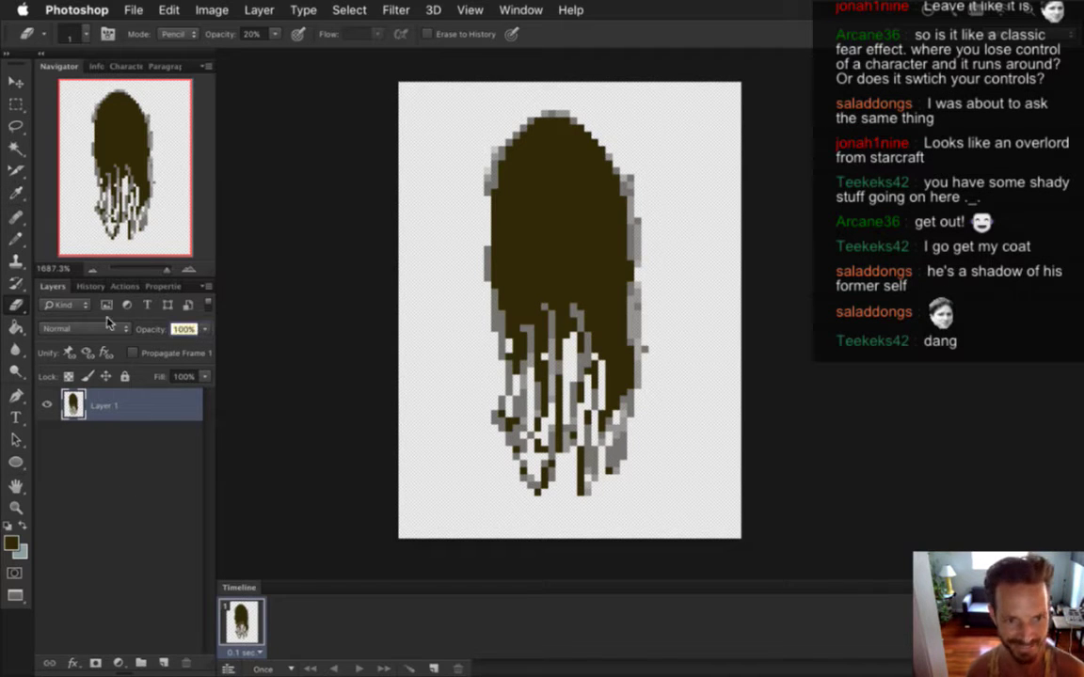
type("50")
key("Return")
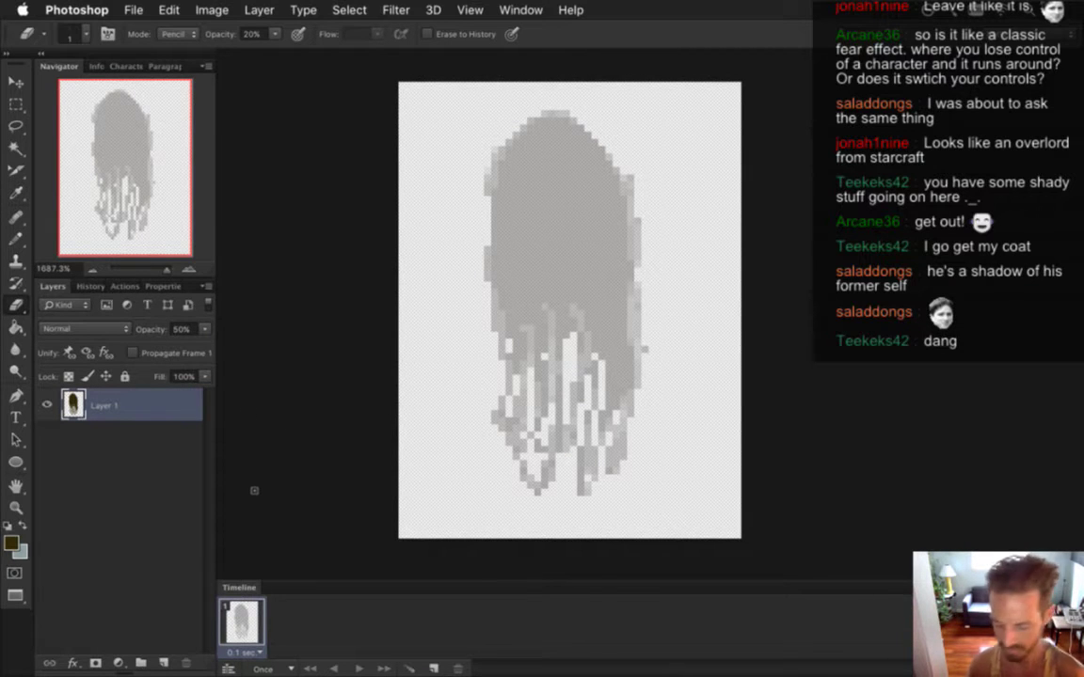
key("1")
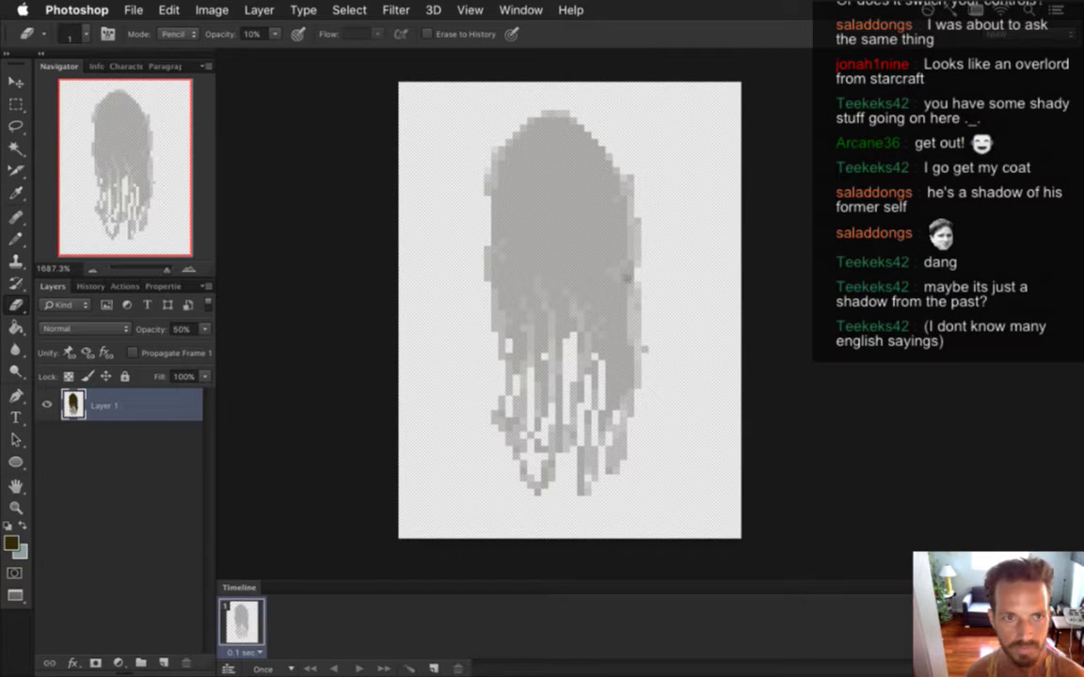
- Set Layer 1's opacity to 60% and add a second frame to the animation
left_click_drag(195, 330, 140, 336)
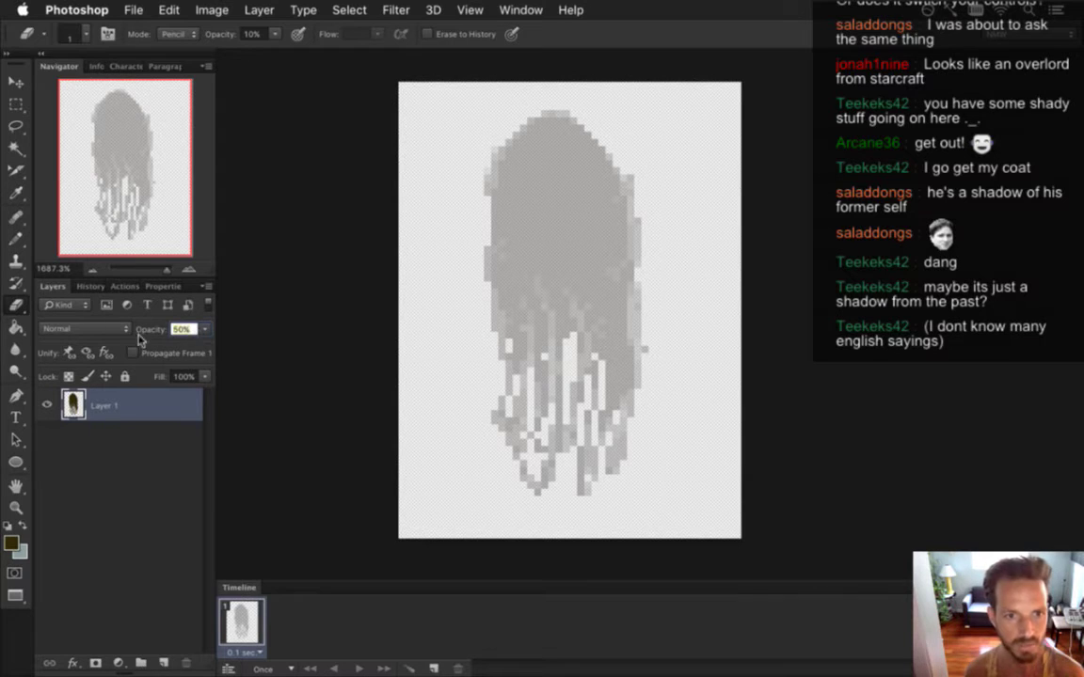
type("60")
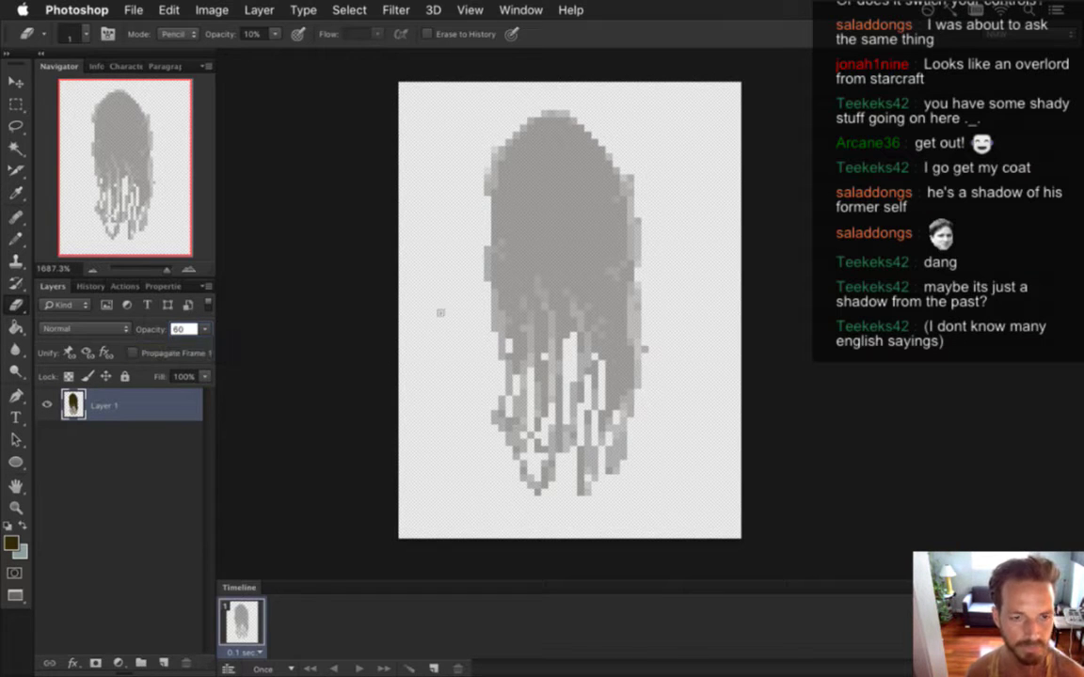
left_click(433, 669)
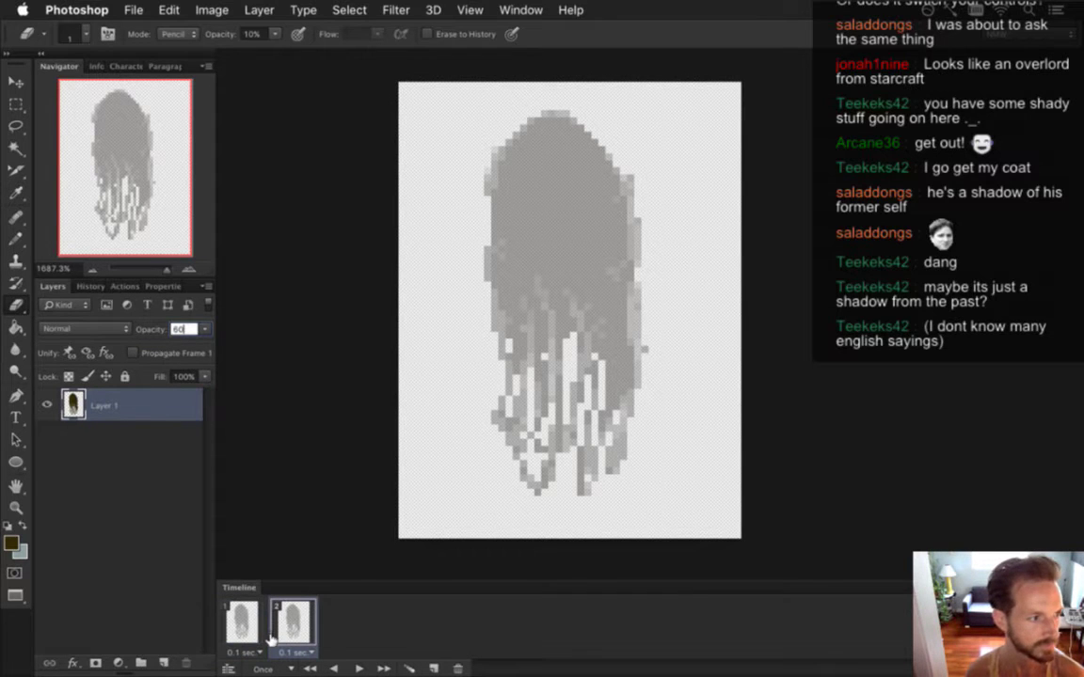
left_click(153, 326)
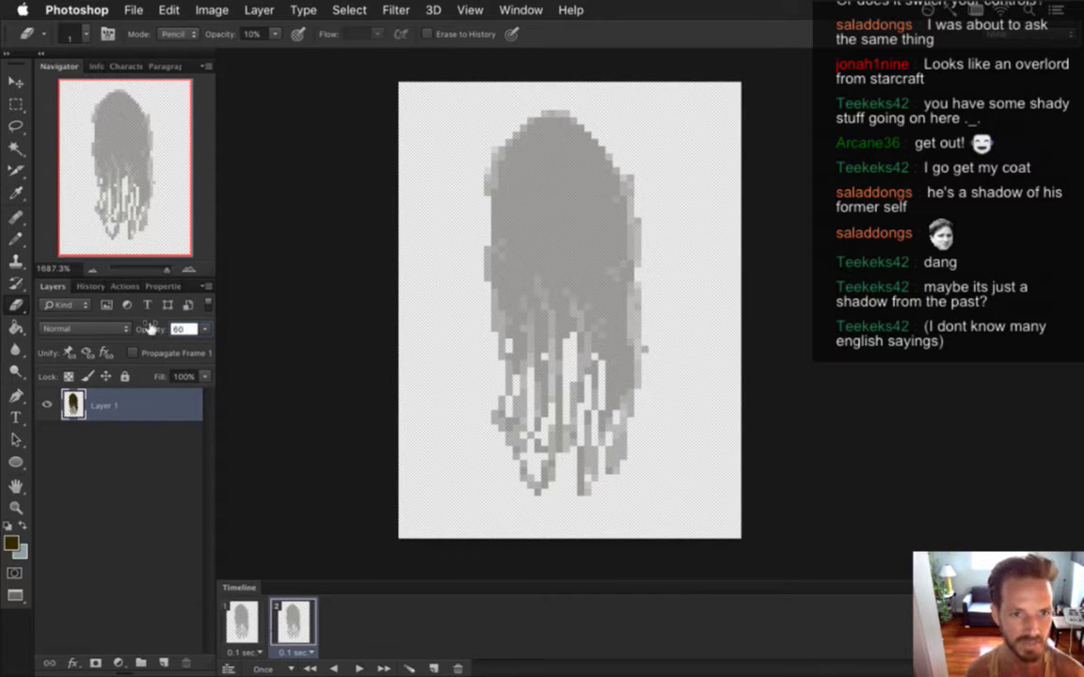
left_click(100, 430)
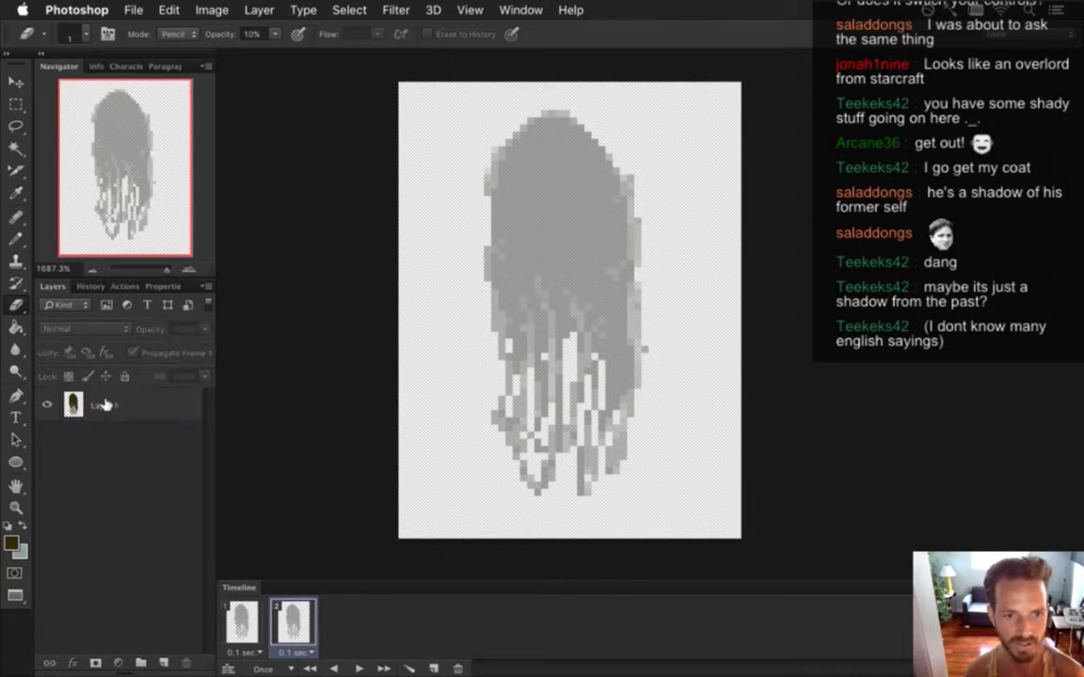
- Build a four-frame bobbing animation, moving Layer 1 one pixel down in frames 2 and 3 and one pixel up in frame 4, and preview it
left_click(103, 405)
key("v")
key("Down")
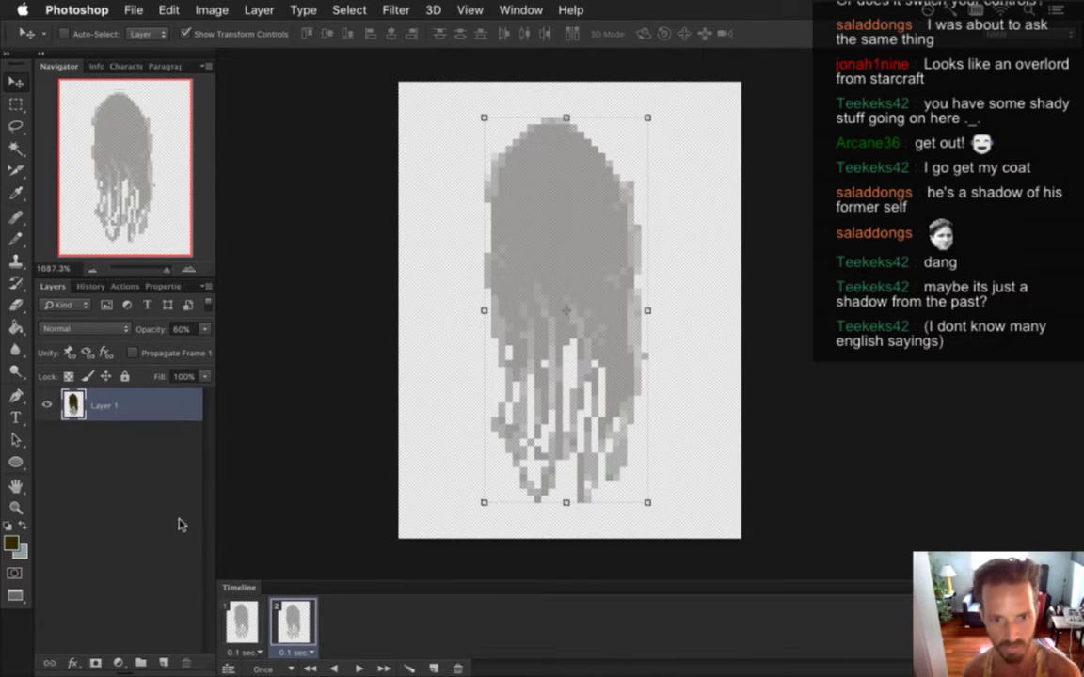
left_click(434, 668)
key("Down")
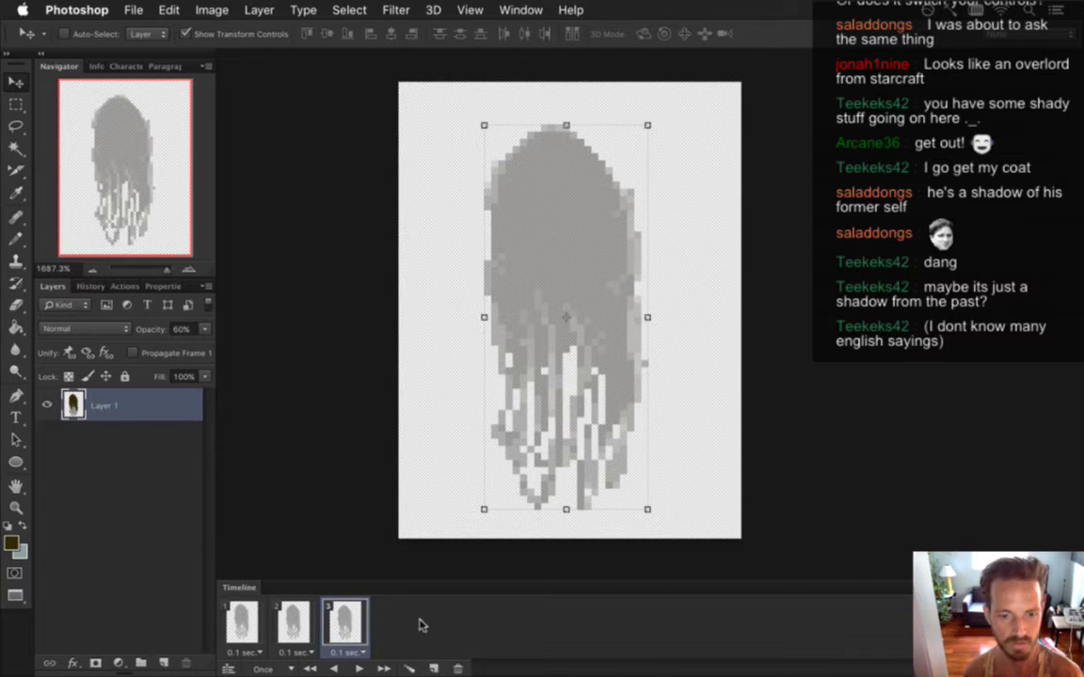
left_click(434, 667)
key("Up")
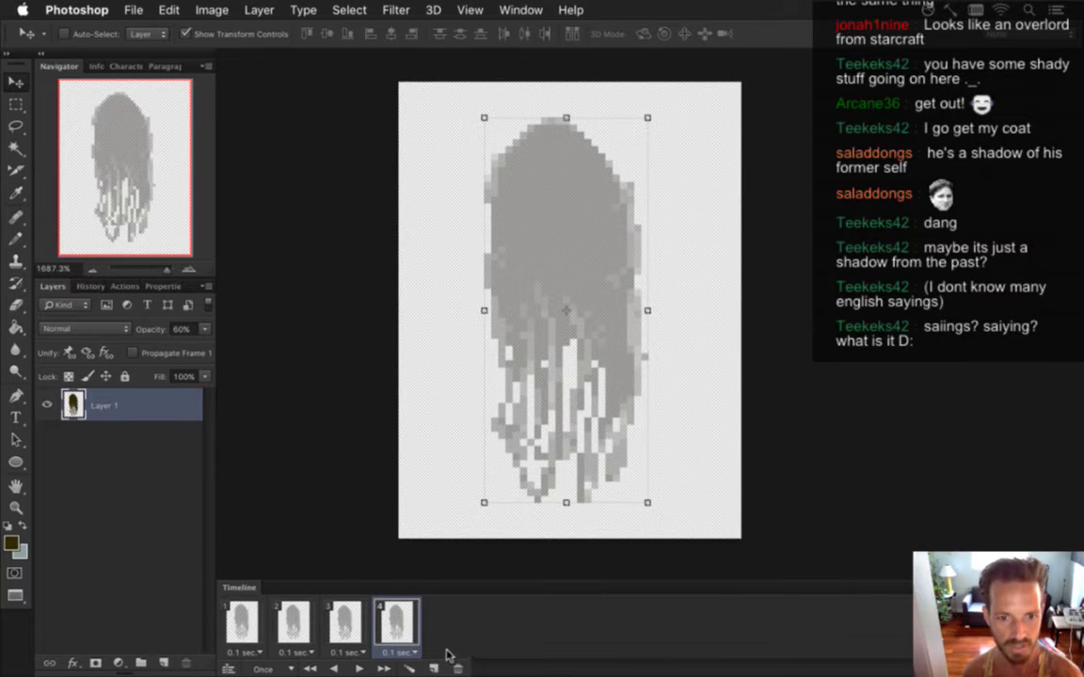
left_click(246, 625)
left_click(359, 668)
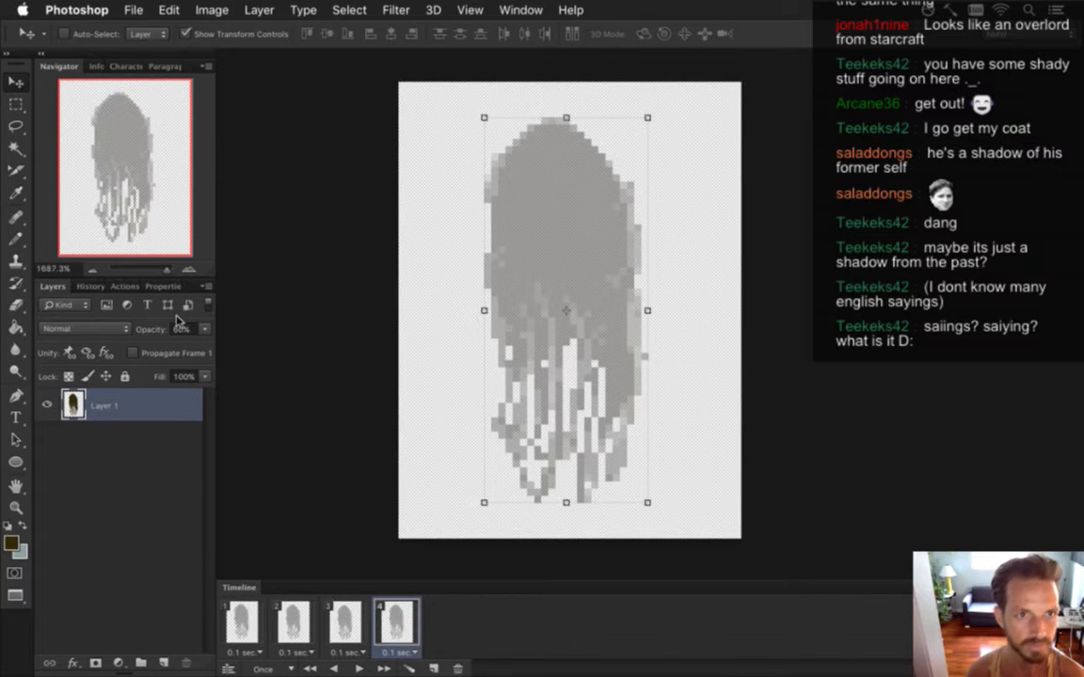
- Render all frames as the PNG image sequence ShadeIdle.png into the sheets/Foes folder, replacing the existing sequence
key("super+shift+r")
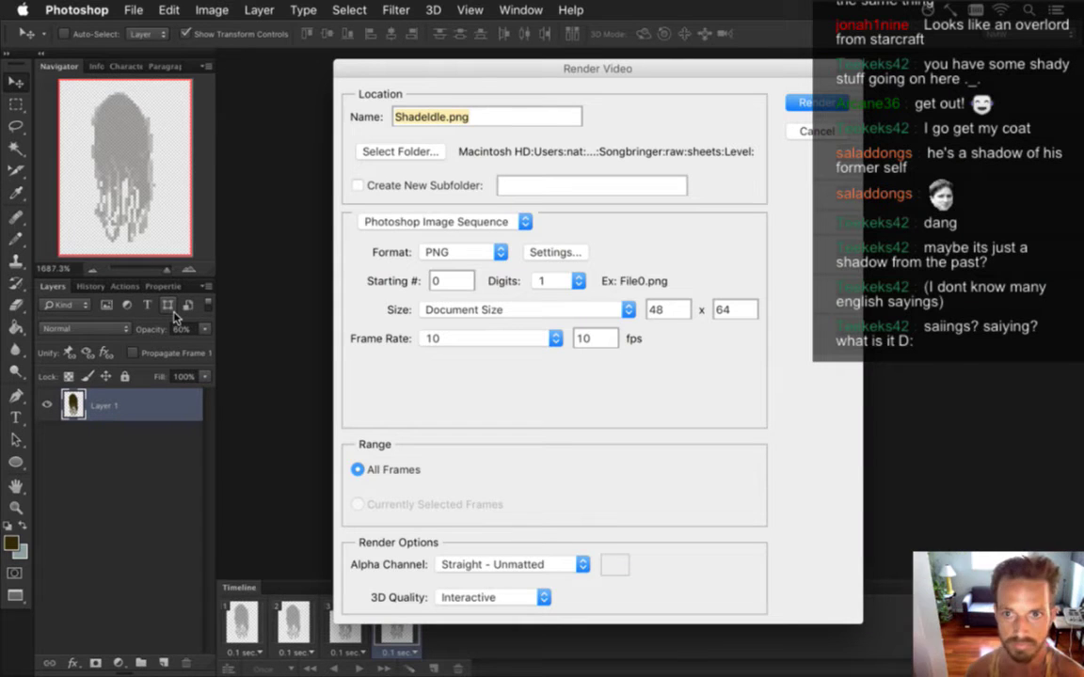
left_click(377, 151)
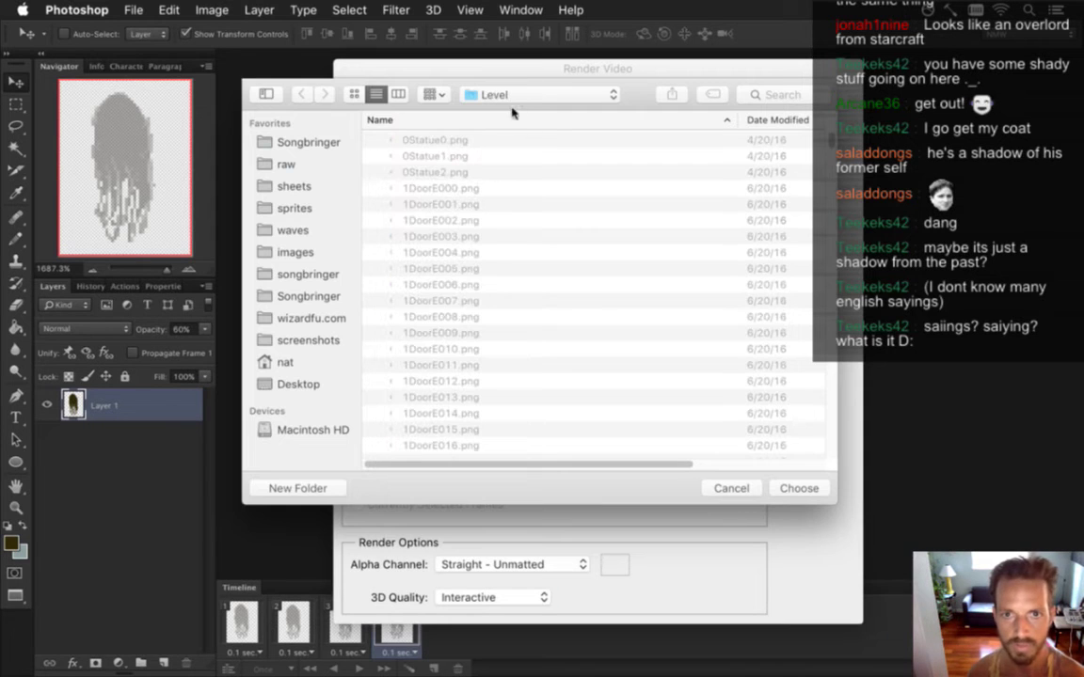
left_click(303, 186)
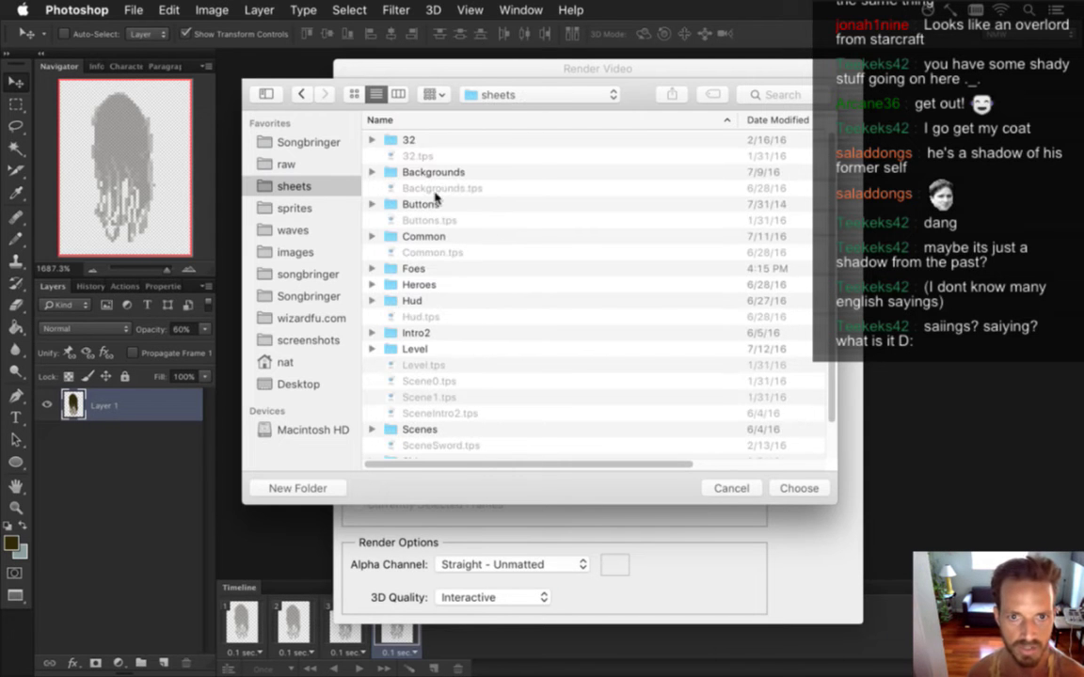
left_click(449, 266)
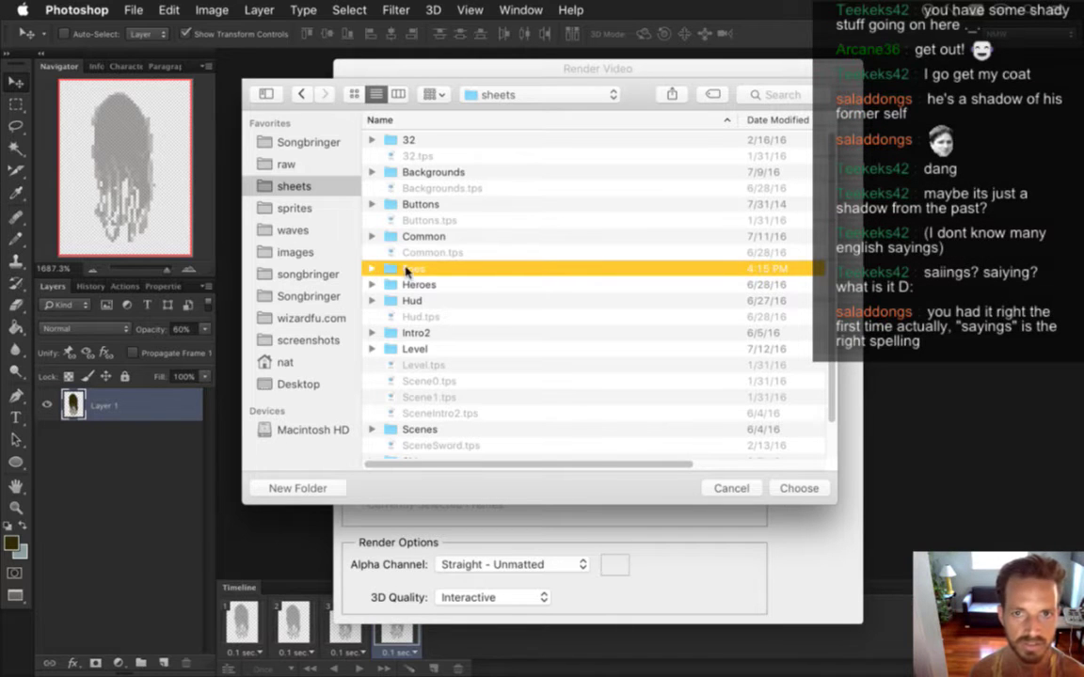
double_click(407, 271)
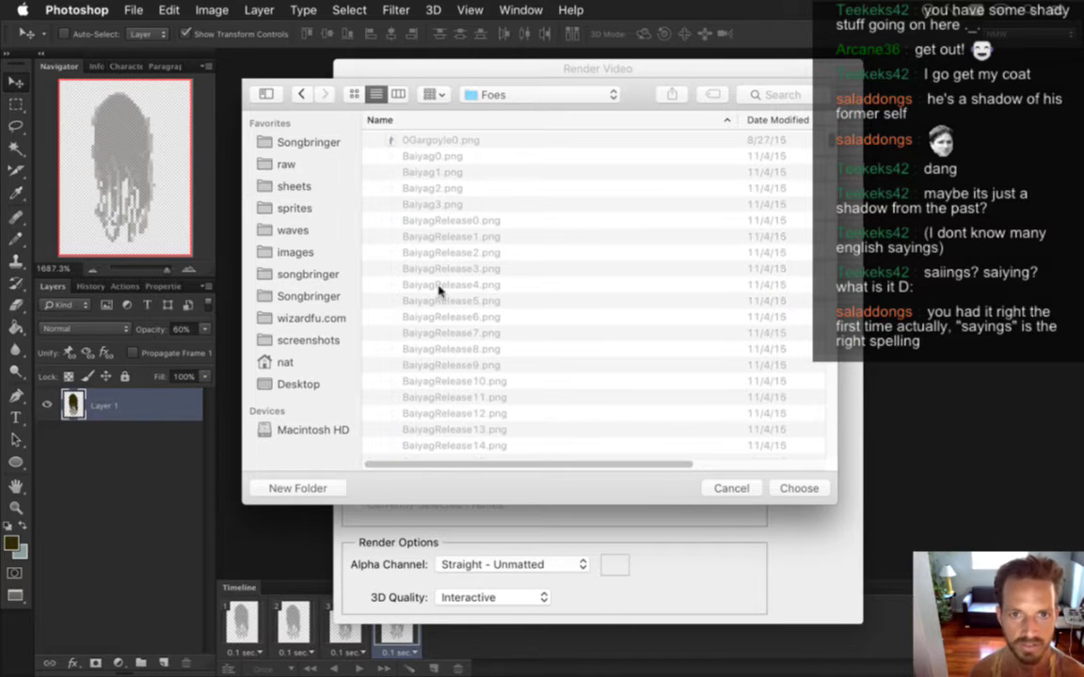
left_click(799, 488)
left_click(808, 103)
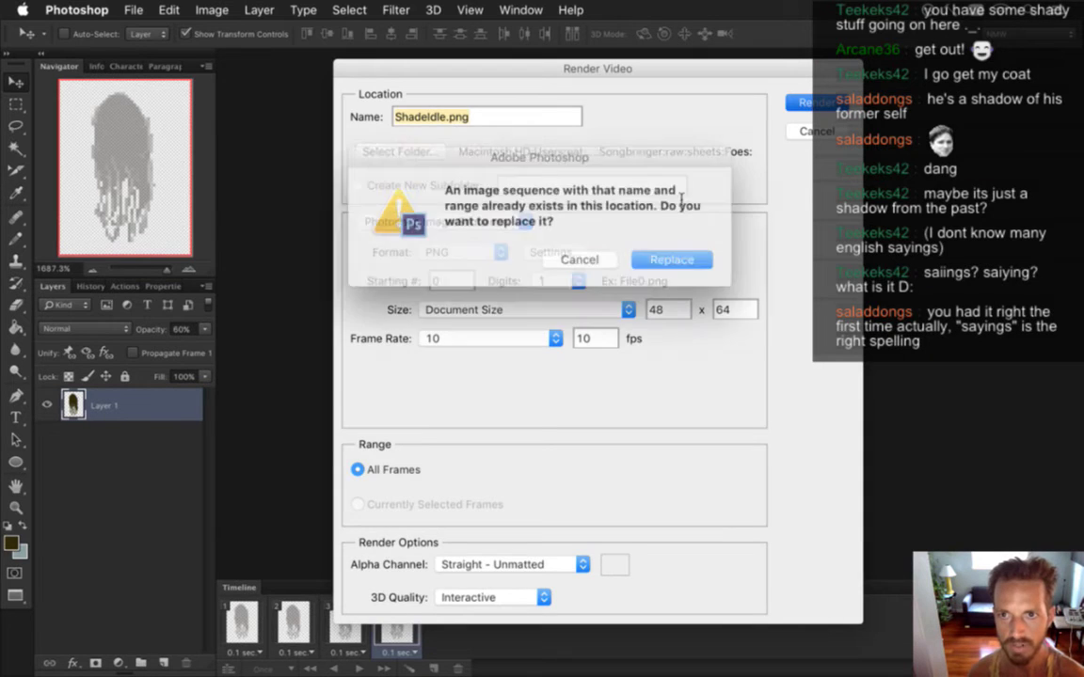
key("Return")
- Switch to Xcode, run Songbringer to check the Shade's new idle animation near the hero, and quit the game
key("super+Tab")
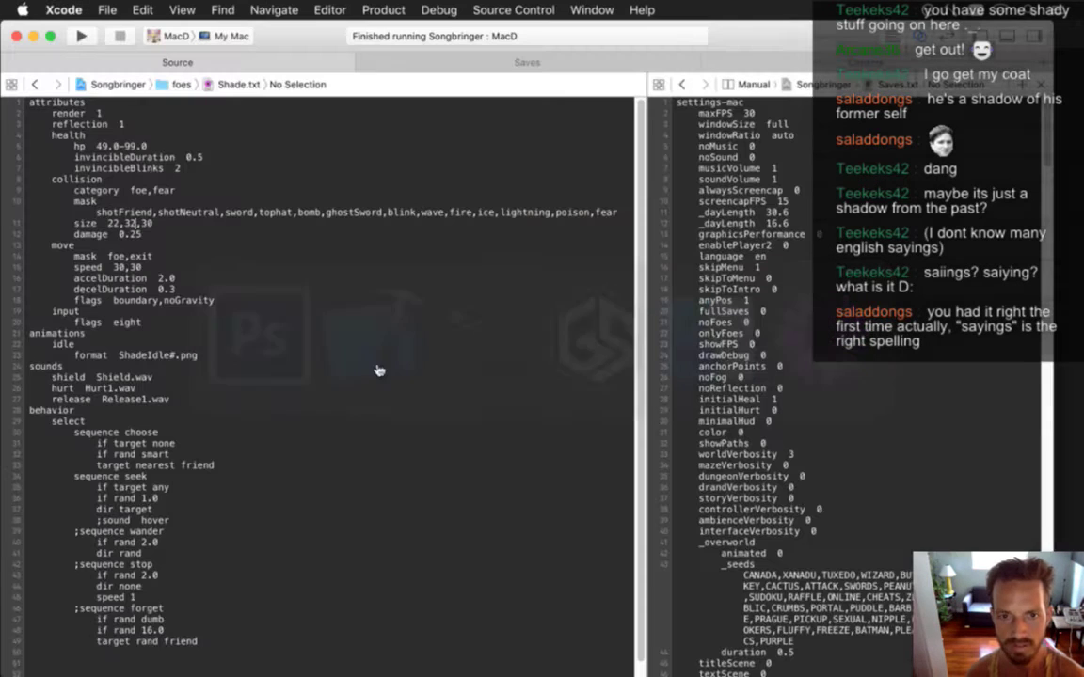
key("super+r")
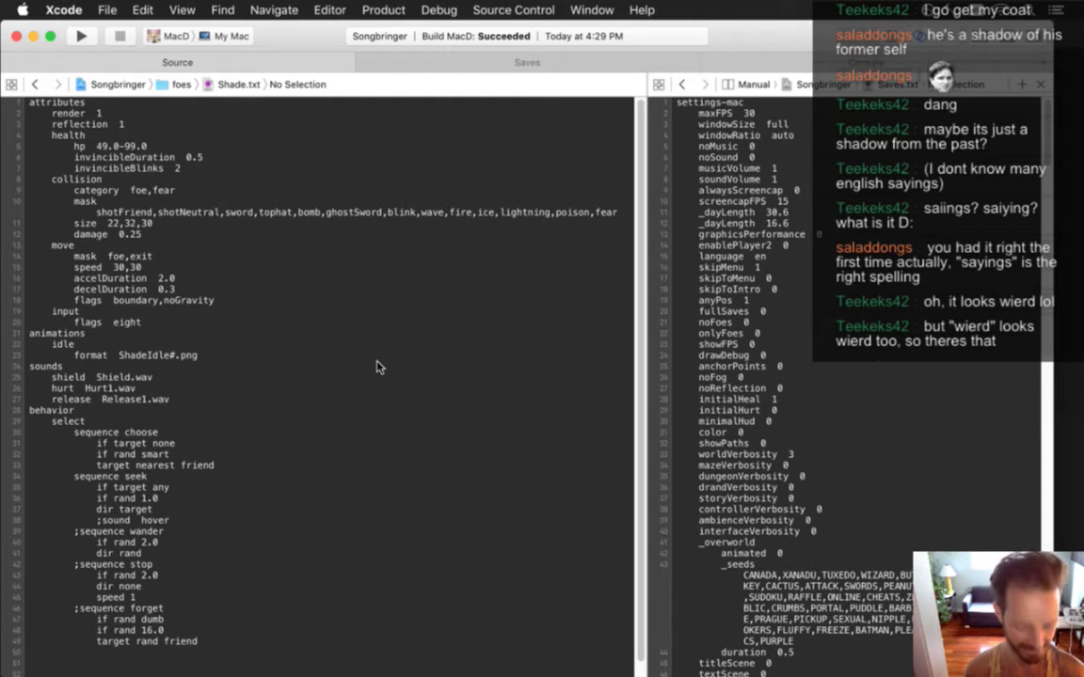
key("super+r")
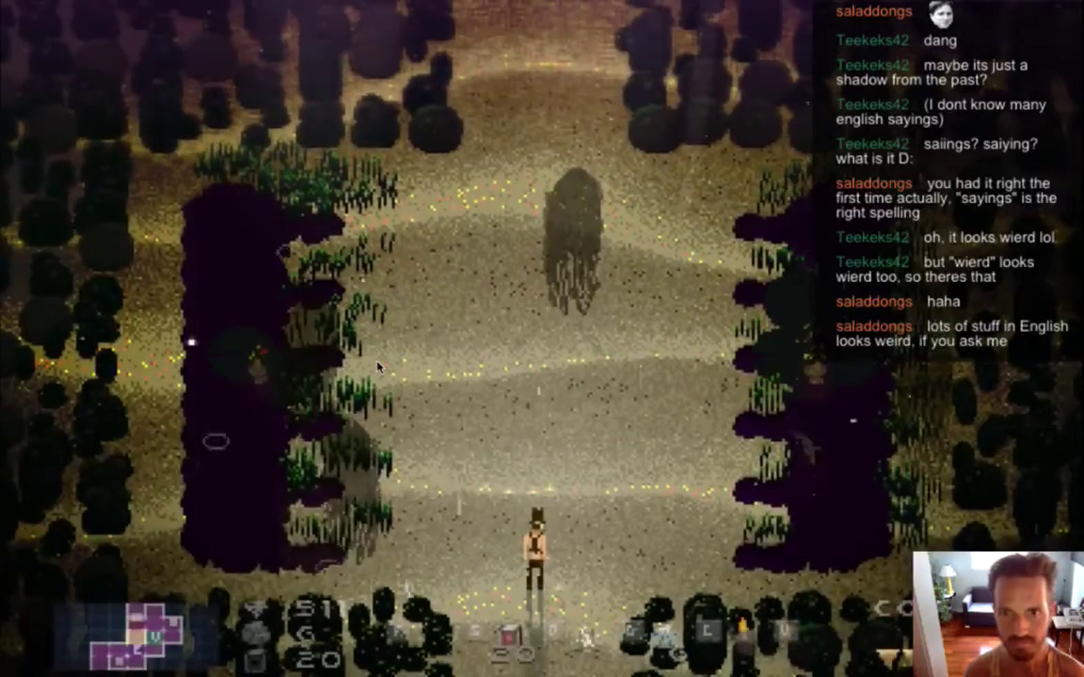
key("Right")
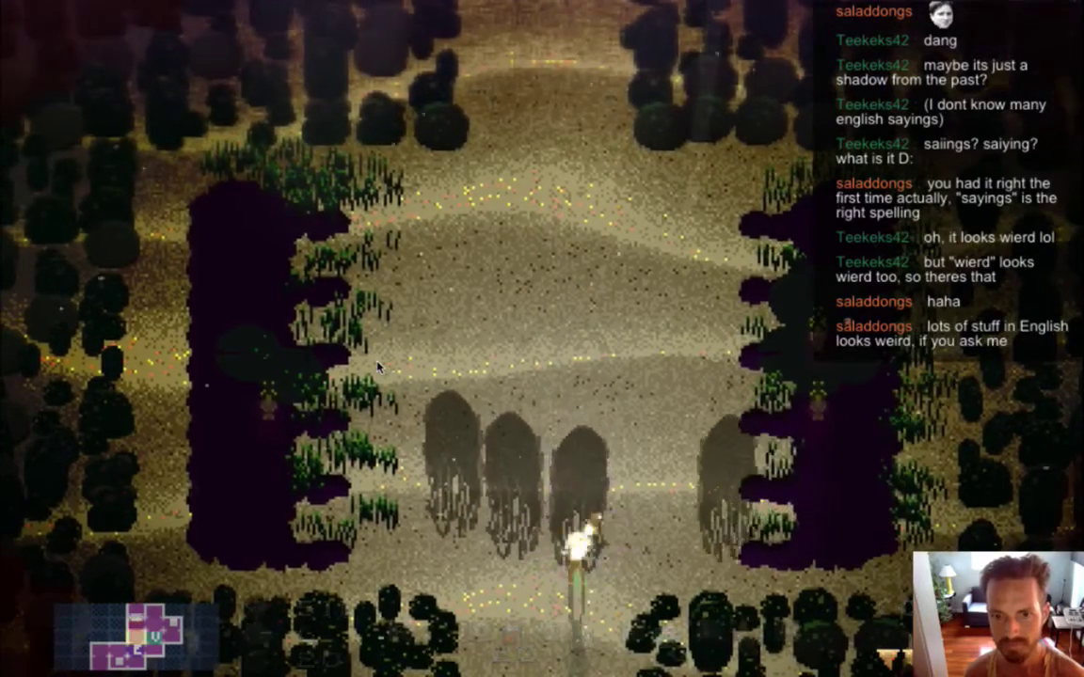
key("Right")
key("Down")
key("super+q")
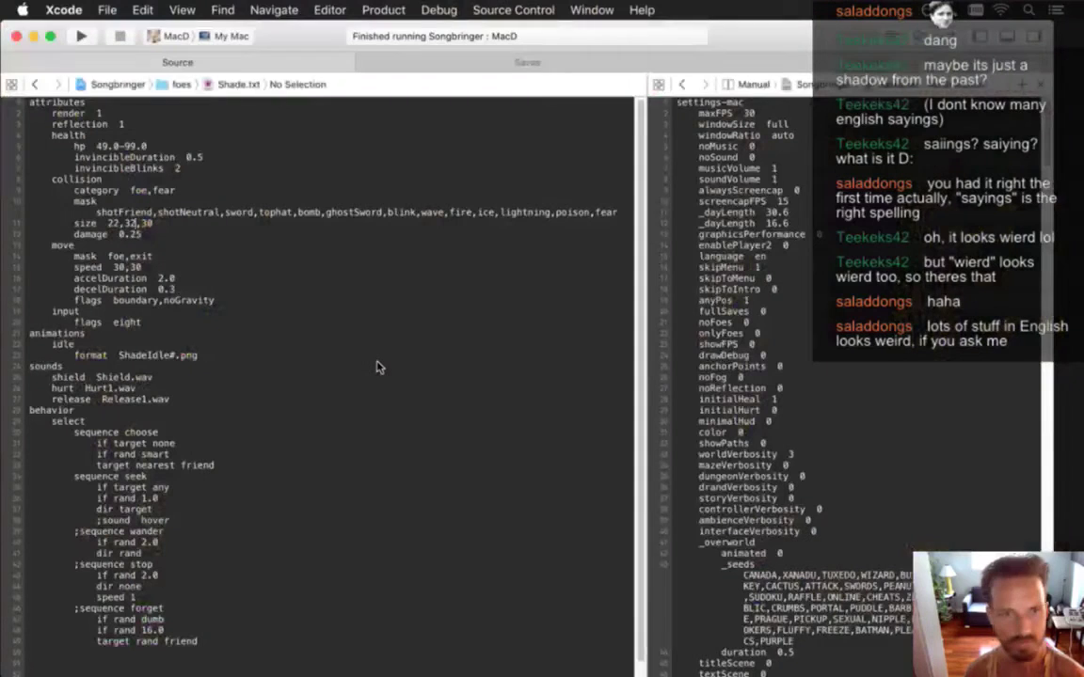
- Add a delay of 0.3 under the ShadeIdle#.png format line of the idle animation in Shade.txt
key("Down")
key("Down")
key("Down")
key("Down")
key("Down")
key("Down")
key("Down")
key("Down")
key("Down")
key("Down")
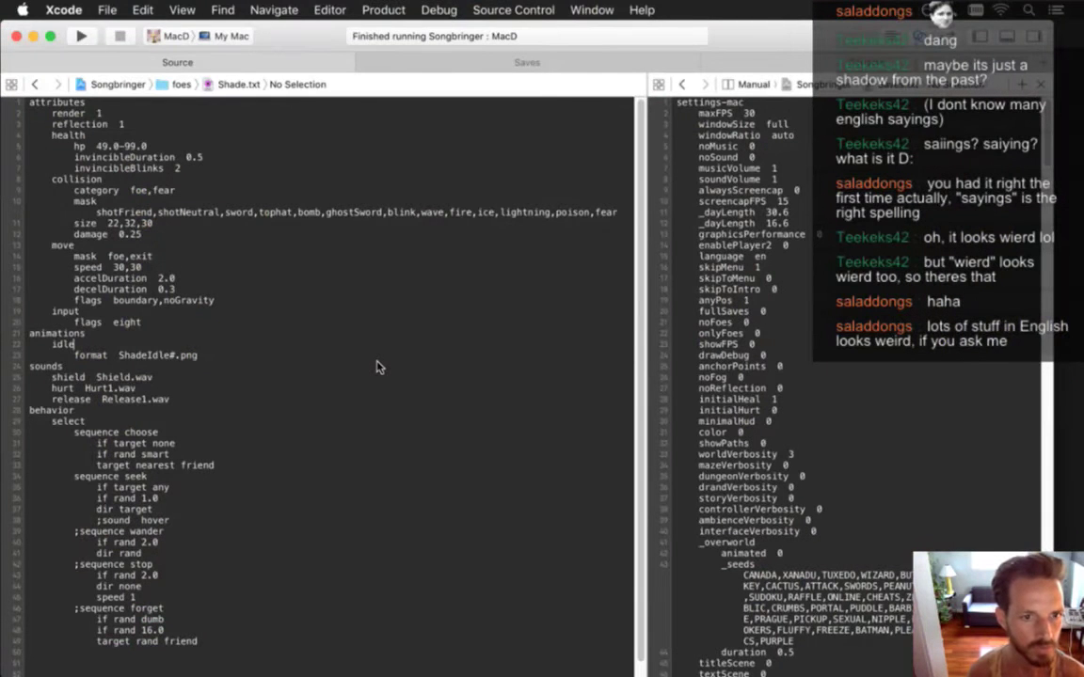
key("Return")
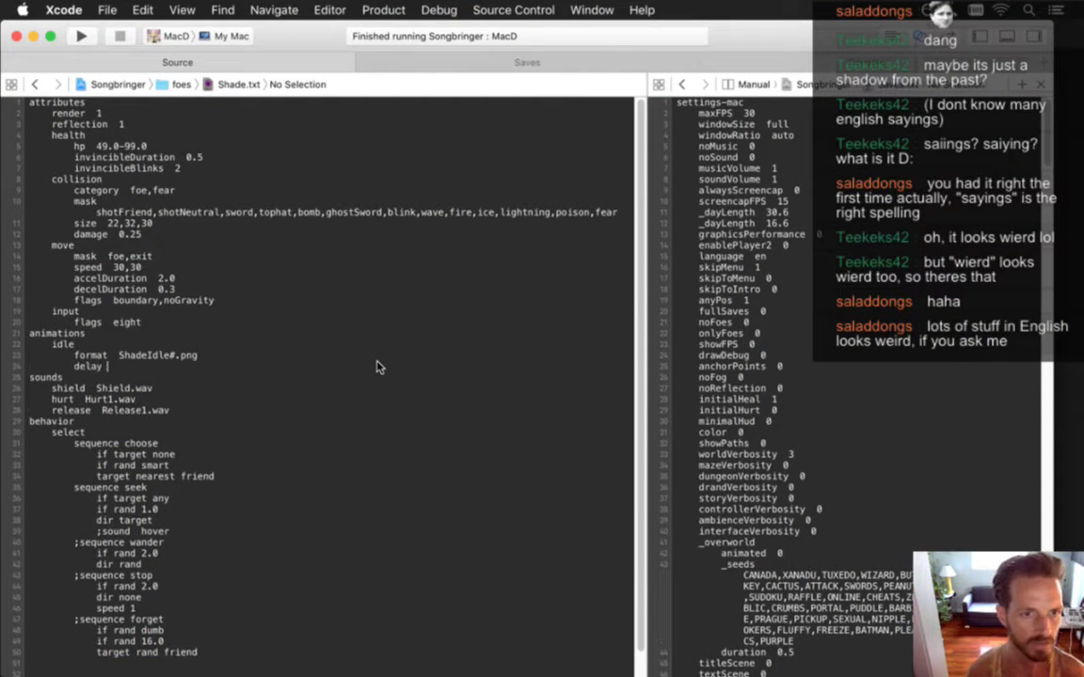
type("delay  0.3")
- Run the game again and move the hero around the Shades to examine their idle animation with the new delay
key("super+r")
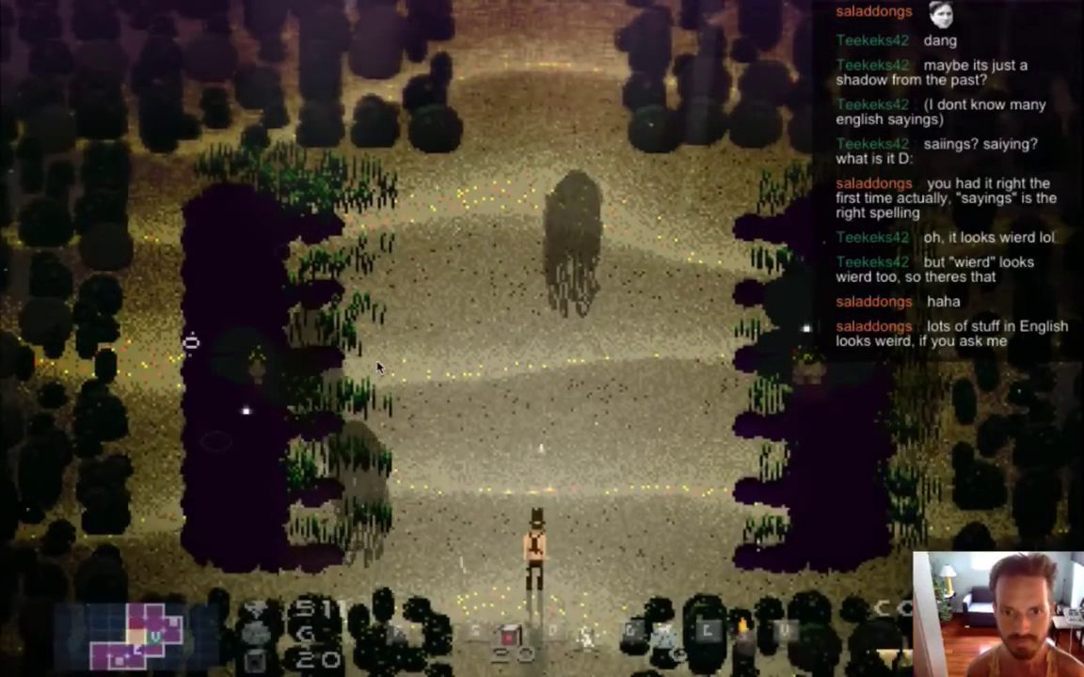
key("Right")
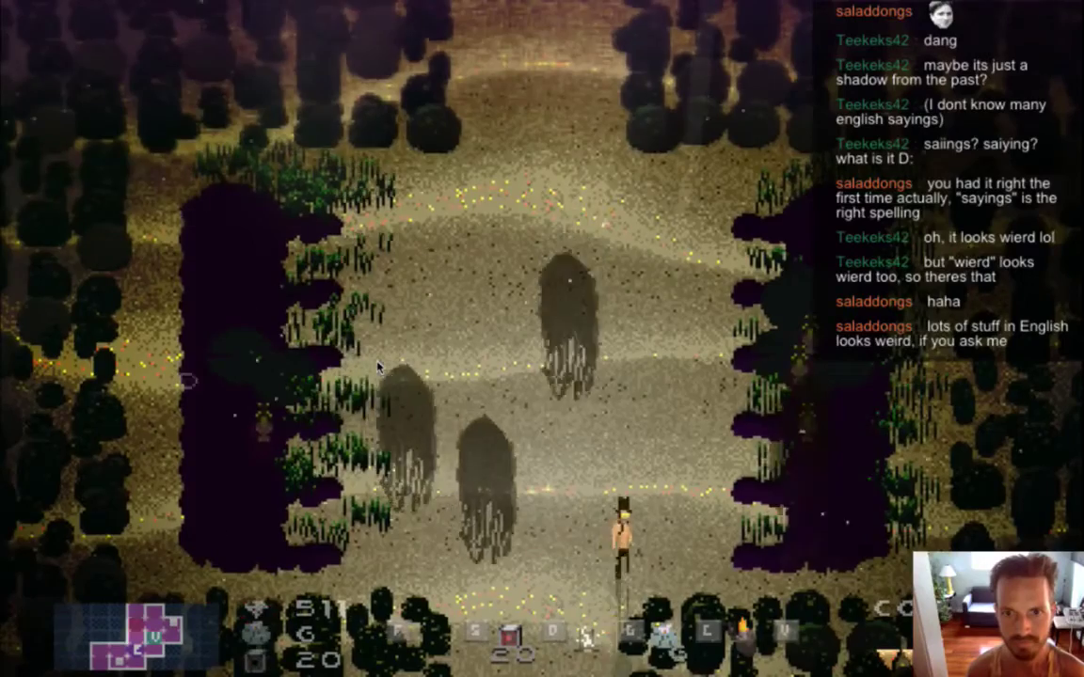
key("Left")
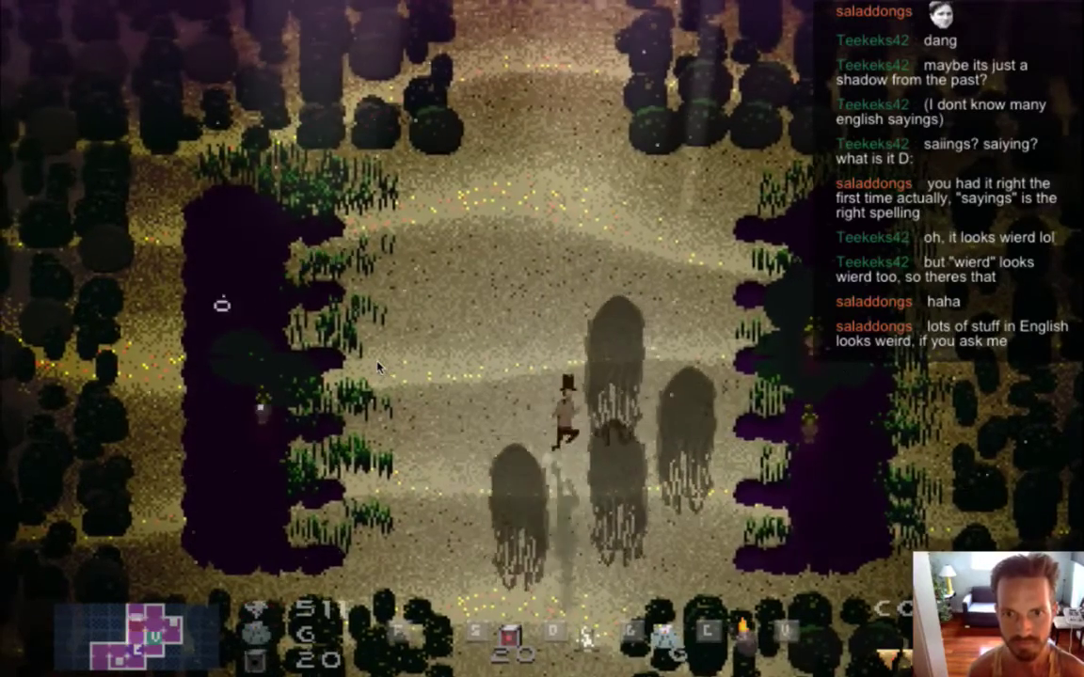
key("Left")
key("Down")
key("Right")
key("a")
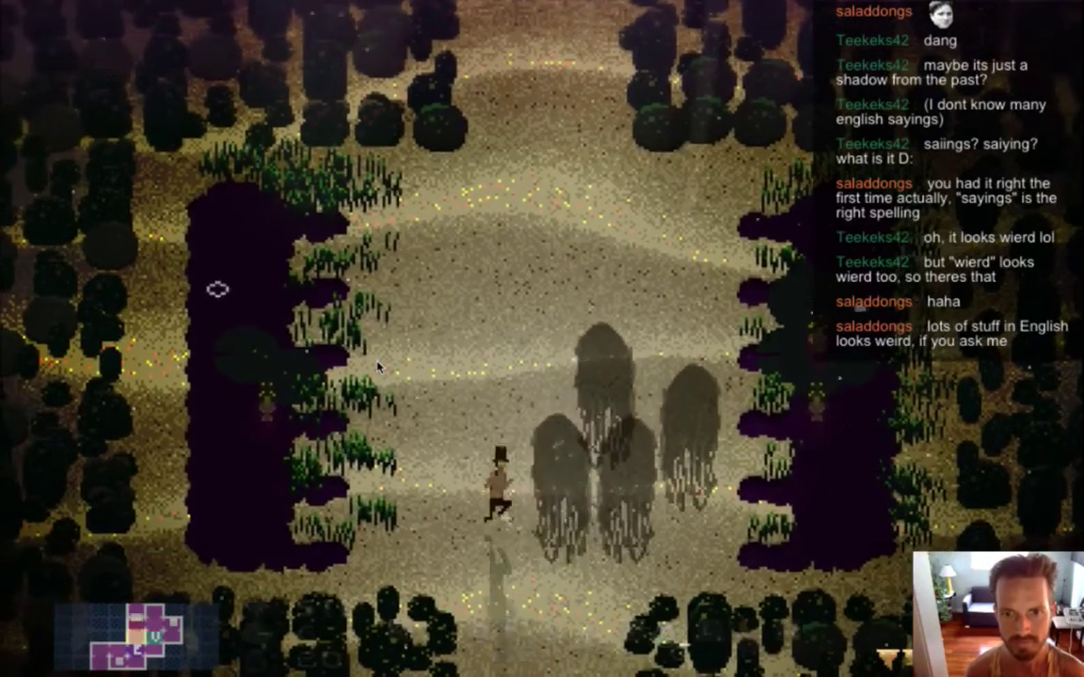
- Circle the hero around the clearing and attack the pursuing Shades with the thrown top hat to test their reactions
key("w")
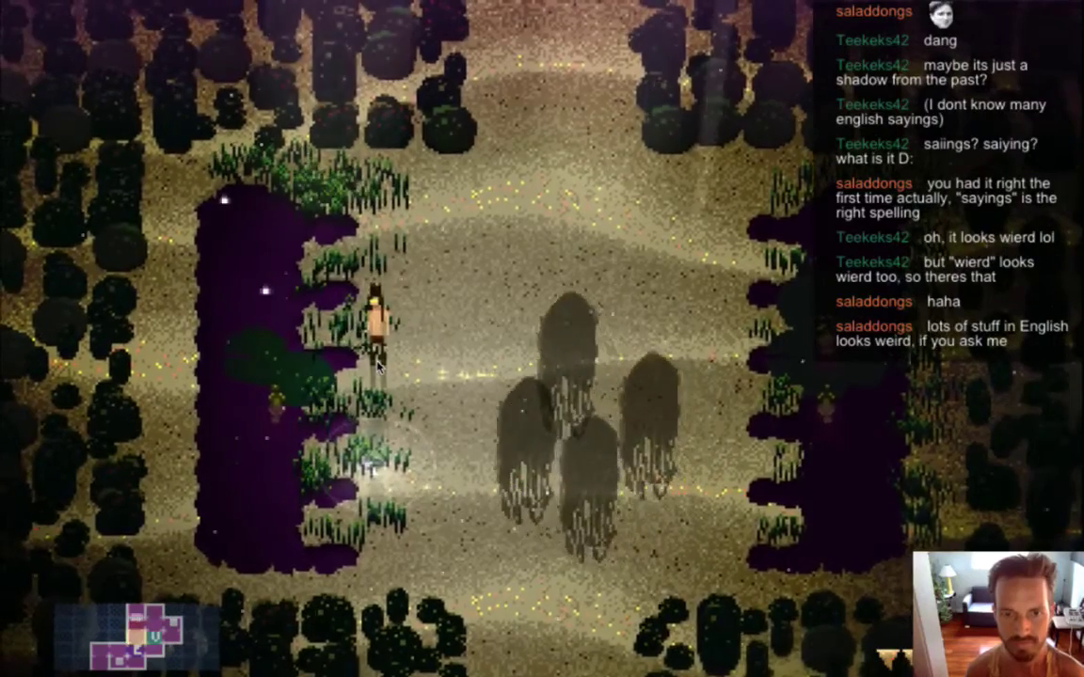
key("d")
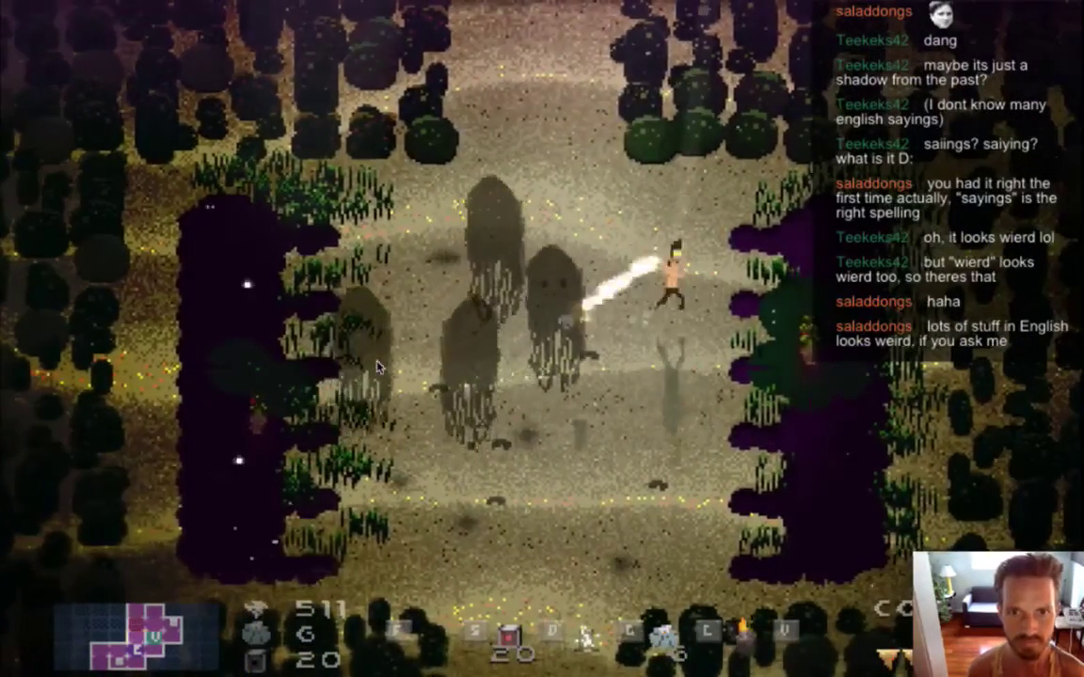
key("s")
key("a")
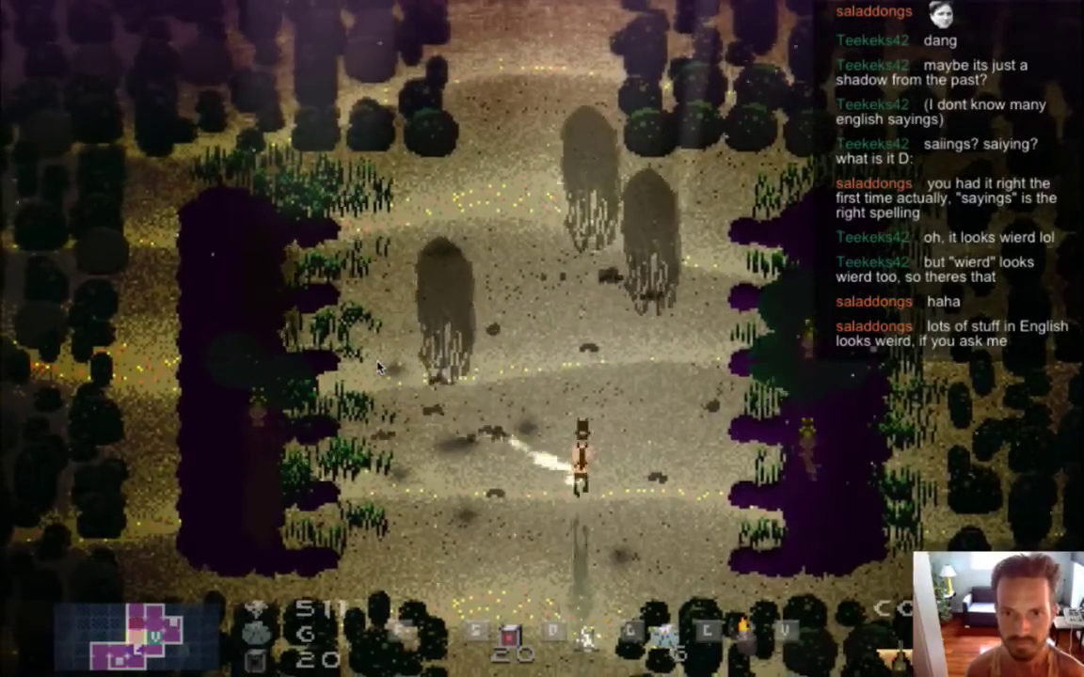
key("d")
key("Right")
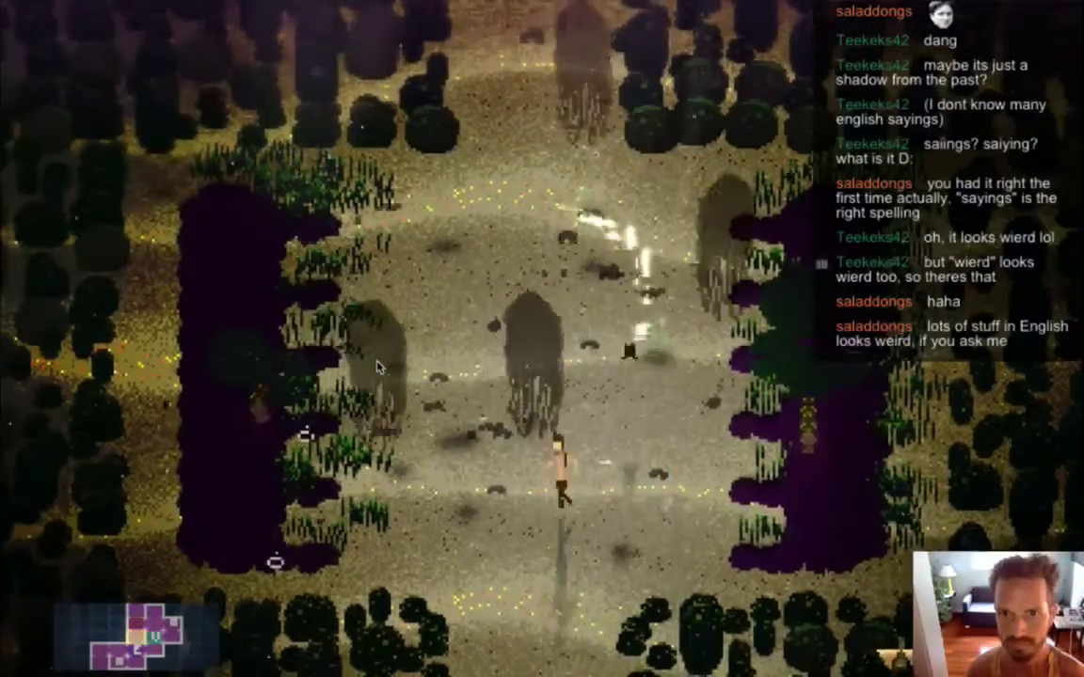
key("a")
key("s")
key("Up")
key("d")
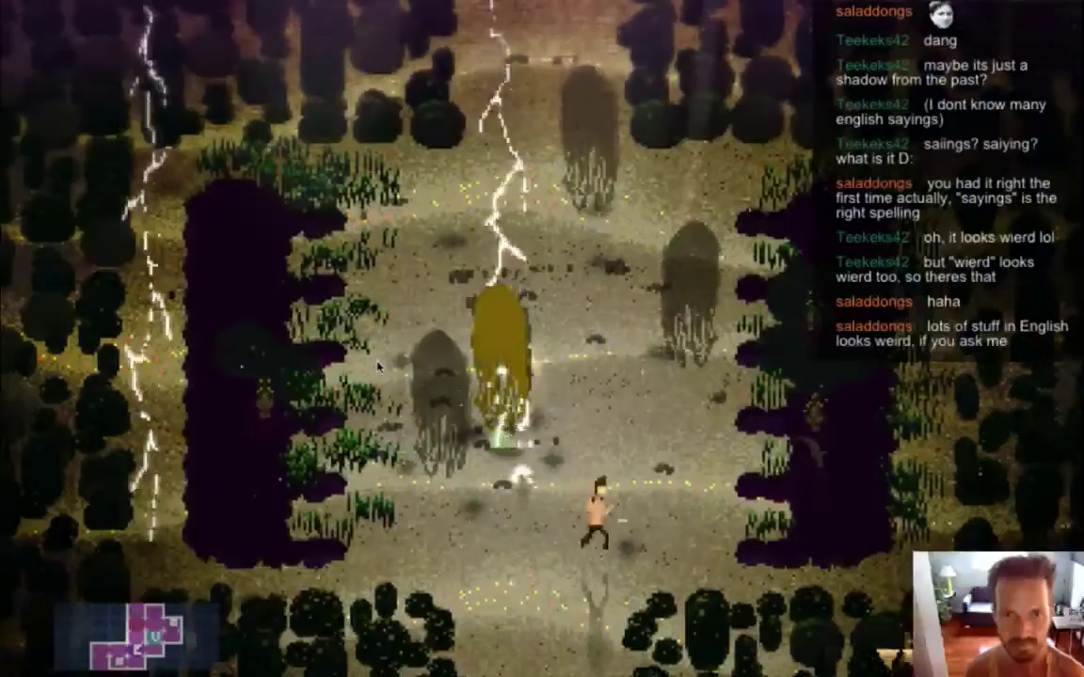
- Keep fighting the Shades and drop bombs among them to test how they take hits and chase the hero
key("a")
key("Up")
key("d")
key("Up")
key("a")
key("w")
key("d")
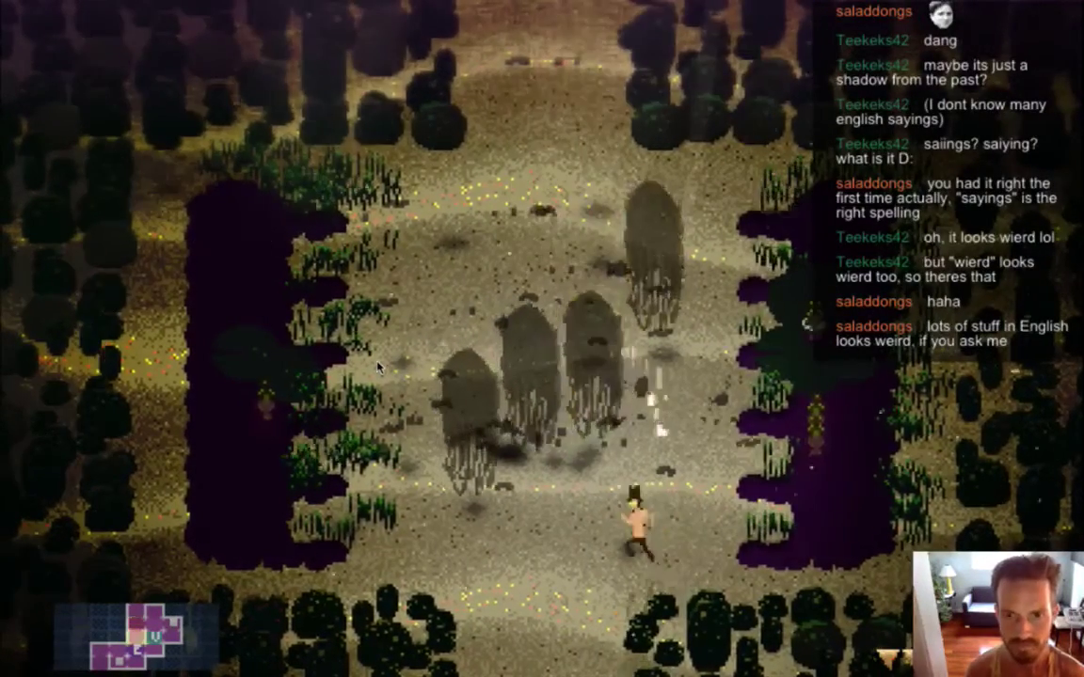
key("w")
key("a")
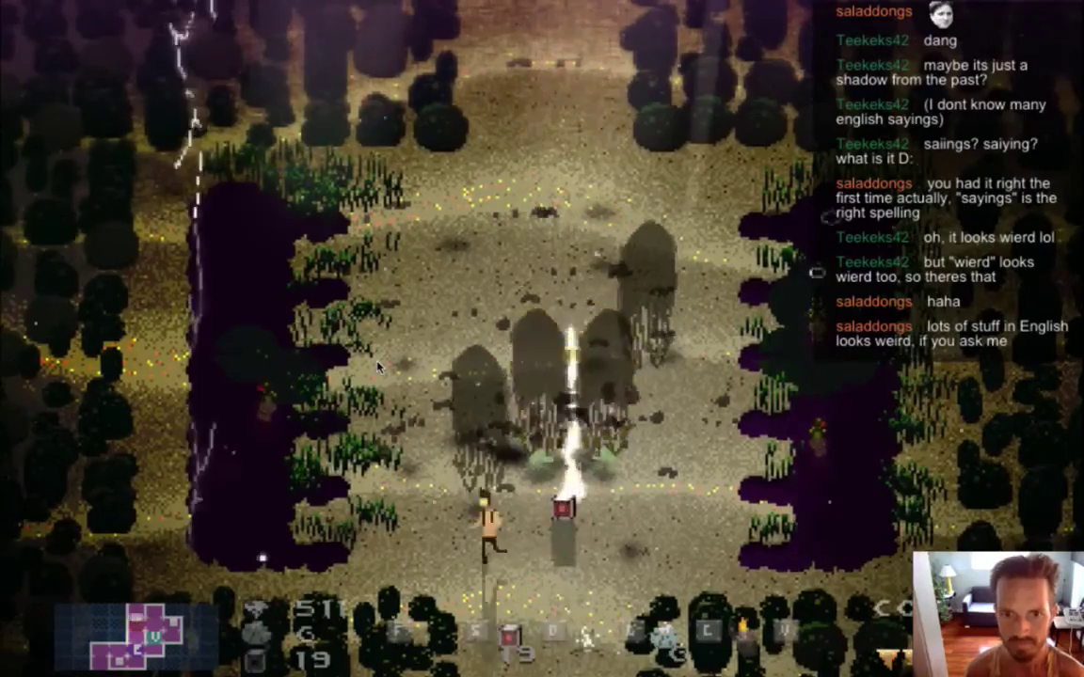
key("Left")
key("s")
key("w")
key("d")
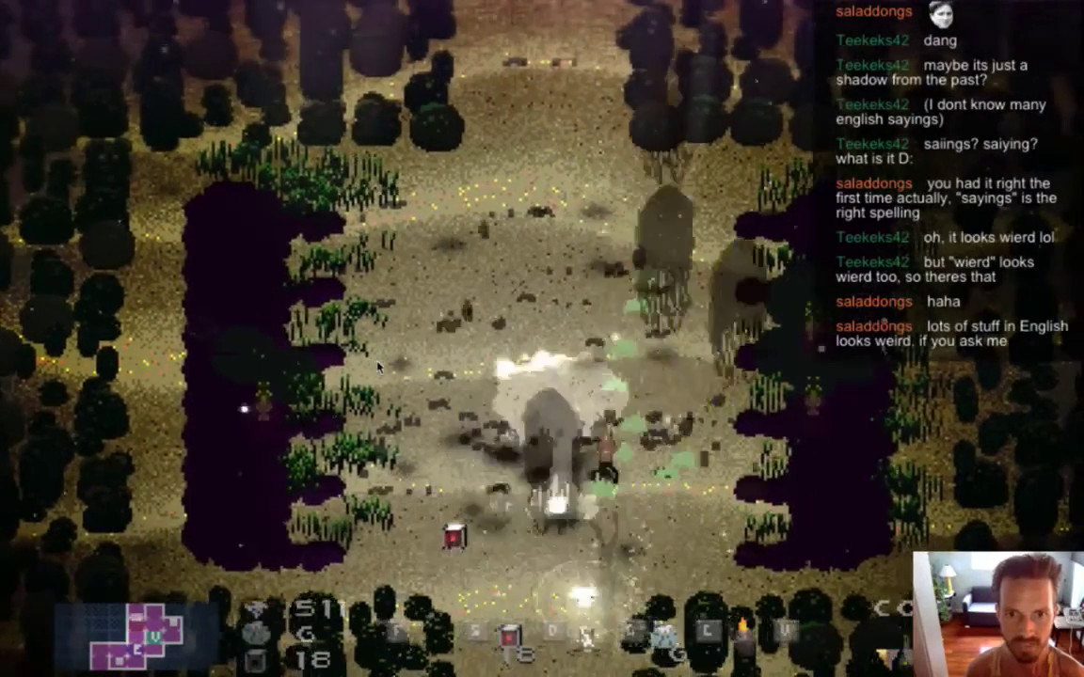
key("Left")
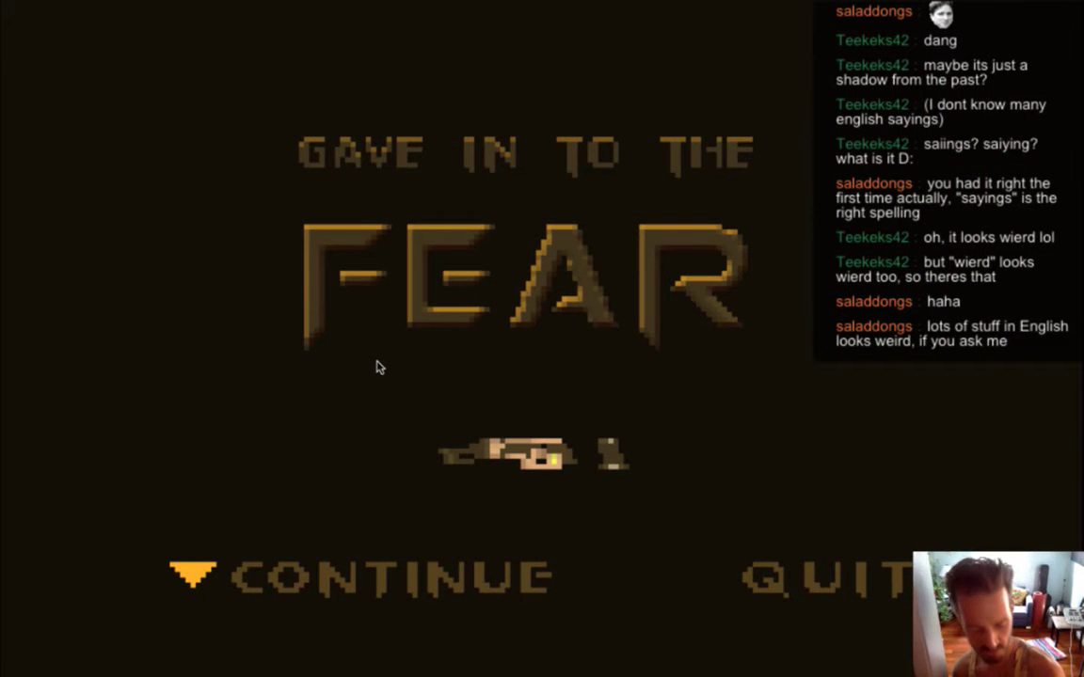
- Continue after the hero's death, throw the top hat at the Shades and drop a bomb in the lower clearing
key("Return")
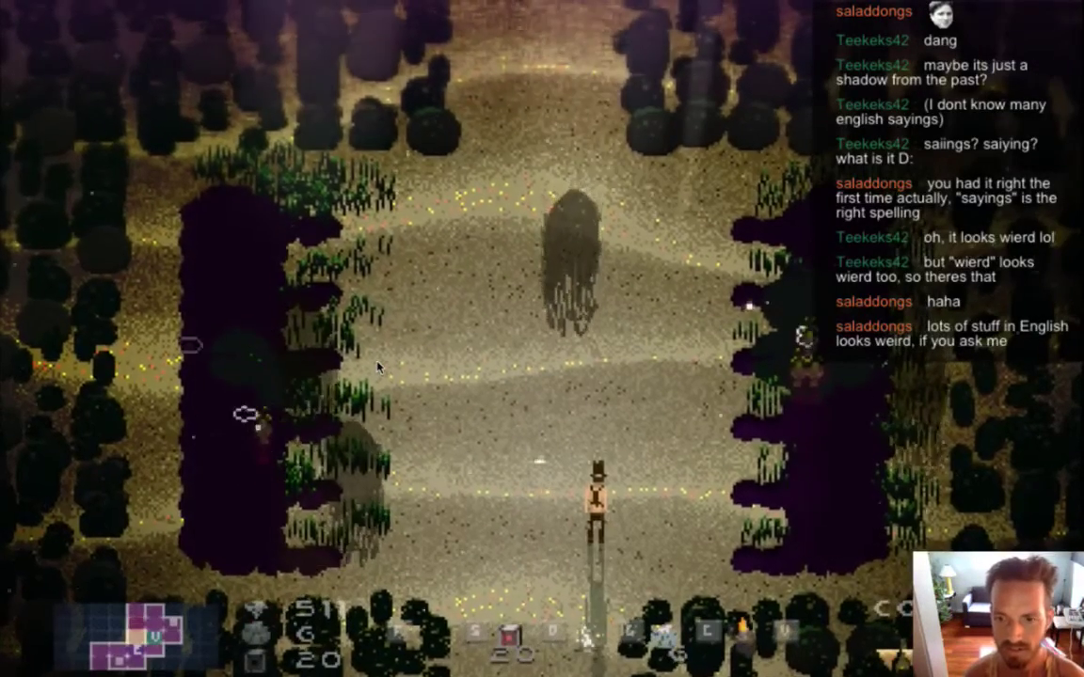
key("Right")
key("Up")
key("Left")
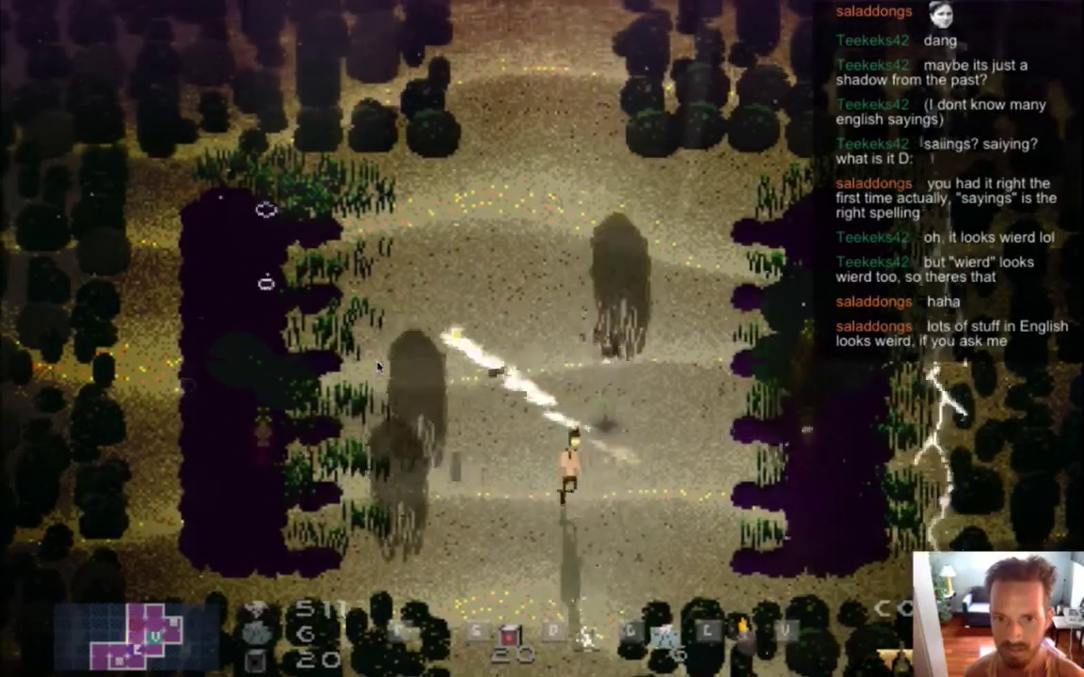
key("s")
key("Right")
key("Left")
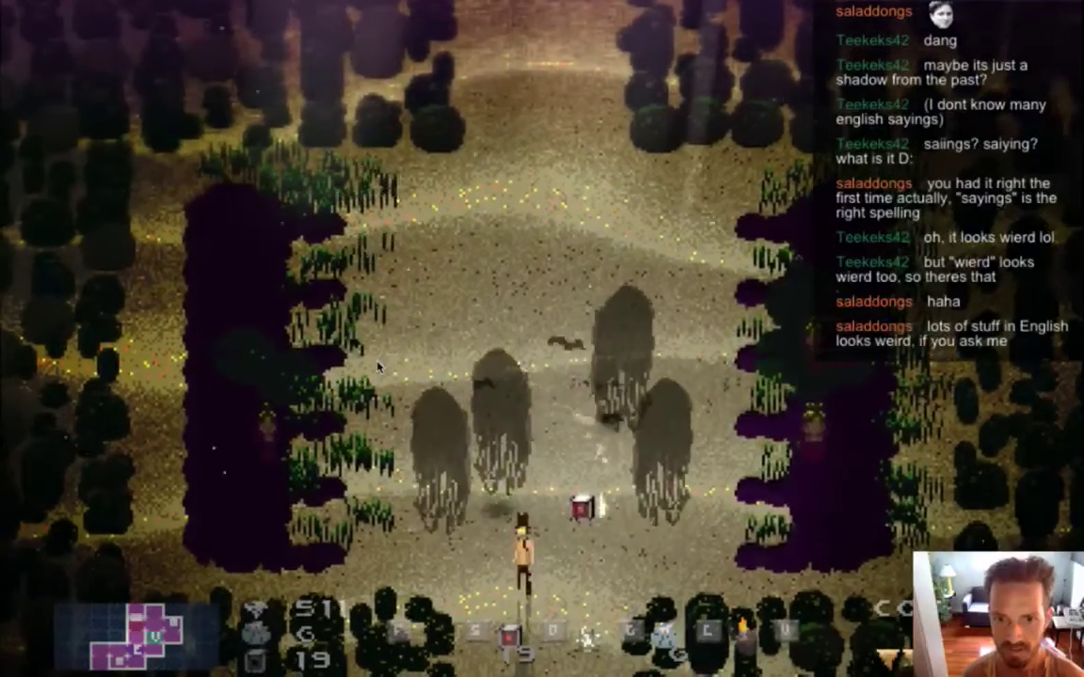
- Drop more bombs while leading the Shades to the pool on the west side and back to the clearing's centre
key("s")
key("Right")
key("Left")
key("Up")
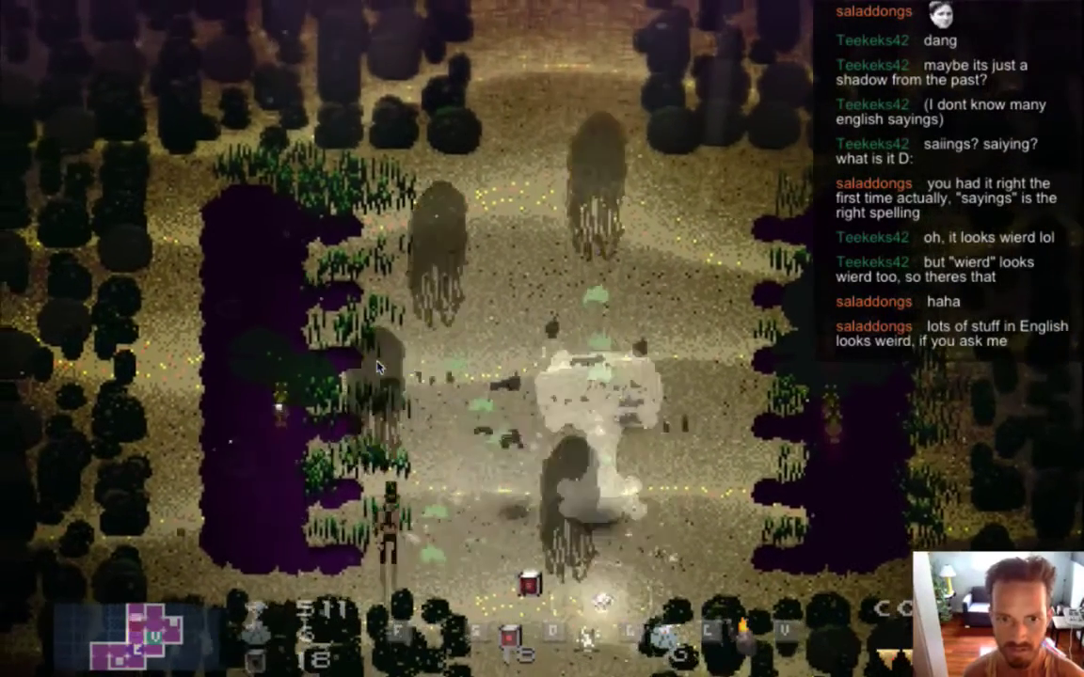
key("Left")
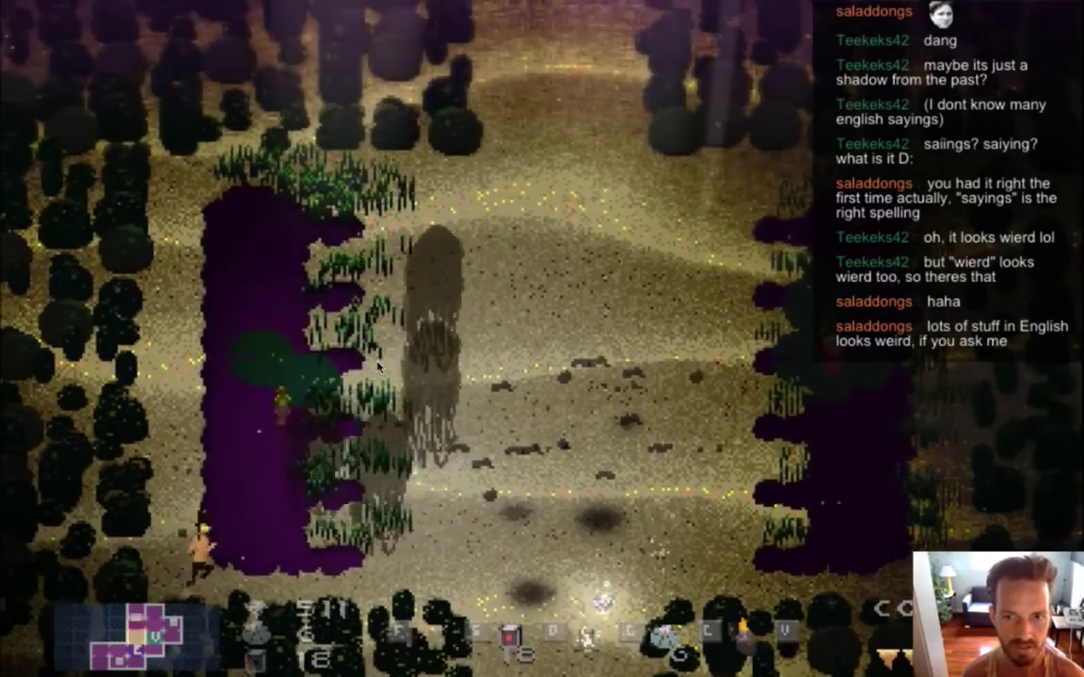
key("d")
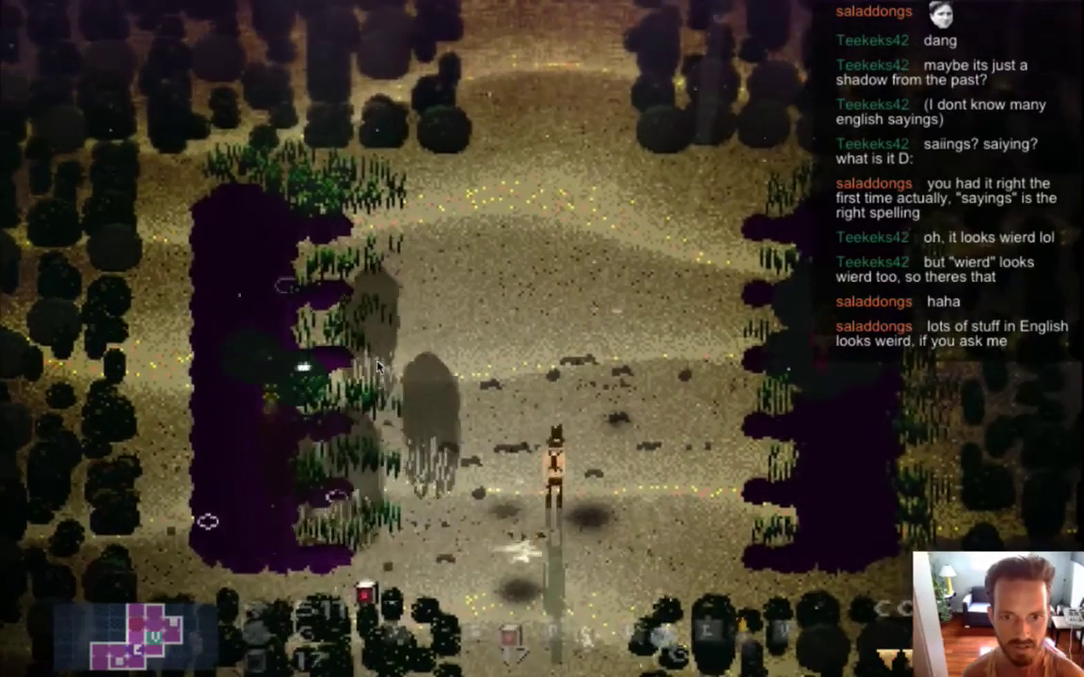
key("w")
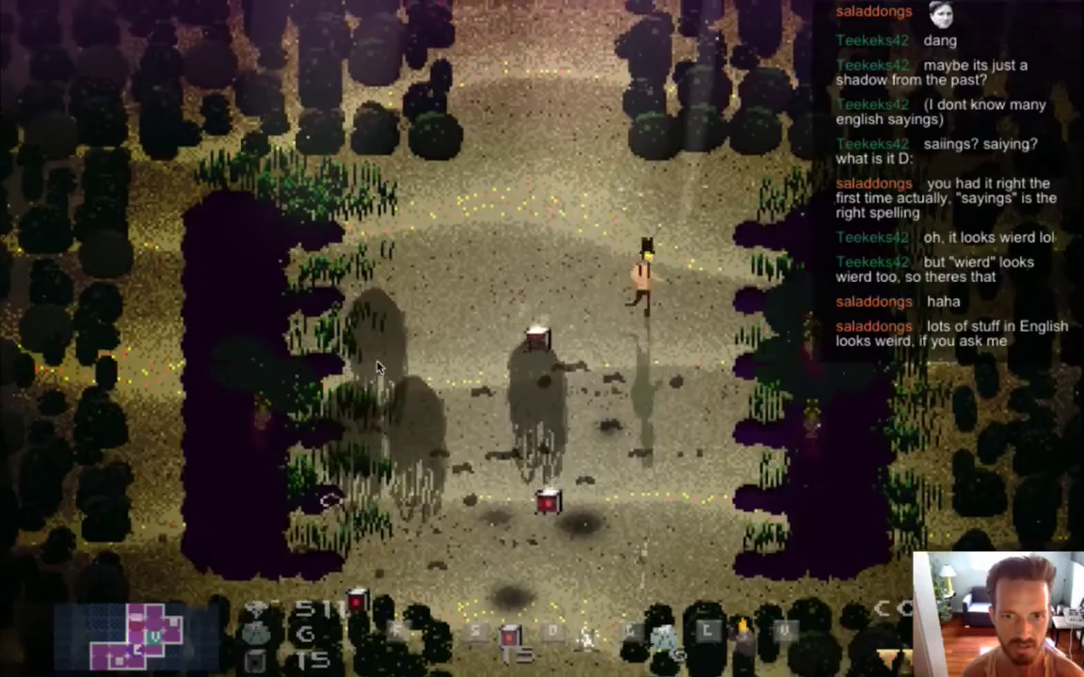
- Run the hero to the clearing's north-east edge, attack the Shades there and leave a bomb while retreating south
key("Up")
key("Right")
key("Left")
key("Right")
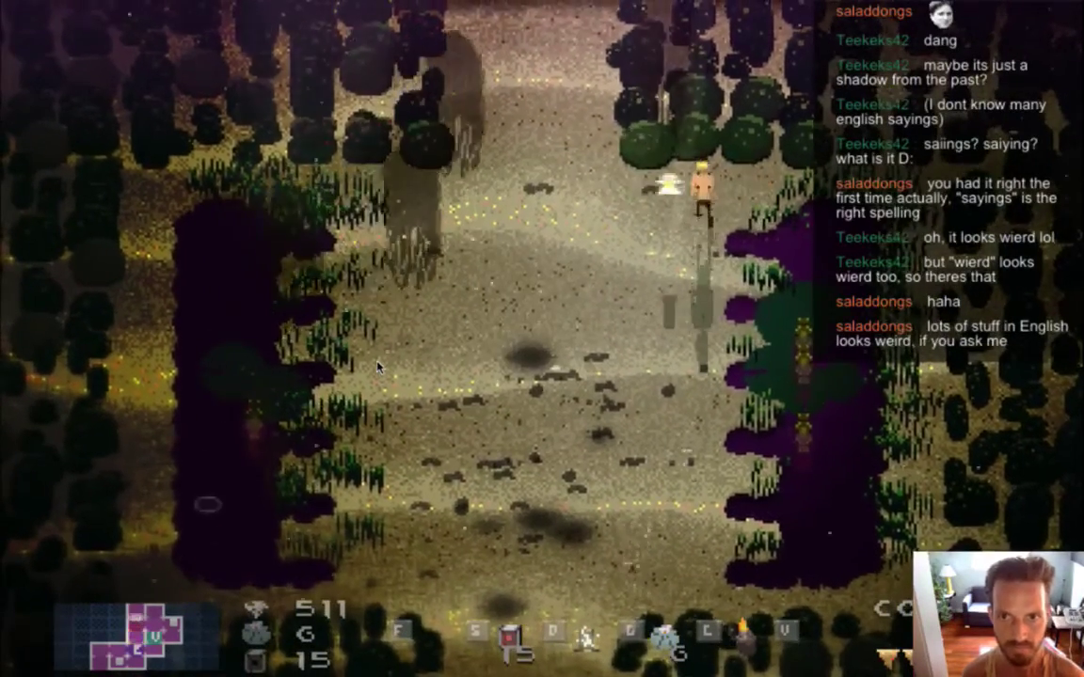
key("s")
key("s")
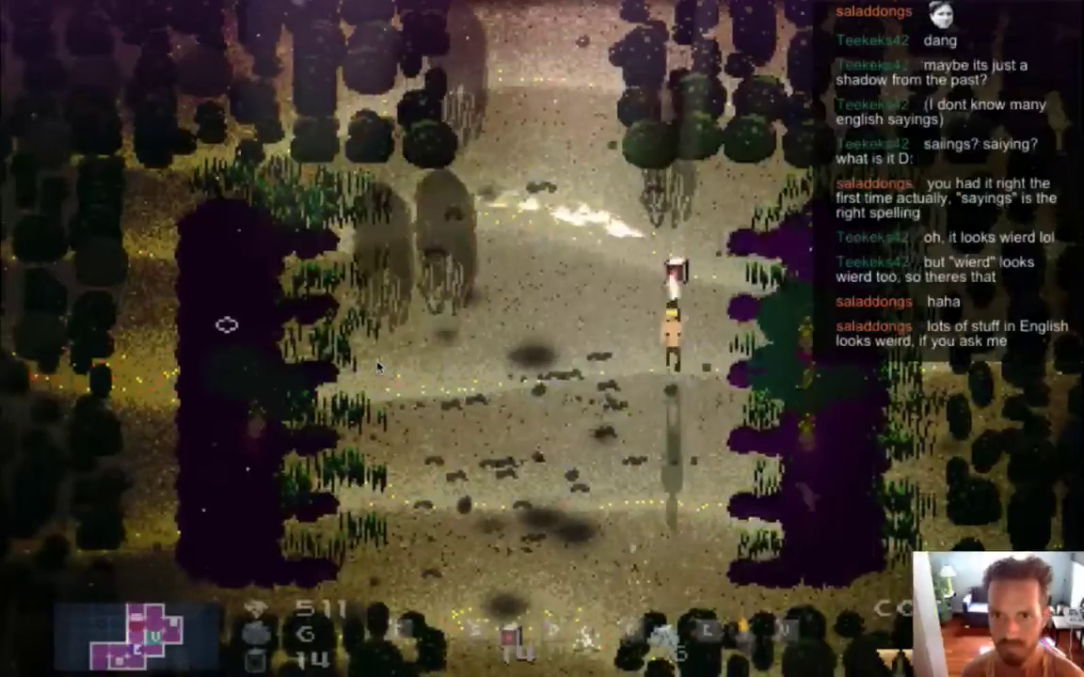
key("s")
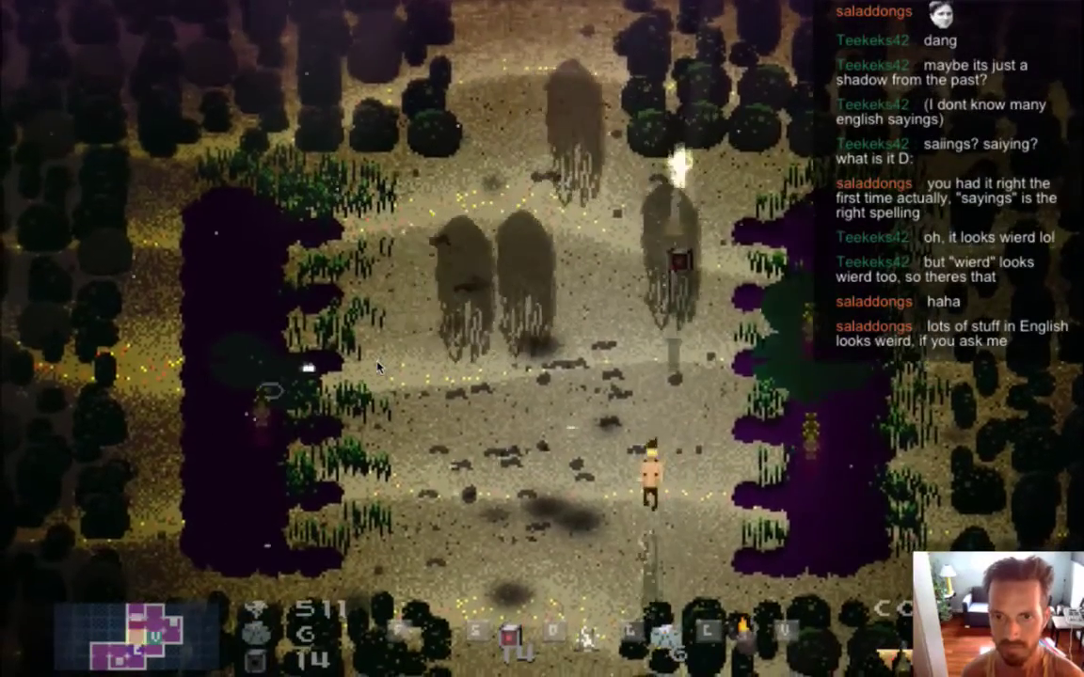
- Bomb the cluster of Shades in mid-clearing and throw the top hat through them to test their hit reaction
key("w")
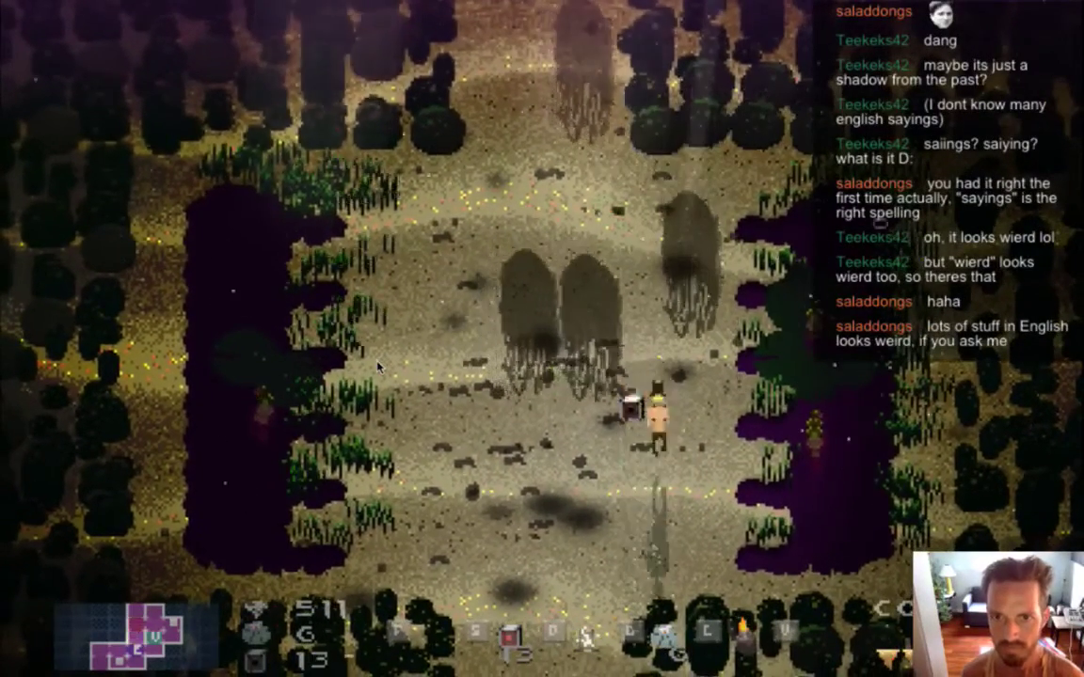
key("a")
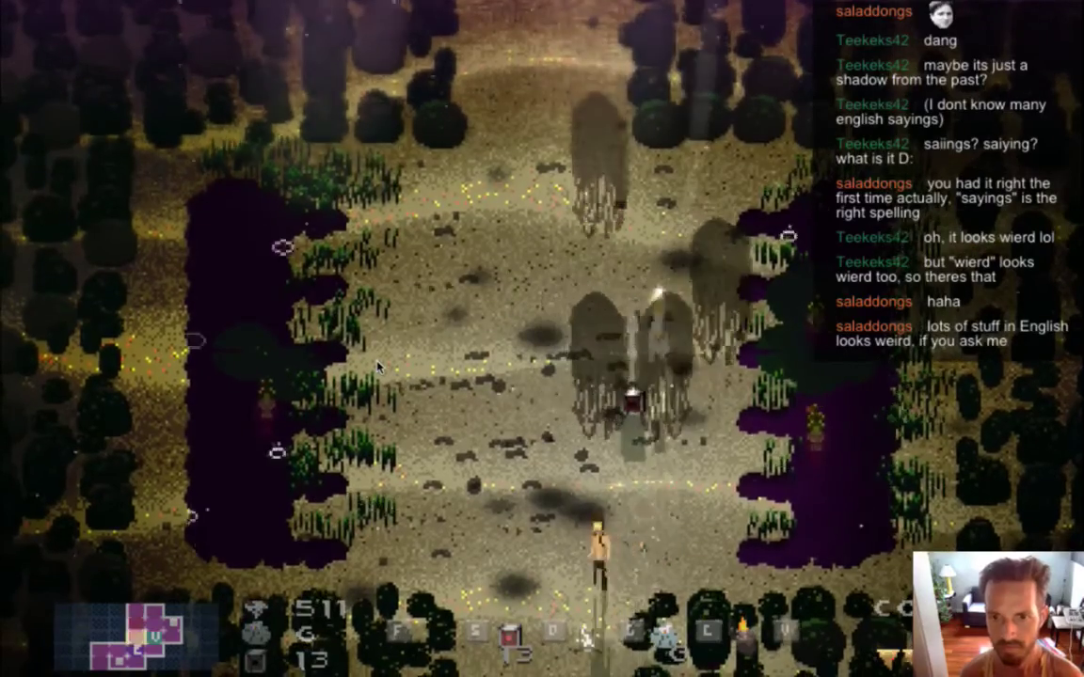
key("d")
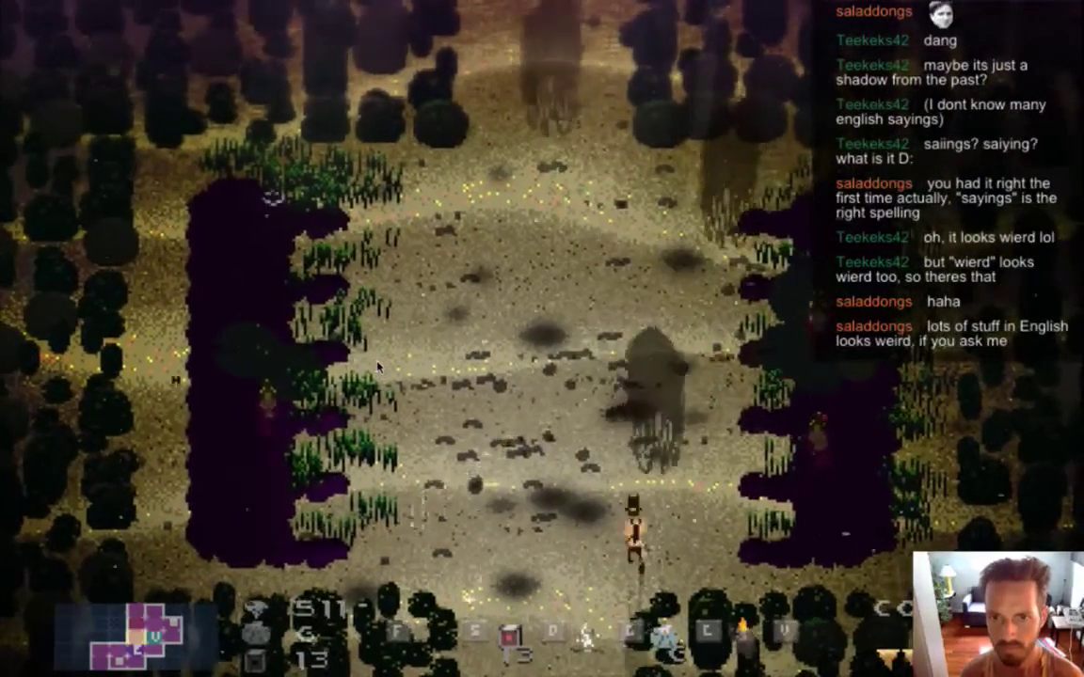
key("Left")
key("w")
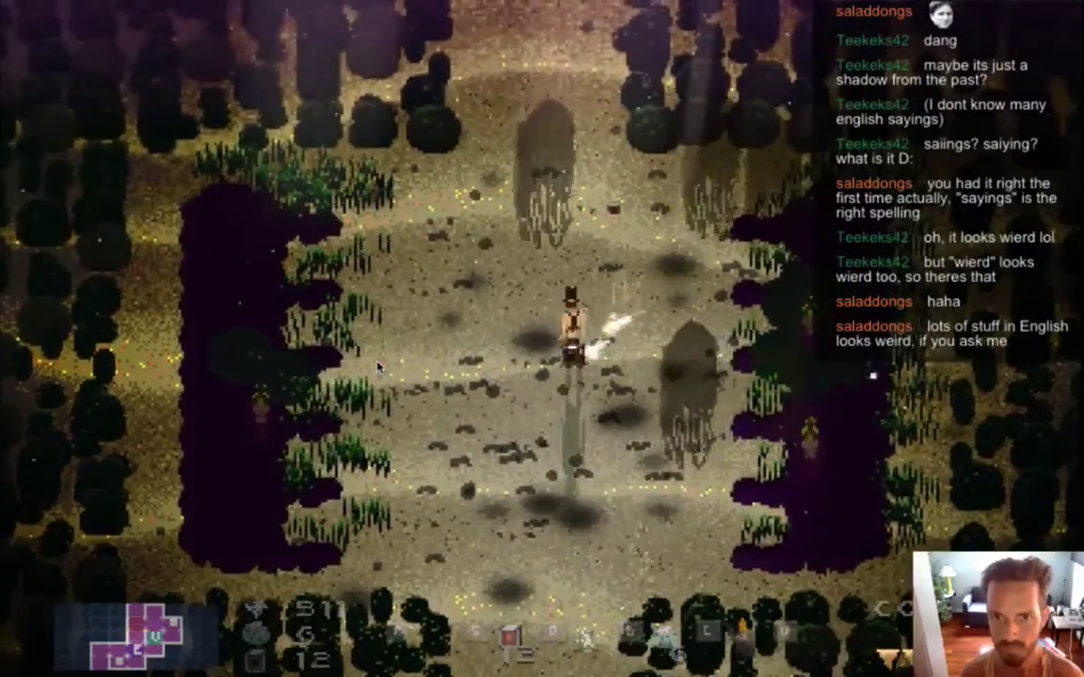
key("a")
key("s")
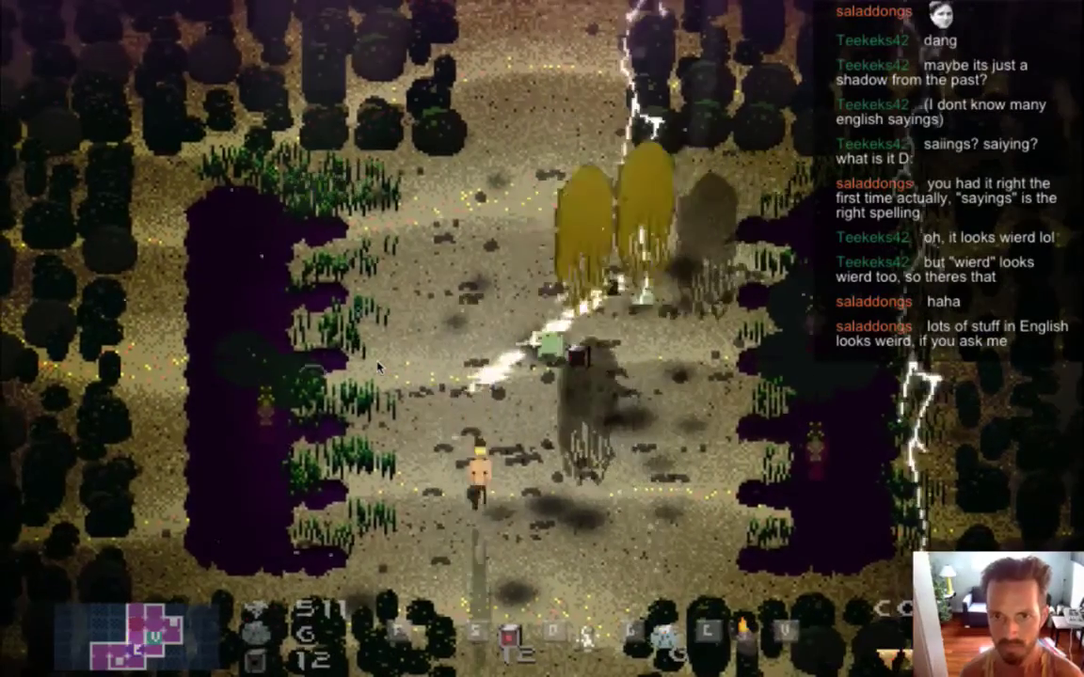
key("d")
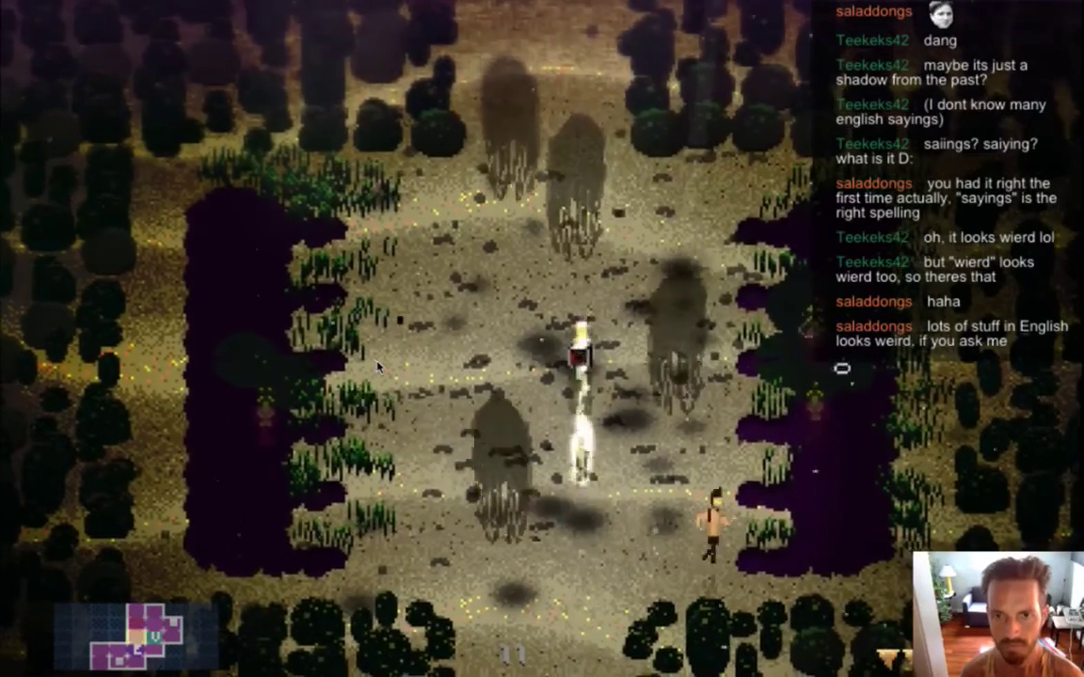
- Dodge between the Shades across the clearing while throwing the top hat to check how closely they follow
key("a")
key("d")
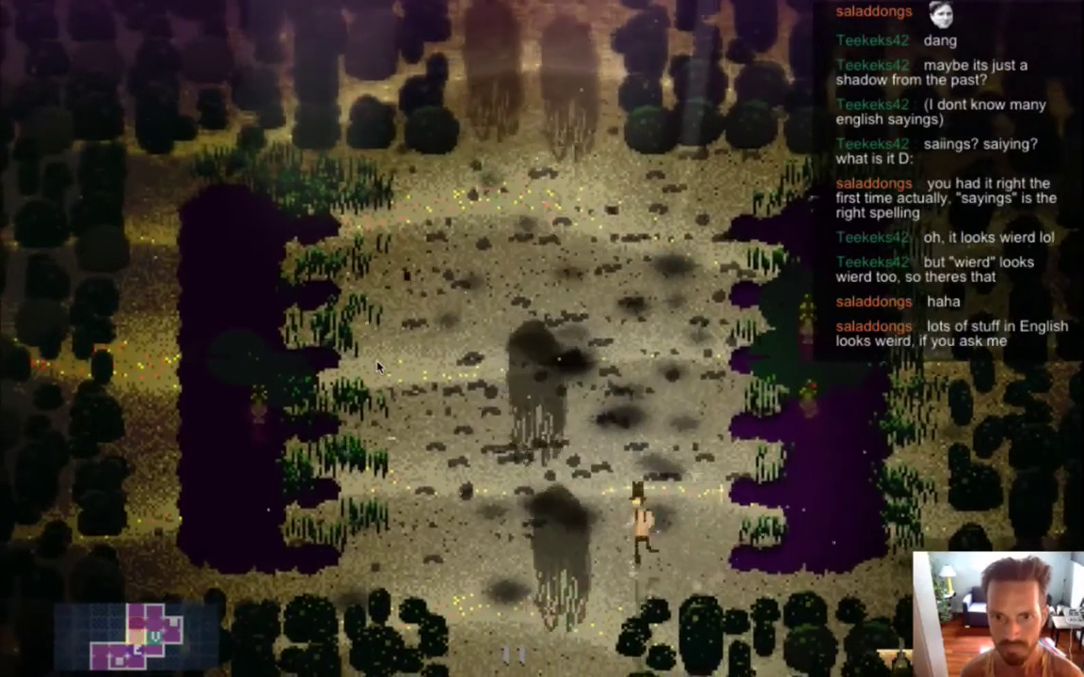
key("Up")
key("Left")
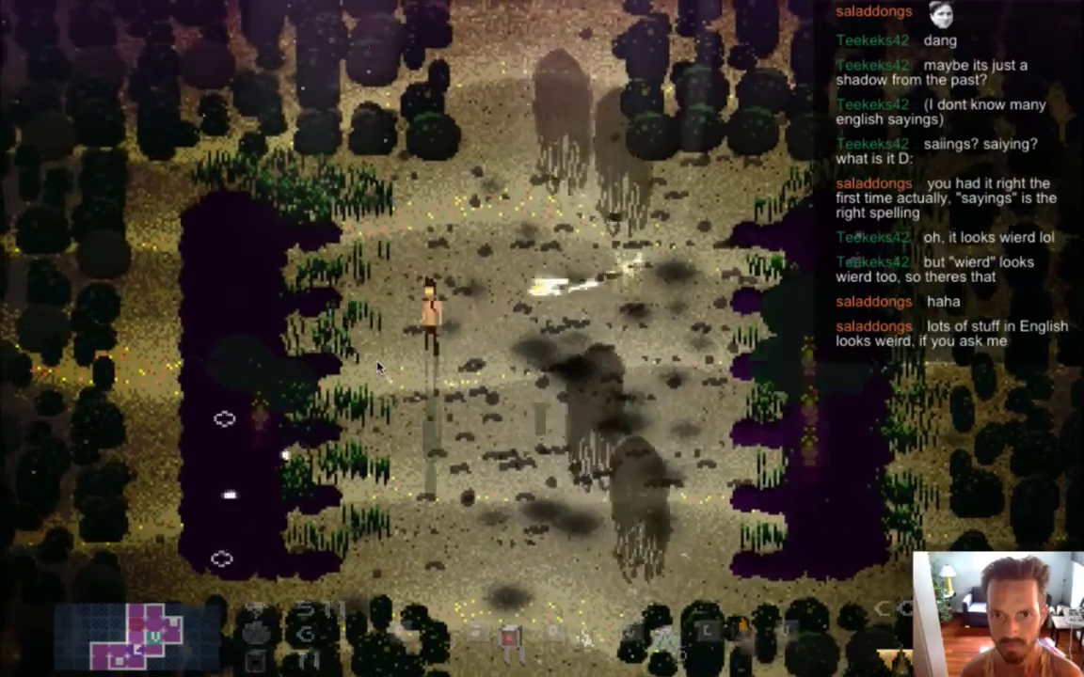
key("s")
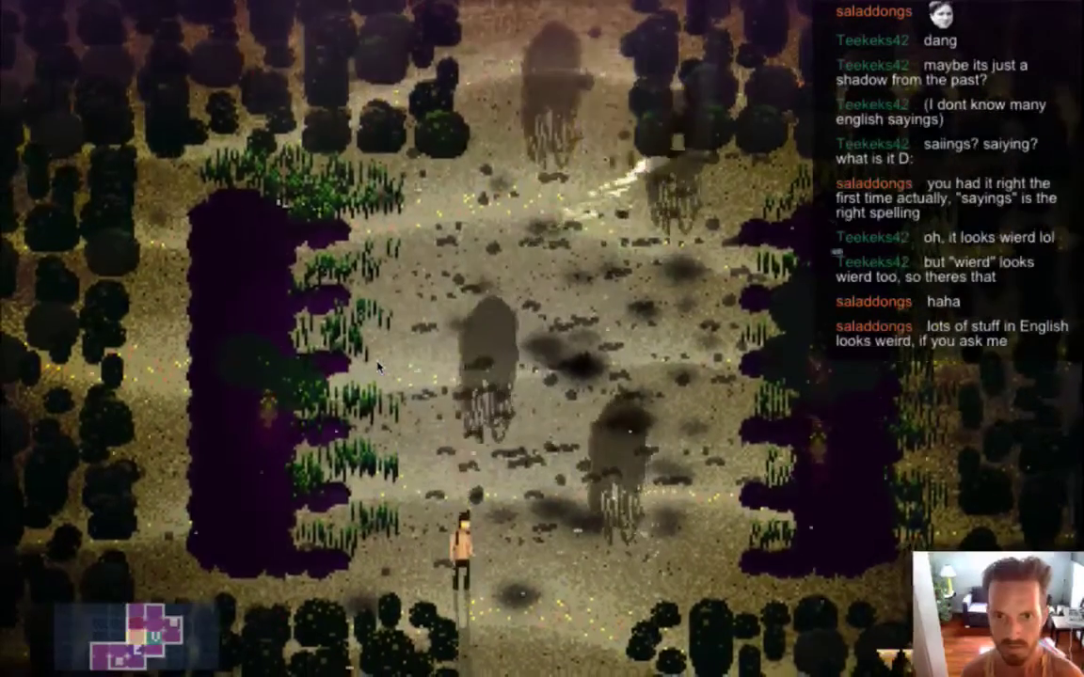
- Weave the hero along the clearing's west side and strike the Shades with the thrown top hat
key("s")
key("d")
key("w")
key("w")
key("d")
key("a")
key("d")
key("a")
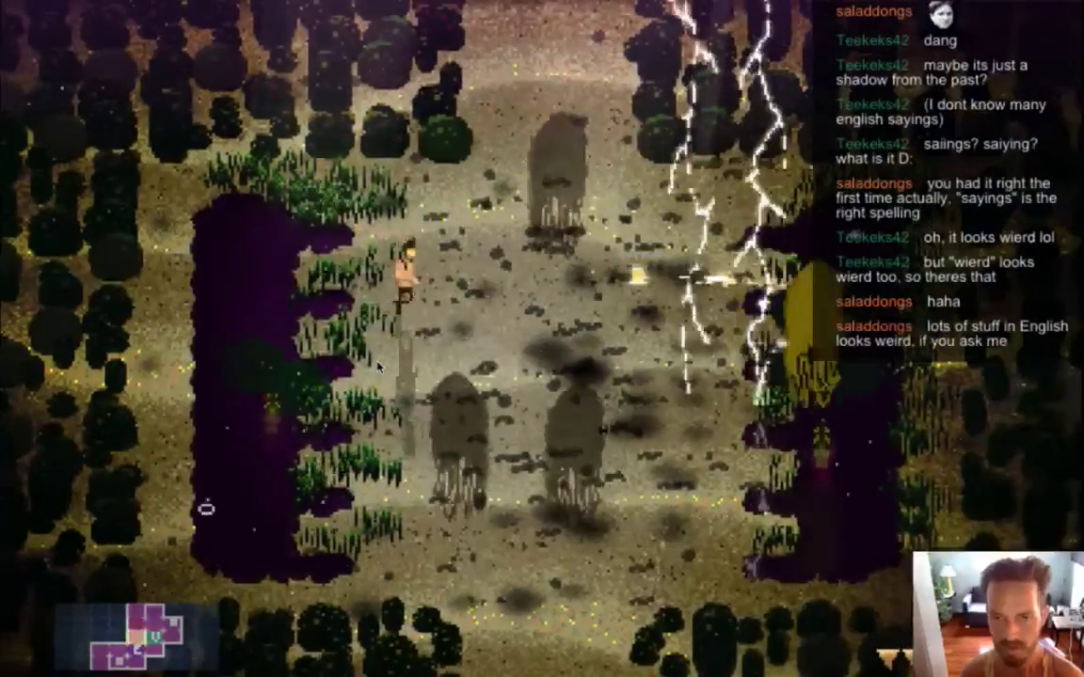
- Drop a bomb beside the western grass and lead the pursuing Shades toward the east side of the clearing
key("d")
key("space")
key("Right")
key("Down")
key("Up")
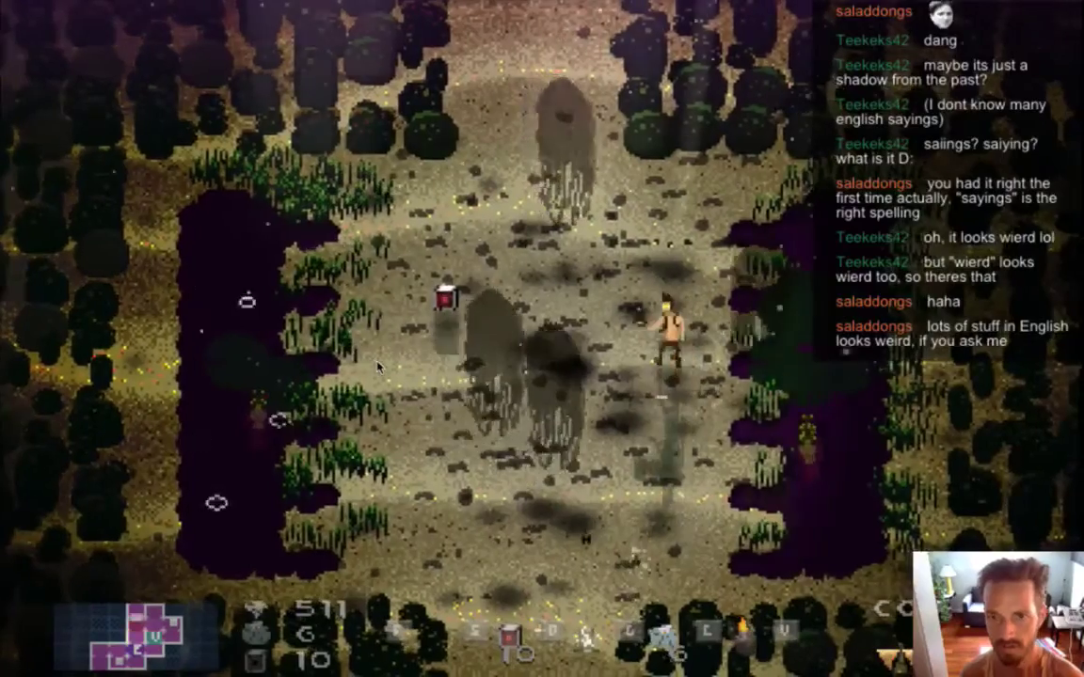
key("Down")
key("Left")
key("Up")
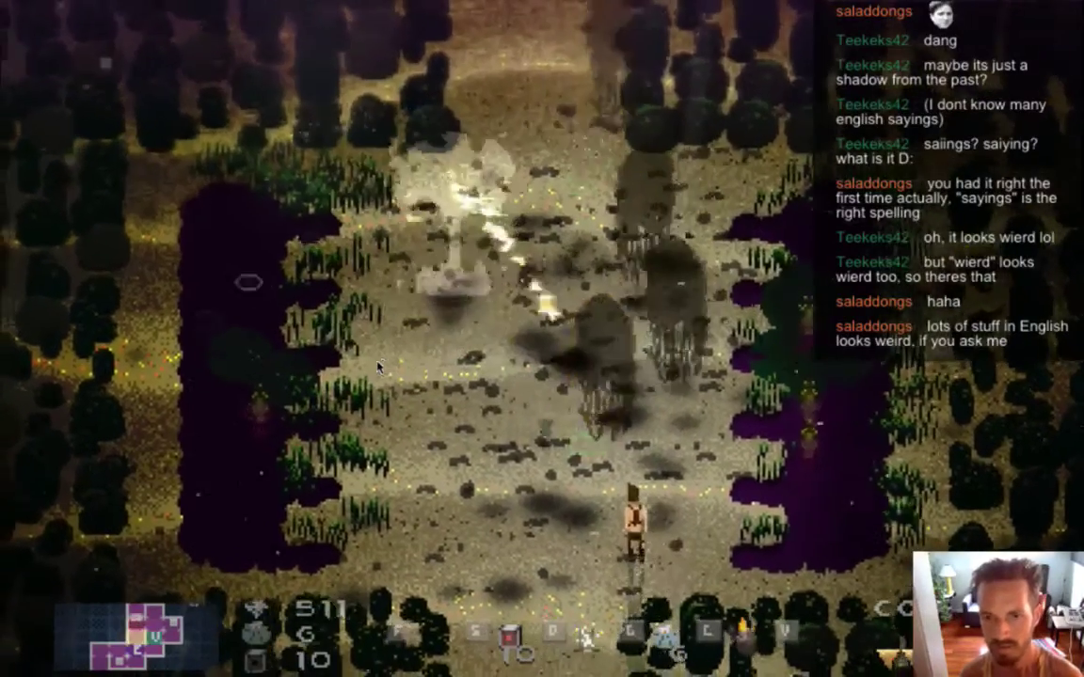
- Plant a bomb in the clearing's centre and retreat south so the following Shades are caught in the blast
key("Left")
key("Up")
key("Right")
key("s")
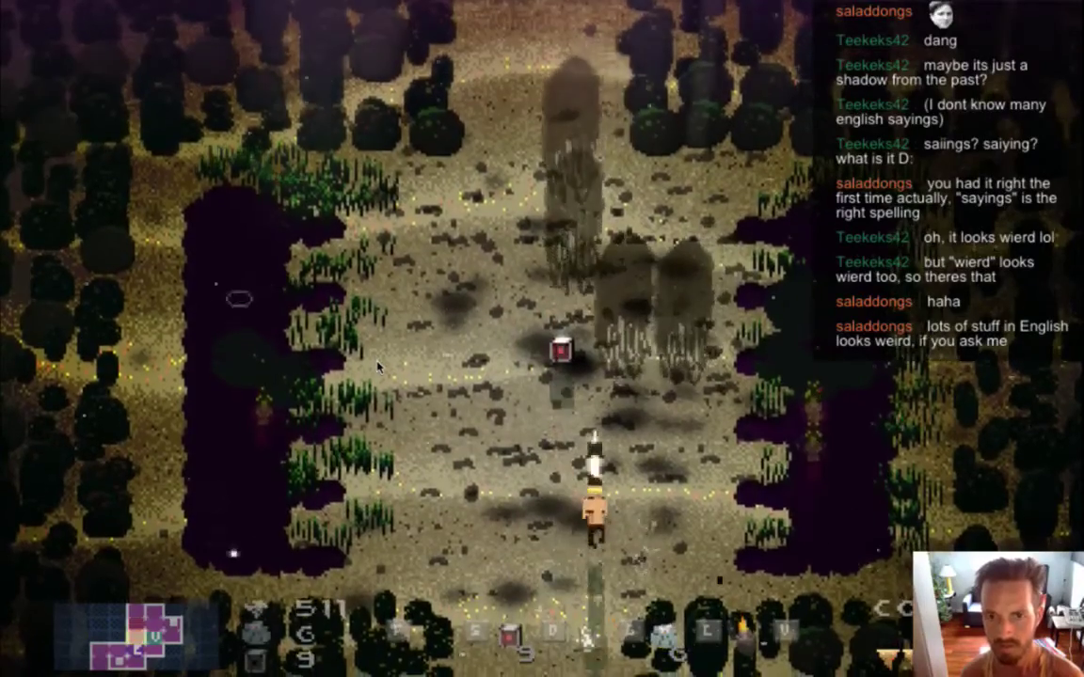
key("Left")
key("Up")
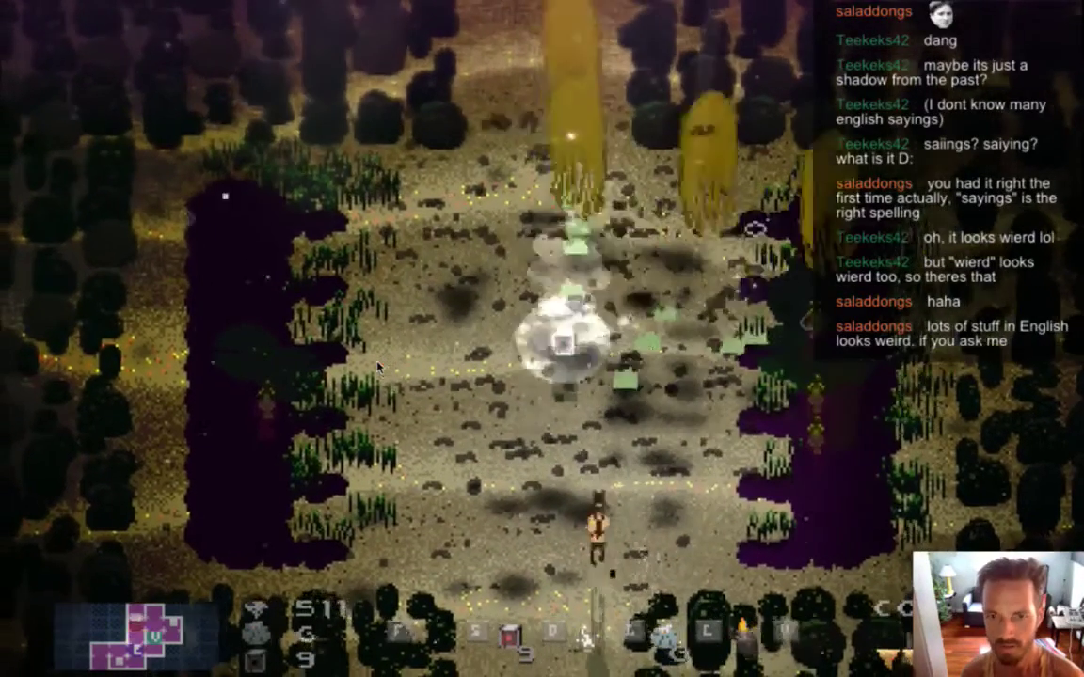
- Approach the Shades gathered near the northern path, drop another bomb and draw them back to the south-west
key("Down")
key("Right")
key("Up")
key("Left")
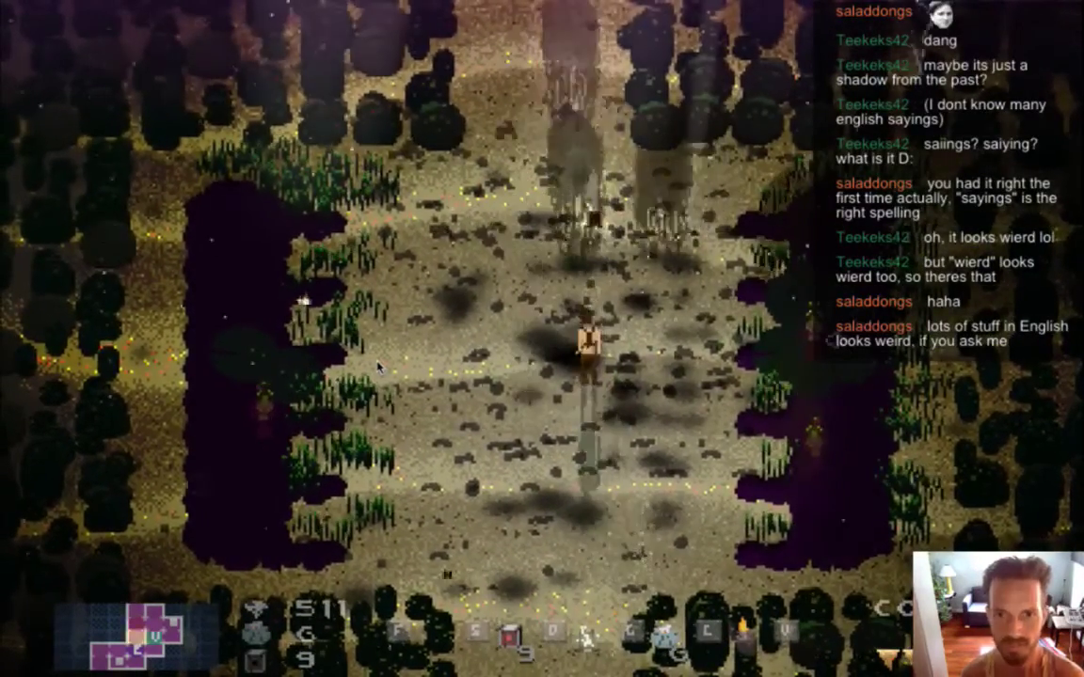
key("s")
key("Right")
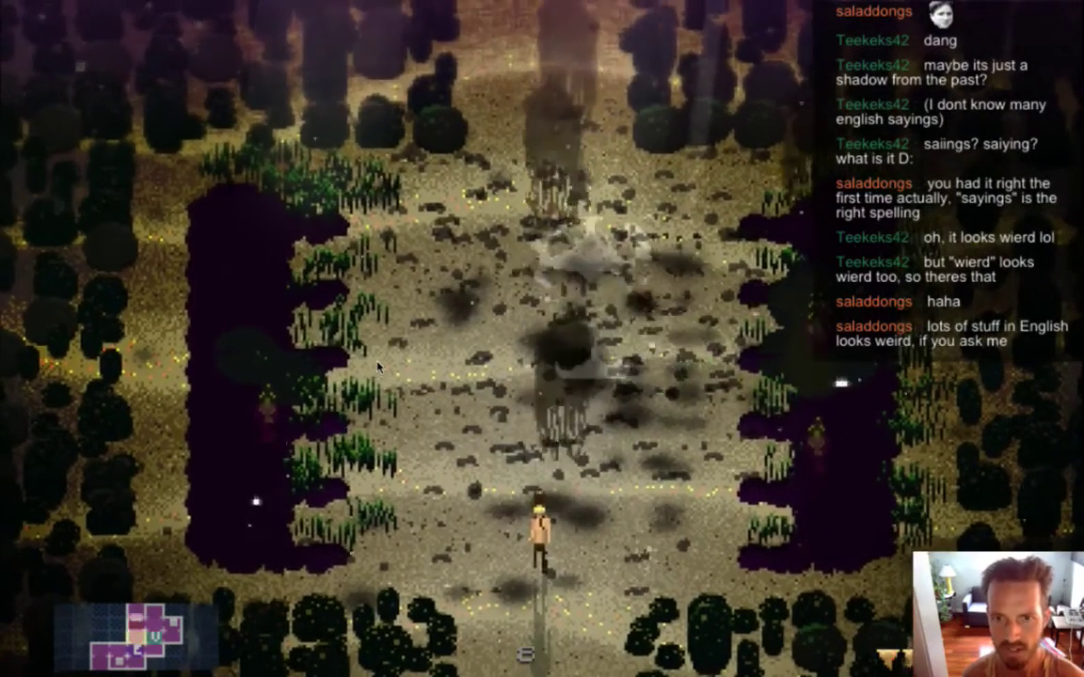
key("Left")
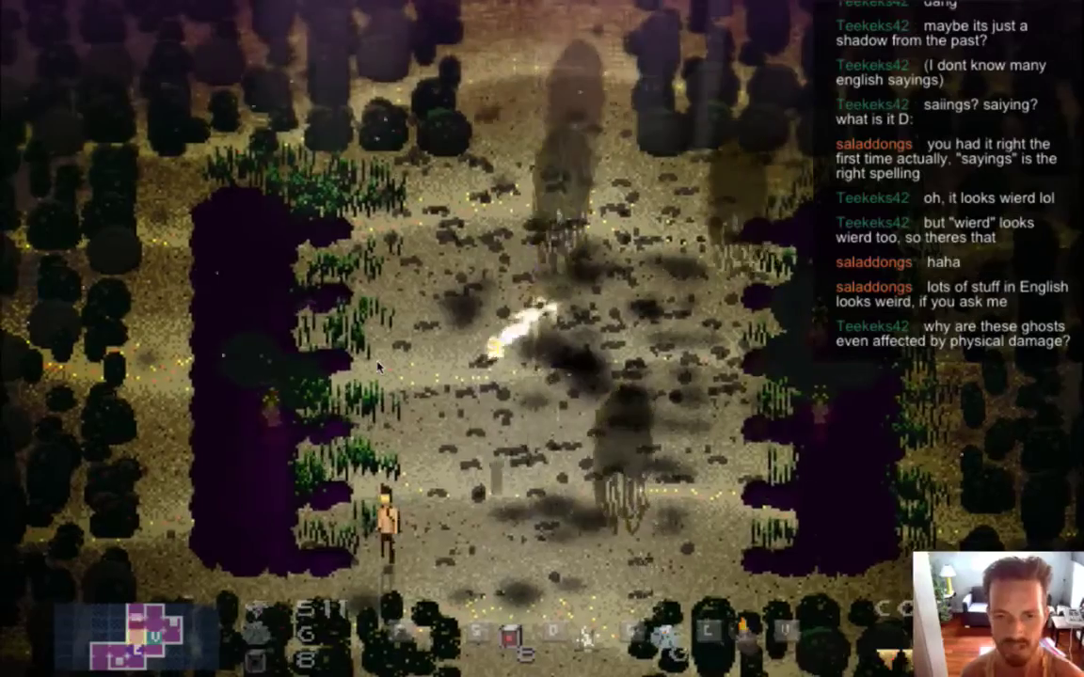
- Trigger the hurt-foes cheat on the Shades and enable invincibility while moving the hero among them
key("Right")
key("Up")
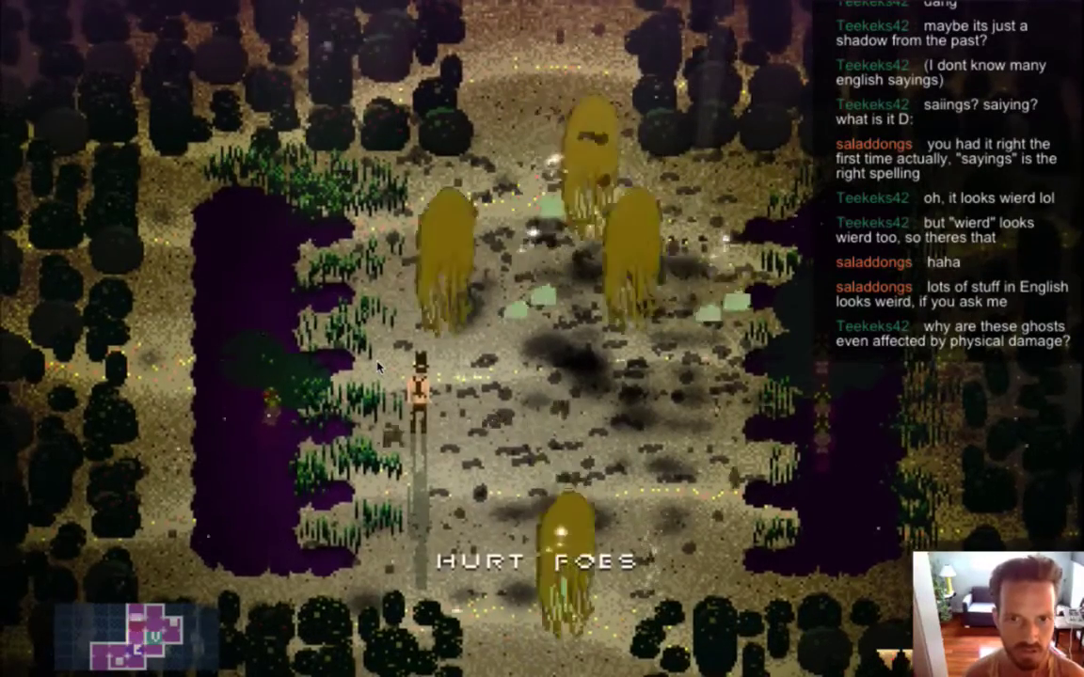
key("Right")
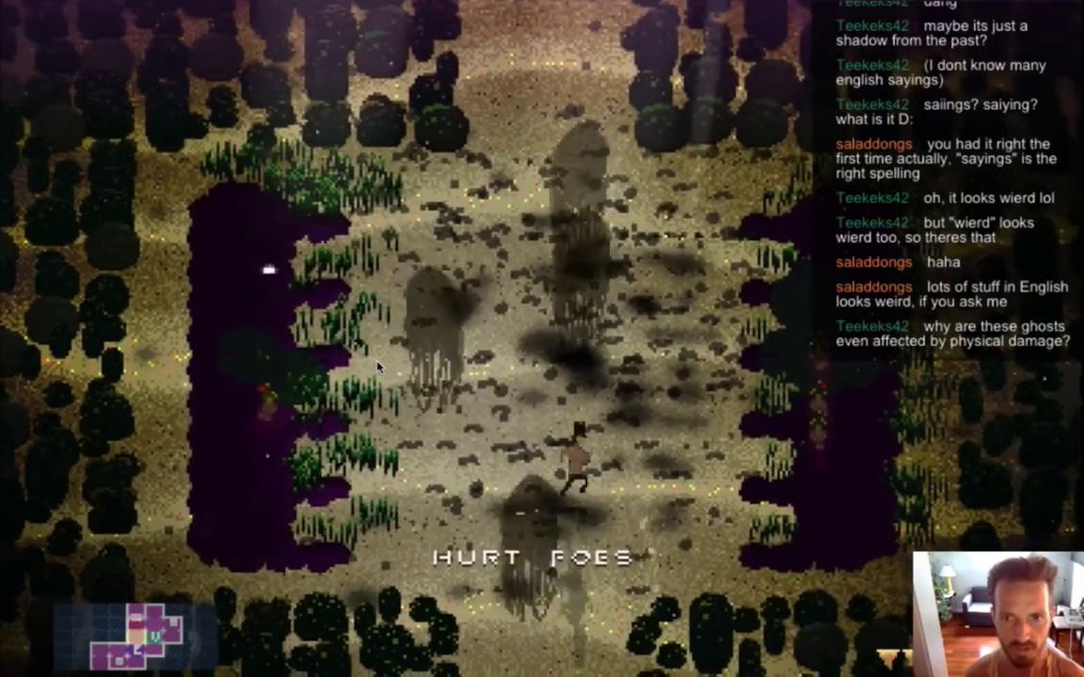
key("Right")
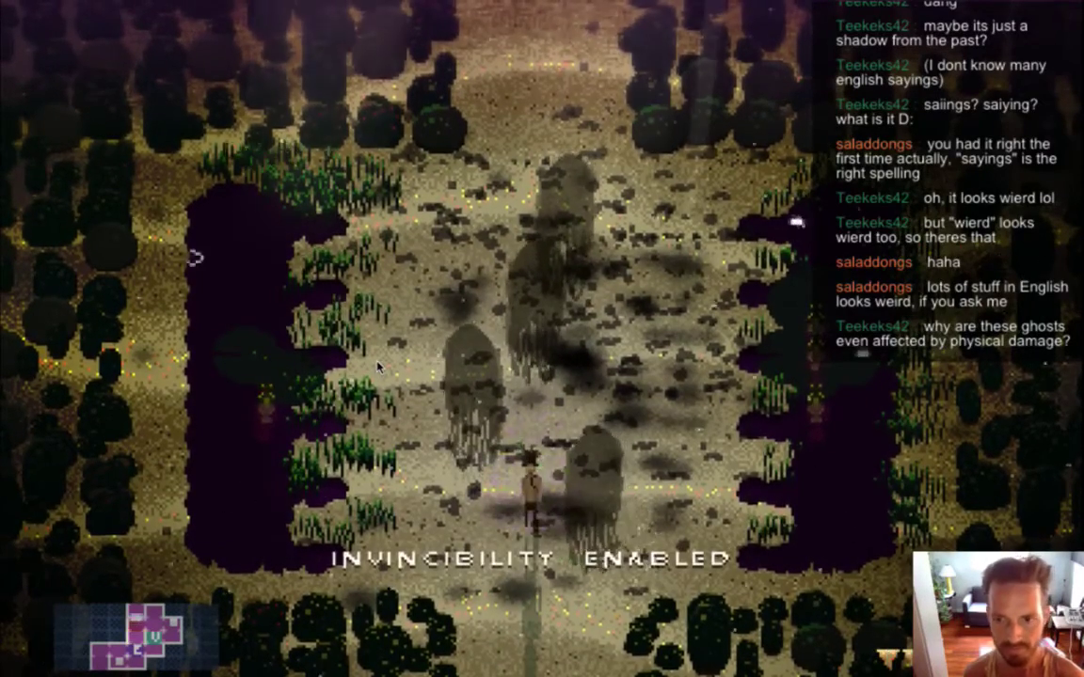
key("i")
key("h")
key("Left")
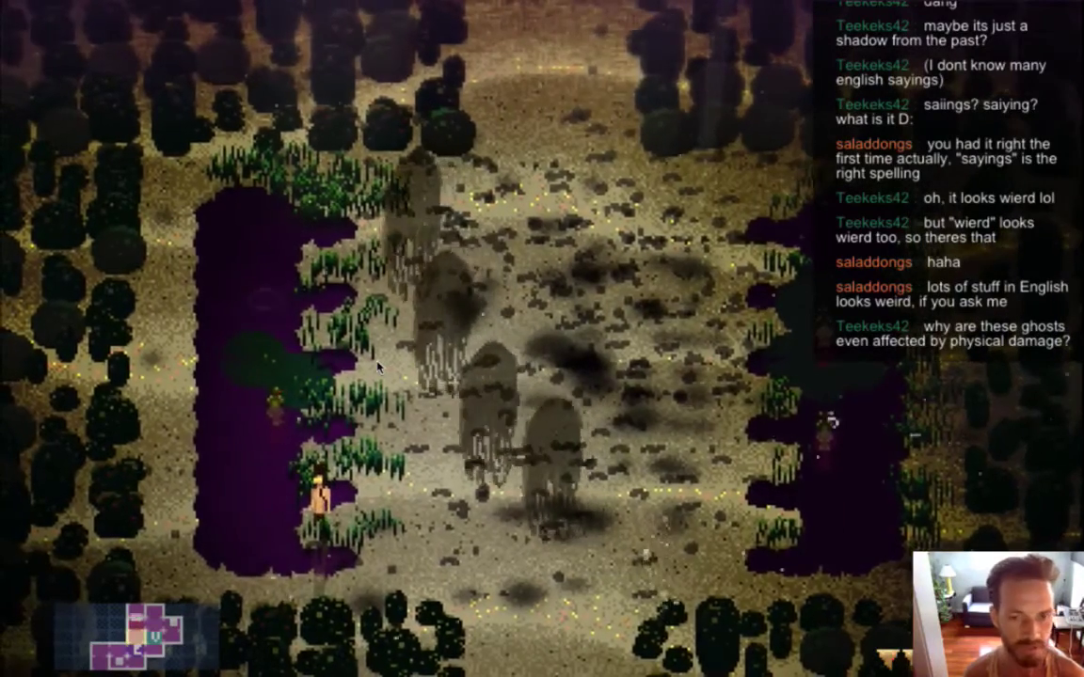
- Lead the Shades around the western pool and use the hurt-foes cheat on them until they are killed
key("Right")
key("Down")
key("Left")
key("Up")
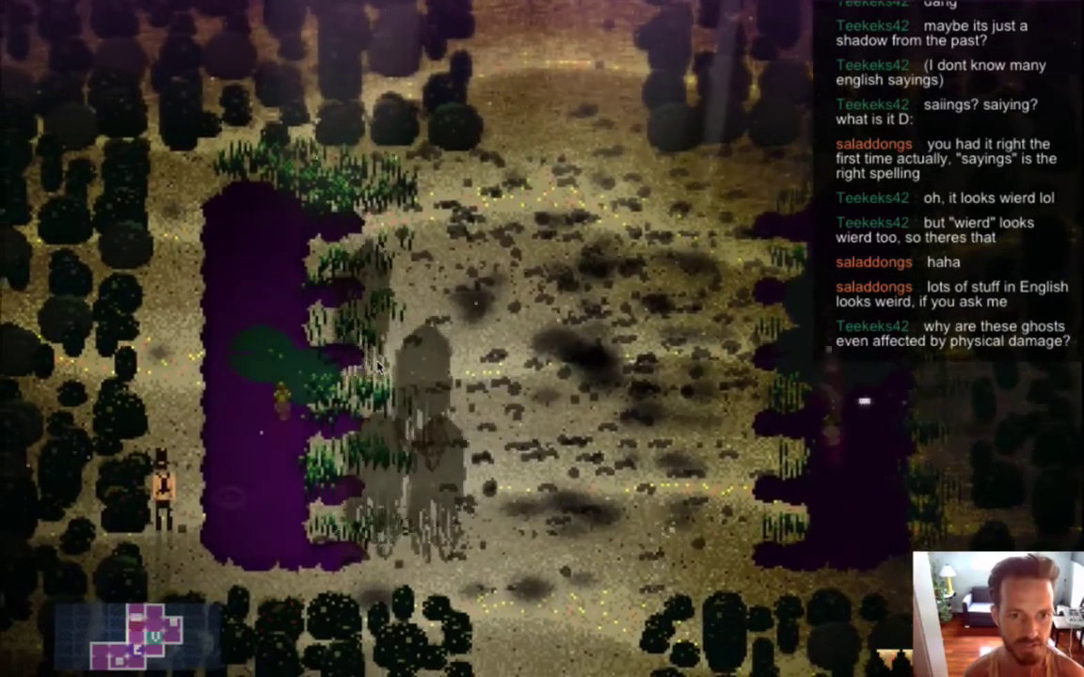
key("h")
key("Up")
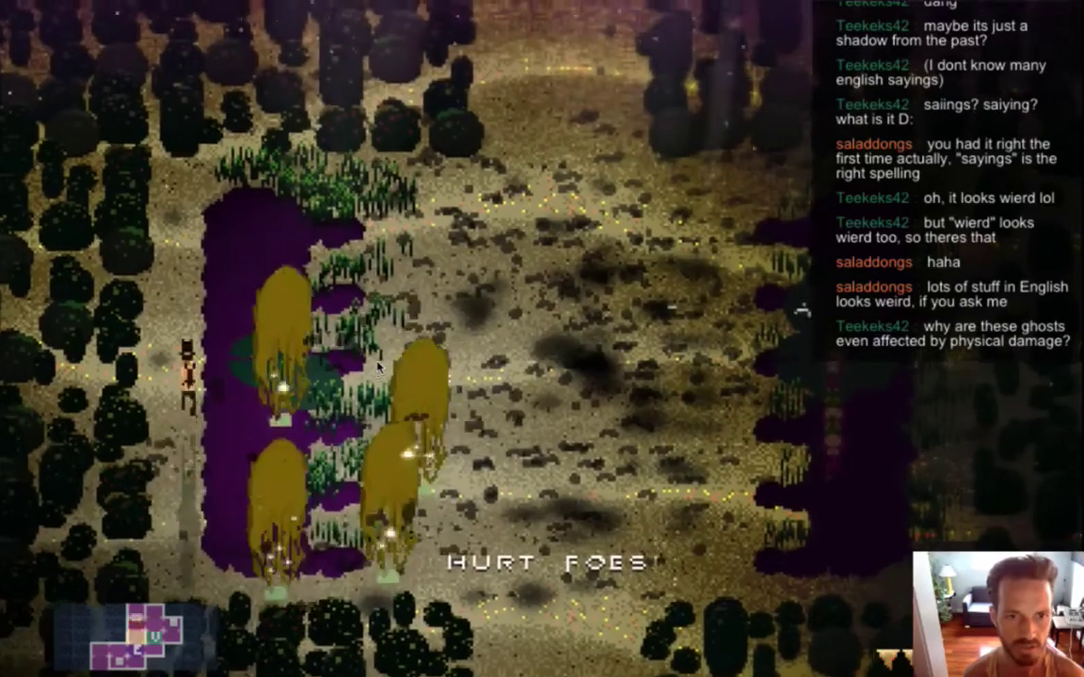
key("Right")
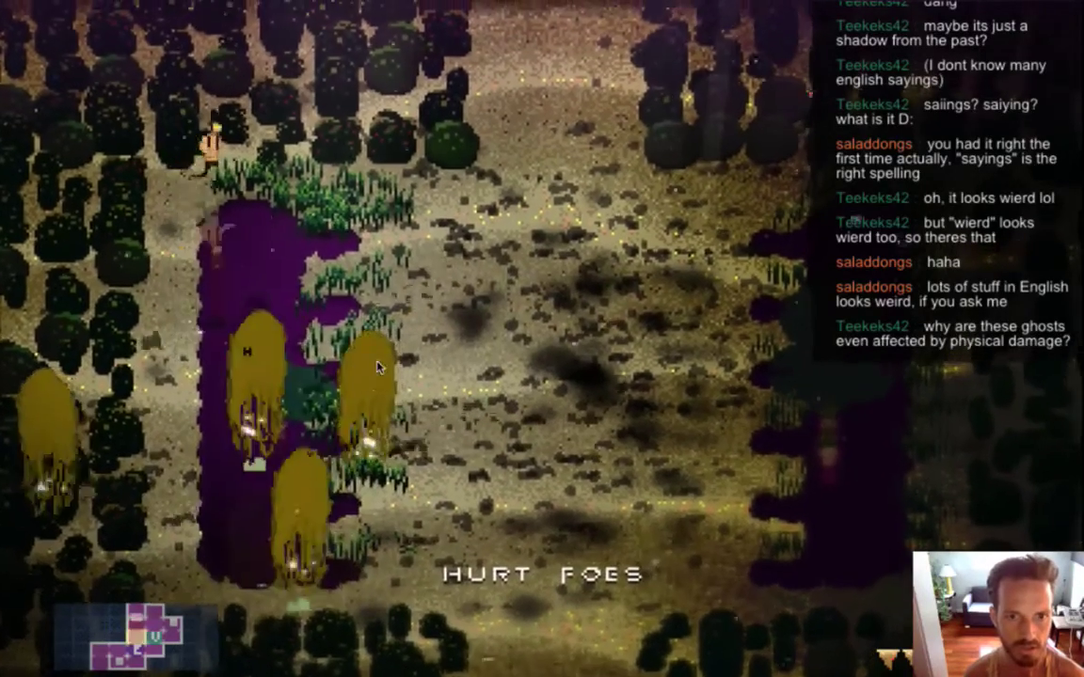
key("Up")
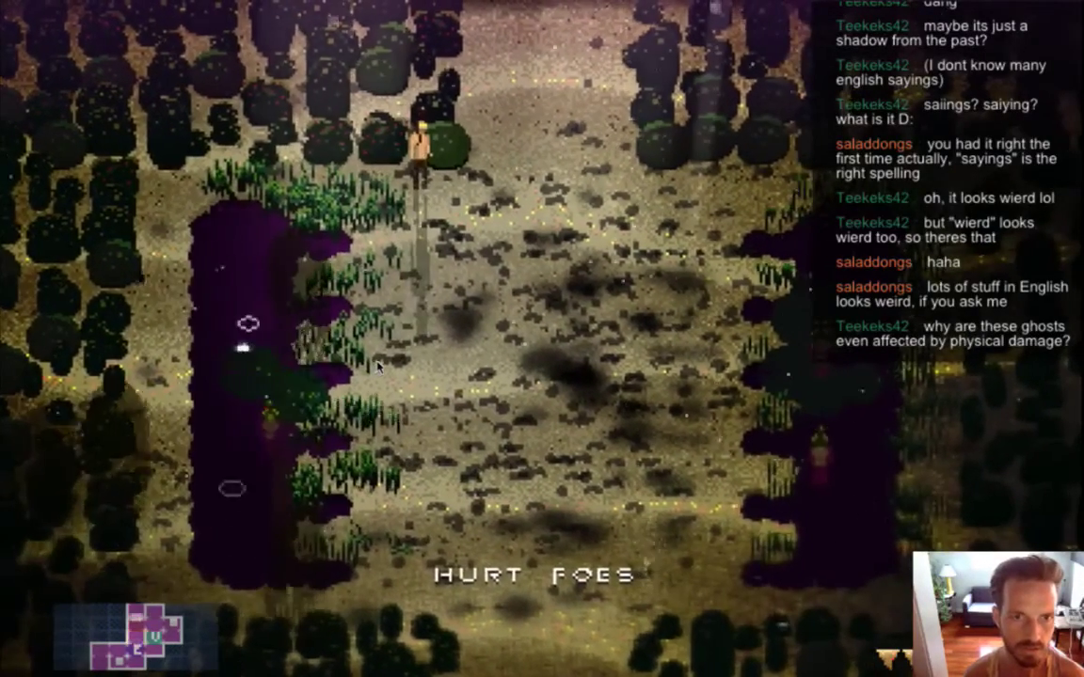
- End the test run, comment out the collision mask in Shade.txt and delete the disabled wander, stop and forget sequences
key("super+q")
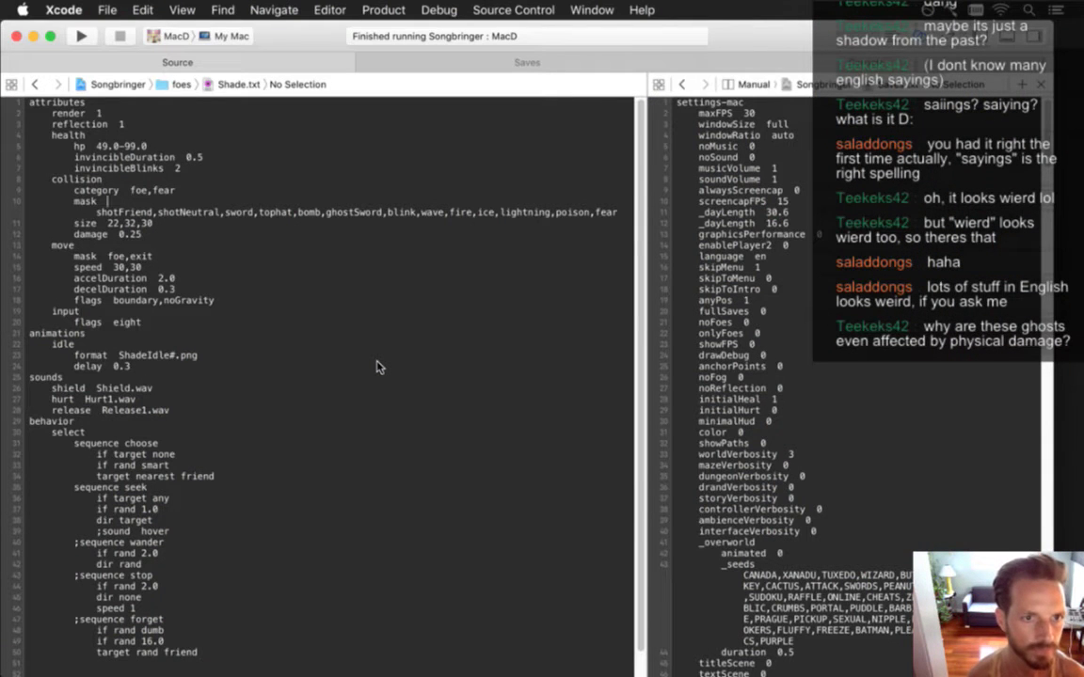
type(";")
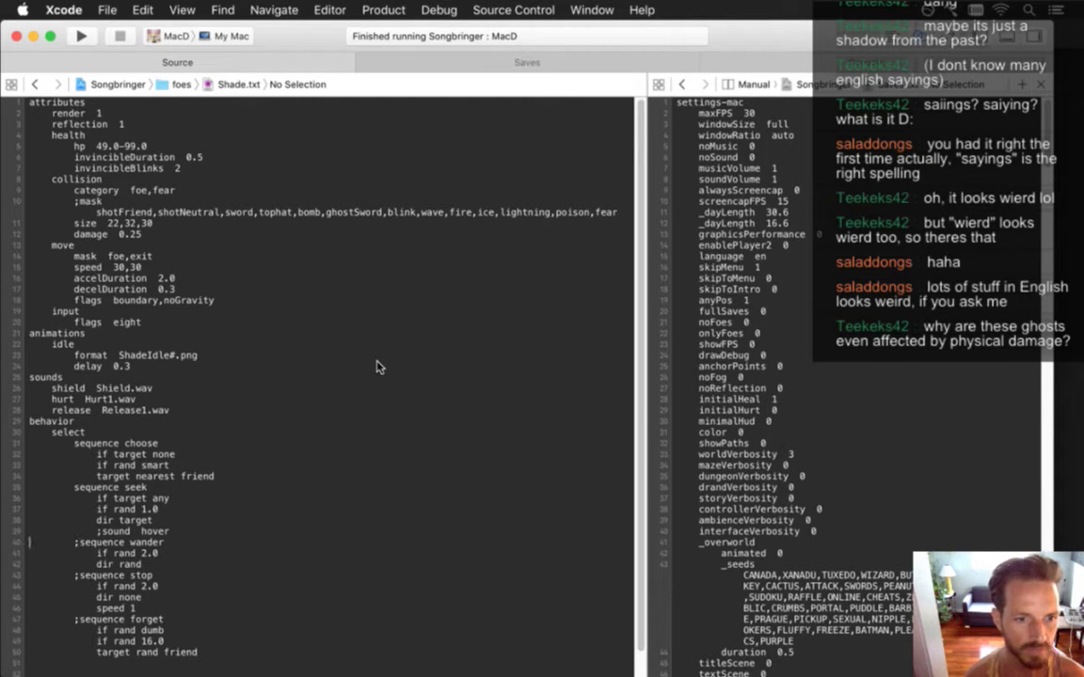
key("shift+Down")
key("shift+Down")
key("shift+Down")
key("shift+Down")
key("shift+Down")
key("shift+Down")
key("shift+Down")
key("shift+Down")
key("shift+Down")
key("shift+Down")
key("shift+Down")
key("BackSpace")
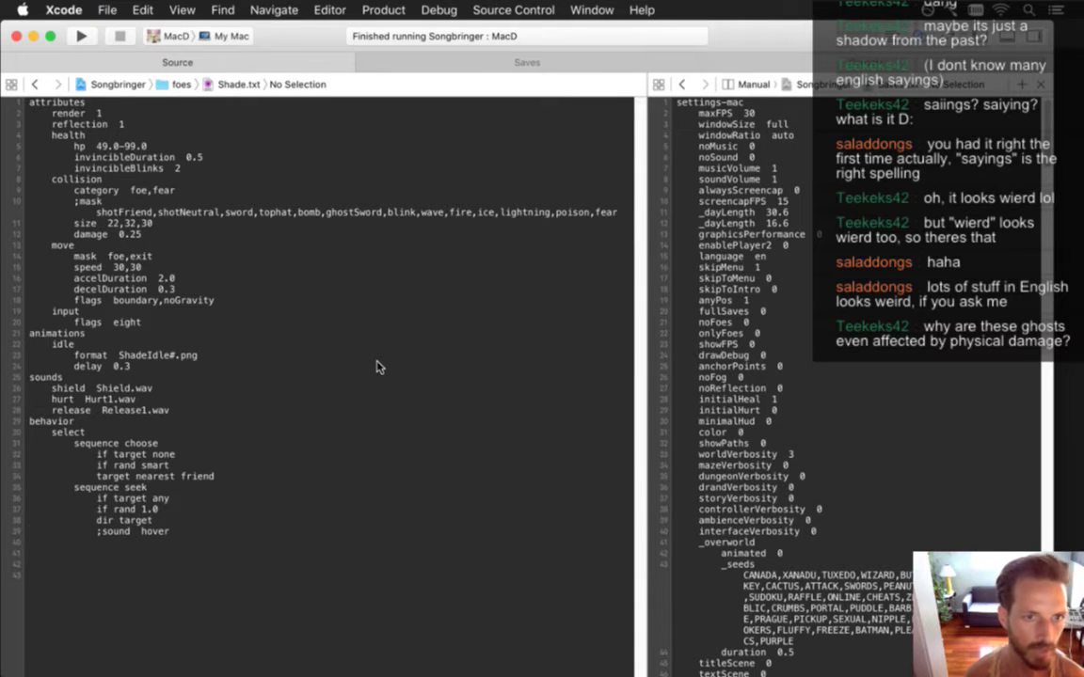
- Run the game and throw the top hat at the Shades to the north and west while backing south
key("super+r")
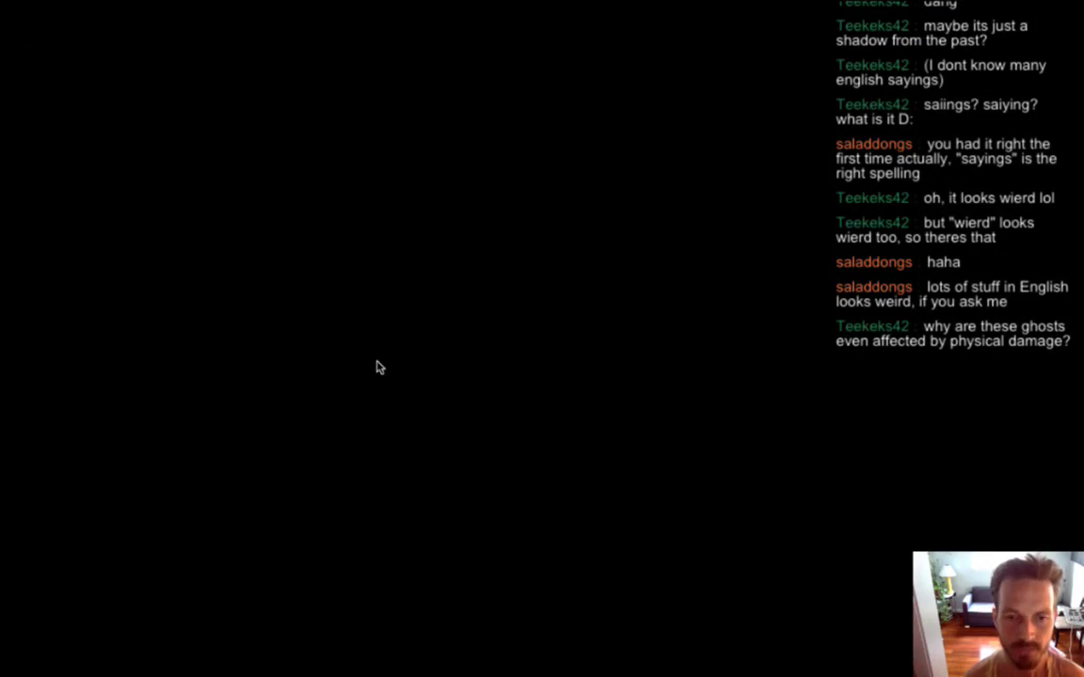
key("Right")
key("Up")
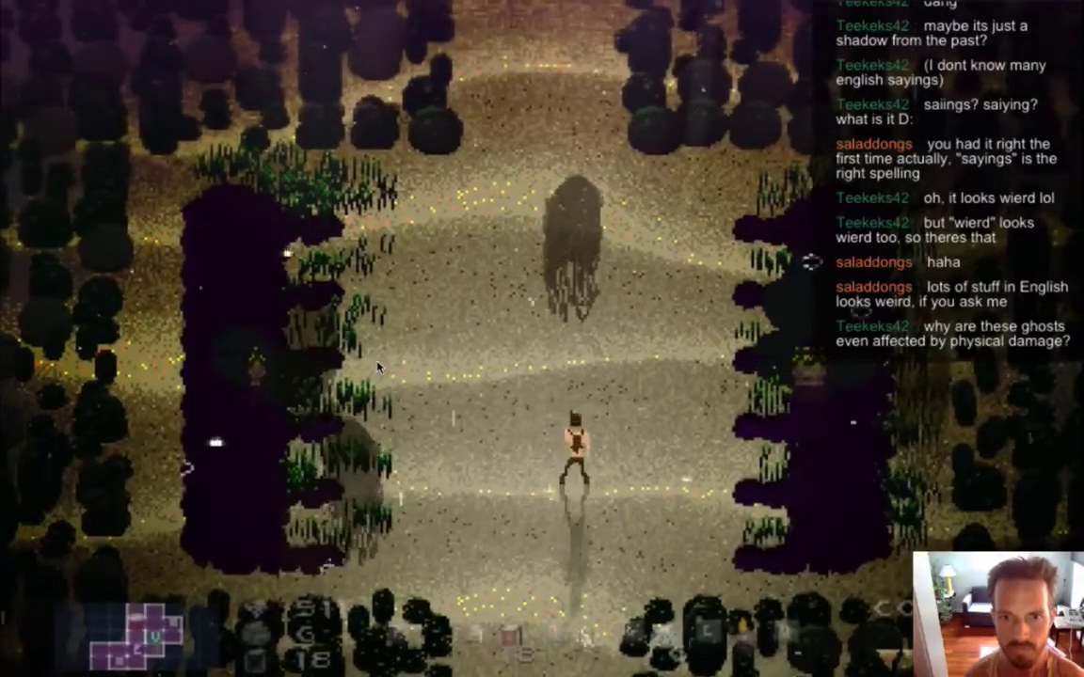
key("d")
key("Down")
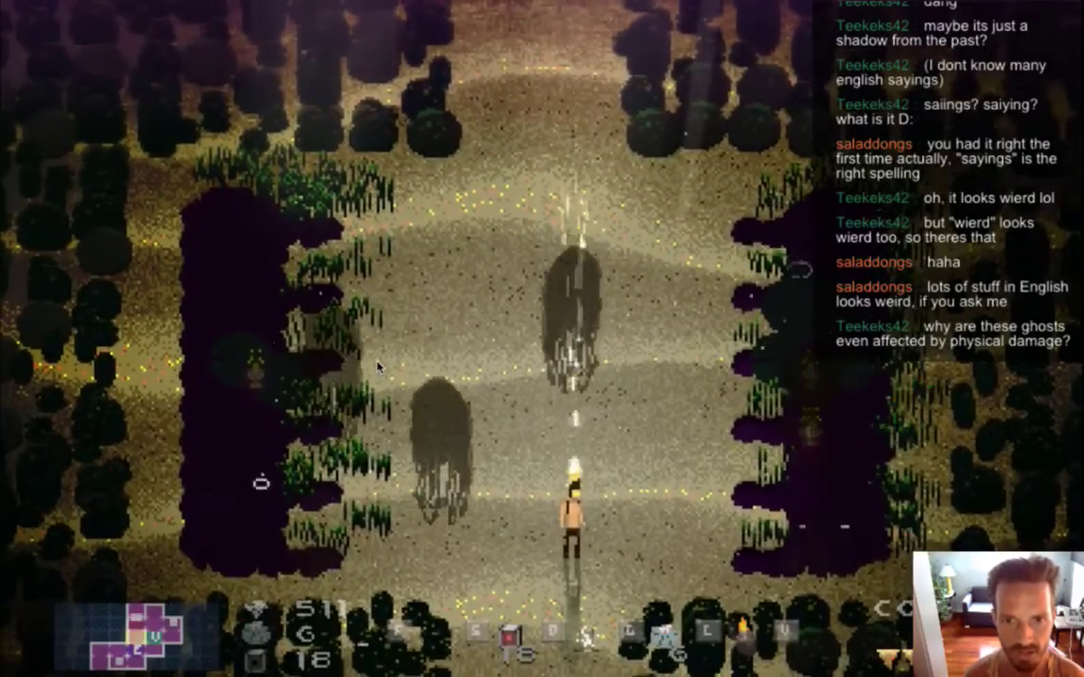
key("Left")
key("d")
key("Down")
key("Right")
key("Left")
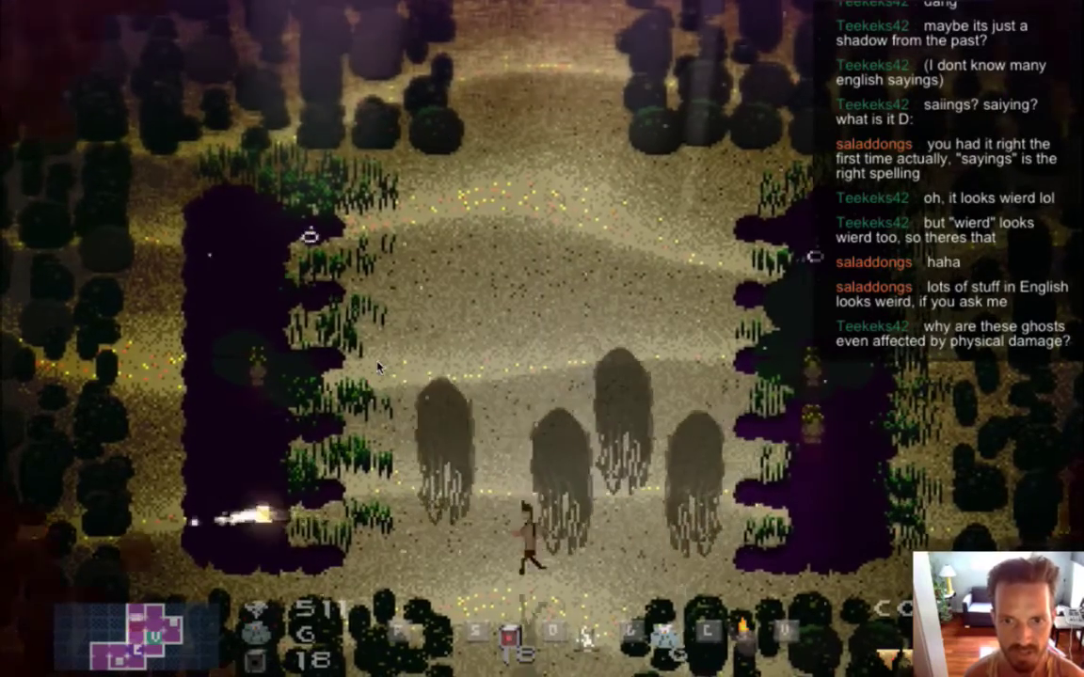
- Lead the Shades south-west towards the western pool and throw the top hat once more
key("Down")
key("Right")
key("Left")
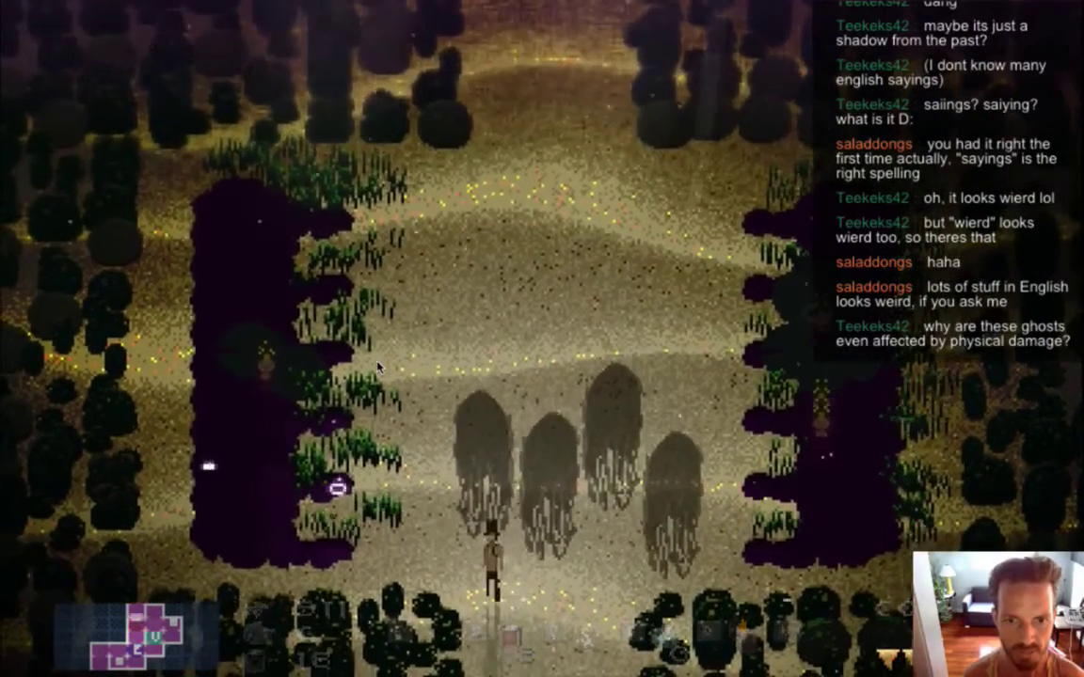
key("Right")
key("Left")
key("d")
key("Left")
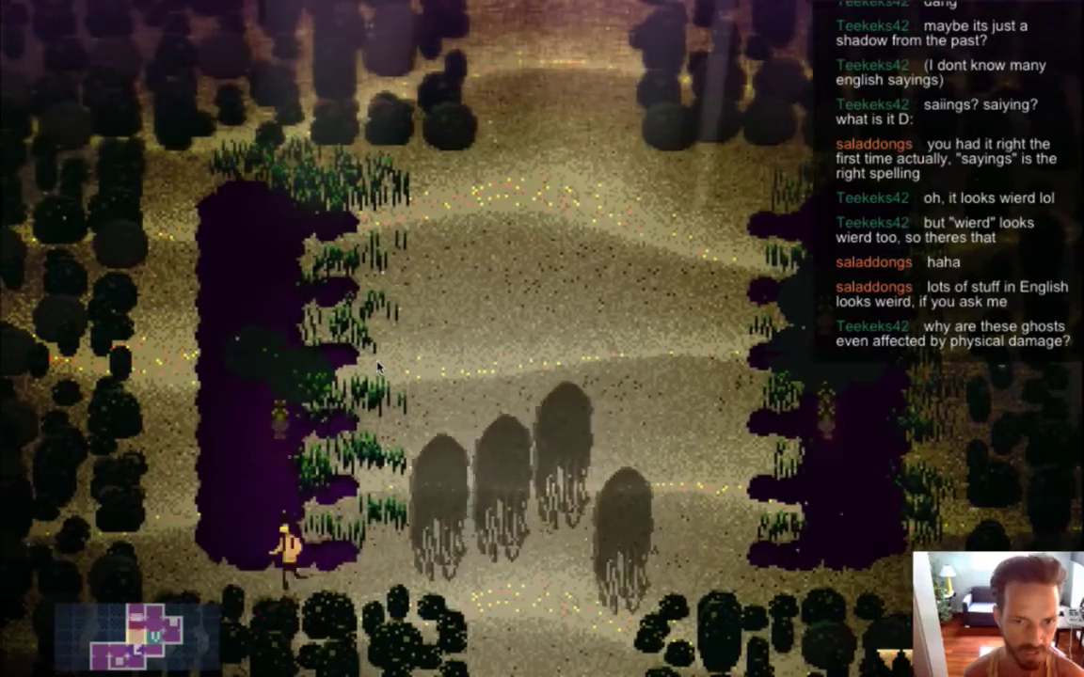
- Circle the western pool by its north side, bomb its eastern shore and retreat east across the clearing
key("Up")
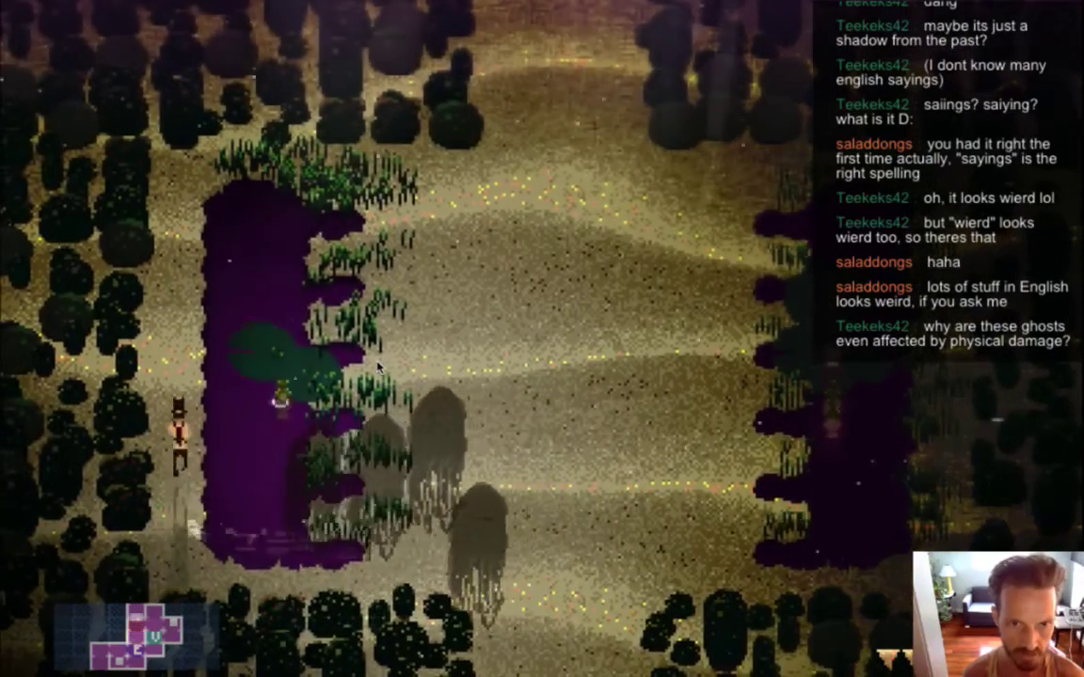
key("Up")
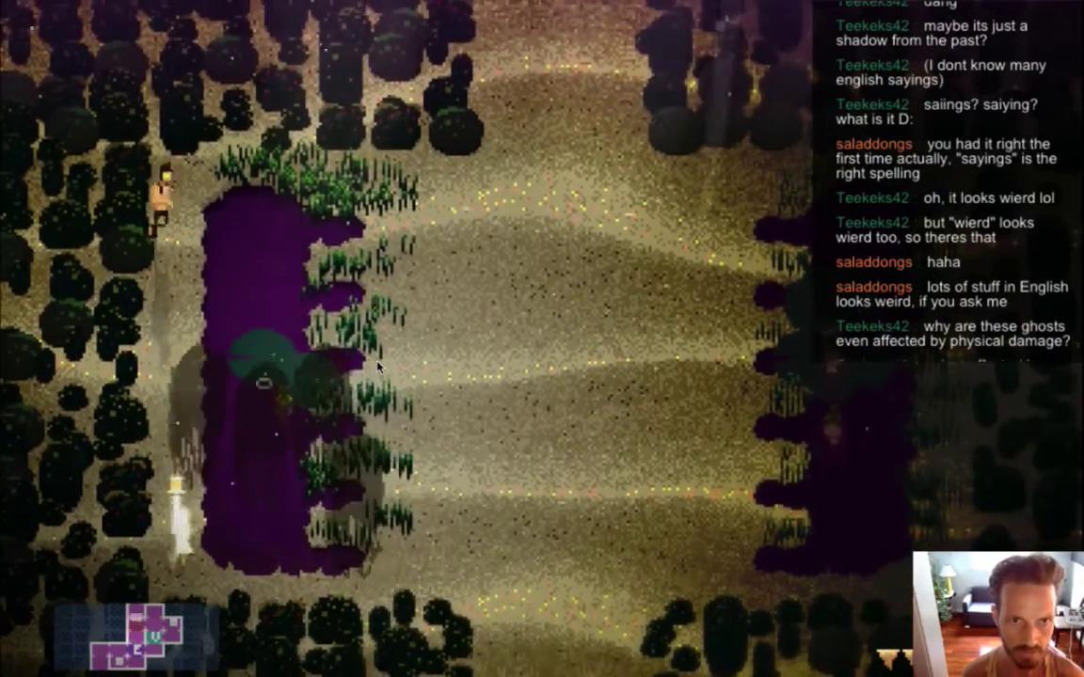
key("Right")
key("Down")
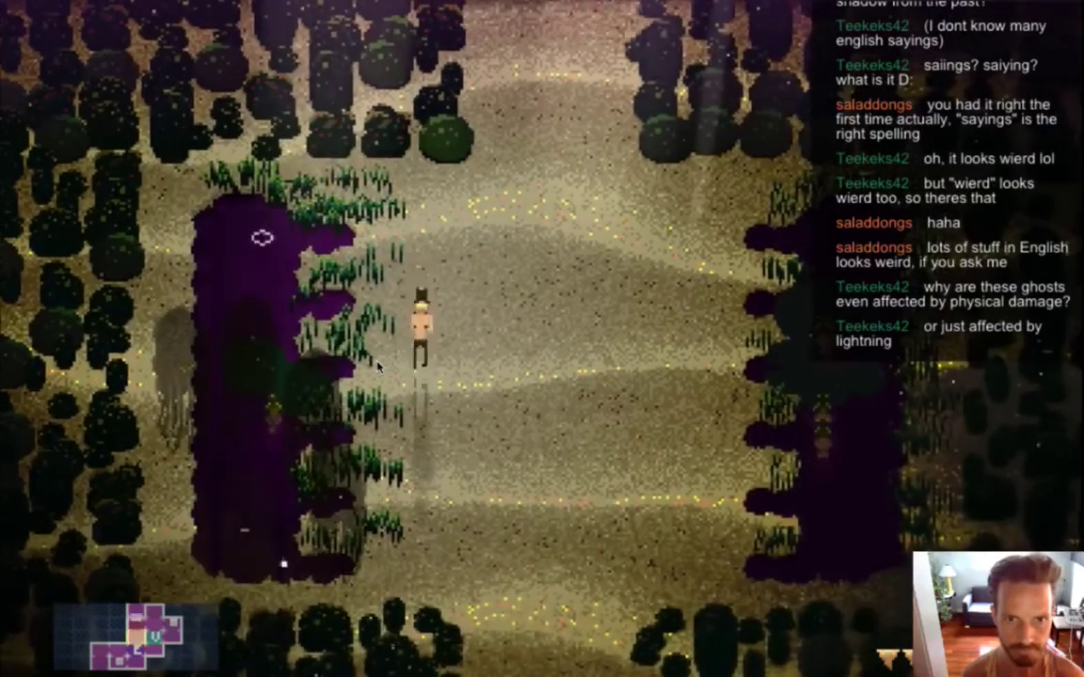
key("Right")
key("Right")
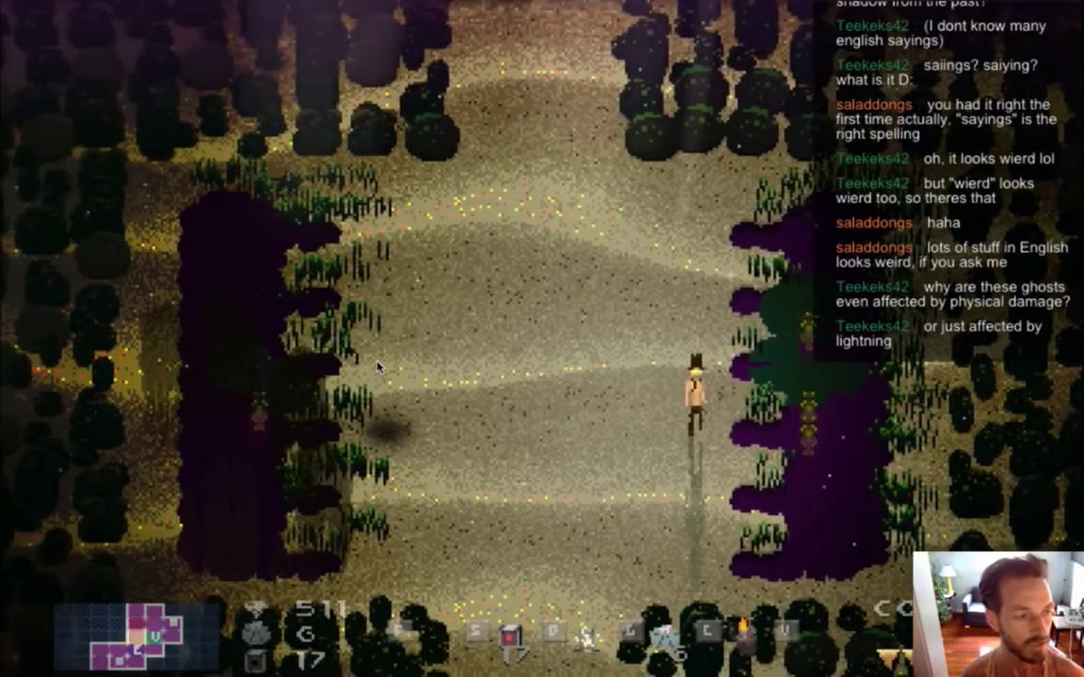
- Approach the Shades leaving the western pool, throw the top hat at them and retreat south-east
key("Left")
key("Right")
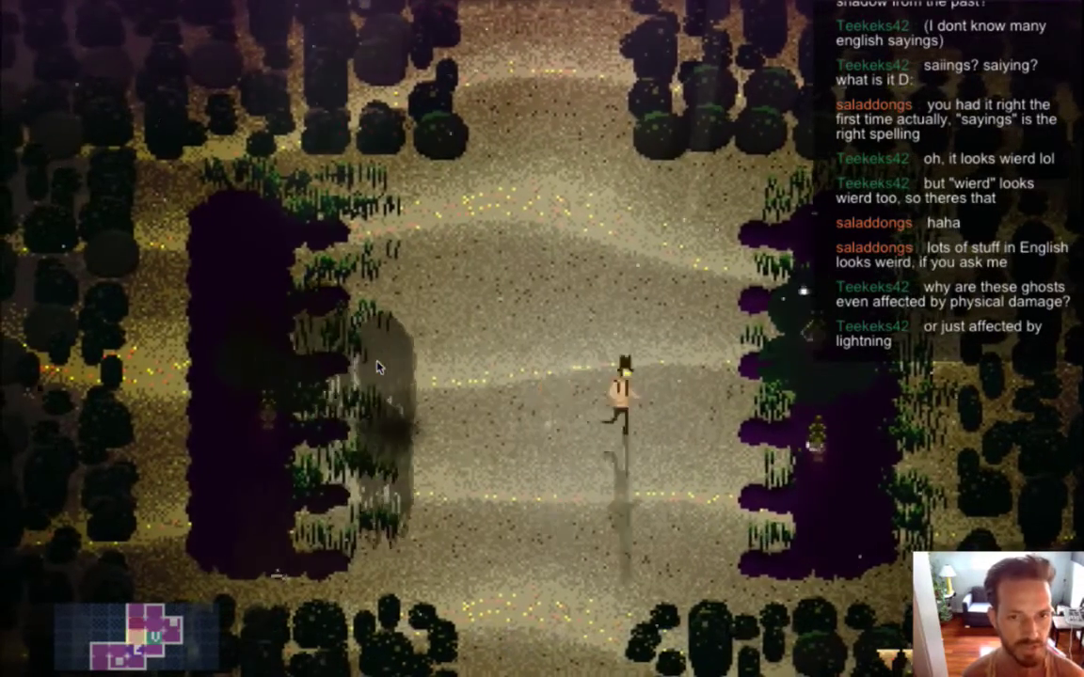
key("Left")
key("x")
key("Right")
key("Down")
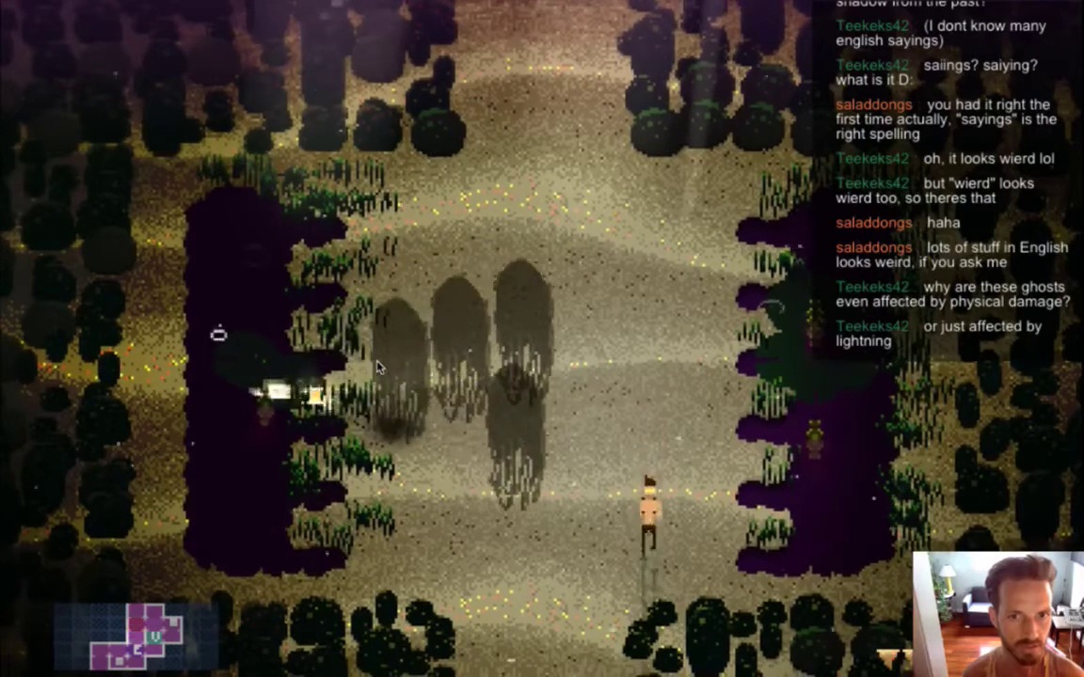
key("Left")
- Return to Xcode, add a collision mask of lightning above the commented-out mask in Shade.txt and save the file
key("super+Tab")
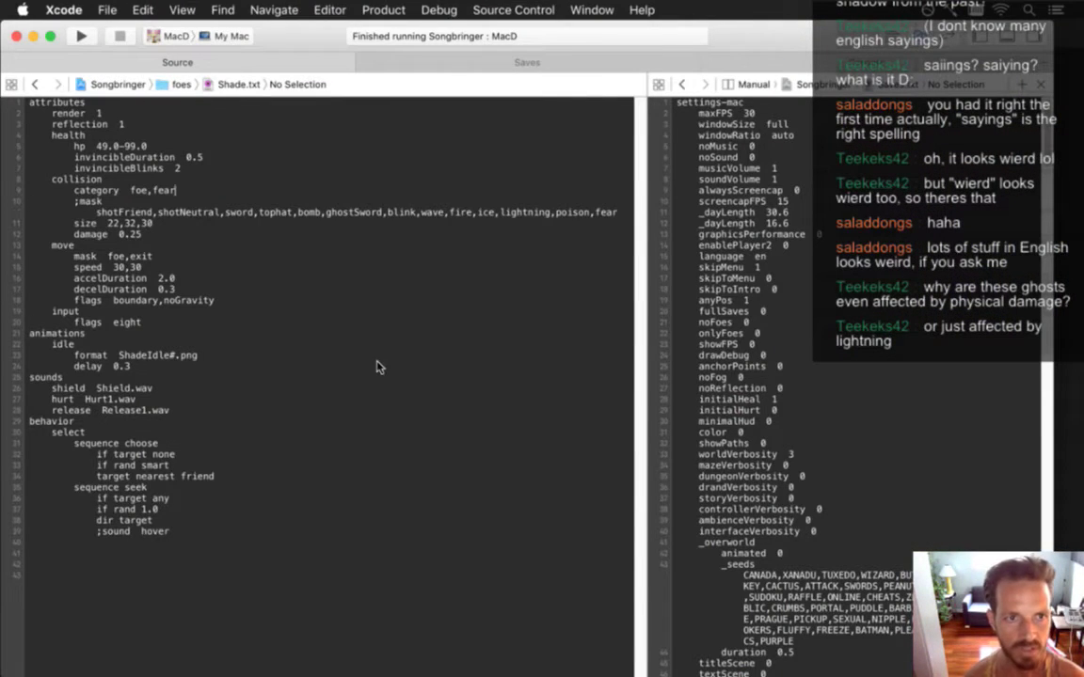
key("Return")
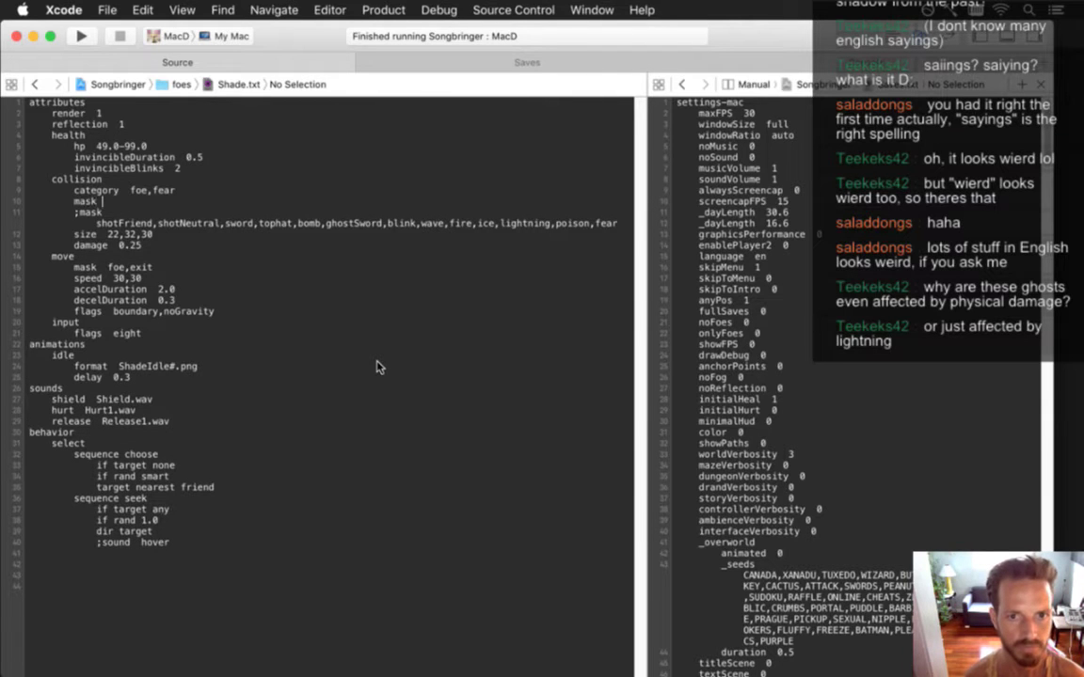
type("ing")
key("super+s")
- Run the game and throw the top hat at the Shades to test lightning hits on them
key("super+r")
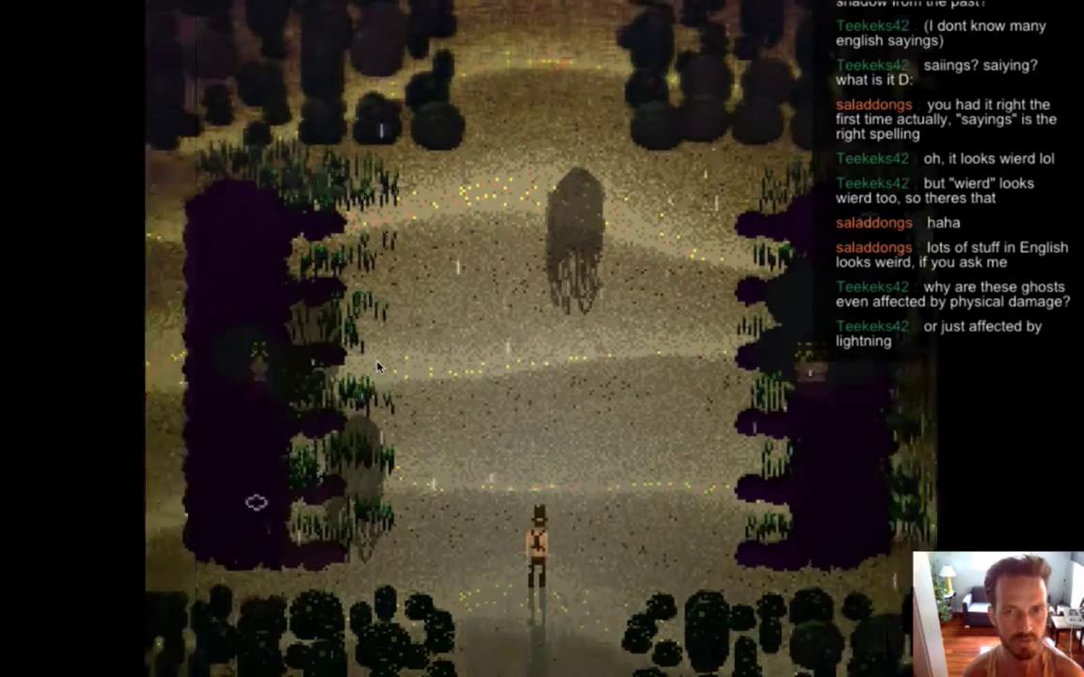
key("Right")
key("d")
key("Right")
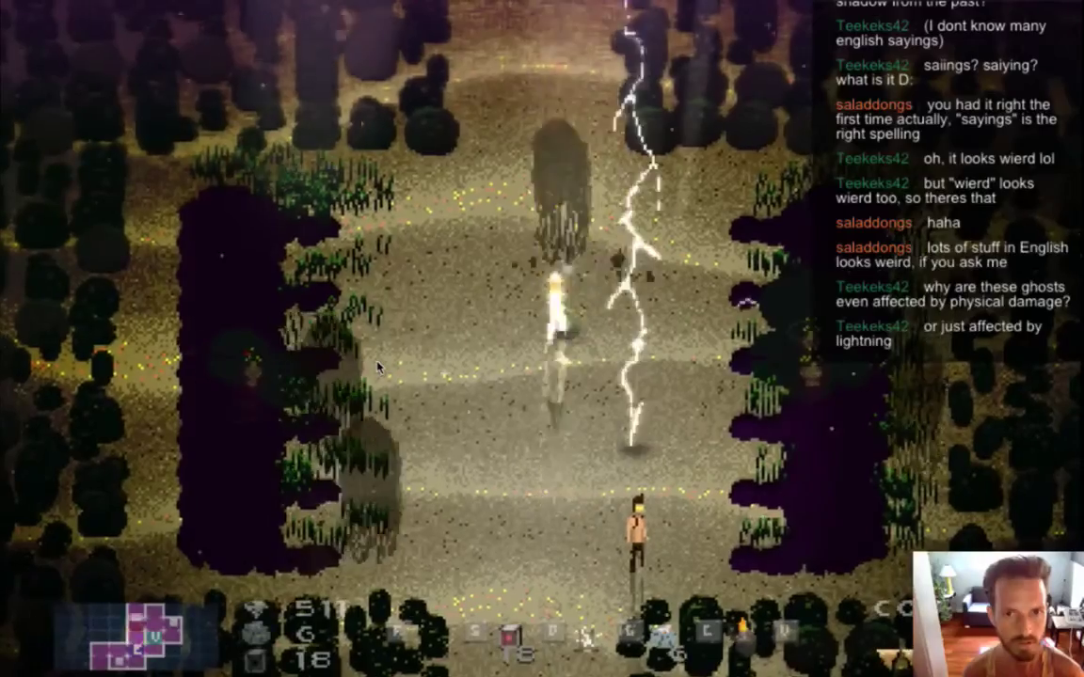
key("Right")
key("Left")
key("d")
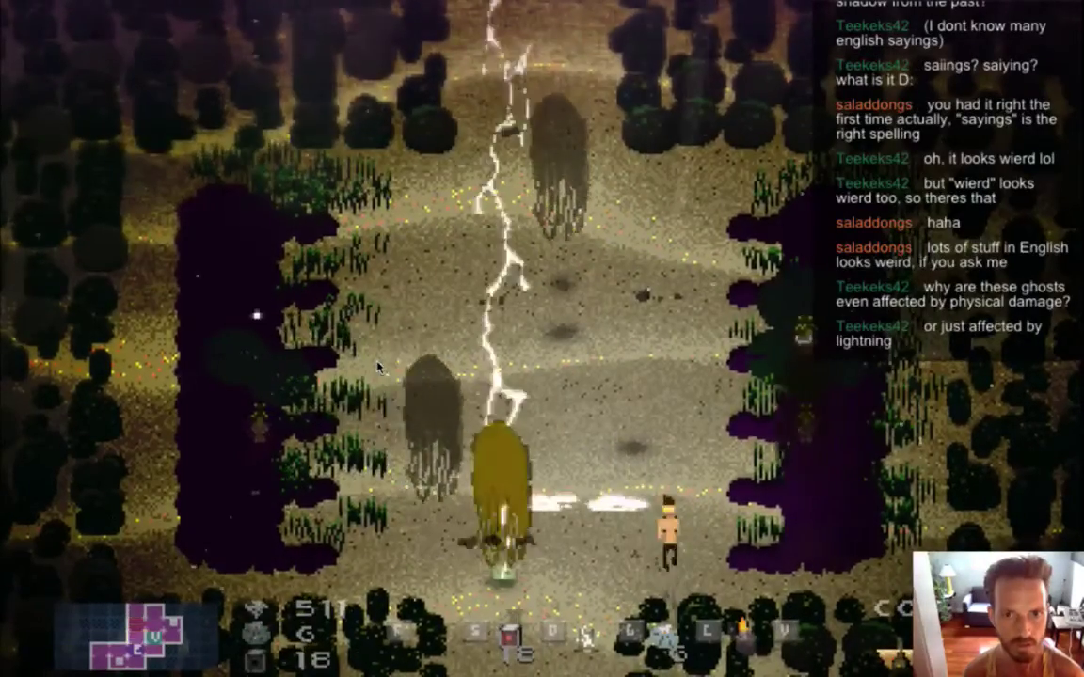
key("Down")
key("Left")
- End the test run, comment out the hp 49.0-99.0 line in Shade.txt and add hp 1 below it
key("super+q")
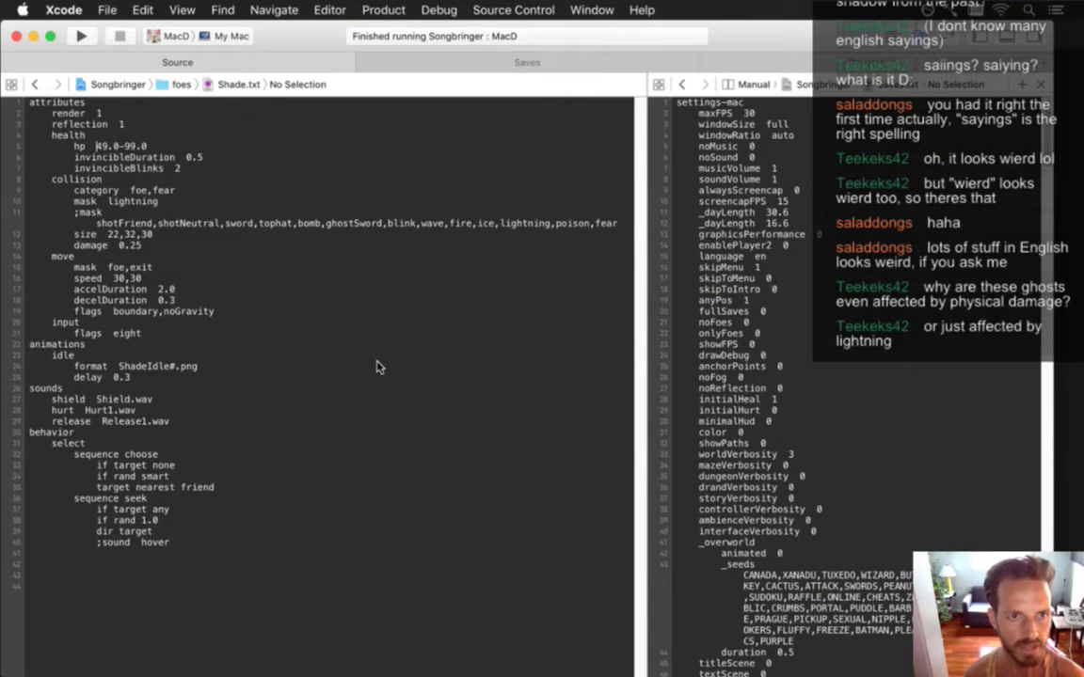
type(";")
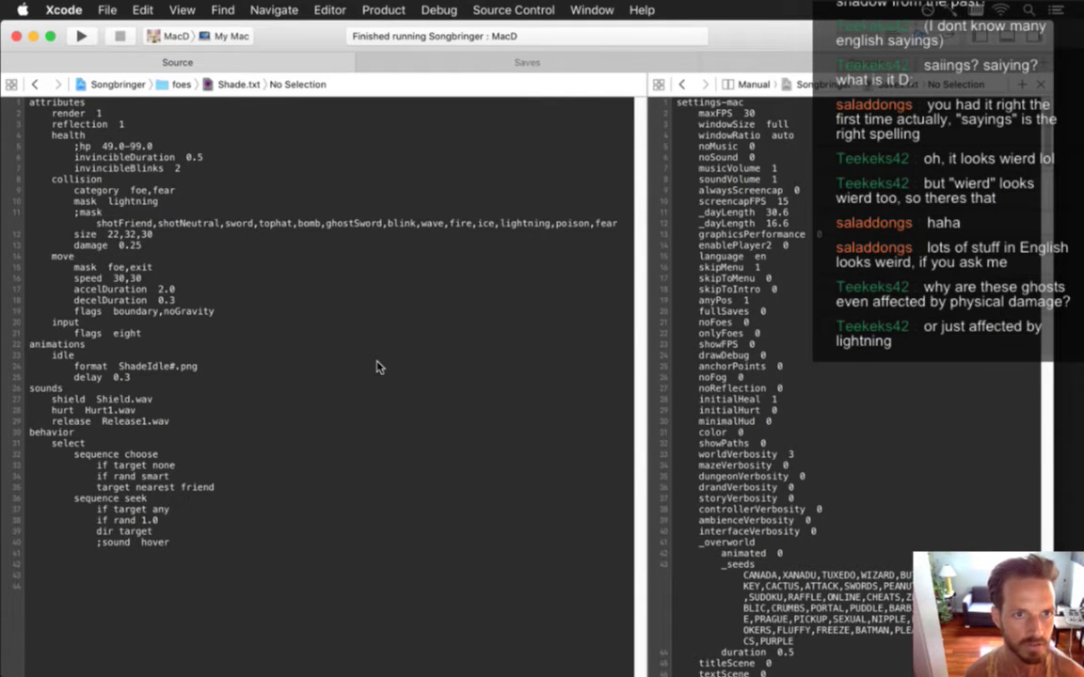
key("Return")
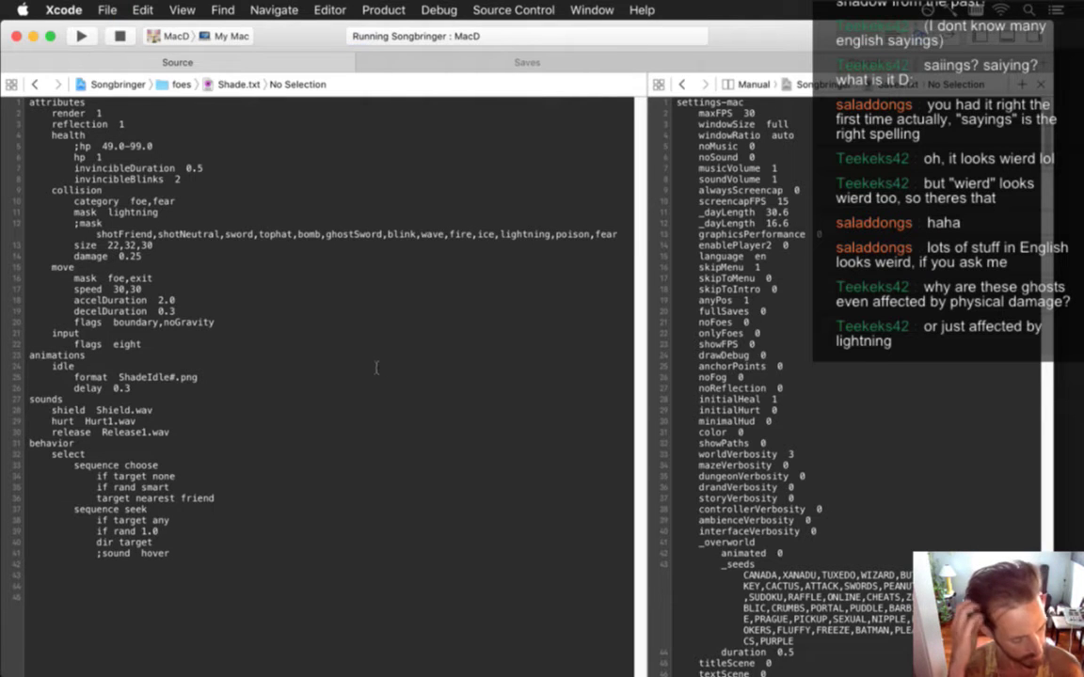
- Run the game and attack the low-health Shades with the top hat from the clearing's centre
key("super+r")
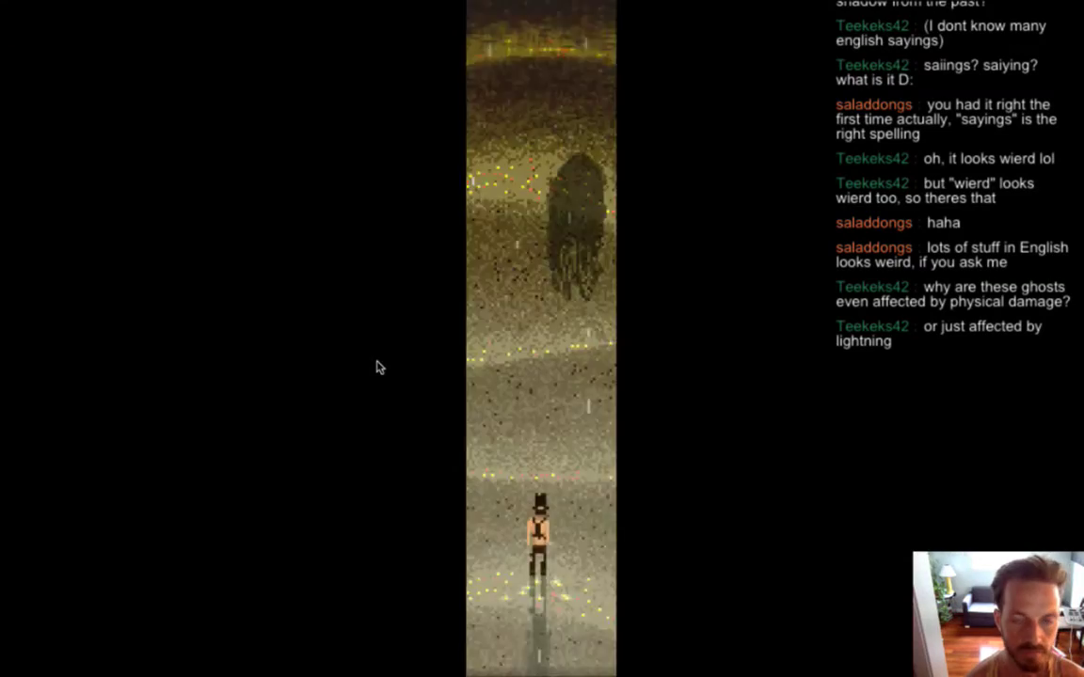
key("Up")
key("Right")
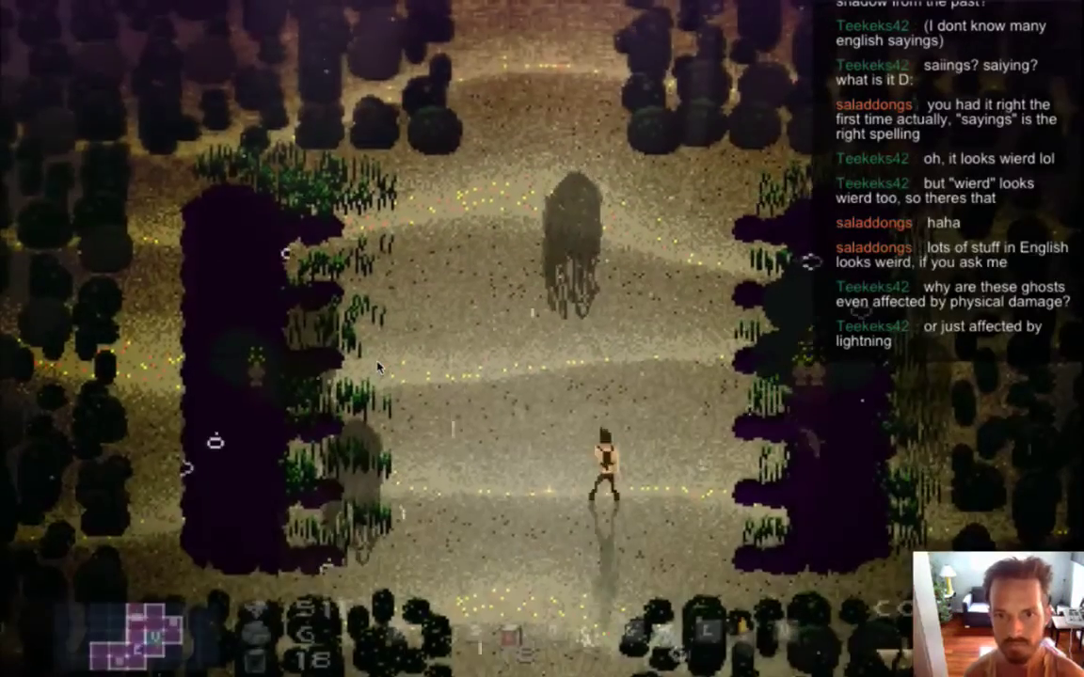
key("d")
key("Left")
key("Right")
key("Up")
key("Left")
key("Right")
key("d")
- Move the hero to the clearing's northern end, dodging the Shades and throwing the top hat at them
key("Up")
key("Right")
key("Up")
key("Left")
key("Up")
key("Up")
key("Down")
key("Right")
key("Down")
key("Left")
key("d")
key("Up")
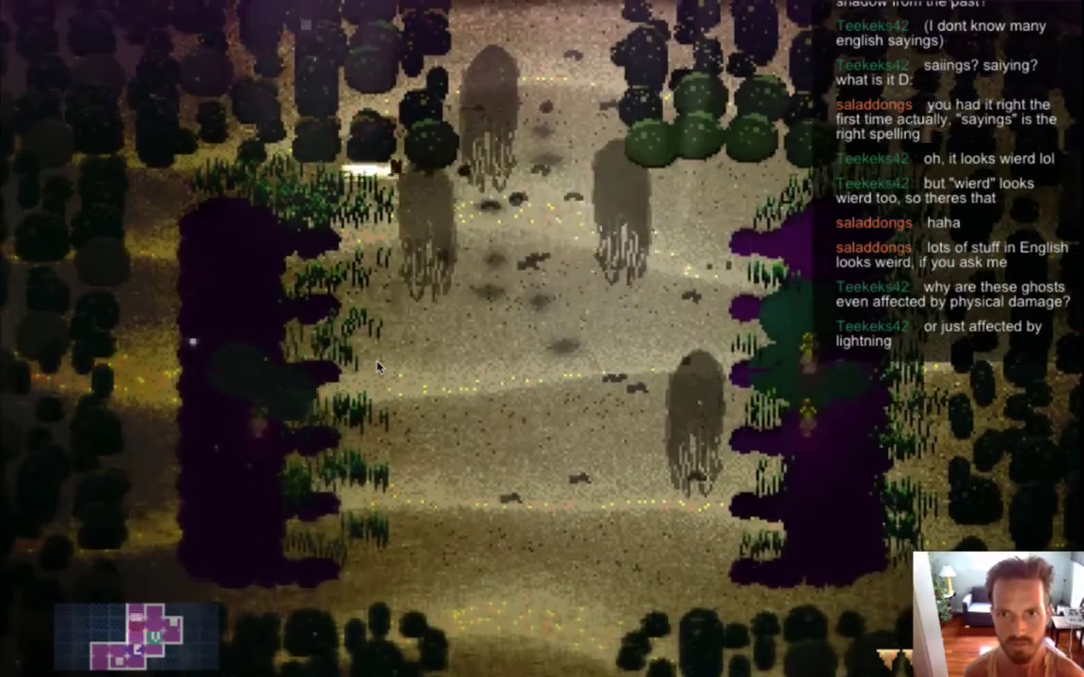
- Throw the top hat west at the Shades gathered by the northern path and quit the game
key("Left")
key("d")
key("Right")
key("Down")
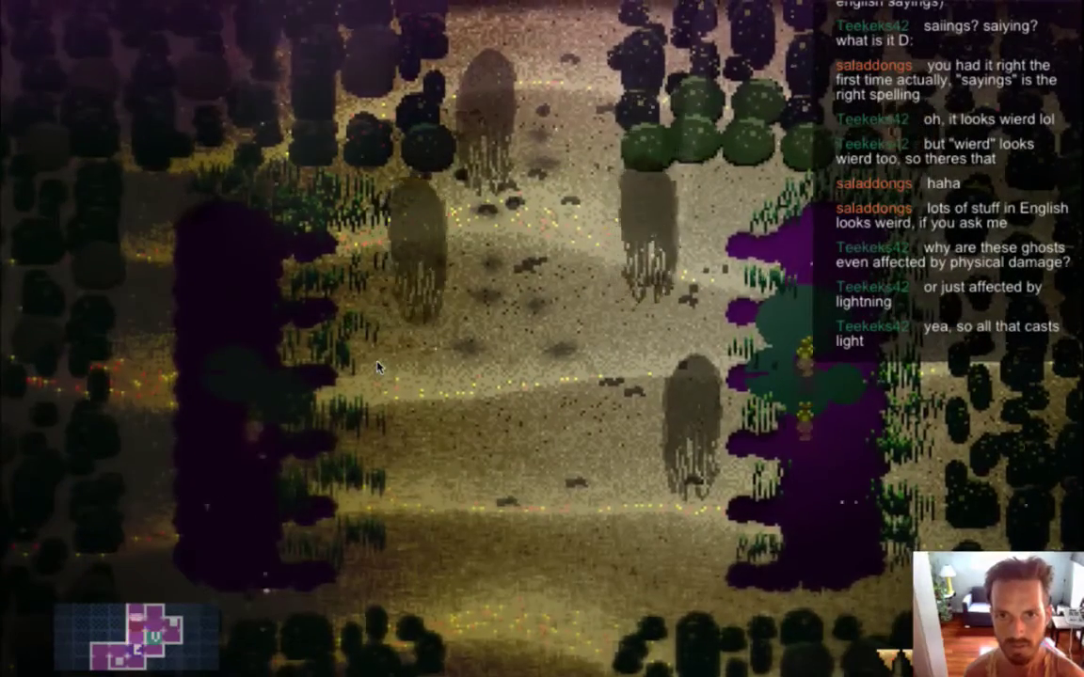
key("super+q")
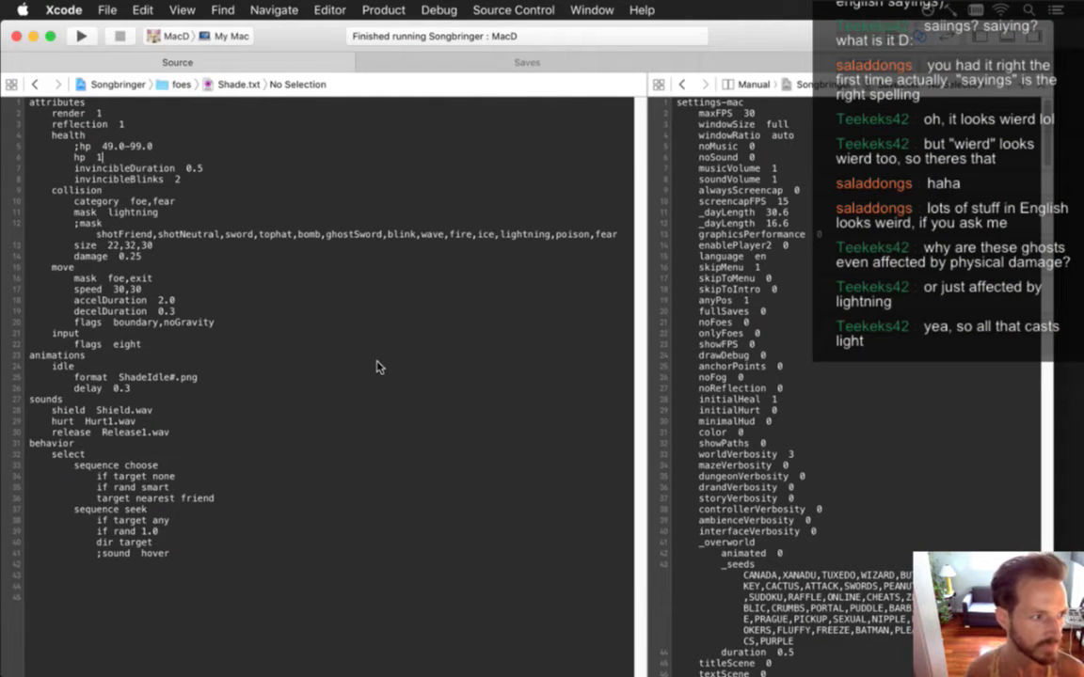
key("super+Tab")
key("super+Tab")
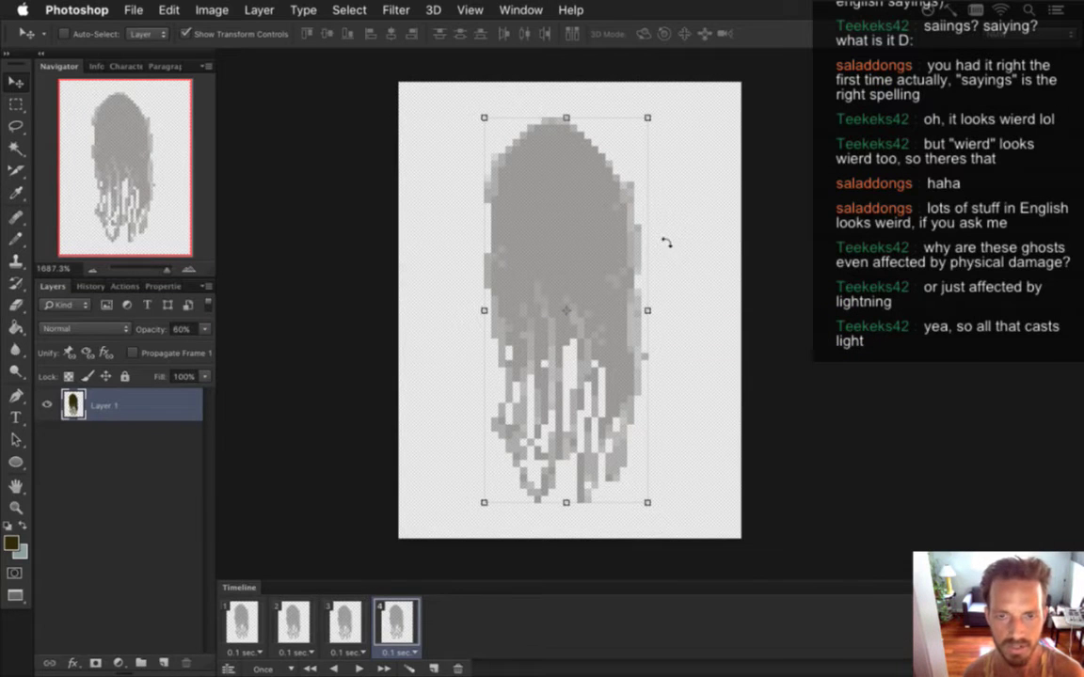
left_click(133, 9)
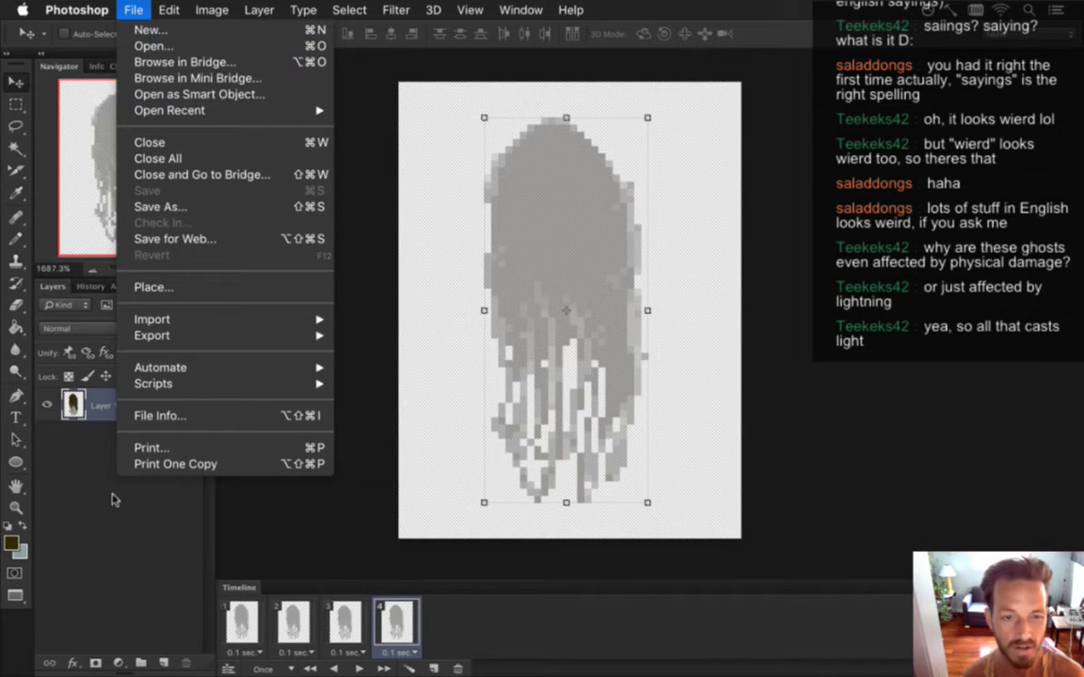
left_click(104, 483)
- Switch to Xcode and extend the Shade's collision mask to lightning,fire
key("super+Tab")
left_click(344, 357)
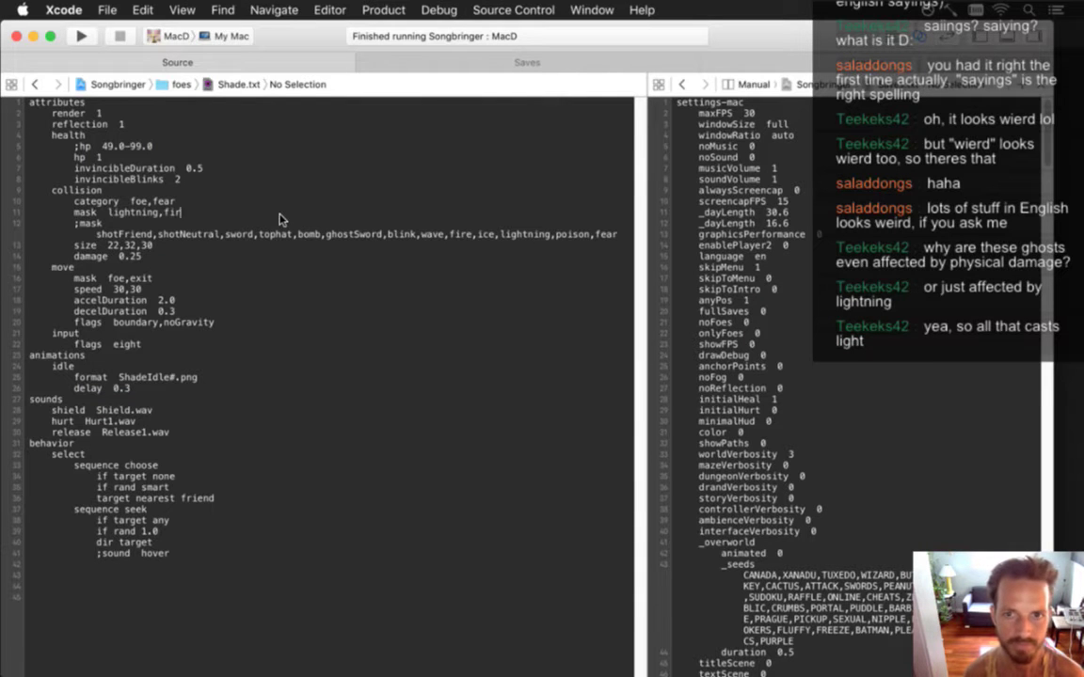
- Switch to Photoshop and save the Shade's idle animation document as ShadeRelease.psd in the Foes folder
key("super+Tab")
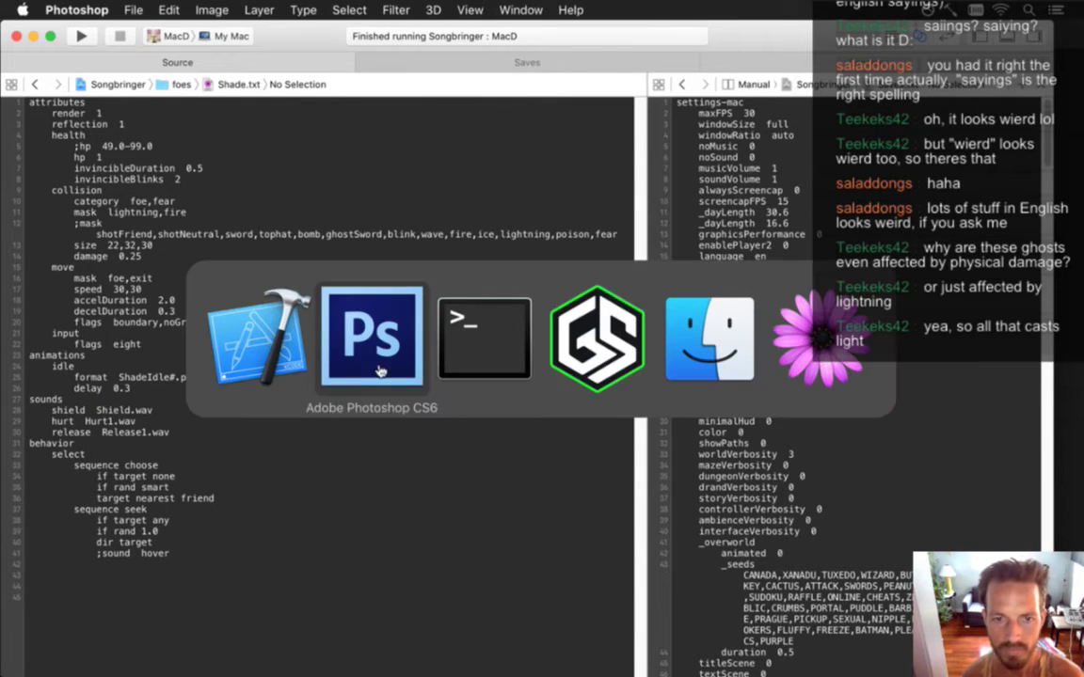
left_click(382, 368)
left_click(248, 616)
left_click(403, 620)
left_click(128, 9)
left_click(193, 193)
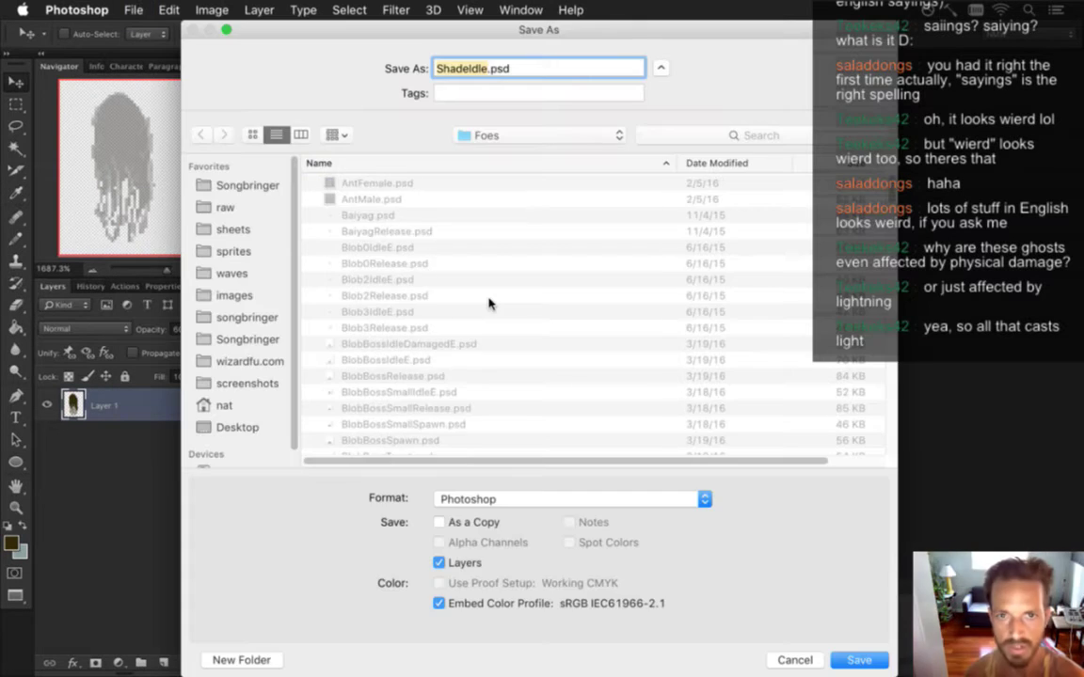
key("Right")
key("BackSpace")
key("BackSpace")
key("BackSpace")
key("BackSpace")
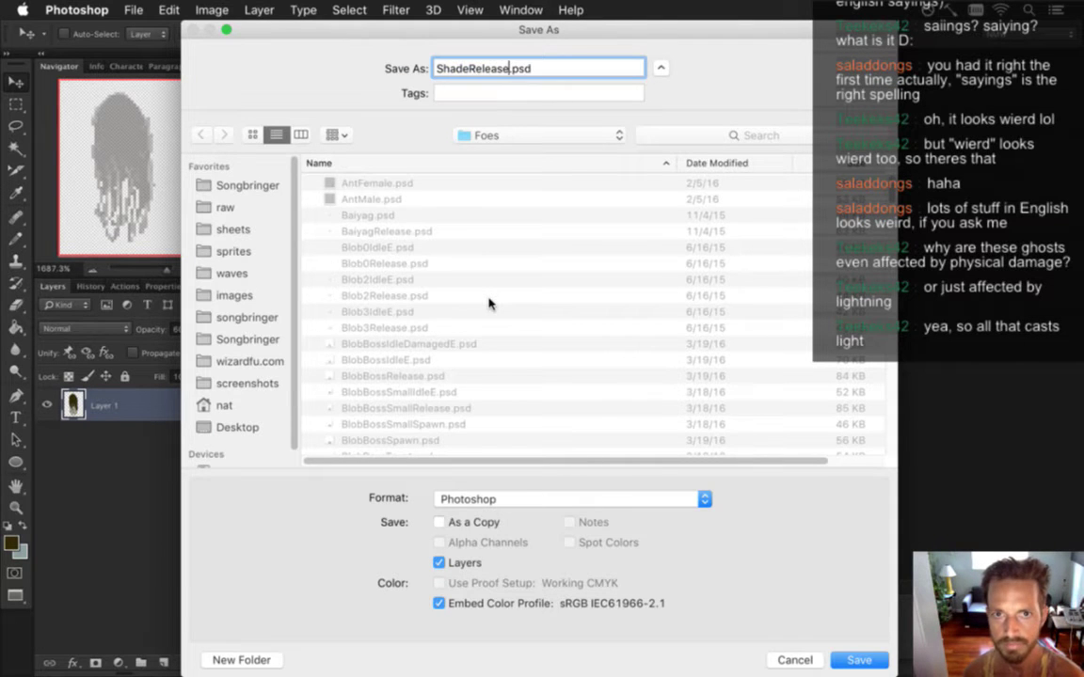
key("Return")
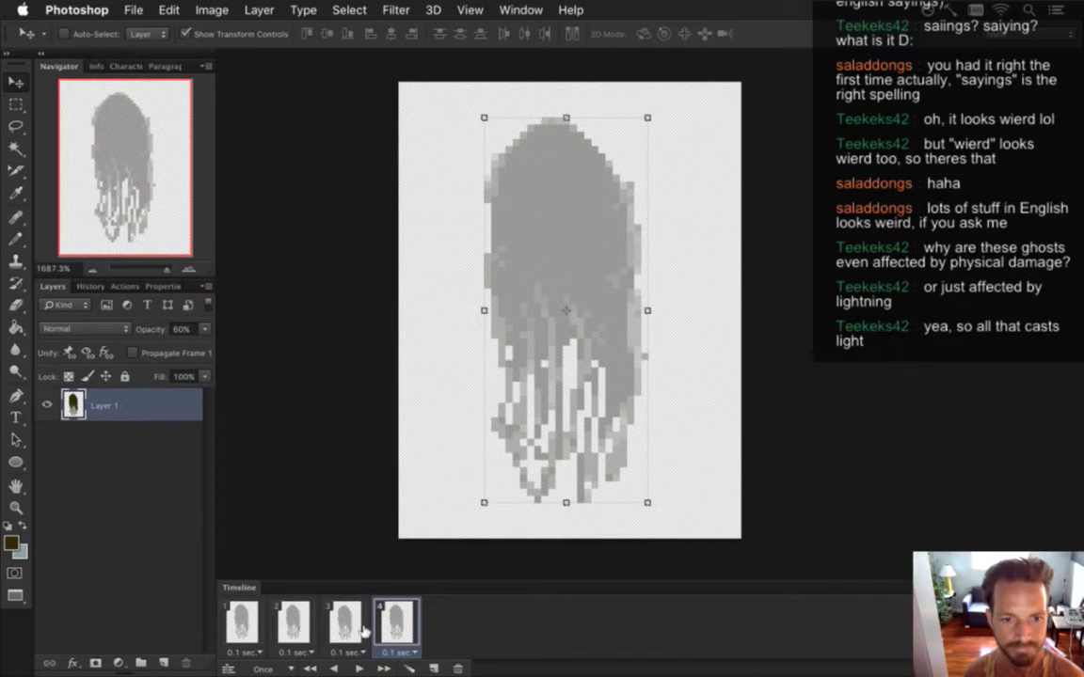
- Delete animation frames 2, 3 and 4 from the Shade release timeline, keeping only the first frame
left_click(458, 667)
left_click(458, 666)
left_click(458, 666)
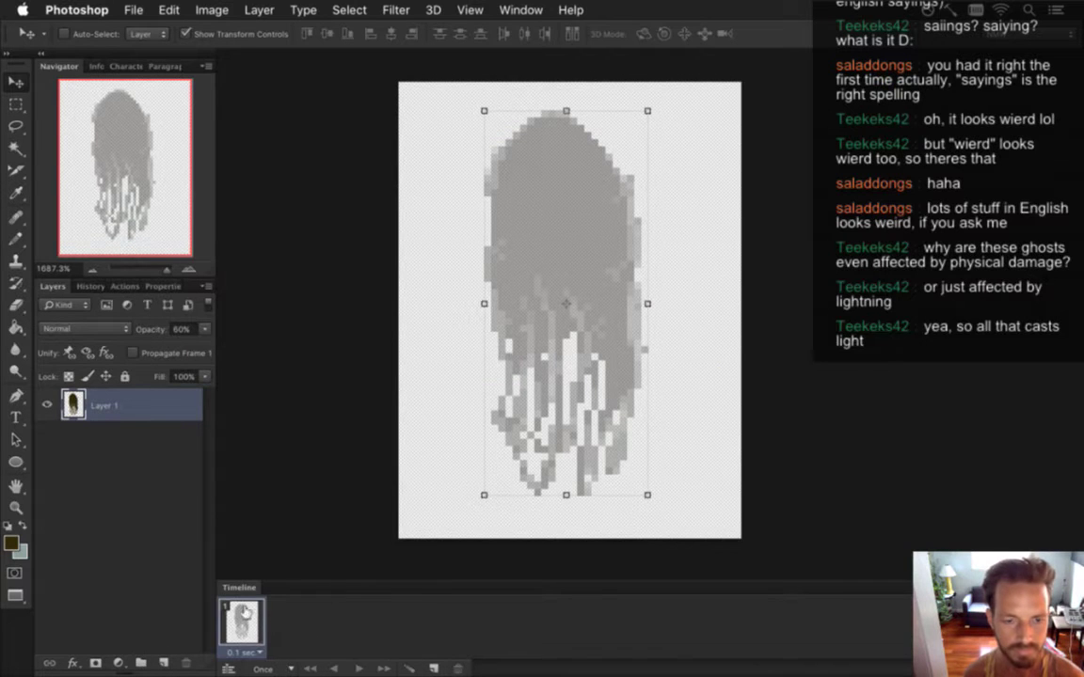
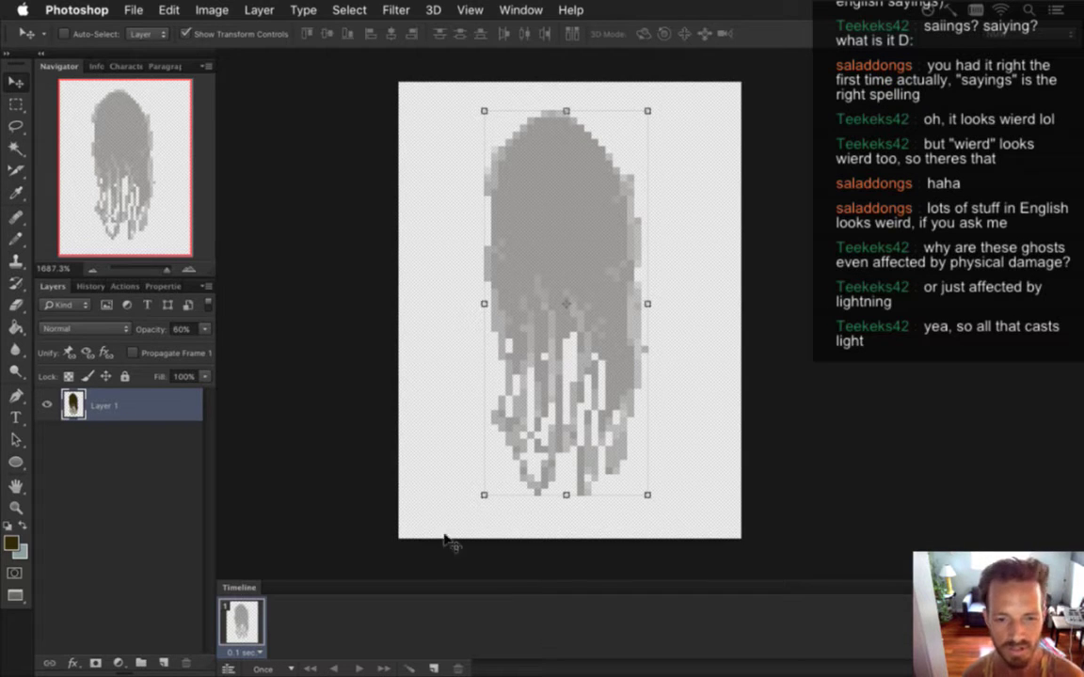
left_click(435, 667)
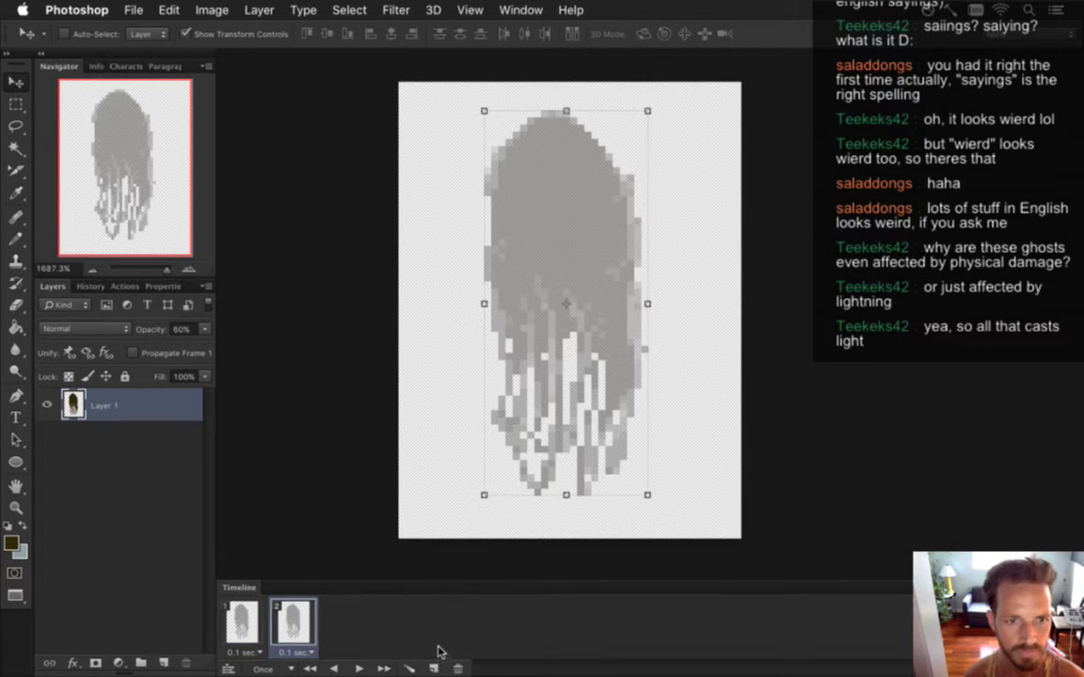
key("super+z")
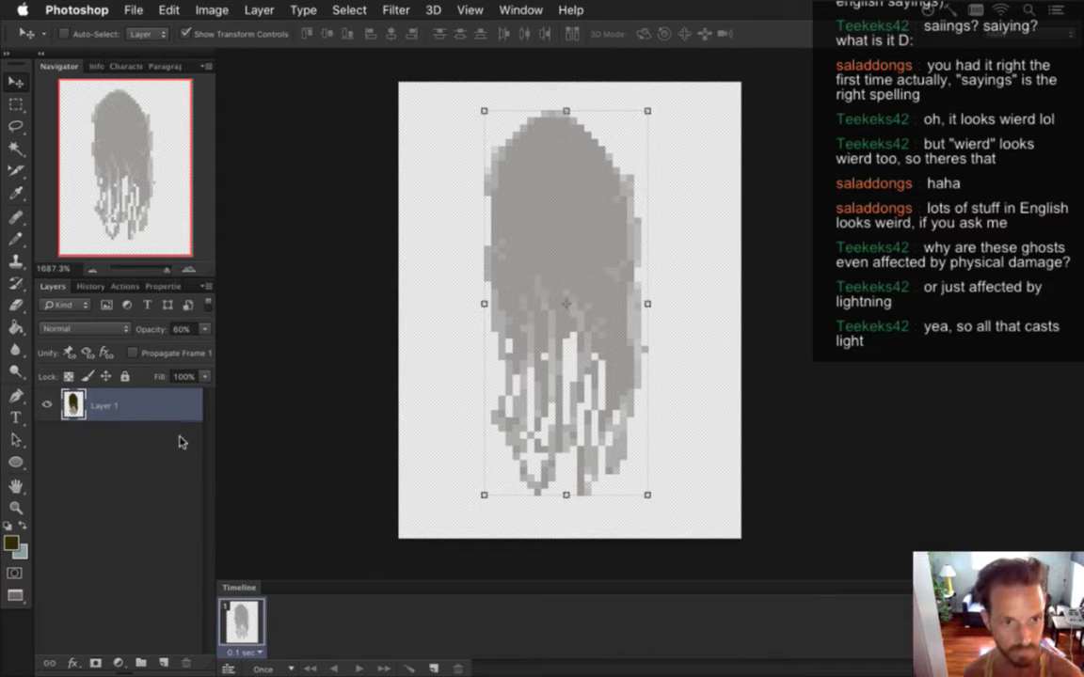
- Duplicate Layer 1, hide the original, and move the upper part of the copied sprite down about 3 px
key("super+j")
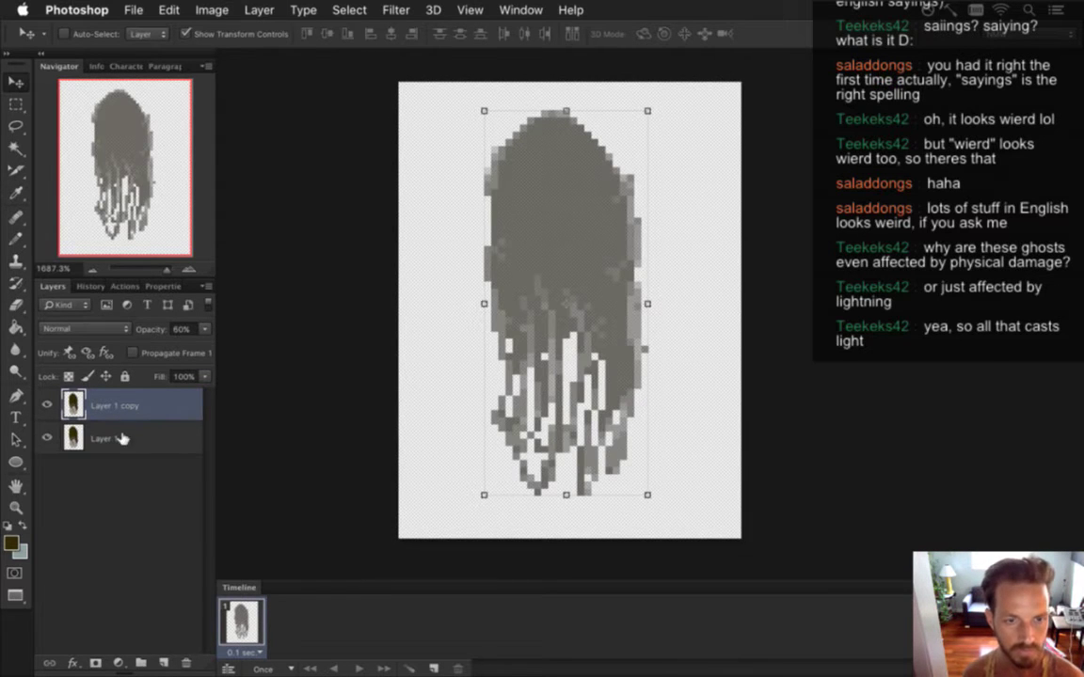
left_click(47, 438)
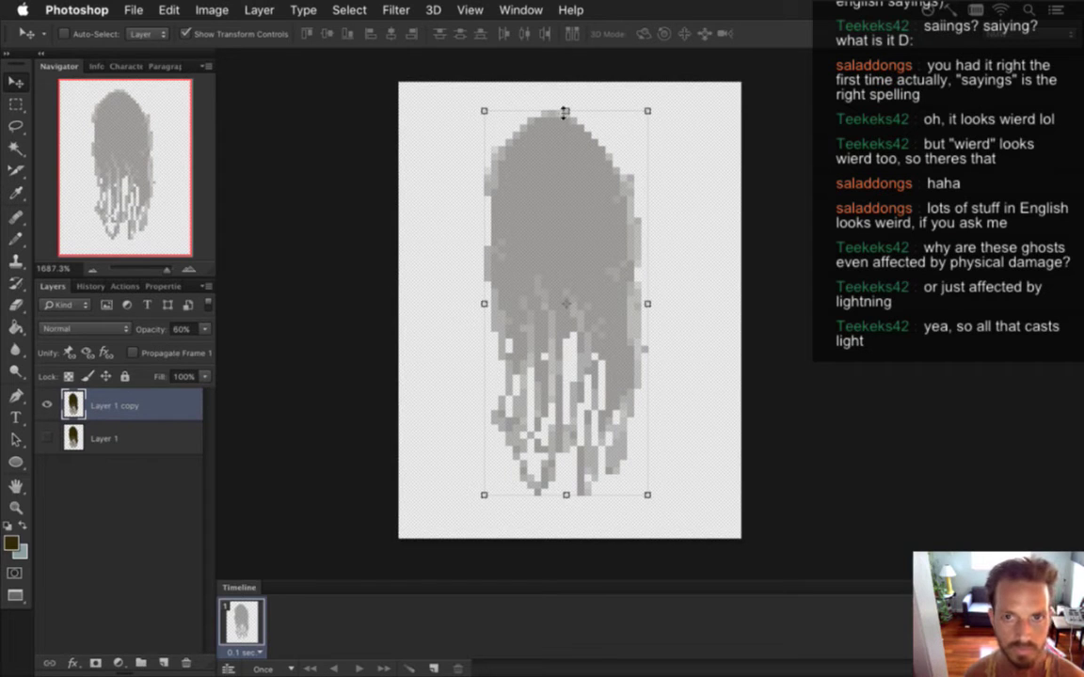
key("m")
left_click_drag(441, 89, 677, 258)
key("v")
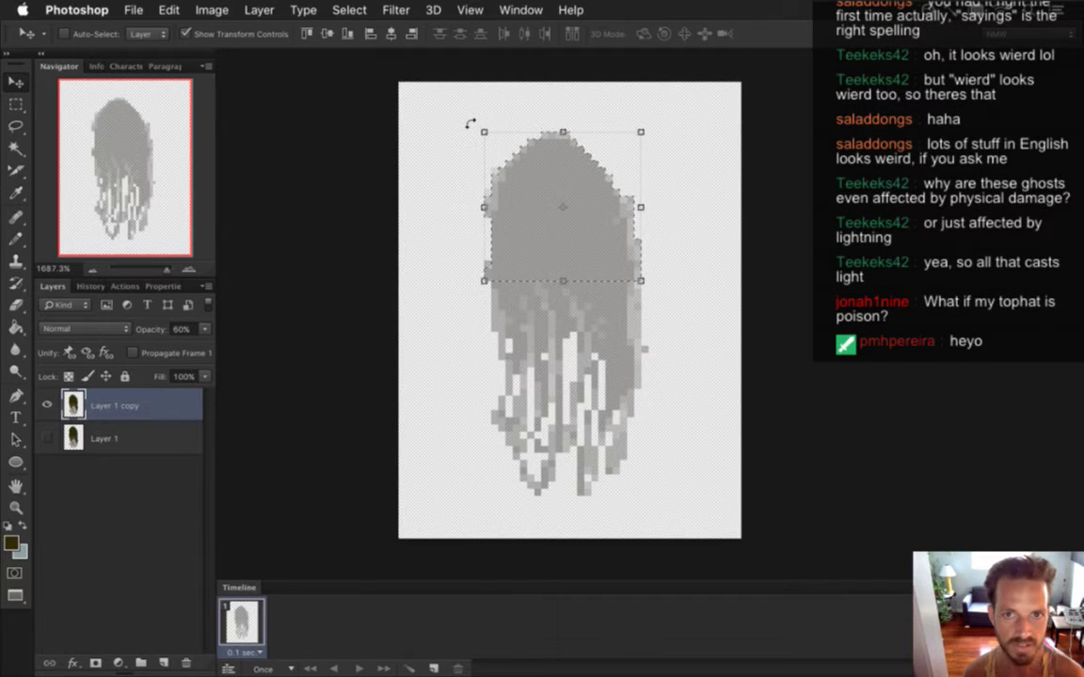
- Rotate the selected upper part of the sprite about -7.18 degrees and clear the selection
left_click_drag(469, 117, 451, 155)
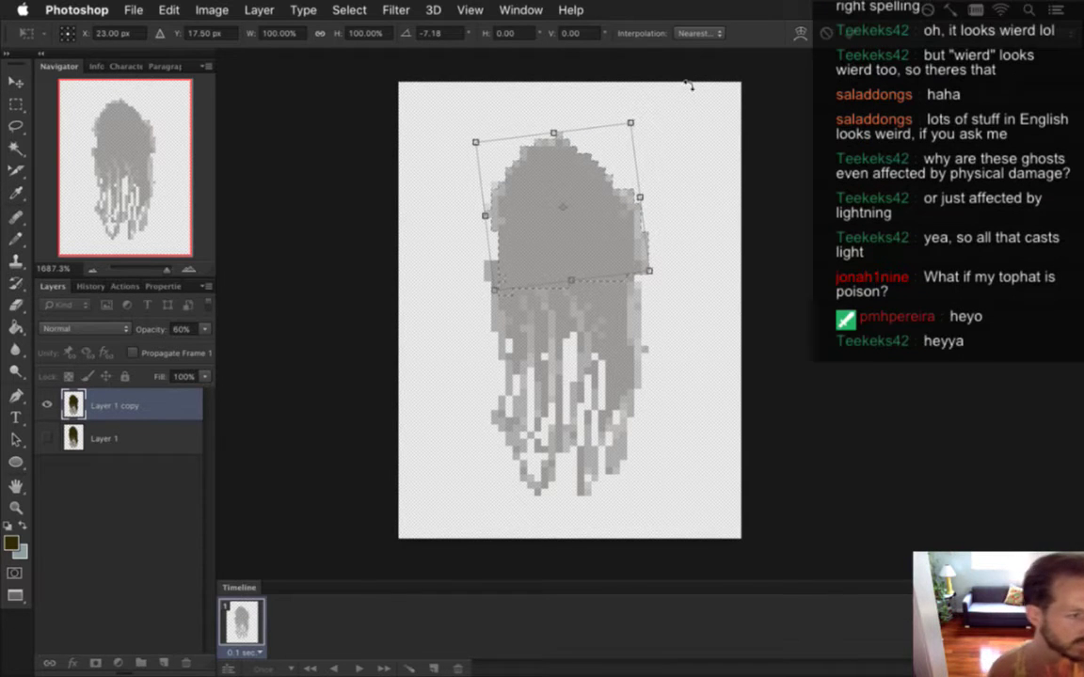
key("Escape")
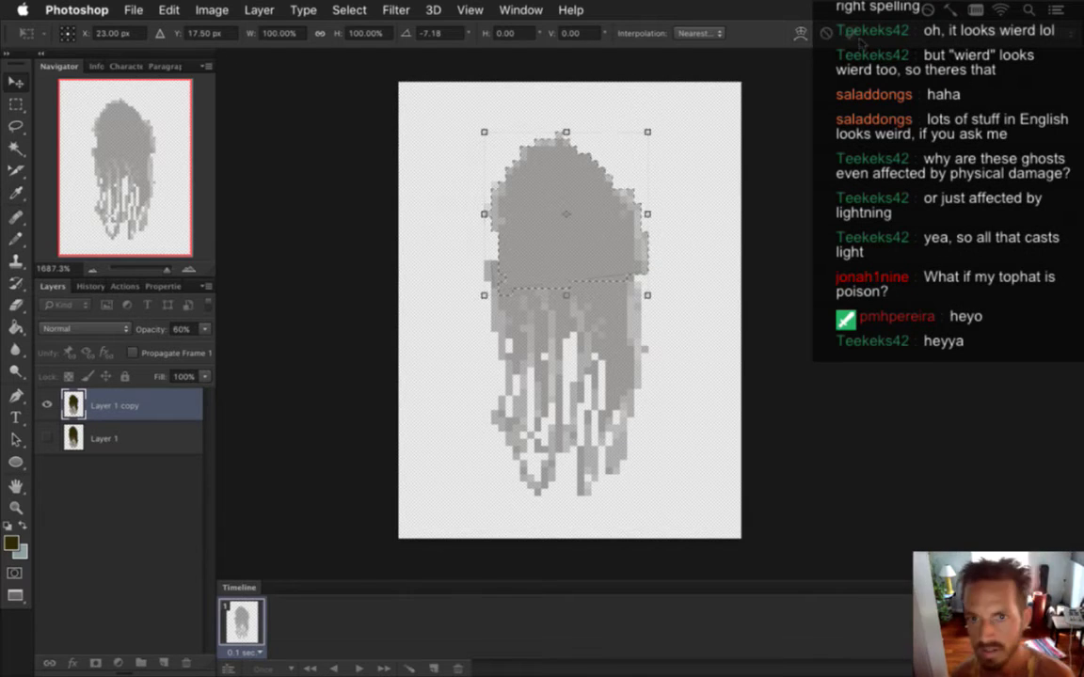
key("m")
left_click(598, 229)
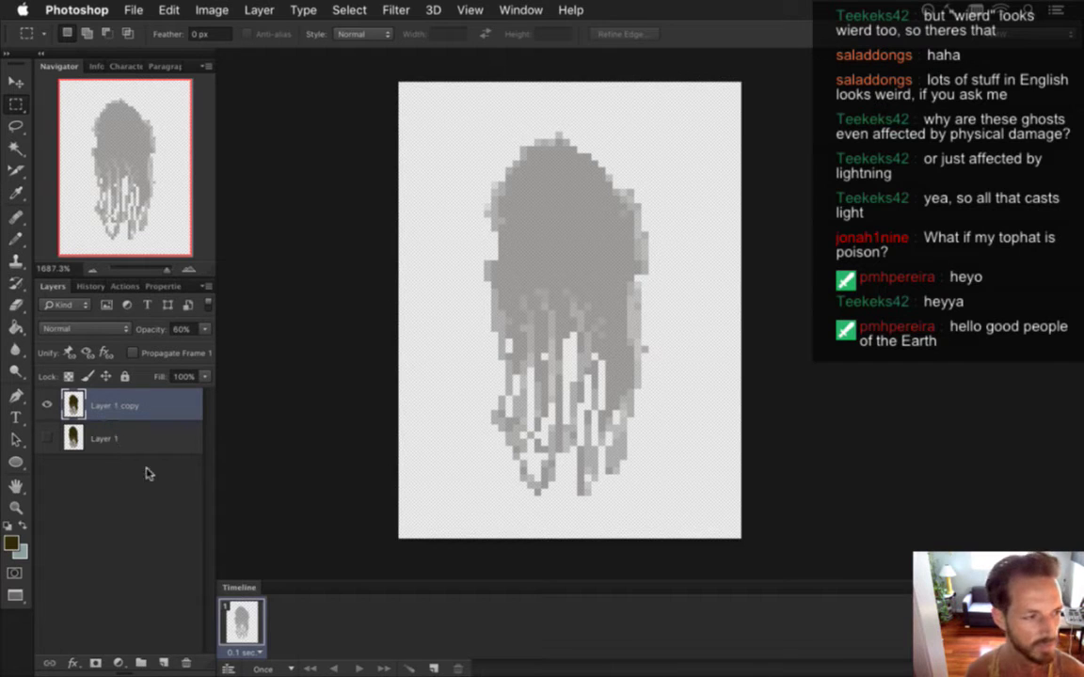
- Hide Layer 1 copy, duplicate Layer 1 again, and place the new copy visible at the top of the layer stack
left_click(141, 432)
left_click(130, 404)
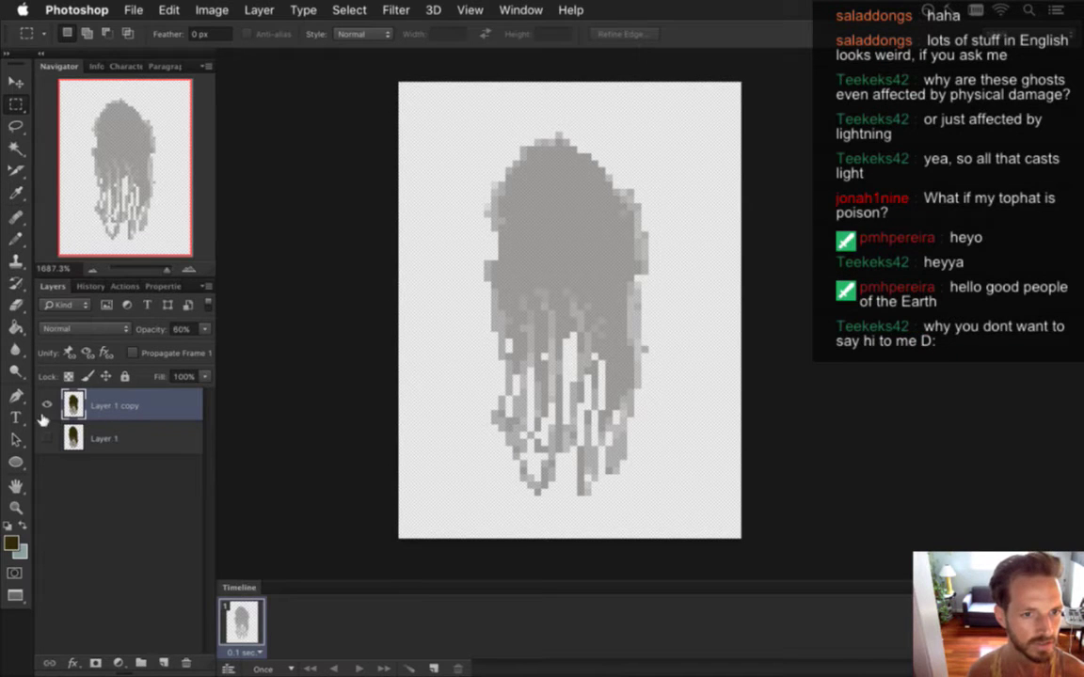
left_click(47, 404)
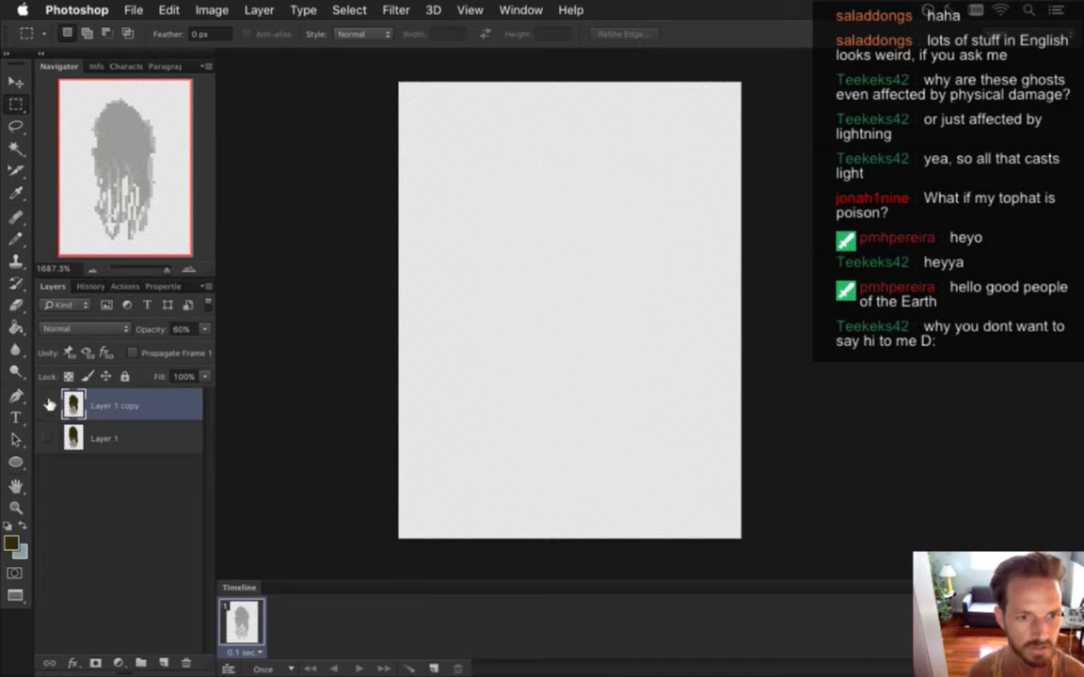
left_click(94, 444)
key("super+j")
left_click_drag(108, 442, 73, 399)
left_click(47, 404)
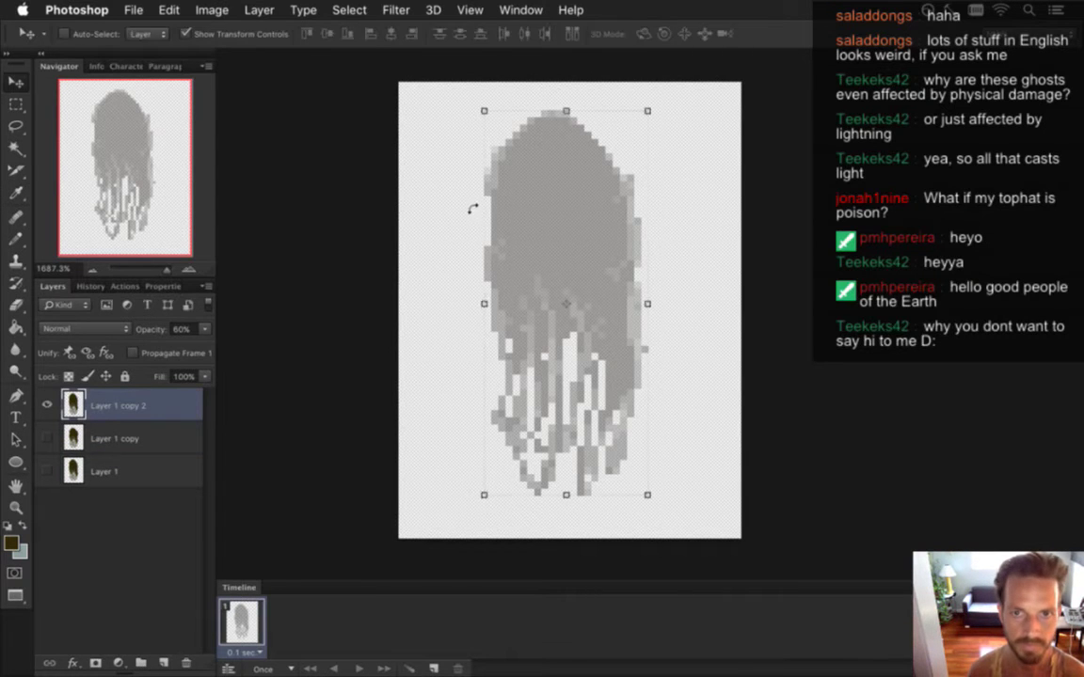
- Select the head on Layer 1 copy 2, lower it, and rotate it about -23.17 degrees
left_click_drag(434, 104, 649, 252)
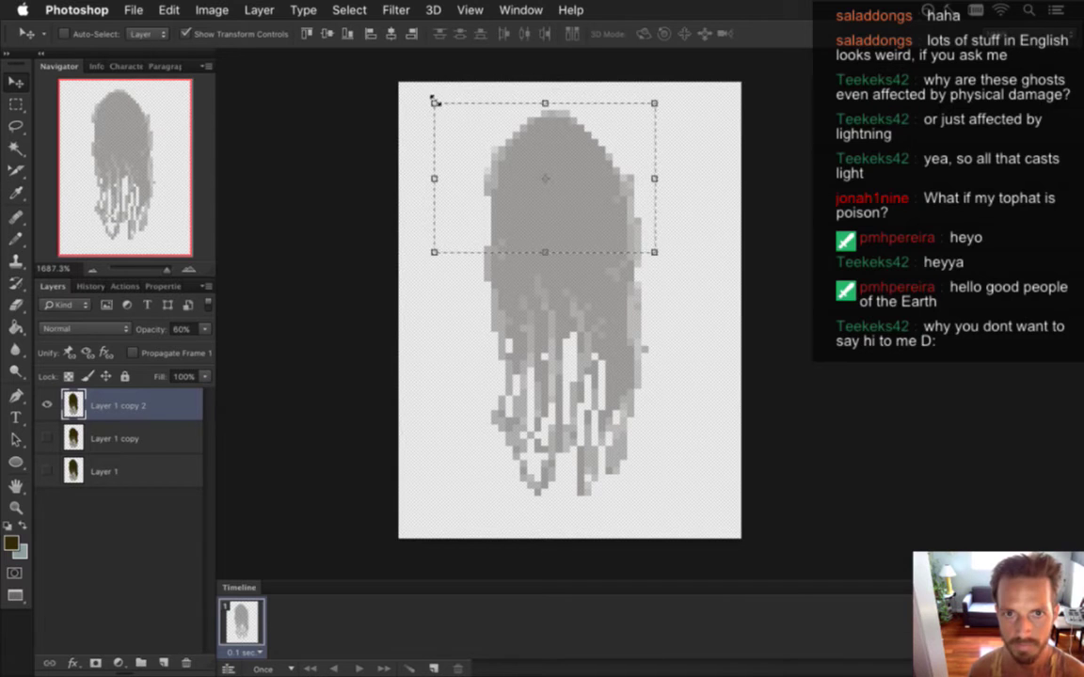
left_click_drag(562, 130, 560, 161)
key("ctrl+t")
left_click_drag(470, 129, 419, 165)
left_click_drag(536, 213, 523, 228)
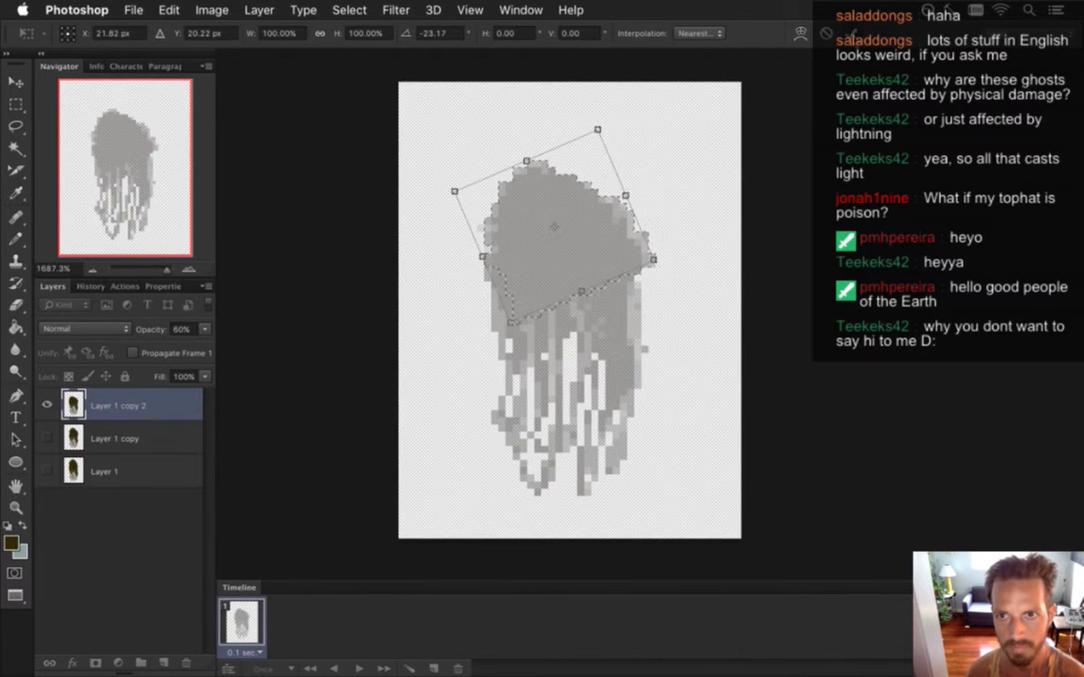
key("Return")
- Select the sprite from its head to mid-tendrils, move that part down about 3 px and deselect
key("m")
left_click_drag(412, 140, 698, 388)
key("v")
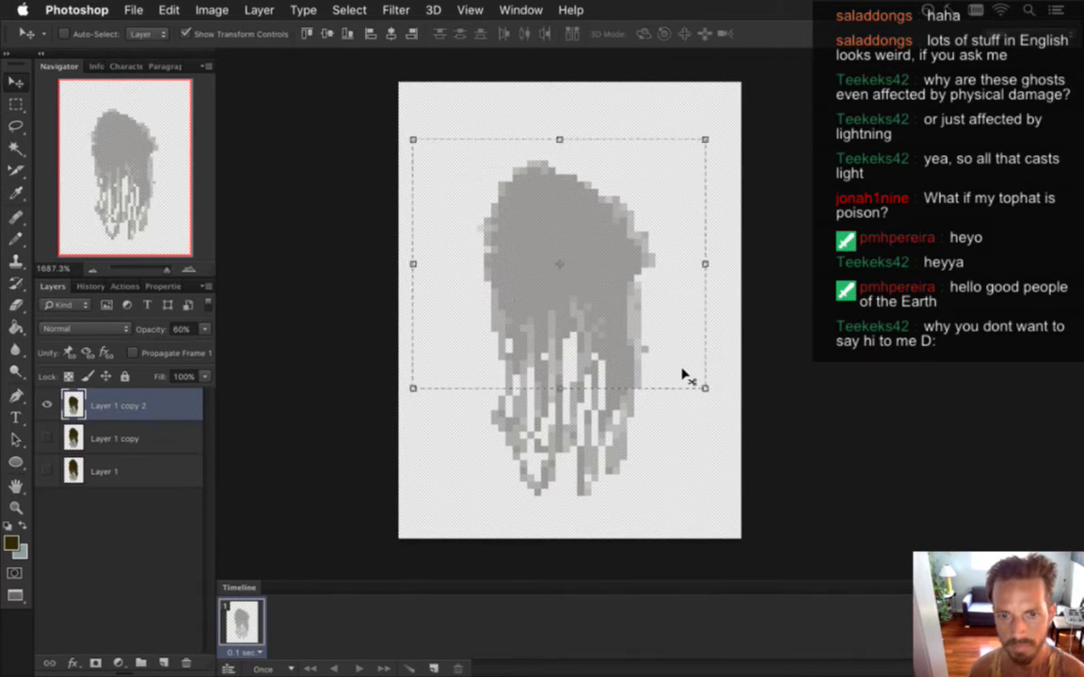
key("Down")
key("Down")
key("Down")
key("m")
key("ctrl+d")
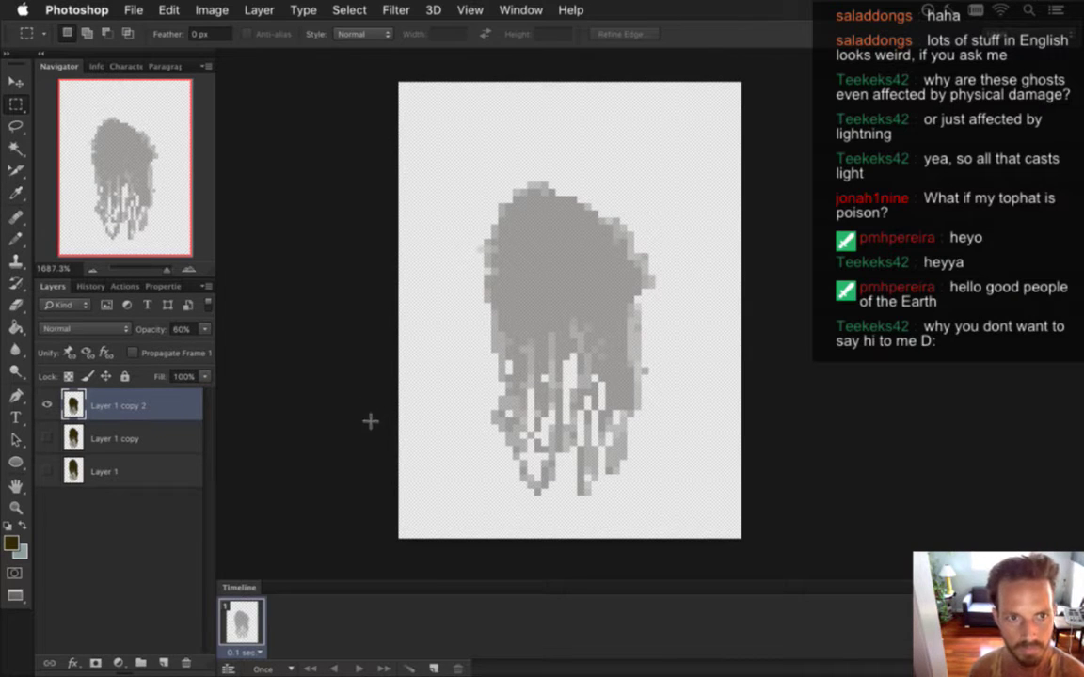
- Duplicate Layer 1 copy 2, hide the source layer, and move the whole copied sprite down about 2 px
key("ctrl+j")
left_click(47, 438)
left_click_drag(426, 169, 694, 493)
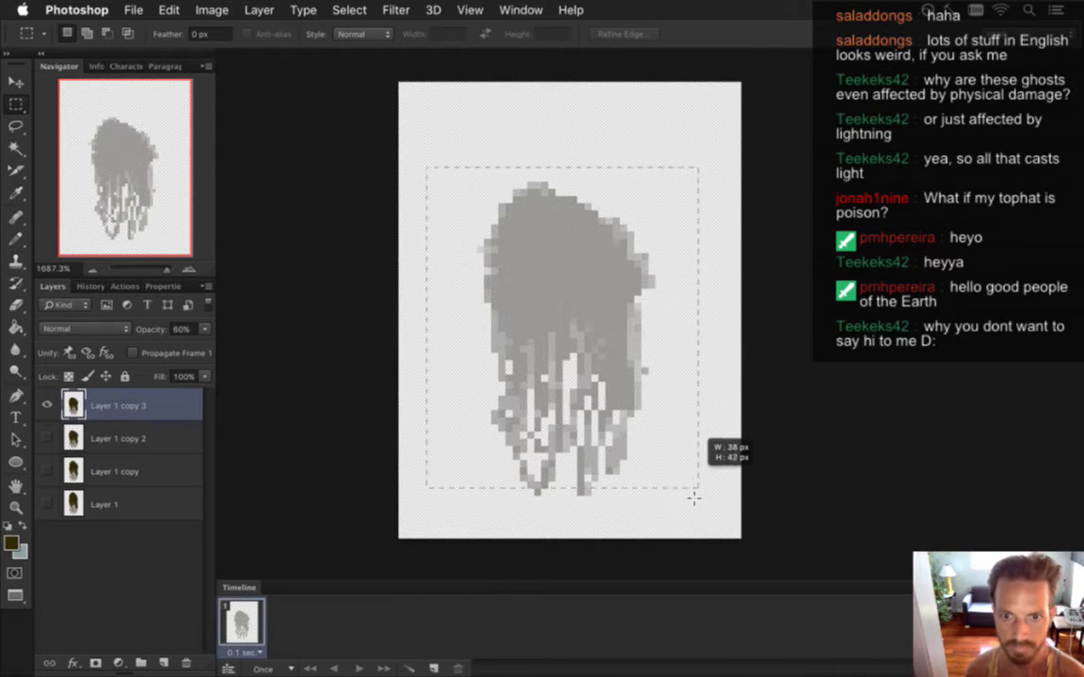
key("v")
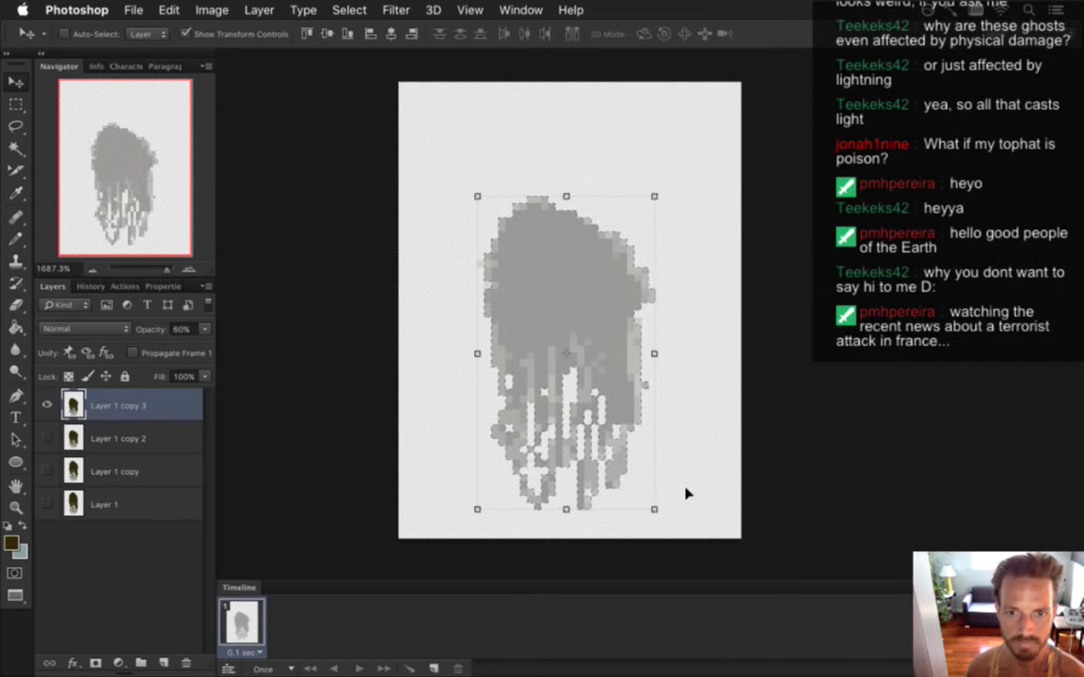
- Move the body above the lower tendrils on Layer 1 copy 3 down about 3 px and deselect
key("m")
left_click_drag(433, 161, 684, 423)
key("v")
key("m")
left_click_drag(404, 110, 691, 402)
key("v")
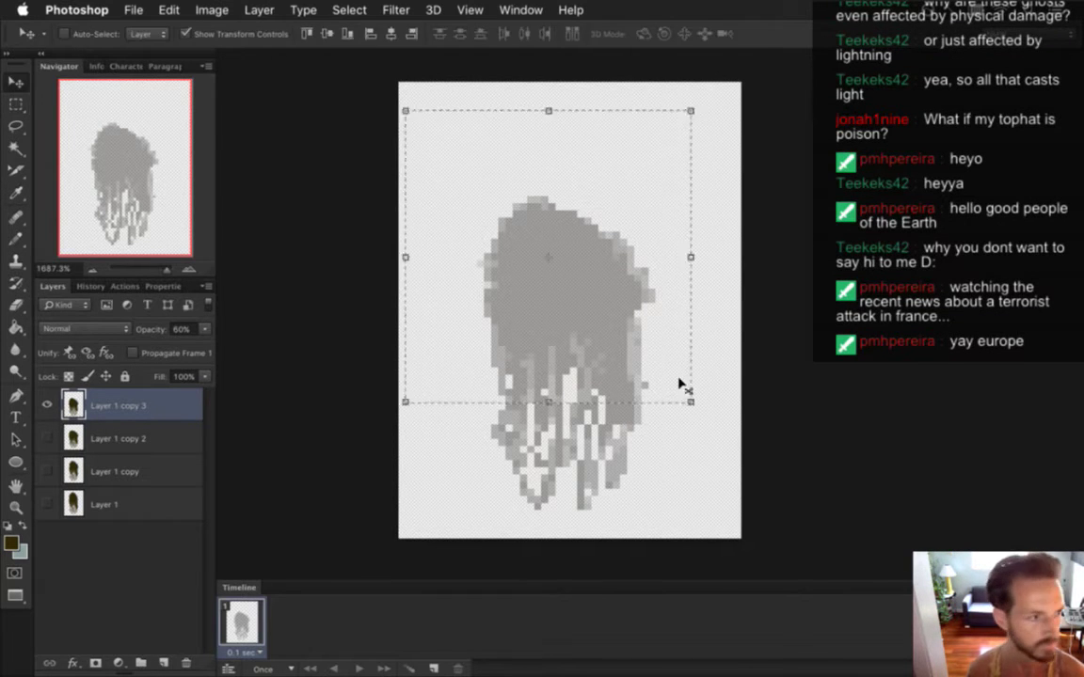
key("Down")
key("Down")
key("Down")
key("m")
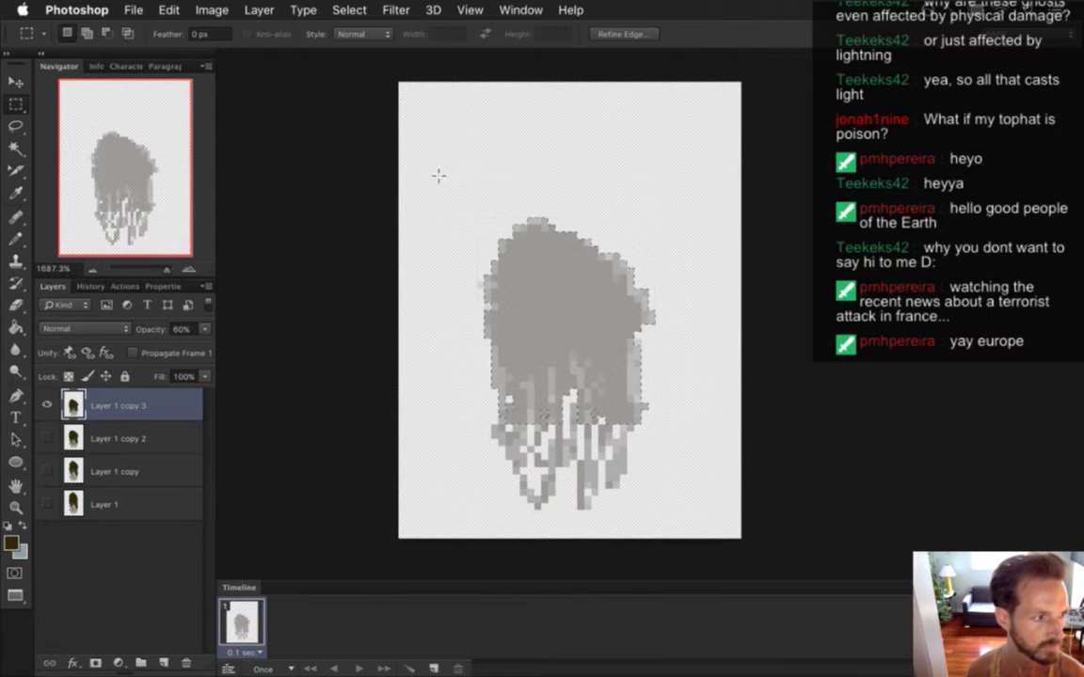
key("ctrl+d")
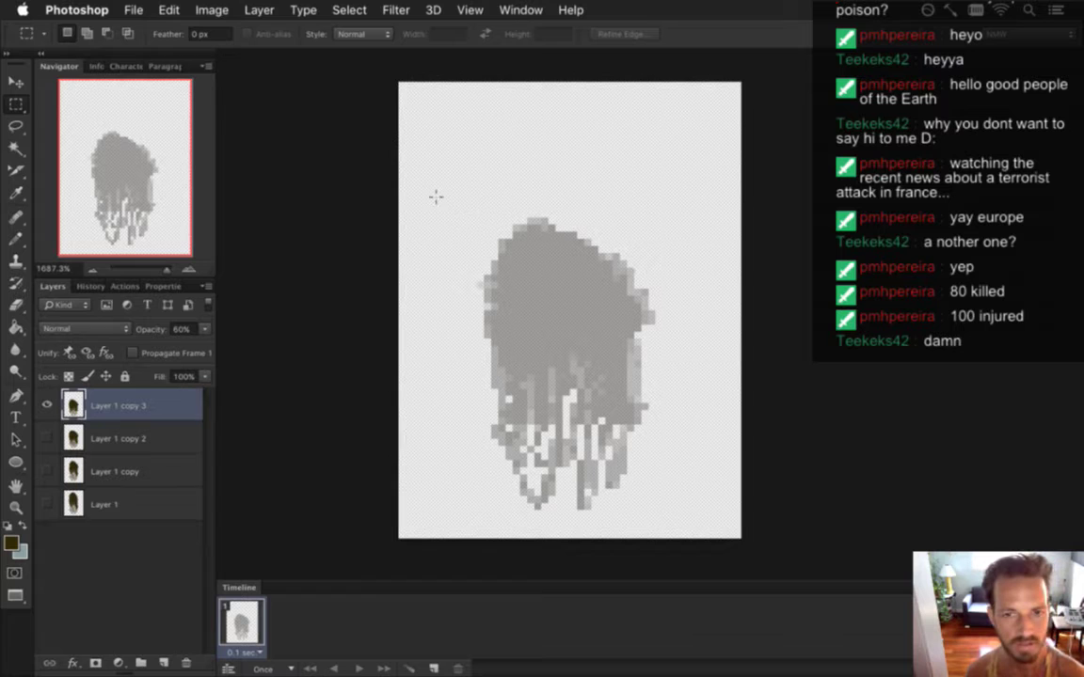
- Select only the head on Layer 1 copy 3 and move it down about 3 px
left_click_drag(455, 189, 705, 330)
key("v")
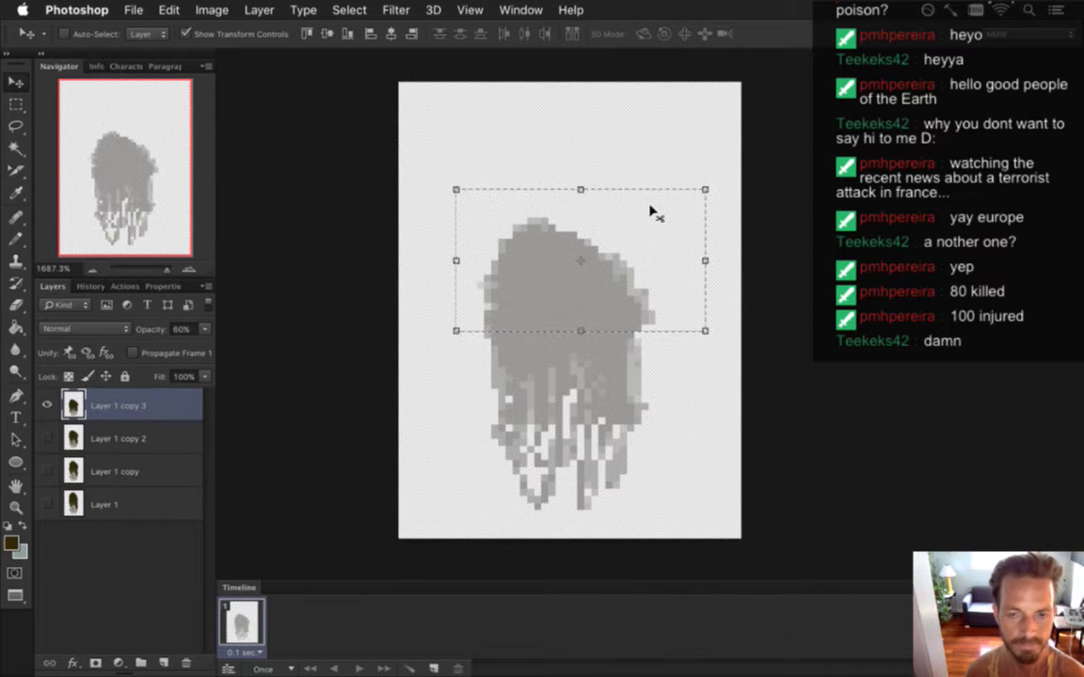
key("Down")
key("Down")
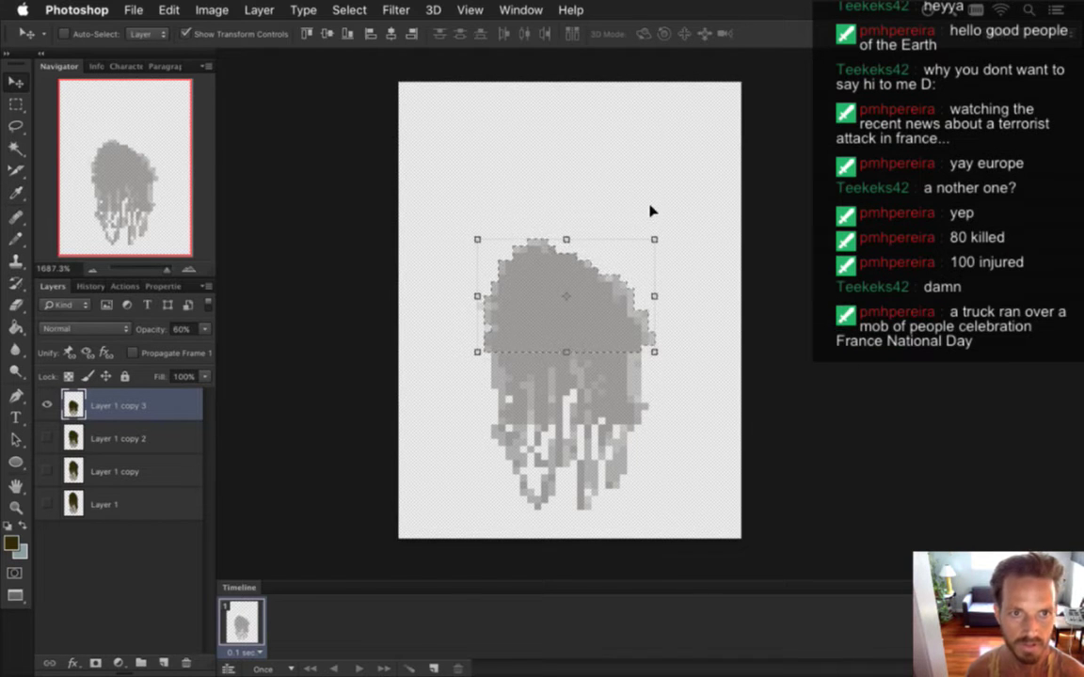
- Select the crown of the head, rotate it about 21.13 degrees, and nudge it right and down into the body
key("m")
left_click_drag(506, 210, 611, 310)
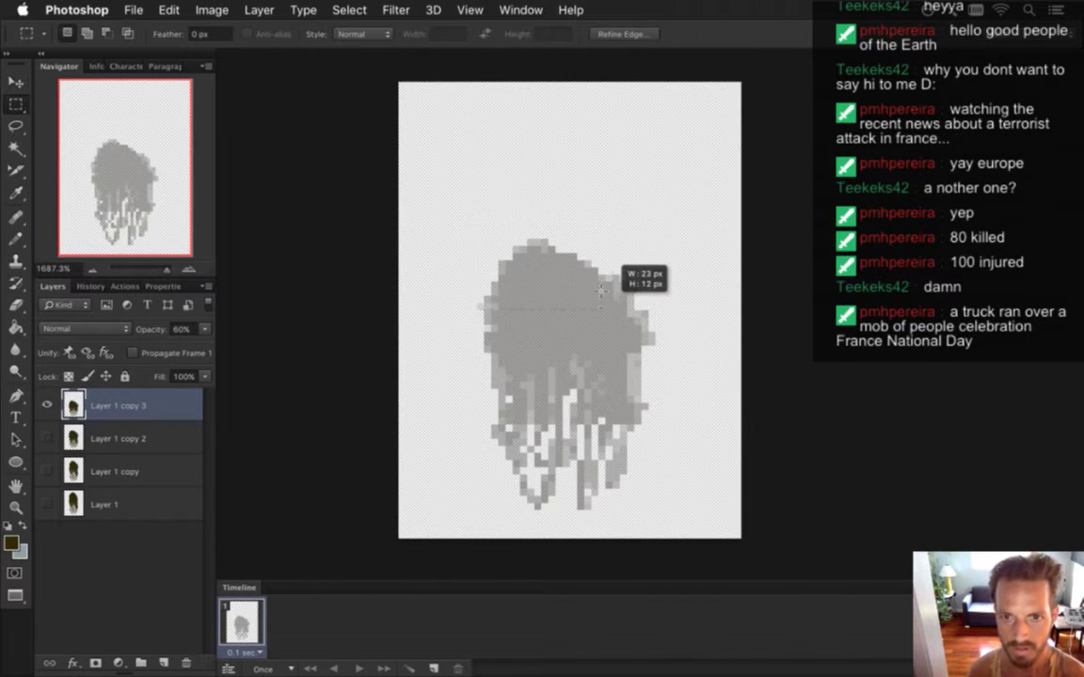
key("v")
left_click_drag(624, 218, 645, 249)
key("Right")
key("Right")
key("Right")
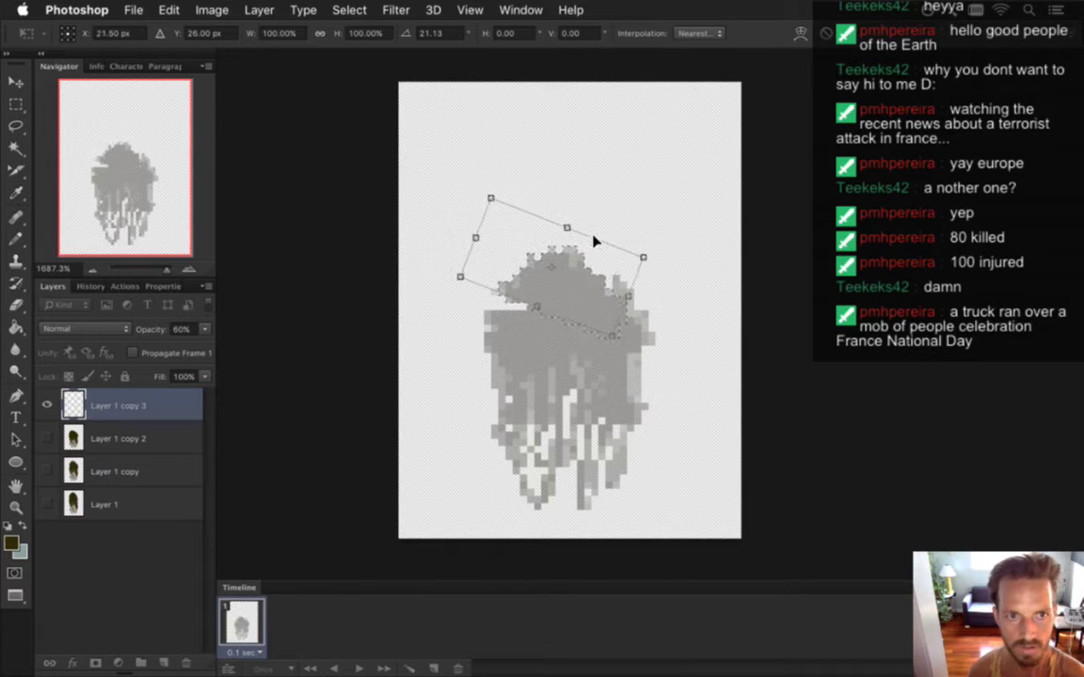
key("Down")
key("Down")
key("Return")
- Move the small cluster of pixels sticking up at the head's right shoulder down about 3 px and deselect
key("m")
left_click_drag(619, 275, 638, 309)
key("v")
key("Down")
key("Down")
key("Down")
key("m")
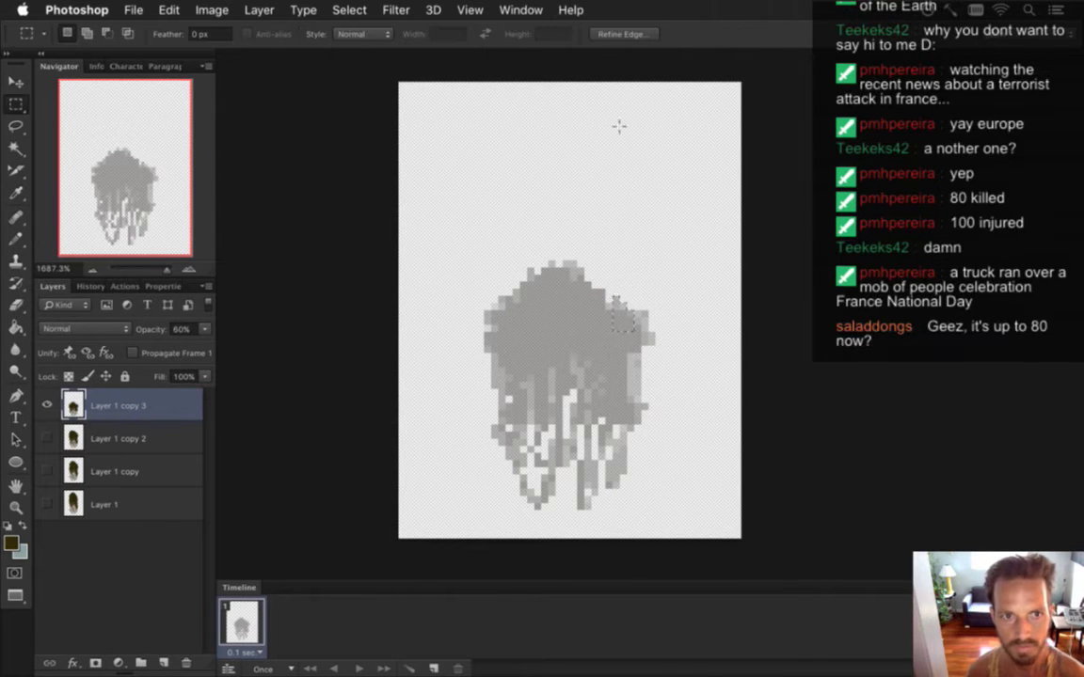
left_click(629, 170)
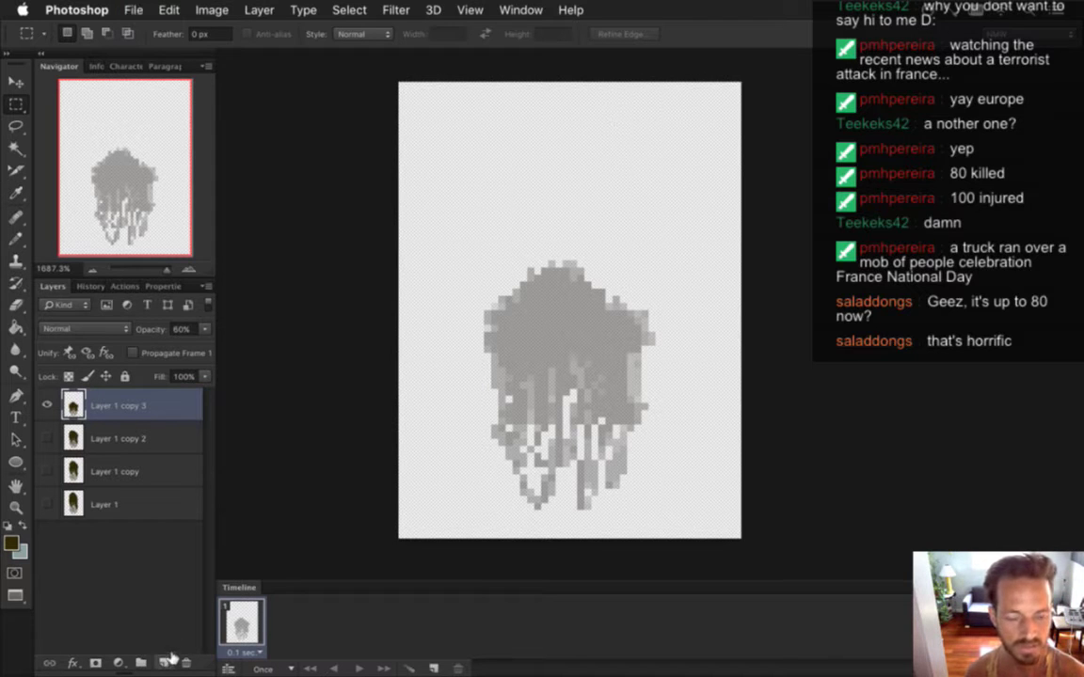
- Duplicate Layer 1 copy 3, hide the source layer, and move the copy's body down about 2 px over its tendrils
key("super+j")
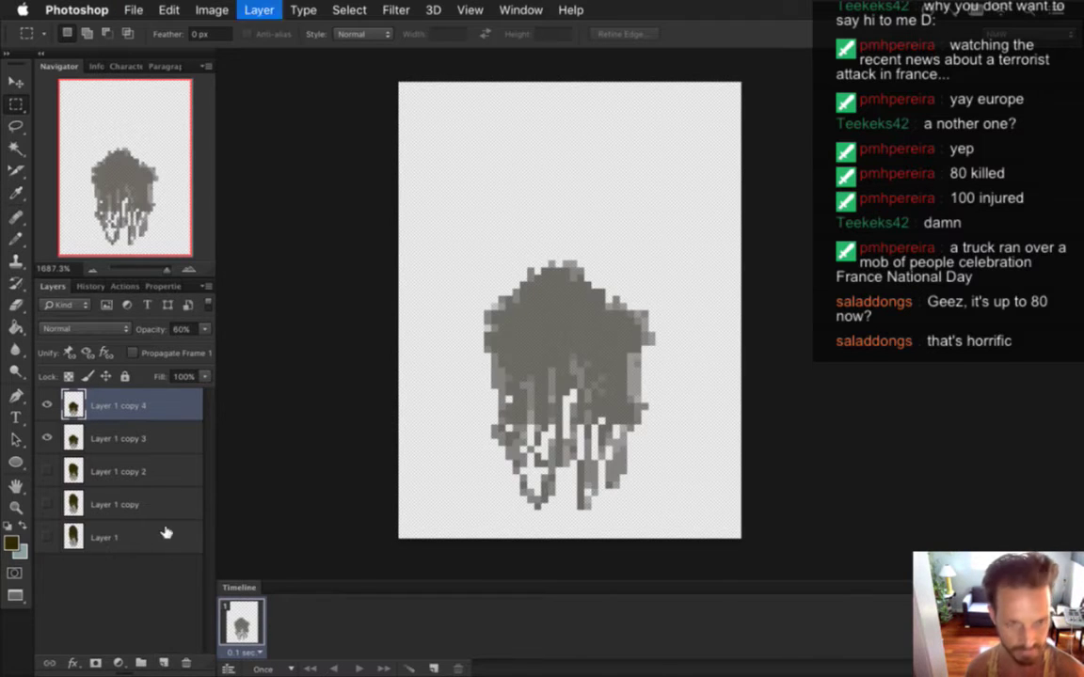
left_click(48, 438)
left_click_drag(434, 246, 655, 423)
key("v")
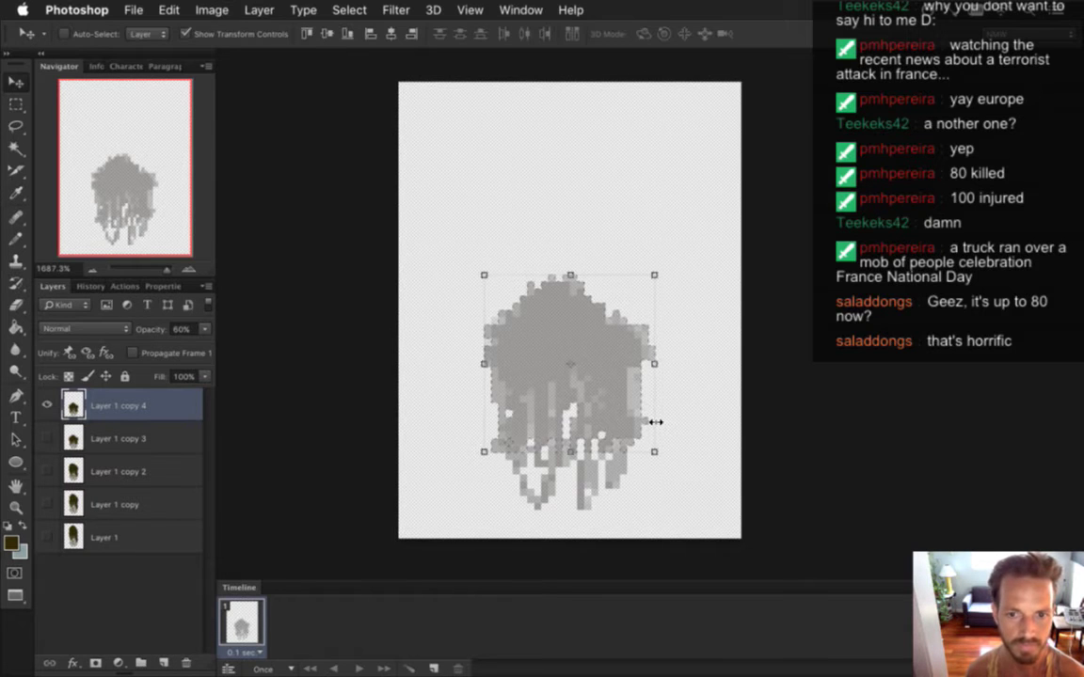
key("Down")
key("super+d")
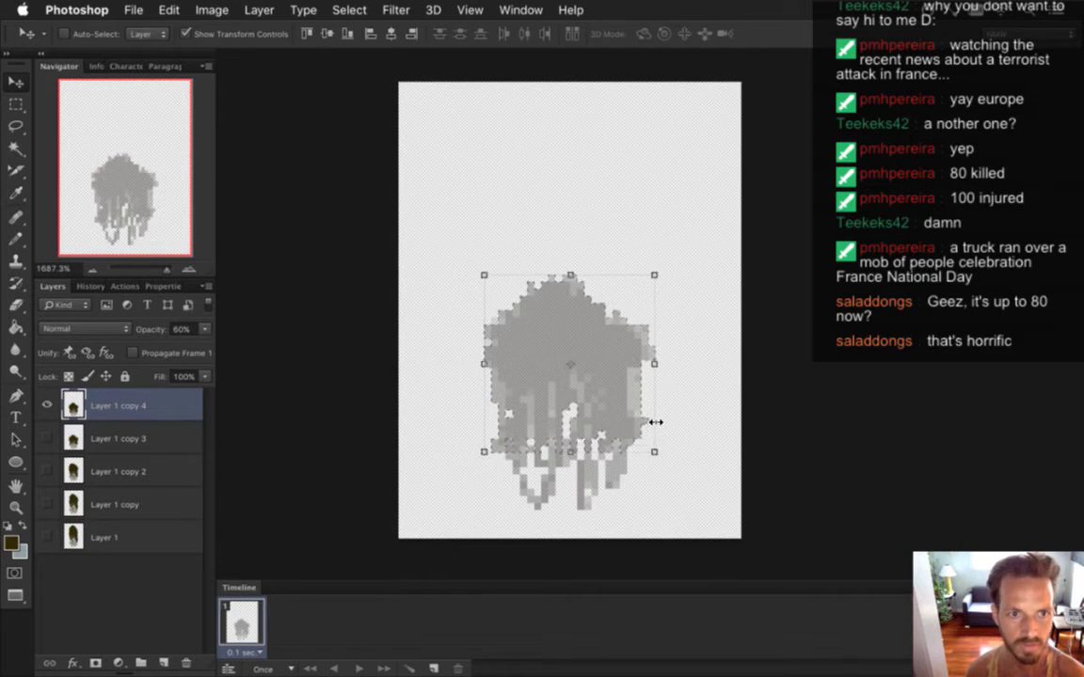
- Select the upper body on Layer 1 copy 4 above the tendrils, lower it and deselect
key("m")
left_click_drag(421, 243, 657, 391)
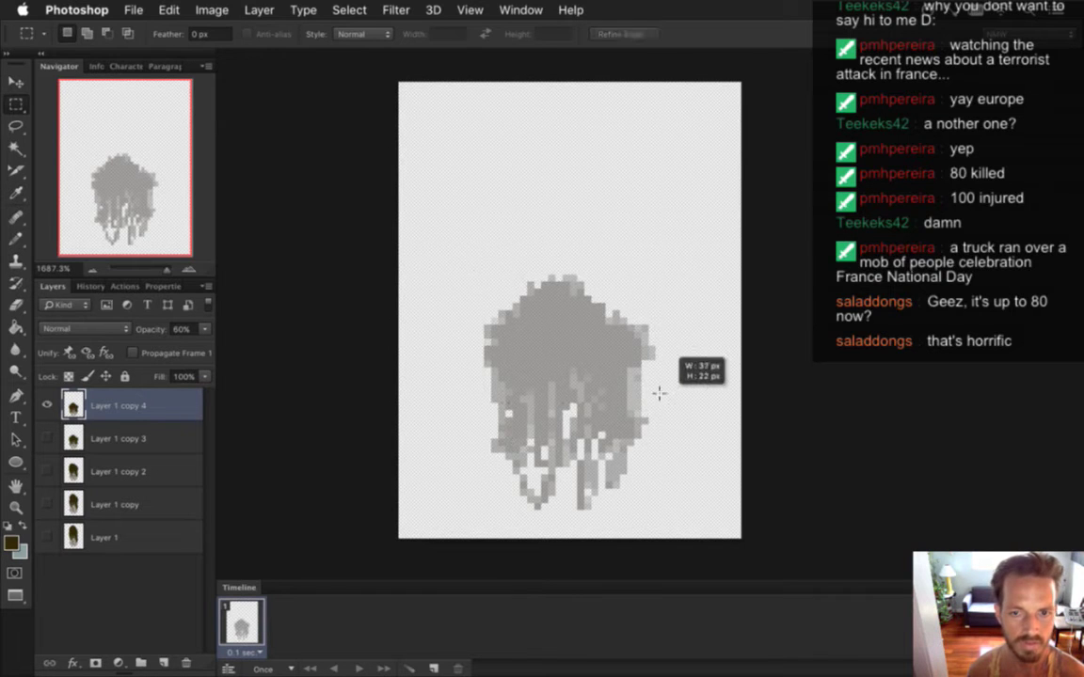
key("v")
key("Down")
key("Down")
key("super+d")
- Reselect a shallower section around the head on Layer 1 copy 4 and lower it to flatten the sprite further
key("m")
left_click_drag(425, 256, 685, 373)
key("v")
key("Down")
key("Down")
key("m")
left_click(573, 138)
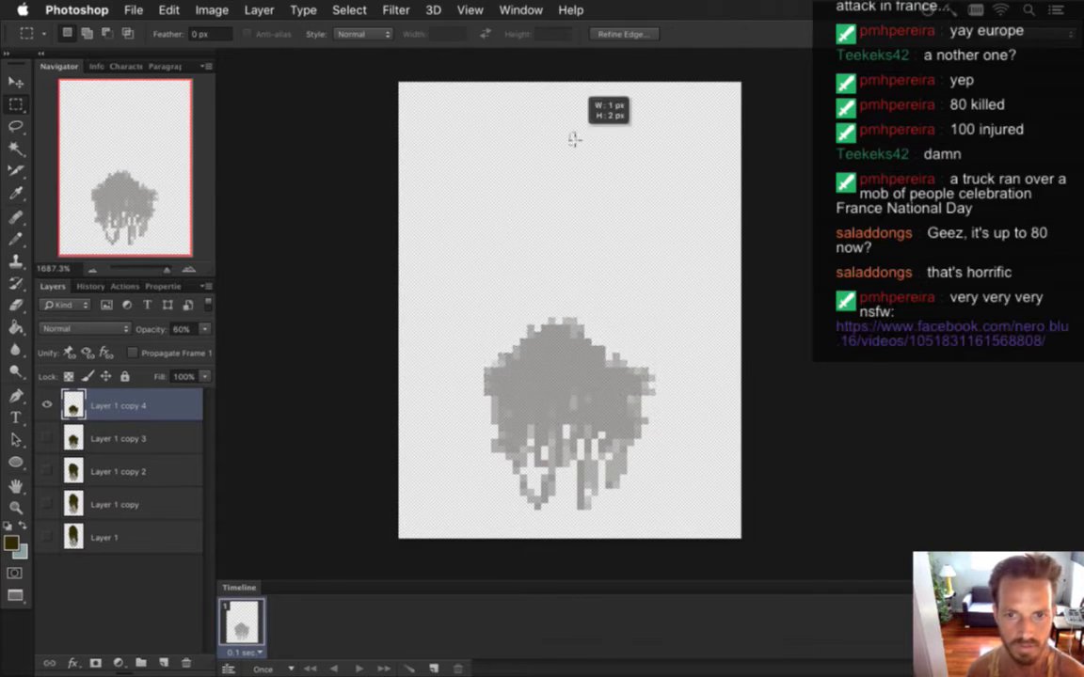
- Select the left half of the flattened sprite, shift it right about 1 px and deselect
left_click_drag(506, 297, 590, 368)
key("super+d")
left_click_drag(400, 275, 538, 455)
key("v")
key("Right")
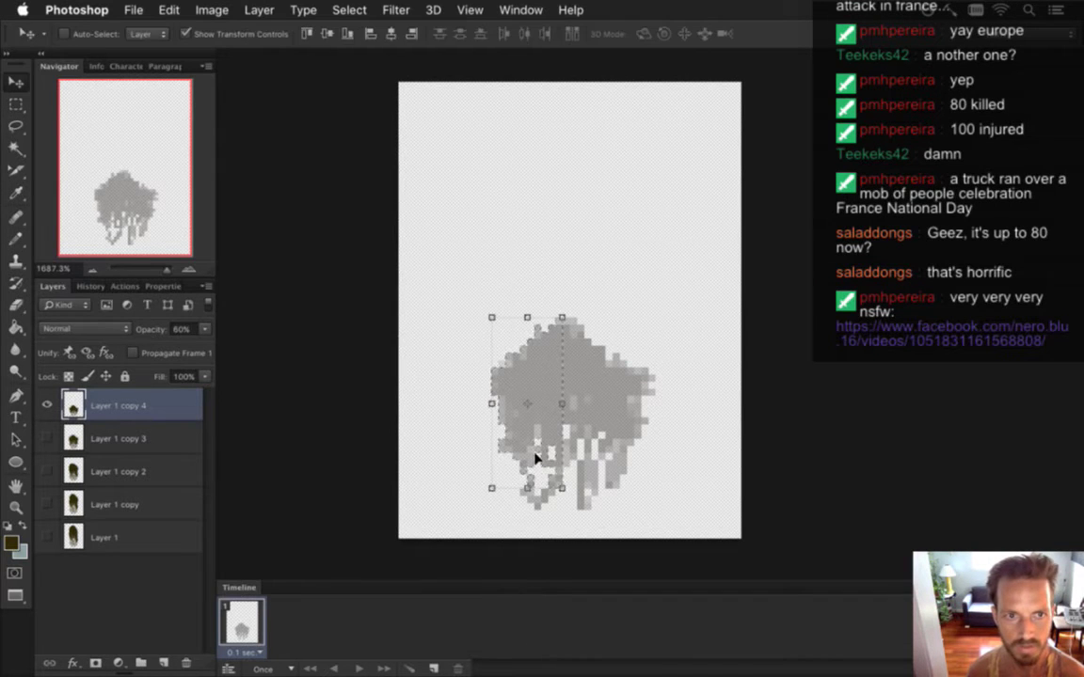
key("super+d")
key("m")
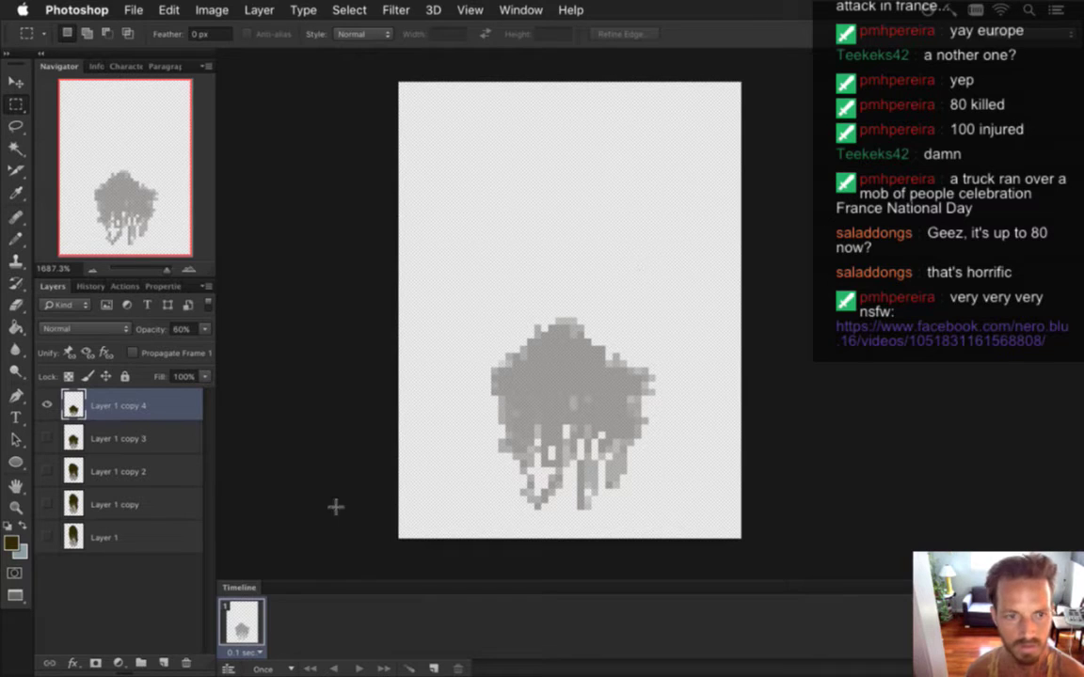
- Duplicate Layer 1 copy 4, hide the source layer, and lower the copy's body about 2 px over its tendrils
left_click(165, 663)
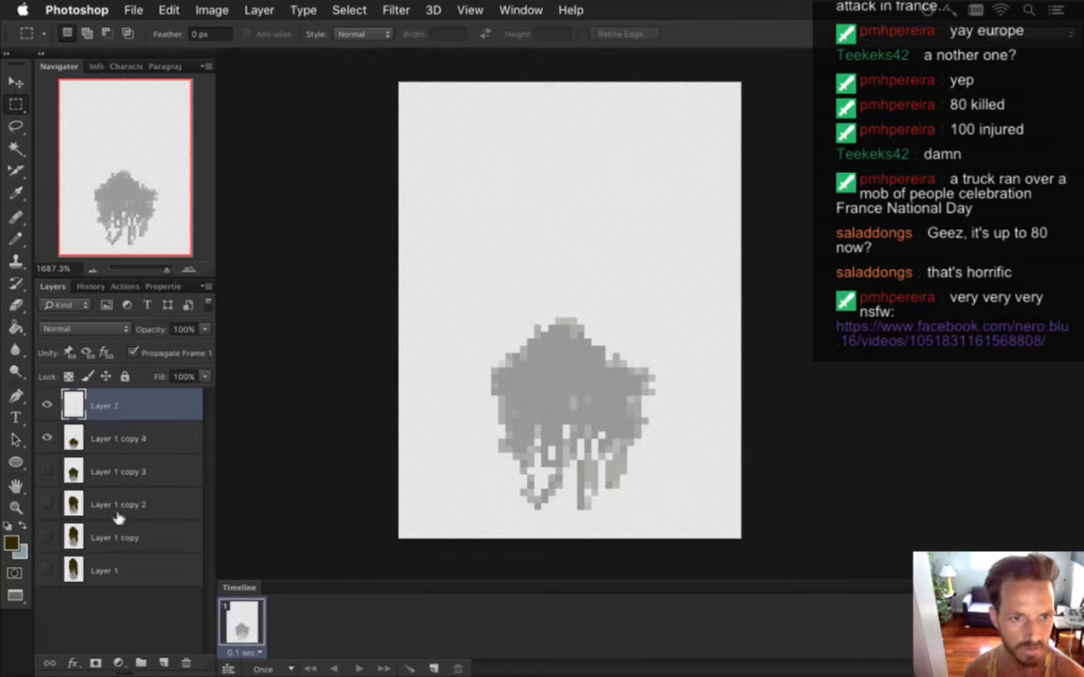
key("super+z")
key("super+j")
left_click(47, 438)
left_click_drag(434, 282, 634, 425)
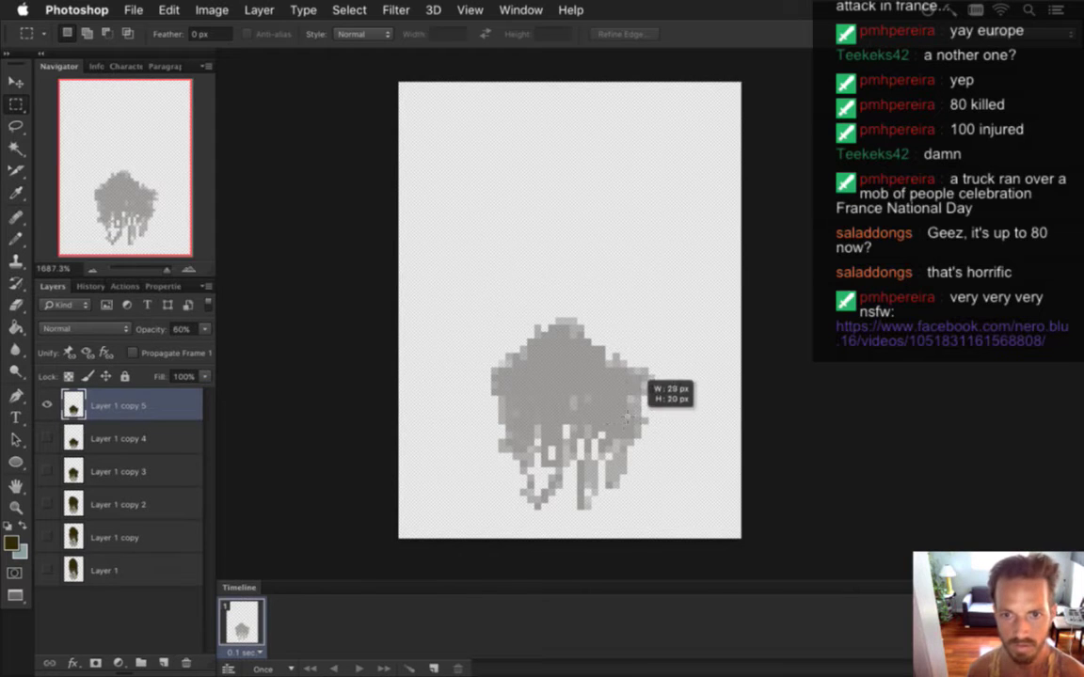
key("v")
key("Down")
- Select the protruding right edge of the body on Layer 1 copy 5 and lower it, including its outermost tip
key("m")
left_click_drag(635, 333, 682, 417)
key("v")
key("Down")
key("Down")
key("Down")
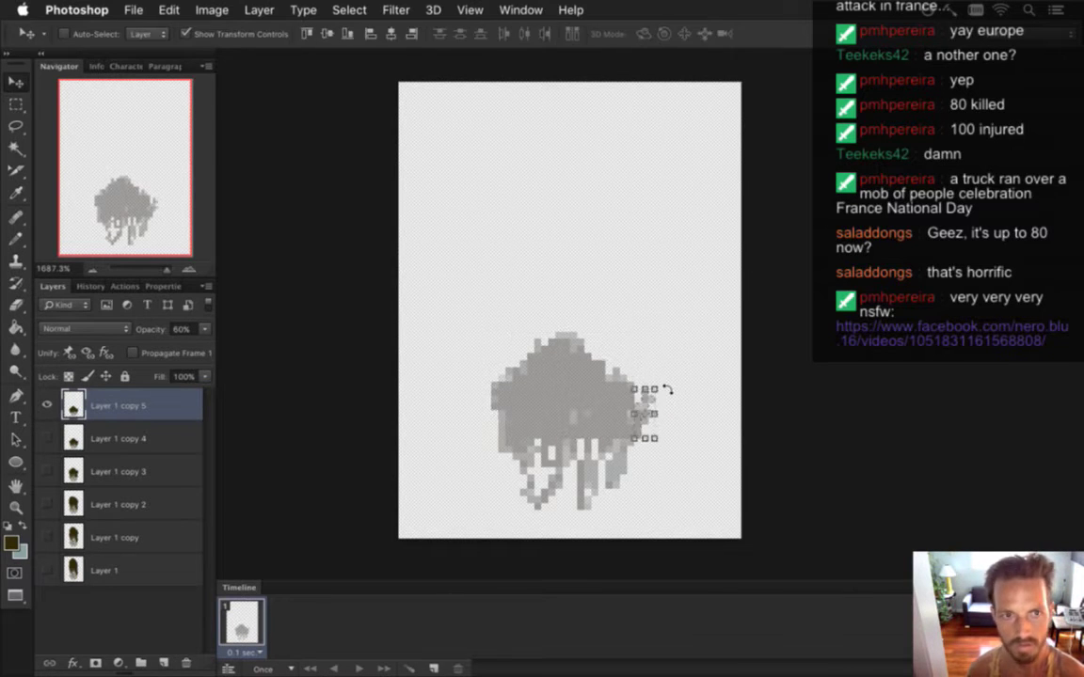
key("m")
left_click_drag(640, 393, 657, 433)
key("v")
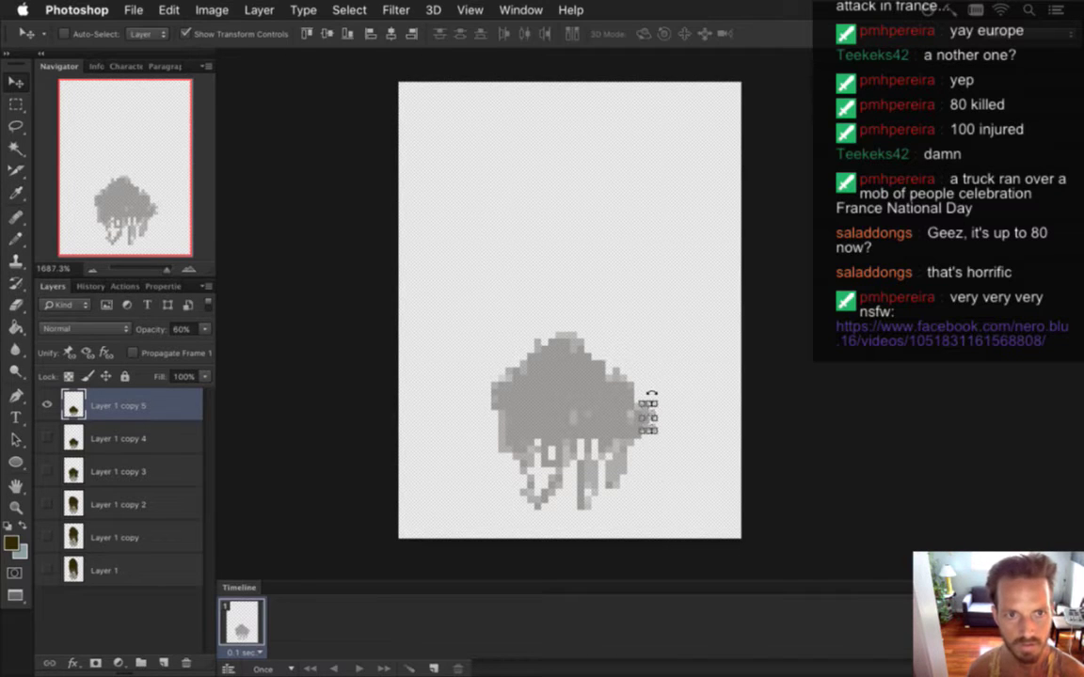
- Select the head area on Layer 1 copy 5, lower it about 1 px and deselect
key("m")
left_click_drag(496, 288, 593, 376)
key("v")
key("Down")
key("Down")
key("Down")
key("Up")
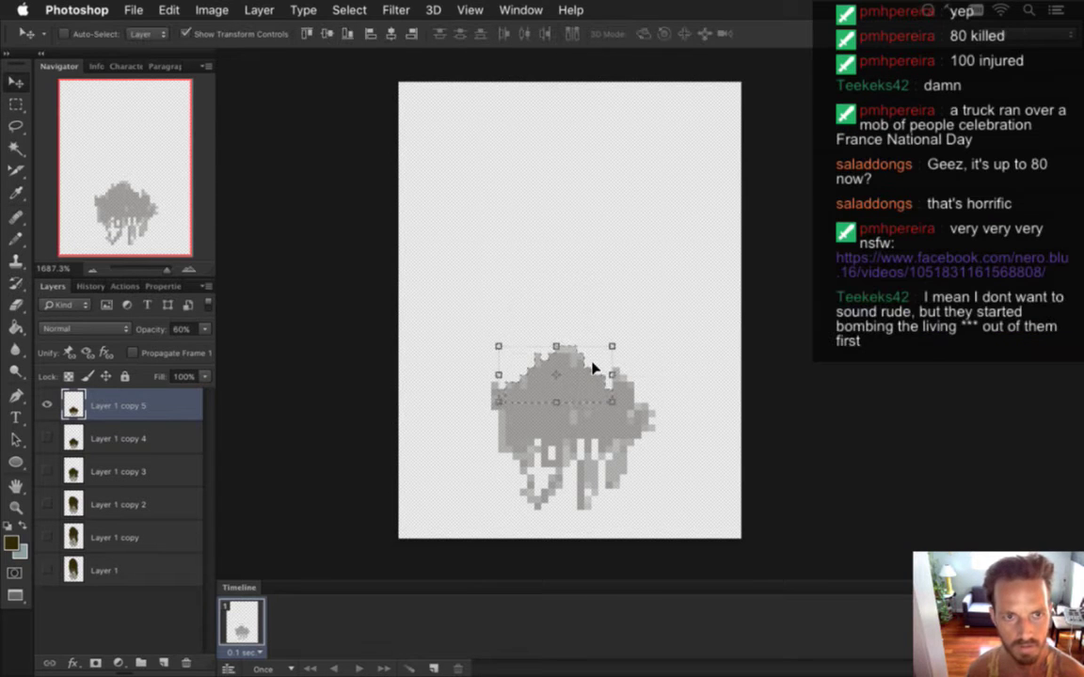
key("Up")
key("m")
left_click(563, 274)
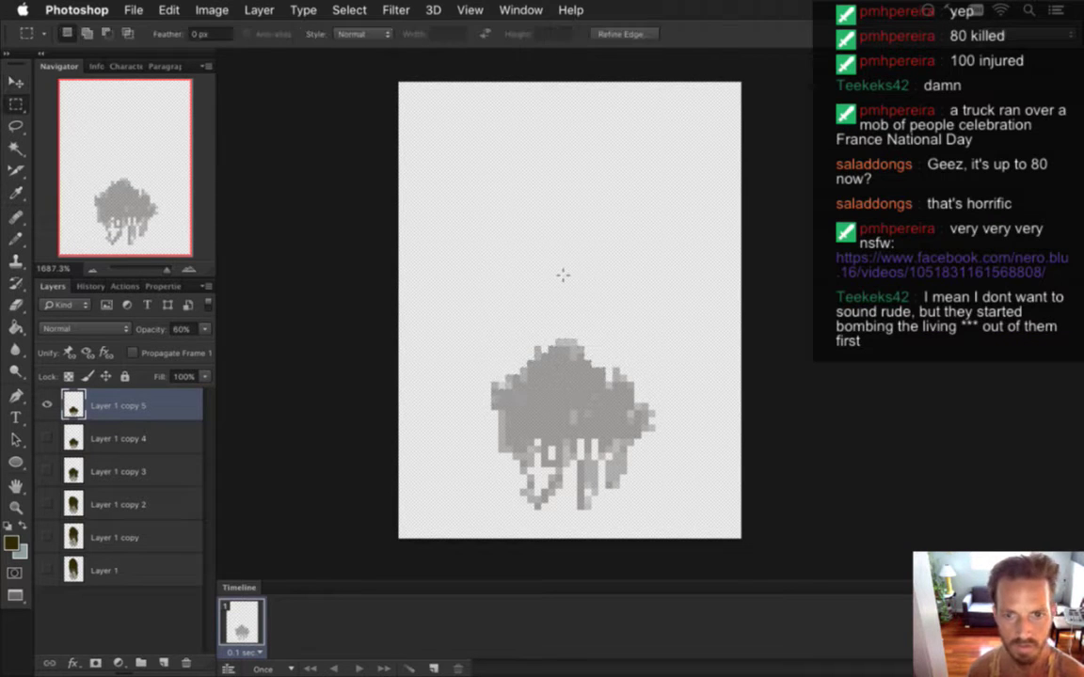
- Select the upper-left part of the body on Layer 1 copy 5, shift it about 1 px down and 1 px right, and deselect
left_click_drag(463, 326, 597, 403)
key("v")
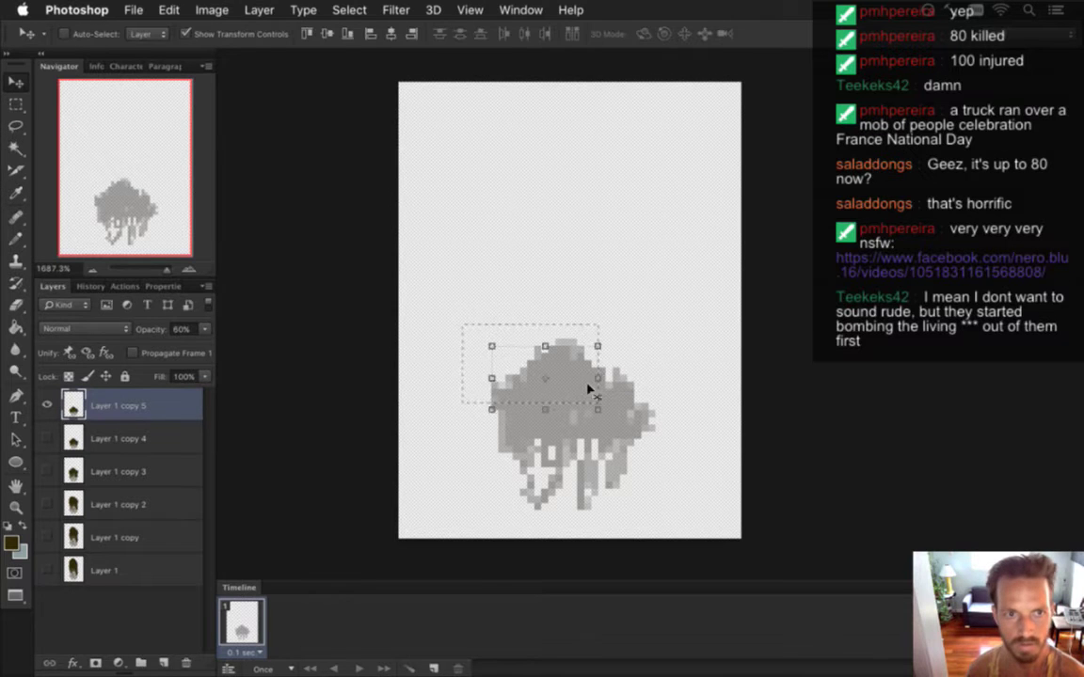
key("Down")
key("Right")
key("m")
left_click(606, 293)
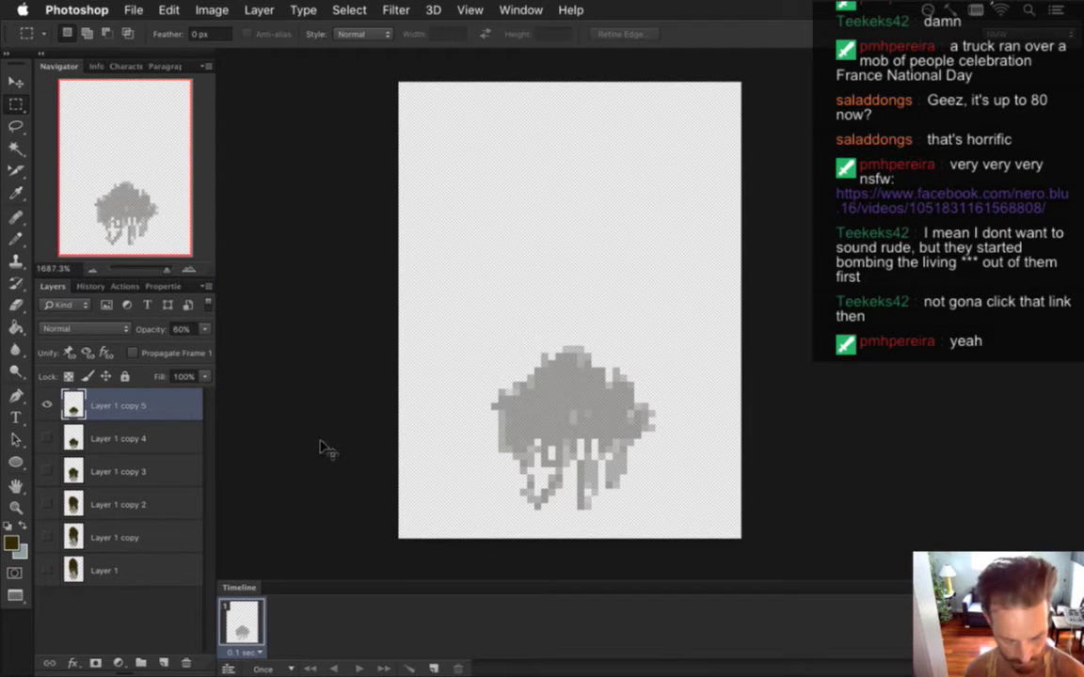
- Duplicate Layer 1 copy 5, hide the source layer, and shift the copy's upper-left section about 1 px right and 1 px down
key("super+j")
left_click(47, 439)
left_click_drag(461, 332, 575, 416)
key("v")
key("Right")
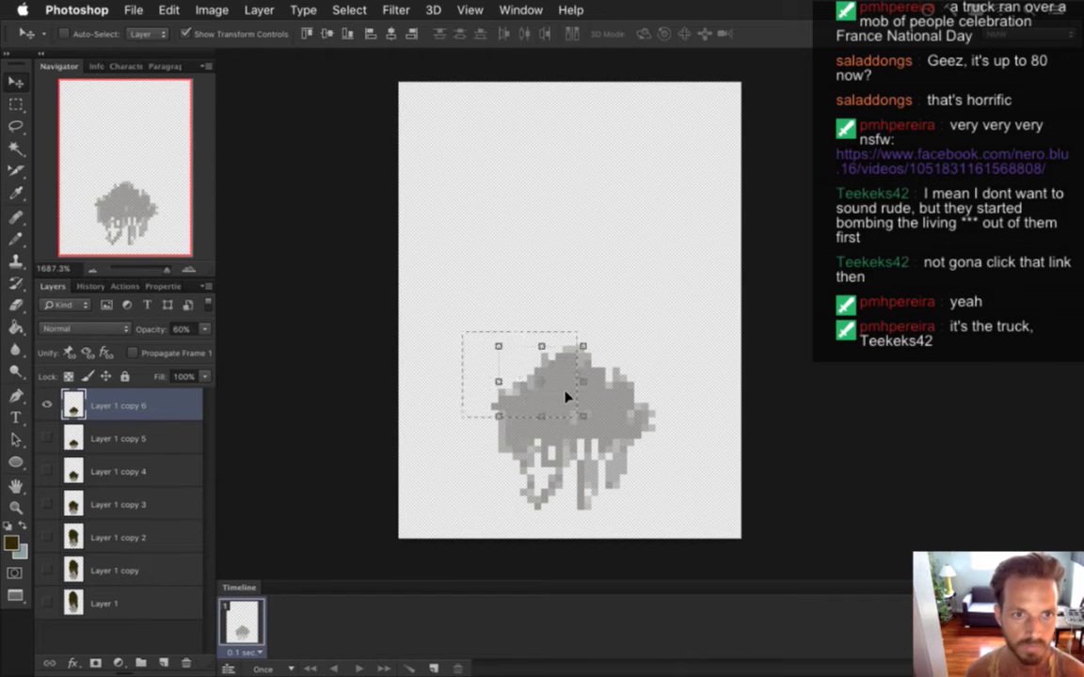
key("Down")
key("m")
left_click(711, 128)
- Select the top of the head on Layer 1 copy 6, lower it about 2 px and deselect
left_click_drag(563, 319, 633, 397)
left_click(555, 318)
key("v")
key("Down")
key("Down")
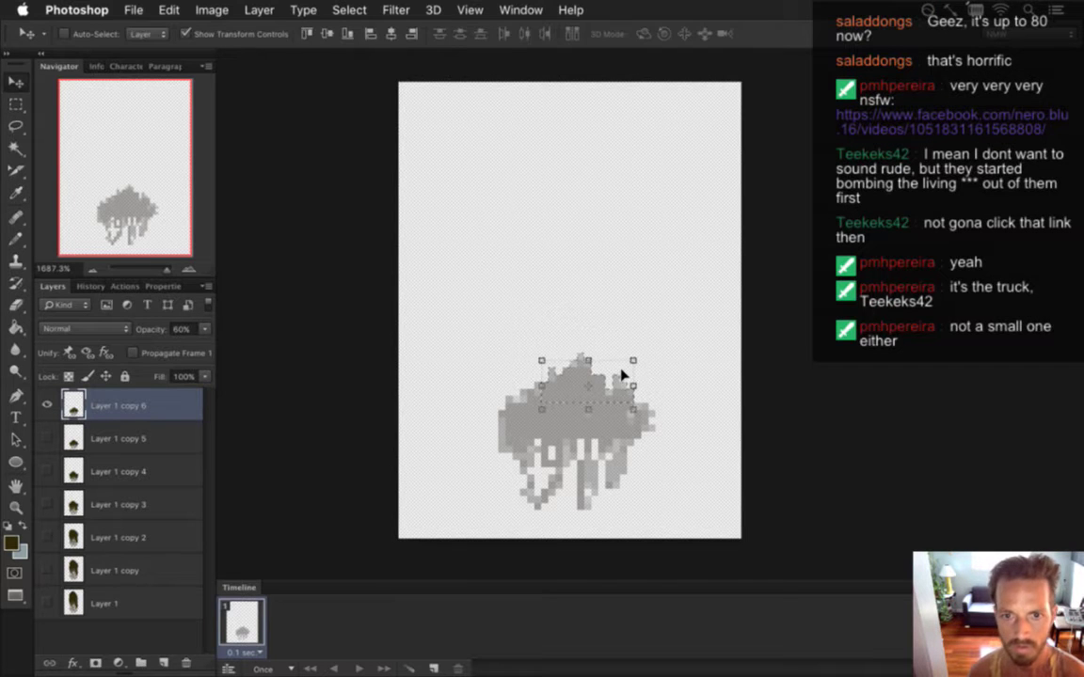
key("m")
key("super+d")
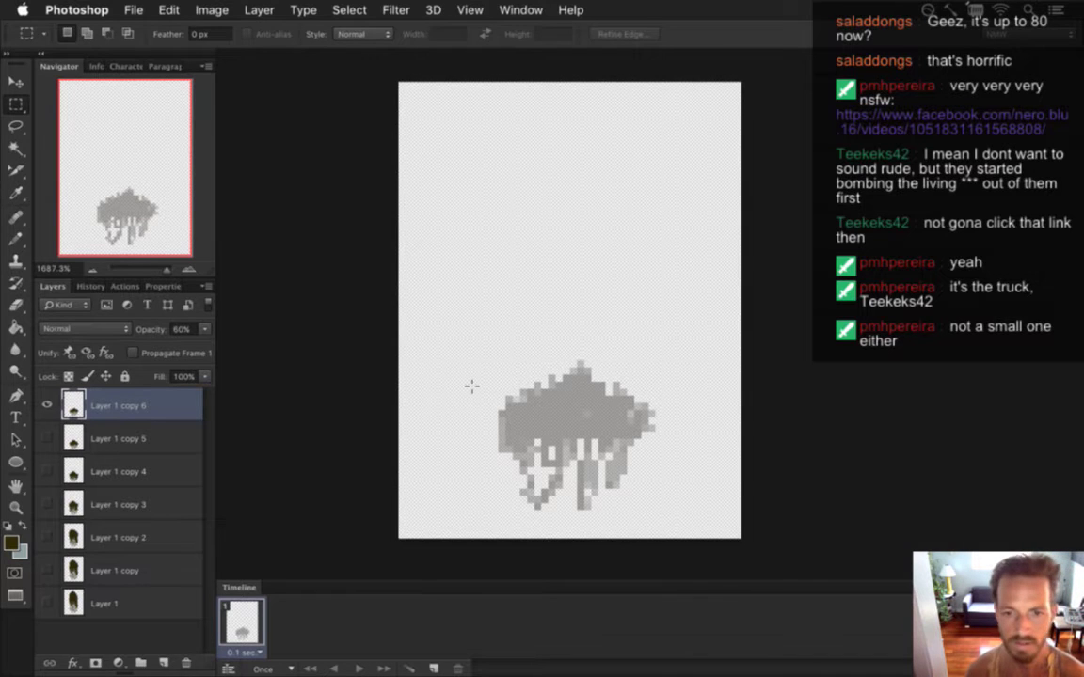
- Select the left edge of the body on Layer 1 copy 6, move it inward about 1 px and deselect
left_click_drag(449, 339, 519, 452)
key("v")
key("Right")
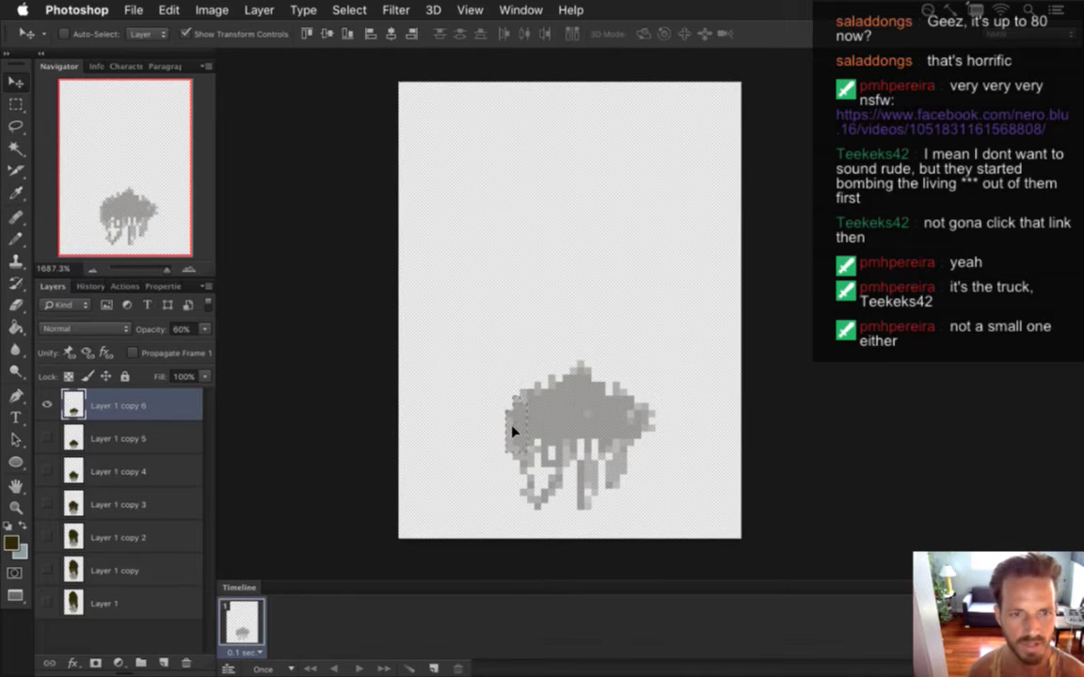
key("m")
left_click(628, 300)
- Select the right edge of the body on Layer 1 copy 6, move it inward about 1 px and deselect
left_click_drag(620, 362, 661, 431)
left_click(640, 387)
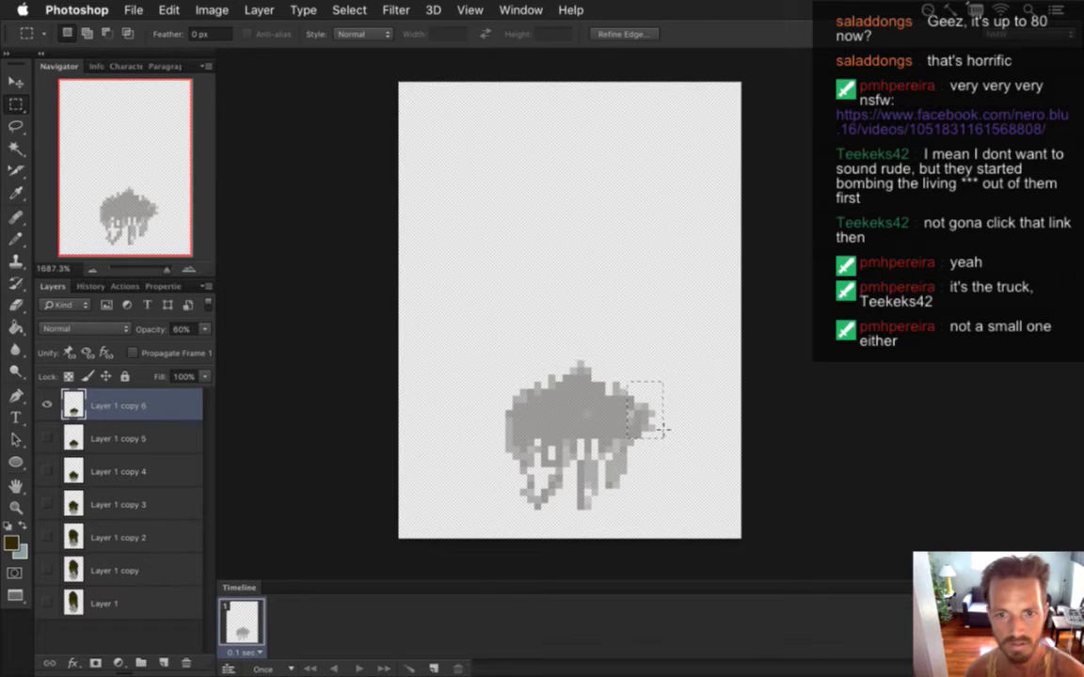
key("v")
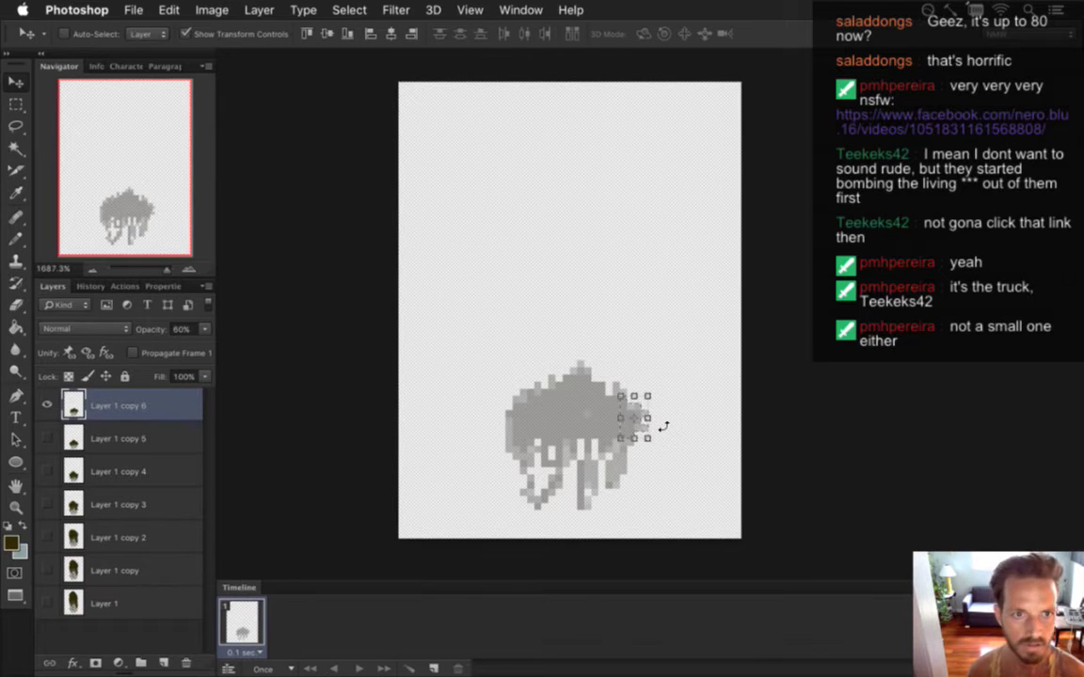
key("m")
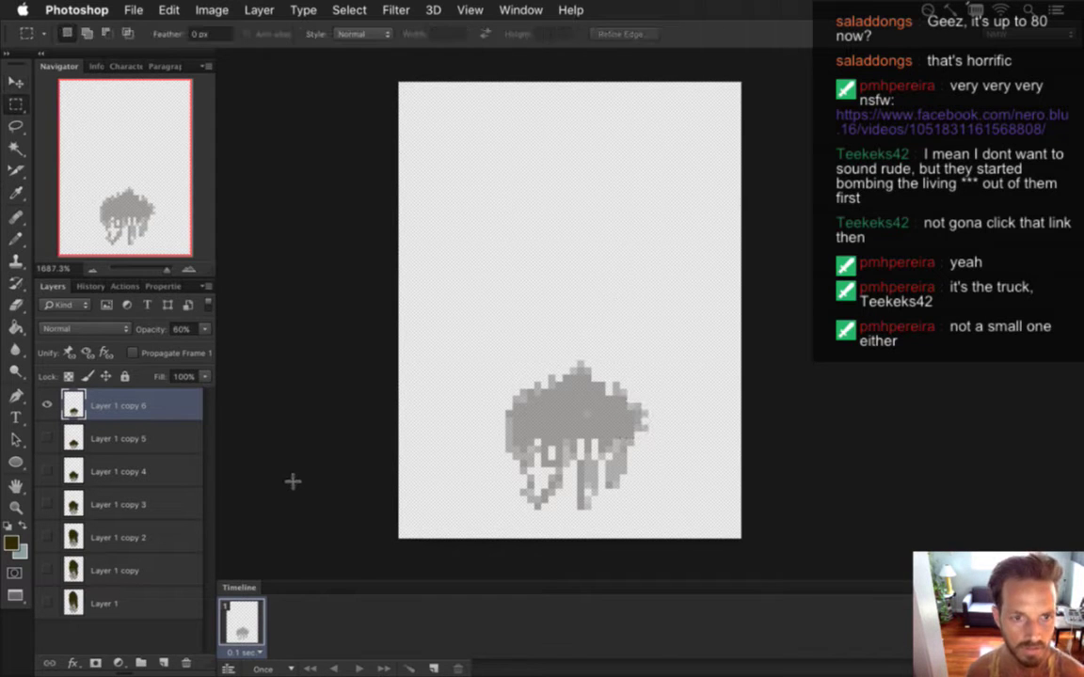
- Select the upper part of the creature on Layer 1 copy 6, nudge it down one pixel, and deselect
left_click_drag(426, 353, 663, 469)
key("v")
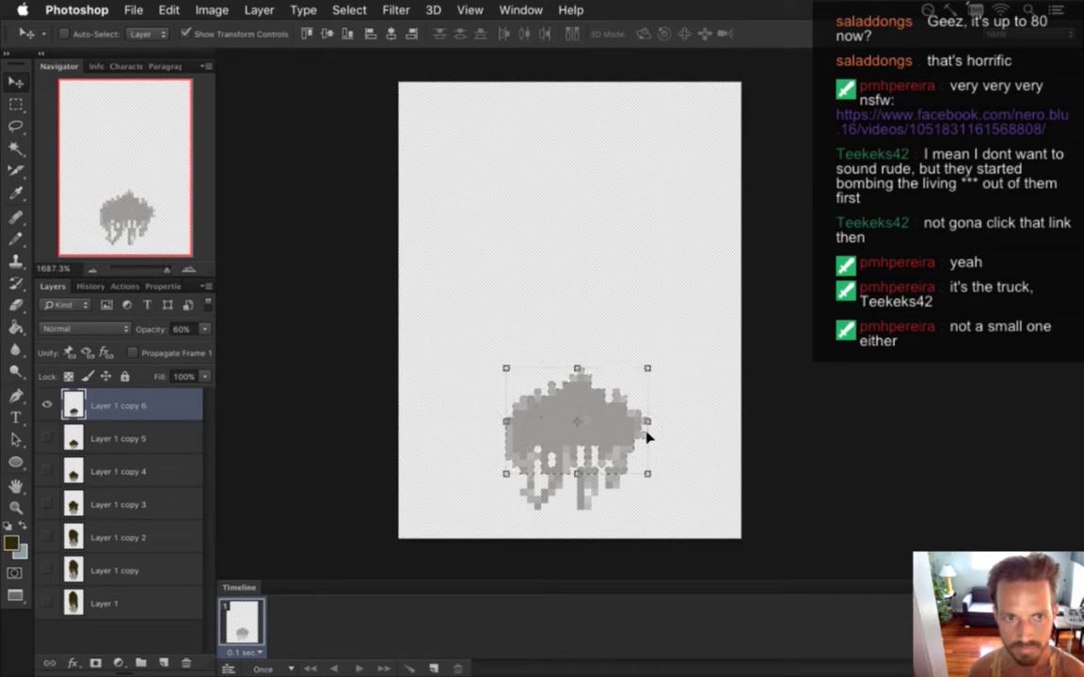
key("Down")
key("Down")
key("Down")
key("Down")
key("Down")
key("Down")
key("Down")
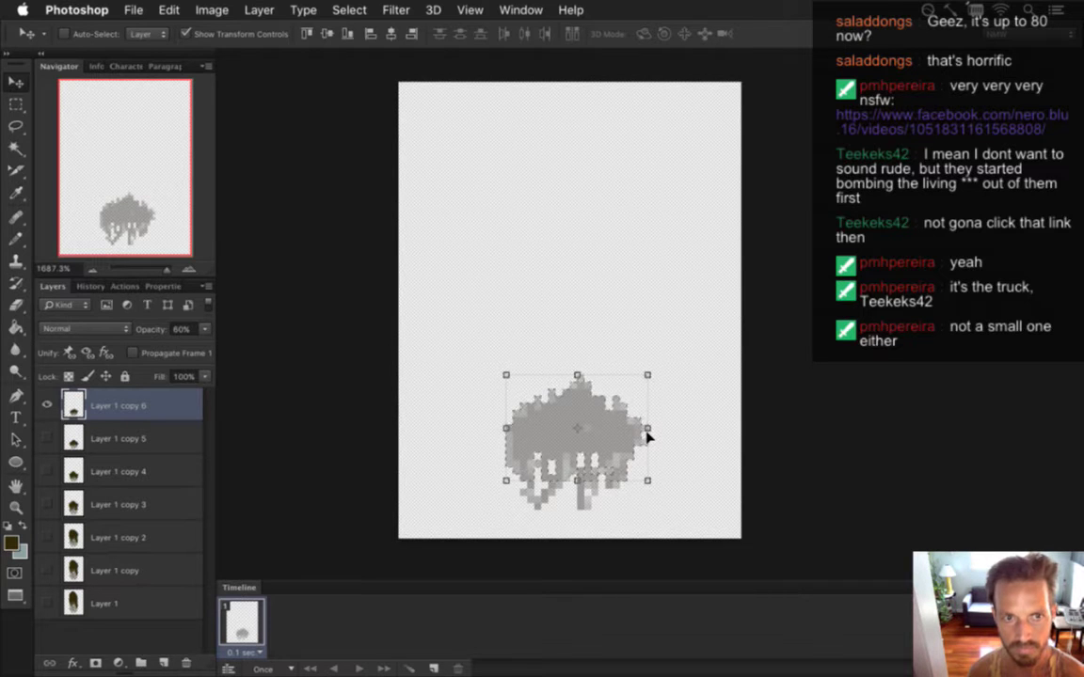
key("Up")
key("Up")
key("Up")
key("Up")
key("Up")
key("Up")
key("Up")
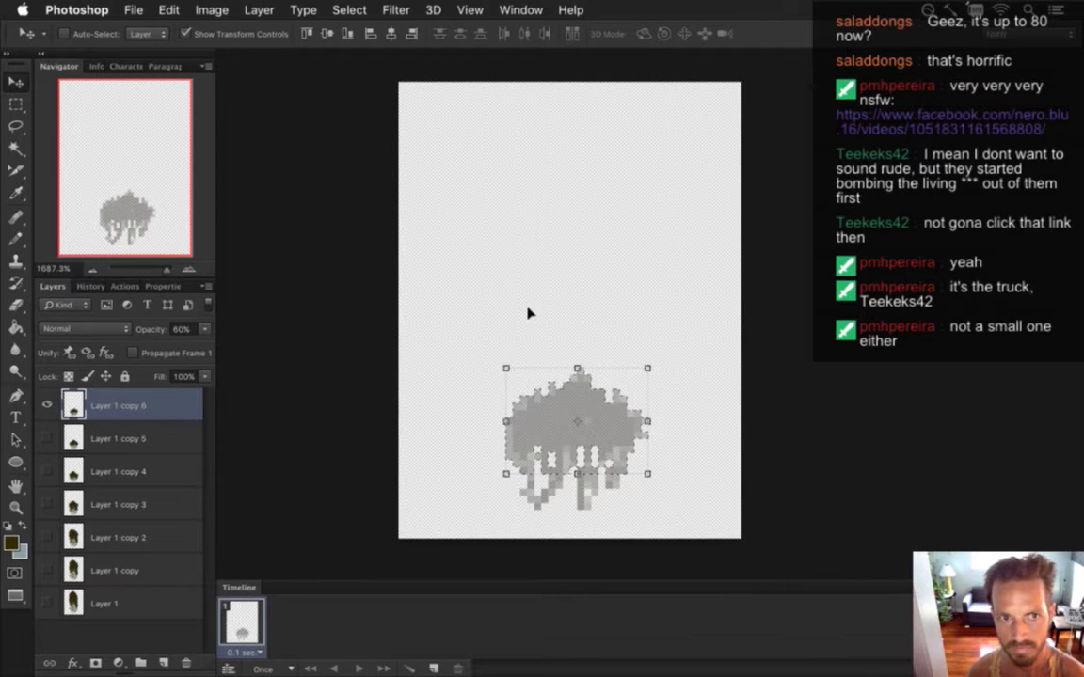
key("m")
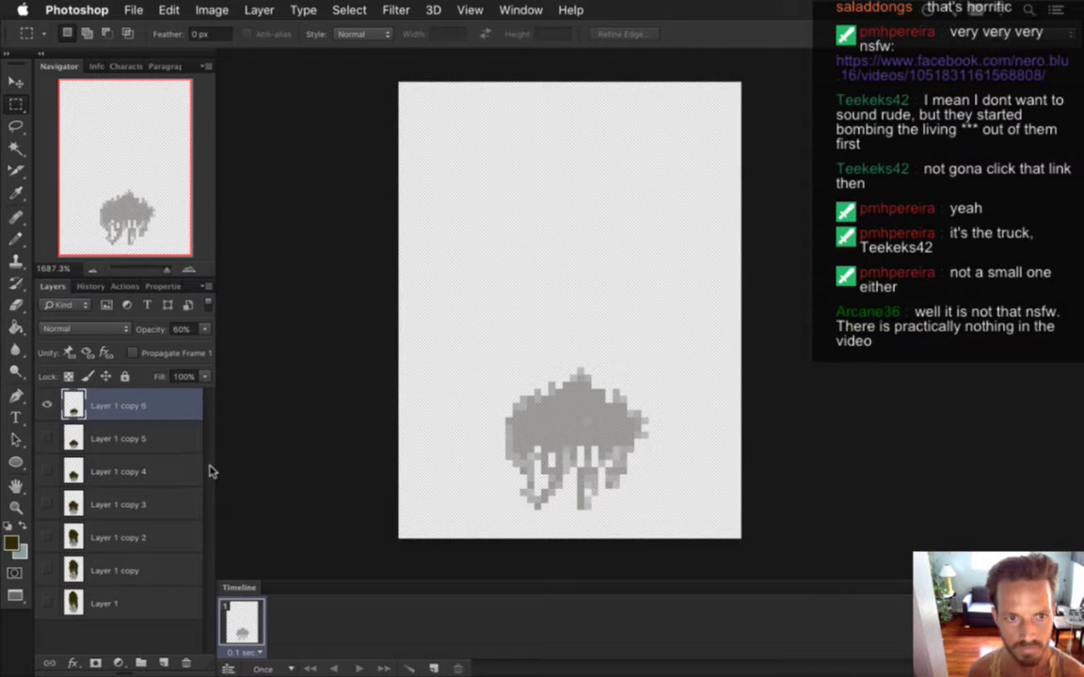
- Erase pixels from the tips of the lower-left and middle tendrils at 100% opacity, undoing unwanted strokes
key("e")
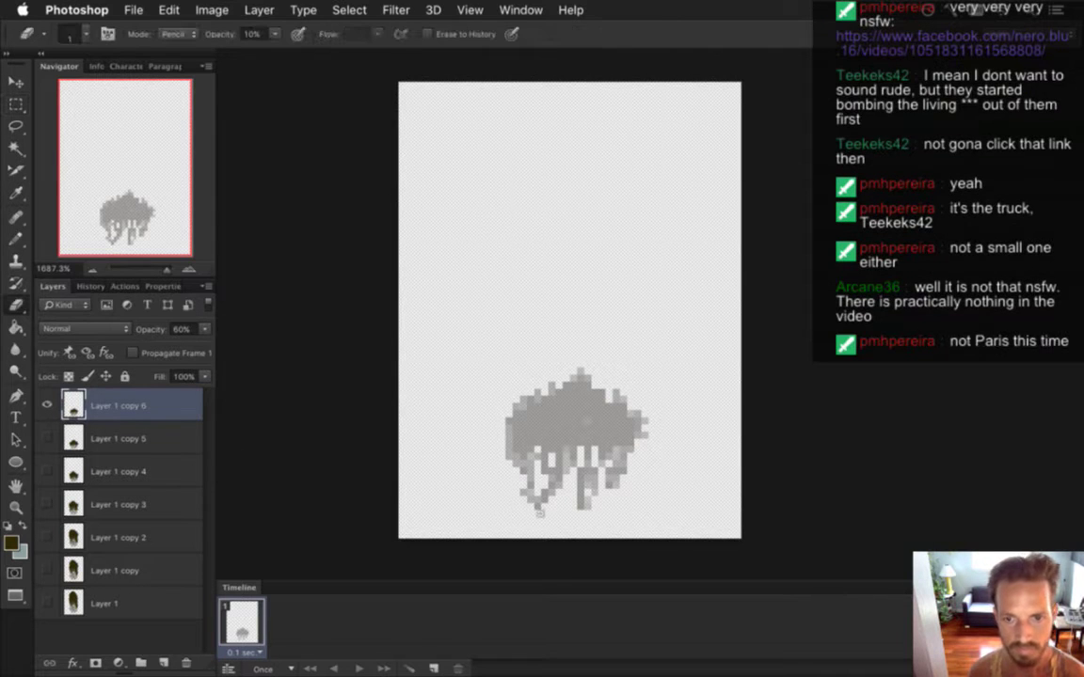
key("0")
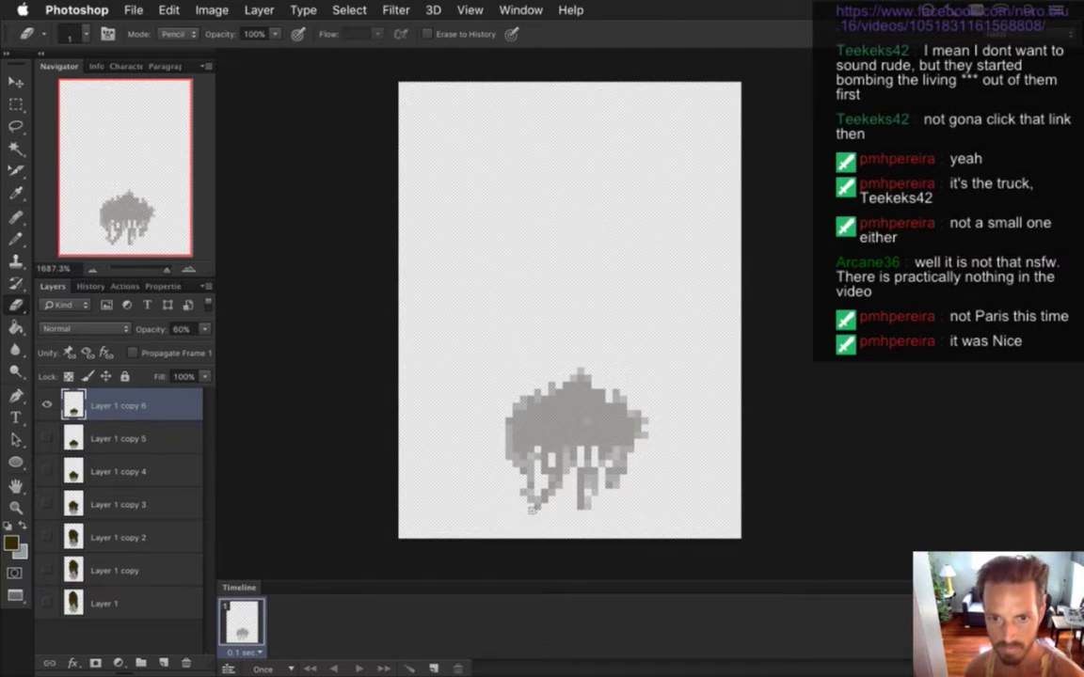
left_click_drag(537, 509, 537, 499)
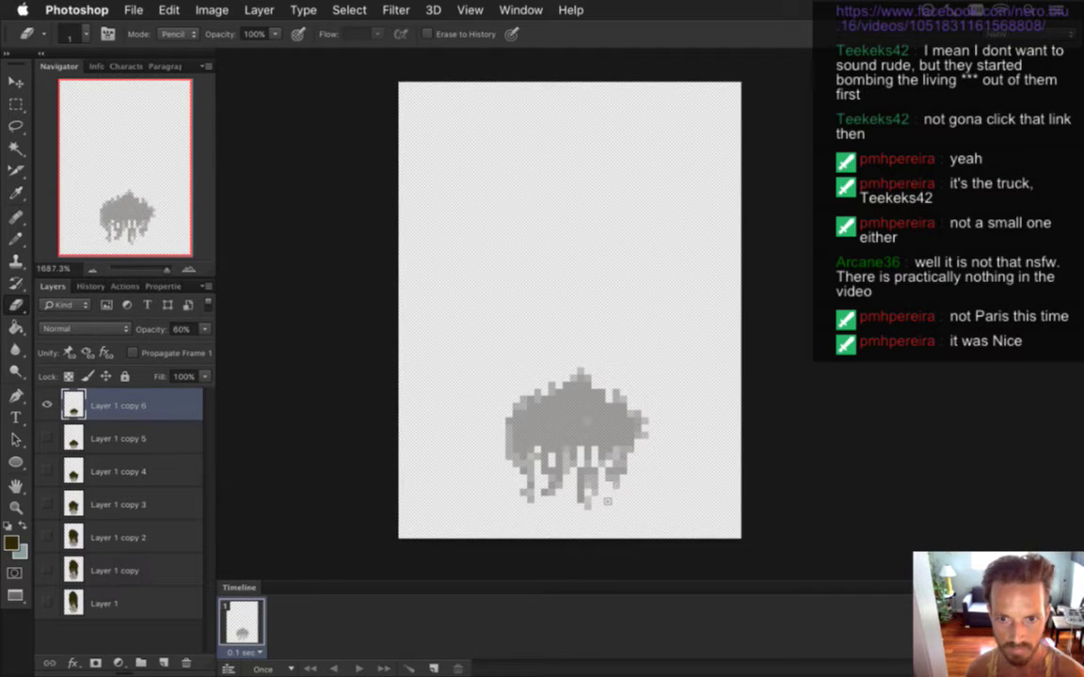
key("super+z")
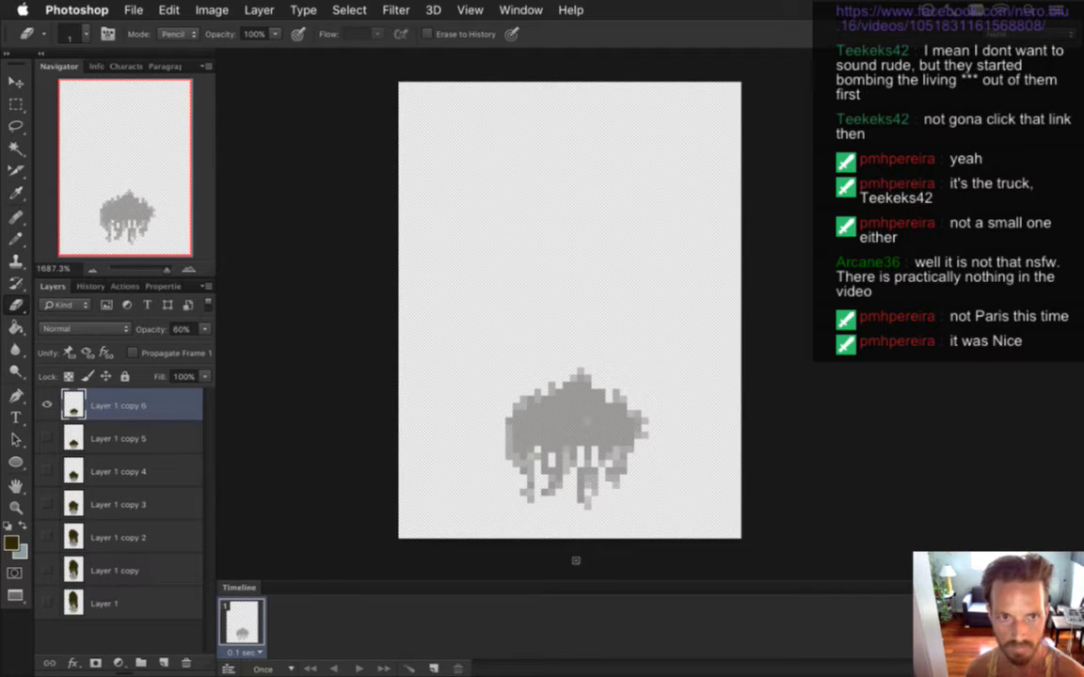
left_click_drag(580, 513, 588, 505)
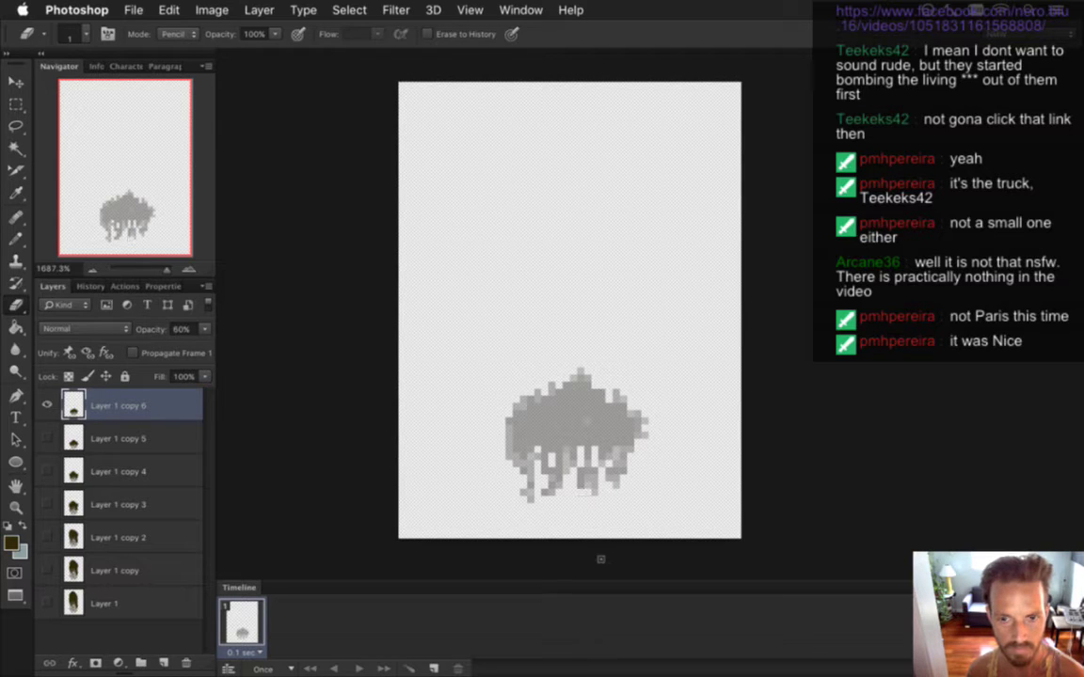
key("super+z")
left_click_drag(580, 492, 580, 501)
key("super+z")
key("super+z")
key("super+z")
key("super+z")
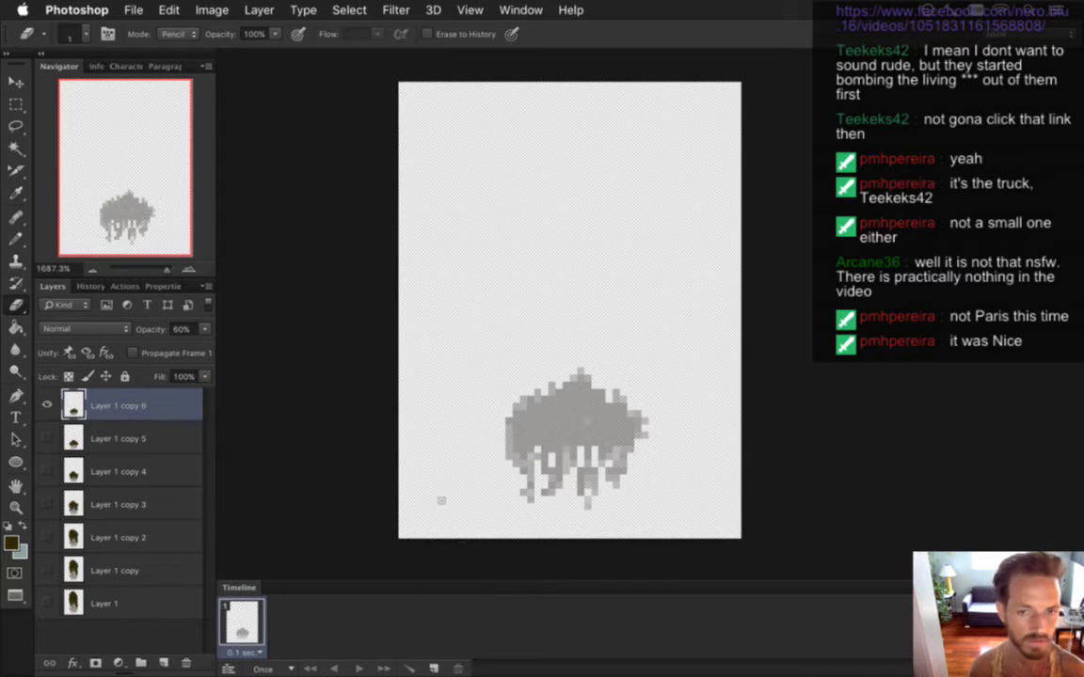
- Save the document and make Layer 1 the only visible layer in the first animation frame
key("m")
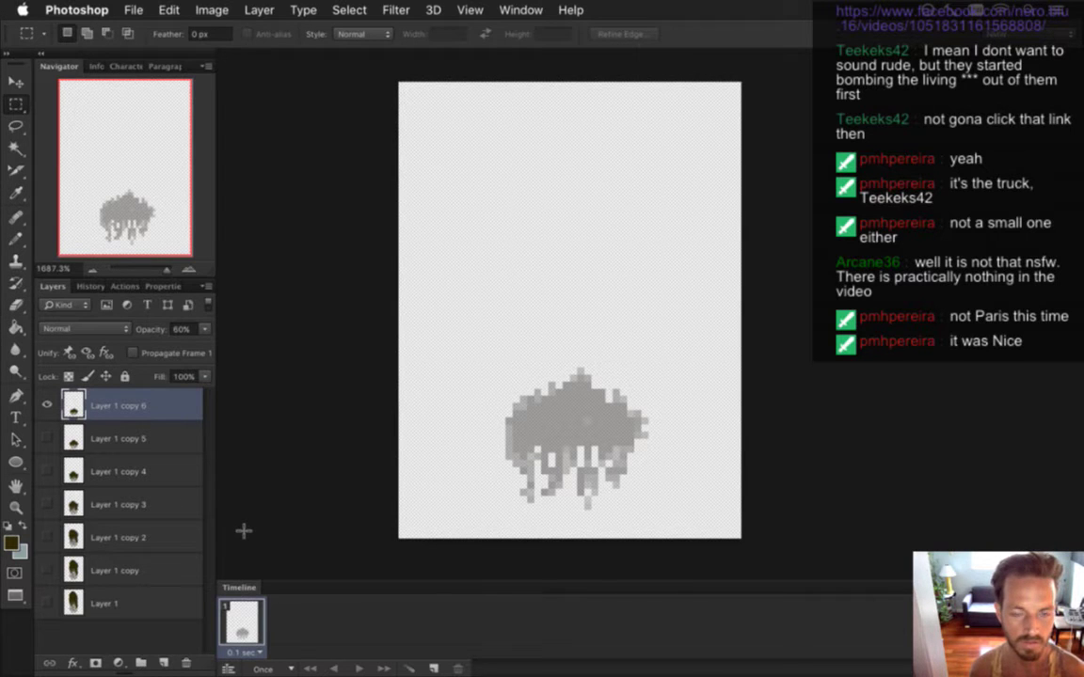
key("super+s")
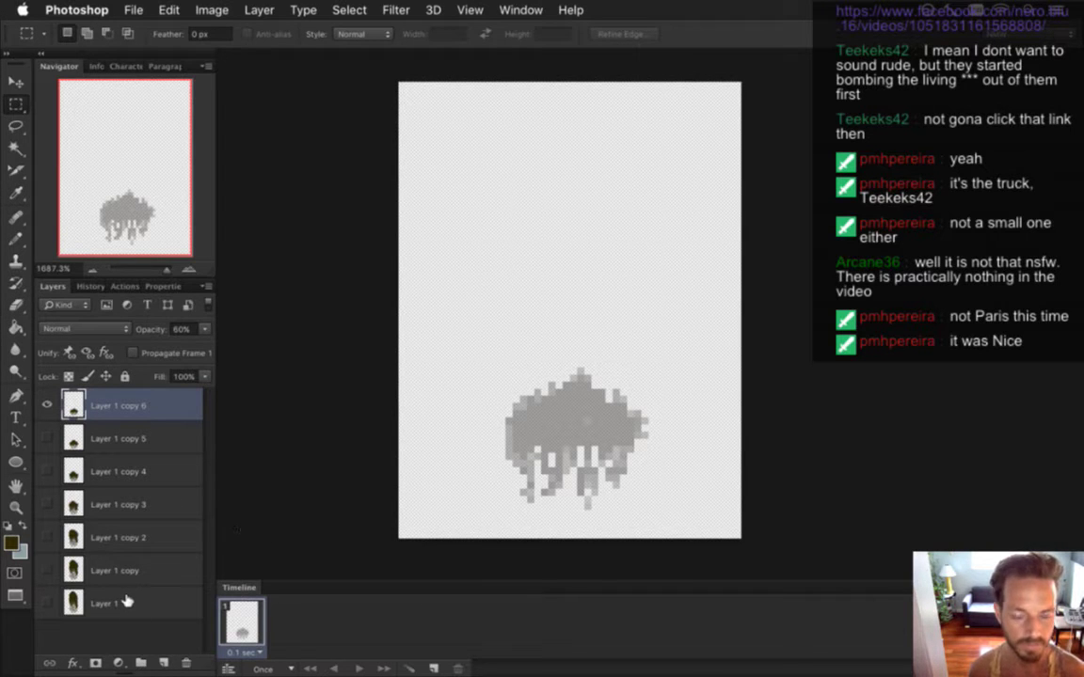
left_click(47, 405)
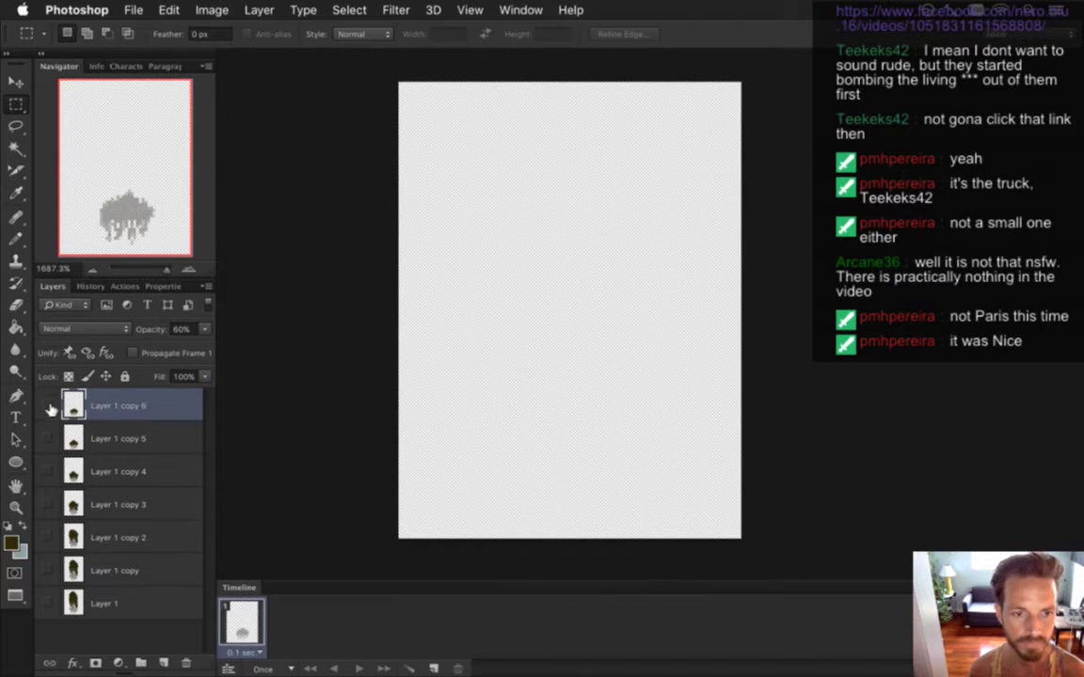
left_click(47, 603)
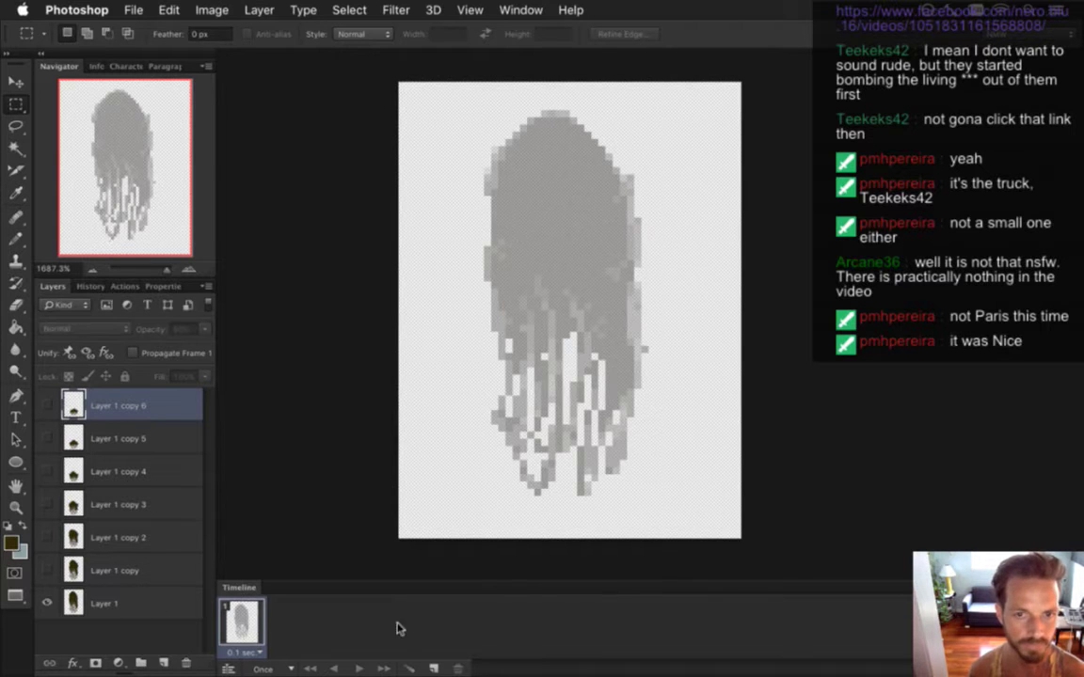
- Add animation frames 2 and 3, showing only Layer 1 copy and only Layer 1 copy 2 respectively
left_click(433, 669)
left_click(47, 603)
left_click(47, 570)
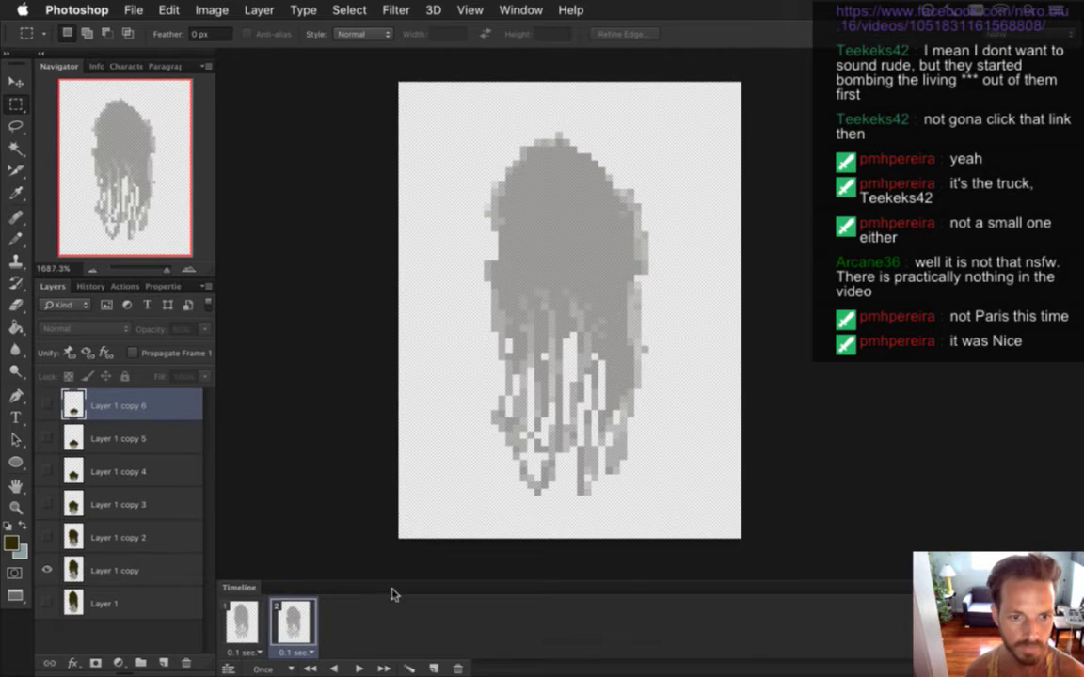
left_click(433, 669)
left_click(47, 570)
left_click(47, 537)
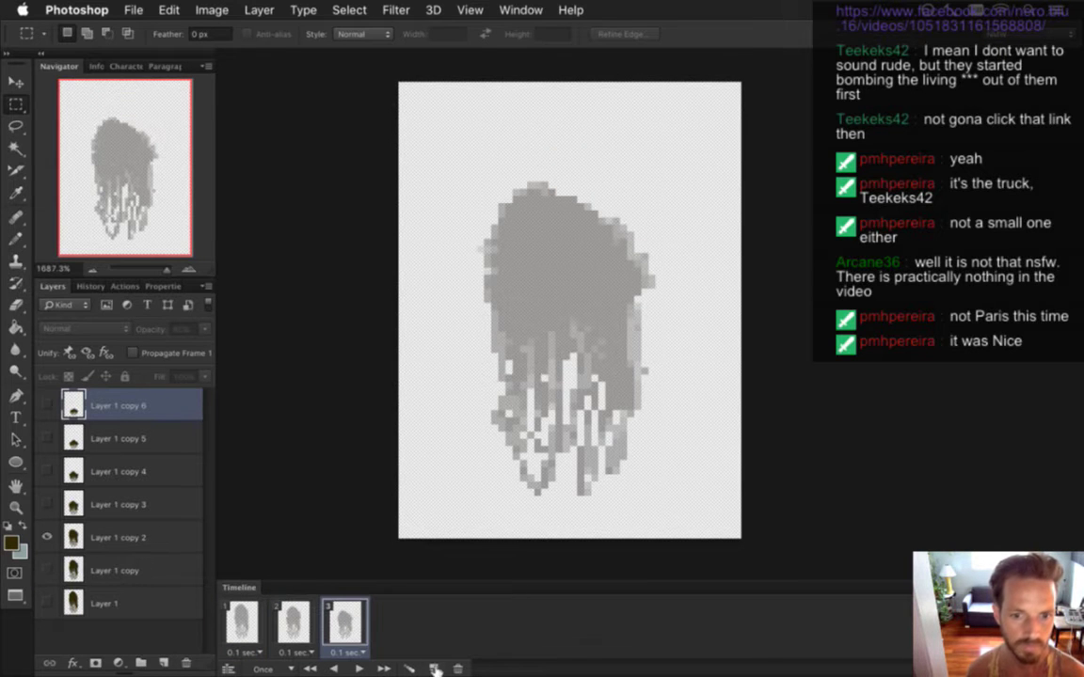
- Add animation frames 4 and 5, showing only Layer 1 copy 3 and only Layer 1 copy 4 respectively
left_click(433, 669)
left_click(47, 537)
left_click(47, 505)
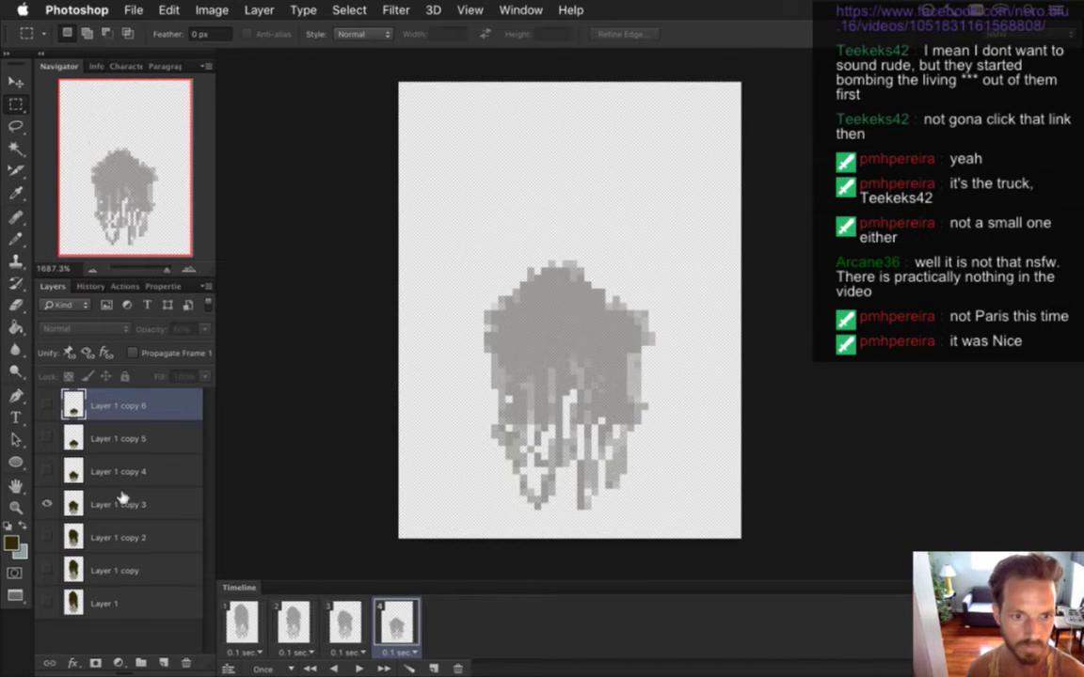
left_click(433, 669)
left_click(47, 504)
left_click(47, 472)
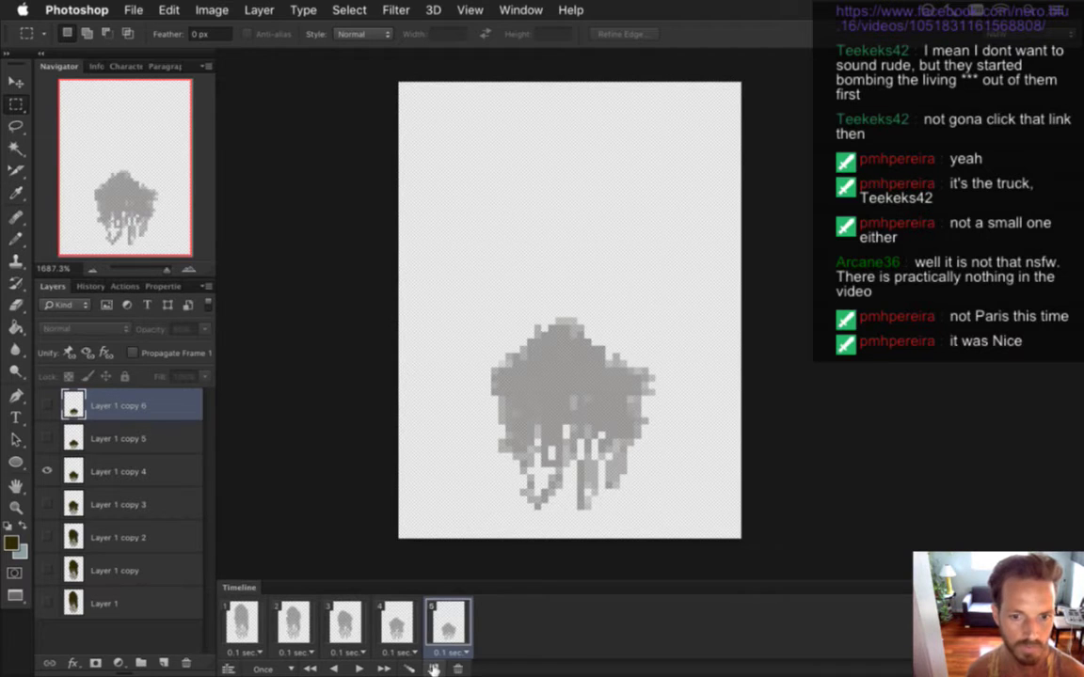
- Add animation frames 6 and 7, showing only Layer 1 copy 5 and only Layer 1 copy 6 respectively
left_click(433, 669)
left_click(47, 472)
left_click(47, 439)
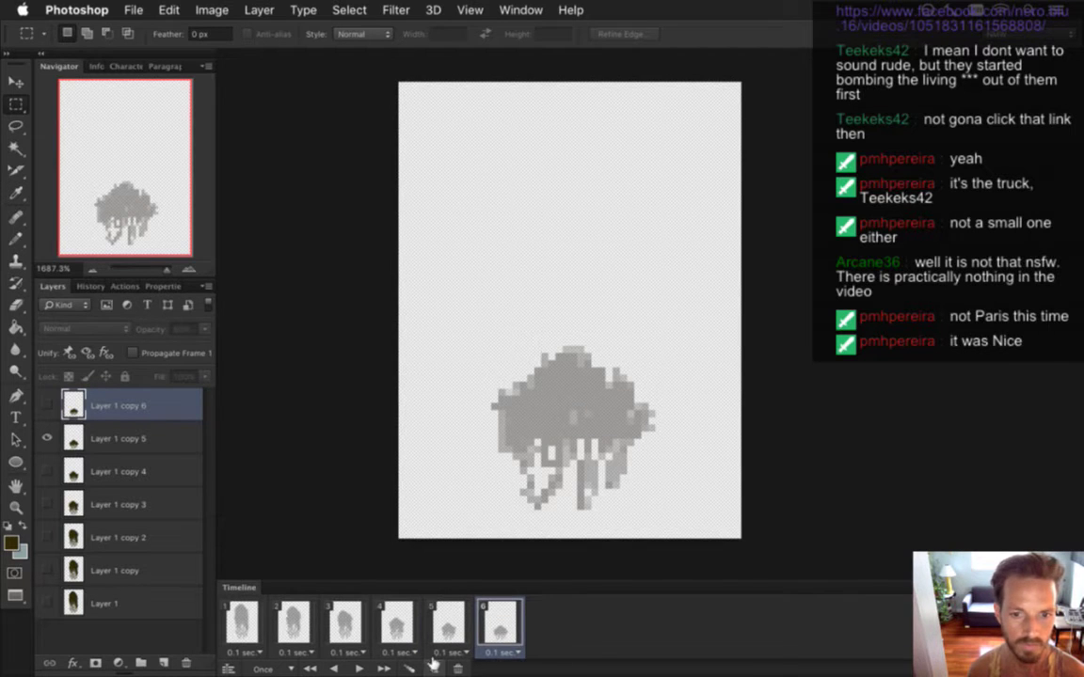
left_click(433, 668)
left_click(47, 439)
left_click(47, 406)
- Play the animation from the first frame and return to that frame
left_click(245, 621)
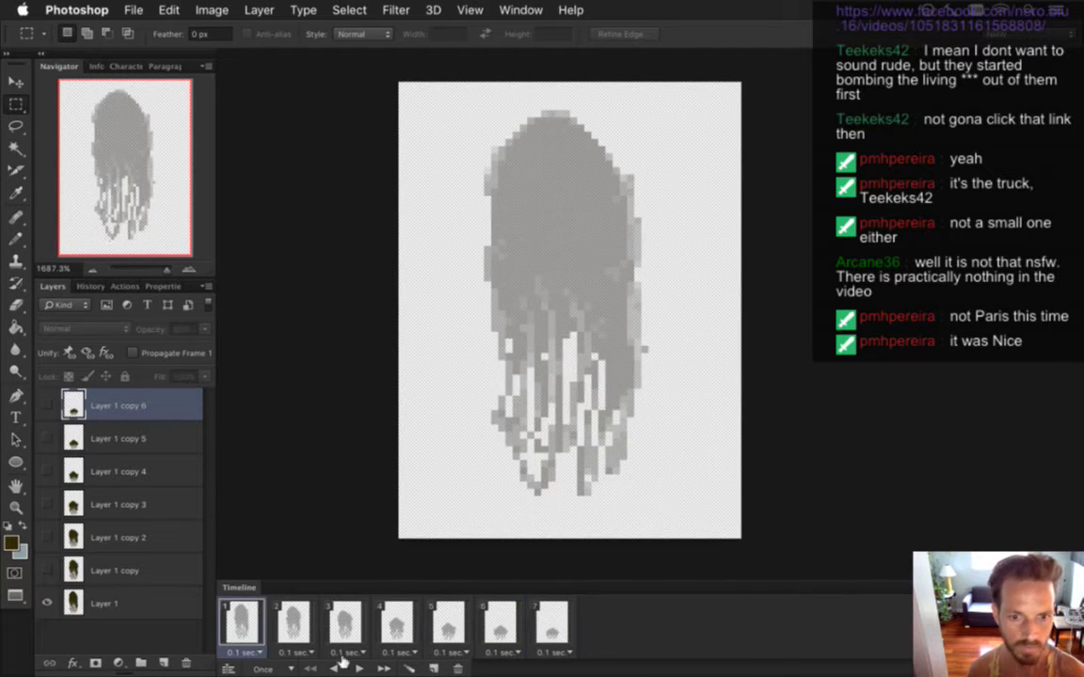
left_click(359, 669)
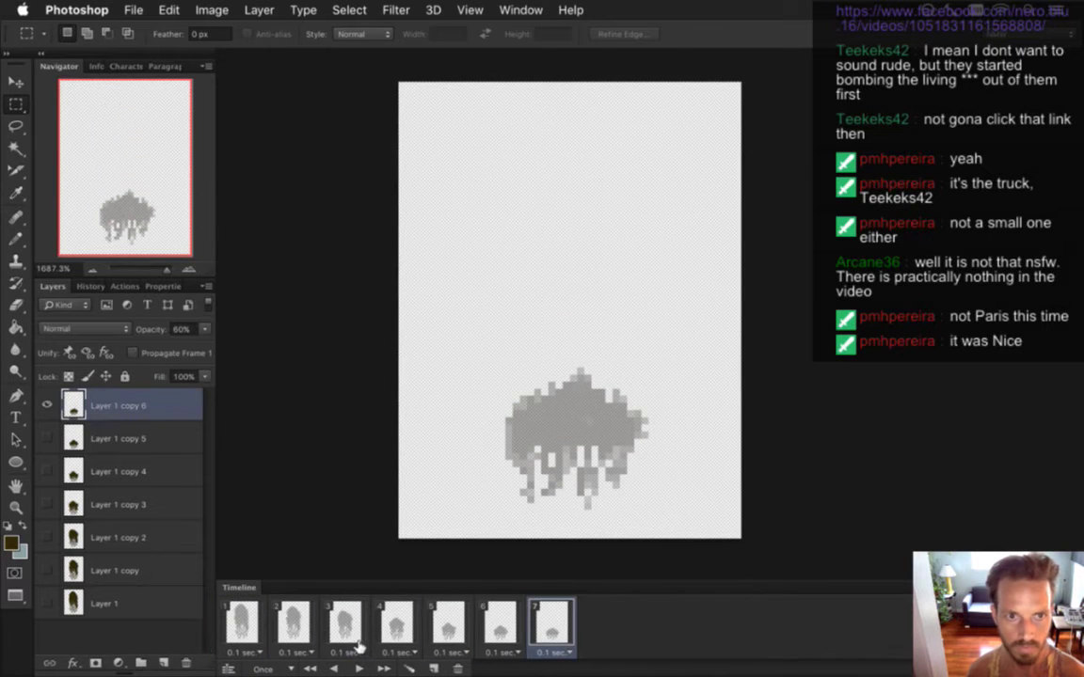
left_click(237, 620)
key("super+shift+r")
key("Escape")
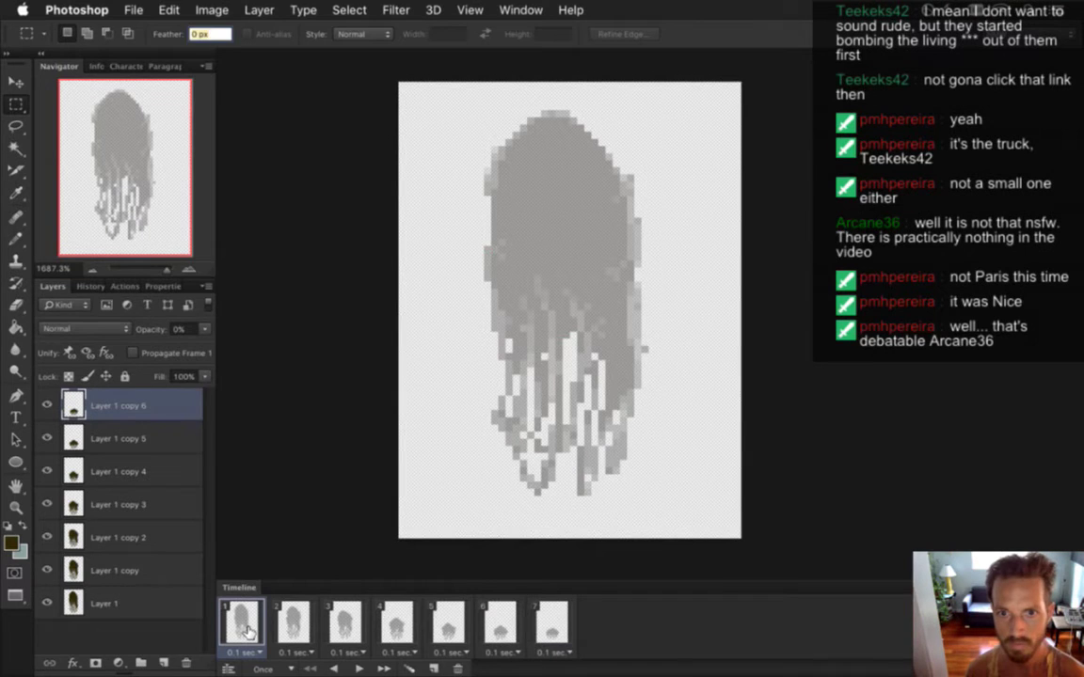
- Switch to Xcode and duplicate the idle animation block in Shade.txt directly below the original
key("super+Tab")
left_click(346, 349)
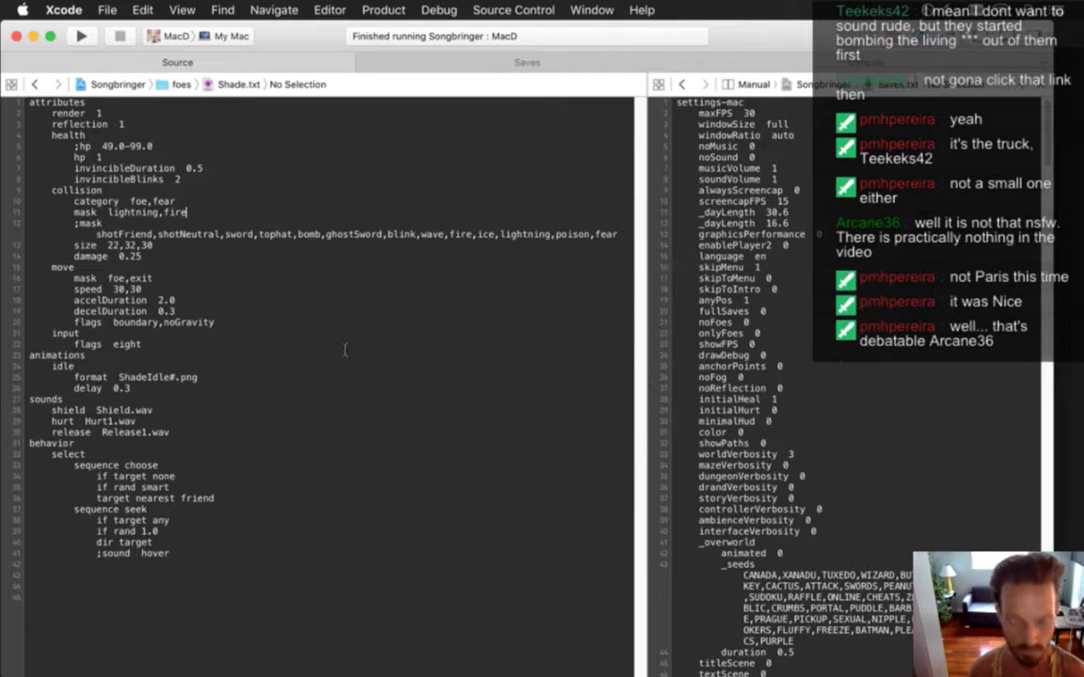
key("Down")
key("Down")
key("Down")
key("Down")
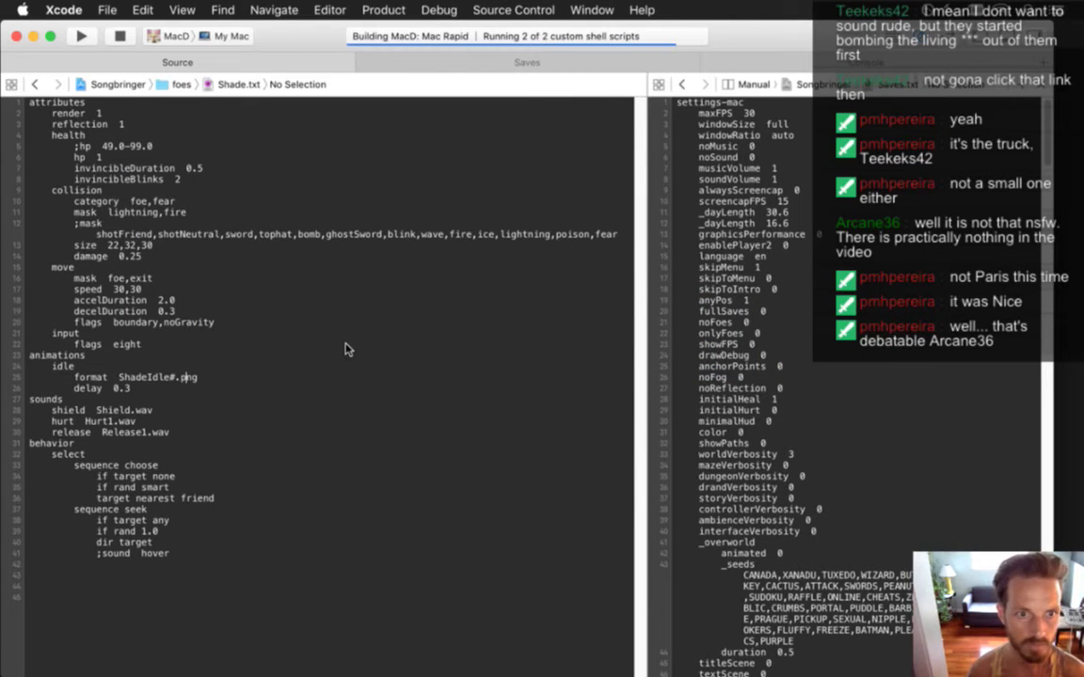
key("Left")
key("shift+Down")
key("shift+Down")
key("shift+Down")
key("super+c")
key("super+v")
key("super+v")
- Name the duplicated animation block release, set its format to ShadeRelease#.png and delay to 0.1, and save the file
key("Up")
key("Up")
key("Up")
key("Right")
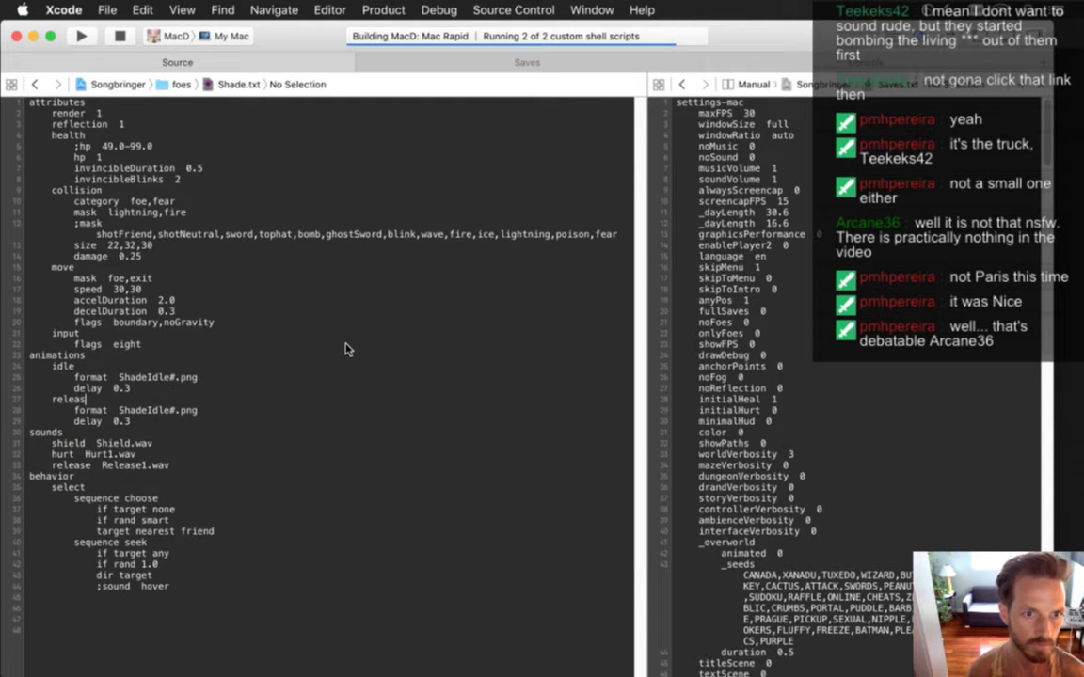
key("BackSpace")
key("BackSpace")
key("BackSpace")
key("BackSpace")
type("Release")
key("super+s")
key("Down")
key("BackSpace")
key("super+s")
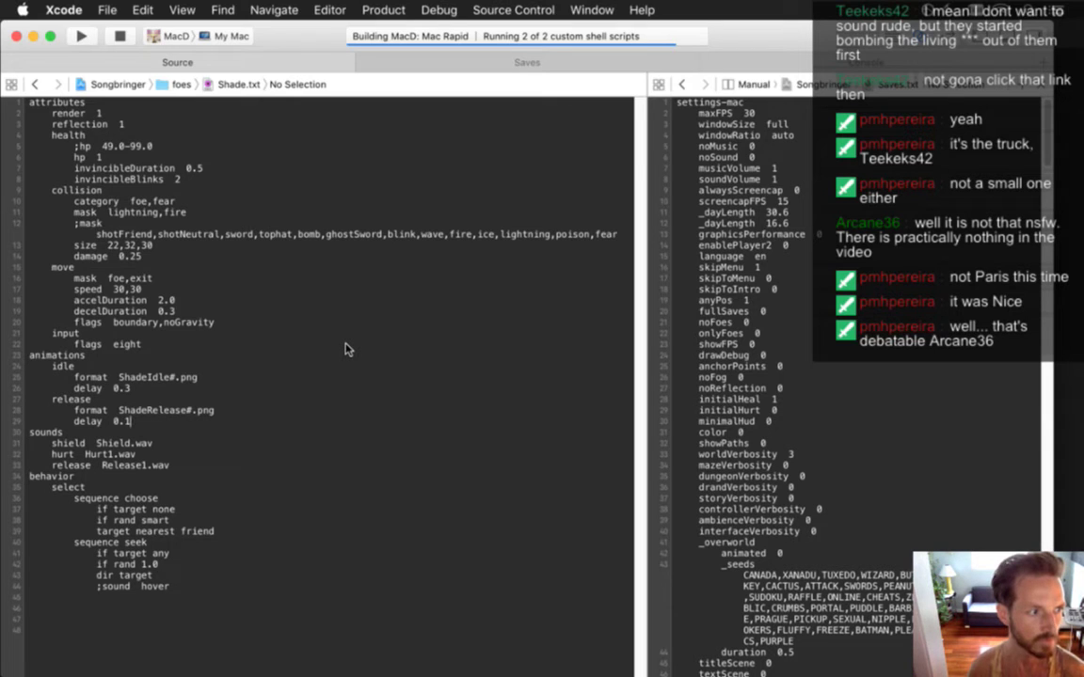
- Stop the build in progress and run the game with the updated Shade settings
key("super+r")
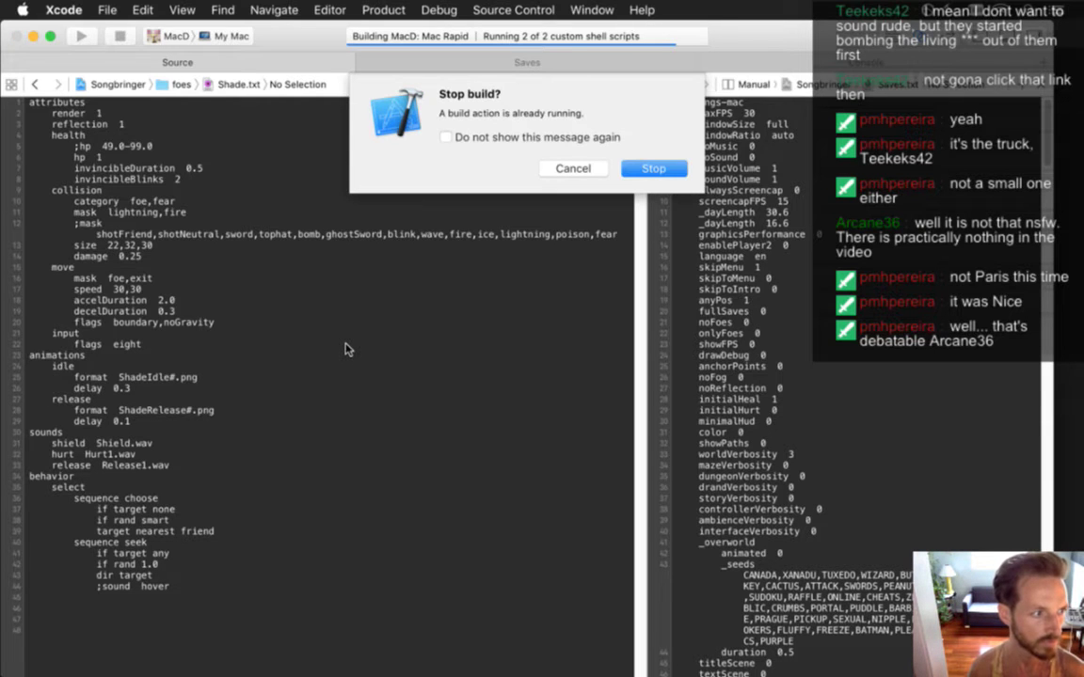
key("Return")
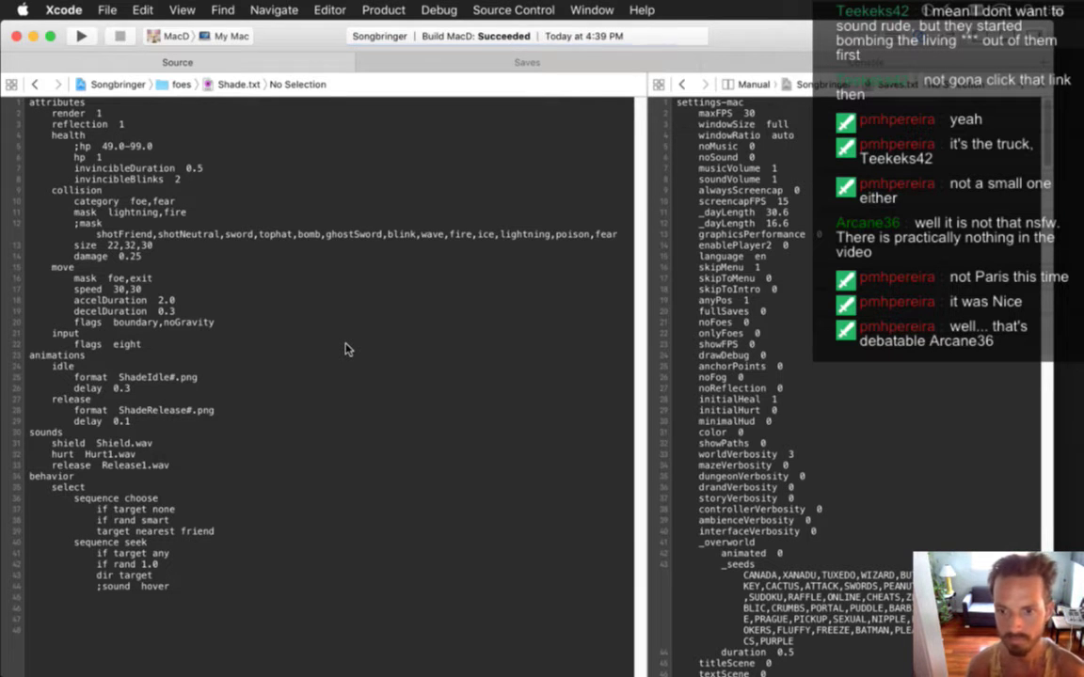
key("super+r")
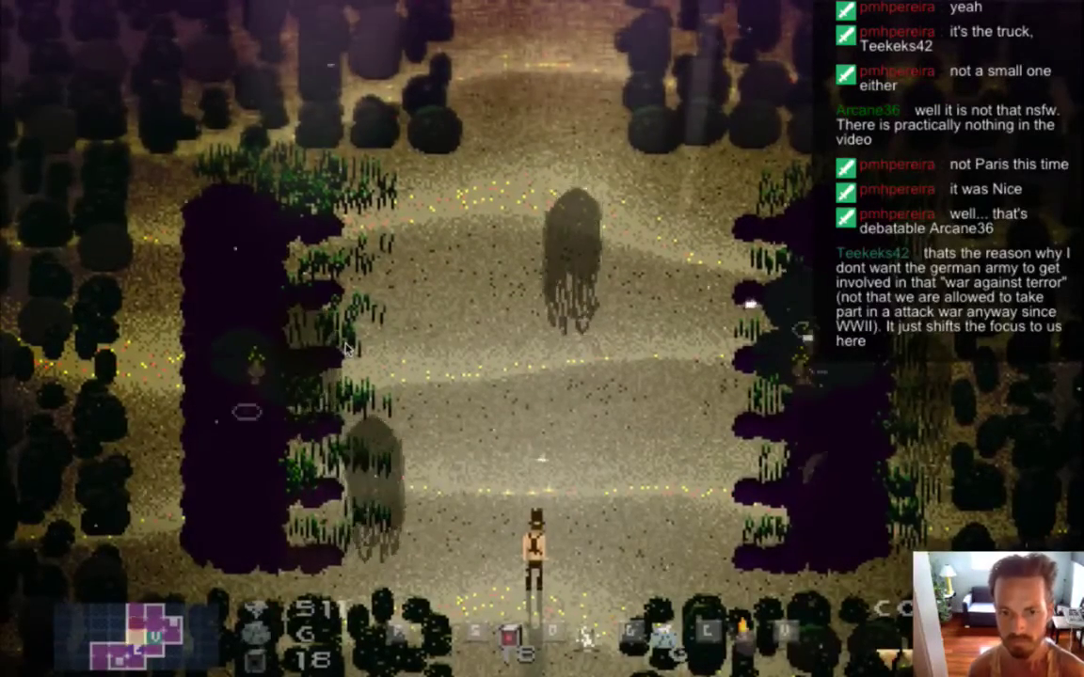
- Move the character around the clearing and attack the shades to check their release animation in the game
key("Up")
key("Right")
key("a")
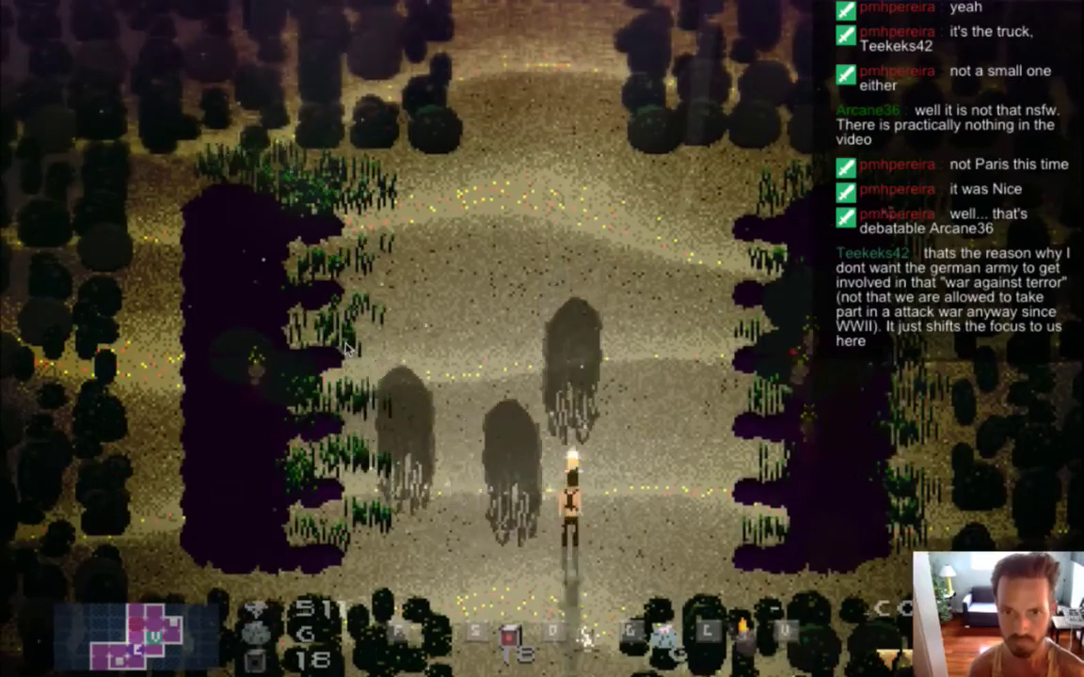
key("Right")
key("Left")
key("a")
key("Right")
key("Left")
key("Down")
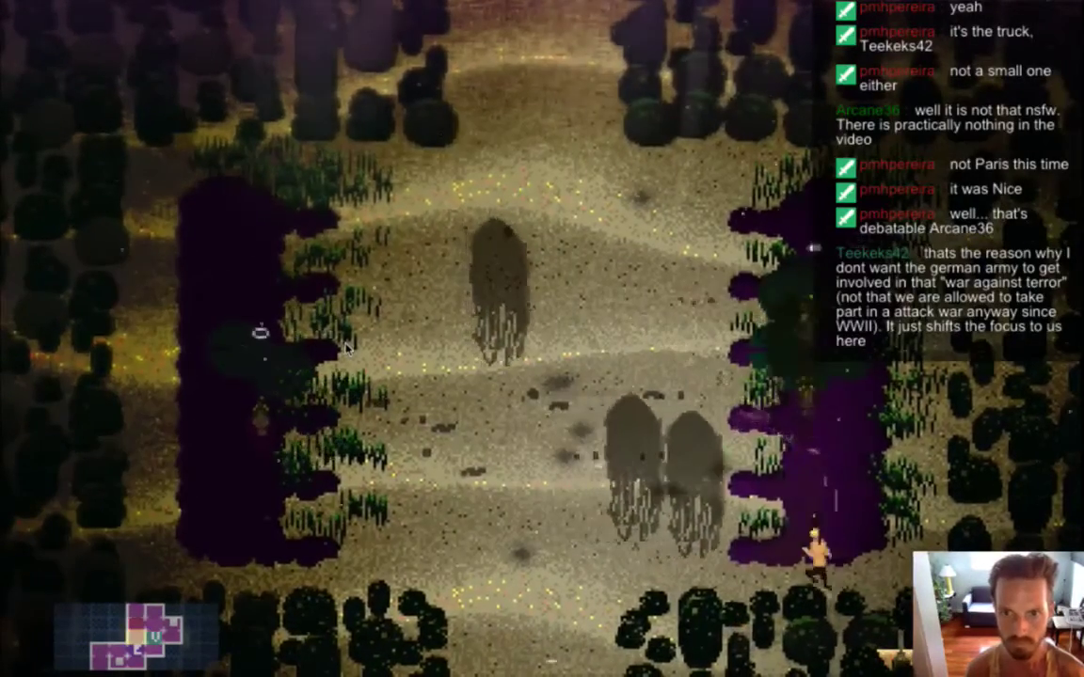
key("Left")
key("a")
key("Left")
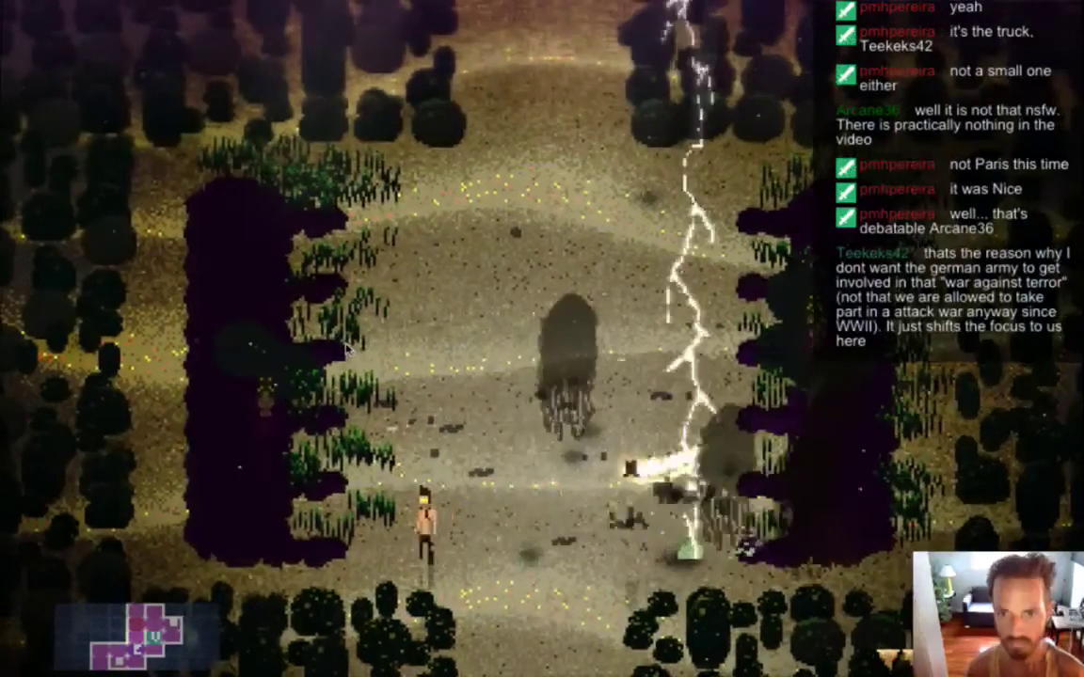
key("Right")
key("a")
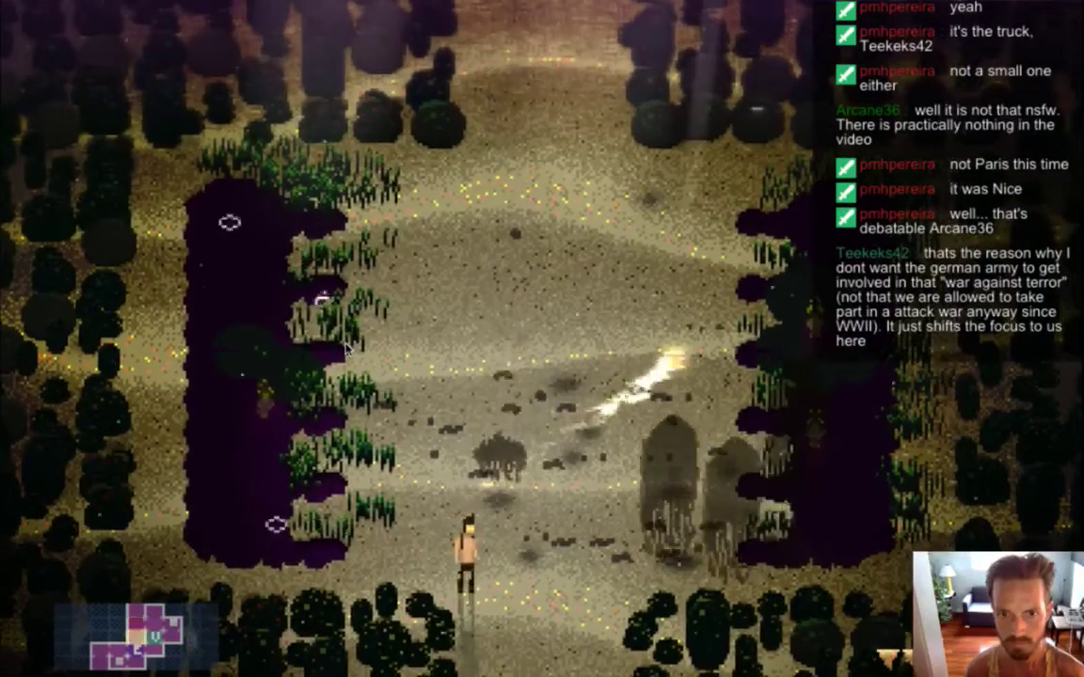
key("Left")
key("Up")
key("Right")
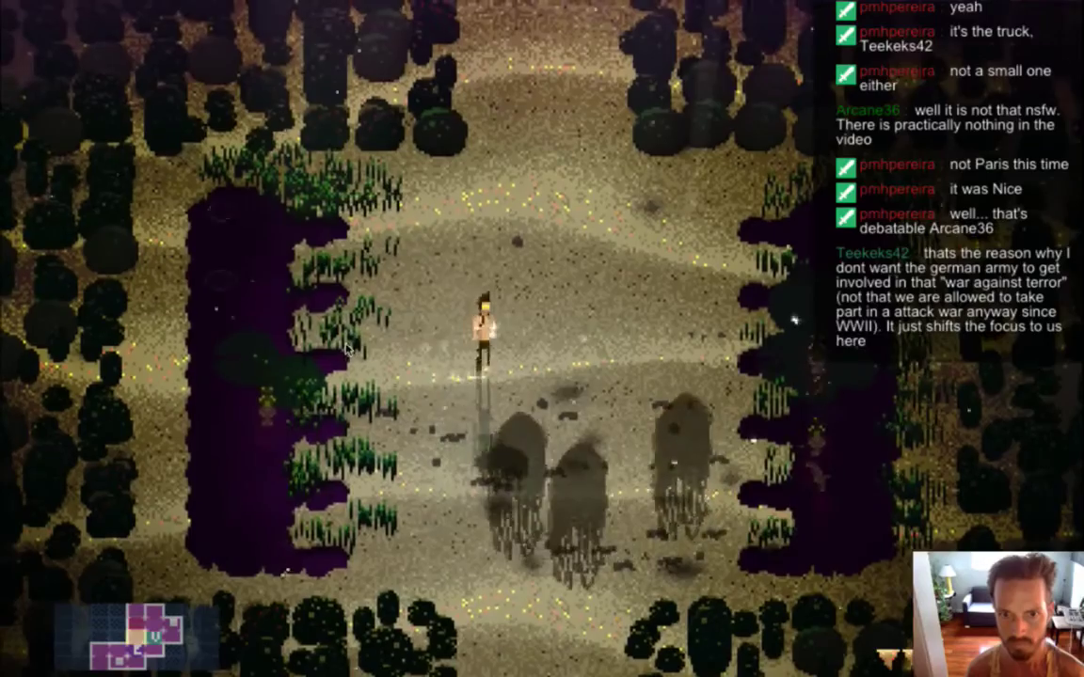
key("Left")
key("Right")
key("a")
key("Left")
key("Down")
key("a")
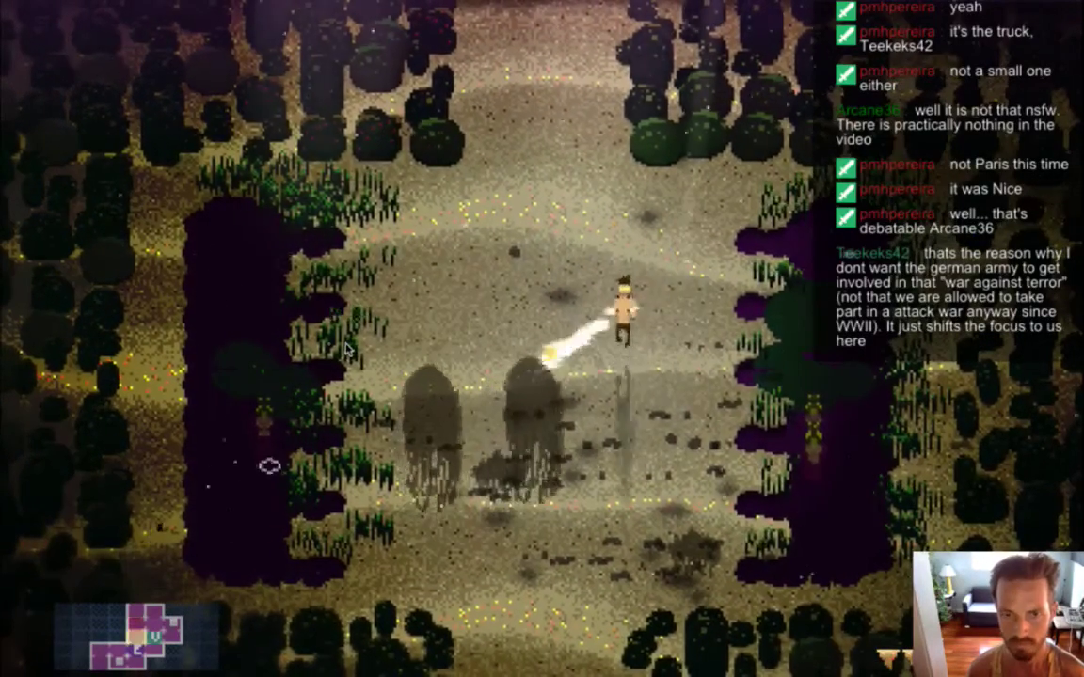
- Attack the remaining shades in the clearing to check their release animation, and quit the game
key("Right")
key("Left")
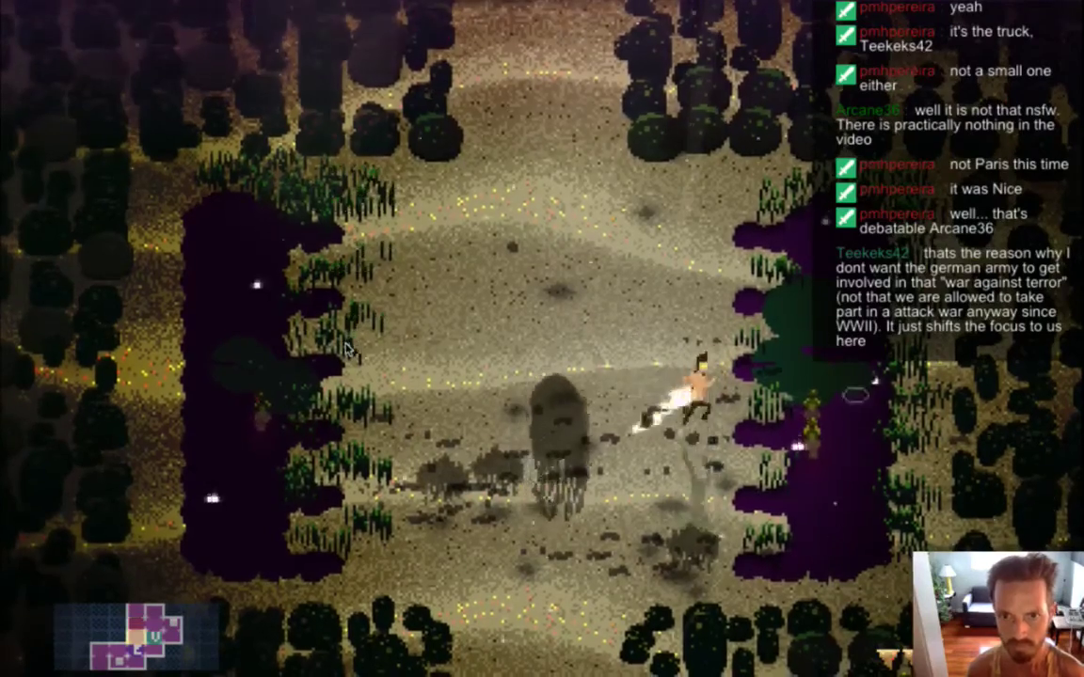
key("a")
key("Up")
key("Left")
key("Up")
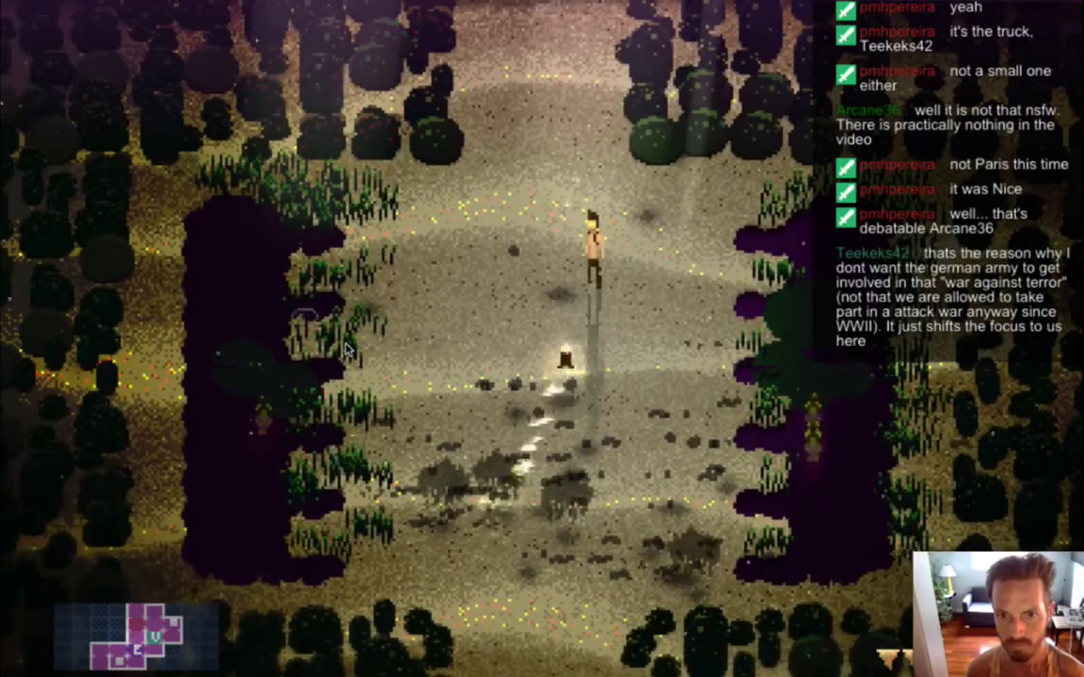
key("super+q")
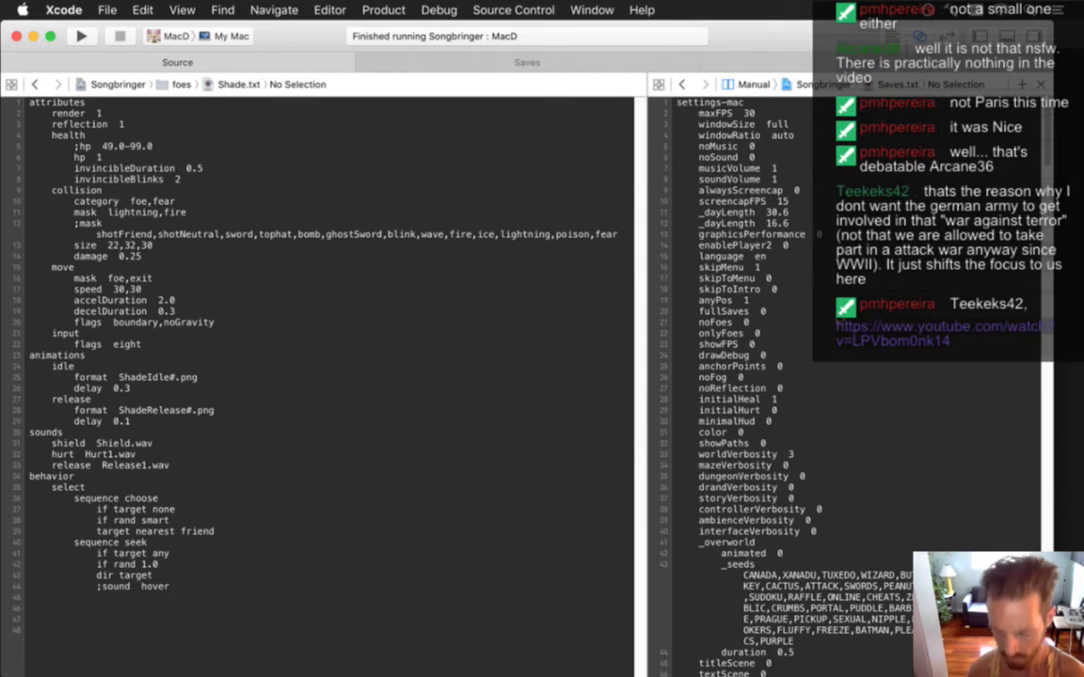
- Review the item levels in Saves.txt and set the foe's hp in Shade.txt to 4.0-8.0
scroll(764, 310, "down", 20)
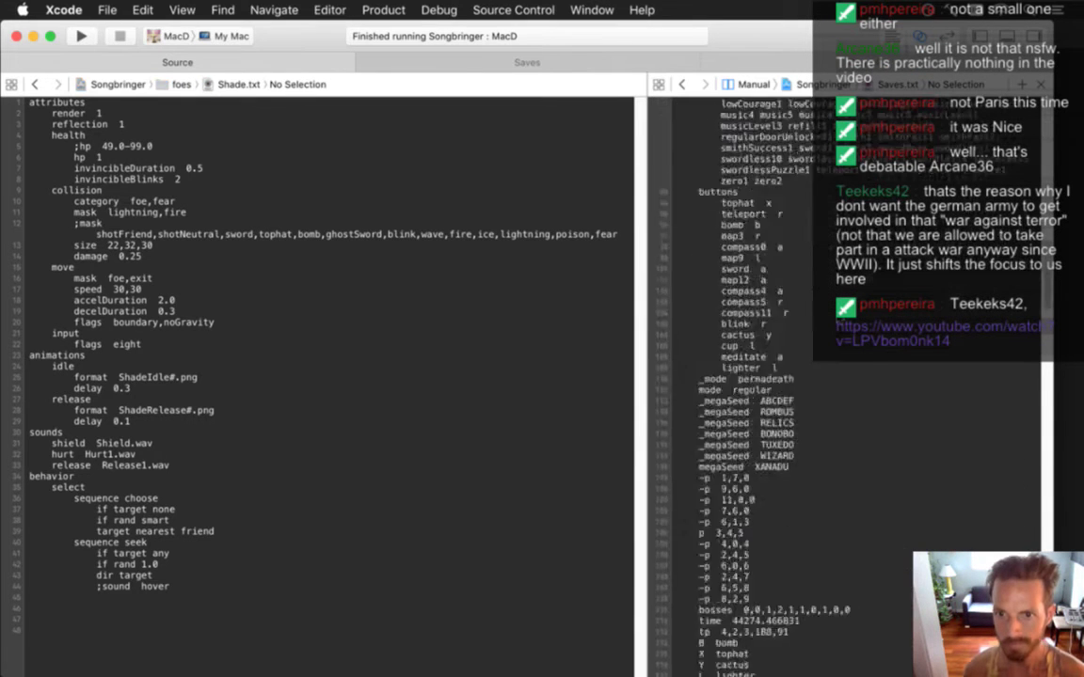
scroll(690, 348, "up", 10)
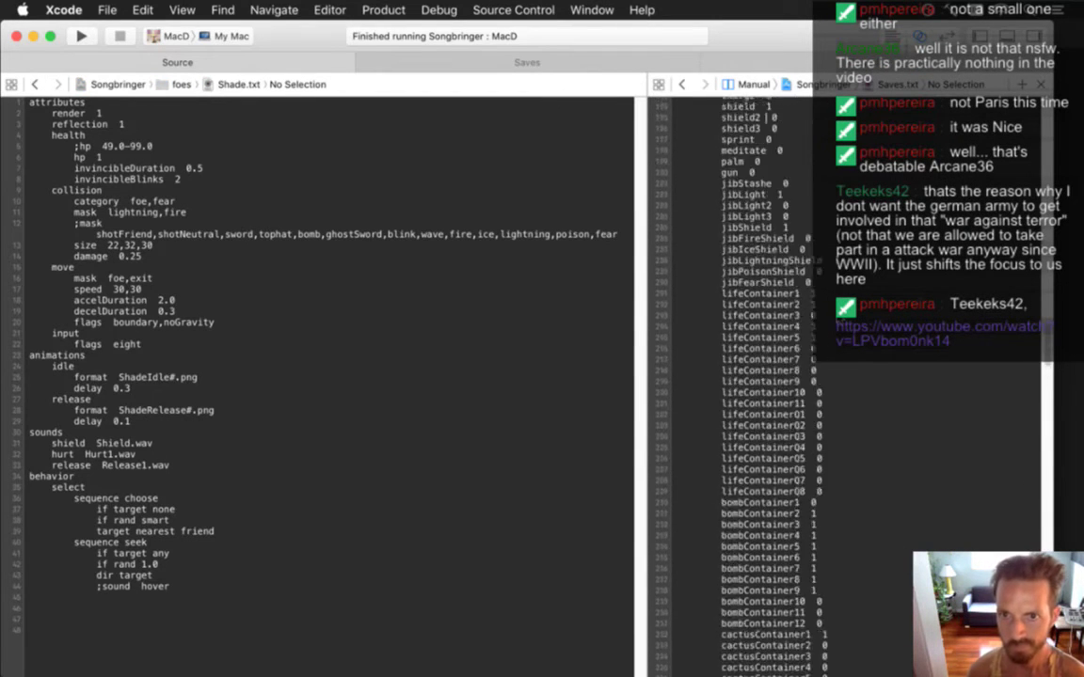
scroll(762, 310, "up", 5)
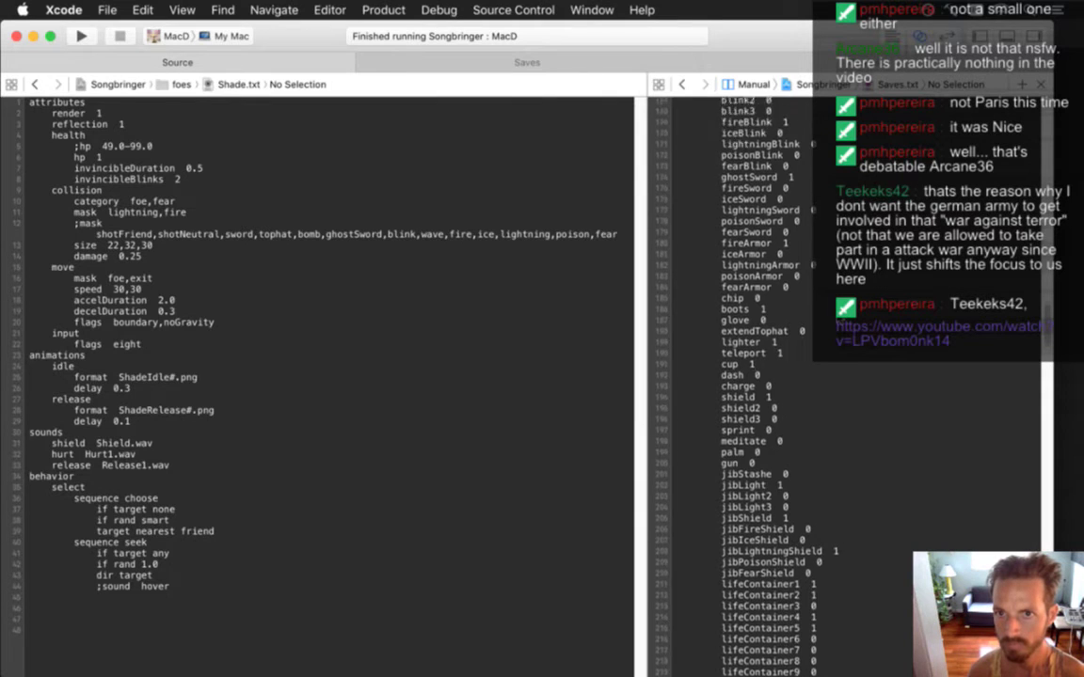
scroll(767, 104, "up", 2)
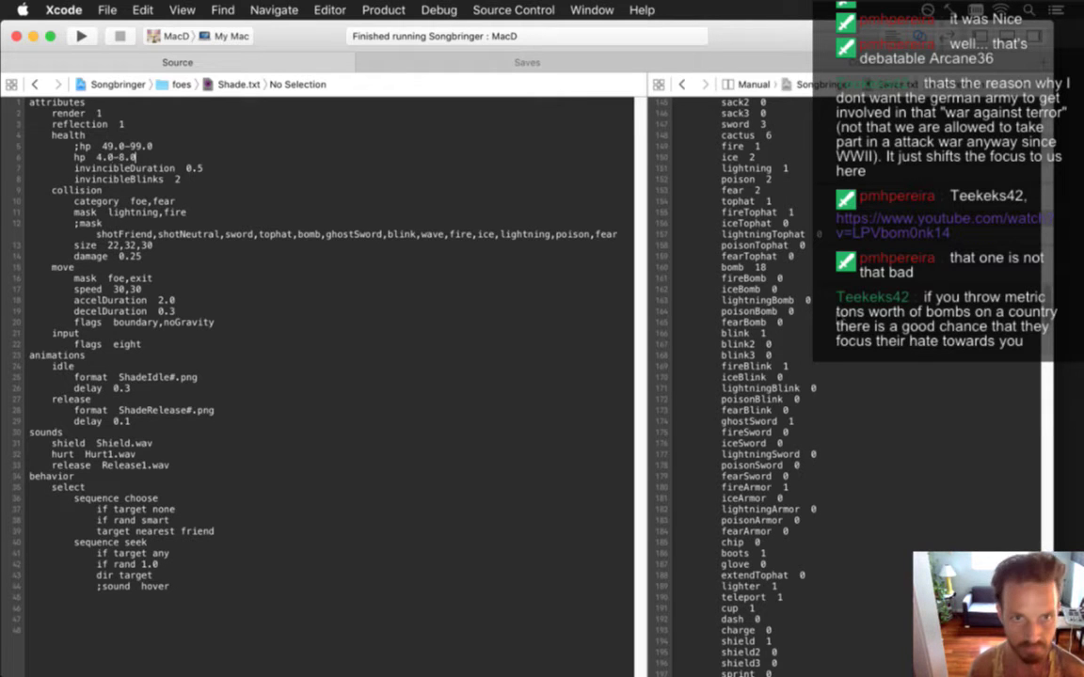
- Delete the commented-out mask line from the collision block in Shade.txt, save the file and run the game
key("Down")
key("Down")
key("Down")
key("Down")
key("Down")
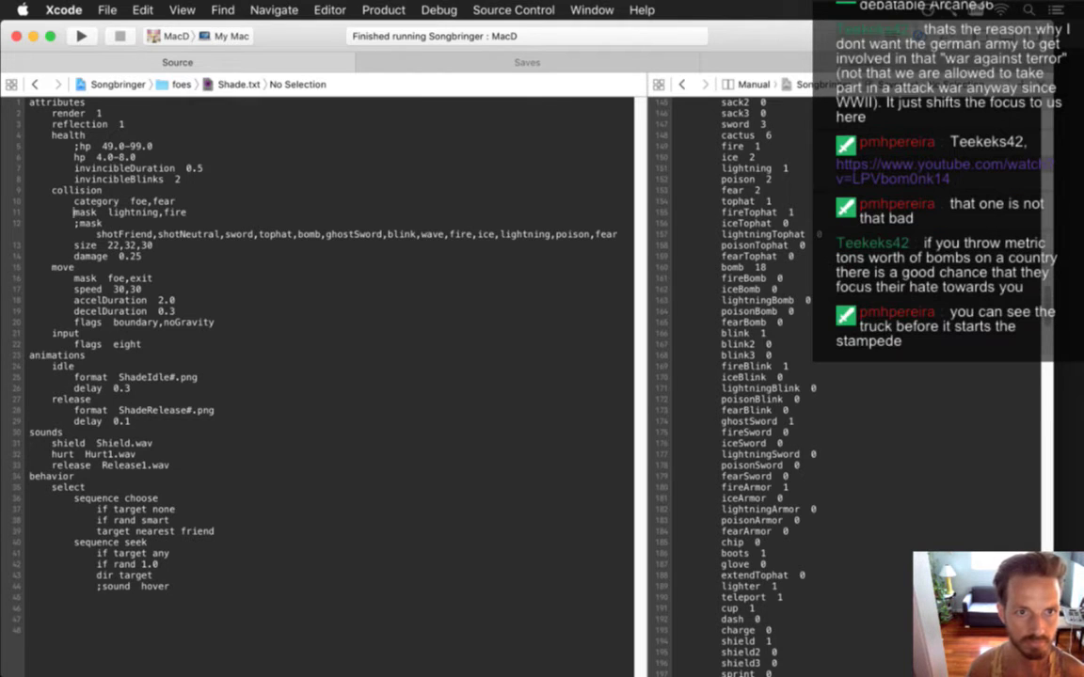
key("shift+Down")
key("shift+Down")
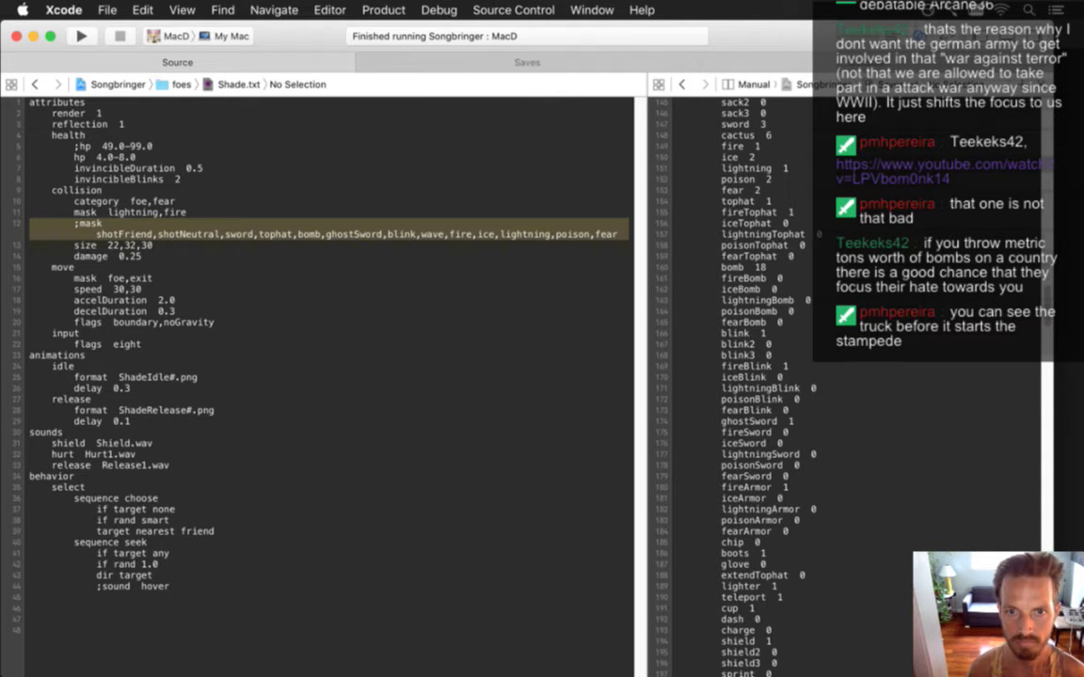
key("BackSpace")
key("super+s")
key("super+r")
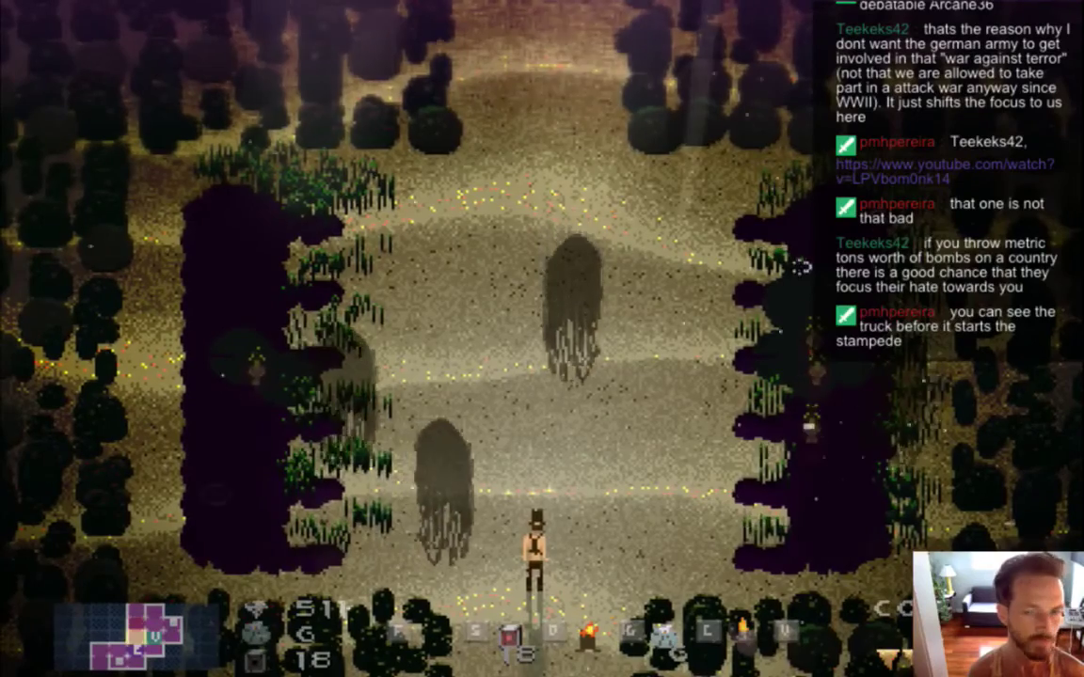
- Move through the clearing among the shades and enable invincibility for the character
key("Left")
key("Up")
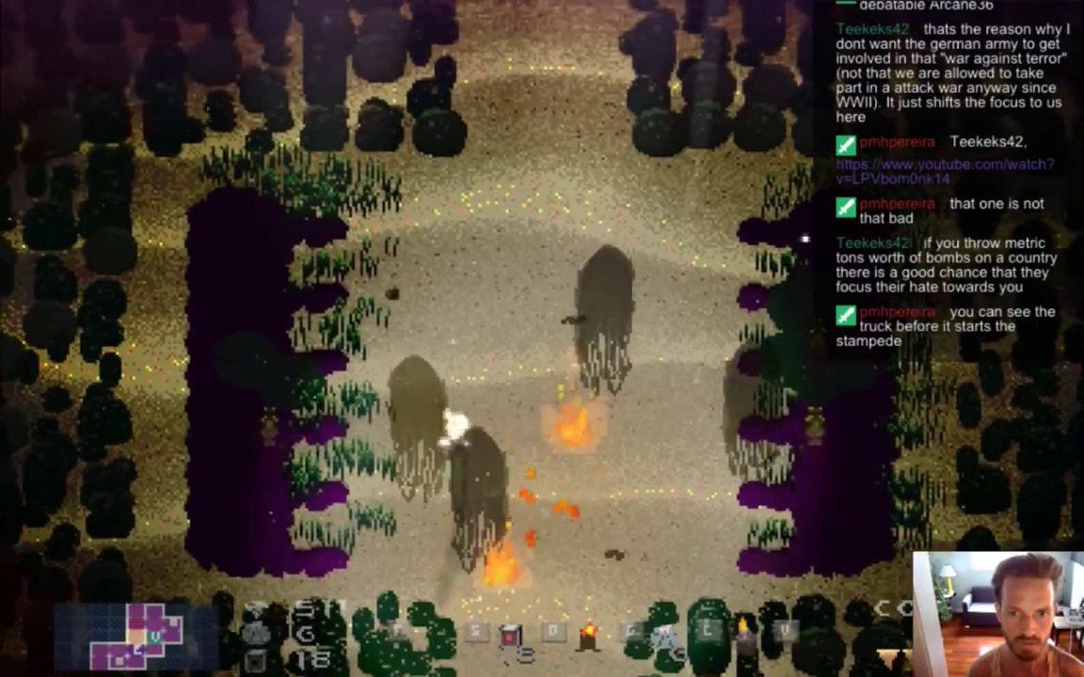
key("w")
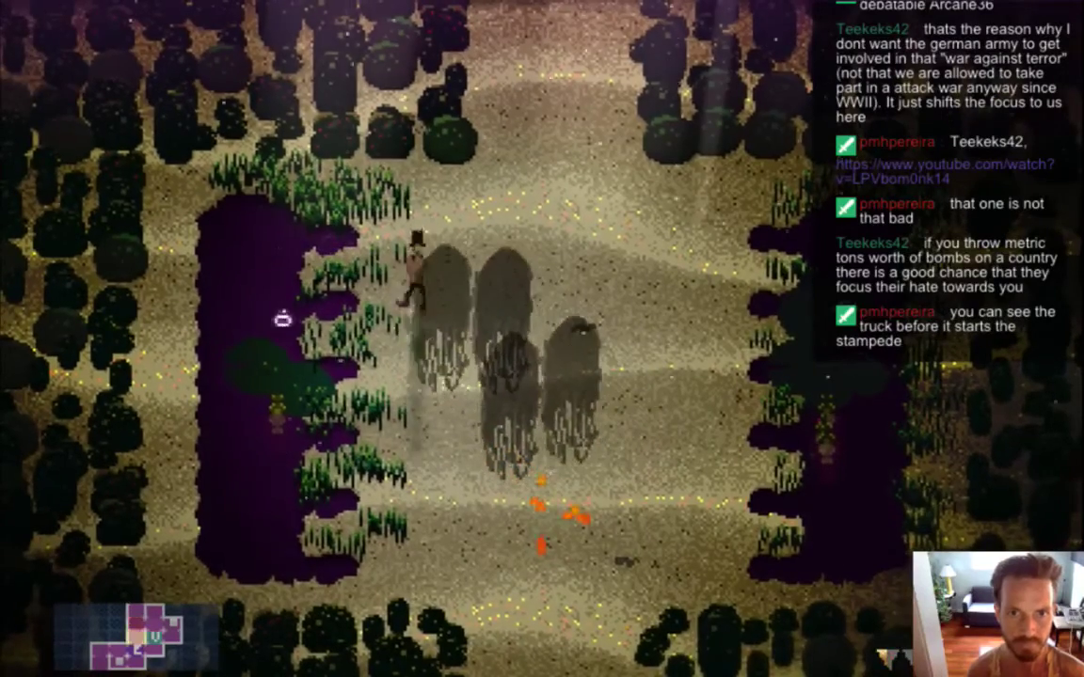
key("w")
key("i")
key("d")
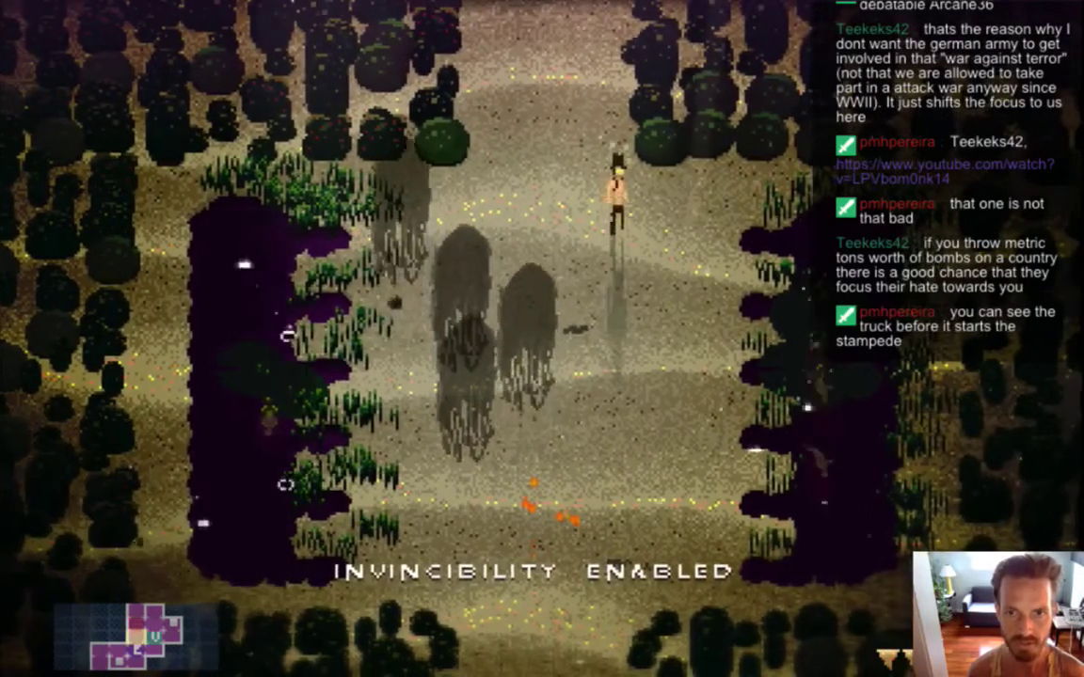
key("i")
- Fight the shades around the clearing with the flaming top hat to test their new hp and collision settings
key("s")
key("d")
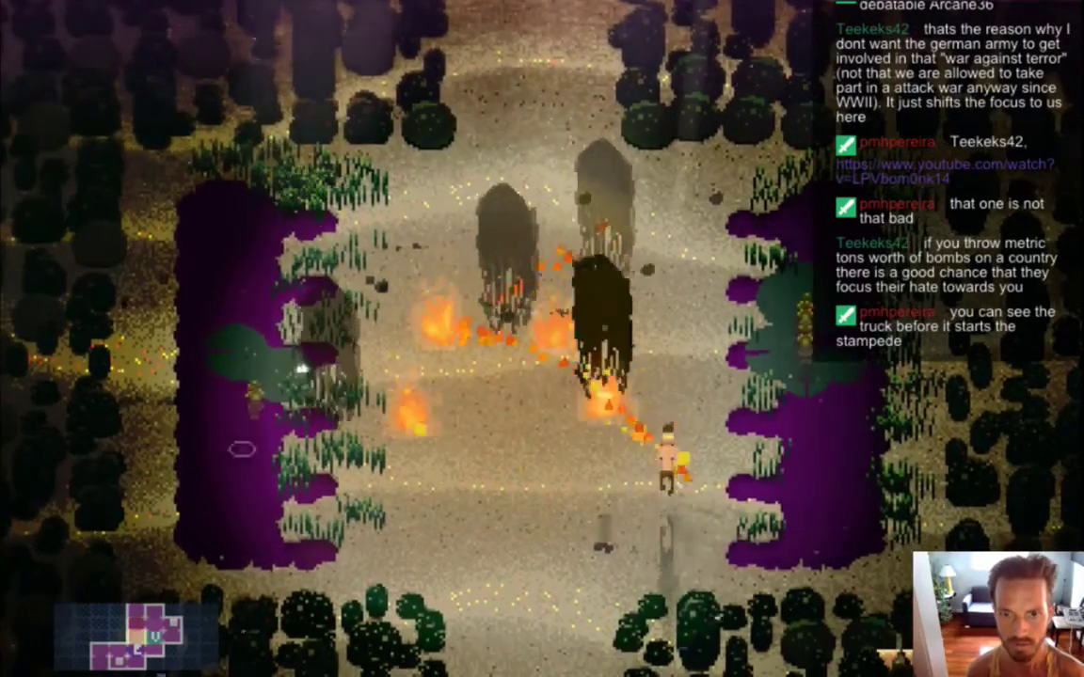
key("a")
key("w")
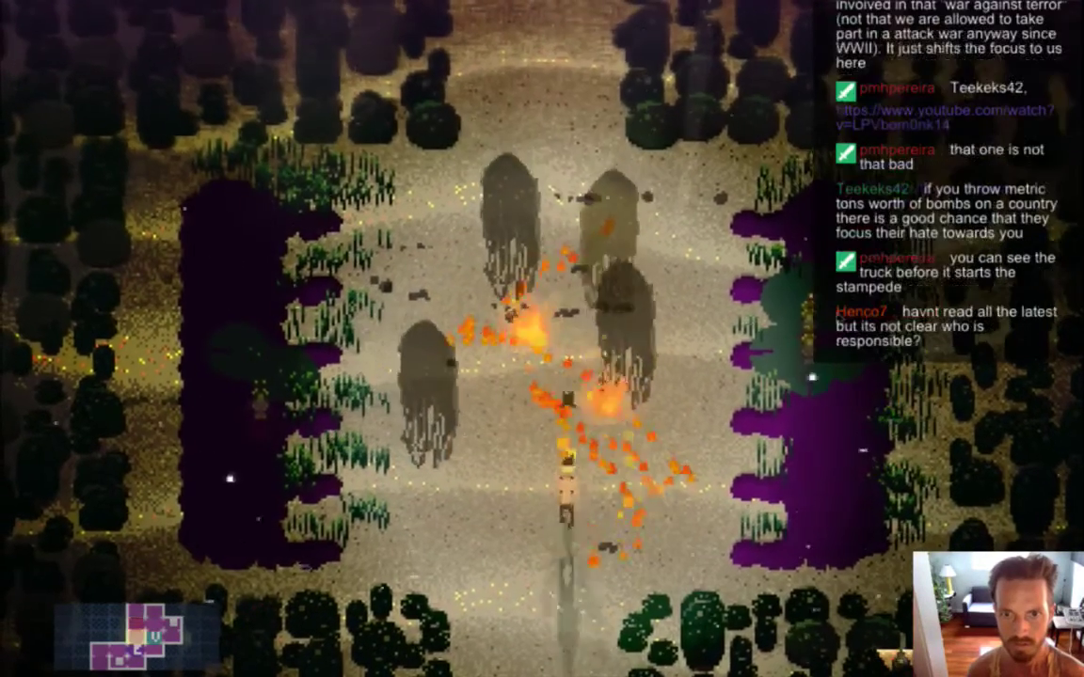
key("d")
key("s")
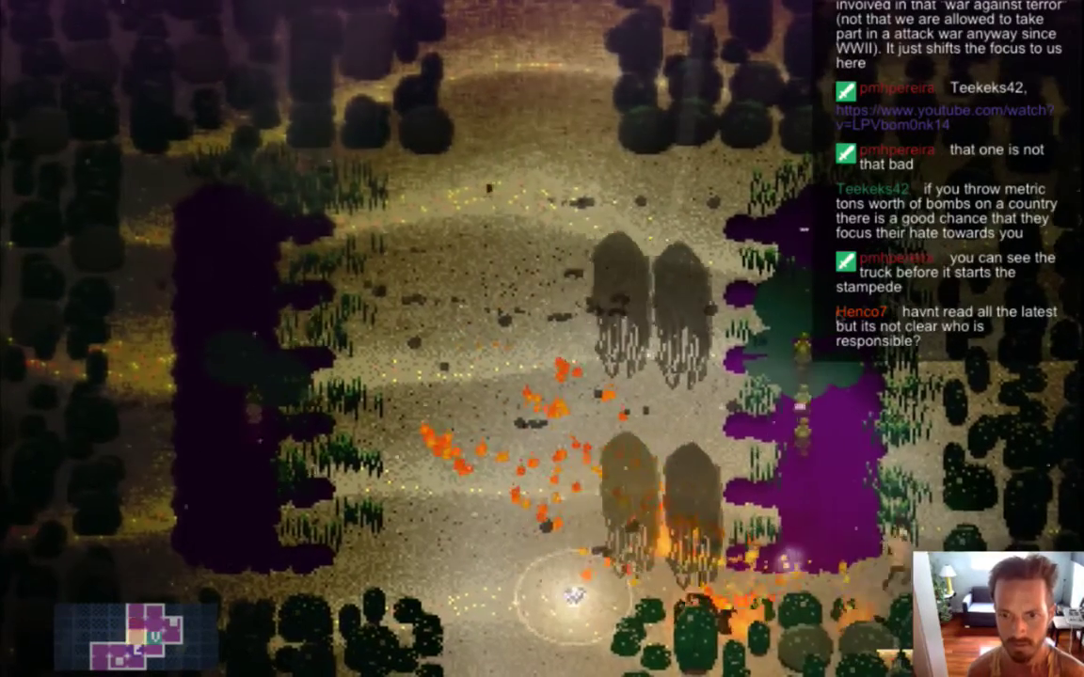
key("w")
key("w")
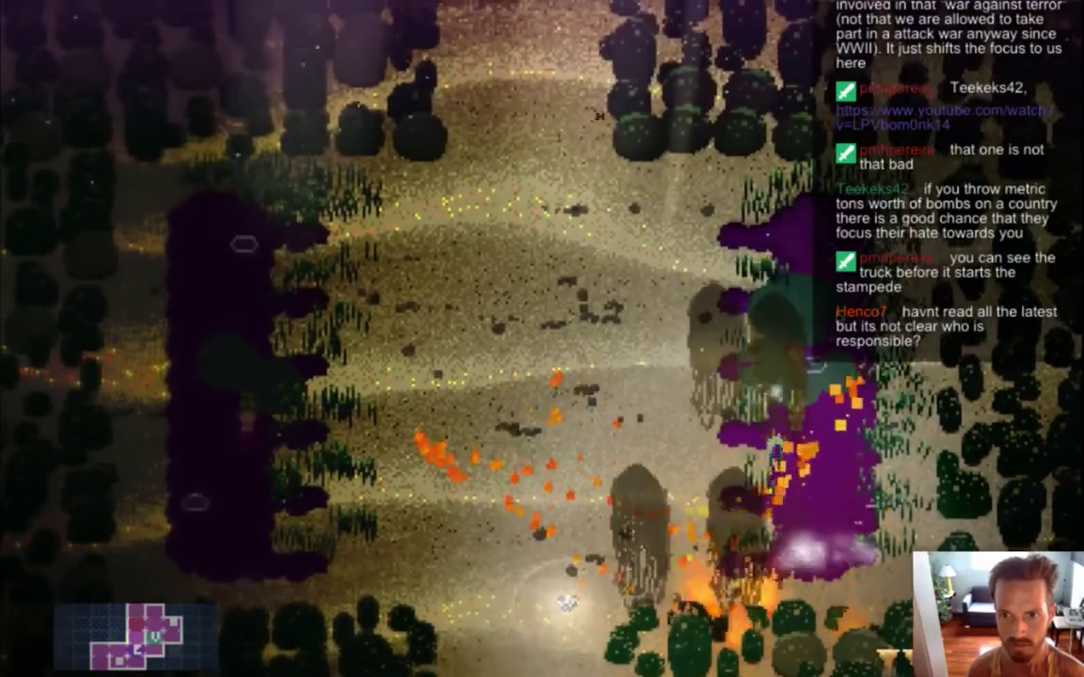
key("a")
key("a")
key("d")
key("s")
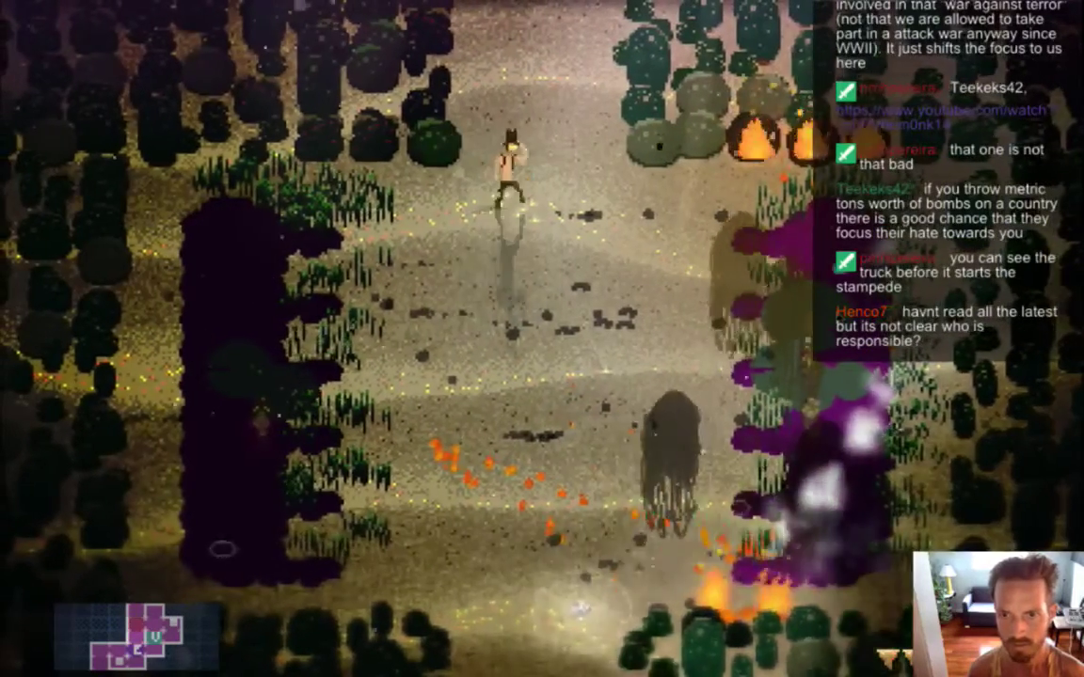
key("a")
key("s")
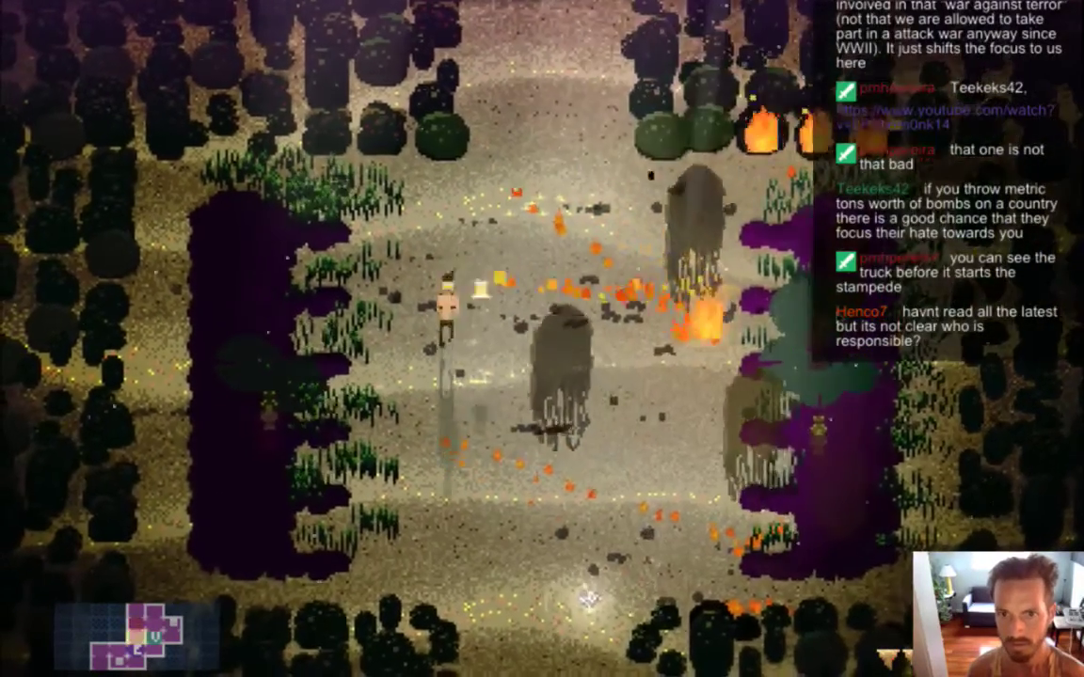
key("s")
key("d")
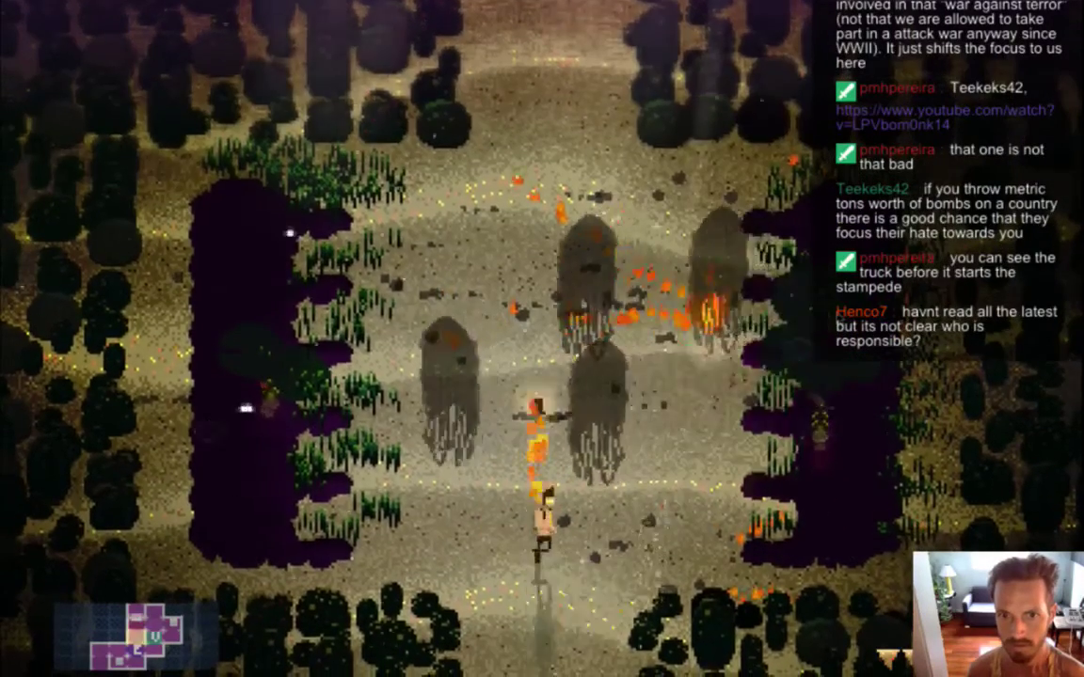
key("Down")
key("Left")
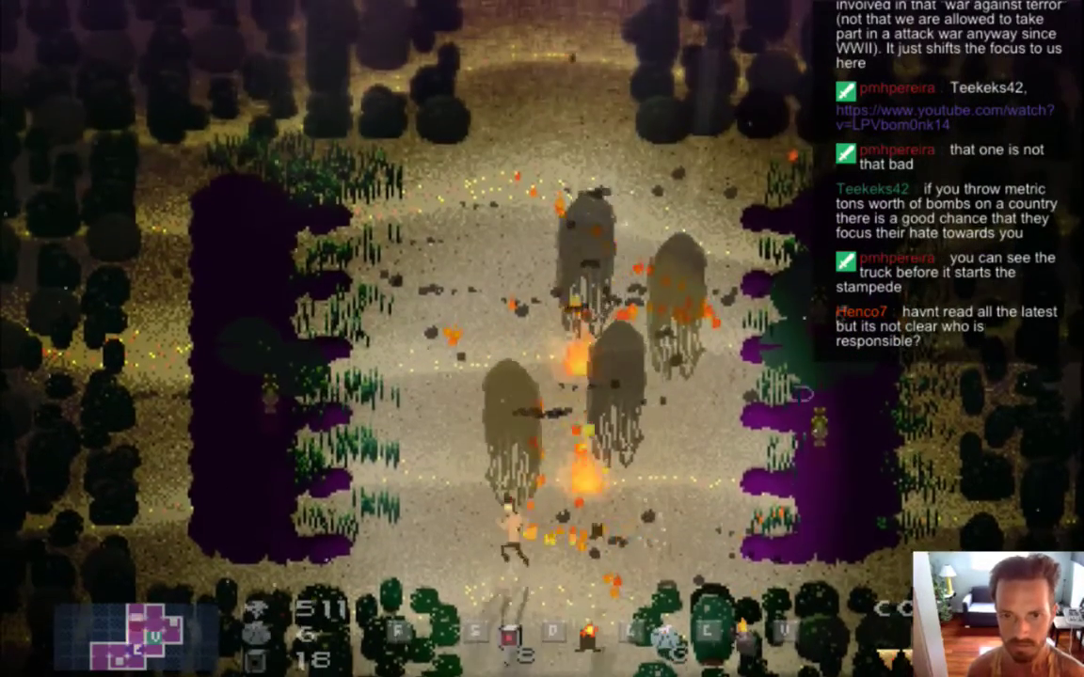
key("a")
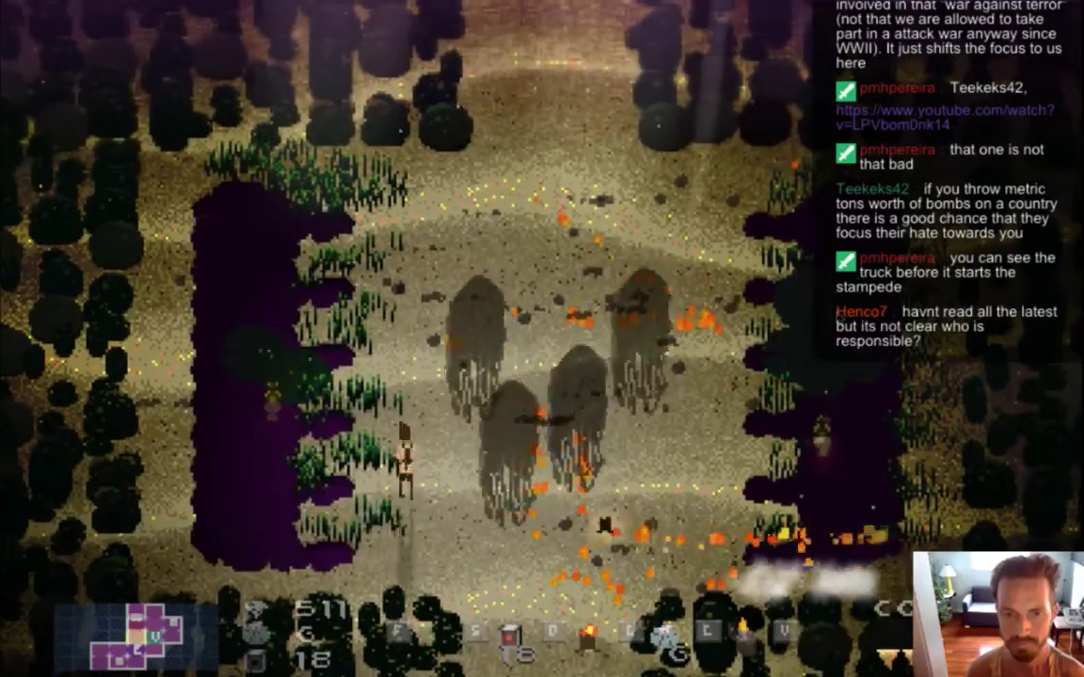
key("d")
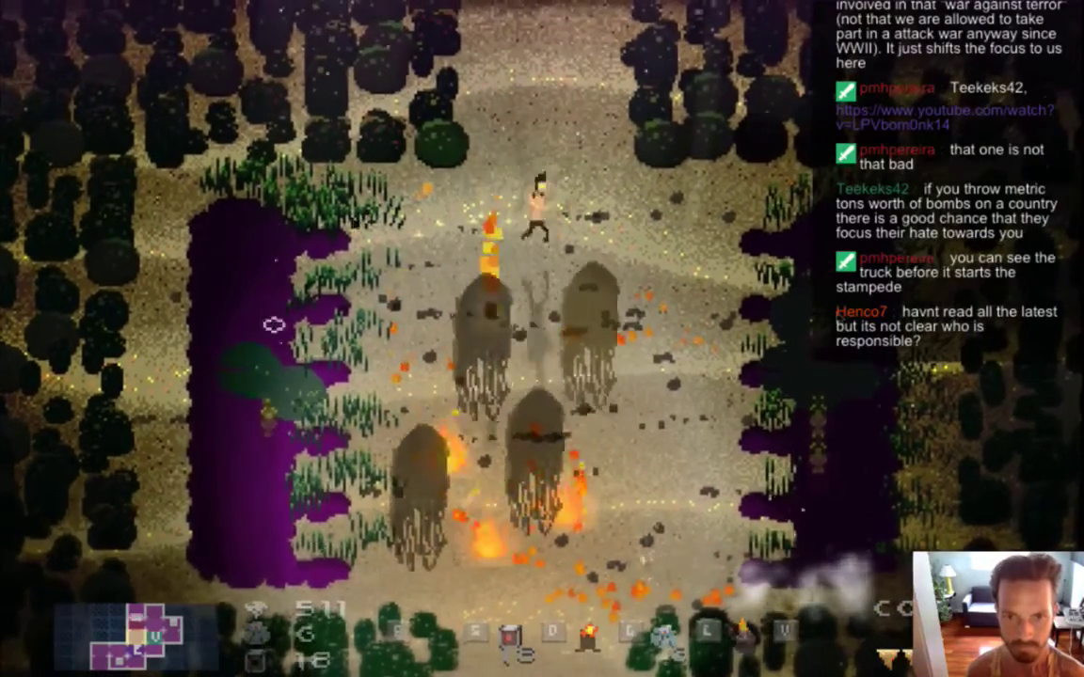
key("Right")
key("Down")
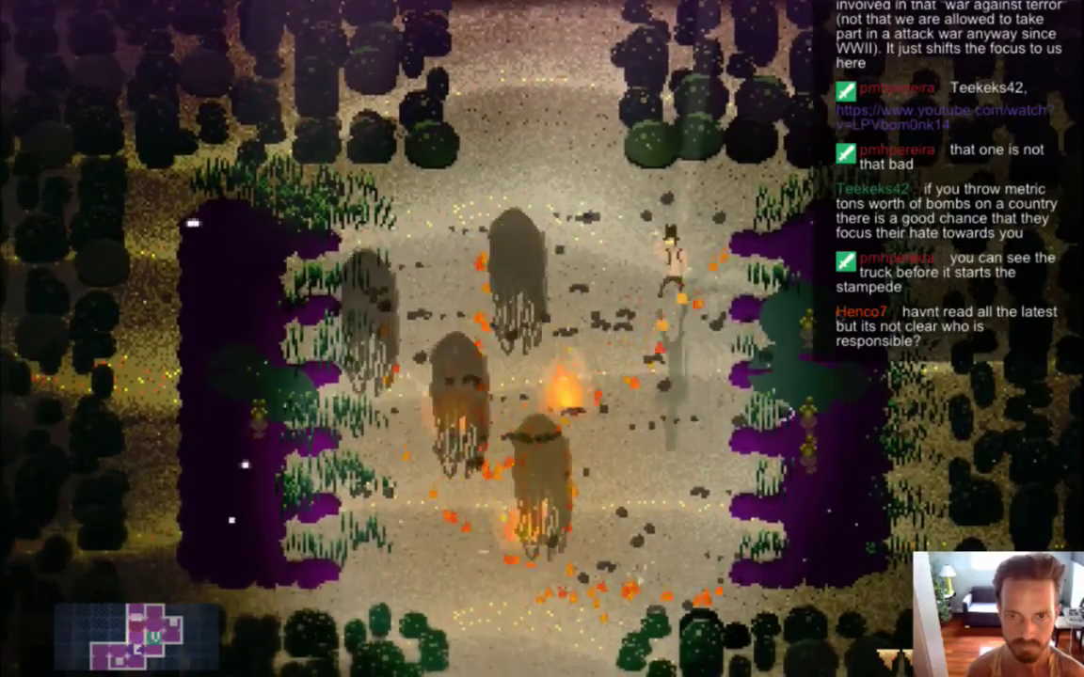
key("s")
key("d")
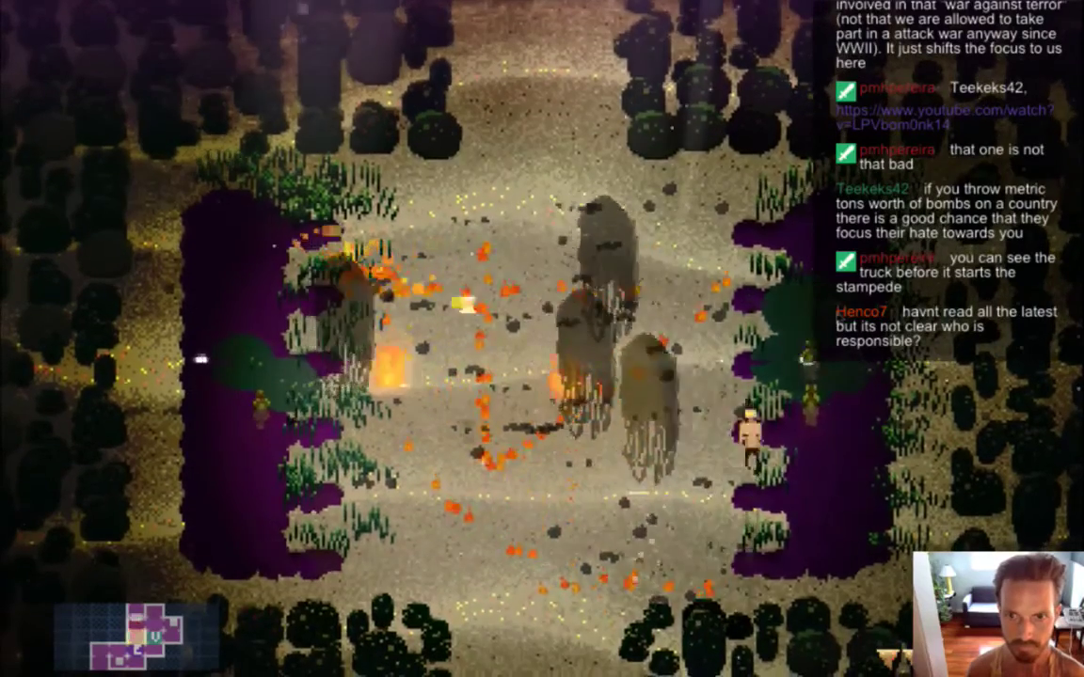
key("a")
key("d")
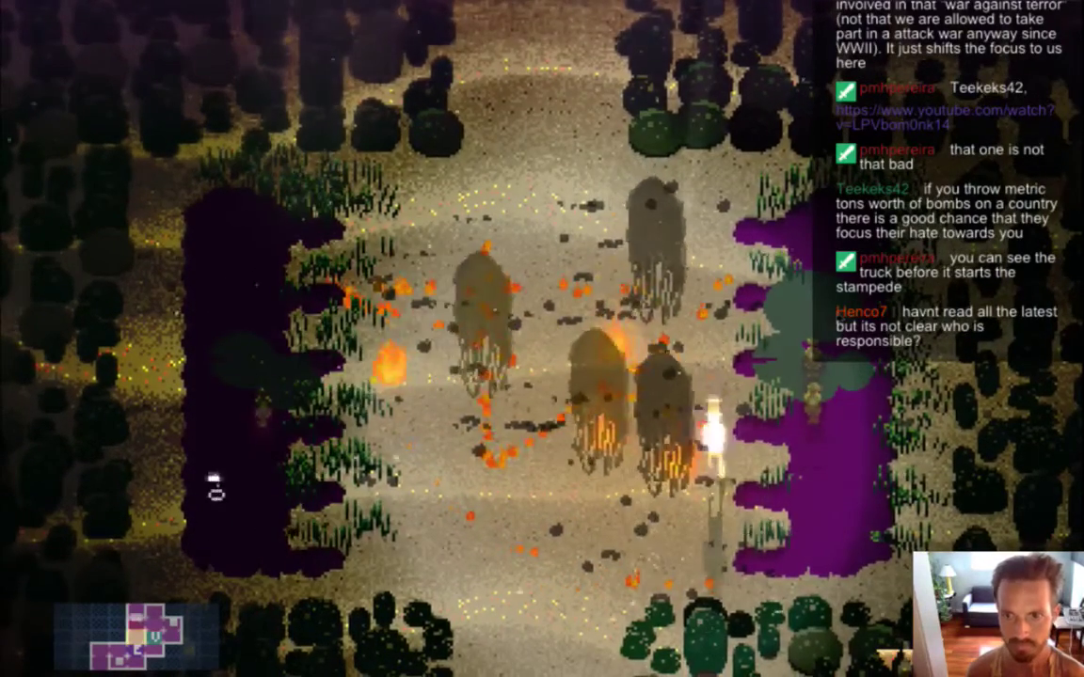
key("s")
key("a")
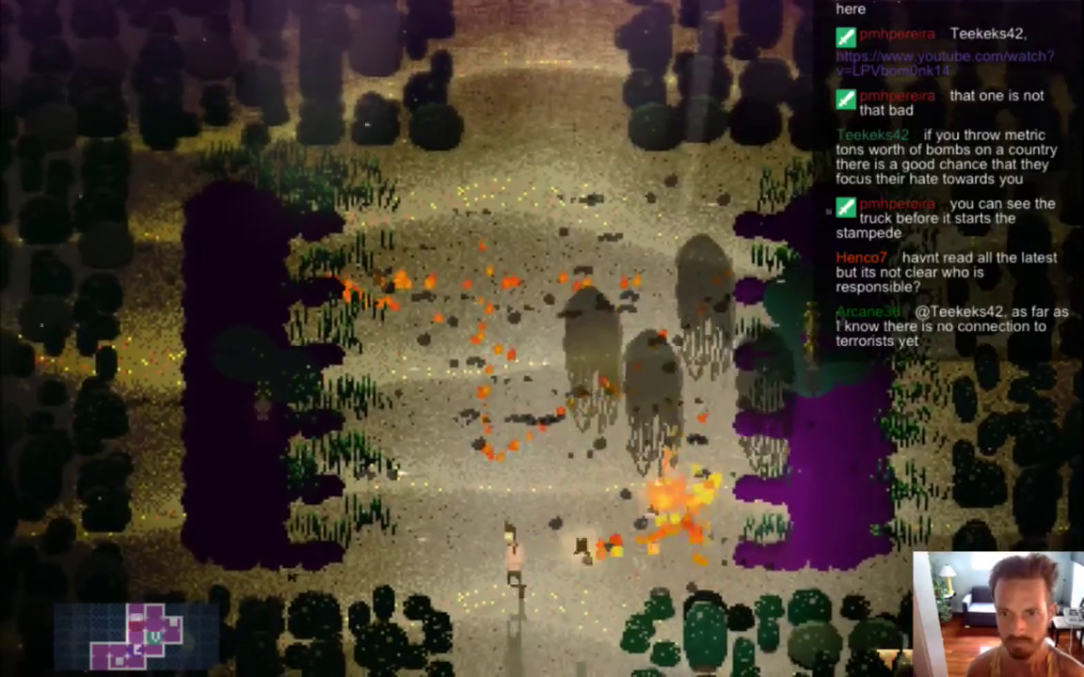
key("a")
key("a")
key("d")
key("w")
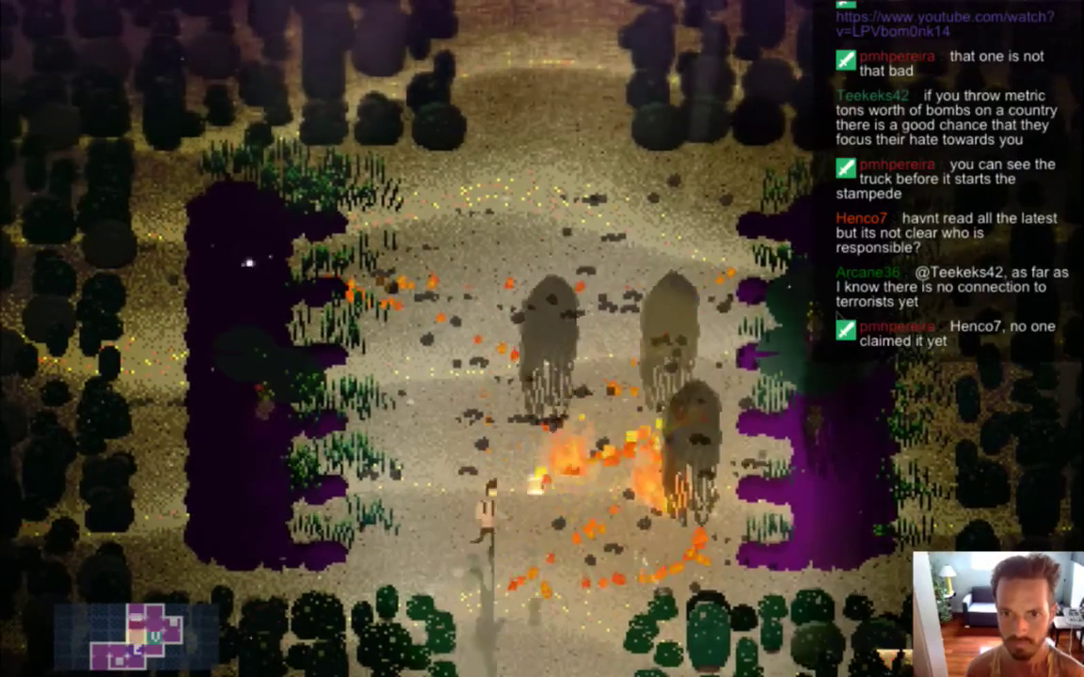
key("a")
key("s")
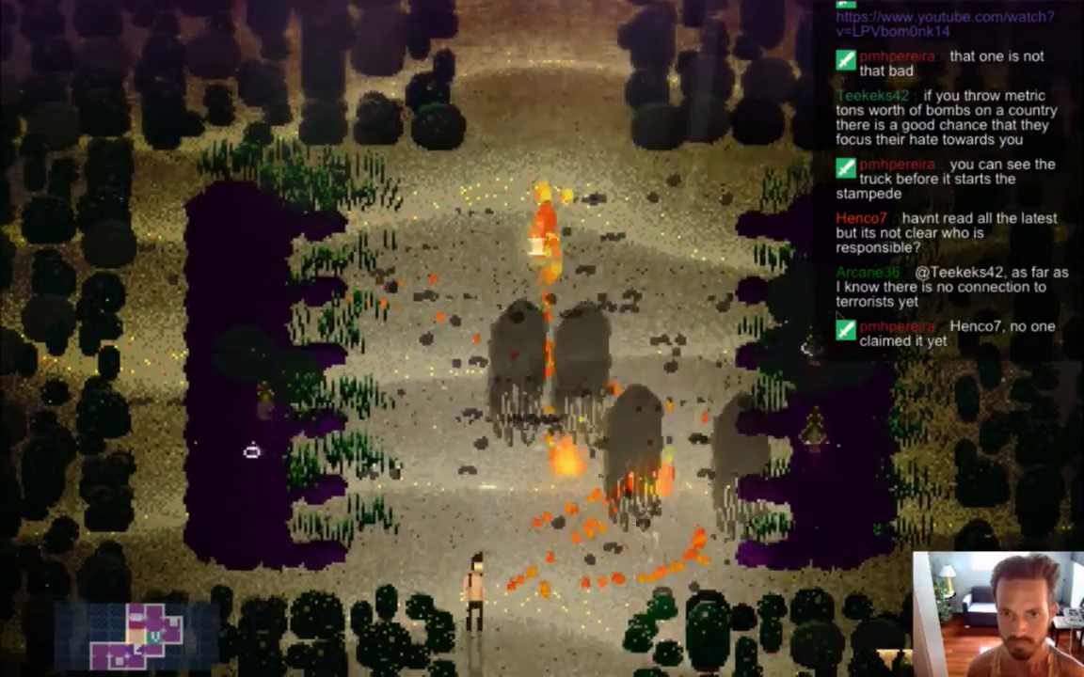
- Circle the western purple pool while throwing the flaming top hat at the shades chasing the character
key("w")
key("a")
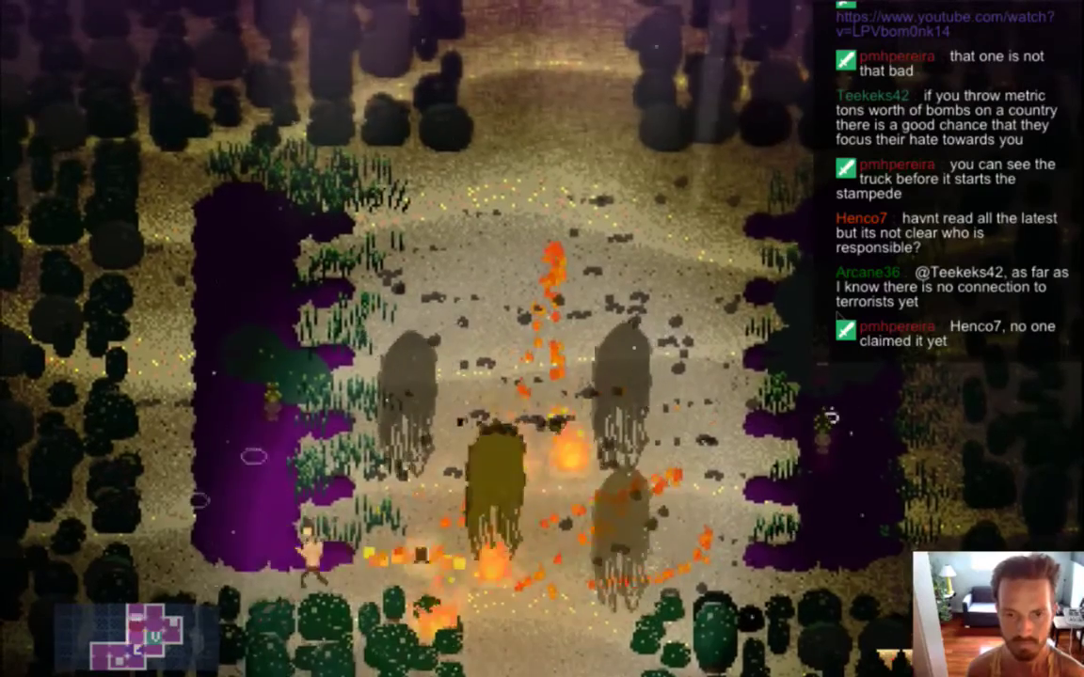
key("a")
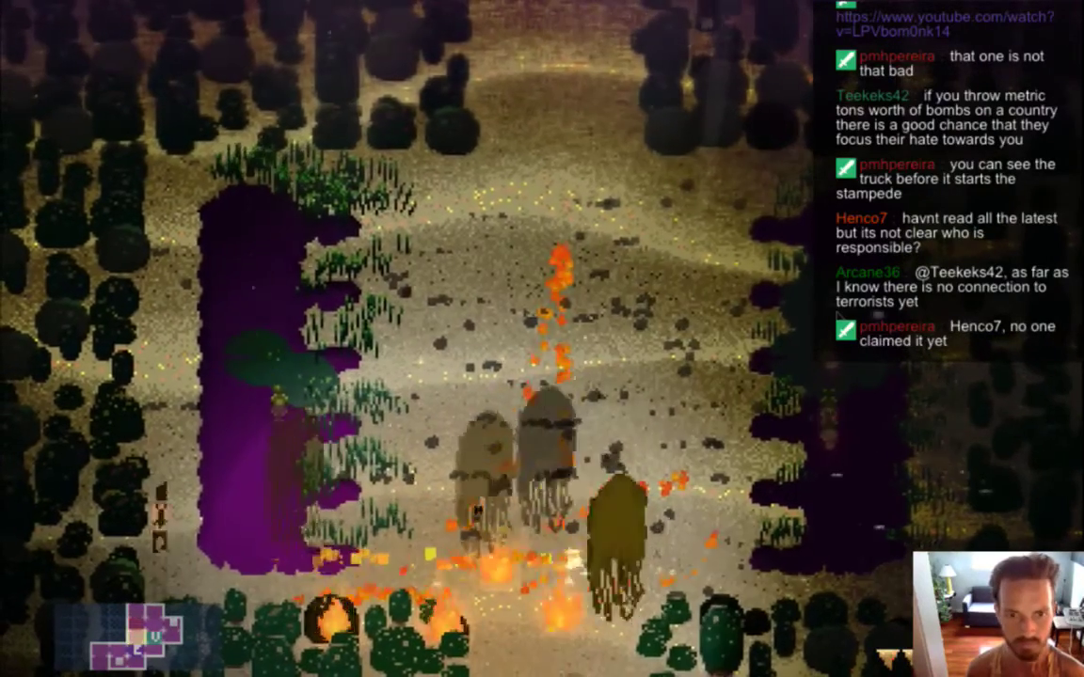
key("w")
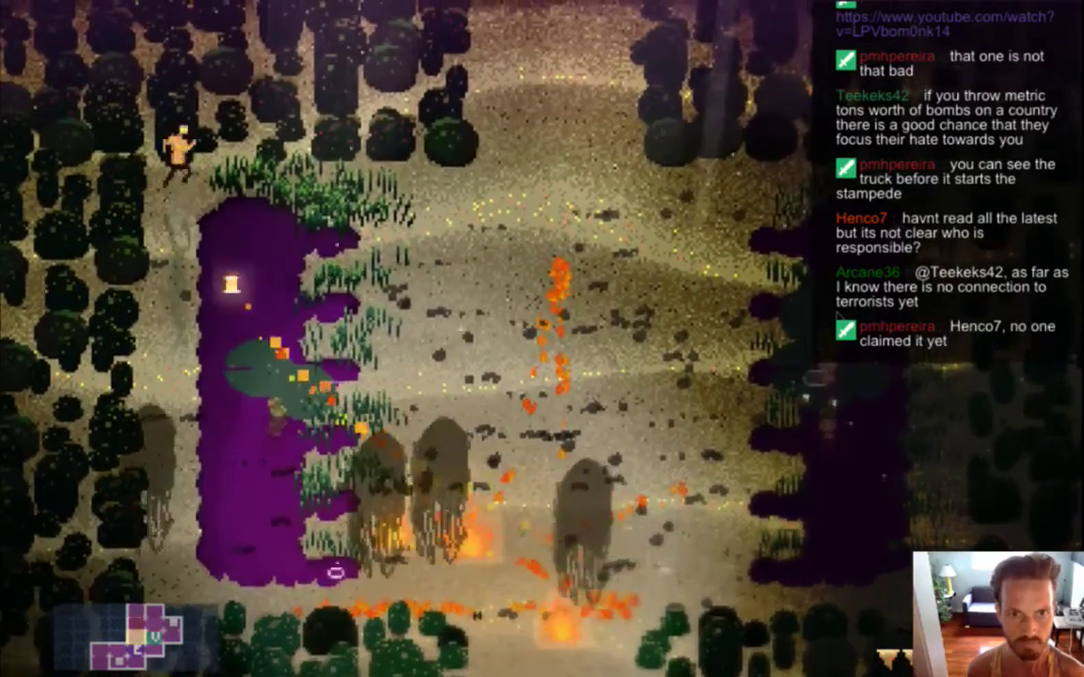
key("d")
key("s")
key("a")
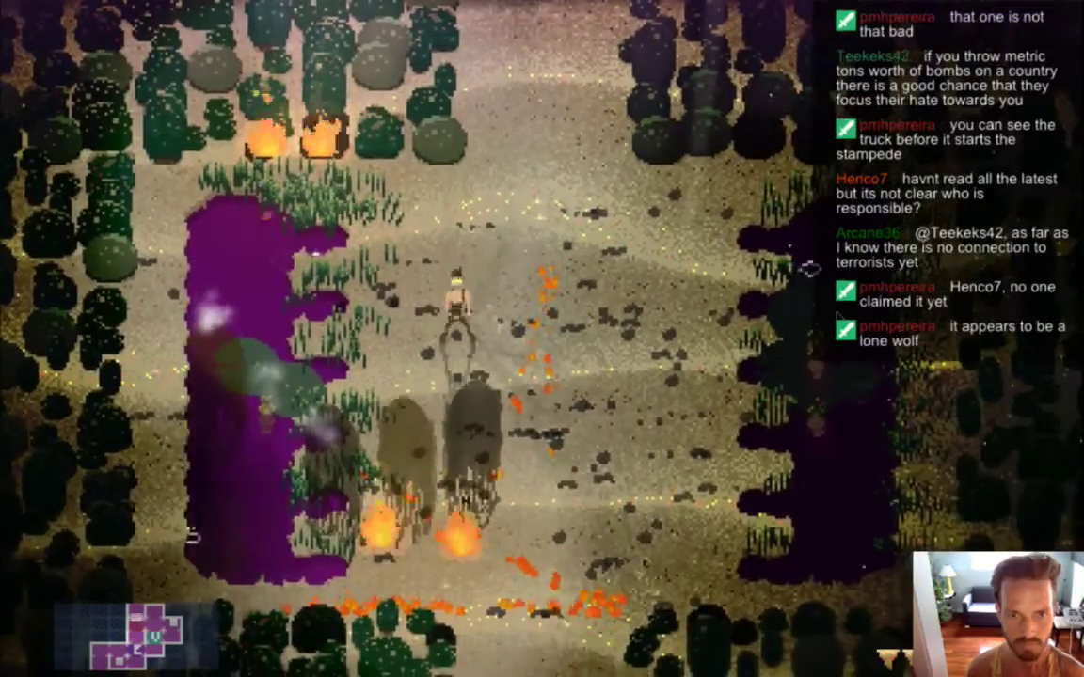
- Continue the test fight against the shades in the middle of the clearing and quit the game
key("d")
key("s")
key("a")
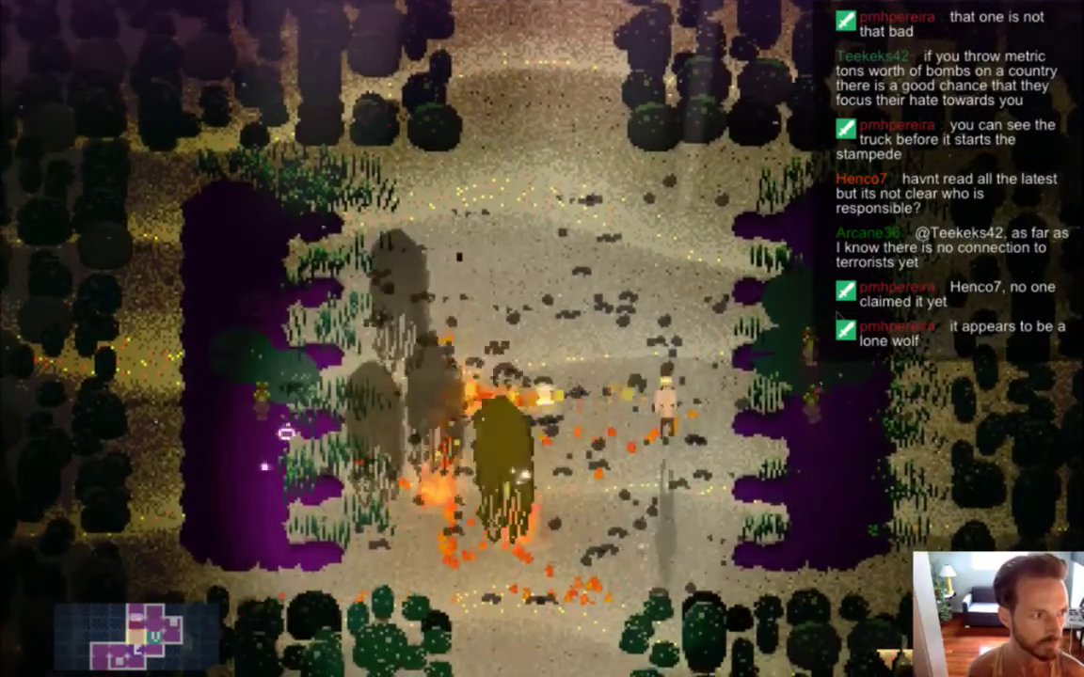
key("d")
key("s")
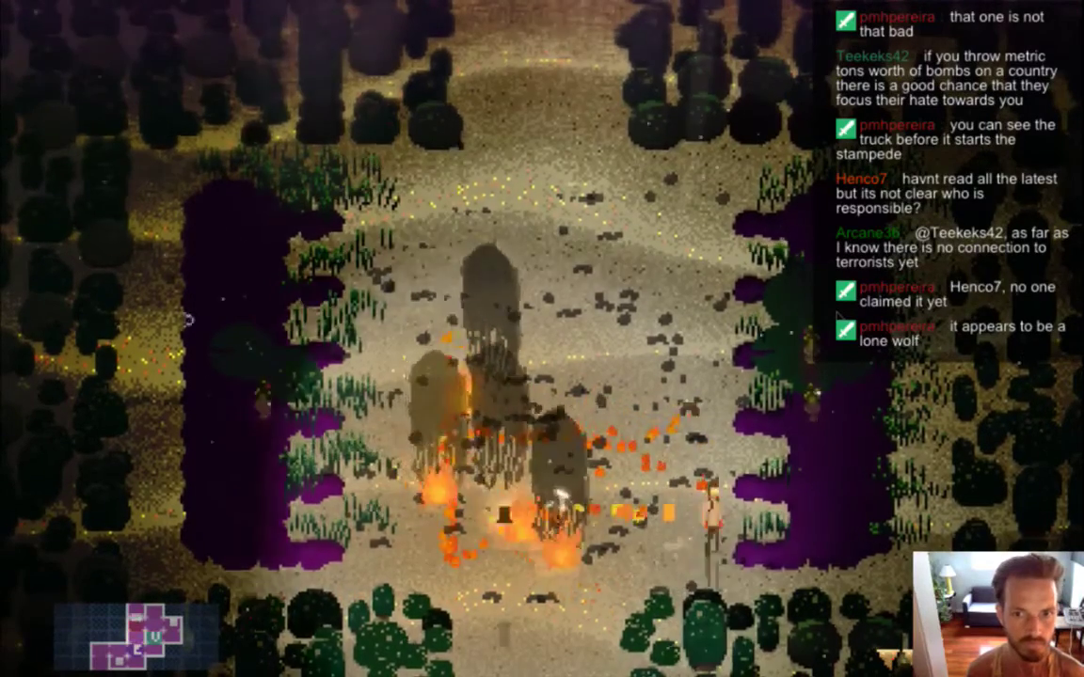
key("w")
key("a")
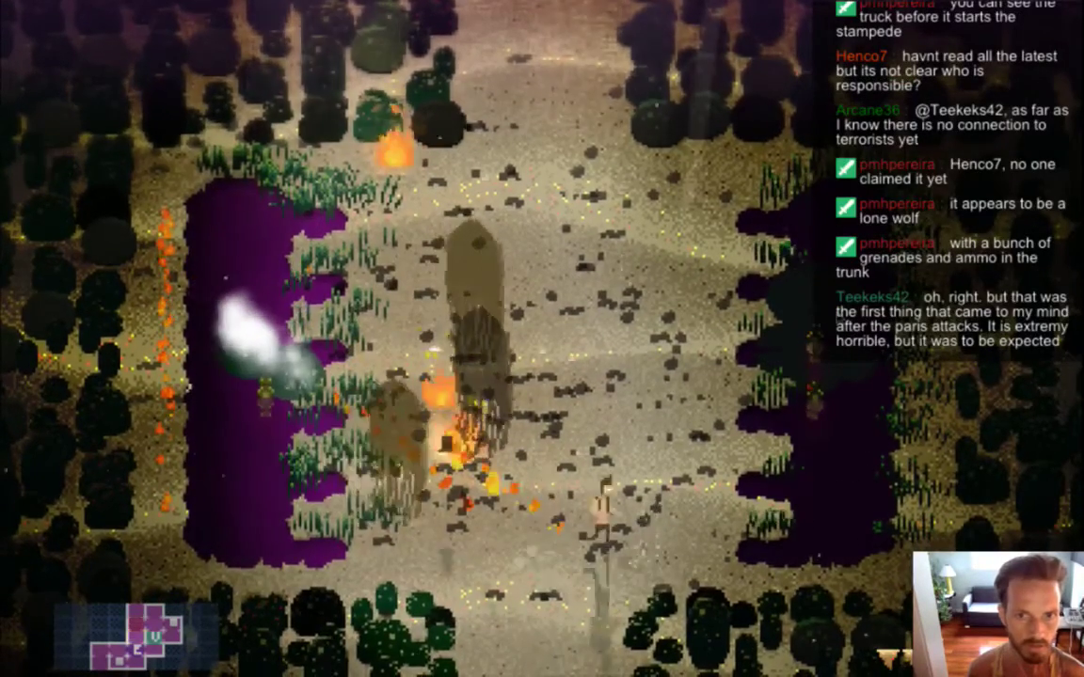
key("super+q")
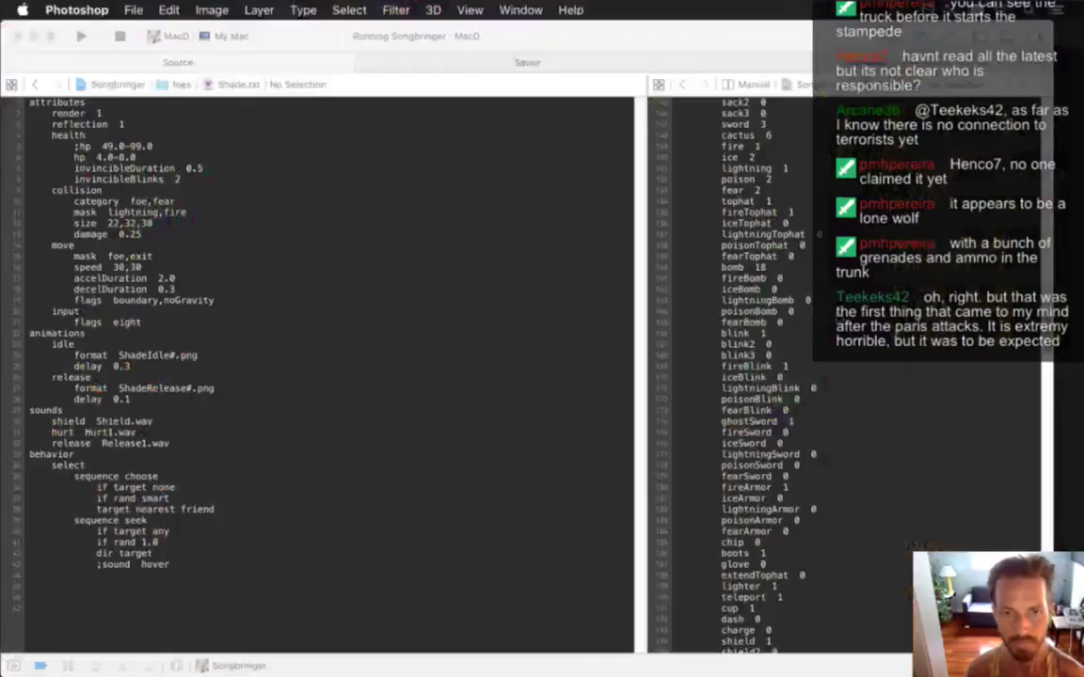
- Set the foe's hp in Shade.txt to 3.0-5.0, save the file and run the game
key("Up")
key("Up")
key("Up")
key("Up")
key("Up")
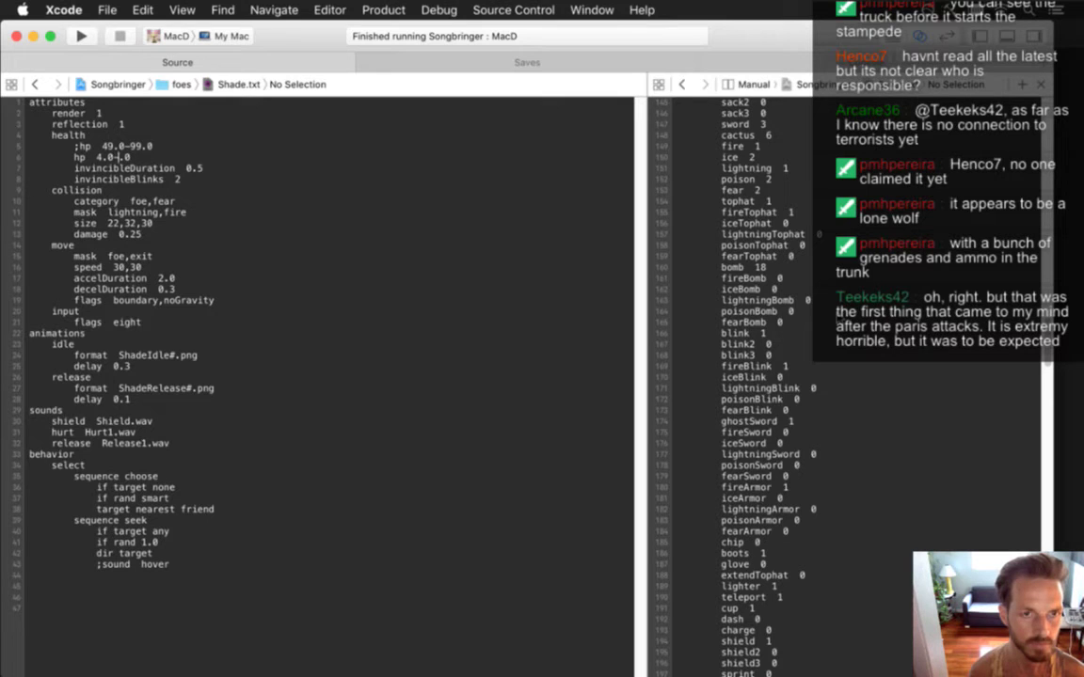
type("5")
key("Left")
key("Left")
key("Left")
key("Left")
key("Left")
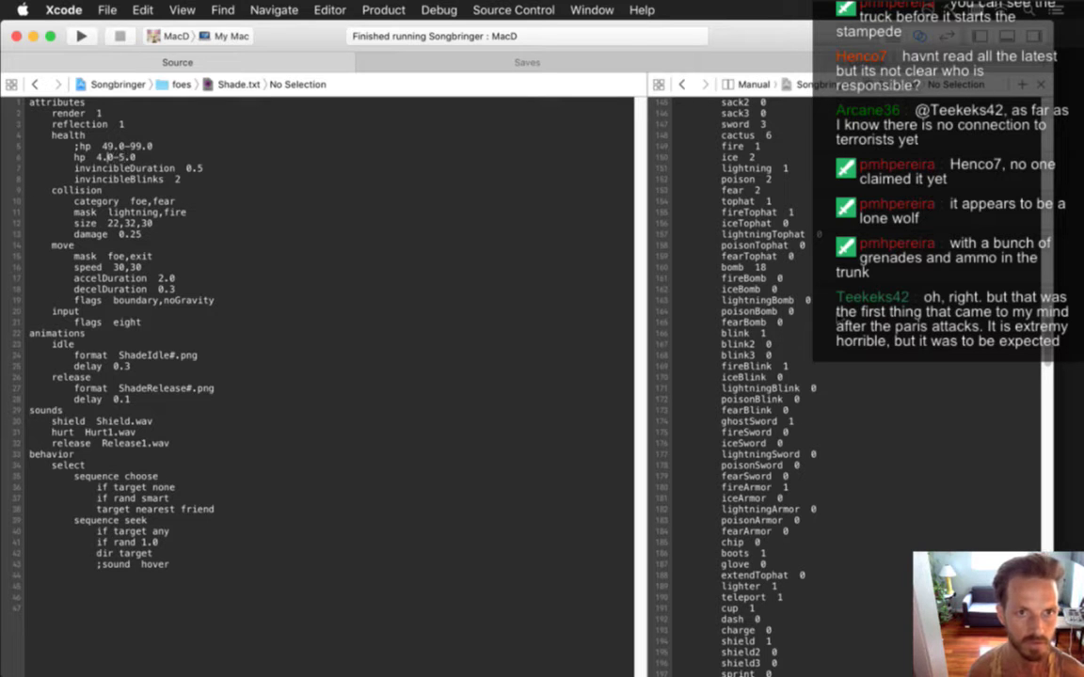
key("Delete")
type("3")
key("super+s")
key("super+r")
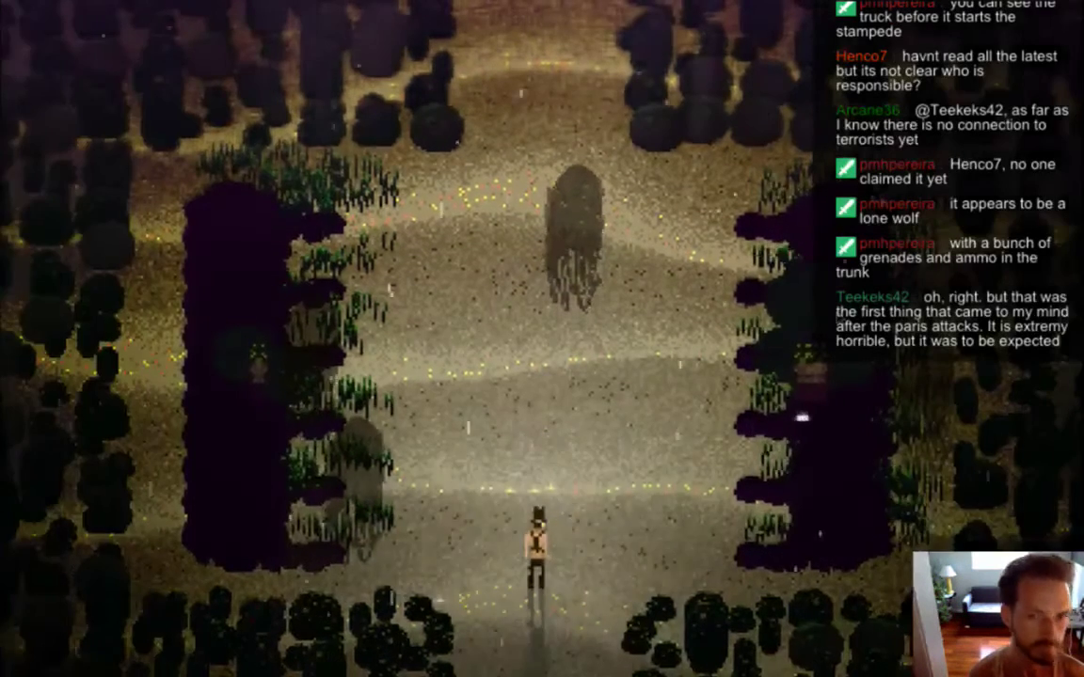
- Attack the shades with the flaming top hat from the southern part of the clearing to test the reduced hp
key("Right")
key("Up")
key("d")
key("Right")
key("Down")
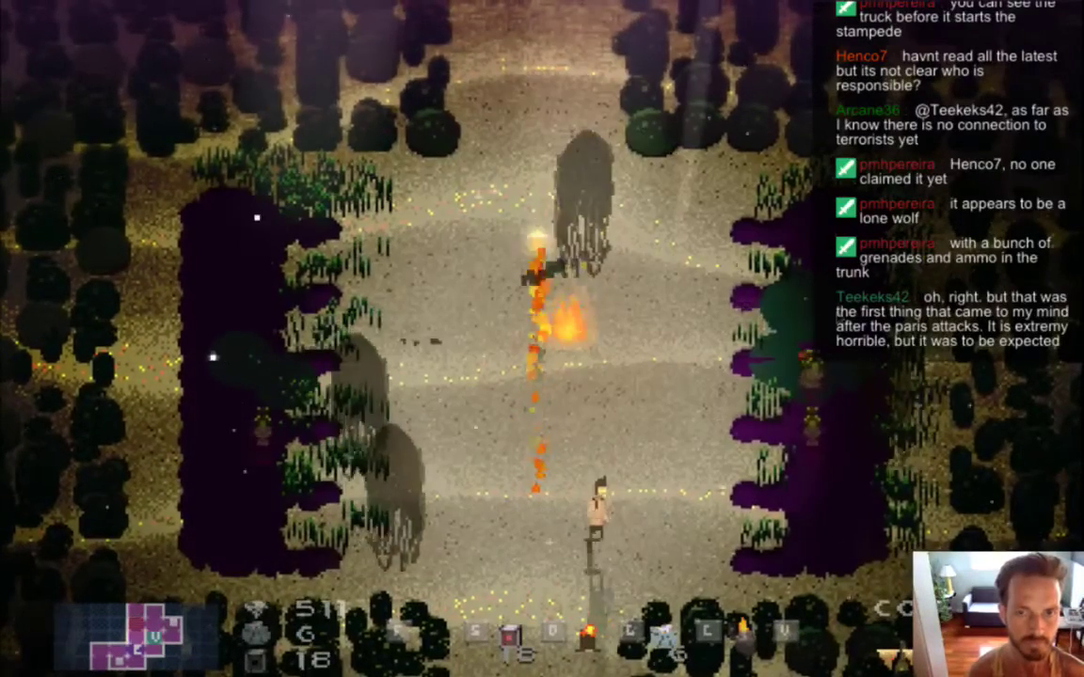
key("Up")
key("d")
key("Right")
key("Left")
key("d")
key("Right")
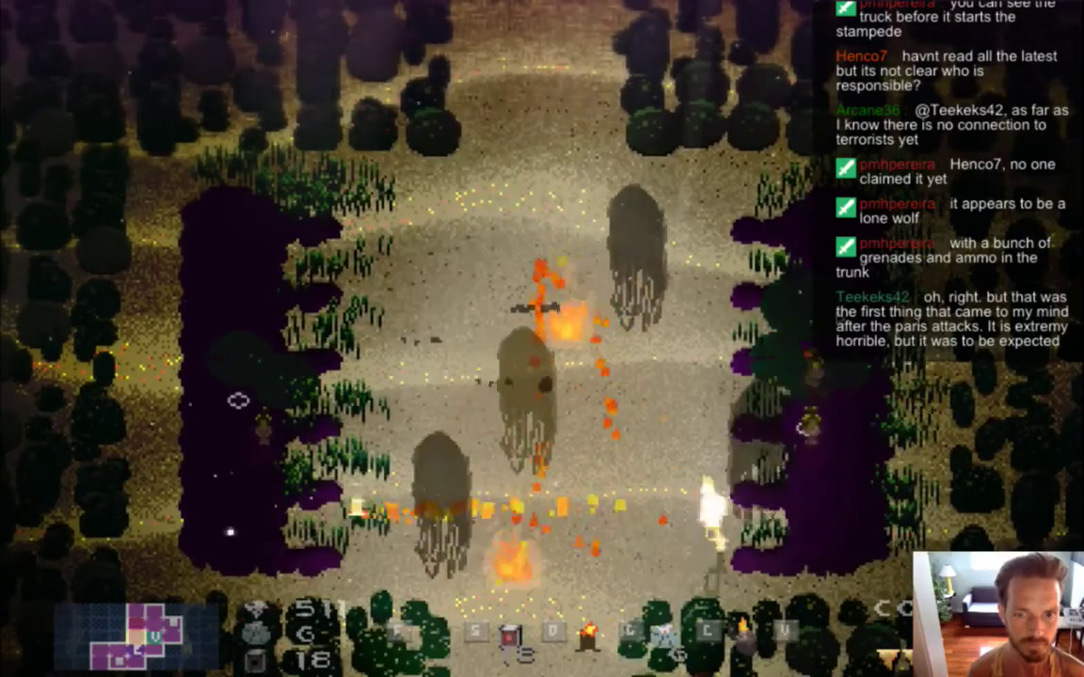
key("Down")
key("Left")
key("d")
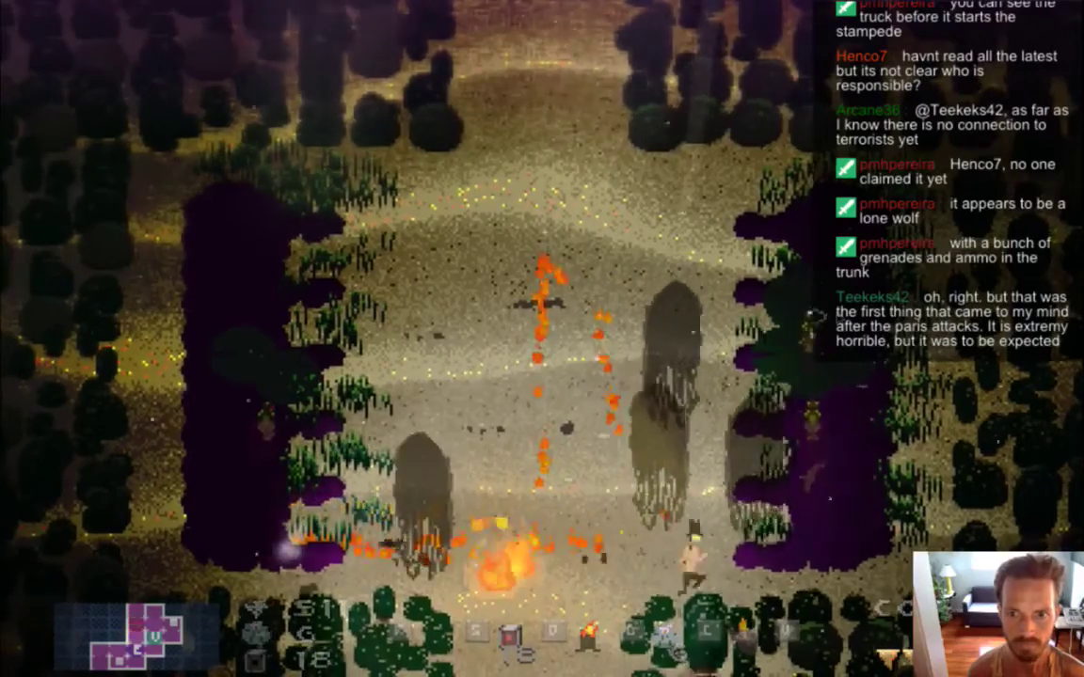
- Lure the shades around the eastern purple pool and back across the clearing, attacking them with fire
key("Left")
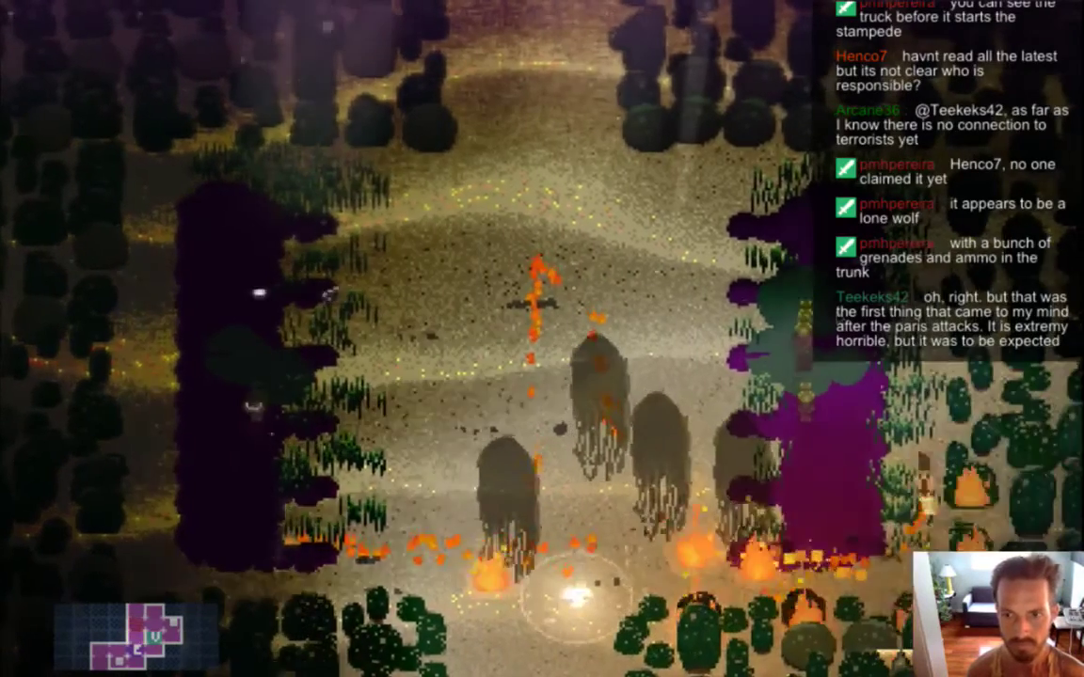
key("Up")
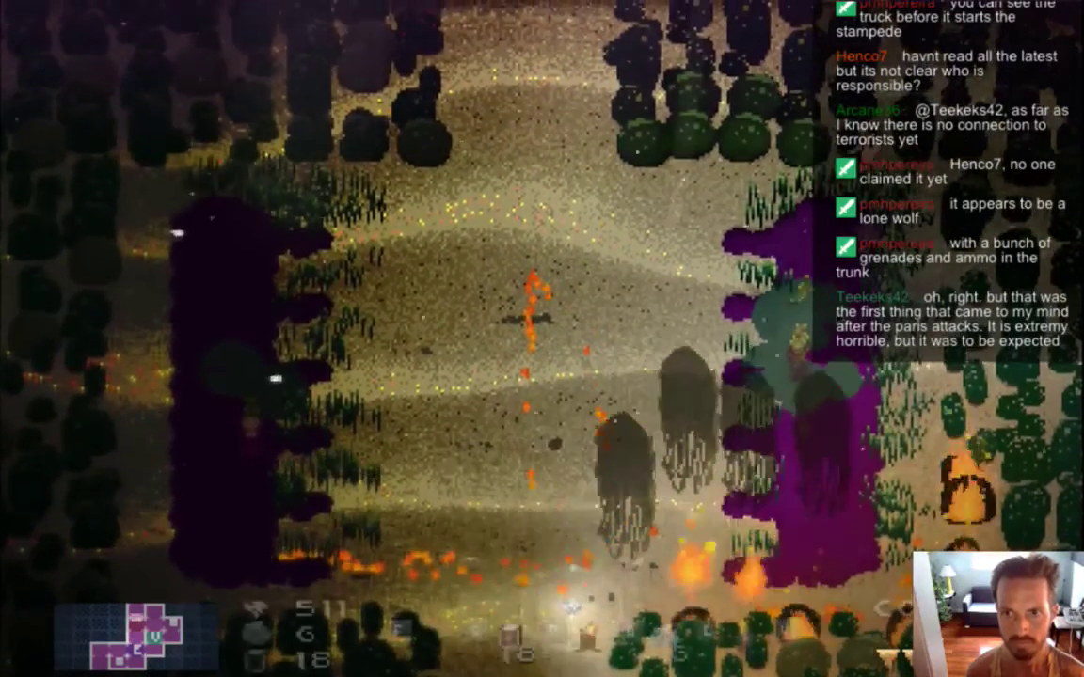
key("Left")
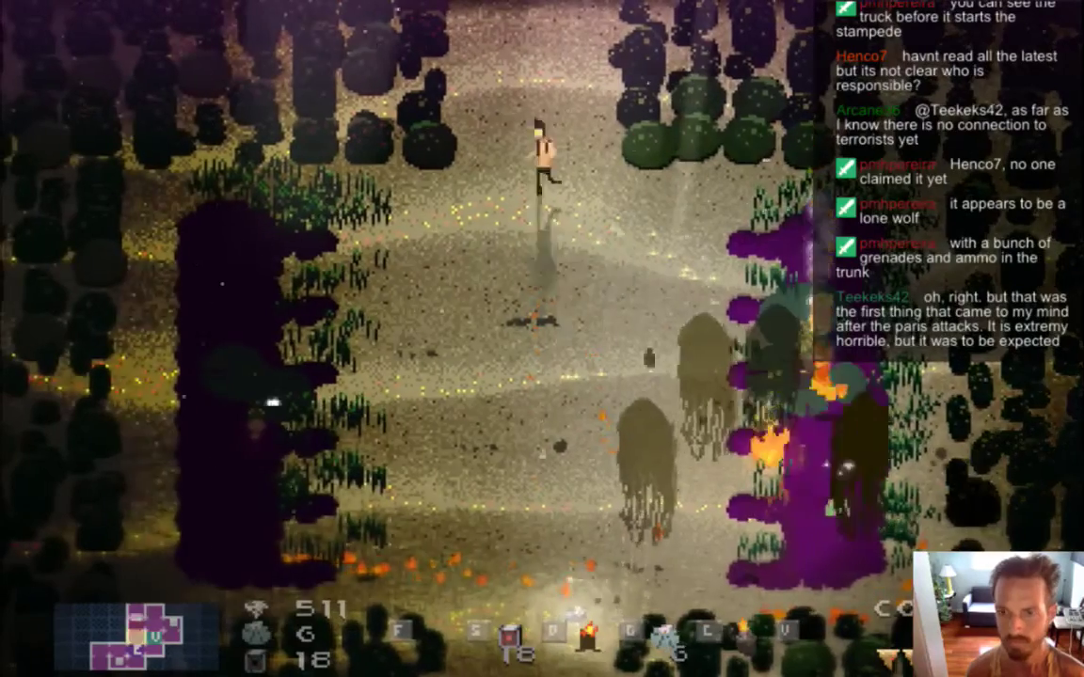
key("Down")
key("Right")
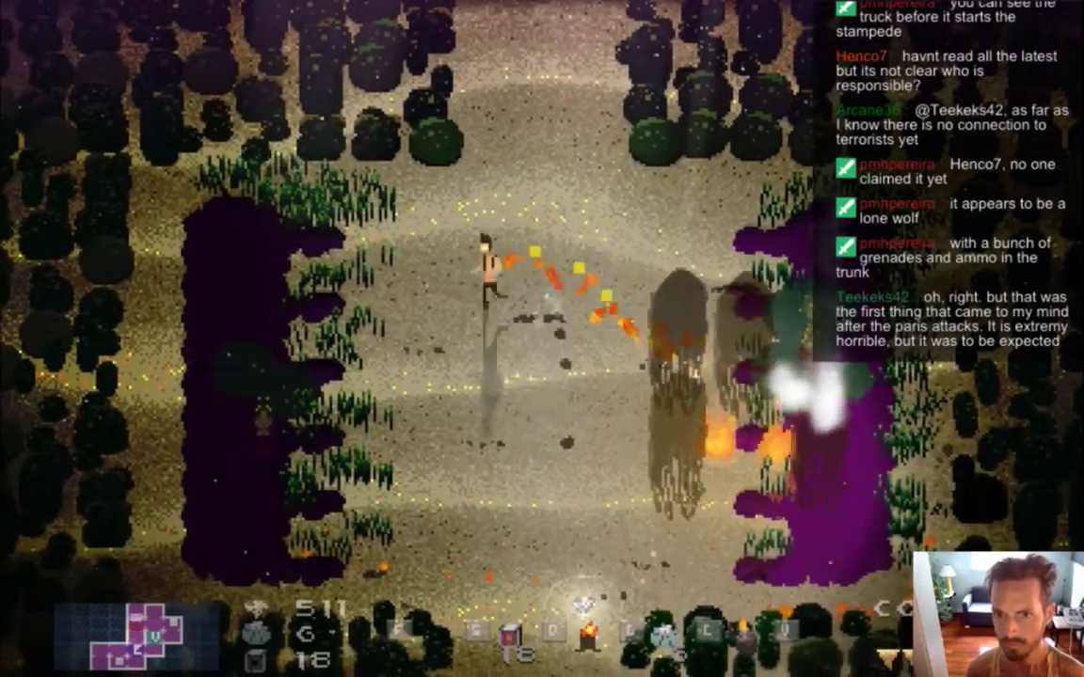
key("Left")
key("Down")
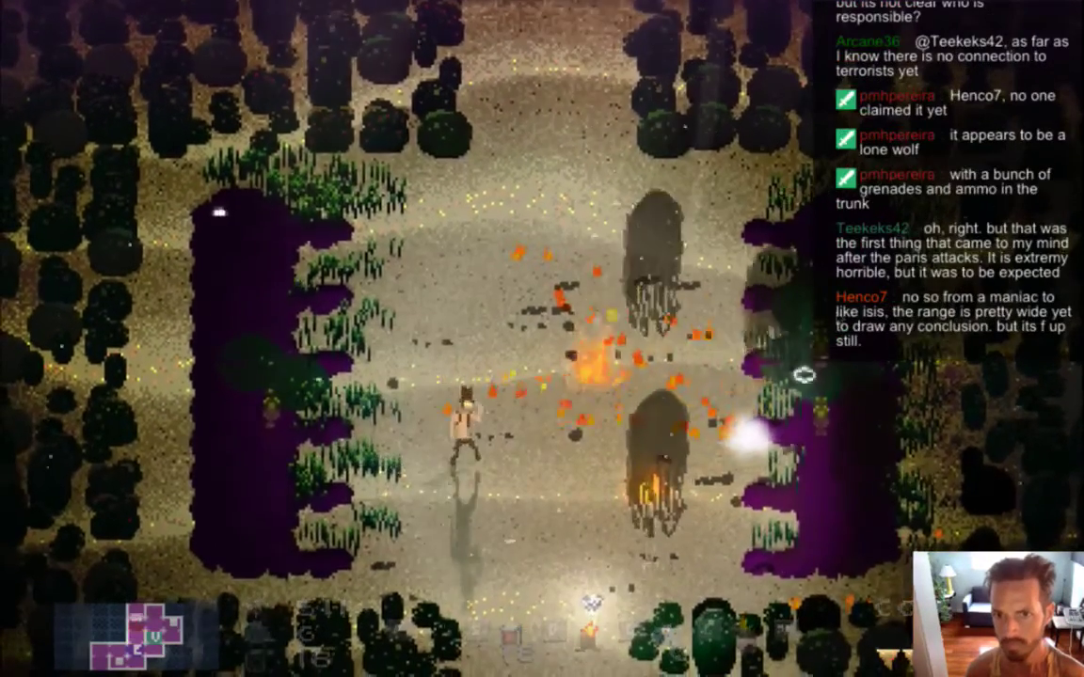
key("Up")
key("Down")
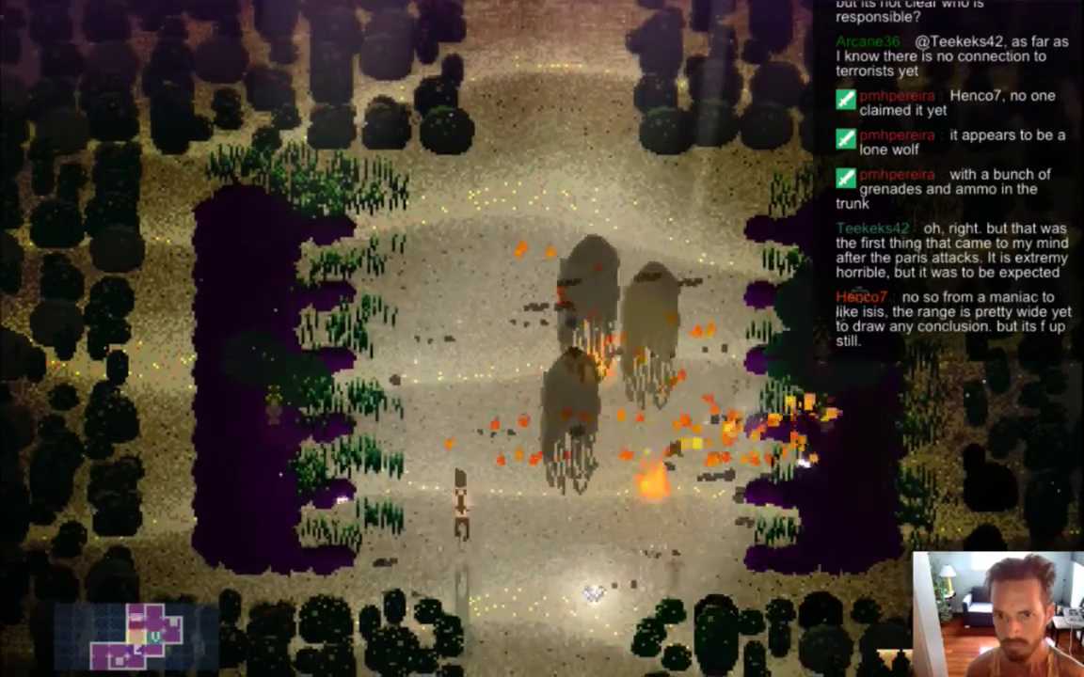
- Dodge around the group of shades in the middle of the clearing while burning them with the top hat
key("Up")
key("Left")
key("Right")
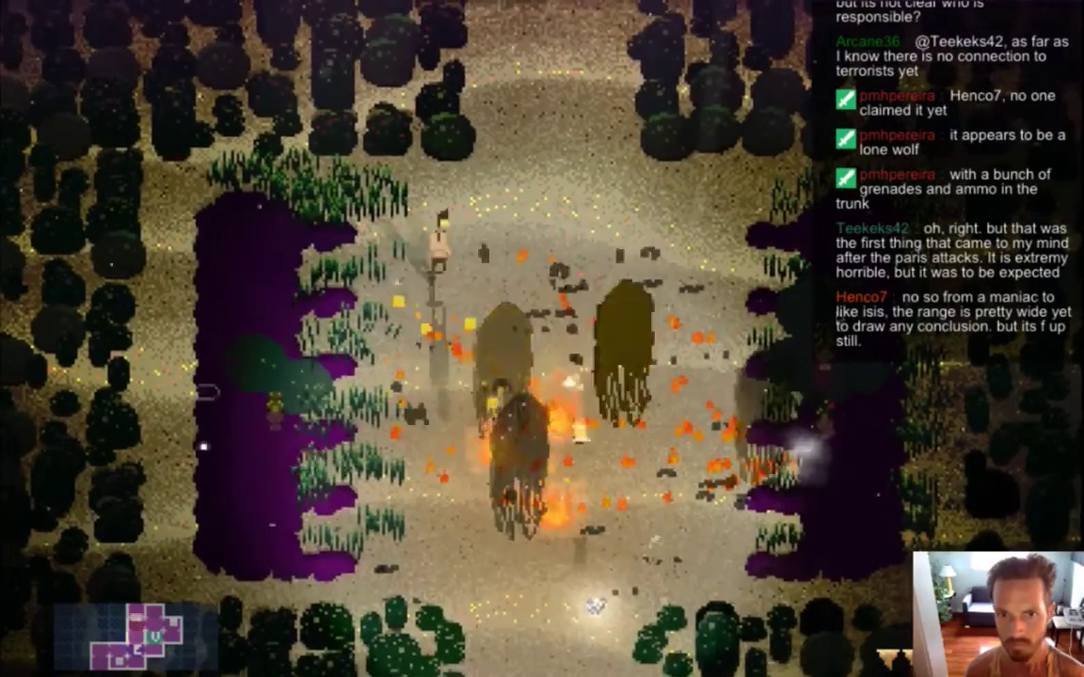
key("Right")
key("Up")
key("Down")
key("Right")
key("Down")
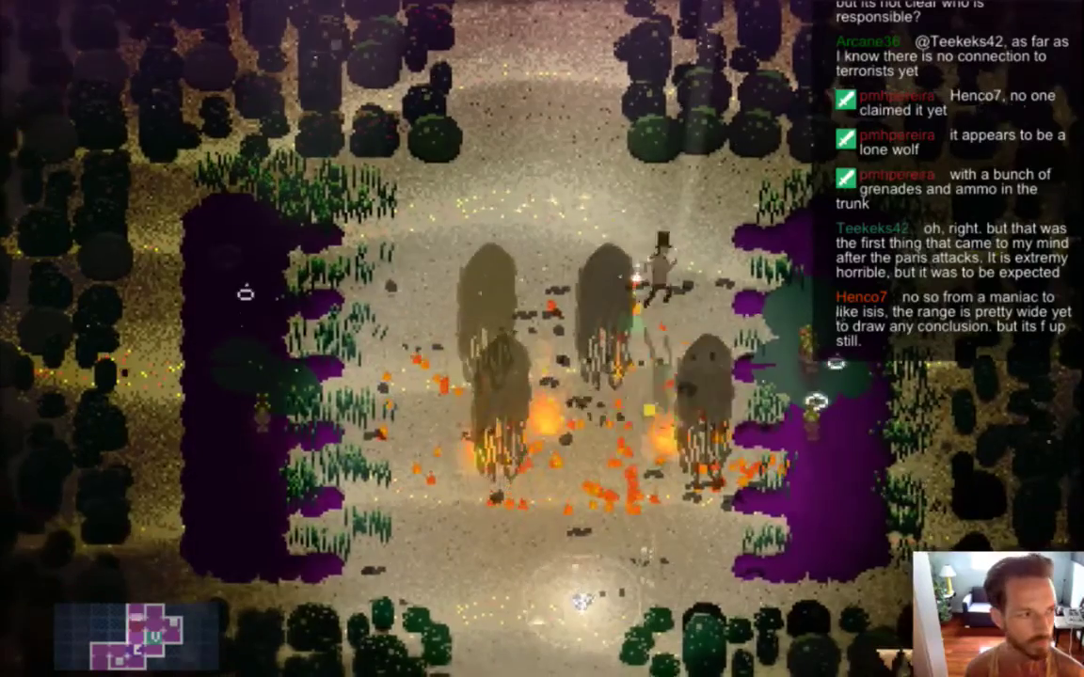
key("Left")
key("Down")
key("Down")
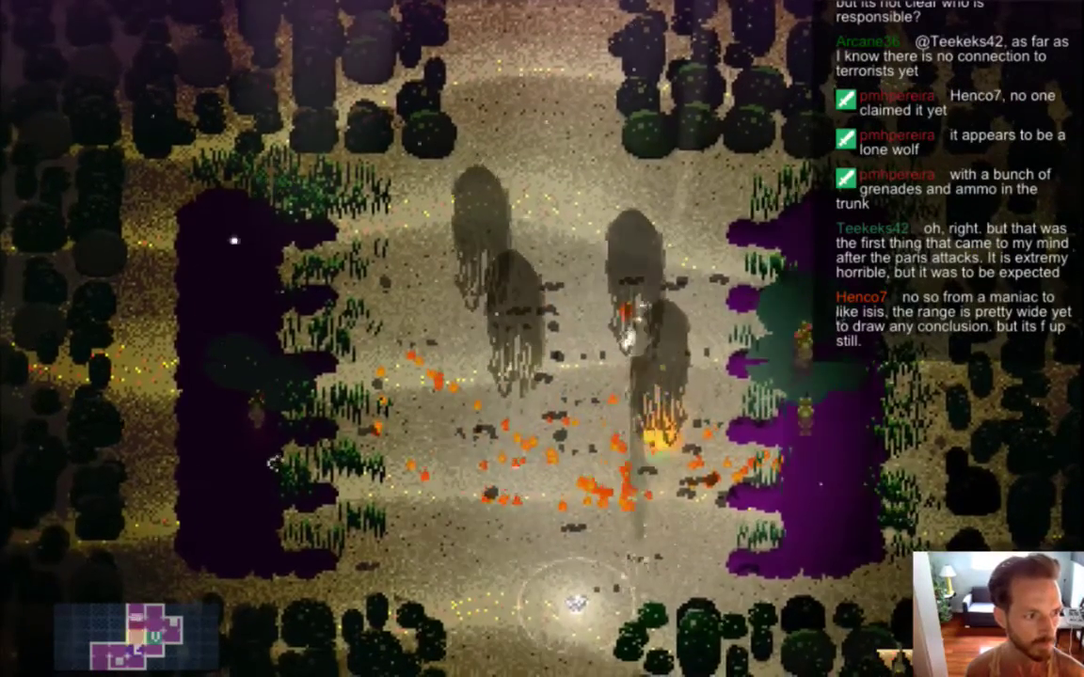
- Run between the shades and draw them towards the north-western part of the clearing
key("Left")
key("Up")
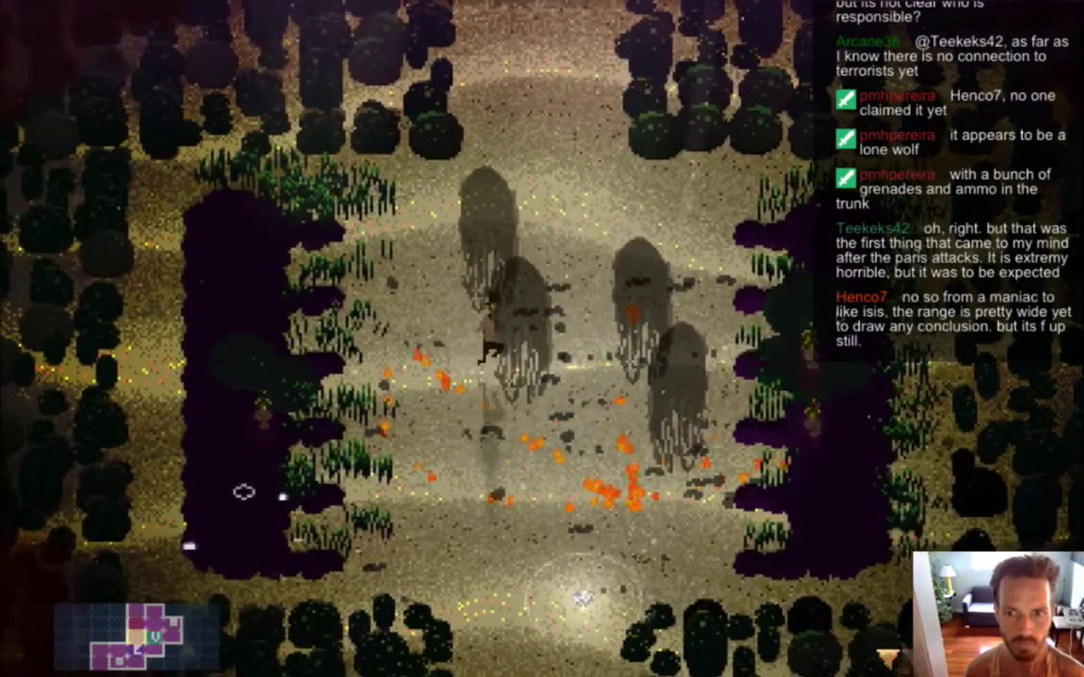
key("Right")
key("Up")
key("Left")
key("Down")
key("Down")
key("Right")
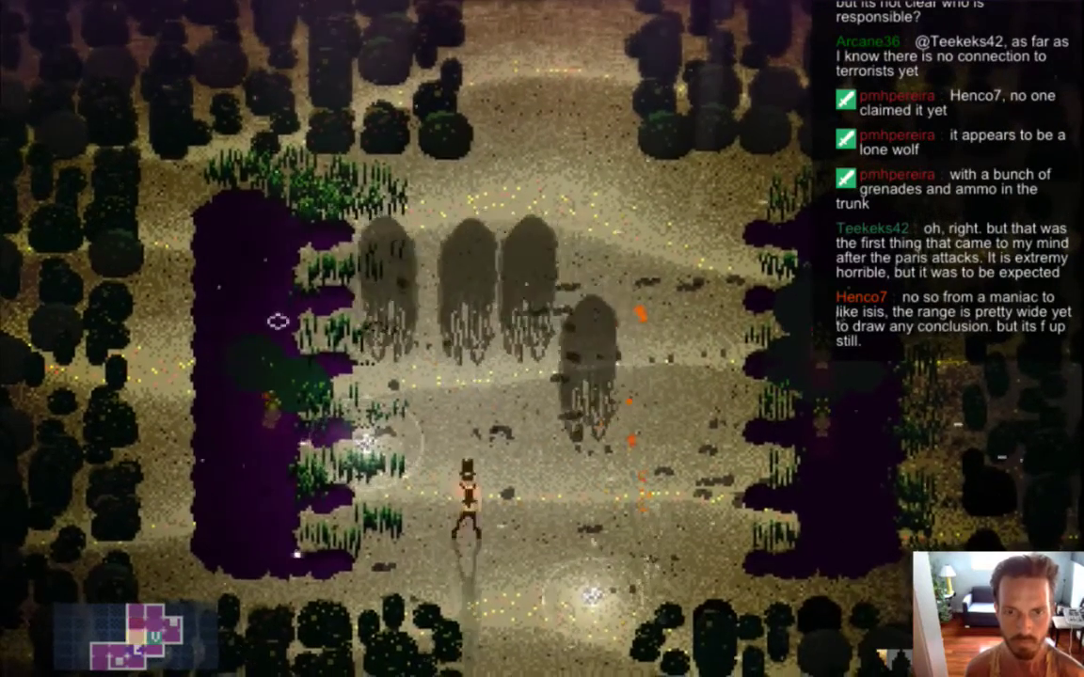
- Consume a cactus and fight the shades with the flaming top hat around the western pool
key("Down")
key("Right")
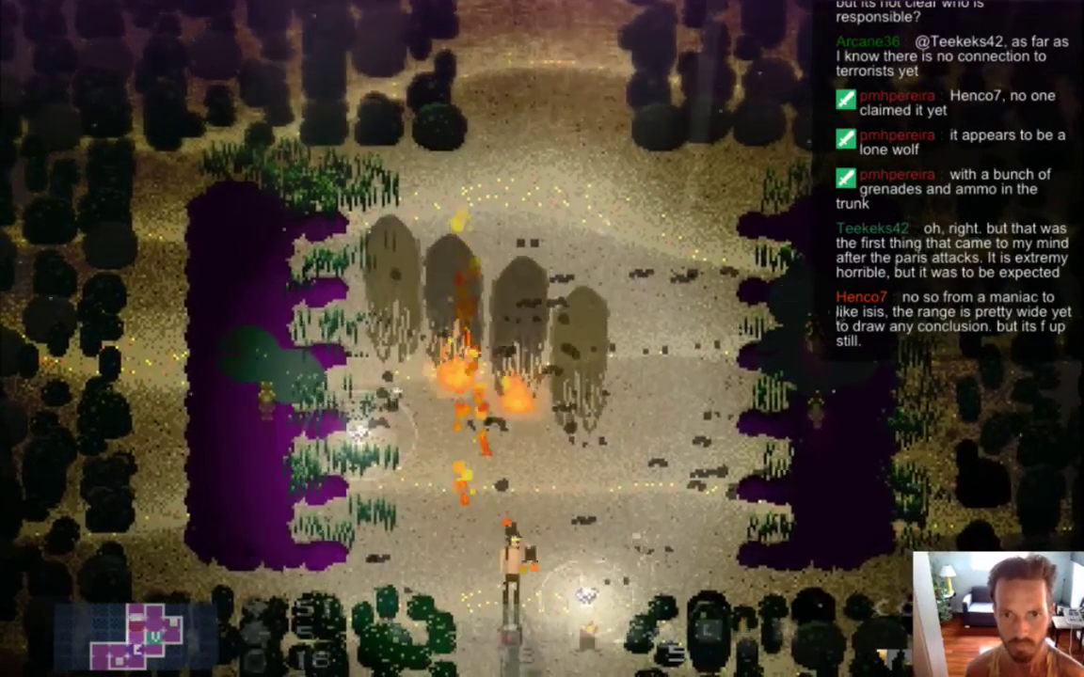
key("Right")
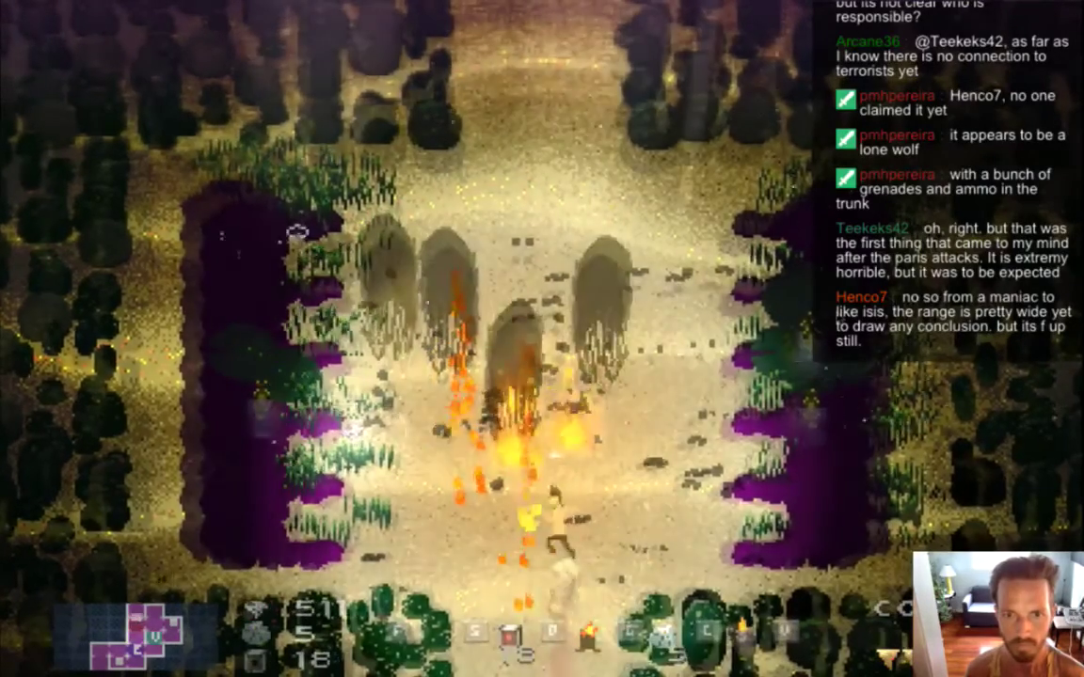
key("Left")
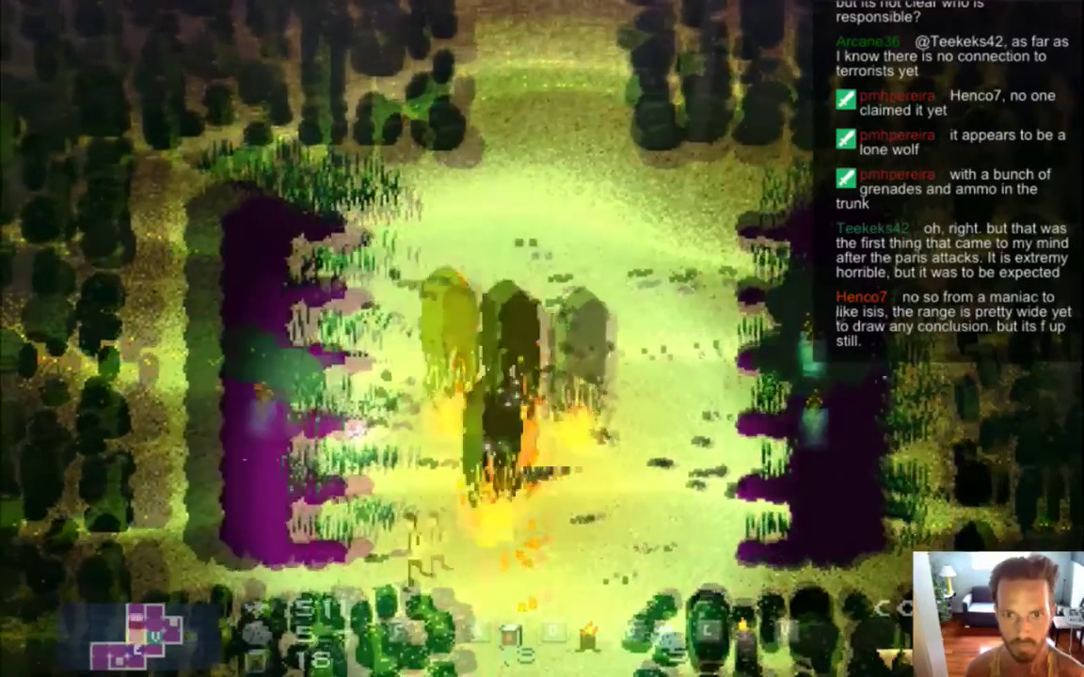
key("Down")
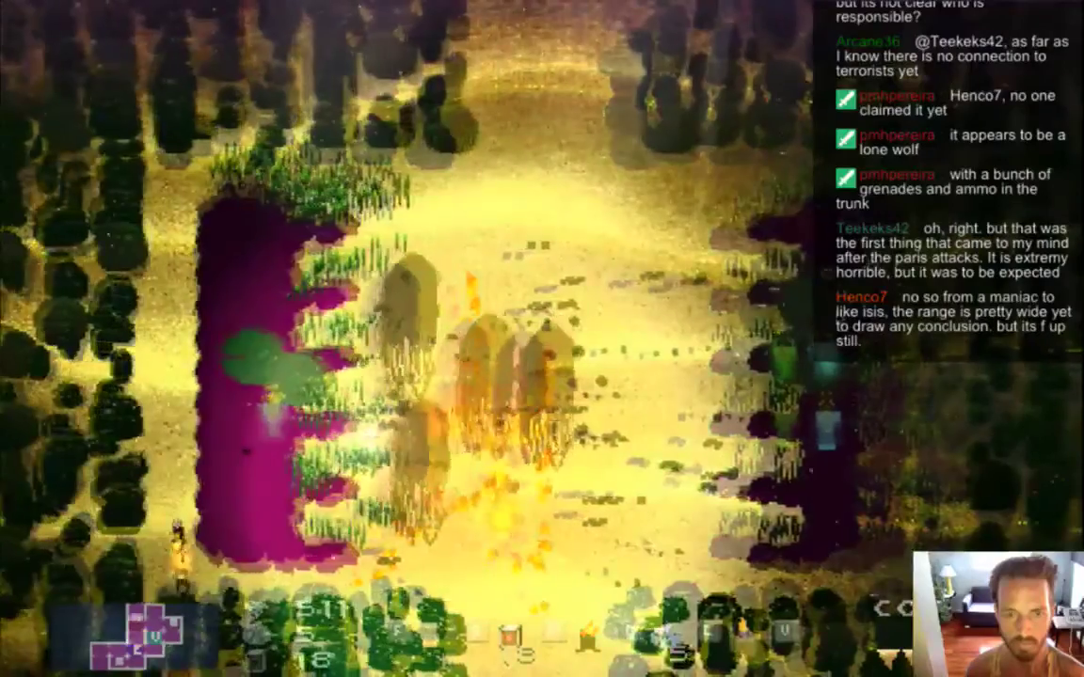
key("Down")
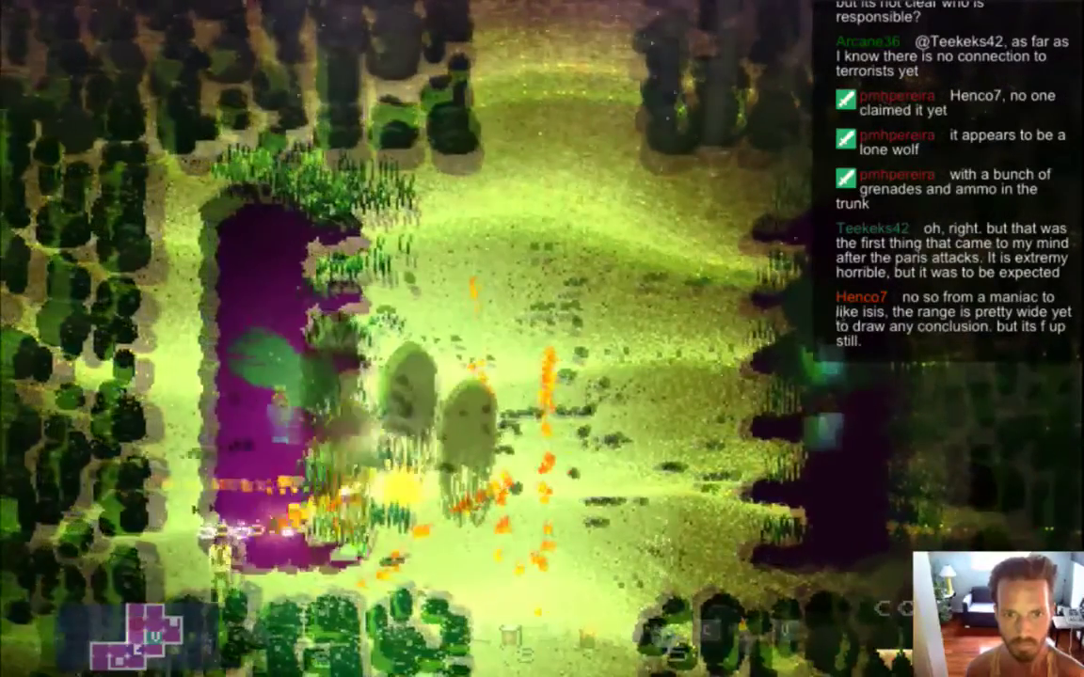
key("Up")
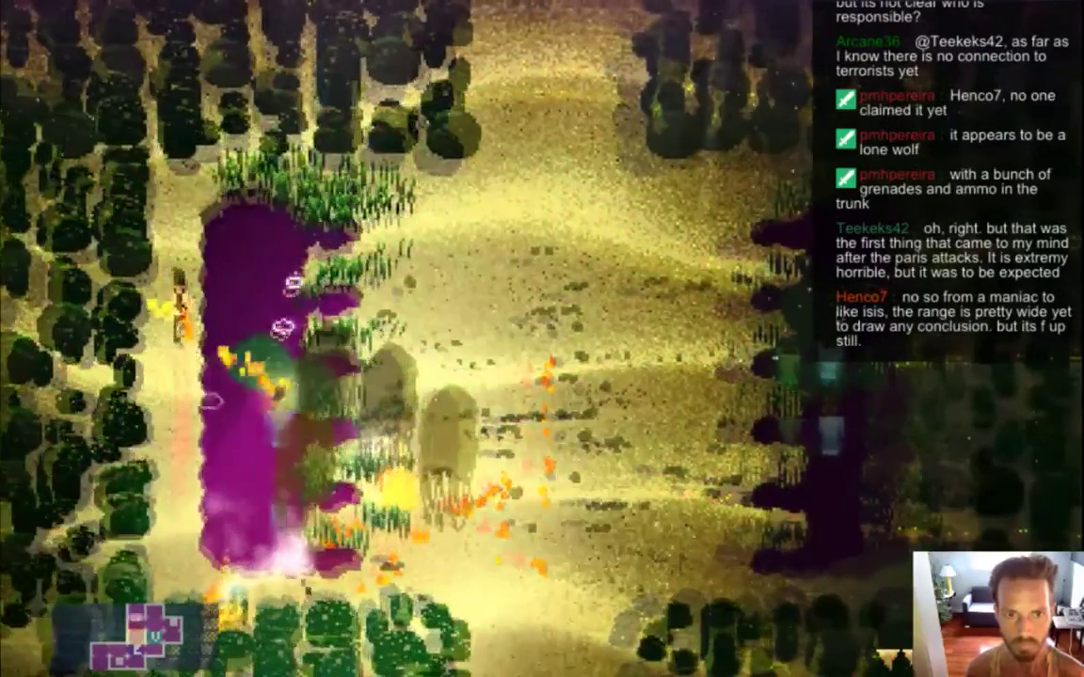
key("Right")
key("Right")
key("Down")
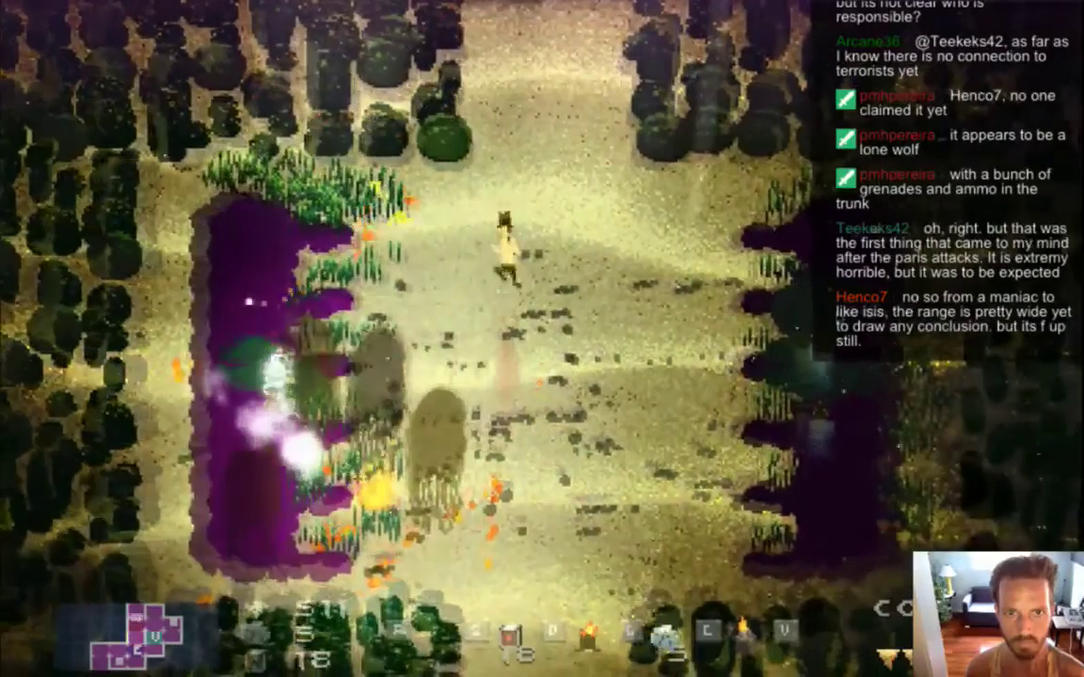
- Lead the shades from the western pool across the clearing to its southern side while burning them with the top hat
key("Left")
key("Right")
key("Down")
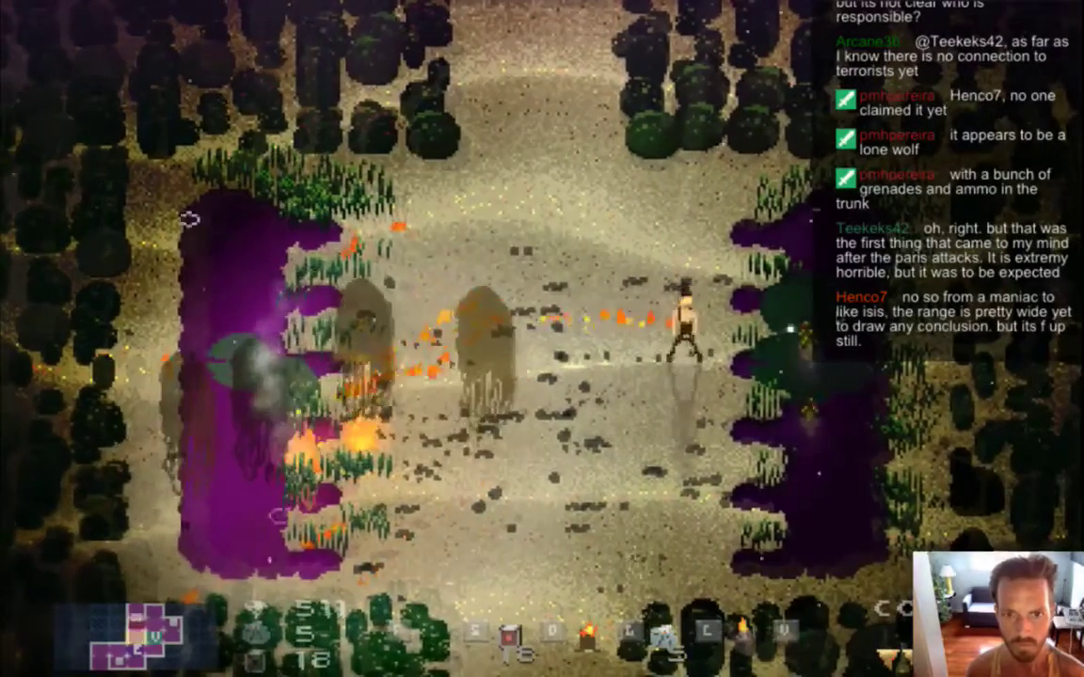
key("Down")
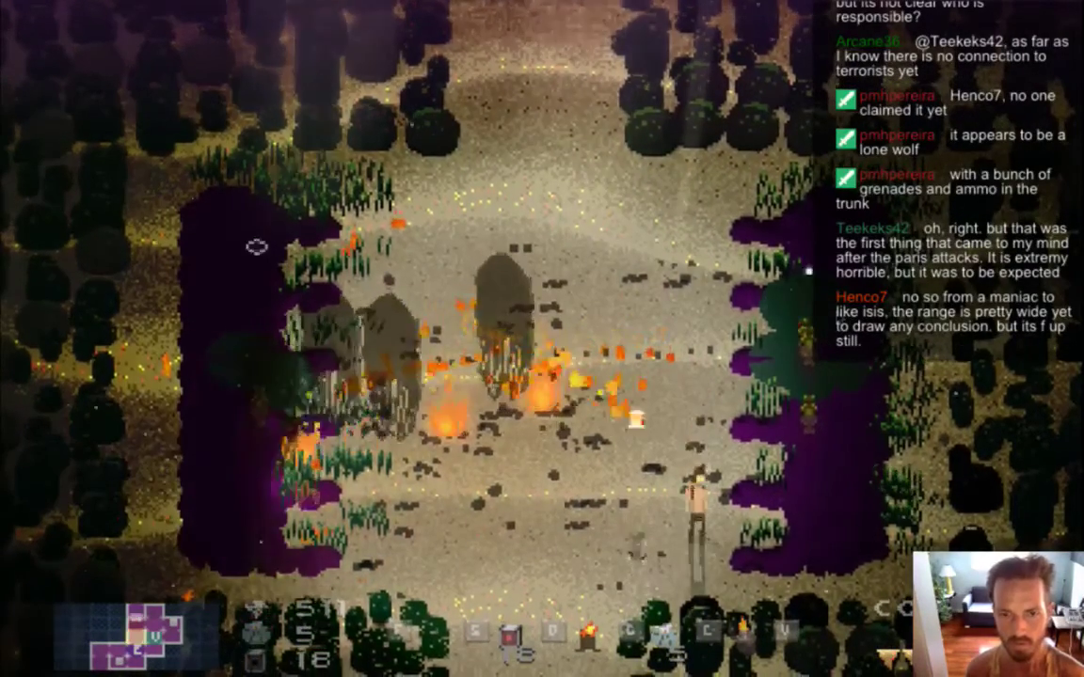
key("Left")
key("Down")
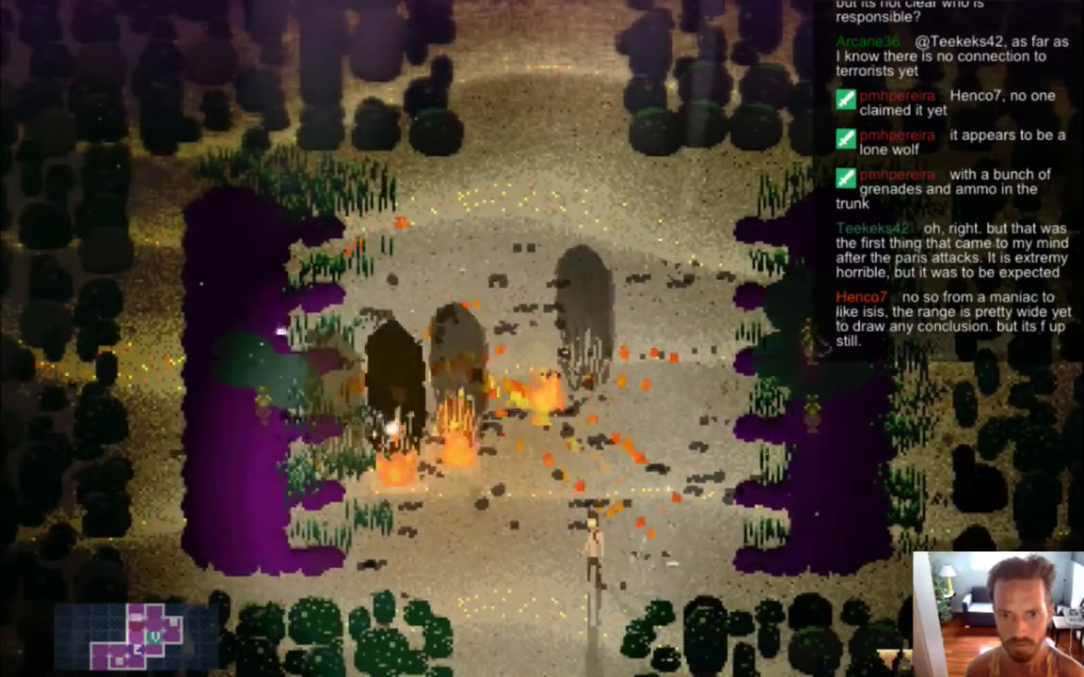
- Fight the shades near the clearing's southern exit with fire and quit the game
key("Left")
key("Down")
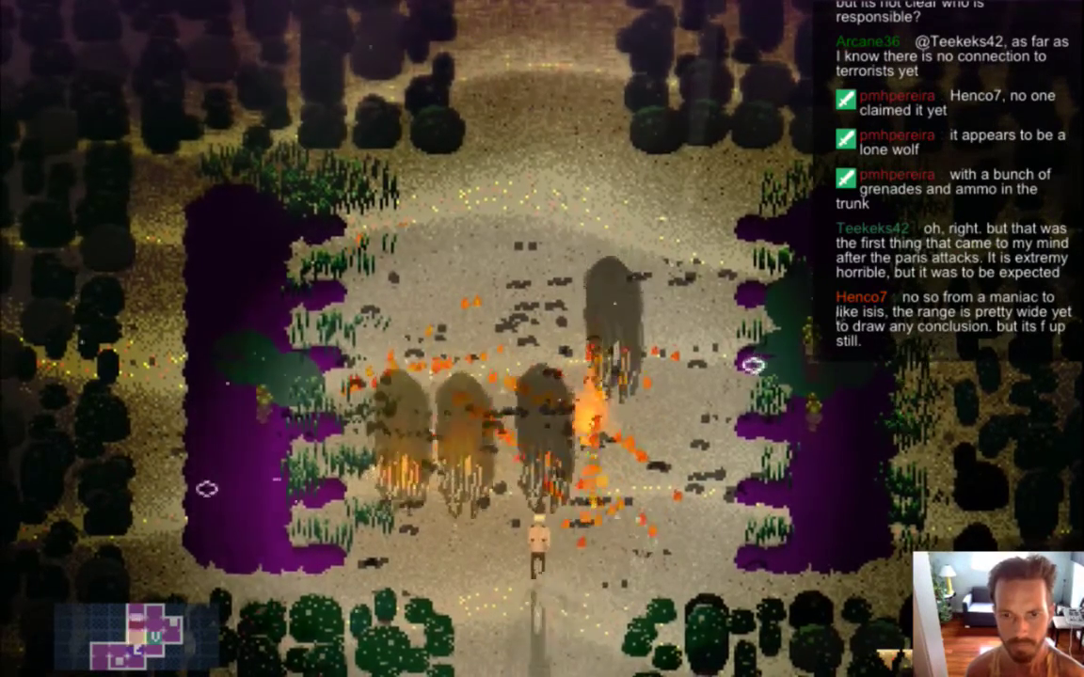
key("Up")
key("Right")
key("Down")
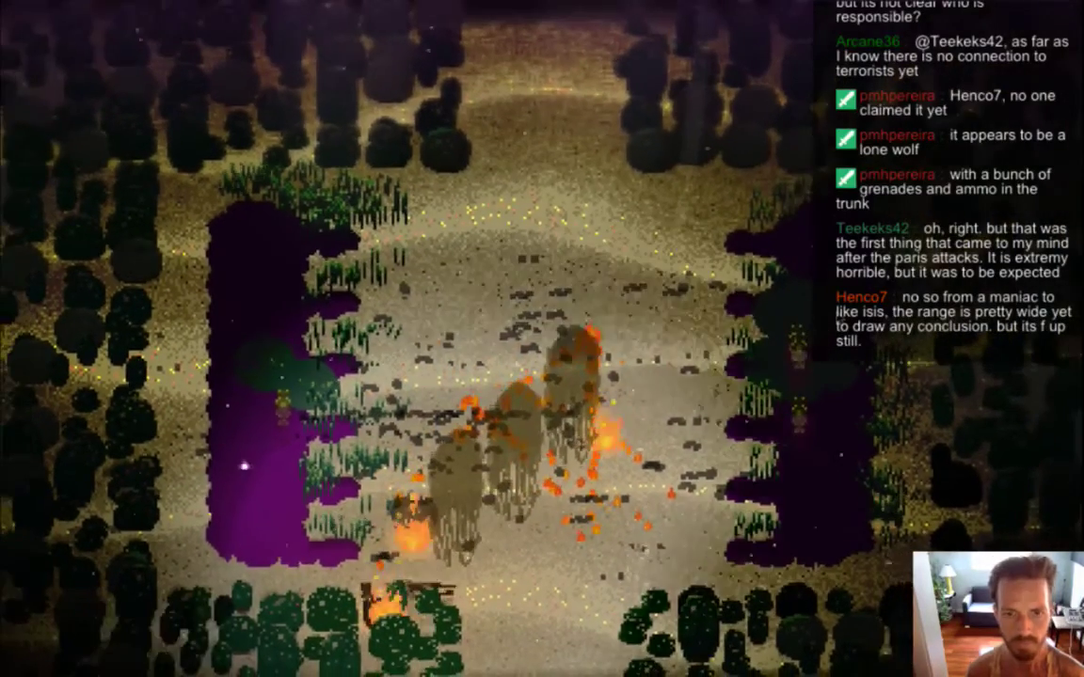
key("super+q")
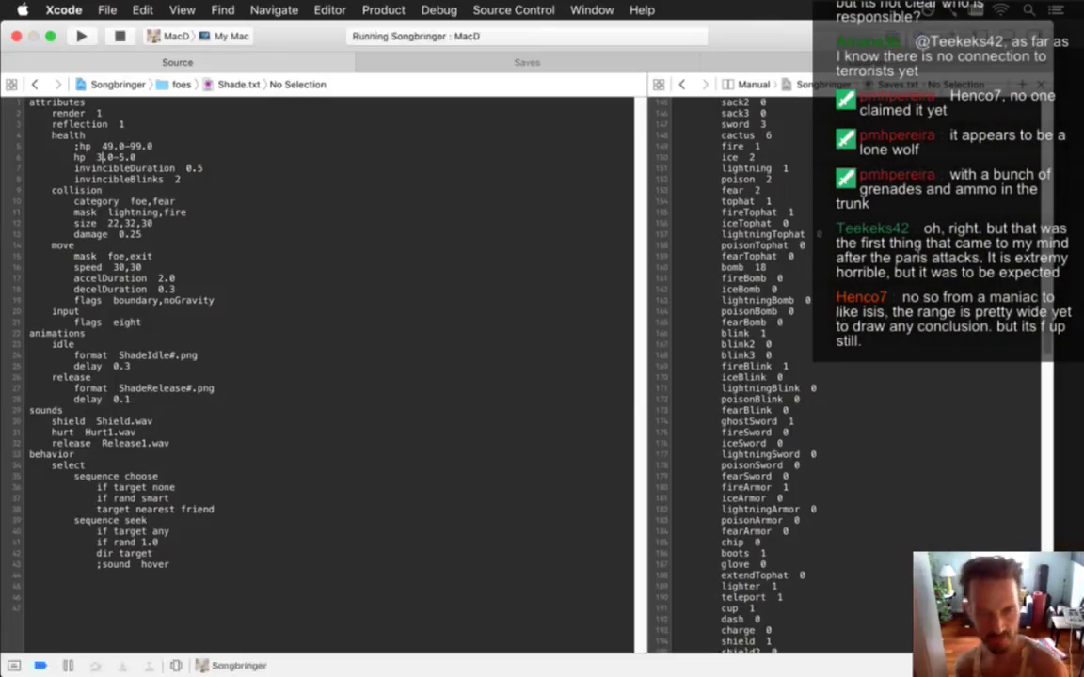
- Set the Shade foe's active hp range to 2.0-4.0 in Shade.txt
key("Left")
key("Delete")
type("2")
key("Right")
key("Right")
key("Right")
key("Delete")
type("4")
- Delete the commented-out hp line from the health section of Shade.txt
key("Up")
key("super+Left")
key("super+Left")
key("shift+Down")
key("BackSpace")
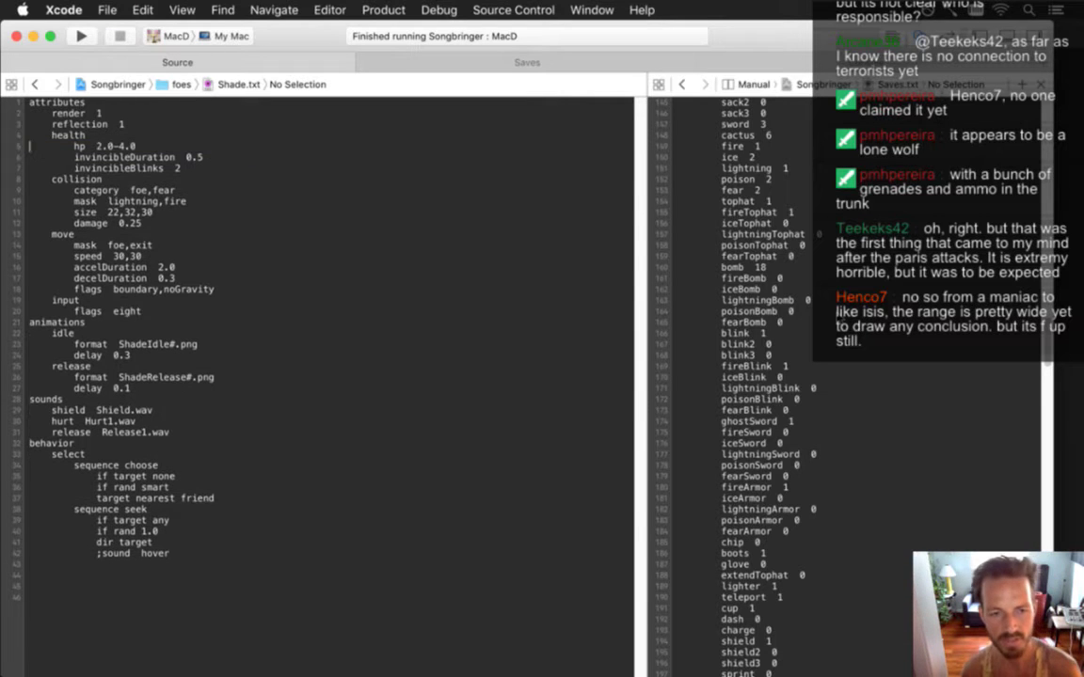
key("Down")
key("Down")
key("Down")
key("Up")
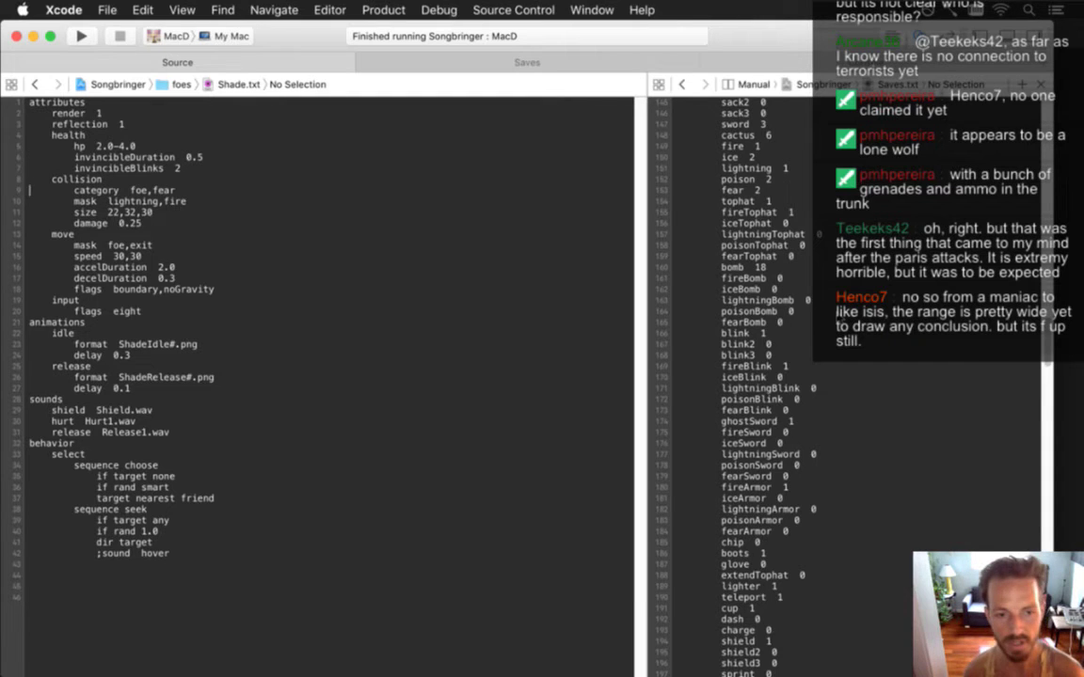
- Switch to Terminal and check the Songbringer repository with git status
key("super+Tab")
key("super+Tab")
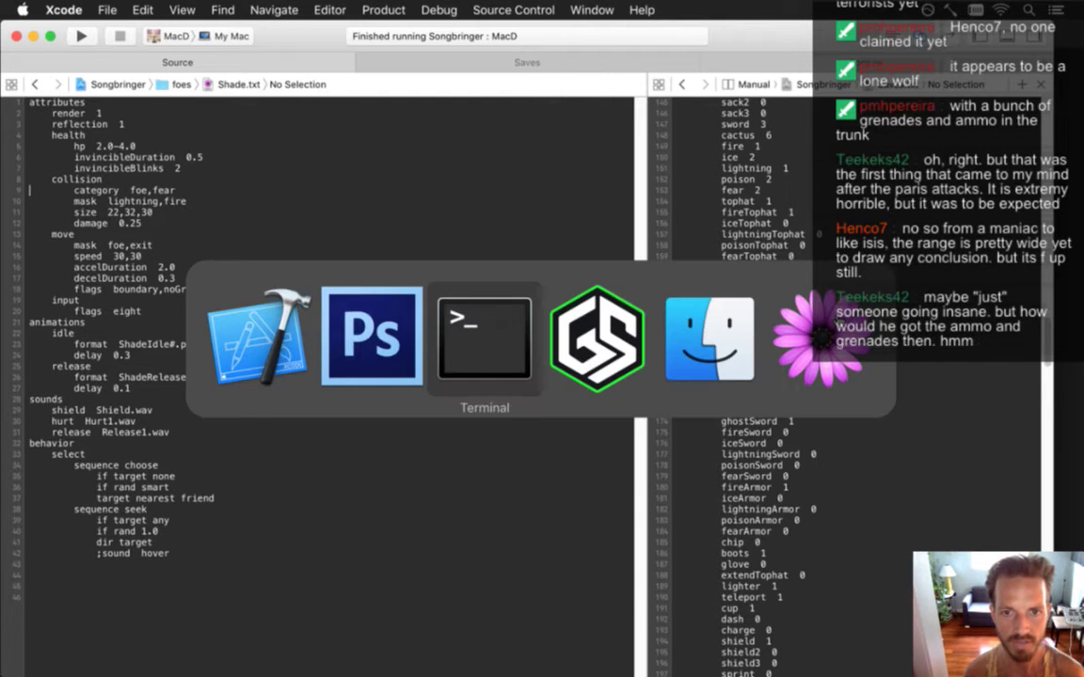
type("git status")
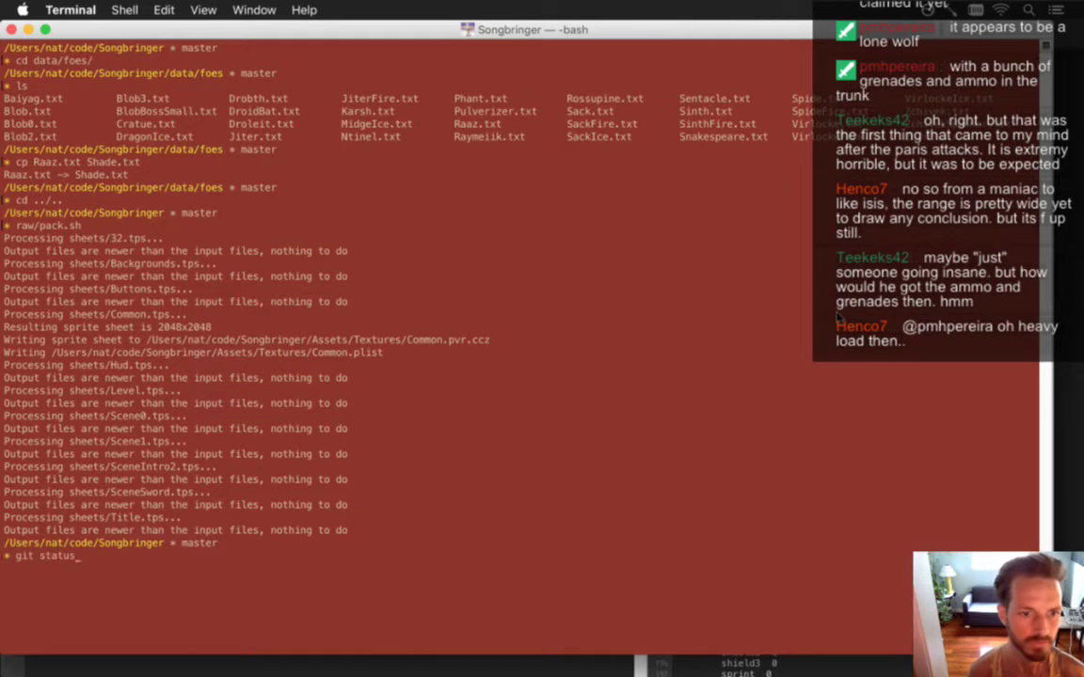
key("Return")
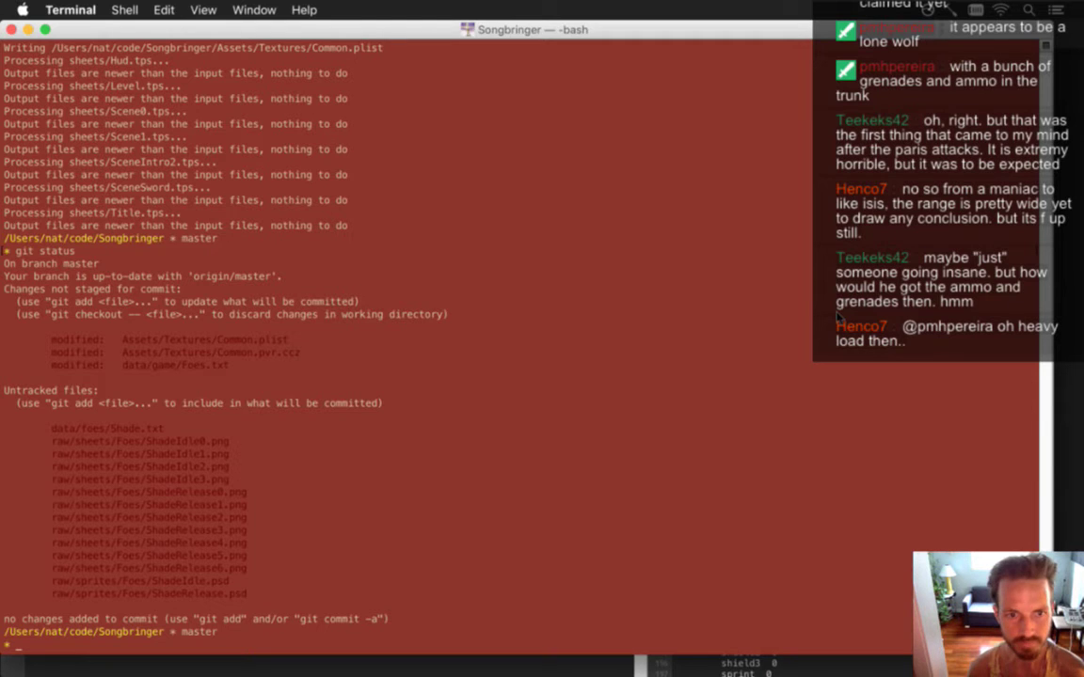
key("super+Tab")
key("super+Tab")
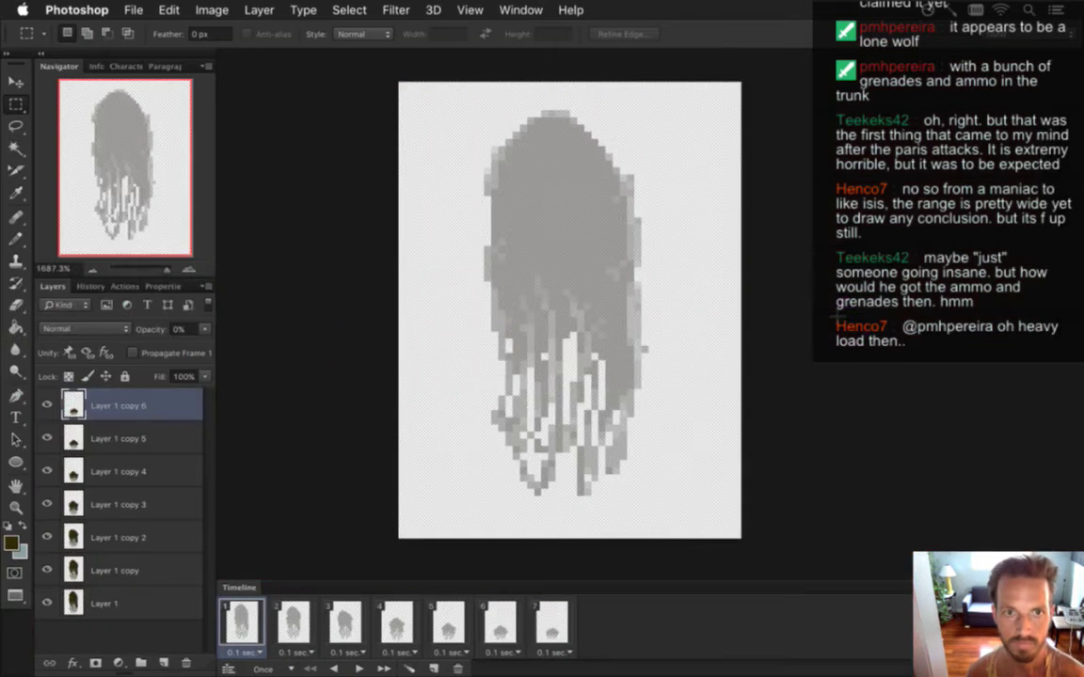
key("super+Tab")
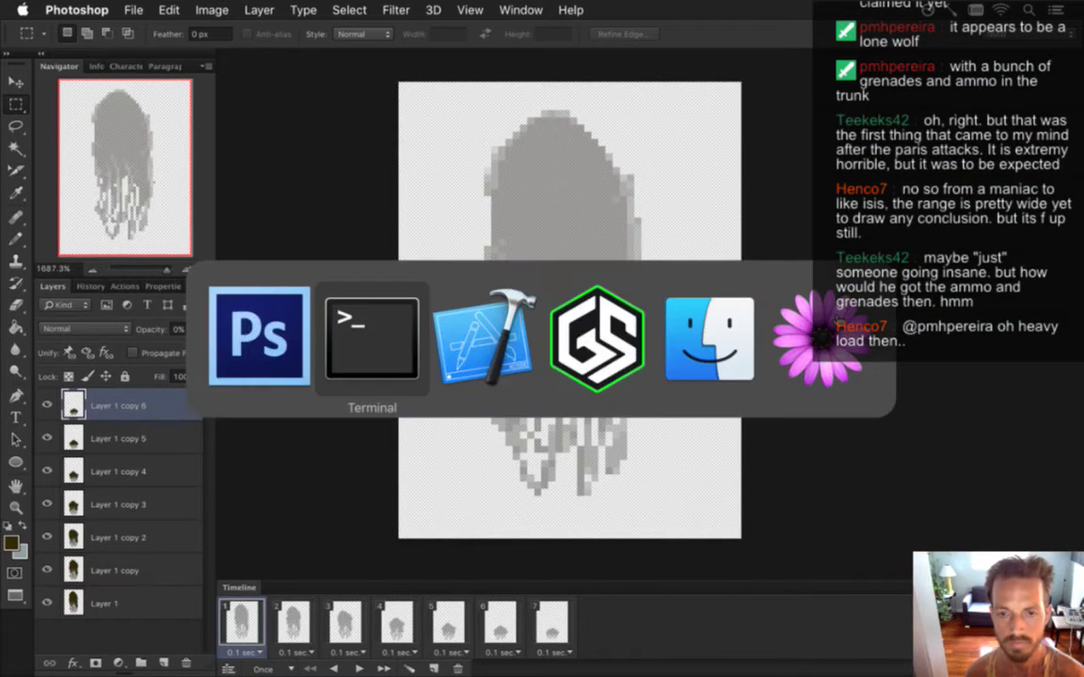
key("super+Tab")
key("super+Tab")
key("super+Tab")
key("super+Tab")
key("super+Tab")
key("super+Tab")
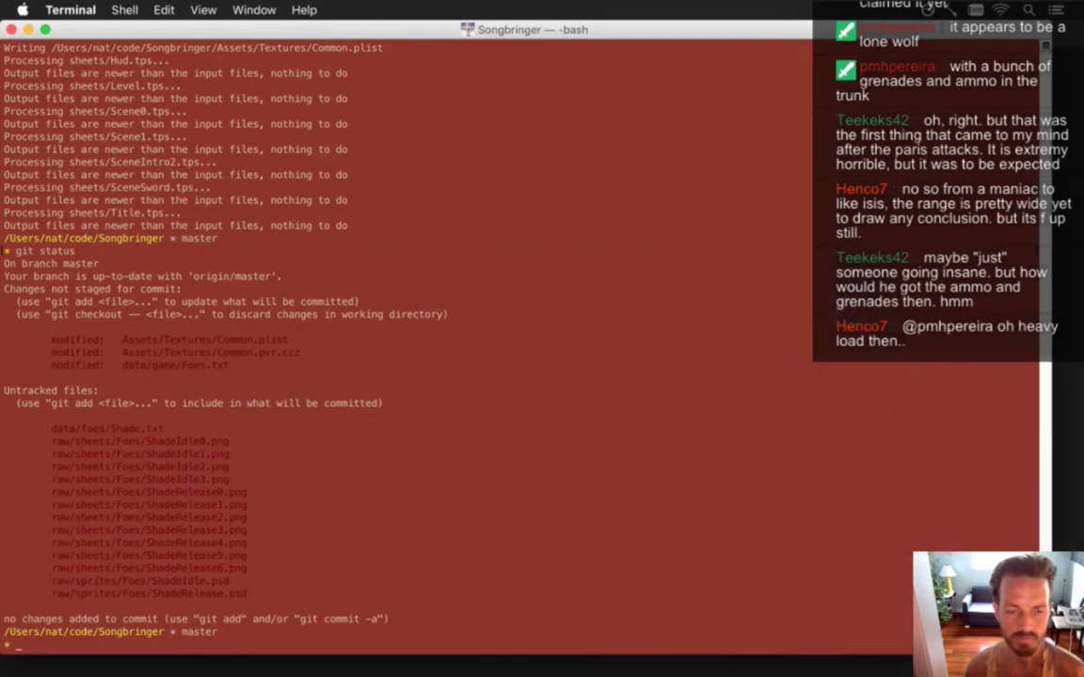
- Stage all changes in the repository with git addall and clear the terminal
type("git addall")
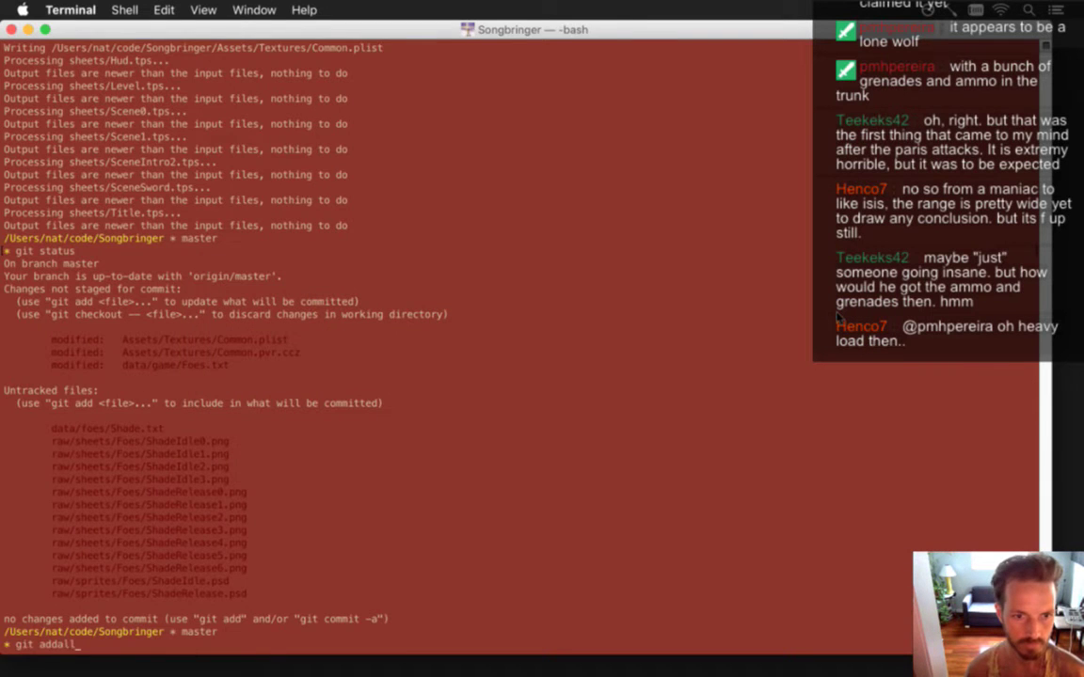
key("Return")
type("clear")
key("Return")
- Check git status, review the repository diff in vim and close it
type("git status")
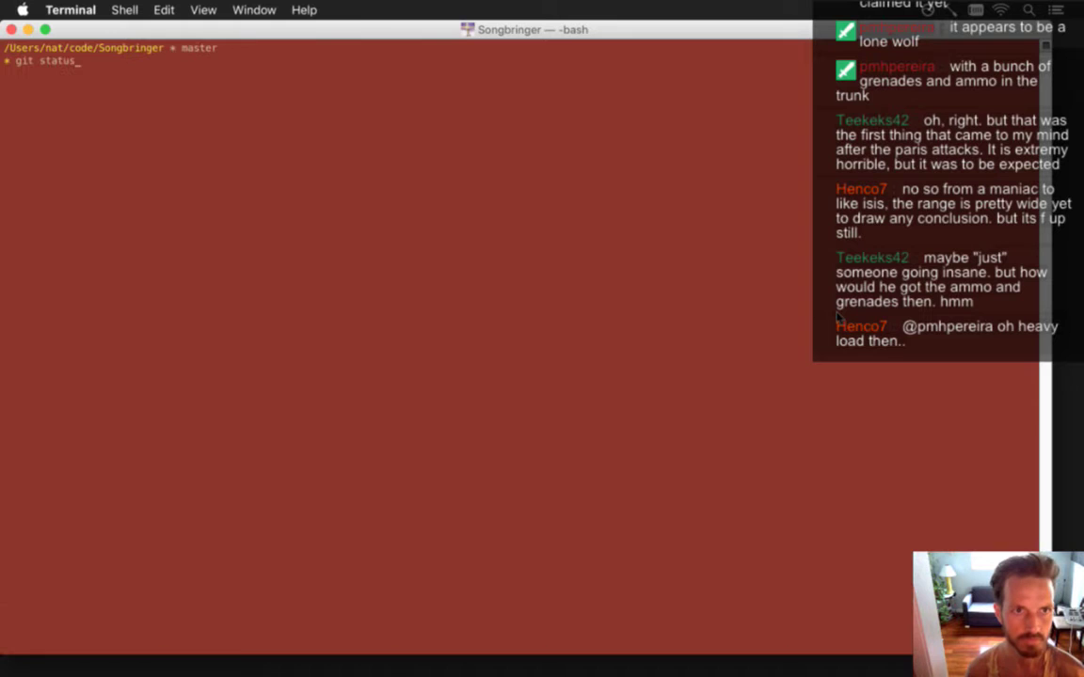
key("Return")
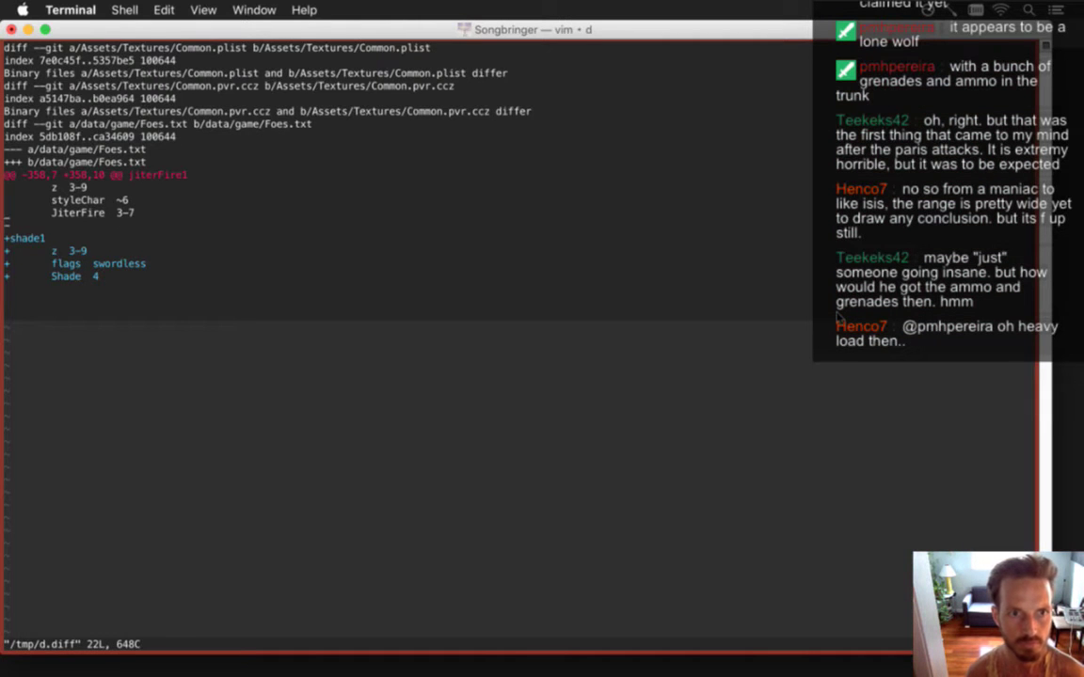
type(":q")
key("Return")
- Switch to Xcode and open Foes.txt at the shade1 entry
key("super+Tab")
key("super+Tab")
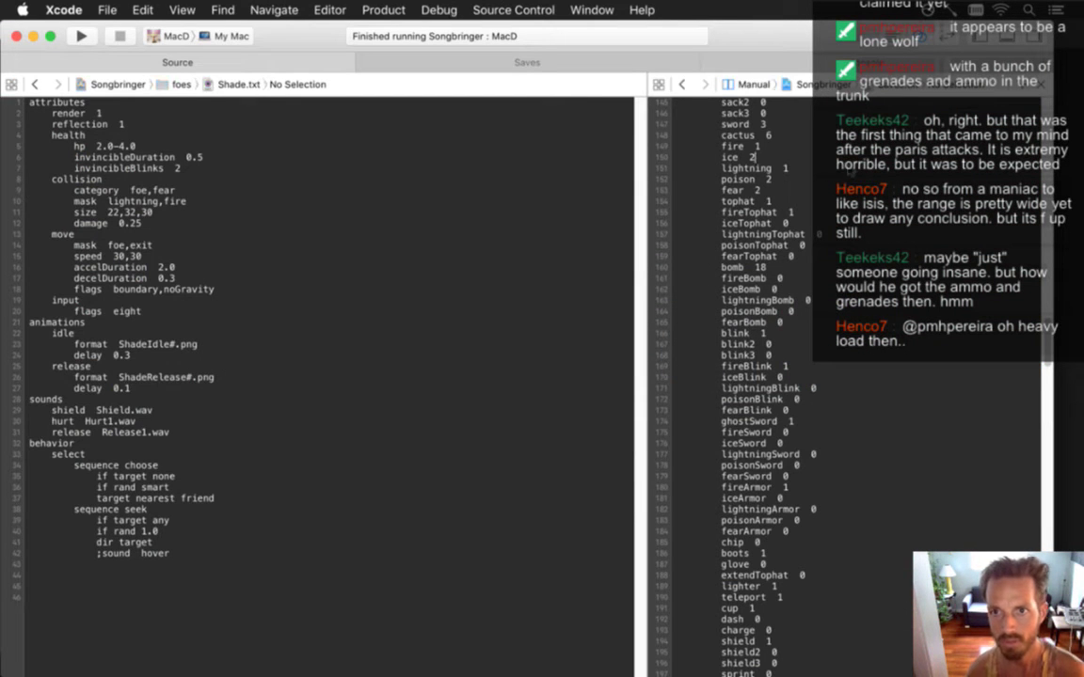
left_click(764, 158)
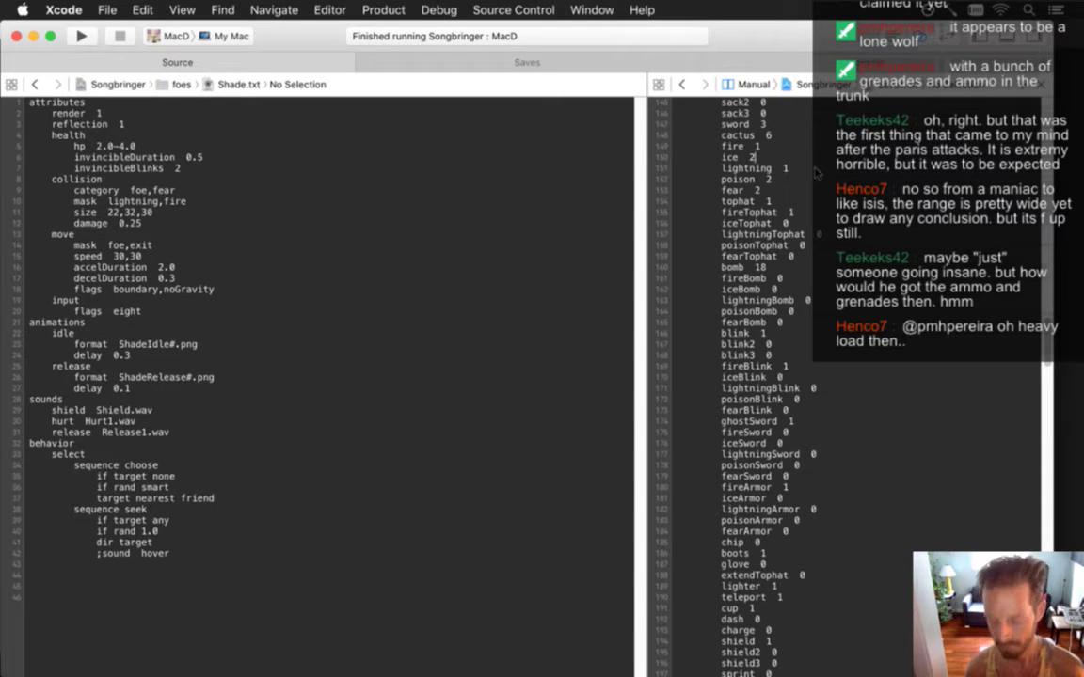
scroll(817, 172, "down", 20)
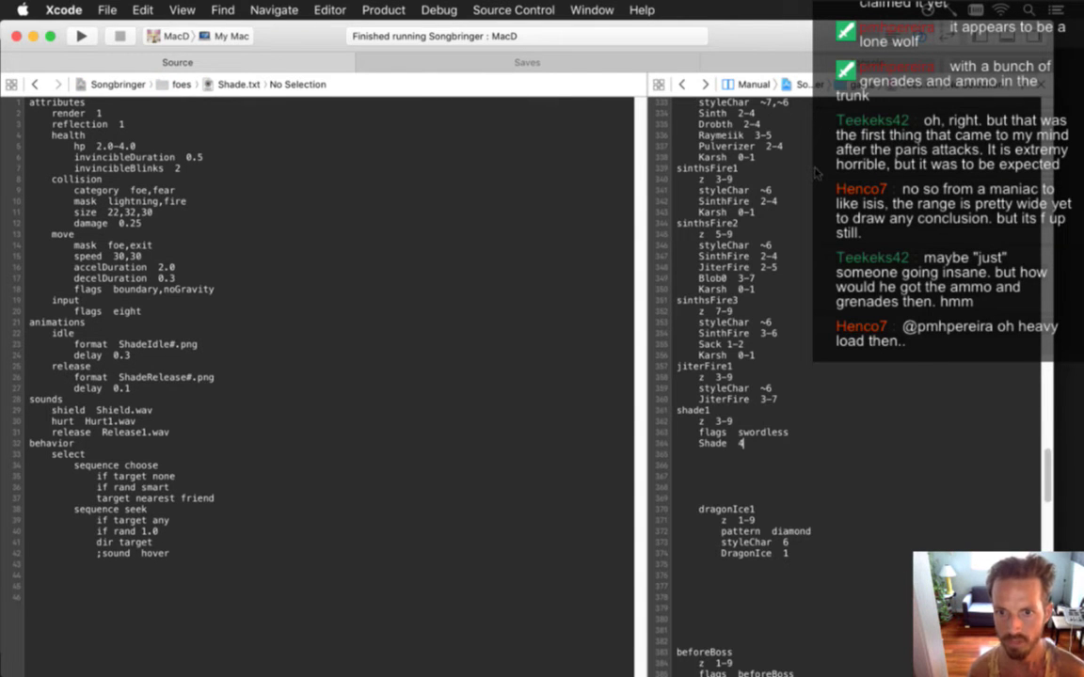
key("Up")
key("Up")
key("Up")
key("super+Left")
key("shift+Down")
key("shift+Down")
key("shift+Down")
key("shift+Down")
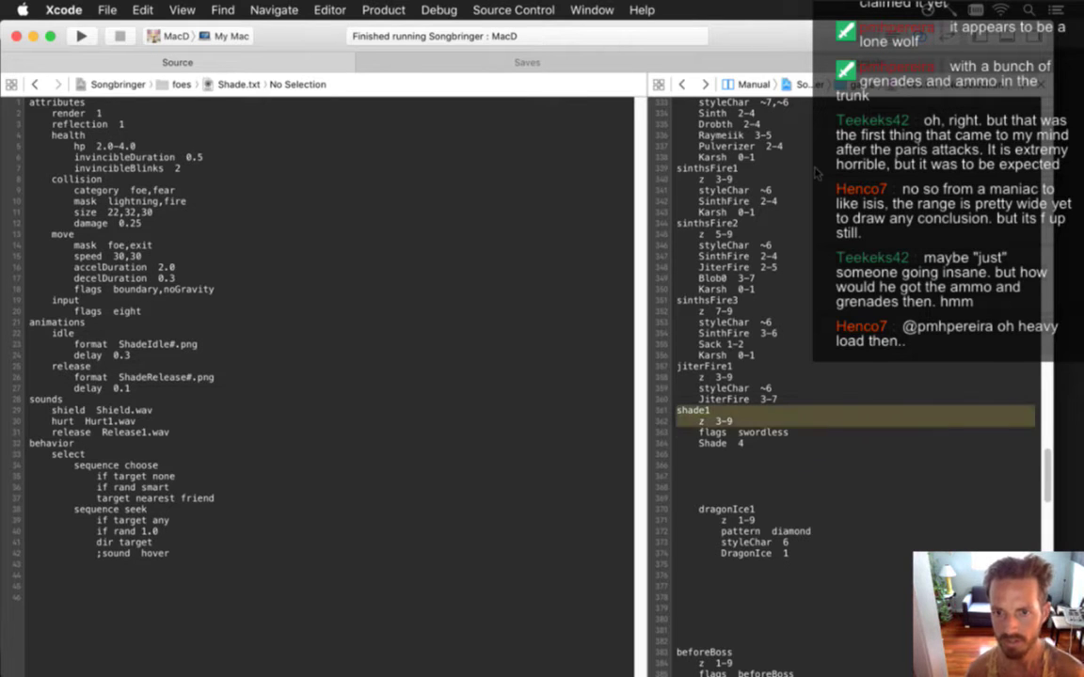
key("Right")
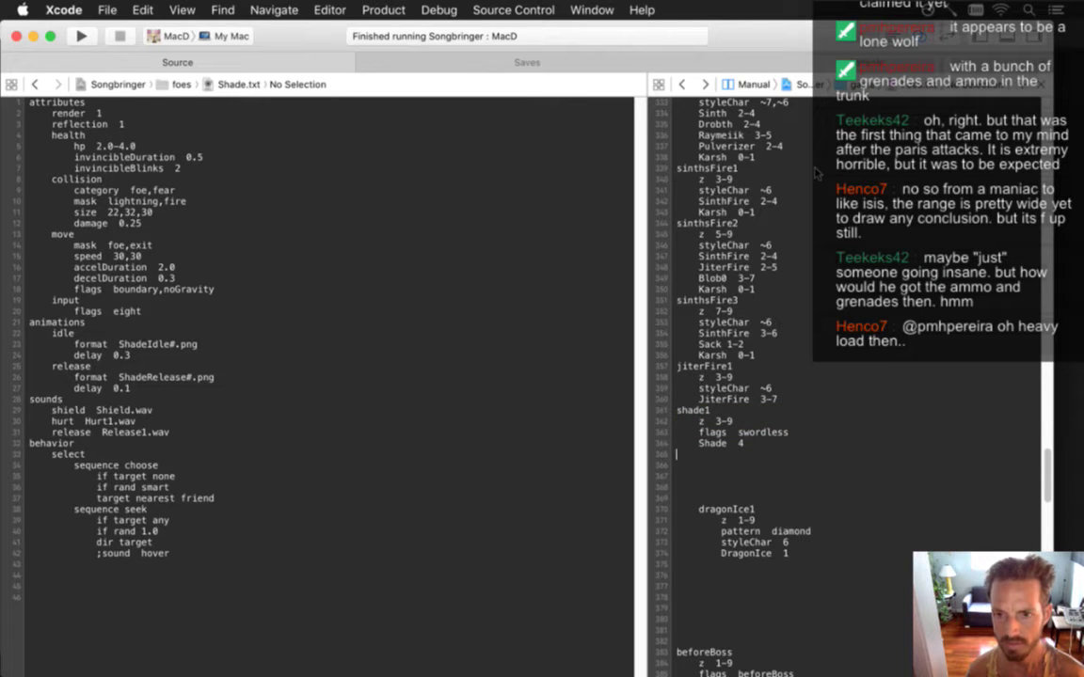
- Add a difficulty range of 0.0-0.333 to the shade1 entry and set its Shade count to 1
key("Return")
key("Up")
type("di")
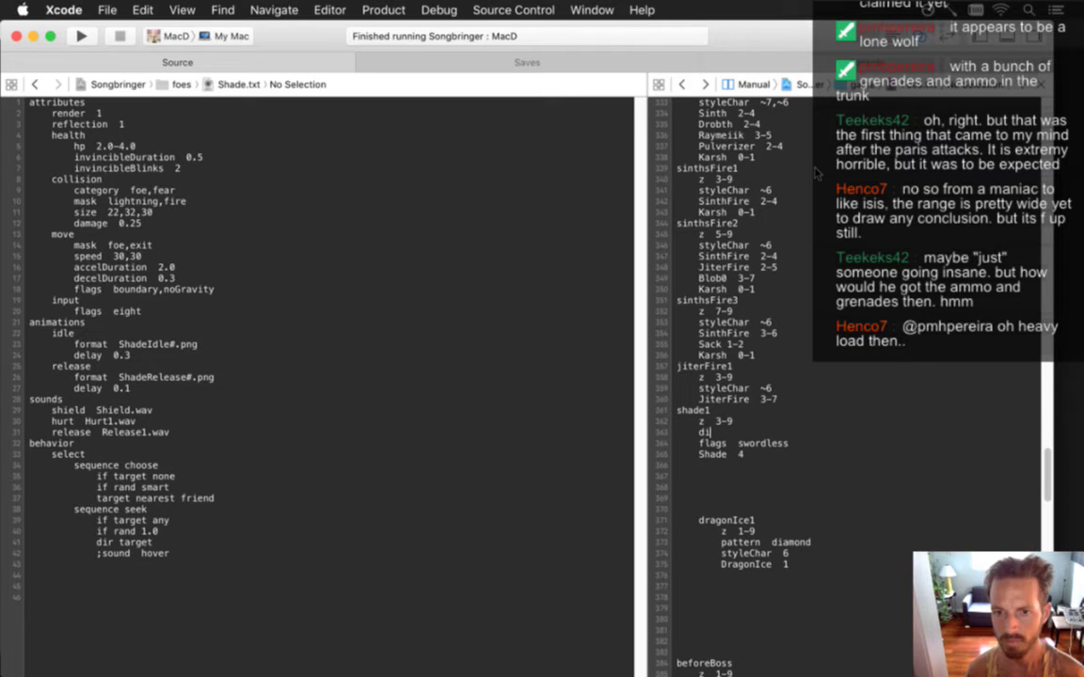
type("fficulty  ")
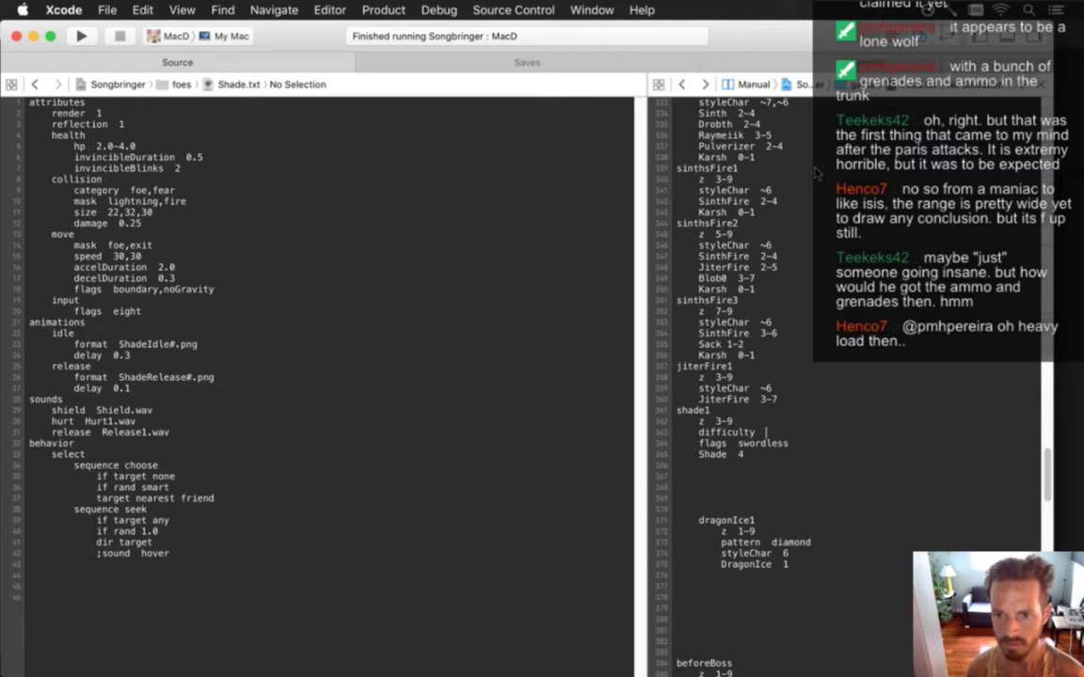
type("0.0-")
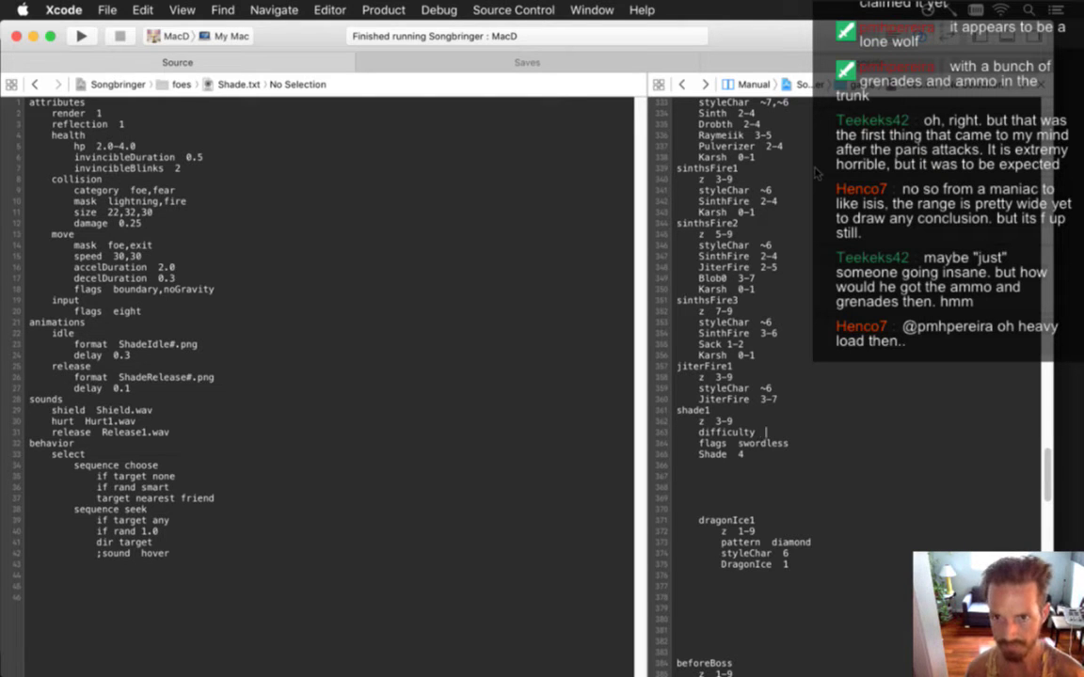
type("0.333")
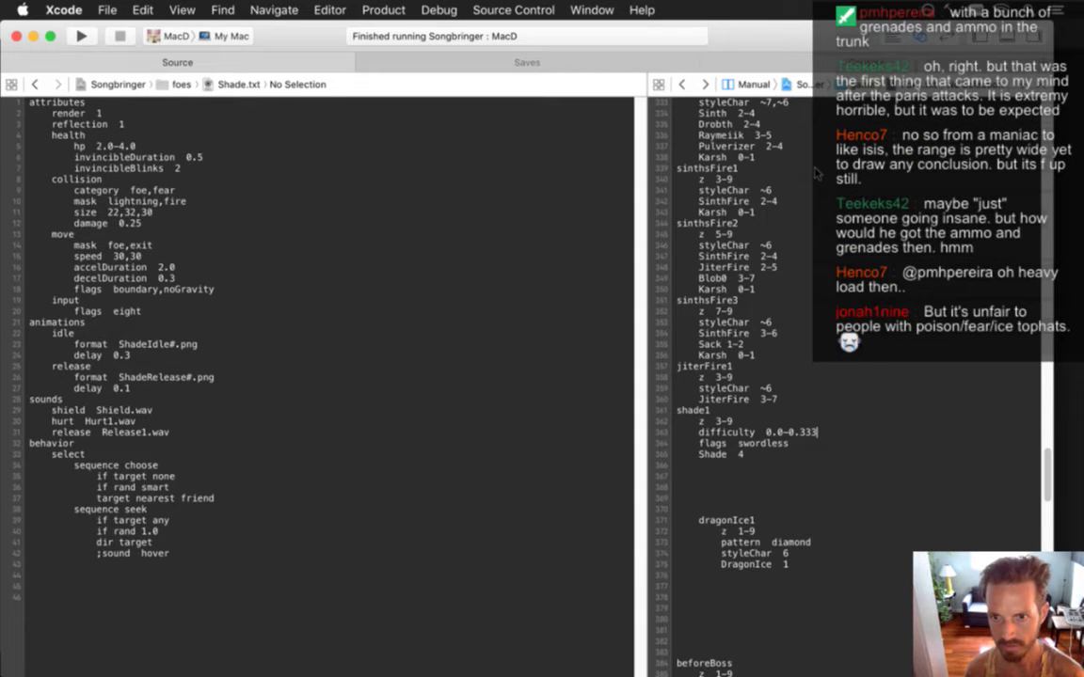
key("Down")
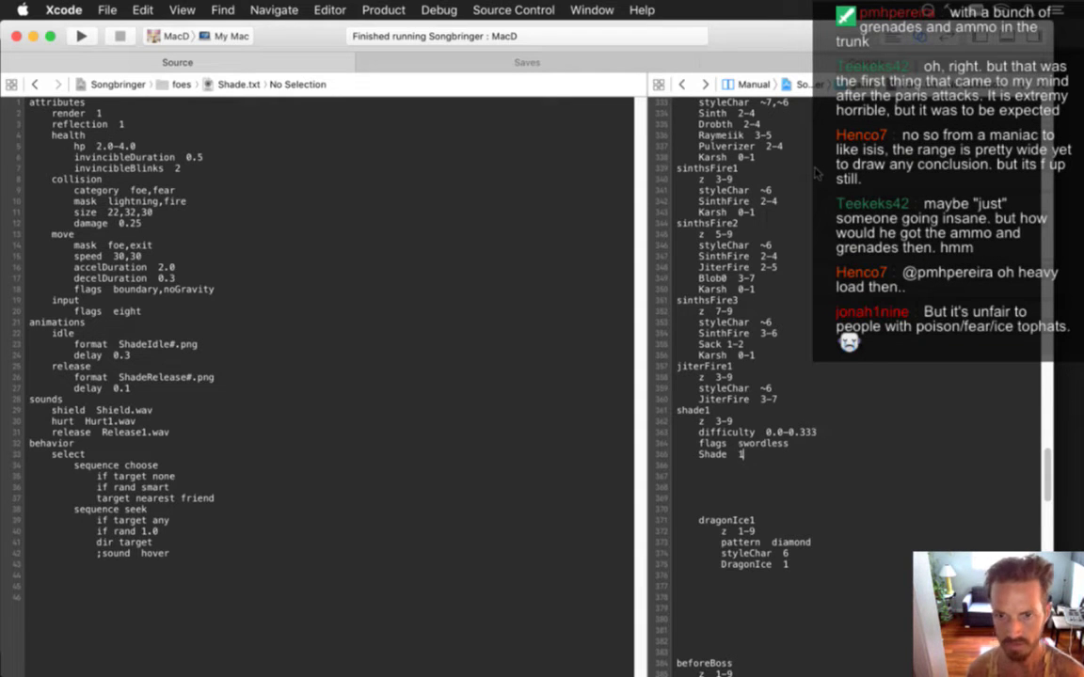
- Add a max line with the value 1 to the end of the shade1 entry
key("Up")
key("Up")
key("Up")
key("shift+Down")
key("shift+Down")
key("shift+Down")
key("shift+Down")
key("shift+Down")
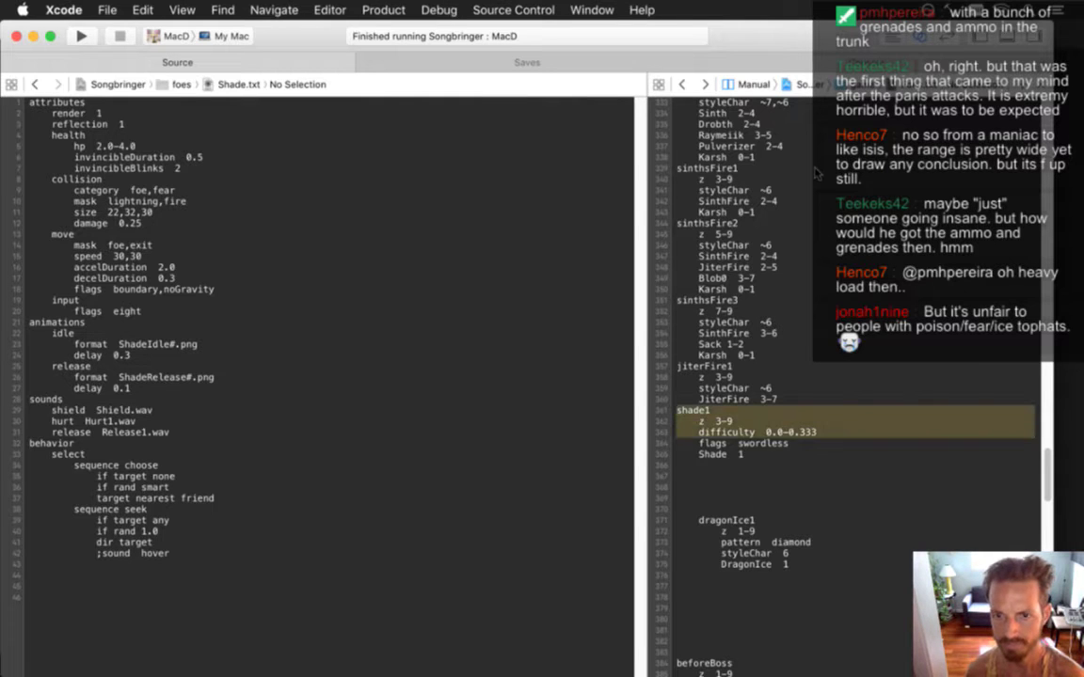
key("super+c")
key("Right")
key("Left")
key("Return")
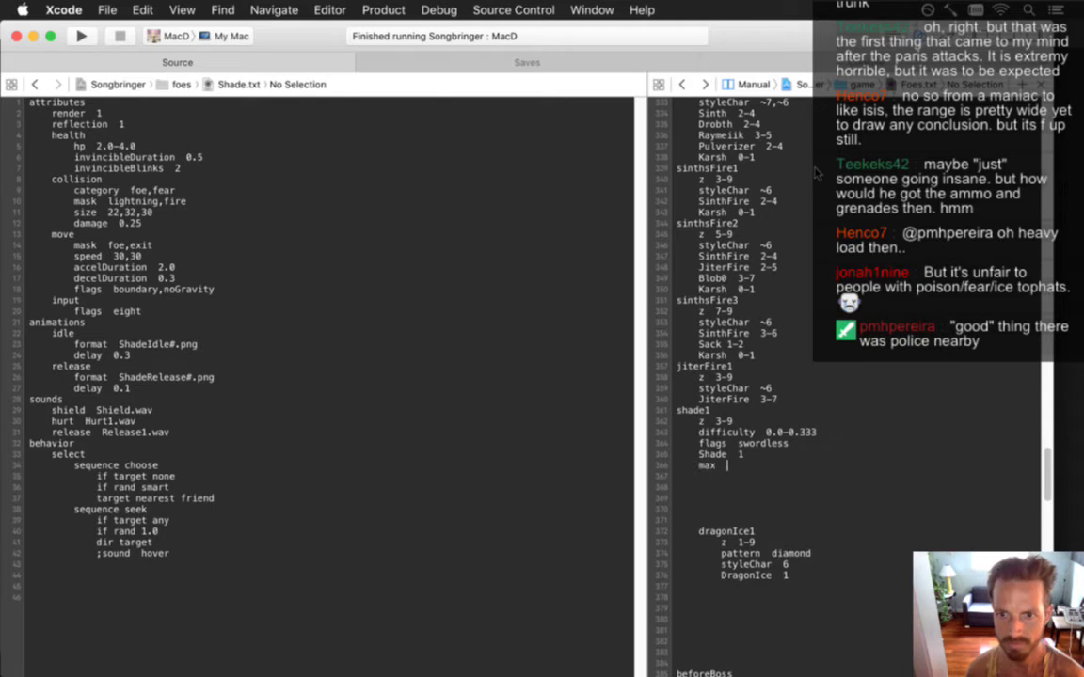
- Duplicate the shade1 entry as shade2 with difficulty 0.333-0.666 and a Shade count of 2
key("super+v")
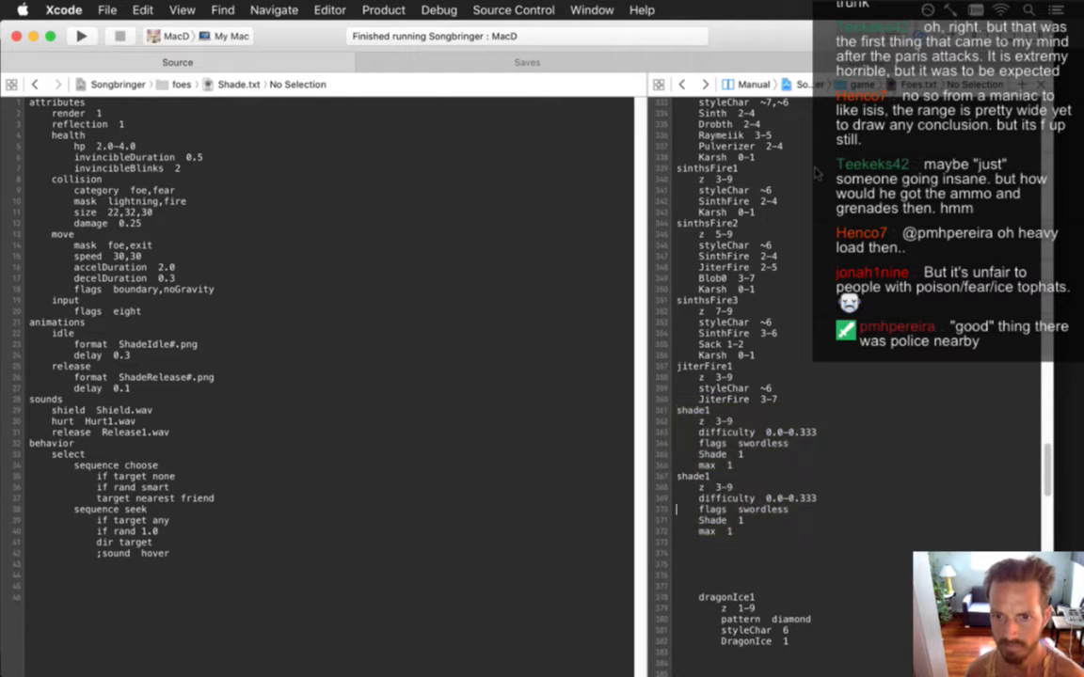
key("Down")
key("Down")
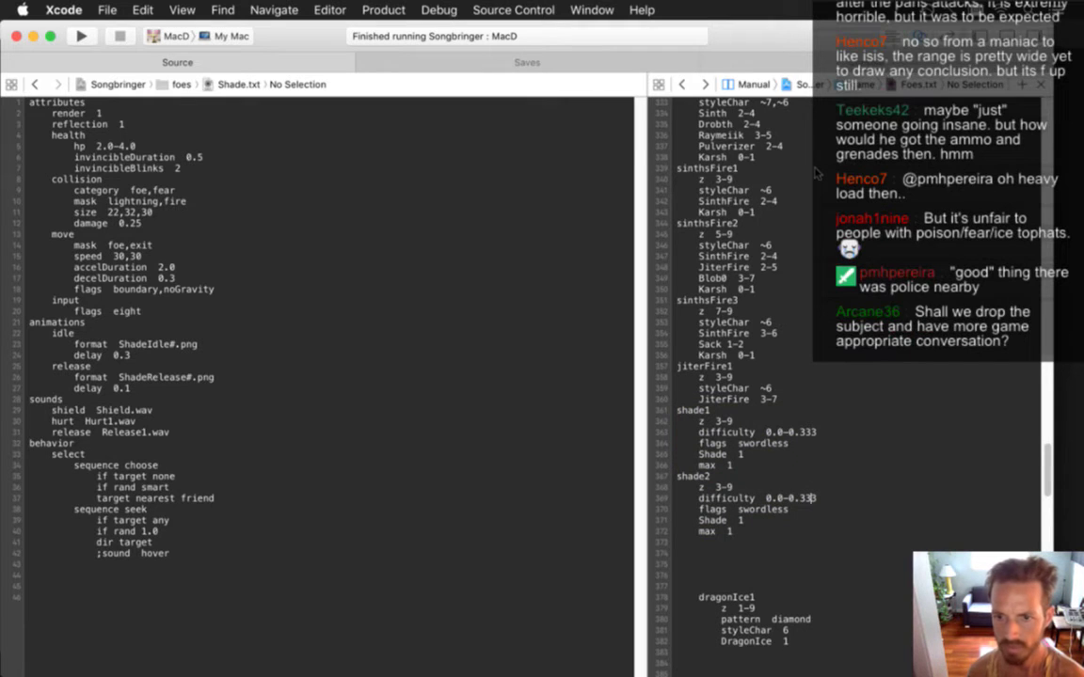
key("Right")
key("Right")
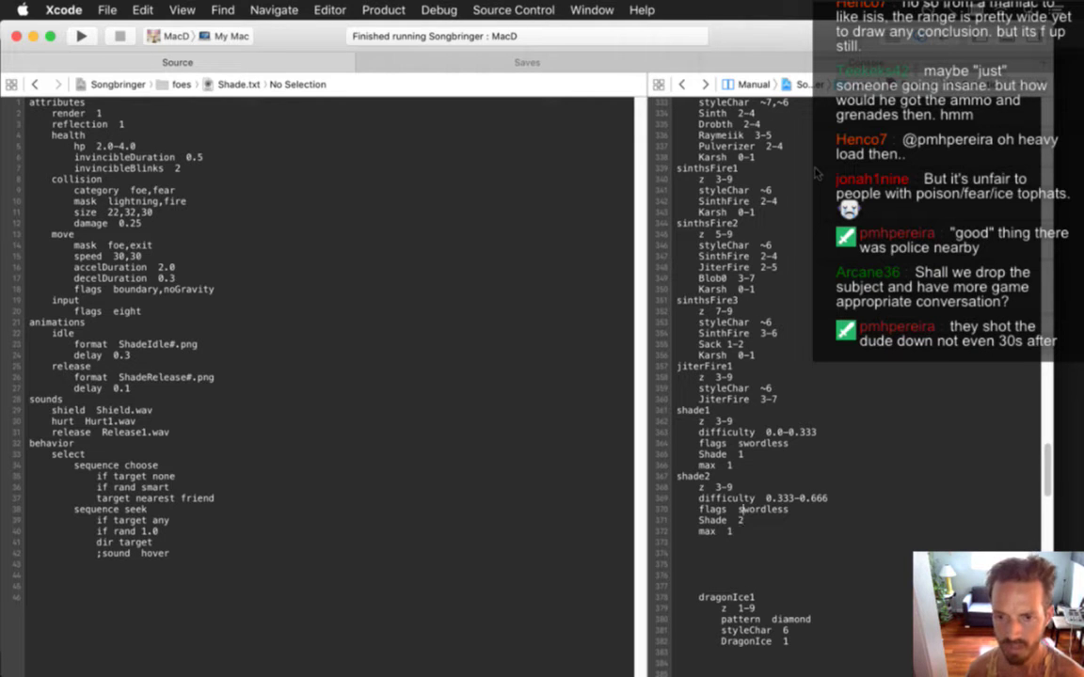
- Add a further copy of the entry as shade3 with difficulty 0.666-1.0 and a Shade count of 4
key("shift+Down")
key("shift+Down")
key("shift+Down")
key("shift+Down")
key("shift+Down")
key("shift+Down")
key("Right")
key("super+v")
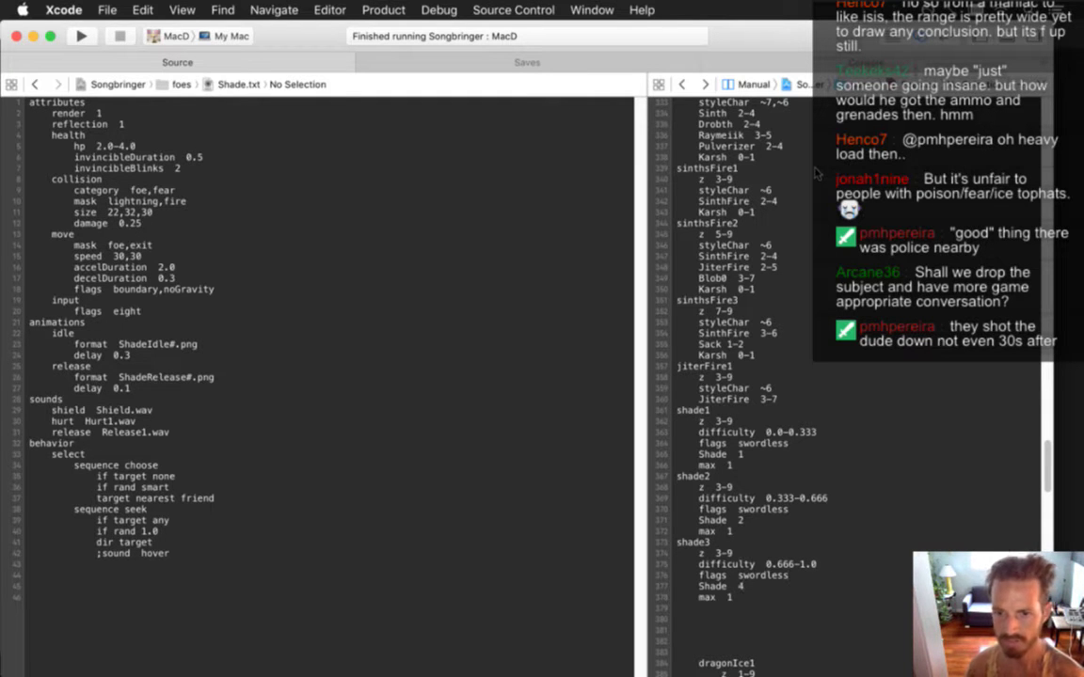
- Run the game and test the Shade by luring it around the clearing, dropping a bomb beside it and retreating from its pursuit
key("super+r")
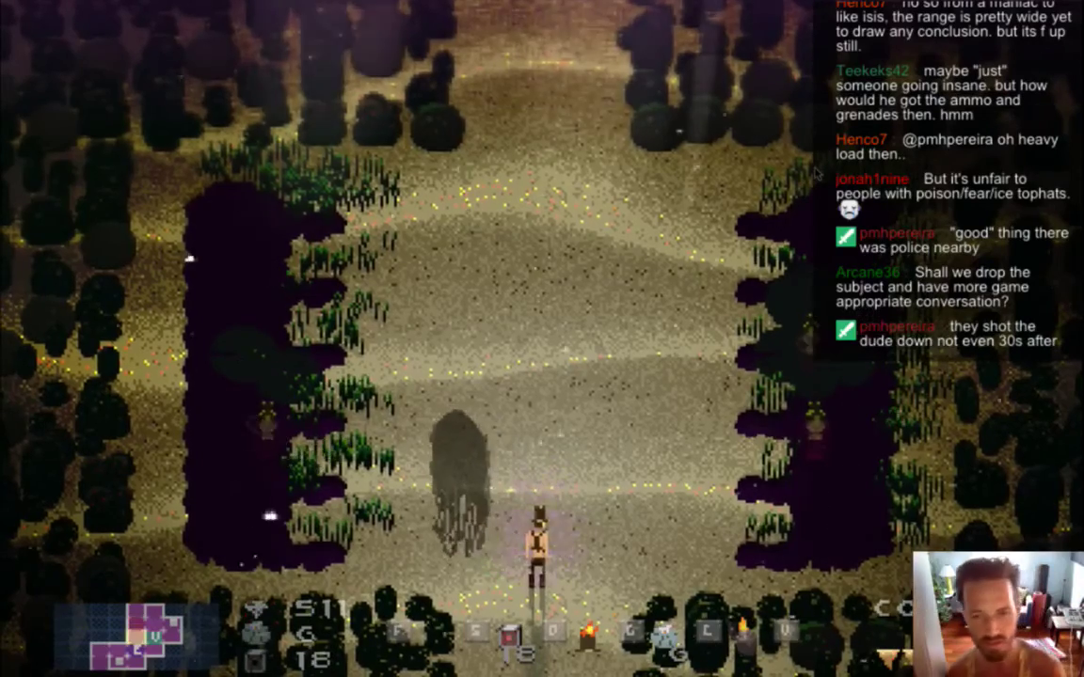
key("Right")
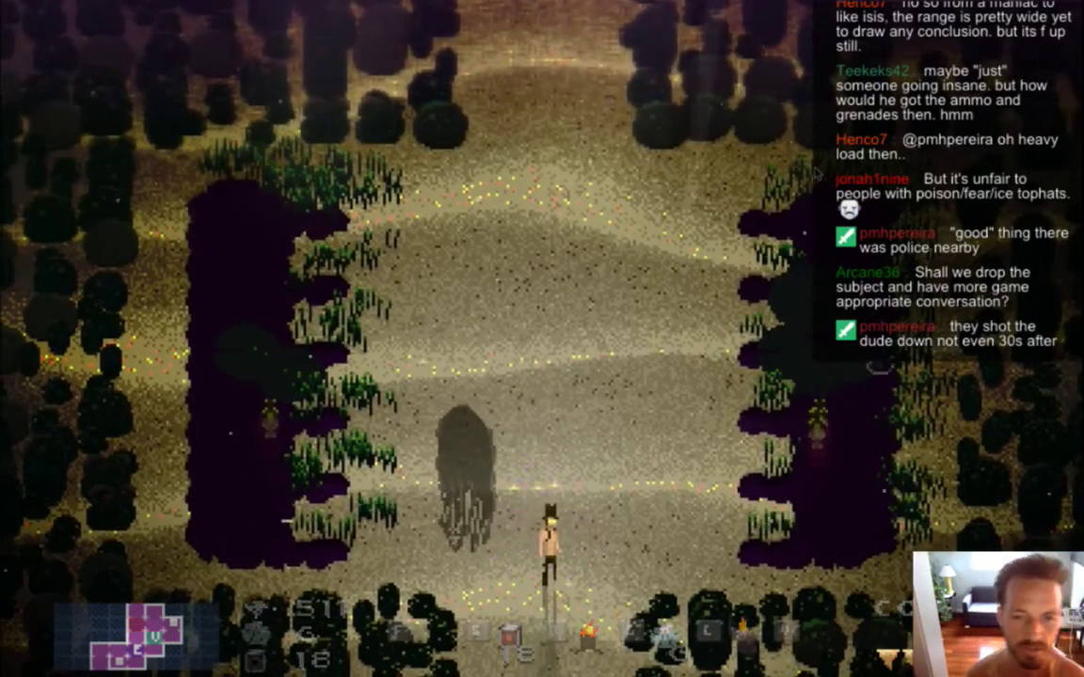
key("Right")
key("Up")
key("Left")
key("Up")
key("Up")
key("Left")
key("s")
key("Right")
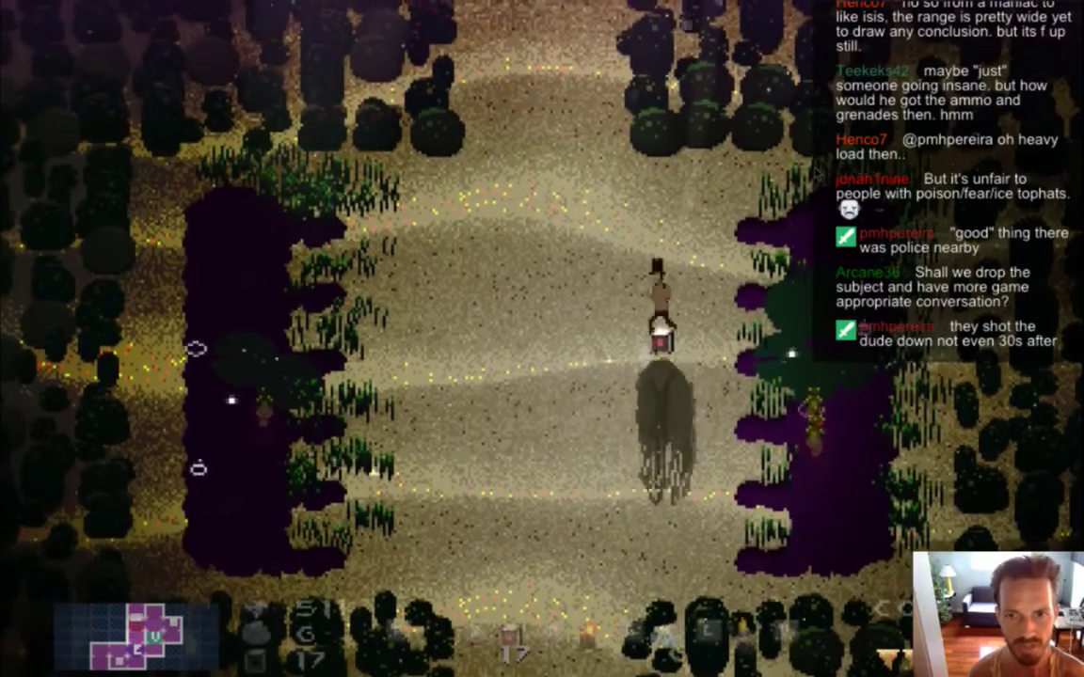
key("Left")
key("Up")
key("w")
key("a")
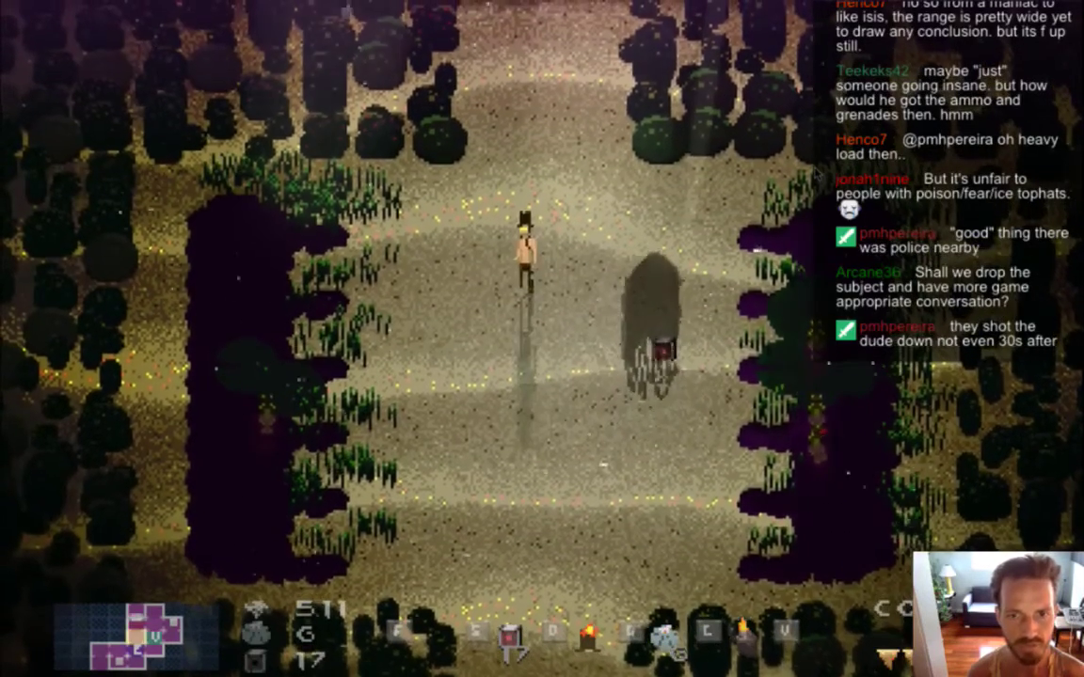
key("Down")
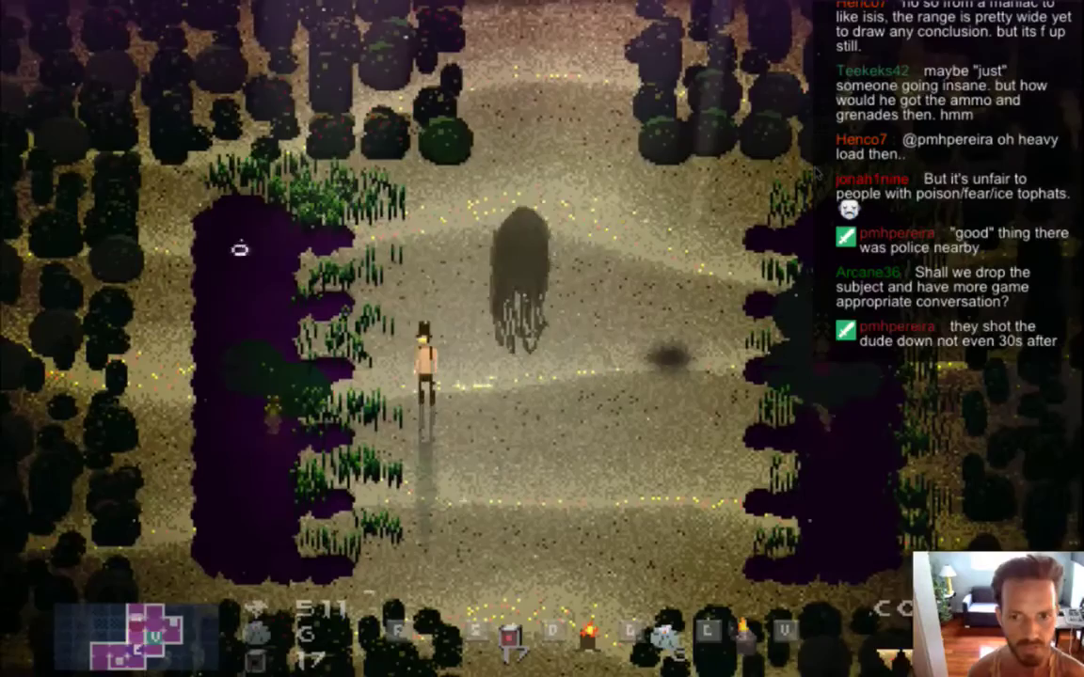
- Inspect the hero's equipment in the inventory, including the Bio Detector, and quit the game
key("Tab")
key("Down")
key("Right")
key("Right")
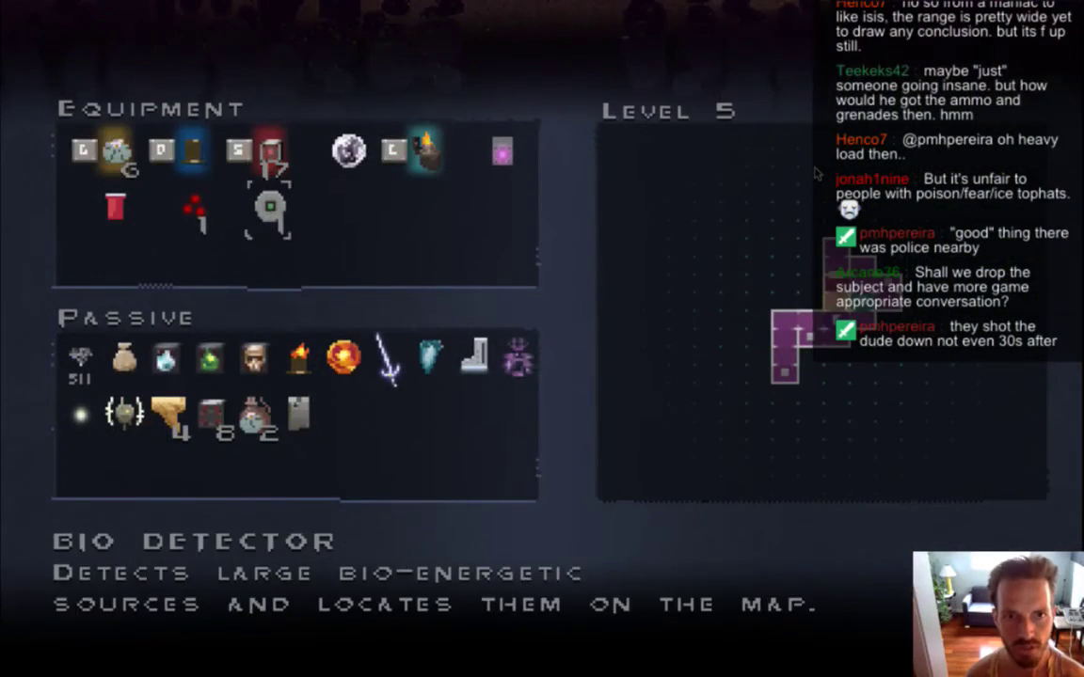
key("super+q")
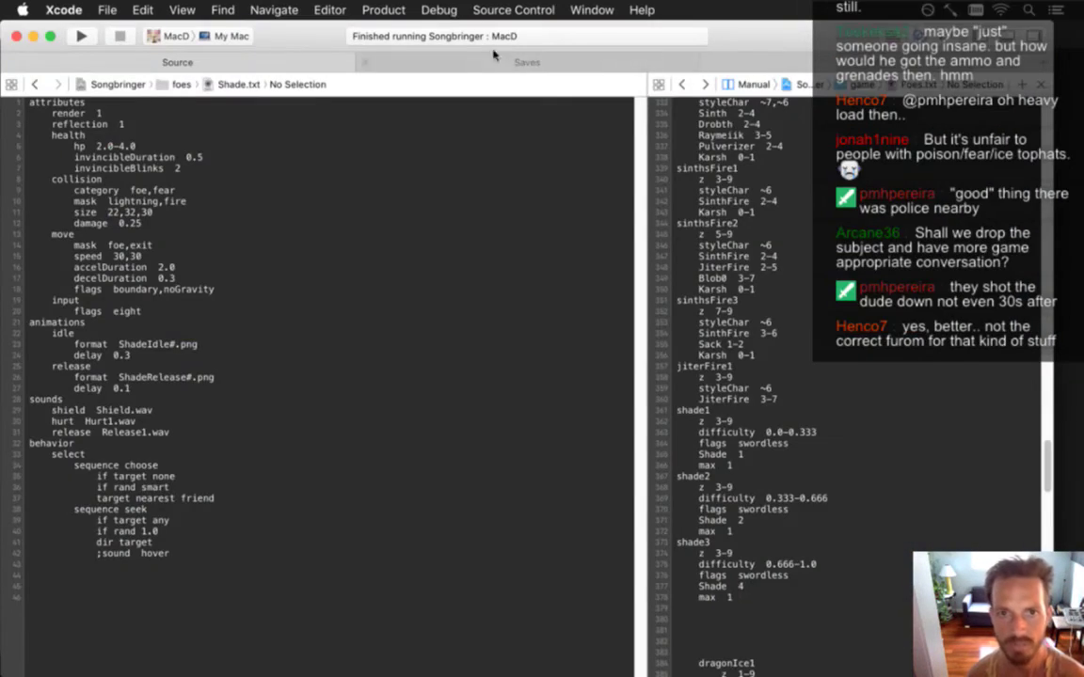
- In Saves.txt, add the line "R blink" after "L lighter", just above the items list
left_click(450, 65)
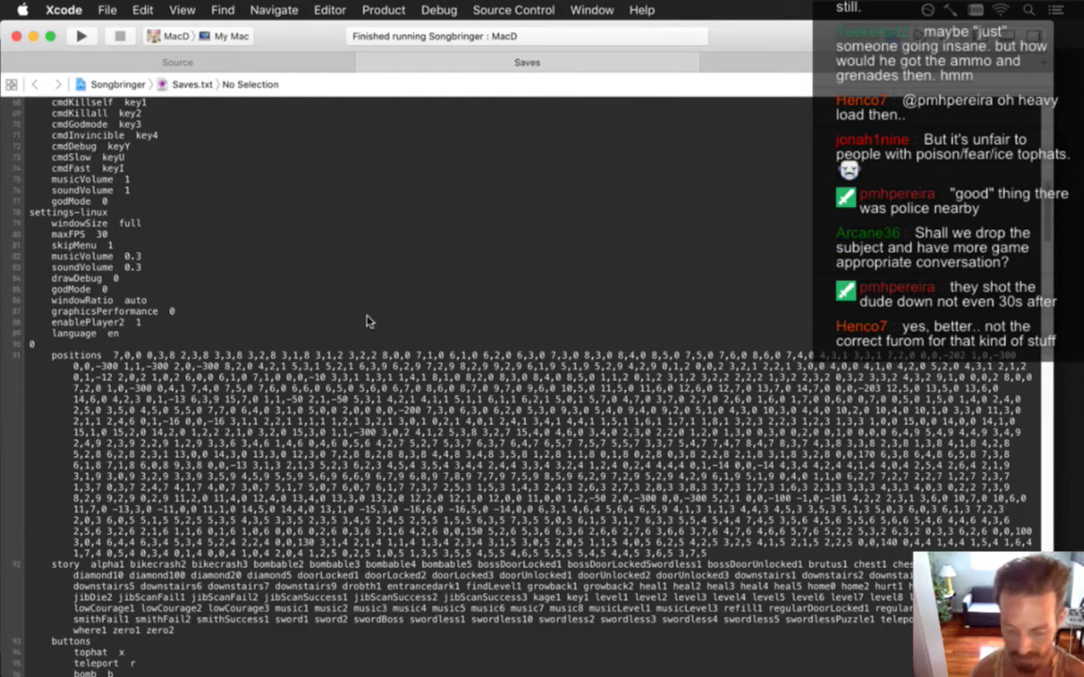
scroll(367, 322, "down", 10)
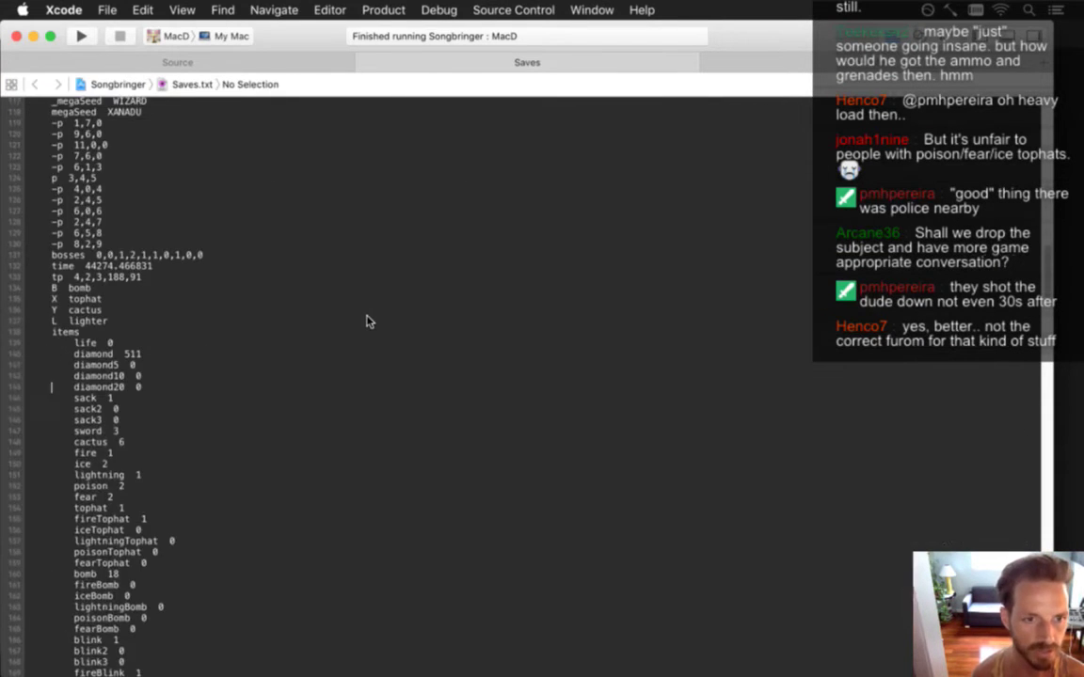
key("Down")
key("Down")
key("Down")
key("Down")
key("Down")
key("Down")
key("Down")
key("Down")
key("Down")
key("Down")
key("Down")
key("Down")
key("Down")
key("Down")
key("Down")
key("Down")
key("Down")
key("Down")
key("Down")
key("Down")
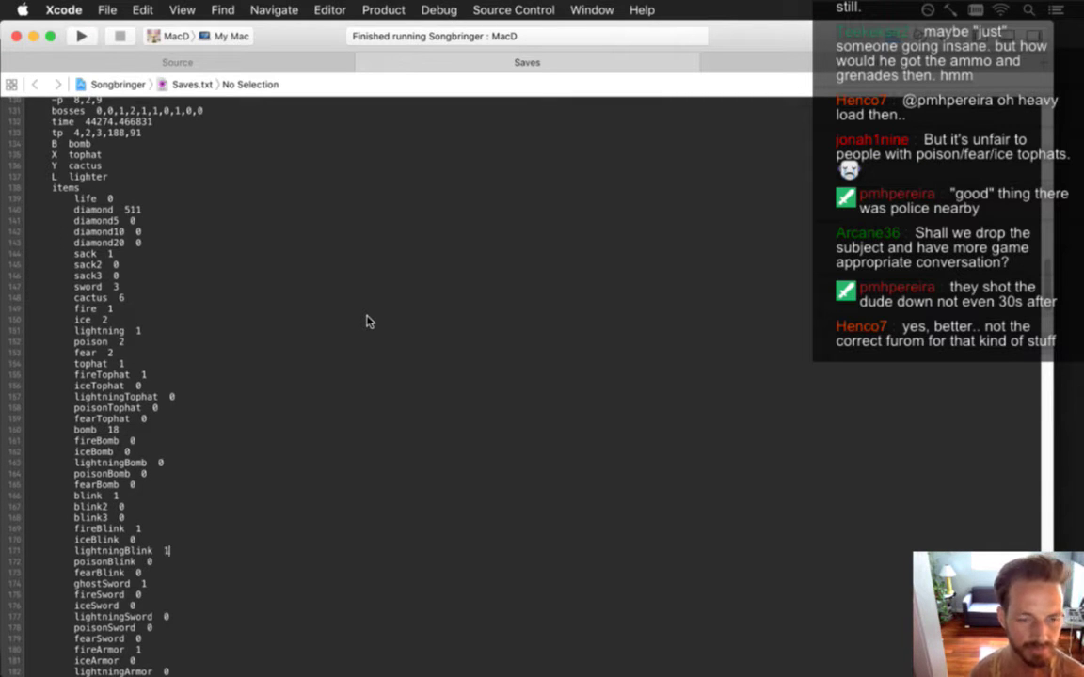
key("super+Left")
key("Return")
key("Up")
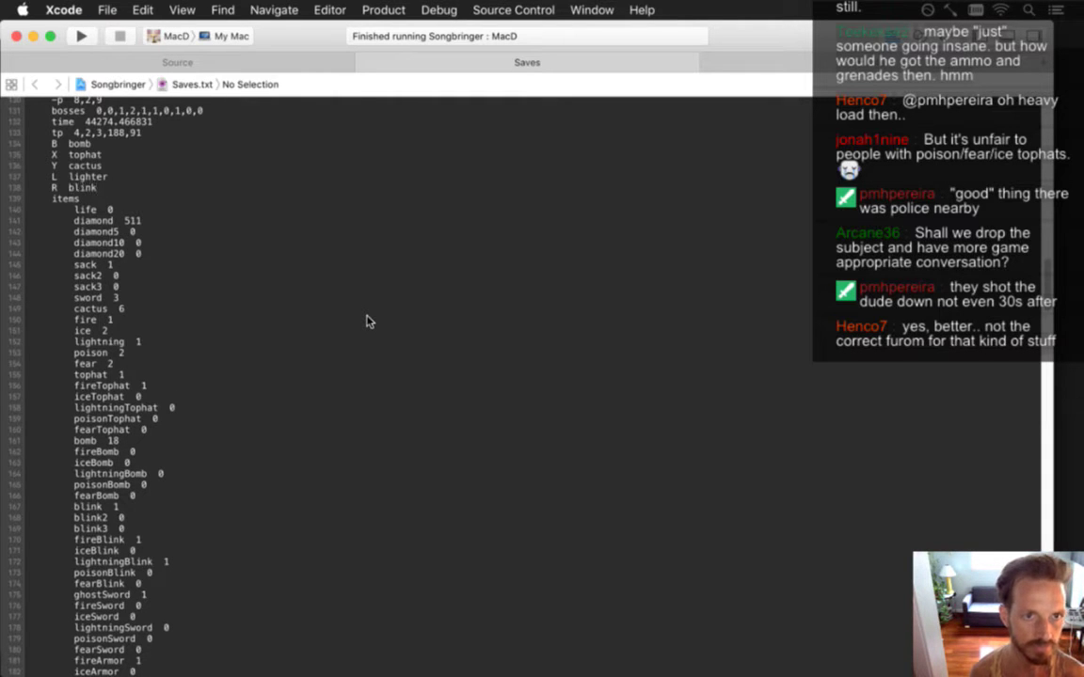
- Run the game and test the equipped blink's fire and lightning against the Shade, then leave the clearing southward
key("super+r")
scroll(368, 322, "up", 1)
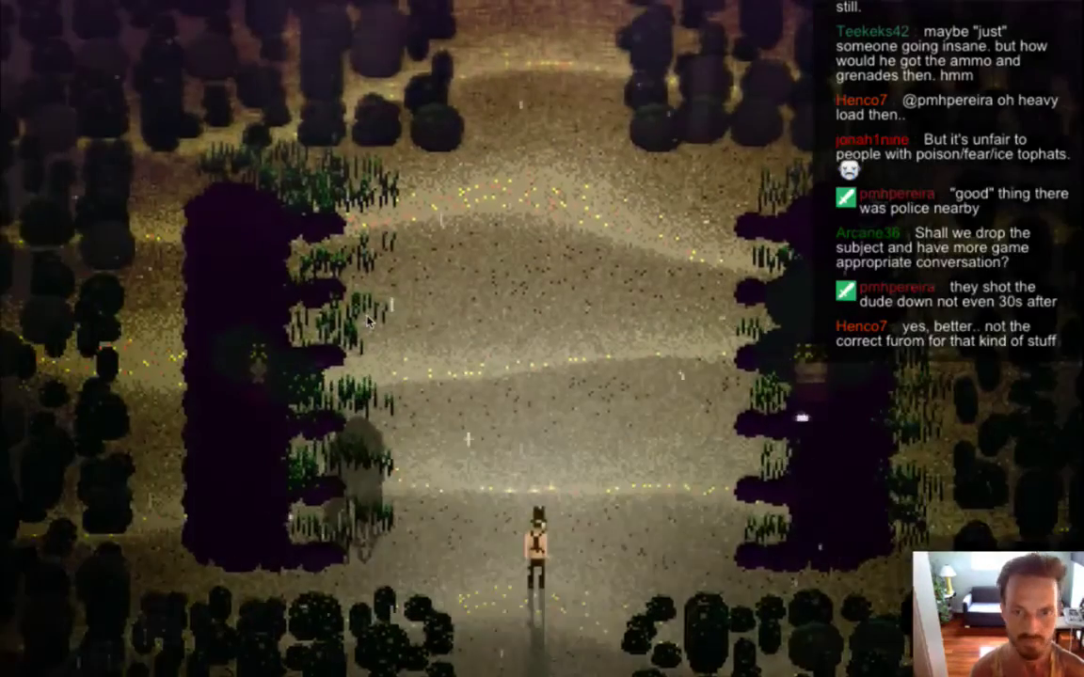
key("Right")
key("Up")
key("Left")
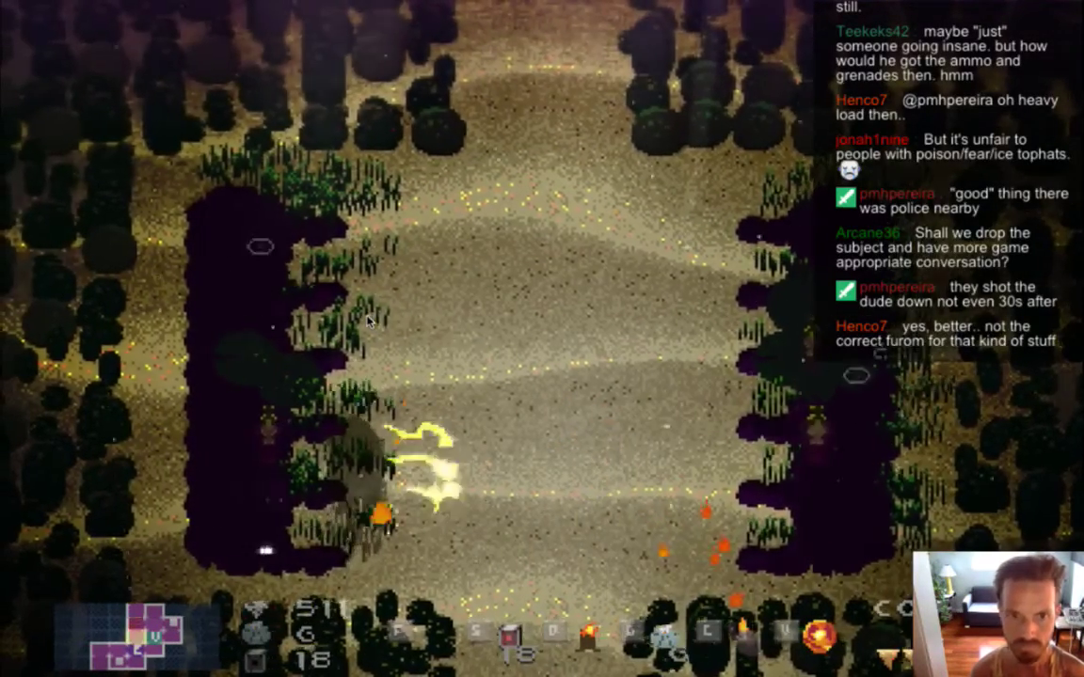
key("Right")
key("Left")
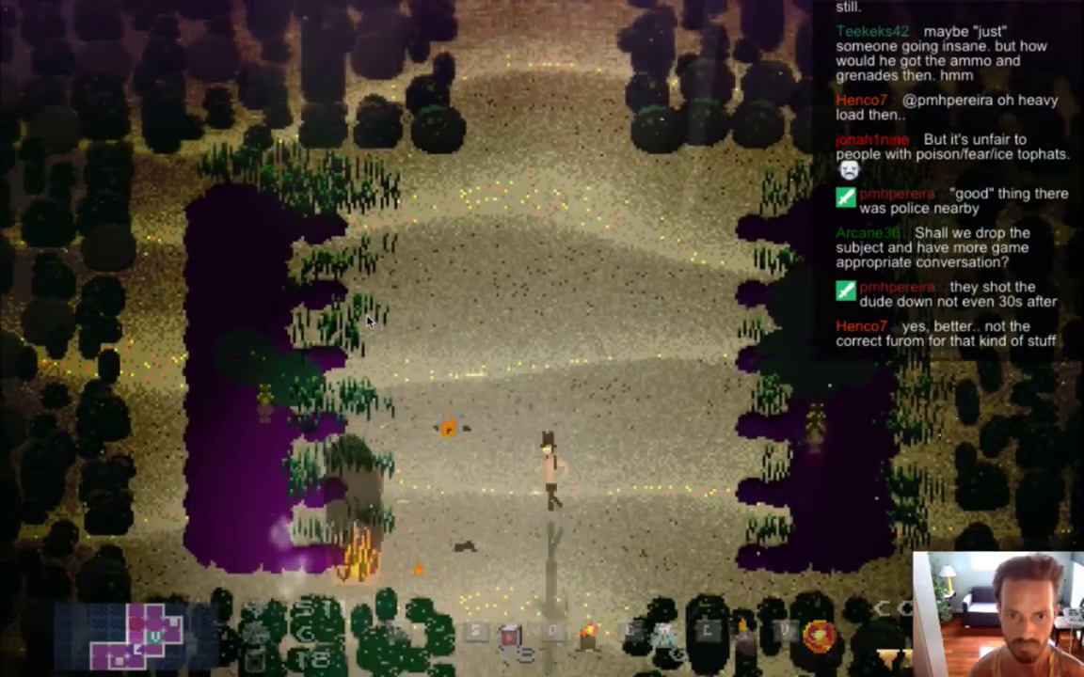
key("Right")
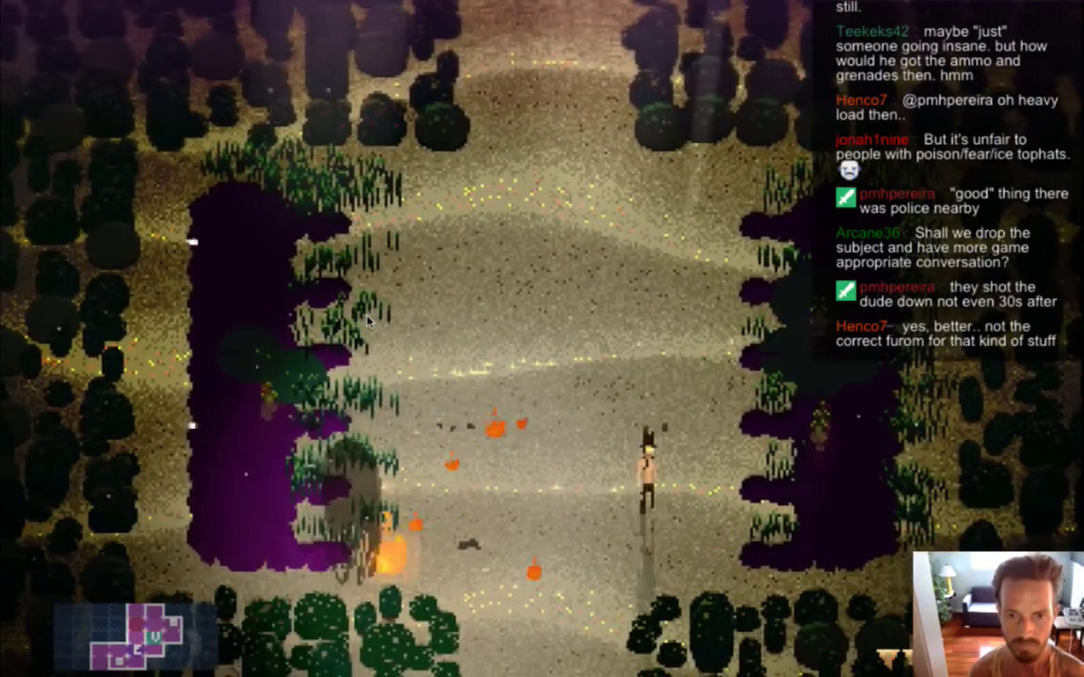
key("Left")
key("Right")
key("Left")
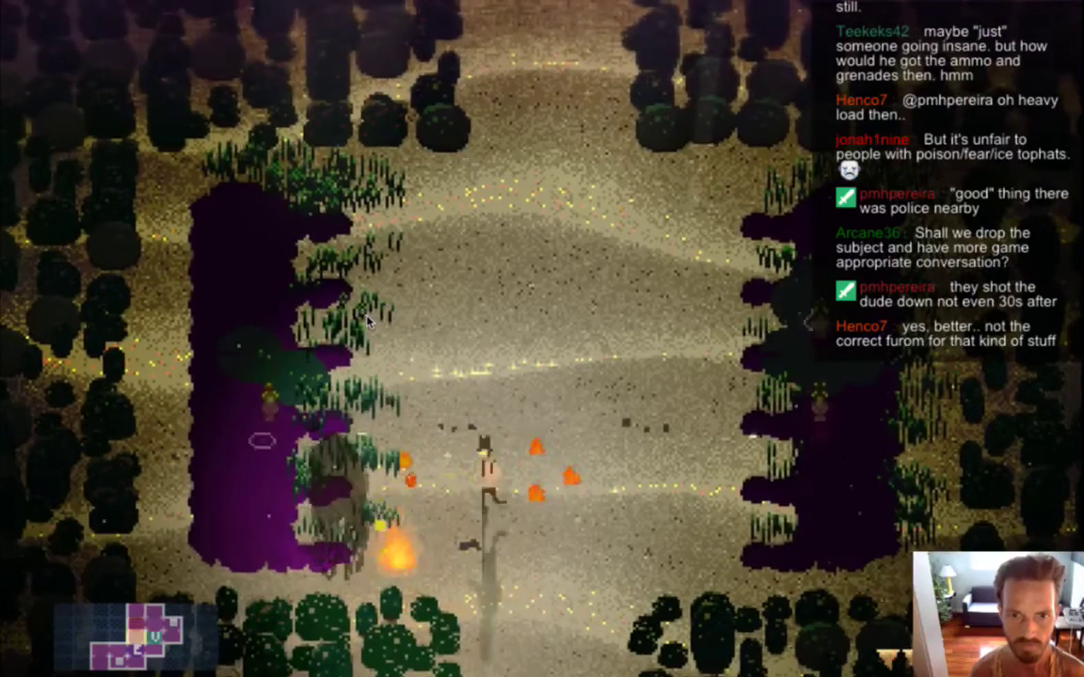
key("Right")
key("Down")
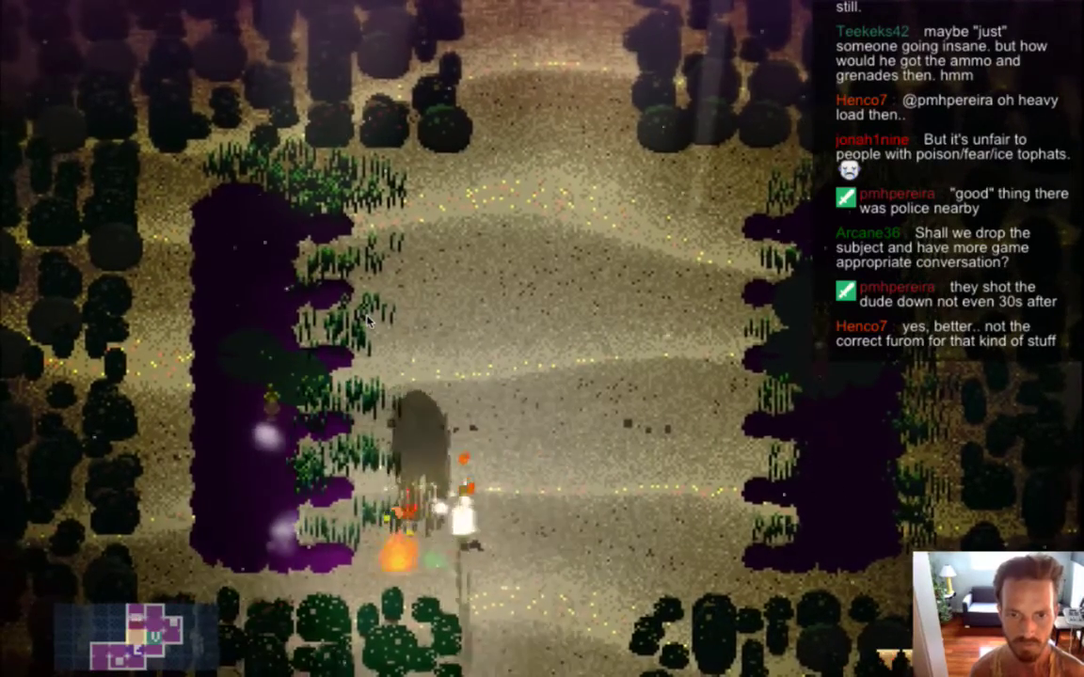
key("s")
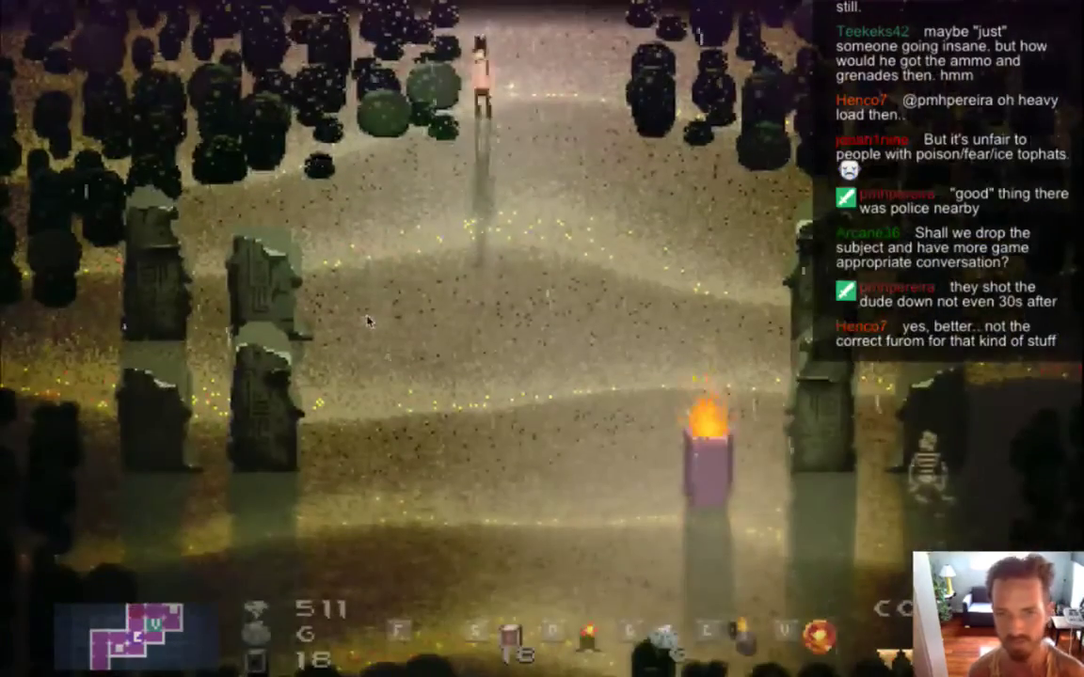
- Return to the Shade's clearing, enable god mode and walk past the Shade into the room to the north
key("Right")
key("Down")
key("Up")
key("g")
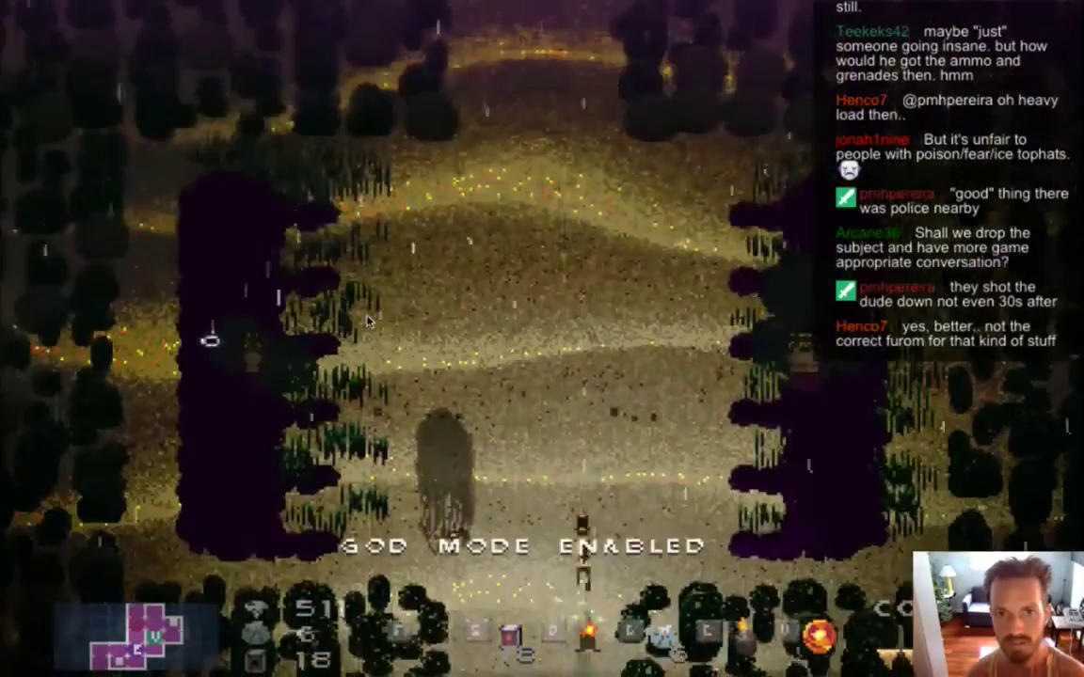
key("Down")
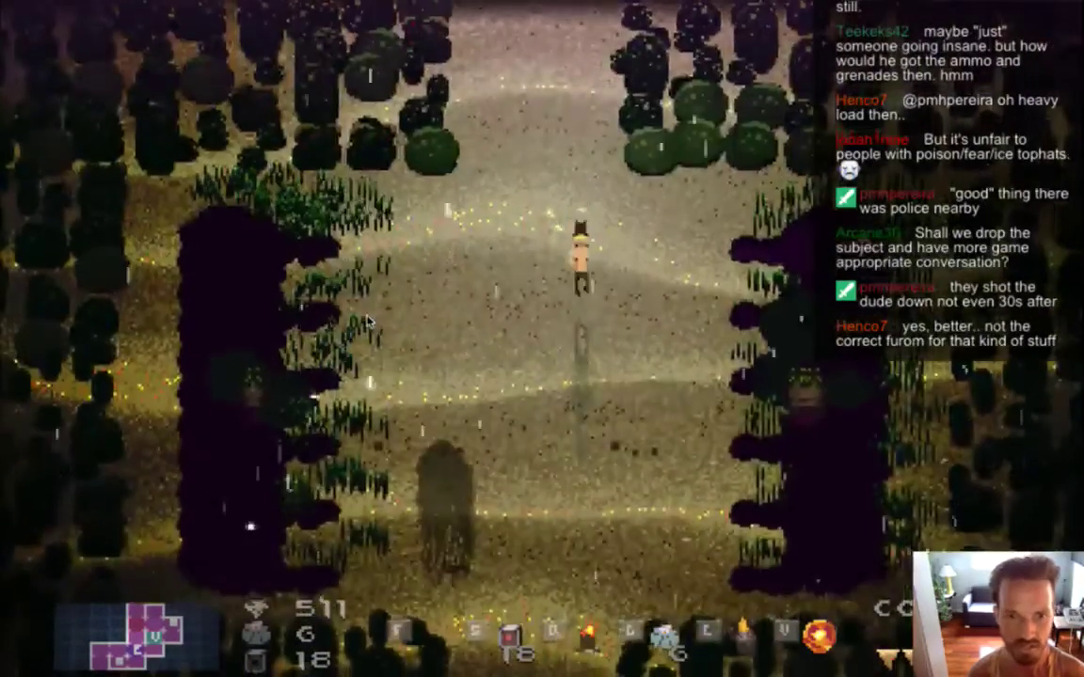
key("s")
key("w")
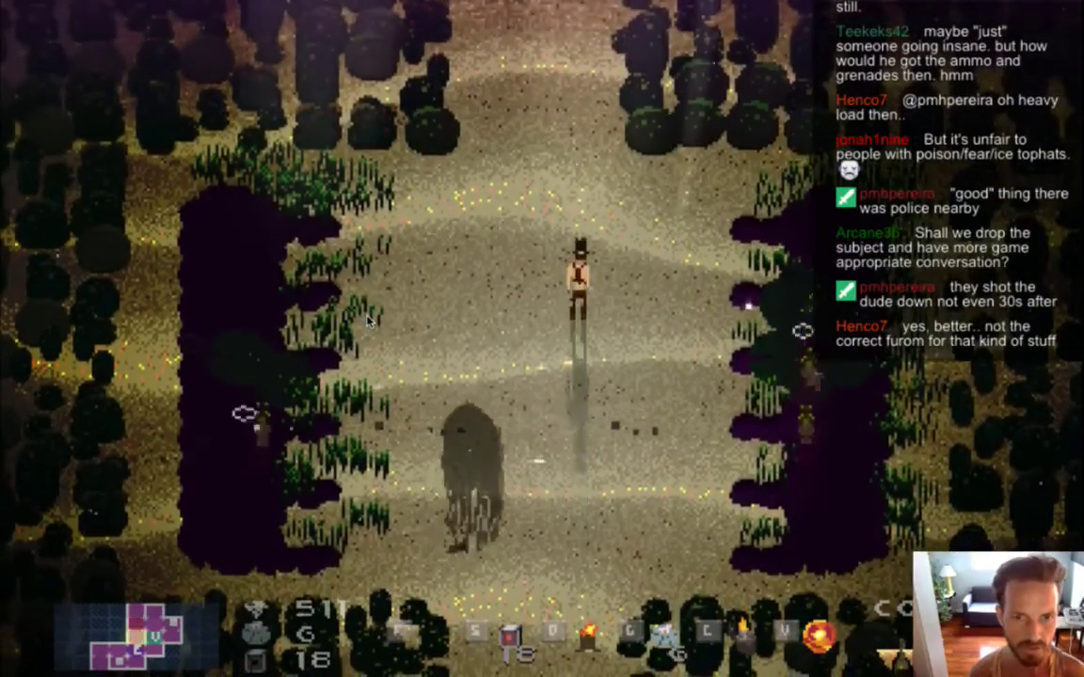
key("w")
key("w")
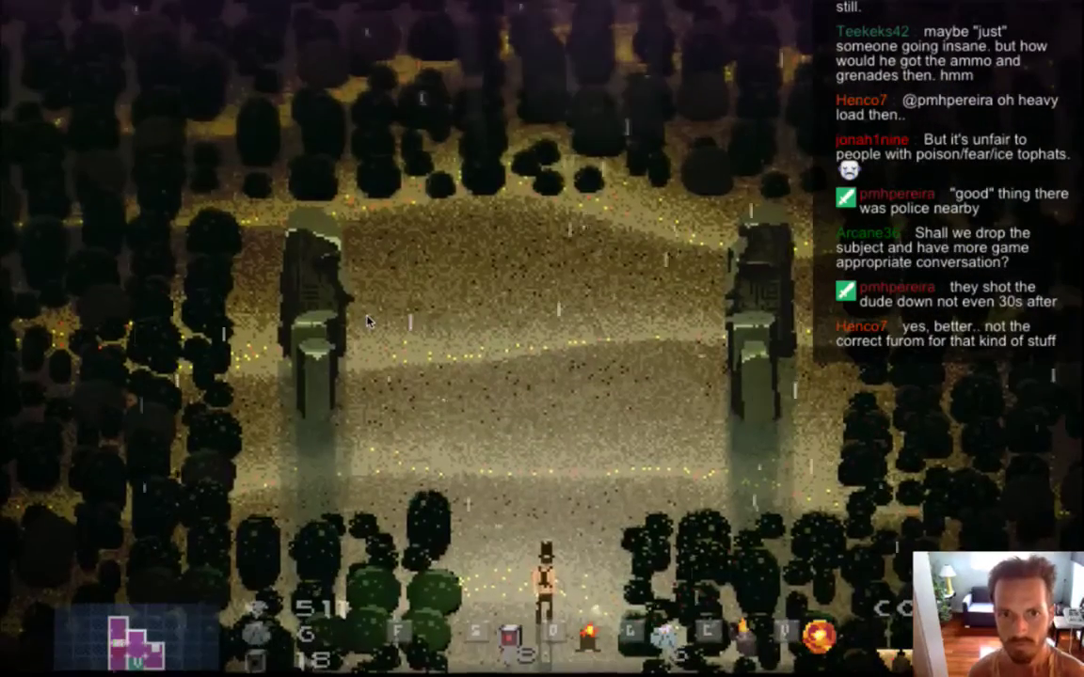
- Explore the surrounding forest rooms in god mode, passing the flaming statue and the domed stone building
key("Down")
key("Right")
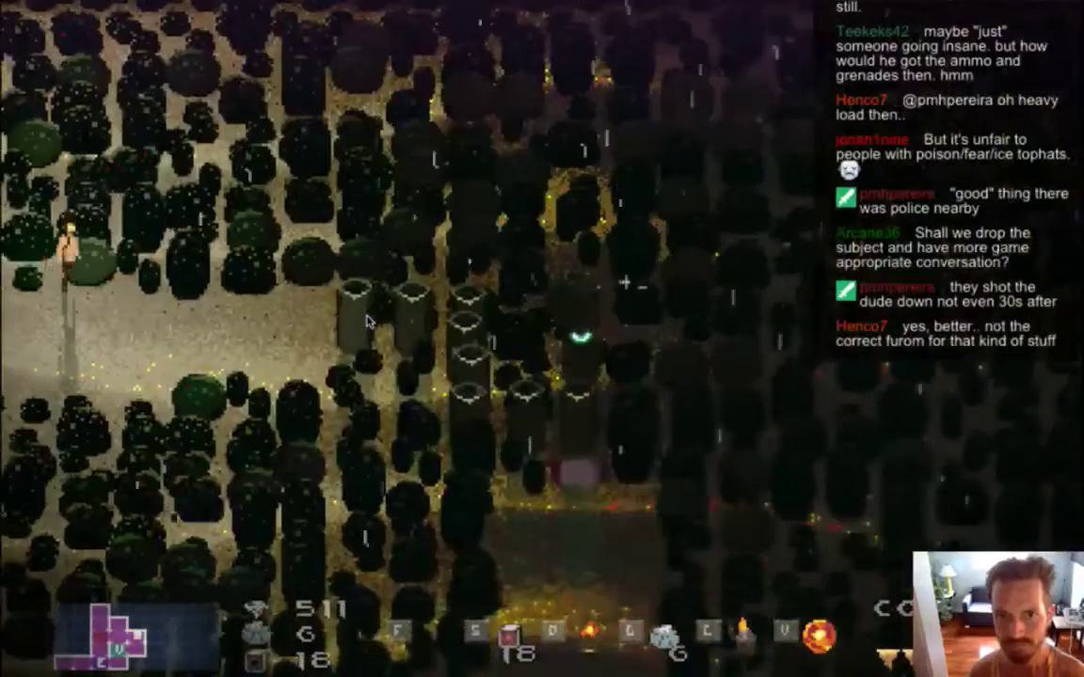
key("Left")
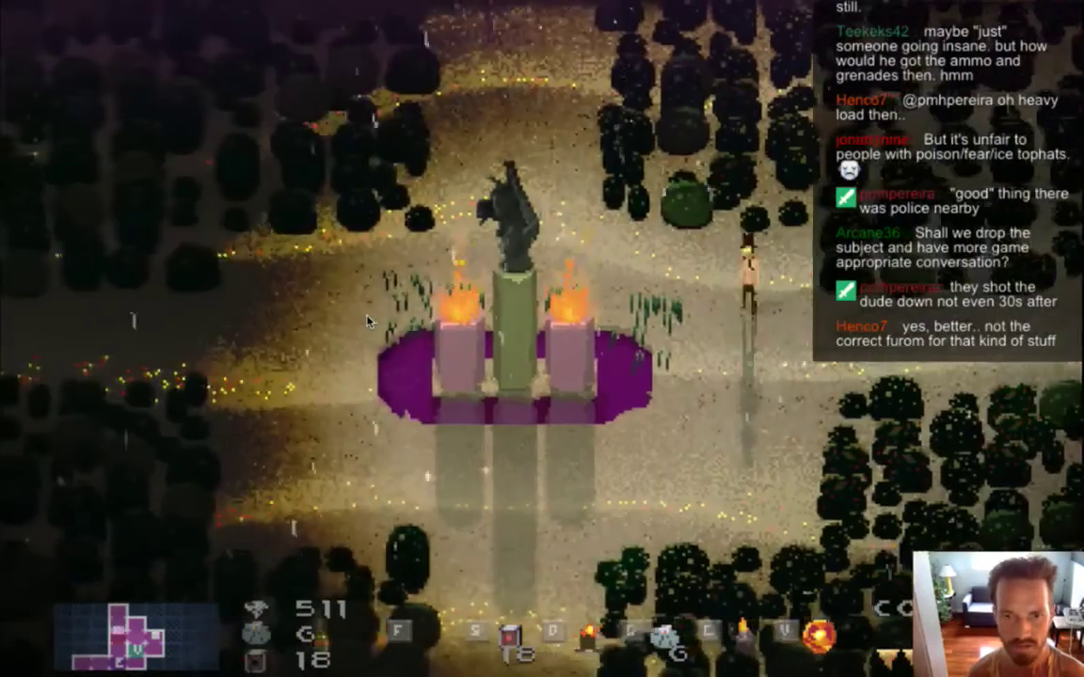
key("Down")
key("Down")
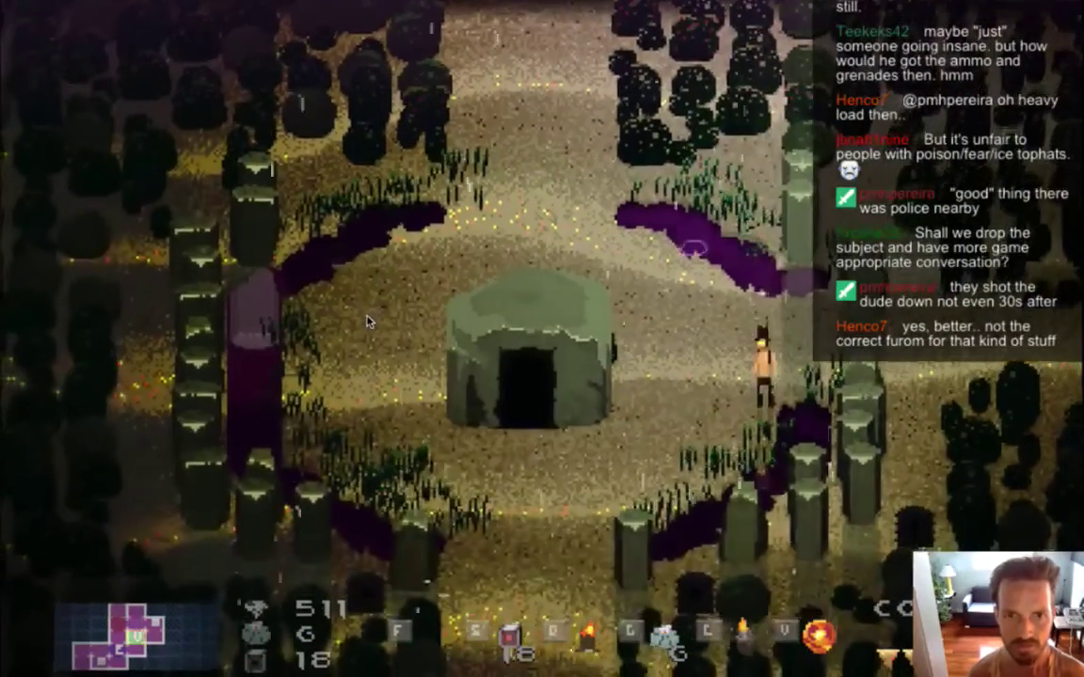
key("Left")
key("Up")
key("Right")
key("Right")
key("Left")
key("Down")
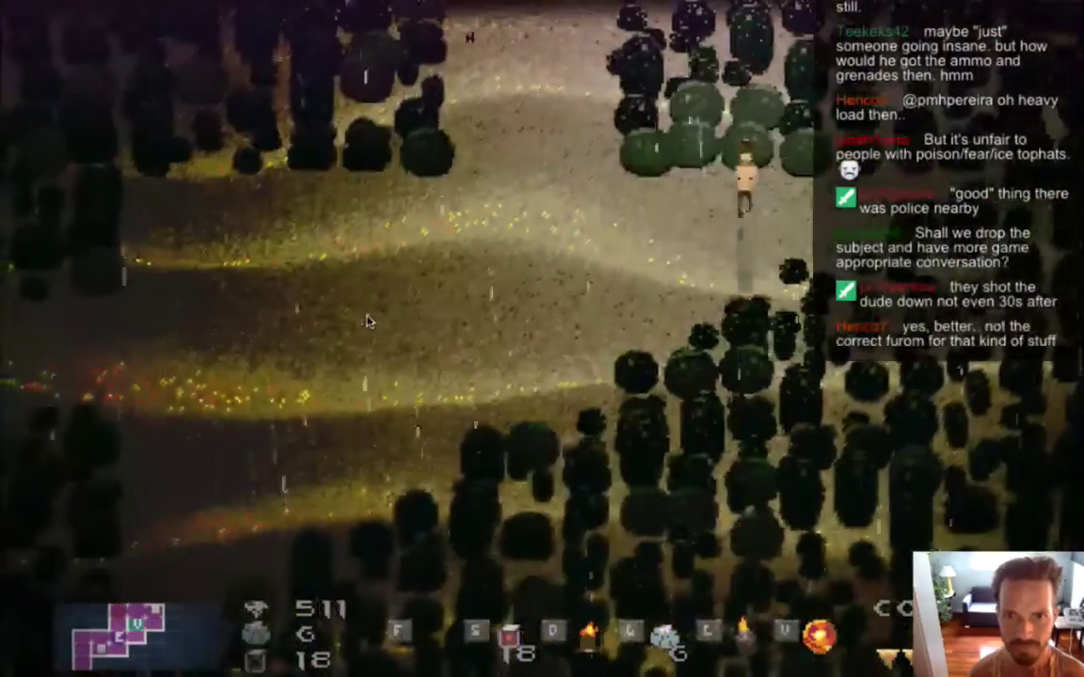
- Explore the rooms south and west in god mode, passing the burning pillar and the glowing stone pillar
key("Left")
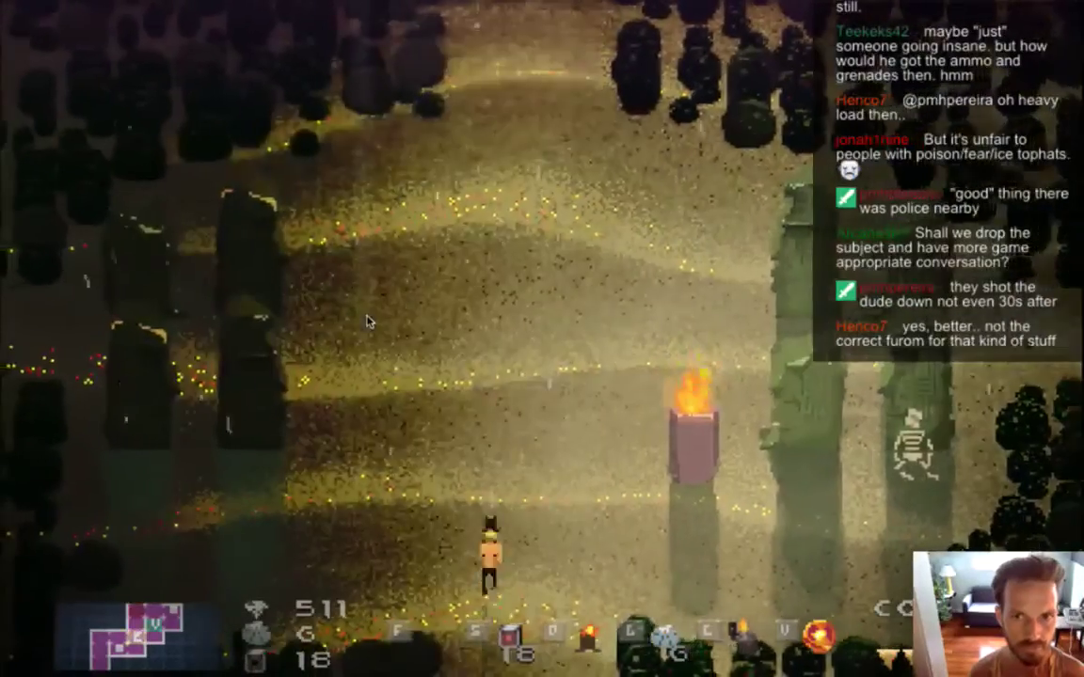
key("Down")
key("Down")
key("Left")
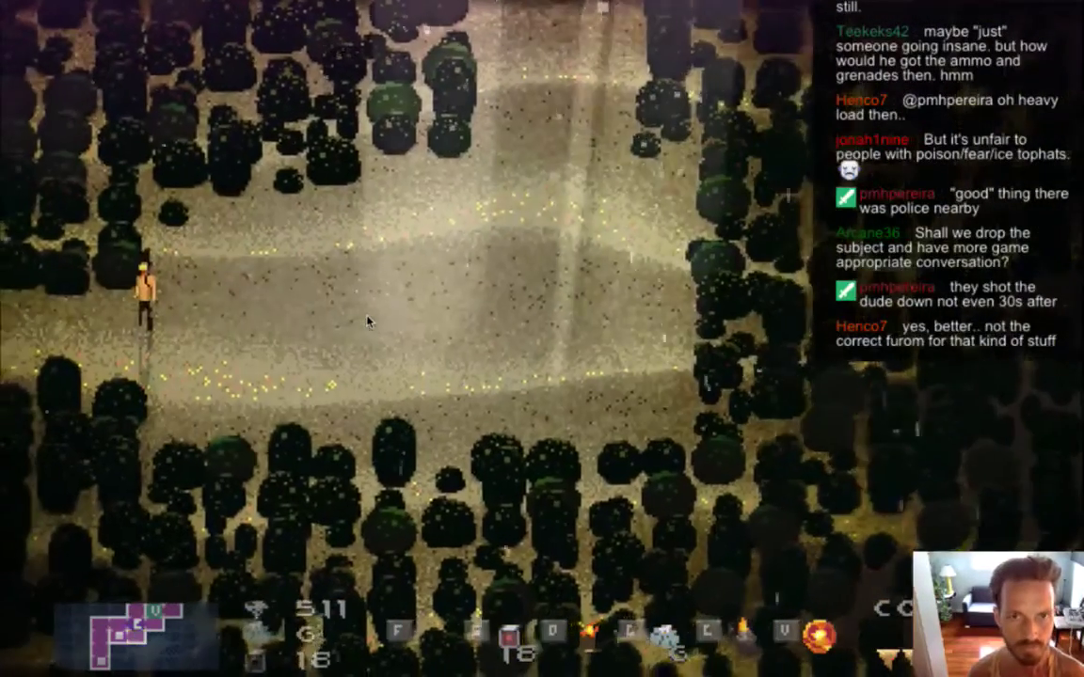
key("Right")
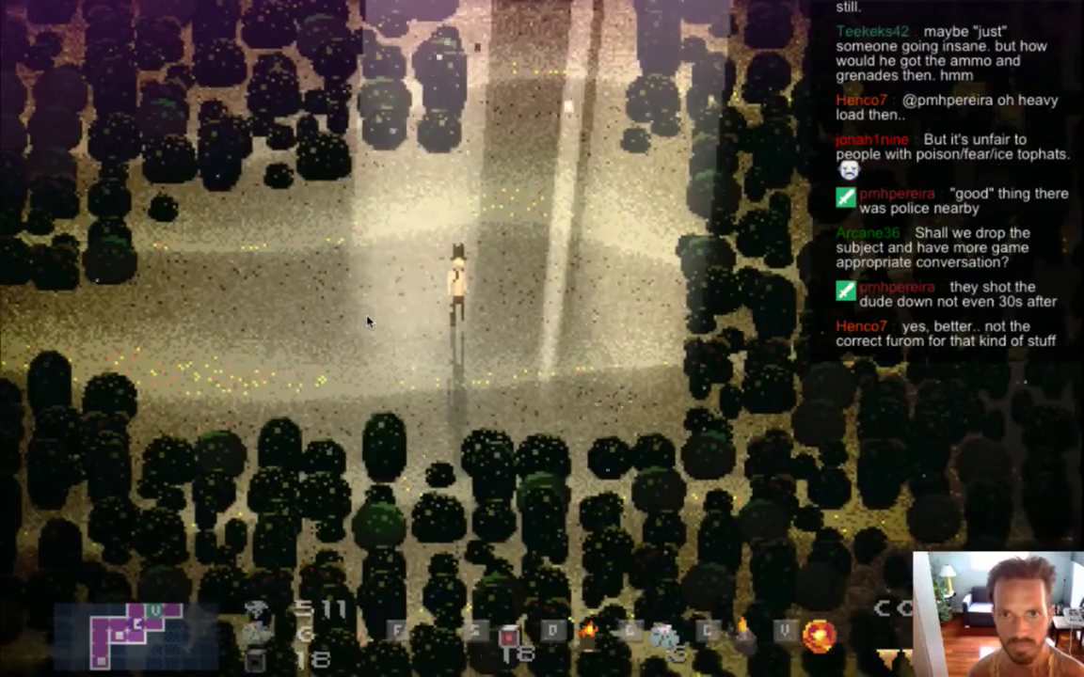
key("Left")
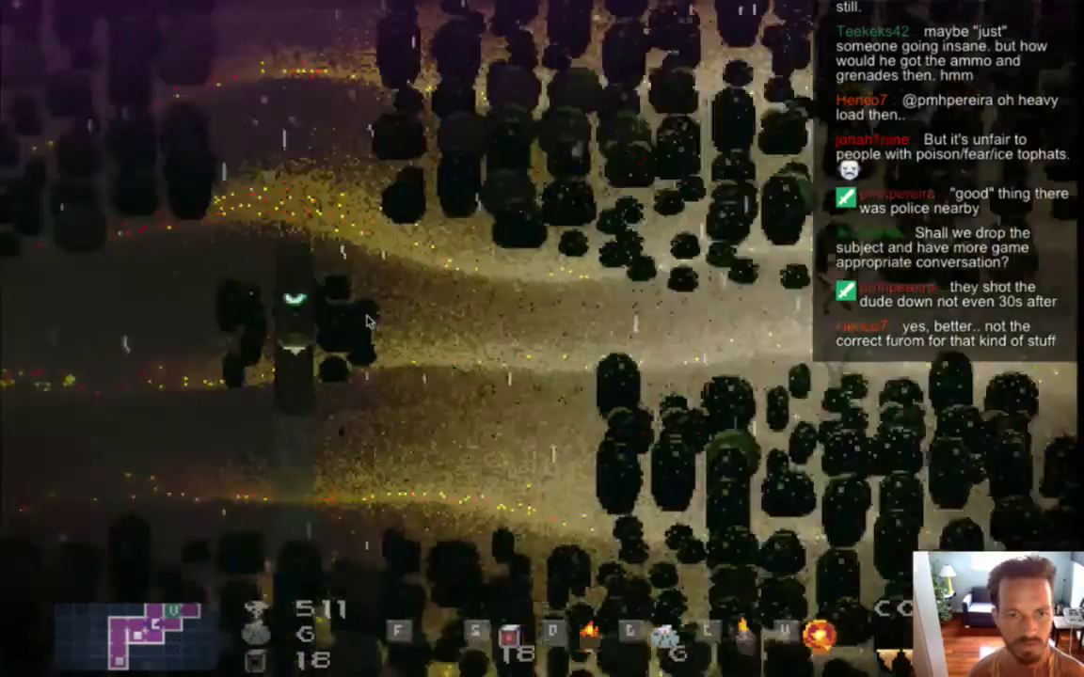
key("d")
key("Left")
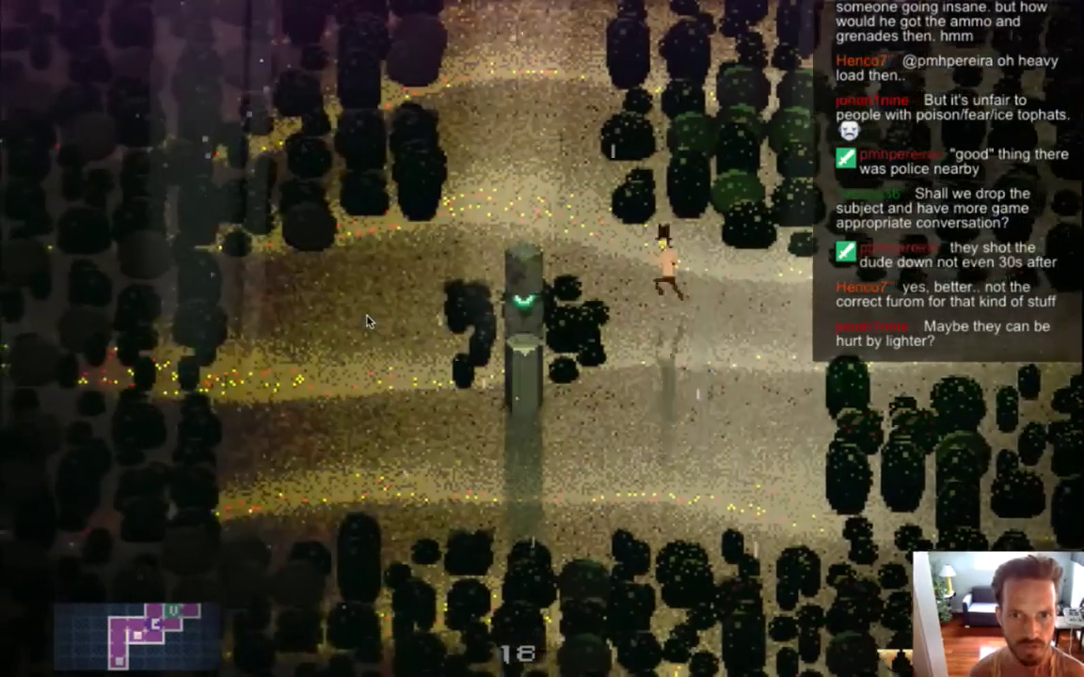
key("Up")
key("a")
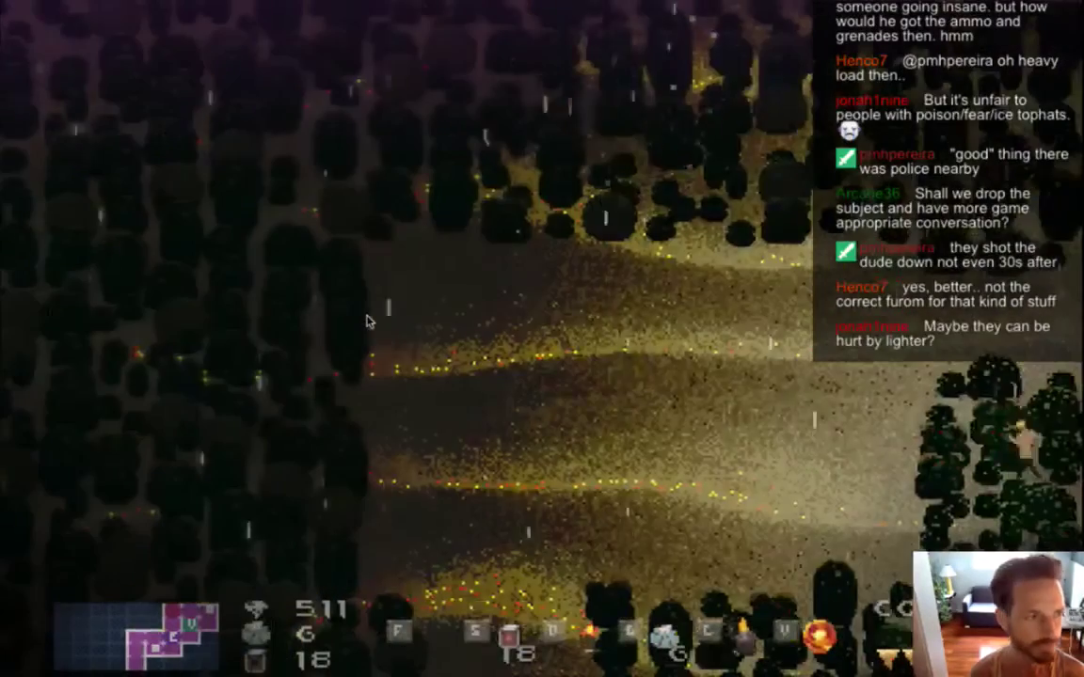
key("d")
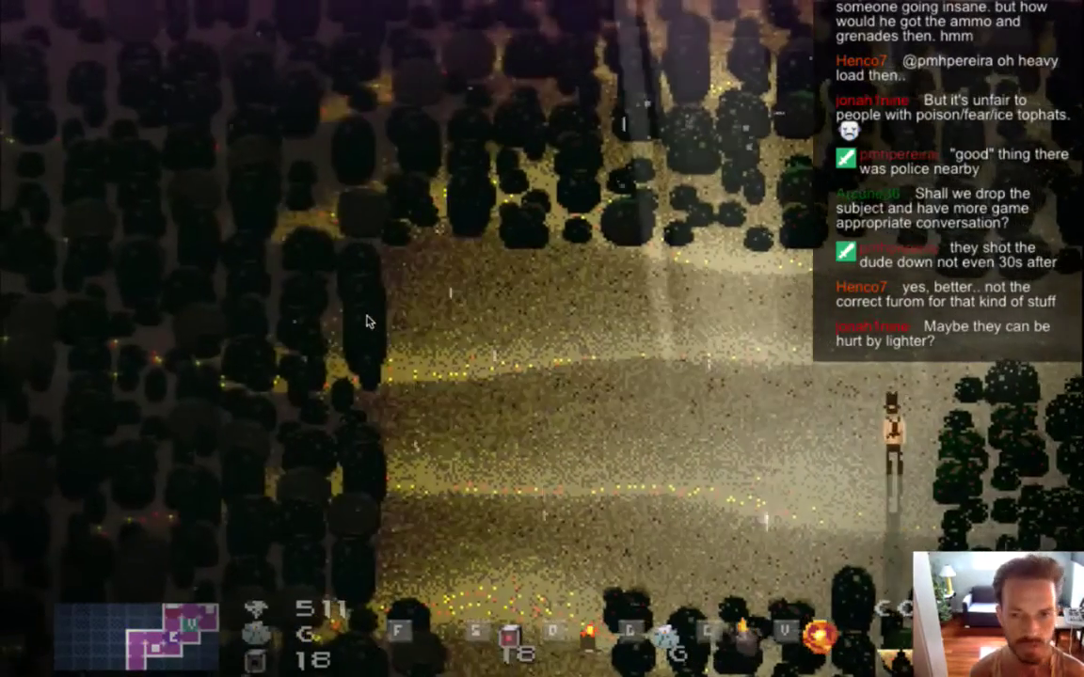
key("d")
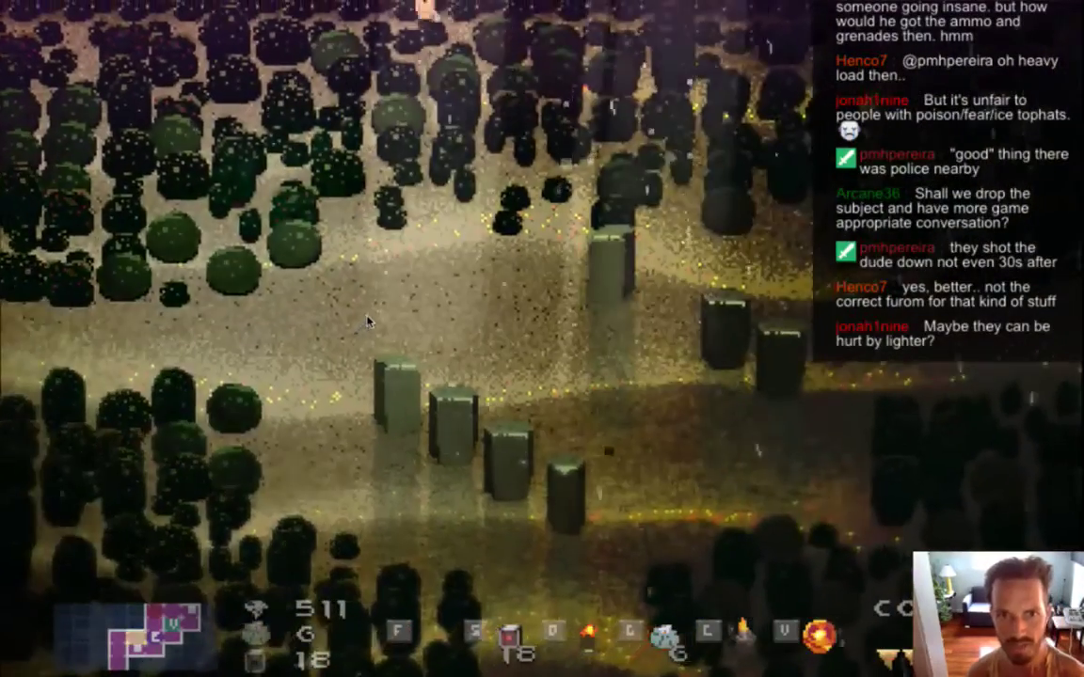
- Return to the Shade's clearing, disable god mode and move the hero into contact with the Shade
key("Right")
key("Up")
key("ctrl+g")
key("Right")
key("Left")
key("Up")
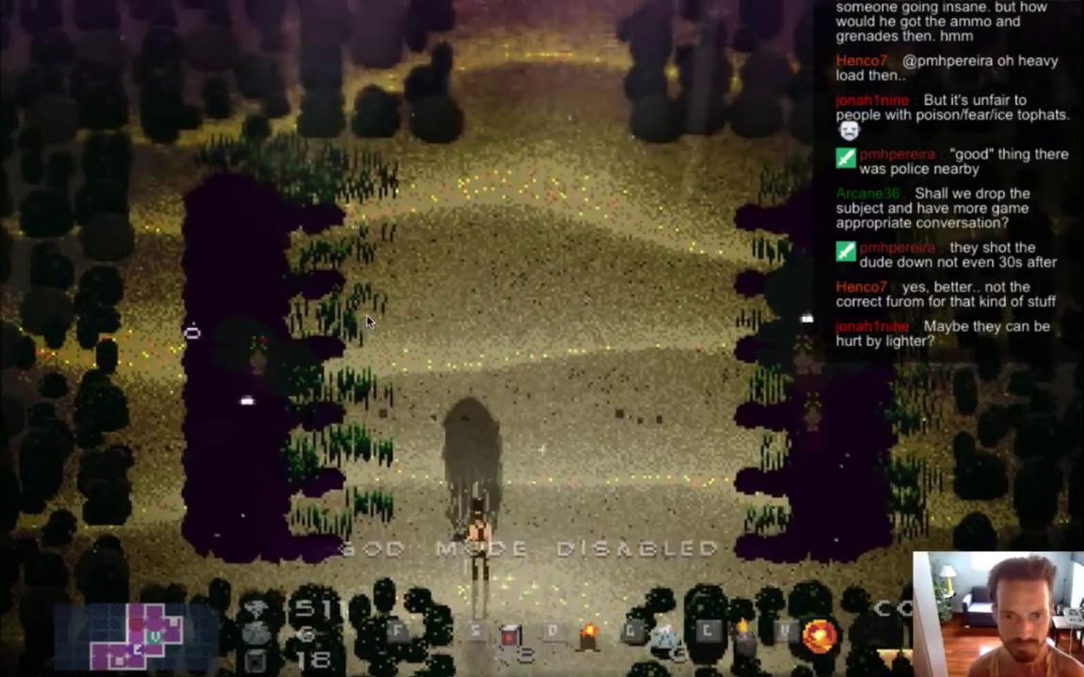
- Light fires with the lighter beside the Shade while moving the hero around it in the clearing
key("d")
key("Right")
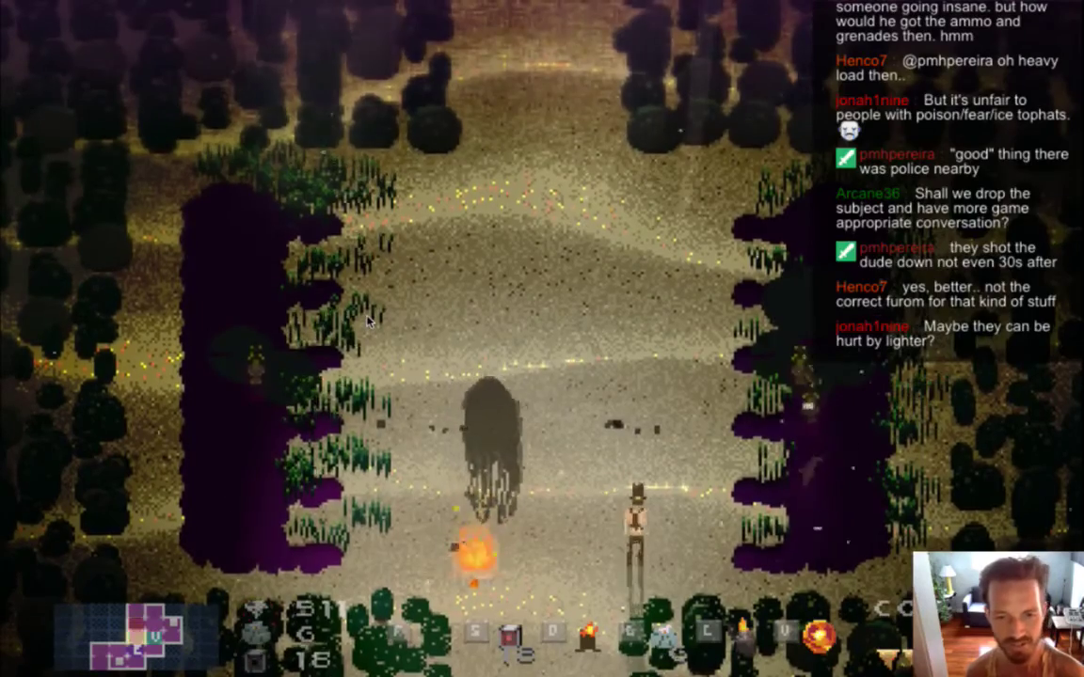
key("Up")
key("Left")
key("d")
key("Right")
key("Left")
- Keep the hero in contact with the Shade until he gives in to fear, and continue from the death screen
key("Down")
key("Left")
key("Right")
key("Left")
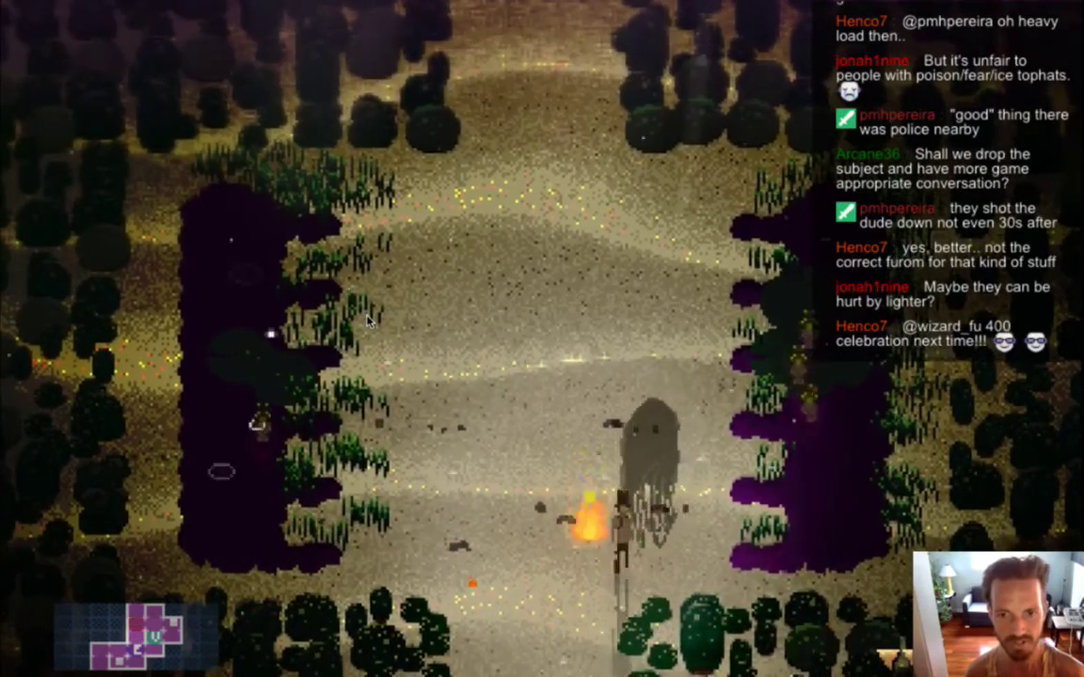
key("Down")
key("Left")
key("Right")
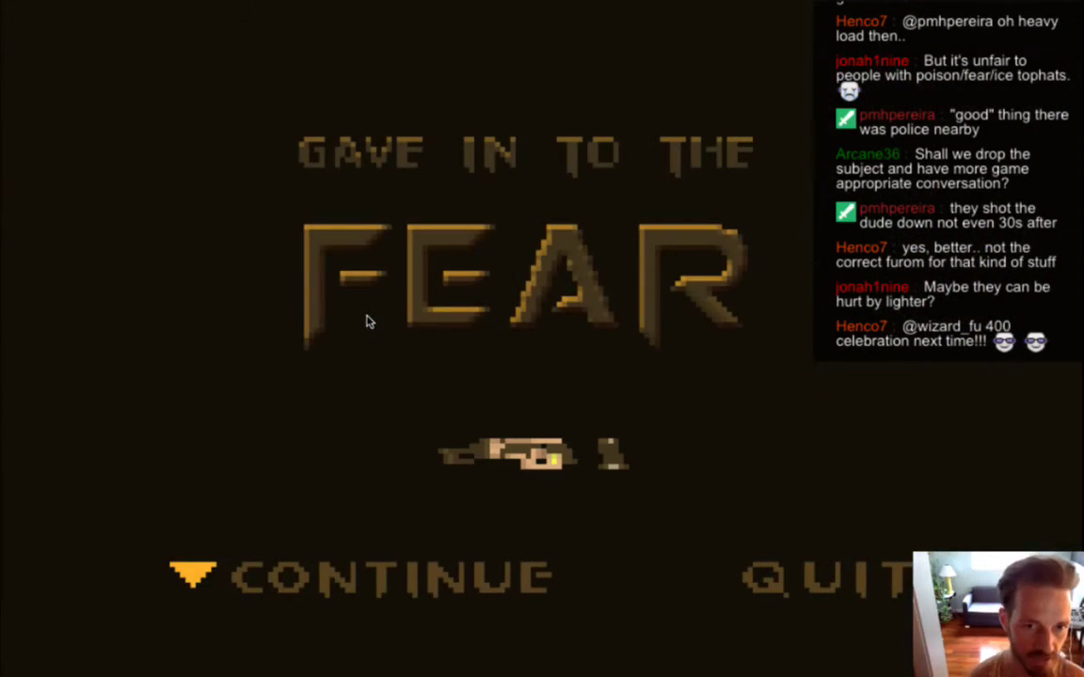
key("Return")
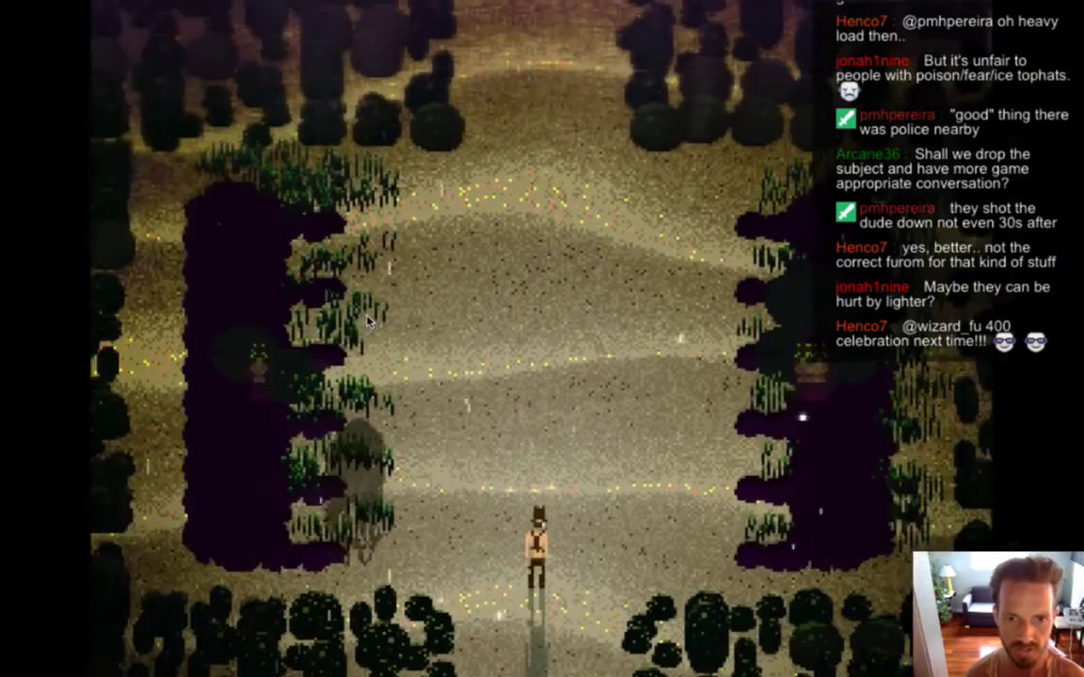
- Enable god mode, visit the burning pillar room to the south, return to the Shade's clearing with god mode disabled and approach the Shade
key("g")
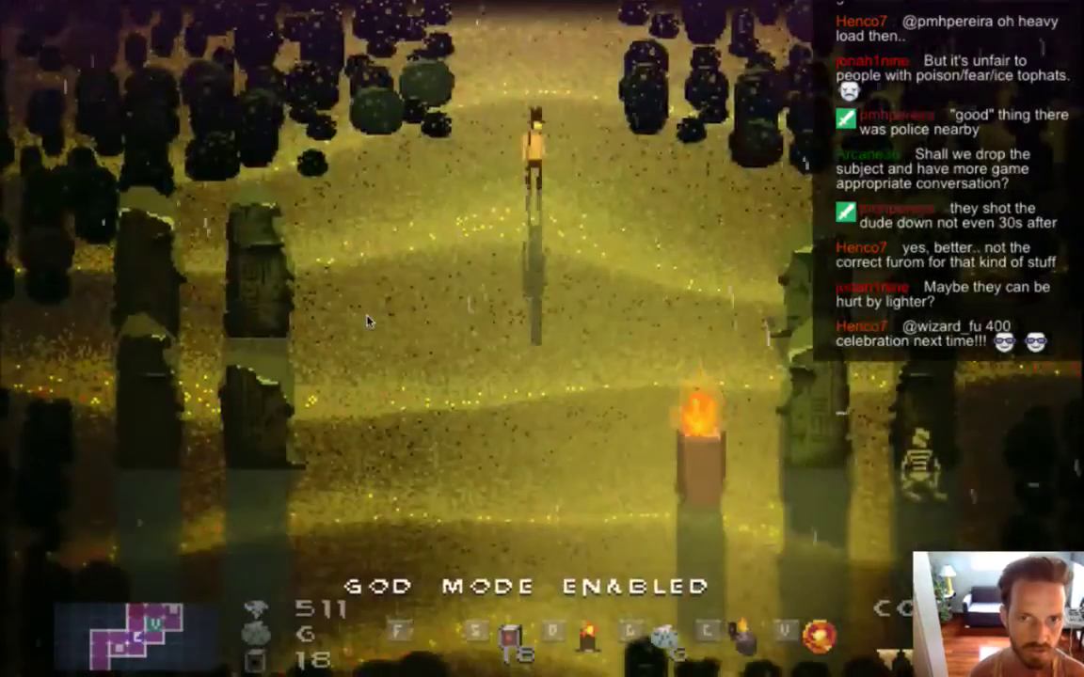
key("g")
key("Up")
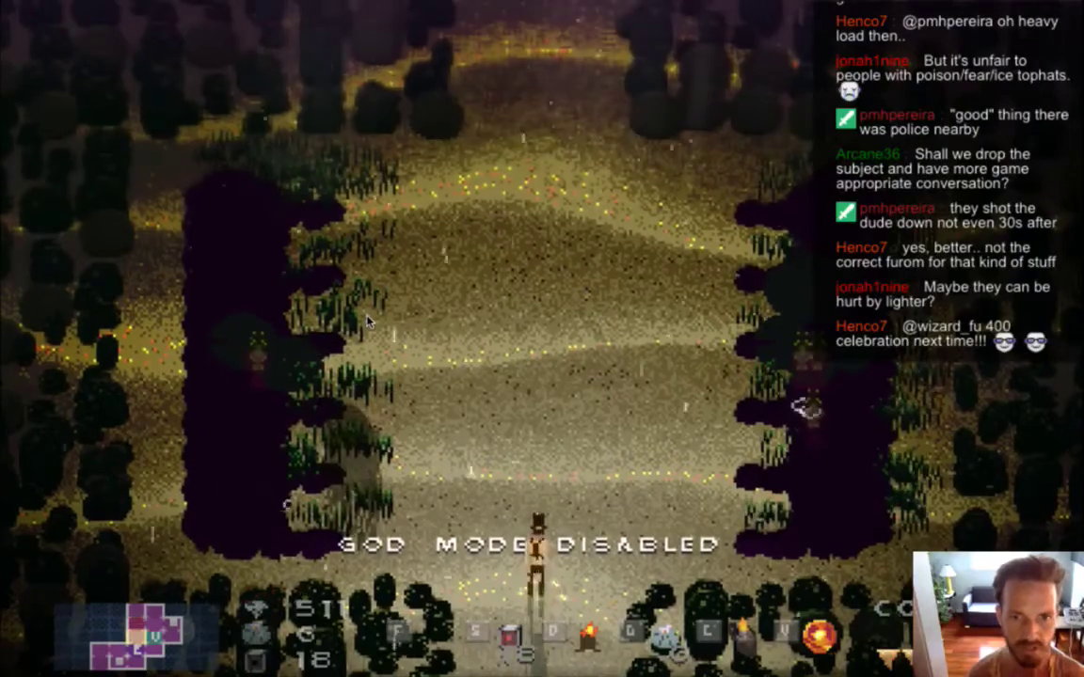
key("Left")
key("Up")
key("Right")
key("Down")
- Enable god mode, walk south out of the Shade's clearing through the forest, and quit the game
key("g")
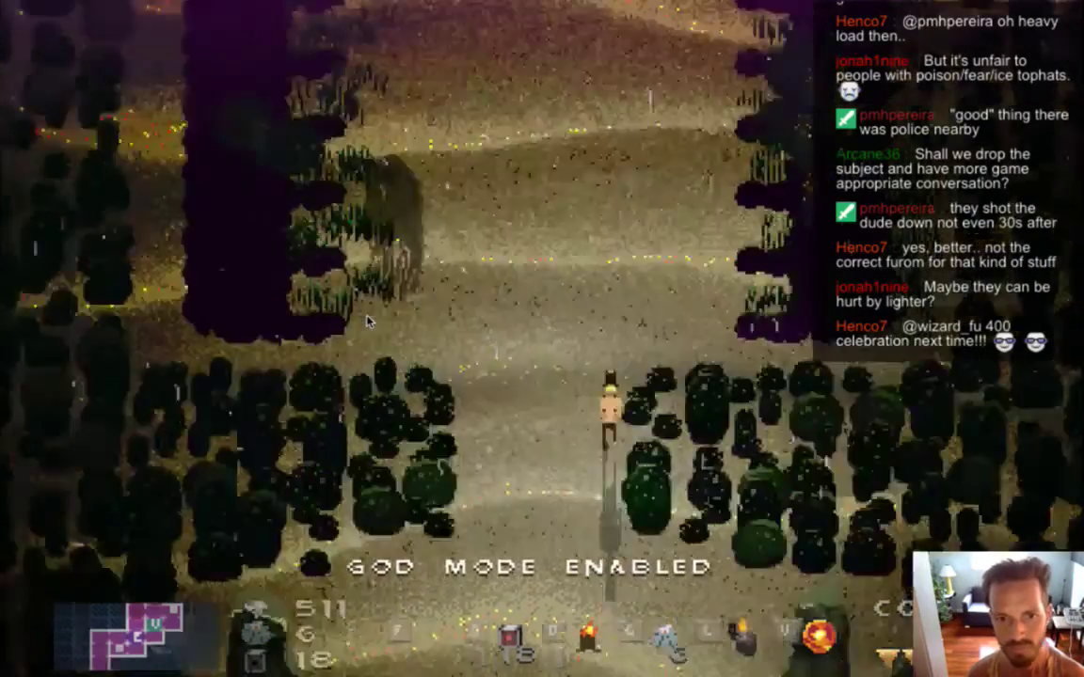
key("Left")
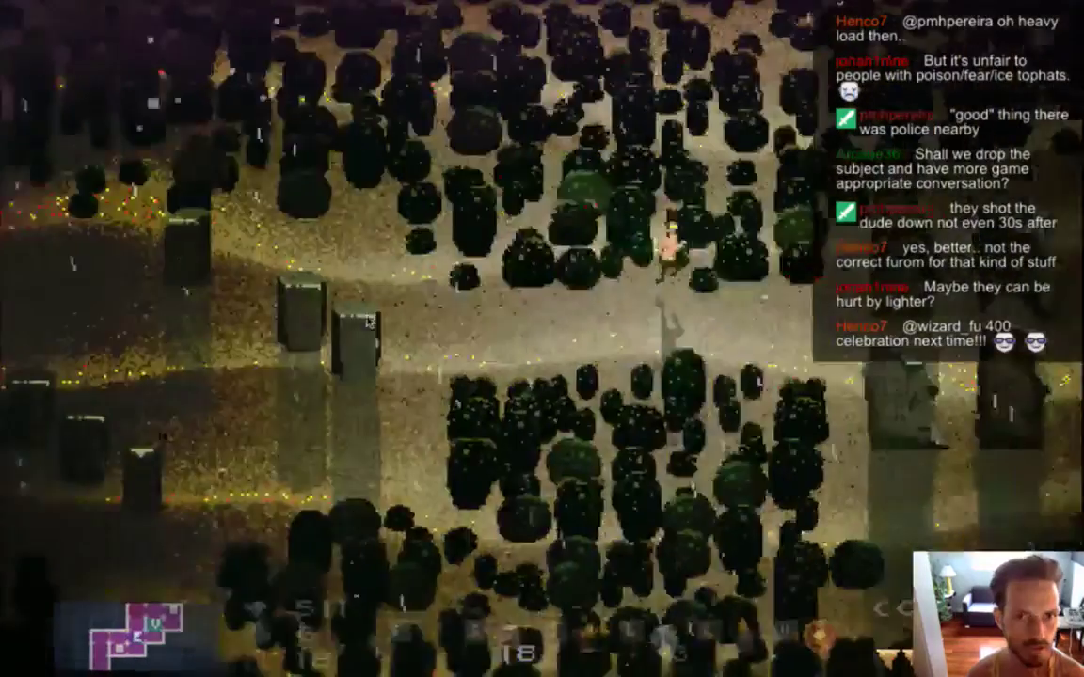
key("Right")
key("Up")
key("super+q")
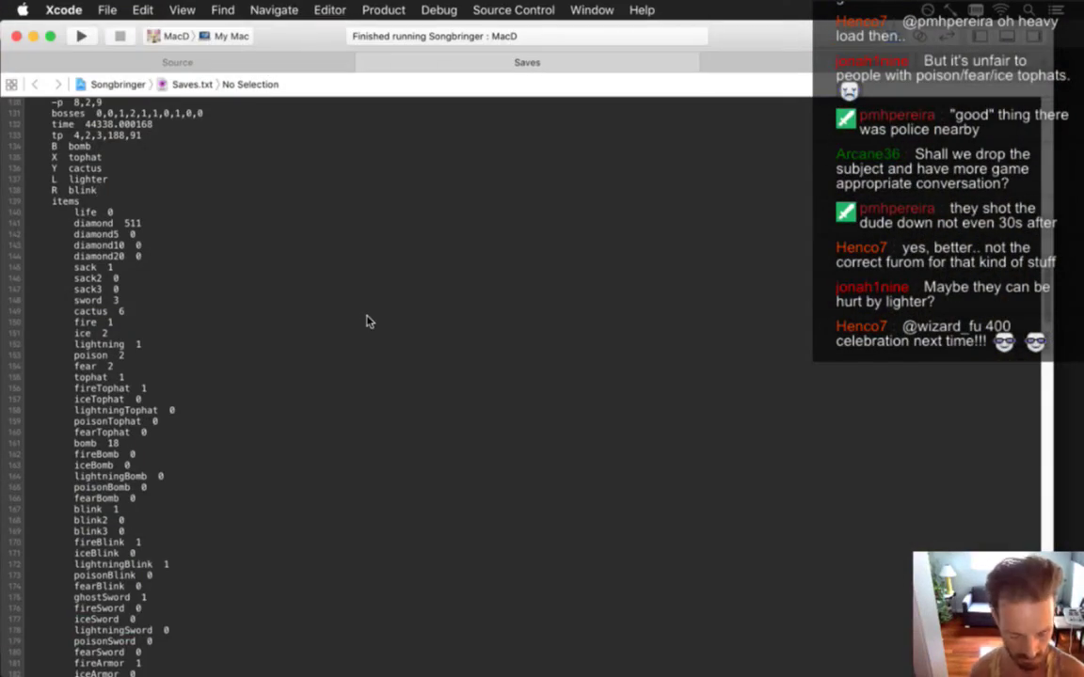
- Switch from Saves.txt back to the source files and add the line setFlags rewardItem to the shade2 group in Foes.txt
key("super+shift+bracketleft")
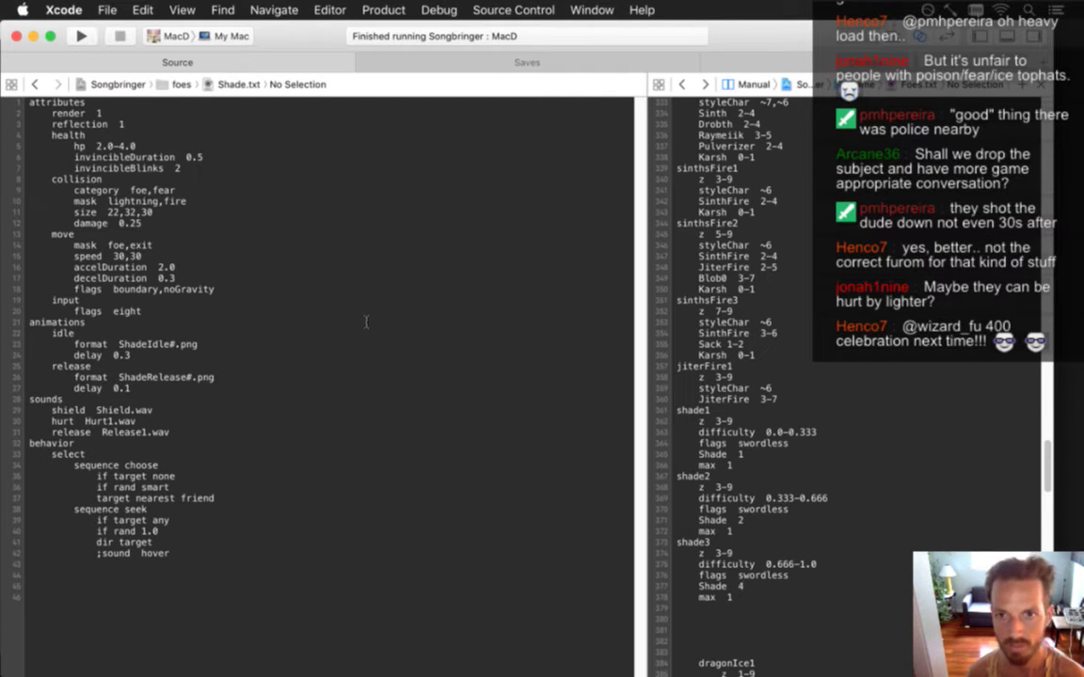
key("alt+super+grave")
key("alt+super+grave")
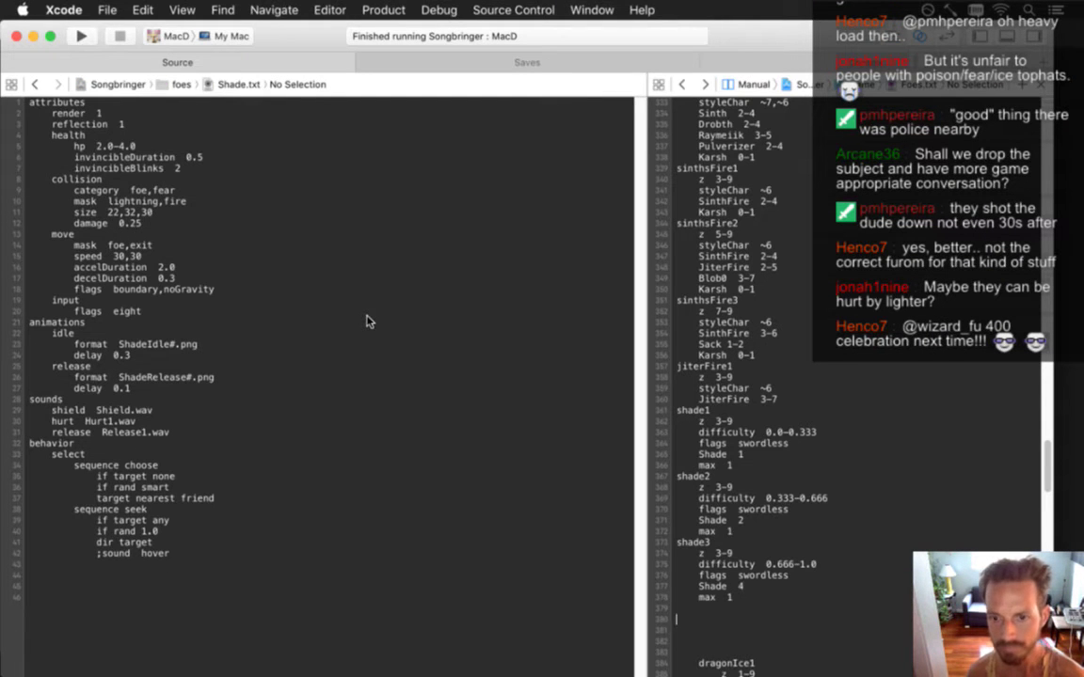
key("Return")
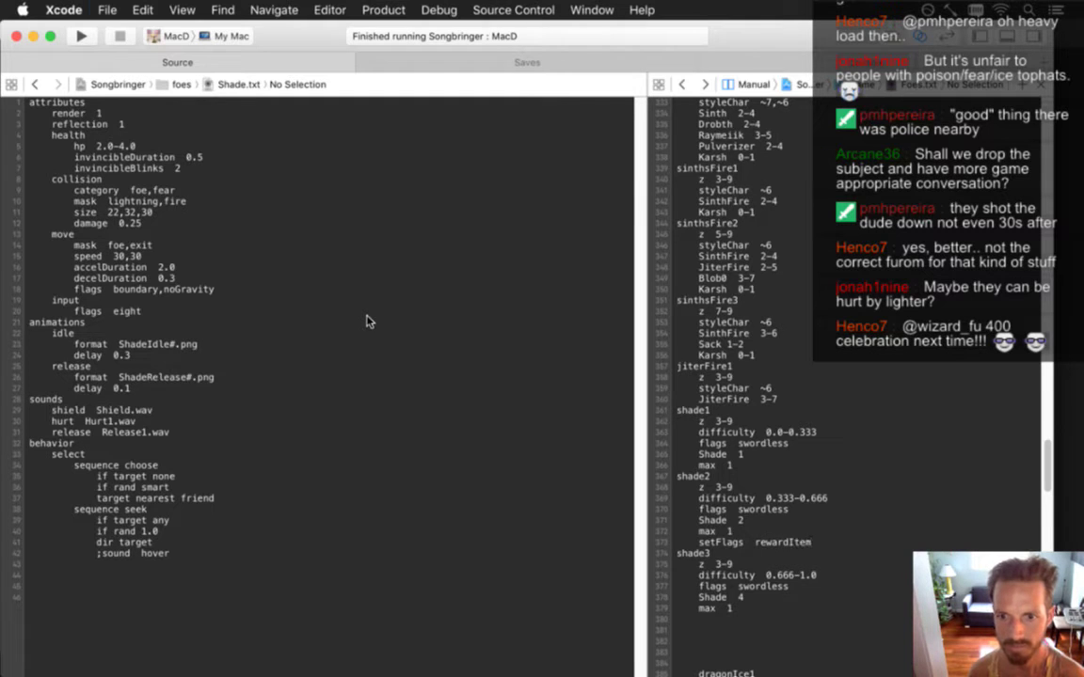
- Search Foes.txt for setflags and locate the setFlags rewardItem line in the sentacle1 group
key("super+f")
type("setflags")
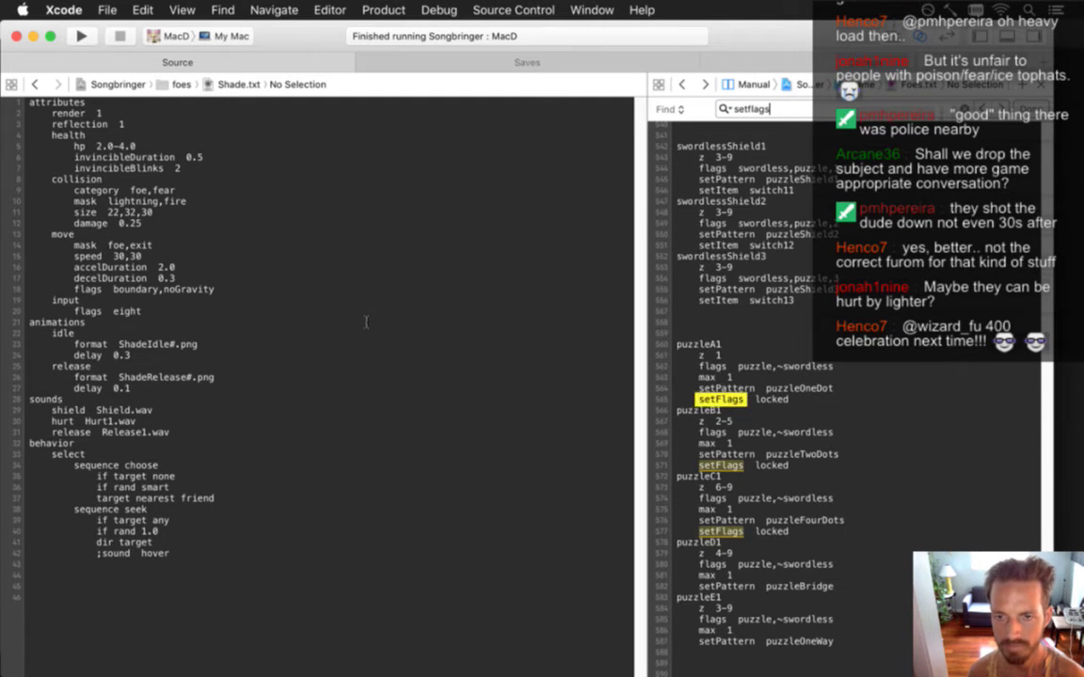
key("Return")
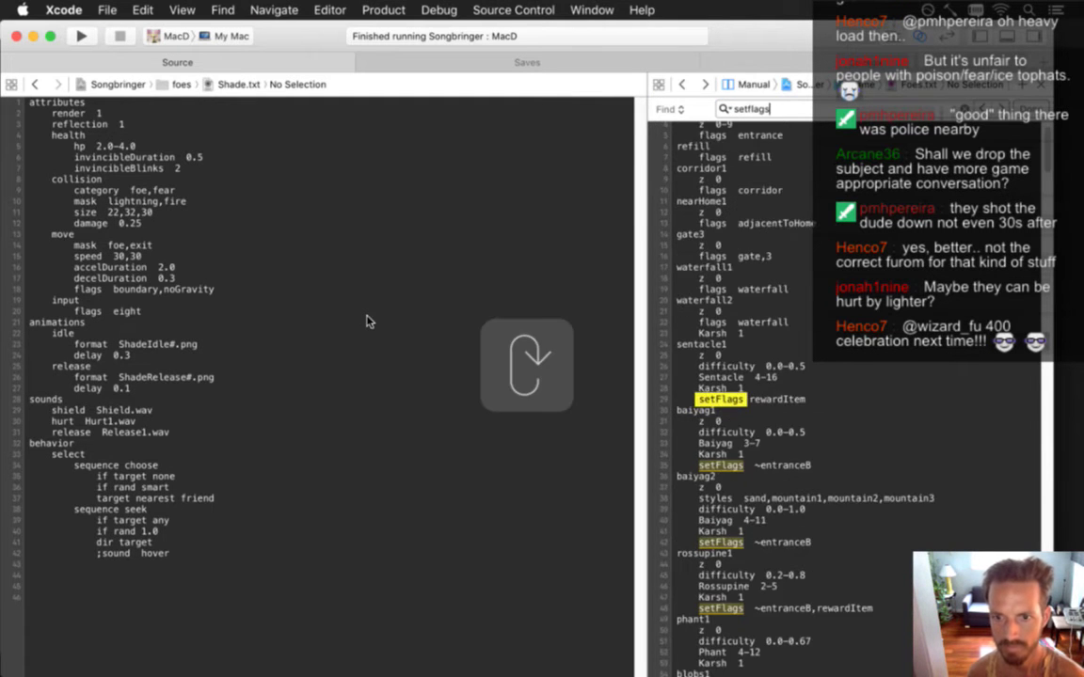
key("Escape")
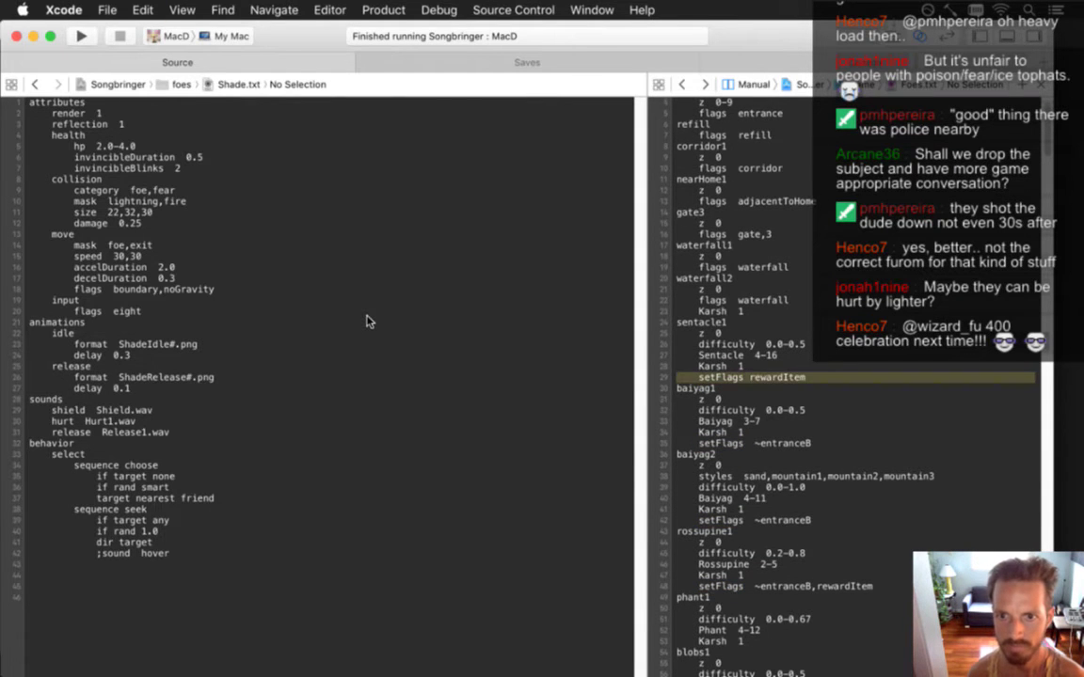
- Add the line setFlags rewardItem at the end of the shade1 group in Foes.txt
key("Page_Down")
key("Page_Down")
key("Page_Down")
key("Page_Down")
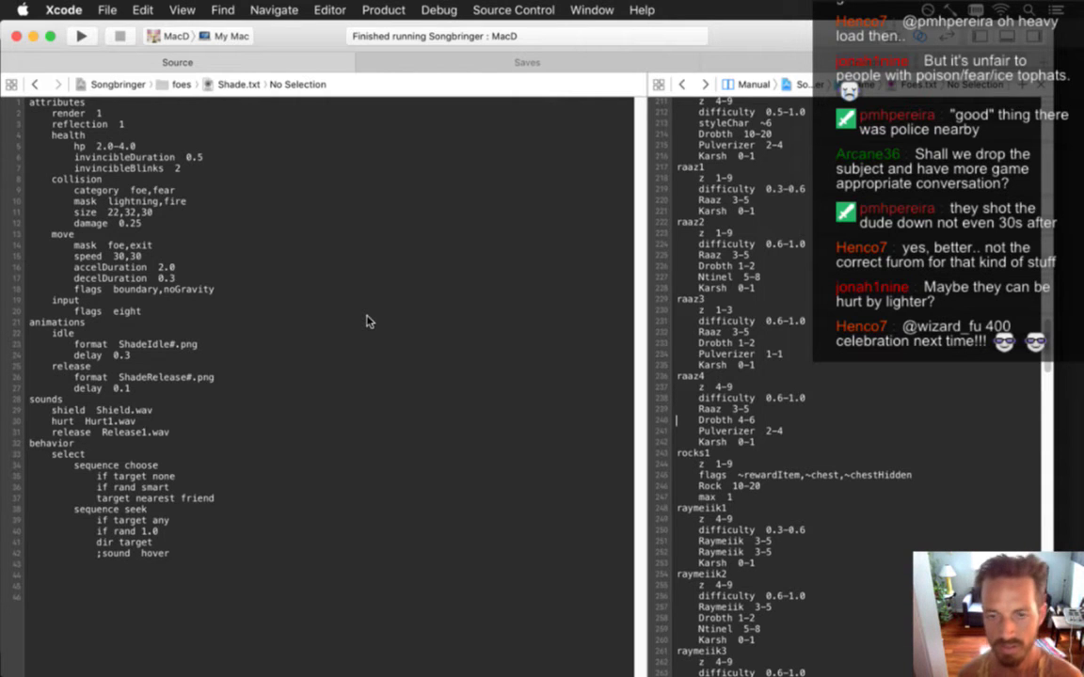
key("Down")
key("Down")
key("Down")
key("Down")
key("Down")
key("Down")
key("Down")
key("Down")
key("Down")
key("Down")
key("Down")
key("Down")
key("Down")
key("Down")
key("Down")
key("Down")
key("Down")
key("Down")
key("Down")
key("Down")
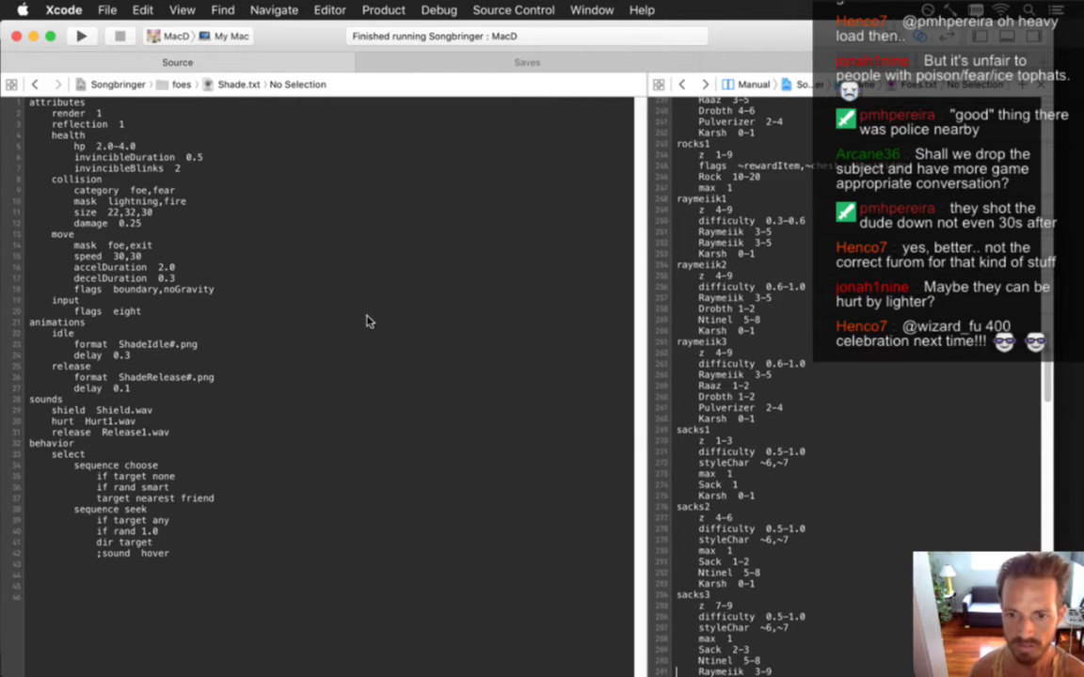
key("Down")
key("Down")
key("Down")
key("Down")
key("Down")
key("Down")
key("Down")
key("Down")
key("Down")
key("Down")
key("Down")
key("Down")
key("Down")
key("Down")
key("Down")
key("Down")
key("Down")
key("Down")
key("Down")
key("Down")
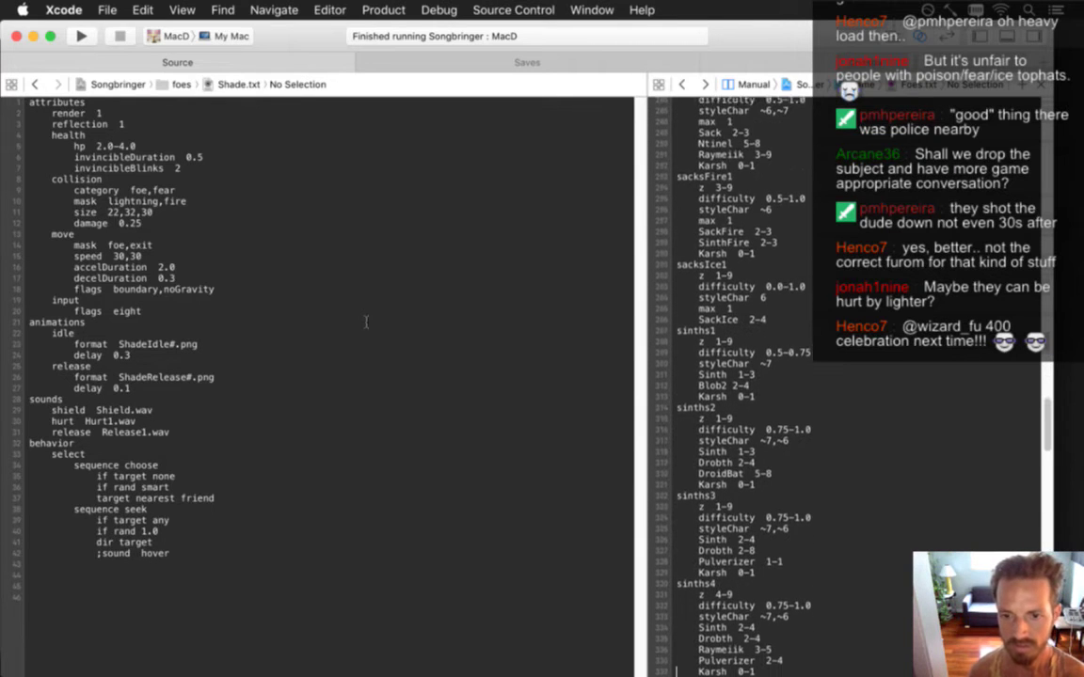
key("Down")
key("Down")
key("Down")
key("Down")
key("Down")
key("Down")
key("Down")
key("Down")
key("Down")
key("Down")
key("Down")
key("Down")
key("Down")
key("Down")
key("Down")
key("Down")
key("Down")
key("Down")
key("Down")
key("Down")
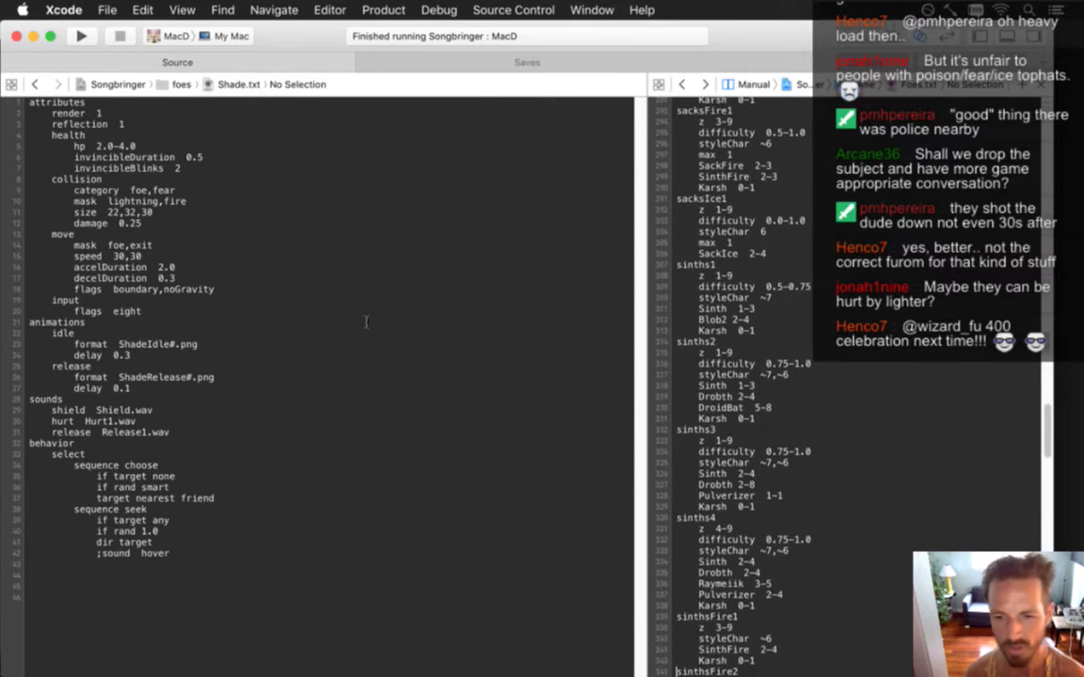
key("Up")
key("Up")
key("Up")
key("Up")
key("Up")
key("Up")
key("Up")
key("Up")
key("Up")
key("Up")
key("Up")
key("Up")
key("Up")
key("Up")
key("Up")
key("Up")
key("Up")
key("Up")
key("Up")
key("Up")
key("Up")
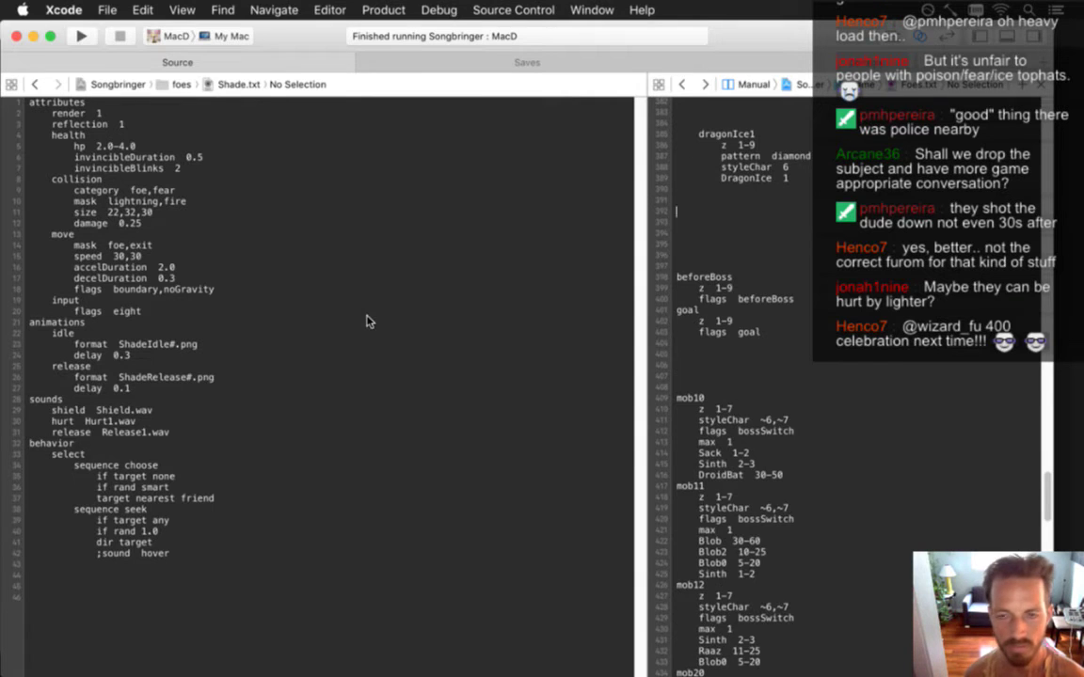
key("Up")
key("Up")
key("Up")
key("Up")
key("Up")
key("Up")
key("Up")
key("Up")
key("Up")
key("Up")
key("Up")
key("Up")
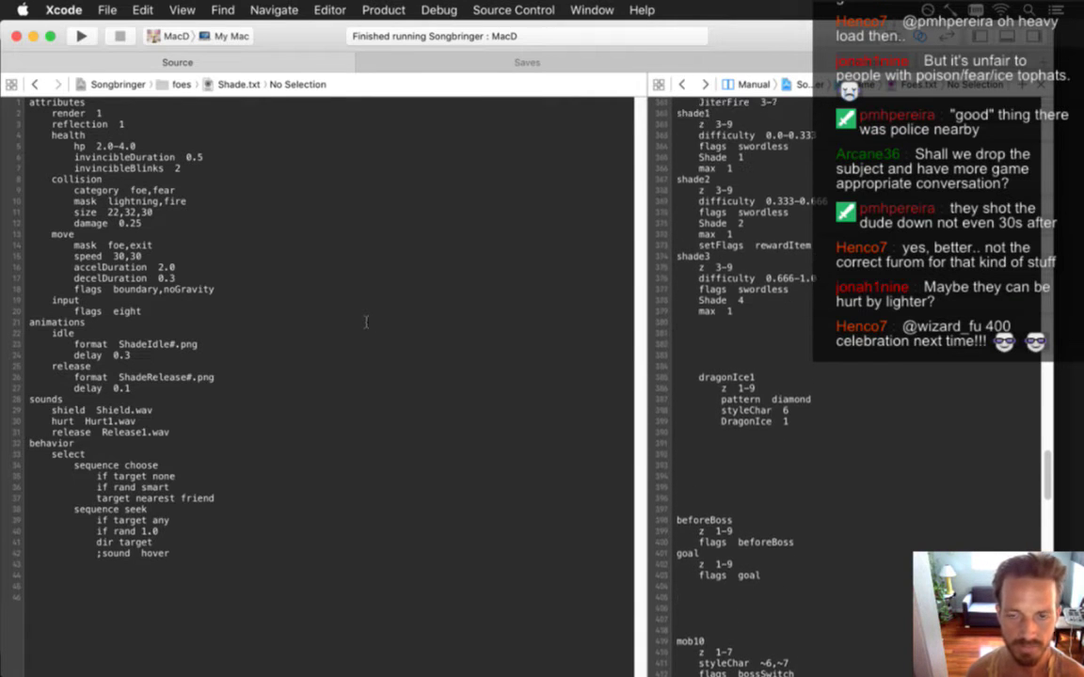
key("Down")
key("Down")
key("Down")
key("Down")
key("Down")
key("Down")
key("Down")
key("Down")
key("Down")
key("Down")
key("Down")
key("Down")
key("Down")
key("Down")
key("Down")
key("Down")
type("setFlags rewardItem")
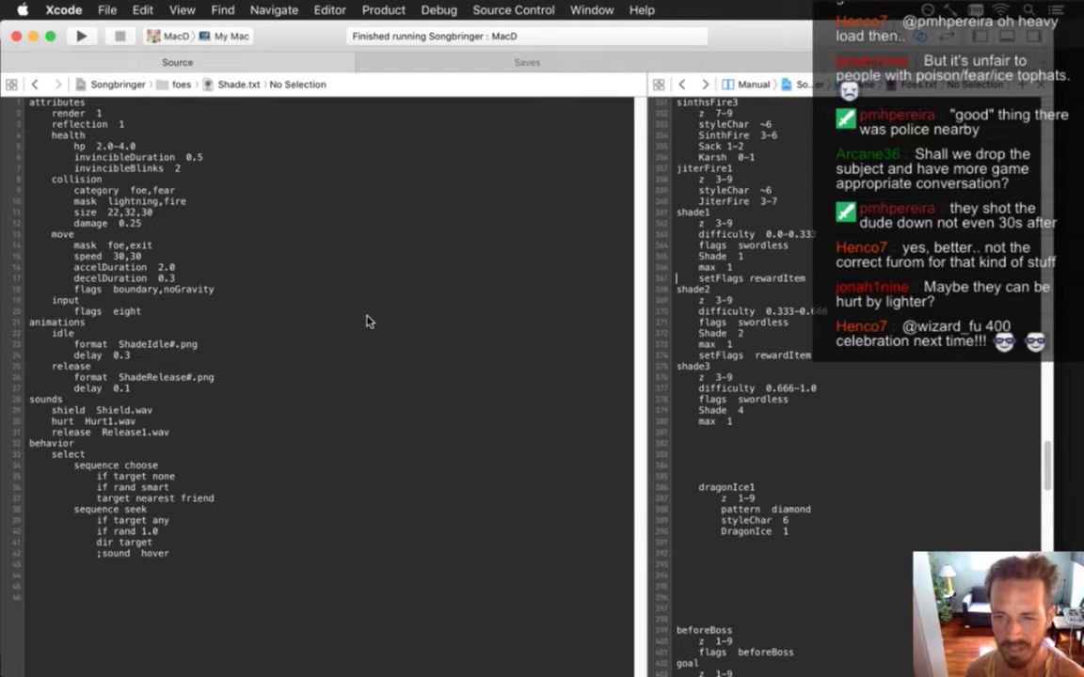
- Copy the setFlags rewardItem line from the shade1 group to the end of the shade3 group in Foes.txt
key("super+shift+Right")
key("super+c")
key("Down")
key("Down")
key("Down")
key("Down")
key("Down")
key("Down")
key("Down")
key("Down")
key("Down")
key("Down")
key("Down")
key("Down")
key("Down")
key("Down")
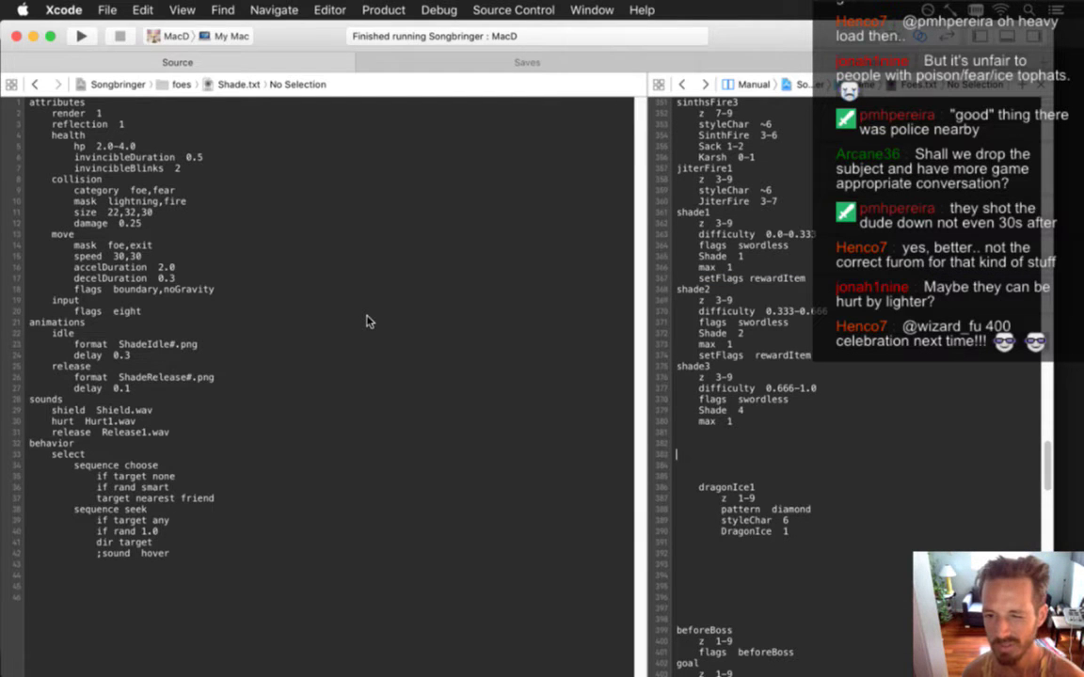
key("super+v")
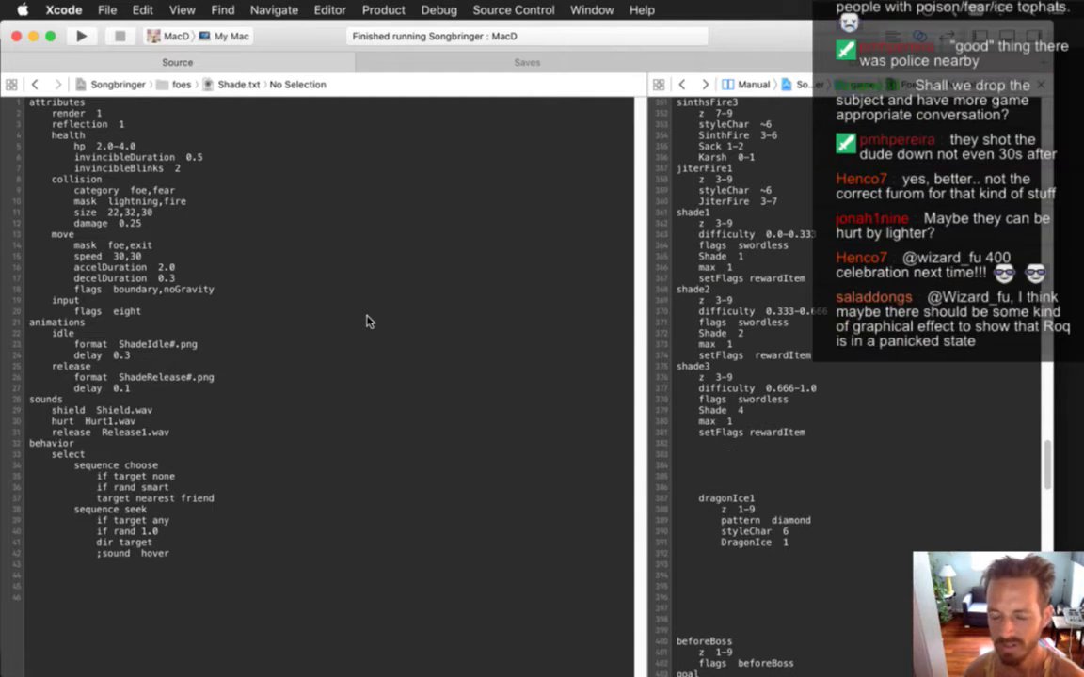
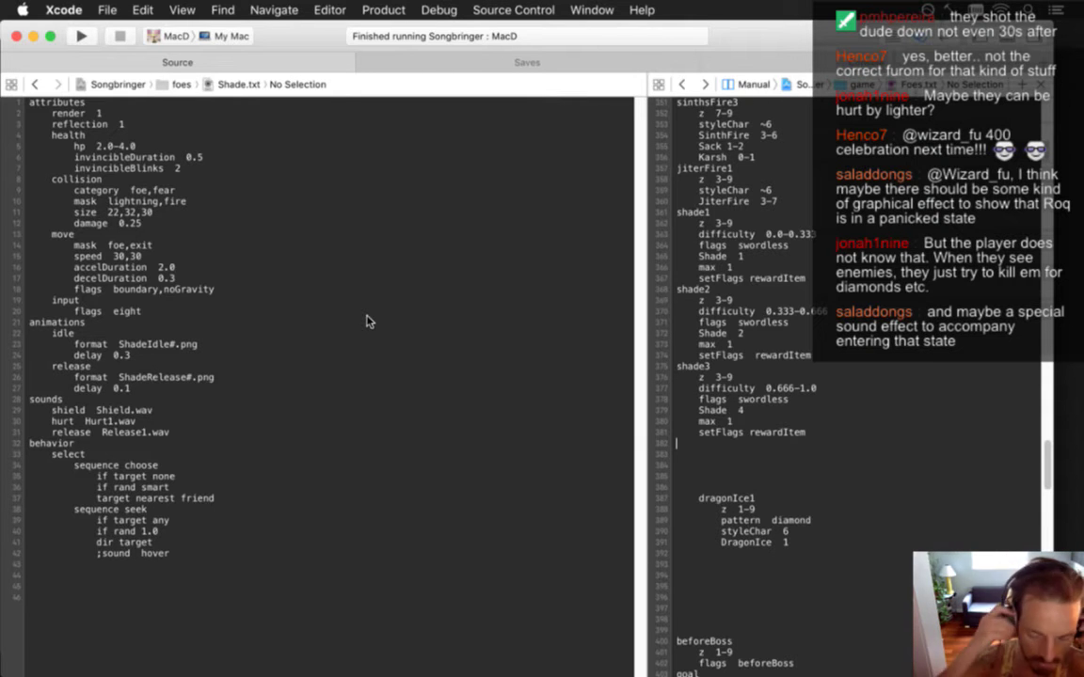
- Run Songbringer and set fires against the Shade in the forest clearing, retreating east after each one
key("super+r")
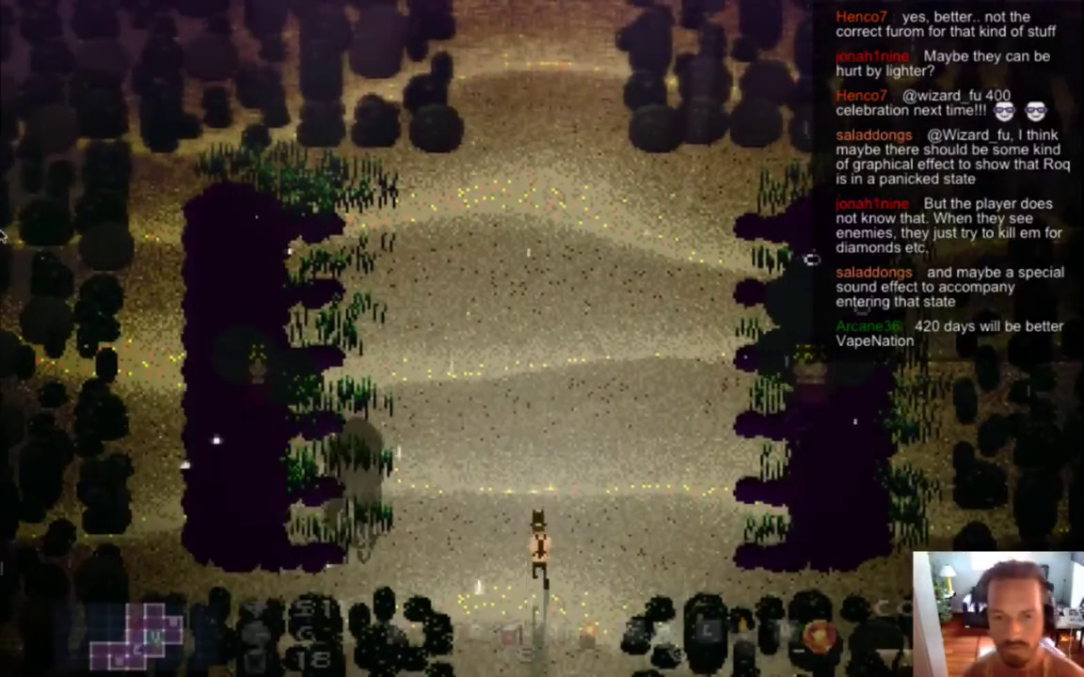
key("Right")
key("Left")
key("d")
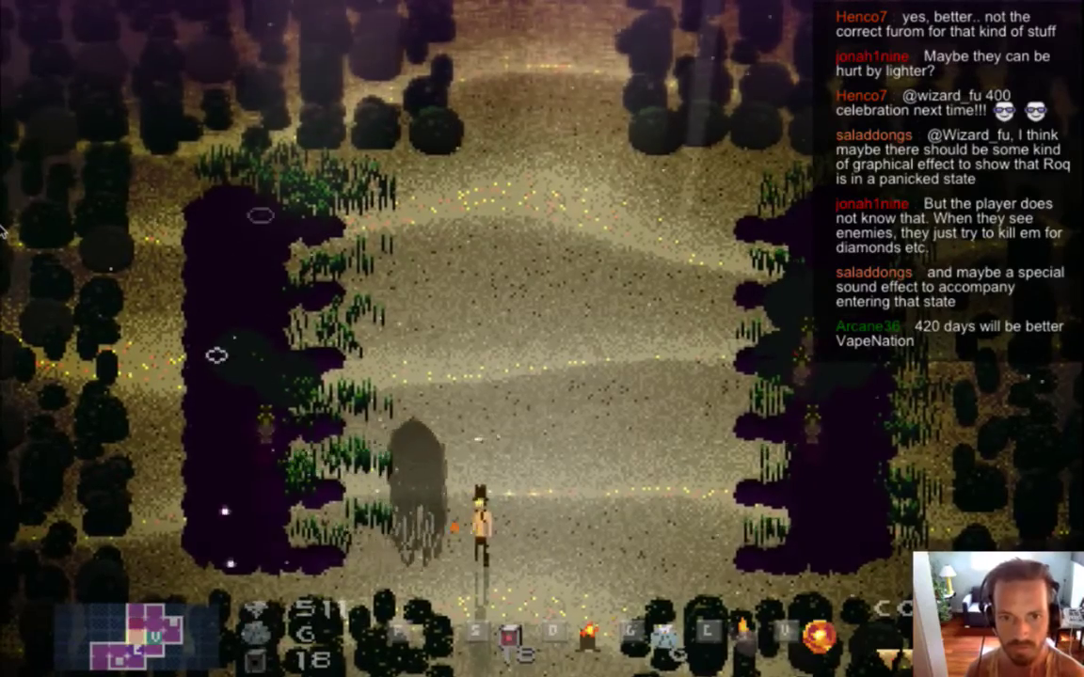
key("d")
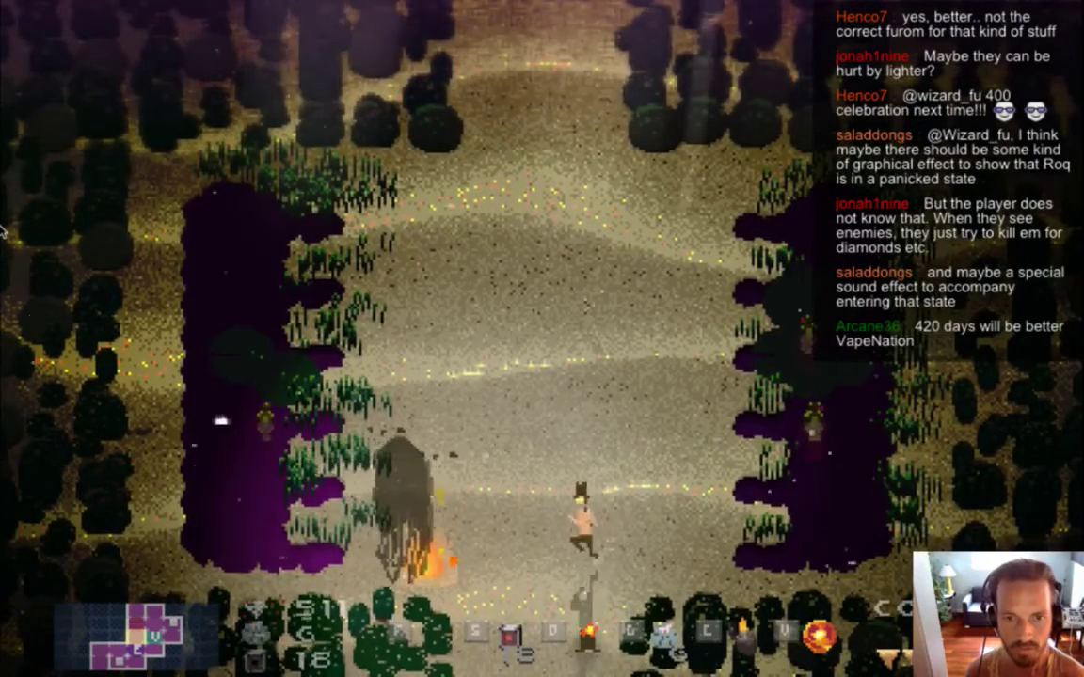
key("Left")
key("d")
key("Right")
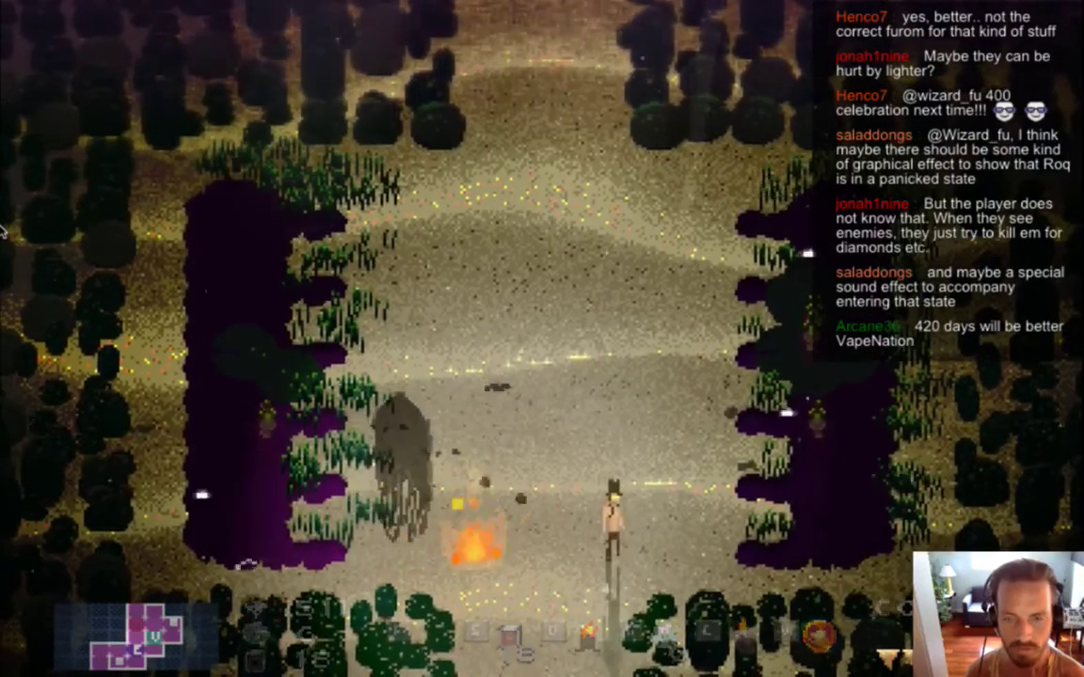
key("Left")
key("d")
key("Right")
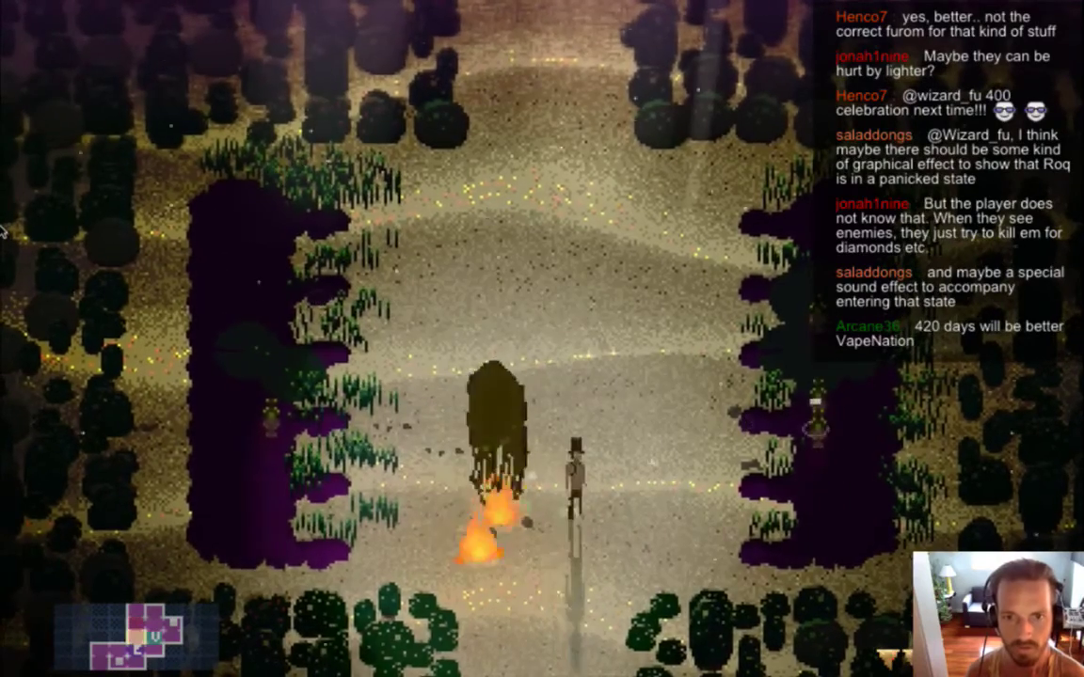
- Keep using fire on the Shade near the clearing's east side and slip past it to the west
key("d")
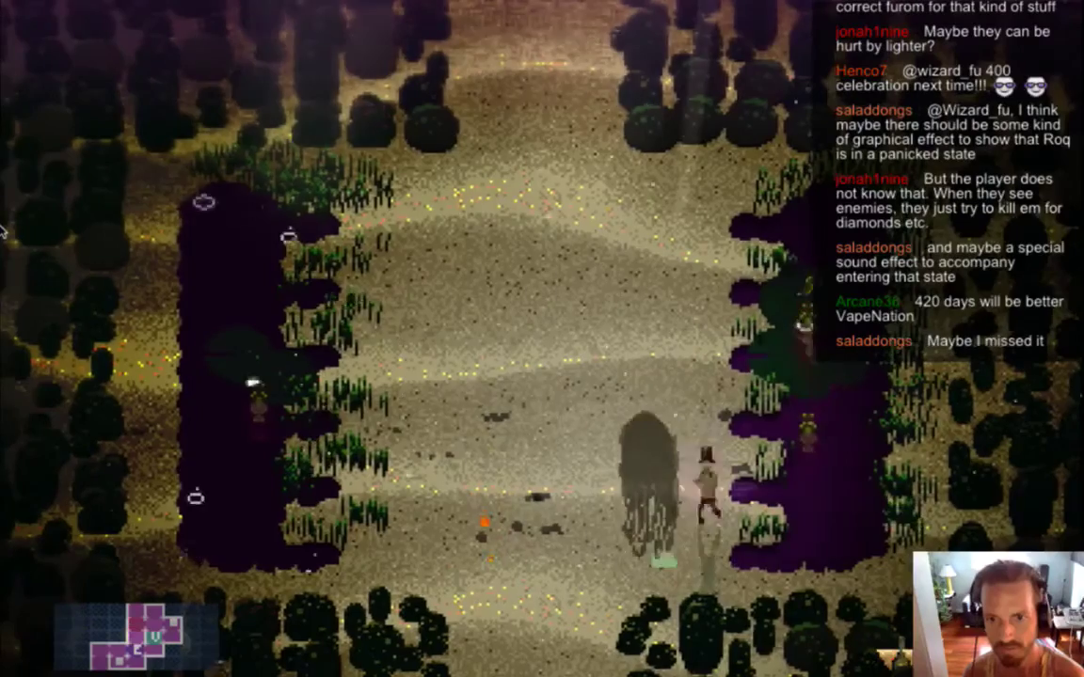
key("d")
key("Left")
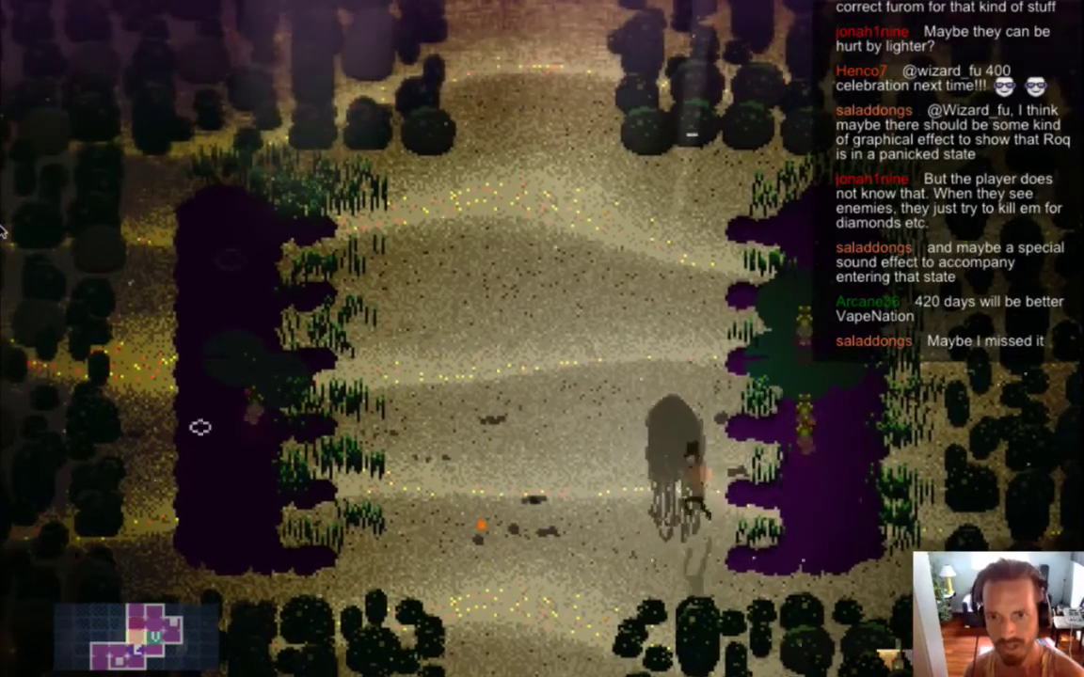
key("Left")
key("Right")
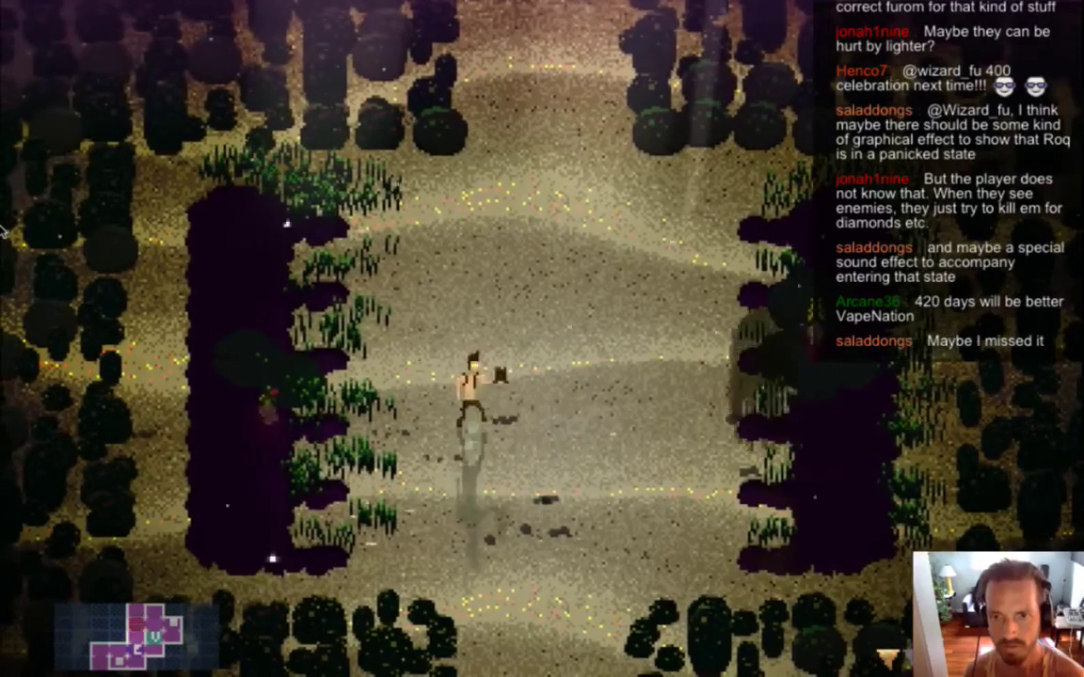
- Throw the top hat east at the Shade to spread flames and lead it back west across the clearing
key("x")
key("Down")
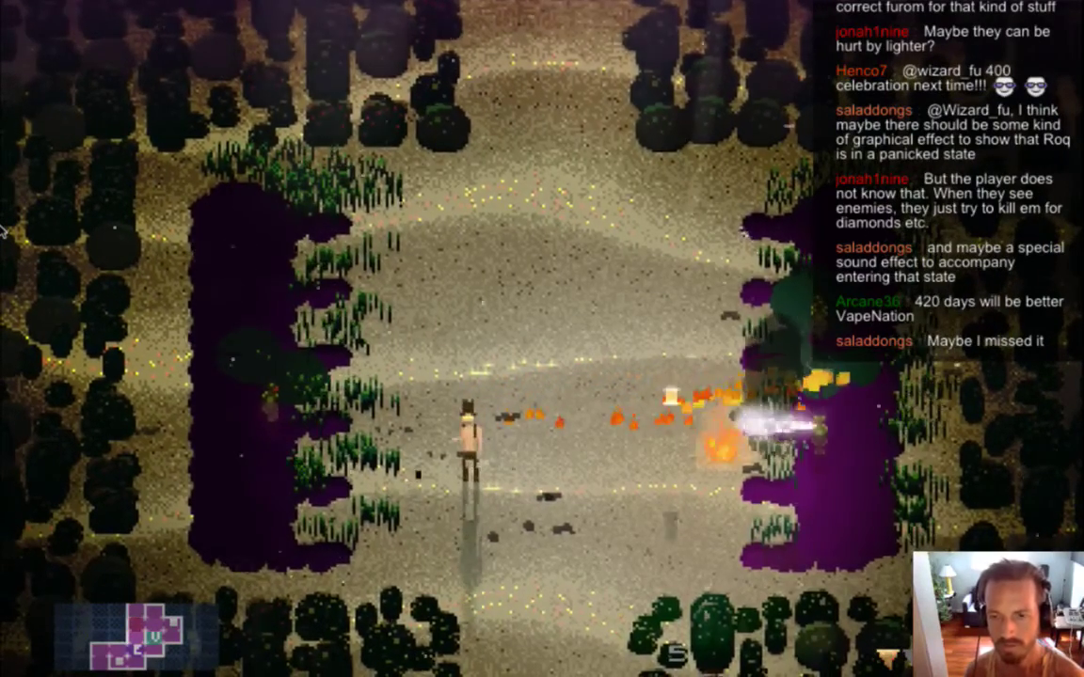
key("Right")
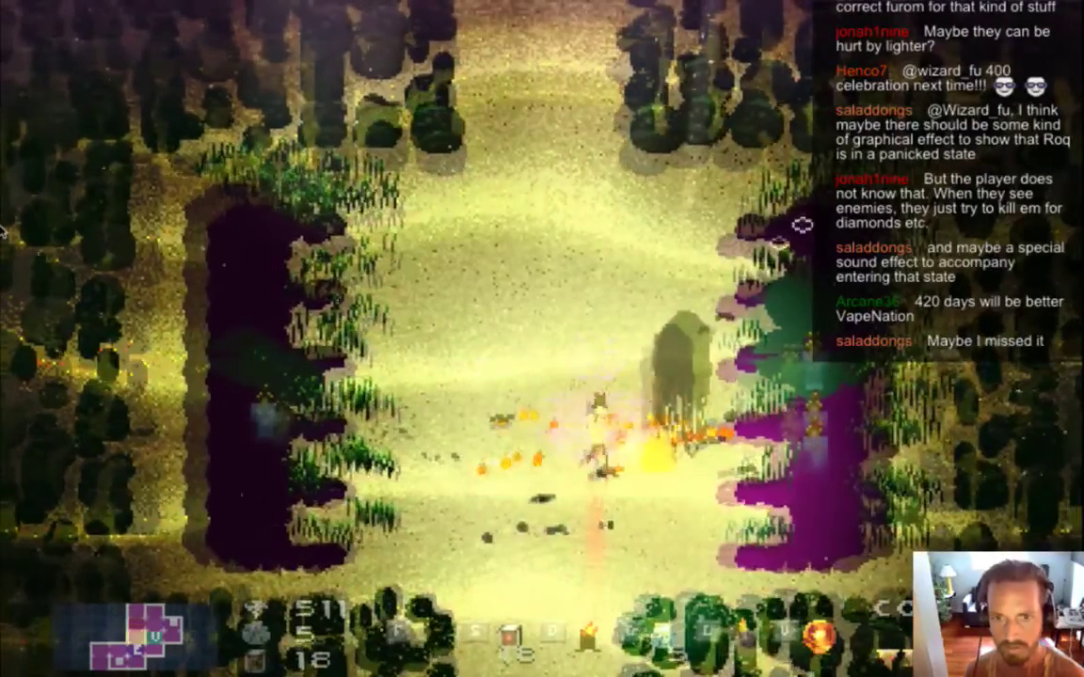
key("Left")
key("Up")
key("Left")
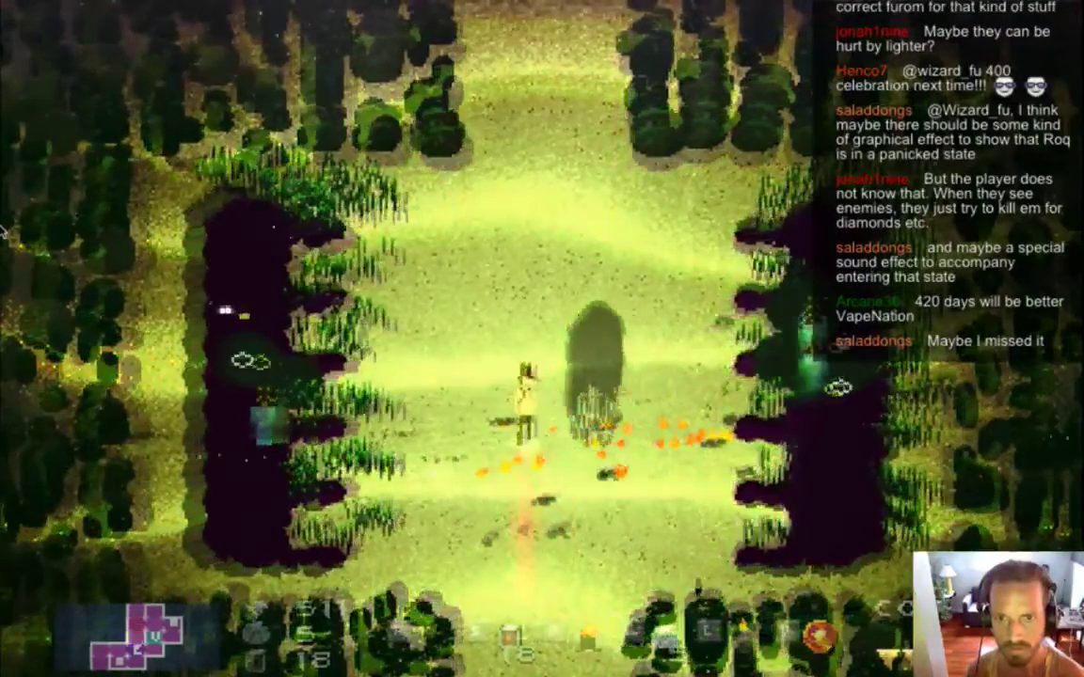
key("Left")
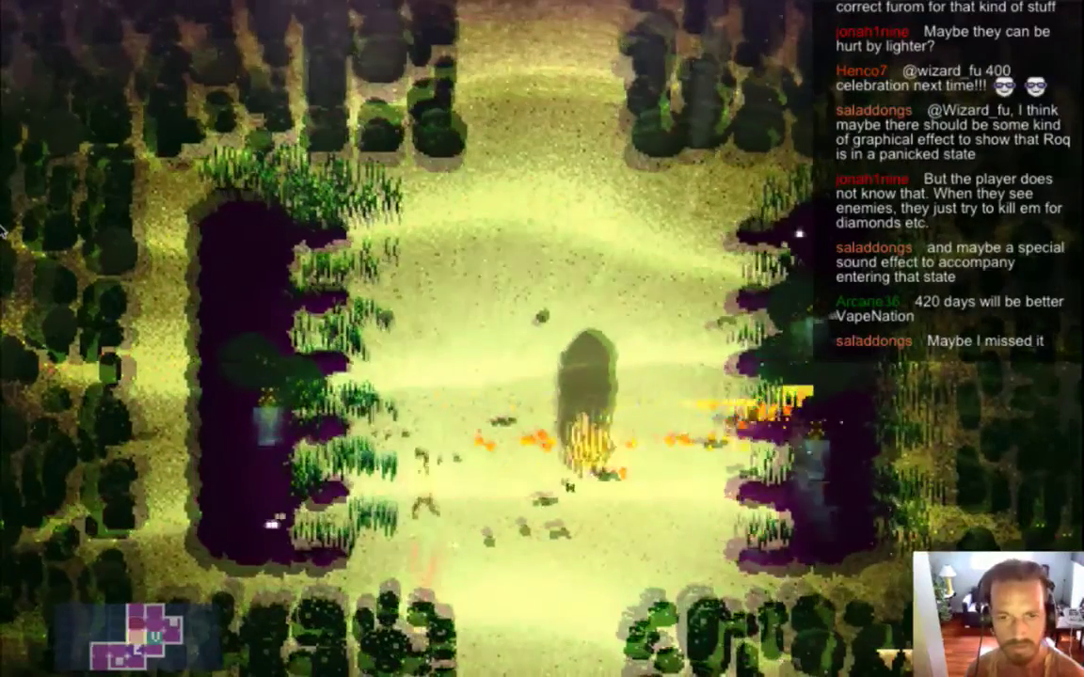
- Circle the Shade from the north side round to the south, attacking it with trails of fire
key("Up")
key("Up")
key("Right")
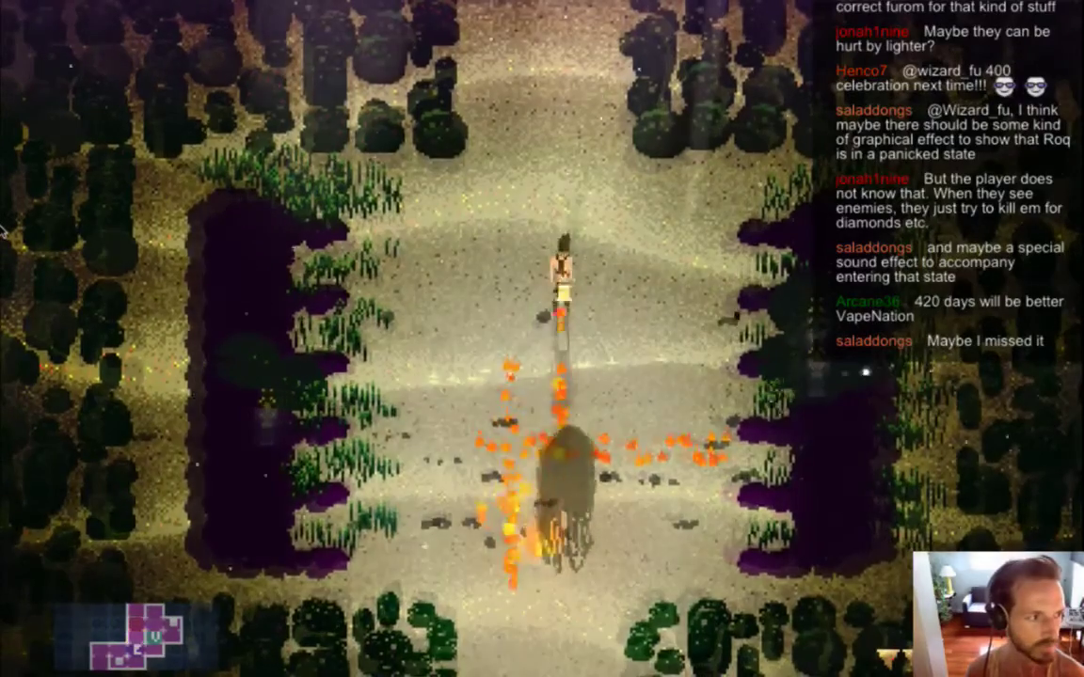
key("Left")
key("a")
key("d")
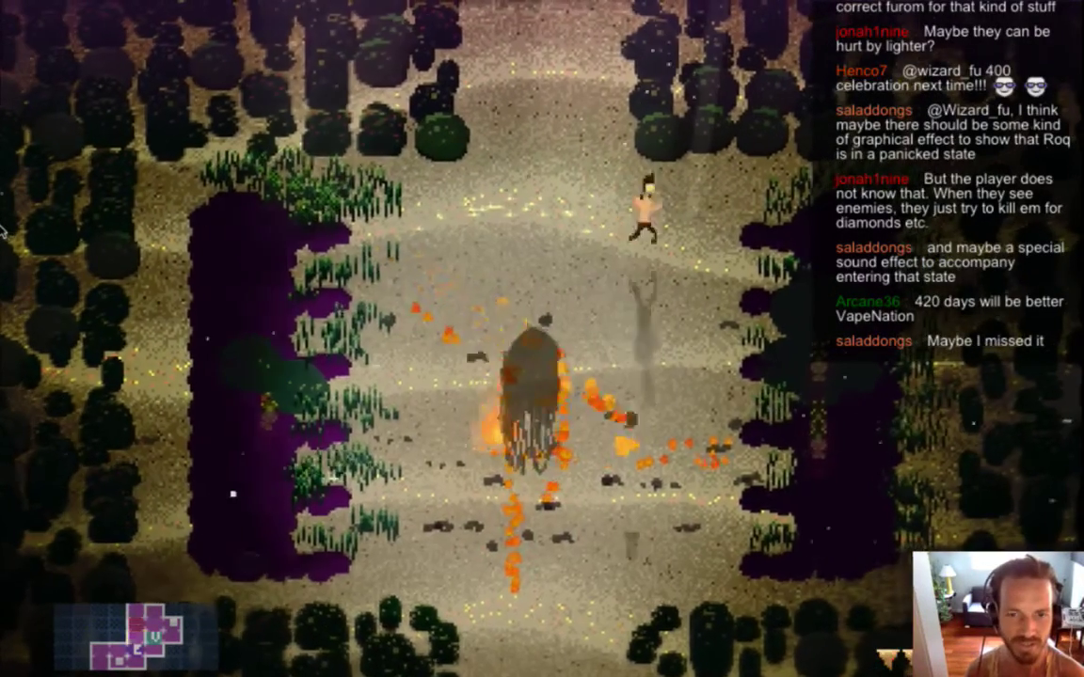
key("s")
key("a")
key("s")
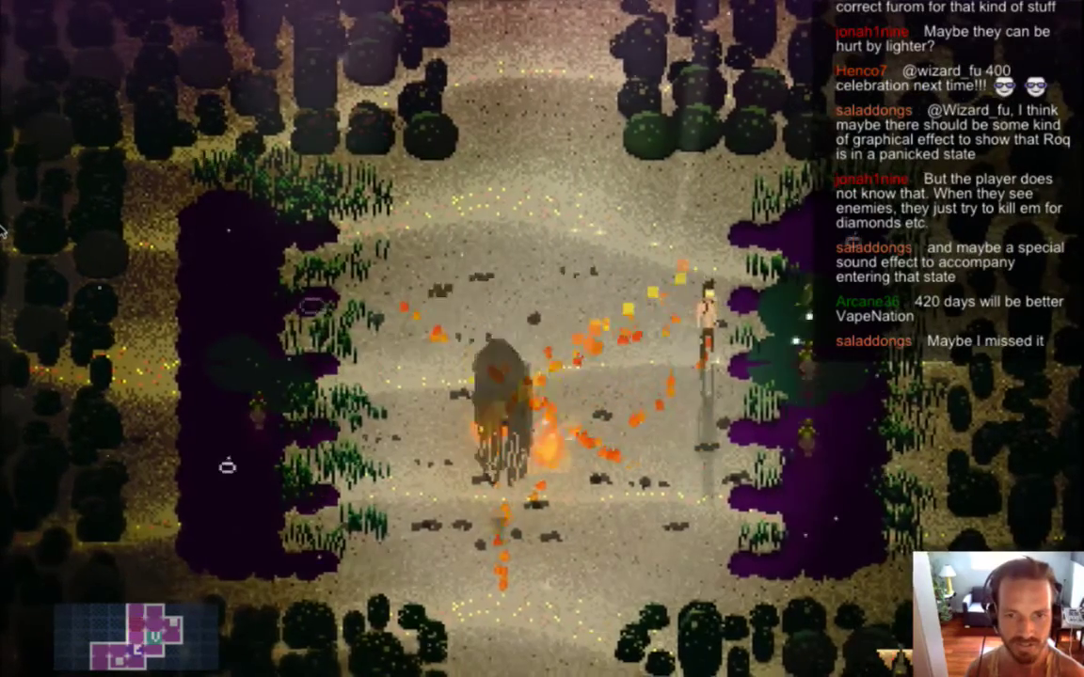
key("a")
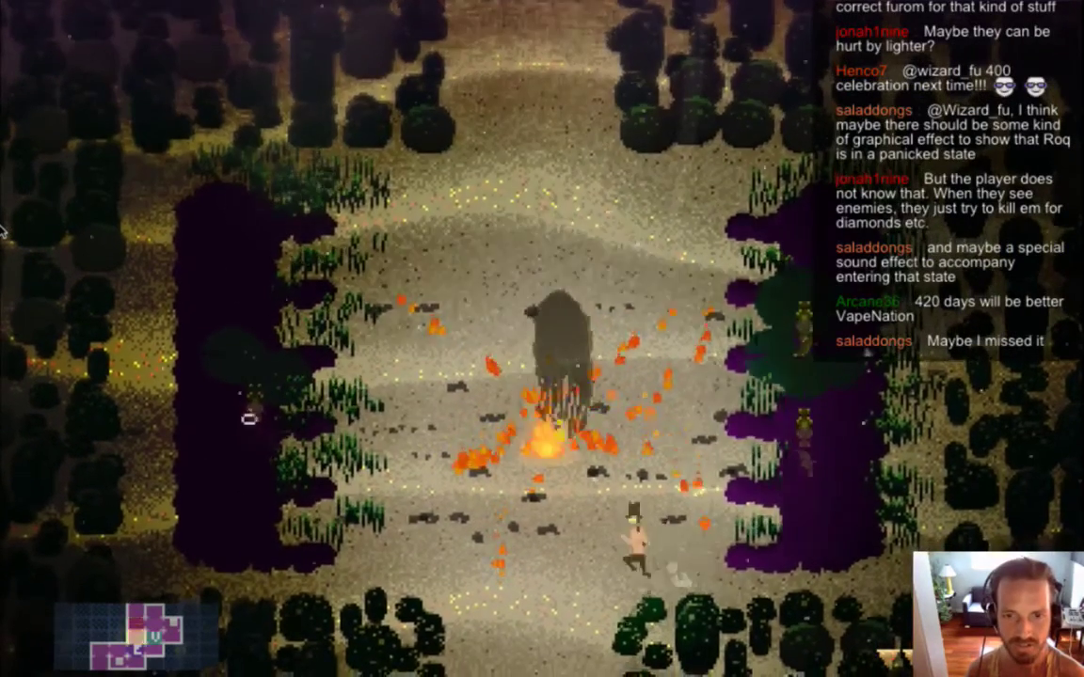
- Light more fires under the Shade in the southern part of the clearing until it is defeated
key("d")
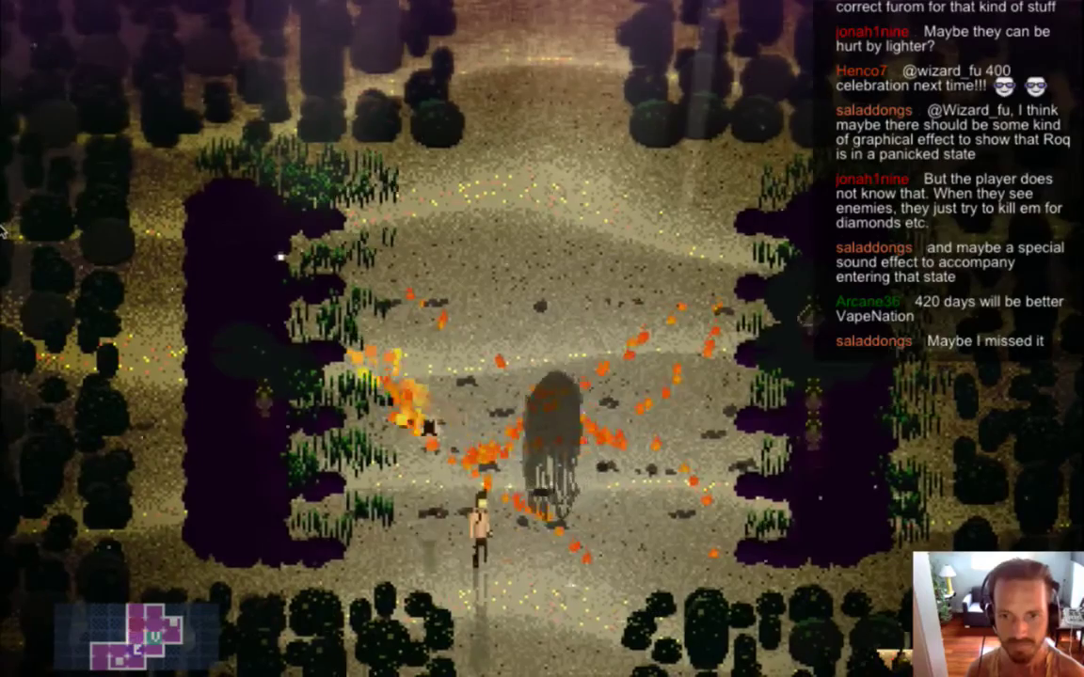
key("d")
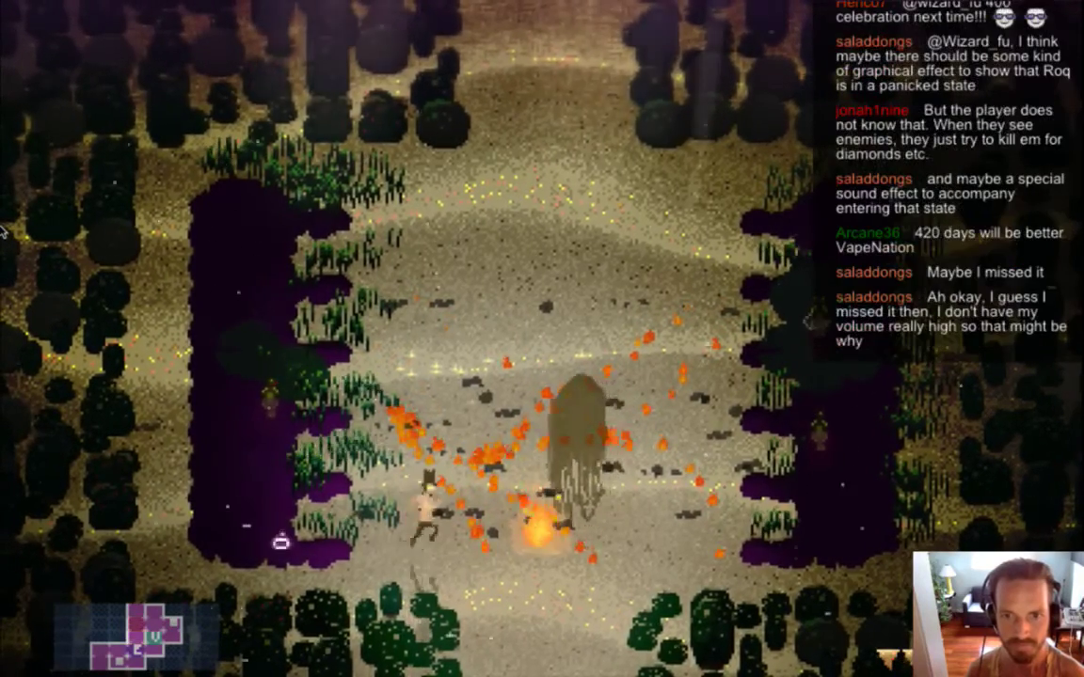
key("d")
key("w")
key("d")
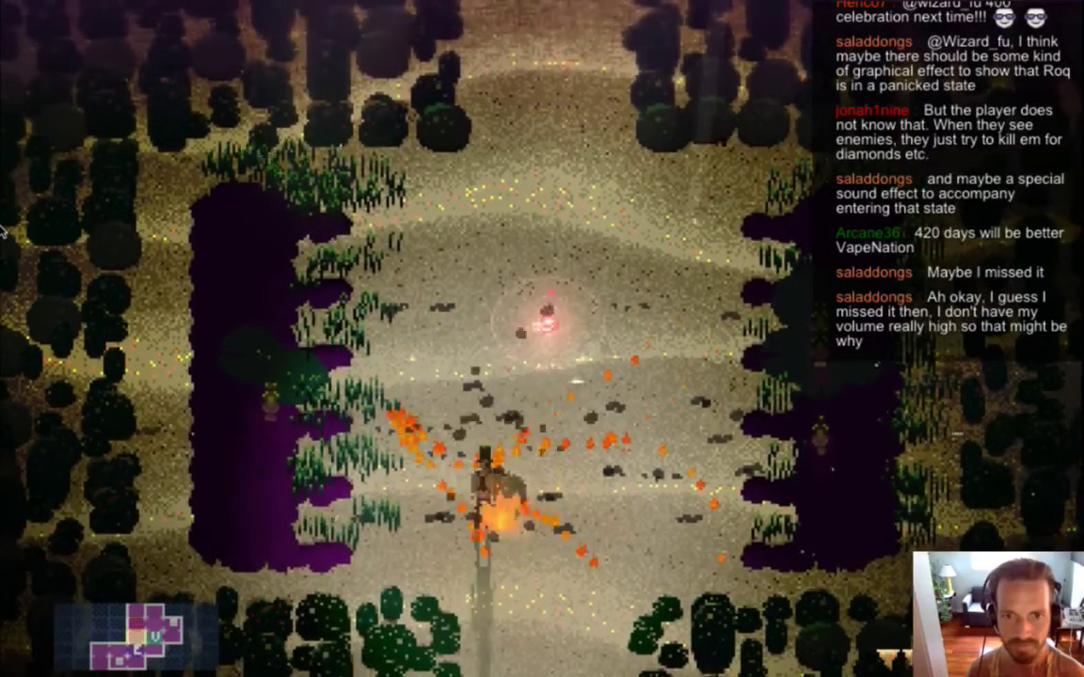
key("d")
key("d")
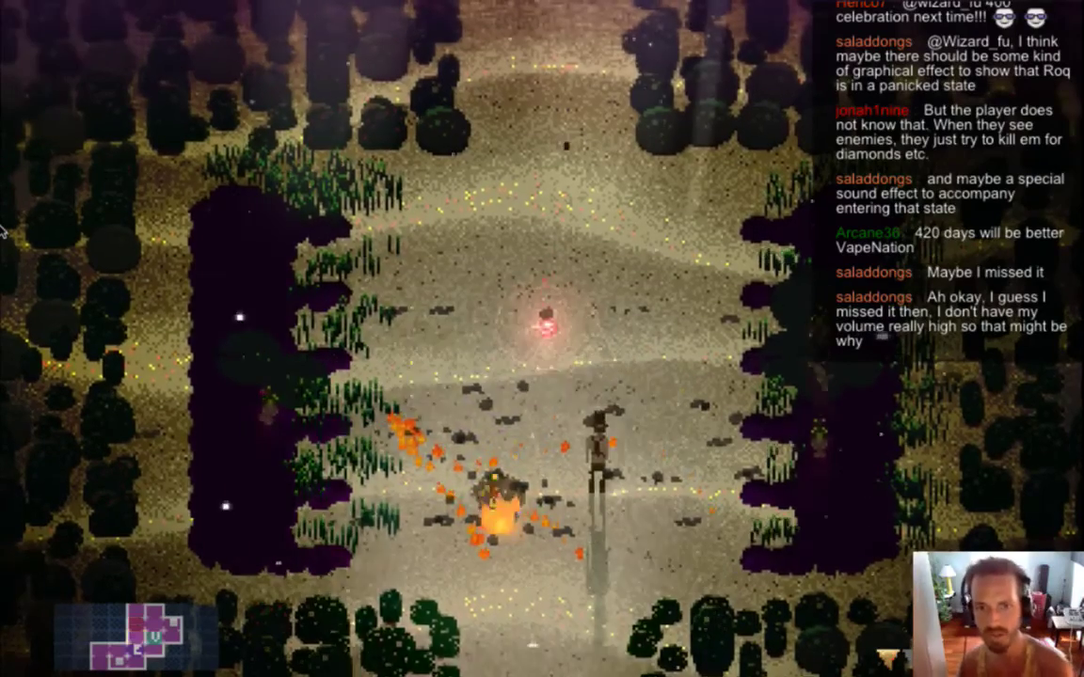
- Collect the glowing red reward item in the middle of the clearing
key("space")
key("a")
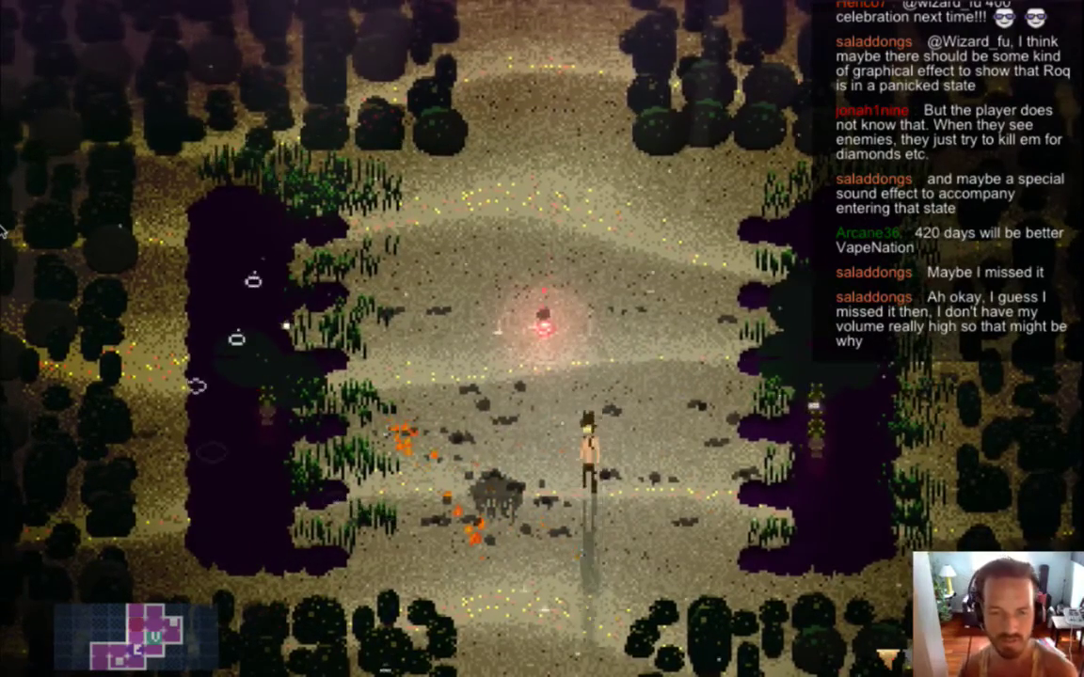
key("w")
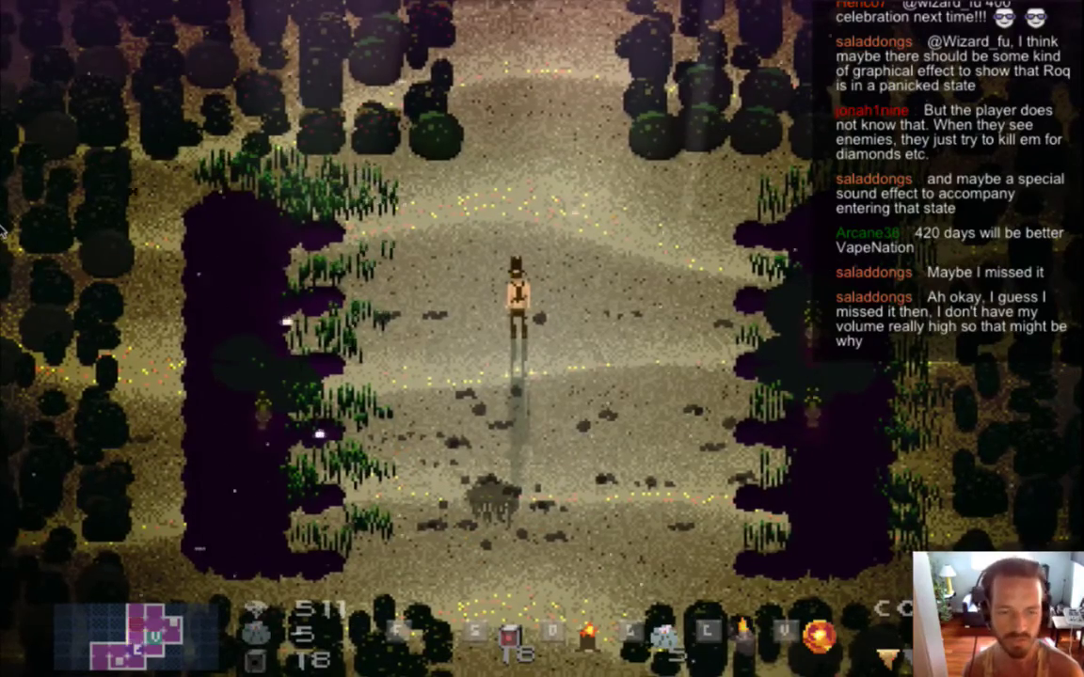
- Enable god mode, explore the area north of the clearing, and head back south through the forest
key("Up")
key("g")
key("Right")
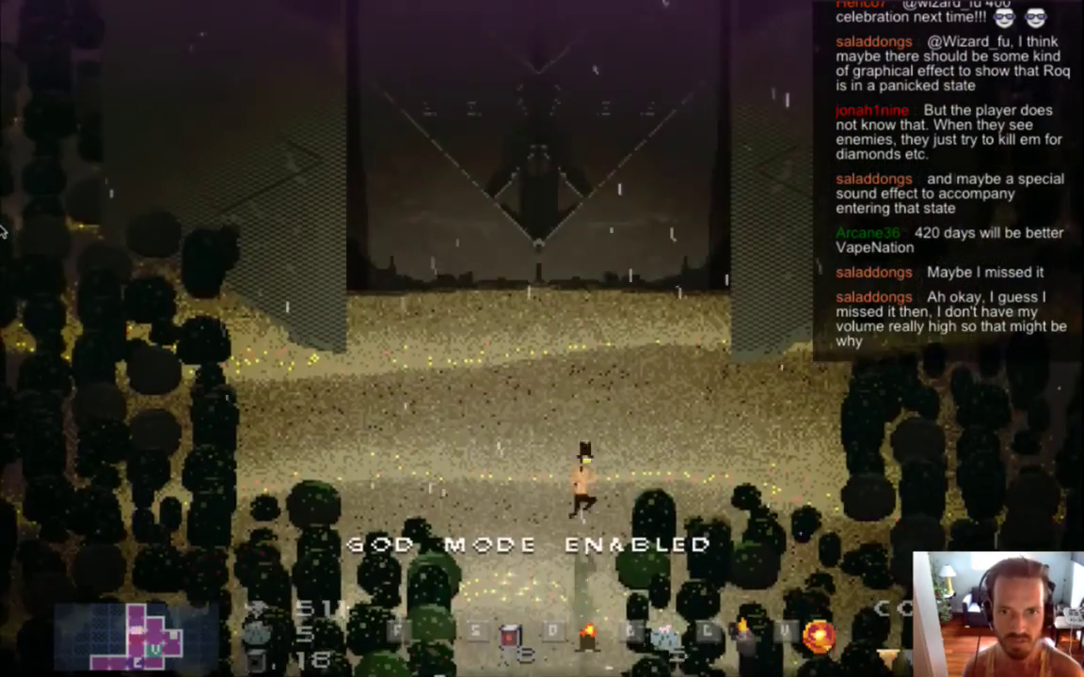
key("Right")
key("Up")
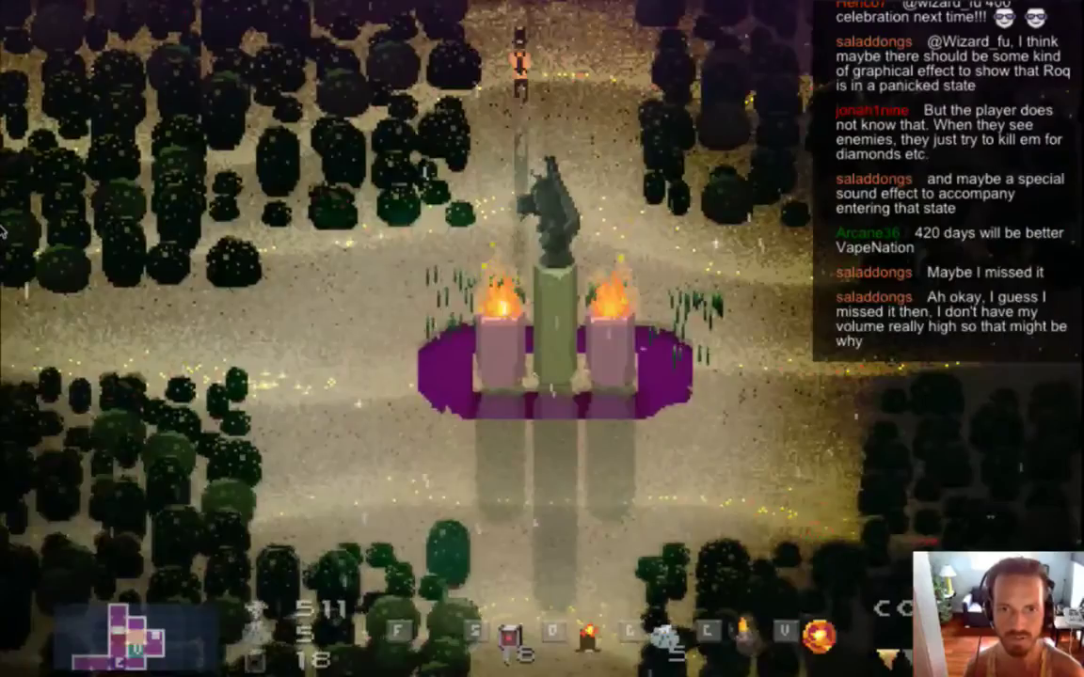
key("Down")
key("Down")
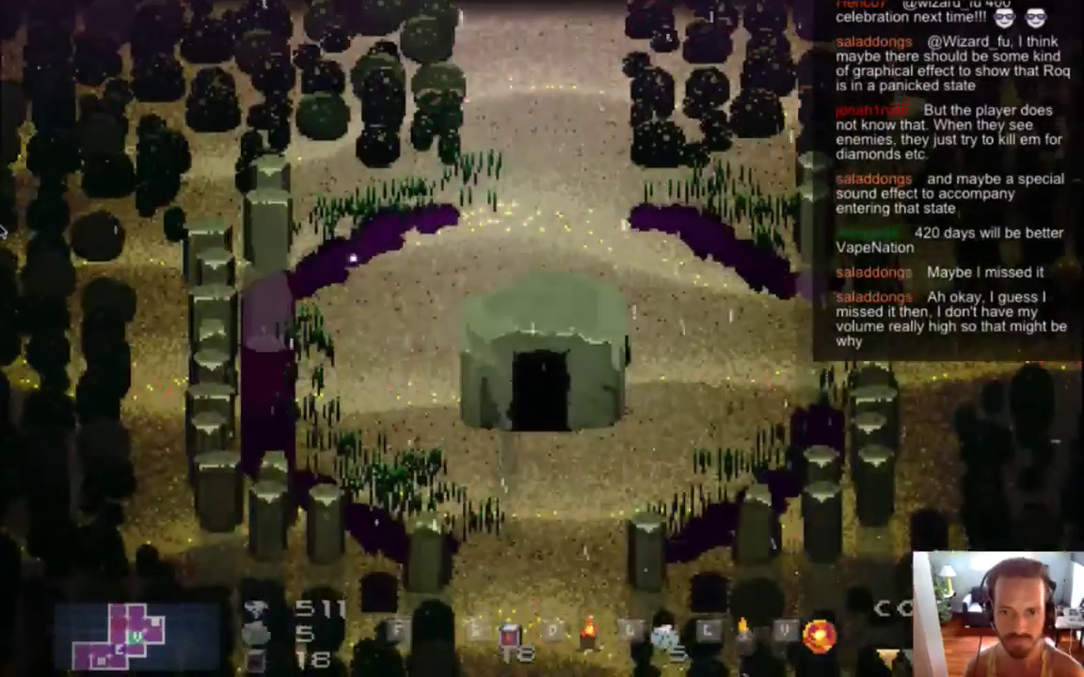
- Travel southwest through the forest areas to the clearing flanked by carved stone ruins
key("Left")
key("Down")
key("Right")
key("Left")
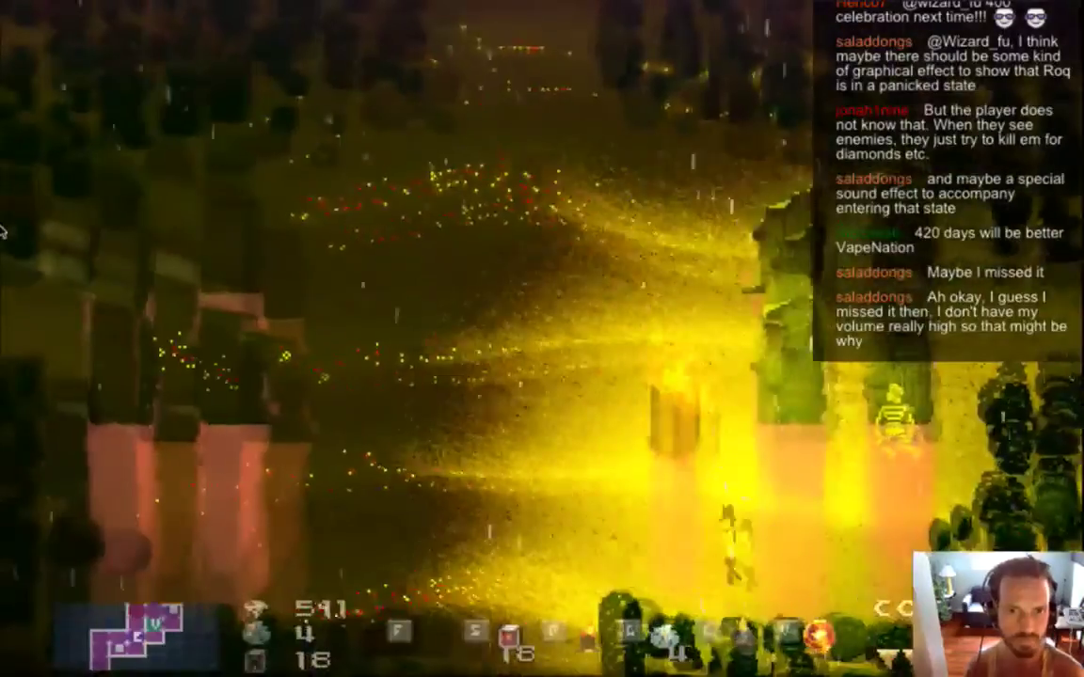
key("Down")
key("Left")
key("Up")
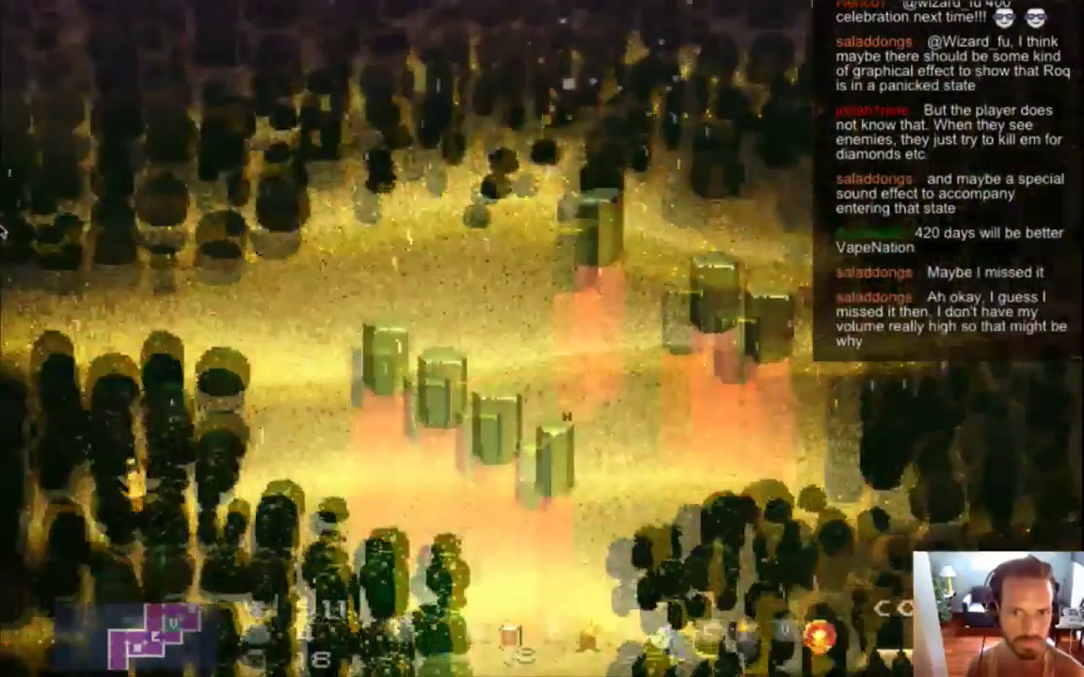
key("Left")
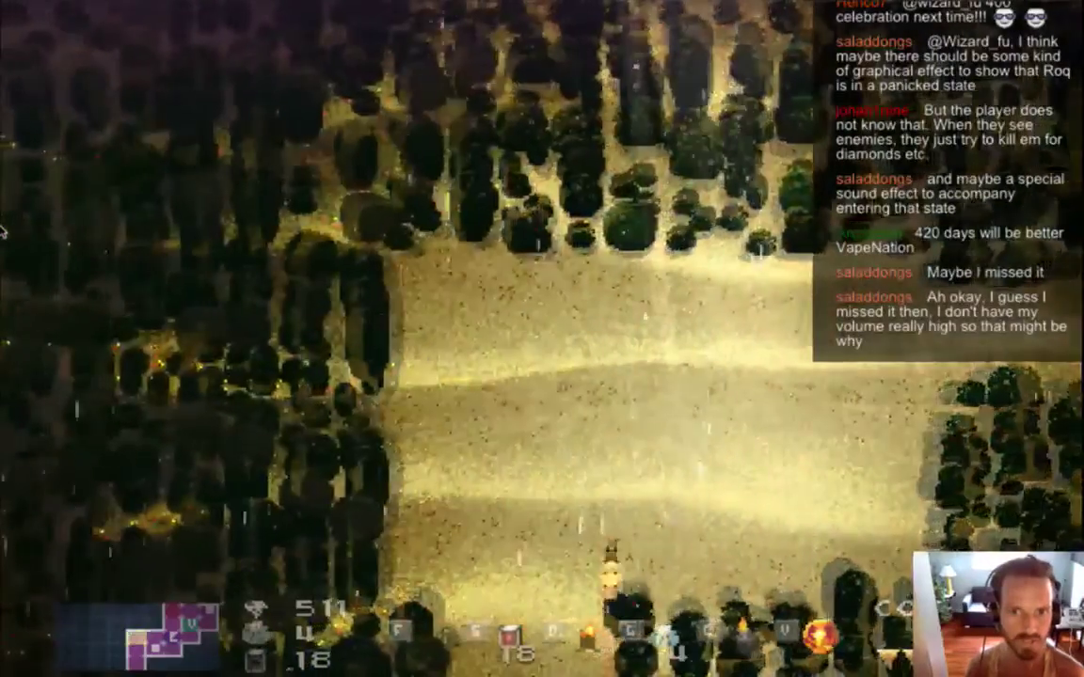
key("Down")
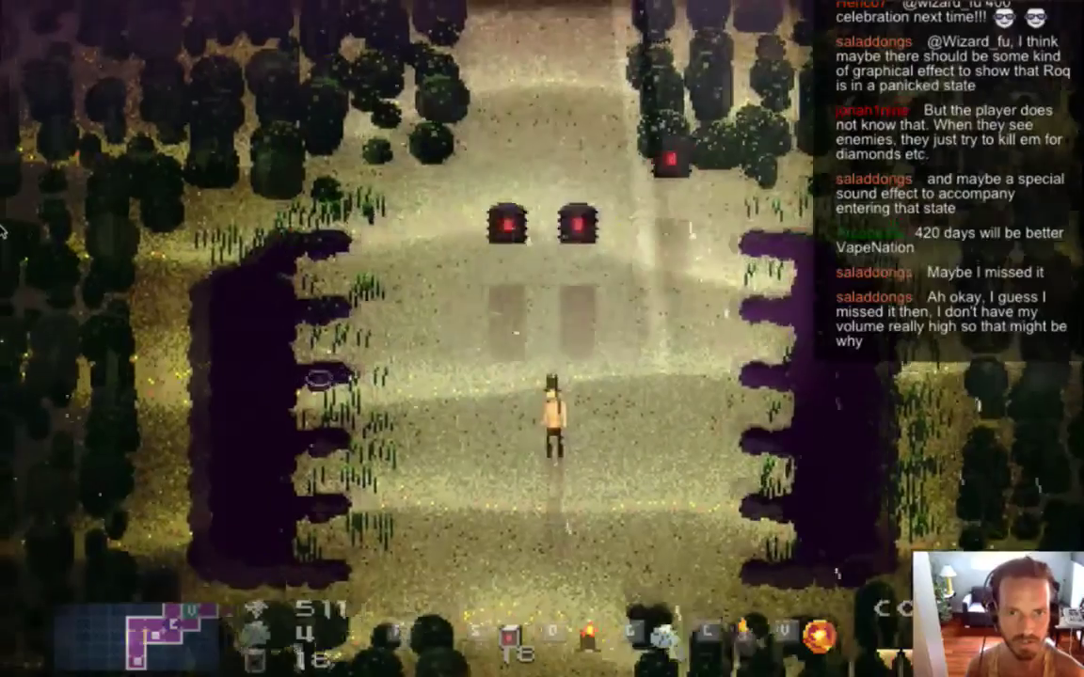
key("Down")
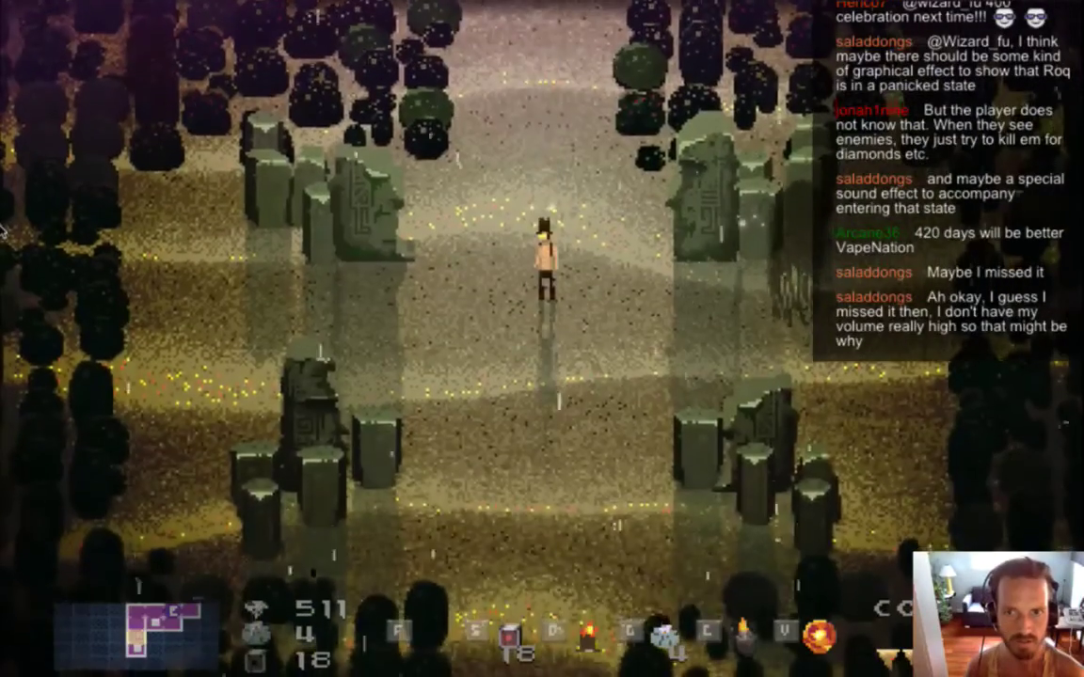
- Attack the two Shades among the carved stone ruins with fire and pause the game
key("F1")
key("Left")
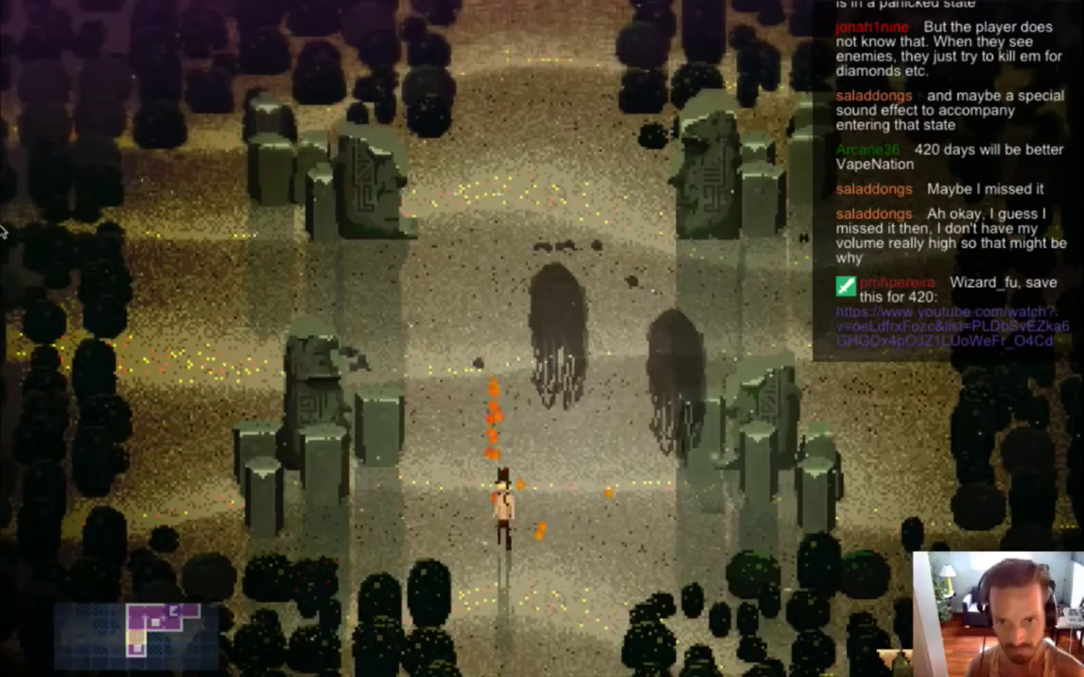
key("Escape")
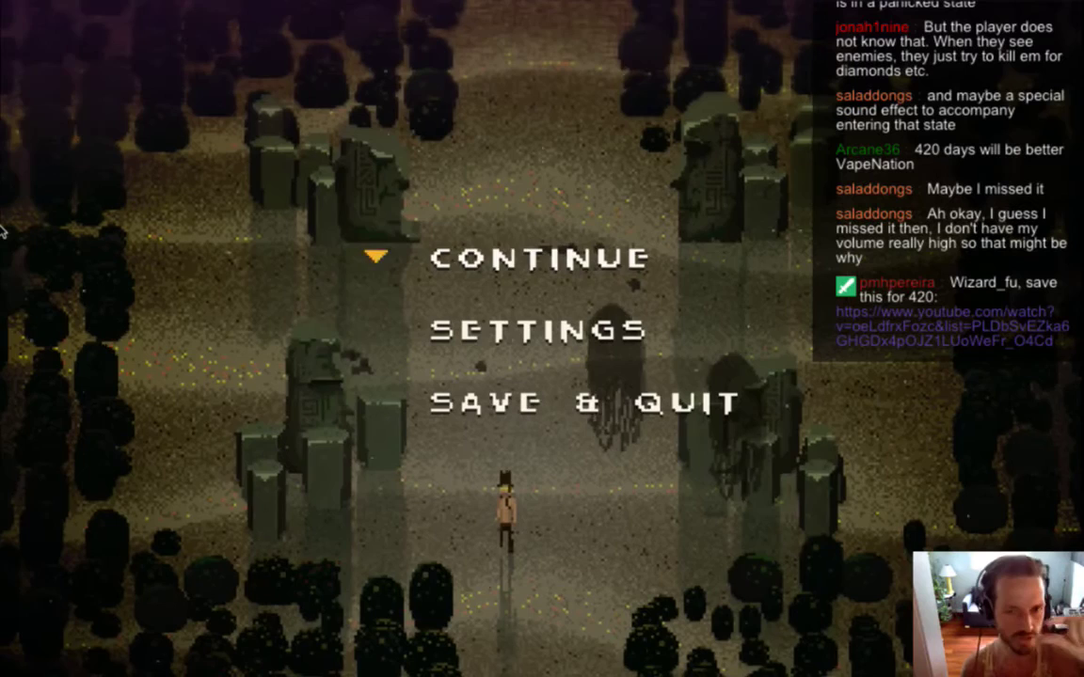
- Resume the game and throw fire at the two Shades beside the southeastern carved ruins
key("Return")
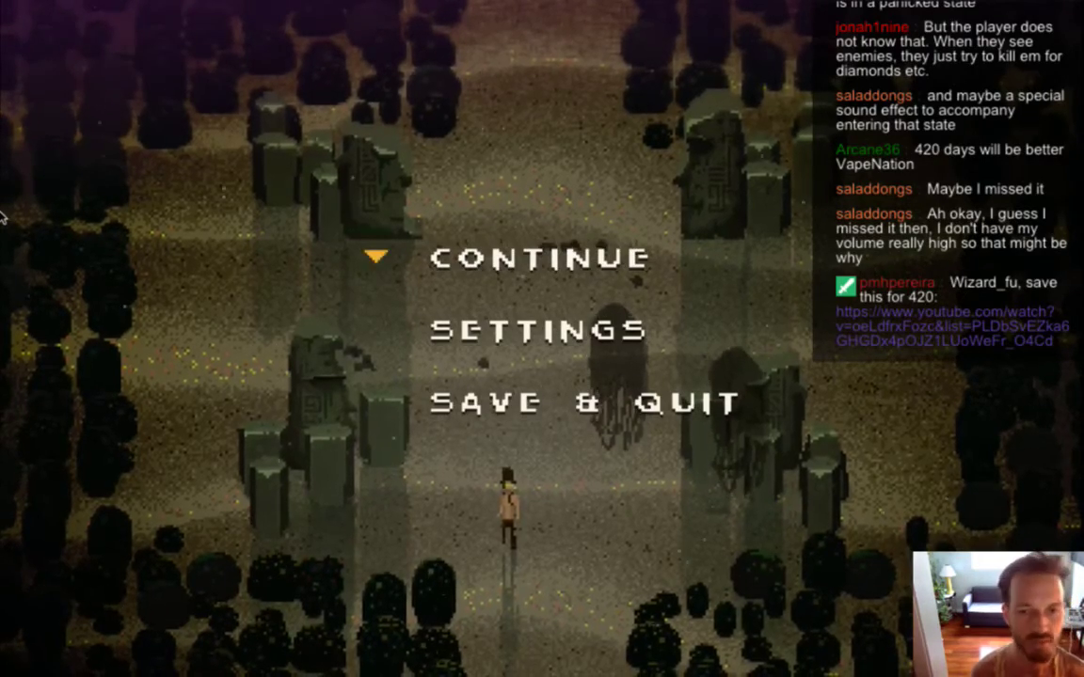
key("Return")
key("Left")
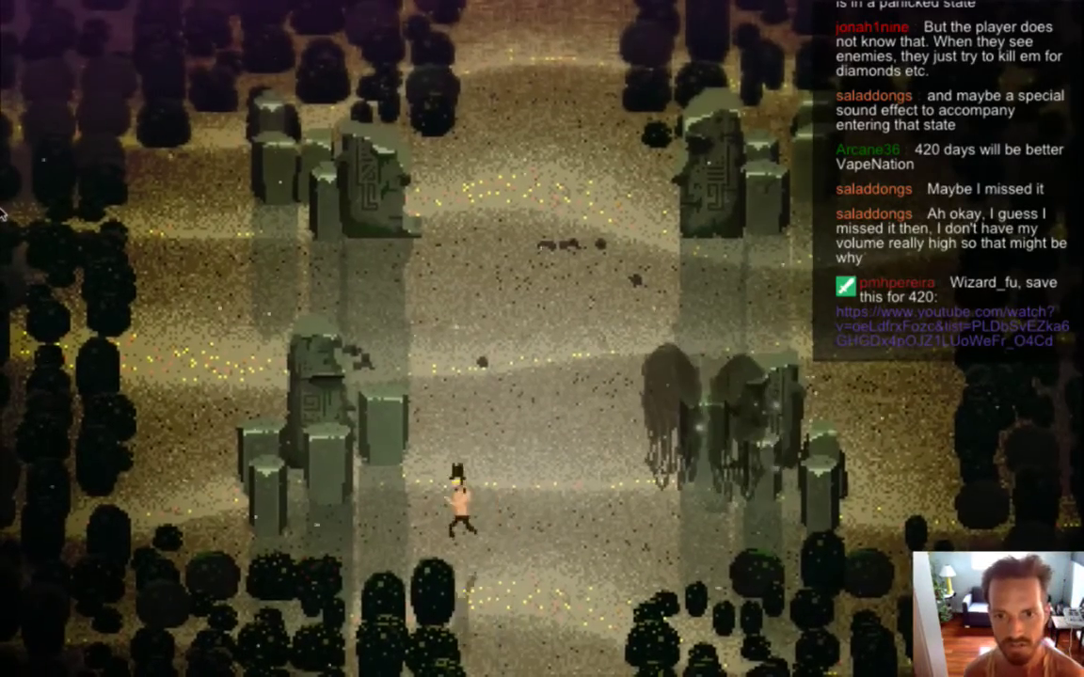
key("Right")
key("x")
key("x")
key("Up")
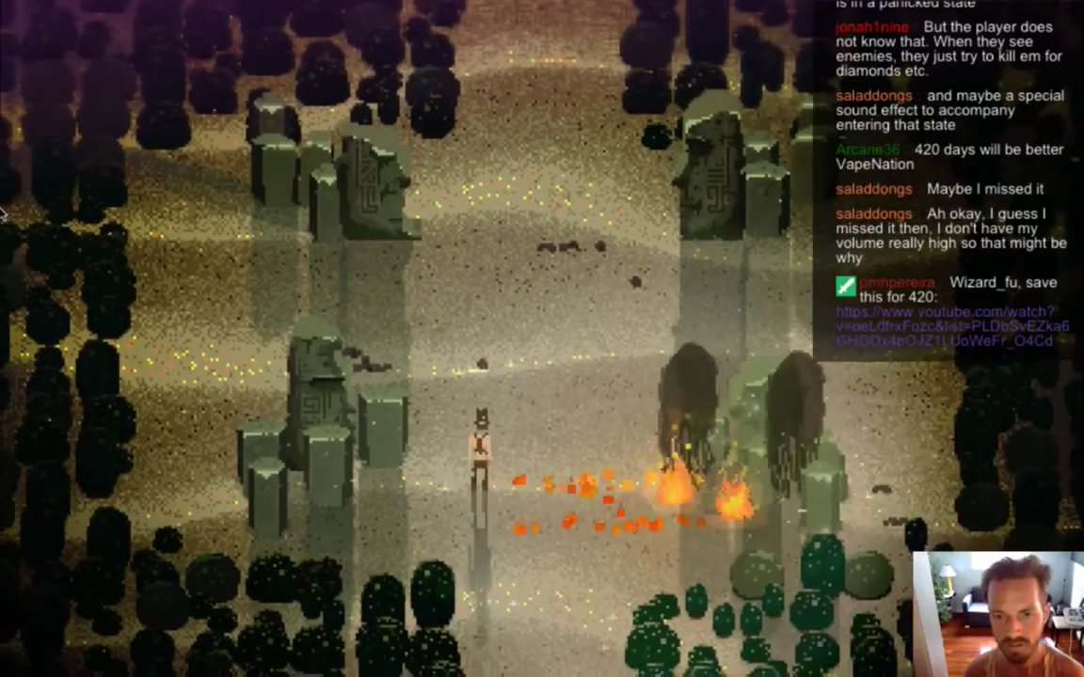
key("x")
key("Left")
key("w")
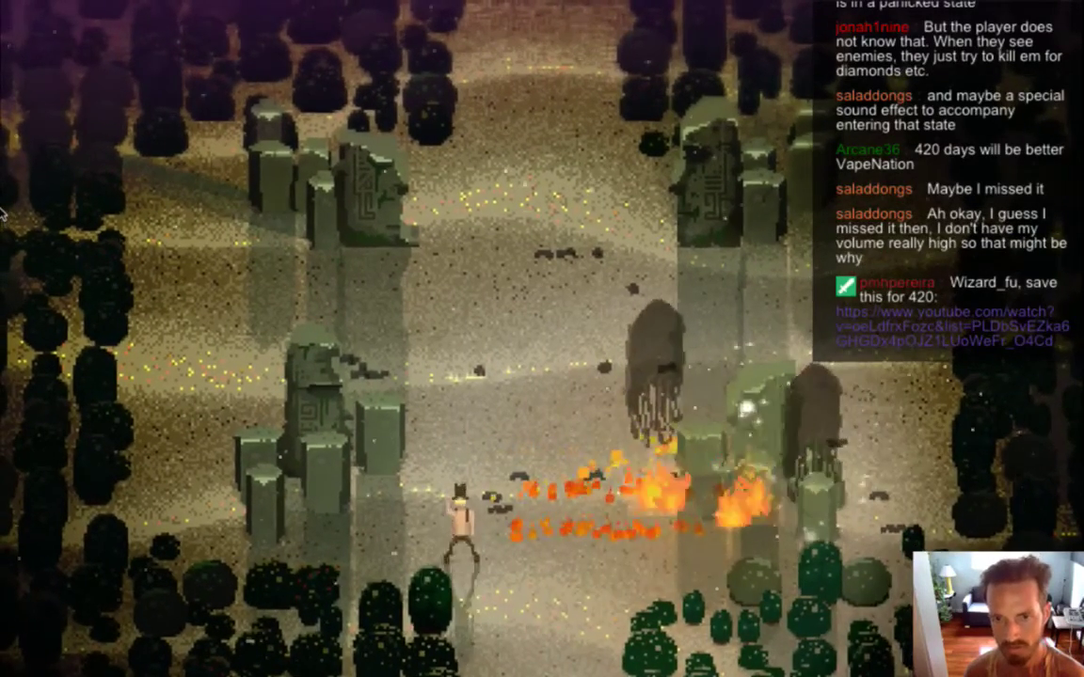
- Lure the two Shades across the middle of the clearing, attacking them with fire and the thrown hat
key("d")
key("w")
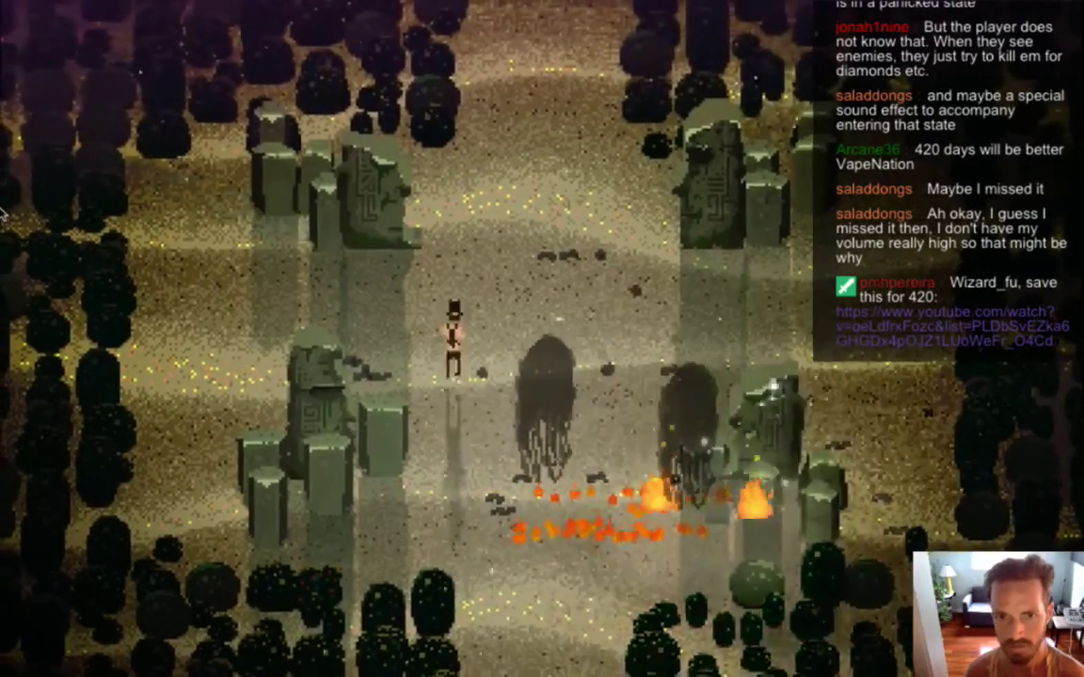
key("a")
key("s")
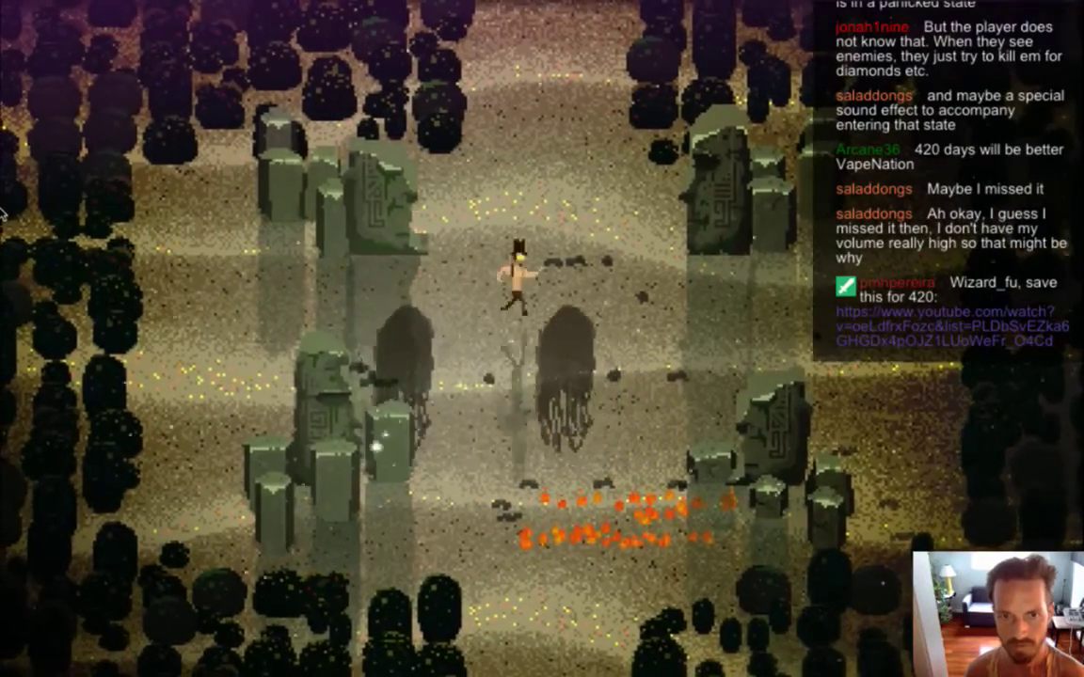
key("d")
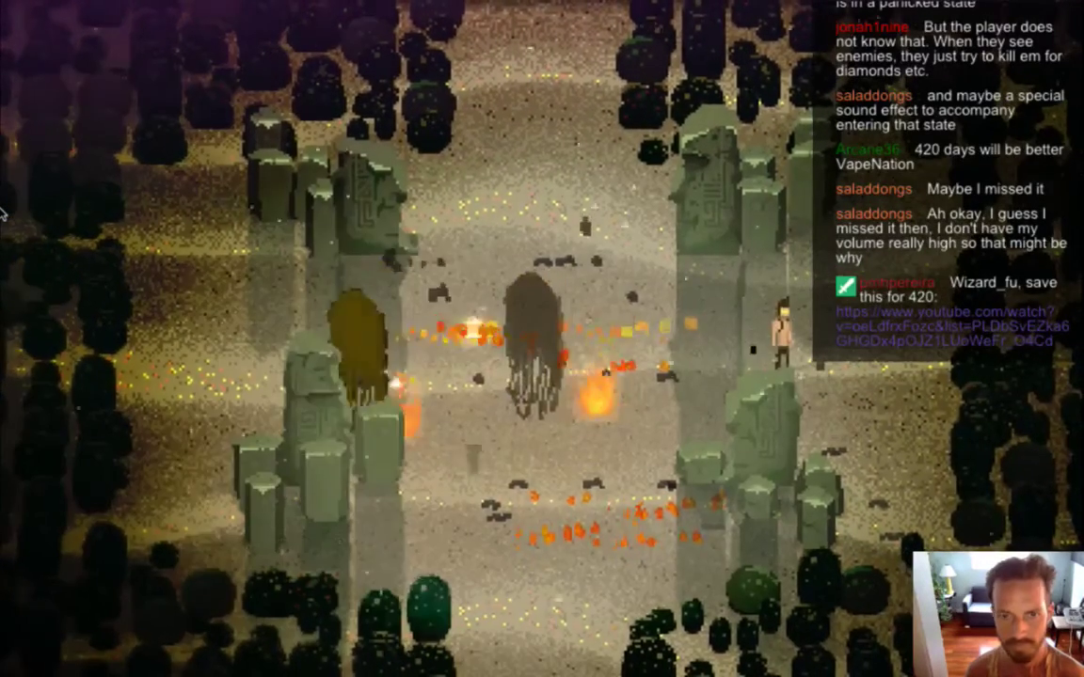
key("a")
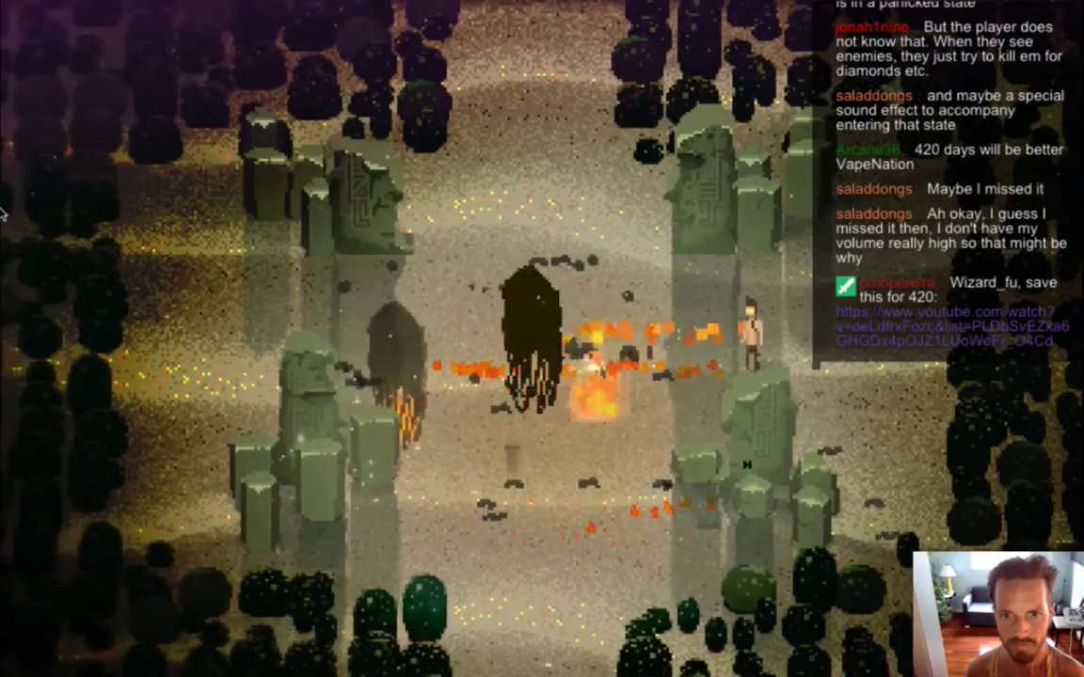
key("Left")
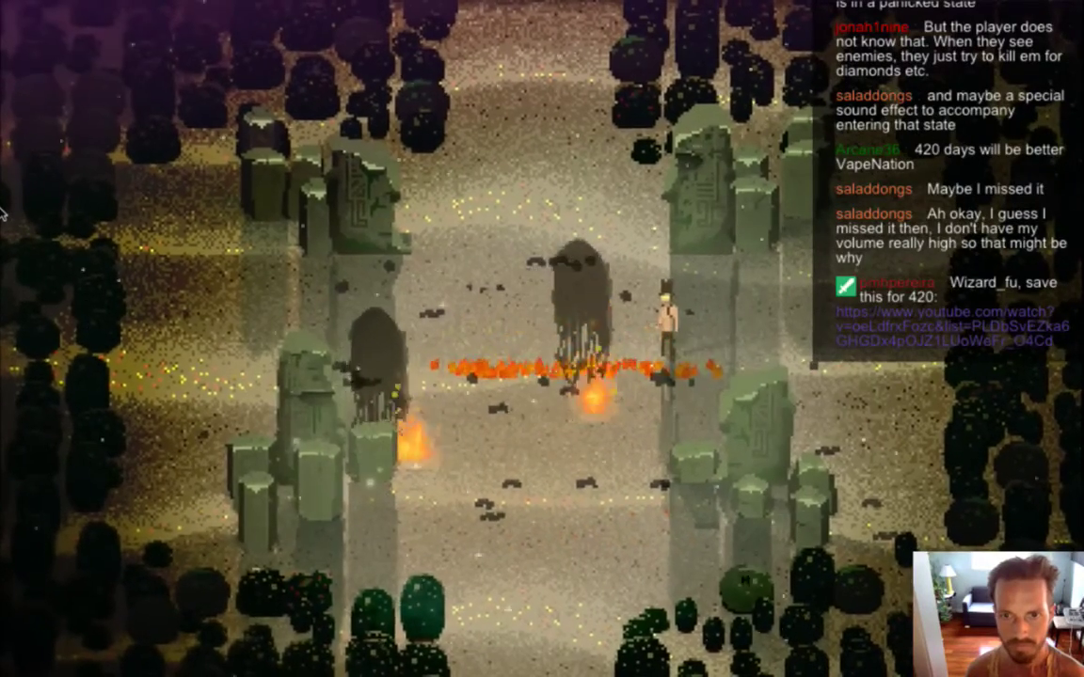
key("Right")
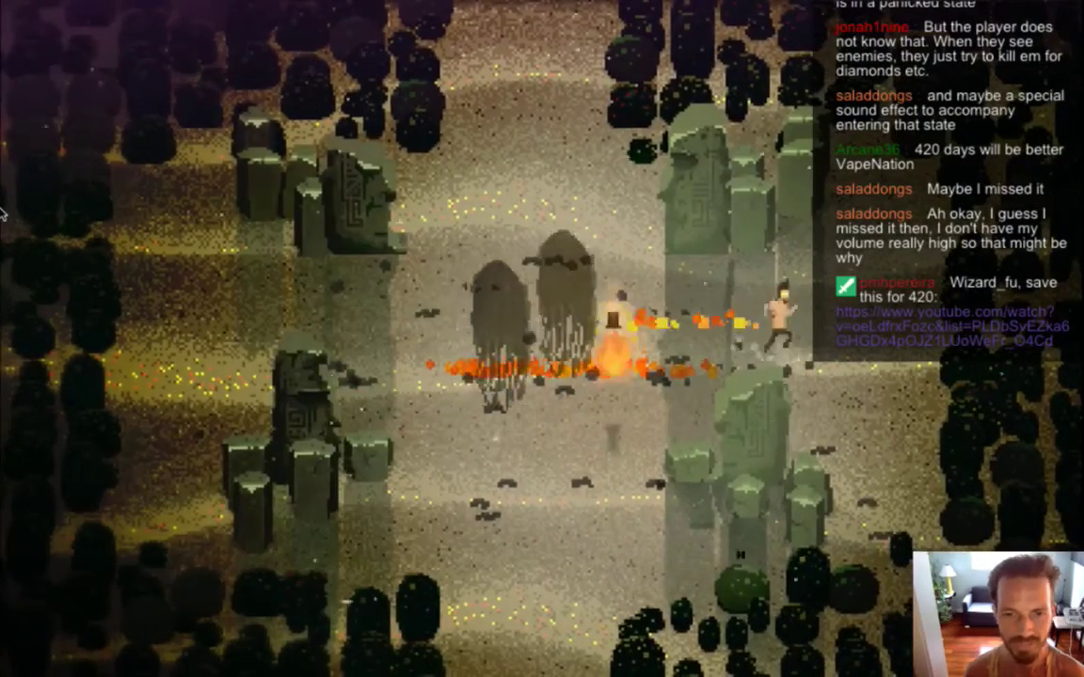
key("Right")
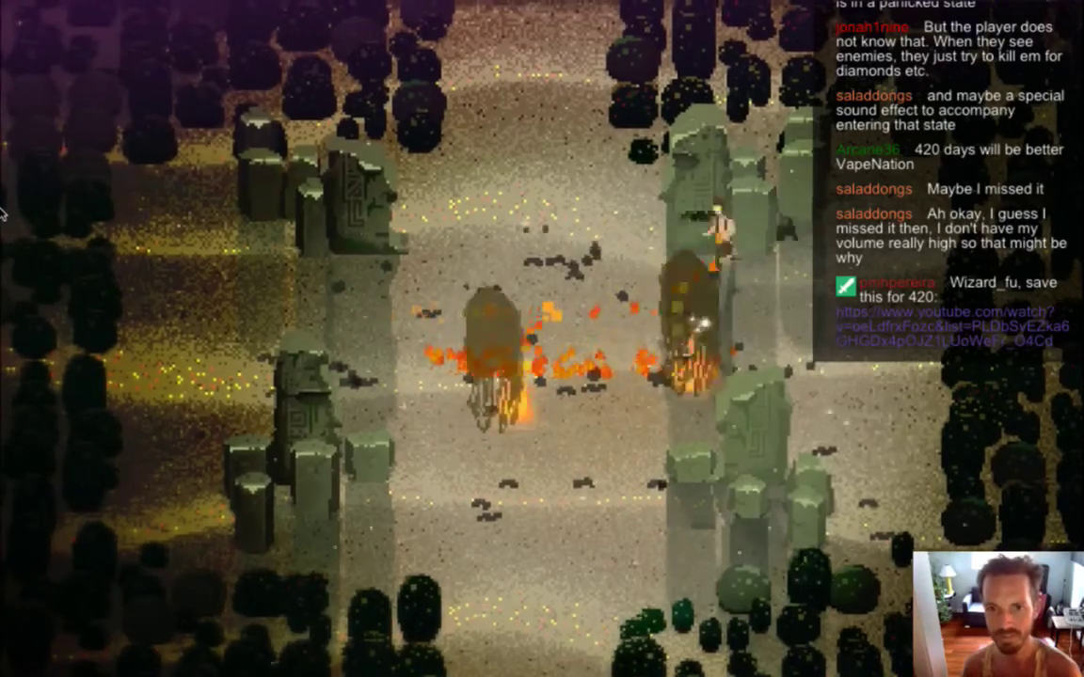
- Draw both Shades to the western ruins while dodging around the stone pillars and burning them
key("Left")
key("Down")
key("Left")
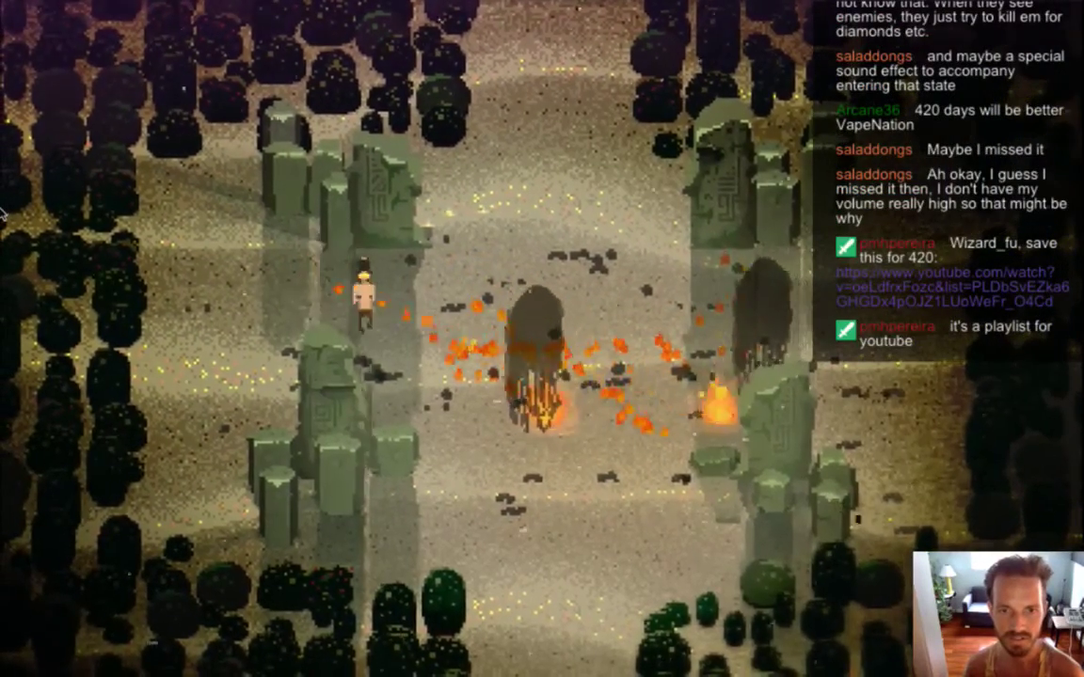
key("Down")
key("Left")
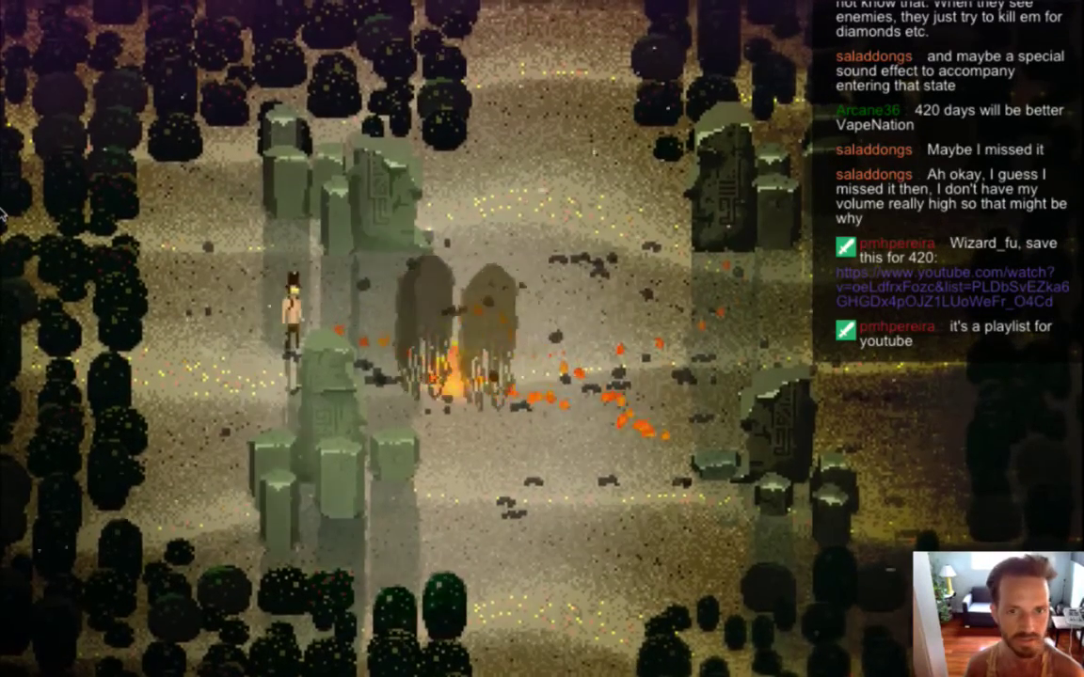
key("Left")
key("Up")
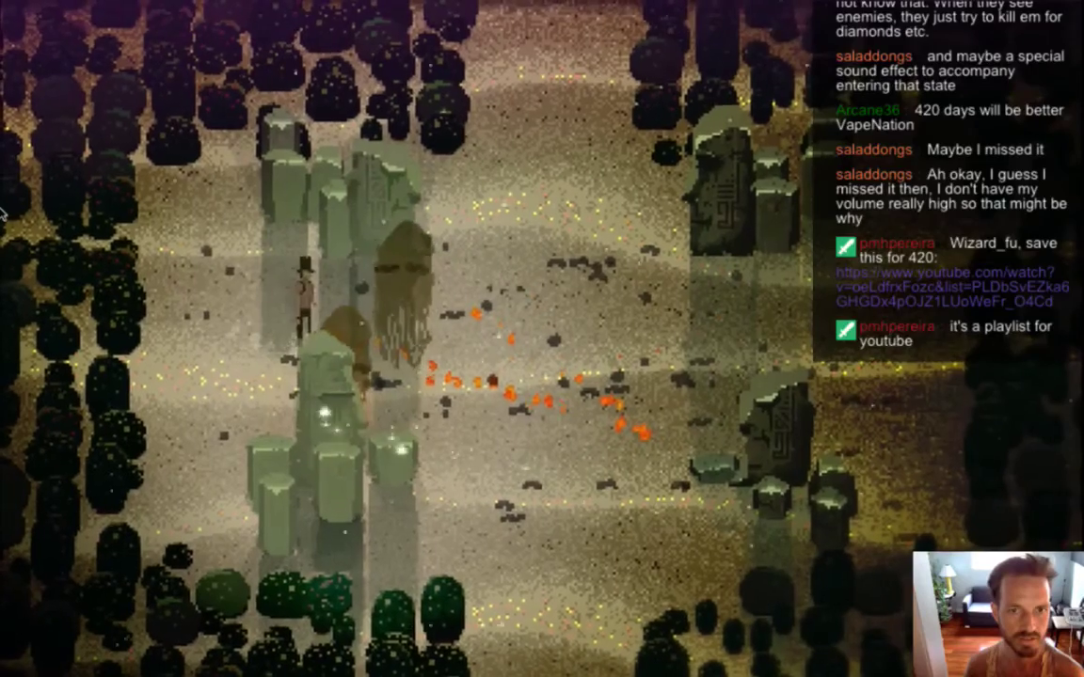
key("Up")
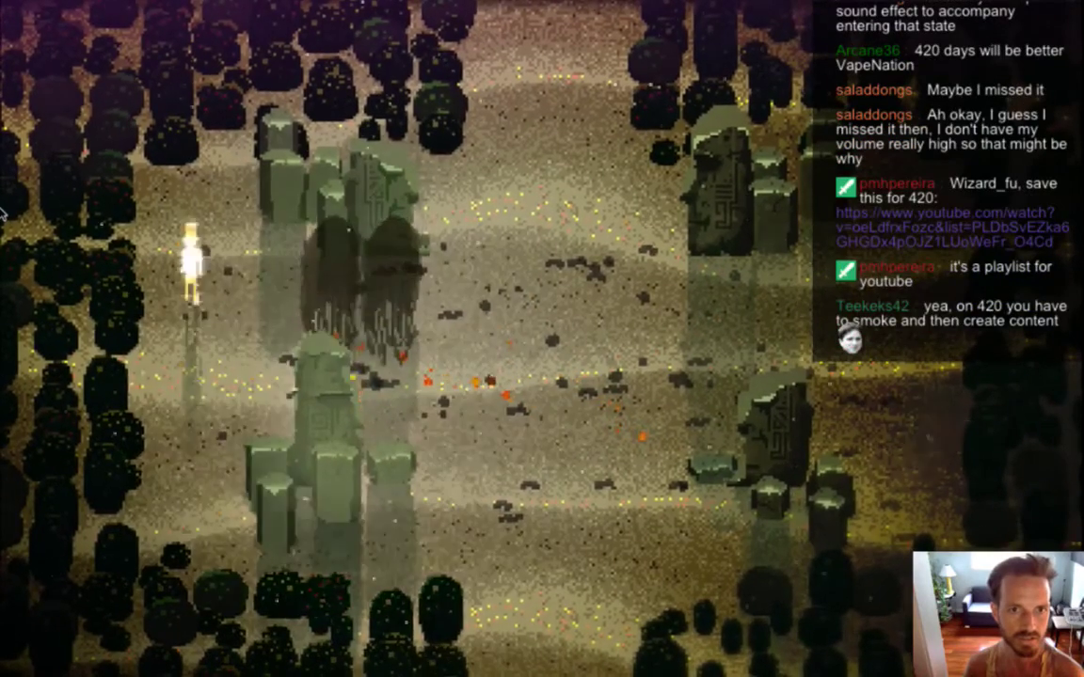
key("Left")
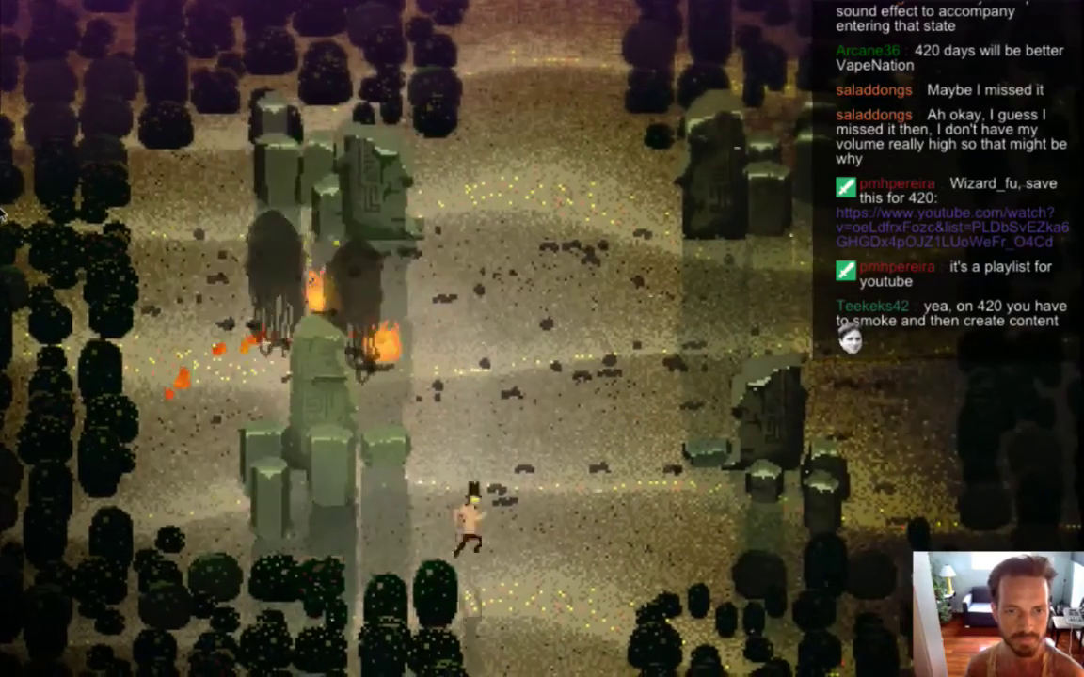
- Retreat east into the open clearing and kill both pursuing Shades with fire
key("Right")
key("Up")
key("Down")
key("Down")
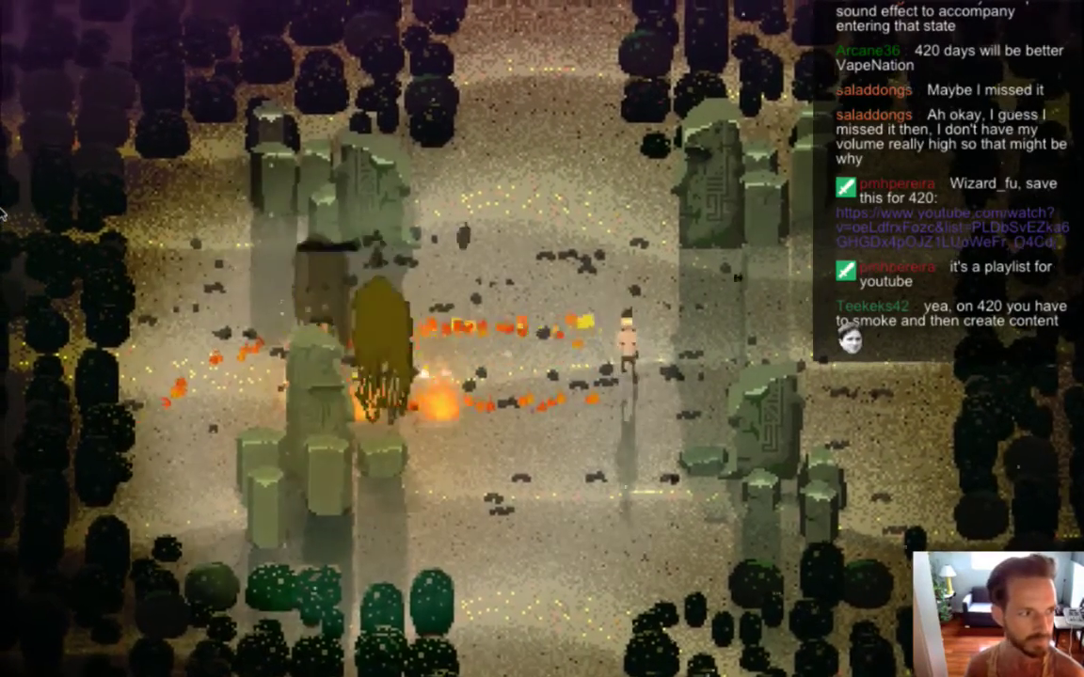
key("Down")
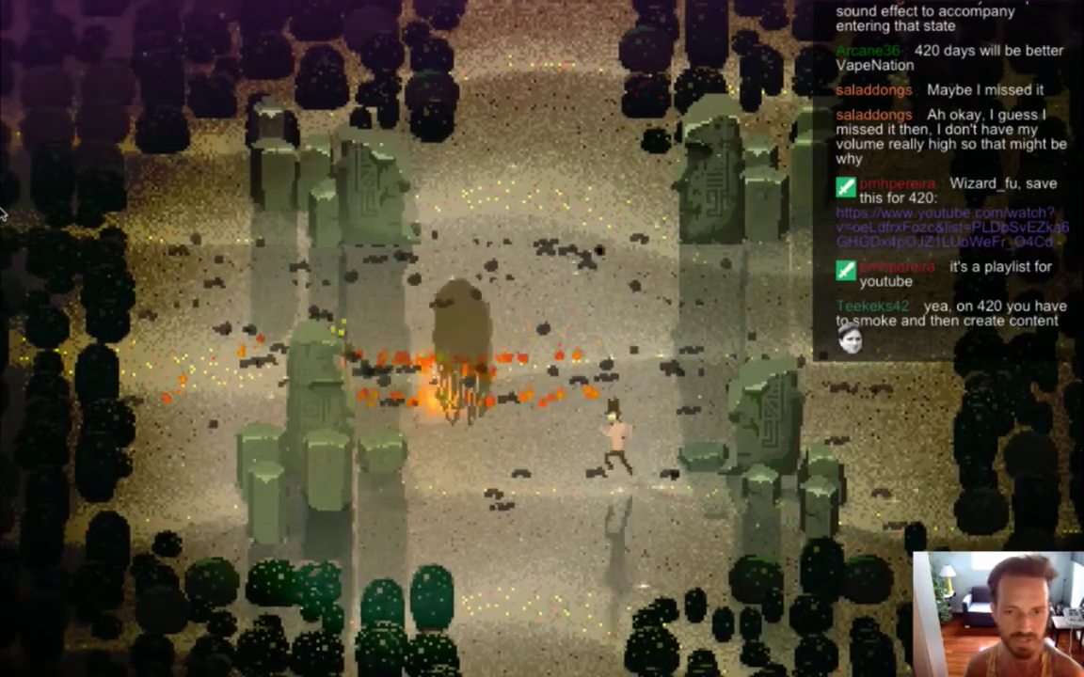
key("Down")
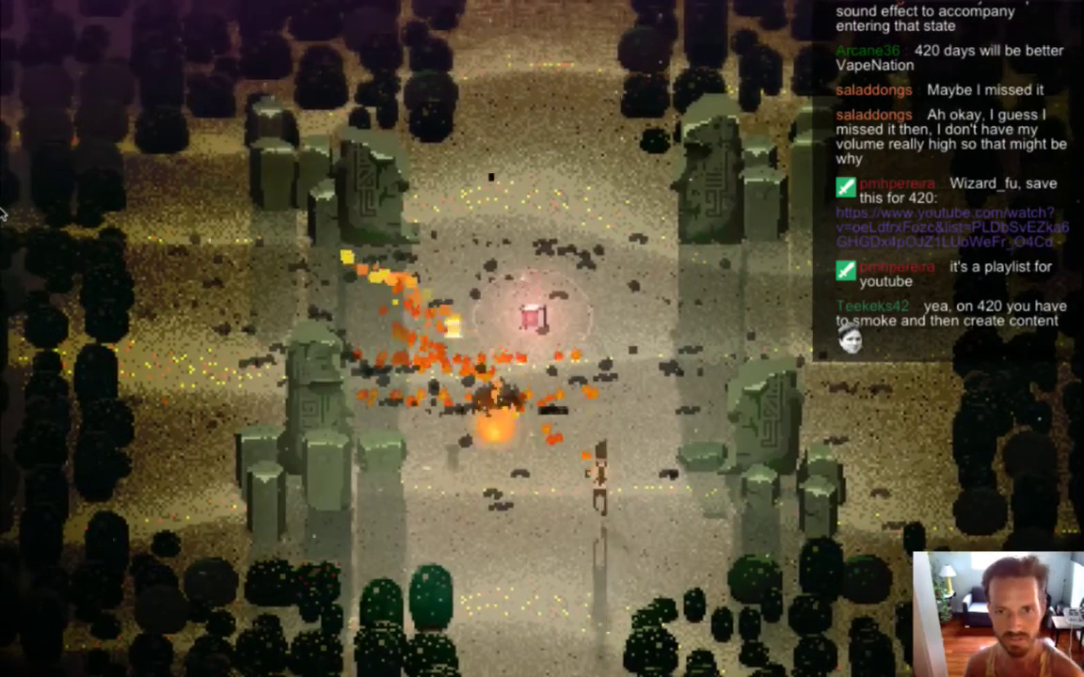
- Collect the glowing red reward item, leave the clearing southward, and return to recheck it
key("Up")
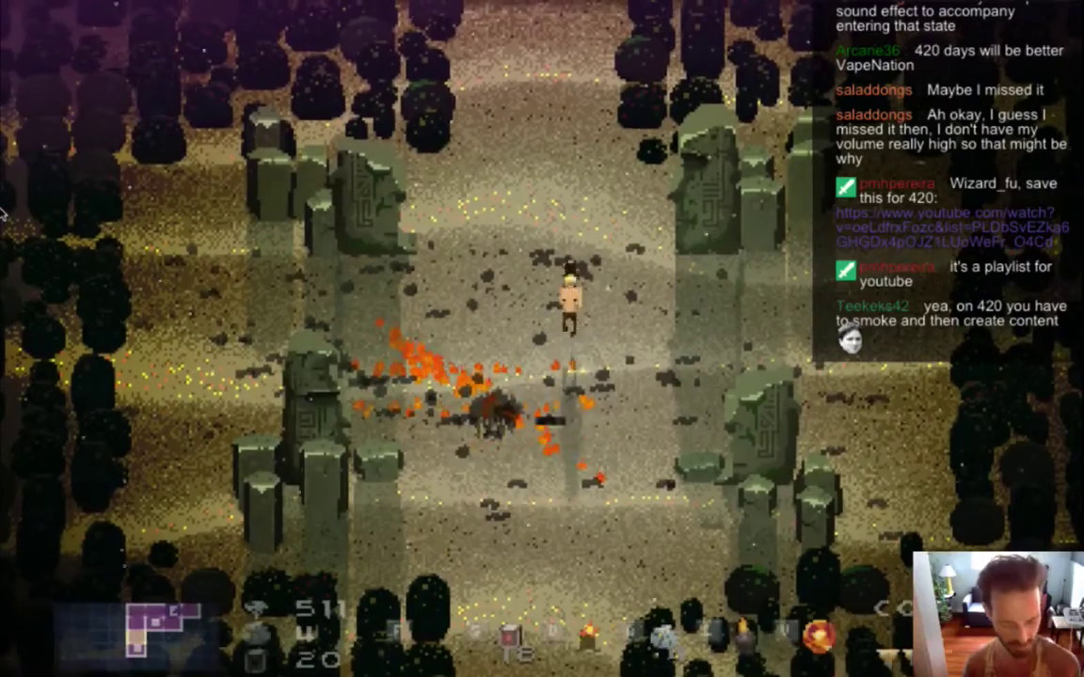
key("Down")
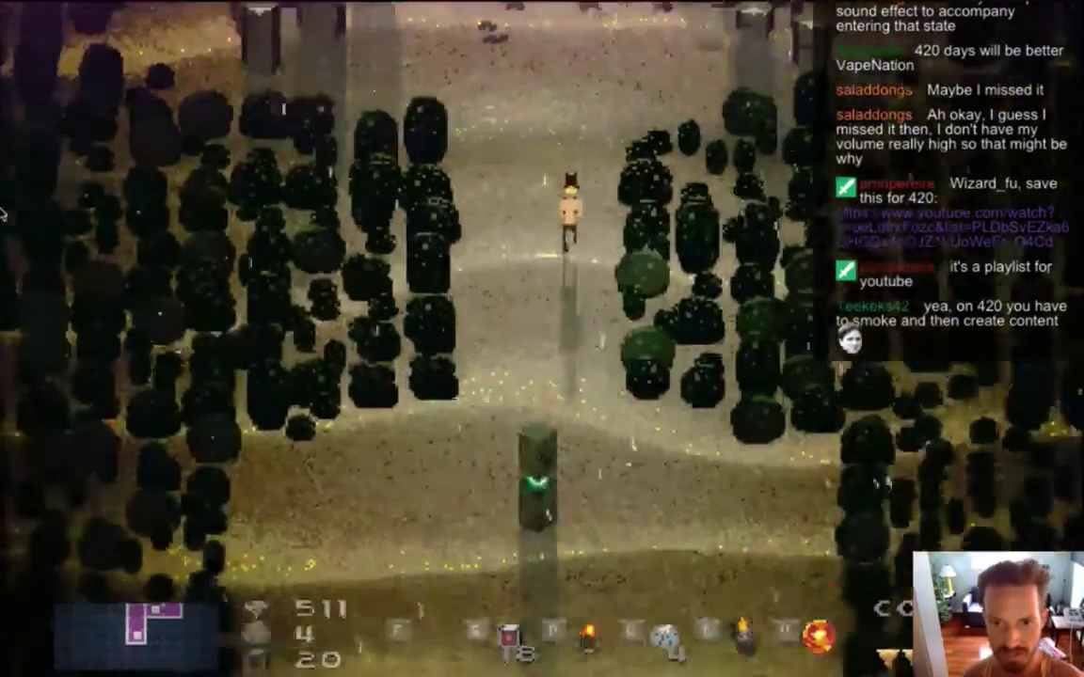
key("Up")
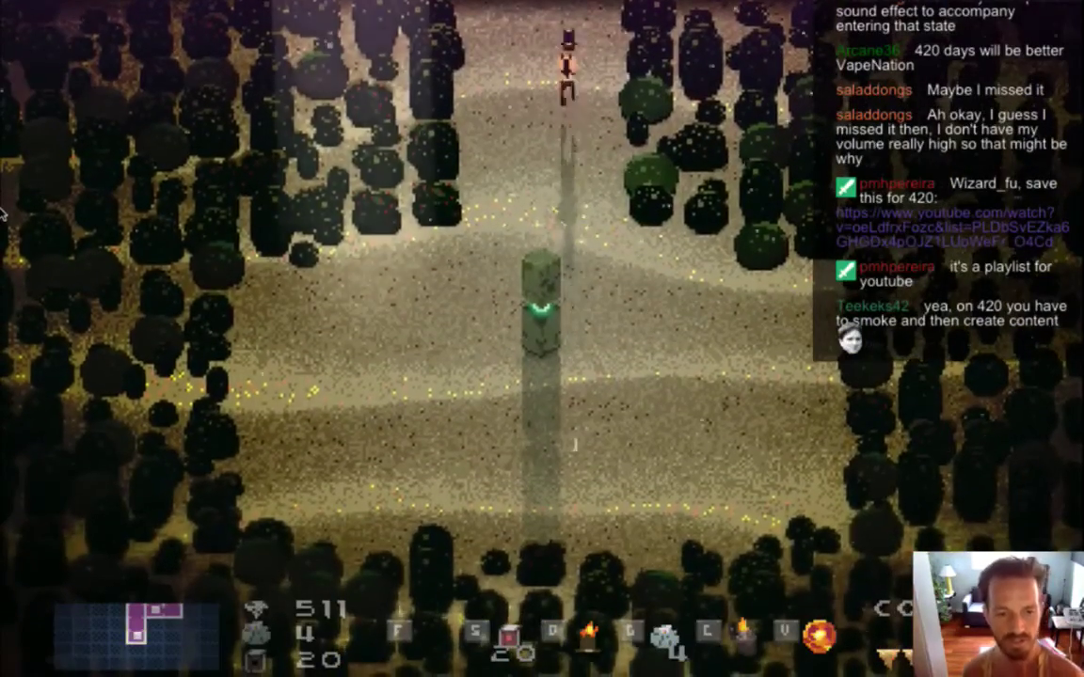
key("Up")
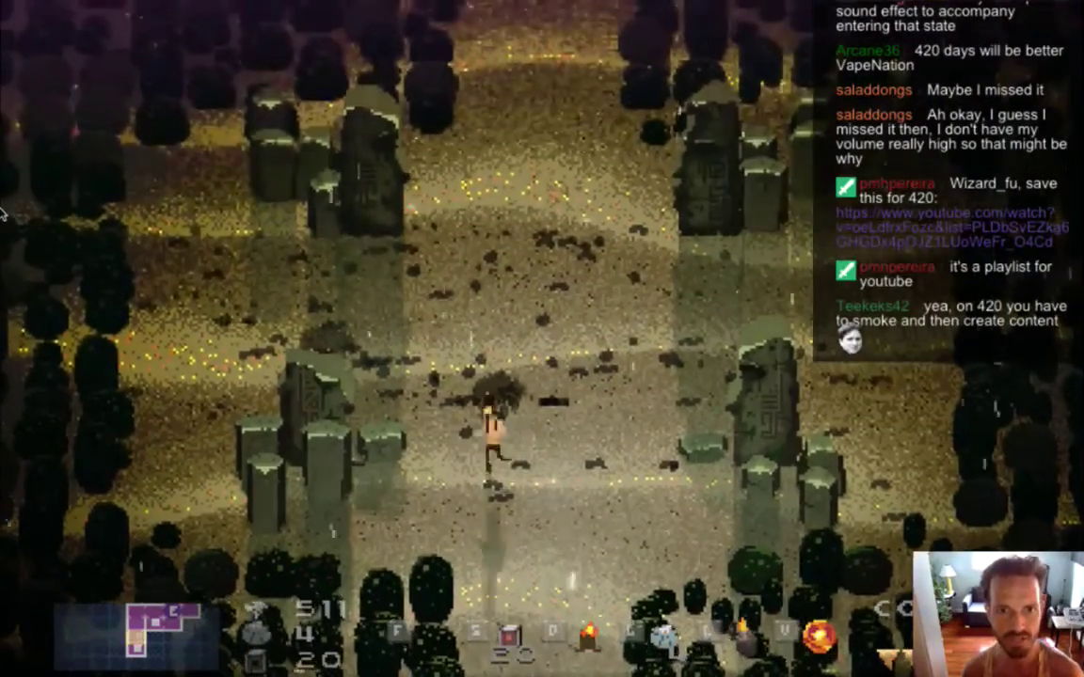
key("Up")
key("Right")
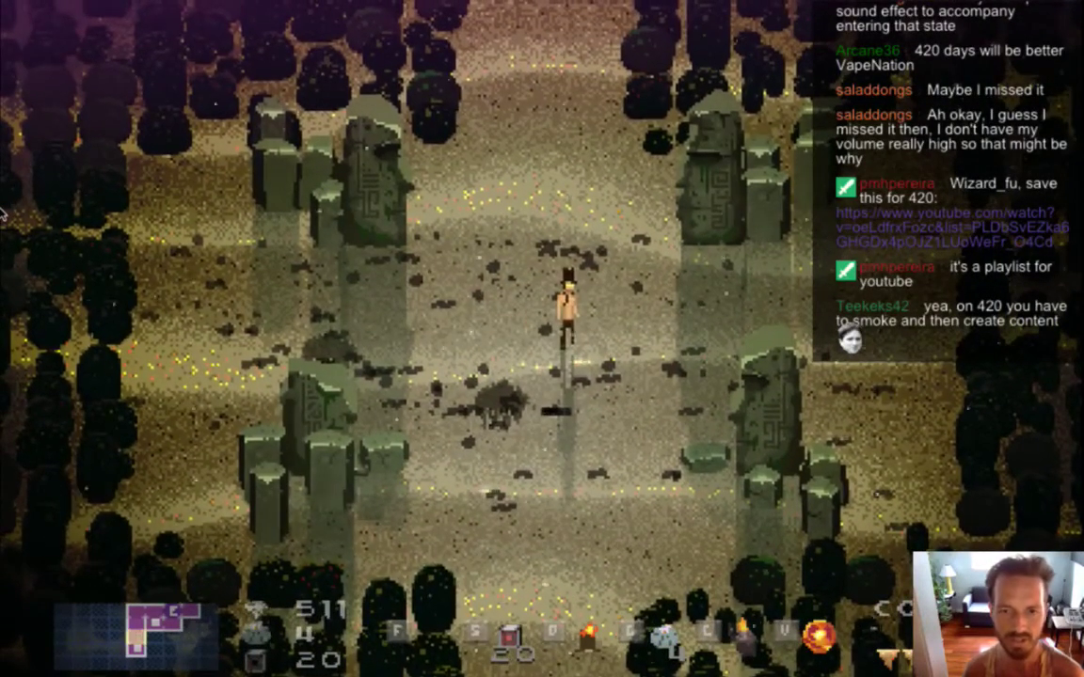
- Travel north and east through the forest with god mode enabled to the area enclosed by standing stones
key("Up")
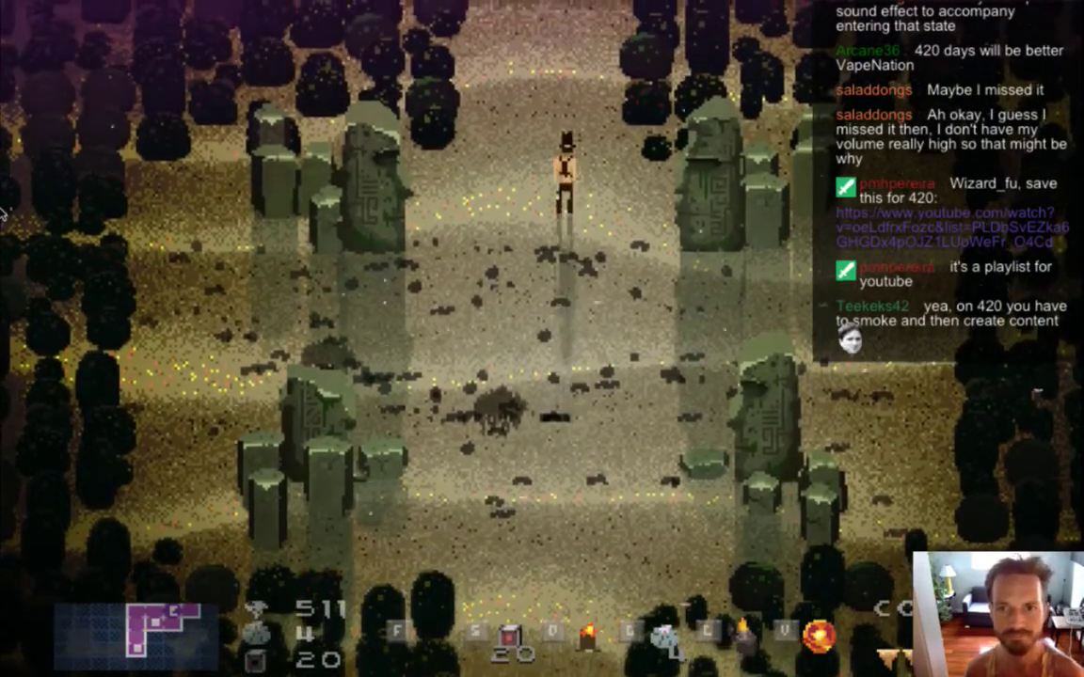
key("Up")
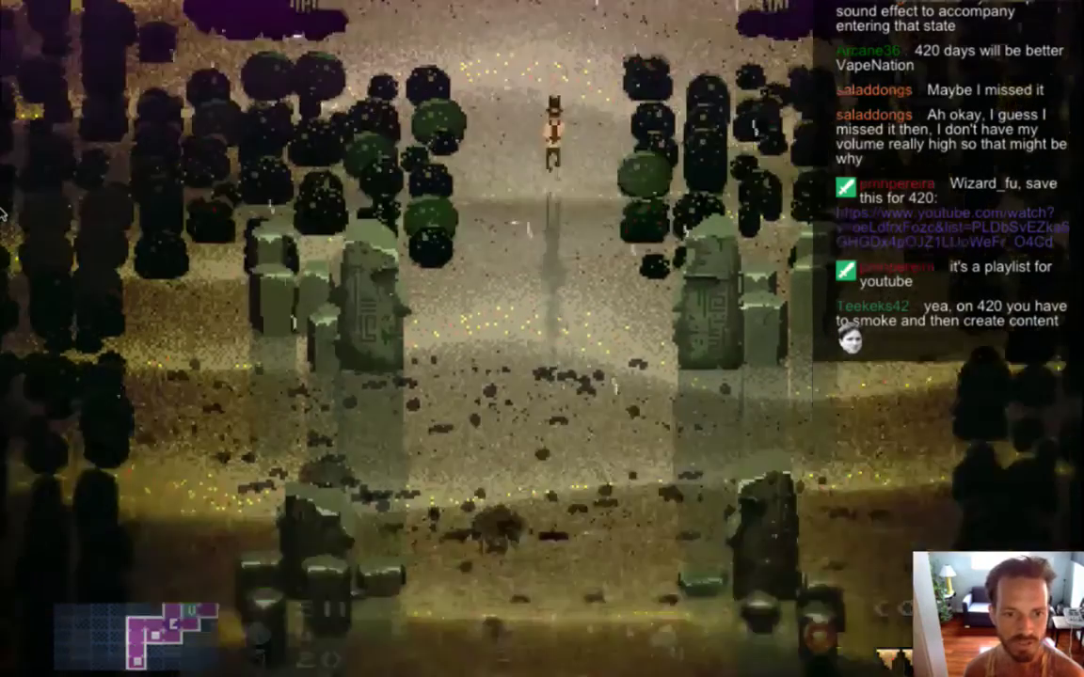
key("Up")
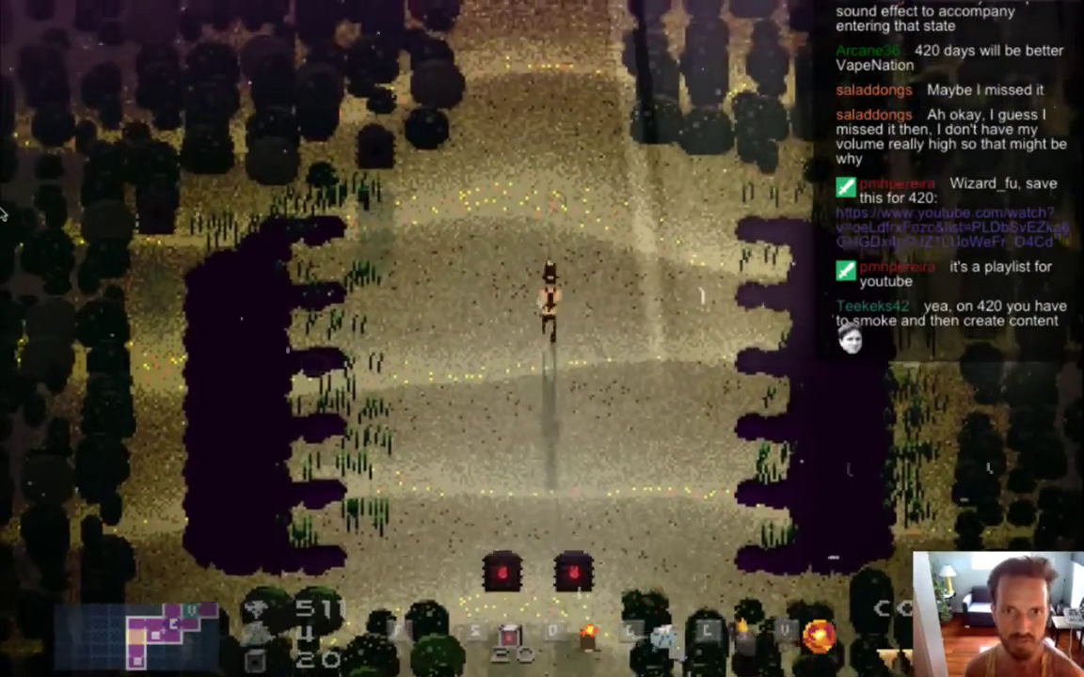
key("Up")
key("g")
key("Right")
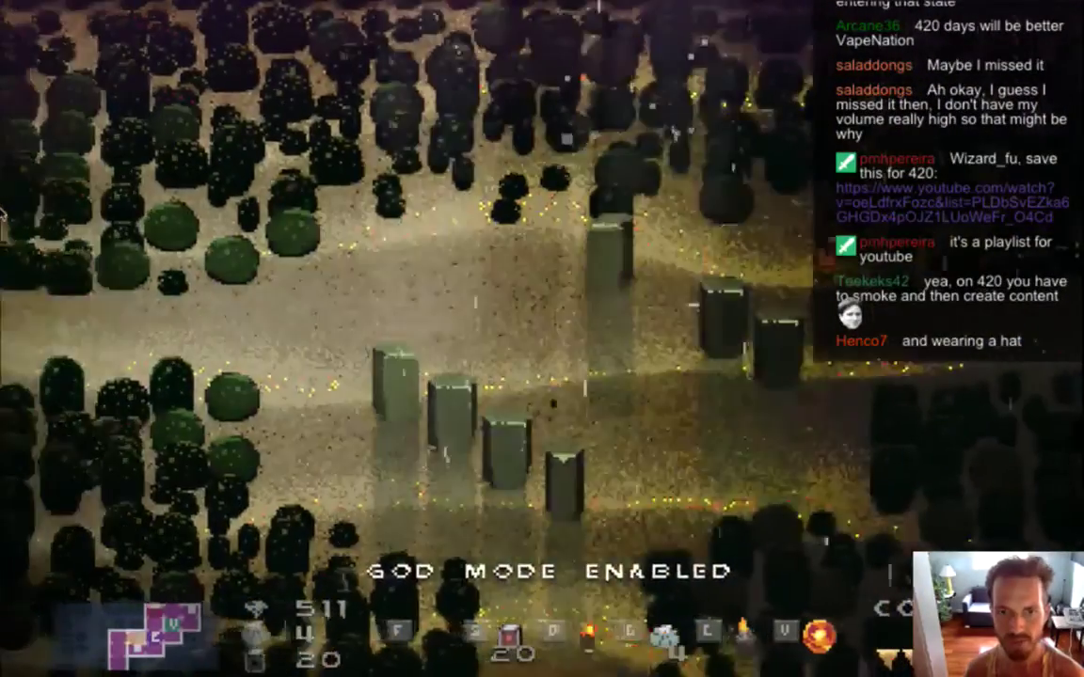
key("Up")
key("Up")
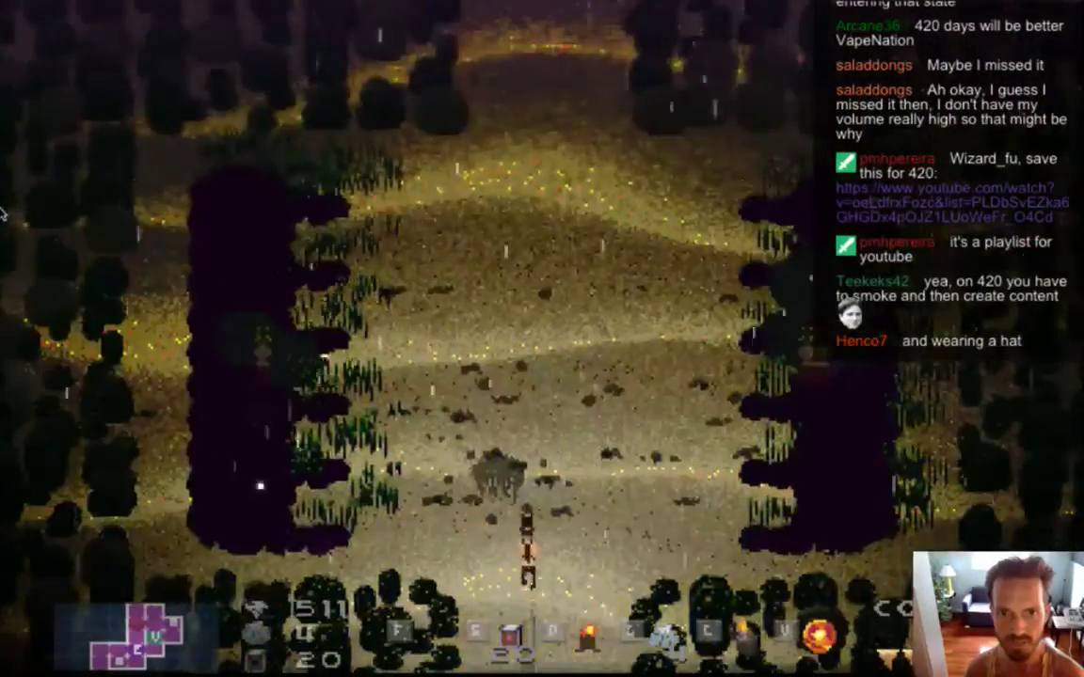
key("Up")
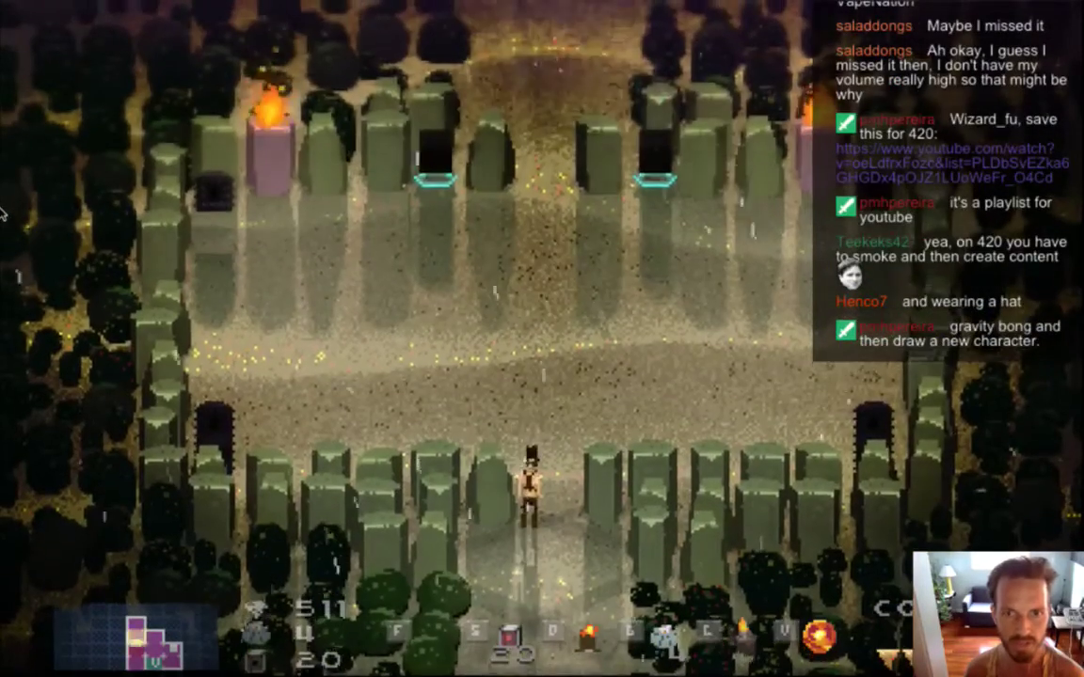
- Disable god mode, then save and quit the game to return to Xcode
key("Down")
key("g")
key("Escape")
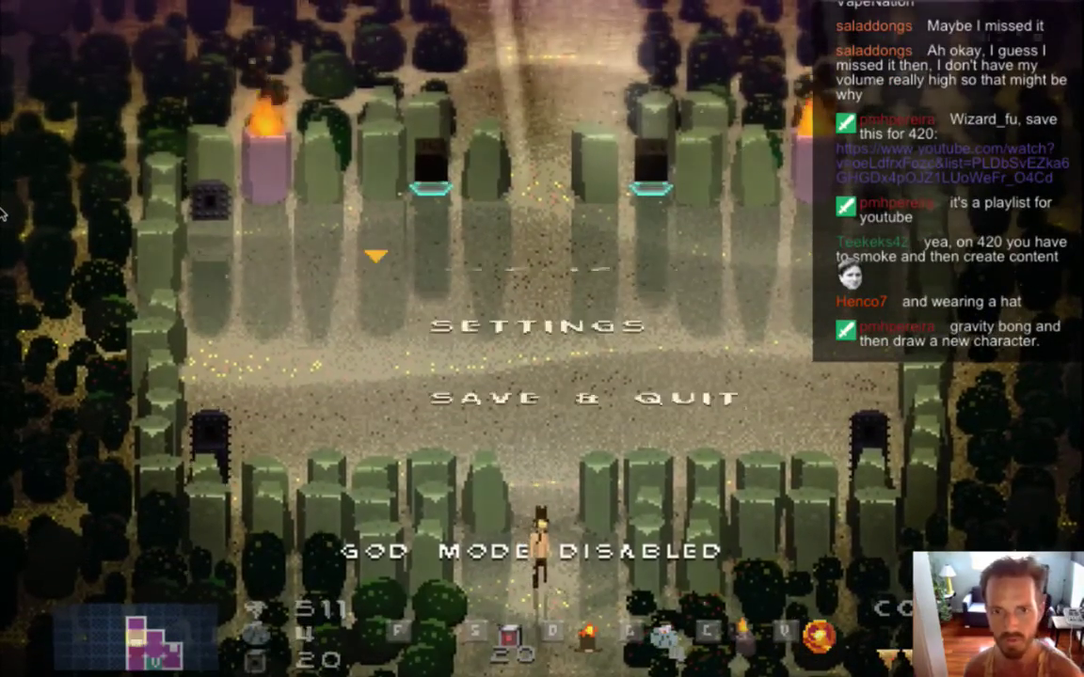
key("Down")
key("Down")
key("Return")
key("super+q")
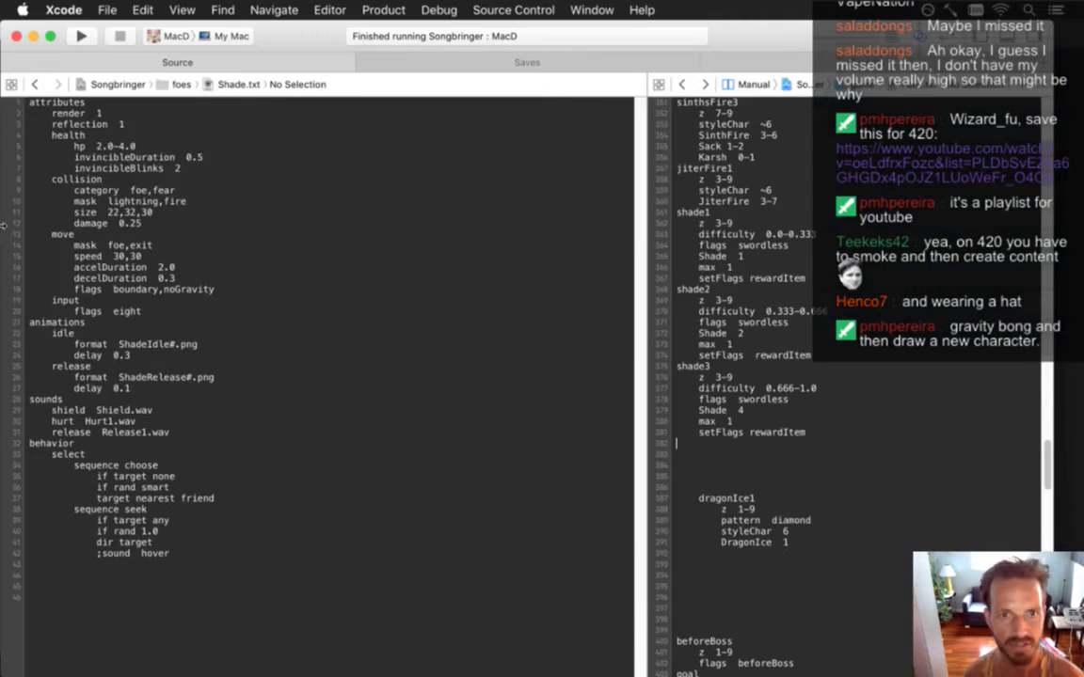
- Review the boss-switch mob groups from mob10 to mob70 in Foes.txt, checking their foes and level ranges
scroll(798, 463, "down", 20)
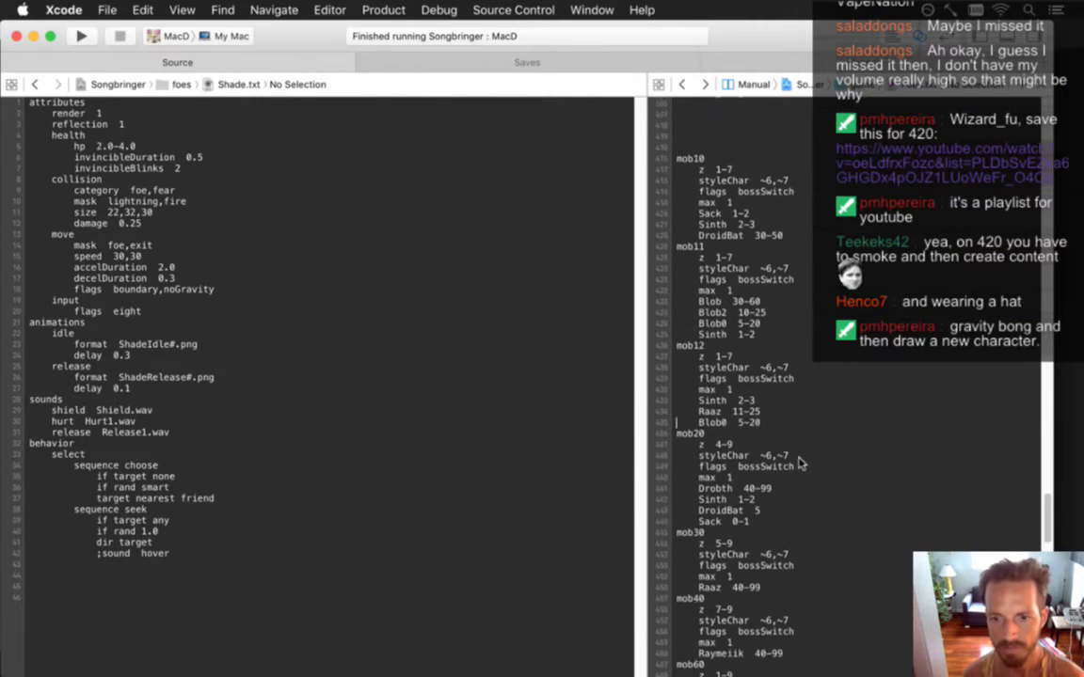
scroll(797, 463, "up", 10)
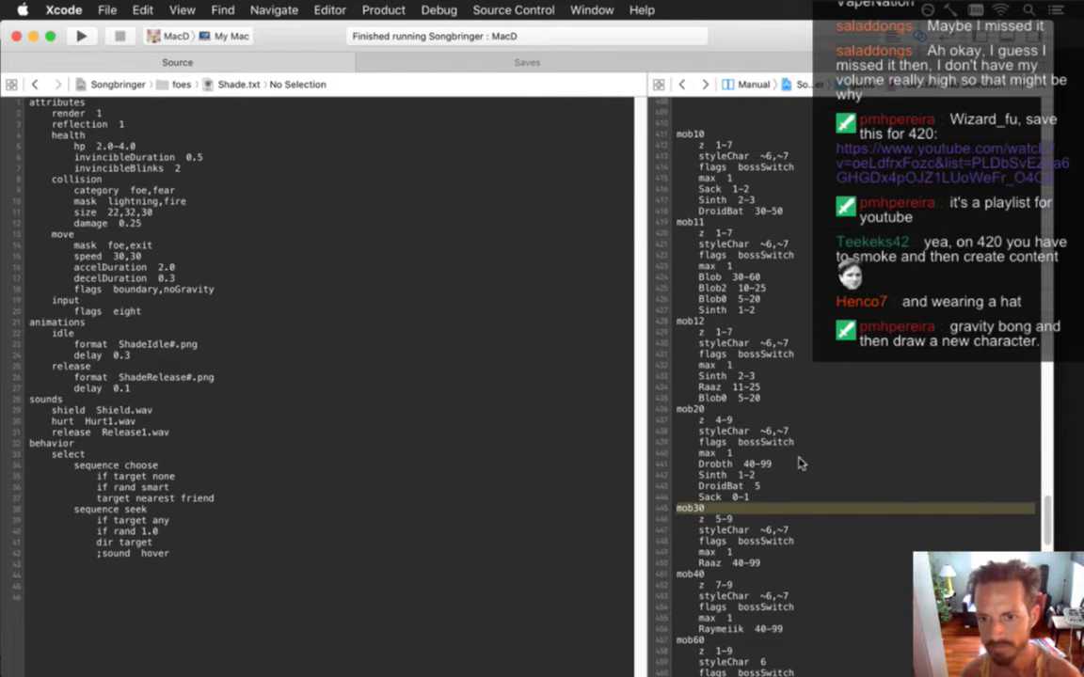
key("Down")
key("Down")
key("Down")
key("Down")
key("Down")
key("Down")
key("Down")
key("Down")
key("Down")
key("Down")
key("Down")
key("Down")
key("Down")
key("Down")
key("Down")
key("Down")
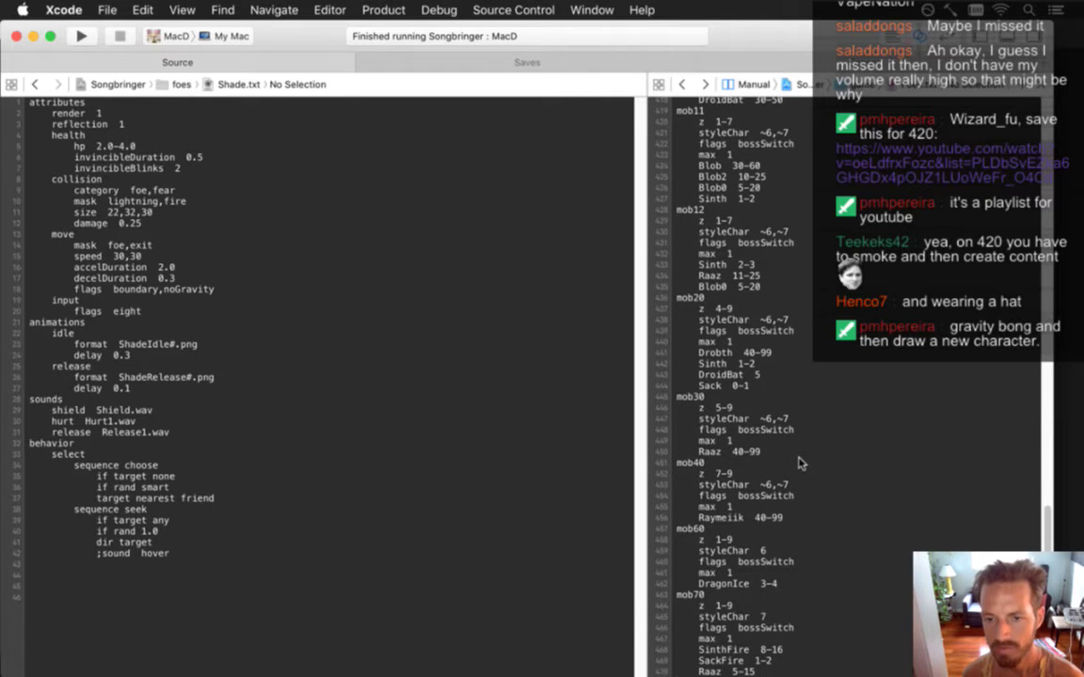
- Set the z range of the boss3 group in Foes.txt to 1-2
scroll(799, 463, "down", 3)
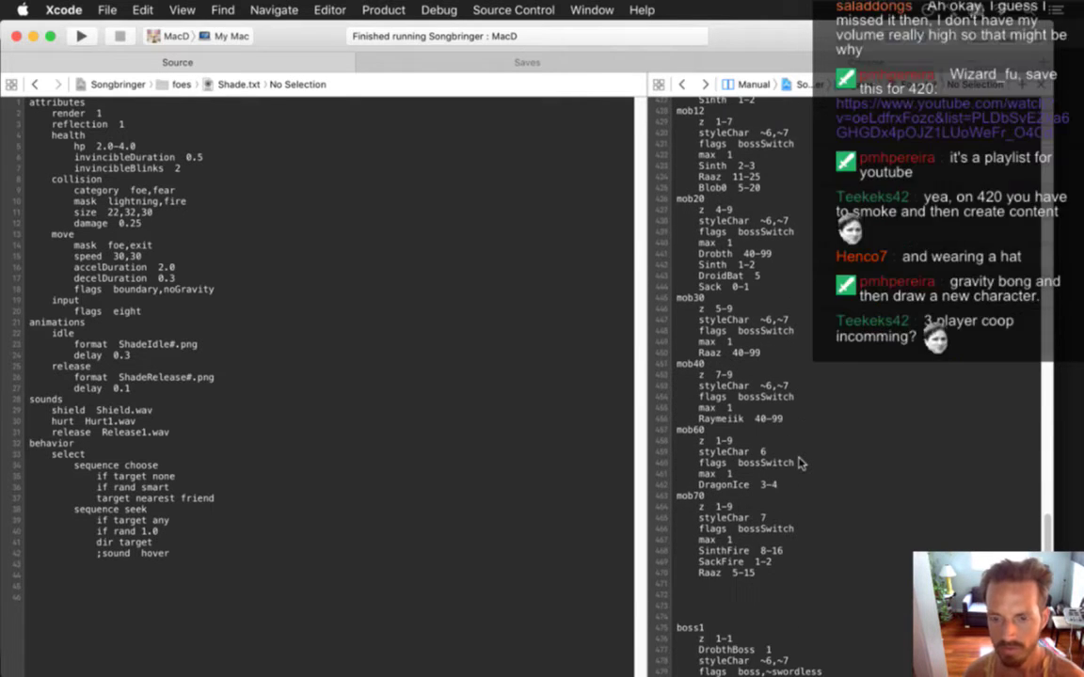
key("Down")
key("Down")
key("Down")
key("Down")
key("Down")
key("Down")
key("Down")
key("Down")
key("Down")
key("Down")
key("Down")
key("Down")
key("Down")
key("Down")
key("Down")
key("Down")
key("Down")
key("Down")
key("Down")
key("Down")
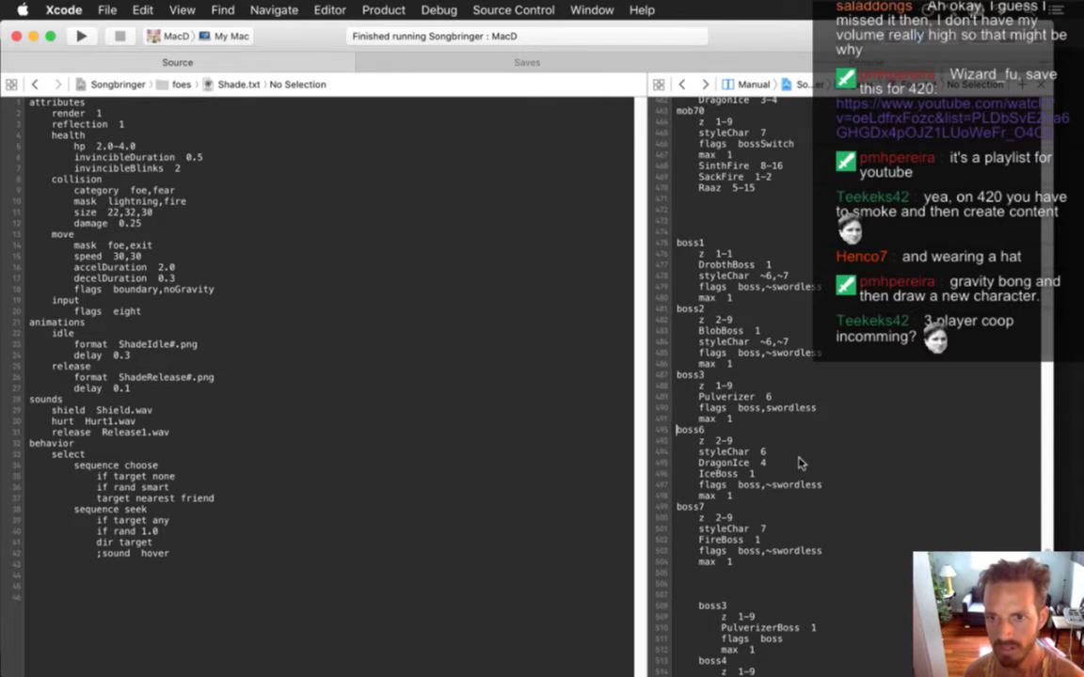
key("Down")
key("Down")
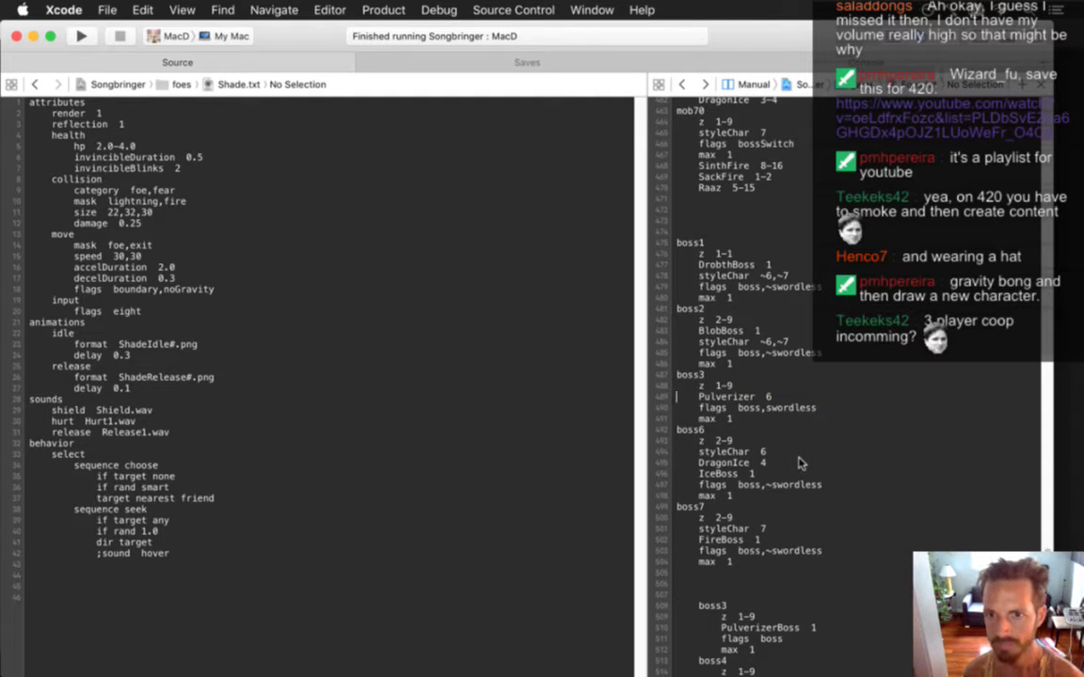
key("BackSpace")
type("2")
- Duplicate the boss3 group directly below itself and rename the copy boss4
key("Up")
key("super+Left")
key("shift+Down")
key("shift+Down")
key("shift+Down")
key("shift+Down")
key("shift+Down")
key("super+c")
key("Right")
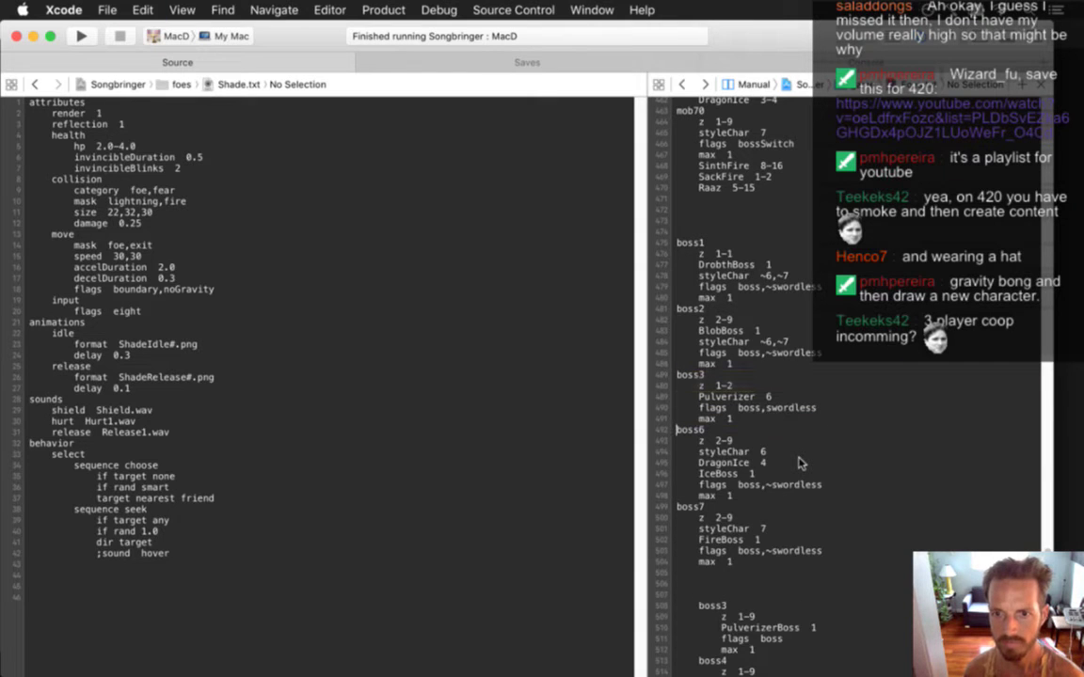
key("super+v")
key("Up")
key("Up")
key("Up")
key("Up")
key("Up")
key("super+Right")
key("BackSpace")
type("4")
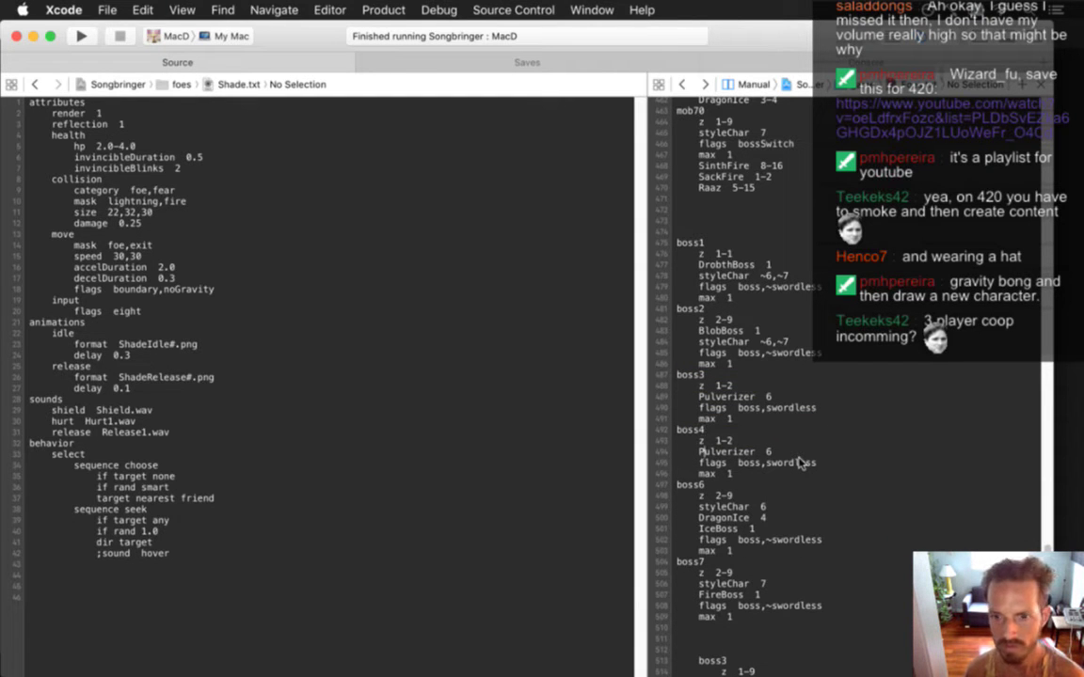
- Set the z range of the boss4 group to 3-9
key("super+Right")
key("Left")
key("Left")
key("Left")
key("Delete")
type("3")
key("Right")
key("Delete")
type("9")
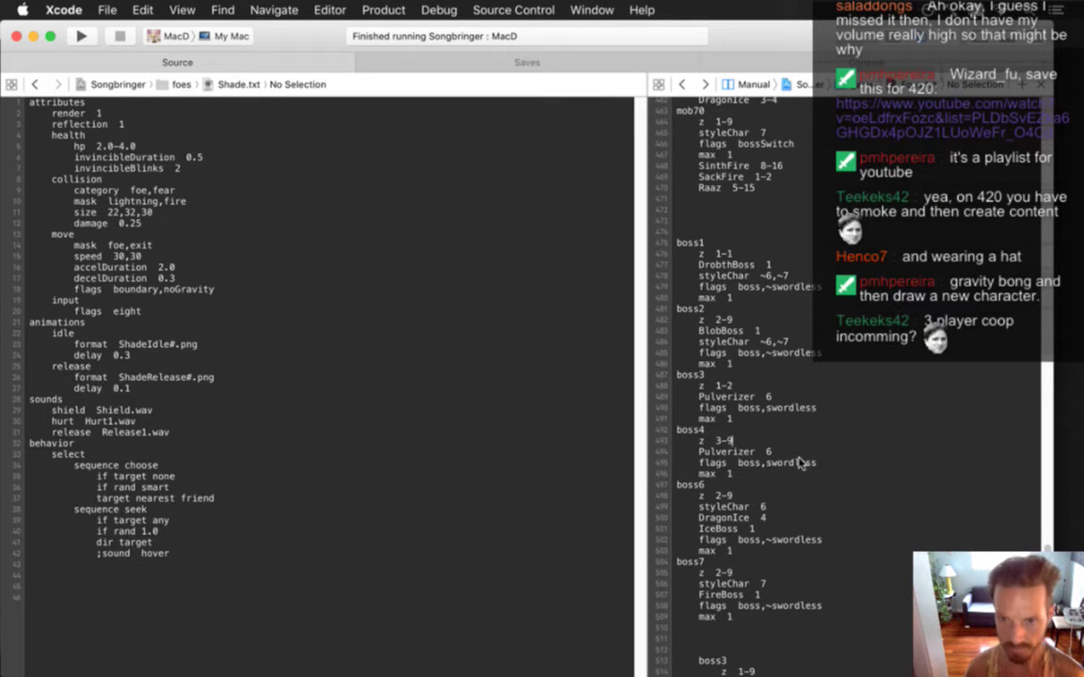
- Set boss4's Pulverizer value to 4 and add a Shade entry with the value 20 below it
key("Down")
key("super+Right")
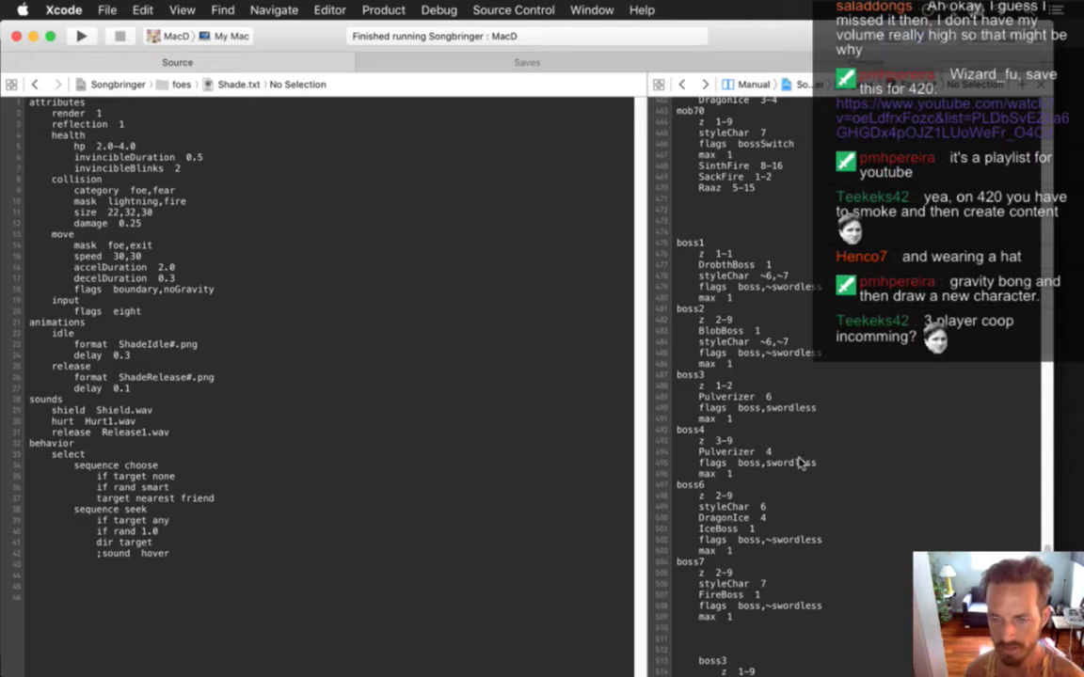
key("Return")
type("Shade  ")
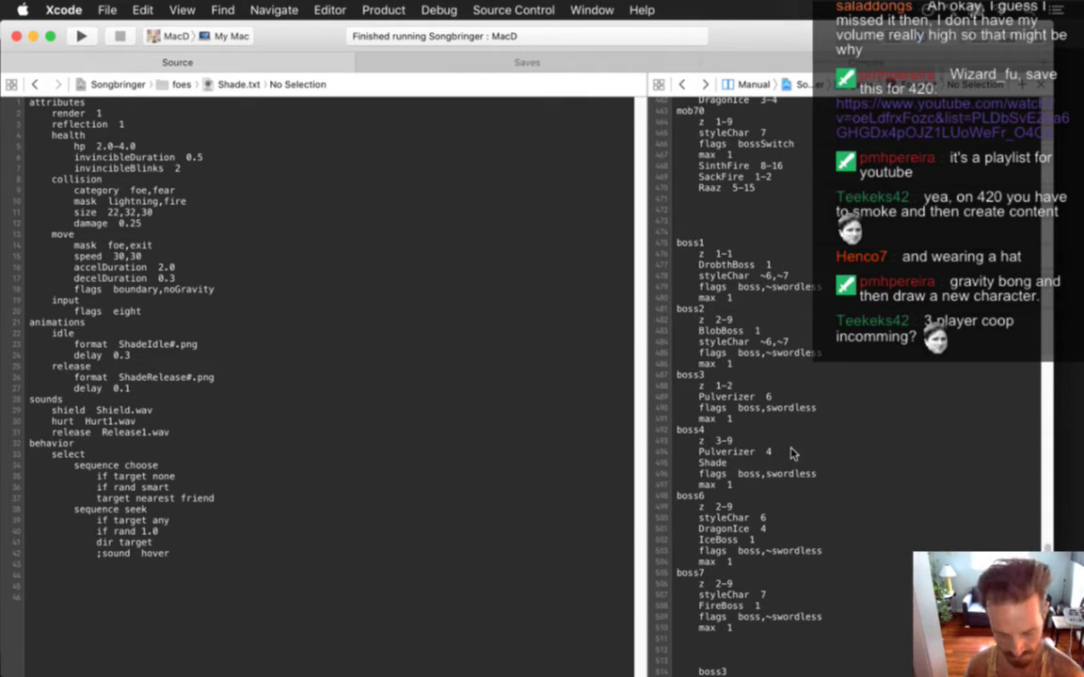
type("20")
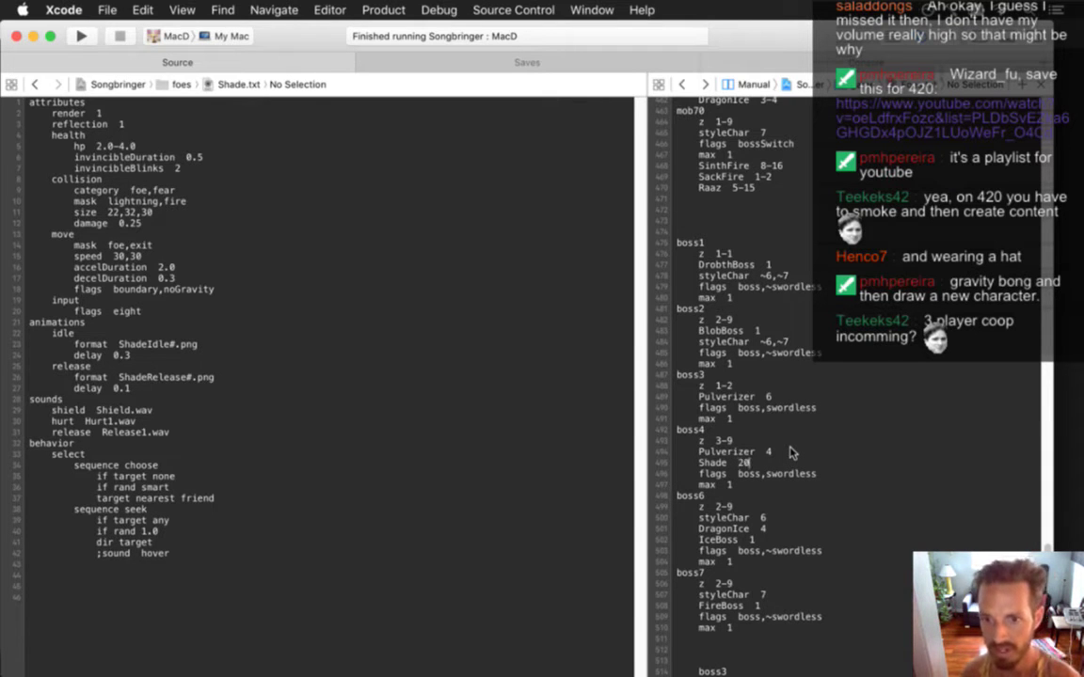
- Run Songbringer to check the boss encounter in the standing-stone clearing, and quit the game
key("super+r")
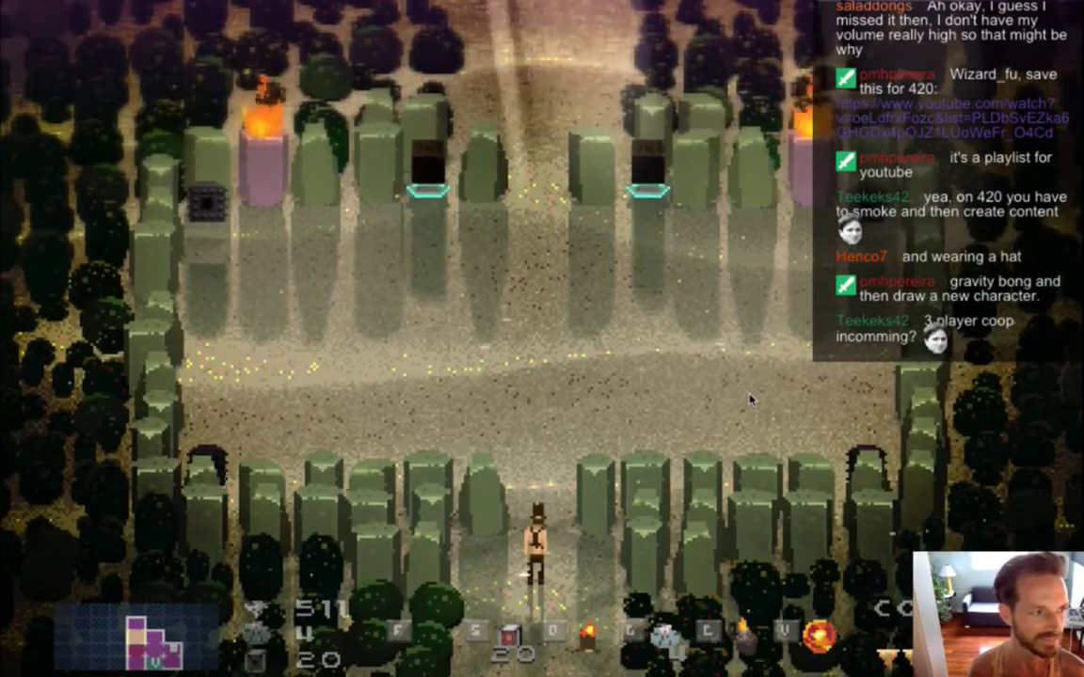
key("Up")
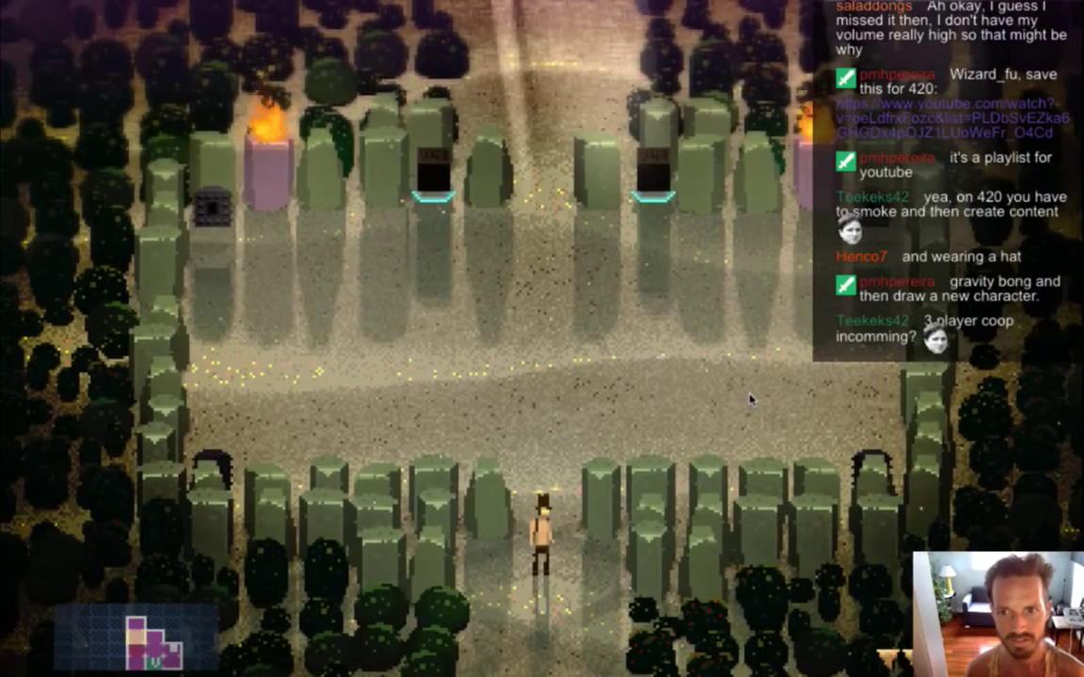
key("super+q")
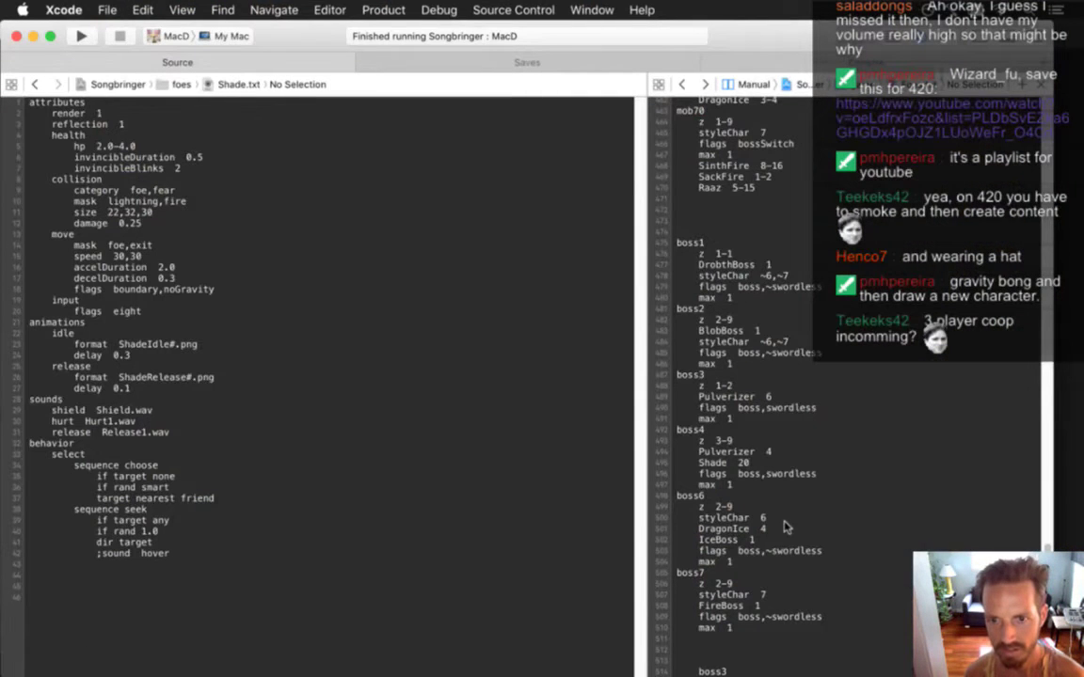
- Set boss4's Shade value to 4 and save Foes.txt
left_click(742, 510)
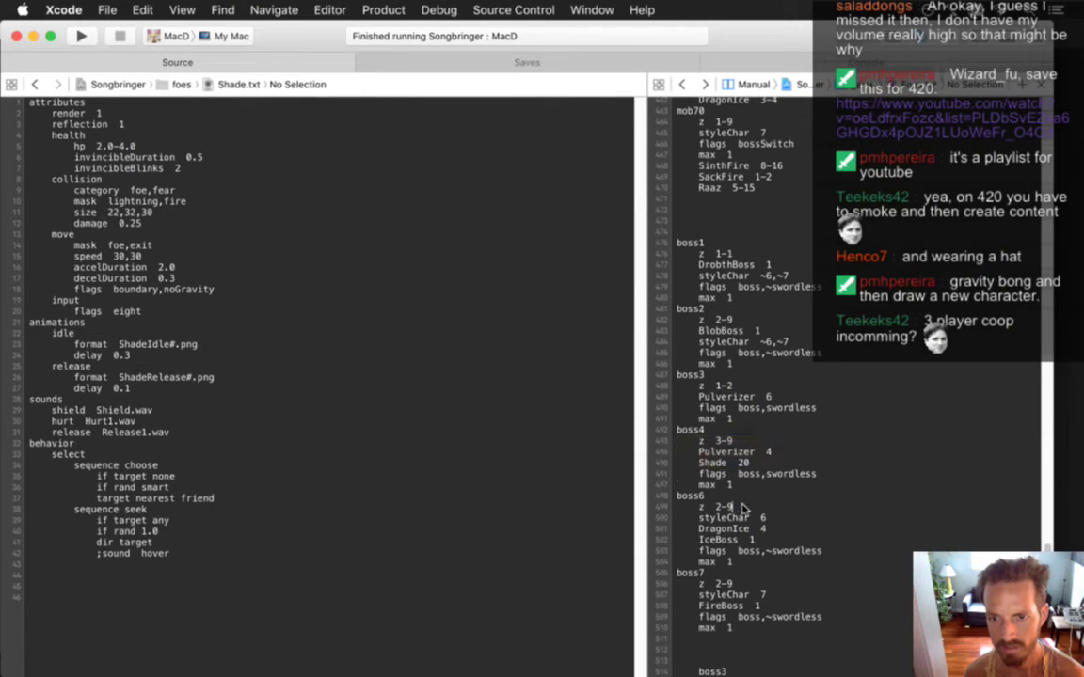
left_click_drag(721, 453, 737, 463)
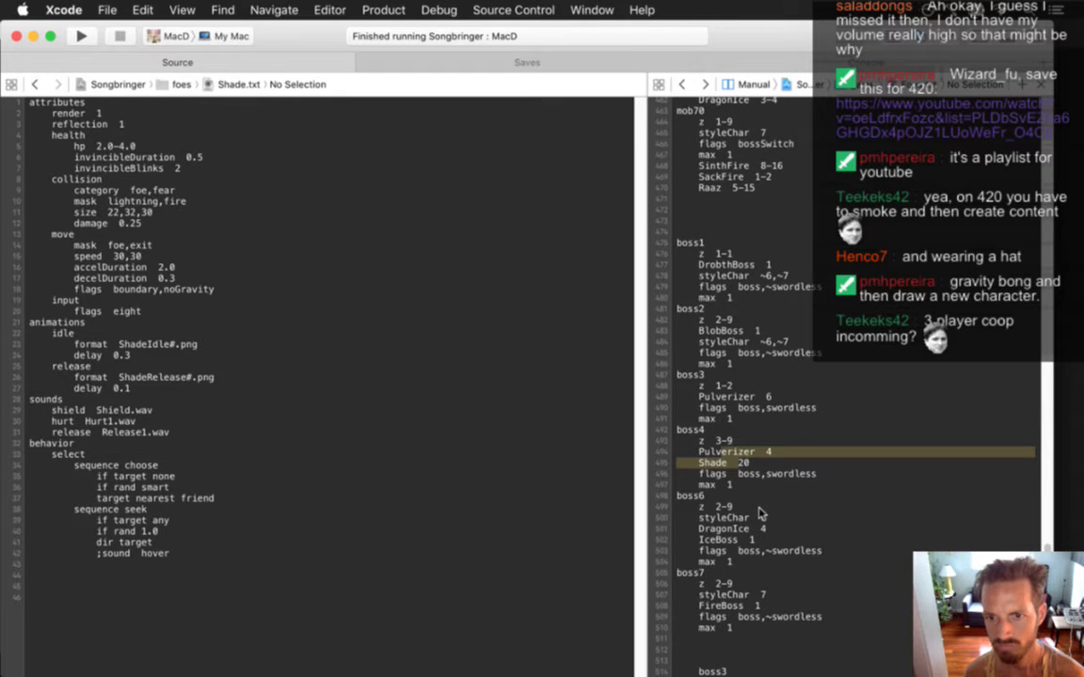
left_click(743, 468)
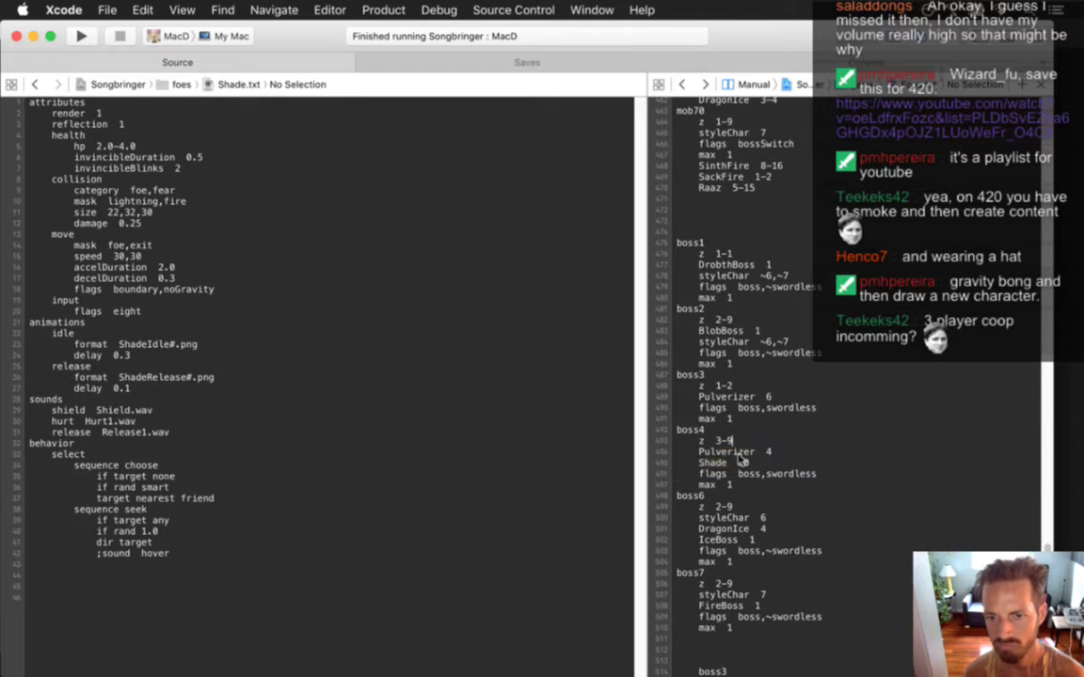
left_click_drag(675, 429, 758, 486)
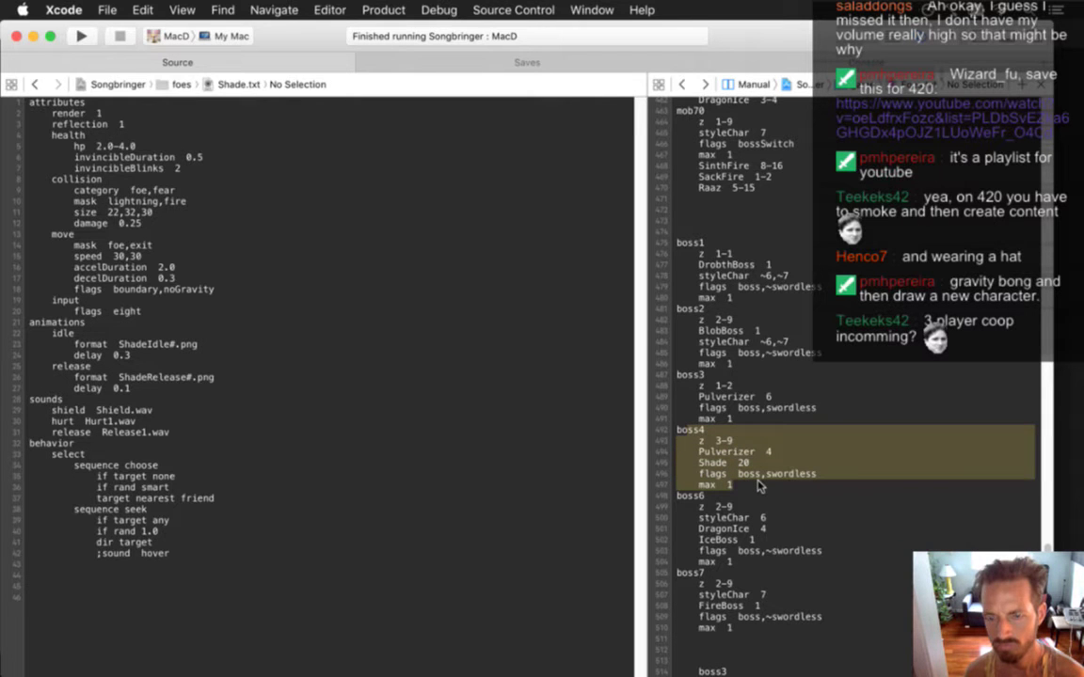
left_click(761, 478)
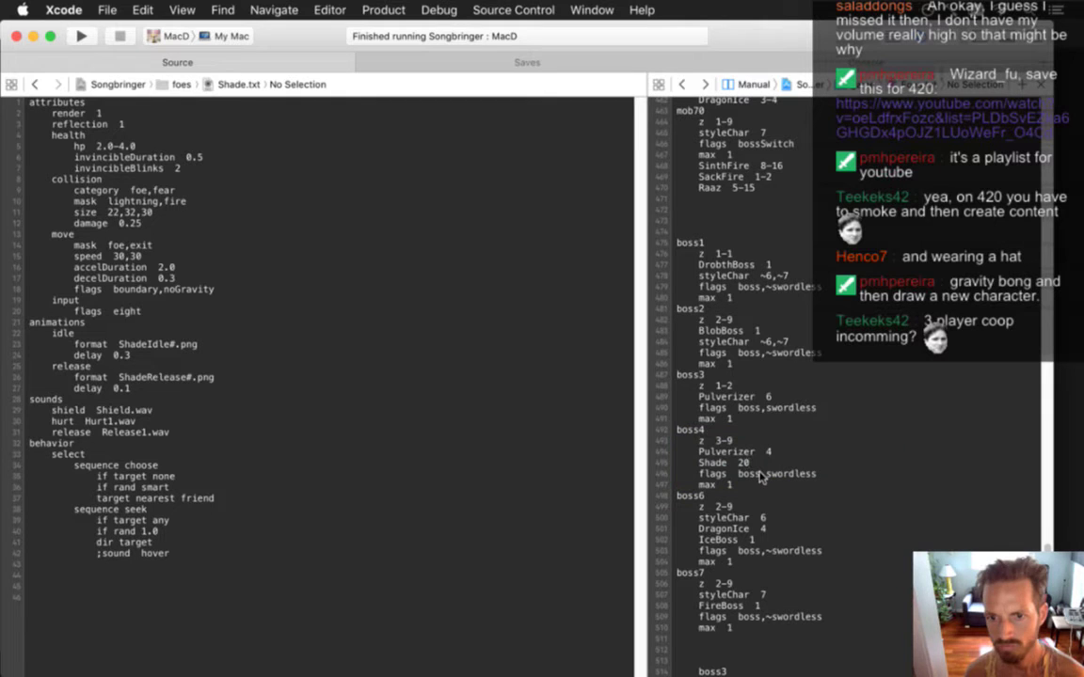
key("BackSpace")
key("BackSpace")
type("4")
key("super+s")
- Test the reduced Shade group in Songbringer by walking up to the middle of the clearing, and quit the game
key("super+r")
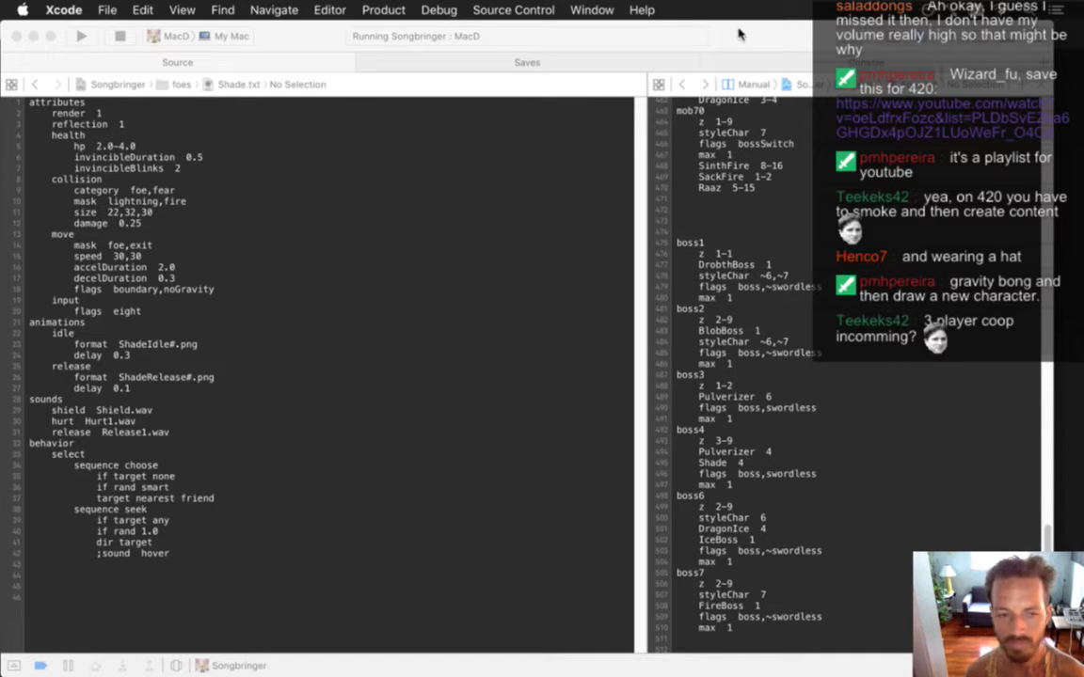
left_click(352, 158)
left_click(753, 434)
key("super+r")
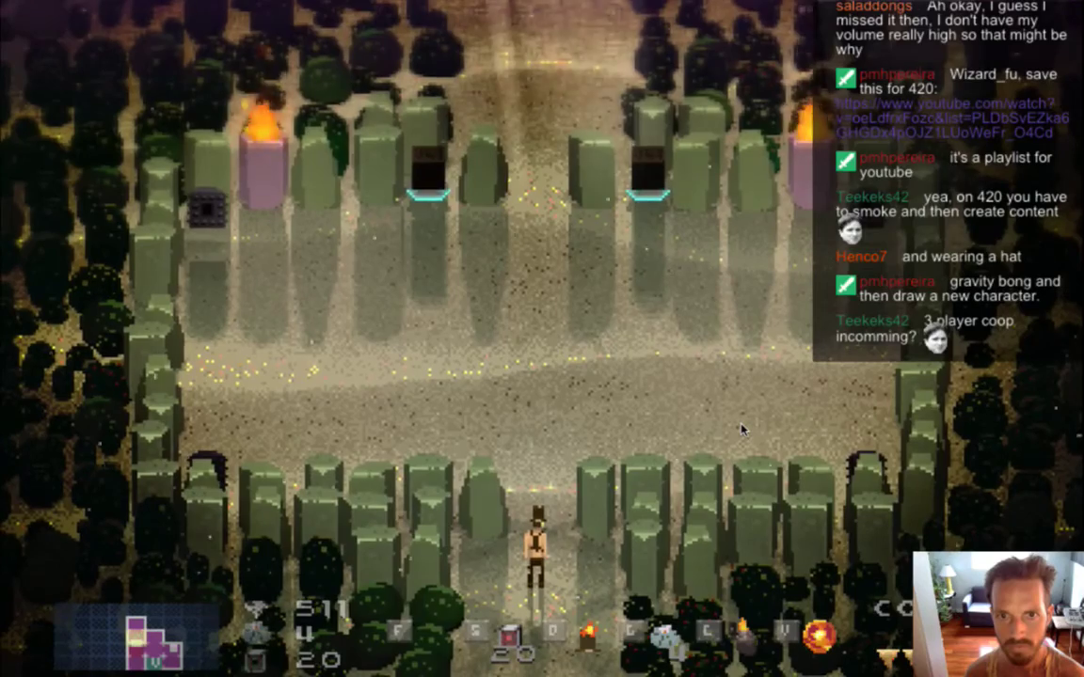
key("w")
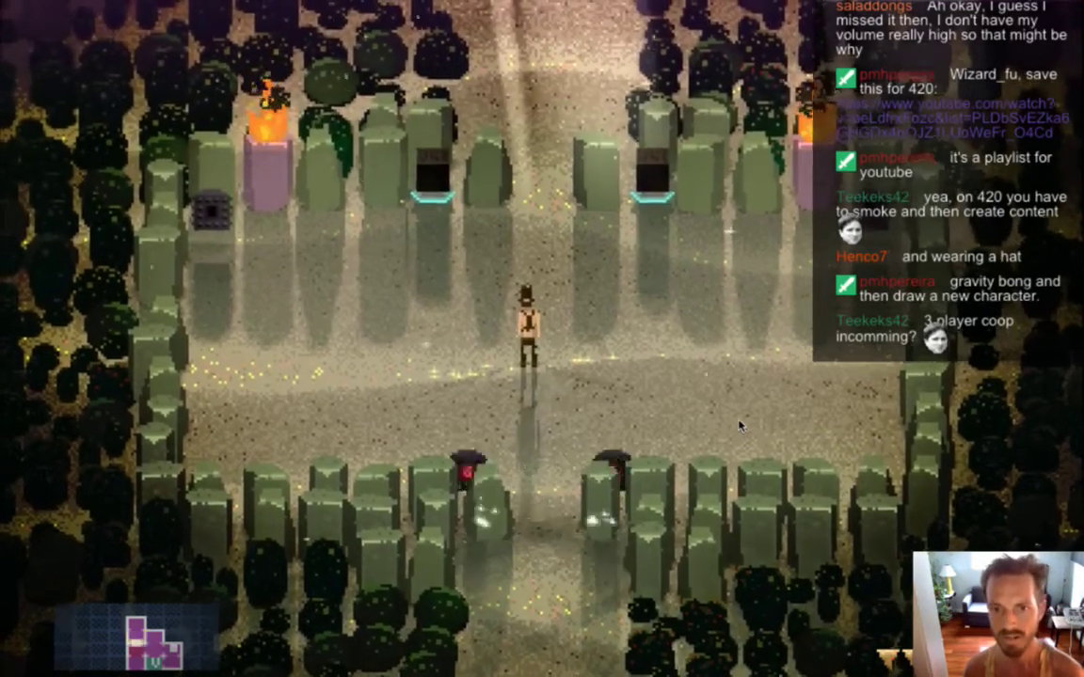
key("super+q")
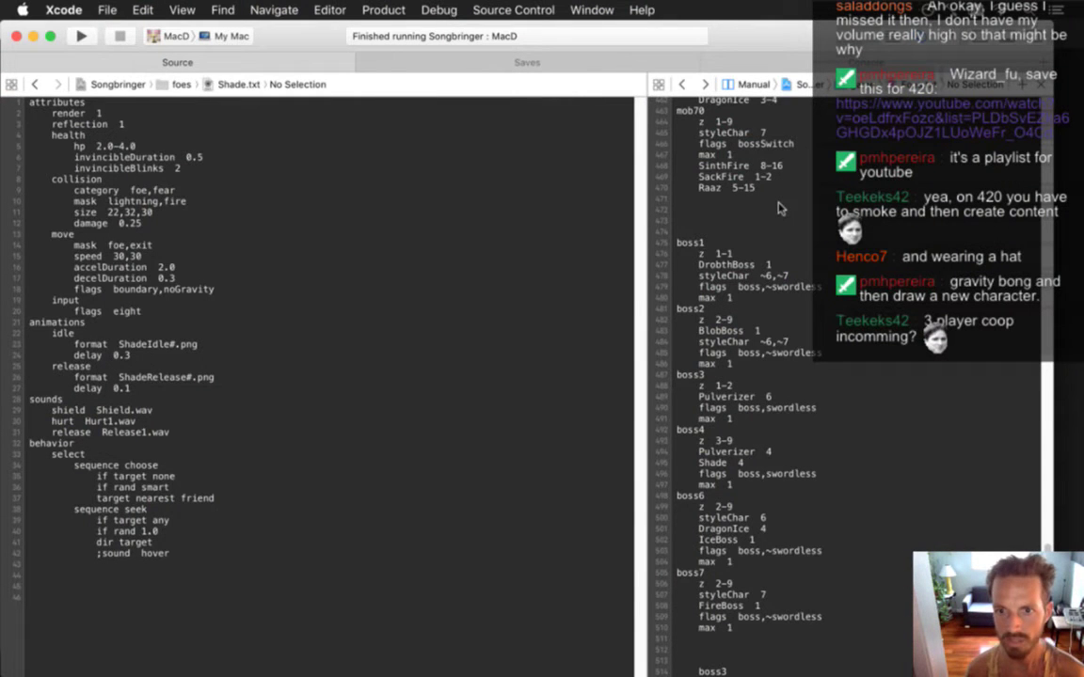
- Set the Shade value in the boss4 group to 20
key("Down")
key("Down")
key("Down")
key("Down")
key("Down")
key("Down")
key("Down")
key("Down")
key("Down")
key("Down")
key("Down")
key("Down")
key("Down")
key("Down")
key("Down")
key("Down")
key("Down")
key("Down")
key("Down")
key("Down")
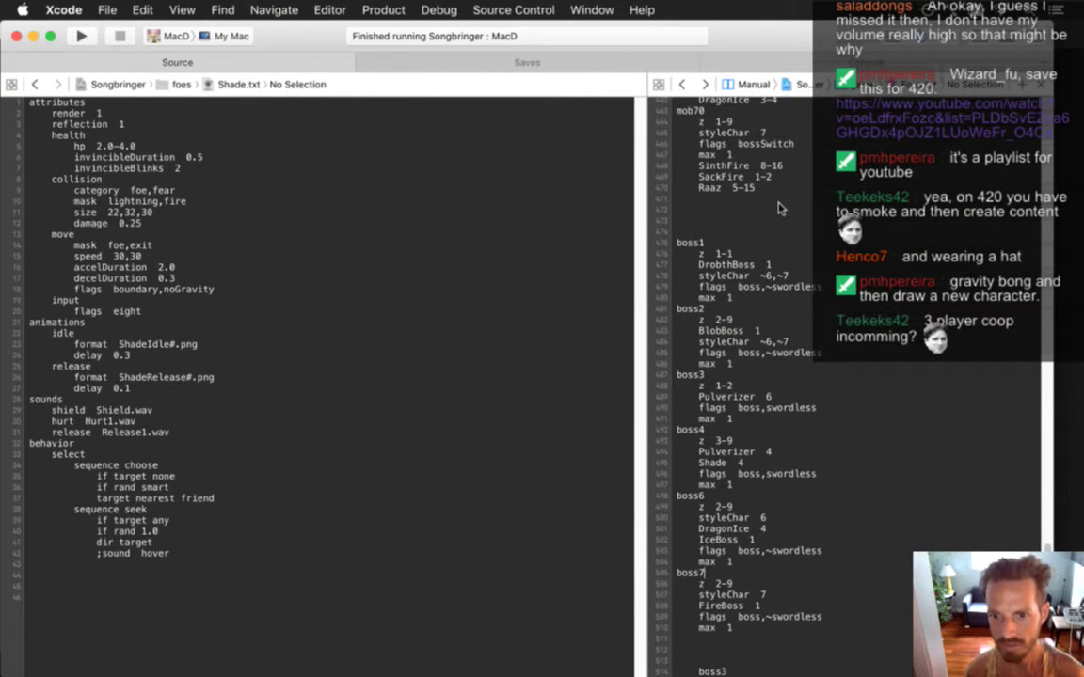
key("Up")
key("Up")
key("Up")
key("Up")
key("Up")
key("Up")
key("Up")
key("Up")
key("super+Right")
key("BackSpace")
type("20")
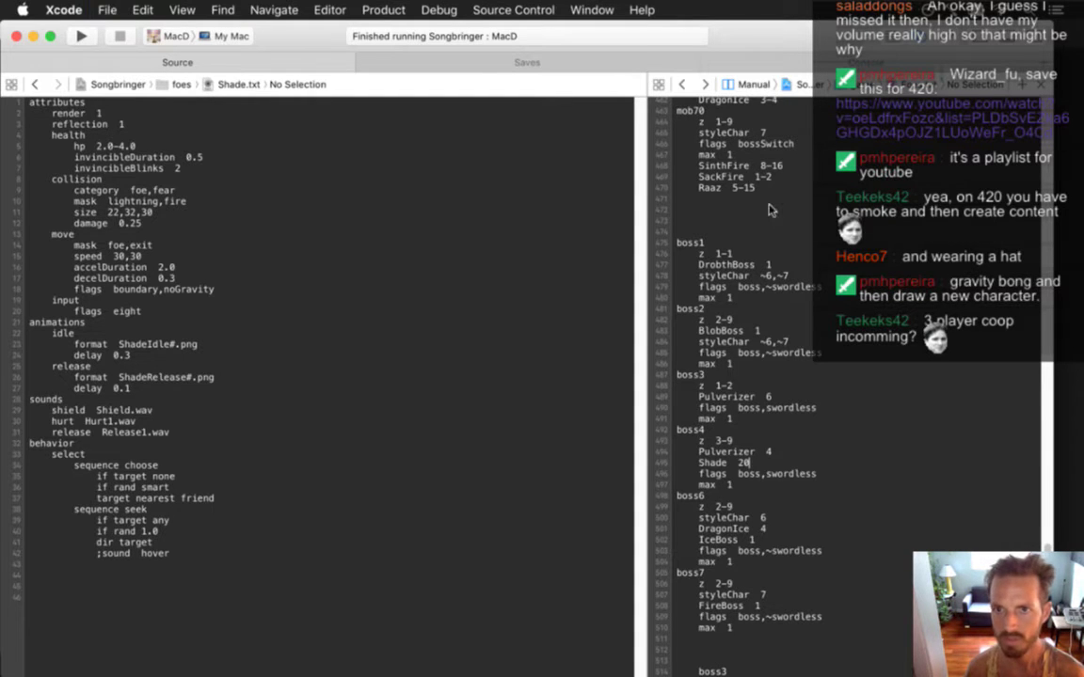
- Set lifeContainer5 to 0 in the item flag list and check the clearing in a test run of Songbringer
scroll(769, 210, "up", 20)
scroll(769, 211, "down", 5)
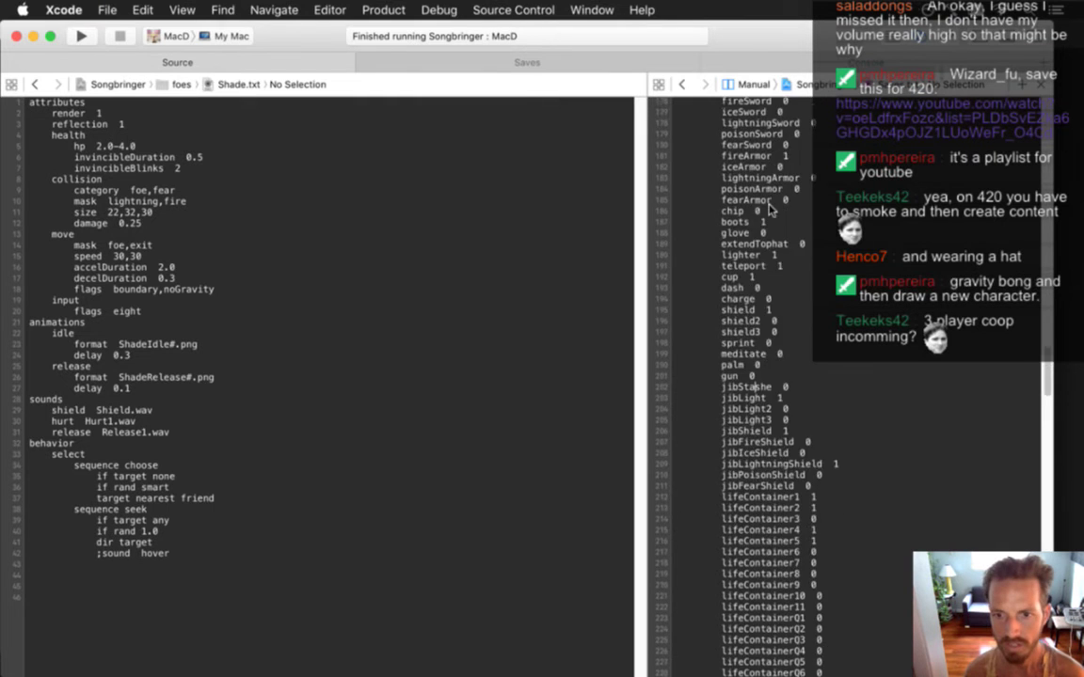
scroll(768, 210, "up", 4)
key("Down")
key("Down")
key("Down")
key("Down")
key("Down")
key("Down")
key("Down")
key("Down")
key("Down")
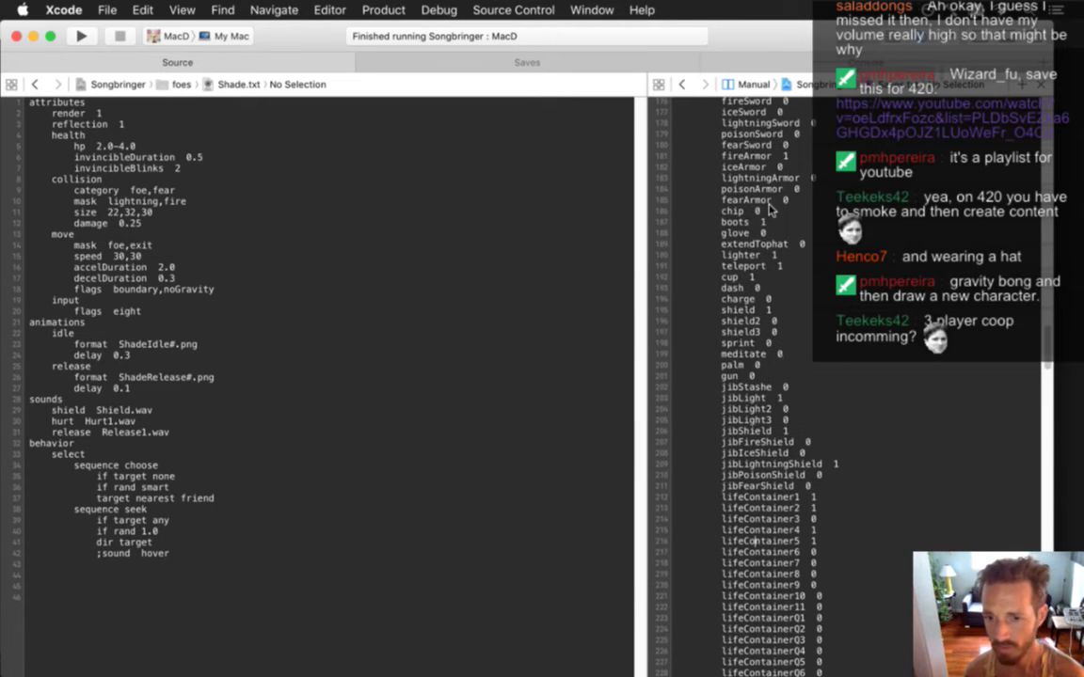
key("super+r")
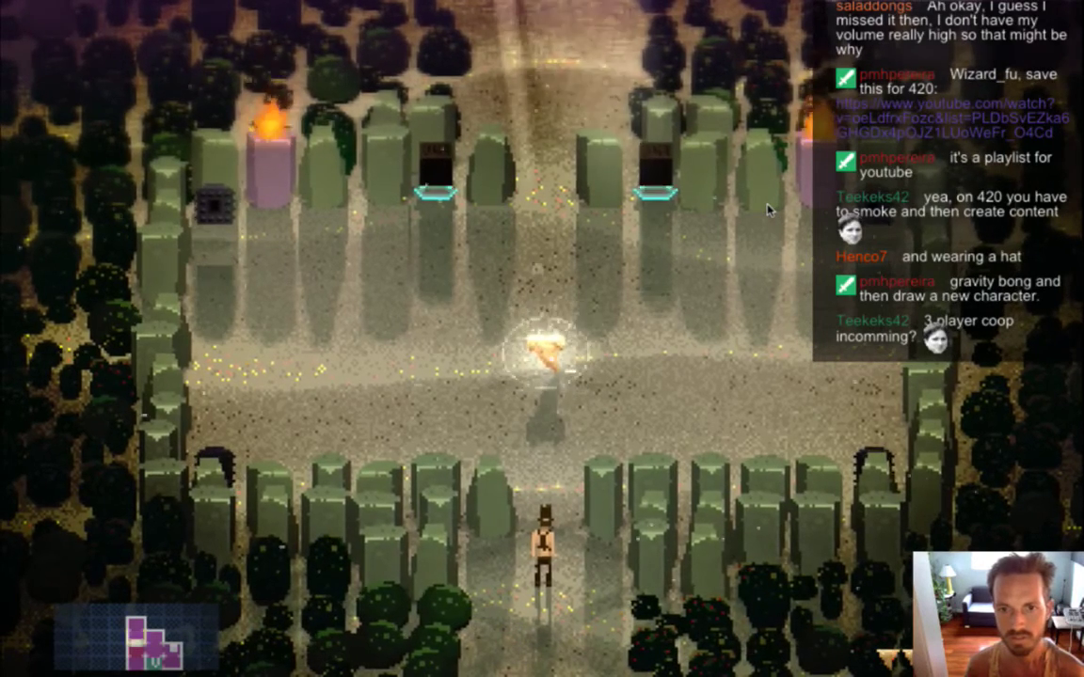
key("super+q")
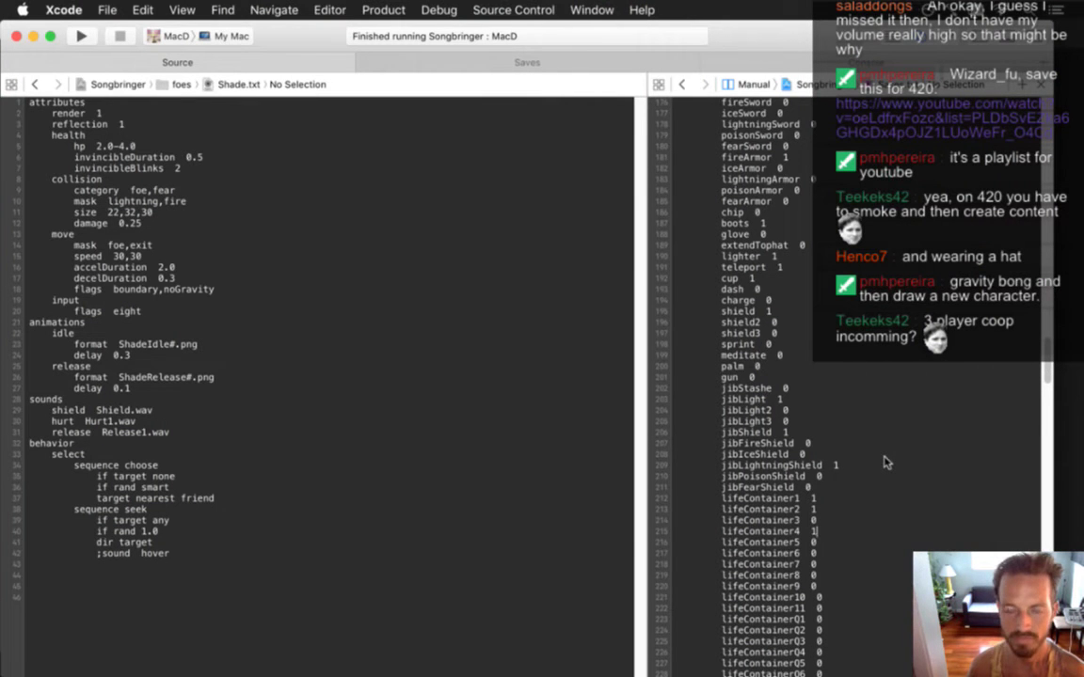
- Go back to the boss4 group and try it with Shade 3 and Pulverizer 0 in a test run
key("ctrl+super+Left")
key("ctrl+super+Left")
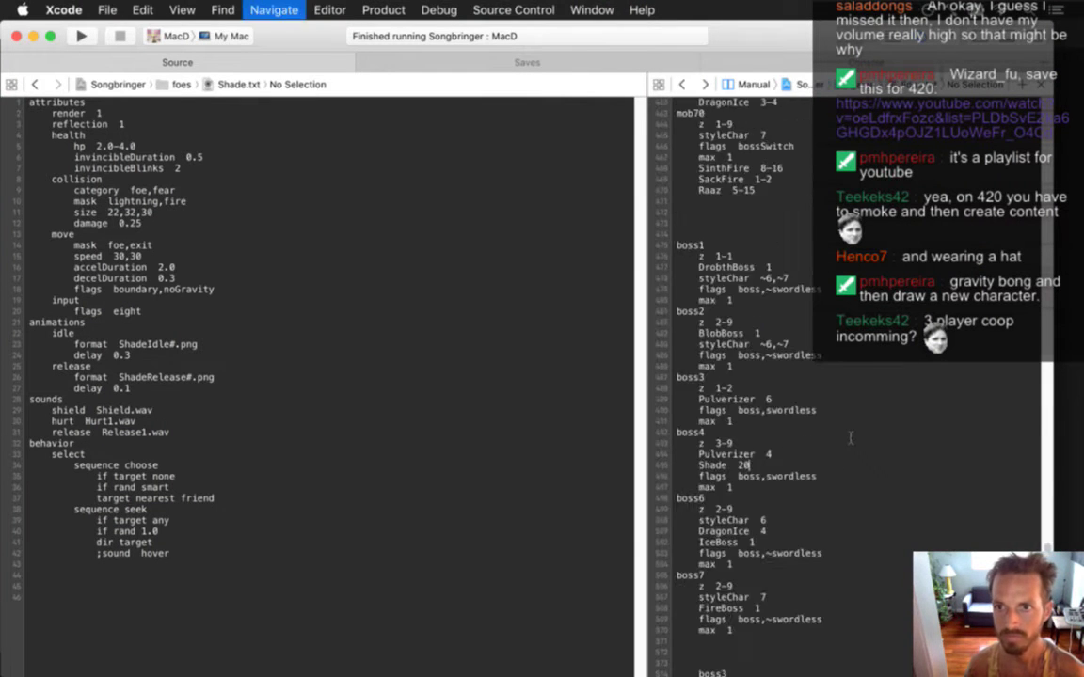
key("BackSpace")
key("BackSpace")
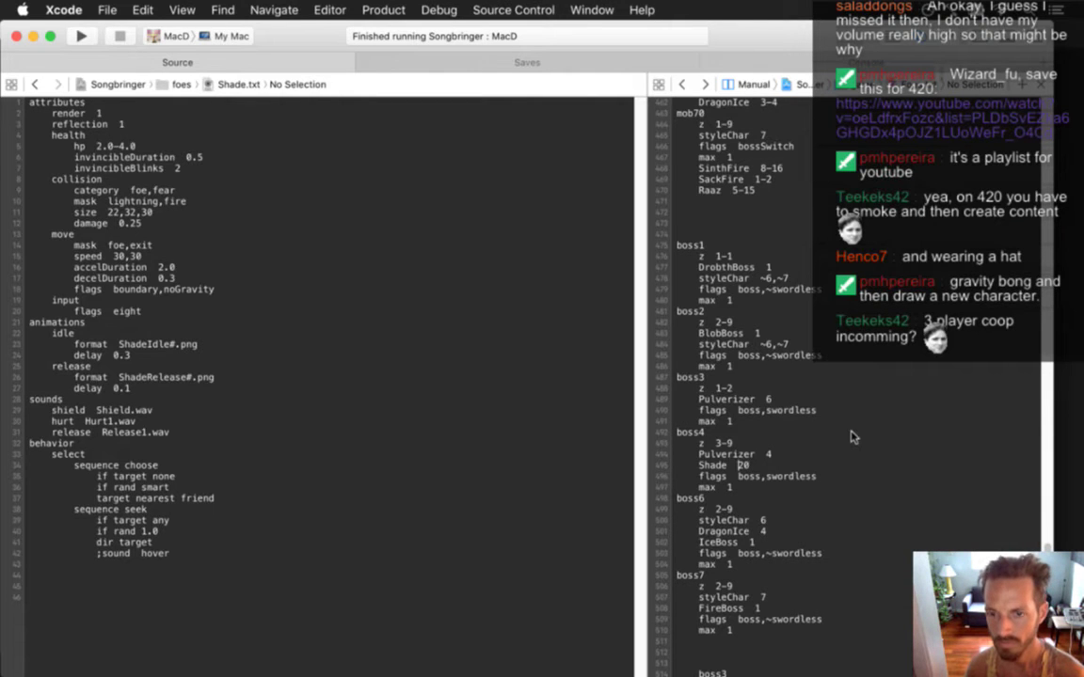
type("3")
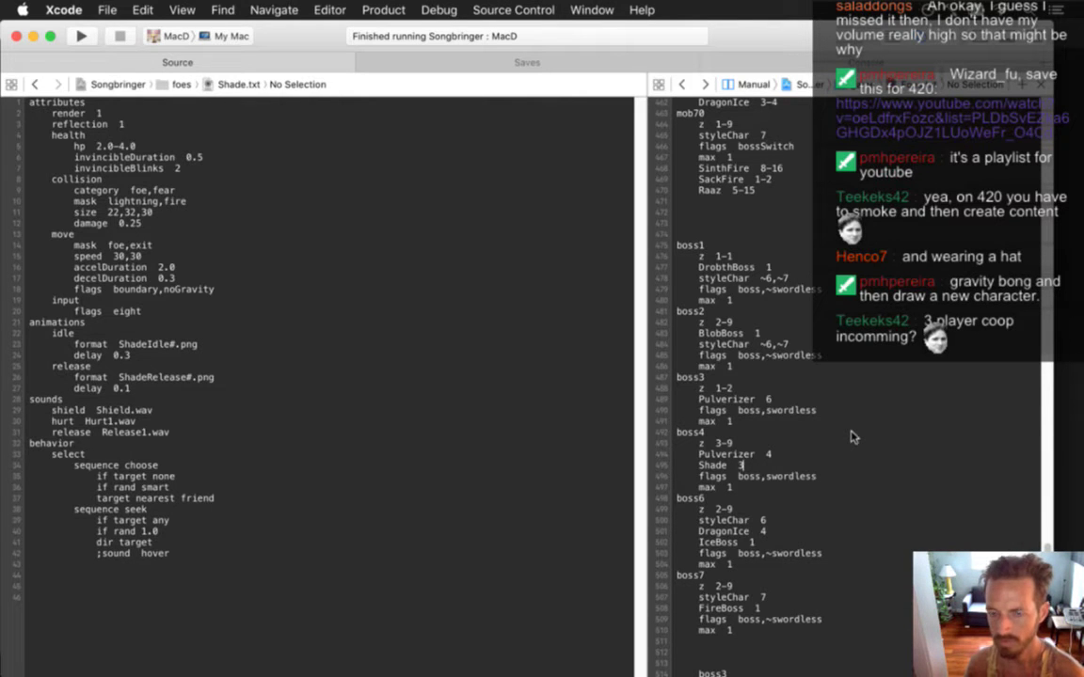
key("Up")
key("super+Right")
key("BackSpace")
type("0")
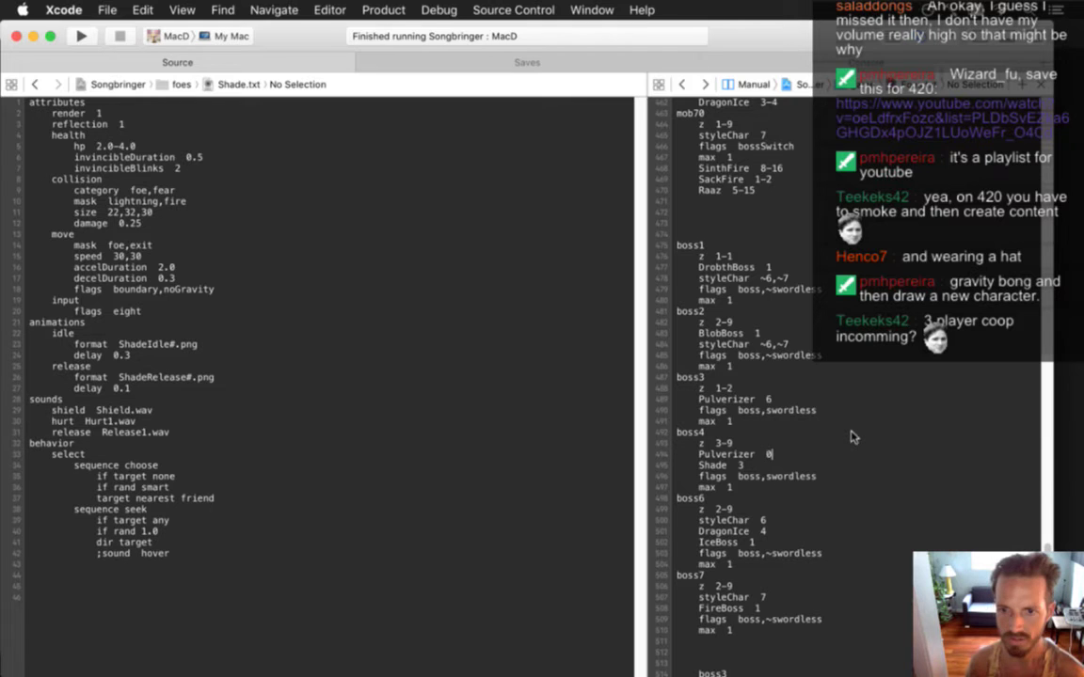
key("super+r")
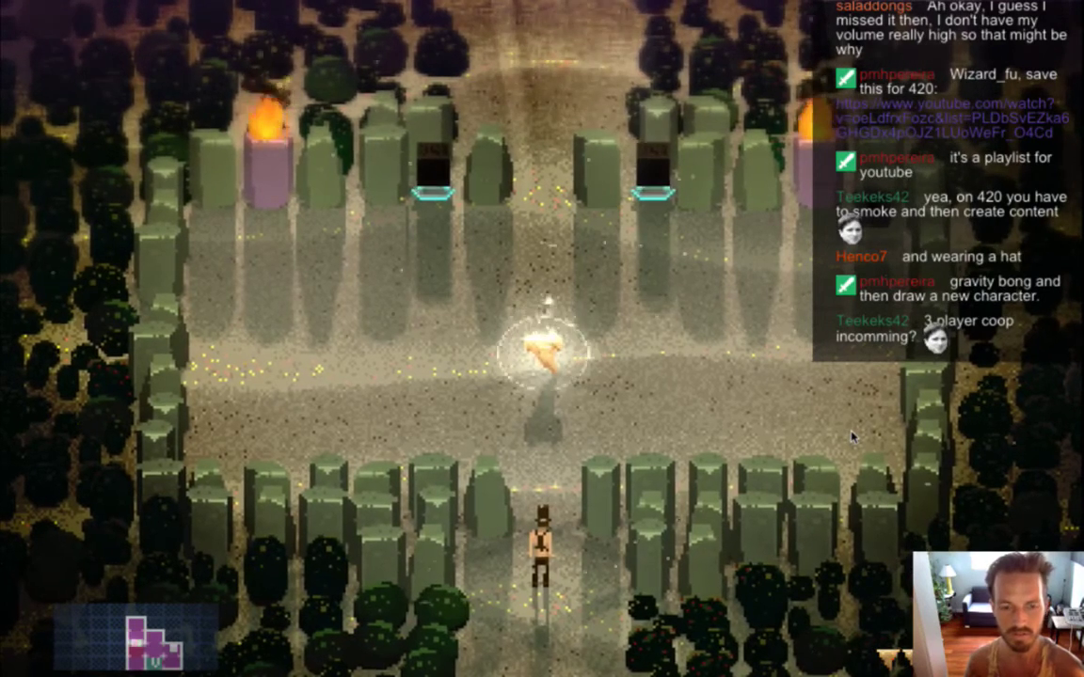
key("super+q")
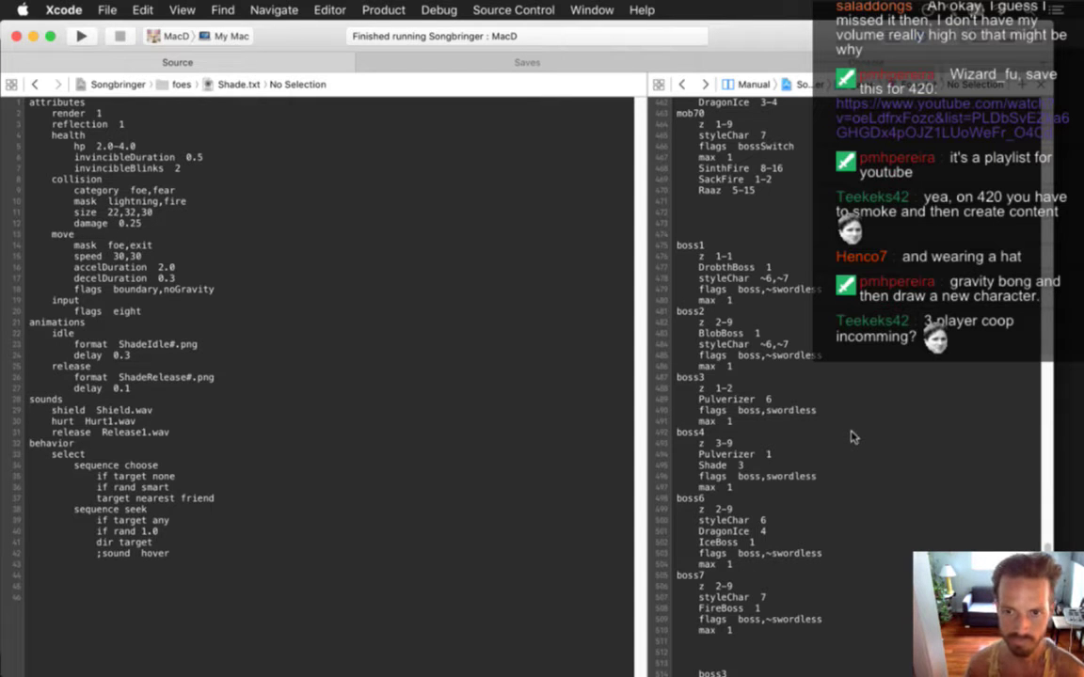
- Set boss4's Pulverizer value to 4 and its Shade value to 9
key("BackSpace")
type("4")
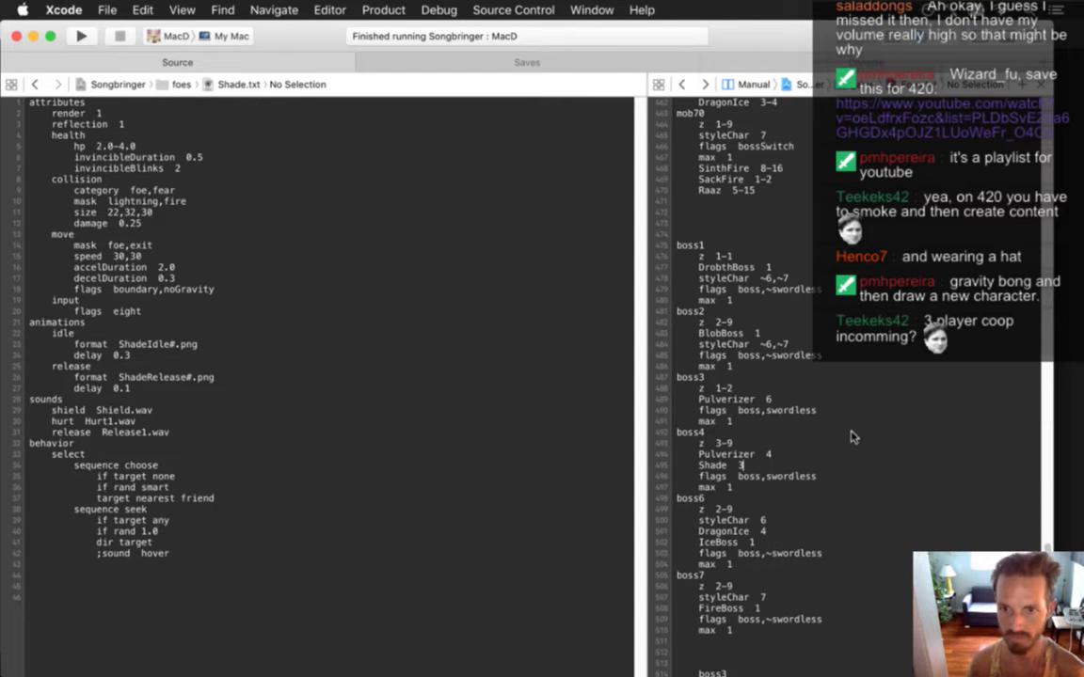
key("Down")
key("BackSpace")
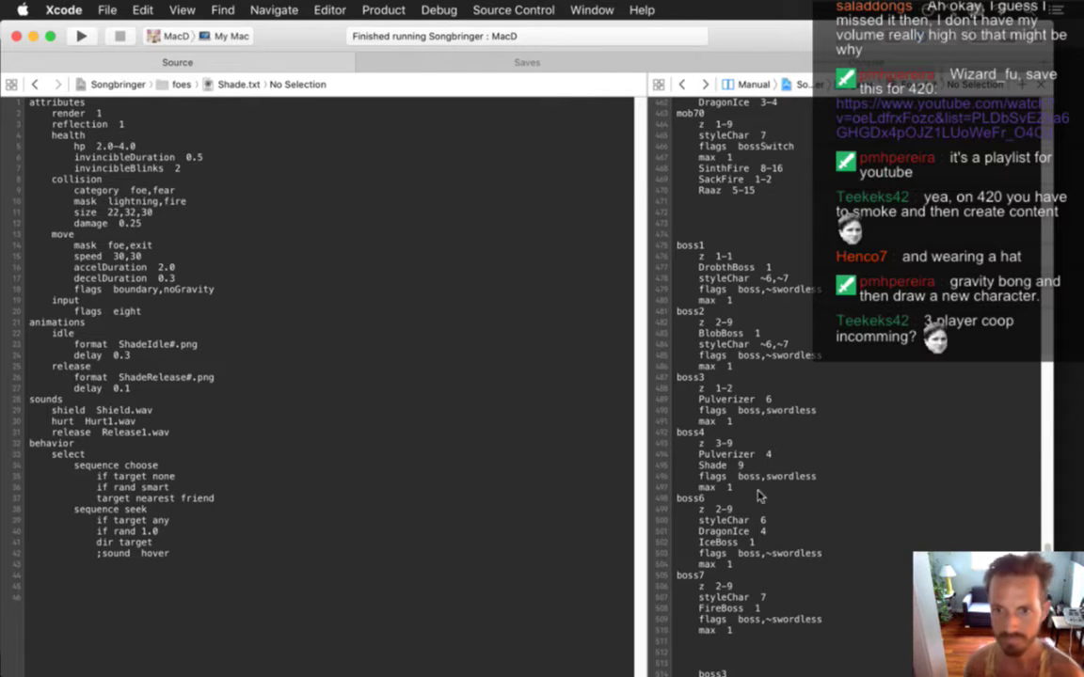
- Open the createNames function in Area.cpp in the main editor
type("9")
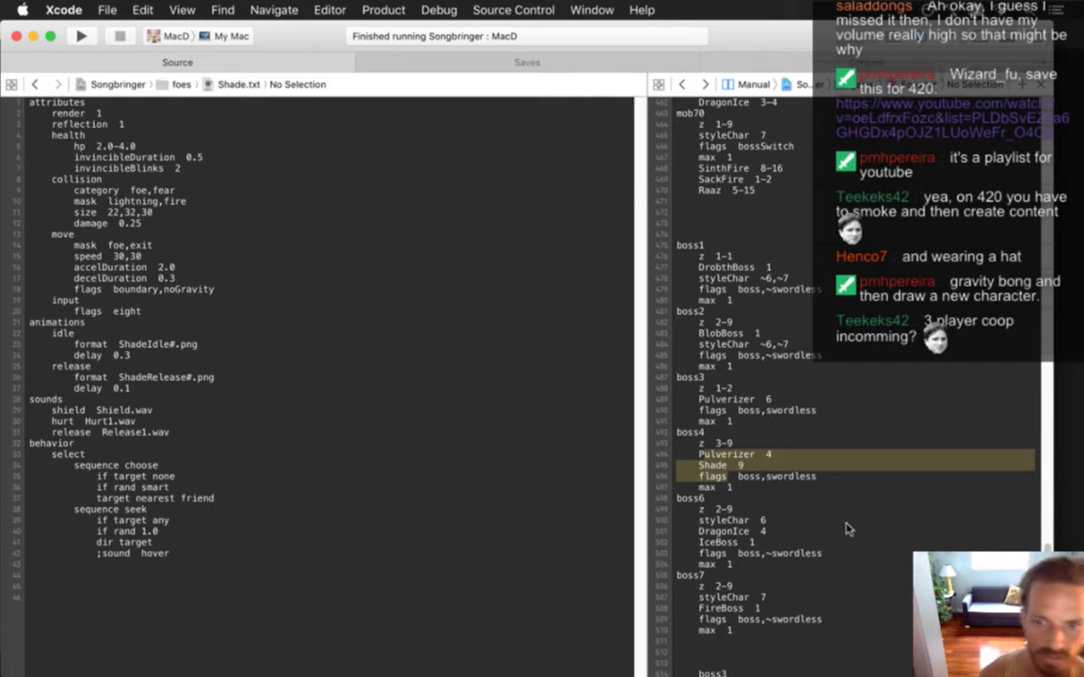
left_click(319, 412)
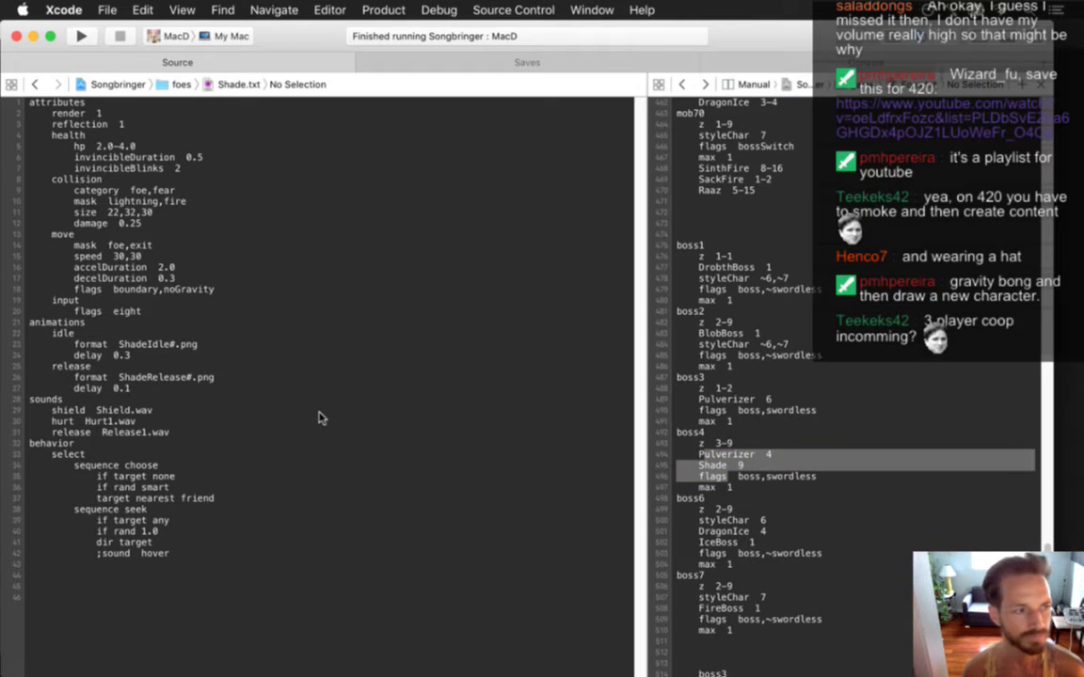
key("super+shift+o")
type("shadetx")
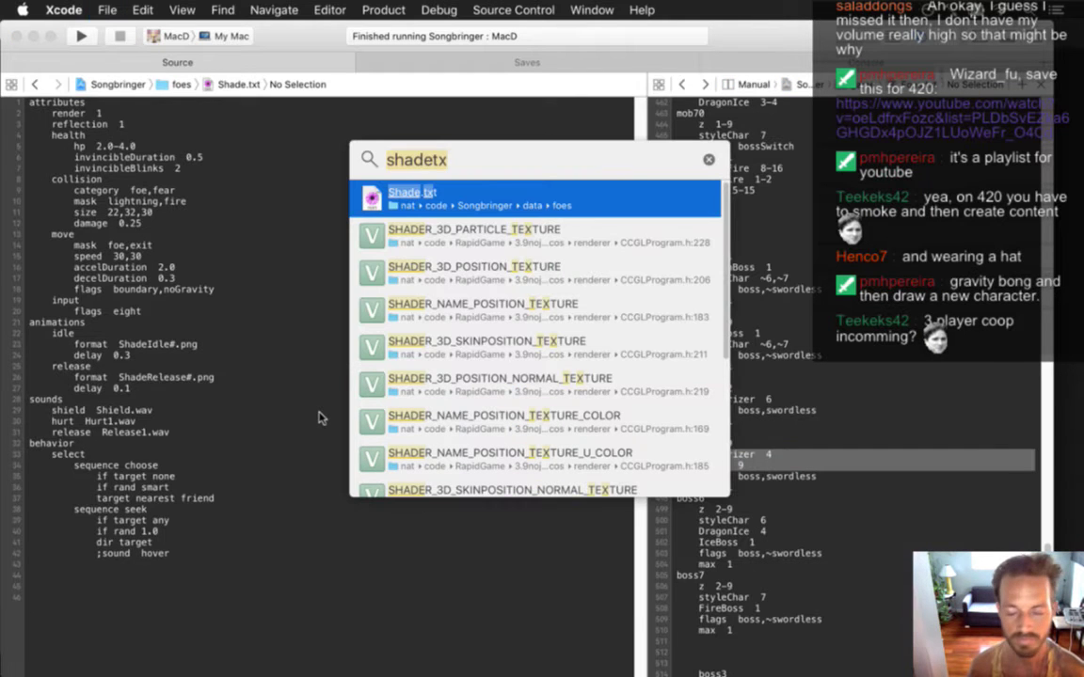
key("super+a")
type("createf")
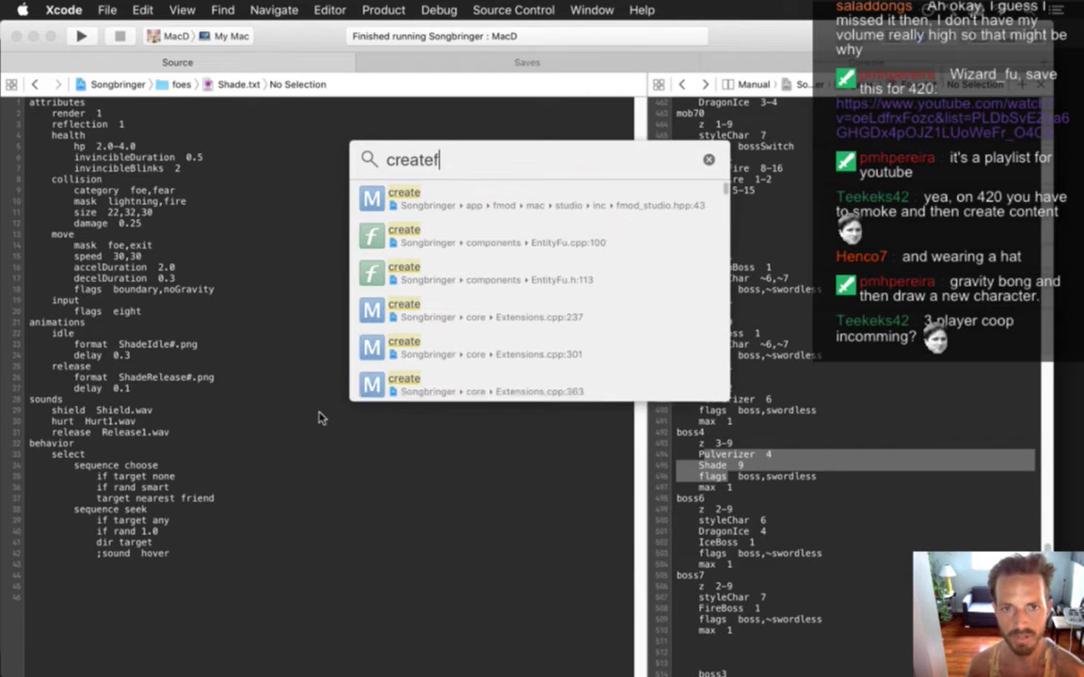
type("oes")
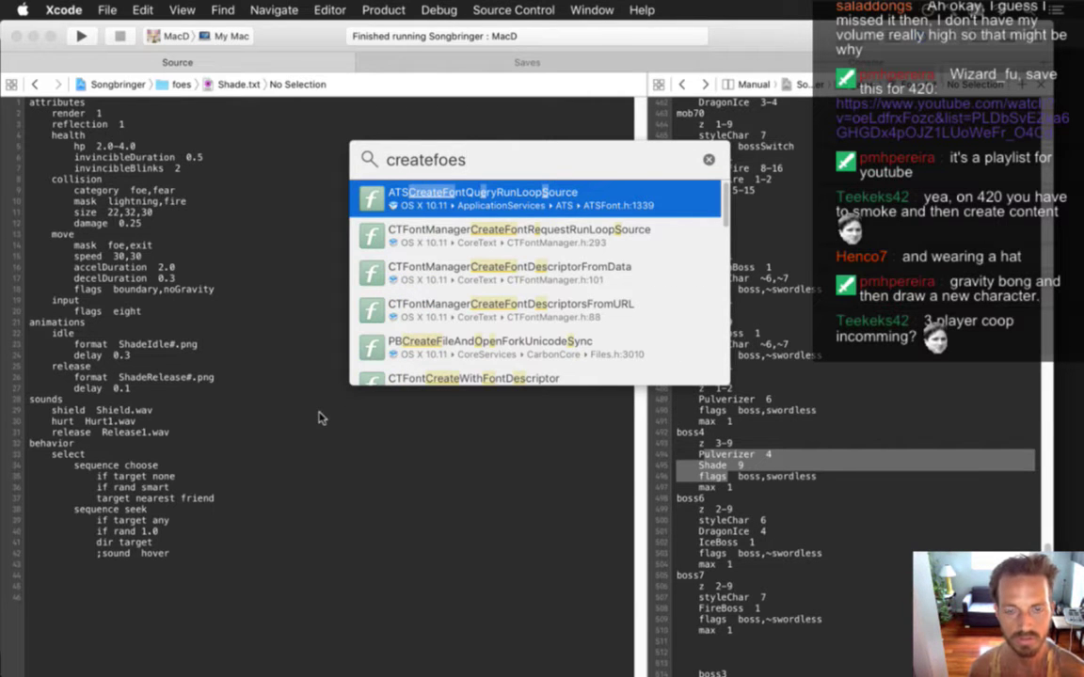
key("BackSpace")
key("BackSpace")
key("BackSpace")
key("BackSpace")
key("BackSpace")
key("BackSpace")
key("BackSpace")
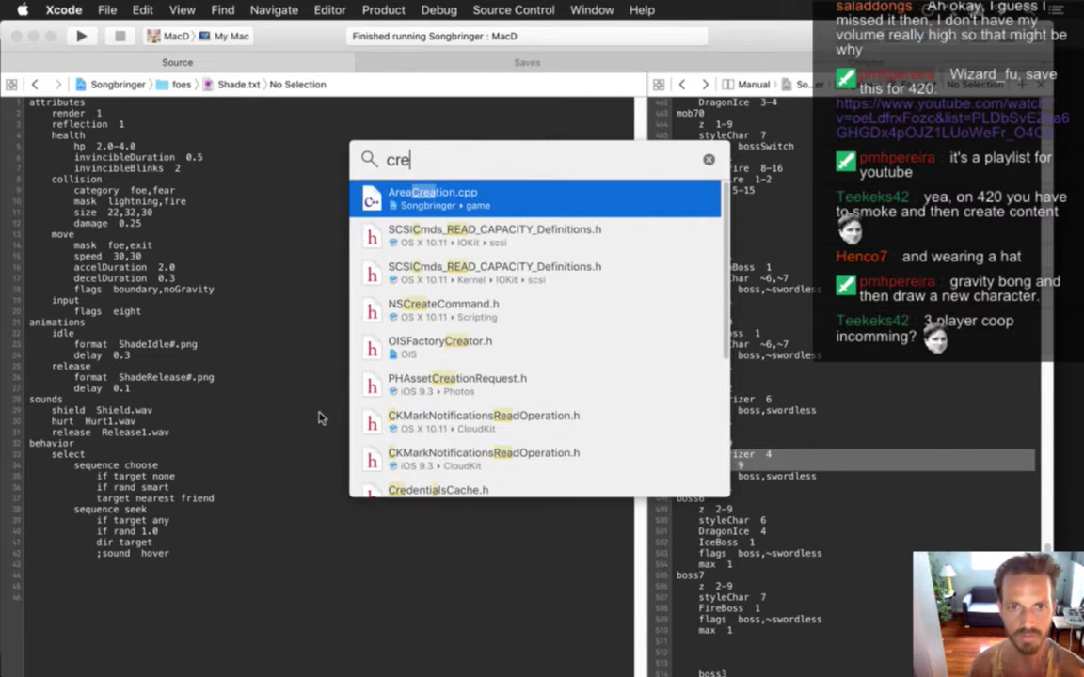
type("atenames")
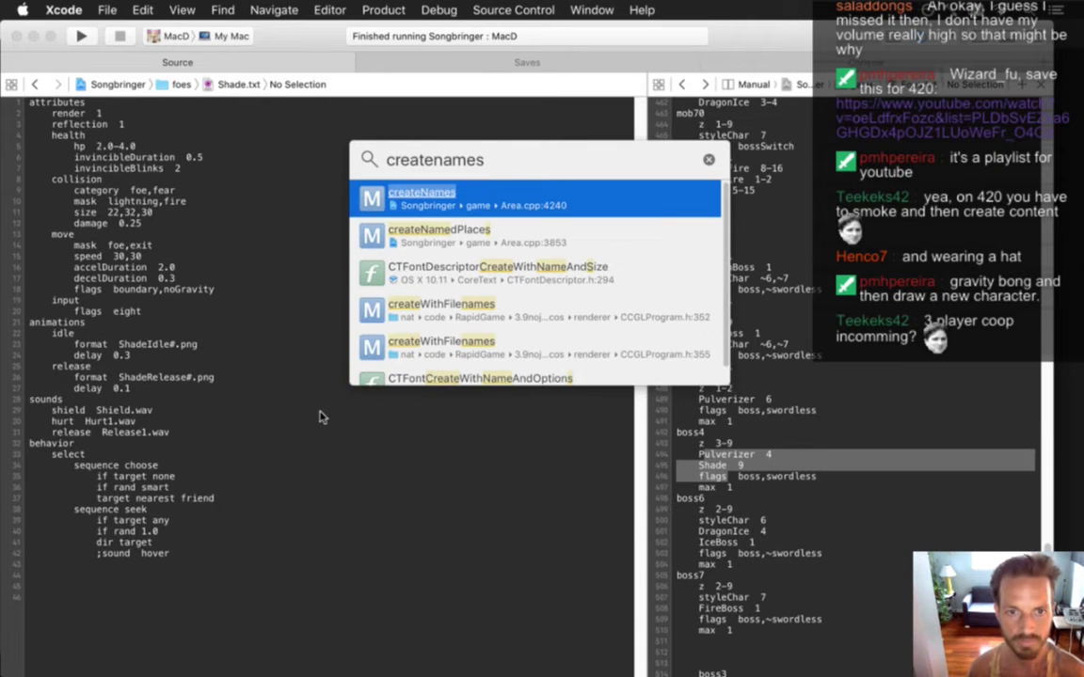
key("Return")
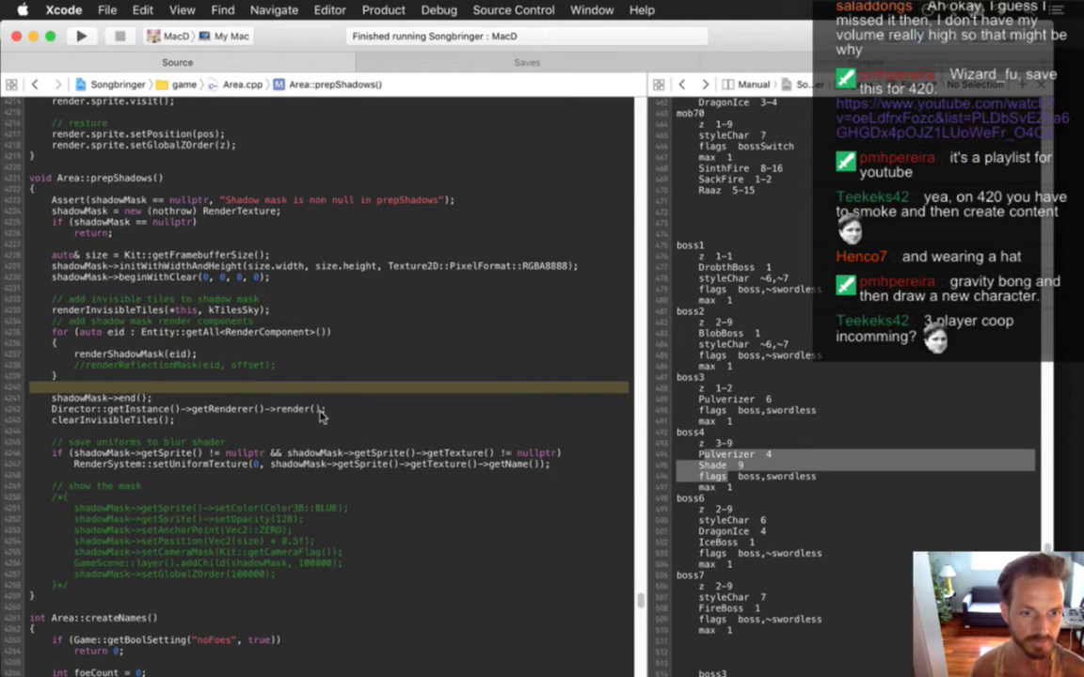
- Examine the dungeon check in createNames that removes foes already vanquished, especially its boss status condition
scroll(320, 414, "down", 10)
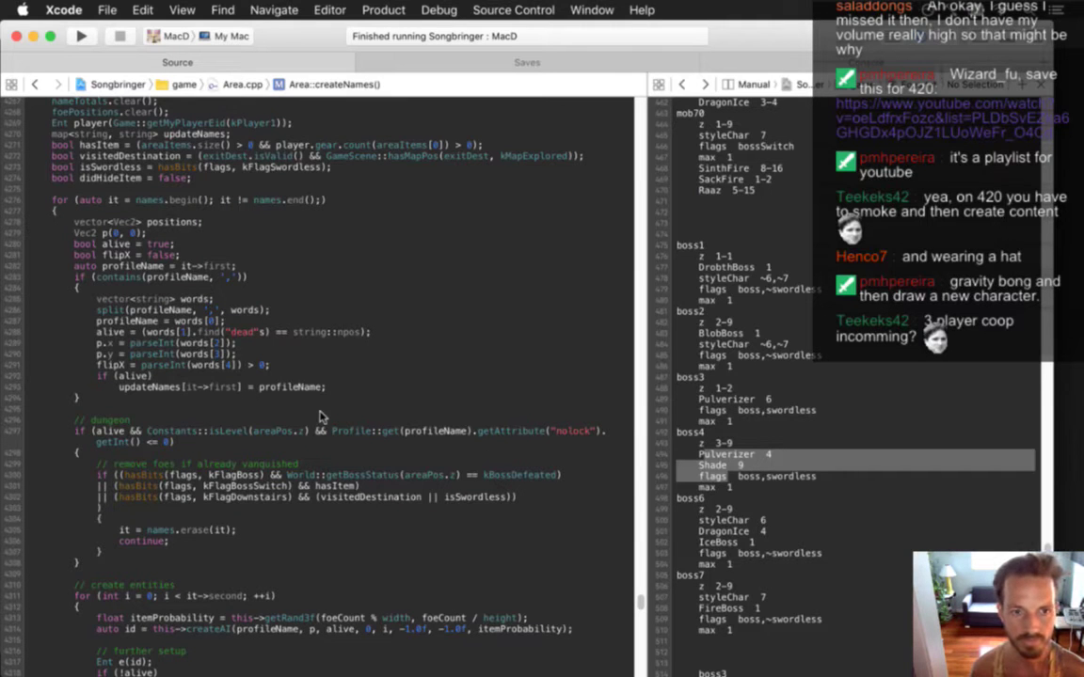
key("Down")
key("Down")
key("Down")
key("Down")
key("Down")
key("Down")
key("Down")
key("Down")
key("Down")
key("Down")
key("Down")
key("Down")
key("Down")
key("Down")
key("Down")
key("Down")
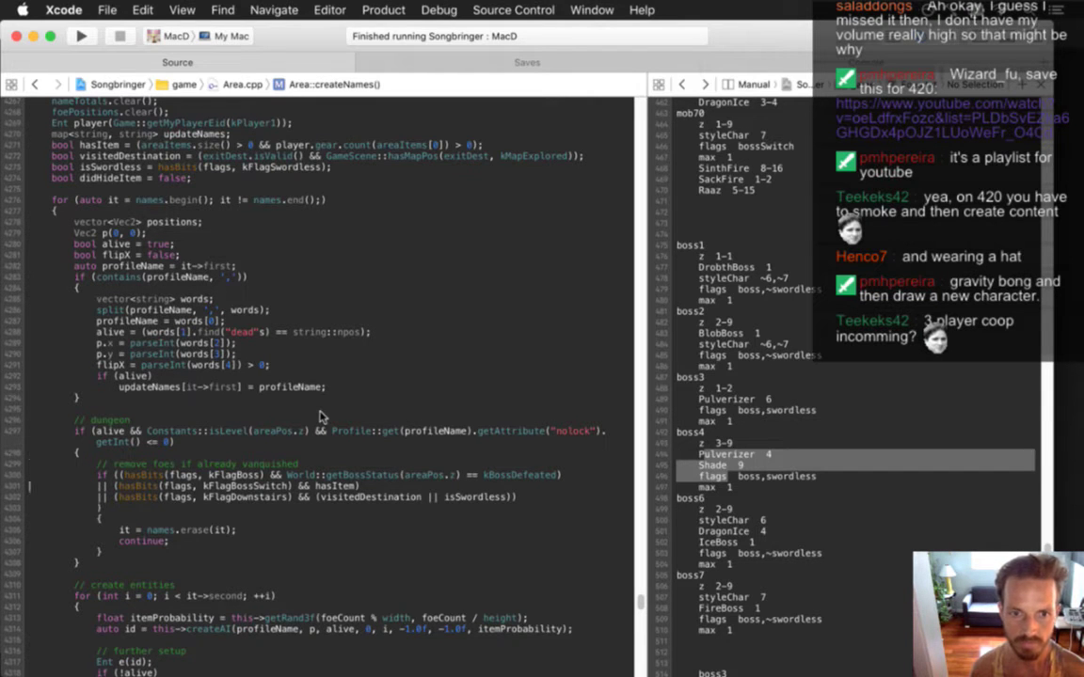
key("shift+Down")
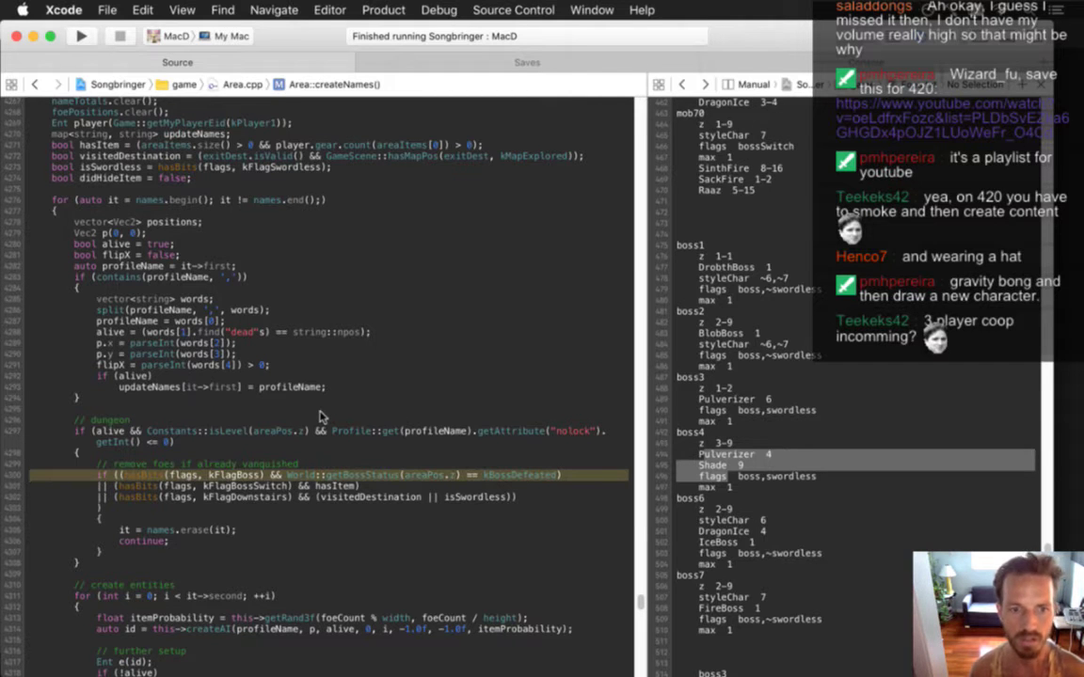
- Bring up Saves.txt in the second editor at the current save's settings
left_click(849, 448)
left_click(682, 85)
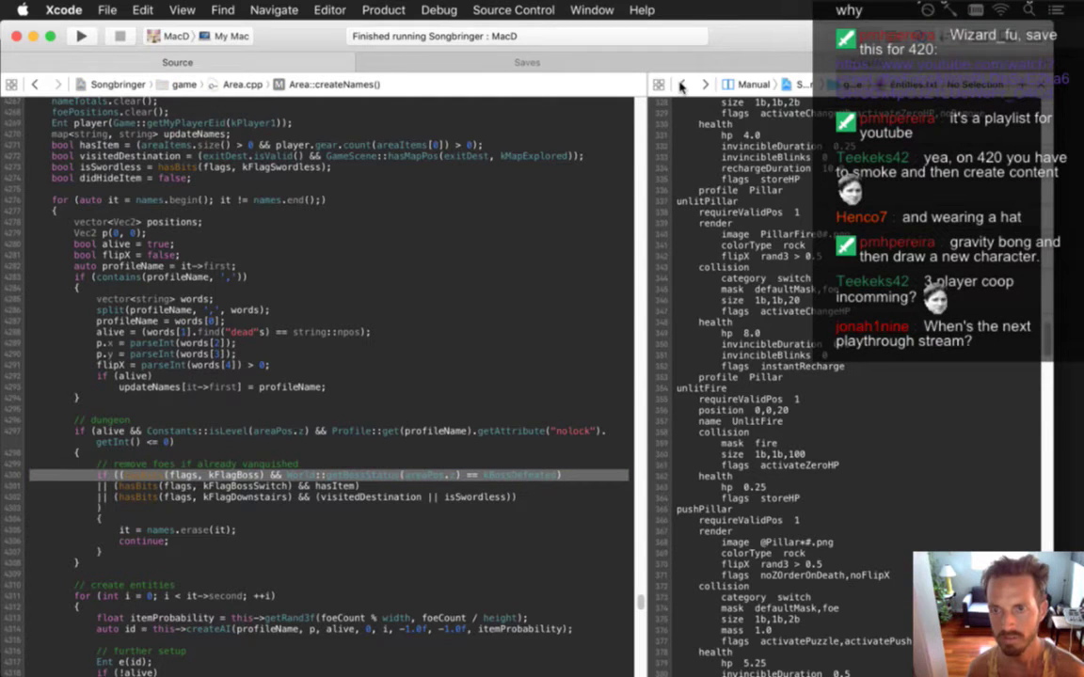
left_click(707, 88)
left_click(706, 87)
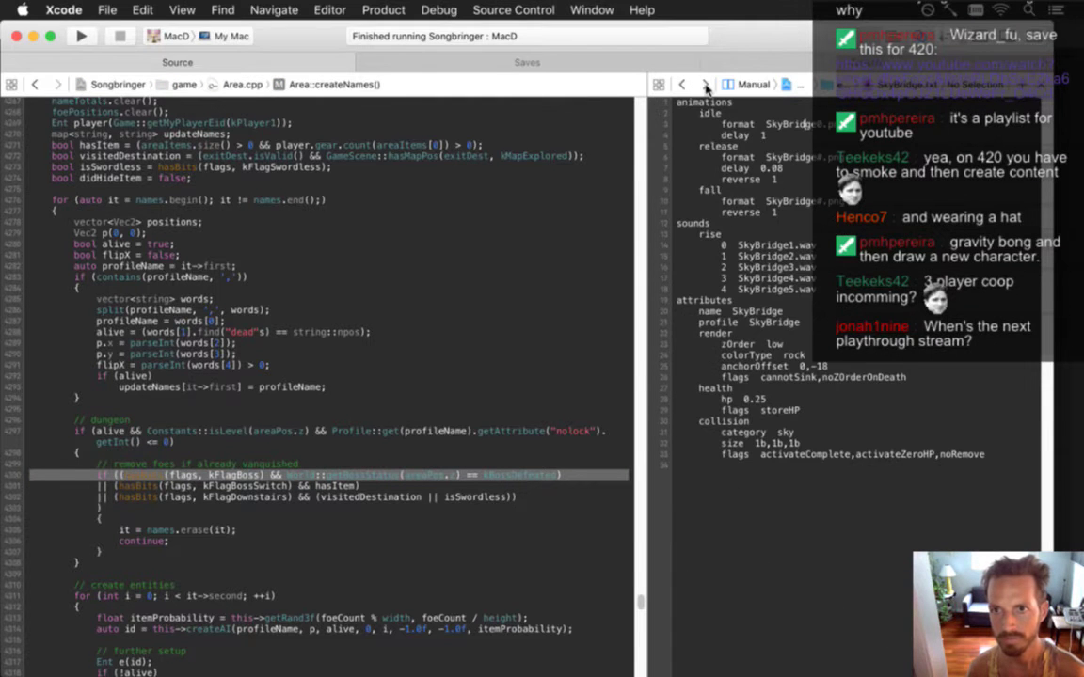
left_click(707, 87)
left_click(904, 336)
scroll(753, 376, "up", 10)
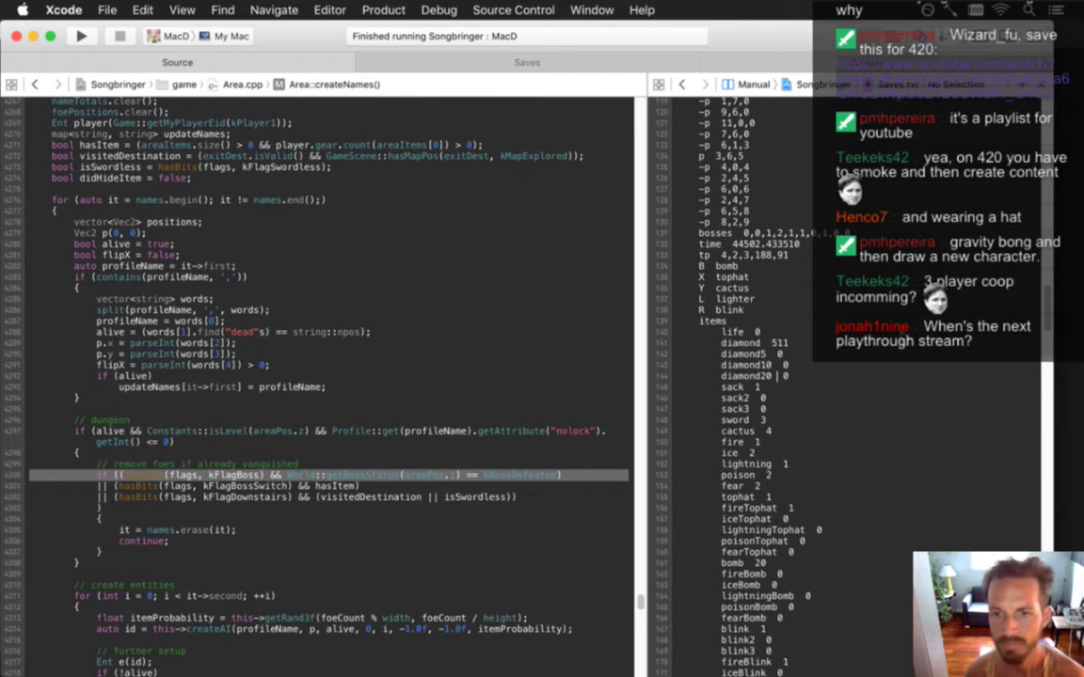
- Set the sixth value in the bosses line of Saves.txt to 0
scroll(777, 102, "up", 3)
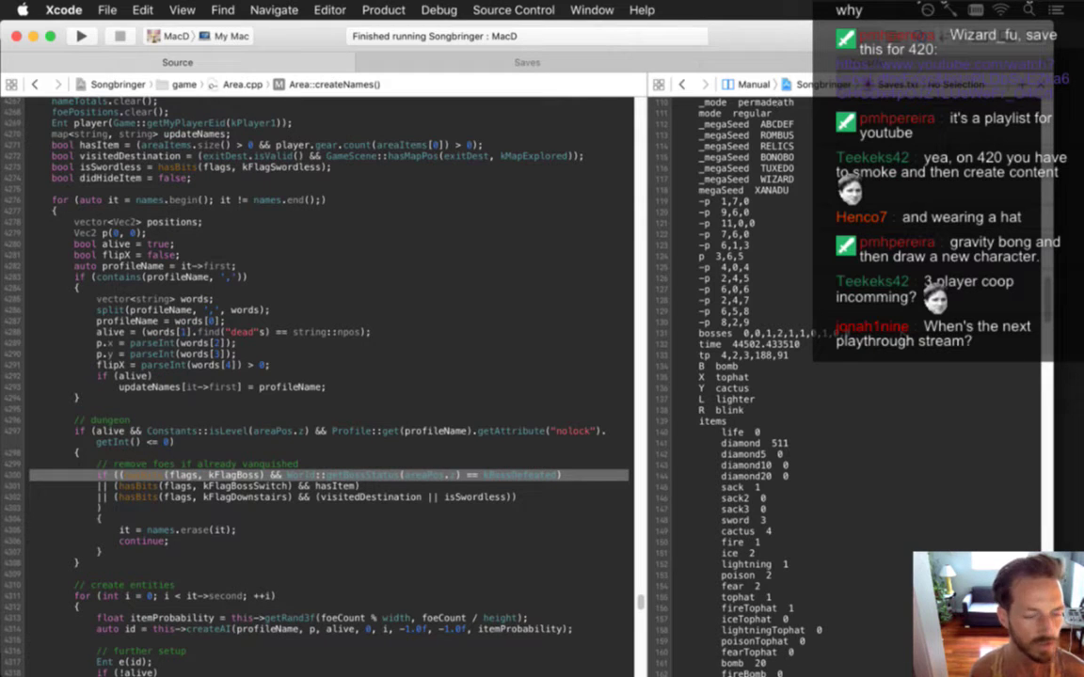
key("Up")
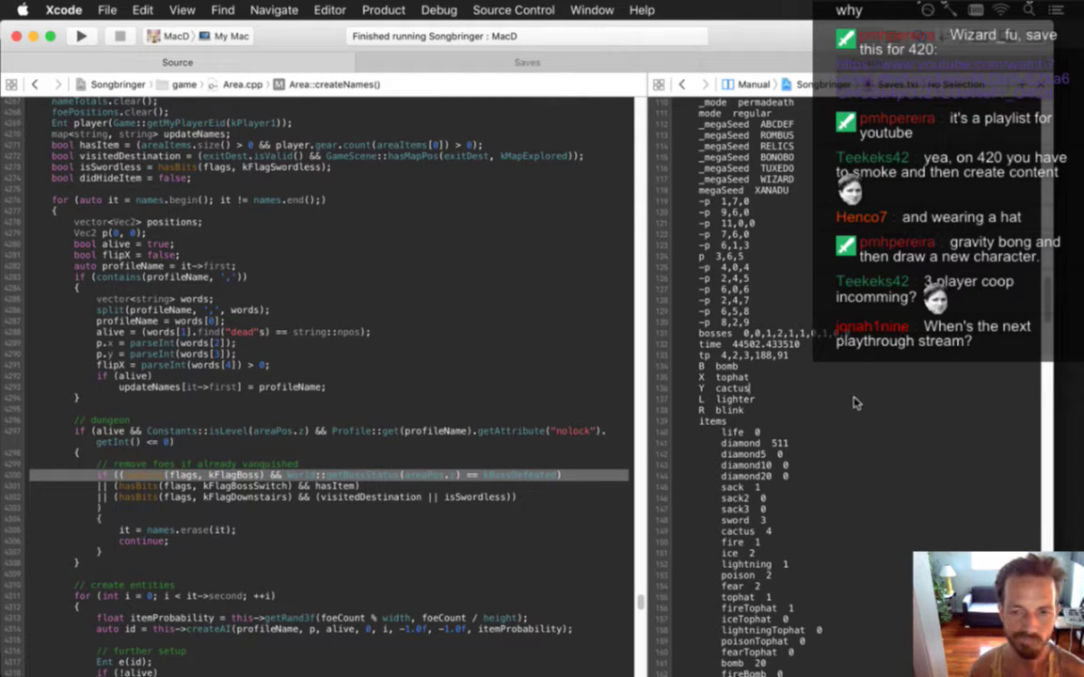
key("Up")
key("Up")
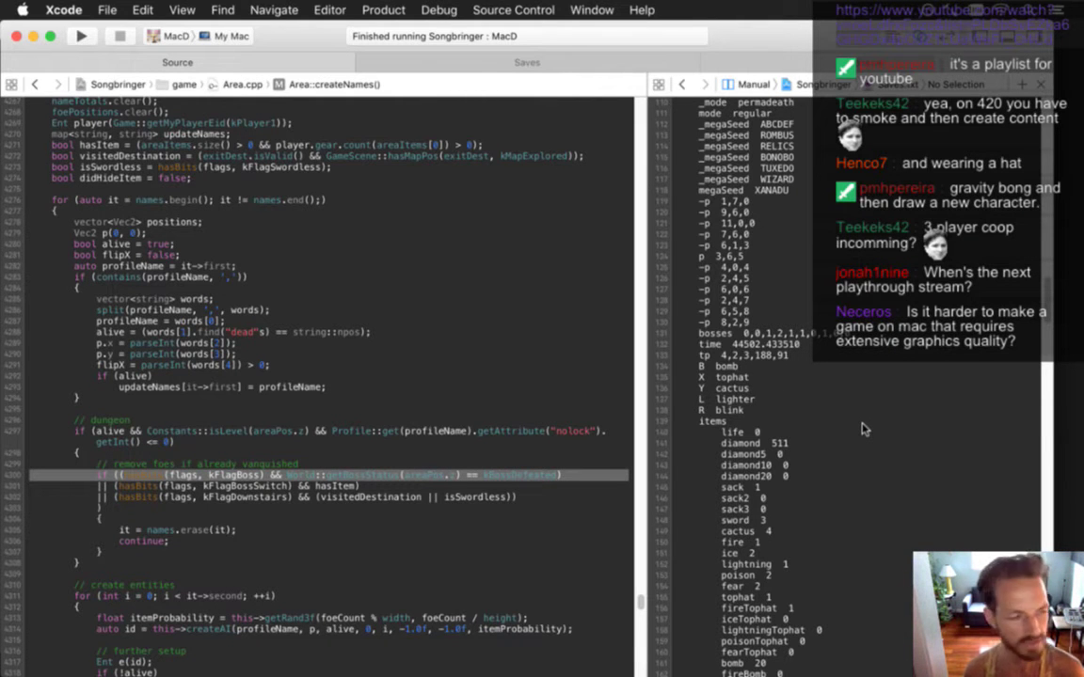
key("Up")
key("Up")
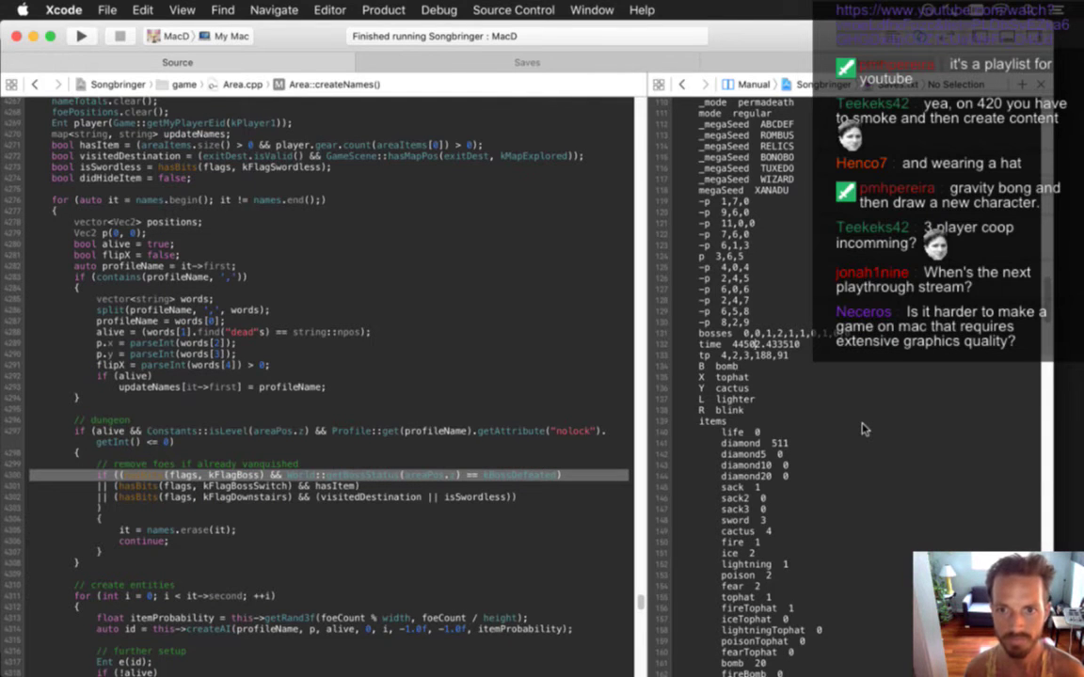
scroll(863, 429, "up", 10)
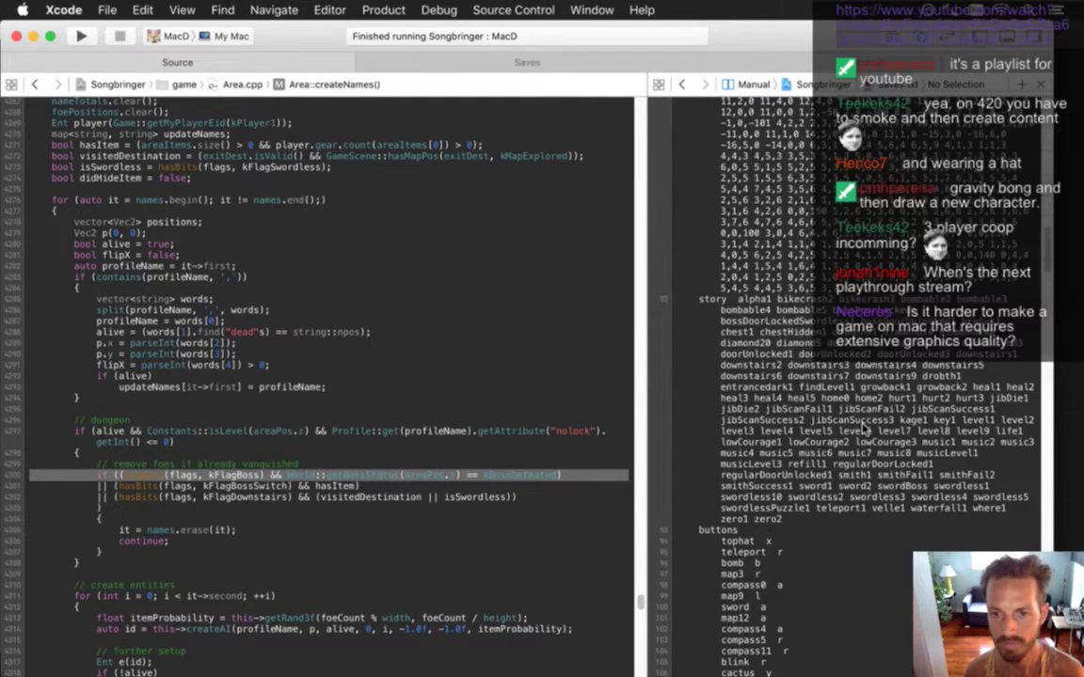
scroll(864, 429, "down", 10)
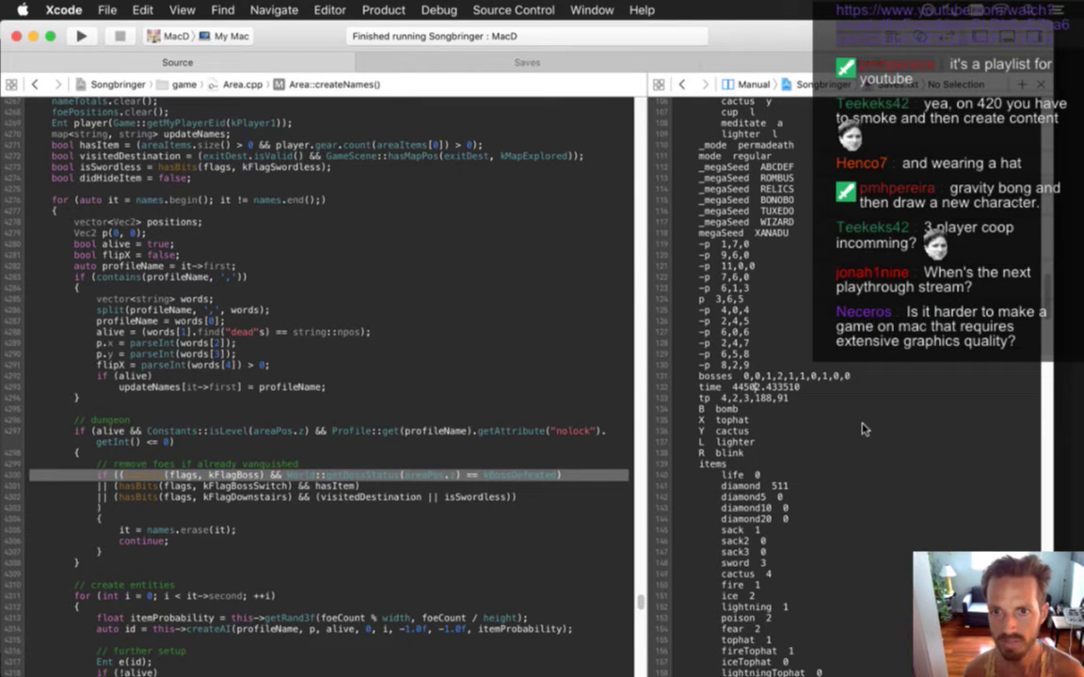
key("Up")
key("Right")
key("Right")
key("Right")
key("Right")
key("Right")
key("Right")
key("Left")
key("Left")
key("Left")
key("Left")
key("Left")
key("Right")
key("Right")
key("Right")
key("Right")
key("Right")
key("Right")
key("Delete")
type("0")
- Run Songbringer and test the boss encounter with the Shades in the clearing
key("super+r")
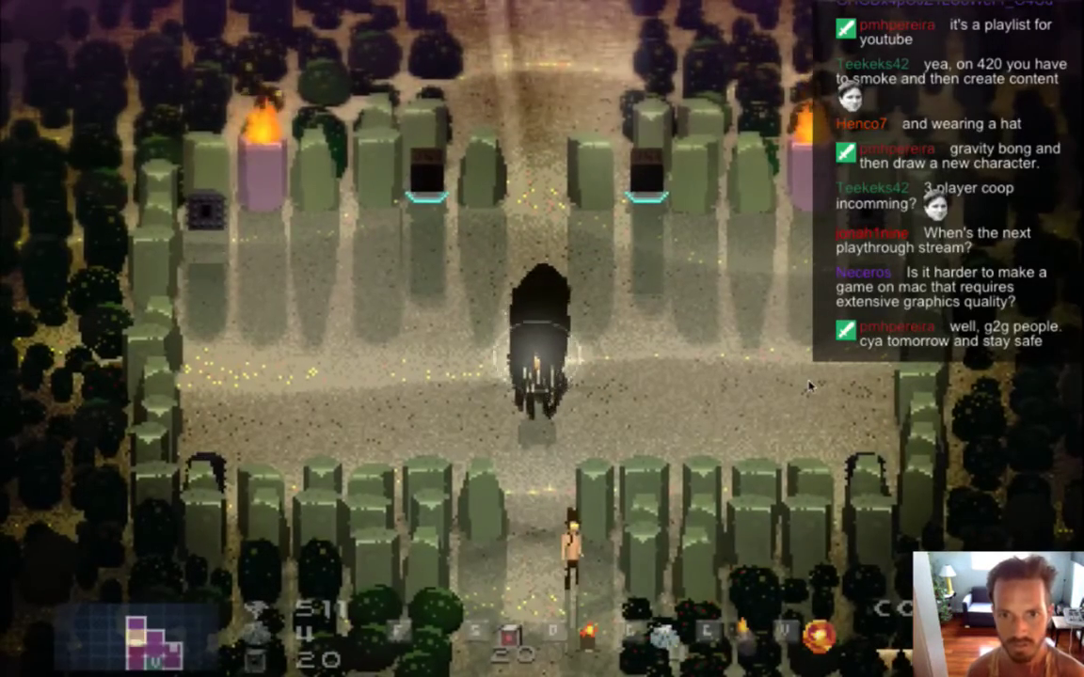
key("Left")
key("Right")
key("Left")
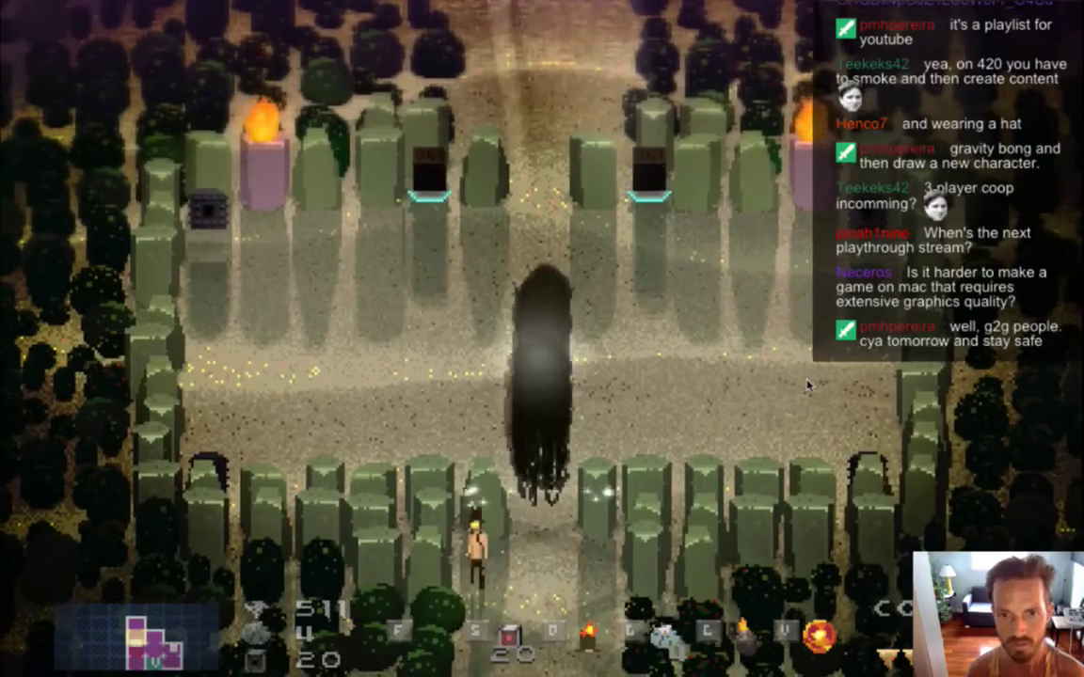
key("Right")
key("Down")
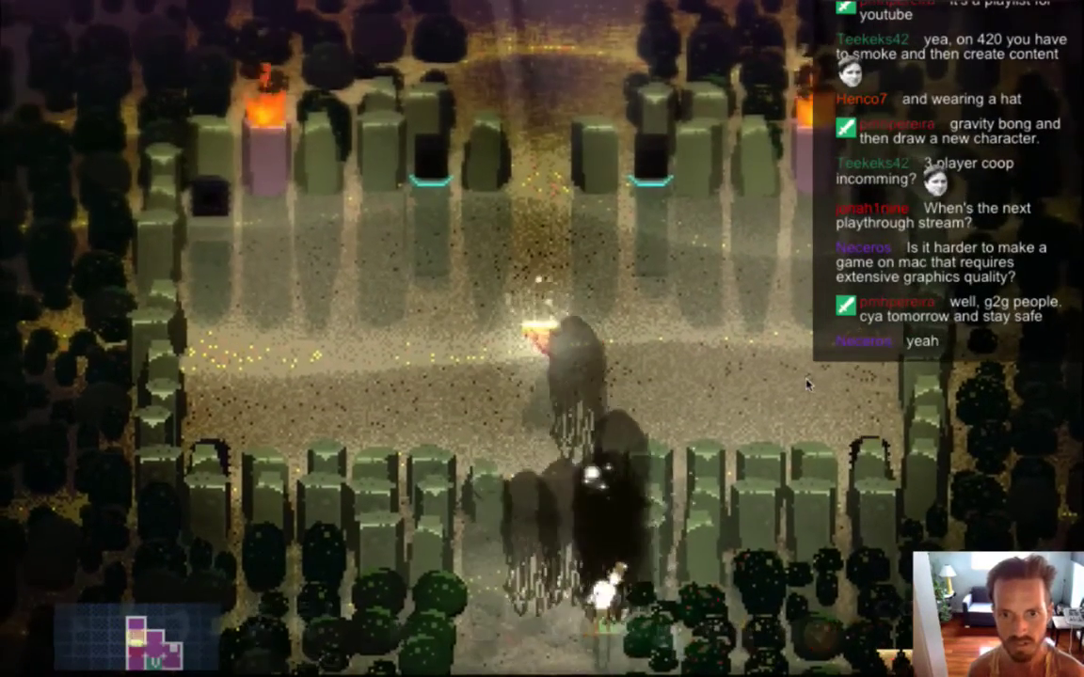
key("Left")
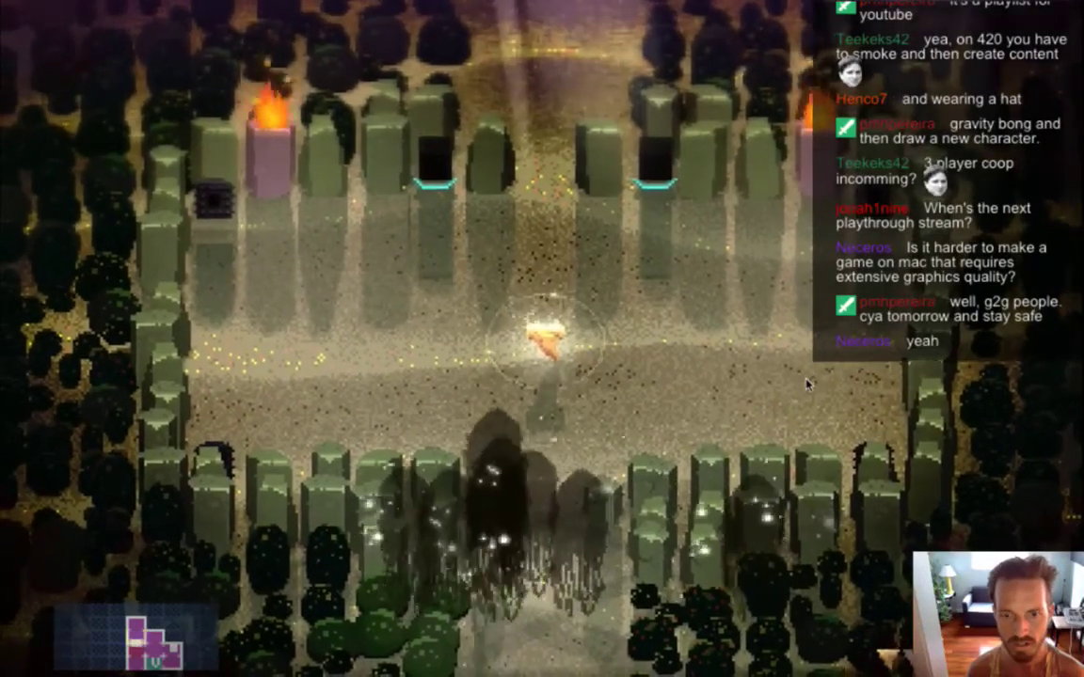
key("Right")
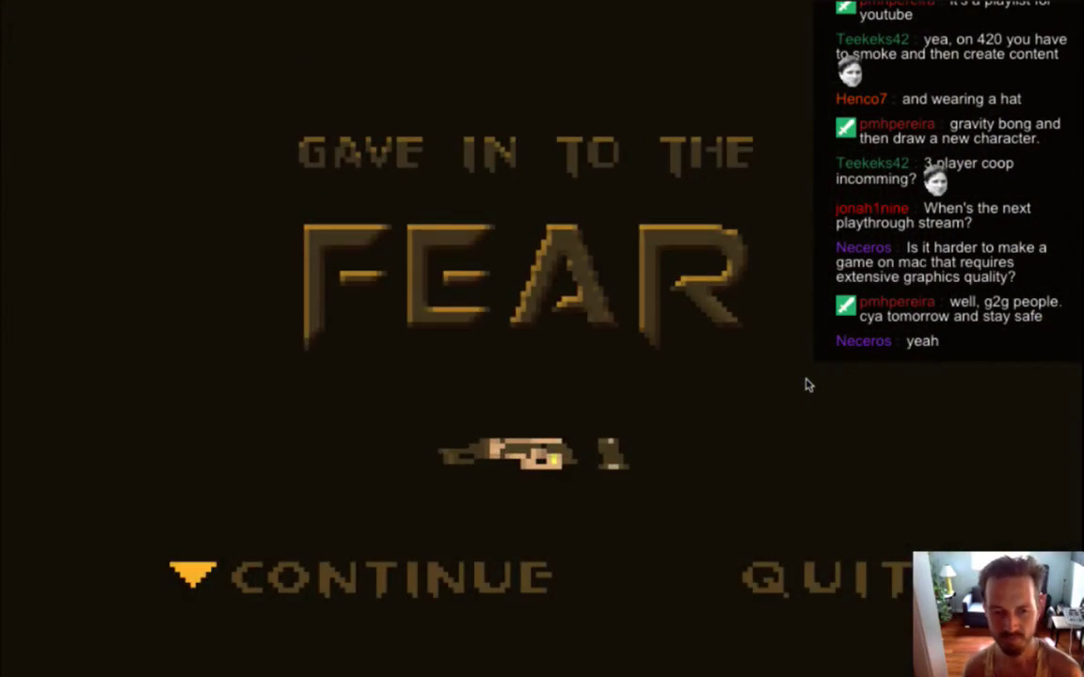
- Continue from the defeat screen, fight the Shades again while moving around the clearing, and quit the game
key("Return")
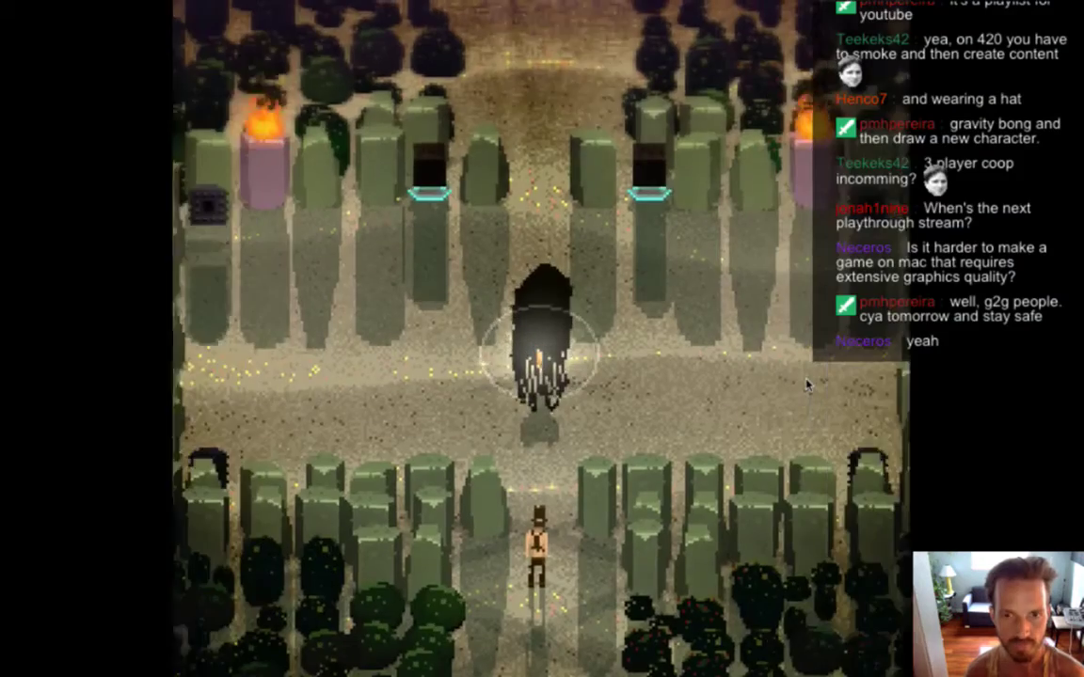
key("Up")
key("Left")
key("Left")
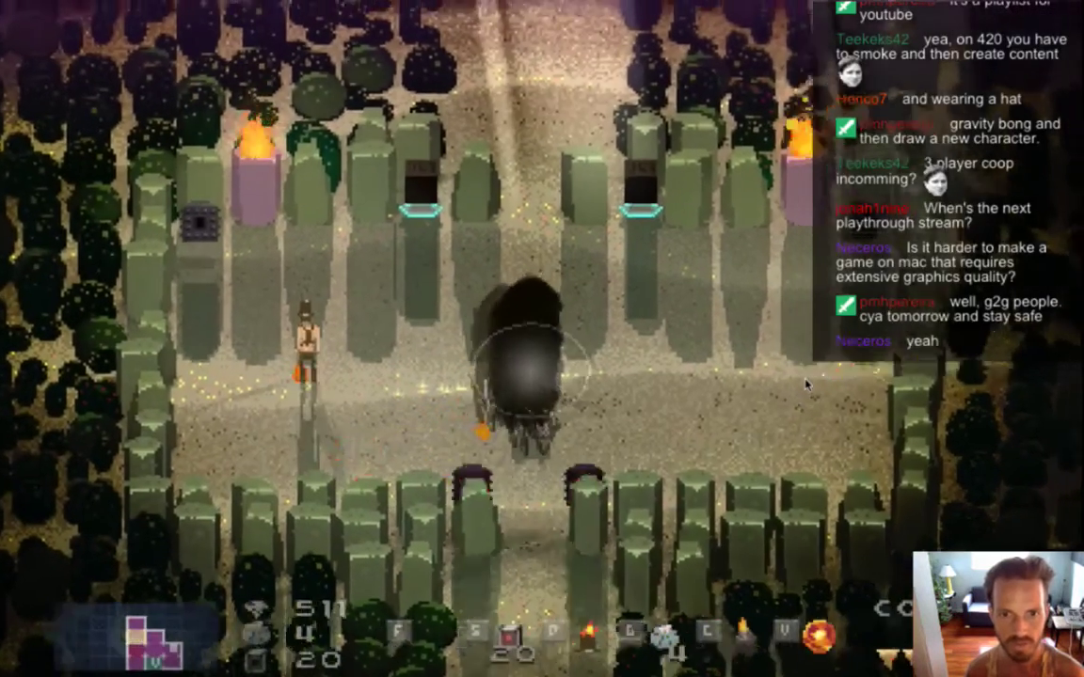
key("Up")
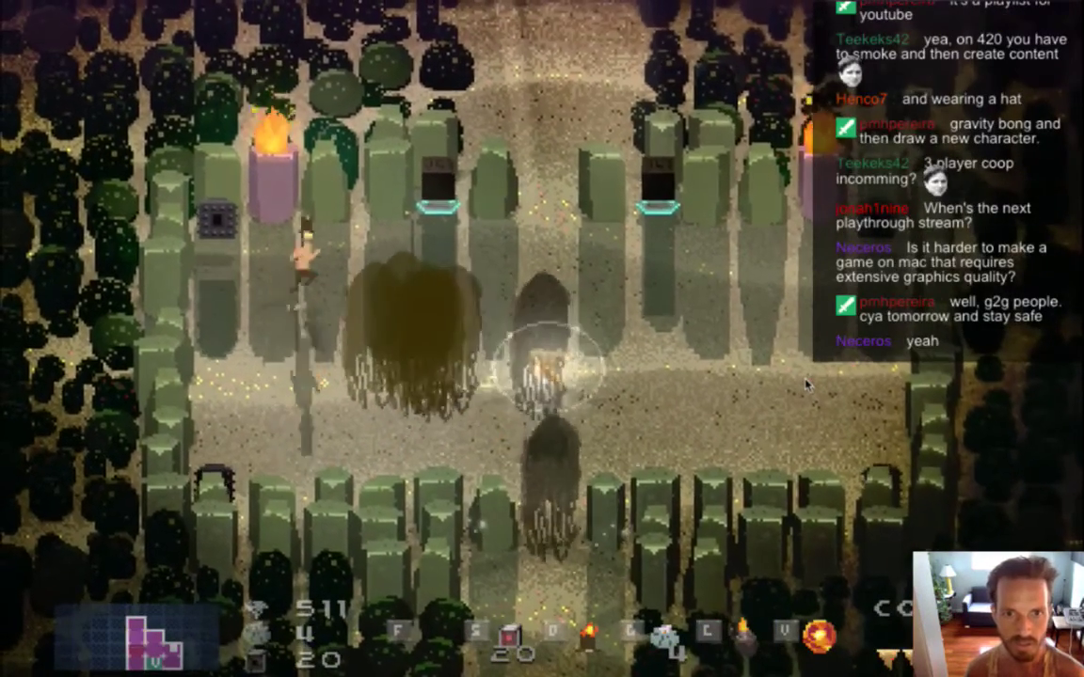
key("Right")
key("Down")
key("Right")
key("Down")
key("Left")
key("a")
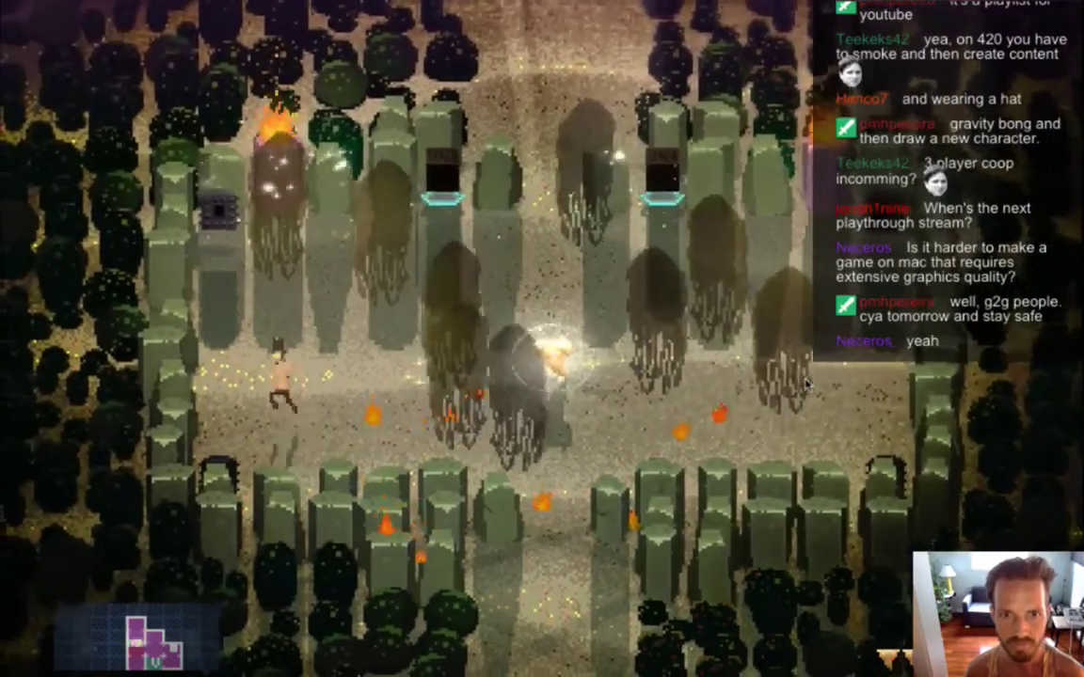
key("d")
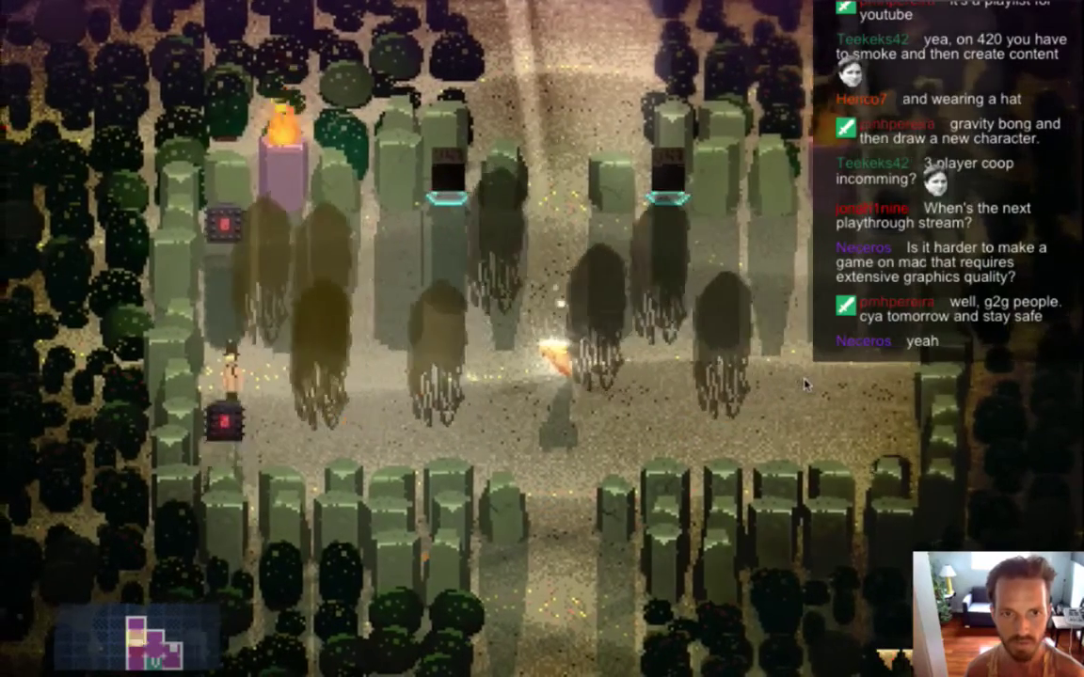
key("s")
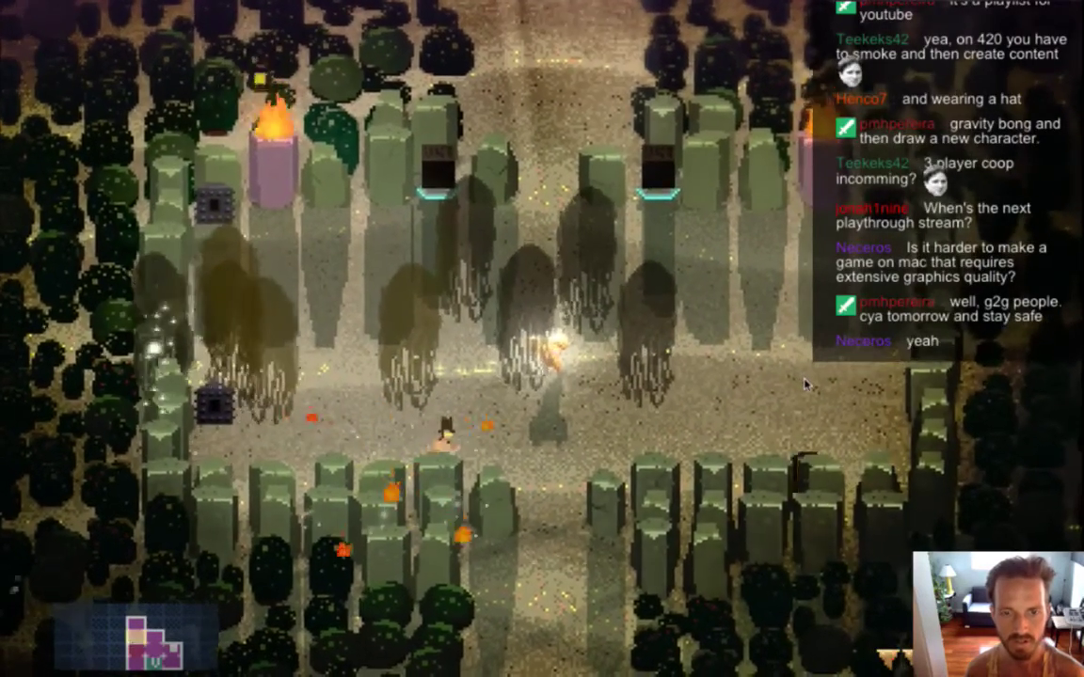
key("d")
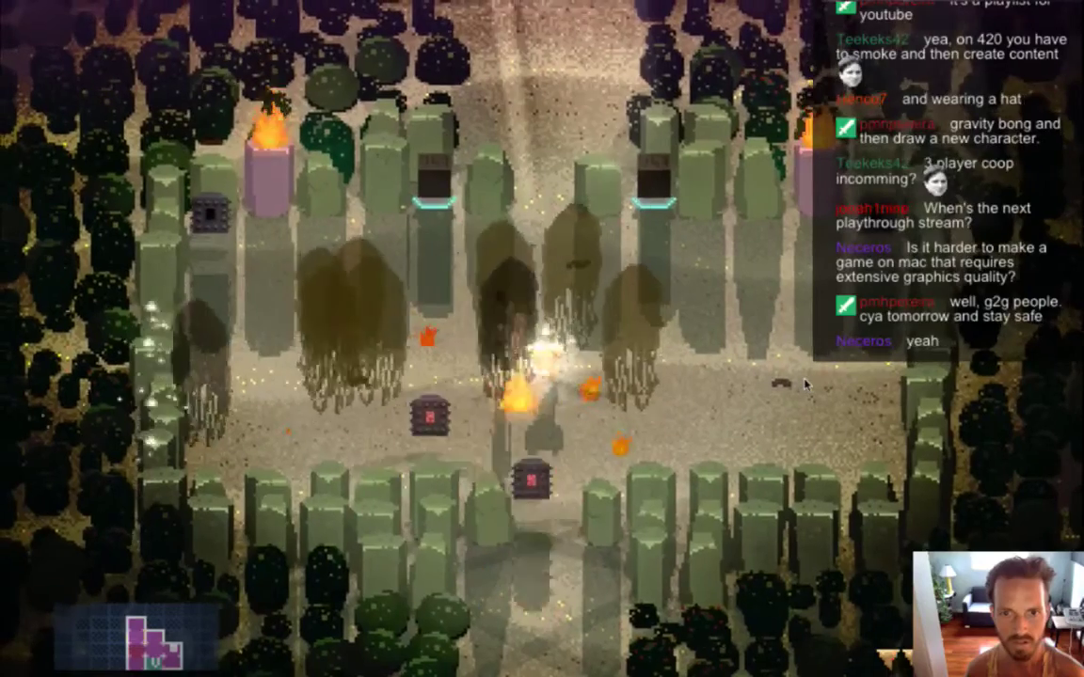
key("d")
key("w")
key("a")
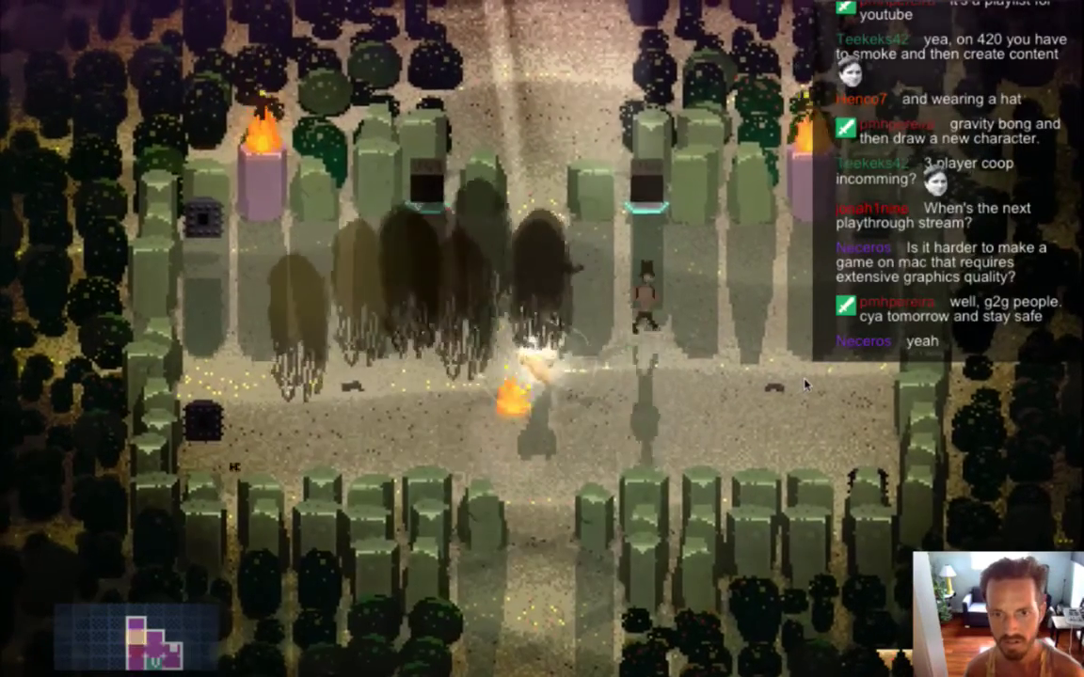
key("s")
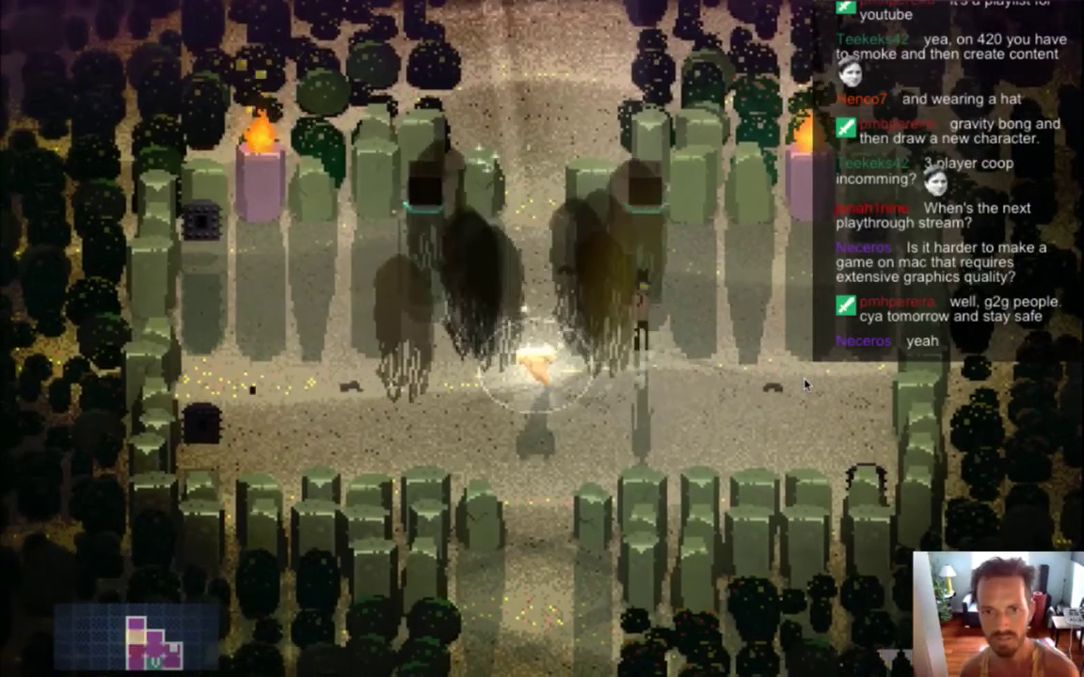
key("w")
key("super+q")
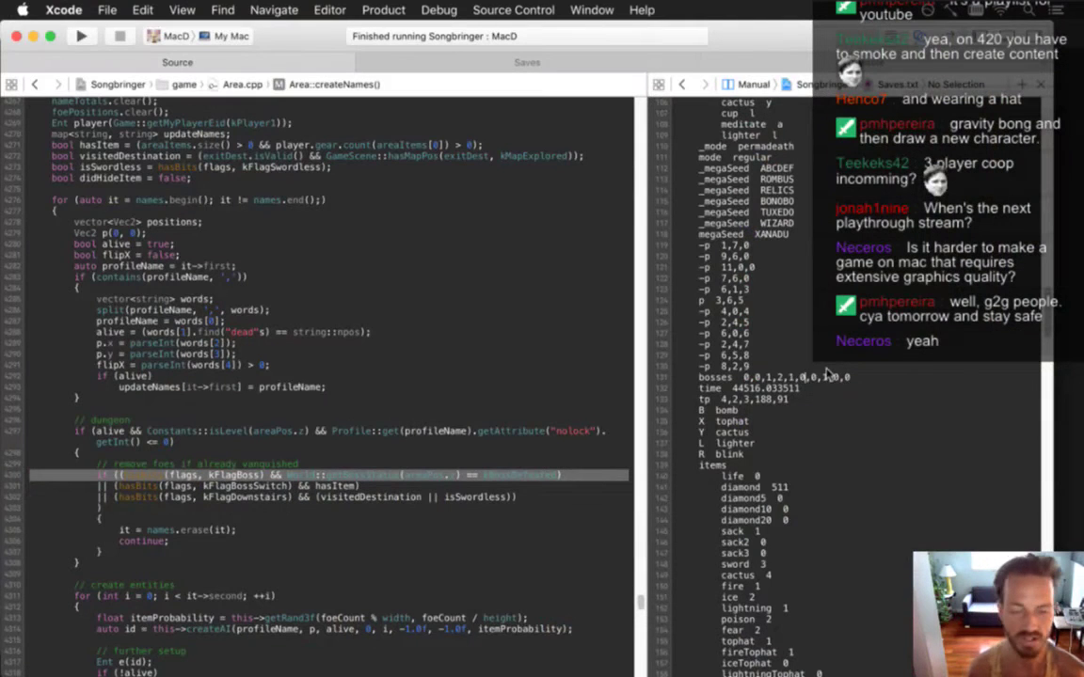
- Examine the item and switch entries of the current save in Saves.txt, including switch51 to switch53, and return to the position lines
left_click(809, 423)
scroll(809, 425, "down", 20)
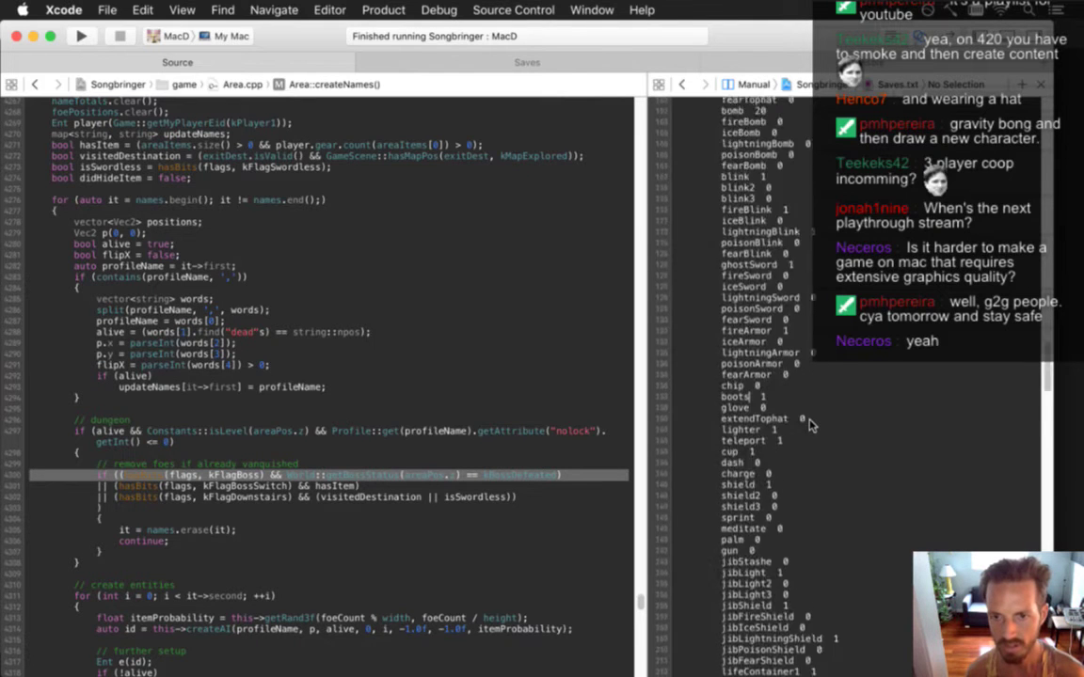
scroll(809, 425, "down", 15)
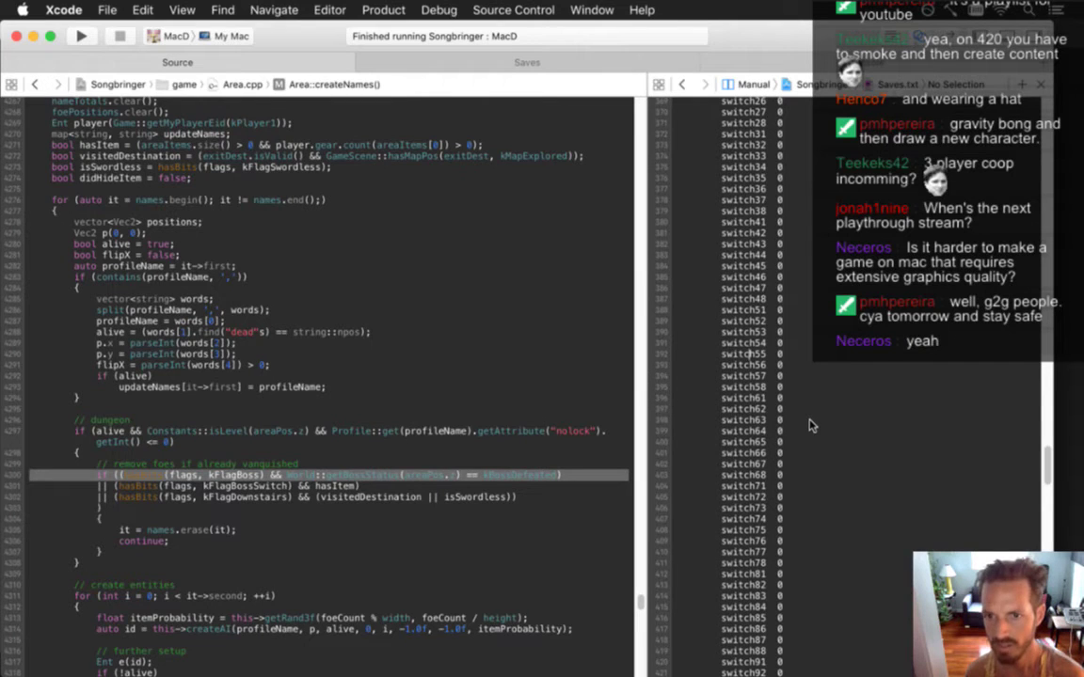
key("shift+Down")
key("shift+Down")
key("shift+Down")
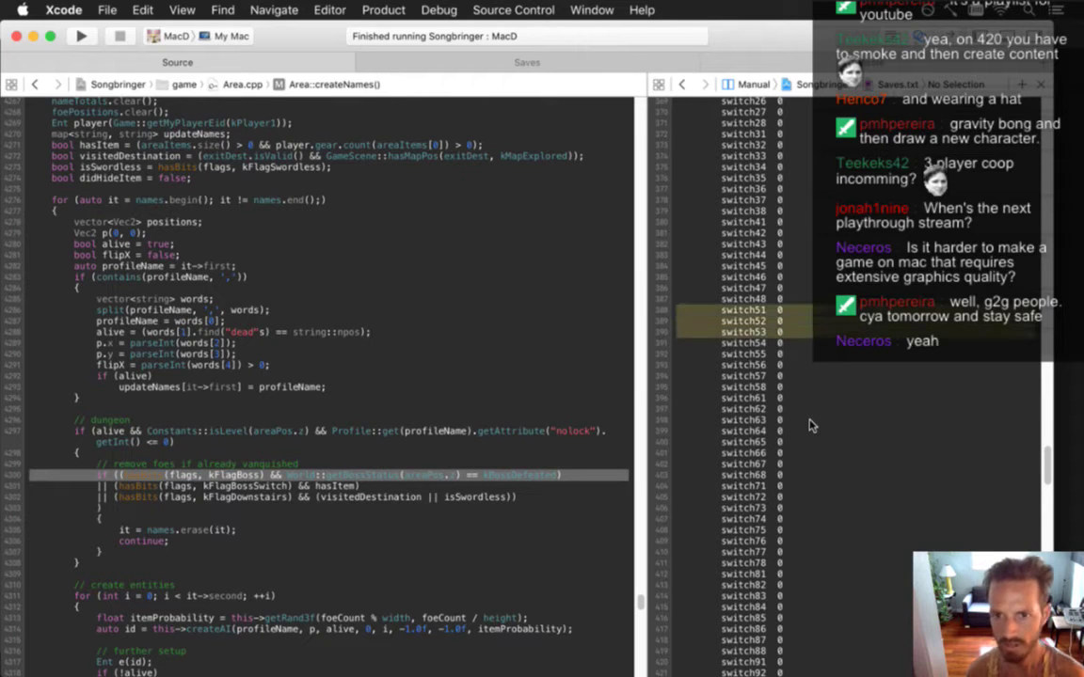
left_click(500, 375)
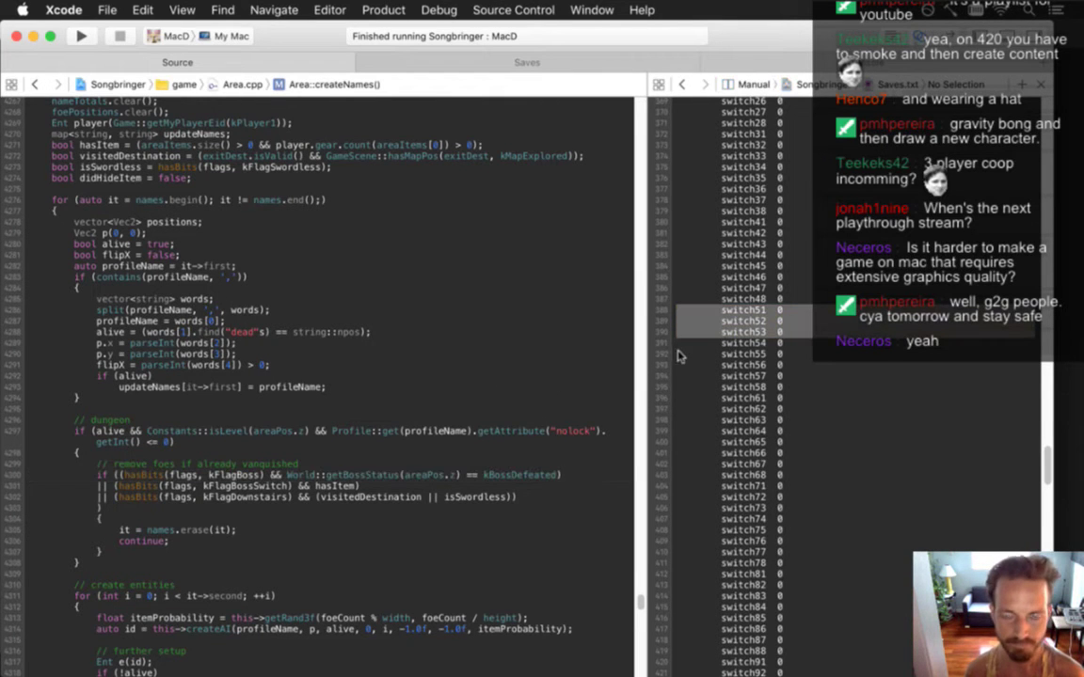
left_click(783, 310)
scroll(812, 299, "up", 20)
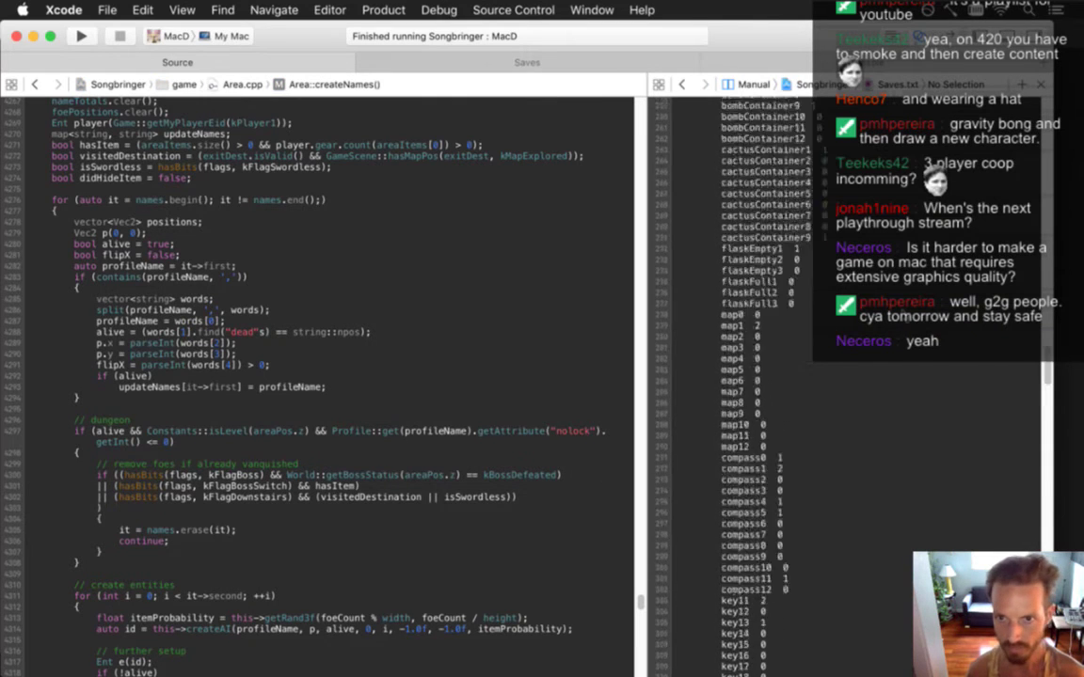
scroll(748, 387, "up", 7)
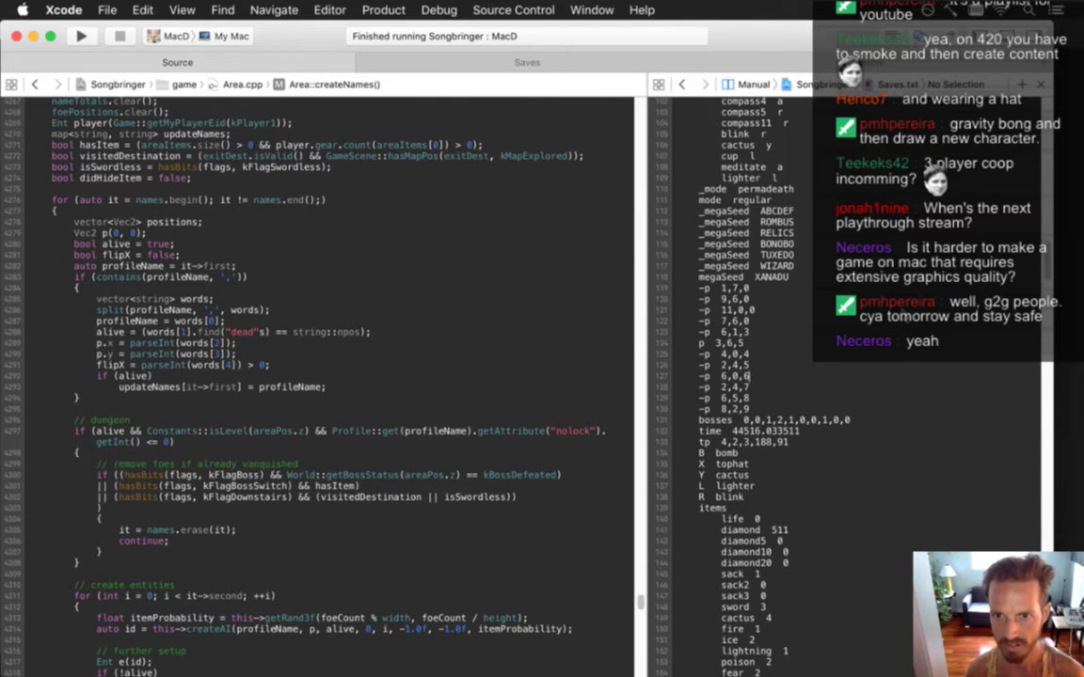
- Shorten the active p line in Saves.txt to just 5 and bring the boss groups of Foes.txt back into the second editor
key("BackSpace")
key("BackSpace")
key("BackSpace")
key("BackSpace")
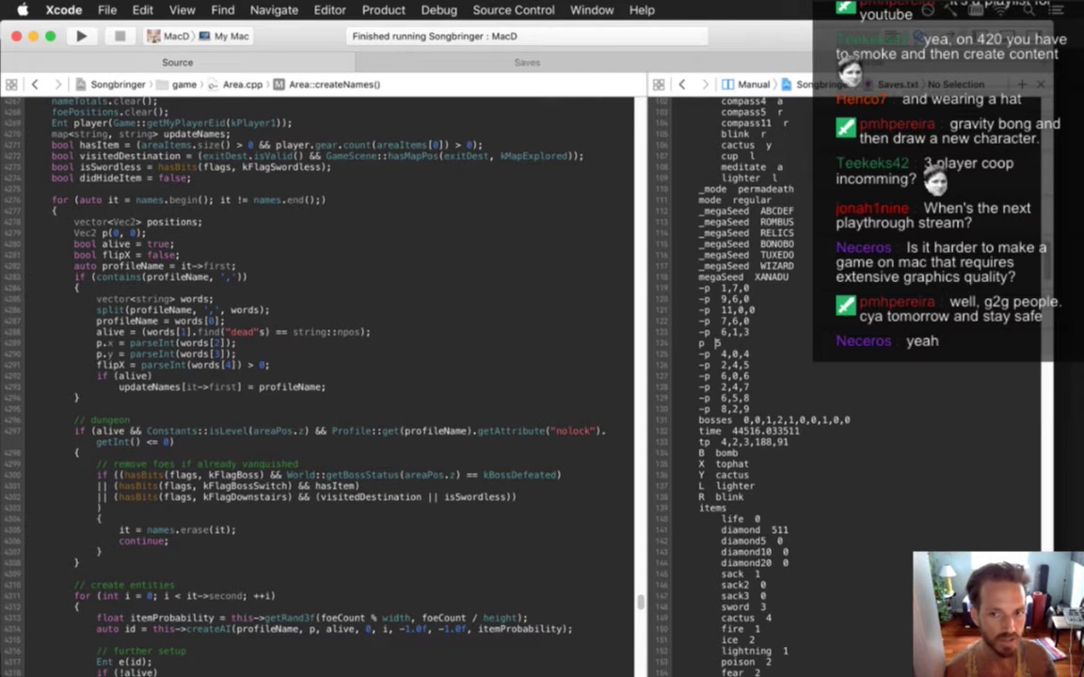
left_click(820, 332)
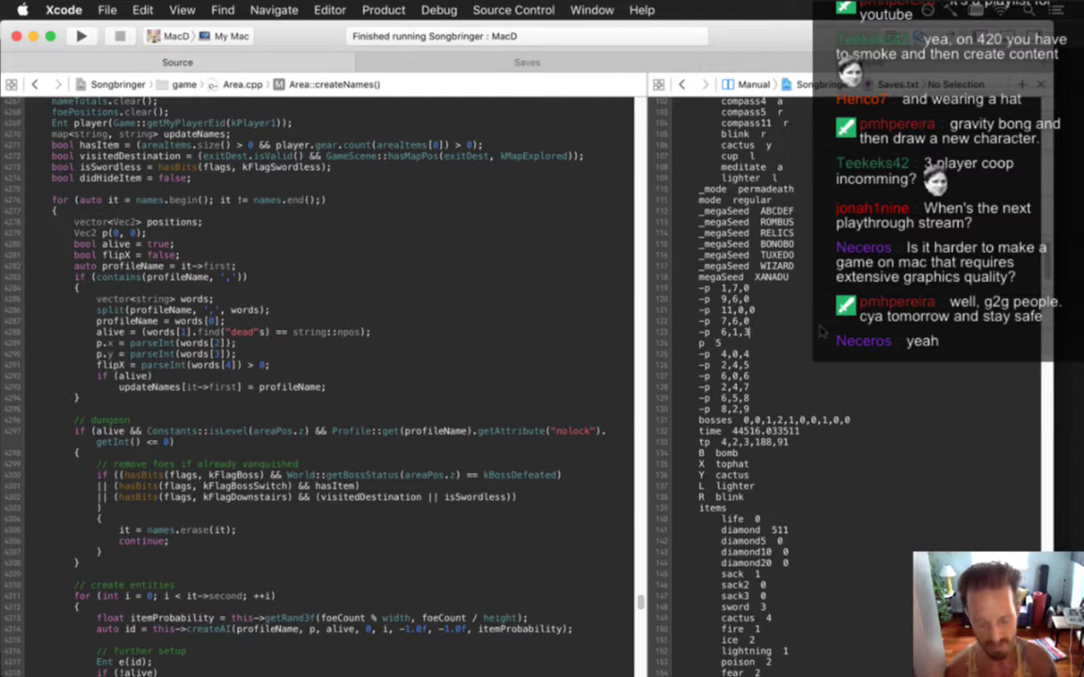
key("ctrl+super+Left")
key("ctrl+super+Left")
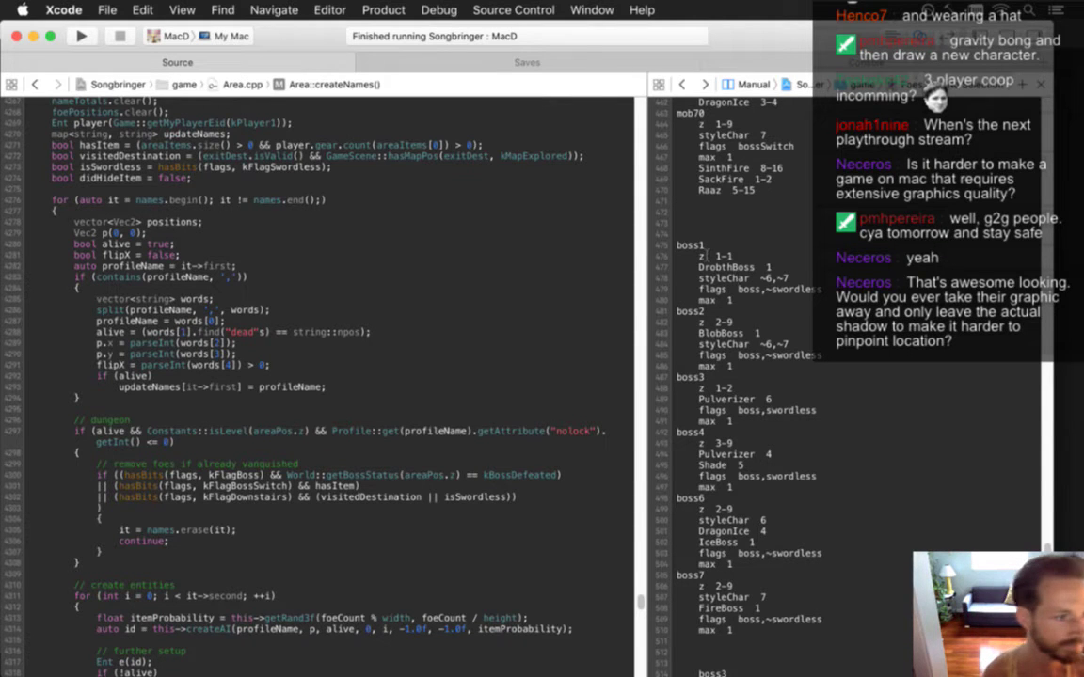
- Run Songbringer, walk the character to the clearing with the stone dungeon entrance, and return to Xcode
key("super+r")
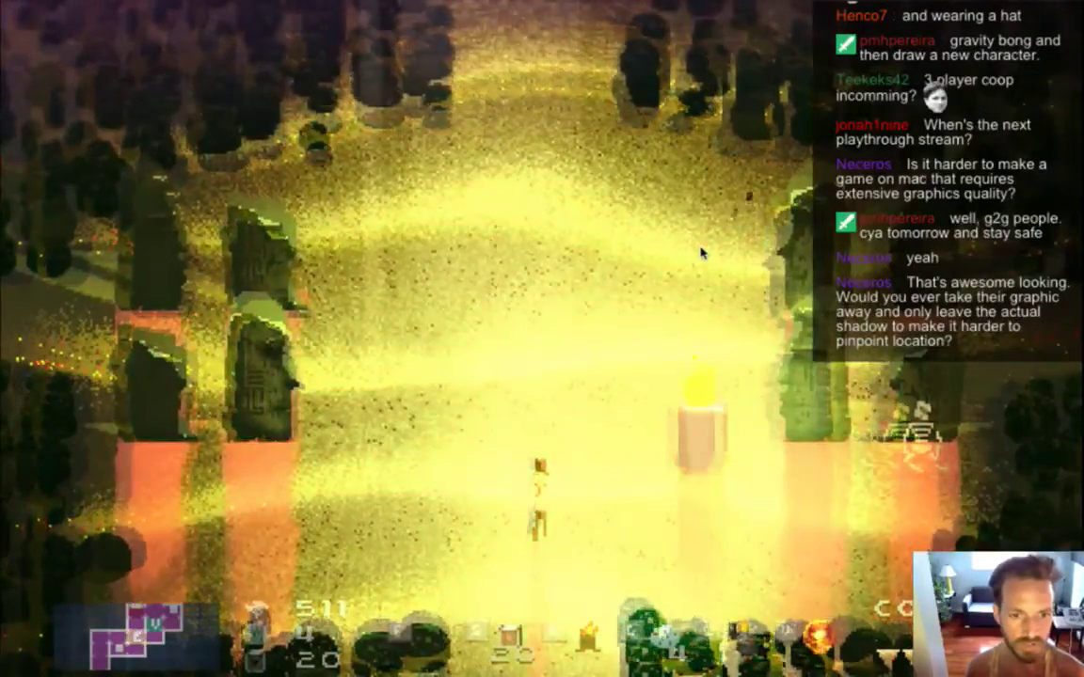
key("d")
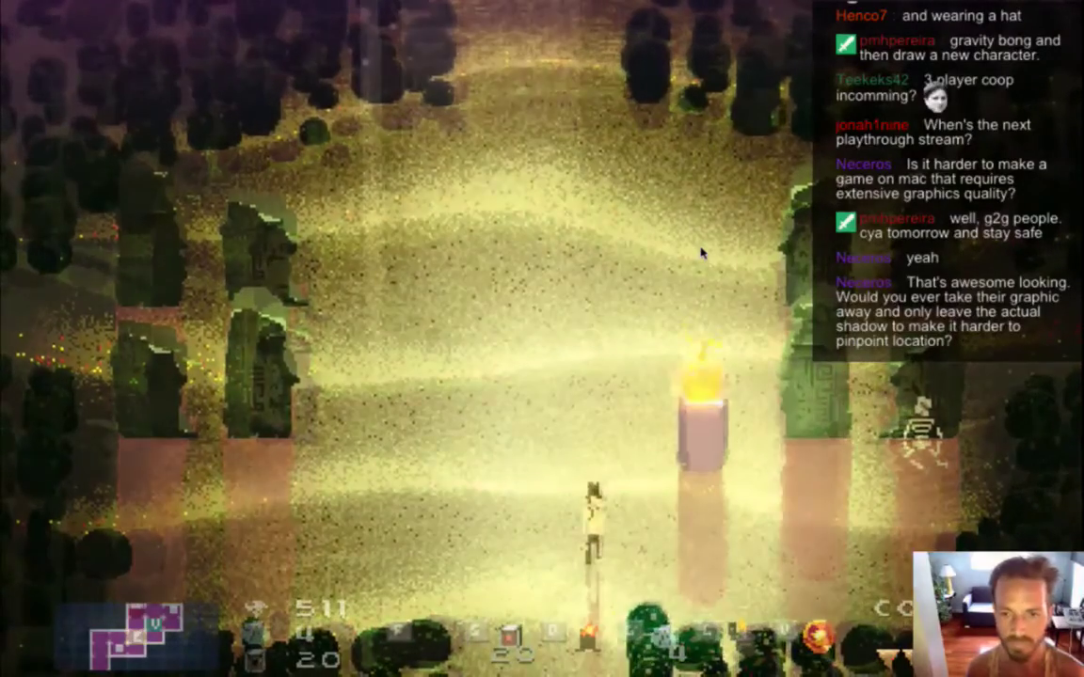
key("w")
key("d")
key("d")
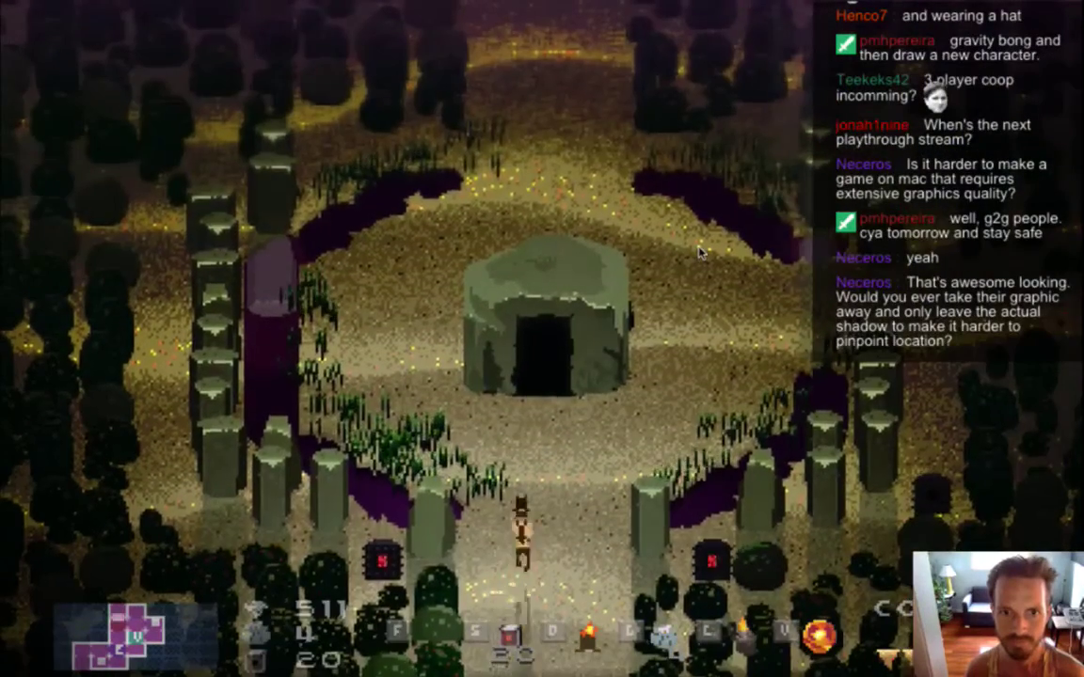
key("super+Tab")
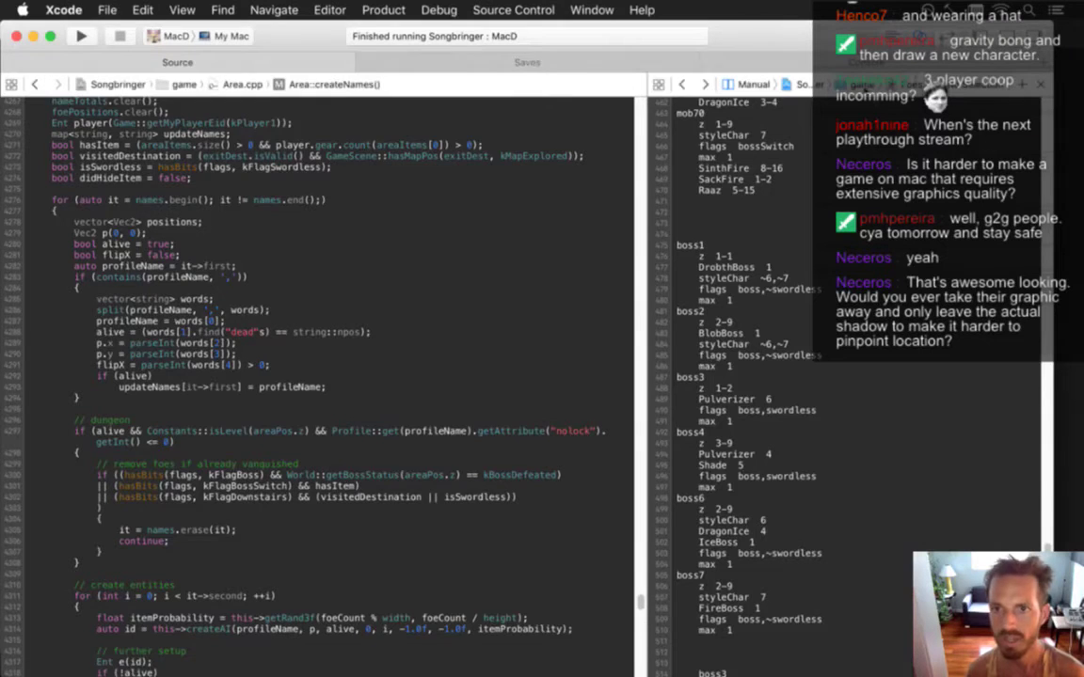
- Set the shield item to 0 in Saves.txt
left_click(470, 58)
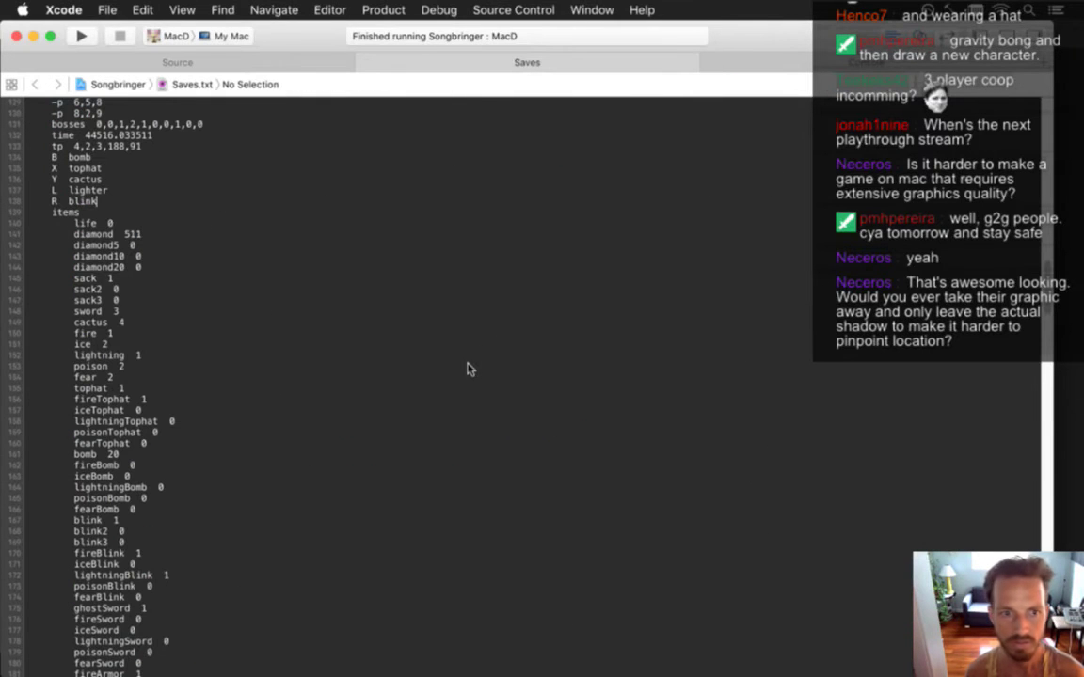
scroll(470, 368, "down", 10)
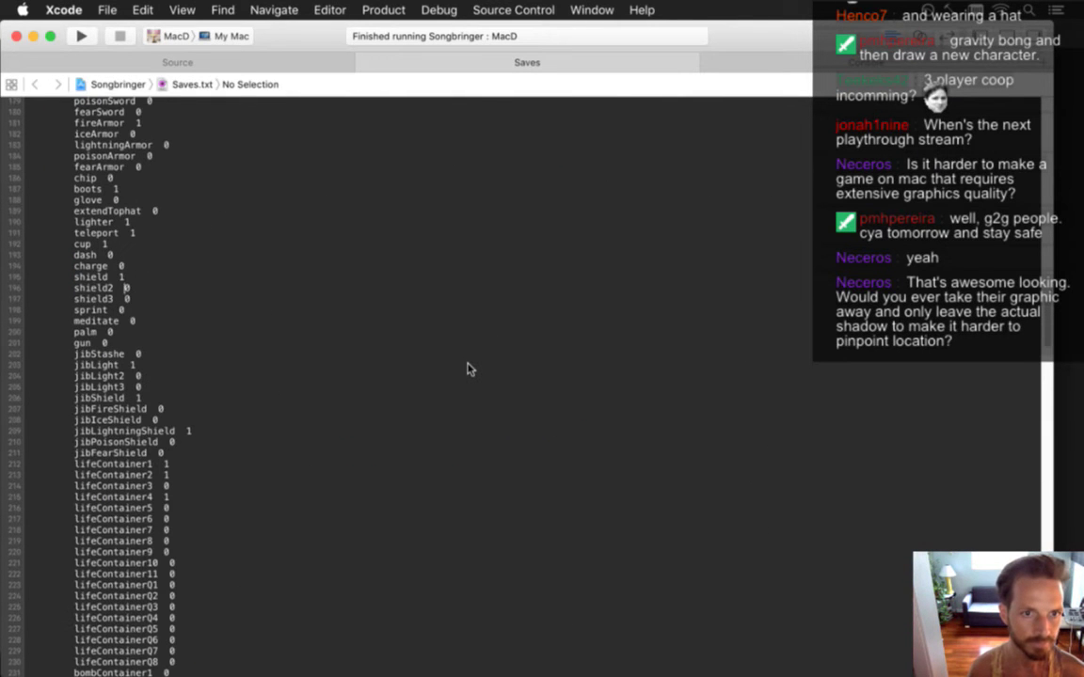
key("BackSpace")
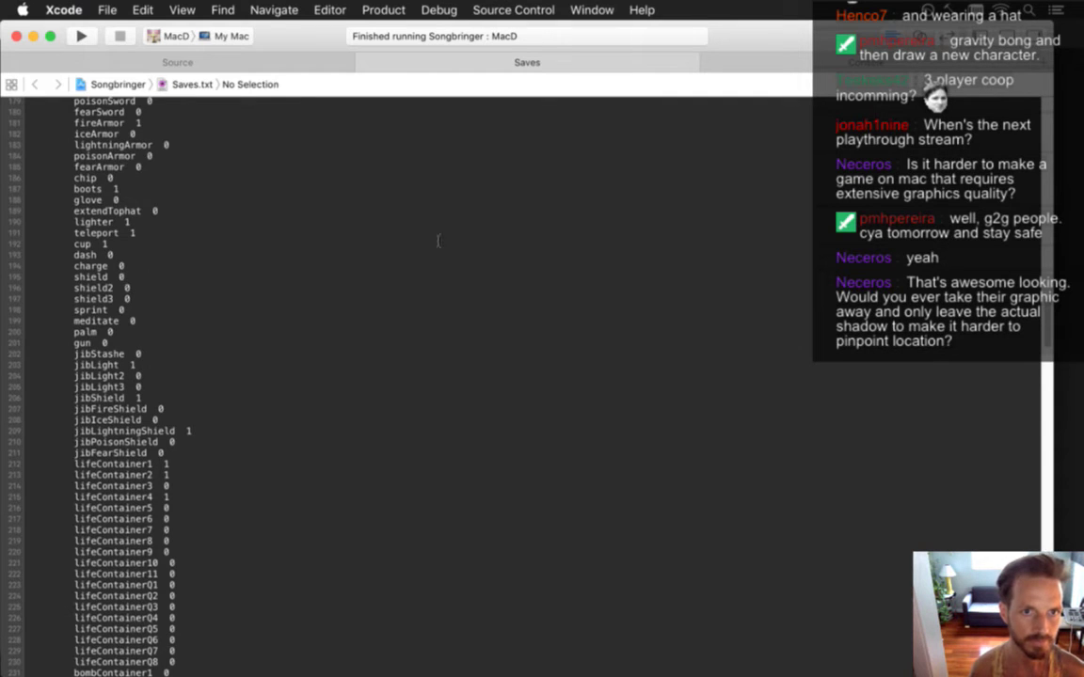
- Find "5" in Saves.txt and delete the first run of coordinates ending in 5 from slot 0's positions list
left_click(259, 62)
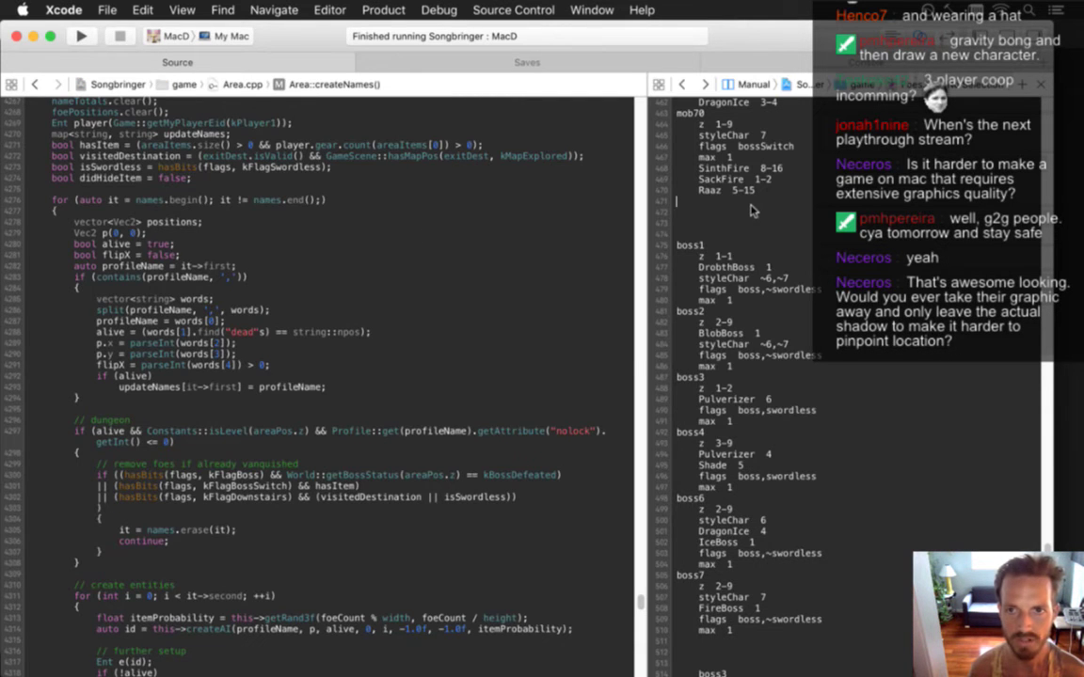
left_click(544, 64)
scroll(542, 223, "up", 8)
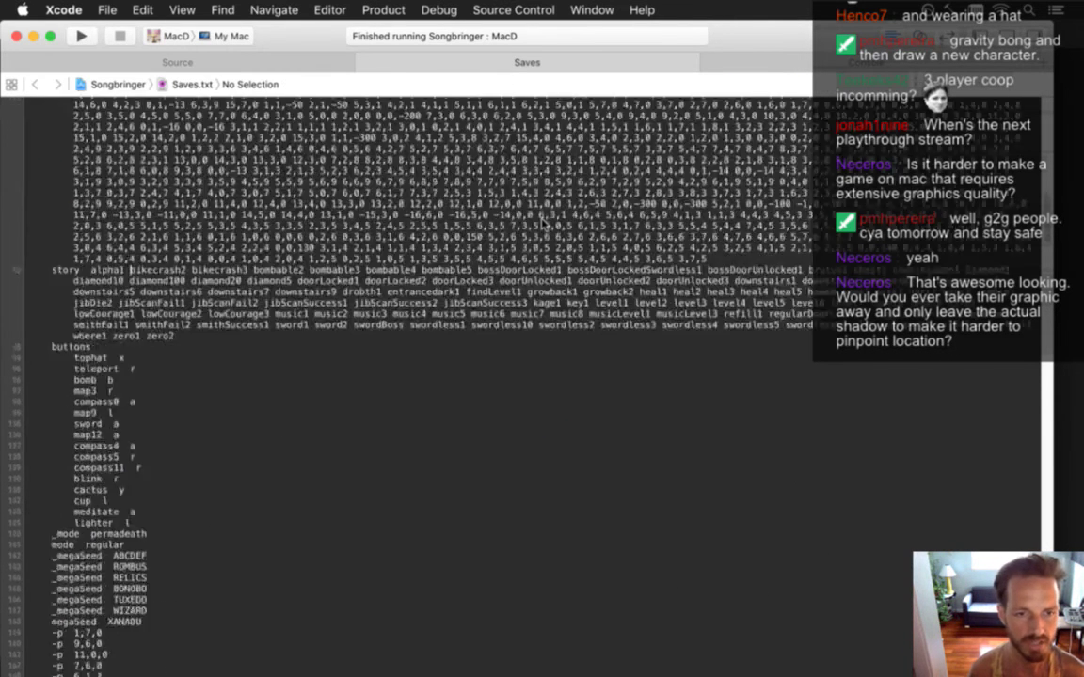
scroll(541, 223, "up", 3)
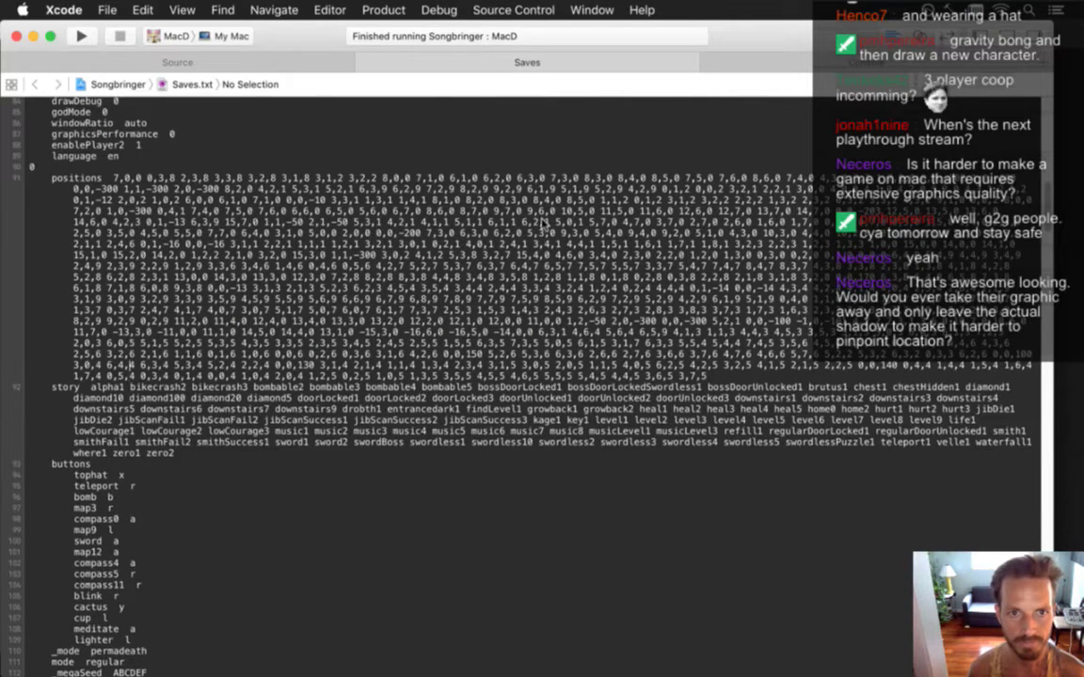
key("super+f")
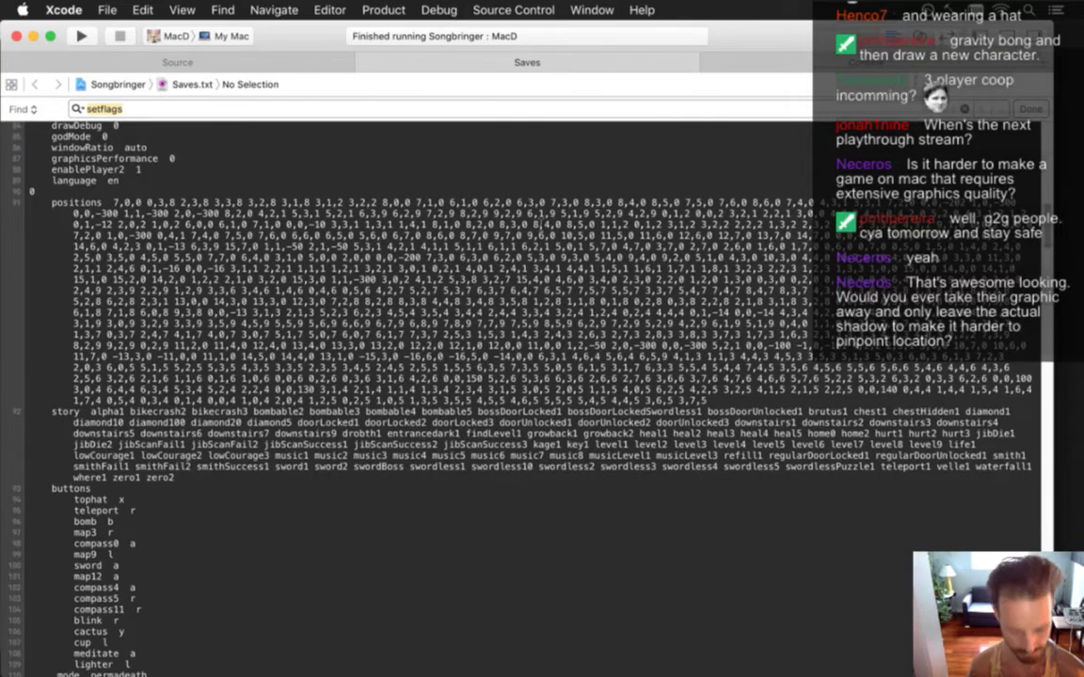
type("5")
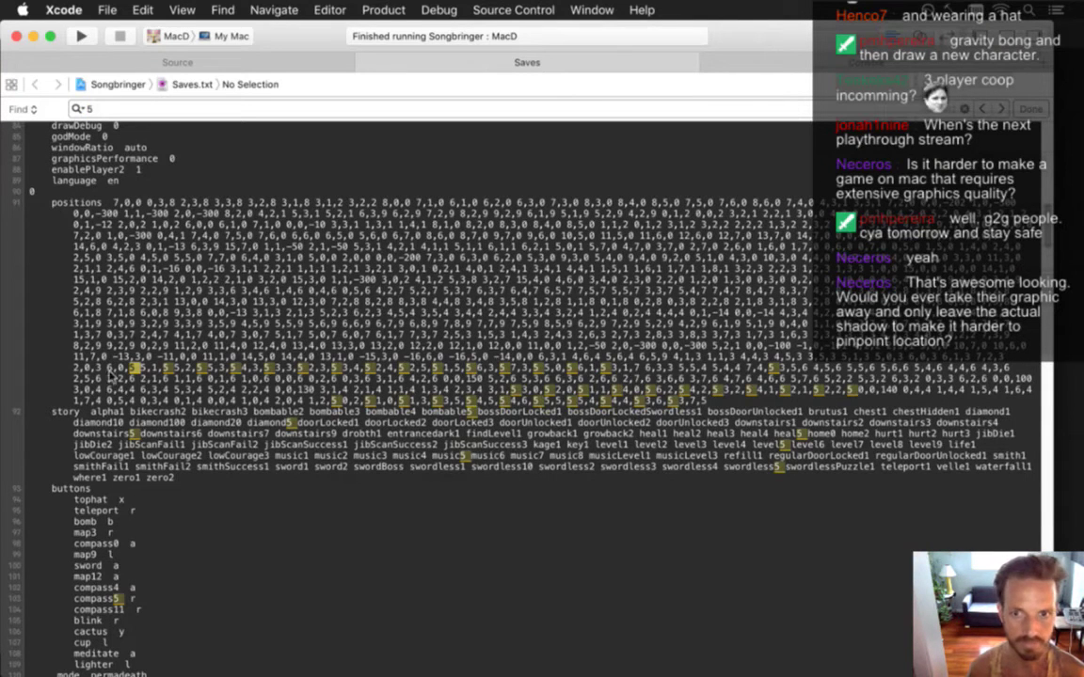
left_click_drag(101, 368, 608, 373)
key("super+v")
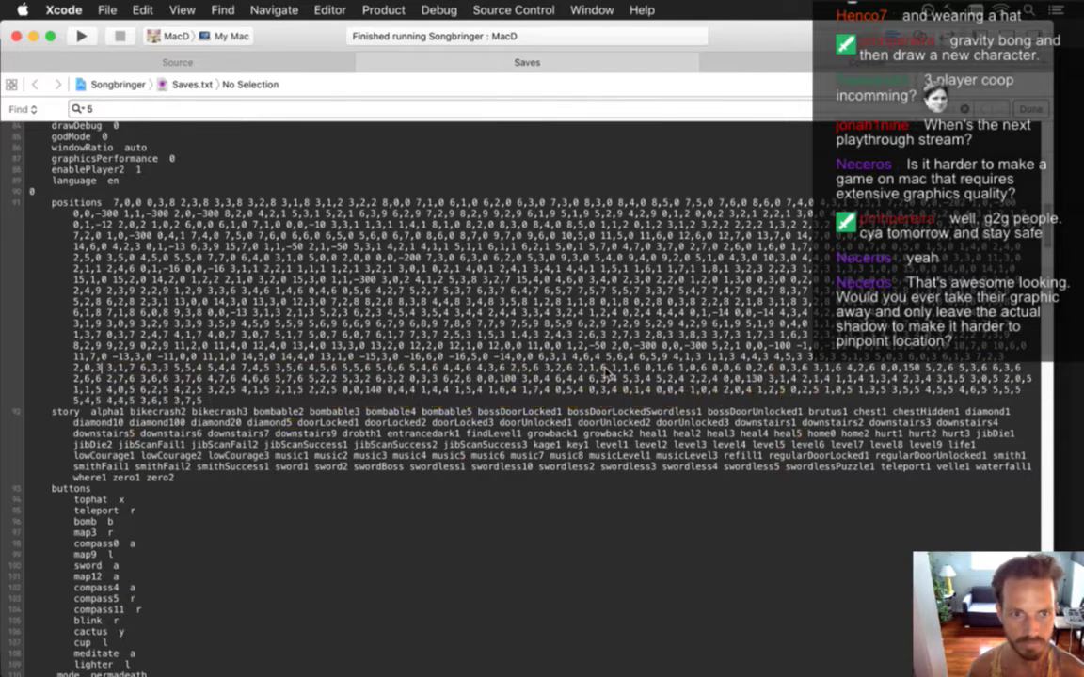
- Delete the coordinates ending in 5 between 2,3,4 and 0,0,140 in slot 0's positions list
key("super+g")
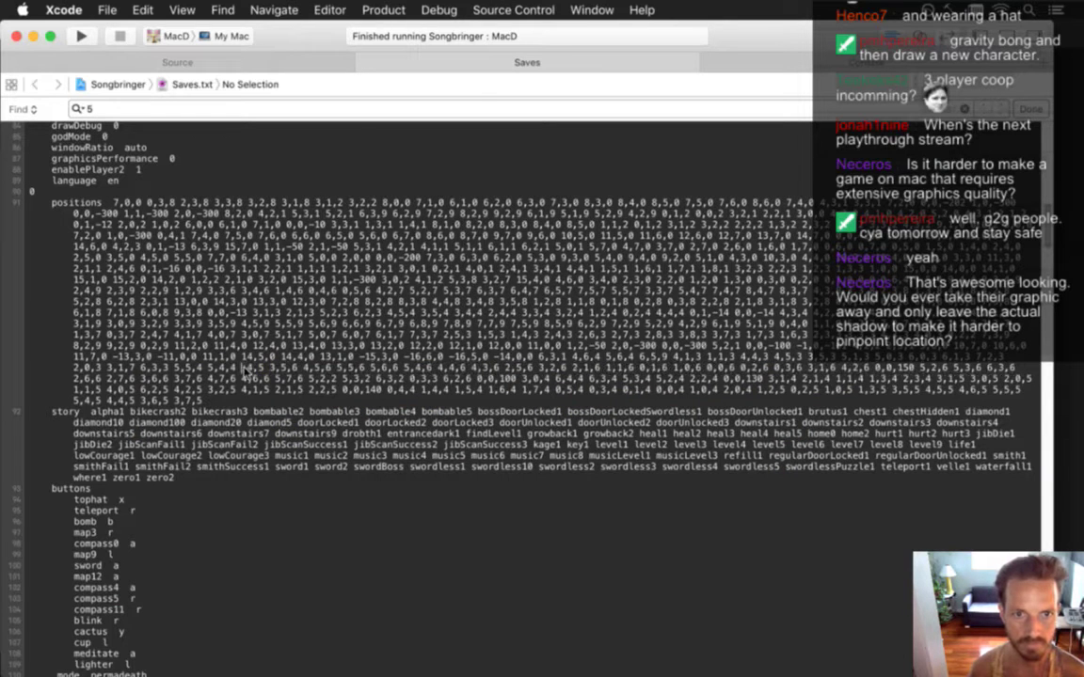
key("super+g")
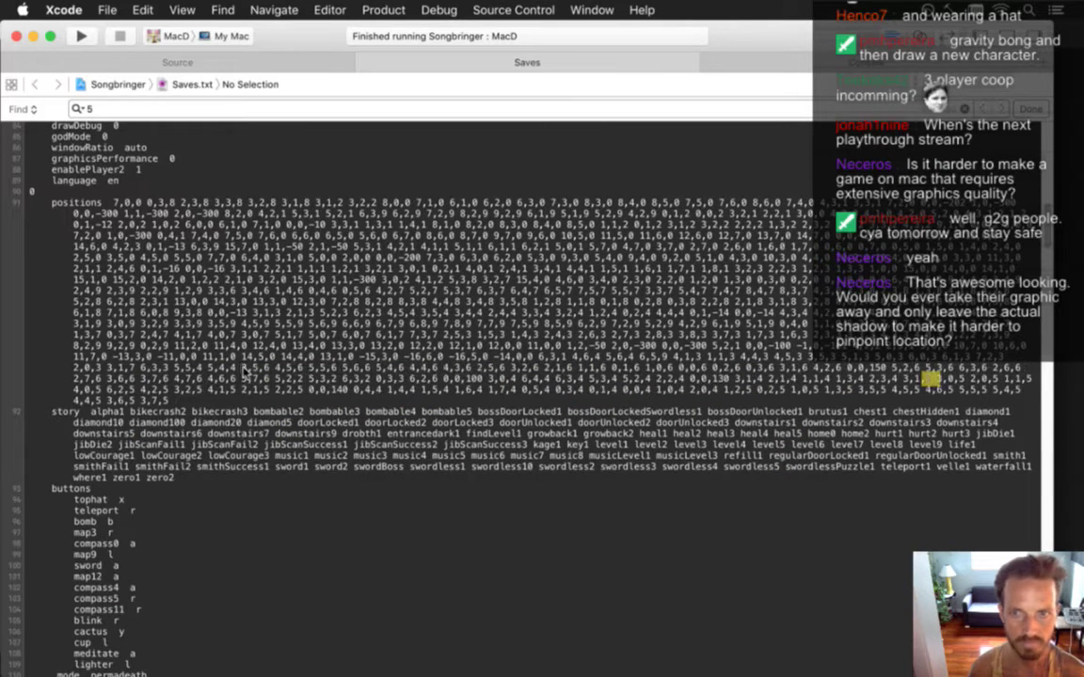
key("alt+Delete")
key("alt+Delete")
key("alt+Delete")
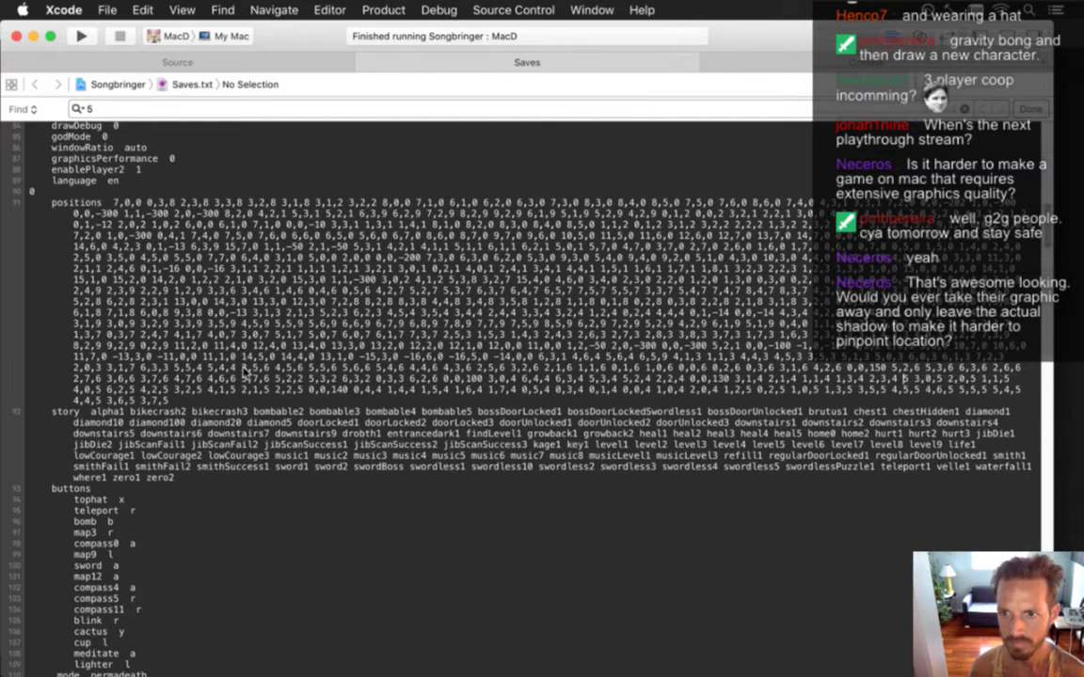
key("Delete")
key("Delete")
key("Delete")
key("Delete")
key("Delete")
key("Delete")
key("Delete")
key("Delete")
key("Delete")
key("Delete")
key("Delete")
key("Delete")
key("Delete")
key("Delete")
key("Delete")
key("Delete")
key("Delete")
key("Delete")
key("Delete")
key("Delete")
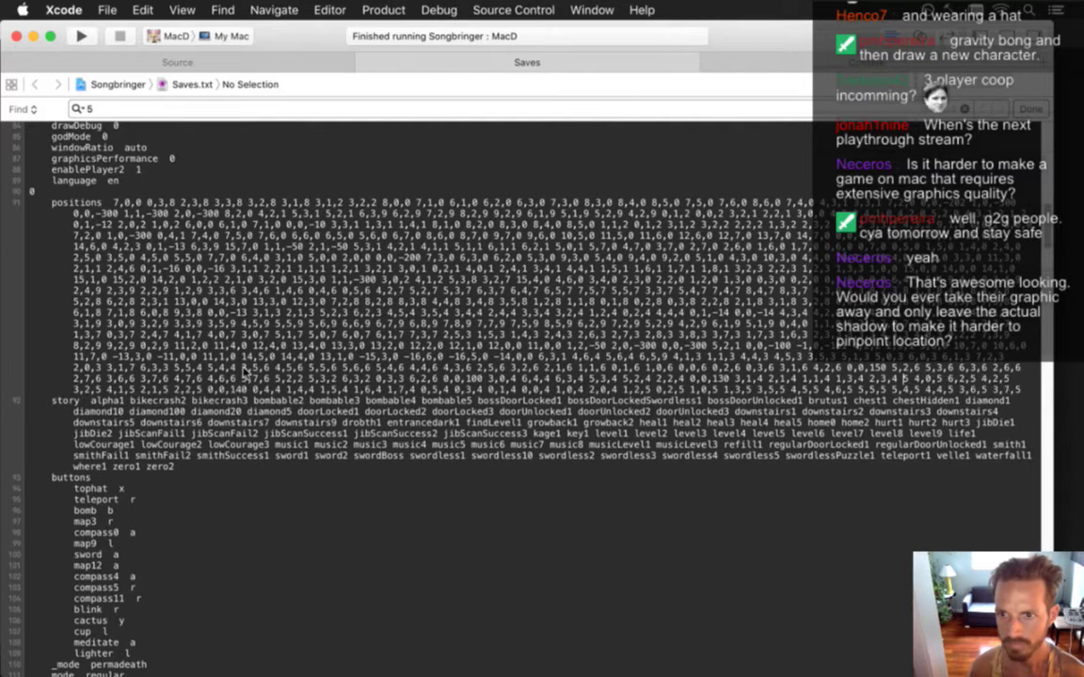
key("BackSpace")
key("BackSpace")
key("BackSpace")
key("BackSpace")
key("BackSpace")
key("BackSpace")
key("BackSpace")
key("BackSpace")
key("BackSpace")
key("BackSpace")
key("BackSpace")
key("BackSpace")
key("BackSpace")
key("BackSpace")
key("BackSpace")
key("BackSpace")
key("BackSpace")
key("BackSpace")
key("BackSpace")
key("BackSpace")
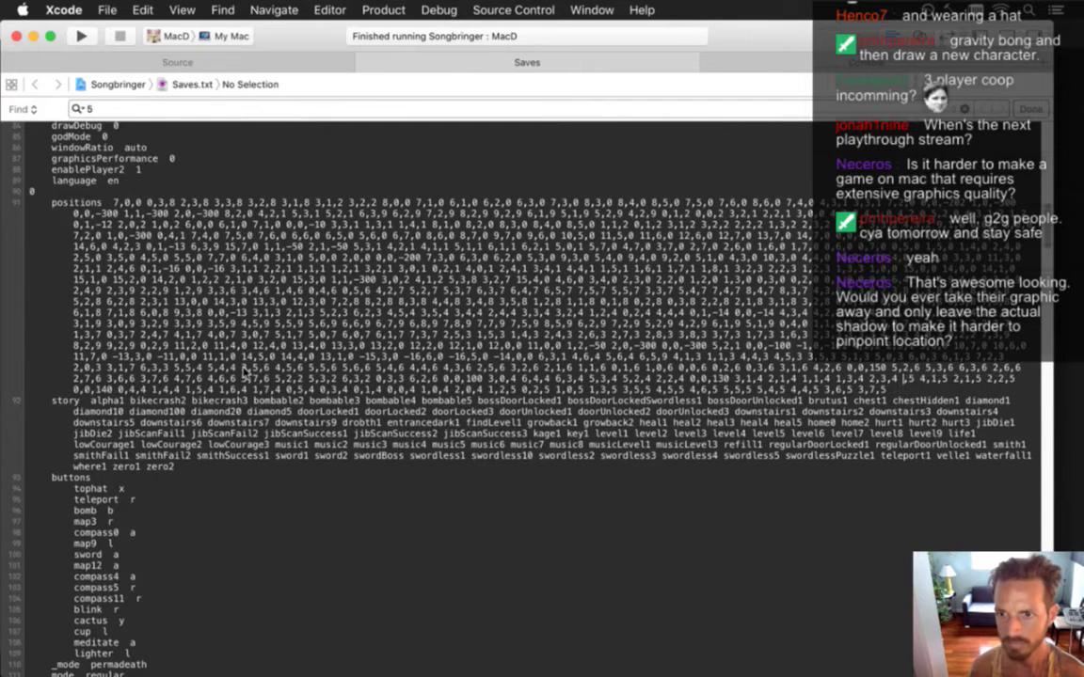
key("Delete")
key("Delete")
key("Delete")
key("Delete")
key("Delete")
key("Delete")
key("Delete")
key("Delete")
key("Delete")
key("Delete")
key("Delete")
key("Delete")
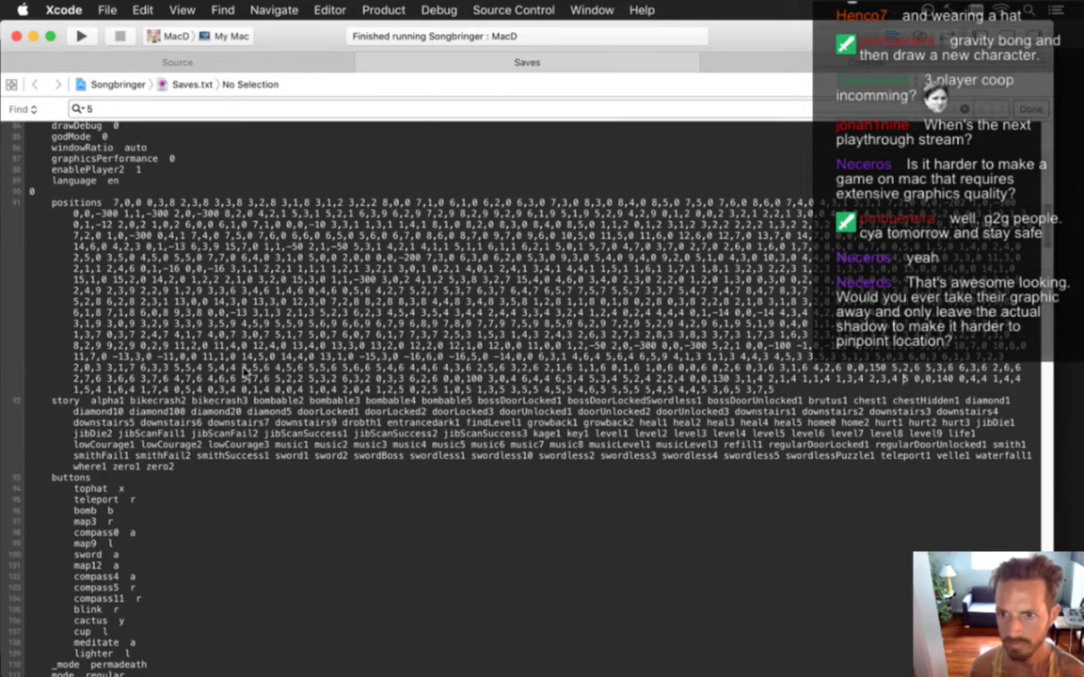
key("Delete")
key("Delete")
key("Delete")
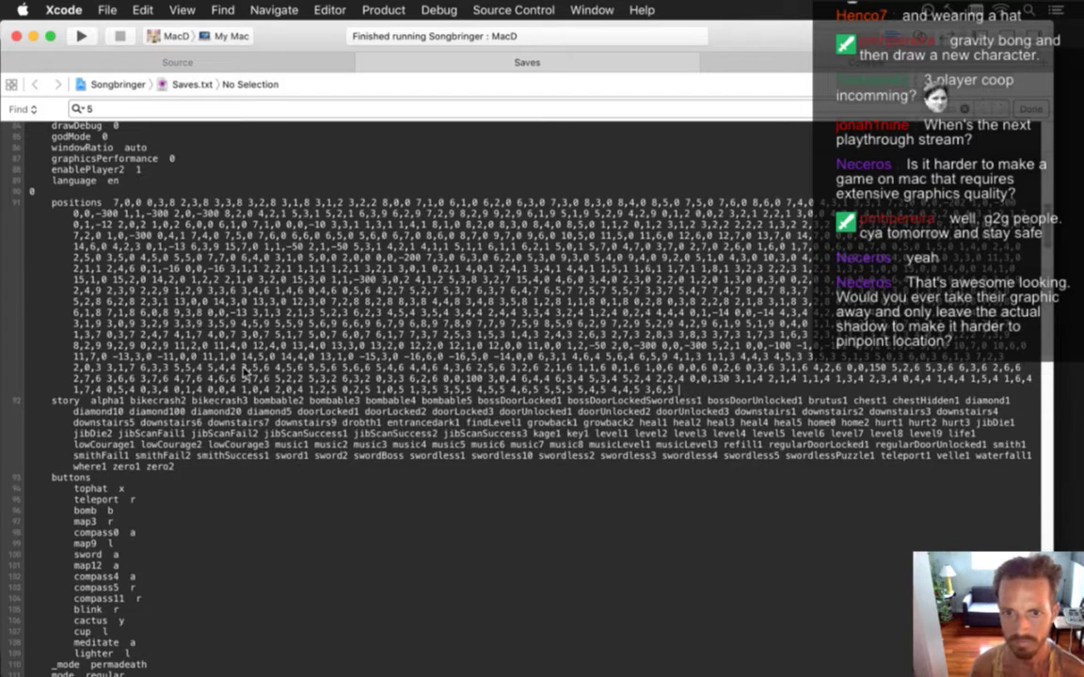
- Delete all trailing coordinates after 2,0,4 at the end of slot 0's positions list
key("BackSpace")
key("BackSpace")
key("BackSpace")
key("BackSpace")
key("BackSpace")
key("BackSpace")
key("BackSpace")
key("BackSpace")
key("BackSpace")
key("BackSpace")
key("BackSpace")
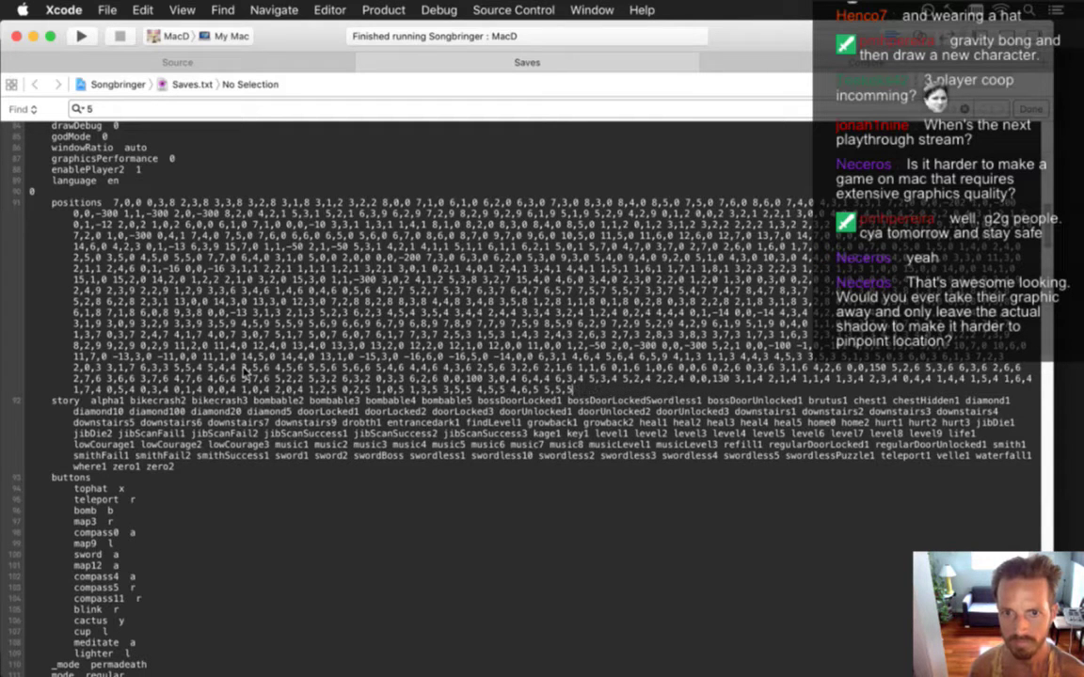
key("BackSpace")
key("BackSpace")
key("BackSpace")
key("BackSpace")
key("BackSpace")
key("BackSpace")
key("BackSpace")
key("BackSpace")
key("BackSpace")
key("BackSpace")
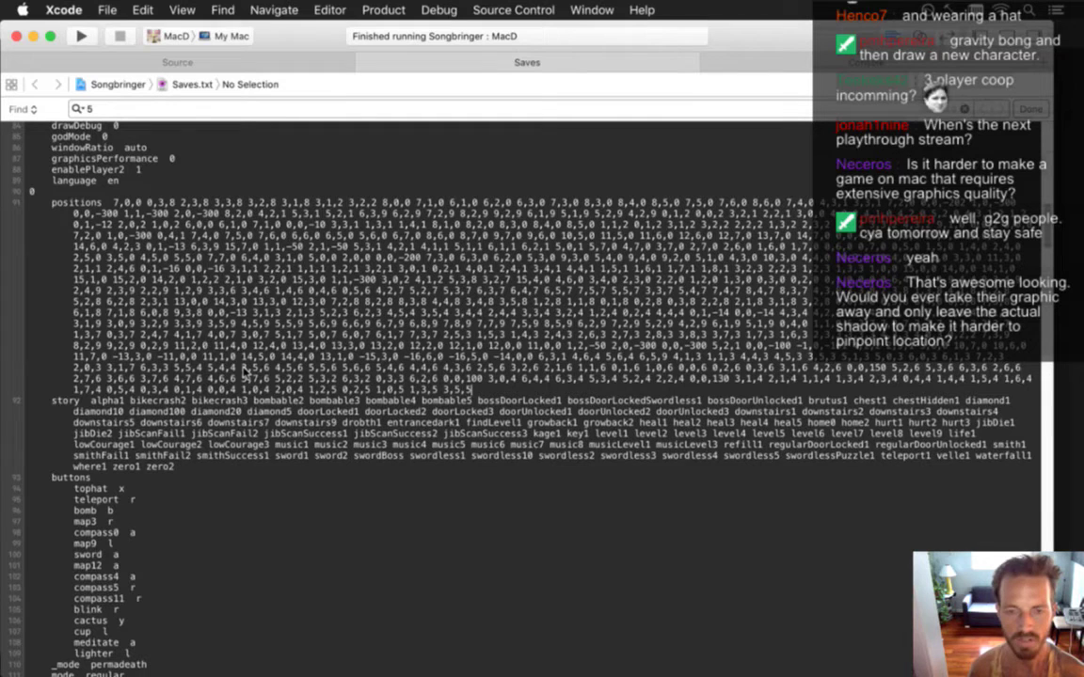
key("BackSpace")
key("BackSpace")
key("BackSpace")
key("BackSpace")
key("BackSpace")
key("BackSpace")
key("BackSpace")
key("BackSpace")
key("BackSpace")
key("BackSpace")
key("BackSpace")
key("BackSpace")
key("BackSpace")
key("BackSpace")
key("BackSpace")
key("BackSpace")
key("BackSpace")
key("BackSpace")
key("BackSpace")
- Save the edited Saves.txt, run the game to try the save, and quit it
key("super+s")
key("super+r")
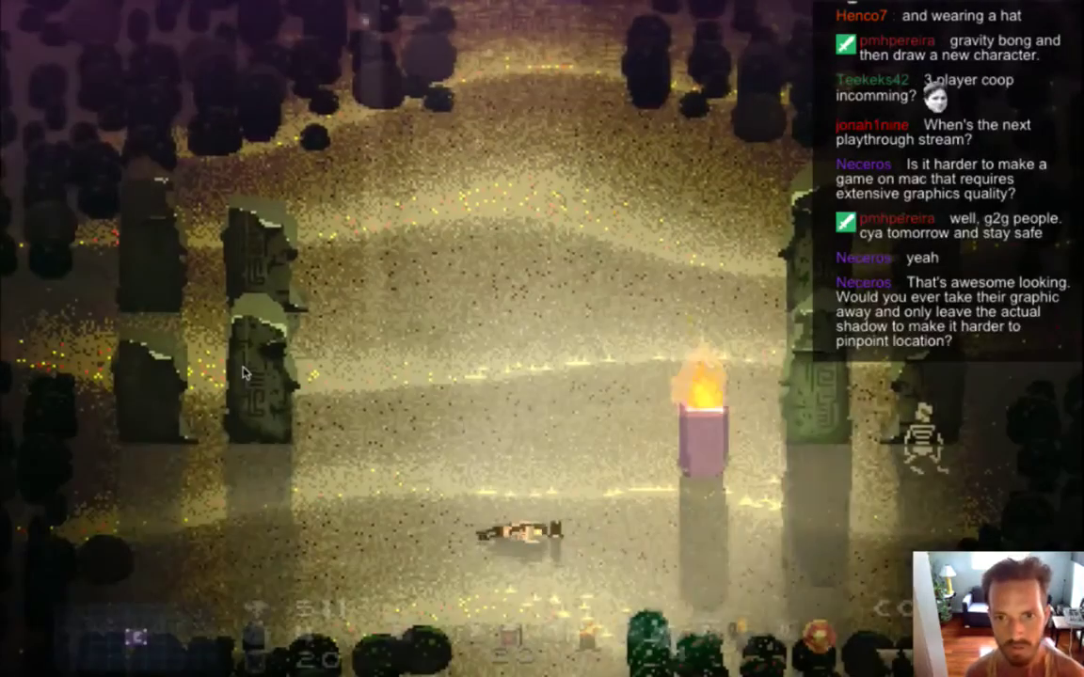
key("super+q")
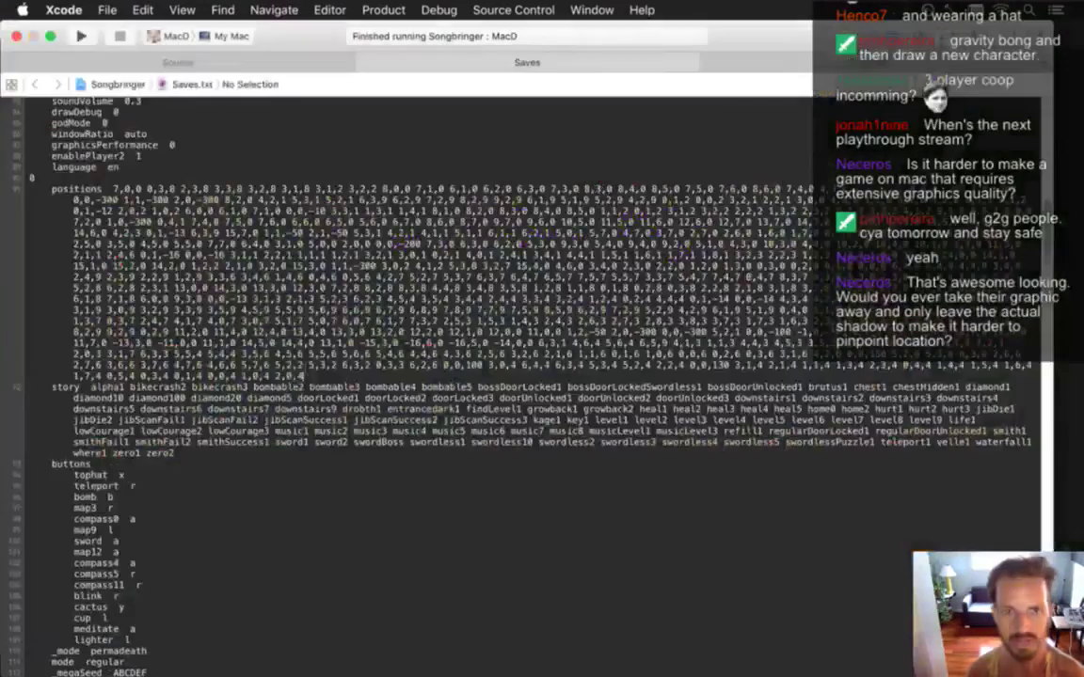
left_click(835, 63)
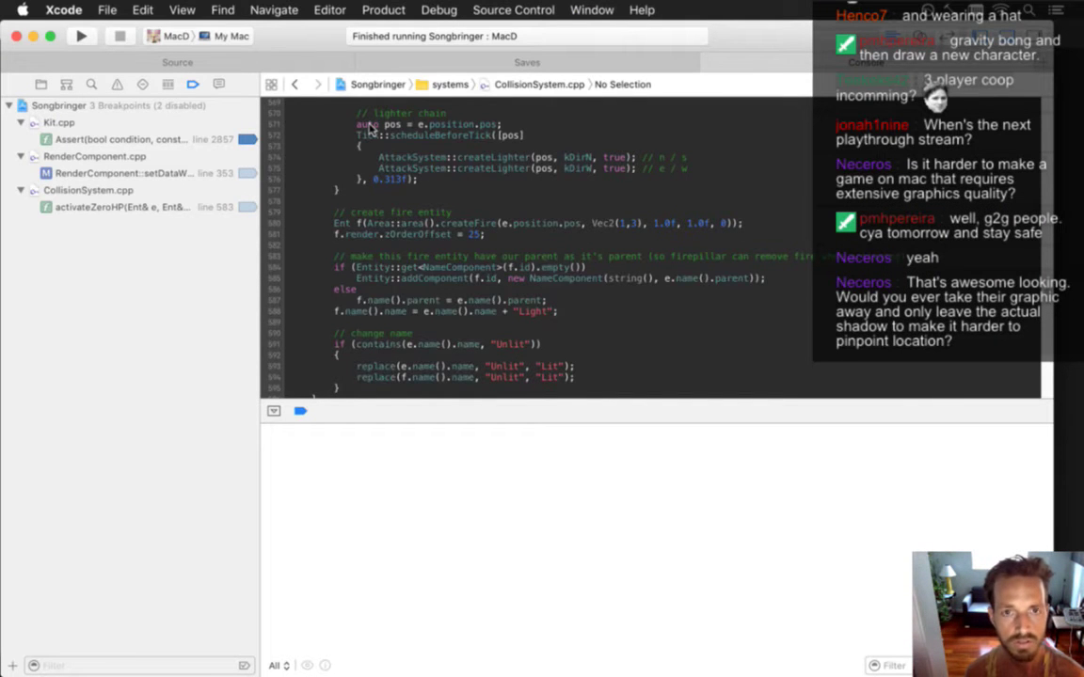
left_click(272, 65)
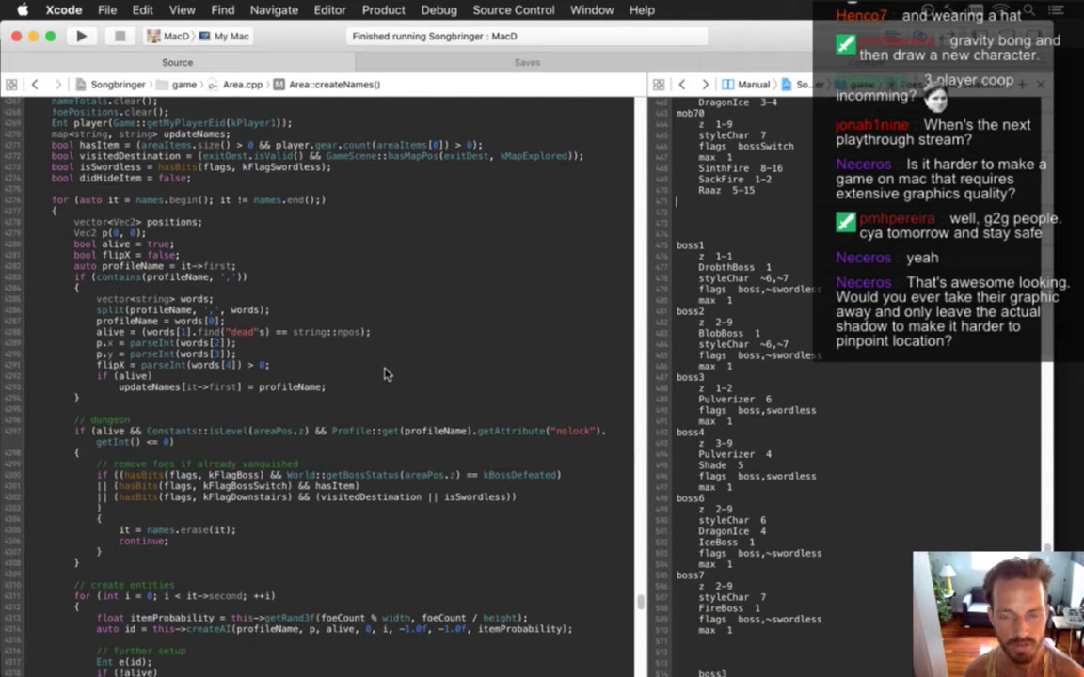
left_click(546, 65)
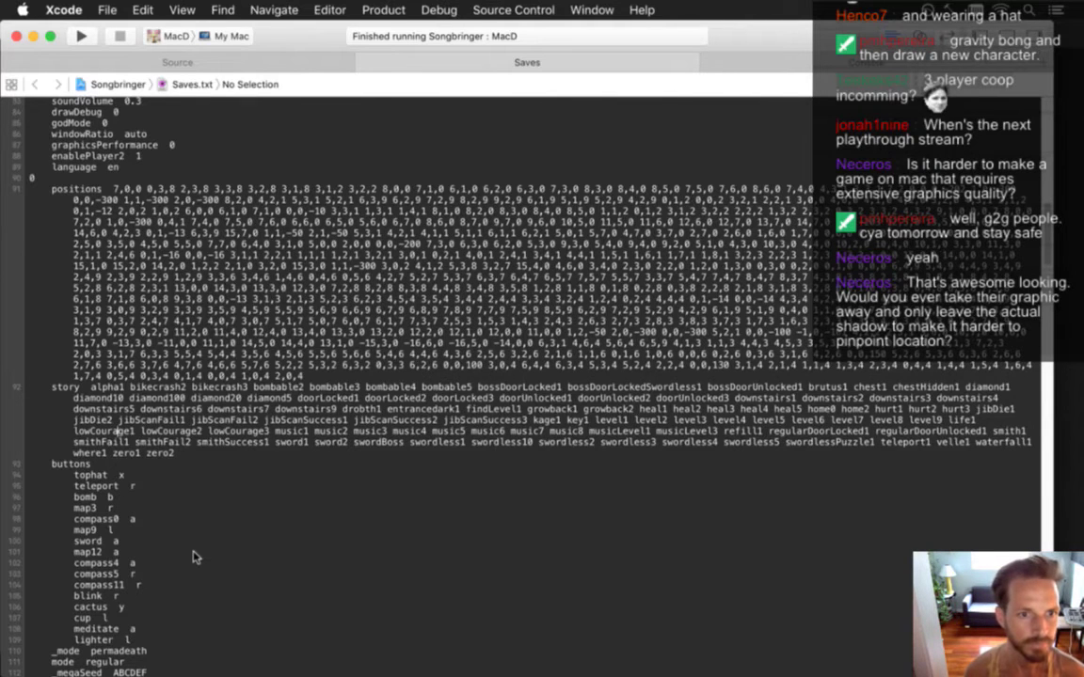
- Set the player position entry p in the XANADU save to 7,0,0 and run the game
scroll(192, 557, "down", 10)
key("BackSpace")
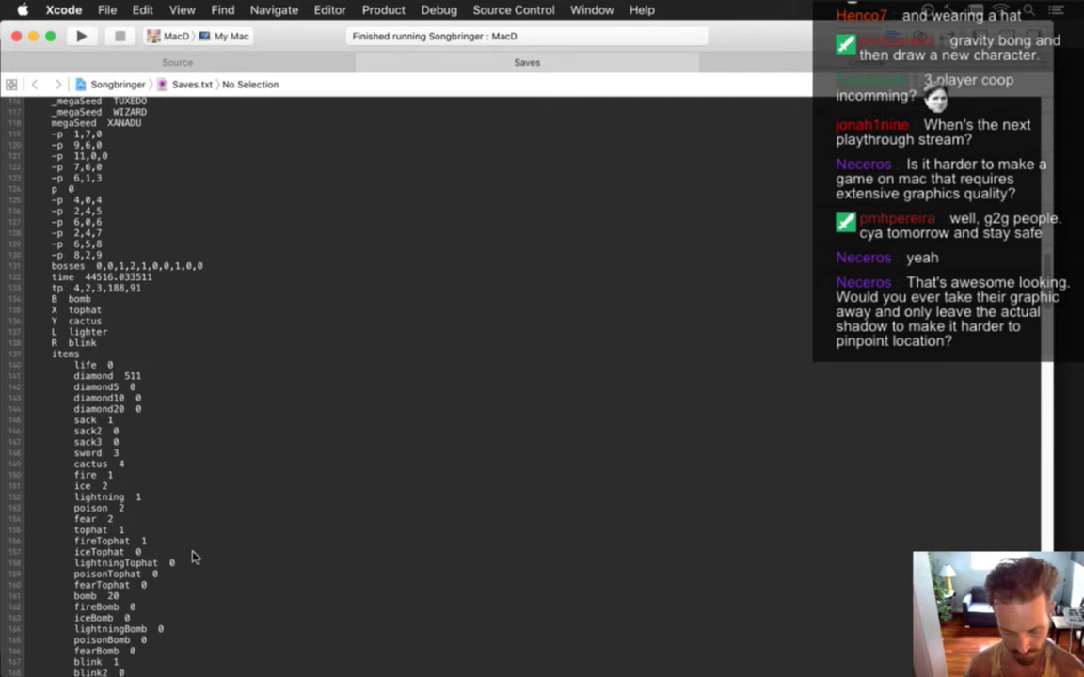
type("7,0,0")
key("super+r")
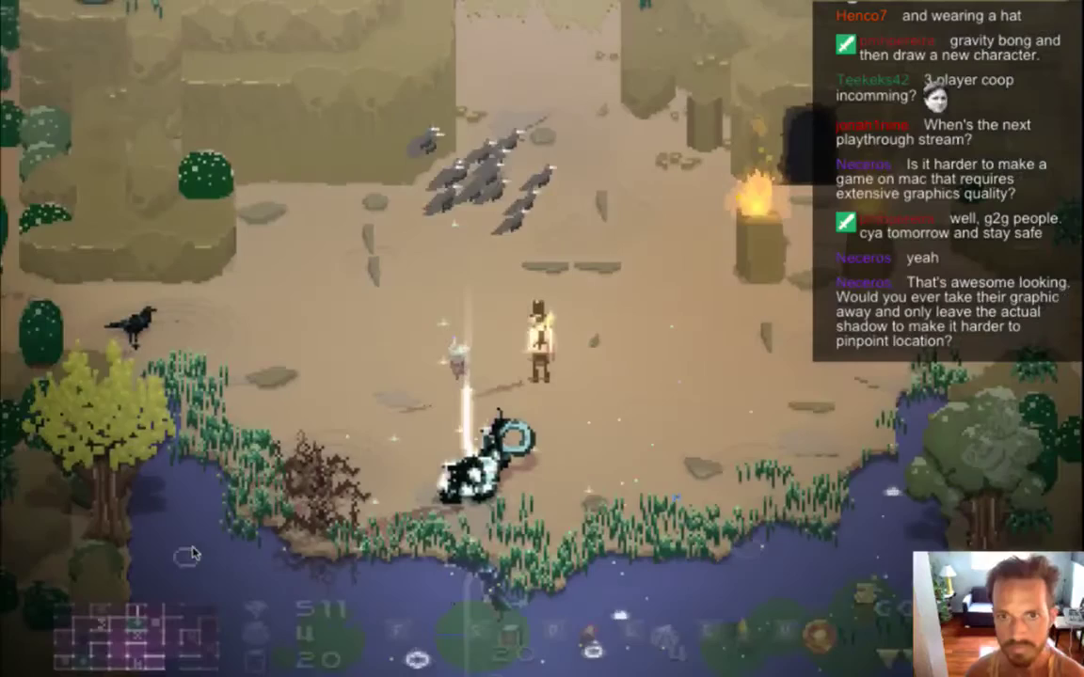
- Check the equipment and map screen in the running game and enable god mode
key("Tab")
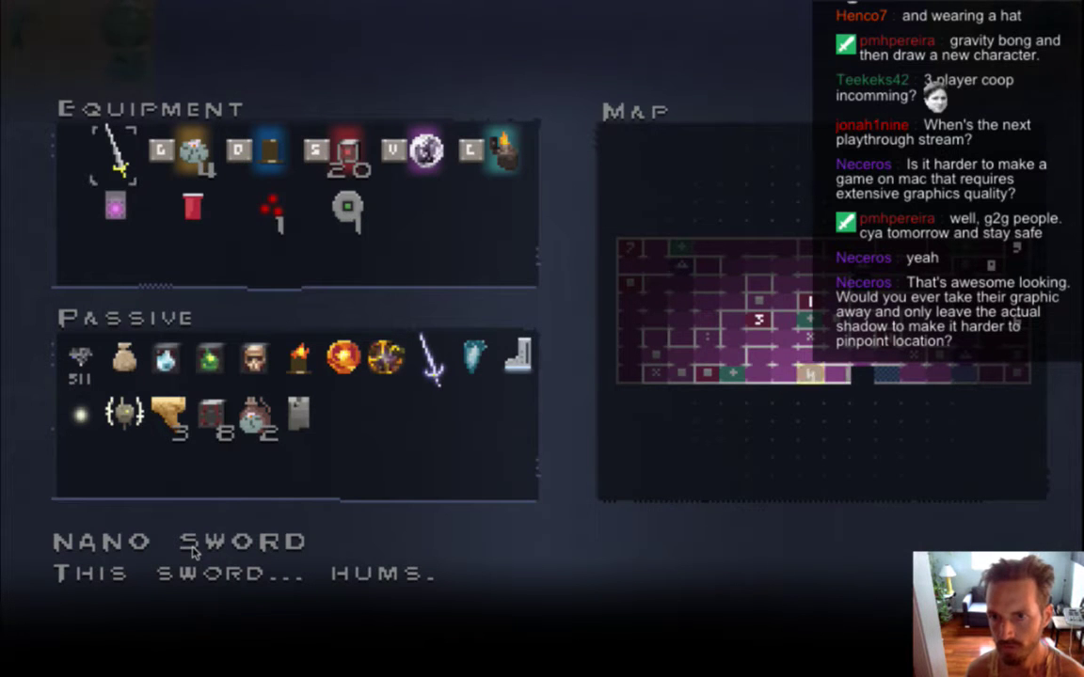
key("Escape")
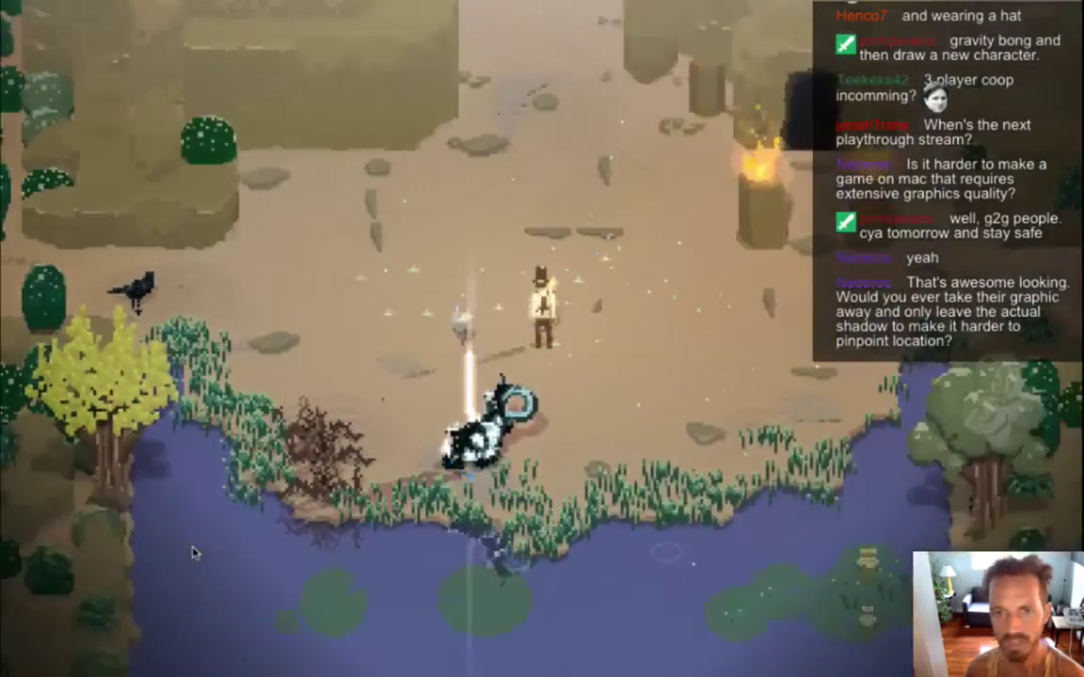
key("g")
- Walk the hero east through the forest to the lily-pad pond and north past the stone pillars
key("Right")
key("Right")
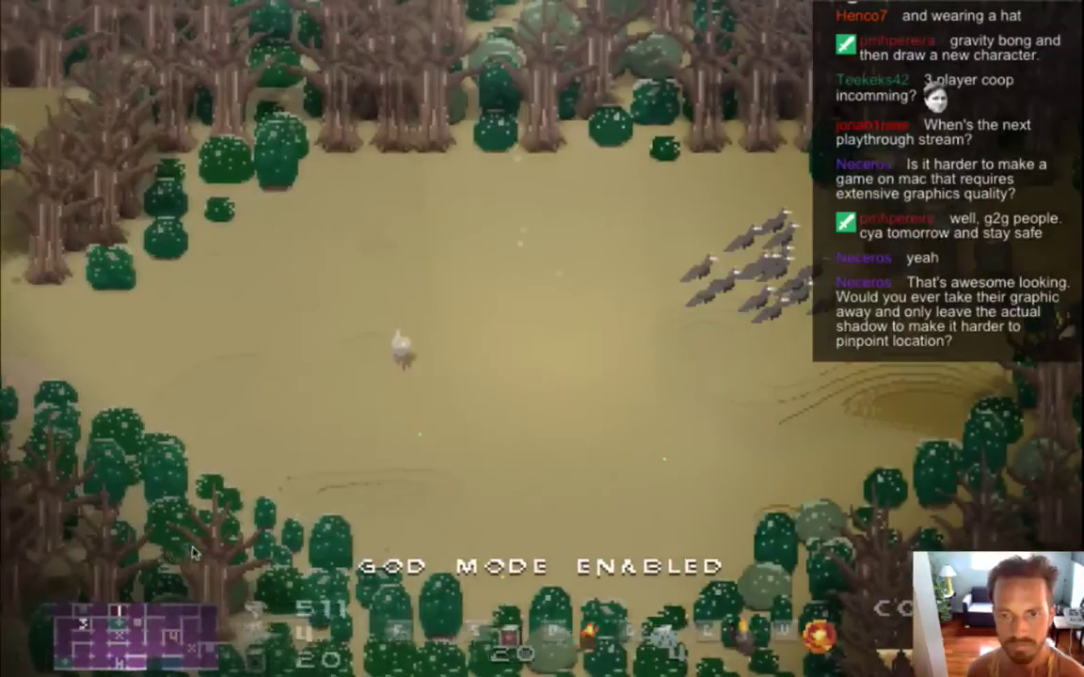
key("Right")
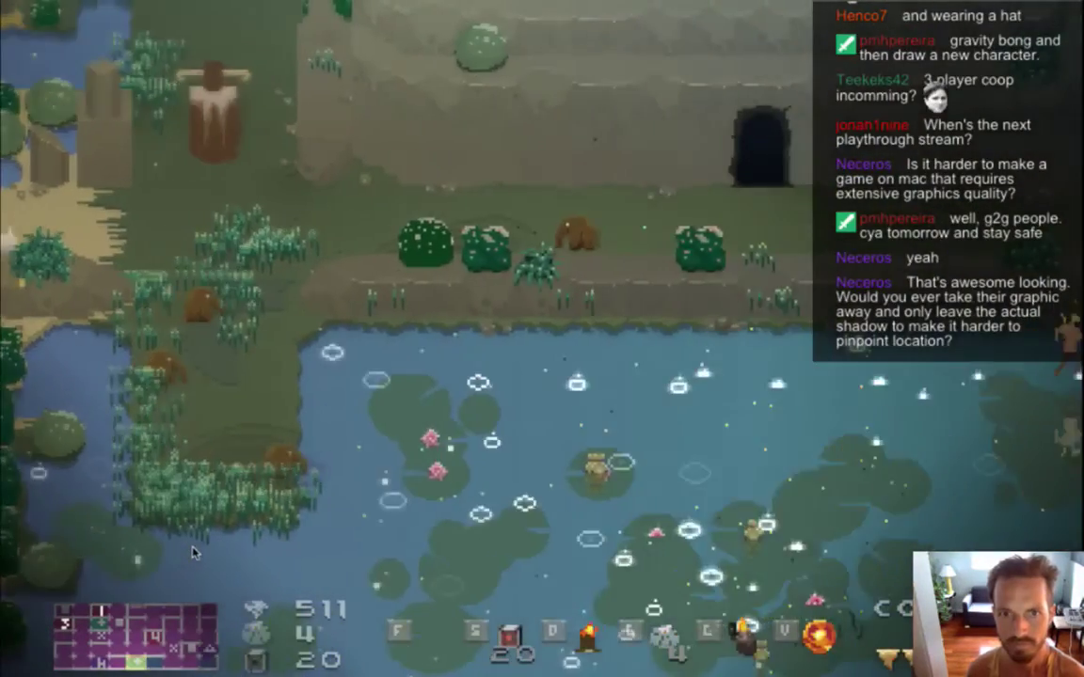
key("Left")
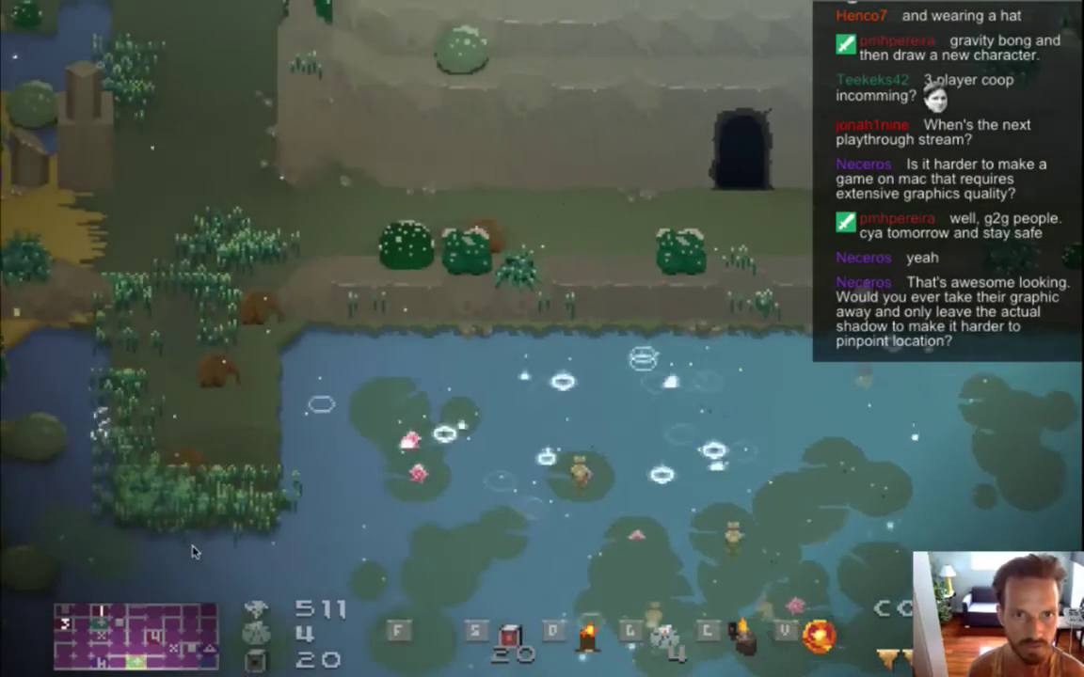
key("Up")
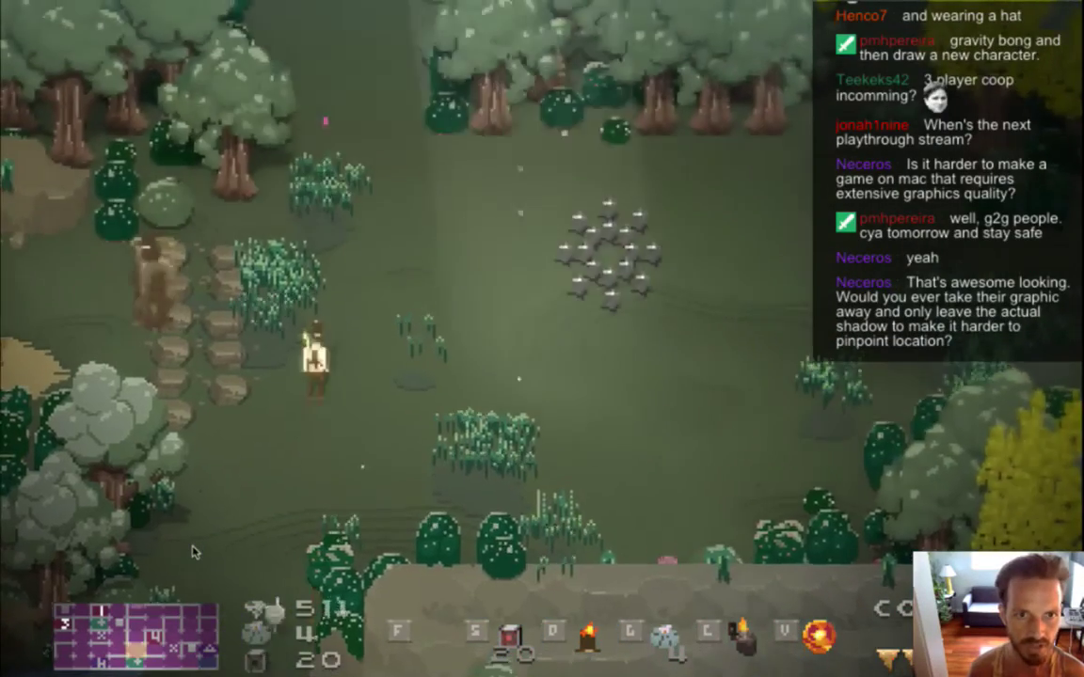
key("Left")
key("Up")
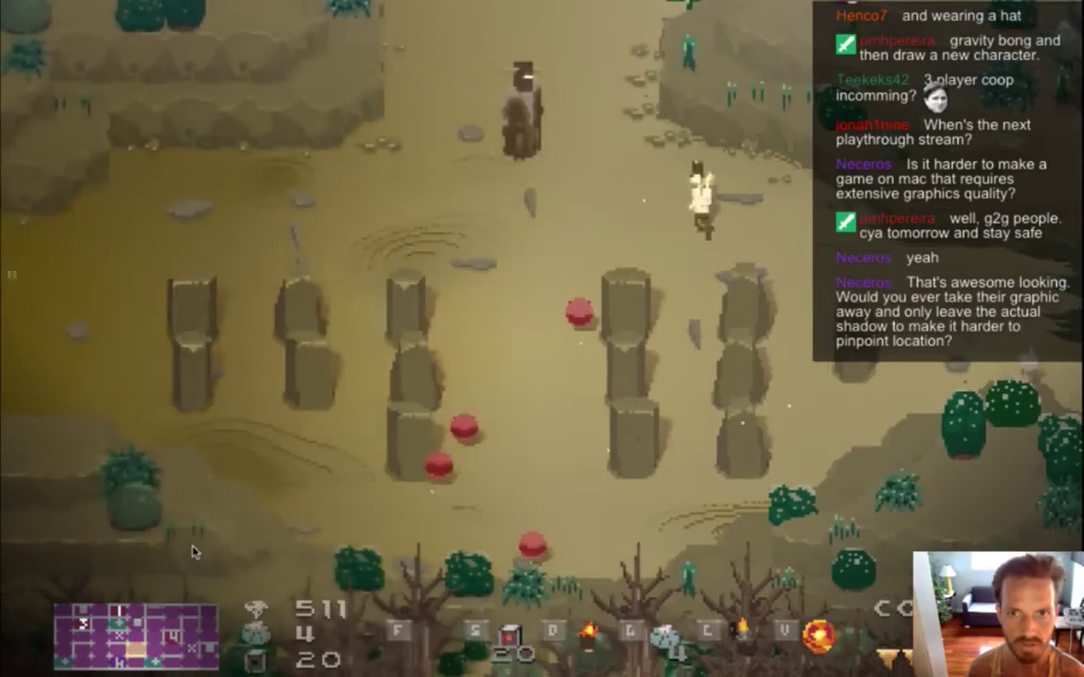
key("Up")
key("Up")
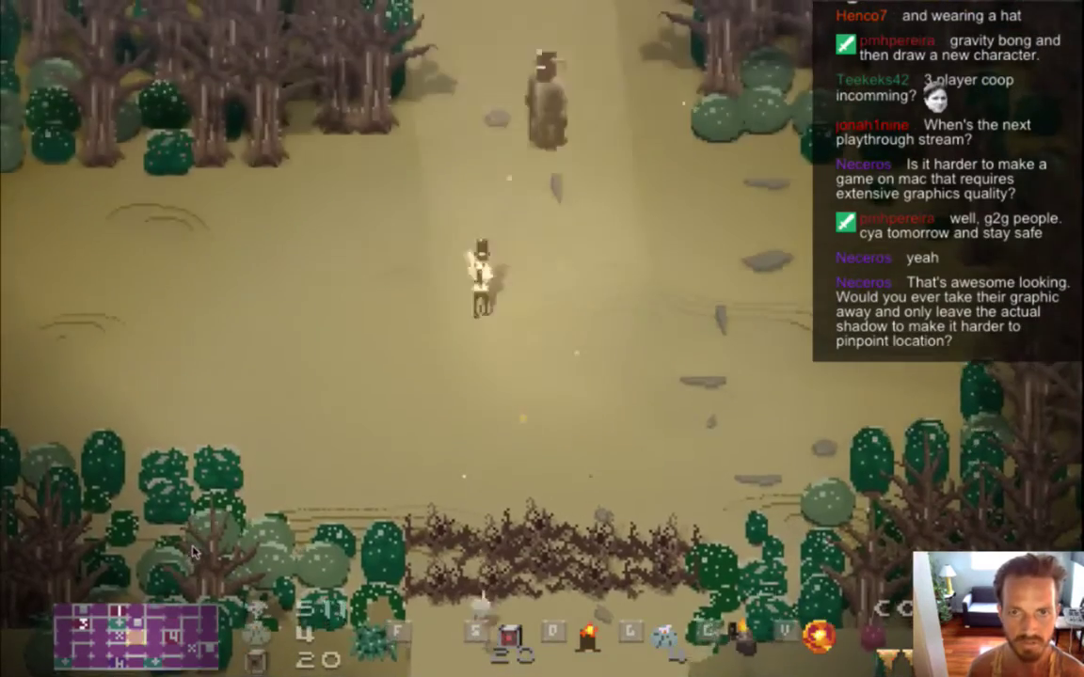
key("Up")
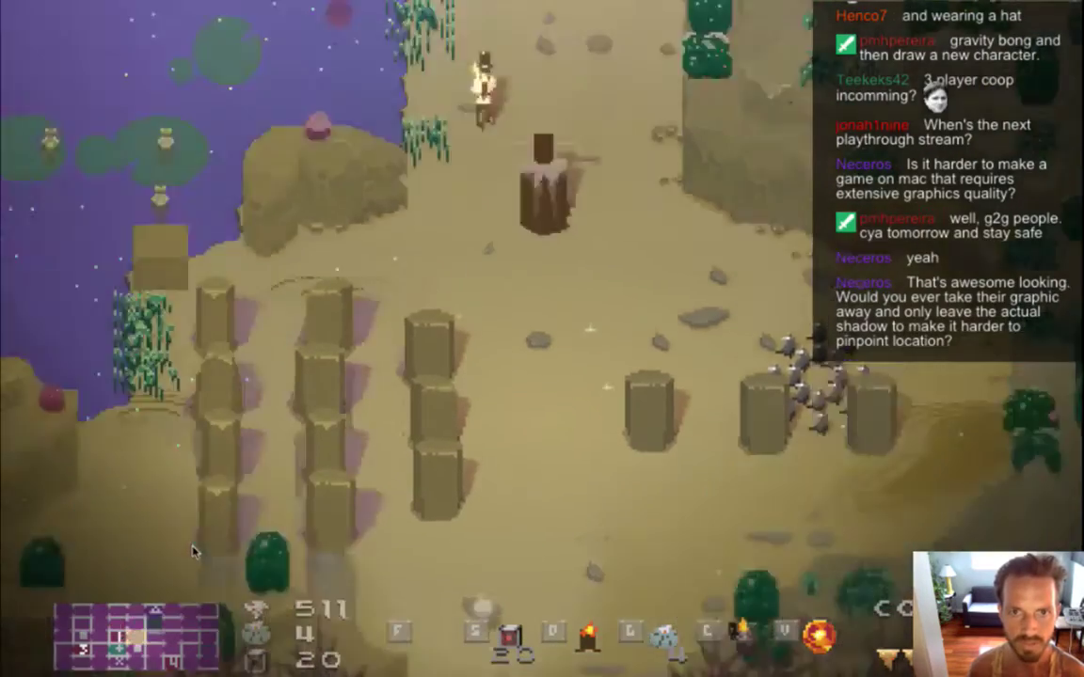
- Walk the hero past the boardwalk, across the lily-pad pond and west along the river to the rows of stones
key("Right")
key("Down")
key("Right")
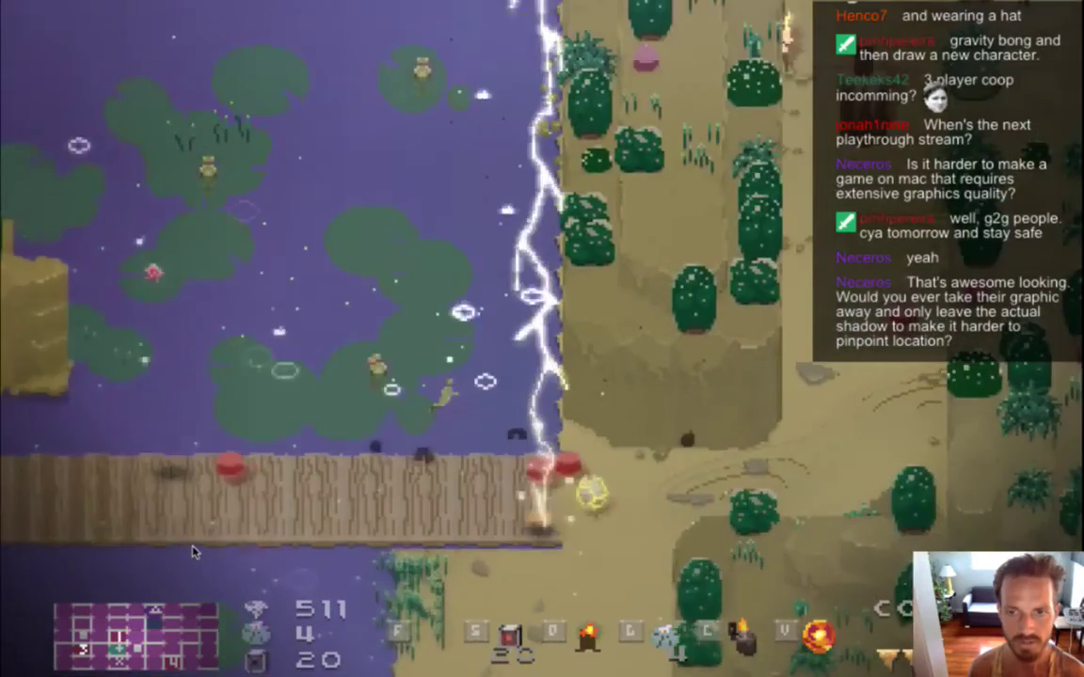
key("Up")
key("Left")
key("Left")
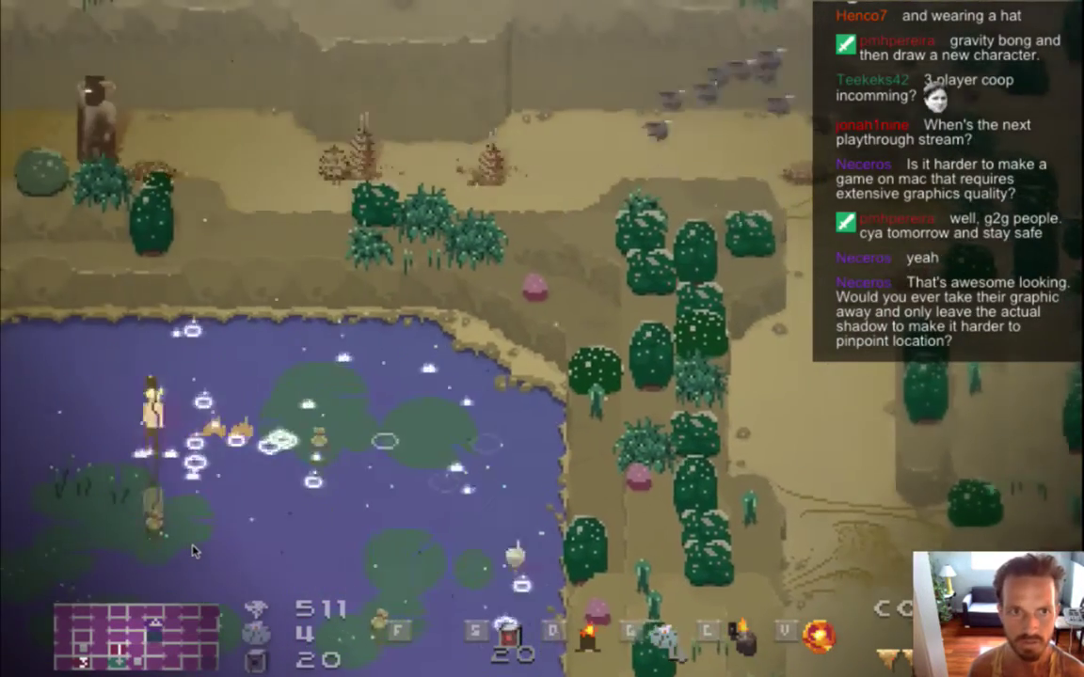
key("Left")
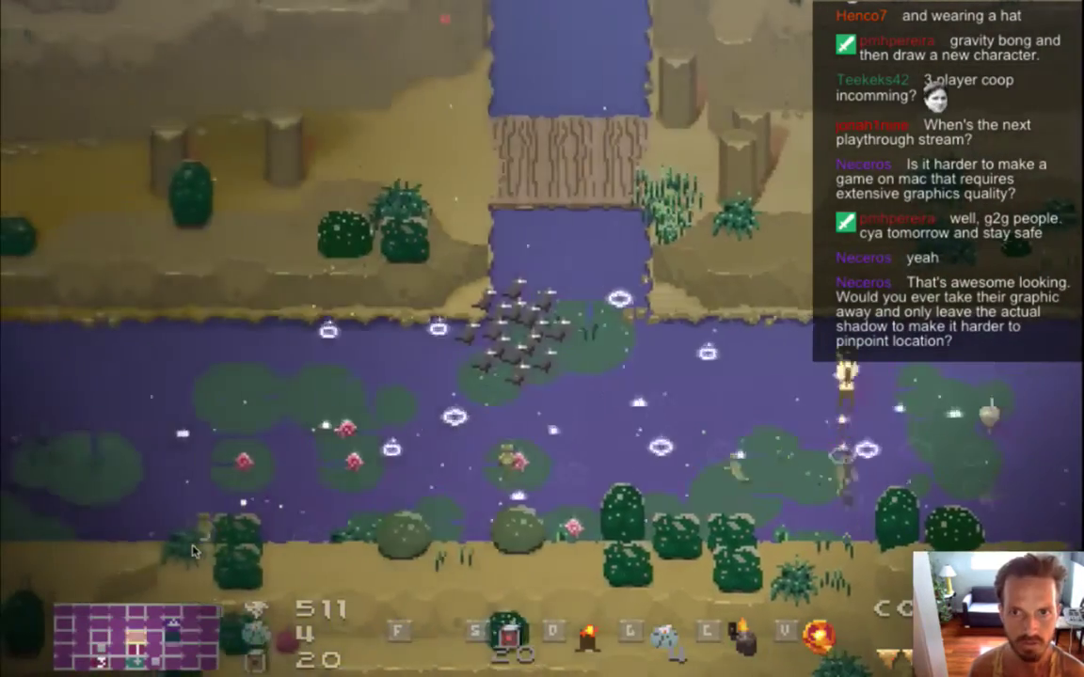
key("Up")
key("Left")
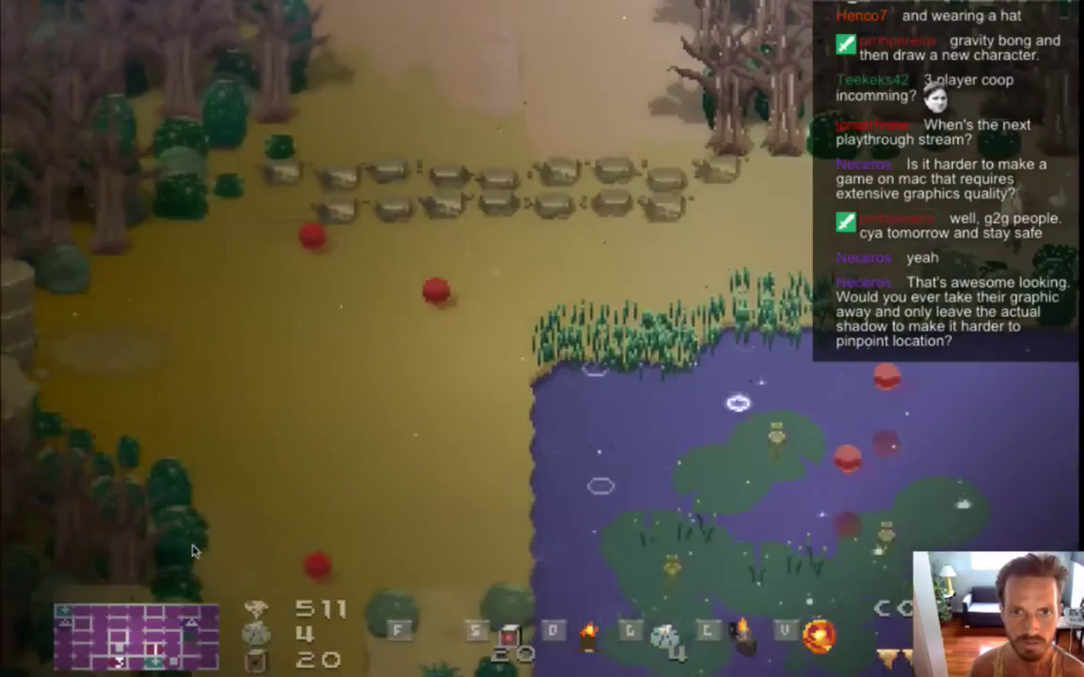
- Take the hero north through the circle of stone pillars, west past the waterfall pool and south to the swamp pond
key("Up")
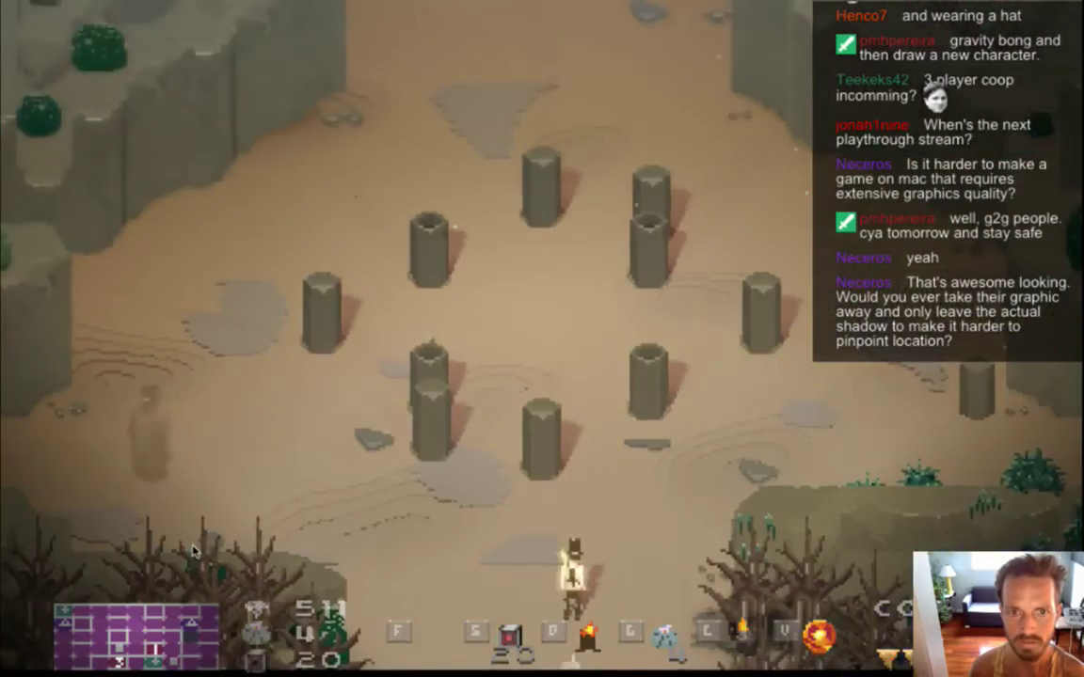
key("Left")
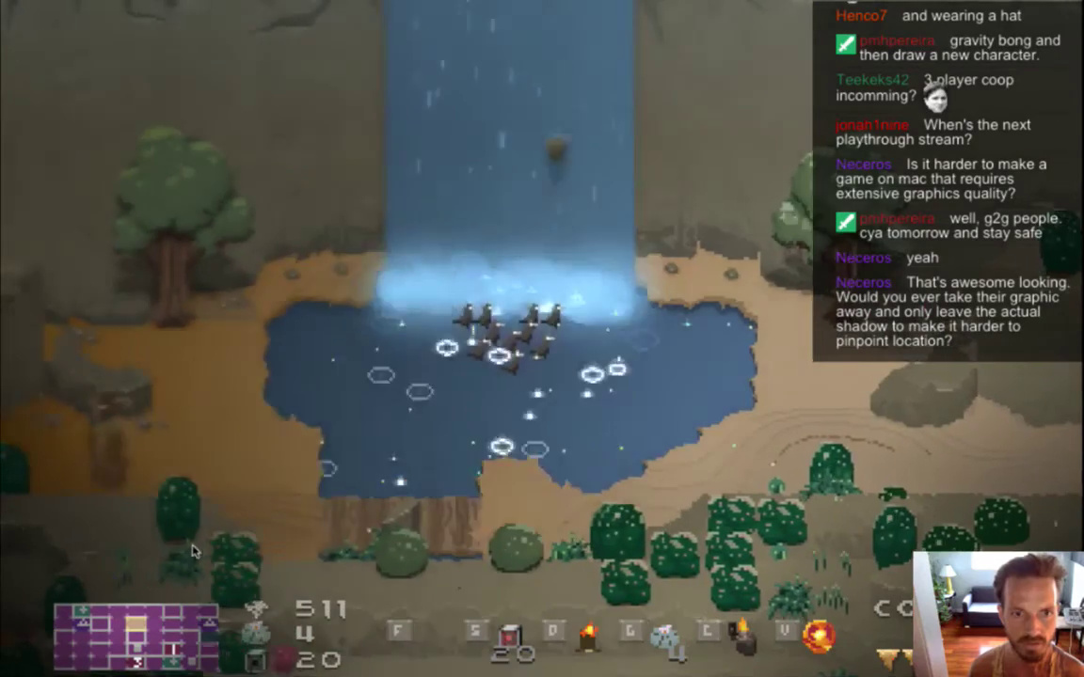
key("Left")
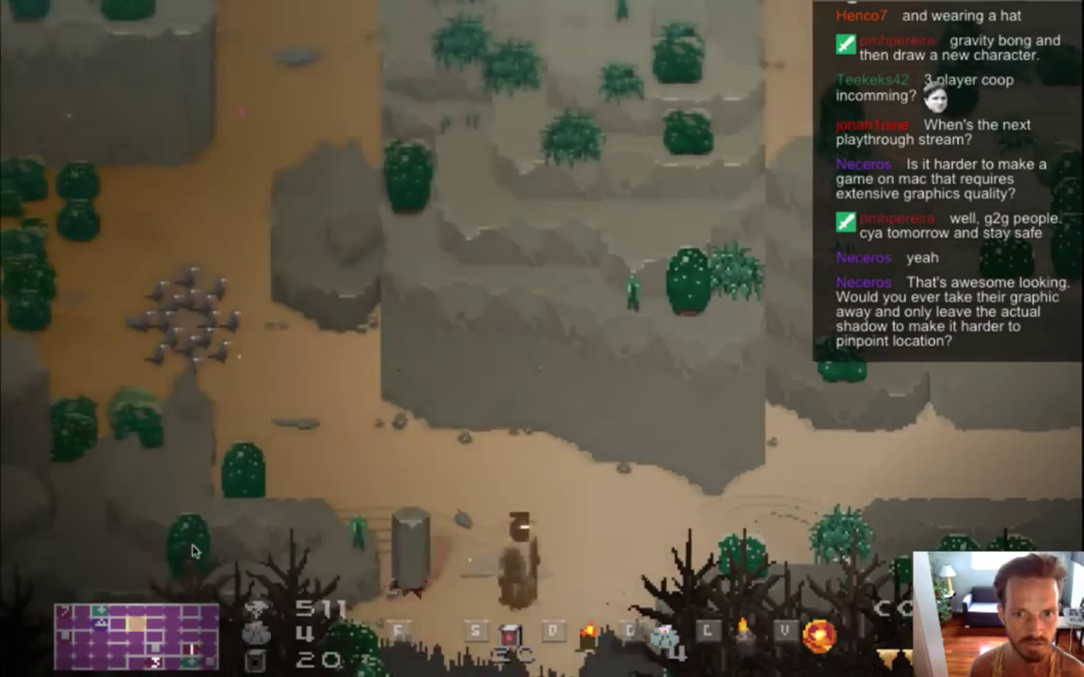
key("Down")
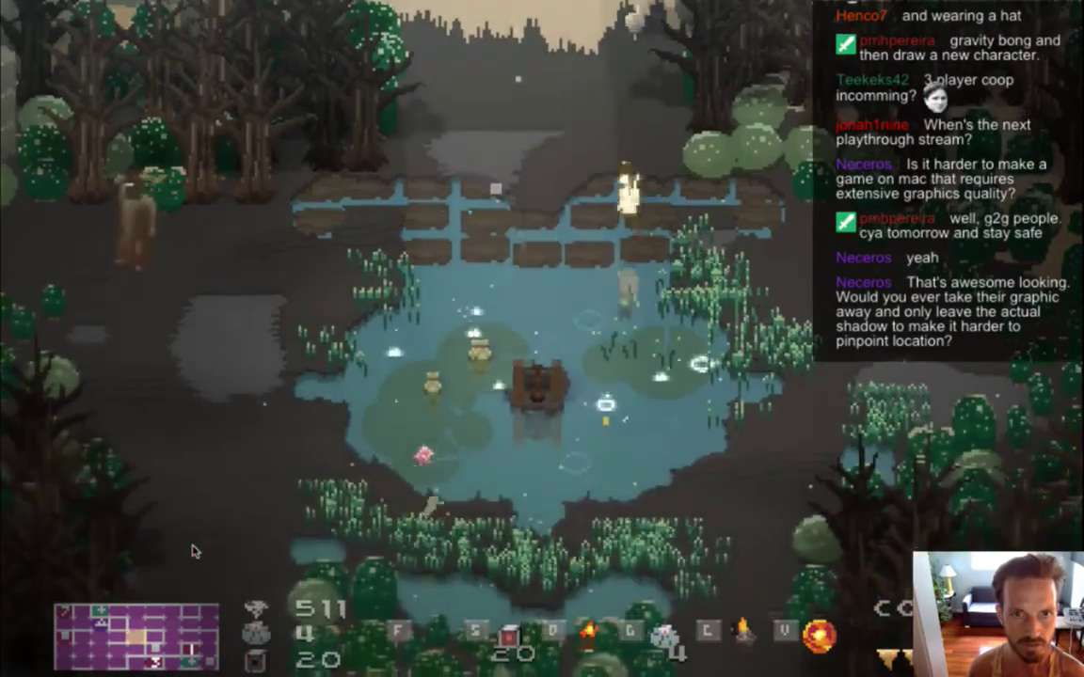
- Walk the hero west through the yellow-tree forest, south into the dark clearing and up the statue-flanked stairs to the fountain
key("Left")
key("Up")
key("Left")
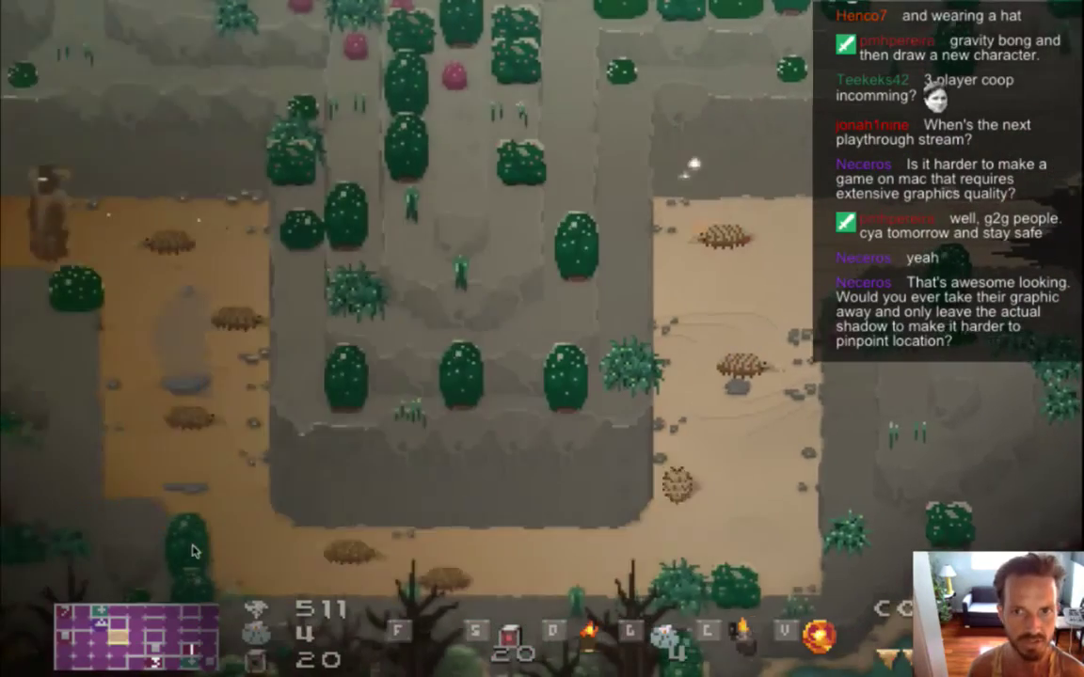
key("Left")
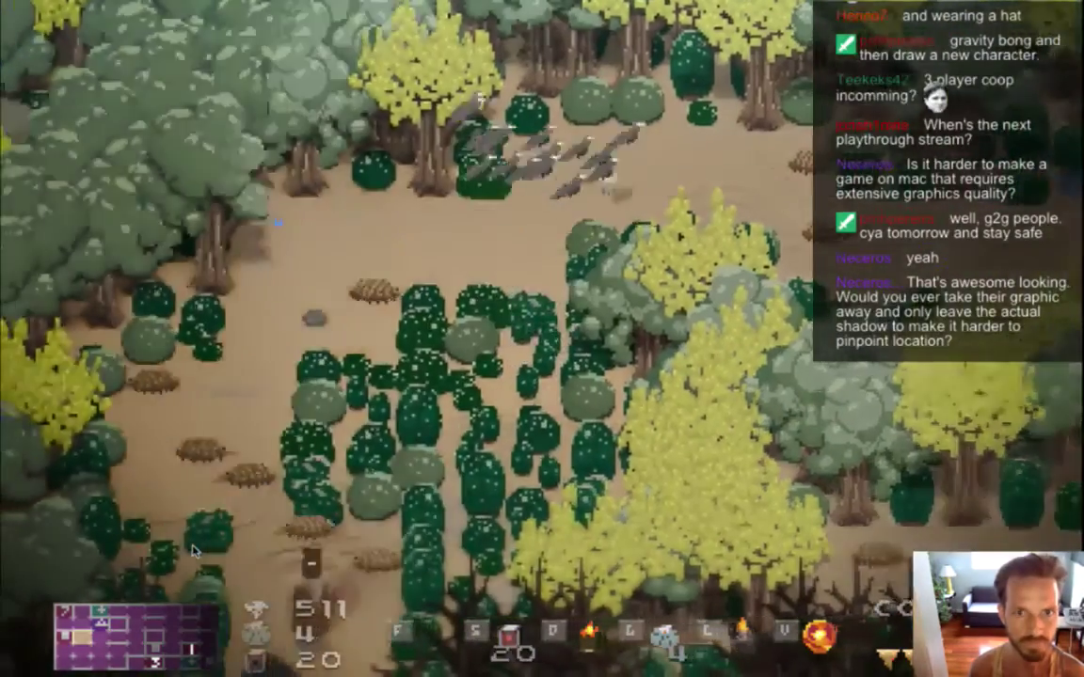
key("Down")
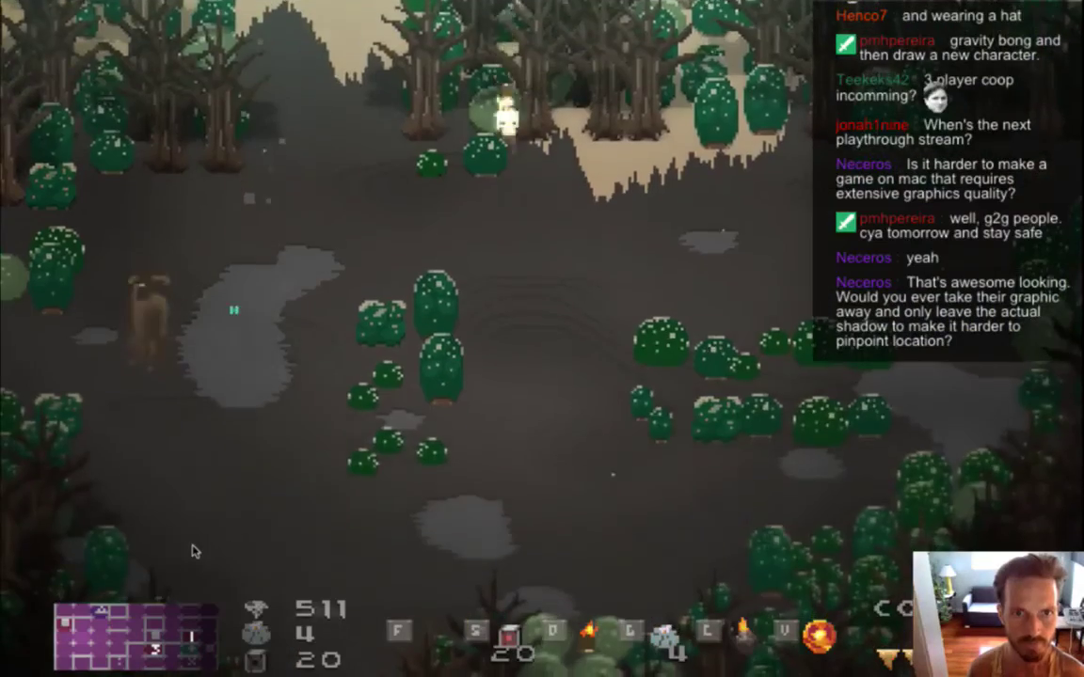
key("Left")
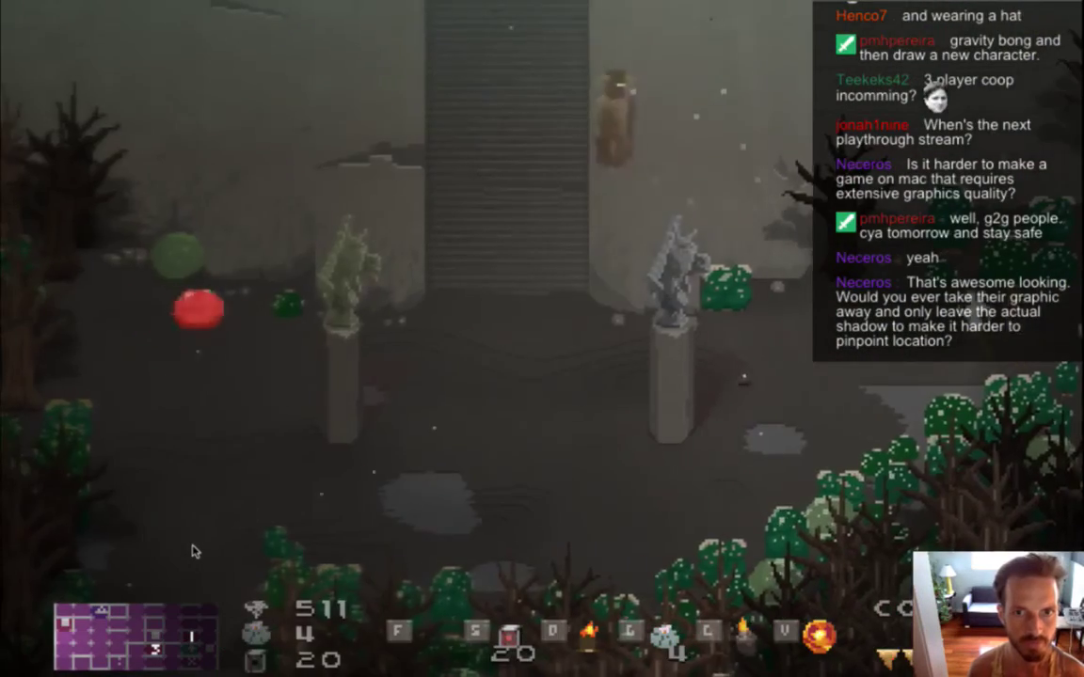
key("Up")
key("w")
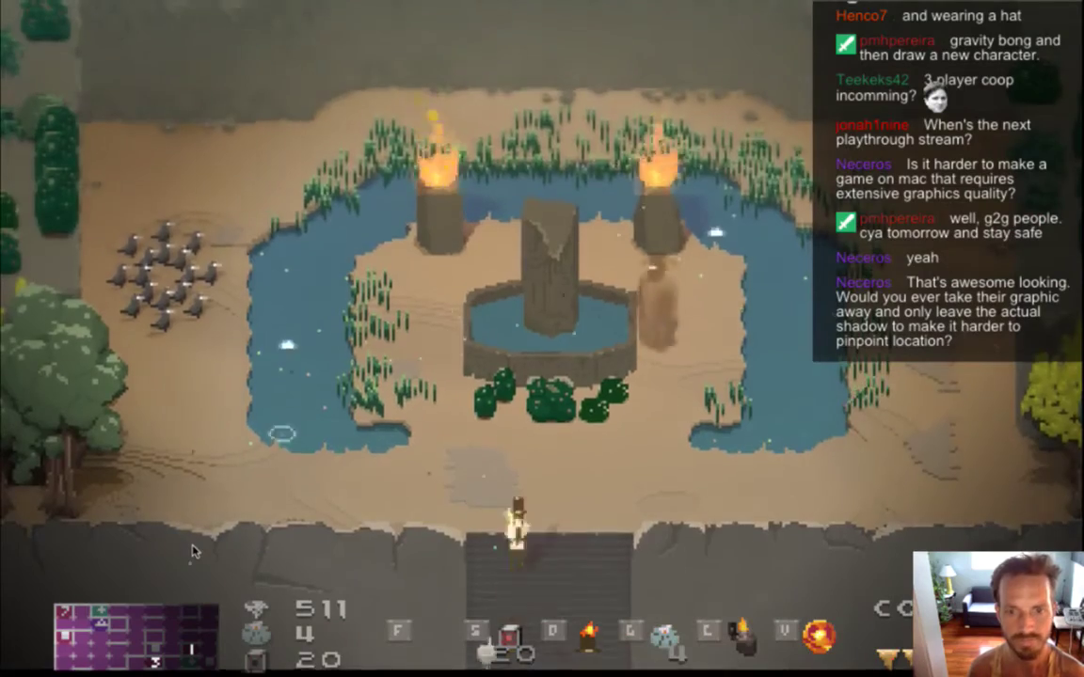
- Move the hero toward the fountain and restart play there through the pause menu
key("Up")
key("g")
key("Escape")
key("Down")
key("Down")
key("Return")
key("Return")
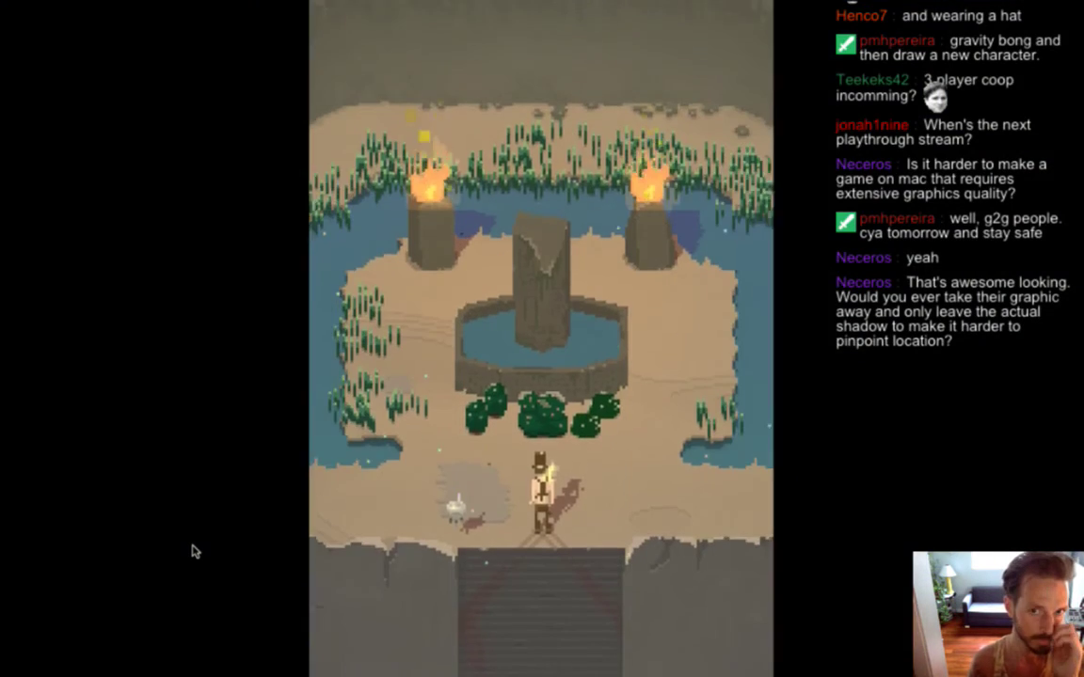
- Equip the cup in slot C on the equipment screen and return to the game
key("Tab")
key("Down")
key("Right")
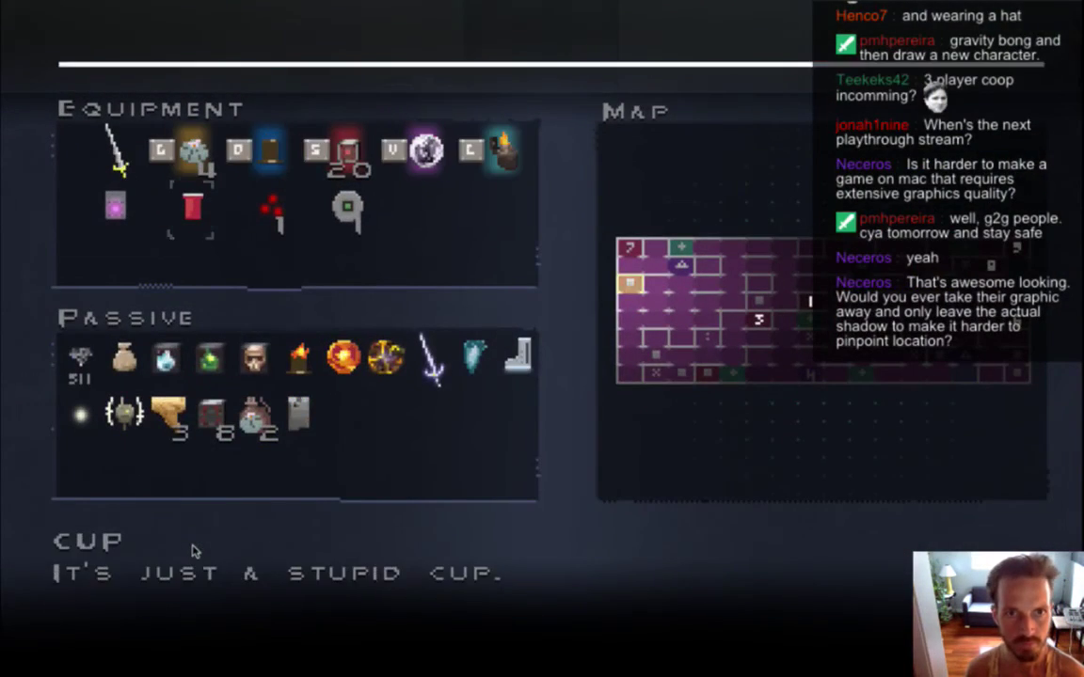
key("Tab")
- Set fire to the bushes beside the fountain and bring the hero into the dark, sandy area
key("Up")
key("Left")
key("Right")
key("Up")
key("d")
key("d")
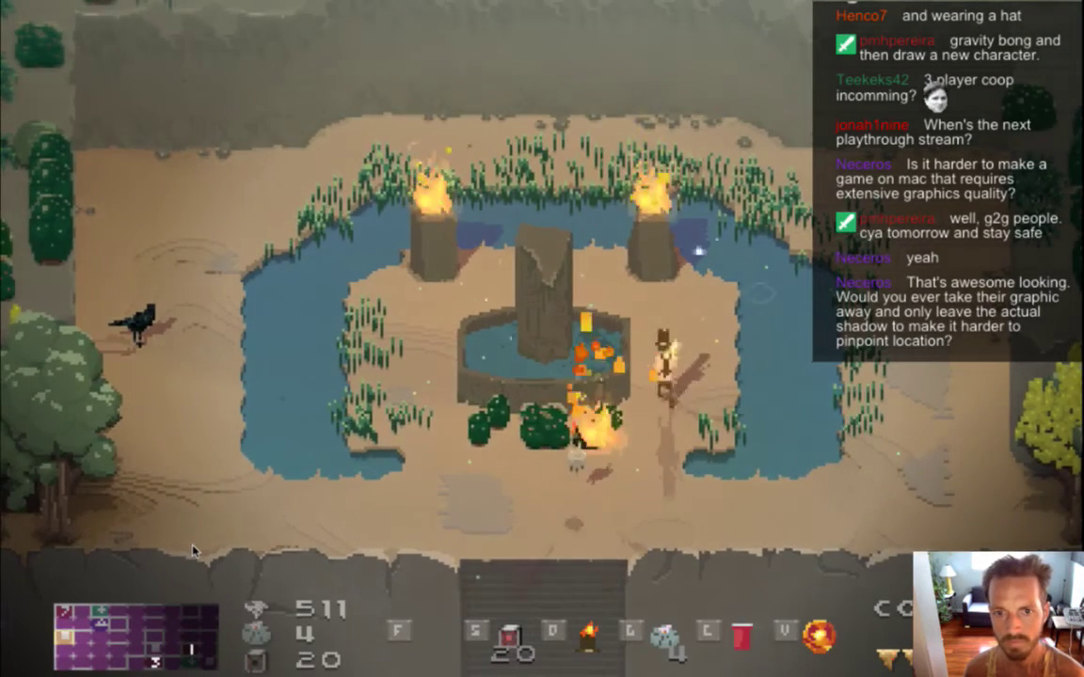
key("w")
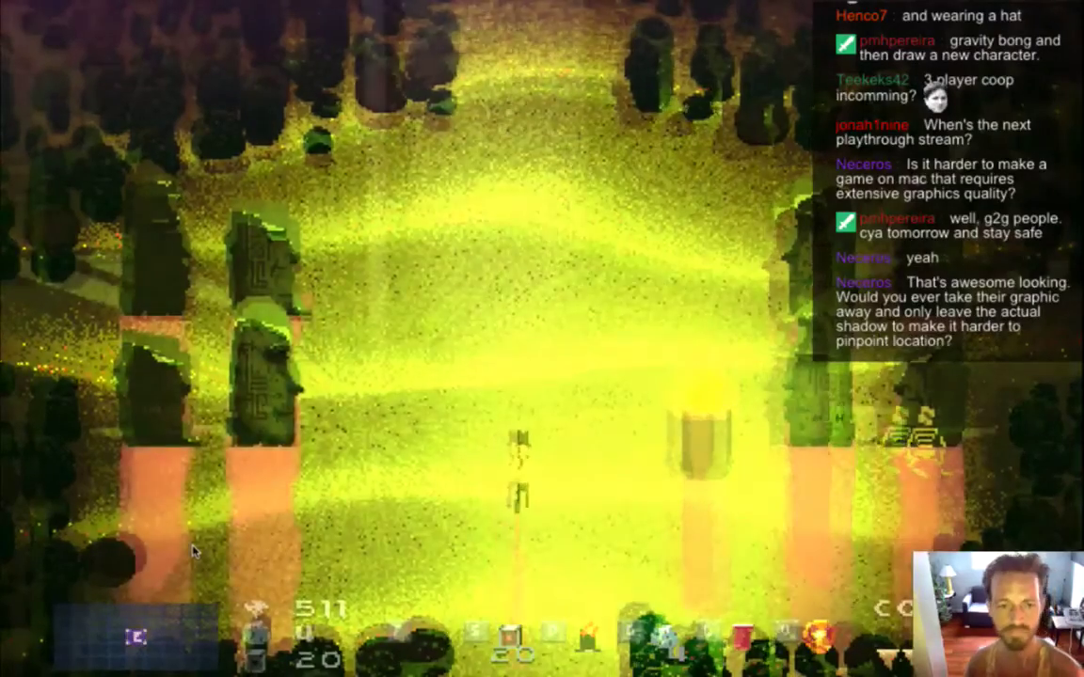
- Walk the hero past the burning pillar, east through the dark bushes and north to the doorway of the stone hut
key("Right")
key("Up")
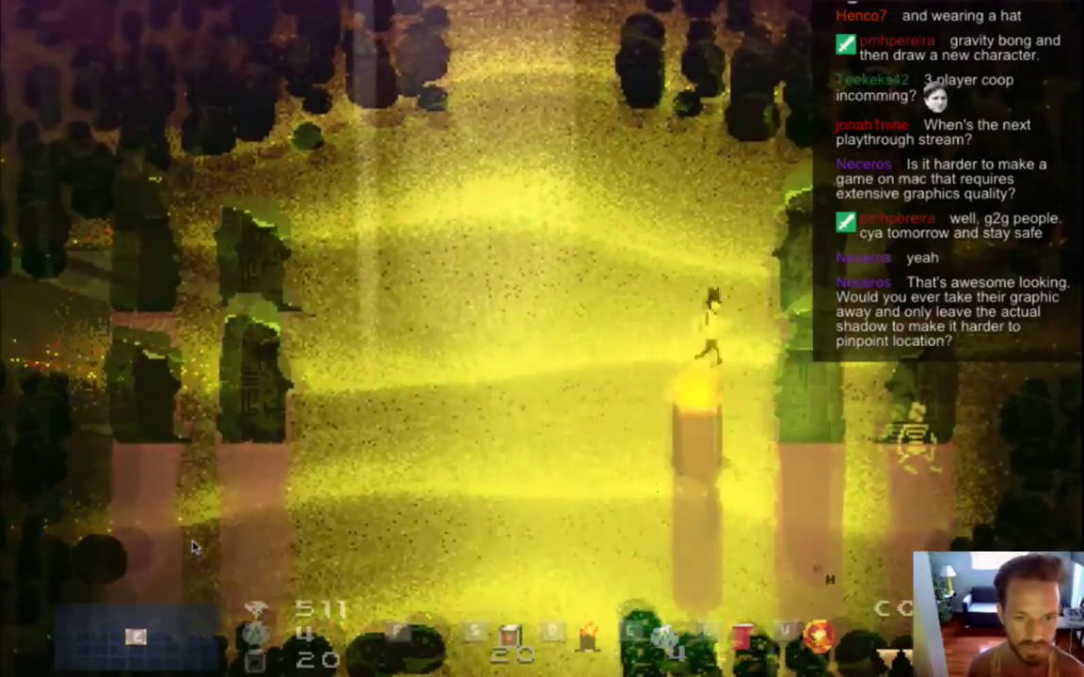
key("Right")
key("Right")
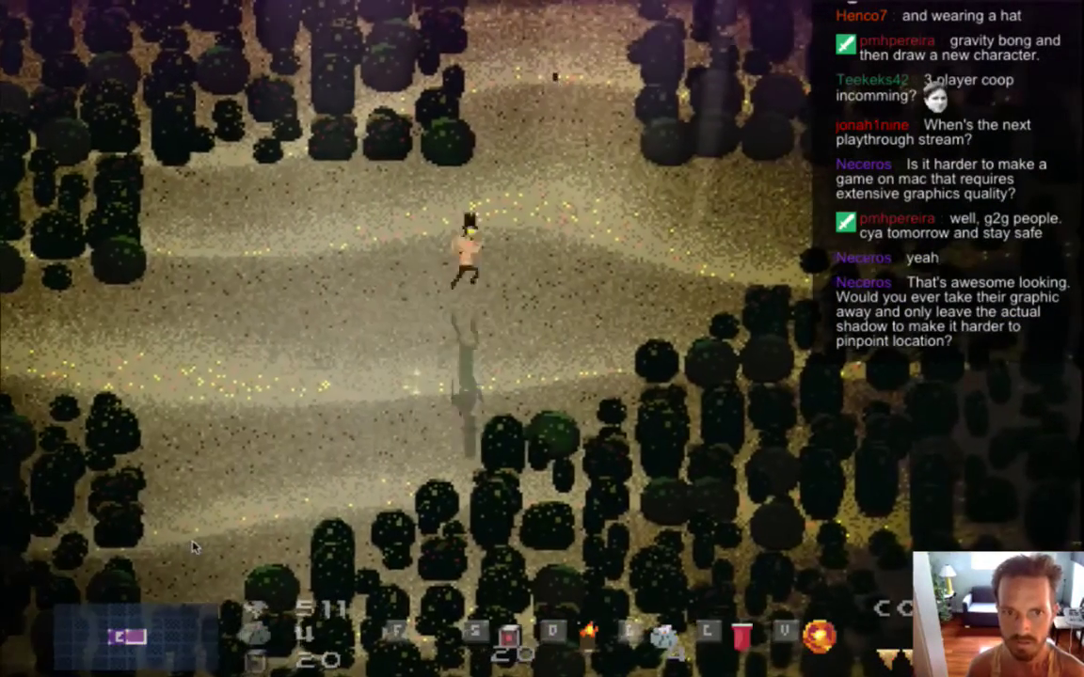
key("w")
key("w")
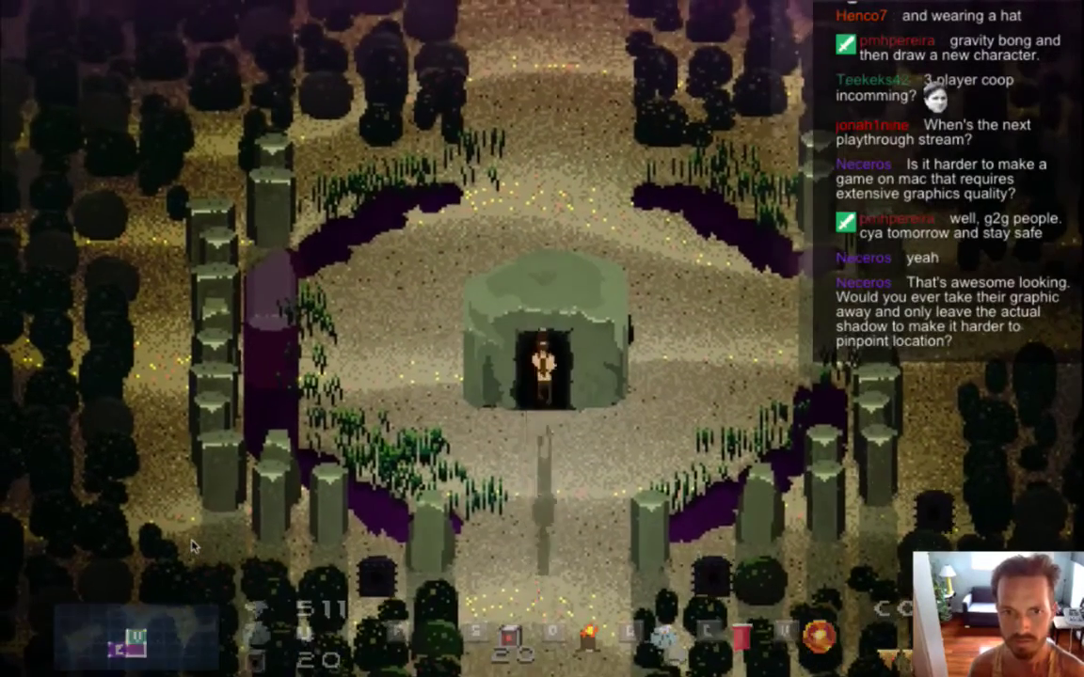
- Enter the stone hut, attack the stone idol between the two winged statues and come back outside
key("s")
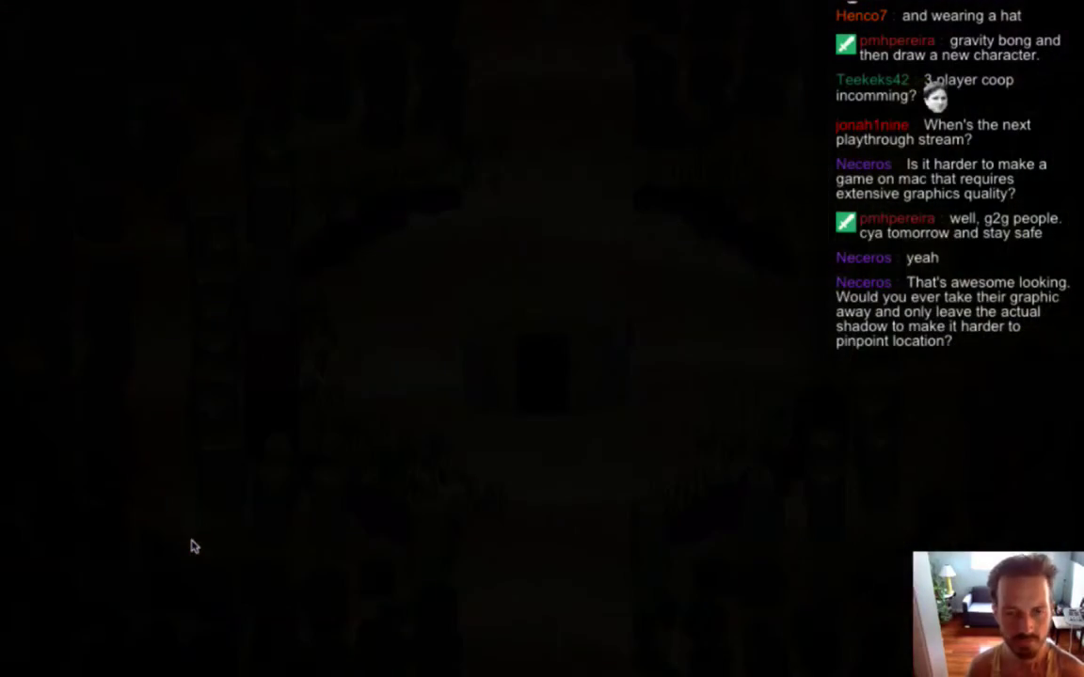
key("w")
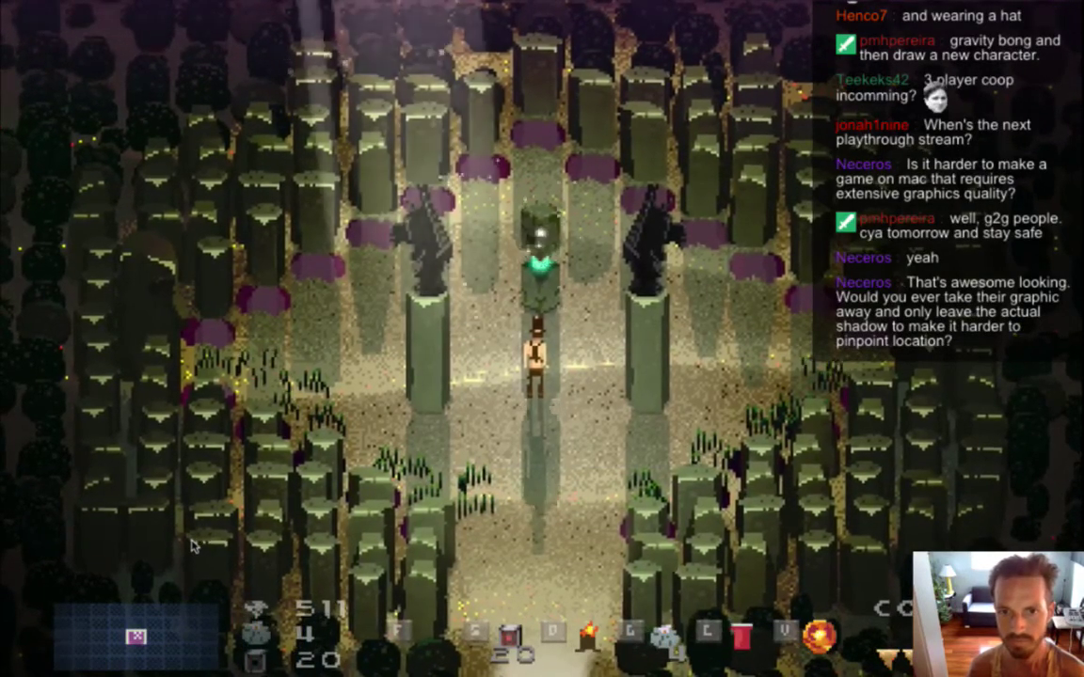
key("f")
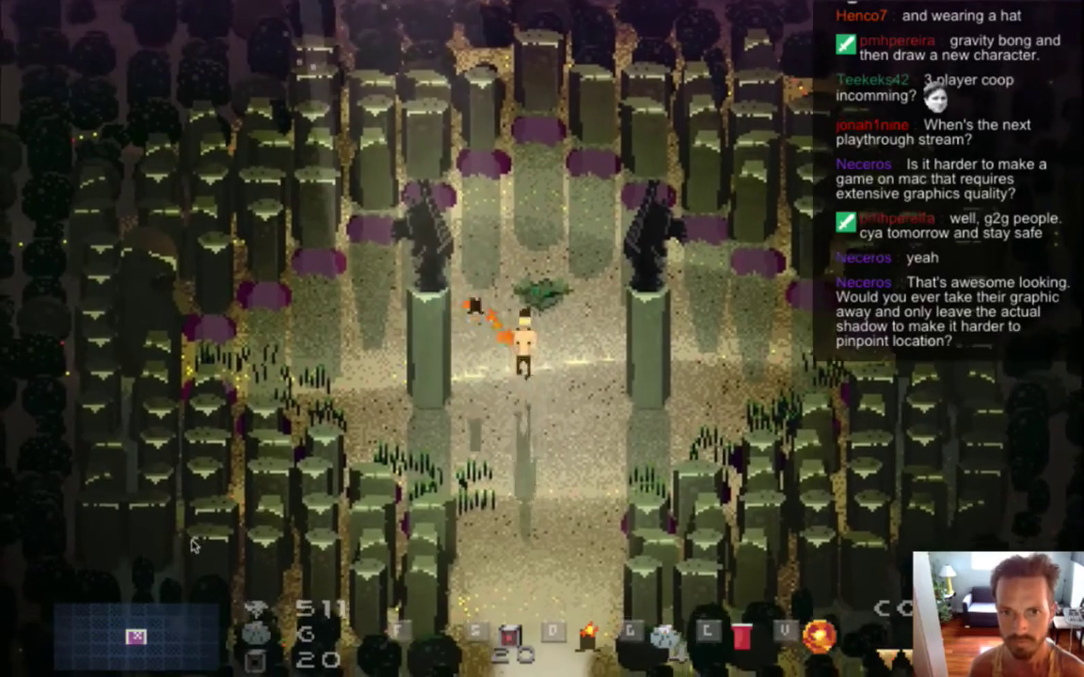
key("s")
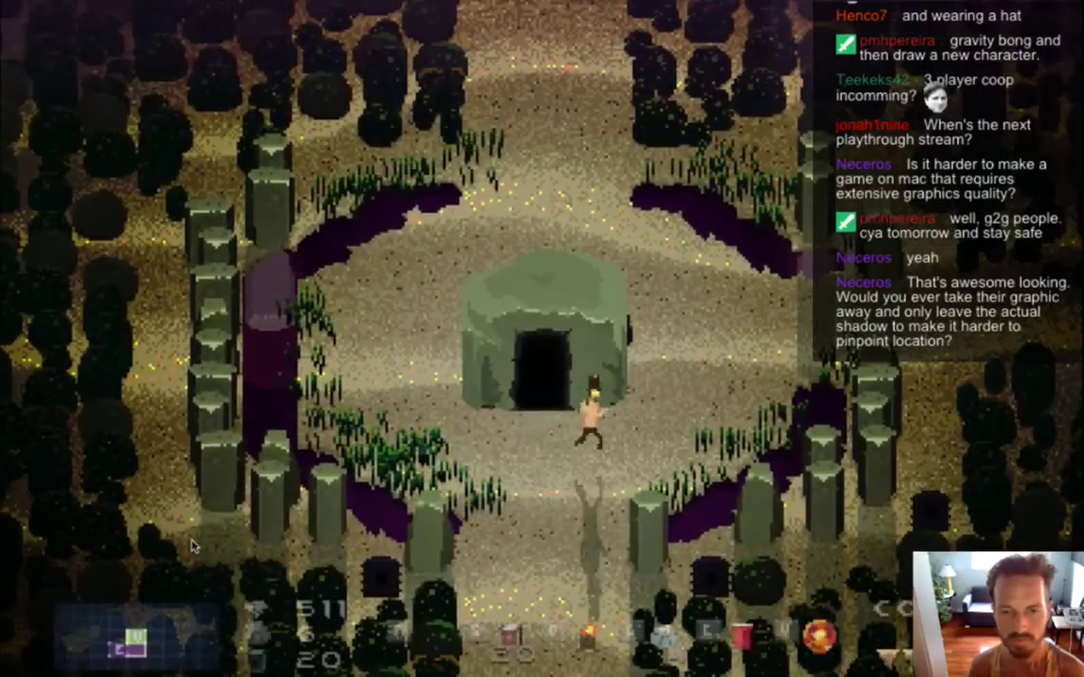
- Walk the hero east from the hut and north through the dark bushes to the stone idol behind the pillars
key("Right")
key("Up")
key("Right")
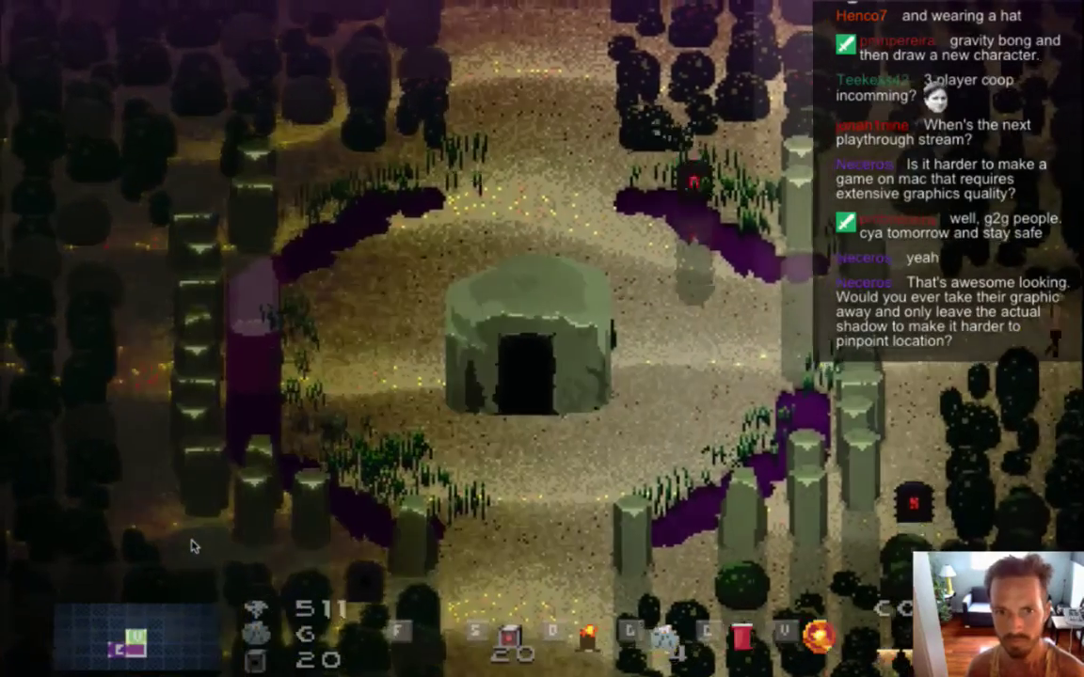
key("Right")
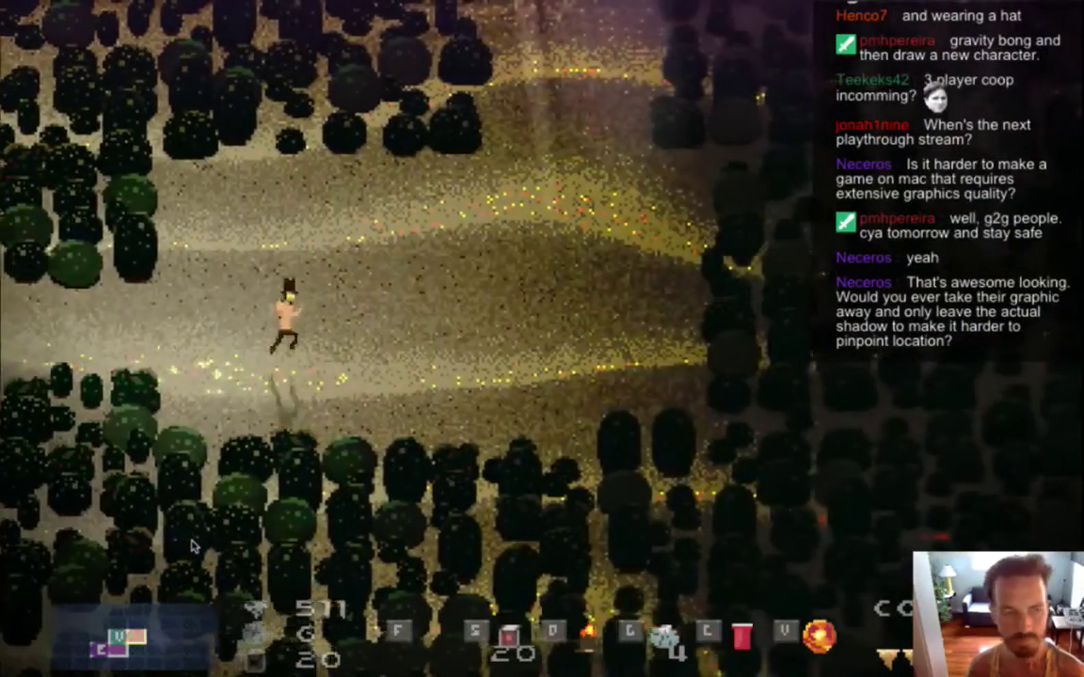
key("d")
key("w")
key("w")
key("w")
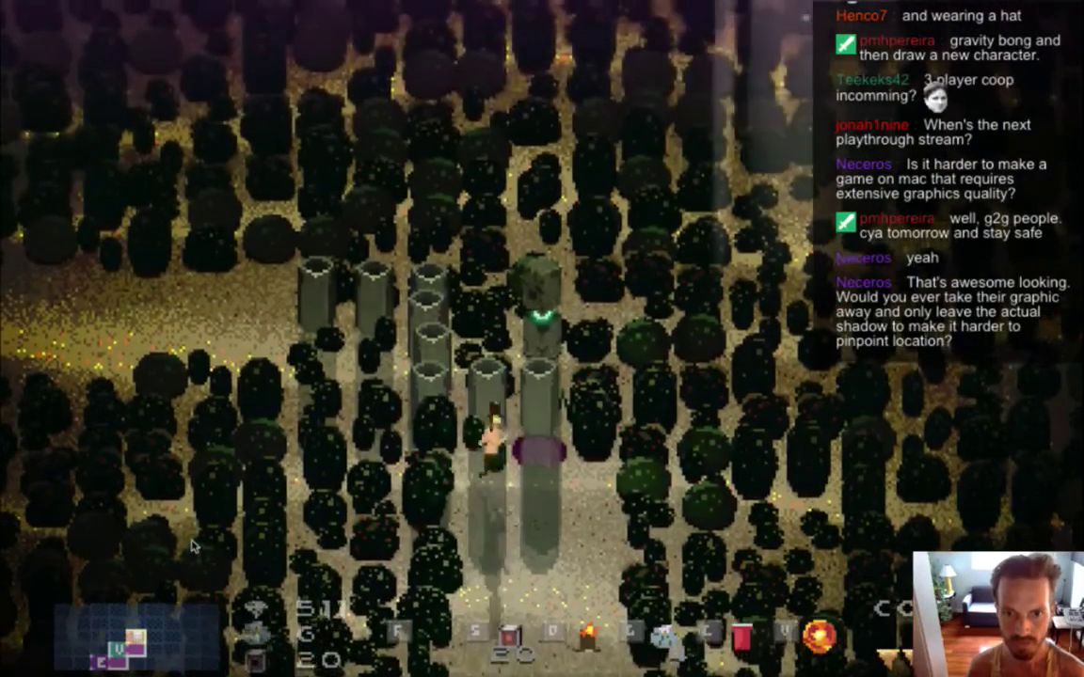
key("d")
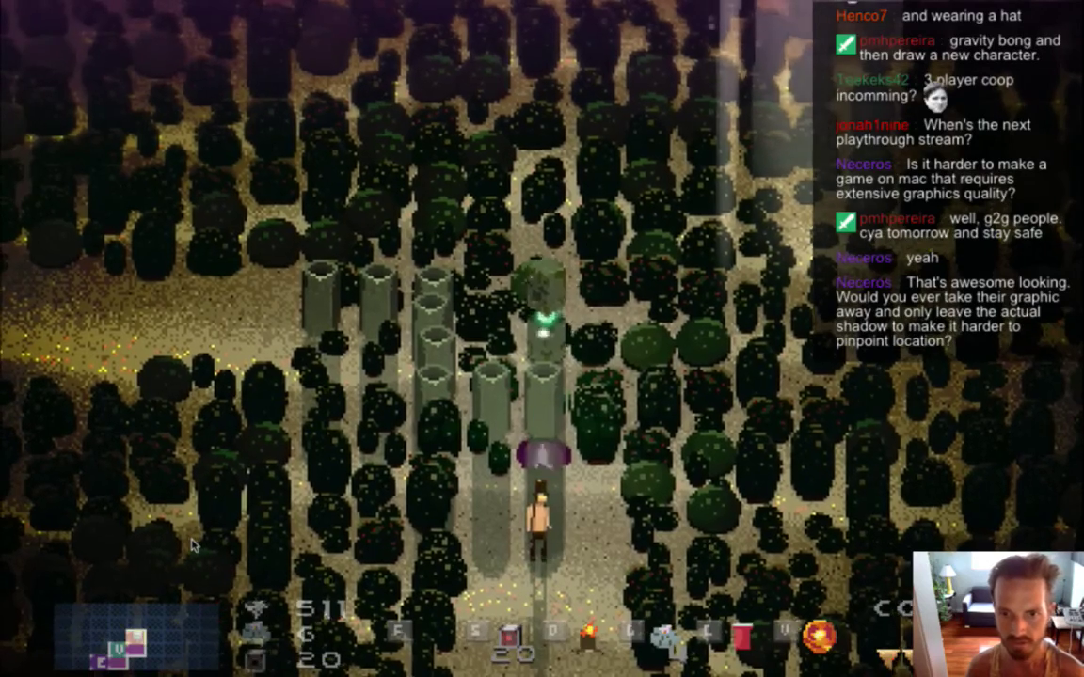
- Replace the cup in slot C with the flaming pot and walk the hero past the hut to the winged statue
key("Tab")
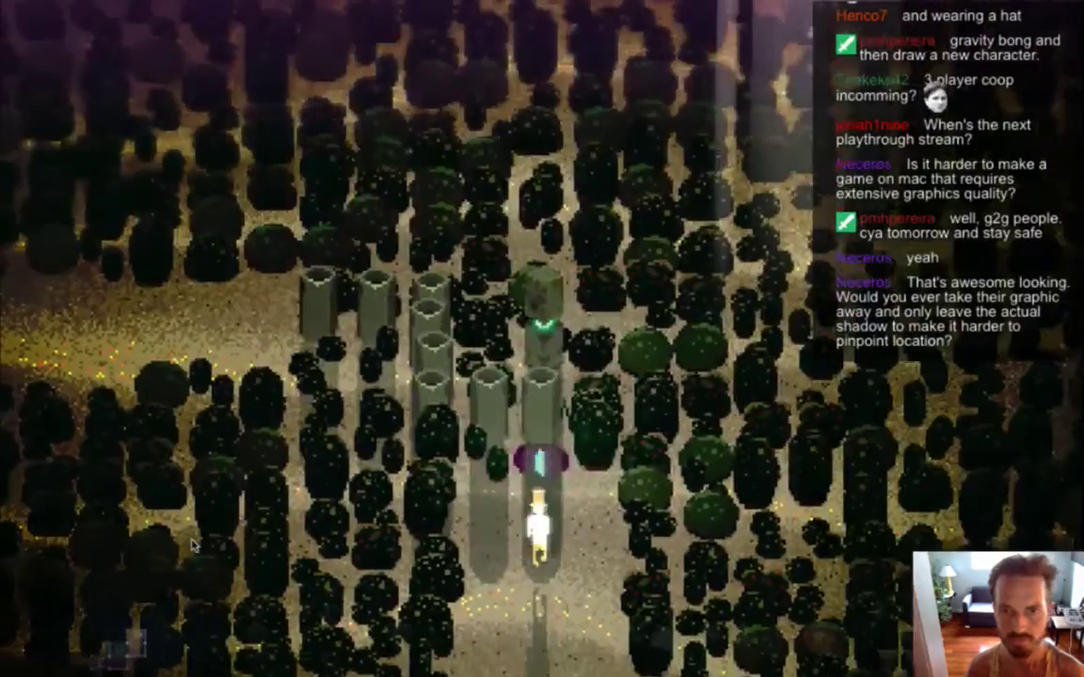
key("a")
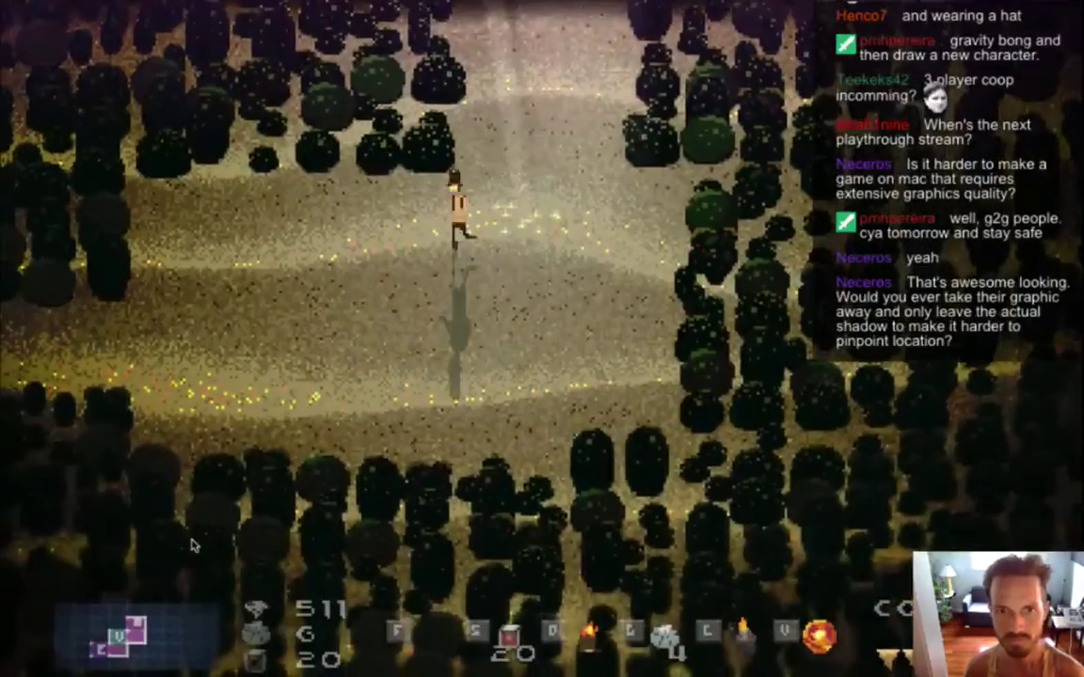
key("Left")
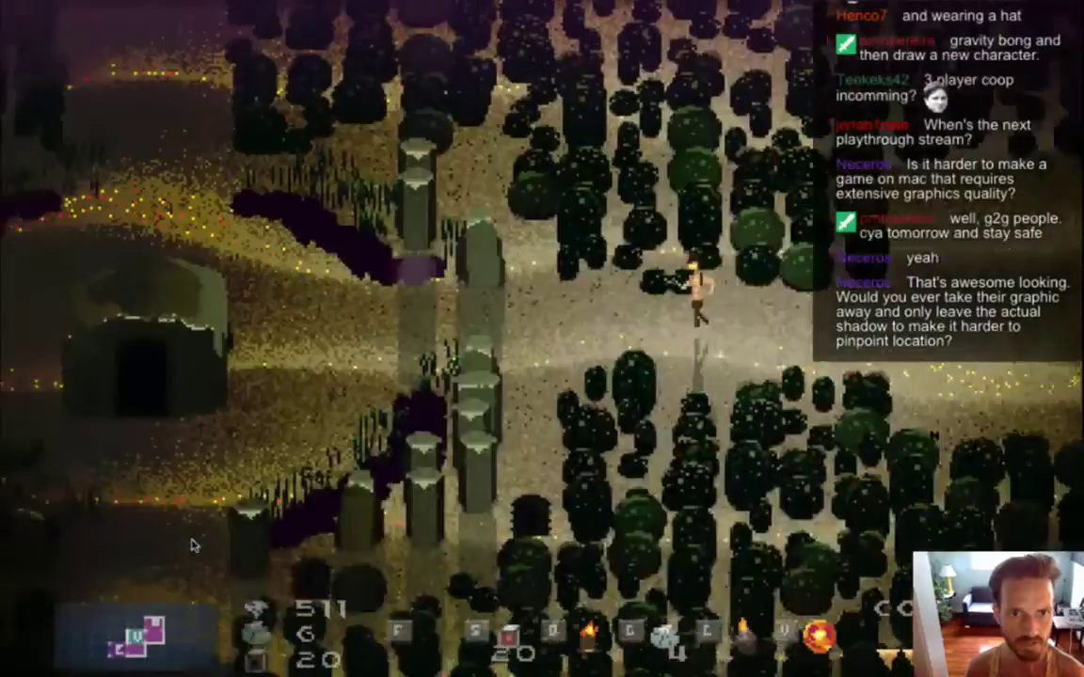
key("Up")
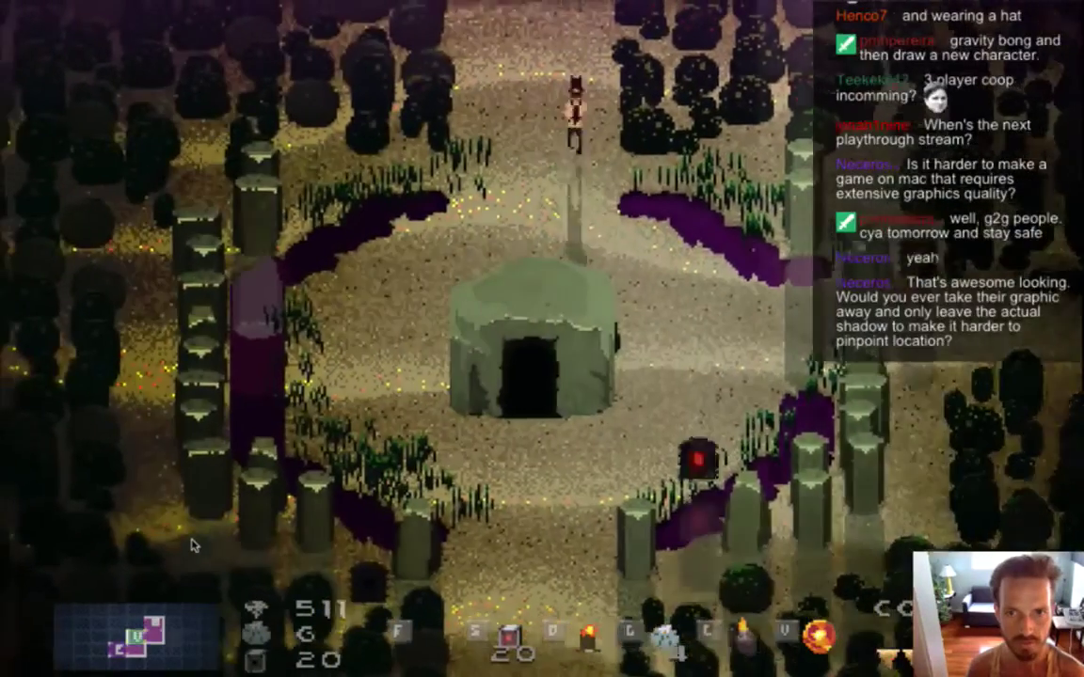
key("w")
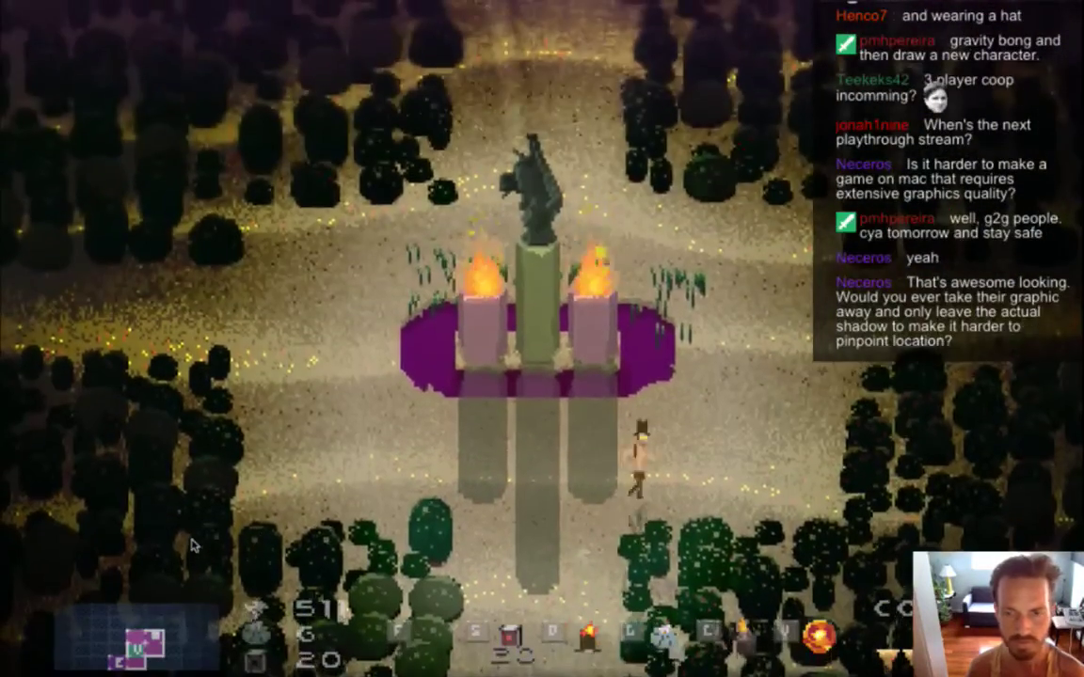
- Walk the hero east to the idol's pillars and set the pillars and the bushes around them on fire
key("w")
key("d")
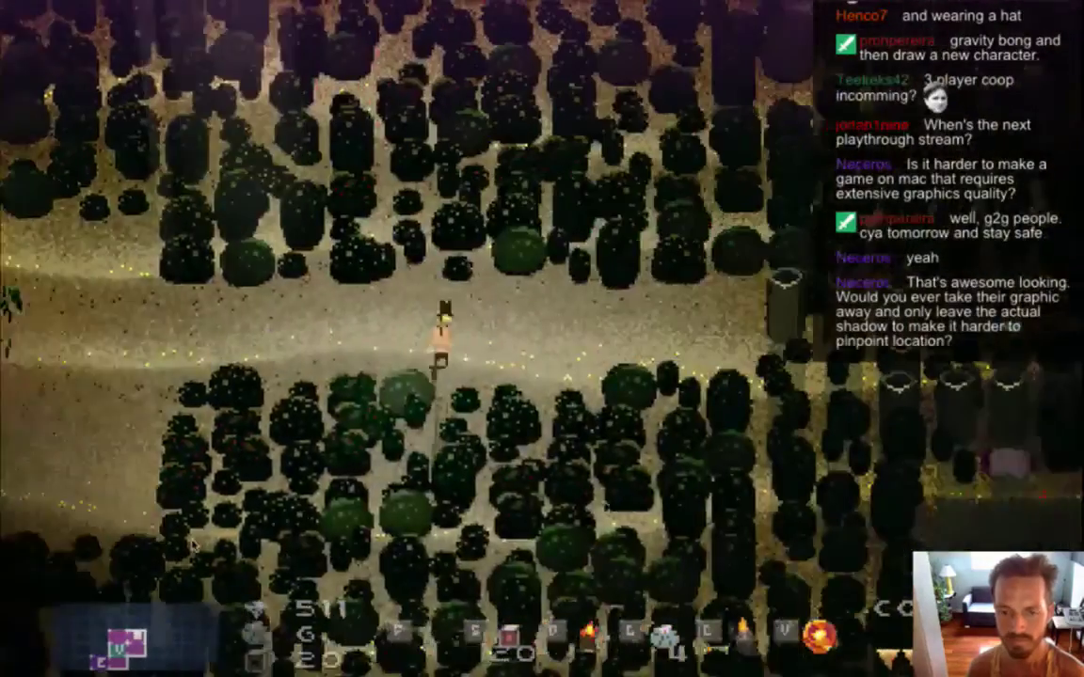
key("Right")
key("Left")
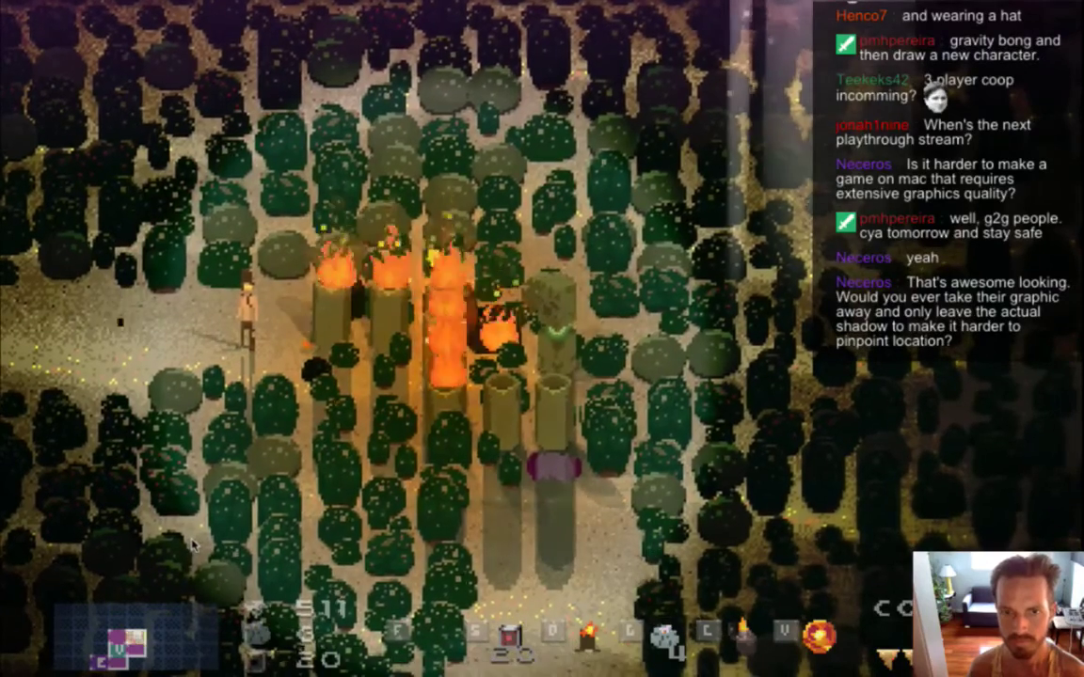
- Walk the hero west from the burning pillars past the hut, through the dead-end clearing and back up to the idol's pillars
key("Left")
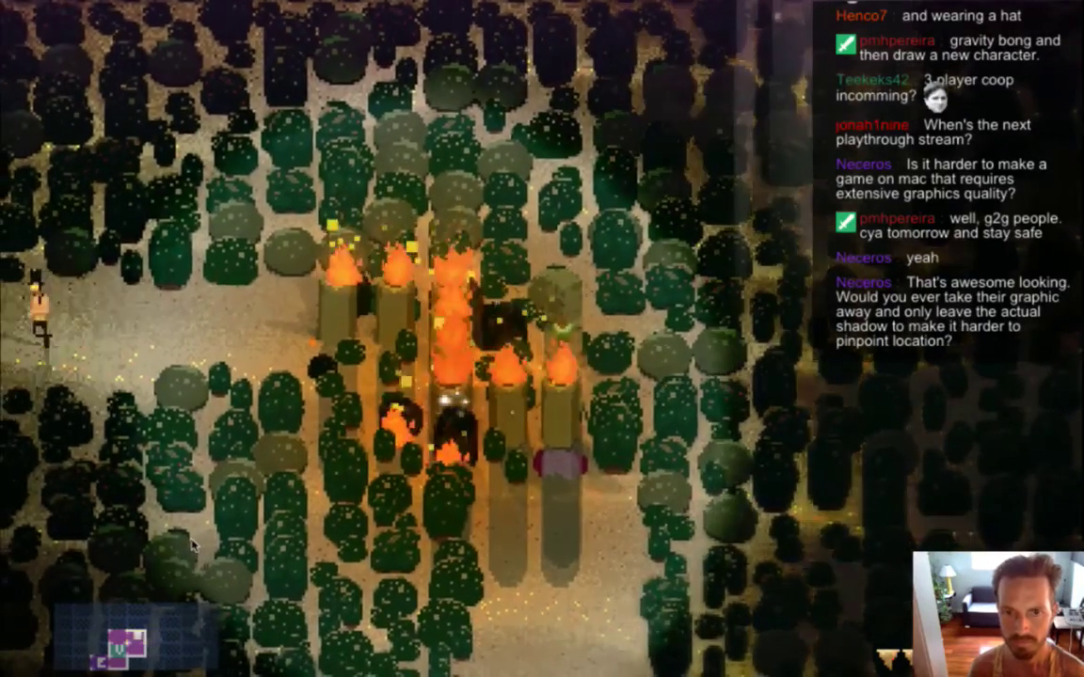
key("s")
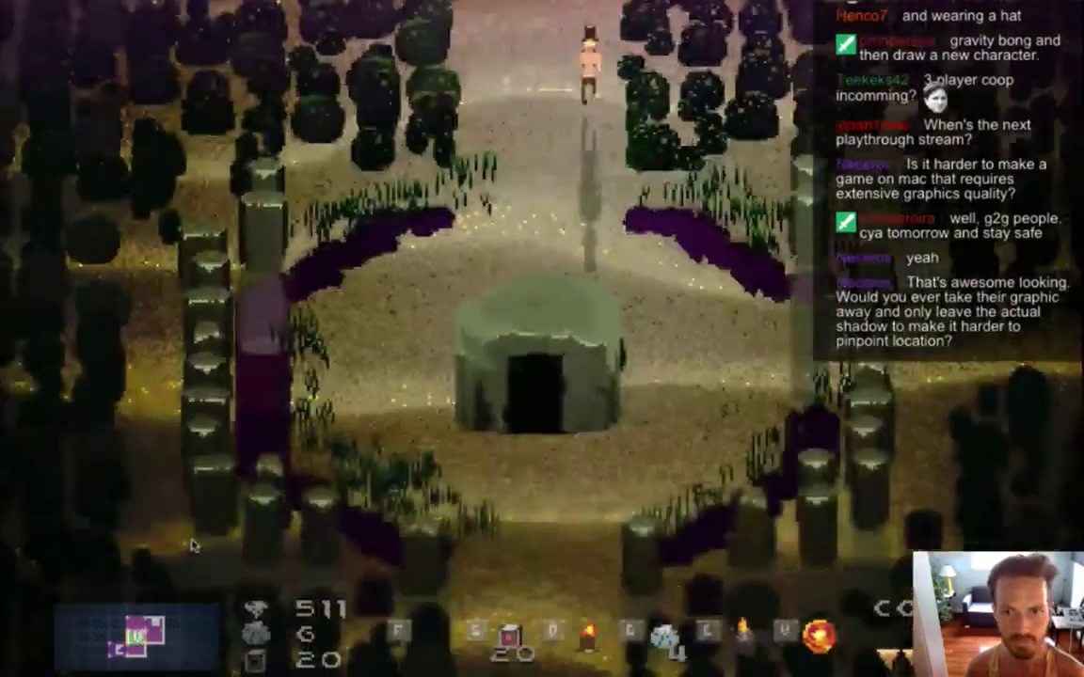
key("Right")
key("Left")
key("Right")
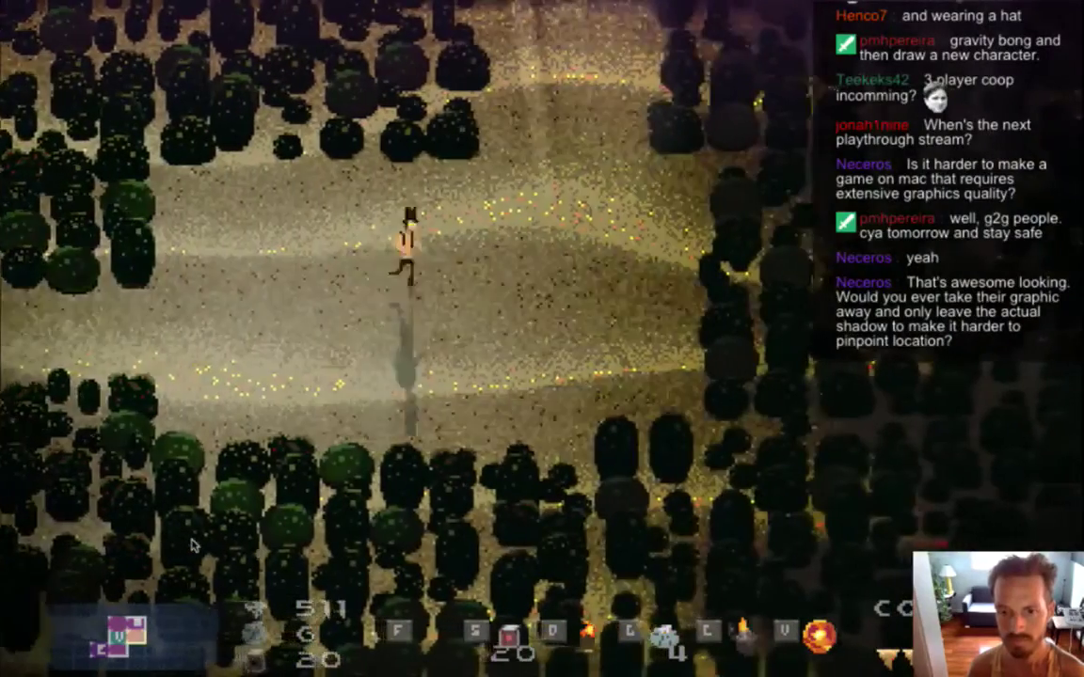
key("w")
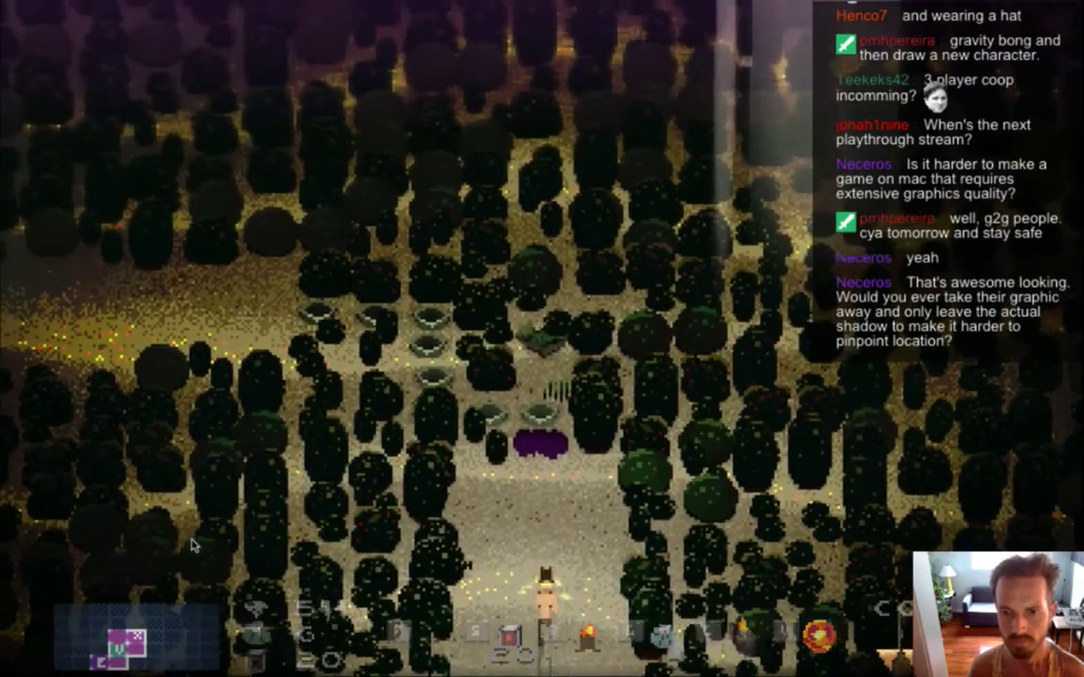
- Walk the hero west to the hut, north past the winged statue and on to the clearing between two large stone figures
key("w")
key("a")
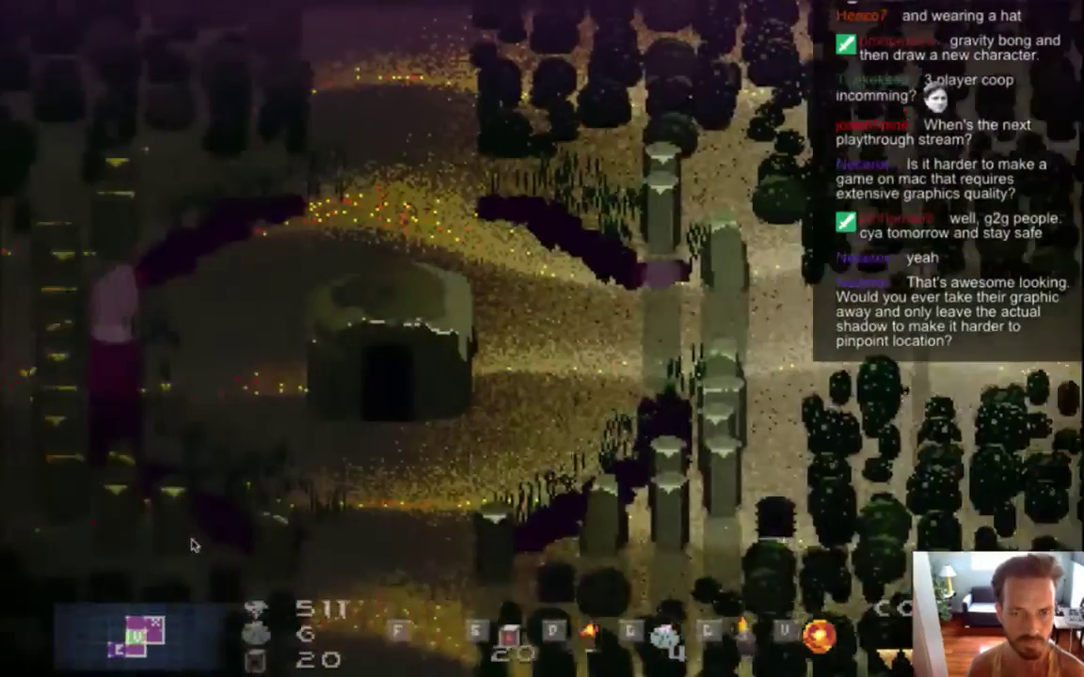
key("w")
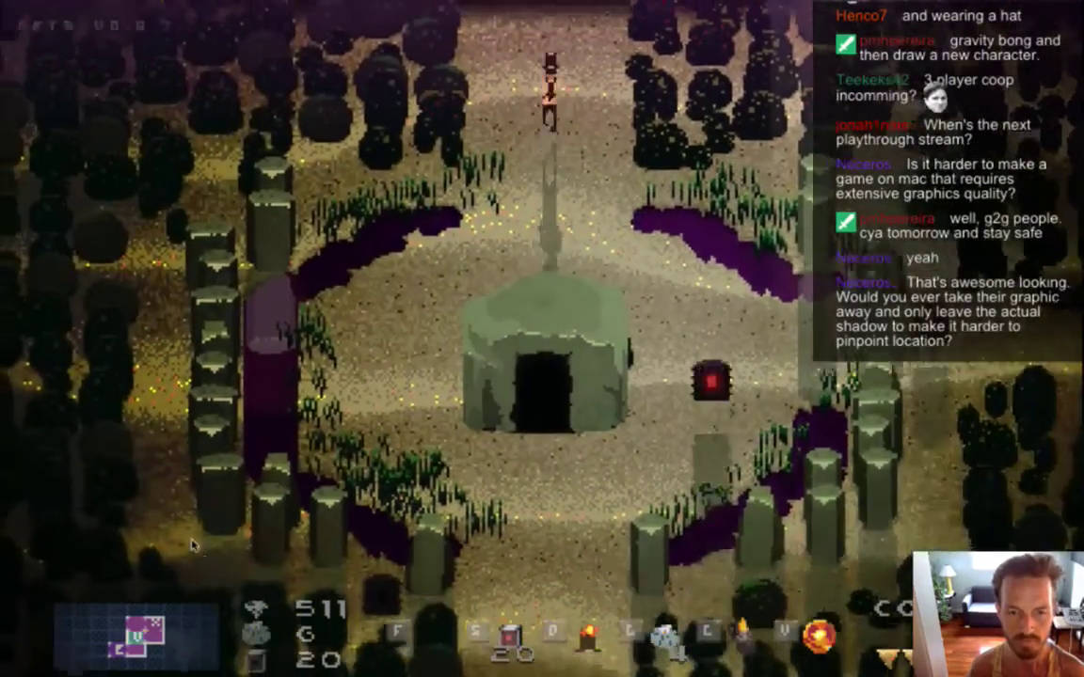
key("w")
key("a")
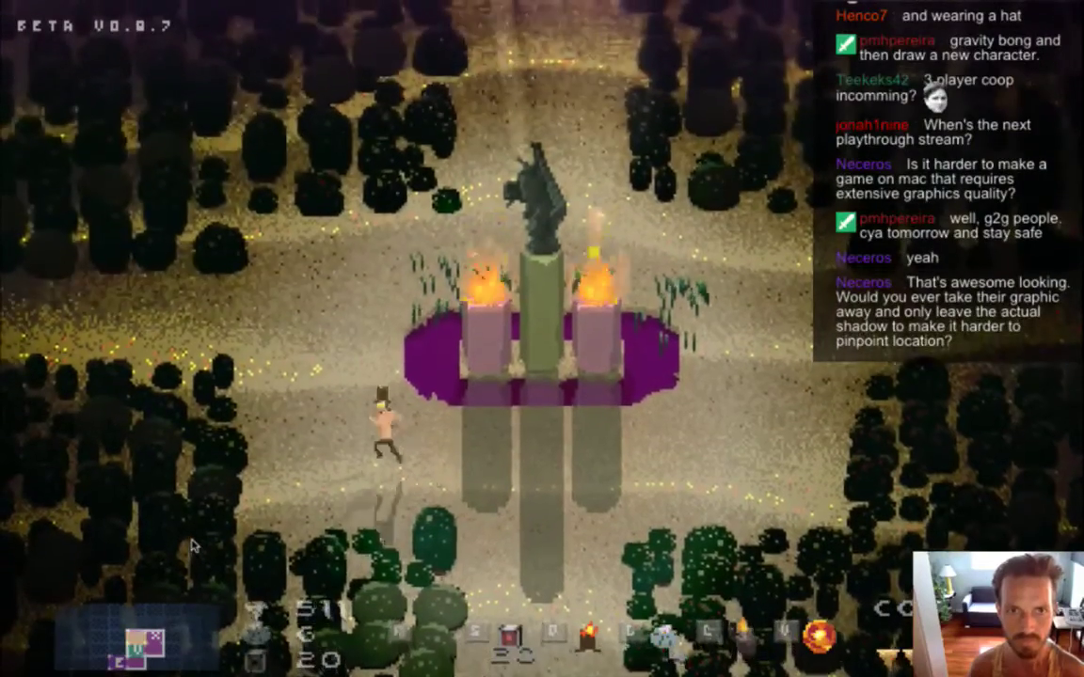
key("w")
key("d")
key("w")
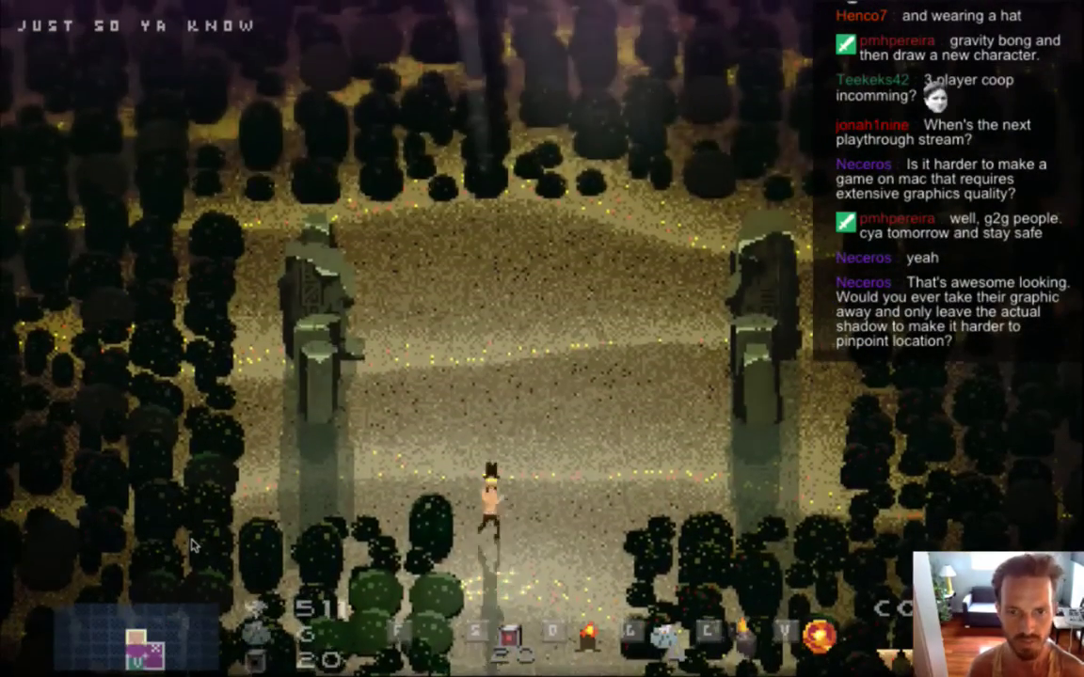
- Set fire to the bushes along the western and northern edges of the clearing with the two stone figures
key("w")
key("a")
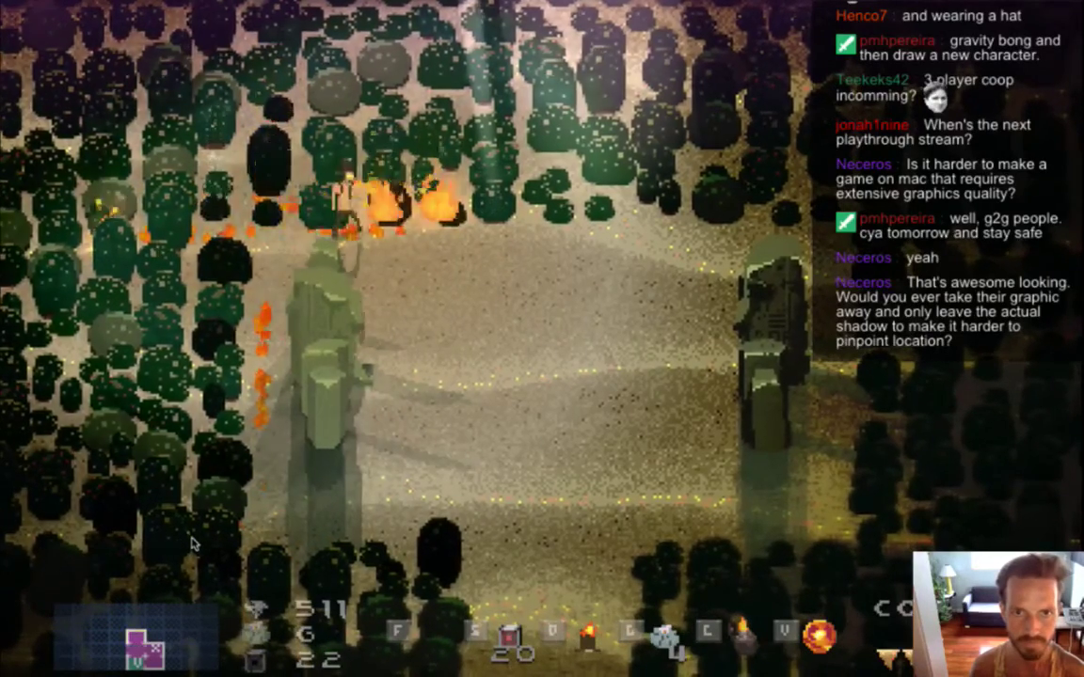
key("Right")
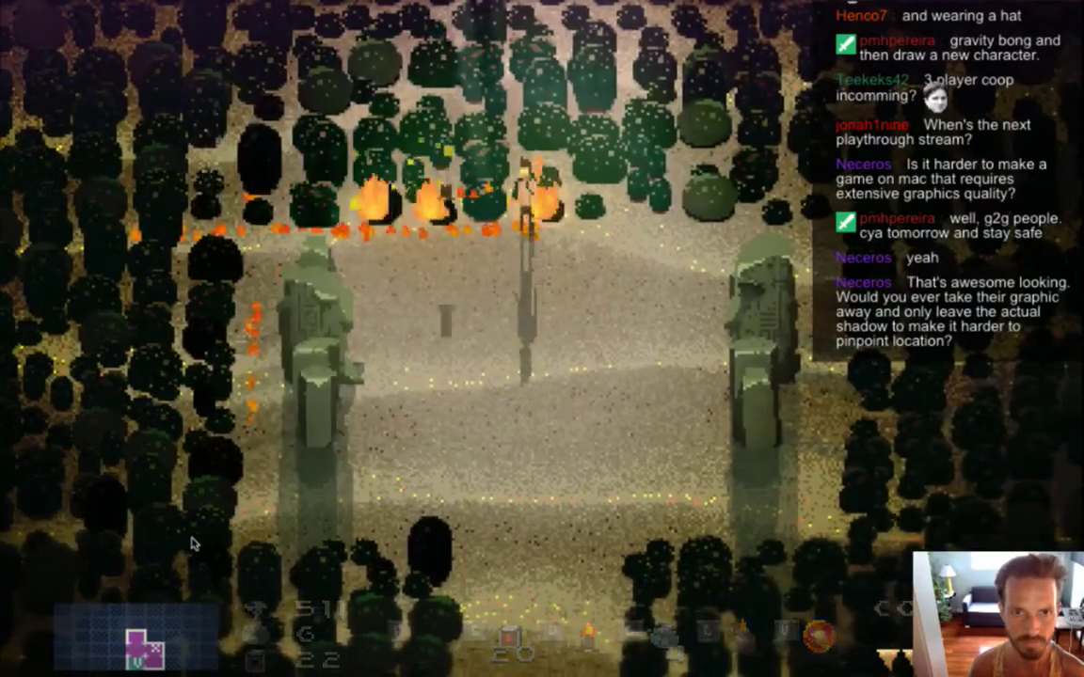
key("Right")
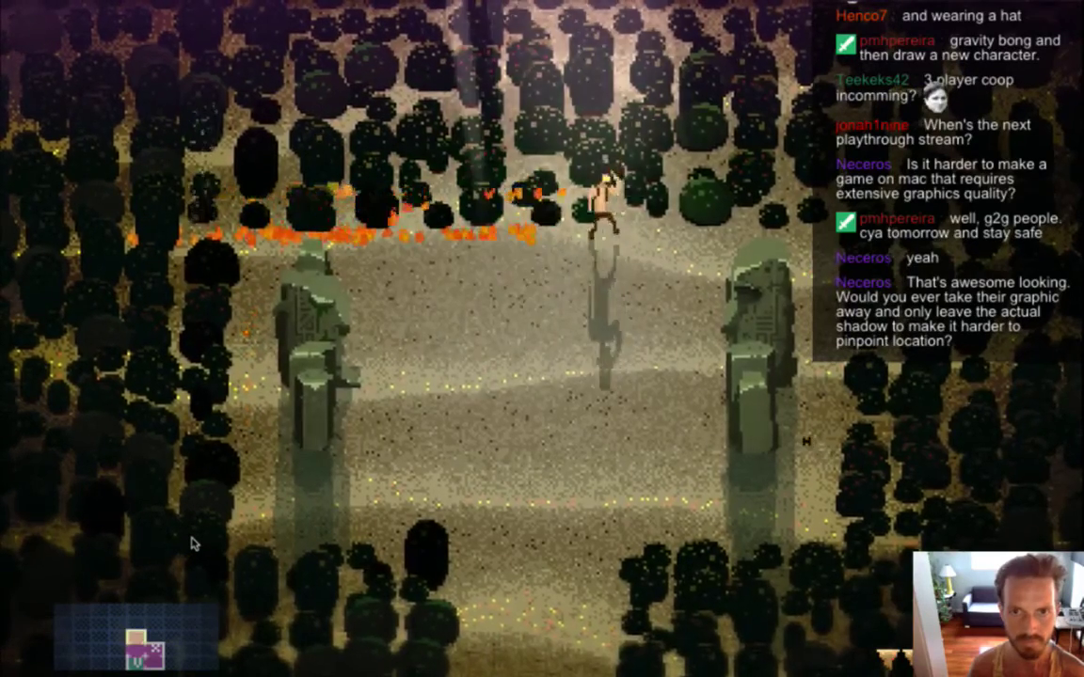
key("Right")
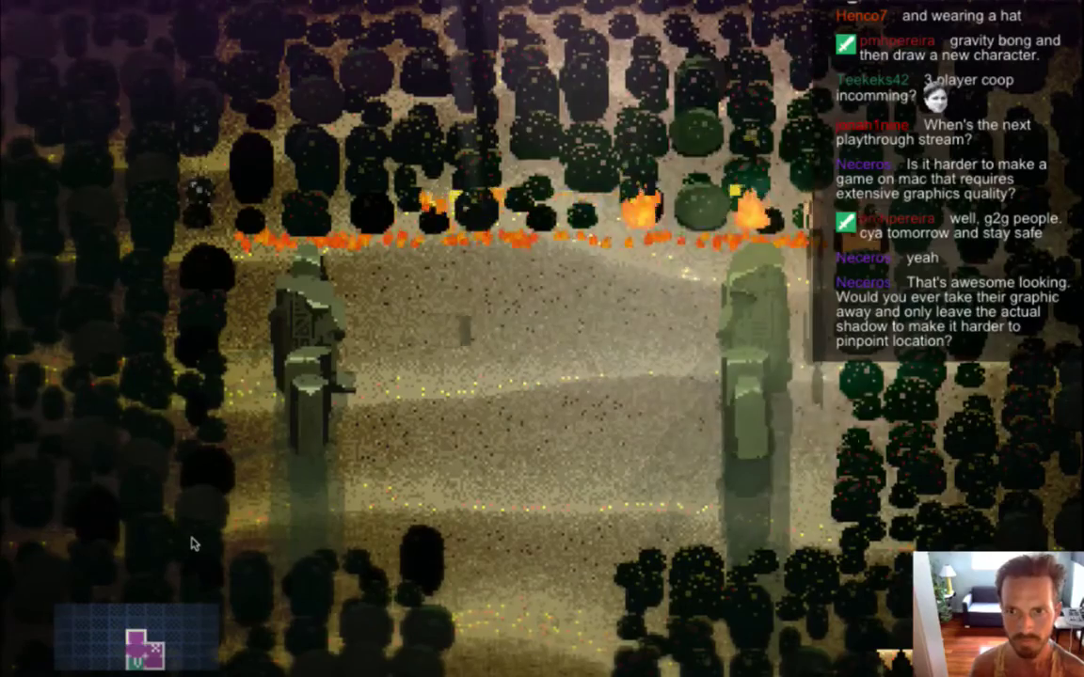
key("Right")
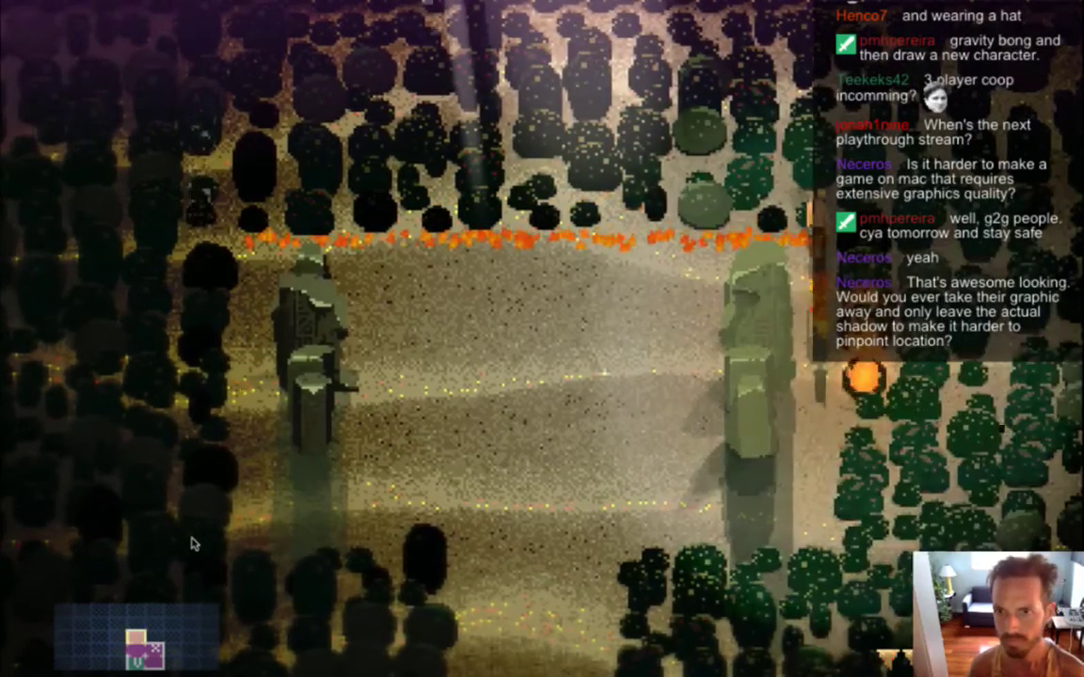
- Set fire to the bushes along the clearing's eastern edge and beside its southern exit
key("Down")
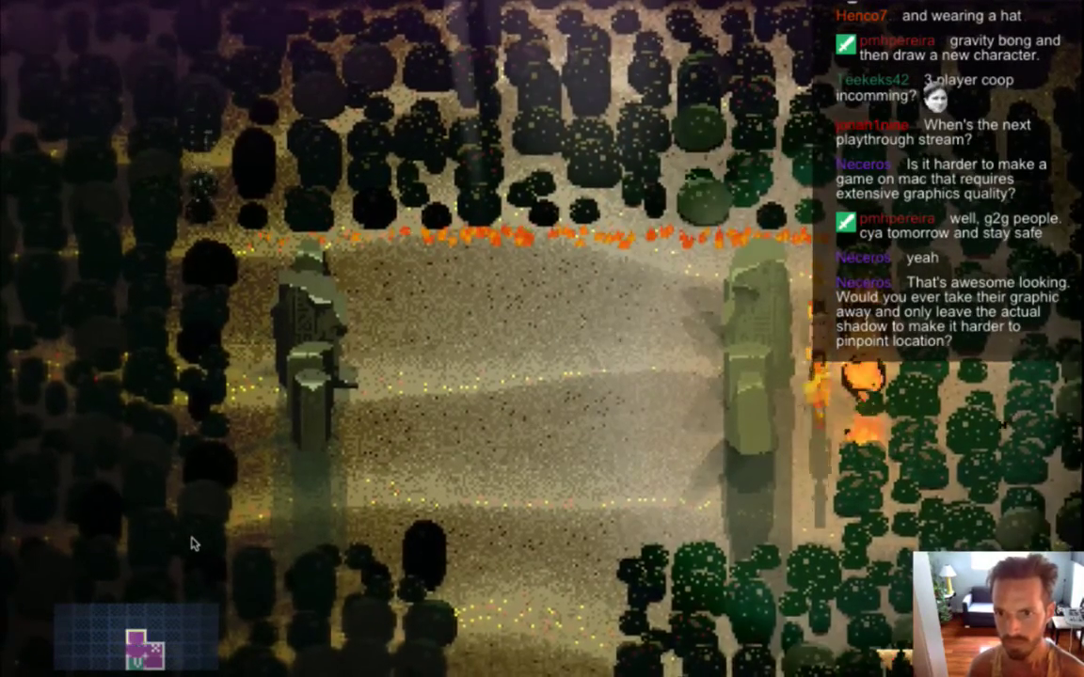
key("Down")
key("Down")
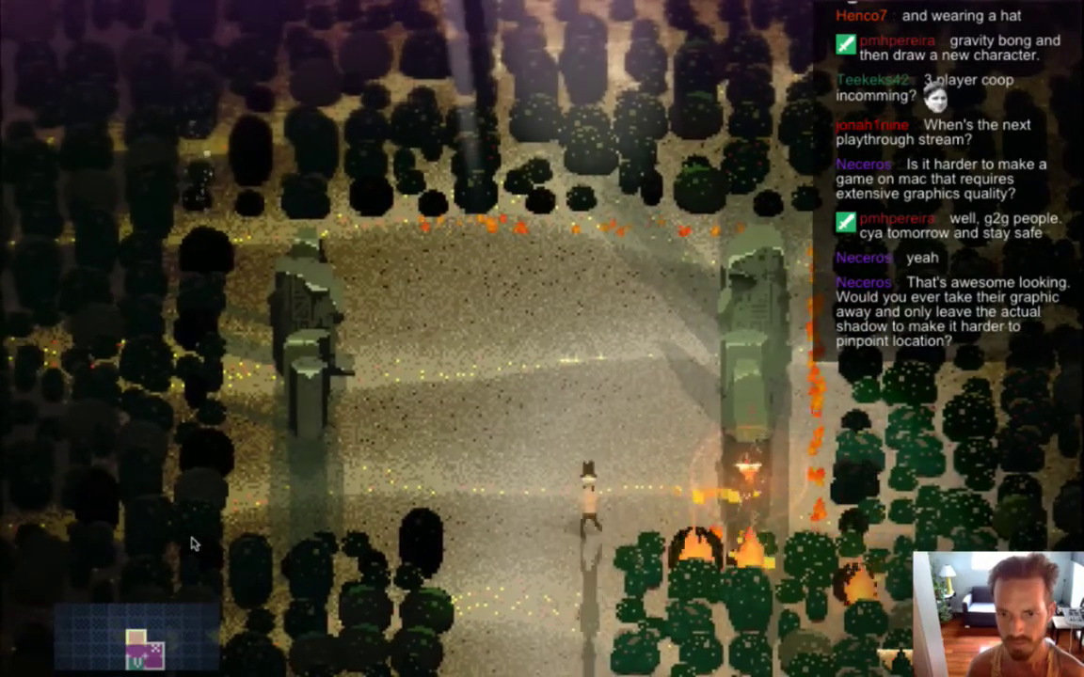
key("Right")
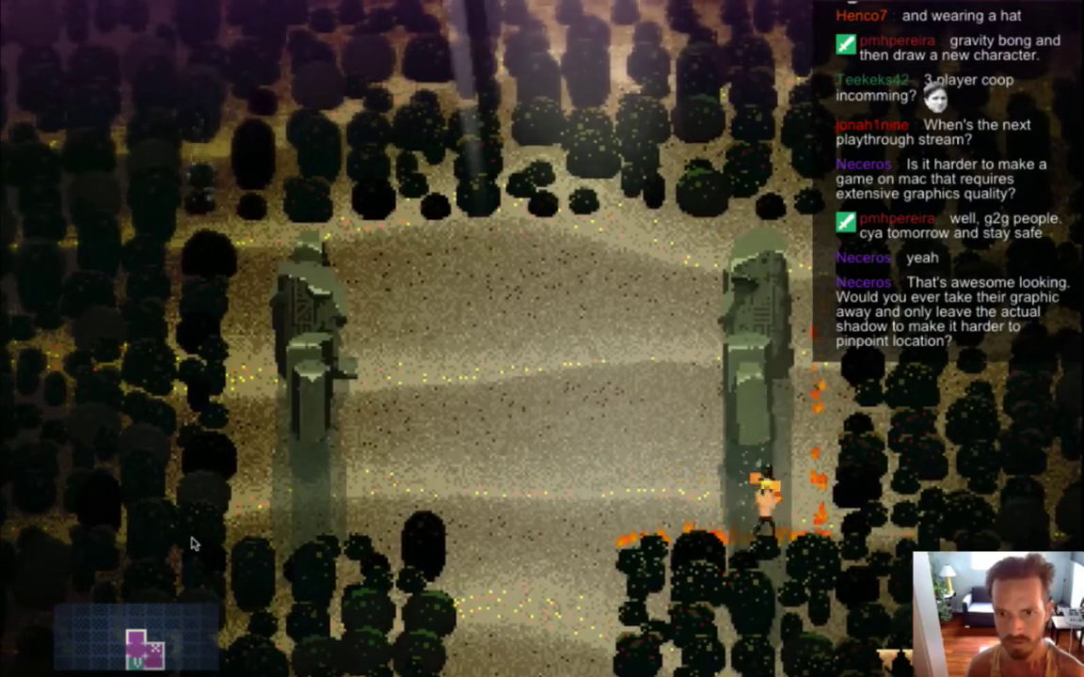
- Walk the hero south to the winged statue, west to the giant door and down to the path between the purple pools
key("Down")
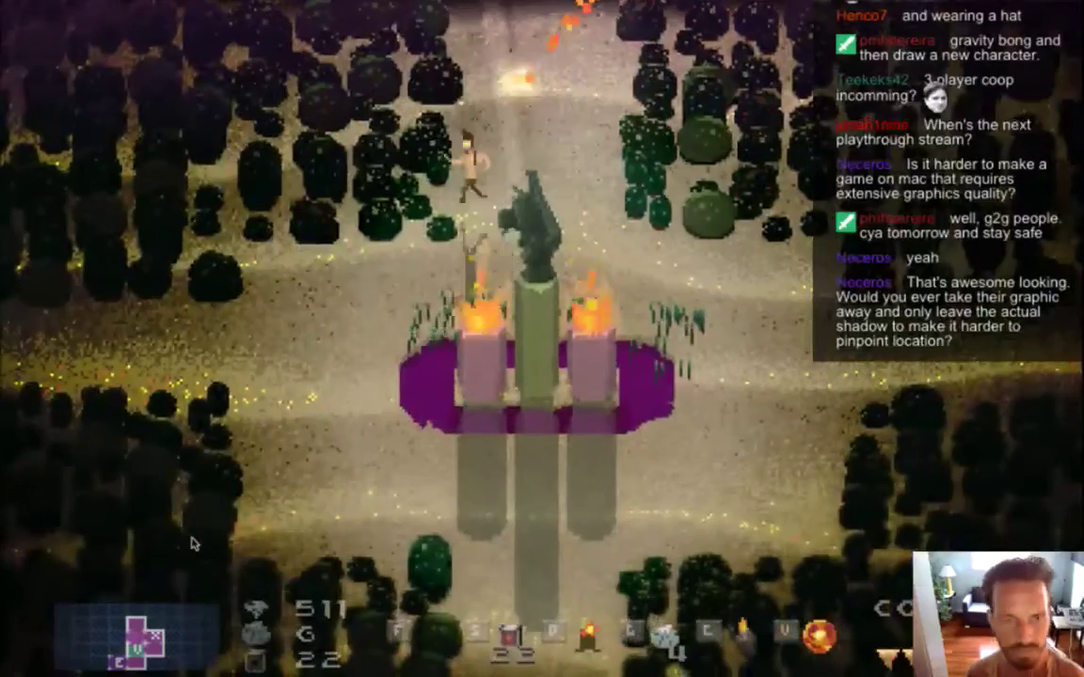
key("Left")
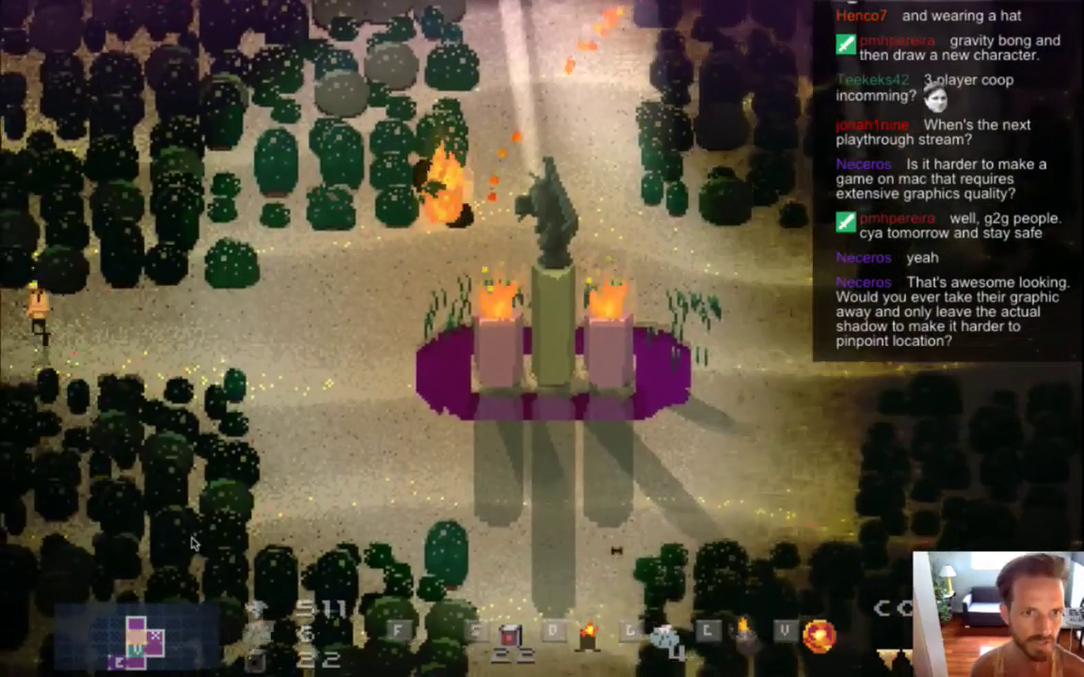
key("Left")
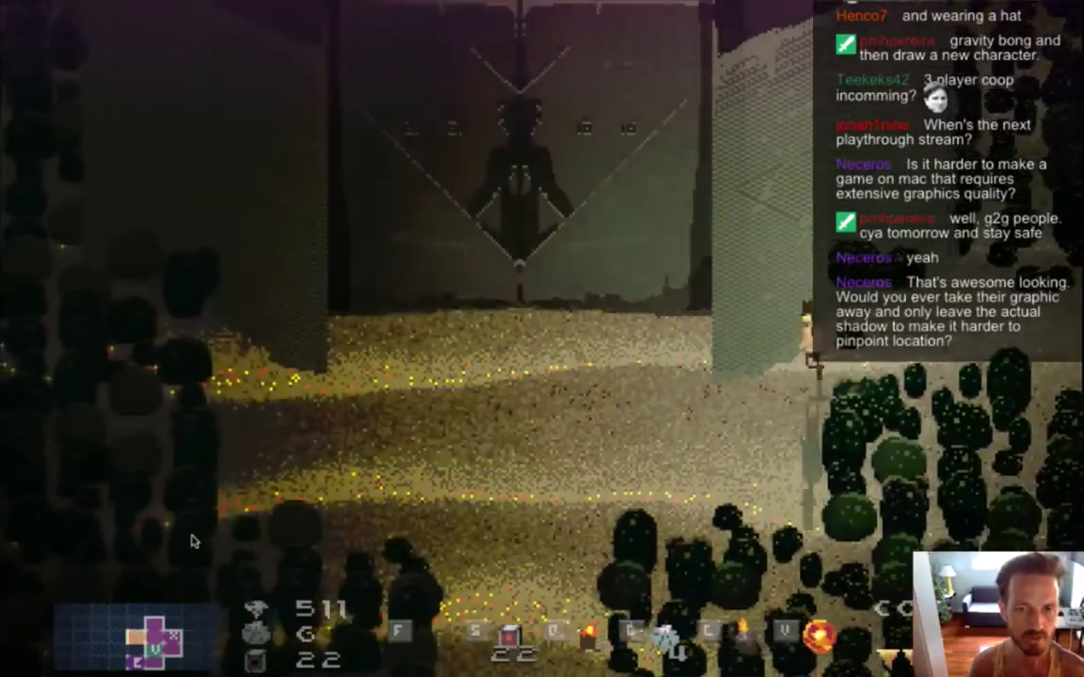
key("Left")
key("Down")
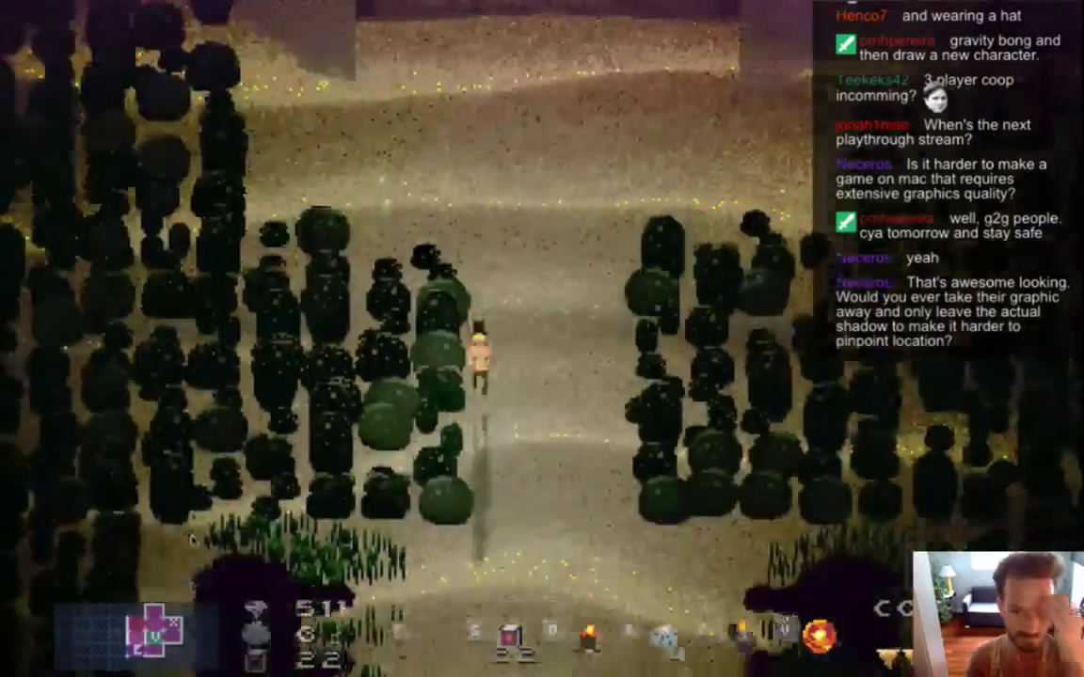
key("Down")
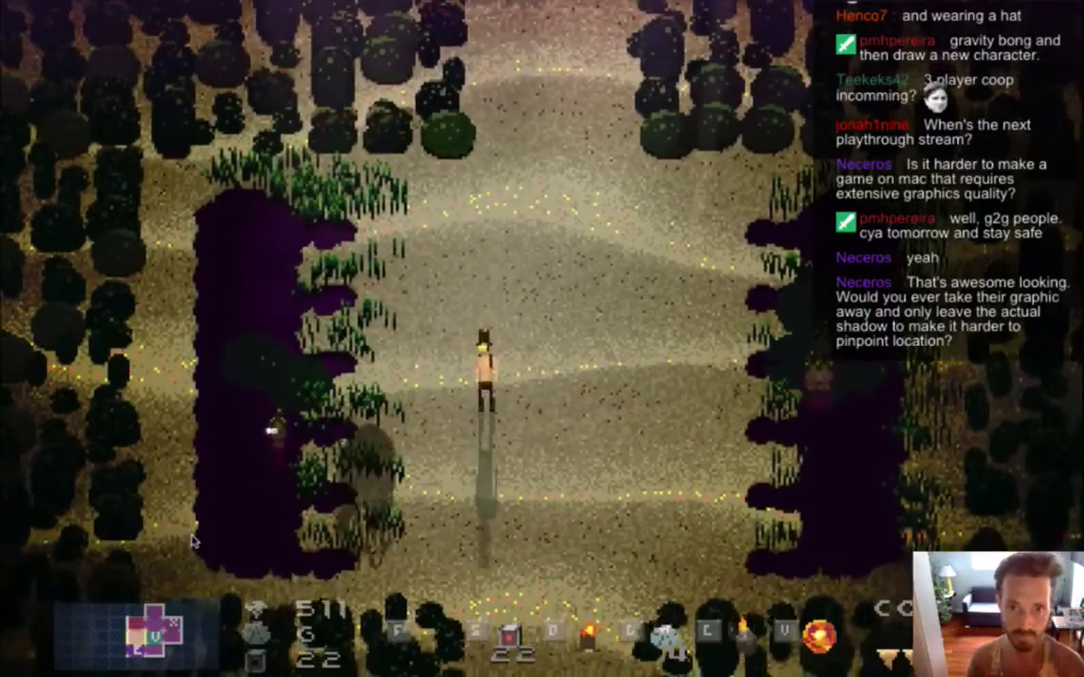
- Walk the hero south from the purple pools, past the carved ruins and the flaming pillar, into the bush-lined clearing
key("Down")
key("Right")
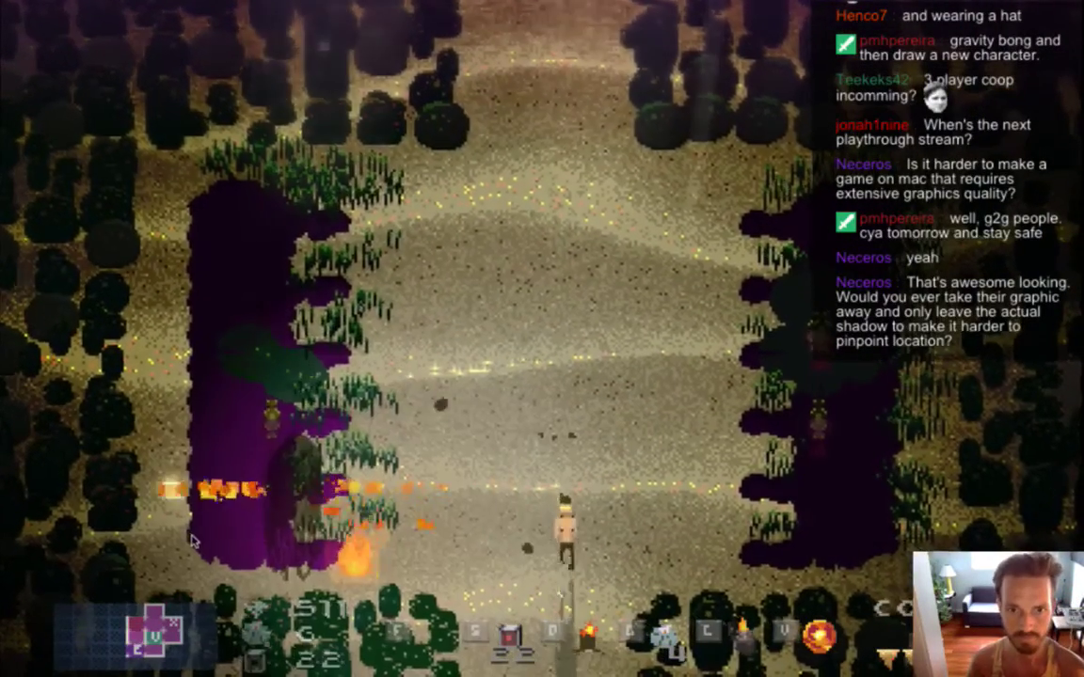
key("Down")
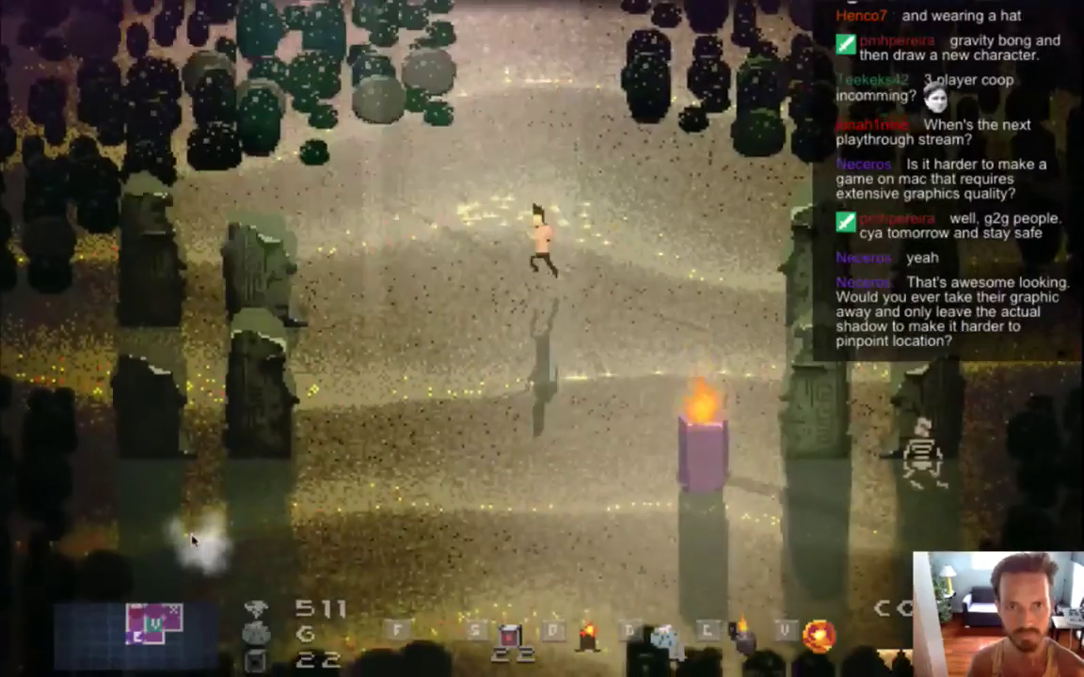
key("Left")
key("Down")
key("Left")
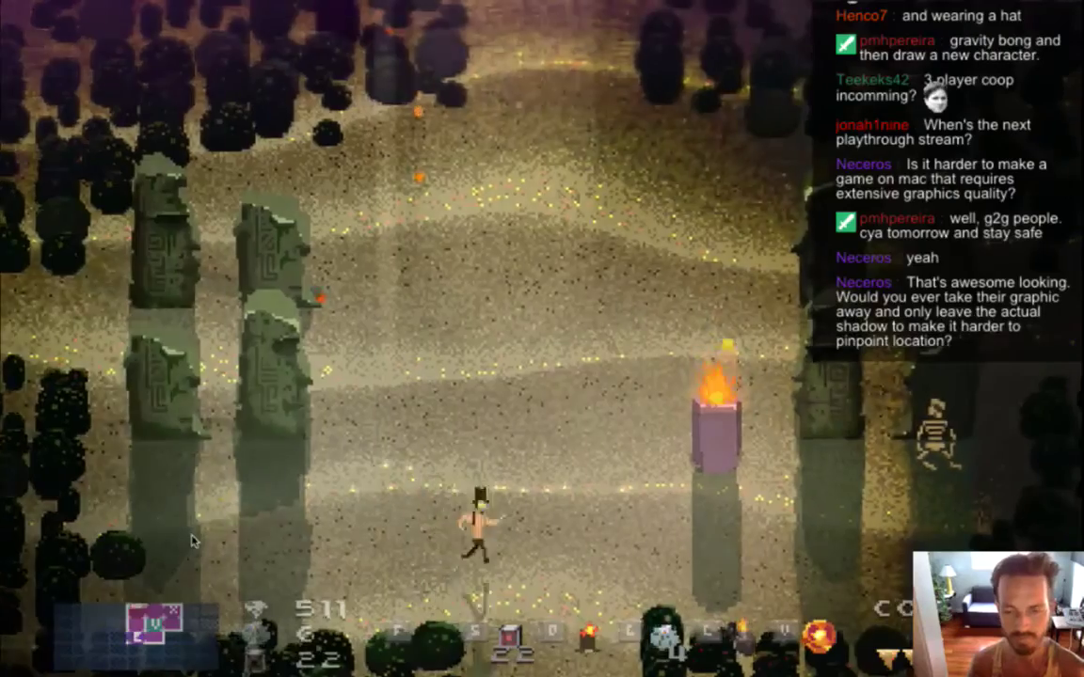
key("Down")
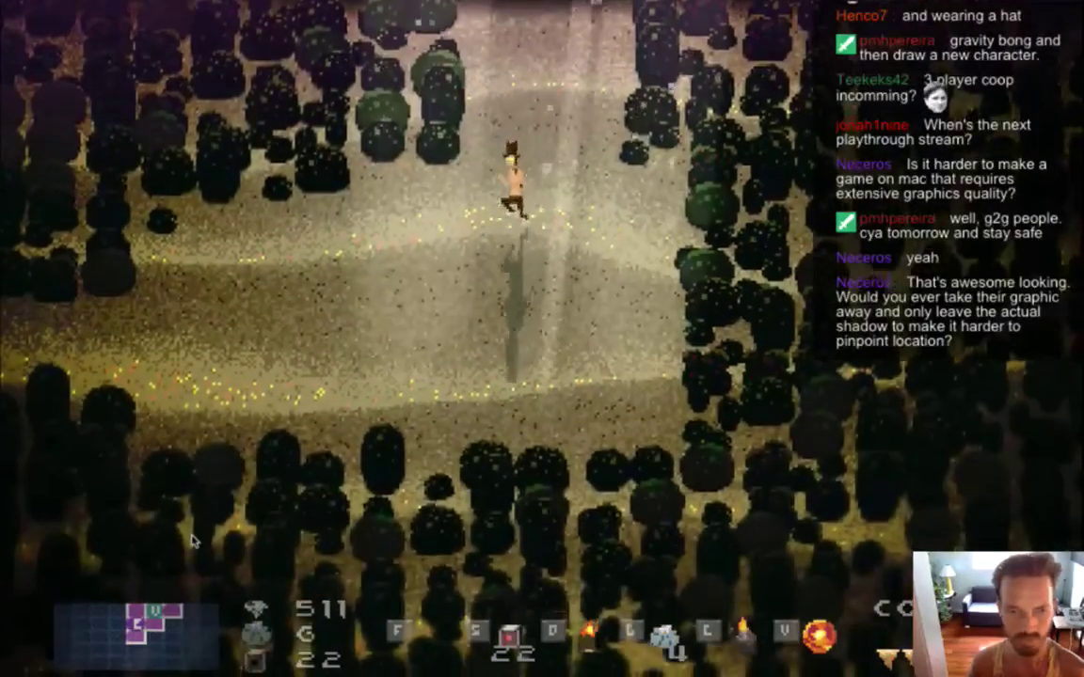
- Walk the hero west to the glowing idol among the small bushes and move the pillar in front of it aside
key("Left")
key("Down")
key("Left")
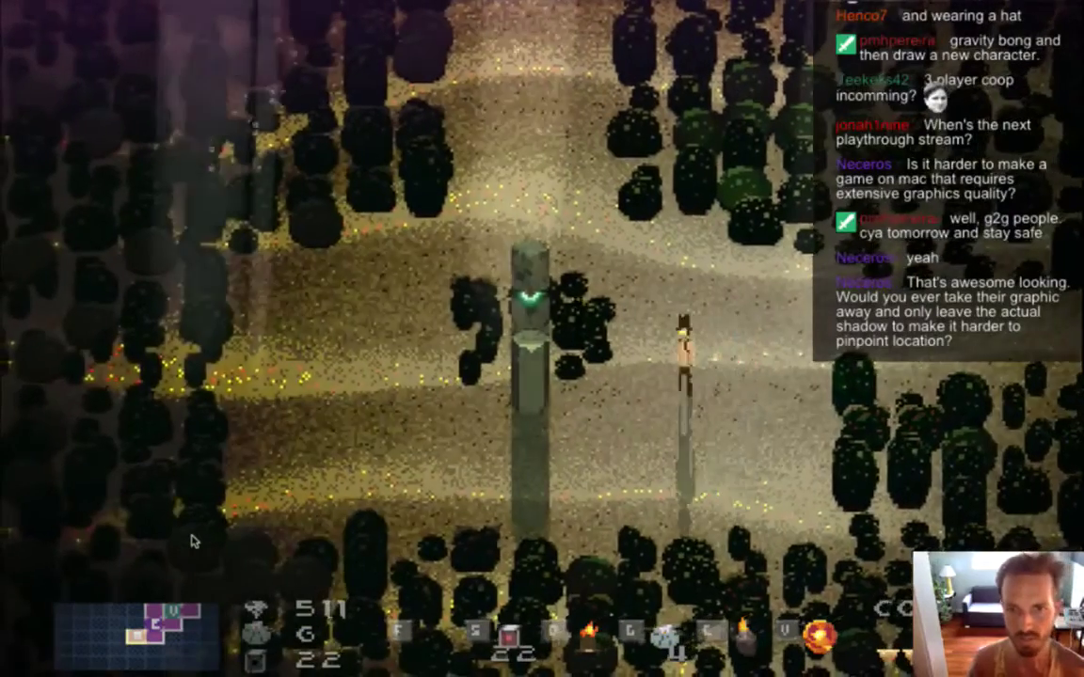
key("Left")
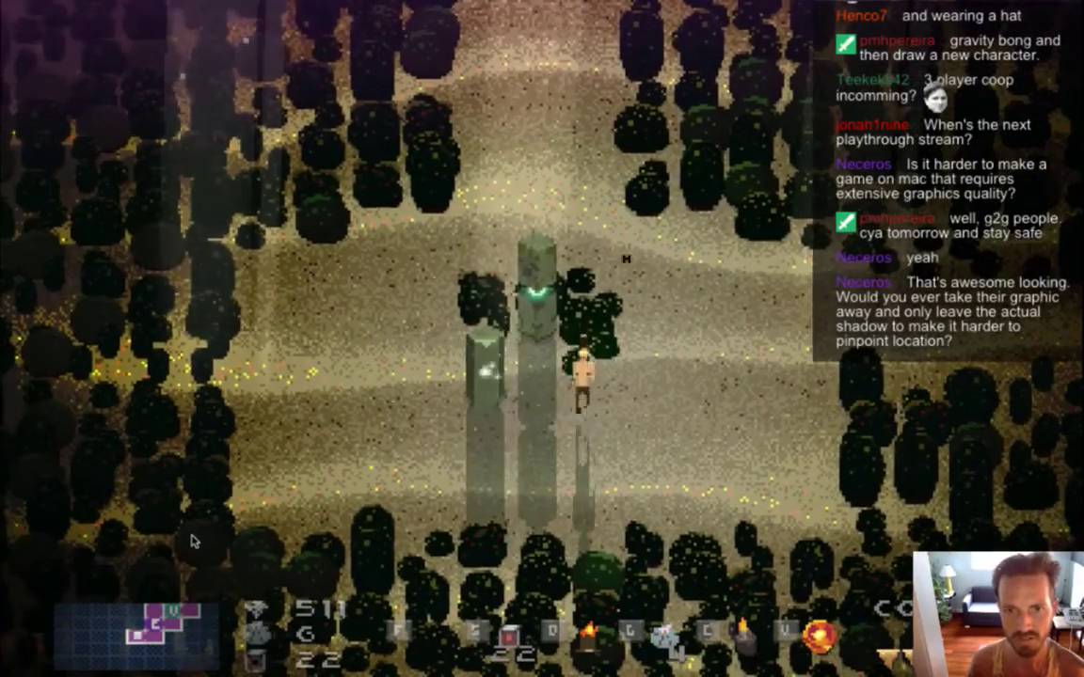
- Explore the clearing of scattered pillars, follow the bush path west to the open clearing and return to the pillars
key("a")
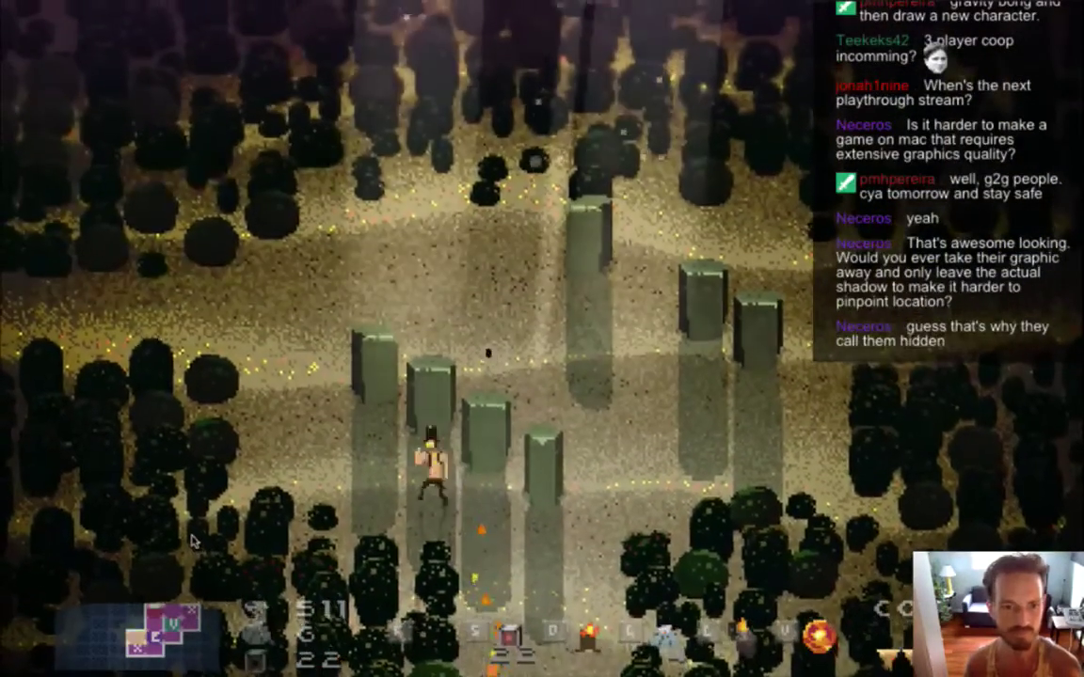
key("Left")
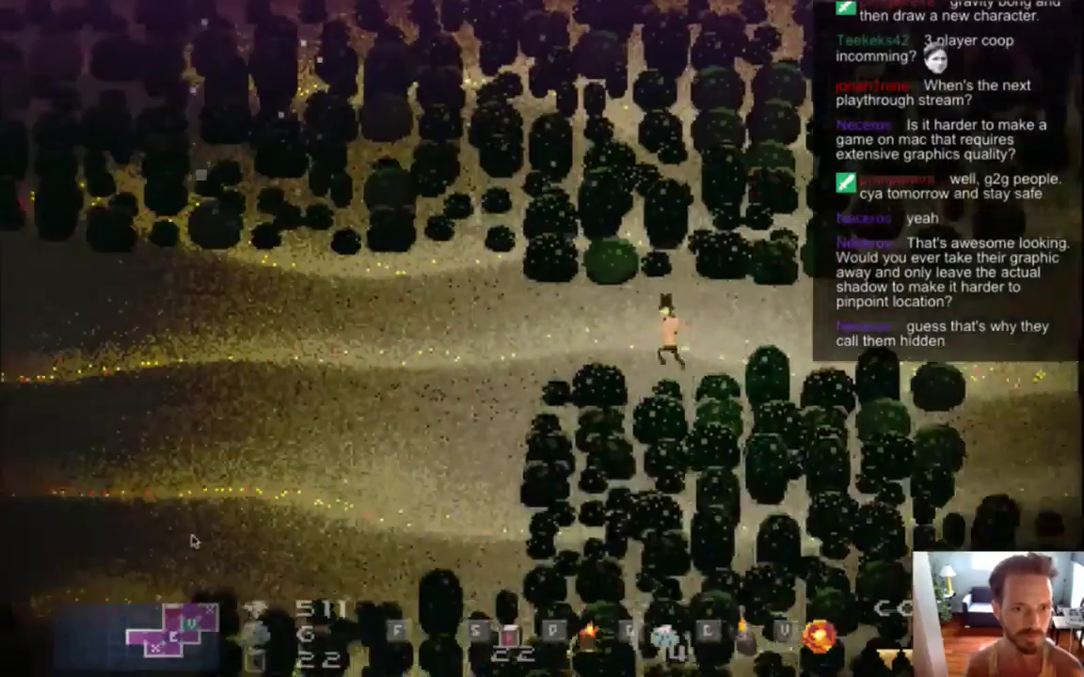
key("Down")
key("Left")
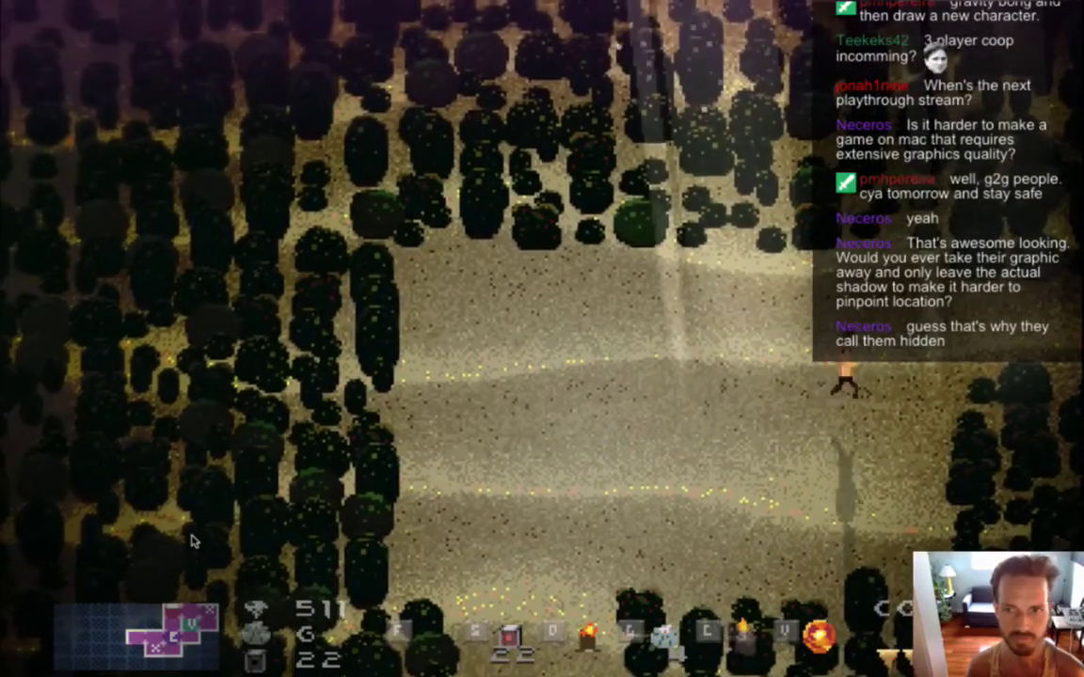
key("Right")
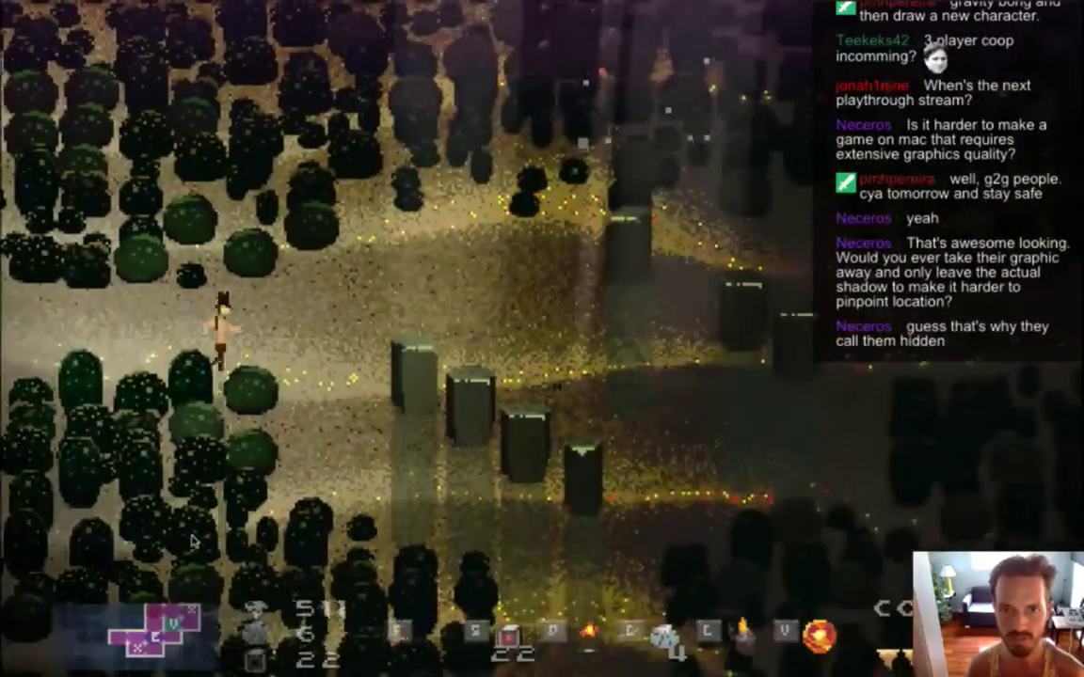
- Enable god mode, walk the hero east and north past the ruins to the giant door, and disable god mode
key("ctrl+g")
key("Right")
key("Up")
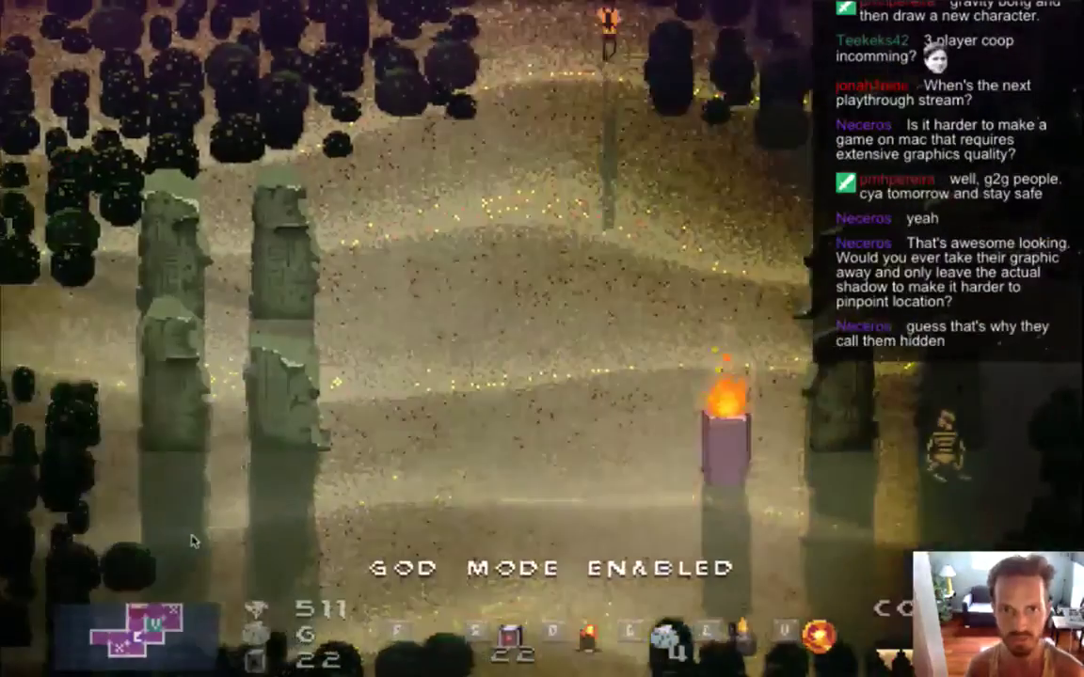
key("w")
key("a")
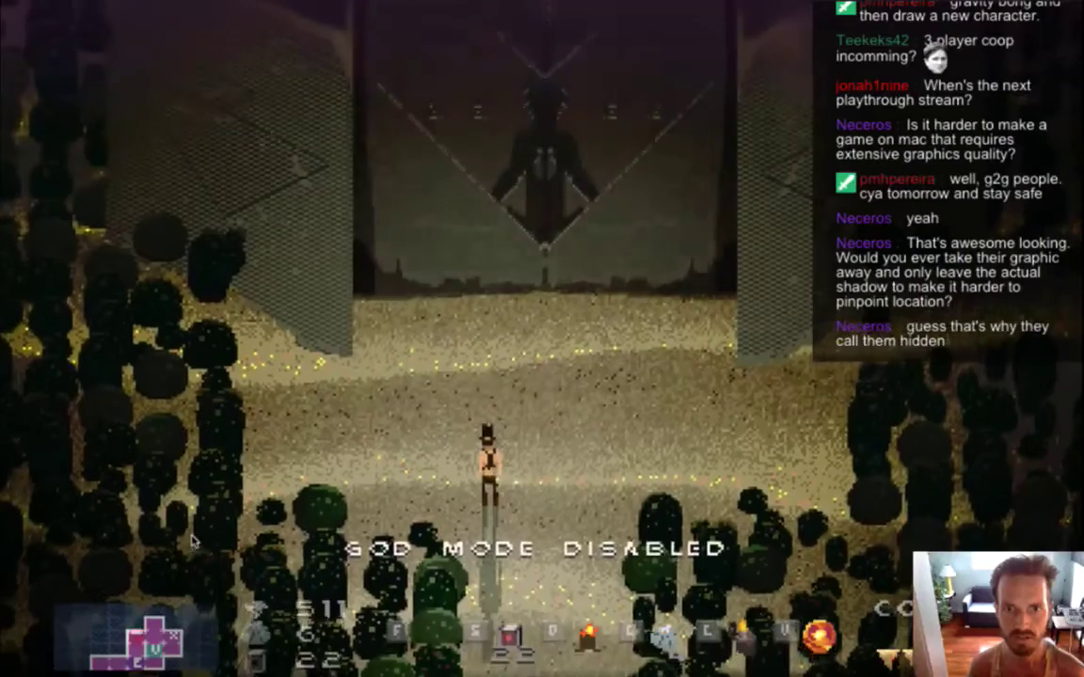
- View the Blink Orb's description in the equipment inventory and return to the game
key("Tab")
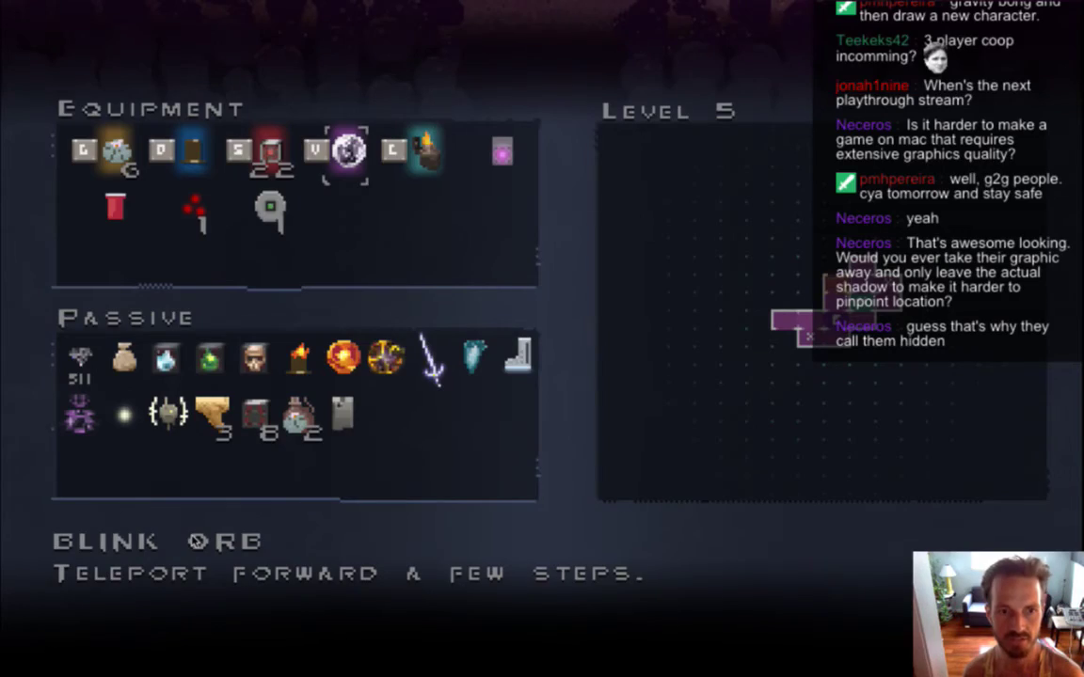
key("Tab")
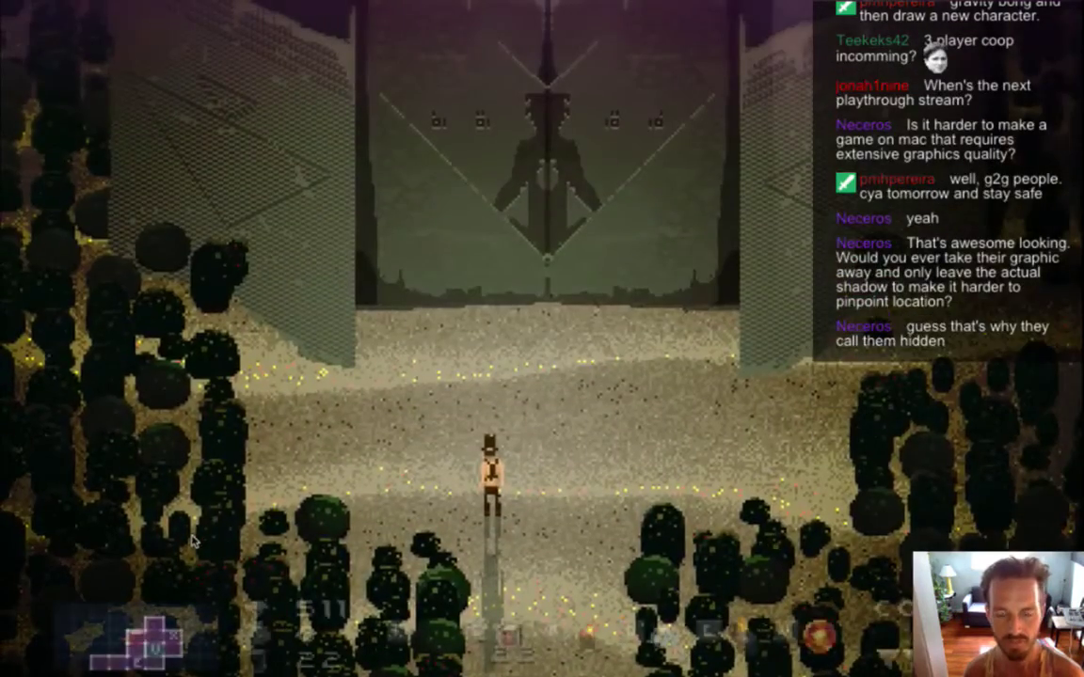
- Save the current playthrough in front of the giant door and quit the game
key("Escape")
key("Down")
key("Down")
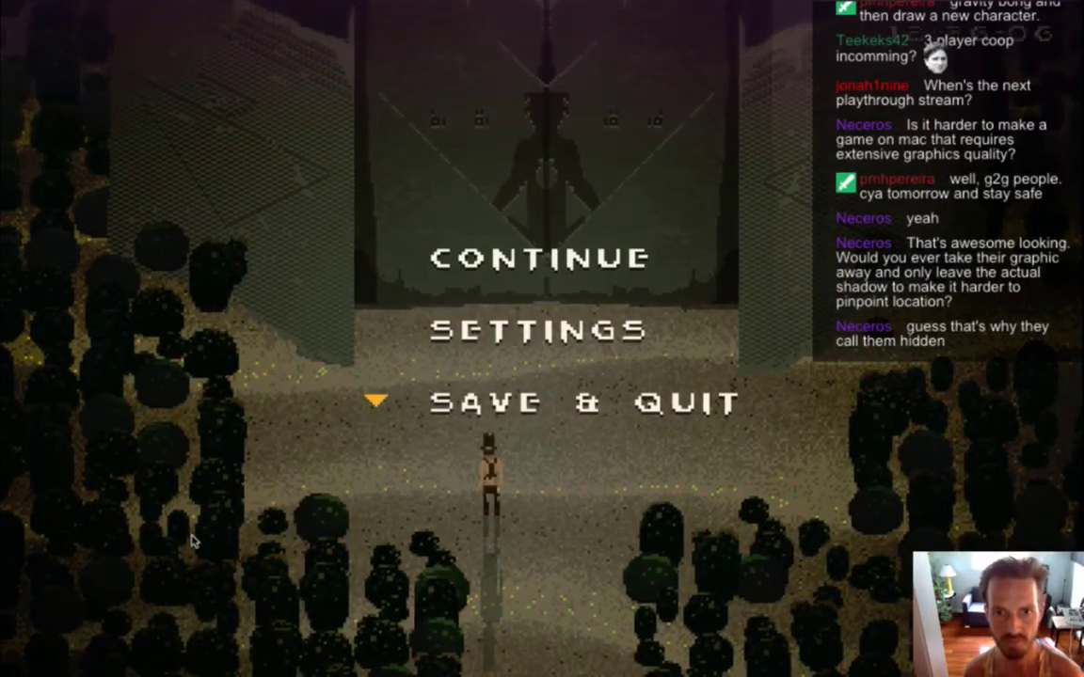
key("Return")
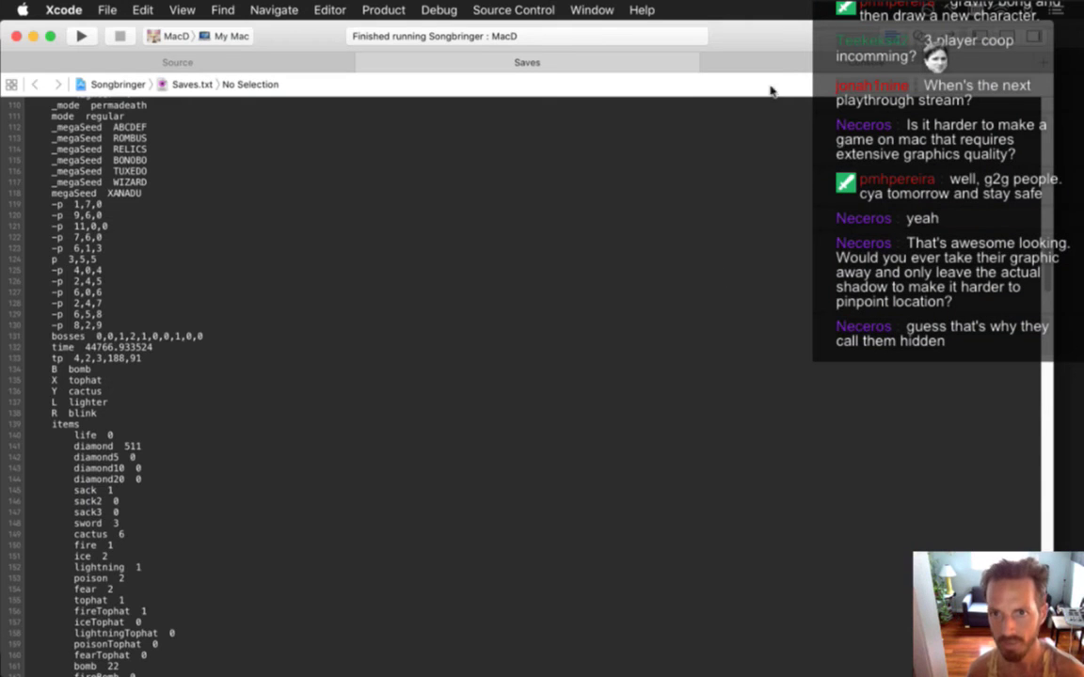
- Look through the item list in Saves.txt and relaunch the game at the giant door
scroll(553, 285, "down", 10)
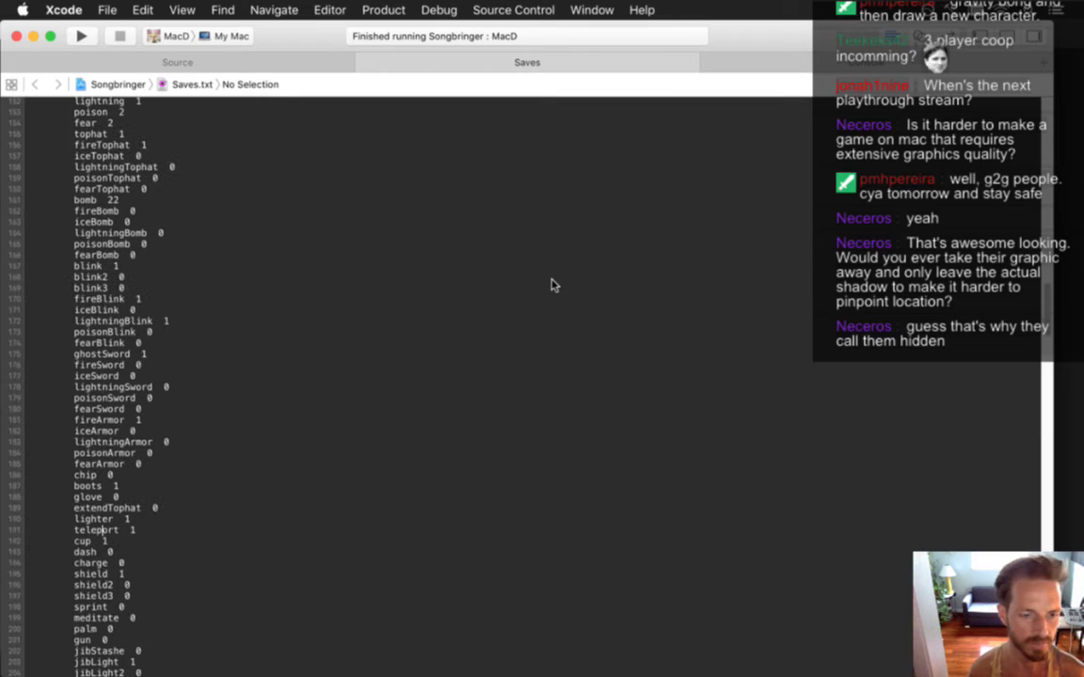
key("super+r")
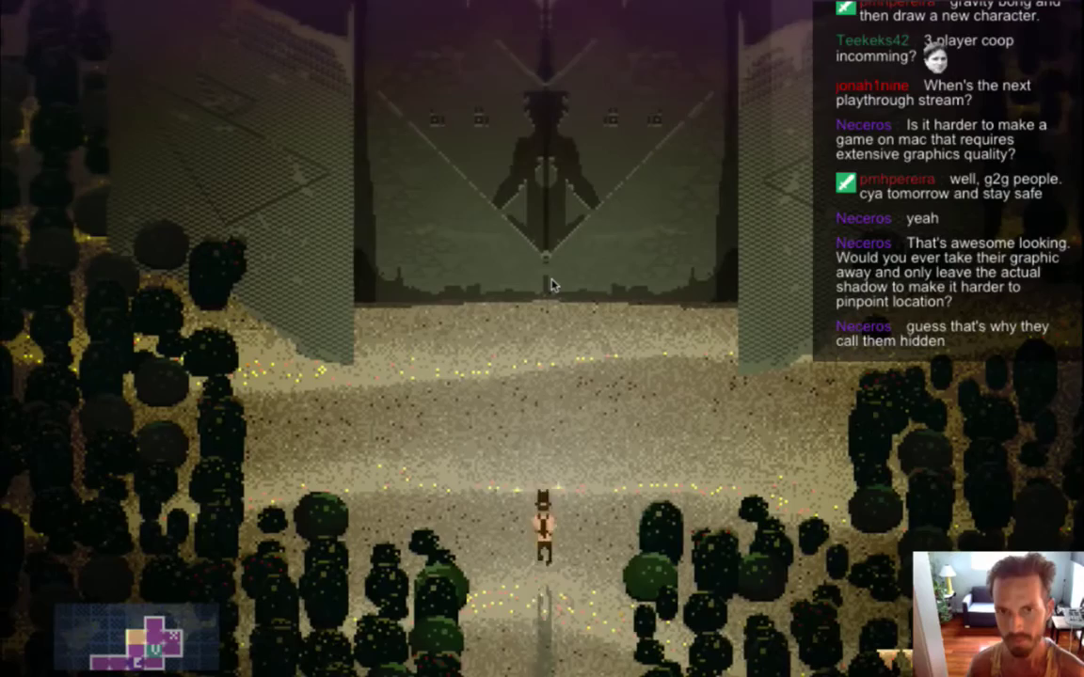
key("w")
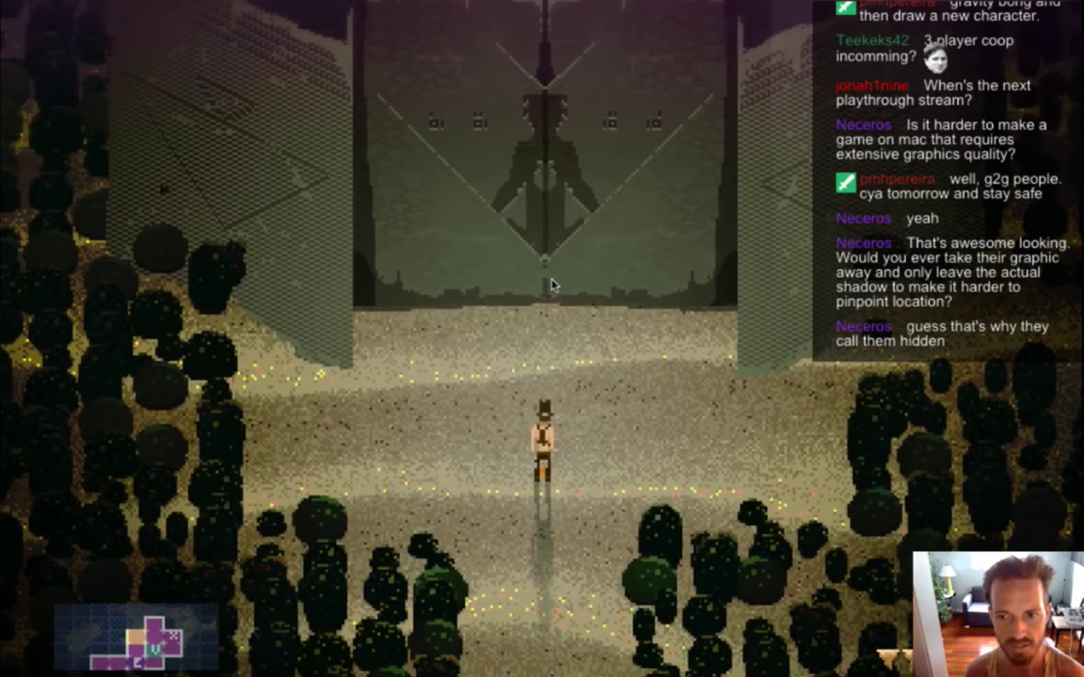
- Assign the flask-shaped item beside the cup to the V slot in the equipment inventory and return to the game
key("Tab")
key("Down")
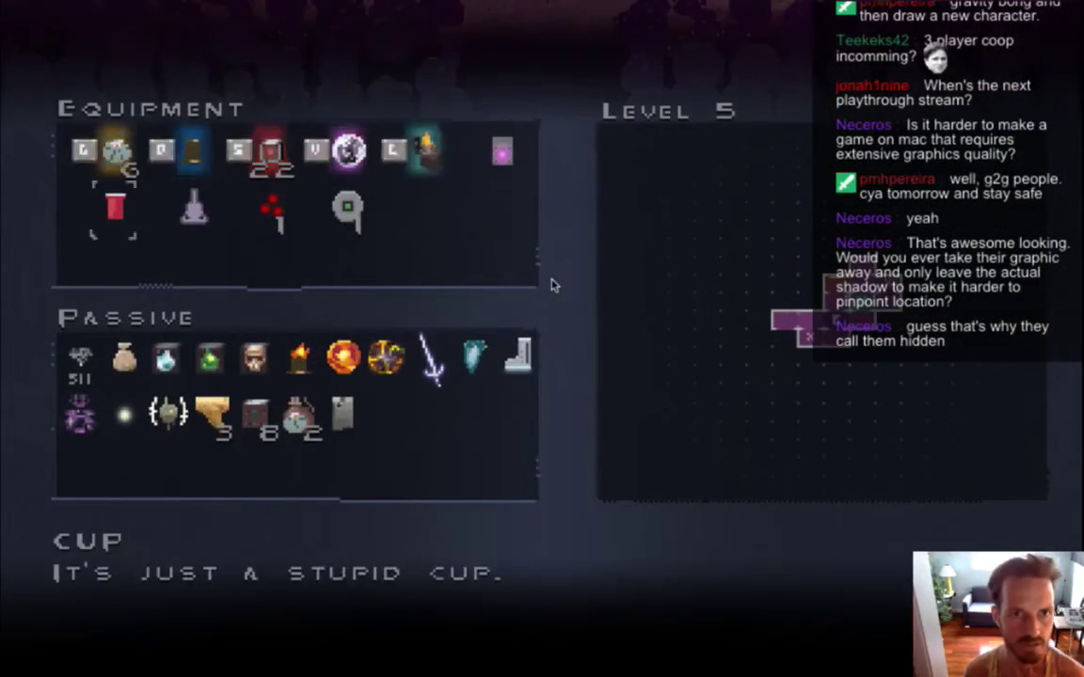
key("Tab")
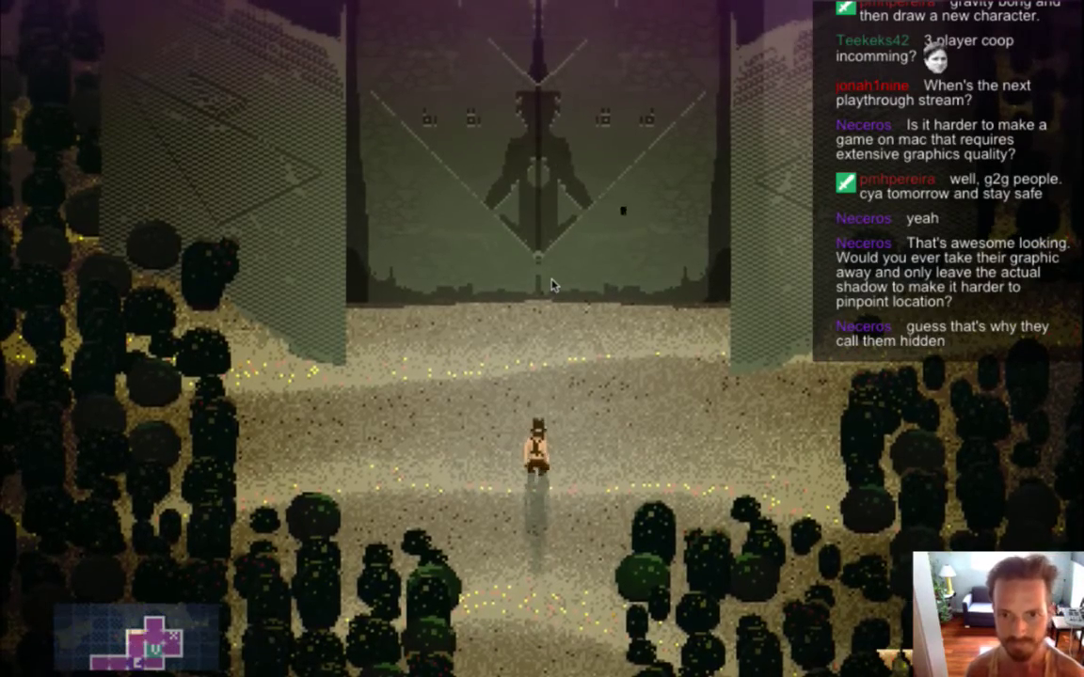
- Walk the hero south from the giant door to the torch-lit ruins and west to the clearing of scattered pillars
key("Down")
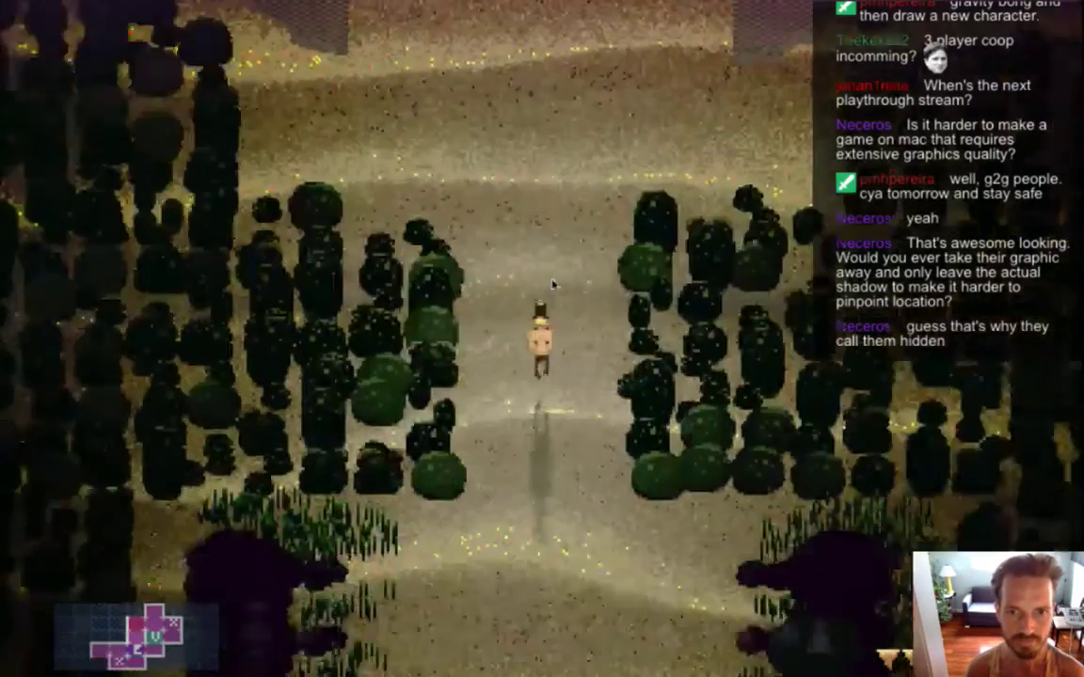
key("s")
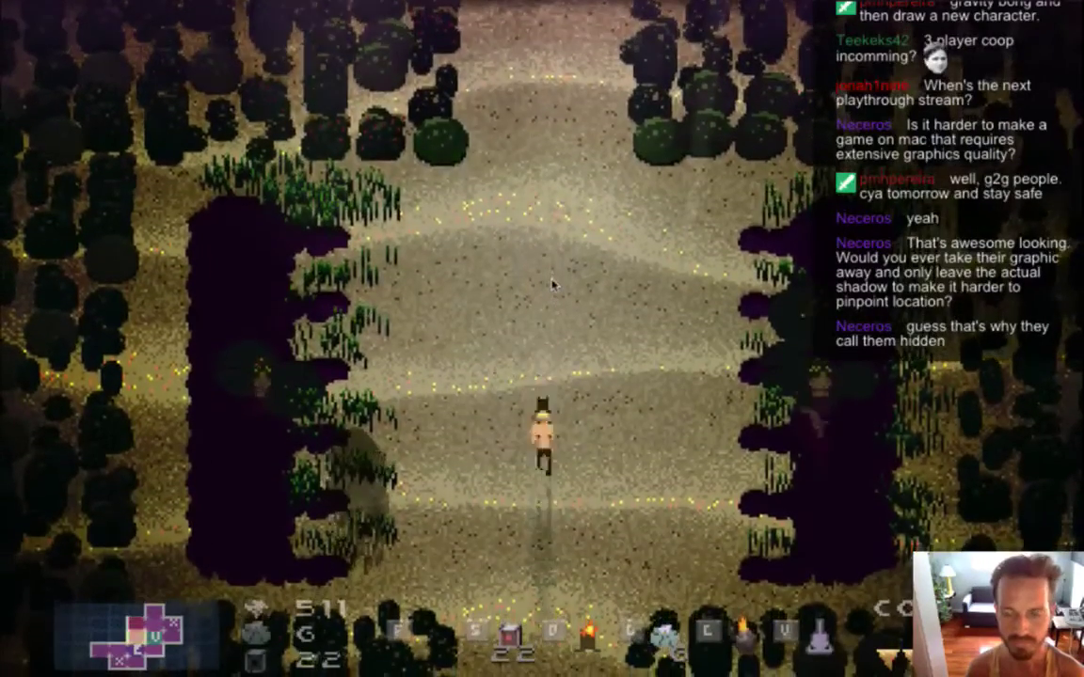
key("Down")
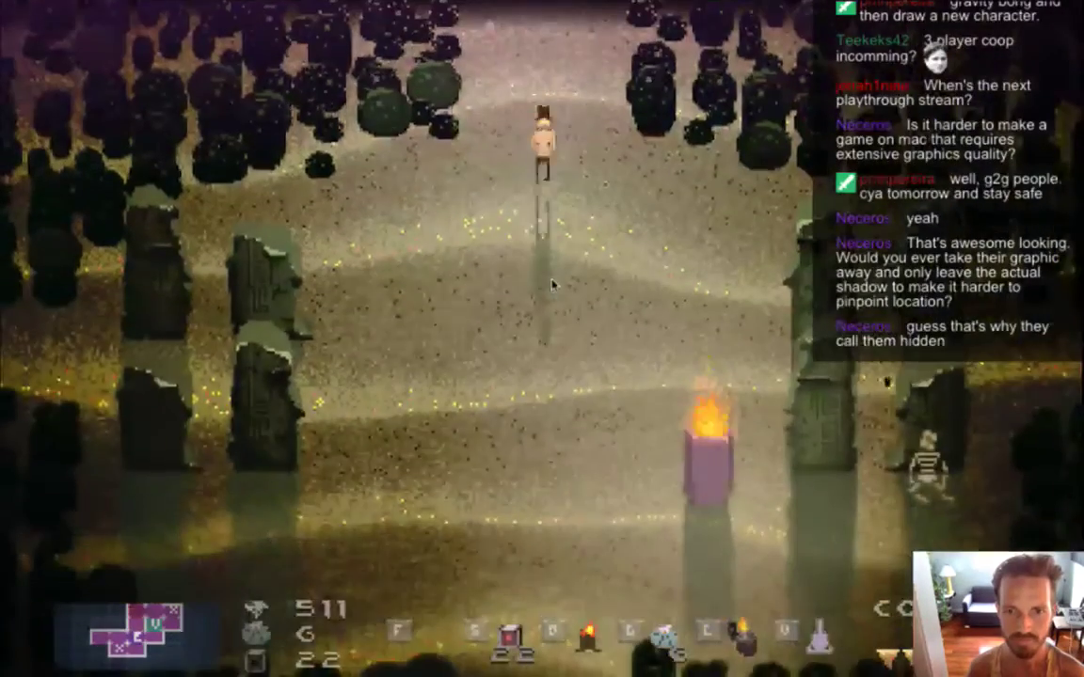
key("Left")
key("a")
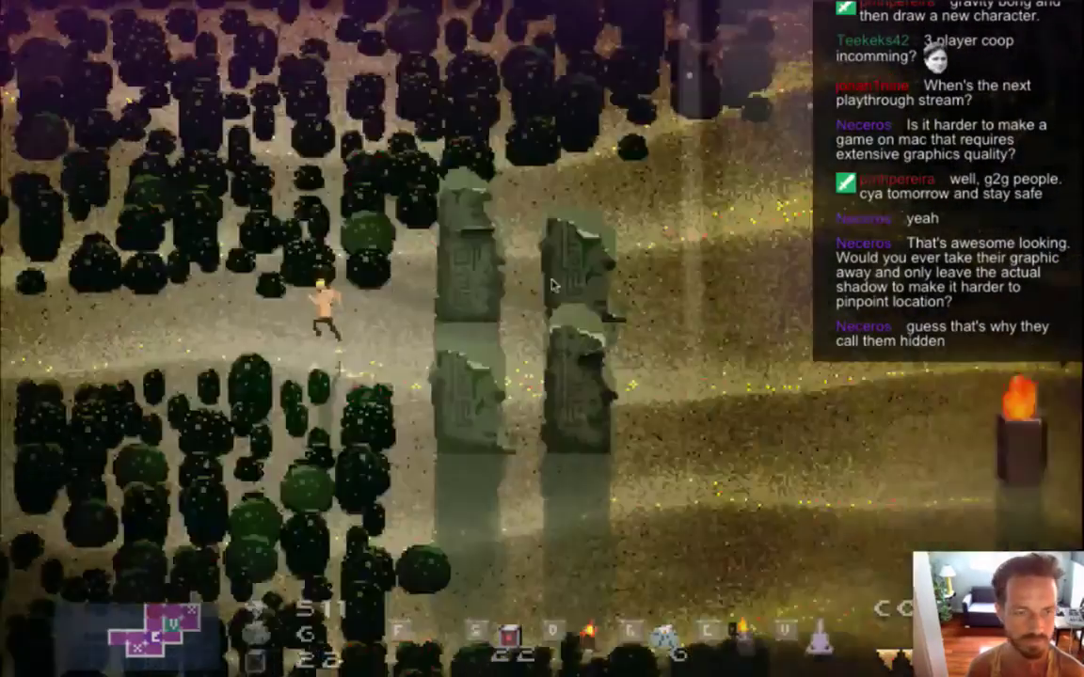
key("Left")
key("Down")
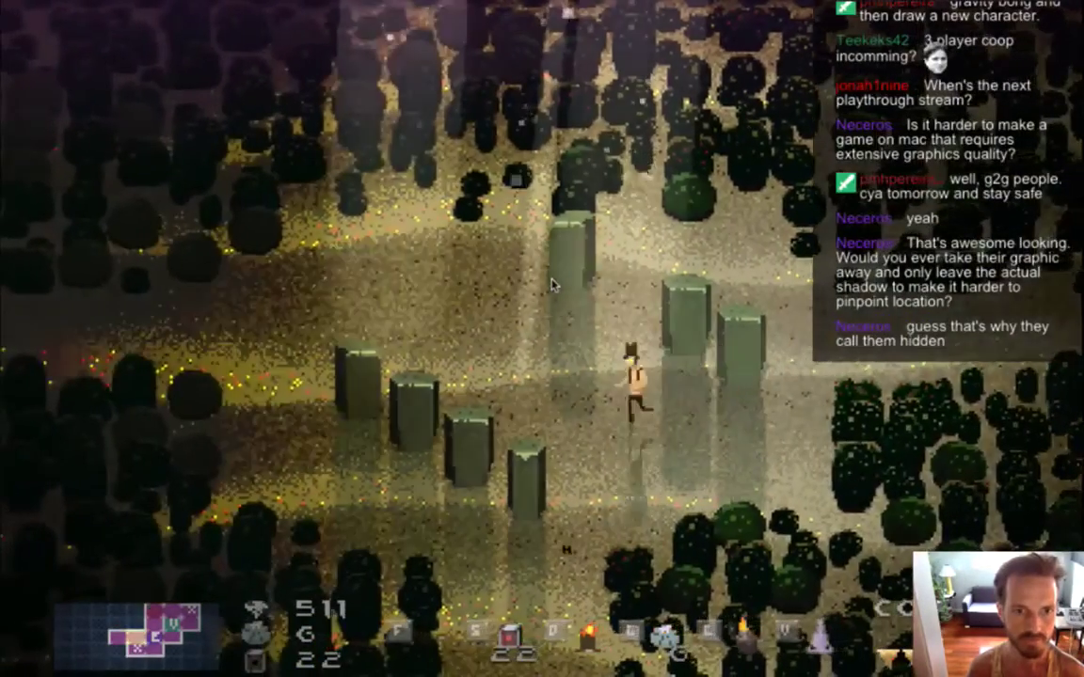
- Walk the hero west to the open clearing and south between the dark pits to the stone statues
key("Up")
key("Left")
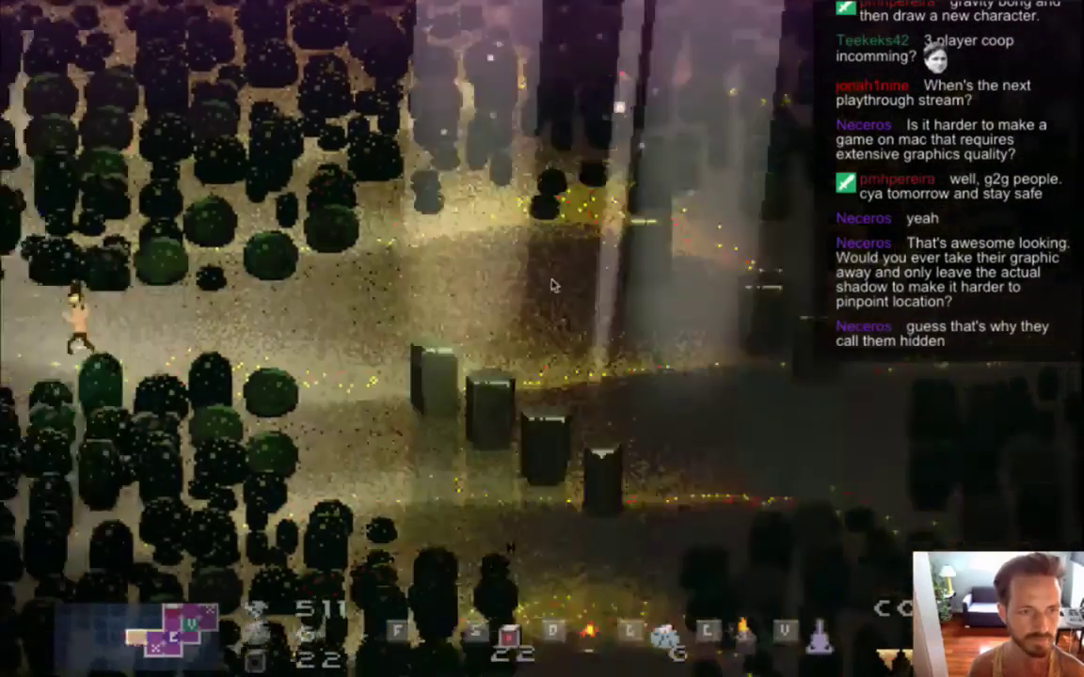
key("Down")
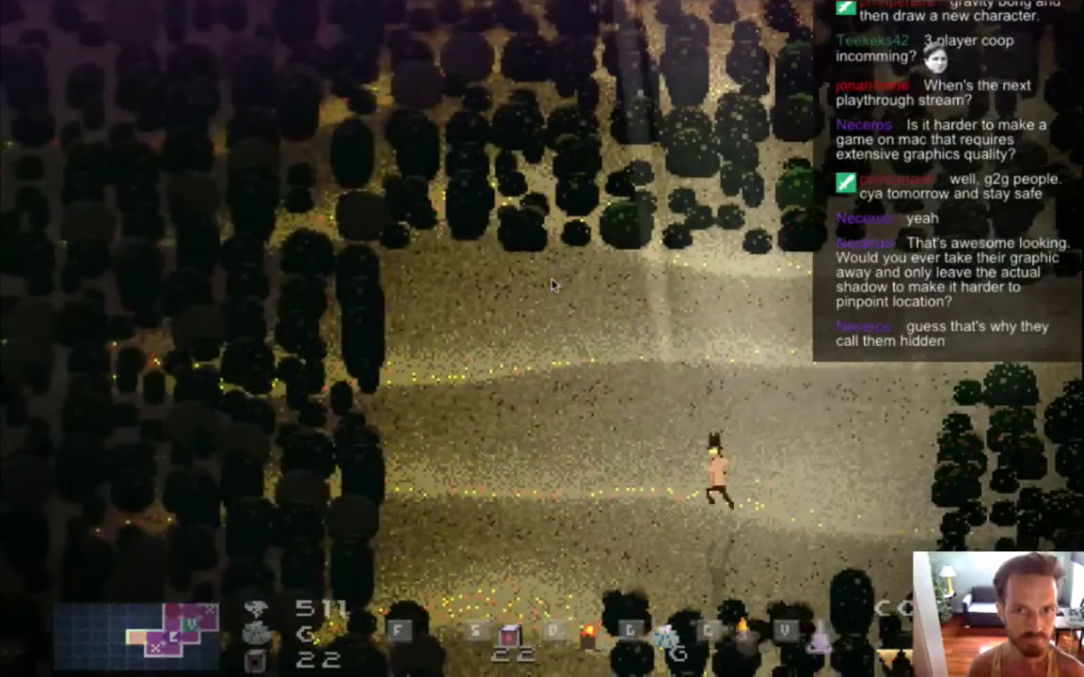
key("Down")
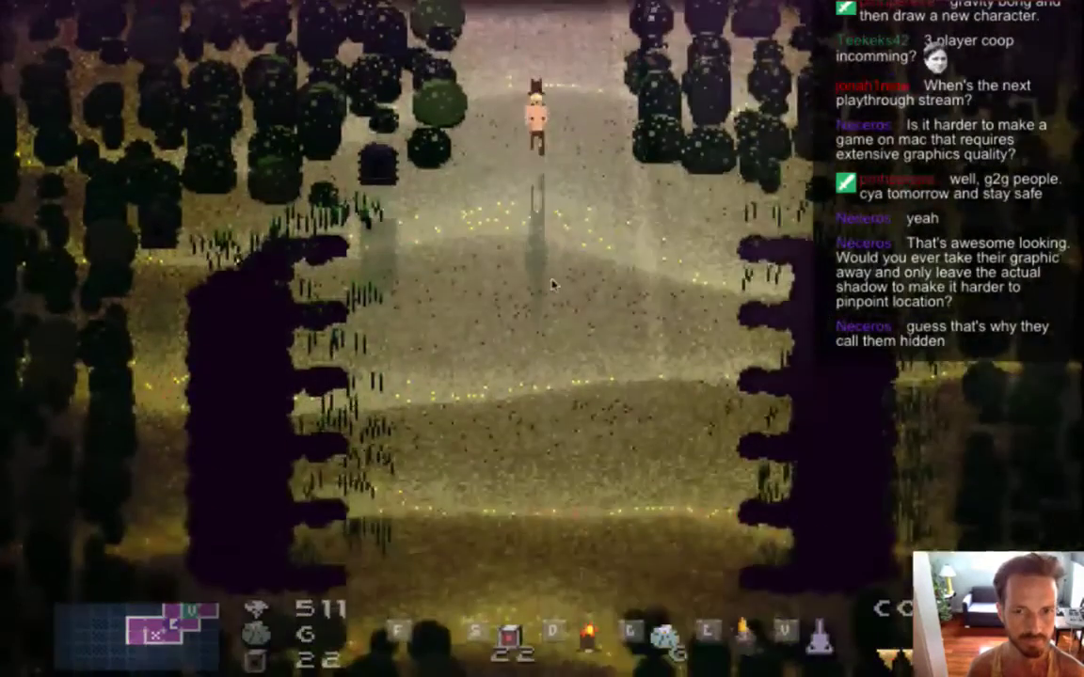
key("w")
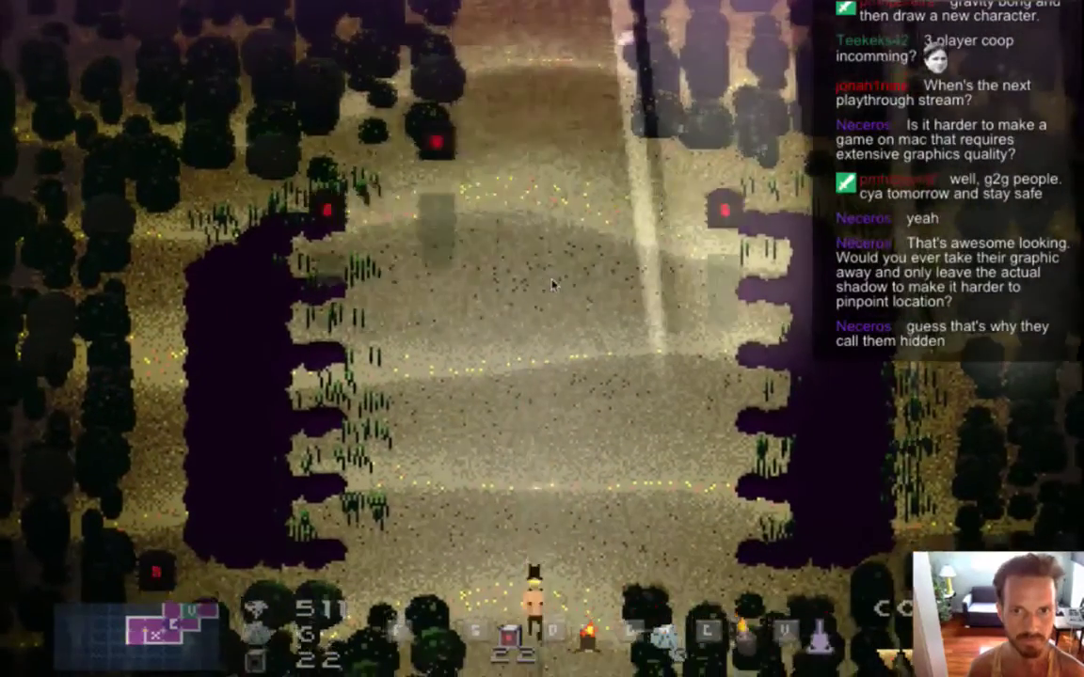
key("s")
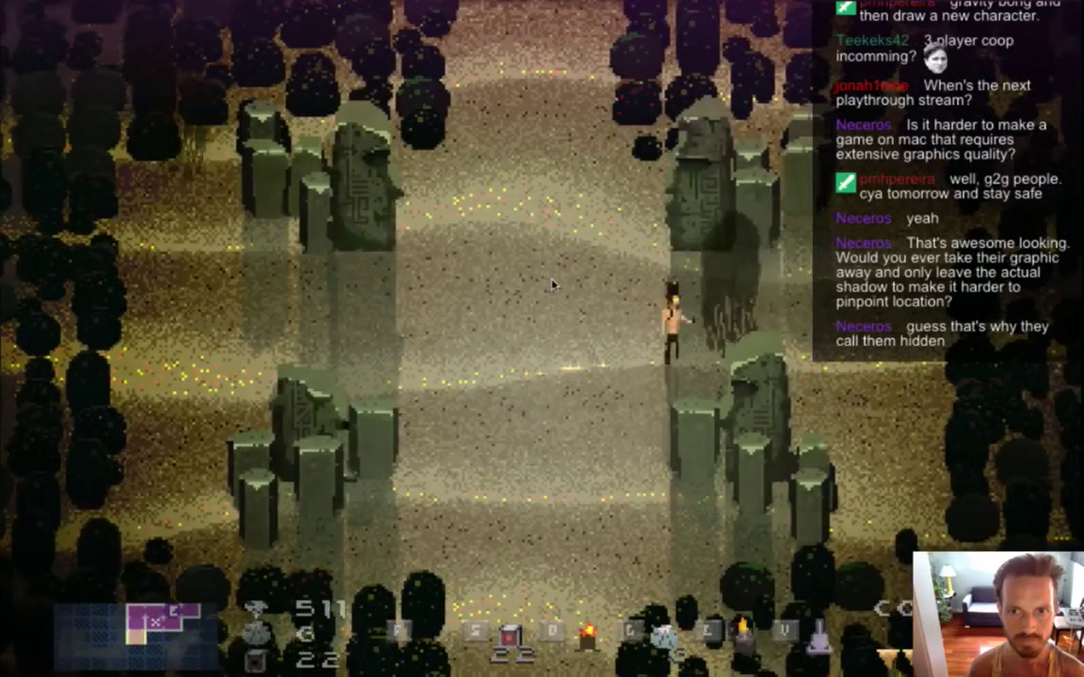
- Dodge the shadowy creatures among the stone statues and move toward the southern exit
key("a")
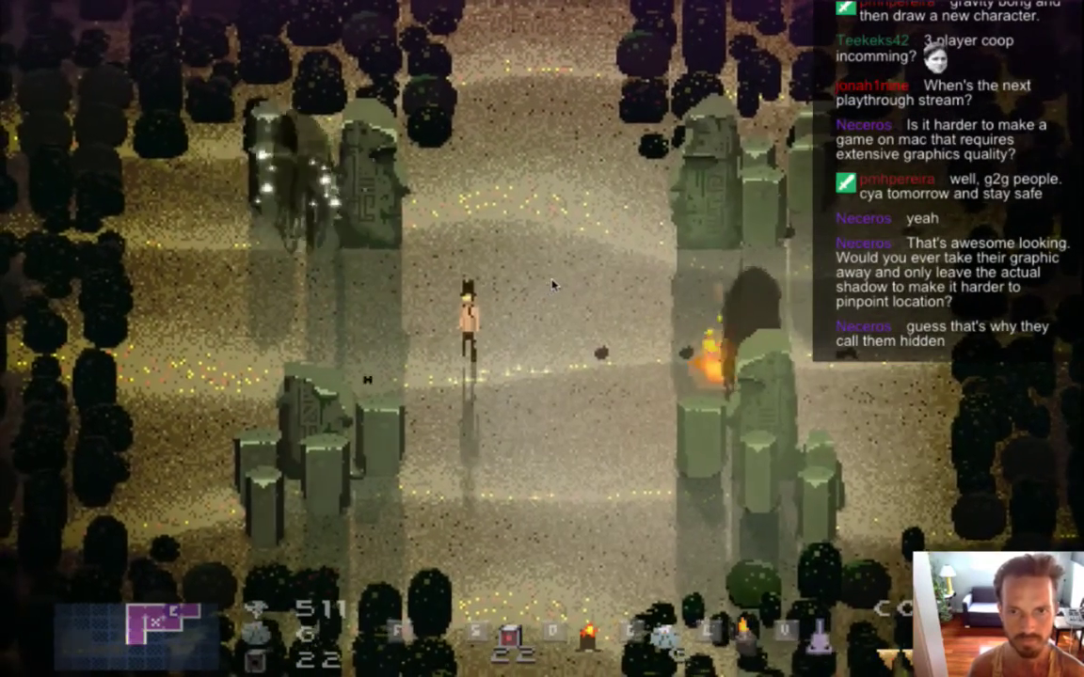
key("Left")
key("Up")
key("d")
key("Right")
key("Down")
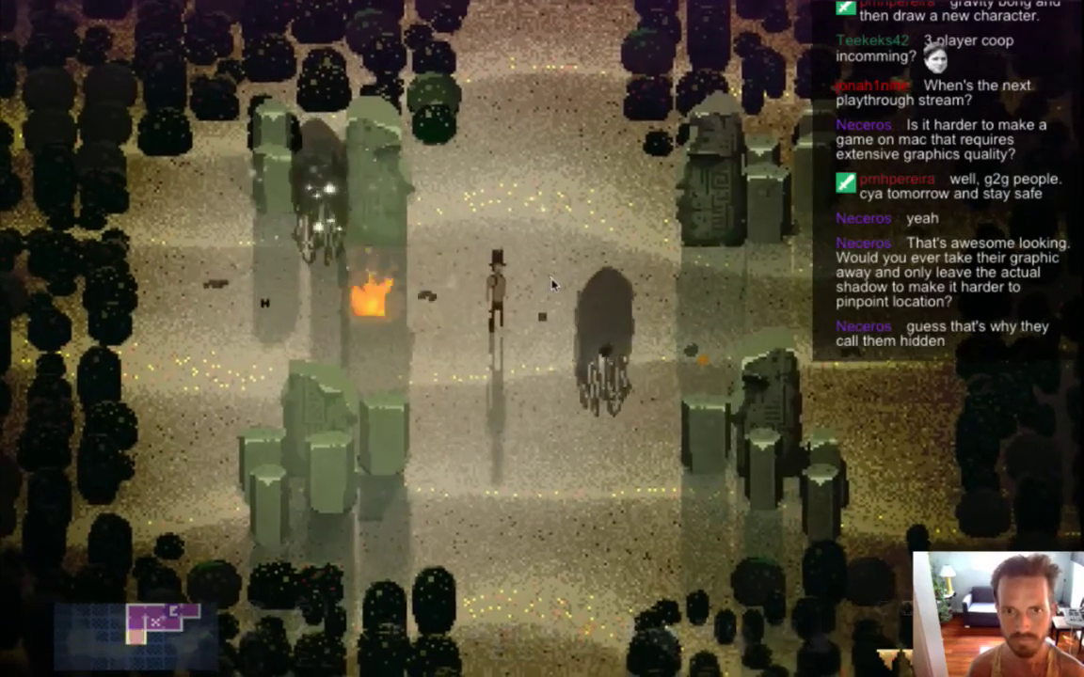
key("w")
key("d")
key("a")
key("w")
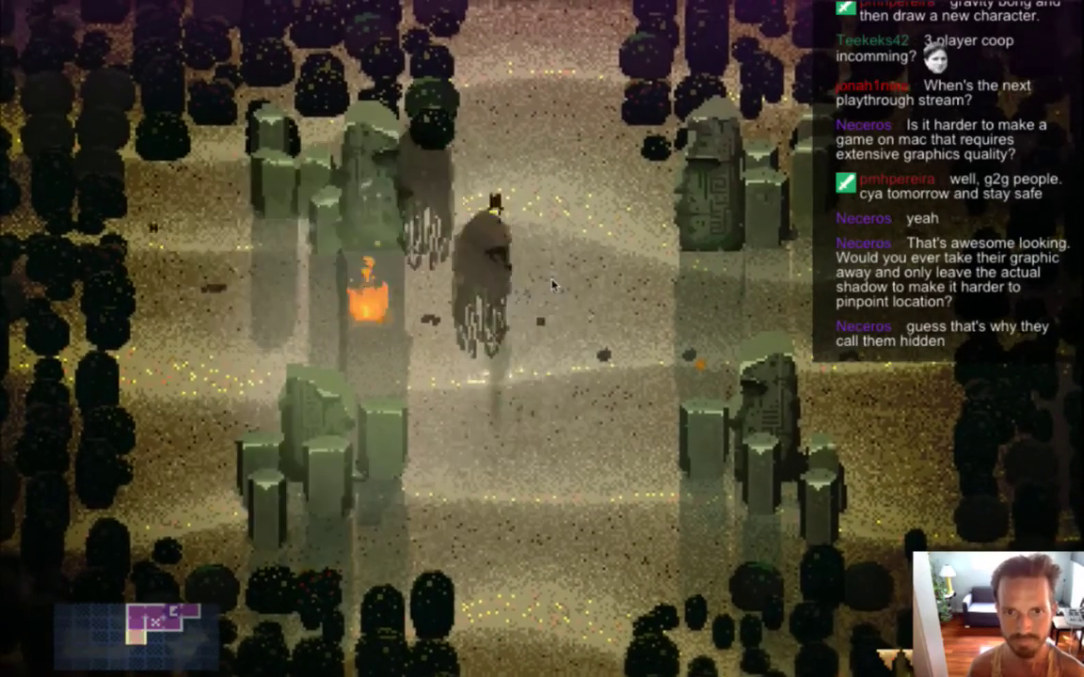
key("s")
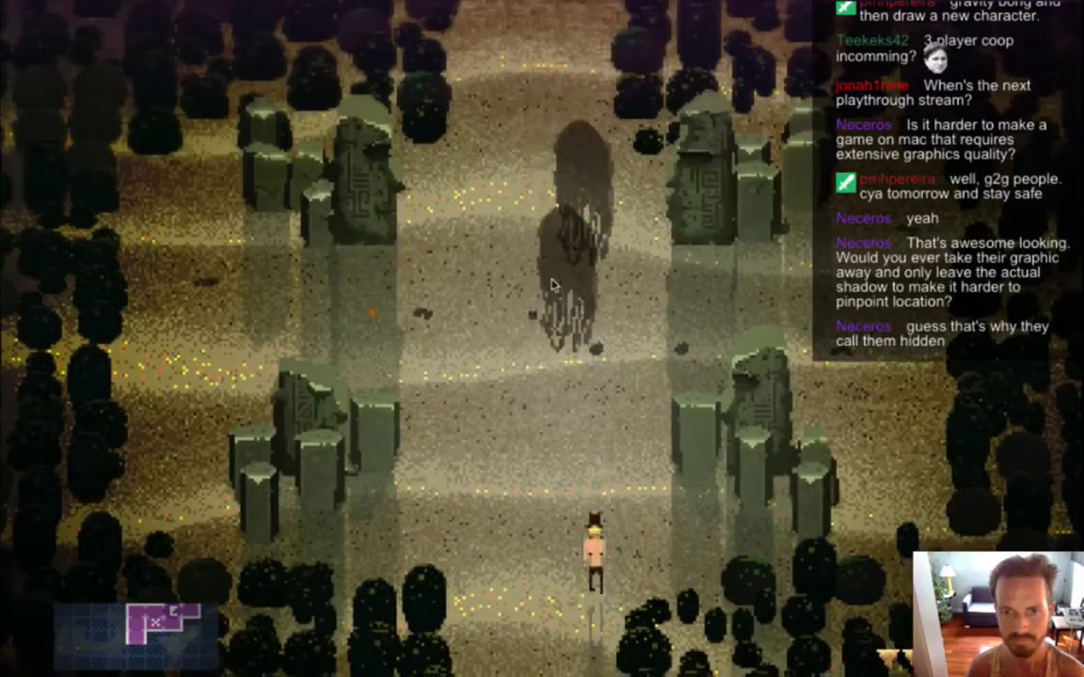
- Walk the hero south to the glowing pillar in the dead-end clearing and break the pillar
key("s")
key("d")
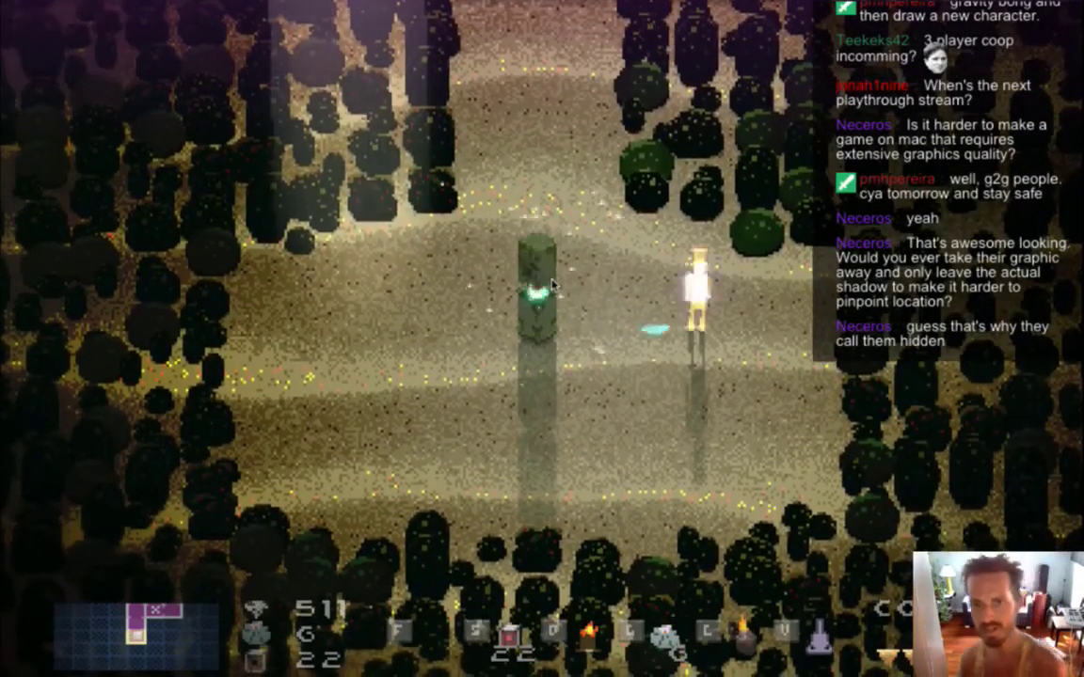
key("Left")
key("Up")
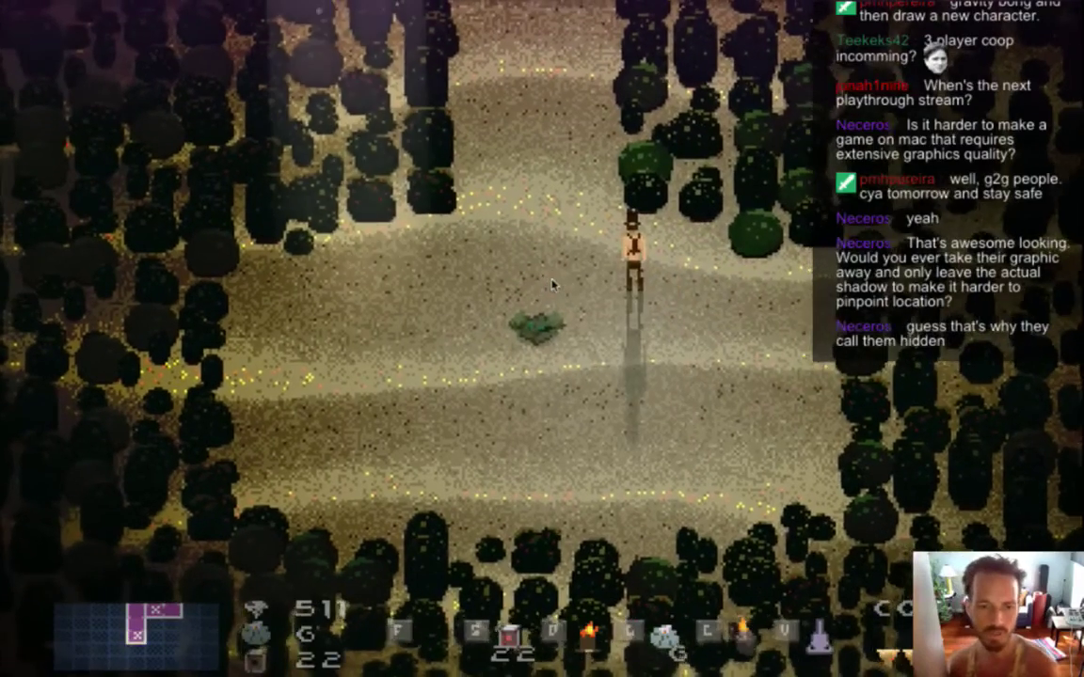
- Walk the hero back north past the shadowy creatures and between the dark pits
key("w")
key("a")
key("w")
key("a")
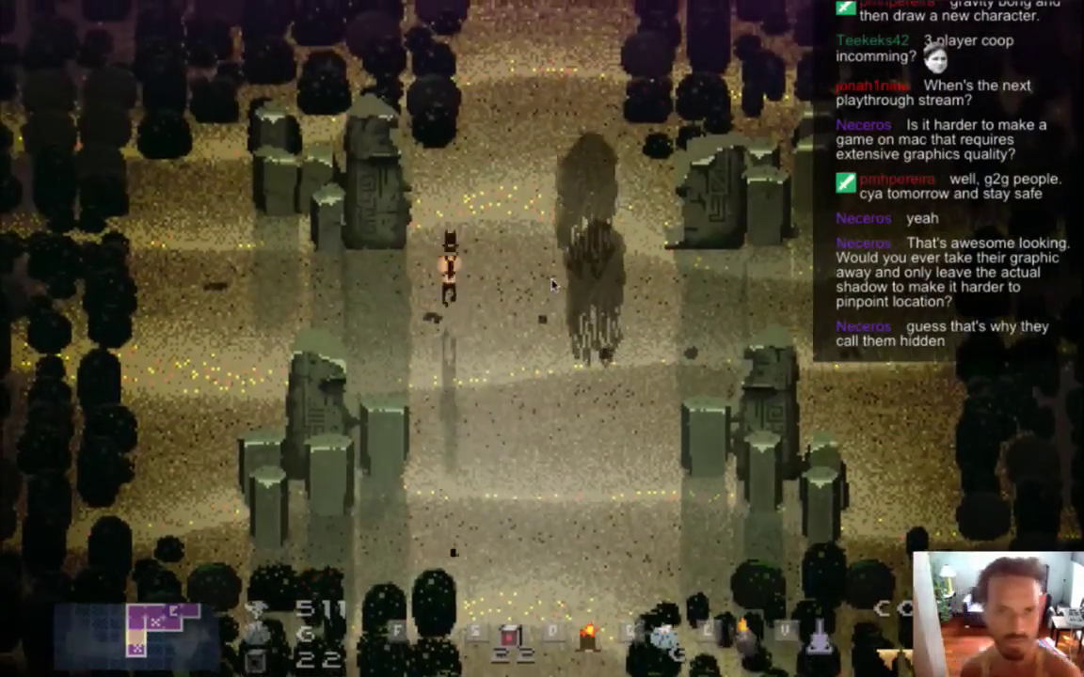
key("w")
key("d")
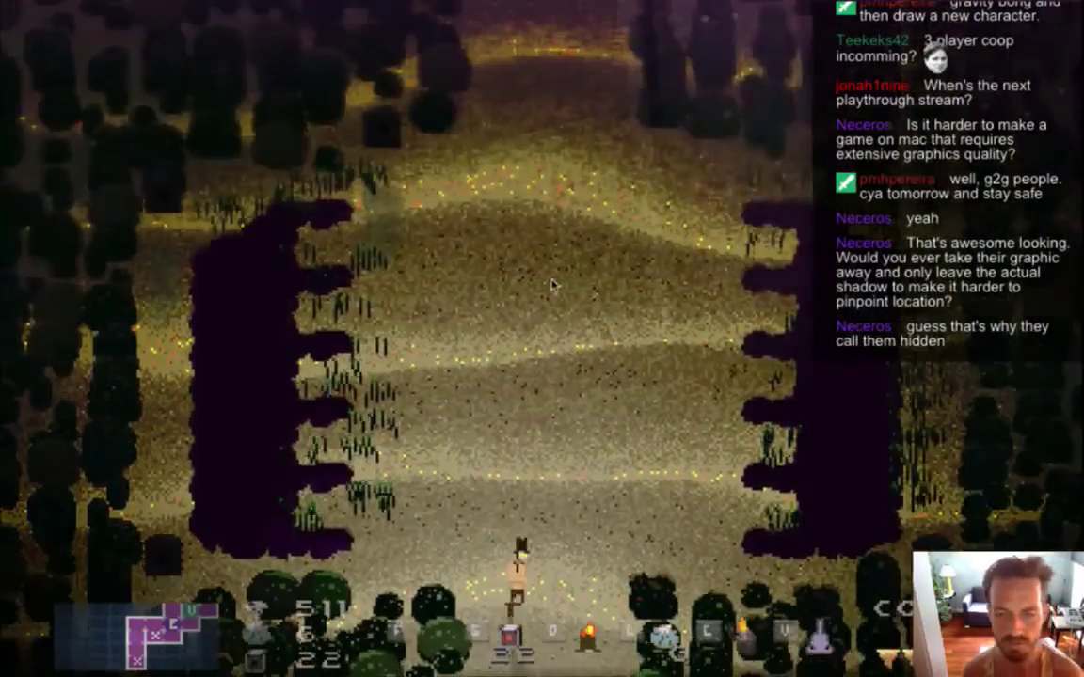
key("w")
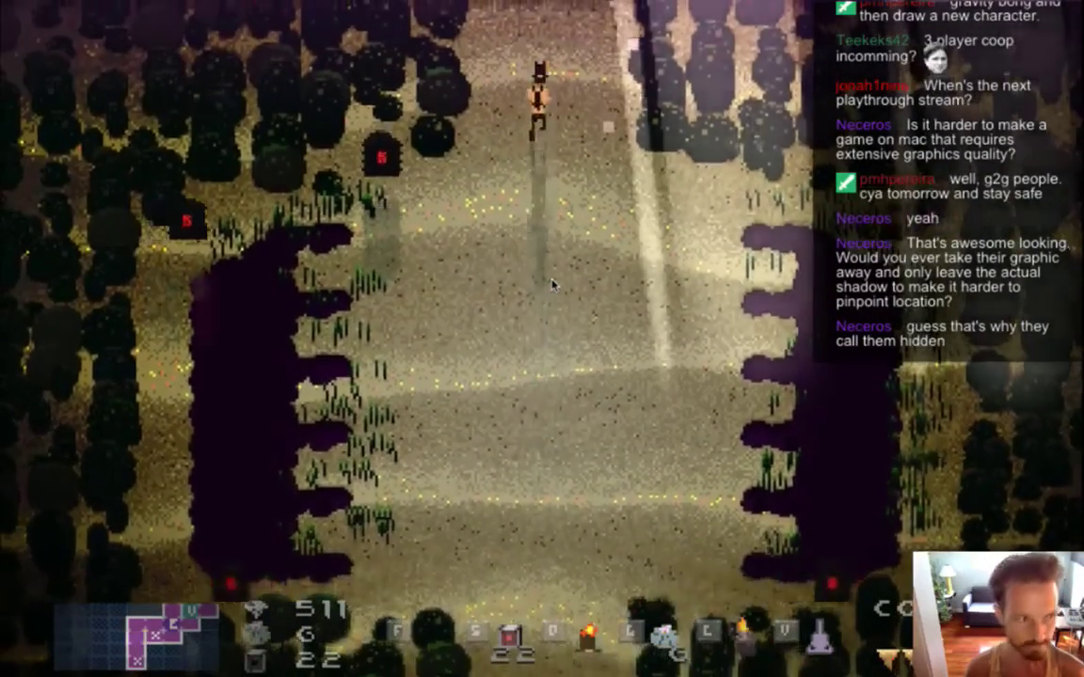
- Walk the hero through the open clearing and east past the scattered pillars toward the torch-lit ruins
key("w")
key("d")
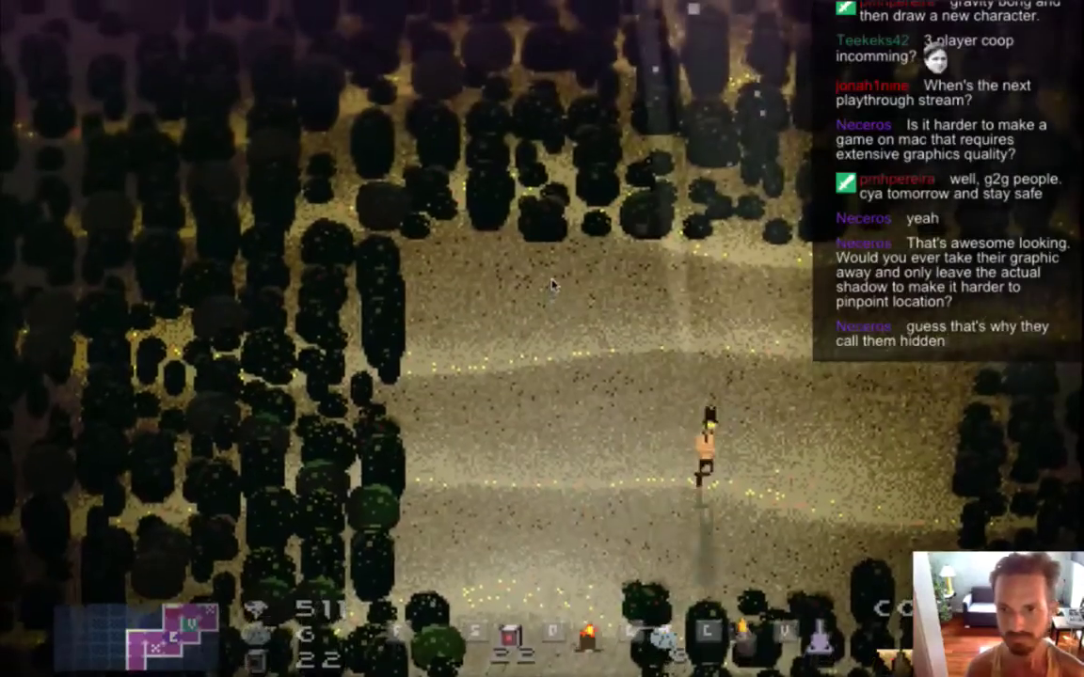
key("Up")
key("Right")
key("d")
key("w")
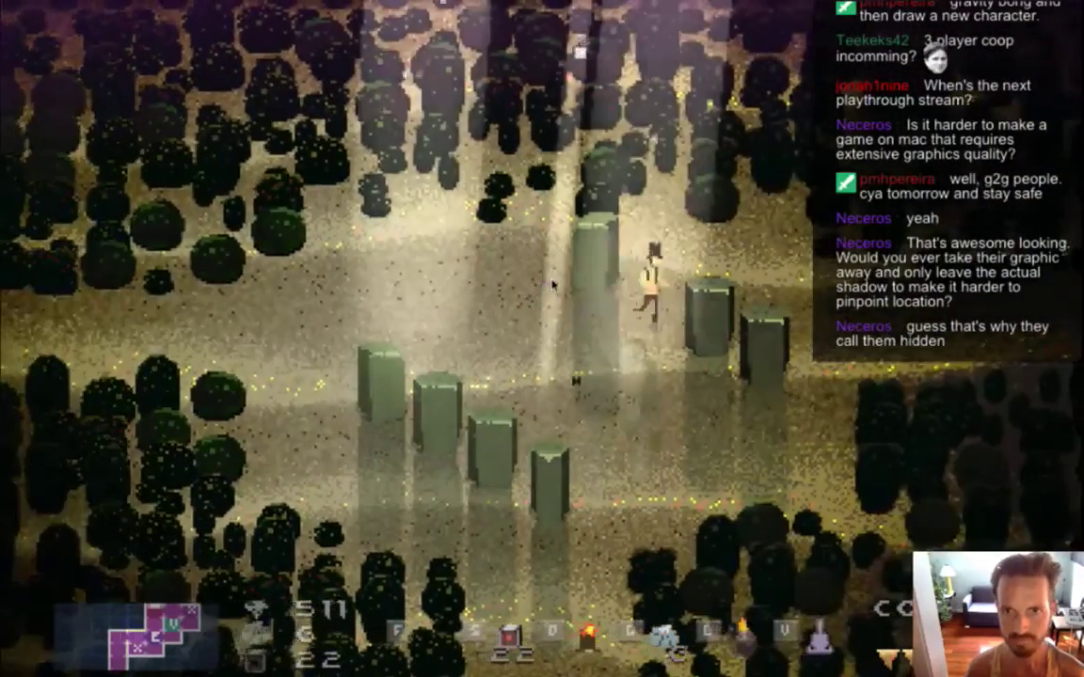
key("d")
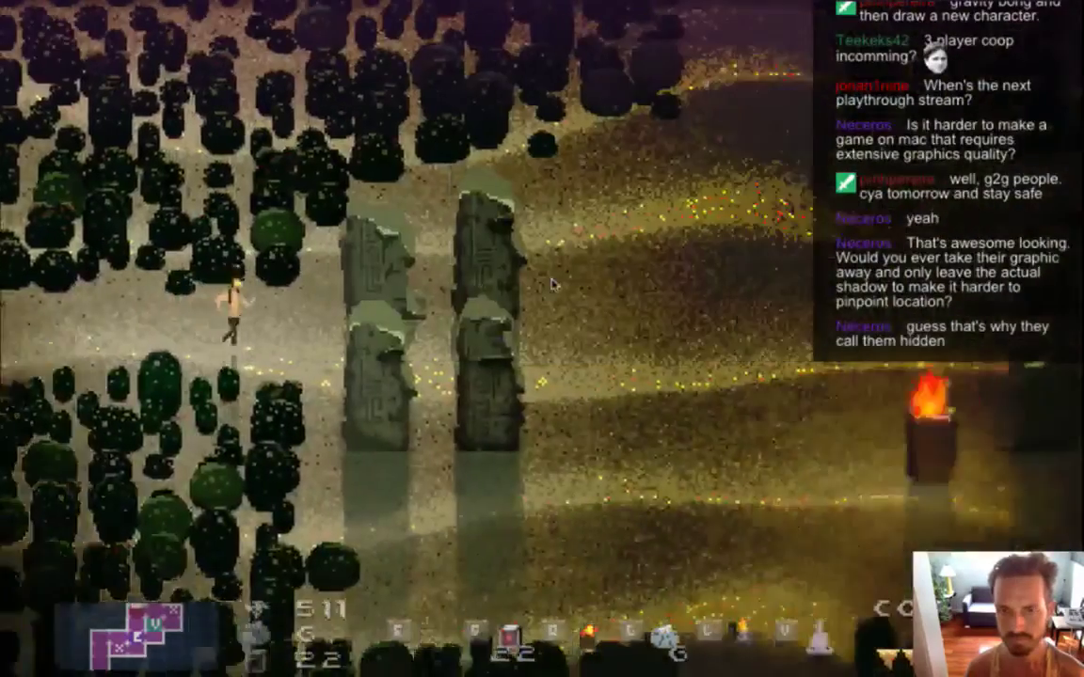
- Walk the hero north from the ruins between the pits to the giant door and pass its opening test
key("d")
key("w")
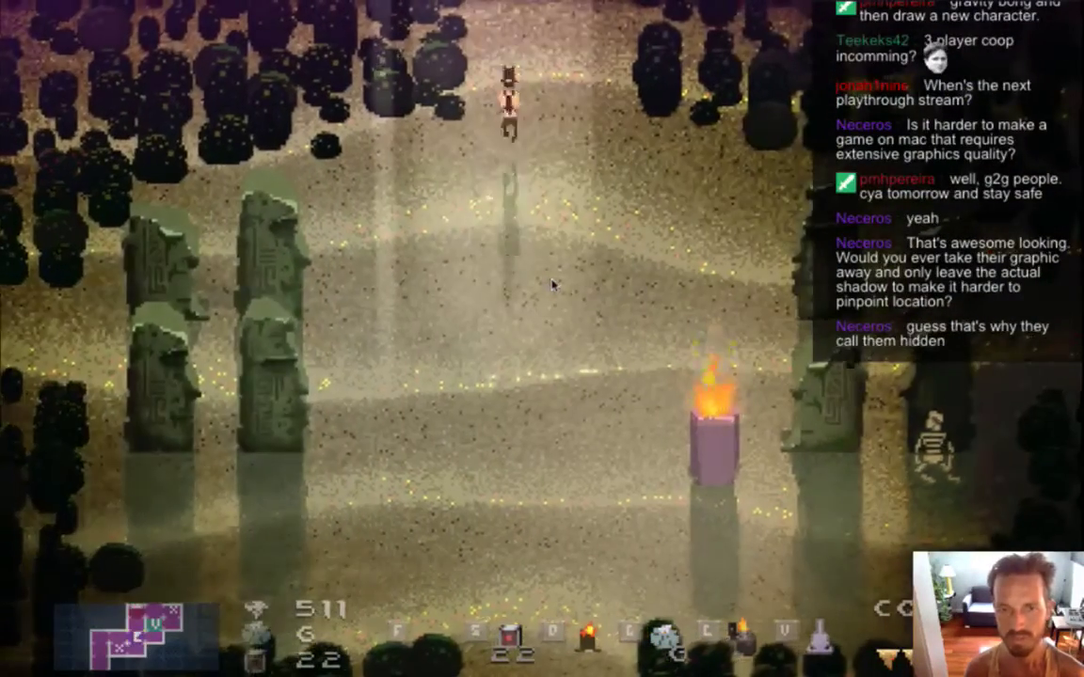
key("w")
key("w")
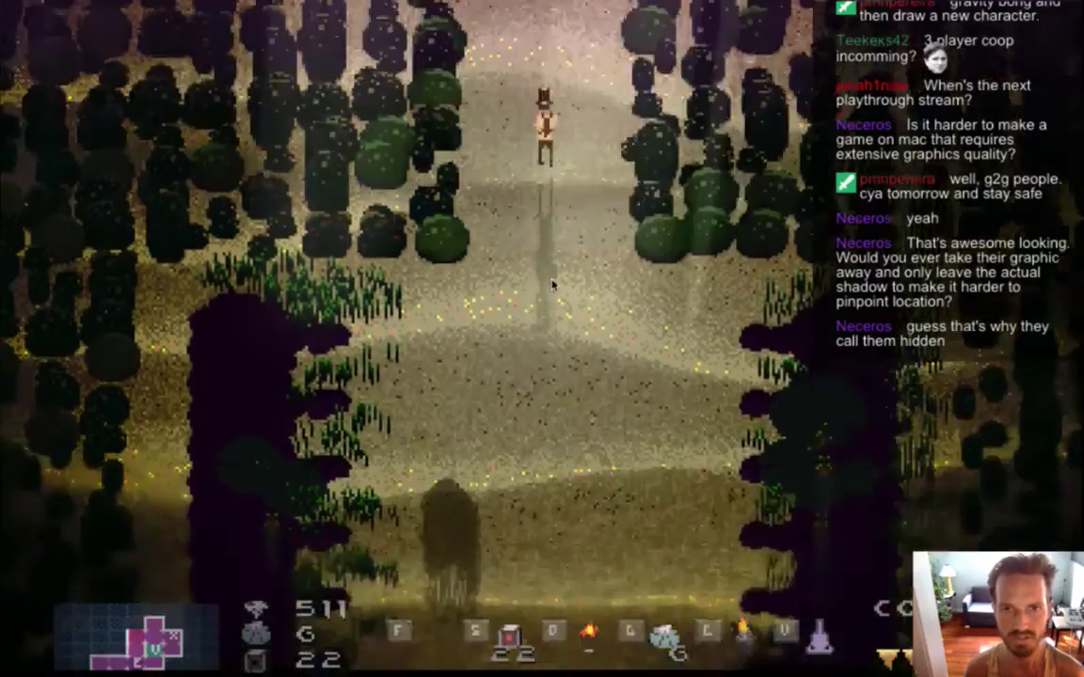
key("w")
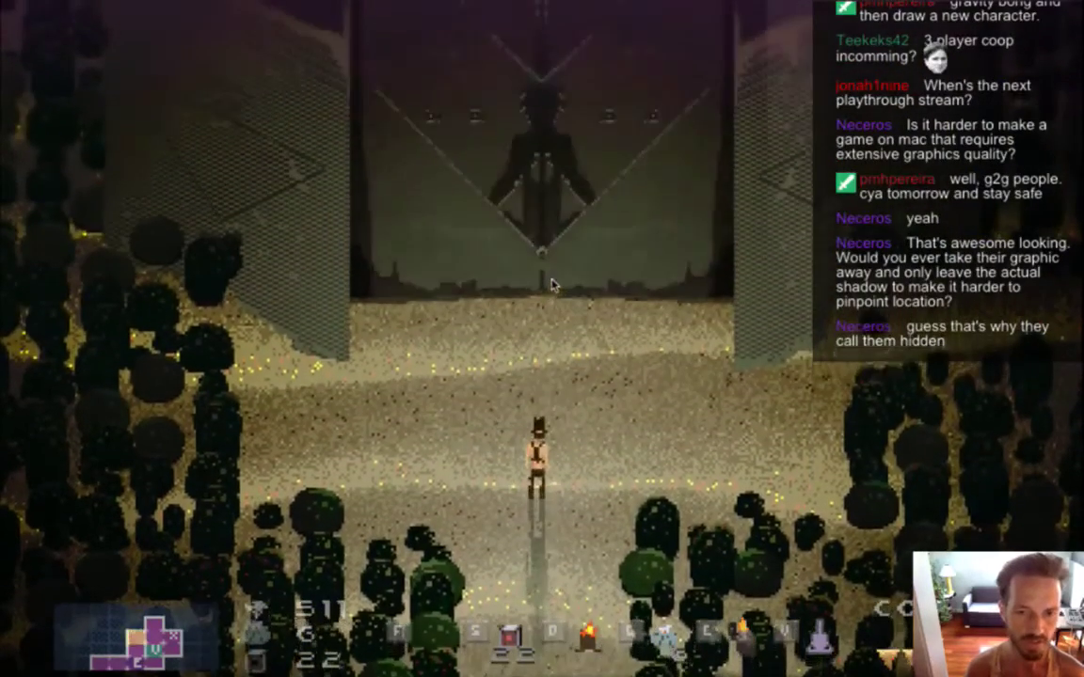
key("w")
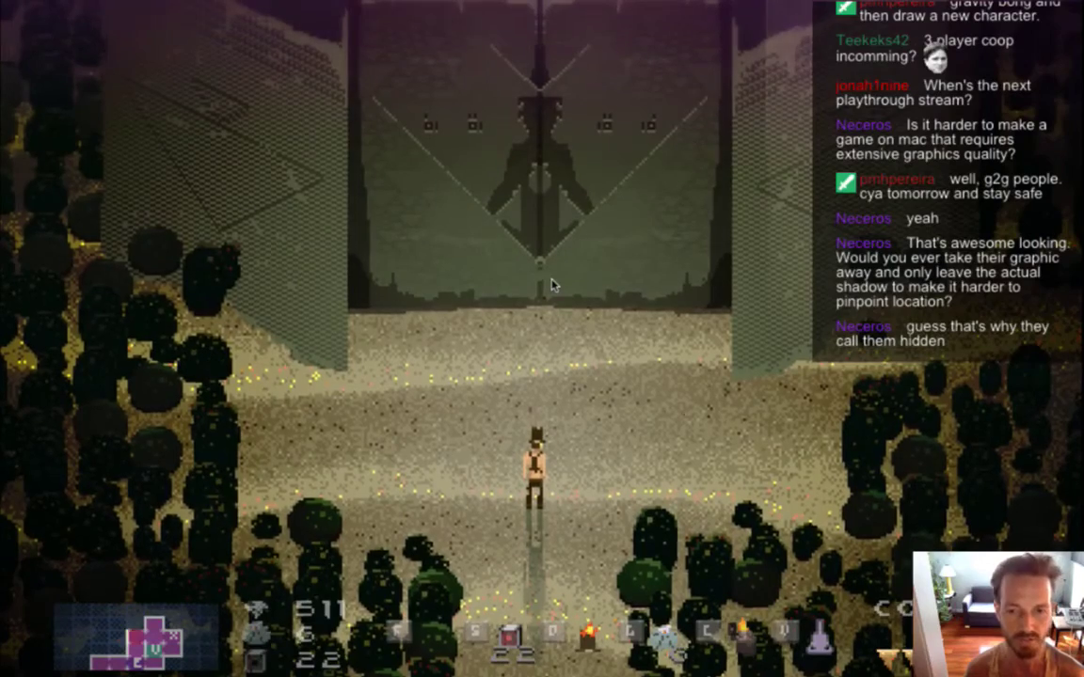
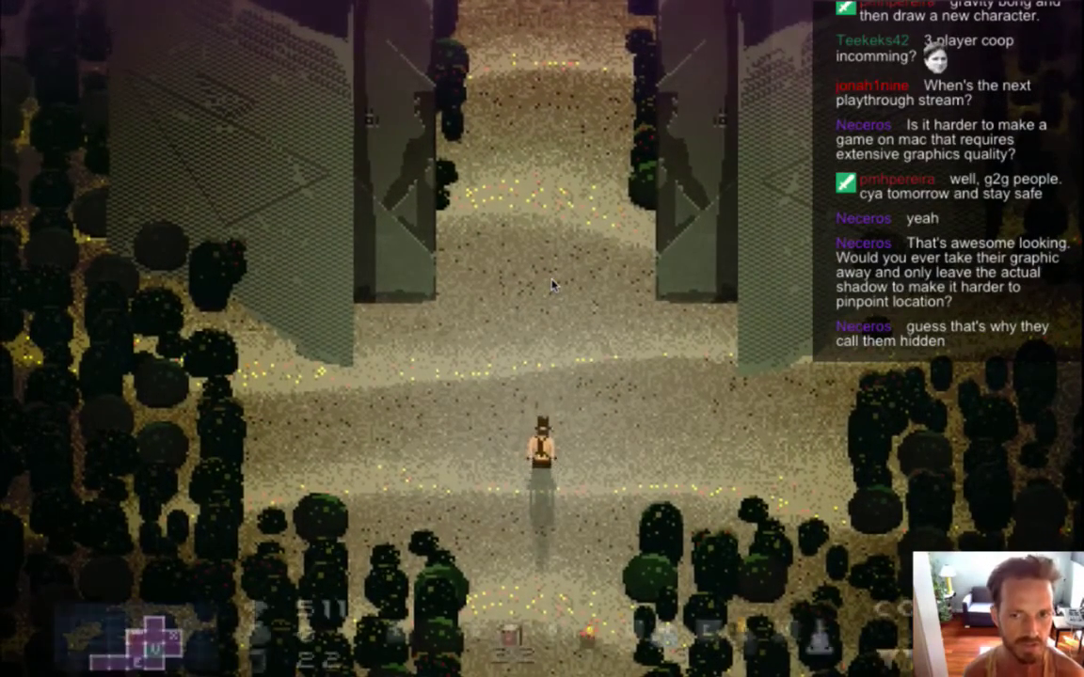
key("w")
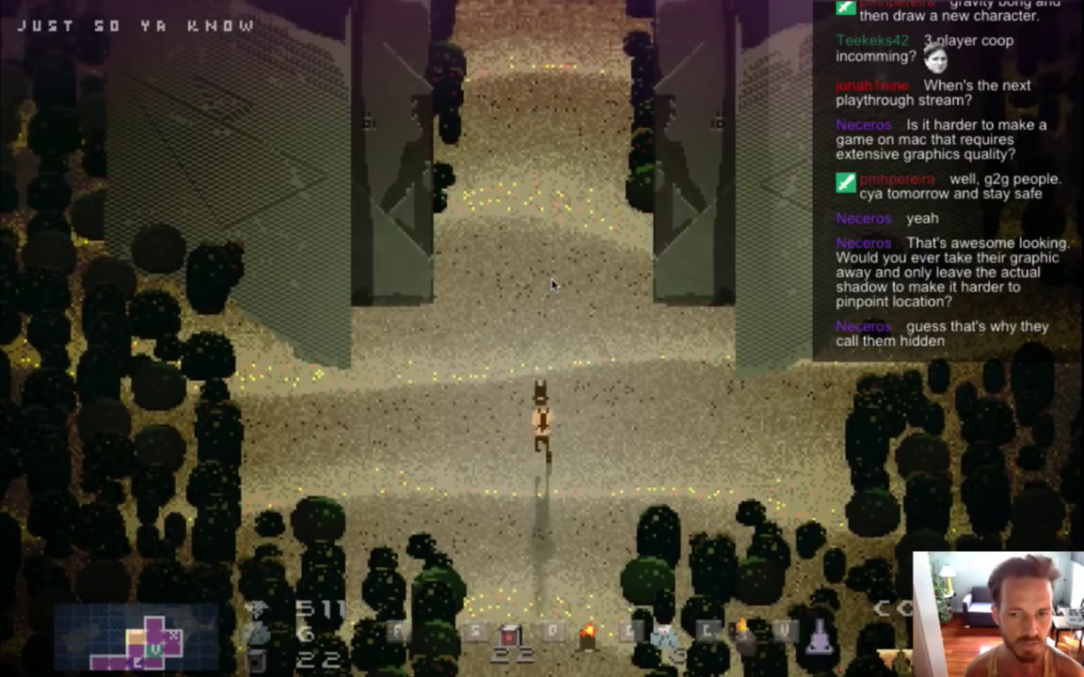
- Walk the hero north through the giant door into the stone-walled arena and west around the shadowy creature
key("w")
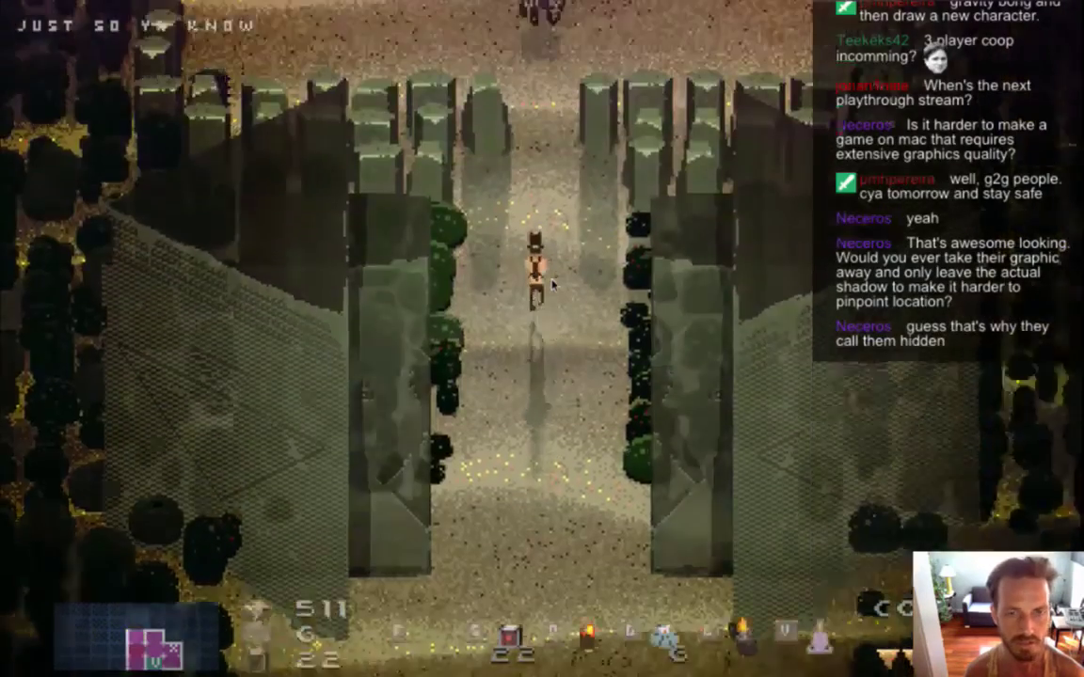
key("w")
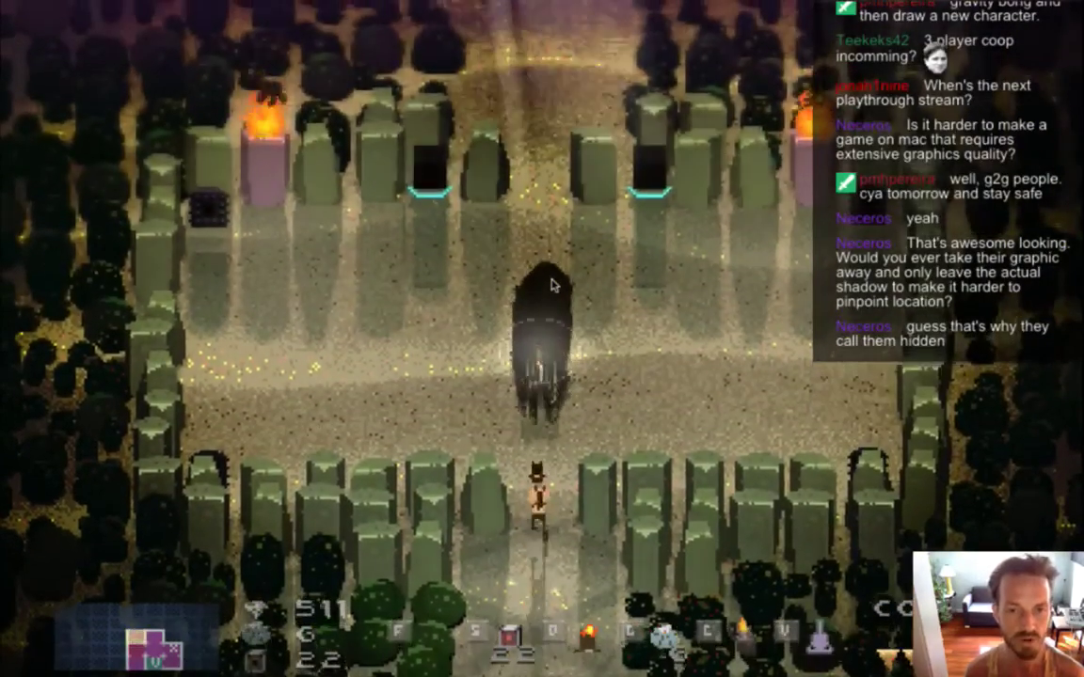
key("a")
key("w")
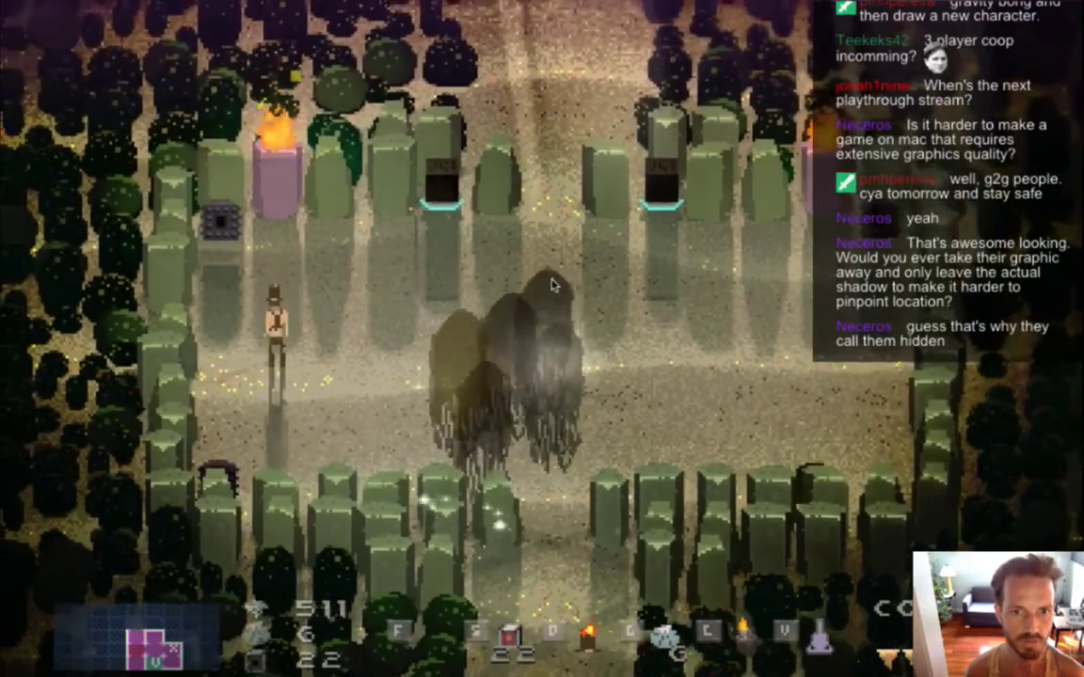
- Dodge the shades by running the hero to the arena's east side and back to its center
key("d")
key("Right")
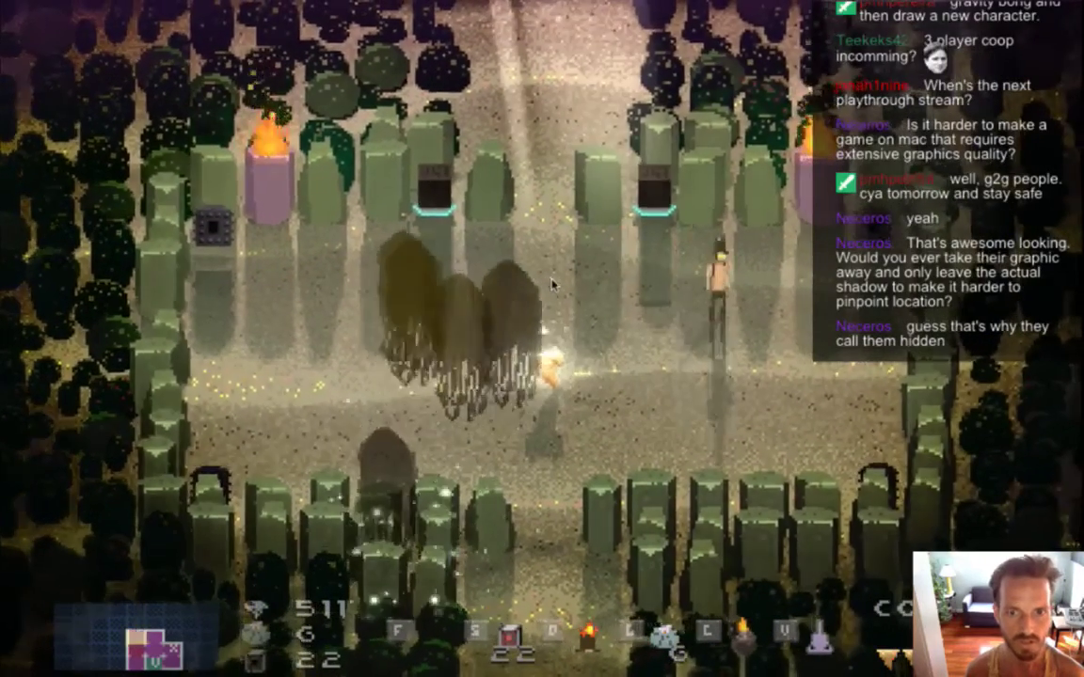
key("Down")
key("d")
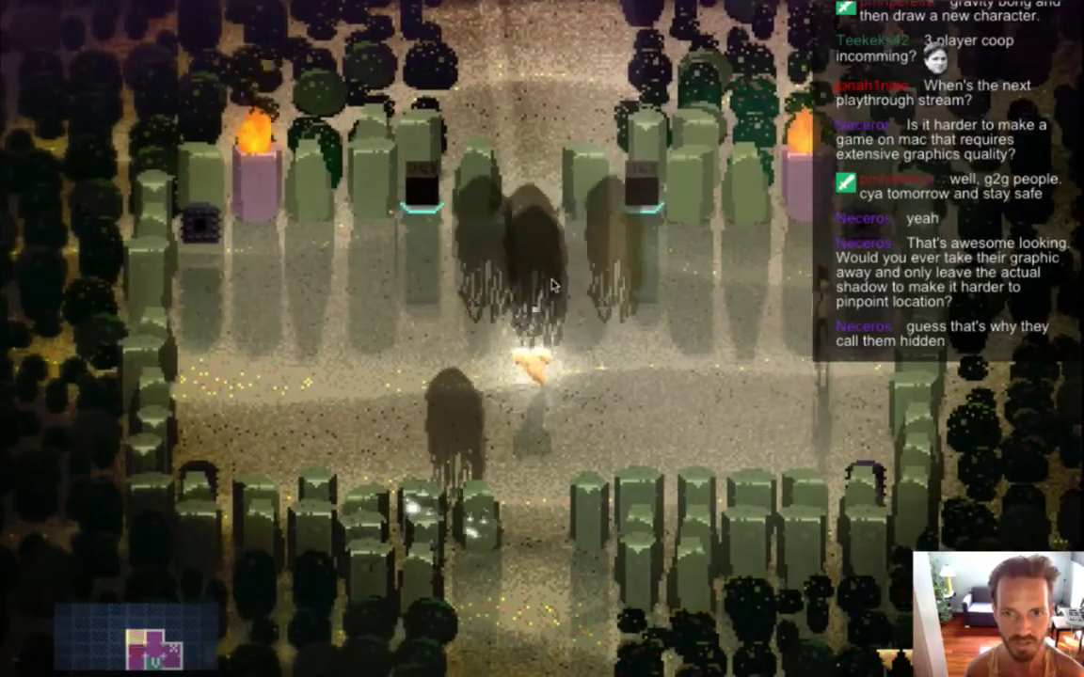
key("s")
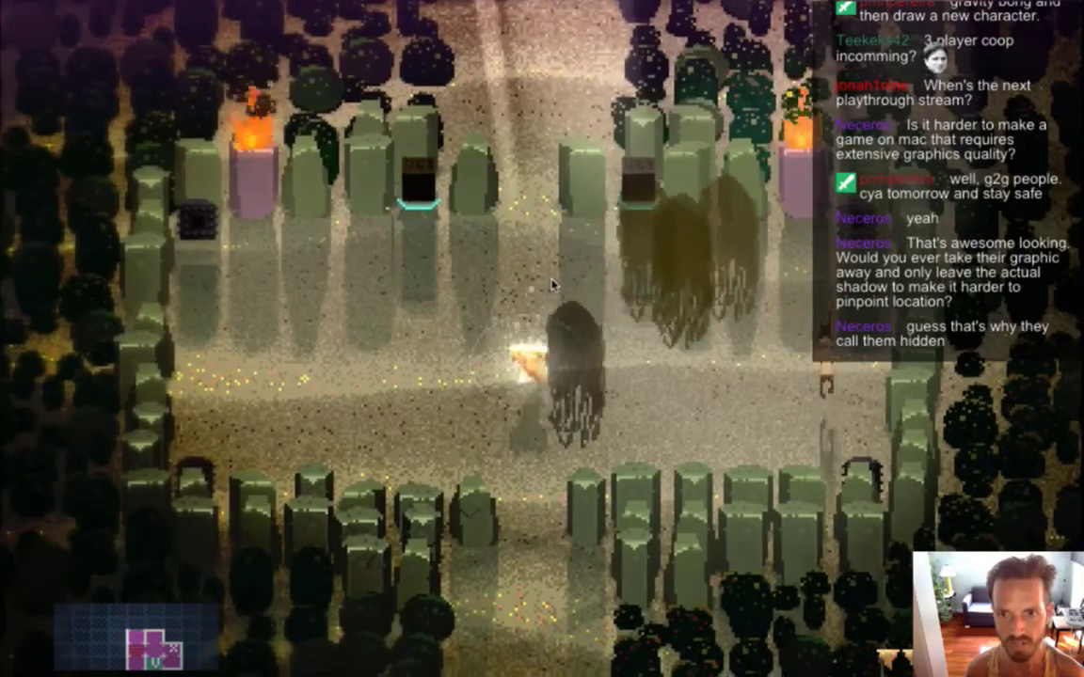
key("a")
key("w")
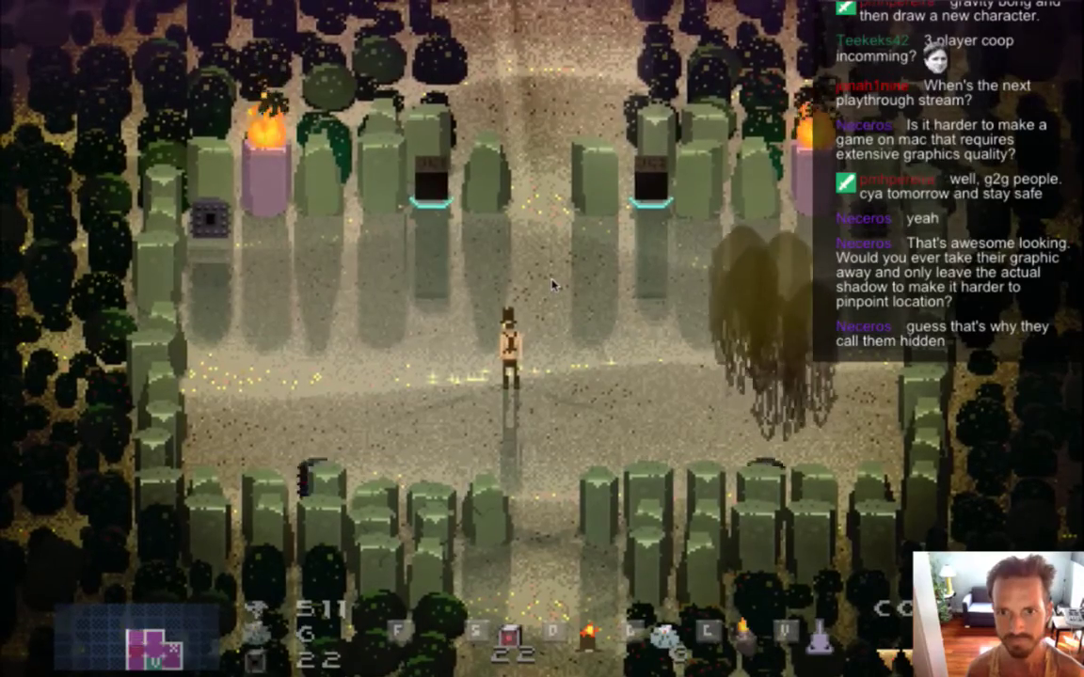
- Attack the shades on the arena's east side with repeated fire shots from near the center
key("Right")
key("d")
key("Left")
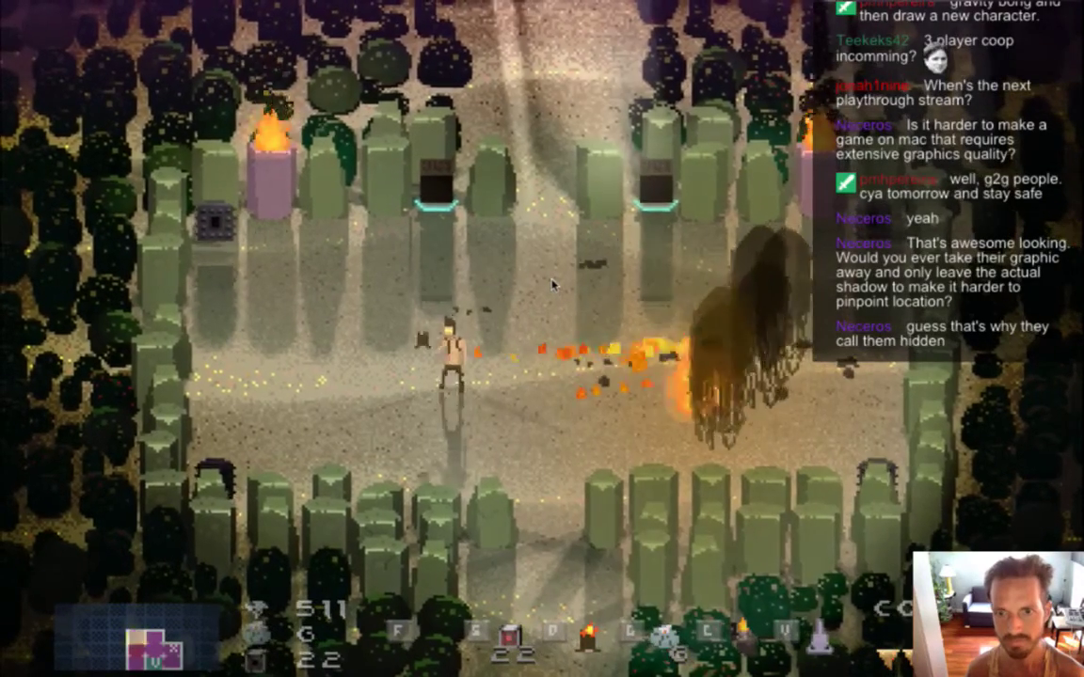
key("Right")
key("d")
key("d")
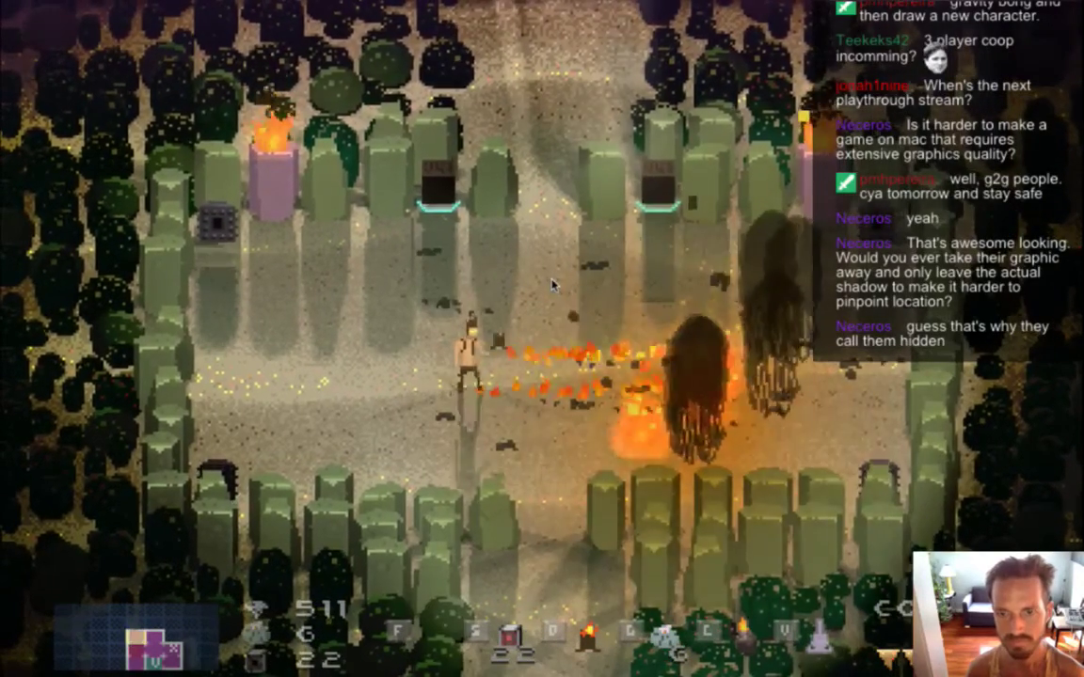
key("d")
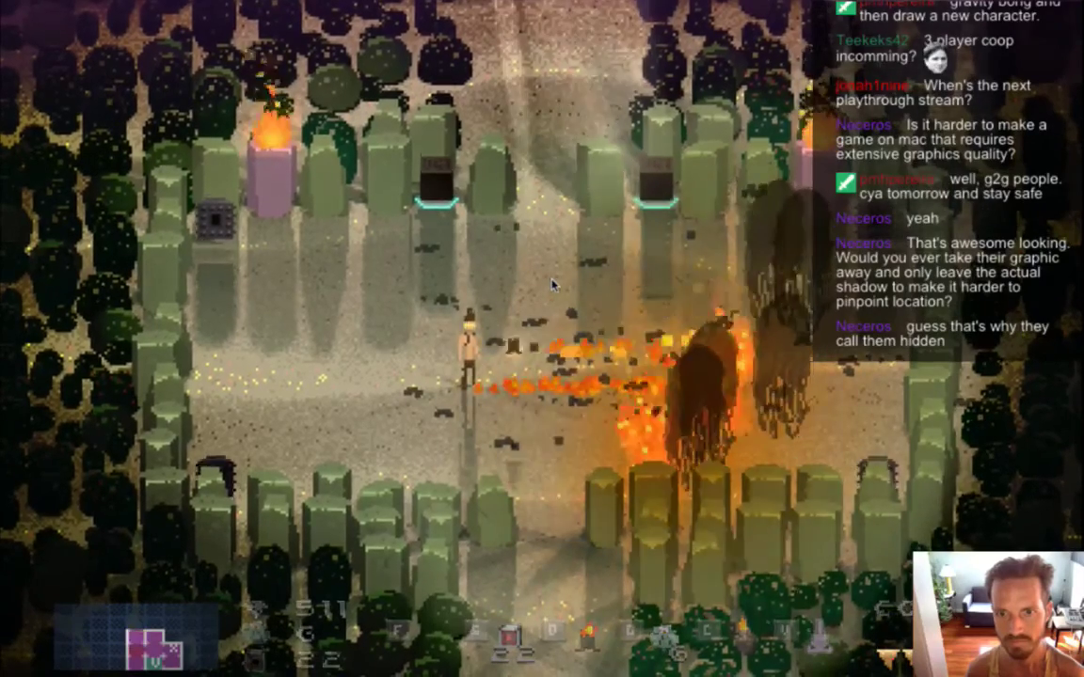
key("d")
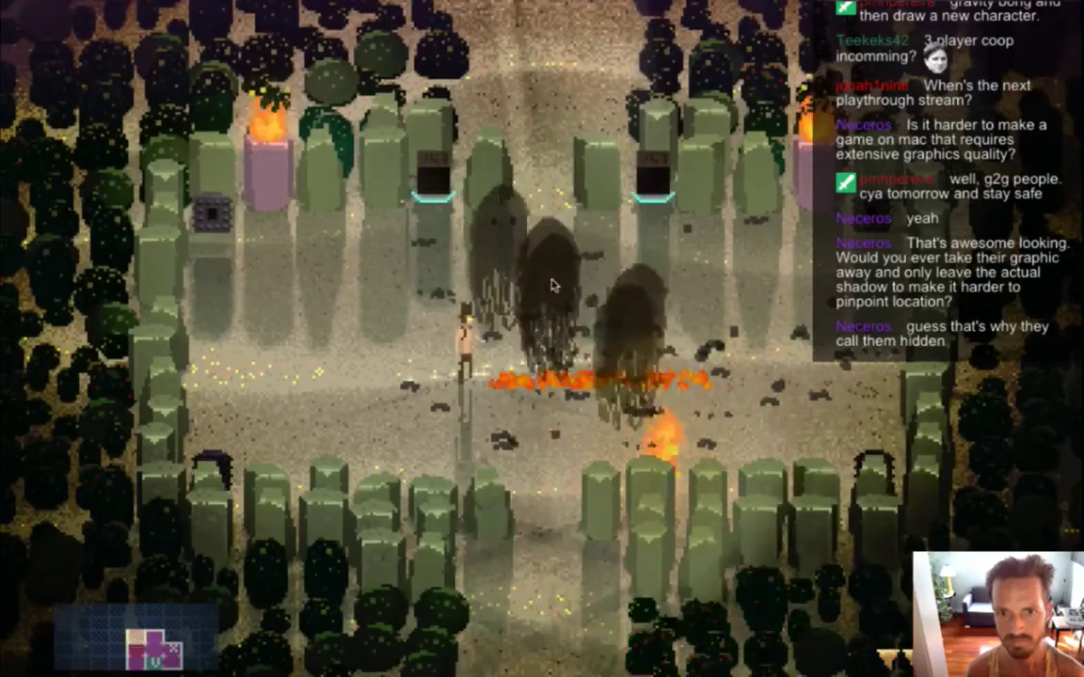
- Burn the approaching shades while retreating to the arena's west side, and run the hero back to the center
key("d")
key("Left")
key("d")
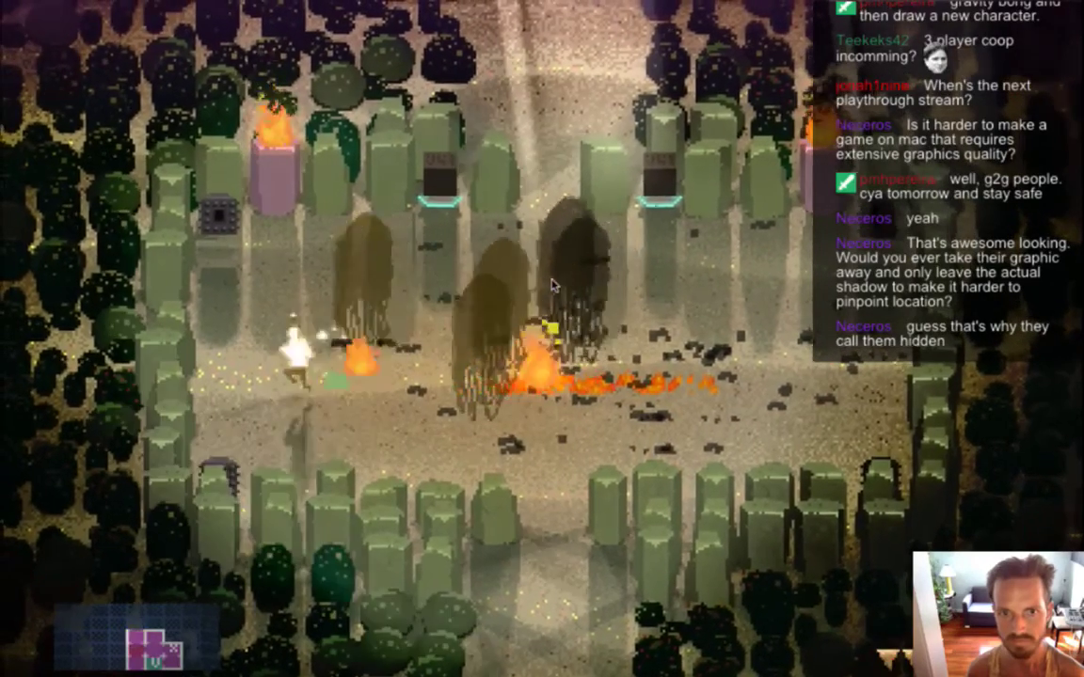
key("Left")
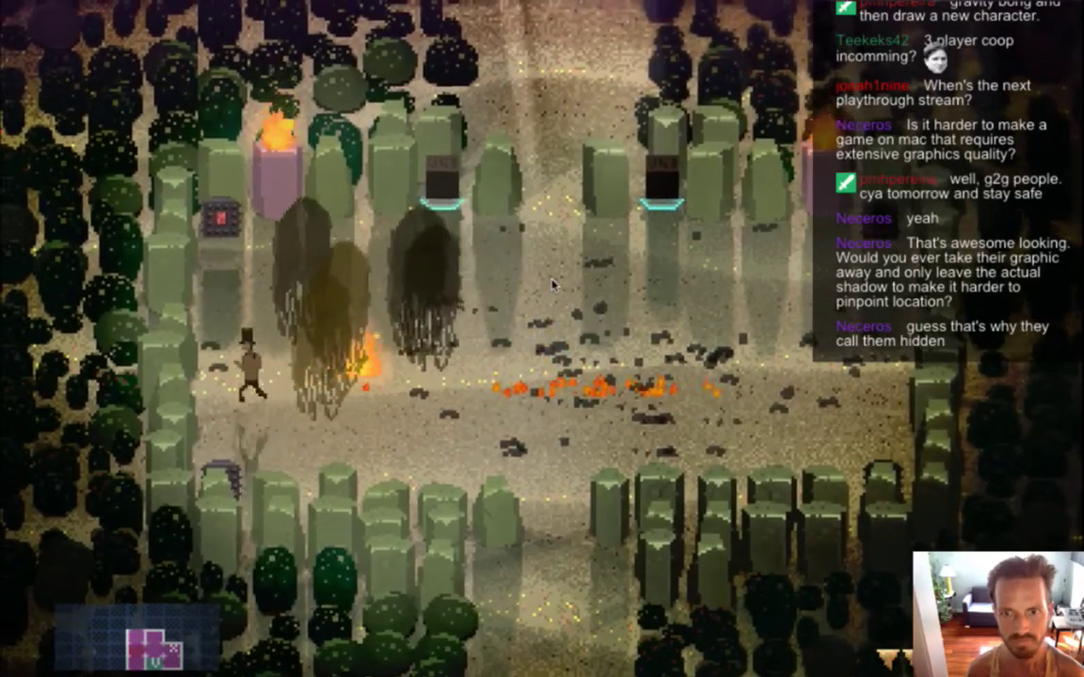
key("Right")
key("Right")
key("Up")
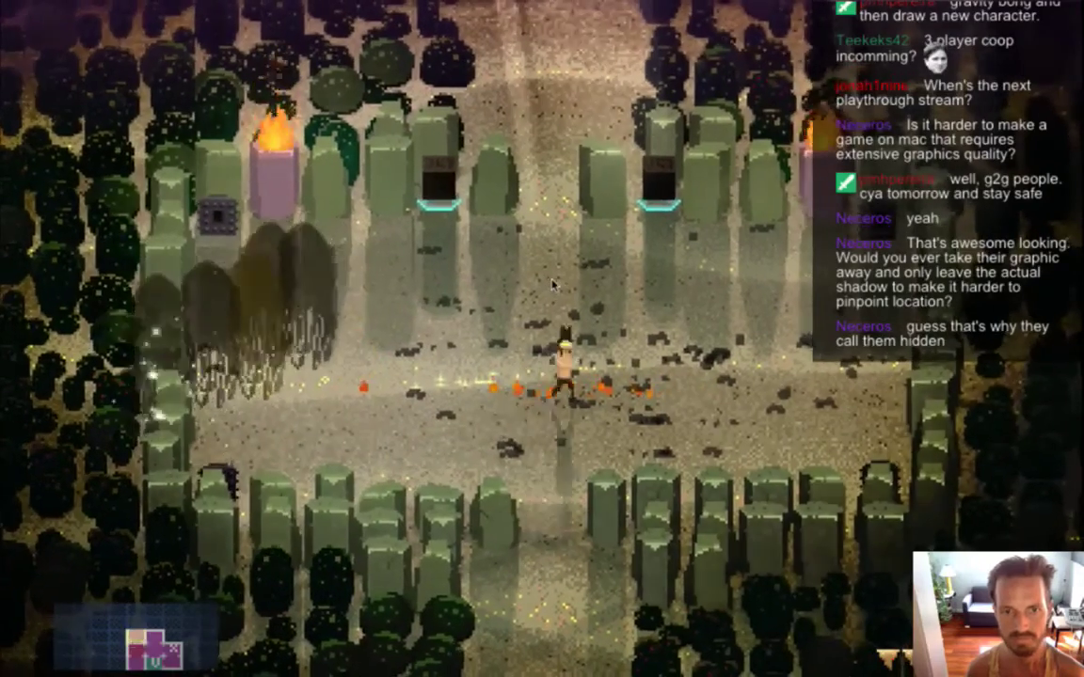
- Attack the shades on the west side with fire and retreat to the arena's southeast area
key("Left")
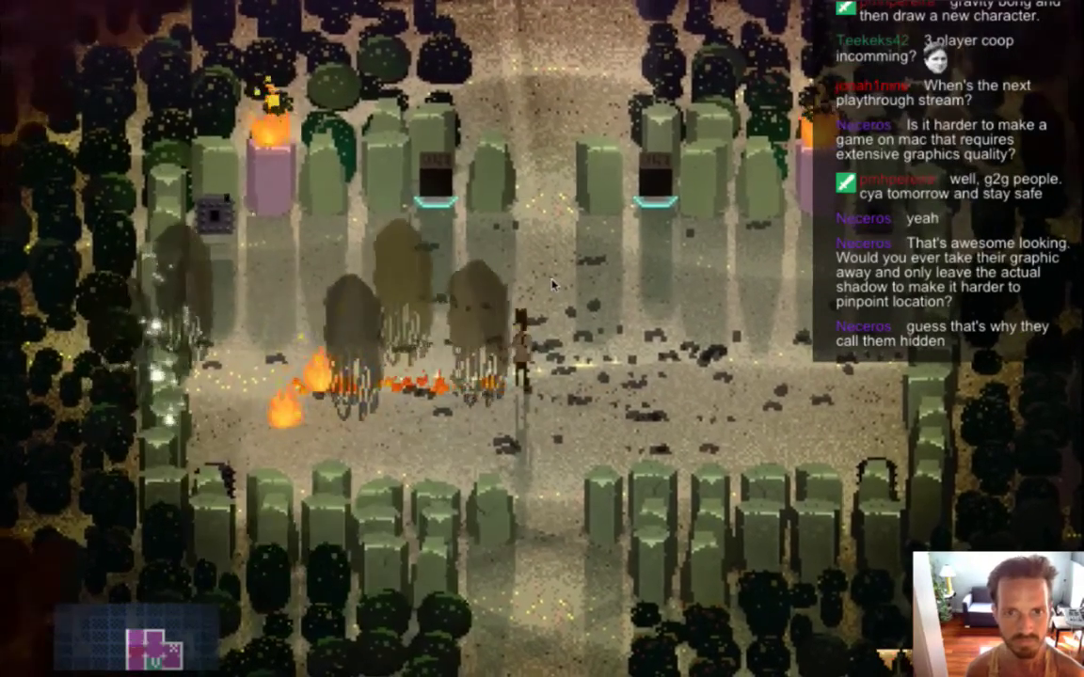
key("Right")
key("Down")
key("Right")
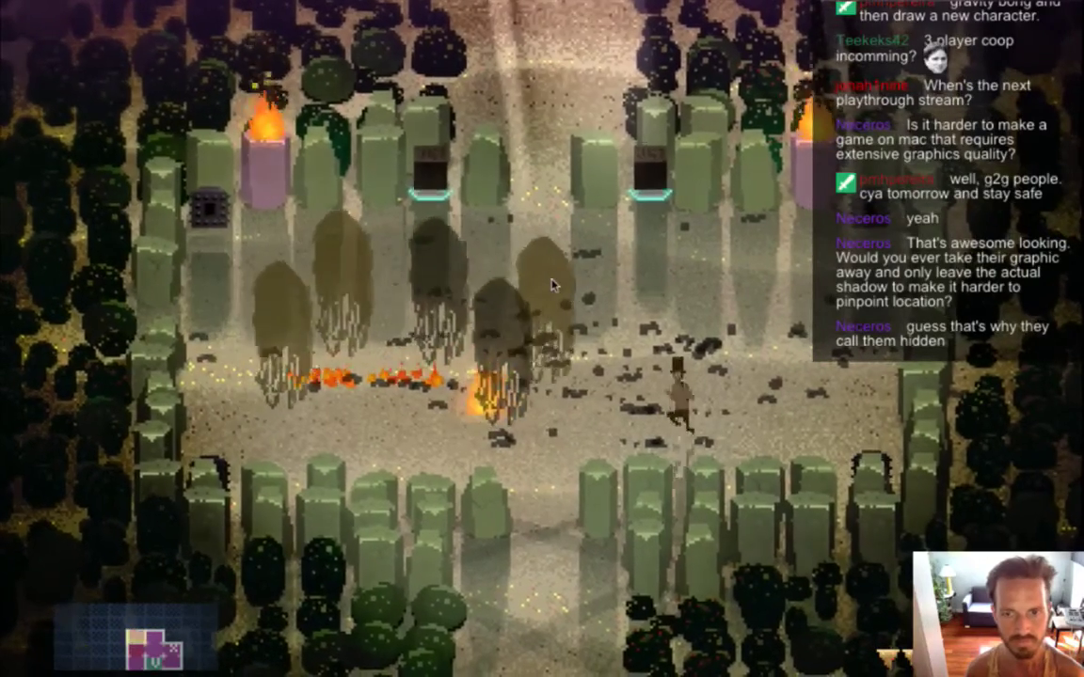
key("Left")
key("Right")
key("Down")
key("Right")
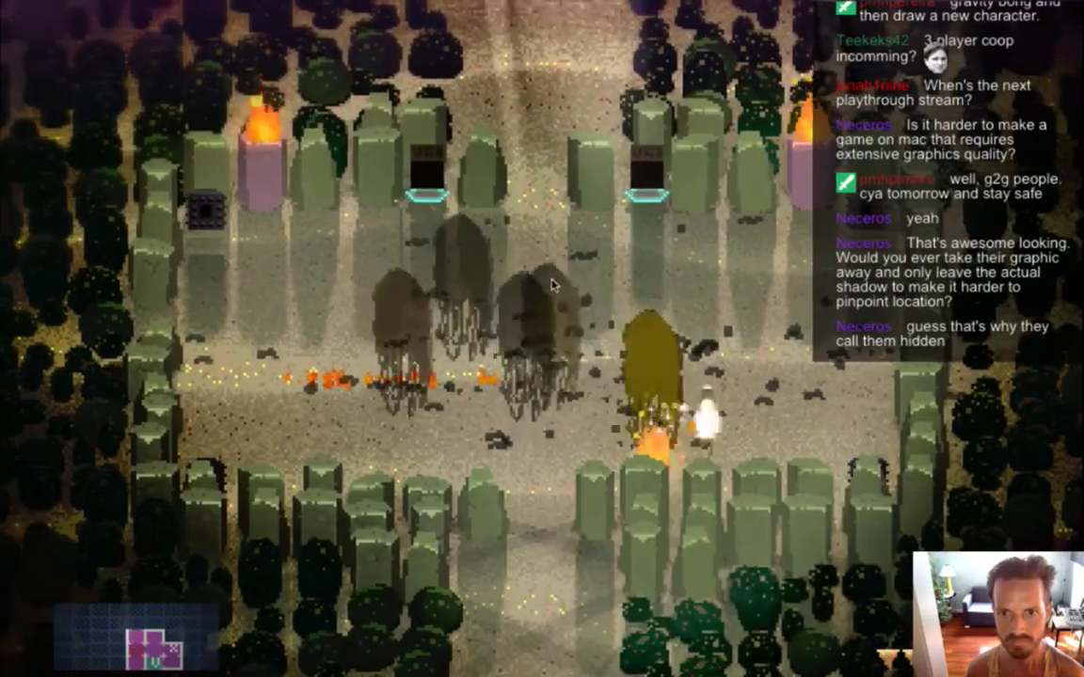
- Evade the clustered shades in the south and run the hero along the arena's northern row of stones toward the west
key("Left")
key("Down")
key("Left")
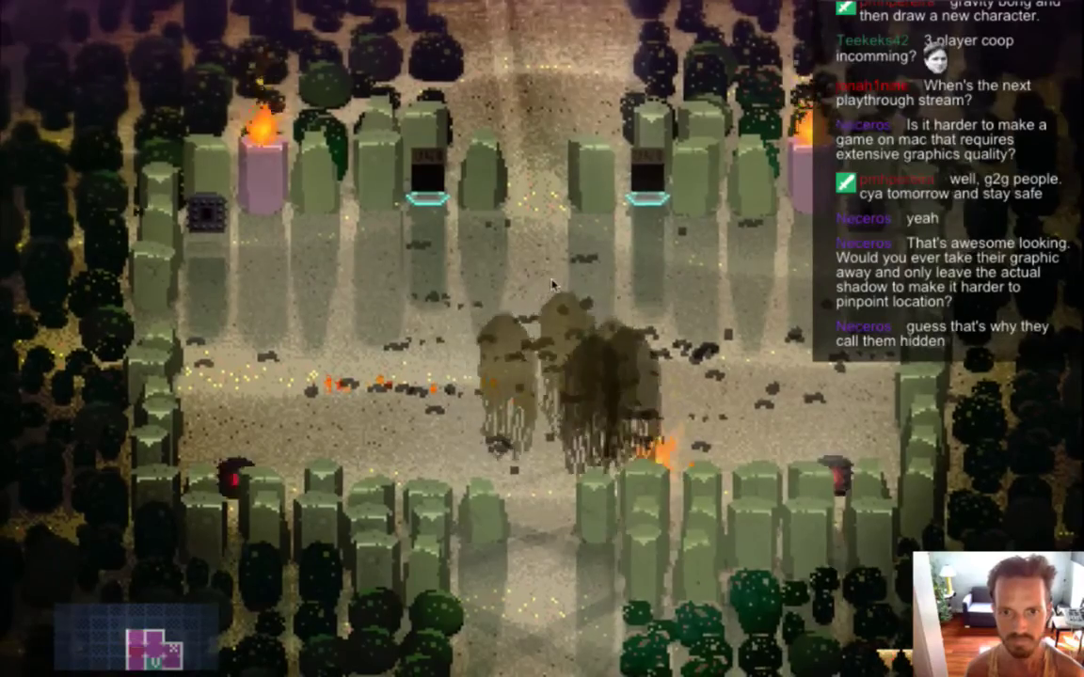
key("Up")
key("a")
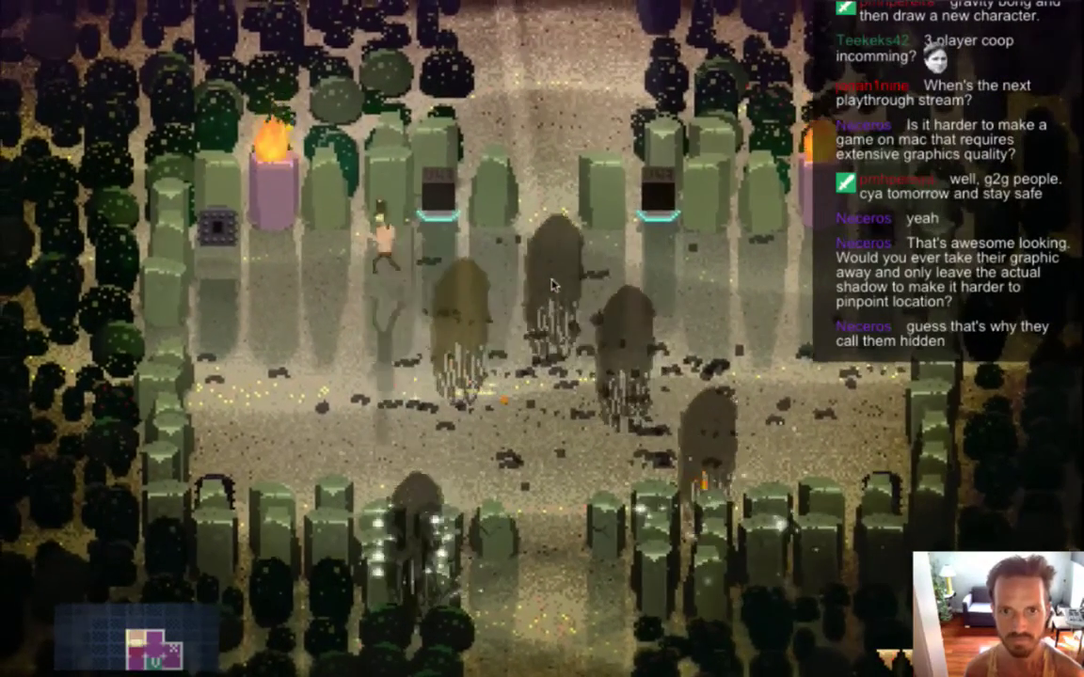
key("a")
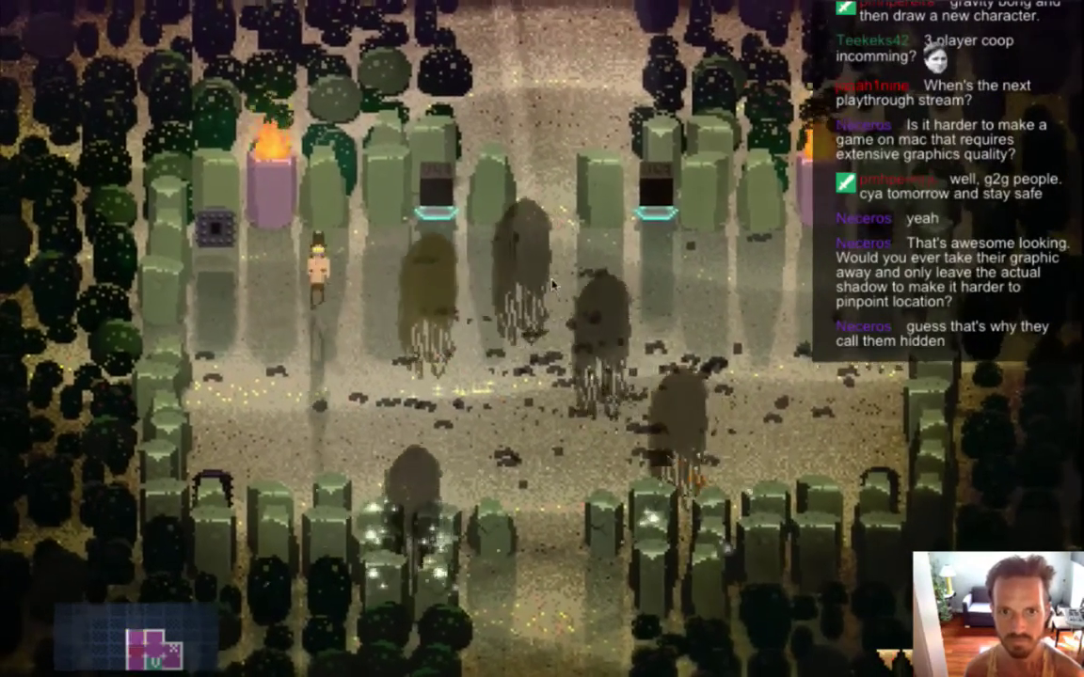
- Move the hero into the arena's northwest corner by the dark block while evading the closing shades
key("s")
key("a")
key("a")
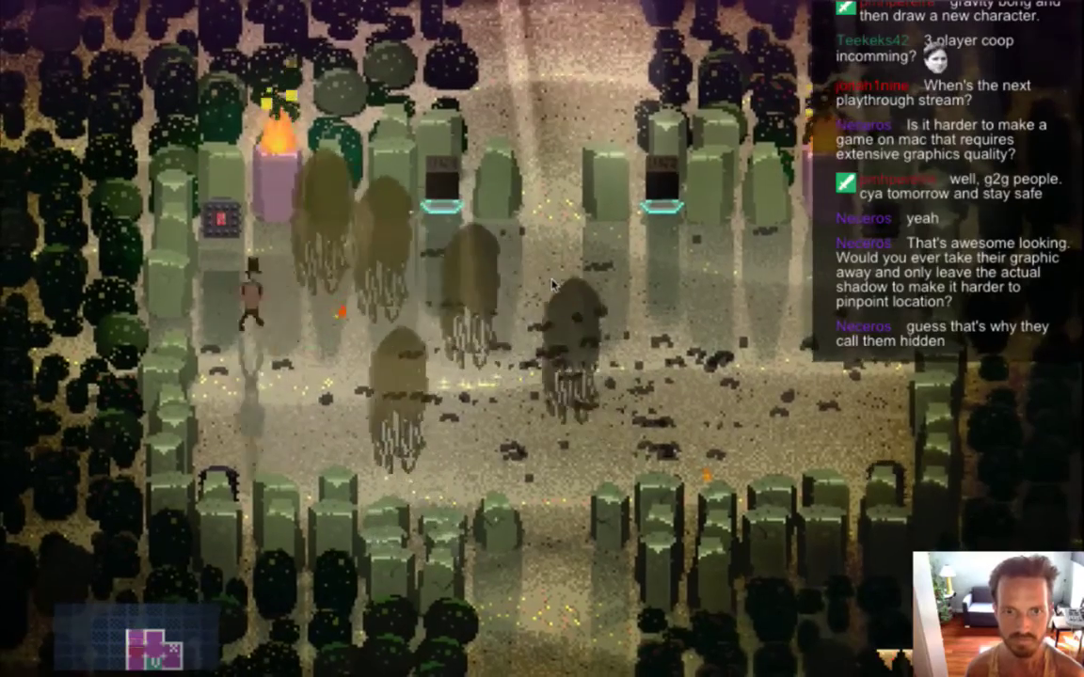
key("d")
key("w")
key("a")
key("w")
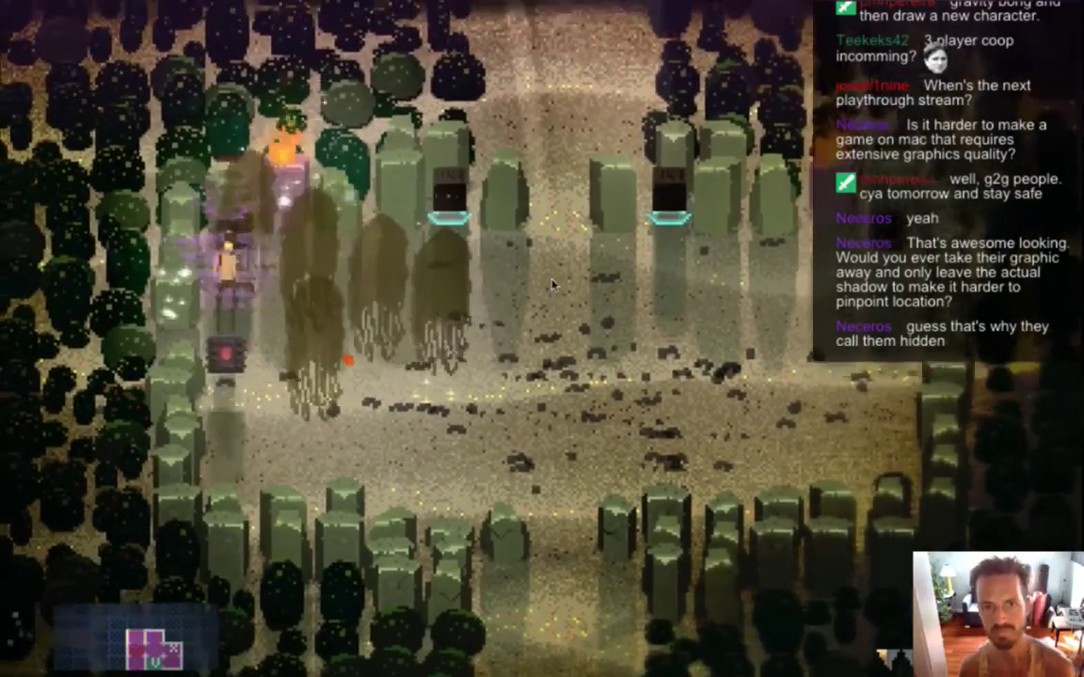
- Quit the running game and return to the source code view in Xcode
key("super+q")
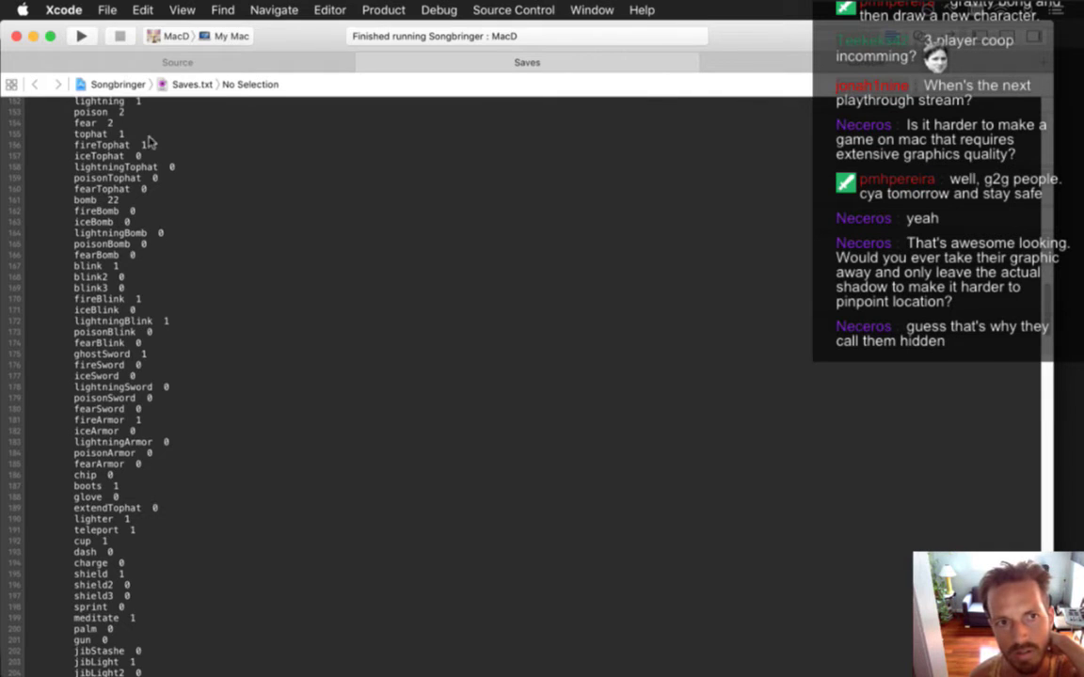
left_click(141, 64)
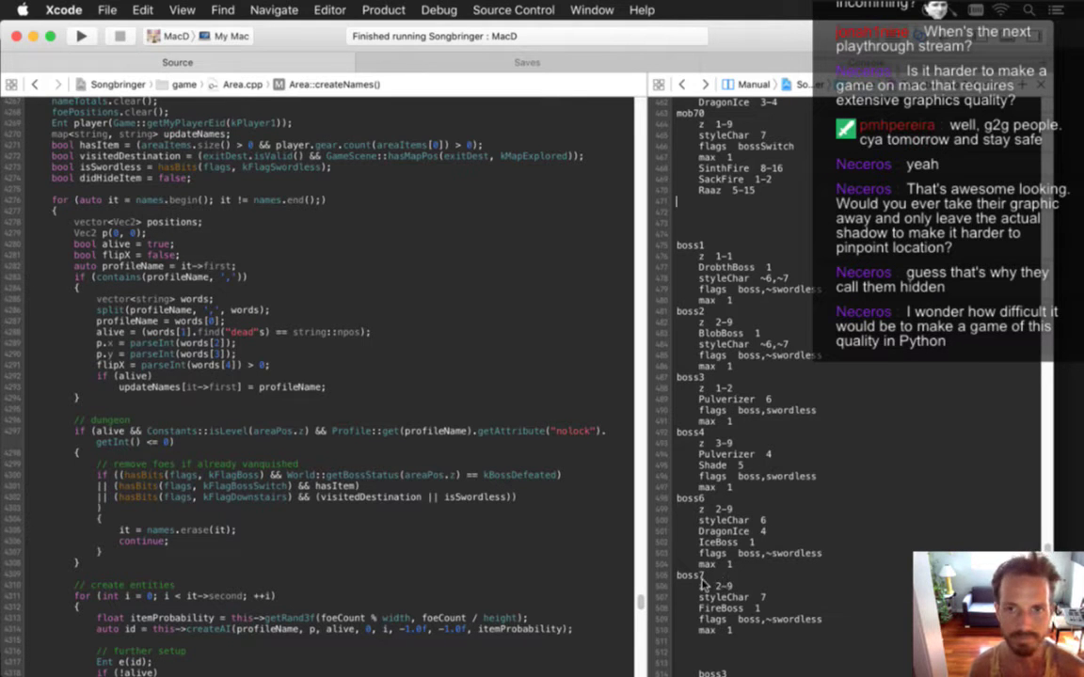
- Switch to Terminal and check the git status of the Songbringer repository
key("super+Tab")
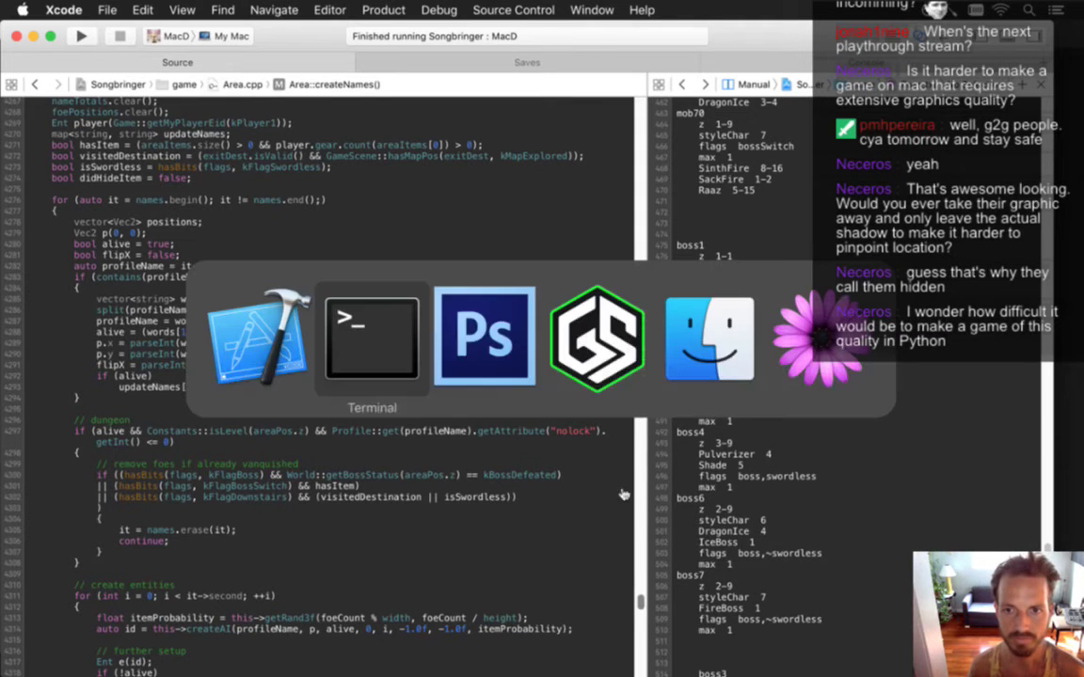
left_click(376, 366)
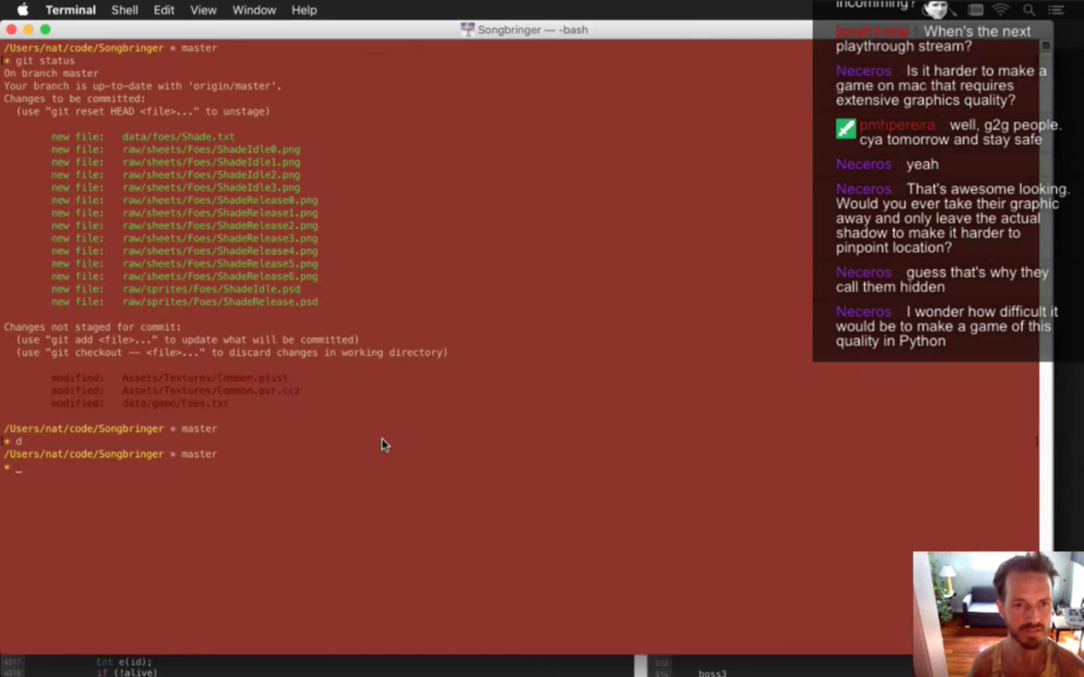
type("git status")
key("Return")
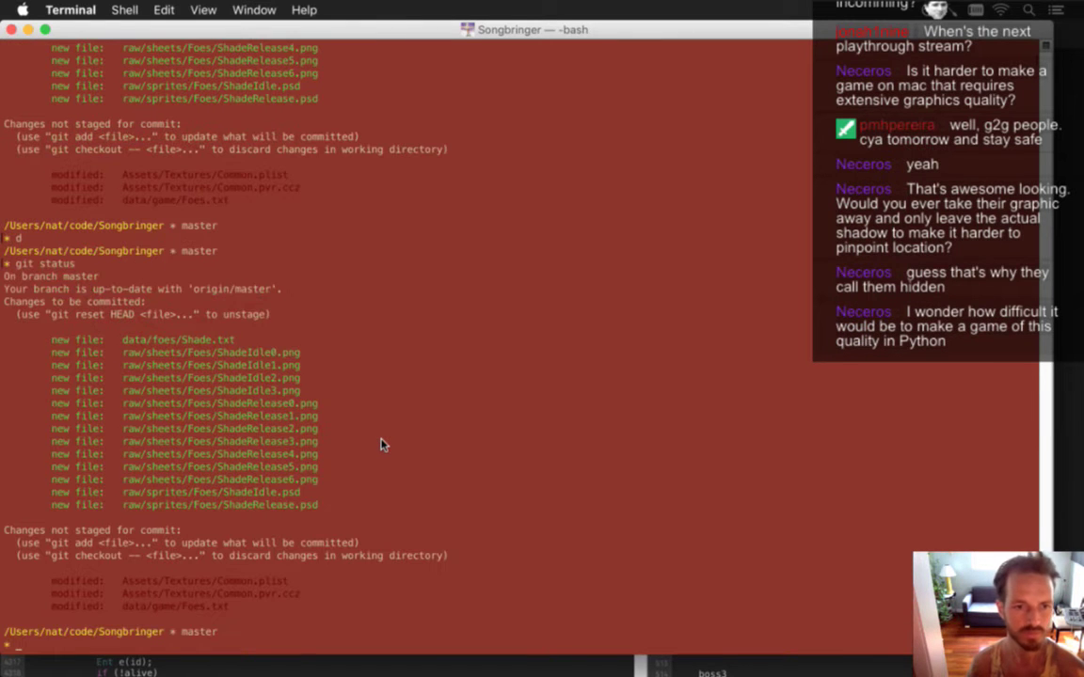
- Review the diff of the uncommitted changes, including the shade and boss entries in Foes.txt, and close it
type("d")
key("Return")
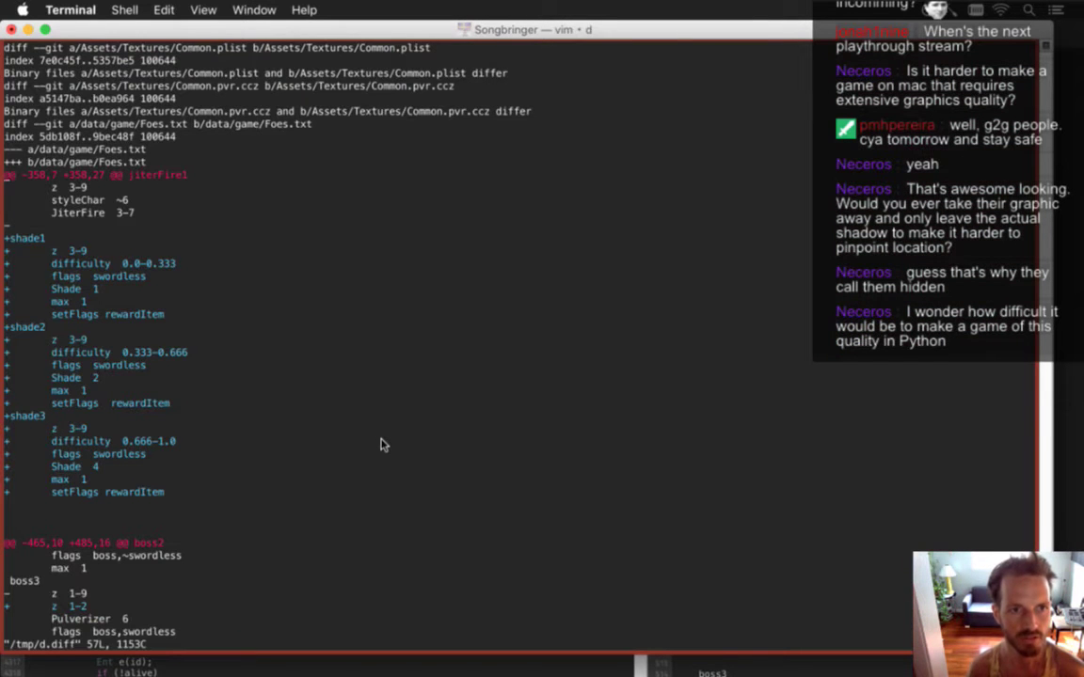
scroll(382, 444, "down", 3)
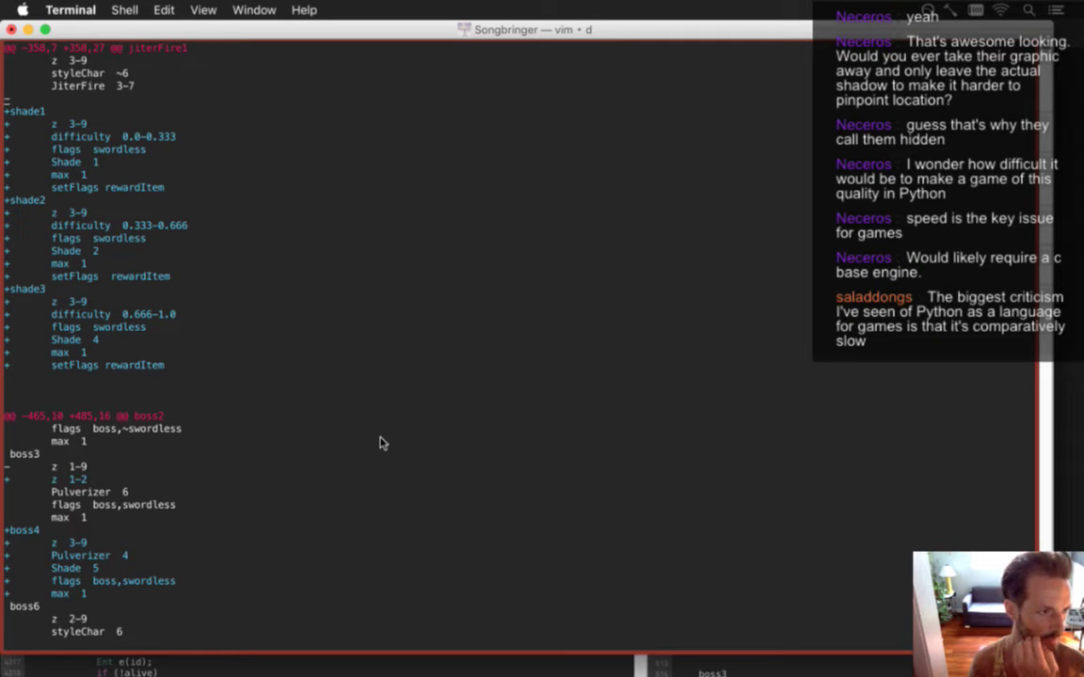
scroll(382, 444, "up", 5)
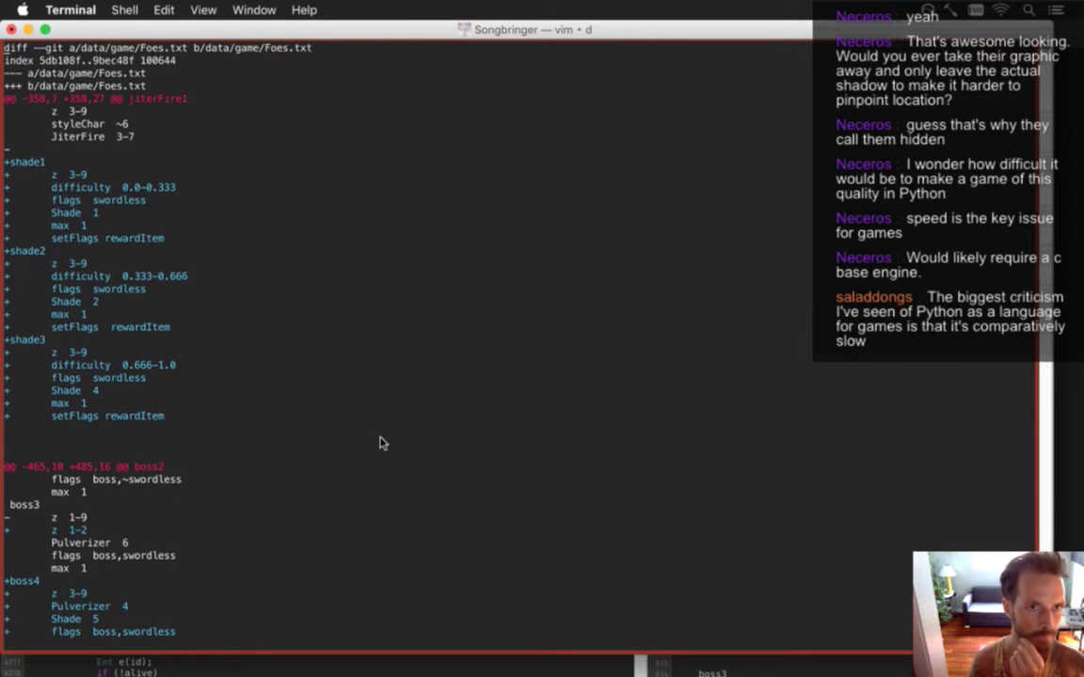
scroll(382, 443, "up", 3)
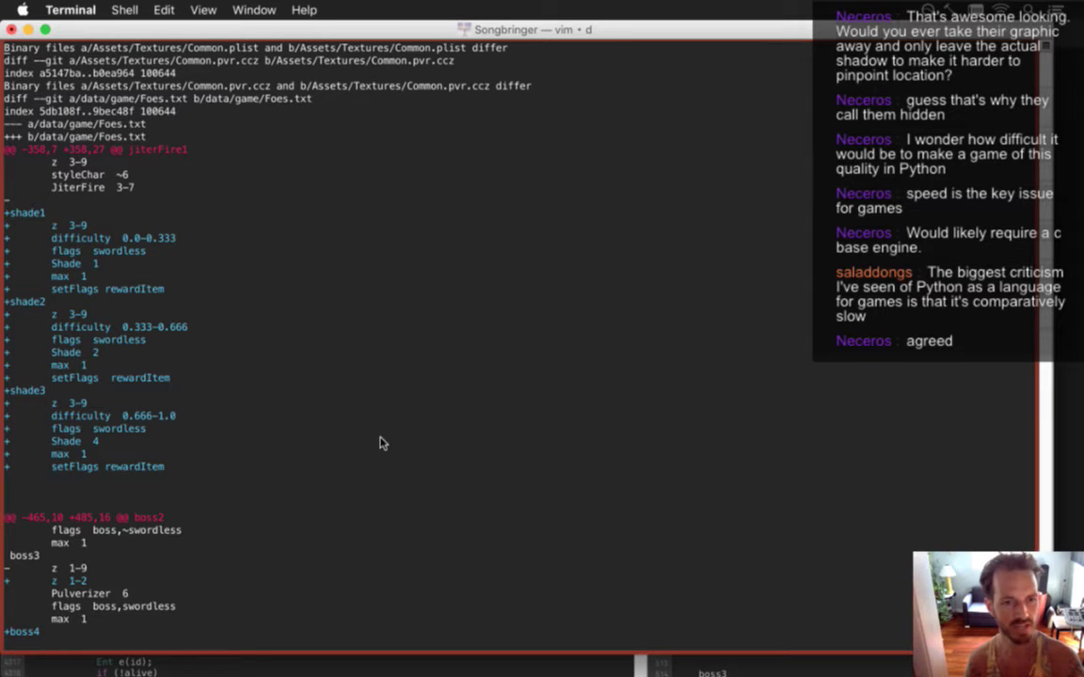
scroll(381, 443, "up", 2)
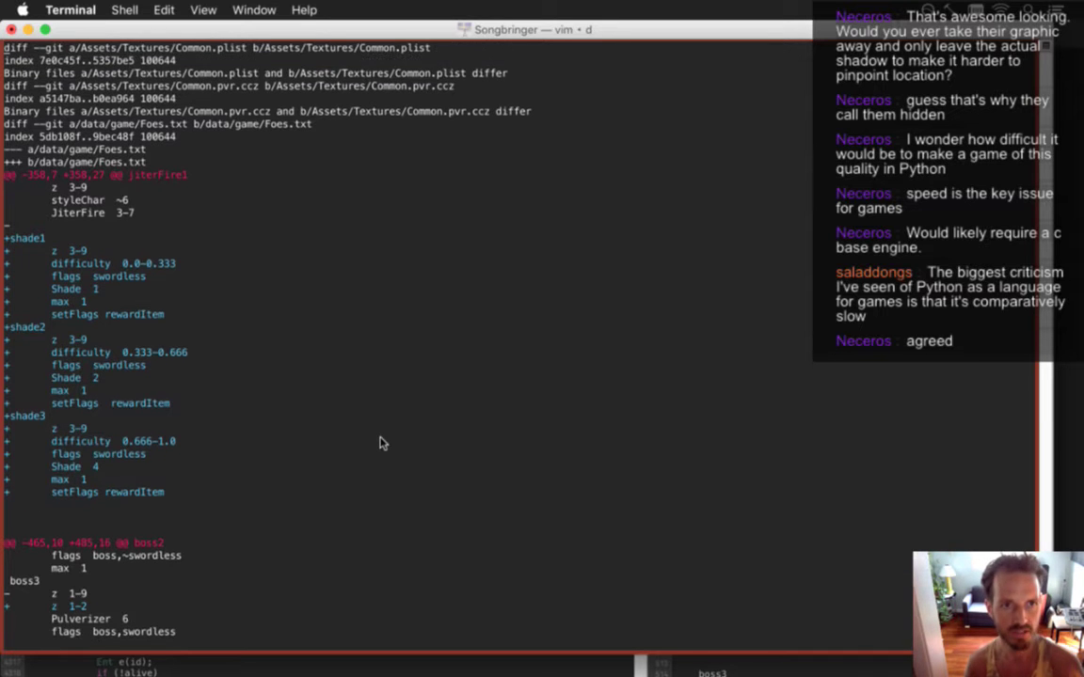
type(":q")
key("Return")
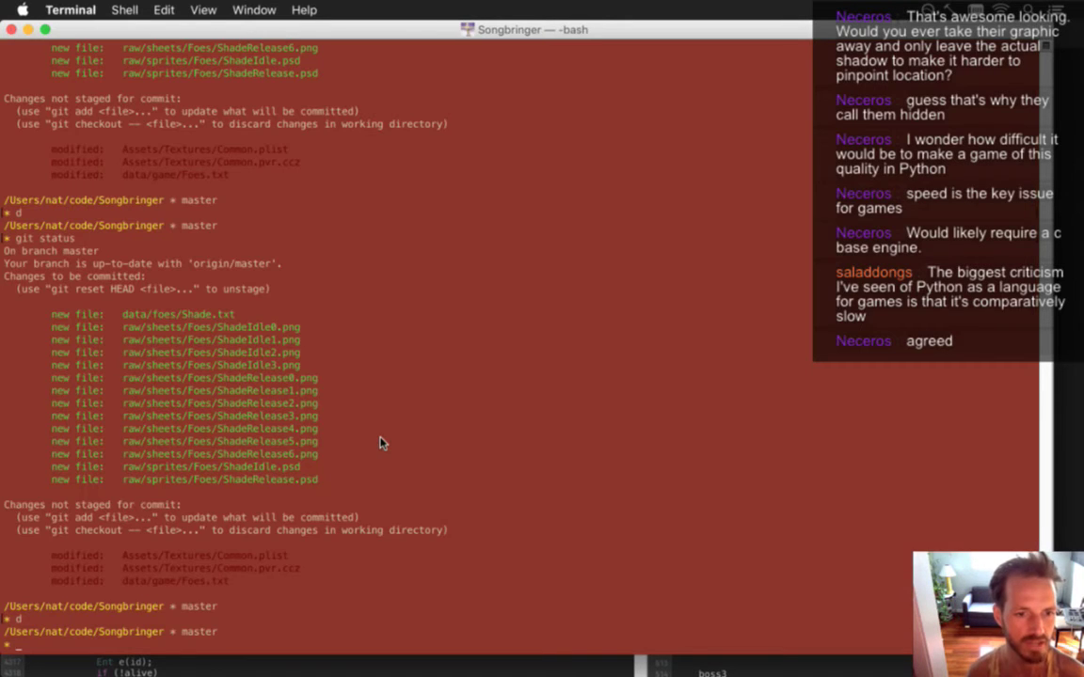
- Clear the terminal and recheck the repository's git status
key("ctrl+l")
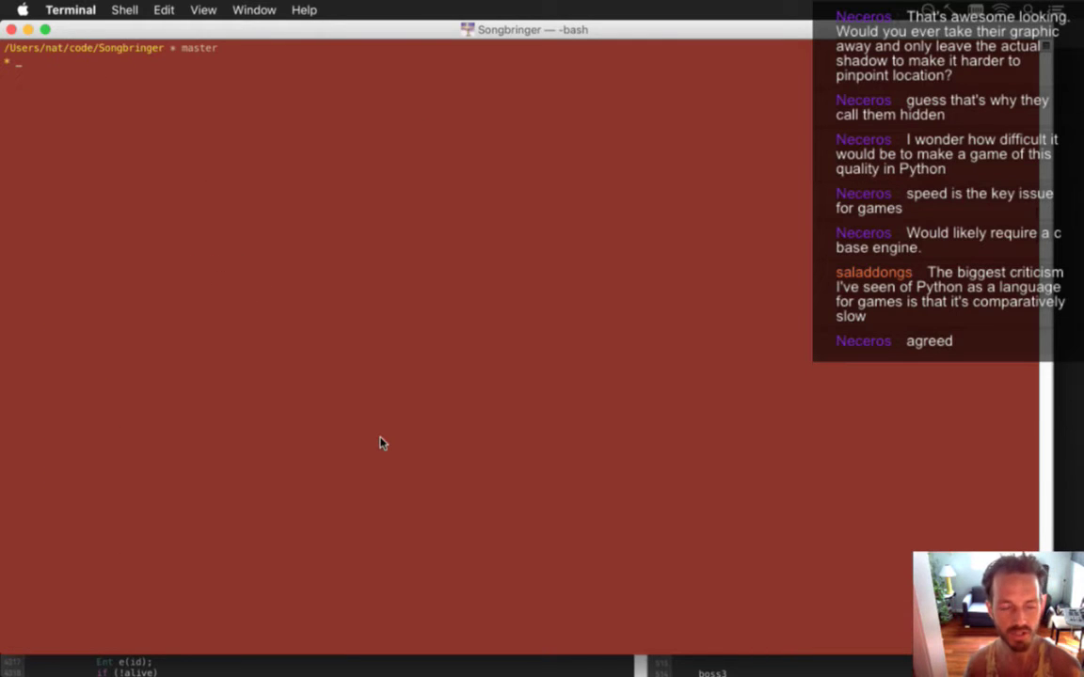
type("git status")
key("Return")
- Commit all changes in the Songbringer repository with the message "Shades."
type("git commit -a")
key("Return")
type("iShades.")
key("Escape")
type(":w")
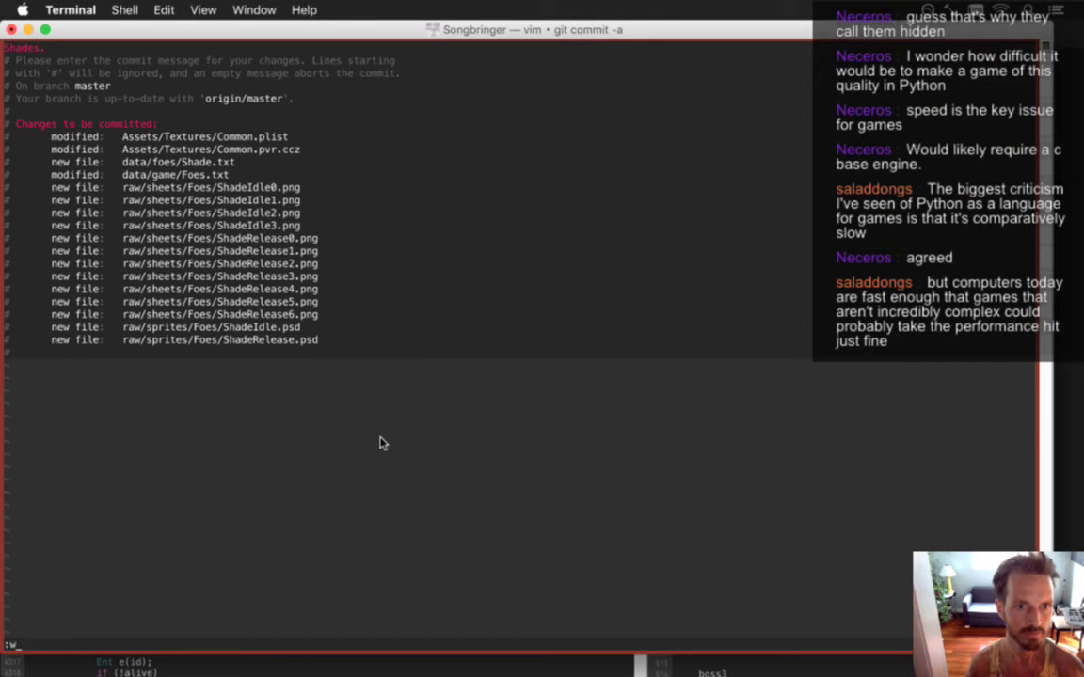
type("q")
key("Return")
- Push the commit with git, clear the terminal, and return to the Area.cpp source code in Xcode
type("git push")
key("Return")
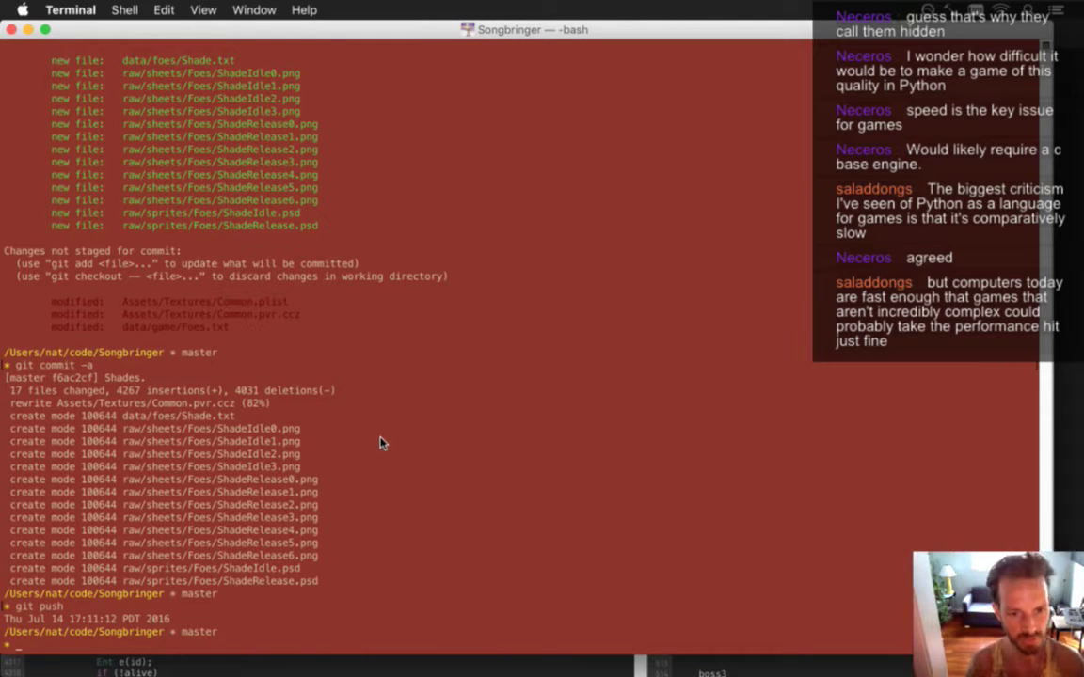
type("clear")
key("Return")
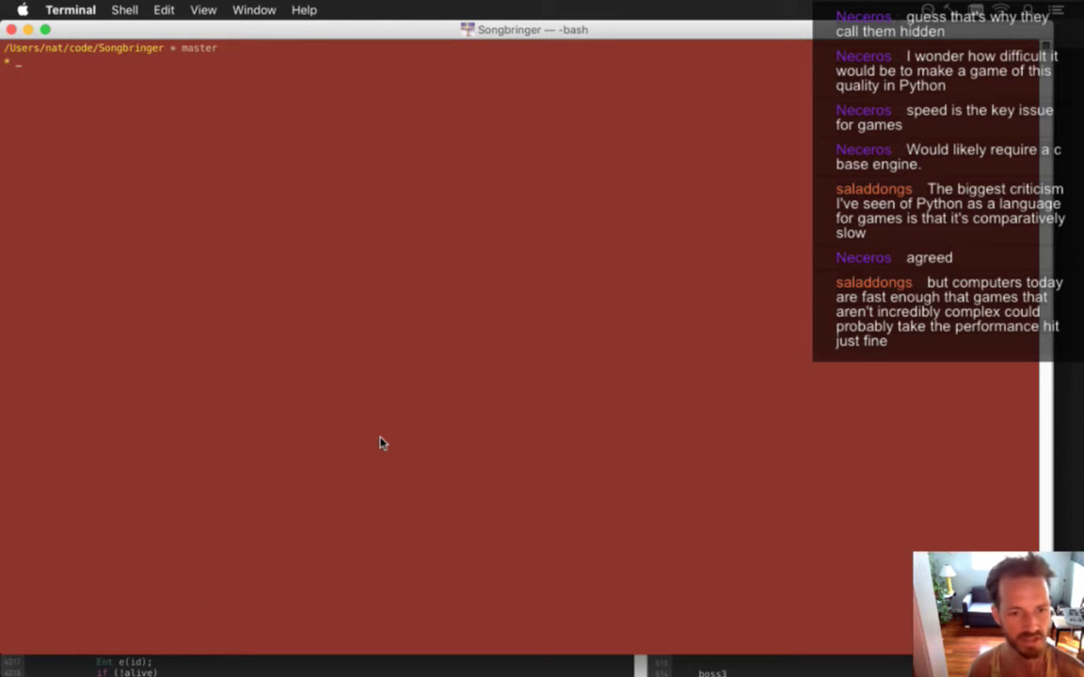
key("super+Tab")
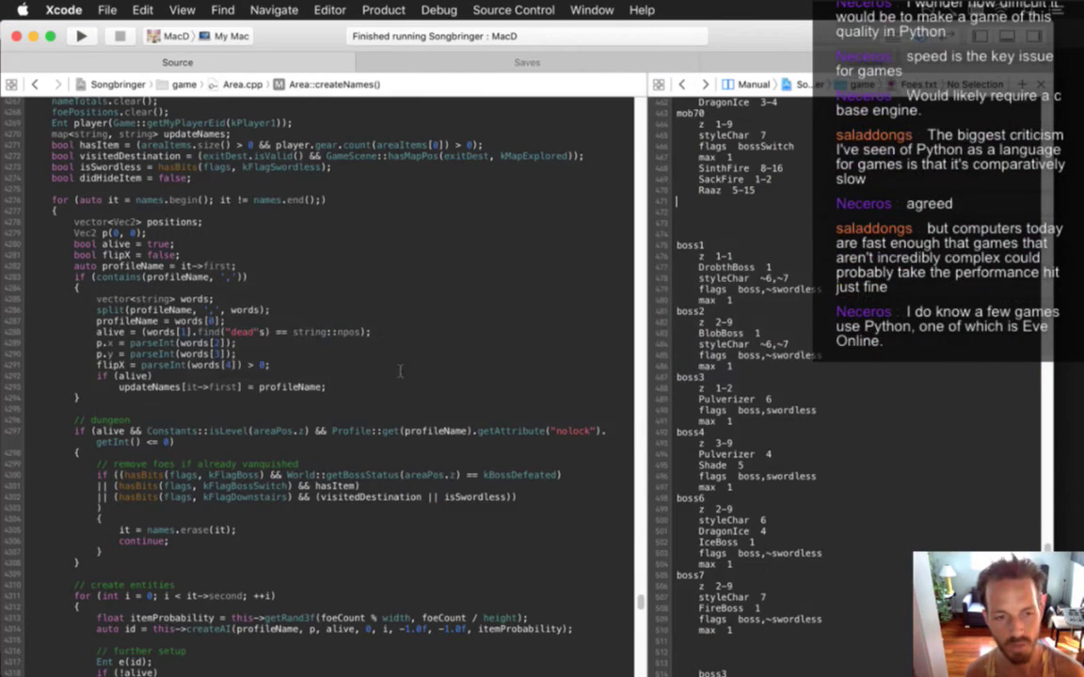
left_click(361, 396)
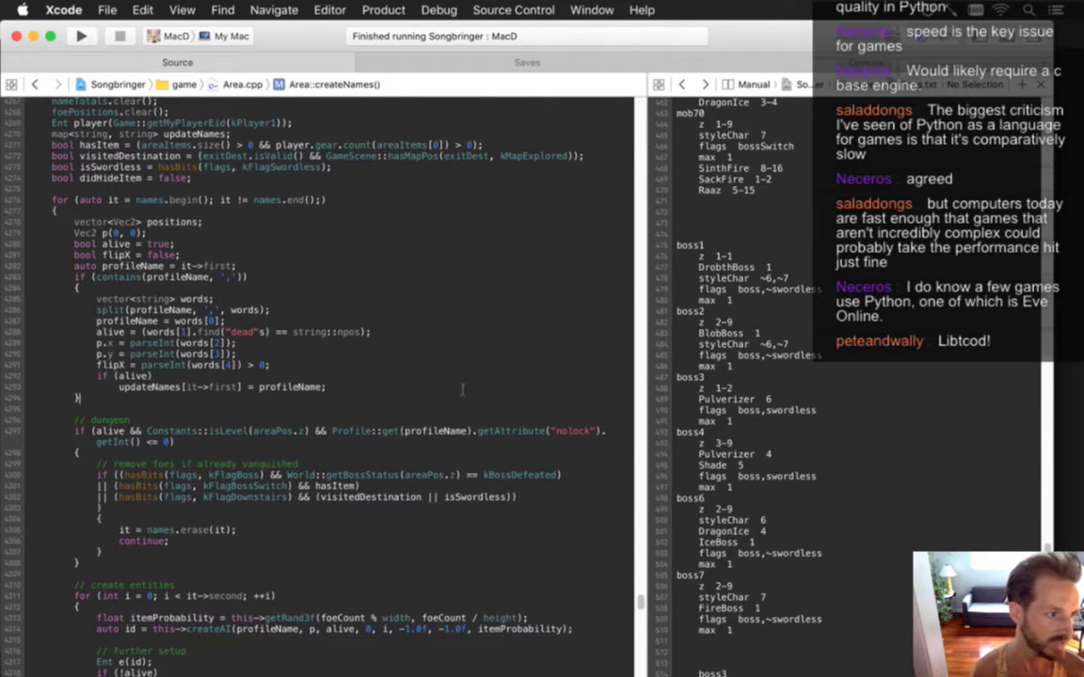
- Switch to Safari, search the web for libtcod, and open the roguecentral.org result
mouse_move(1083, 232)
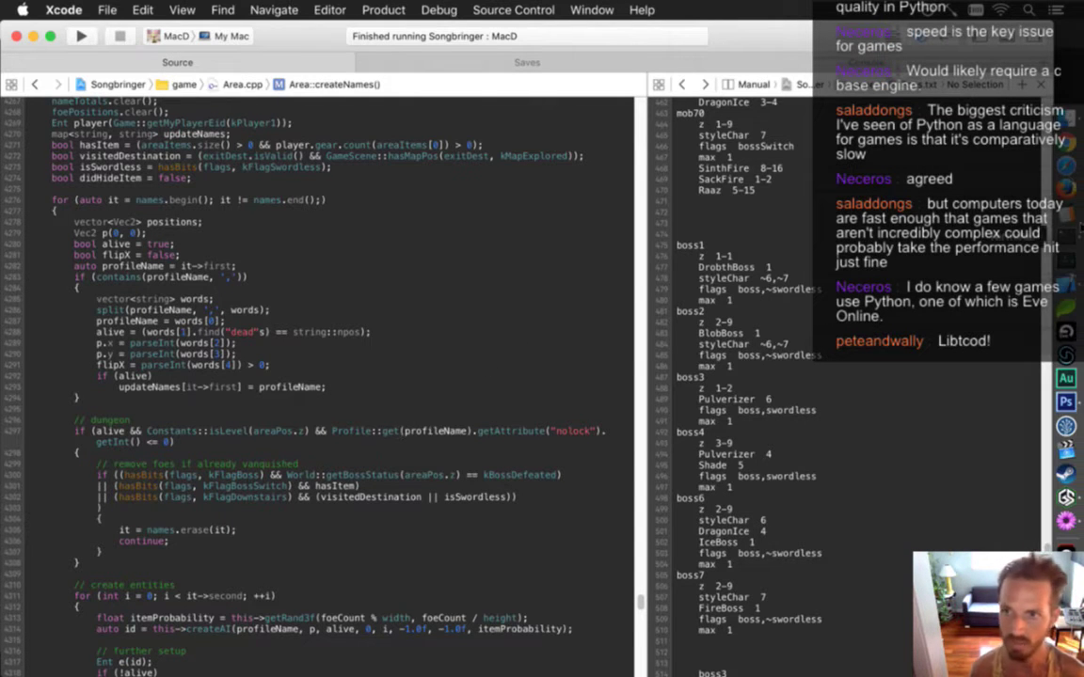
left_click(1068, 169)
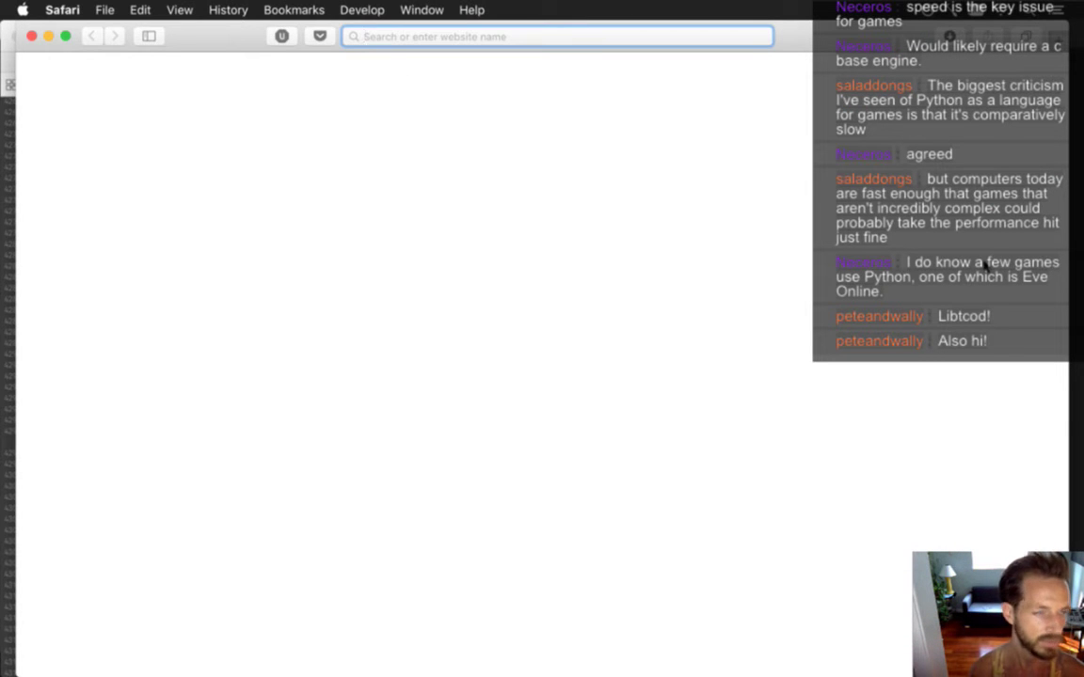
type("libtcod")
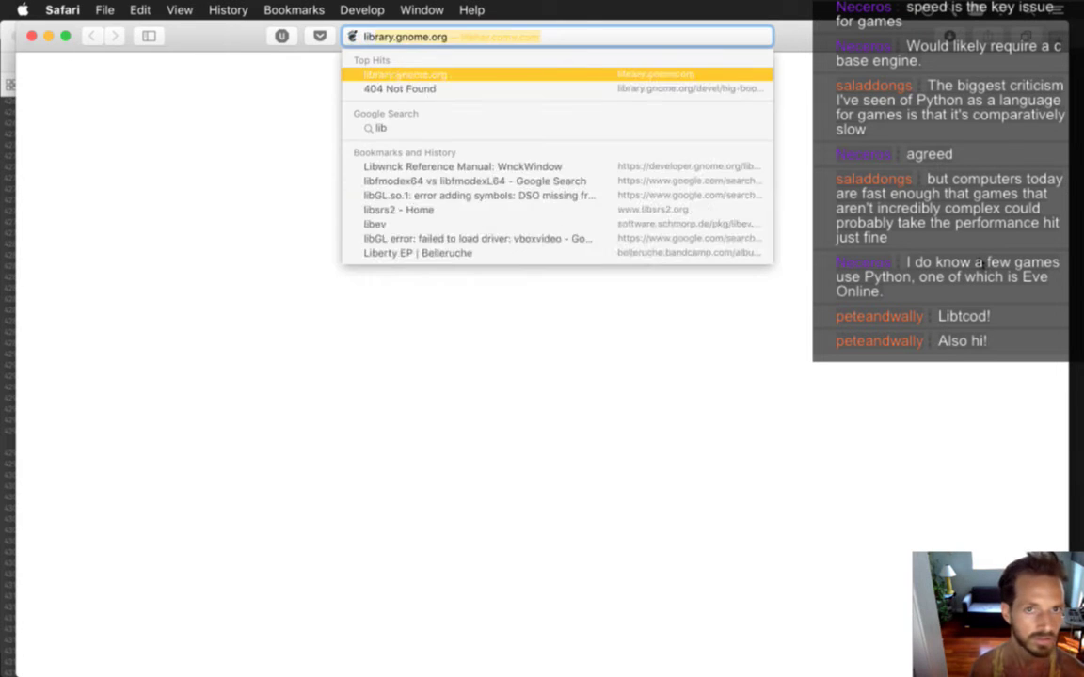
key("Return")
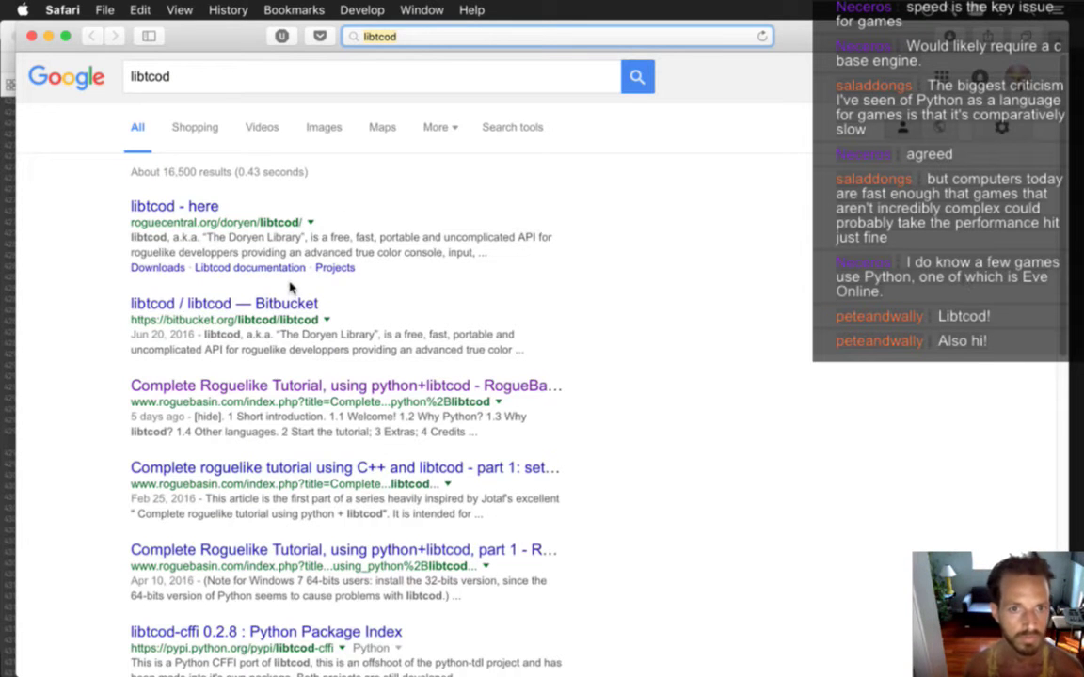
left_click(184, 208)
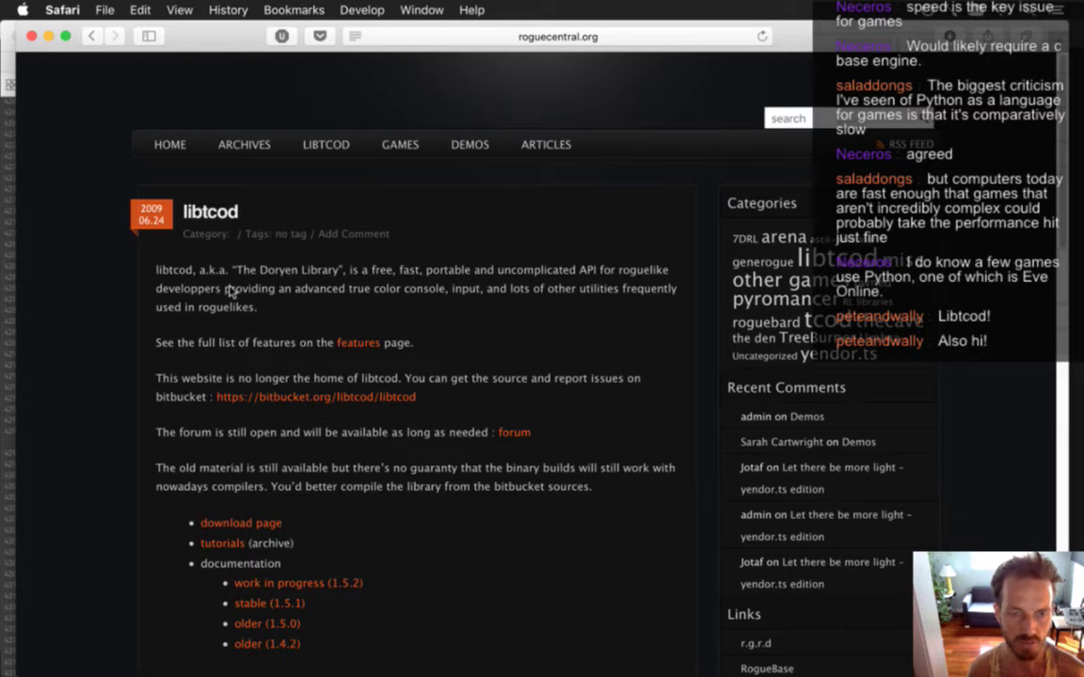
- Read through the libtcod page, including its description, download and documentation links, and contact section
left_click_drag(193, 291, 448, 298)
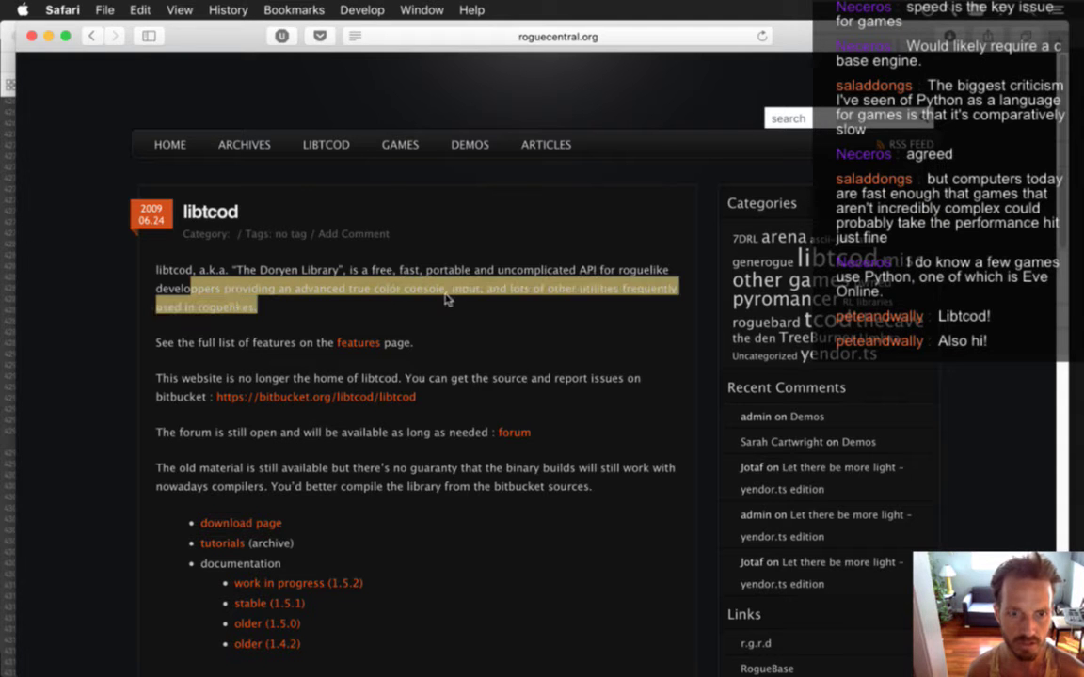
left_click(439, 316)
scroll(445, 318, "down", 2)
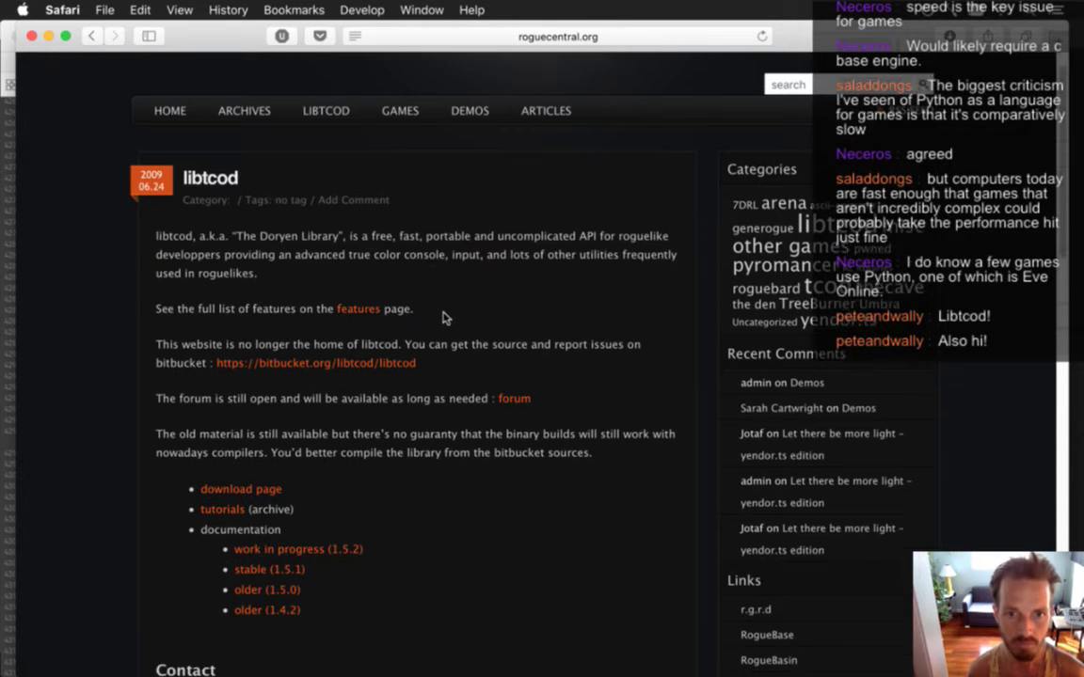
scroll(443, 322, "down", 3)
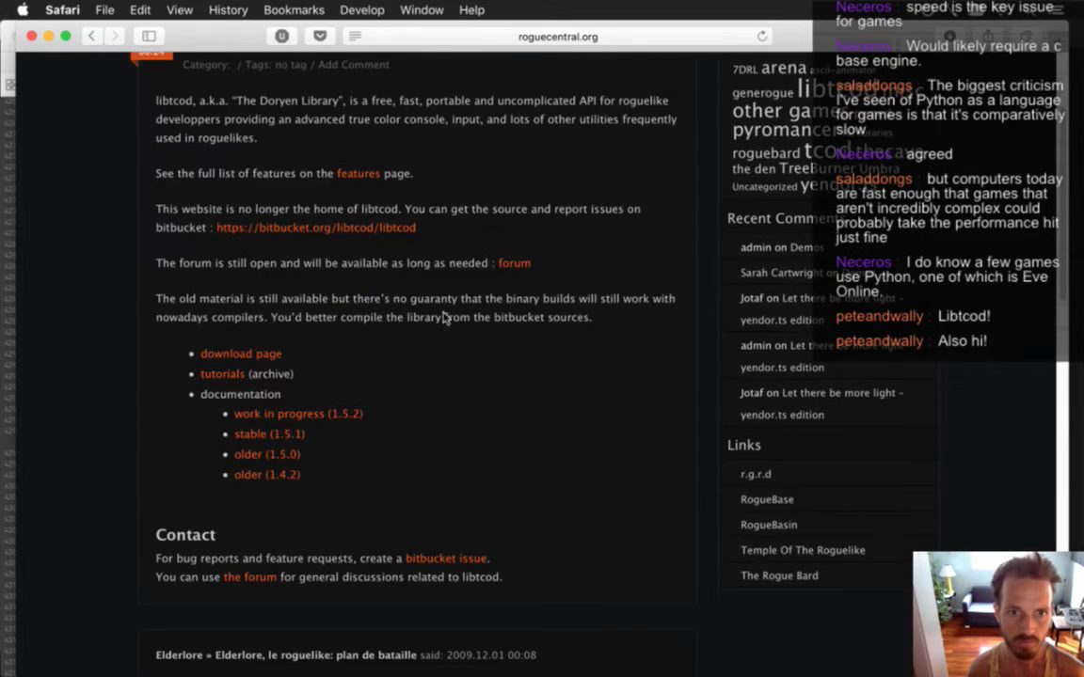
scroll(443, 321, "down", 2)
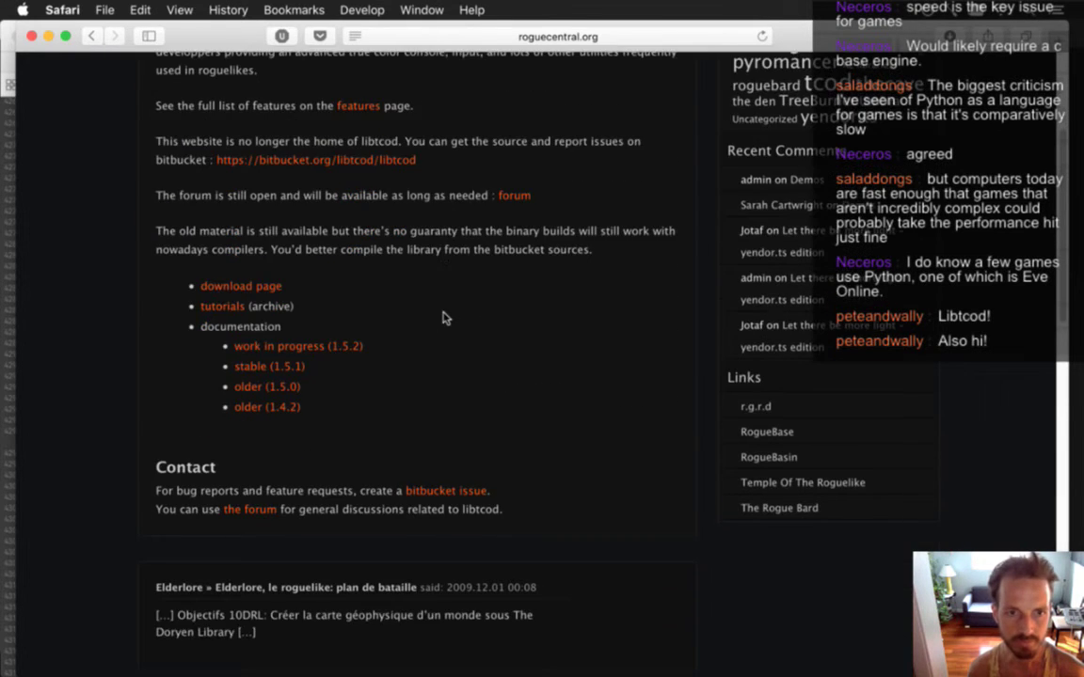
scroll(445, 318, "down", 3)
scroll(445, 318, "up", 9)
scroll(443, 318, "up", 1)
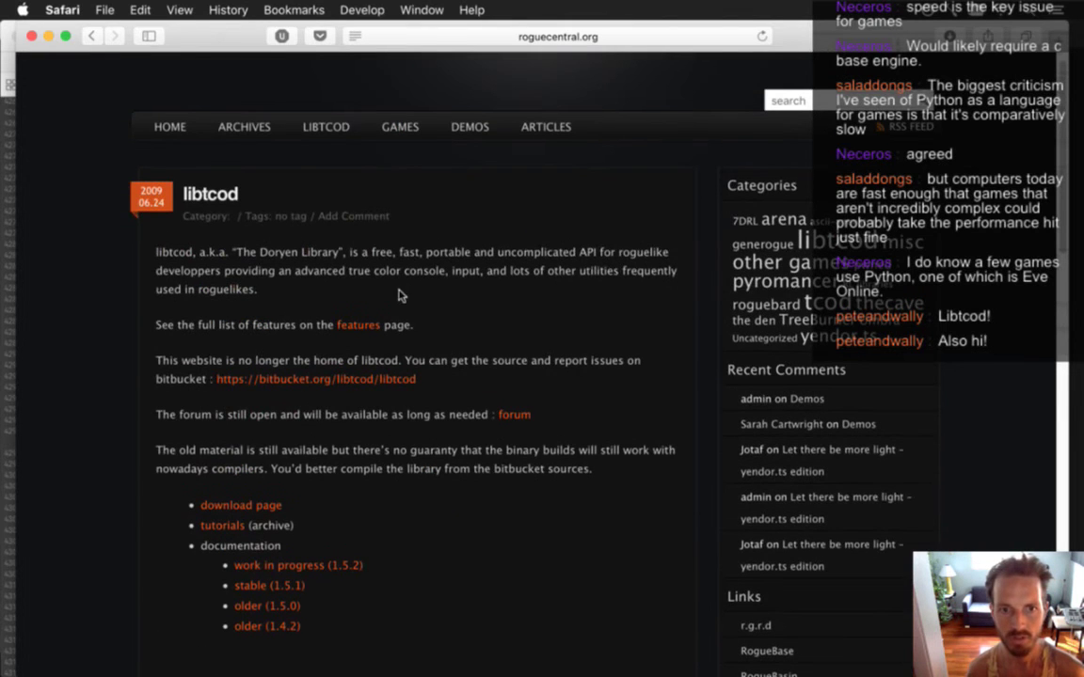
- Open the Bitbucket repository link and the features link from the libtcod page in new tabs
right_click(364, 380)
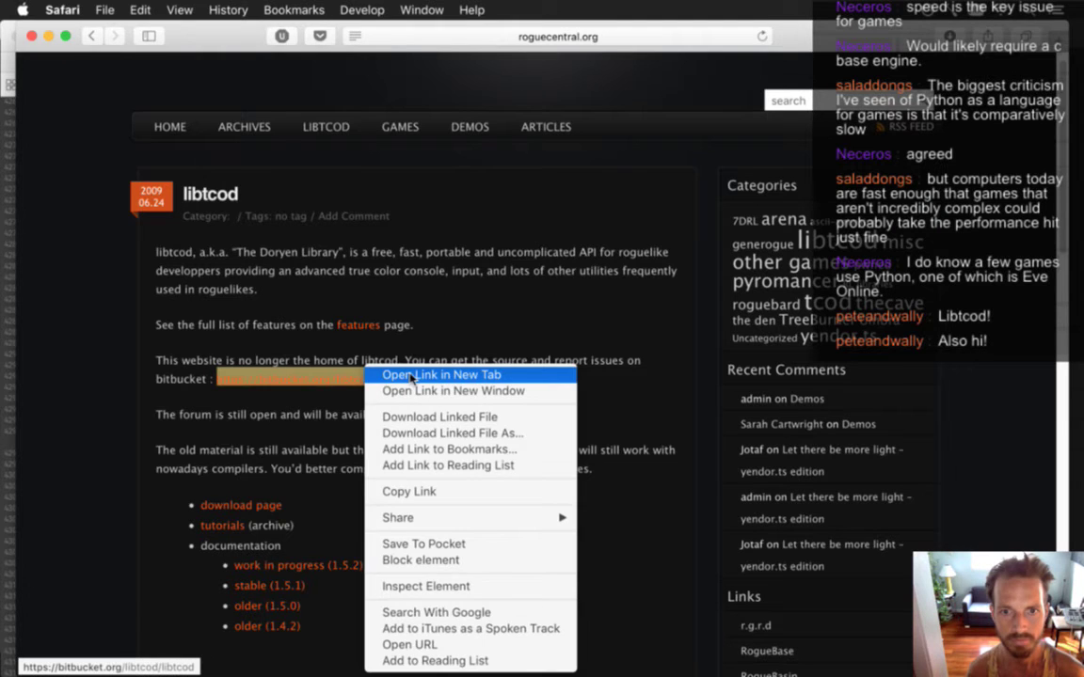
left_click(411, 377)
right_click(363, 345)
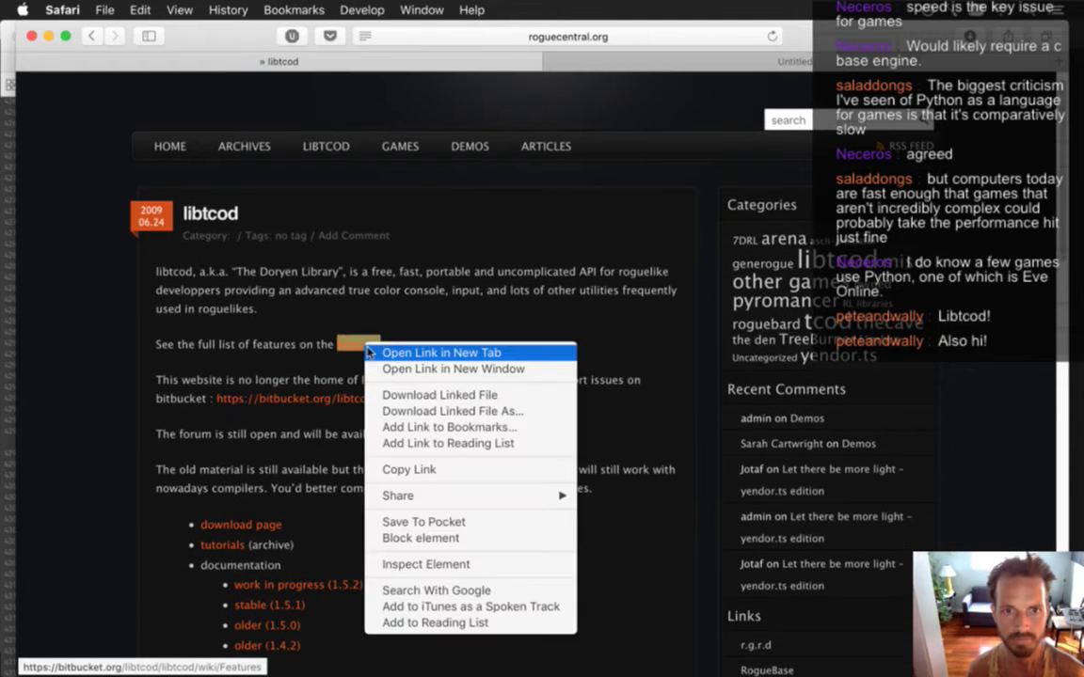
left_click(394, 355)
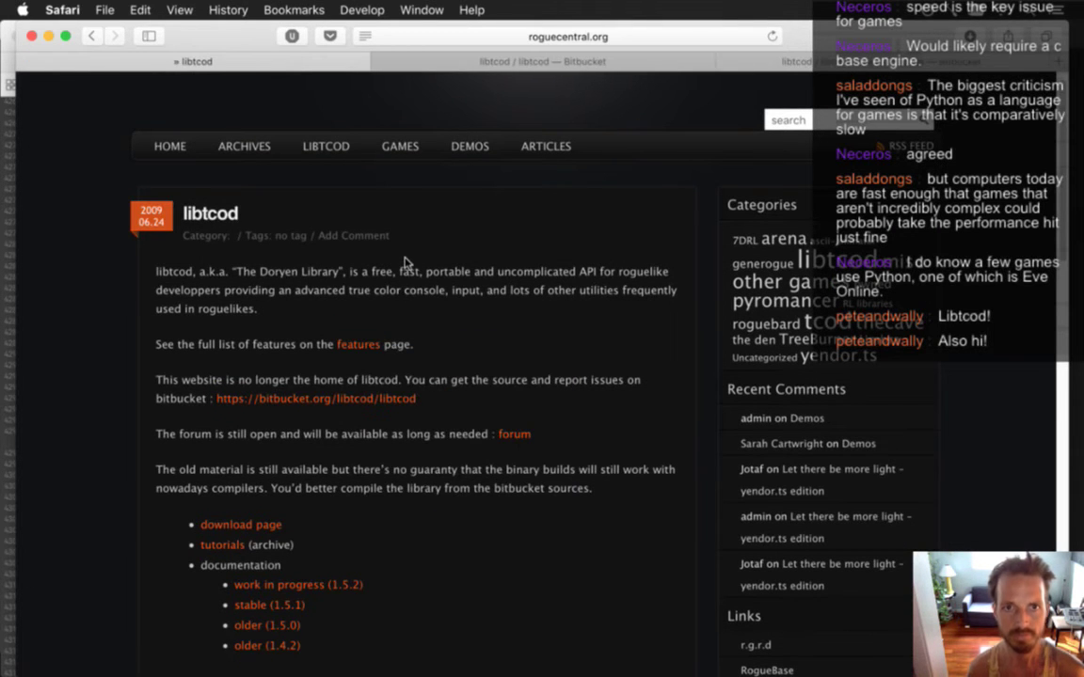
- Open the site's games list and go to the Pyromancer ! page
left_click(400, 152)
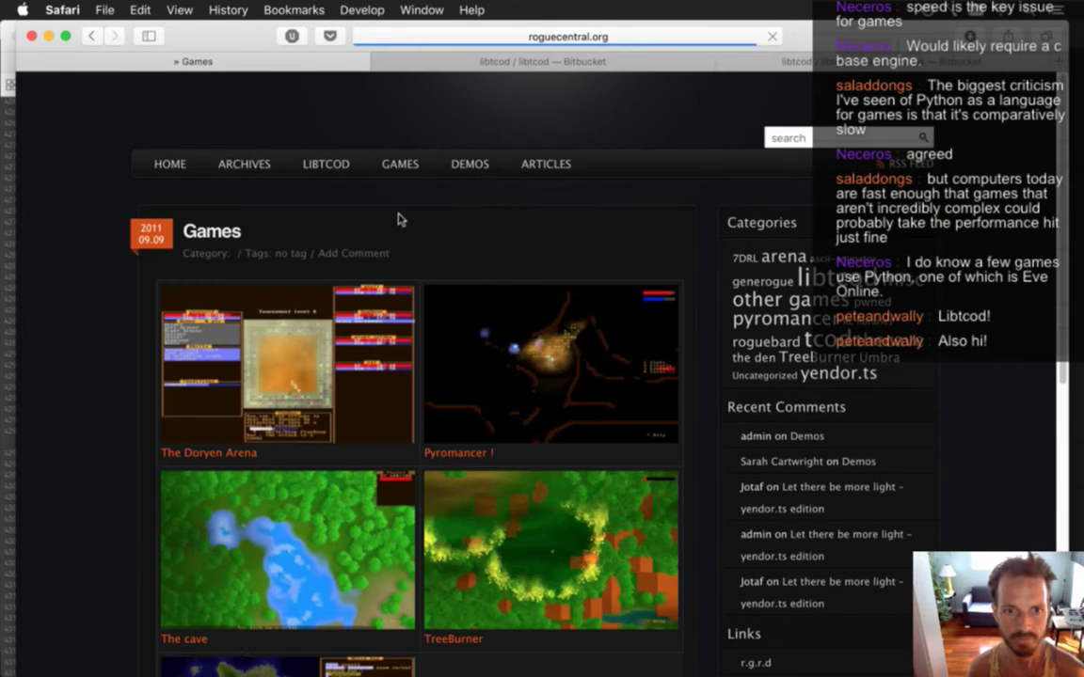
left_click(624, 380)
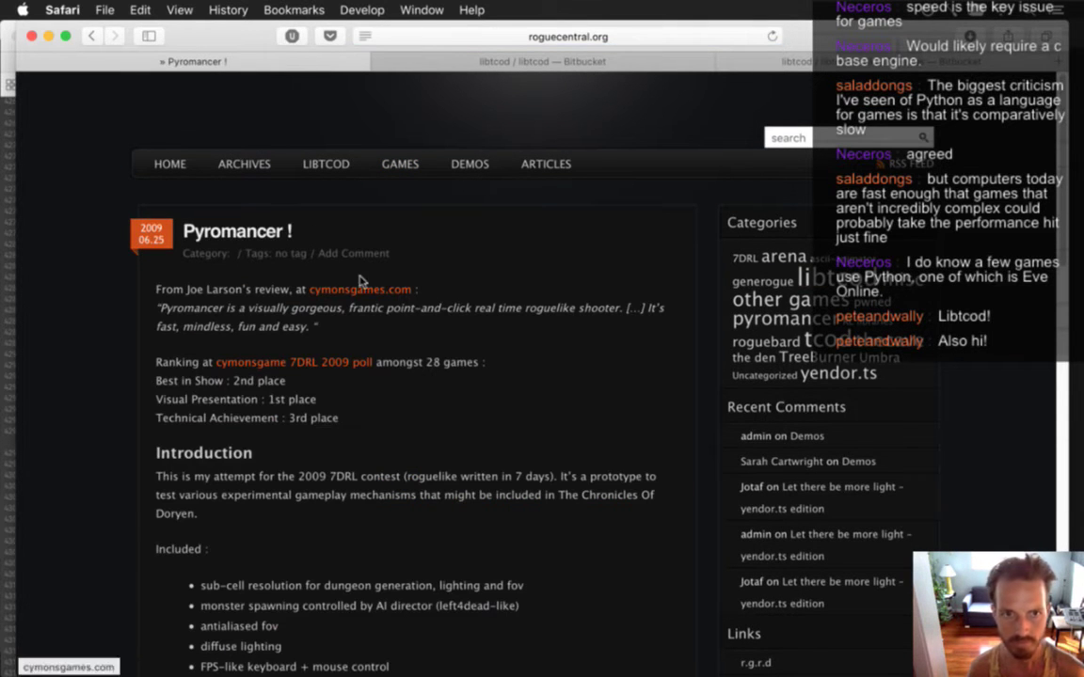
left_click(91, 36)
left_click(451, 459)
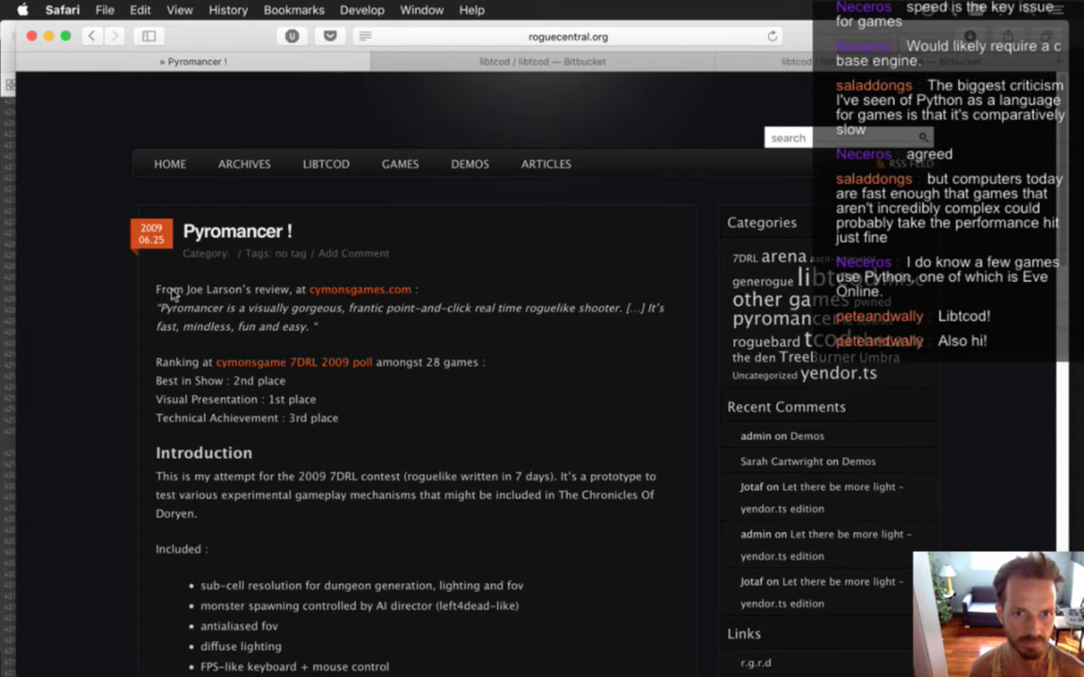
- View the first and the red-lit Pyromancer screenshots at full size, returning to the game's page after each
scroll(173, 295, "down", 10)
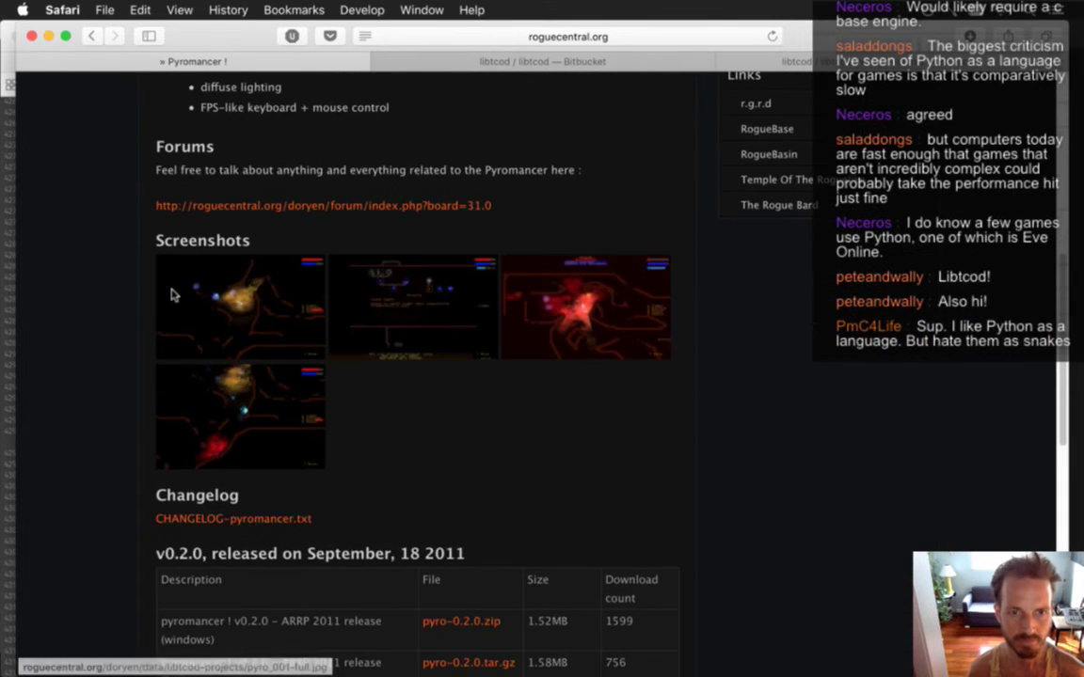
left_click(275, 317)
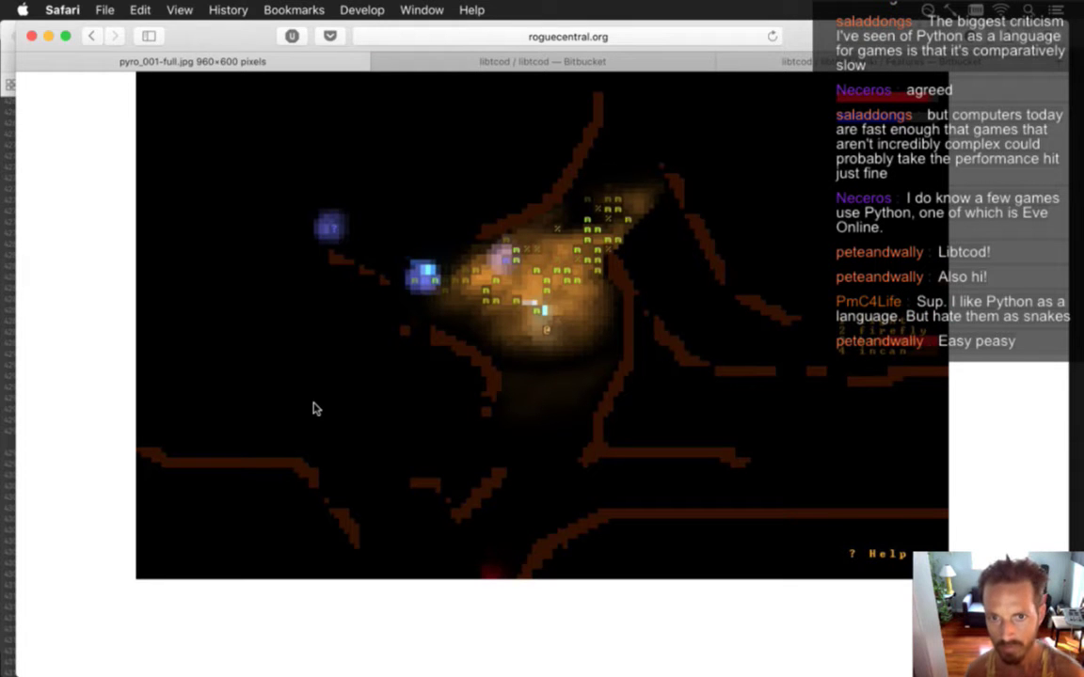
left_click(93, 37)
left_click(533, 304)
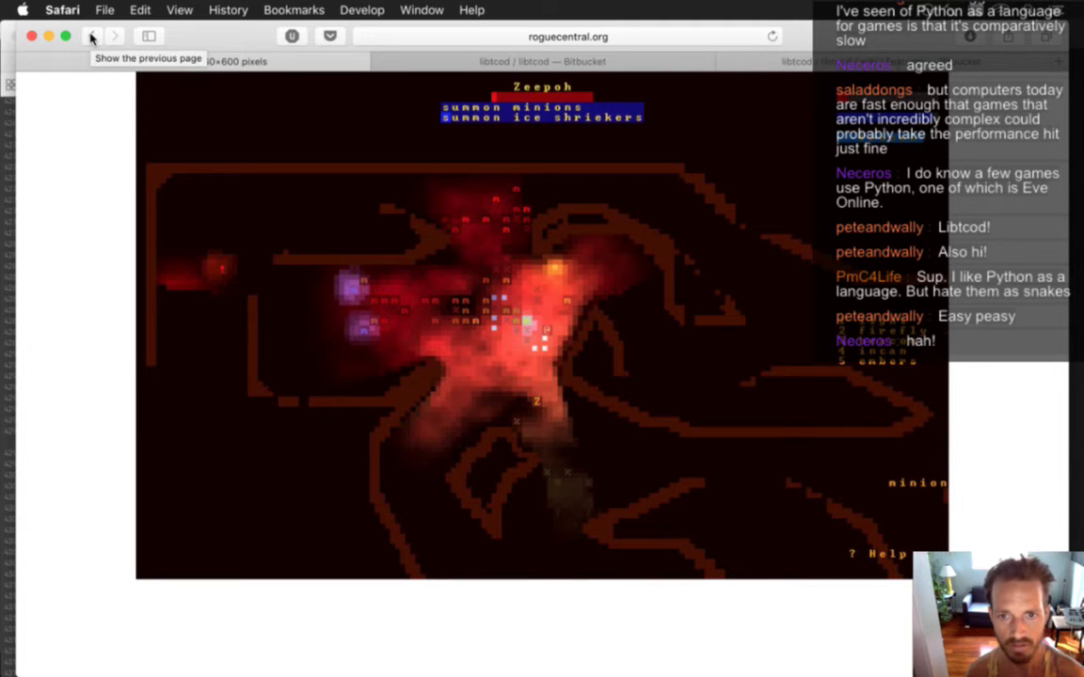
left_click(92, 37)
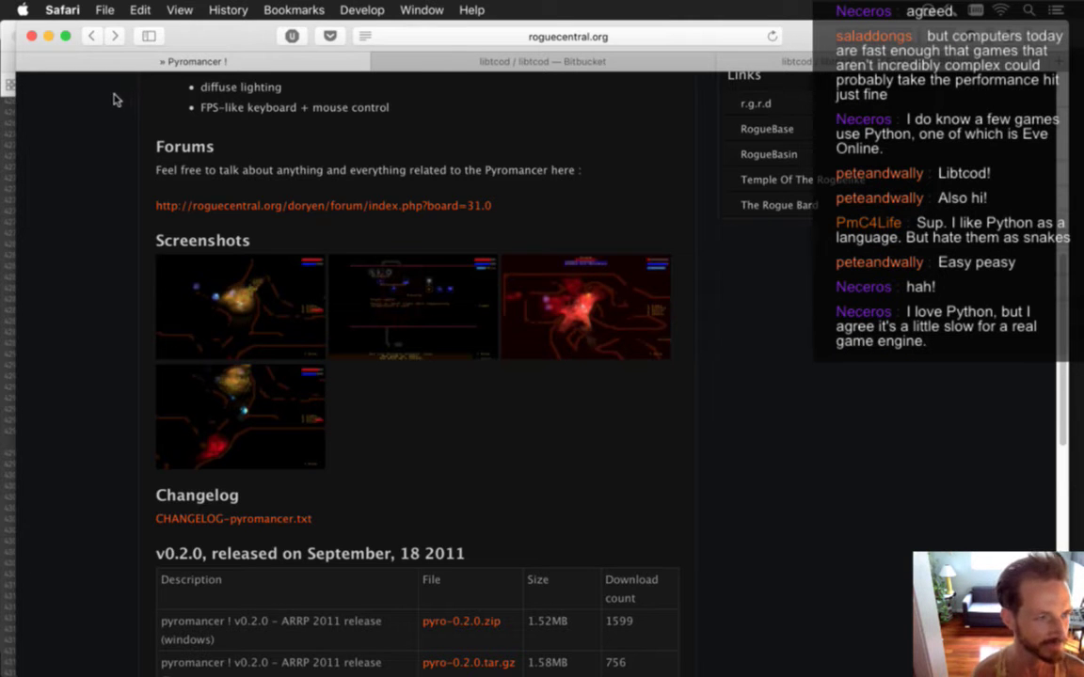
- Return to the games list and open the page for The cave
left_click(90, 37)
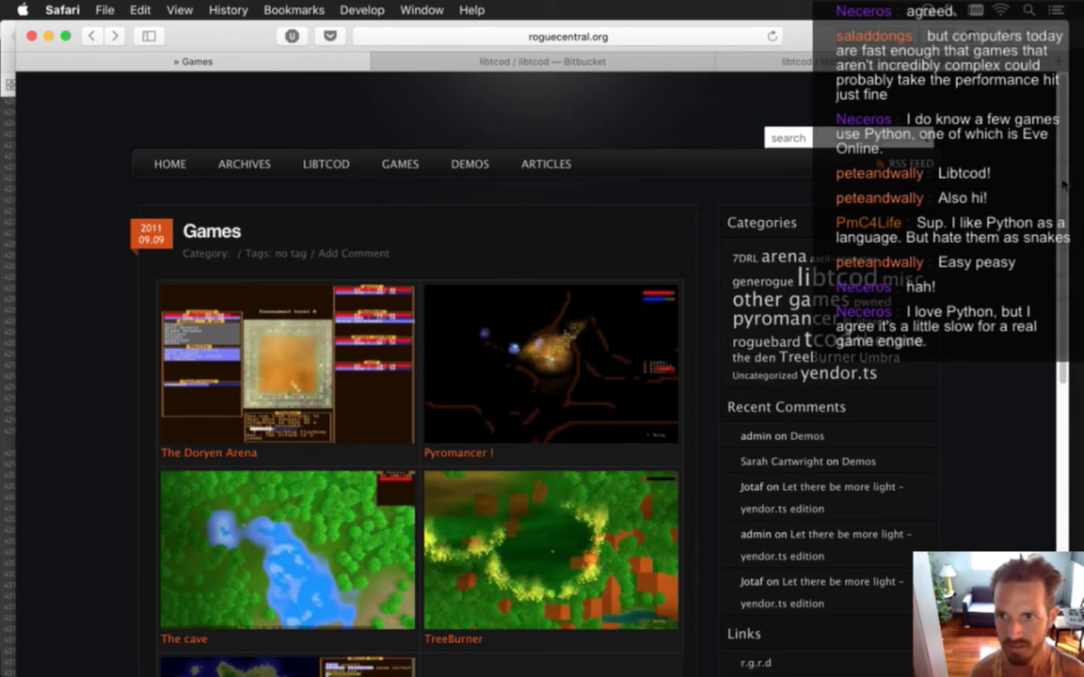
scroll(356, 322, "down", 5)
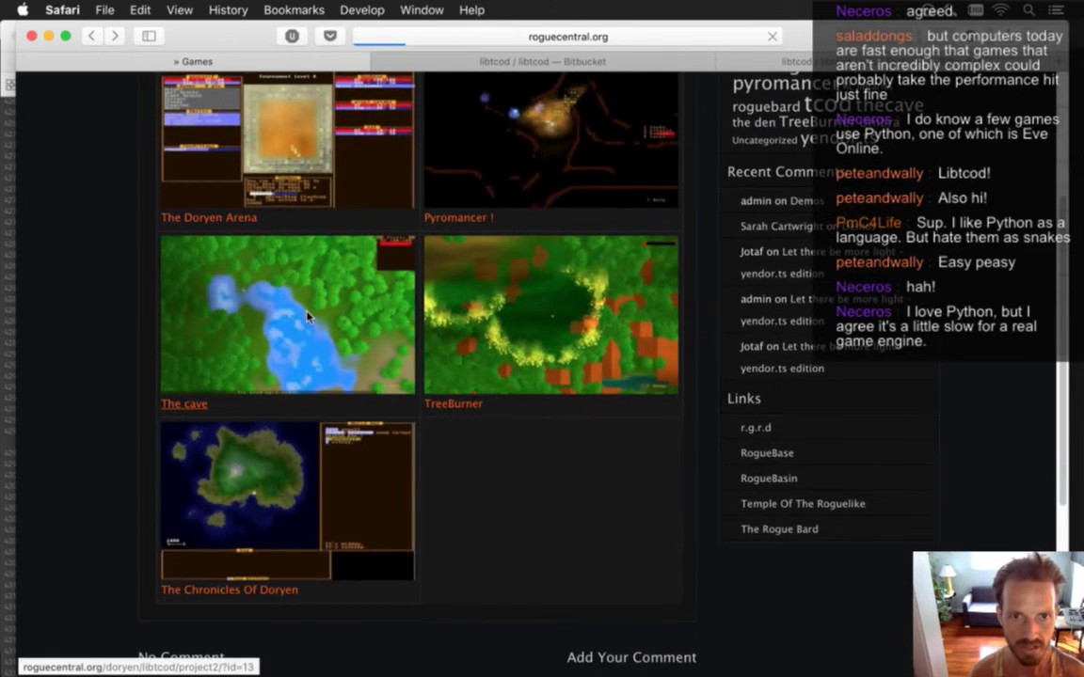
left_click(307, 314)
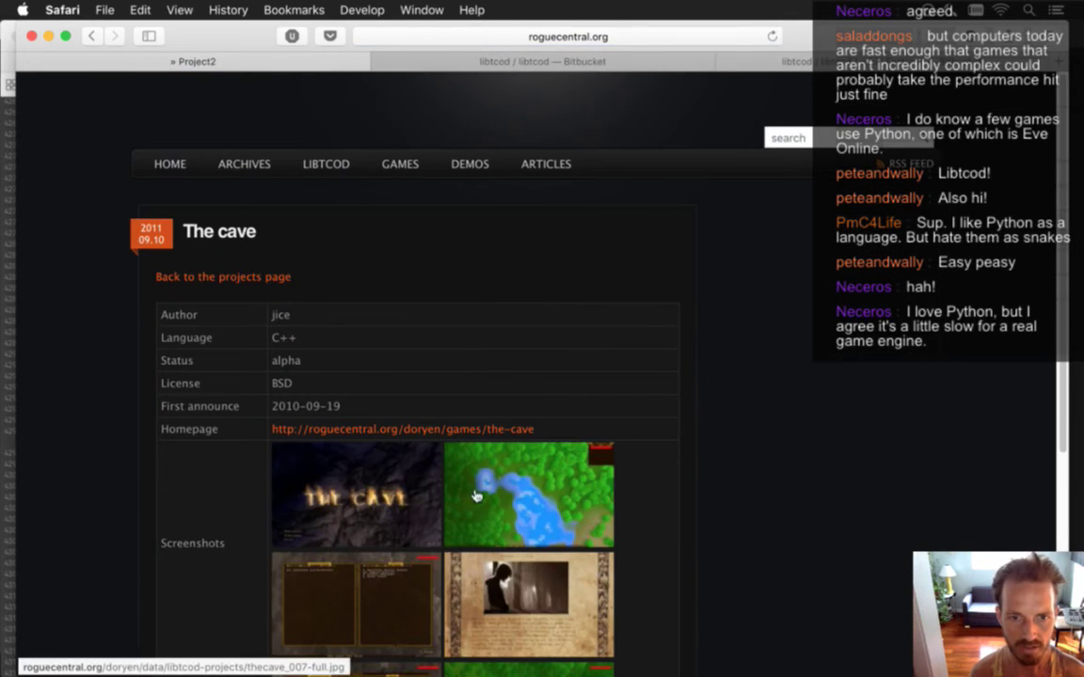
- View The cave's lake and title screen screenshots at full size, and look over its remaining screenshot thumbnails
left_click(453, 458)
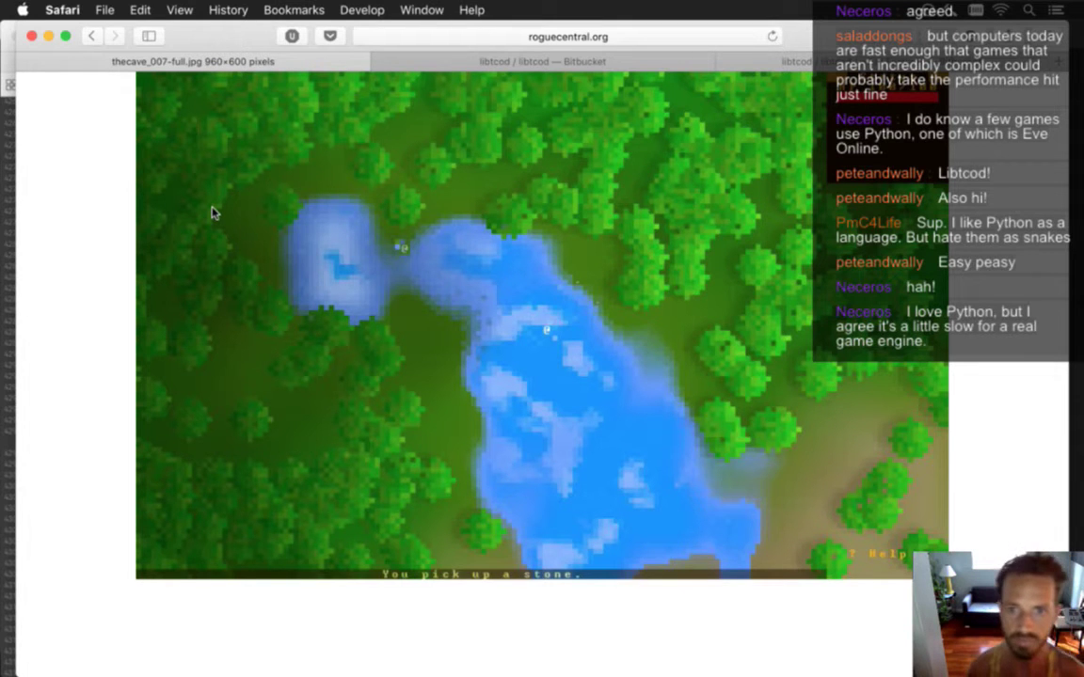
left_click(93, 36)
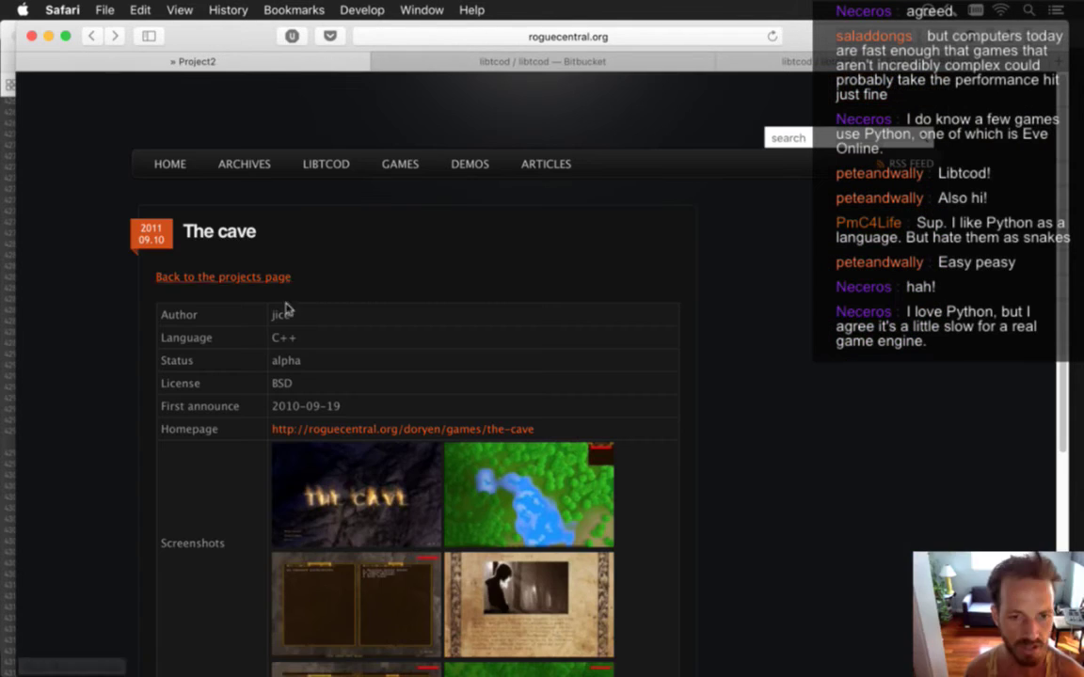
left_click(365, 529)
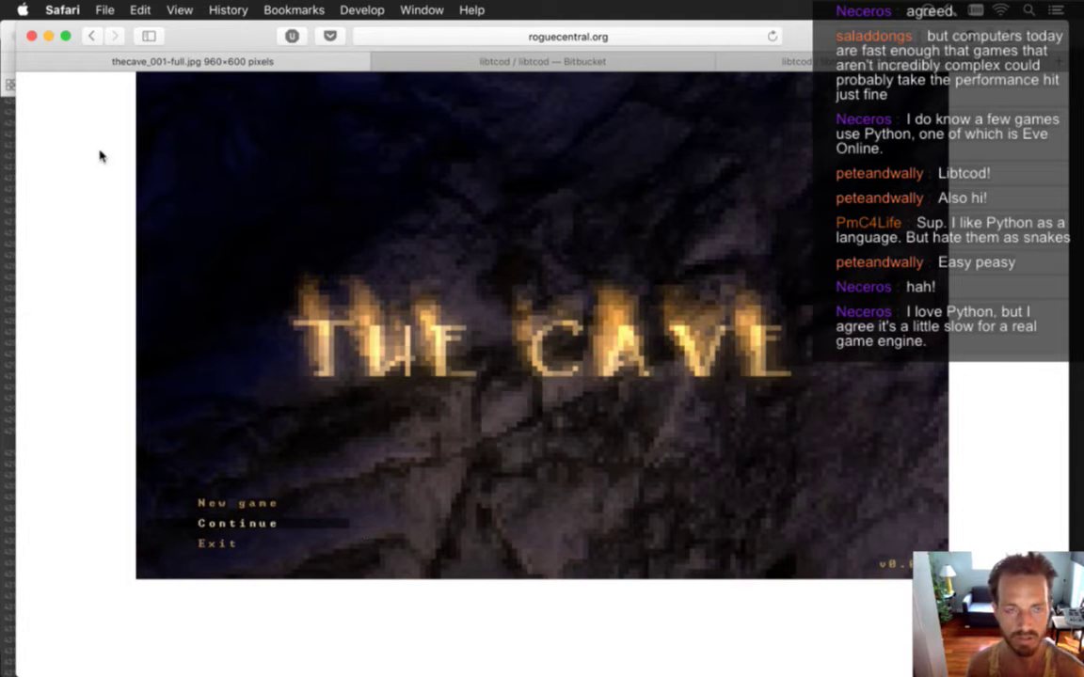
left_click(91, 37)
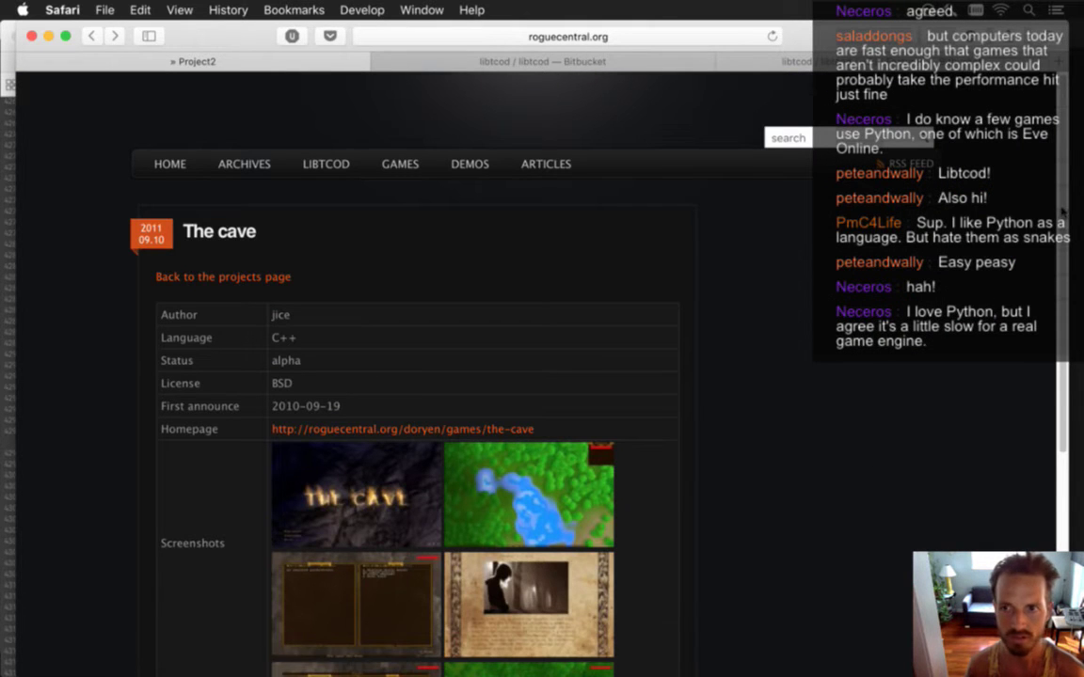
scroll(572, 405, "down", 5)
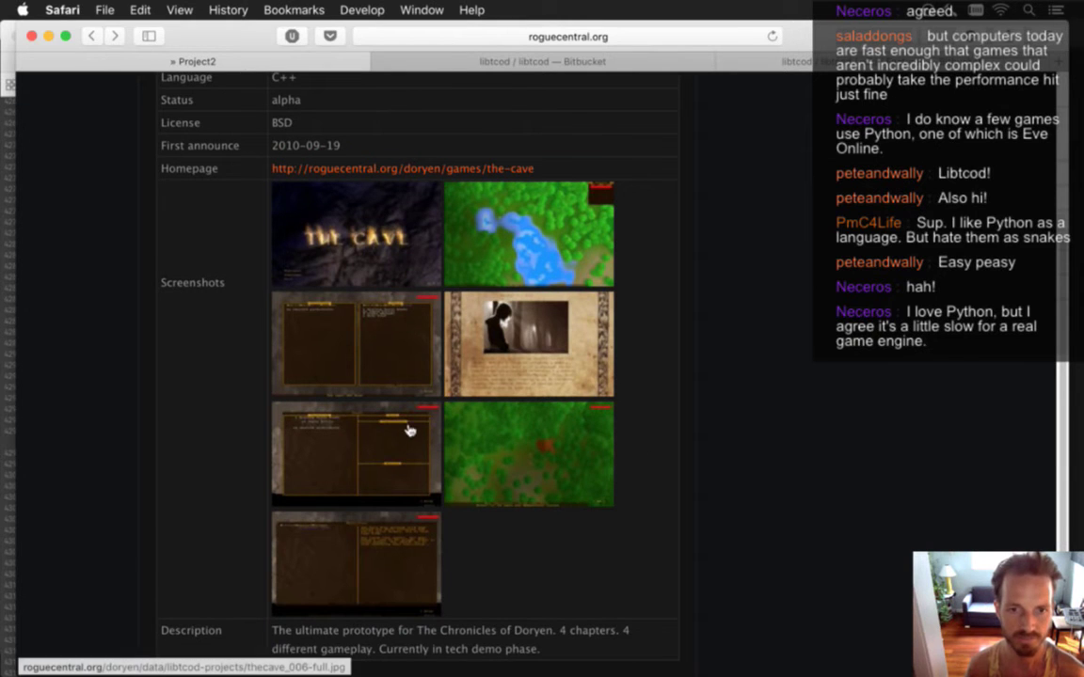
- Search the web for zzt in a new tab and show the image results
key("super+t")
type("zzt")
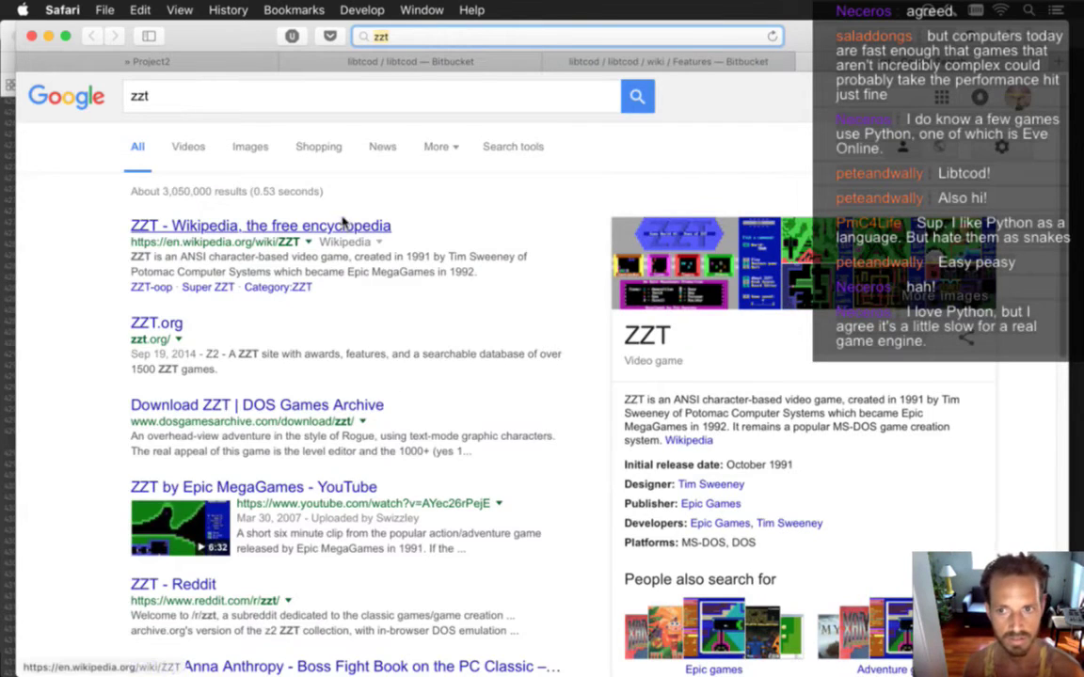
left_click(252, 145)
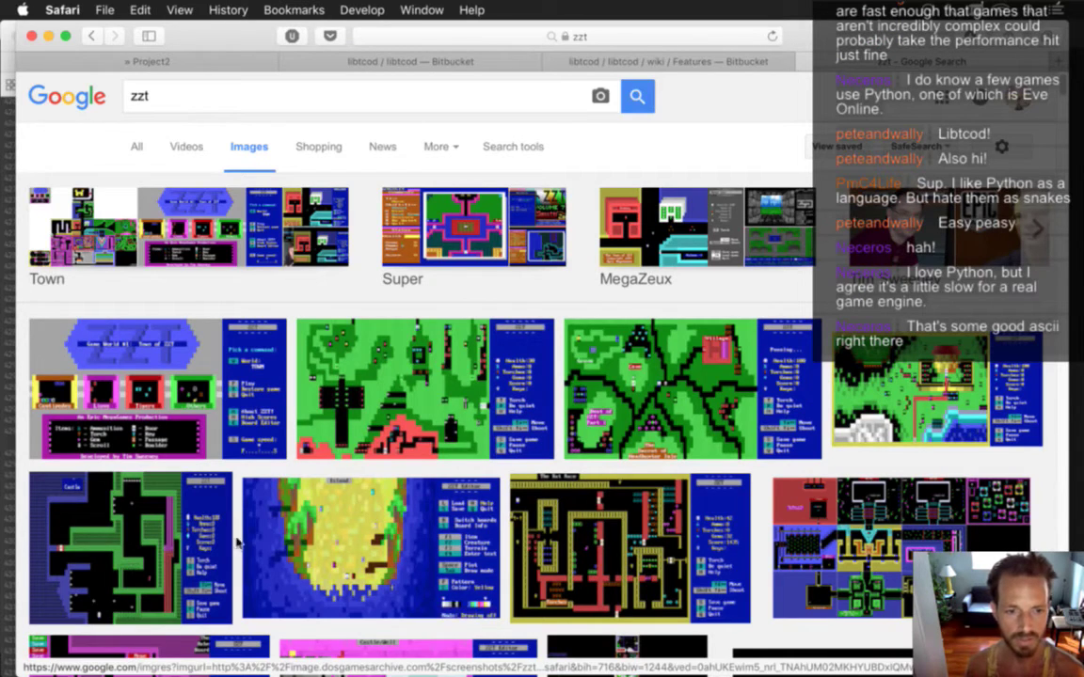
- Preview the green-walled Castle screenshot and the City of ZZT map in the image results, closing each preview
left_click(155, 493)
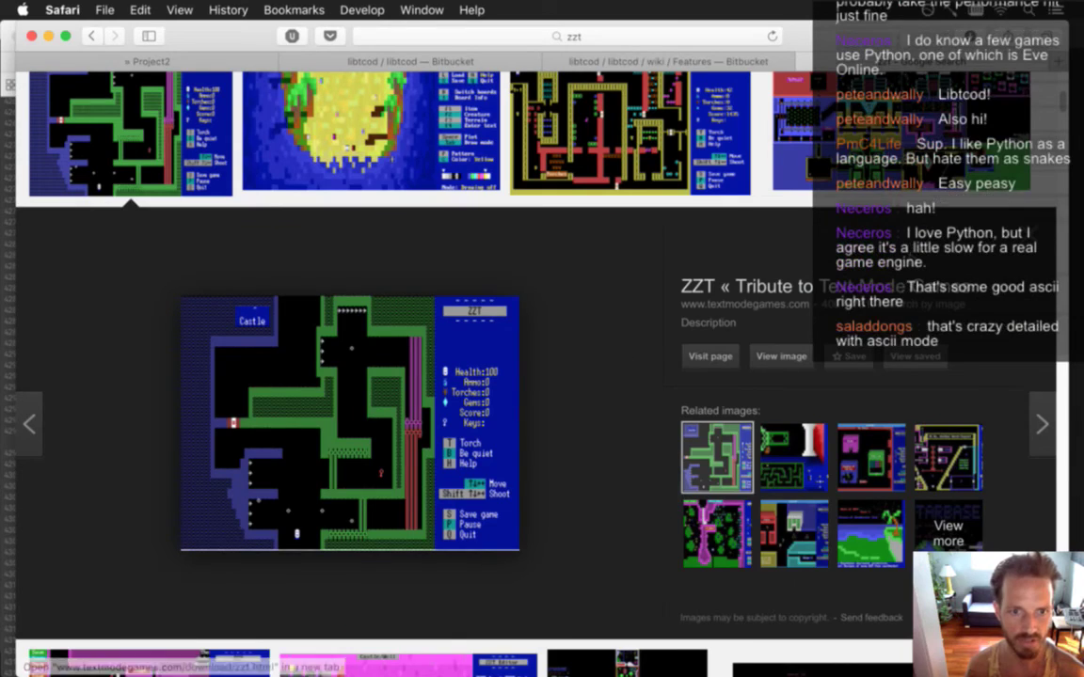
left_click(1031, 238)
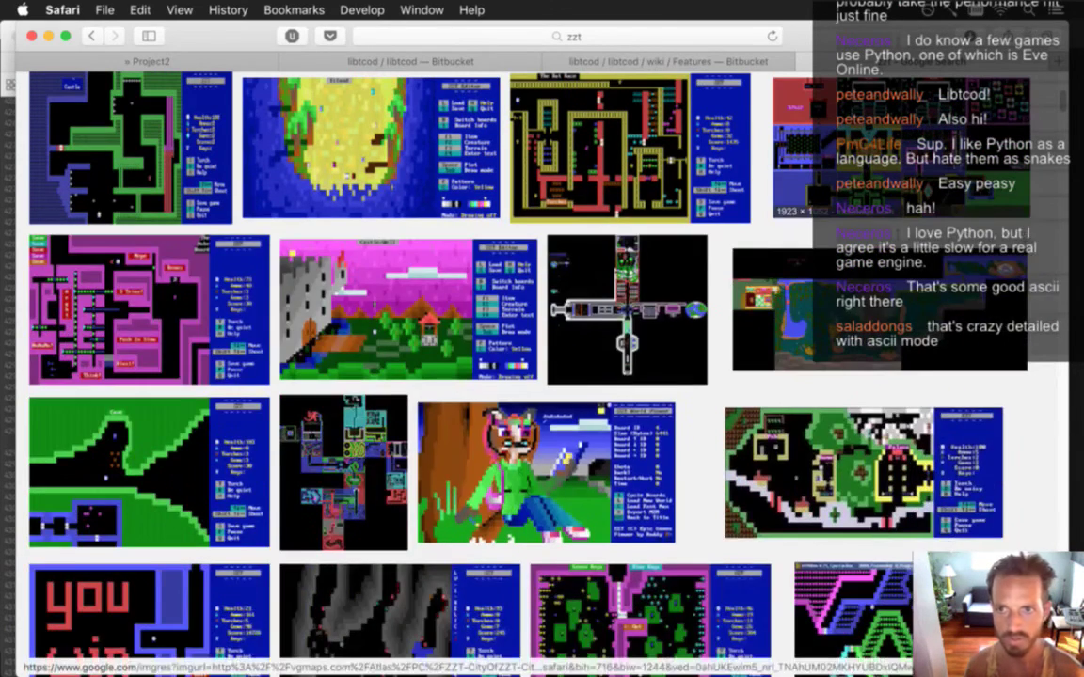
left_click(858, 150)
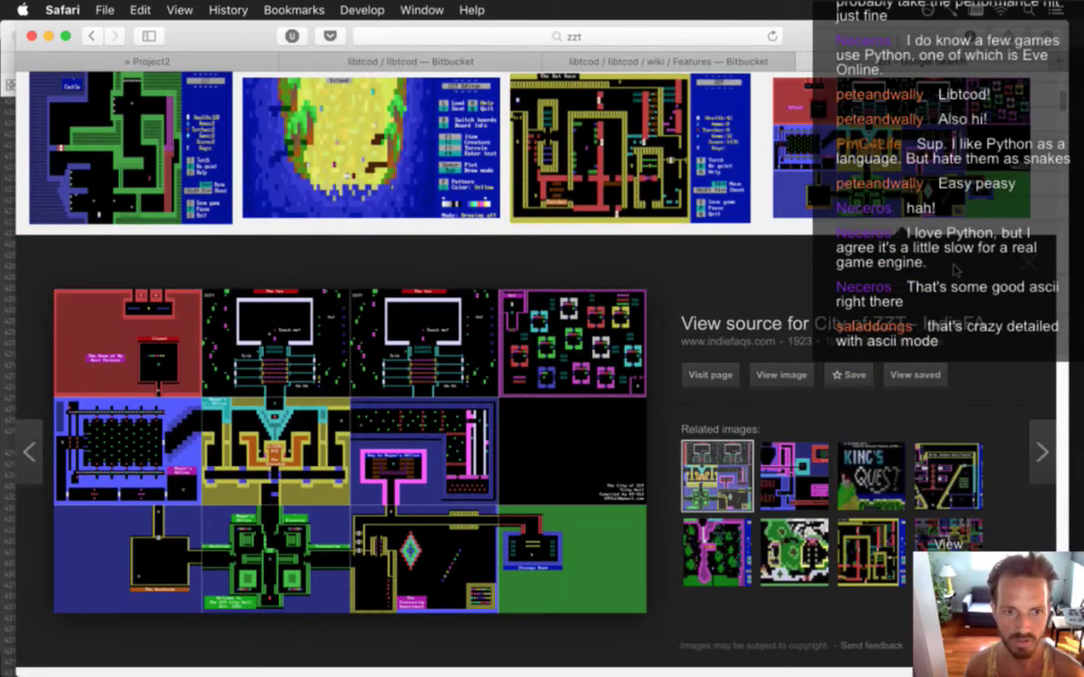
left_click(1030, 263)
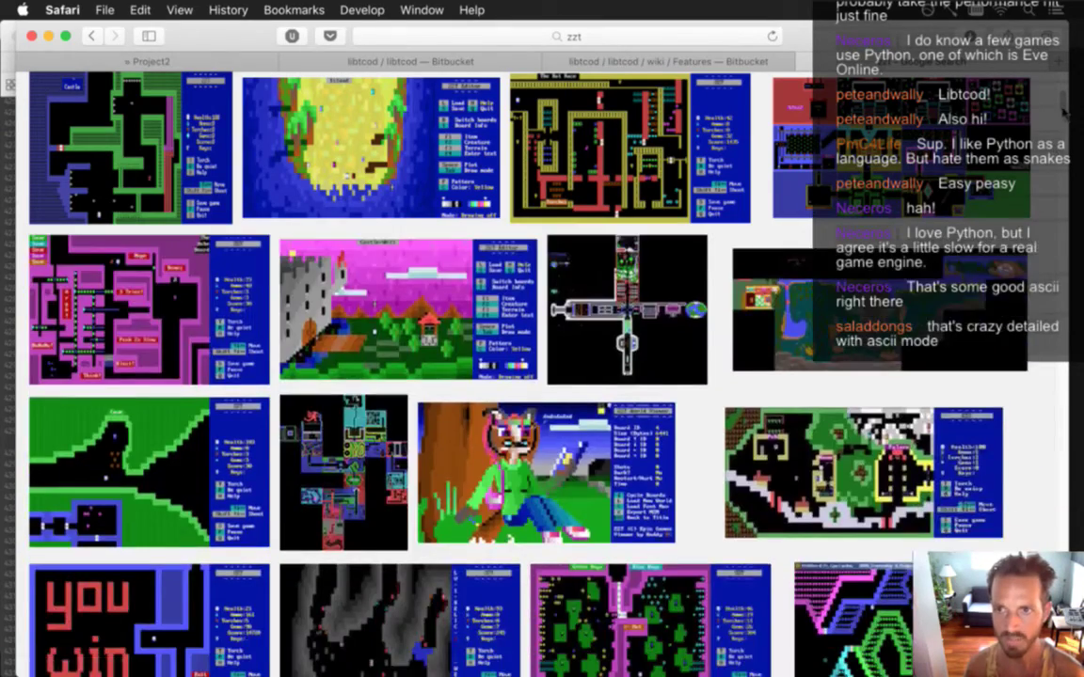
- Preview the King's Quest ZZT 2 title image further down the image results and close the preview
scroll(541, 376, "down", 15)
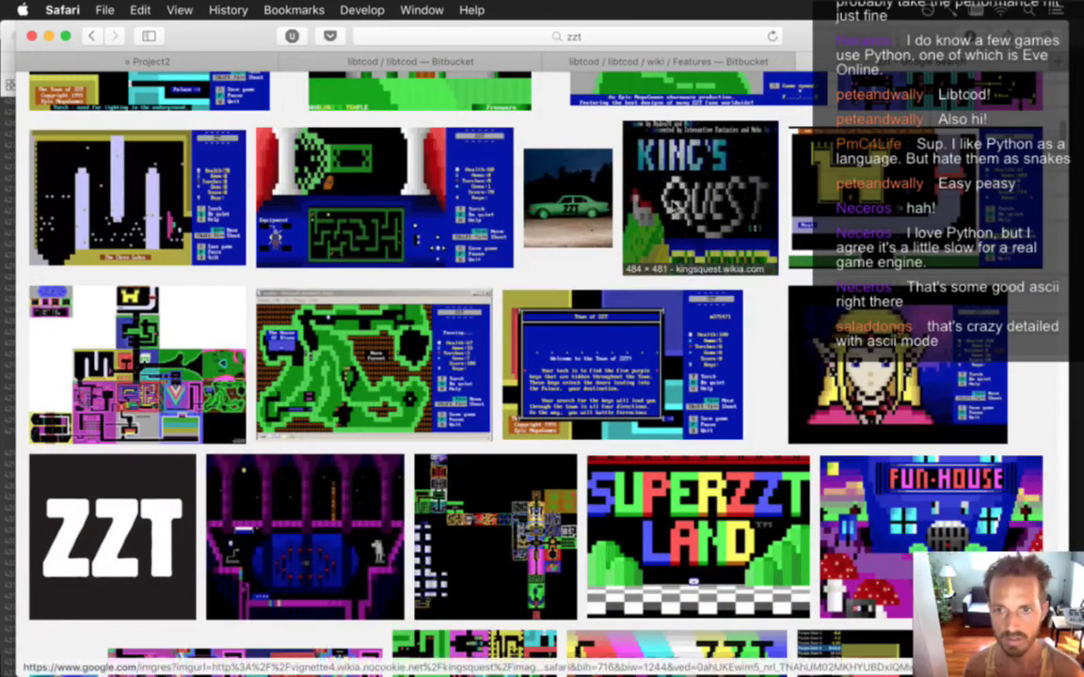
left_click(687, 237)
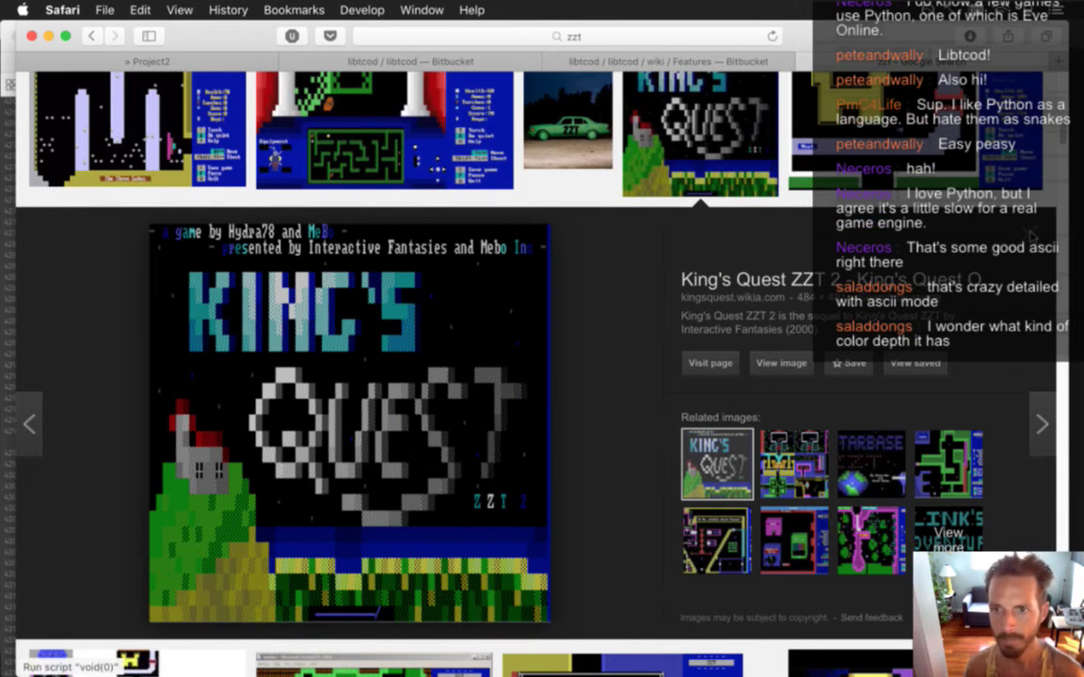
key("Escape")
- Close the zzt search and the two libtcod tabs, and view The cave's Chapter I story screenshot before returning to its page
key("super+w")
key("super+w")
key("super+w")
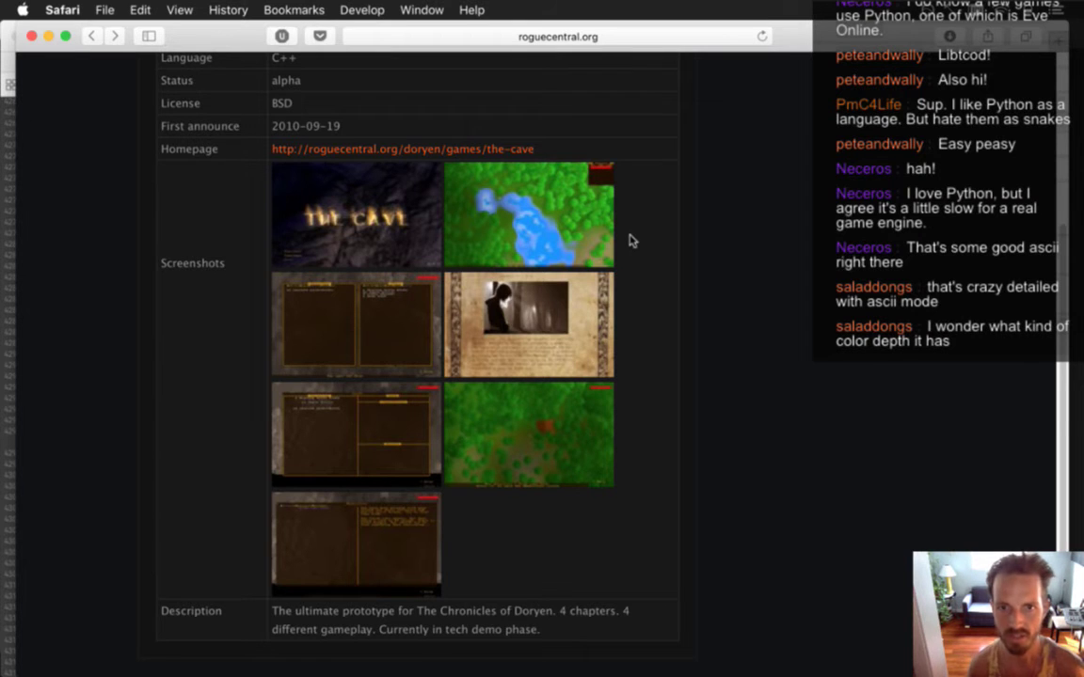
left_click(555, 315)
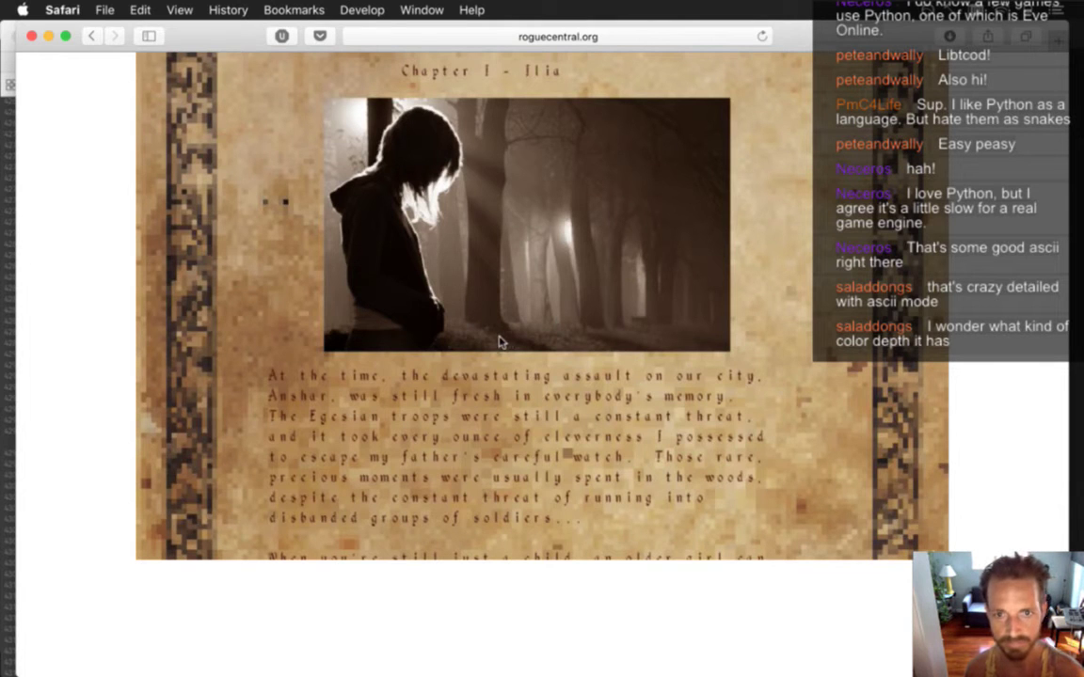
left_click(91, 36)
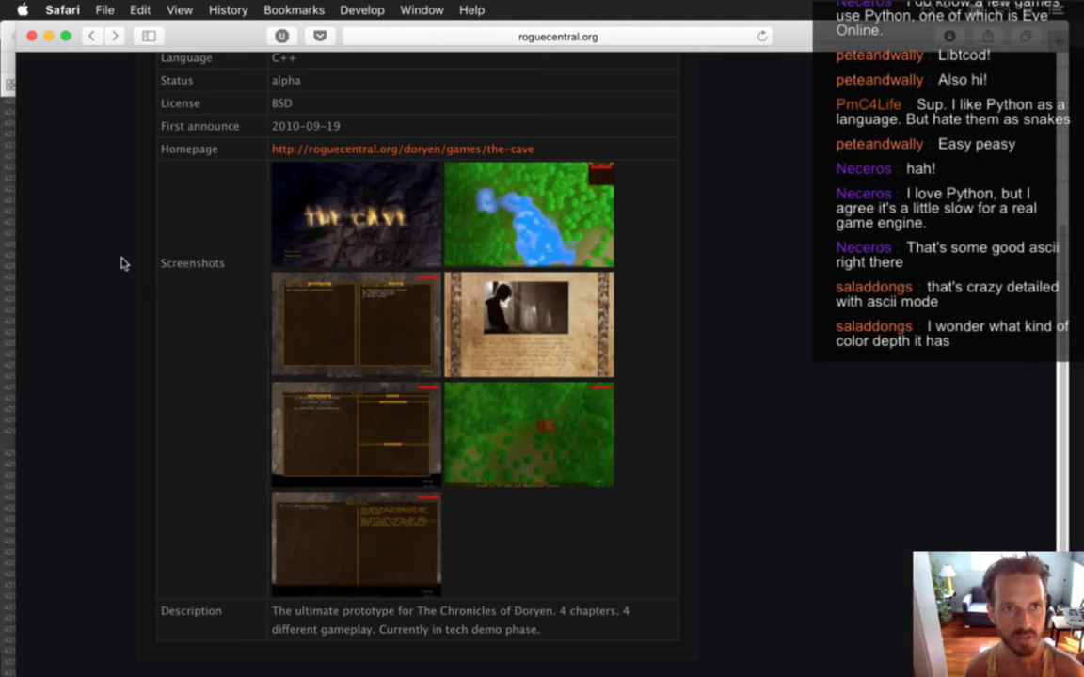
- Switch to Xcode and widen the Area.cpp editor so the long nolock condition fits on one line
key("super+Tab")
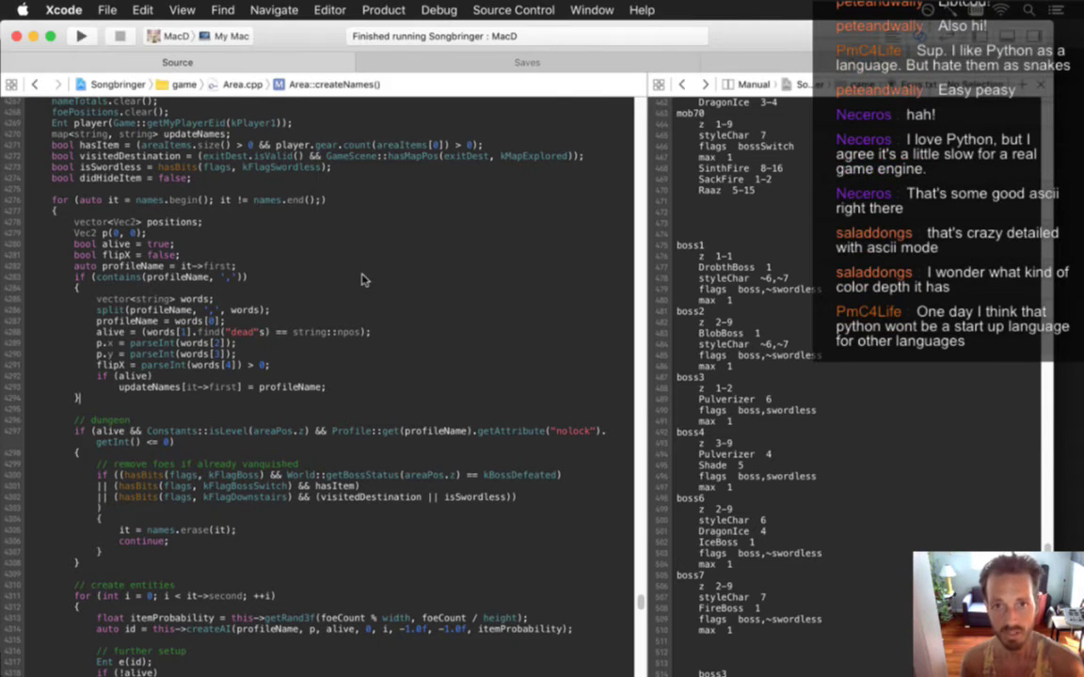
mouse_move(1079, 506)
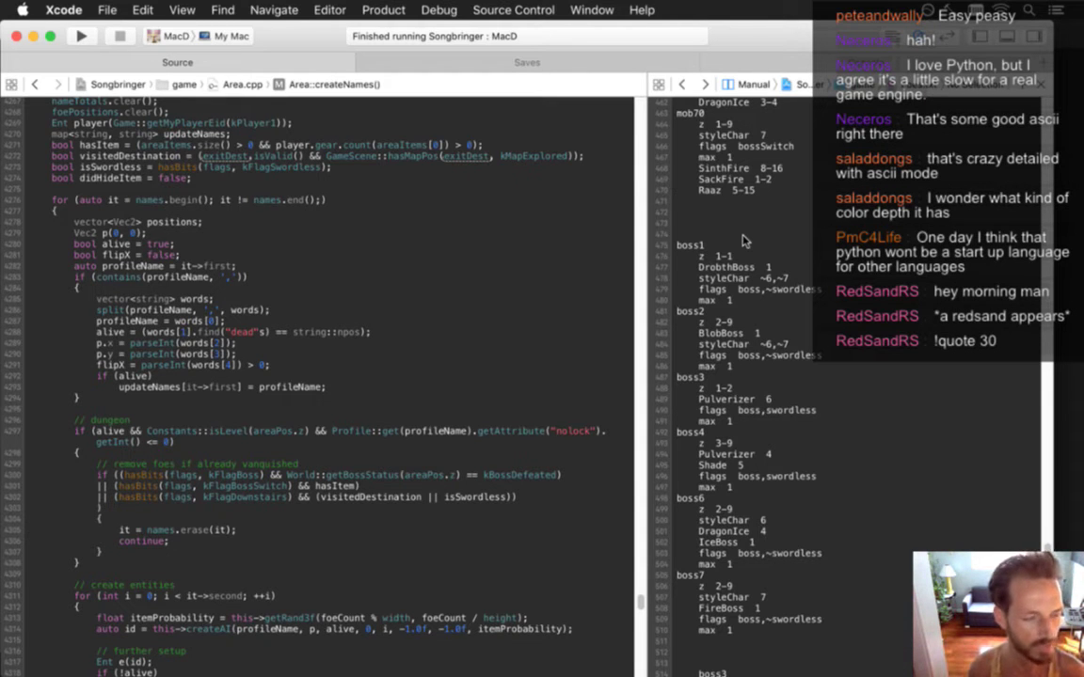
left_click(511, 466)
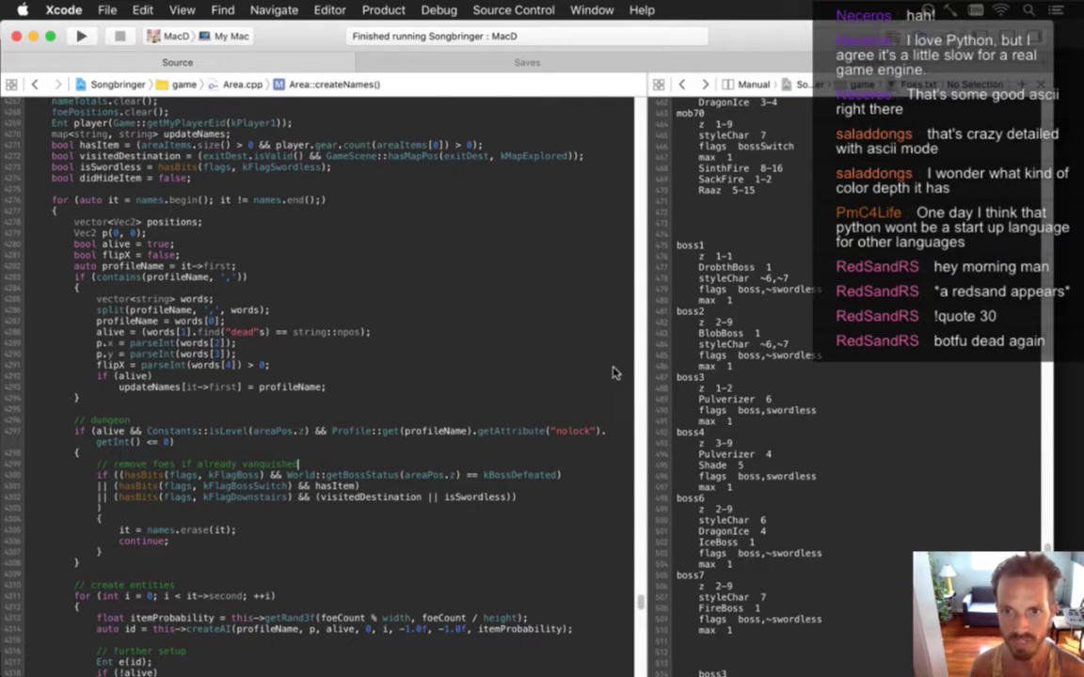
left_click_drag(650, 350, 709, 365)
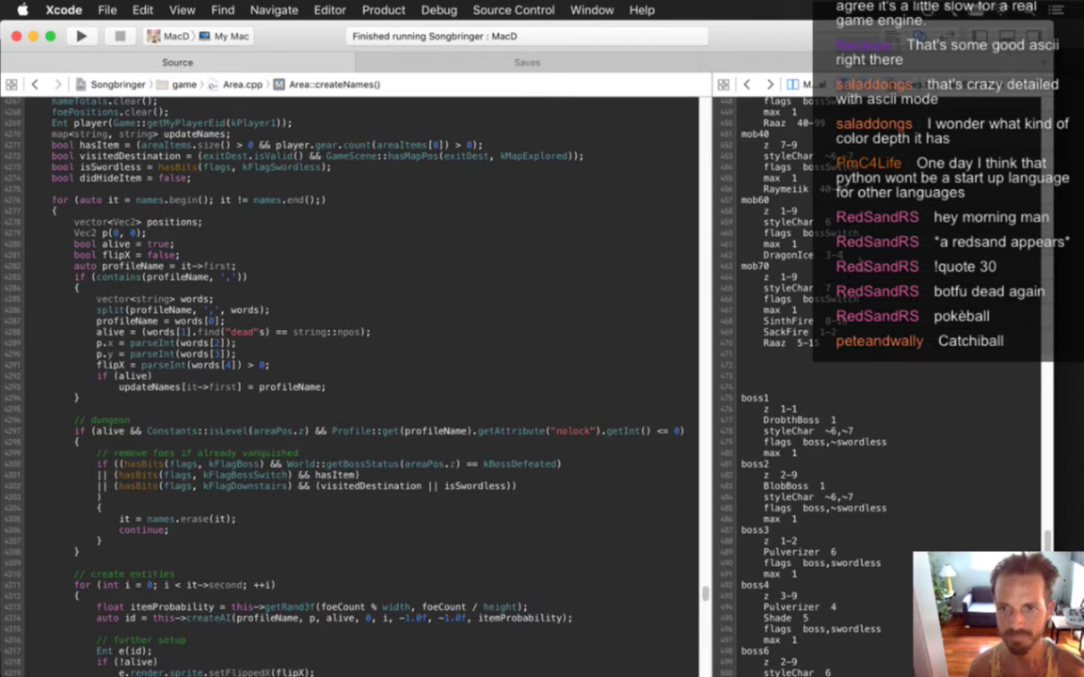
- Bring Saves.txt back into the second editor and set the active p entry under the XANADU seed to 0,0,-12
key("ctrl+super+Left")
key("ctrl+super+Left")
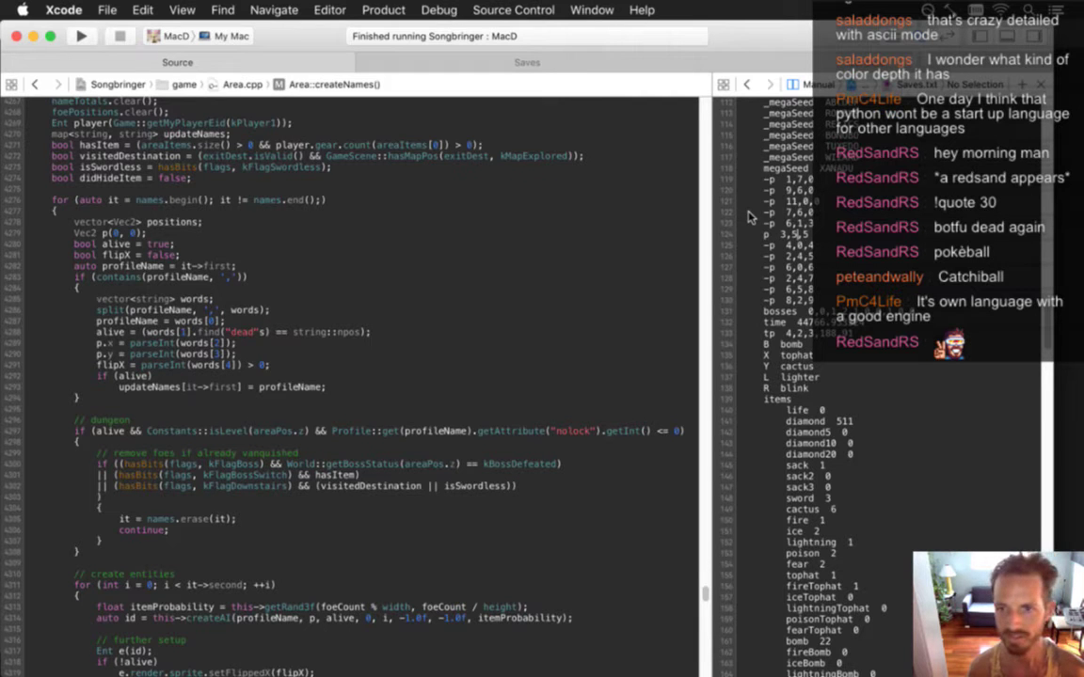
key("BackSpace")
key("BackSpace")
key("BackSpace")
key("BackSpace")
key("BackSpace")
type("0,")
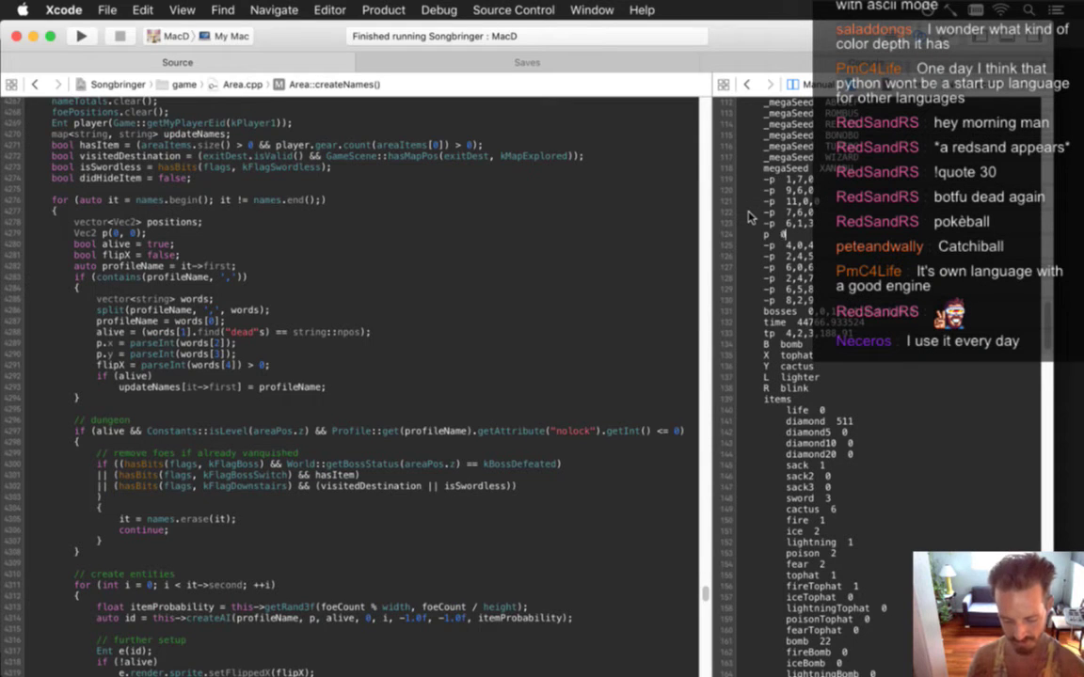
type("0,-12")
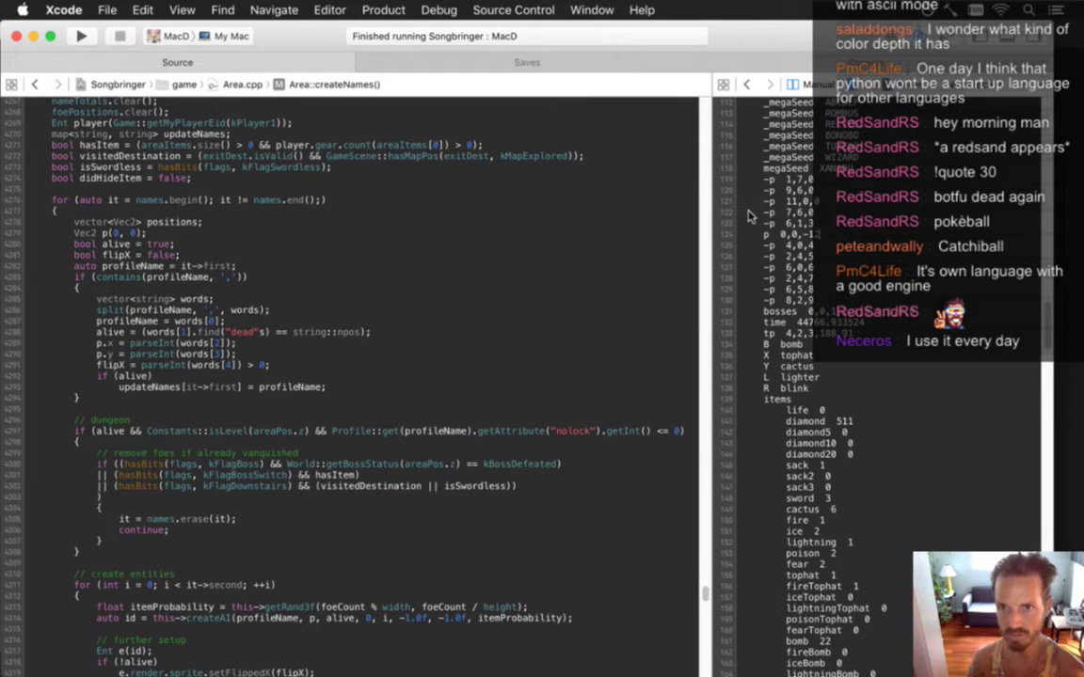
key("Down")
key("Down")
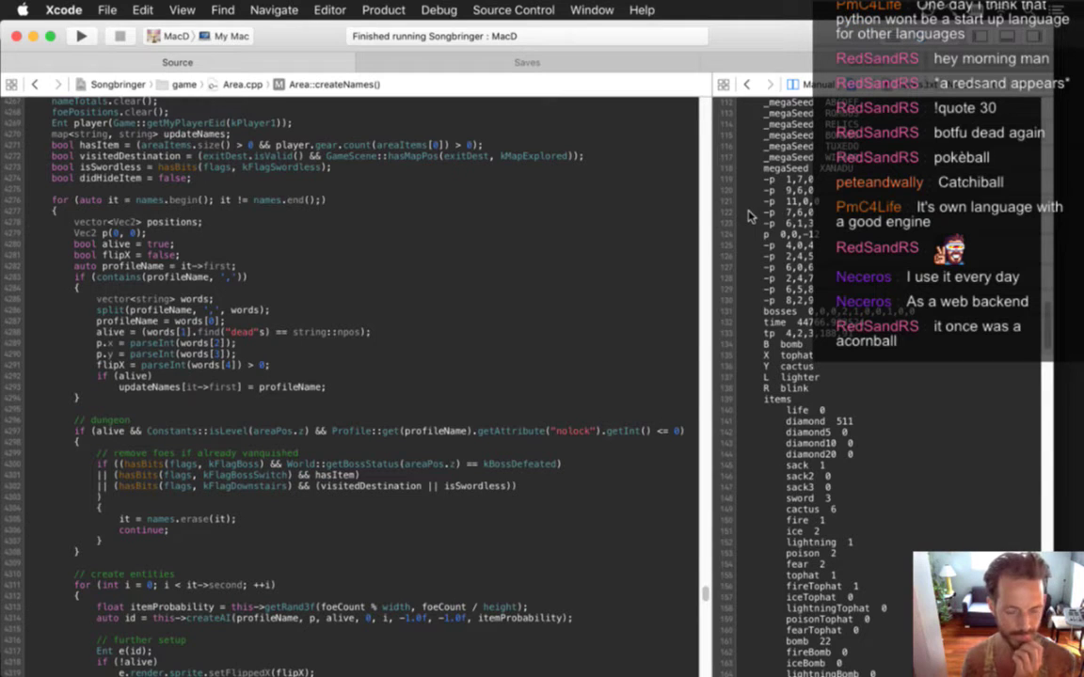
- Run Songbringer, then save and quit from the pause menu and load the saved game again
key("super+r")
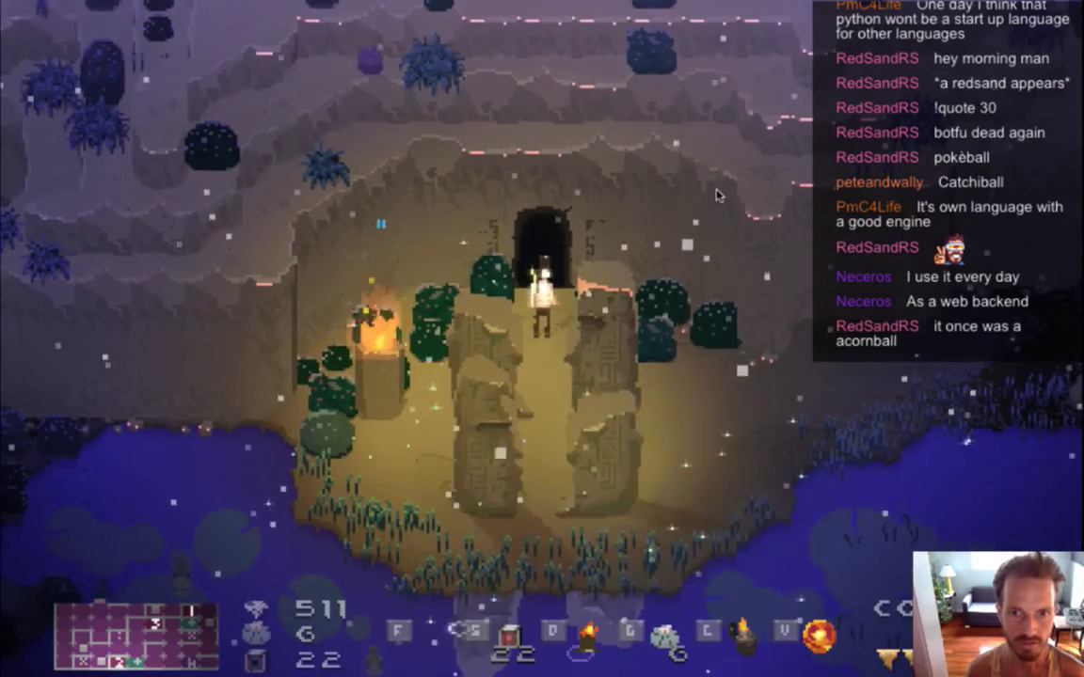
key("Right")
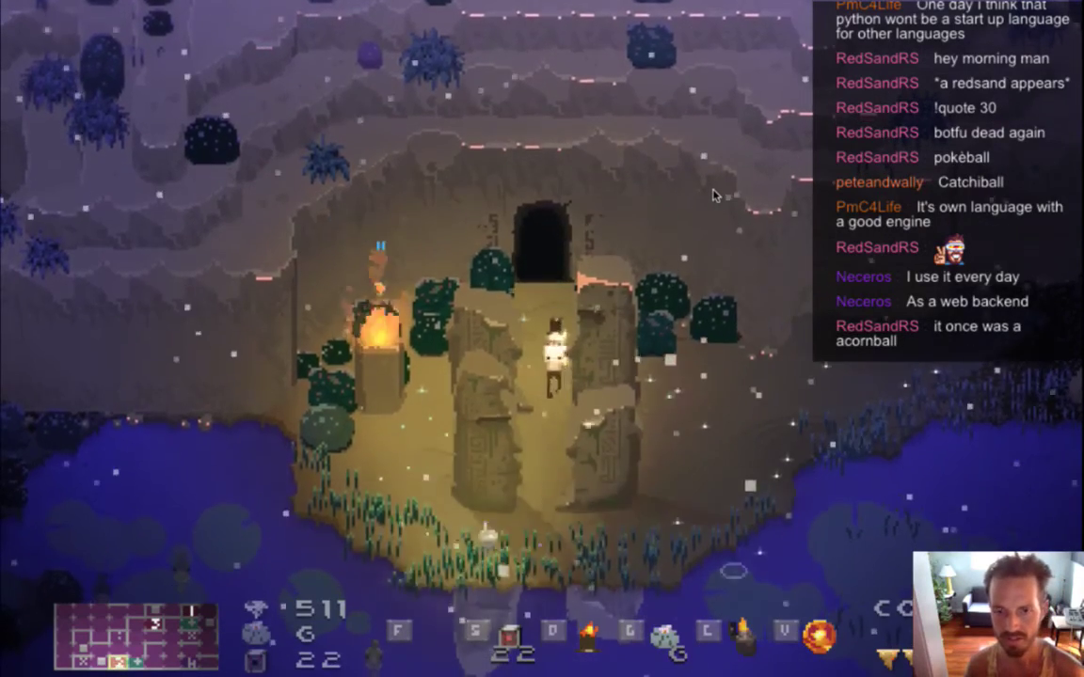
key("Escape")
key("Down")
key("Down")
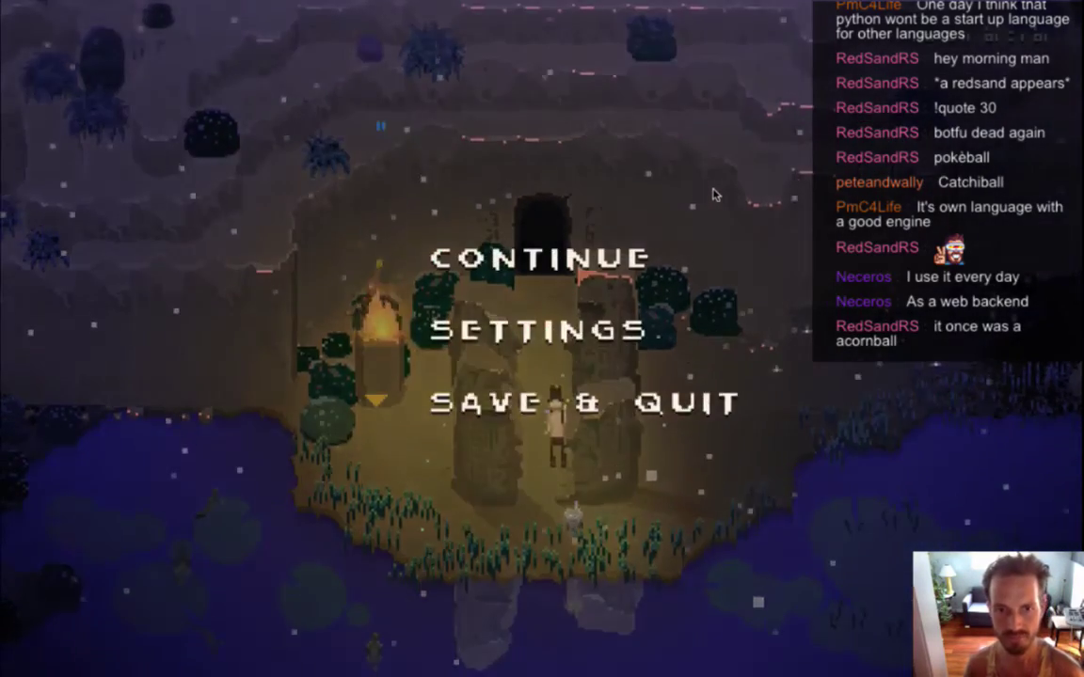
key("Return")
key("Return")
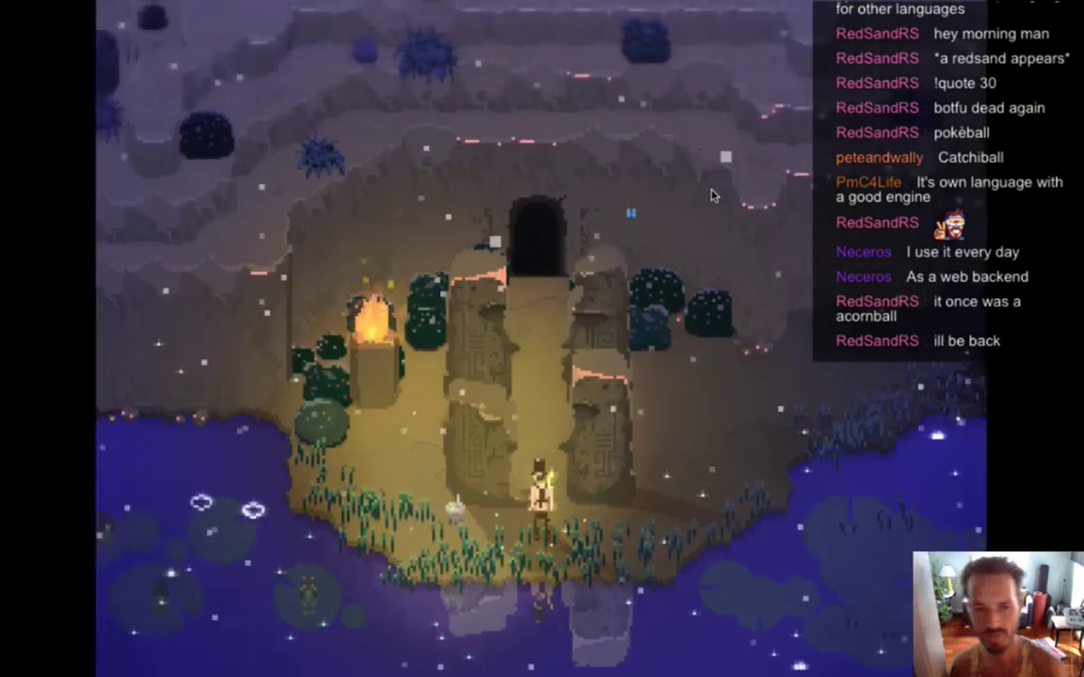
- Enter the cave doorway and walk the hero back and forth on the narrow bridge beside the torch pillar
key("Up")
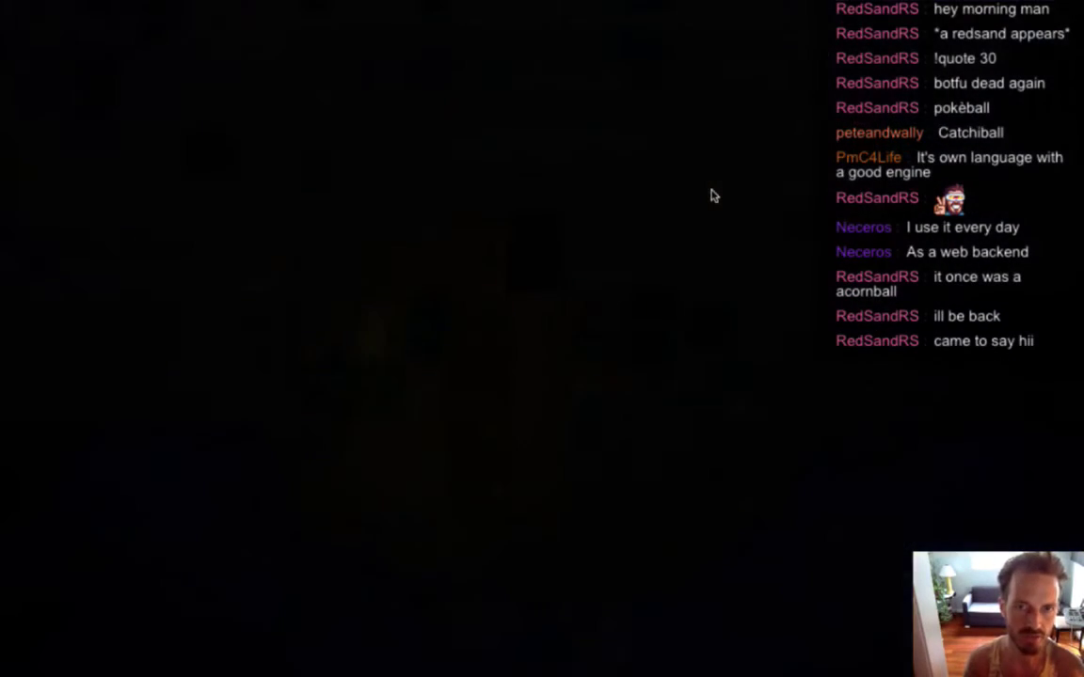
key("Up")
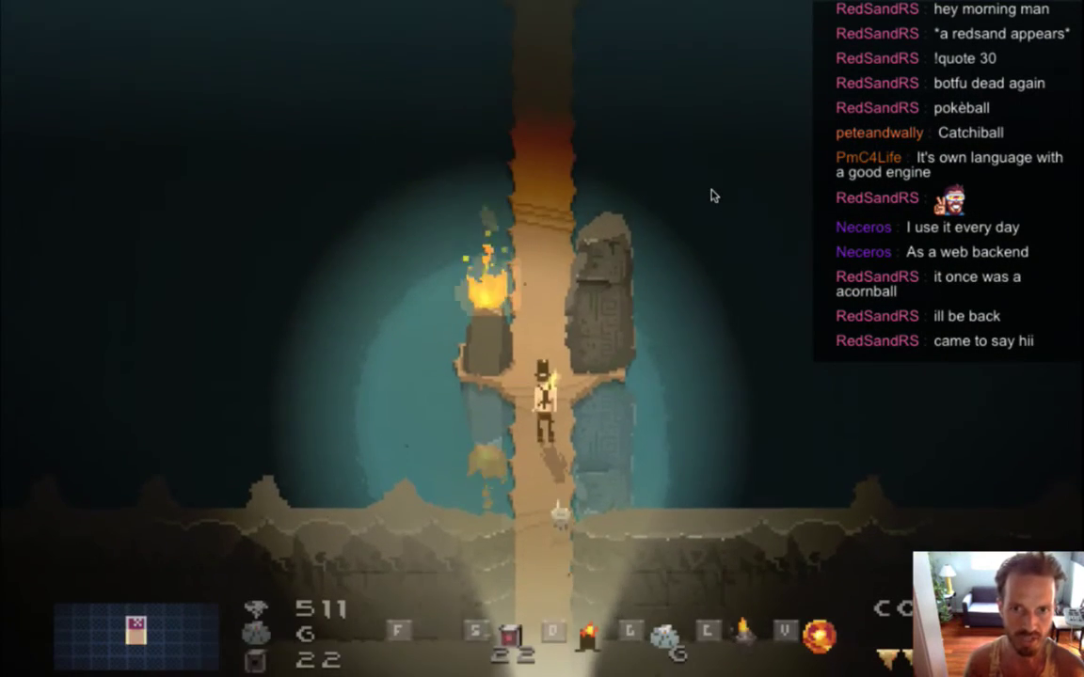
key("Down")
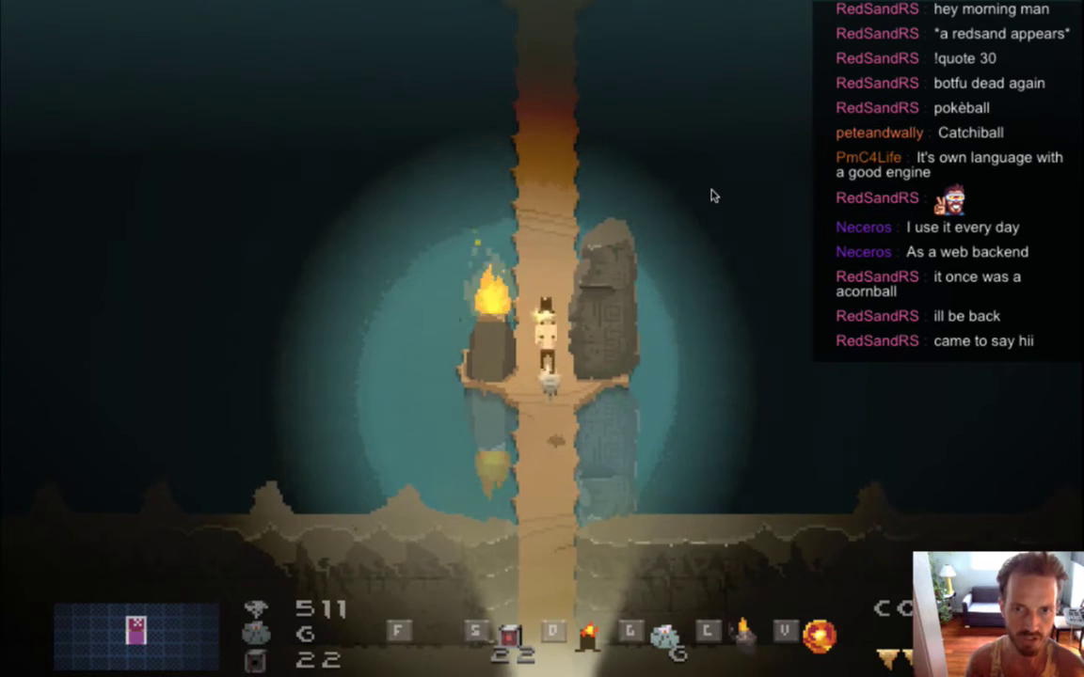
key("Up")
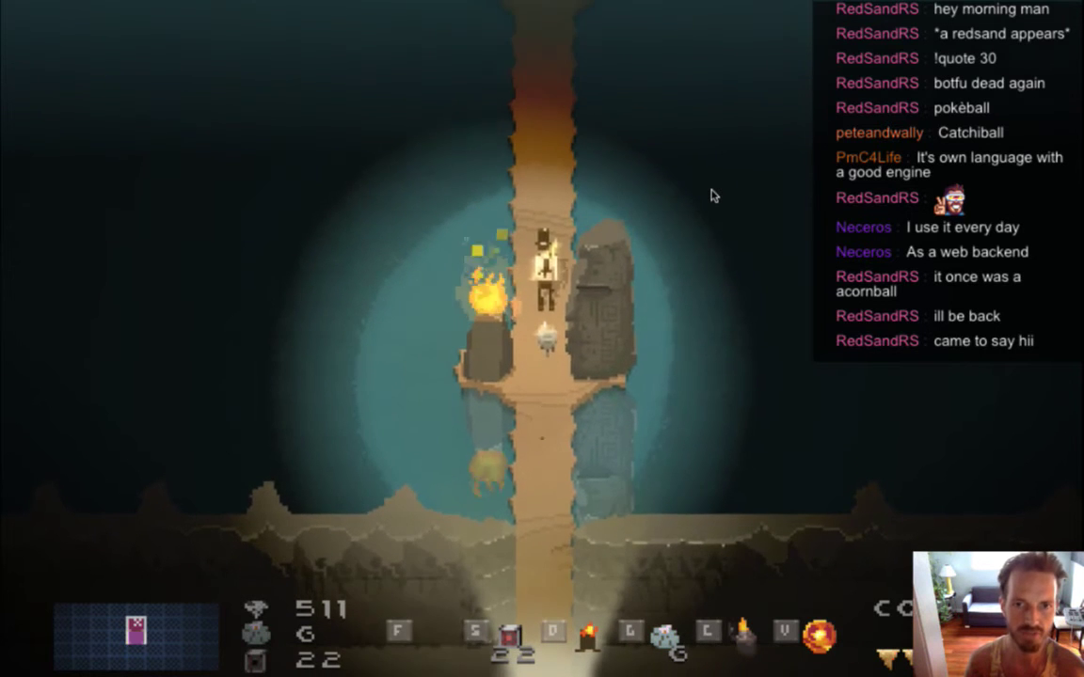
key("Down")
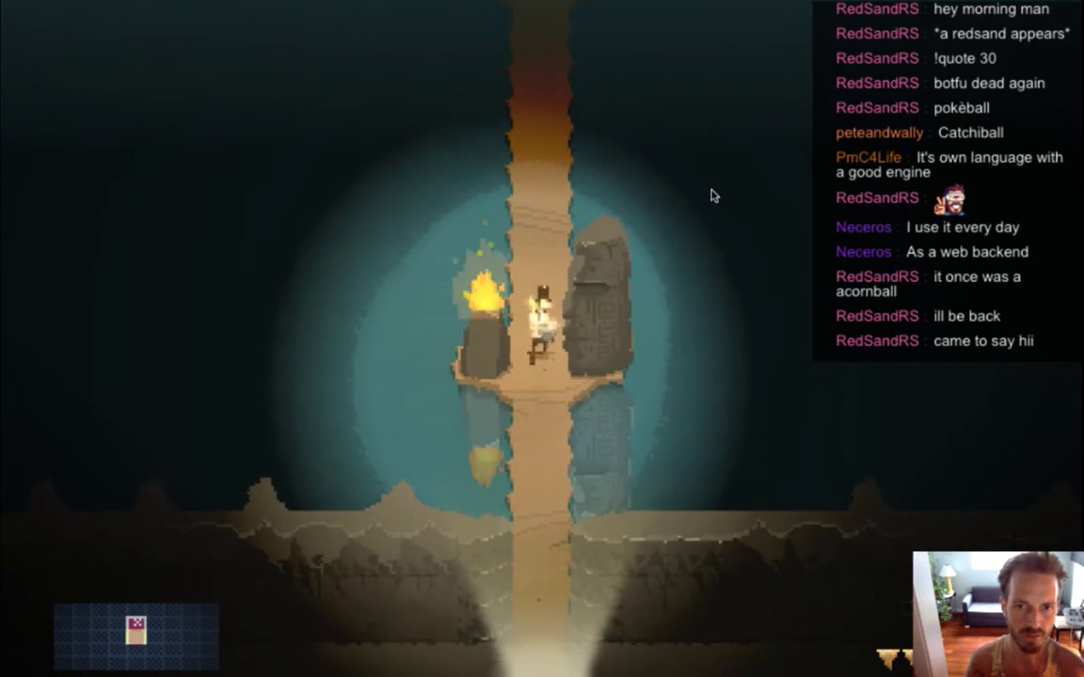
key("Up")
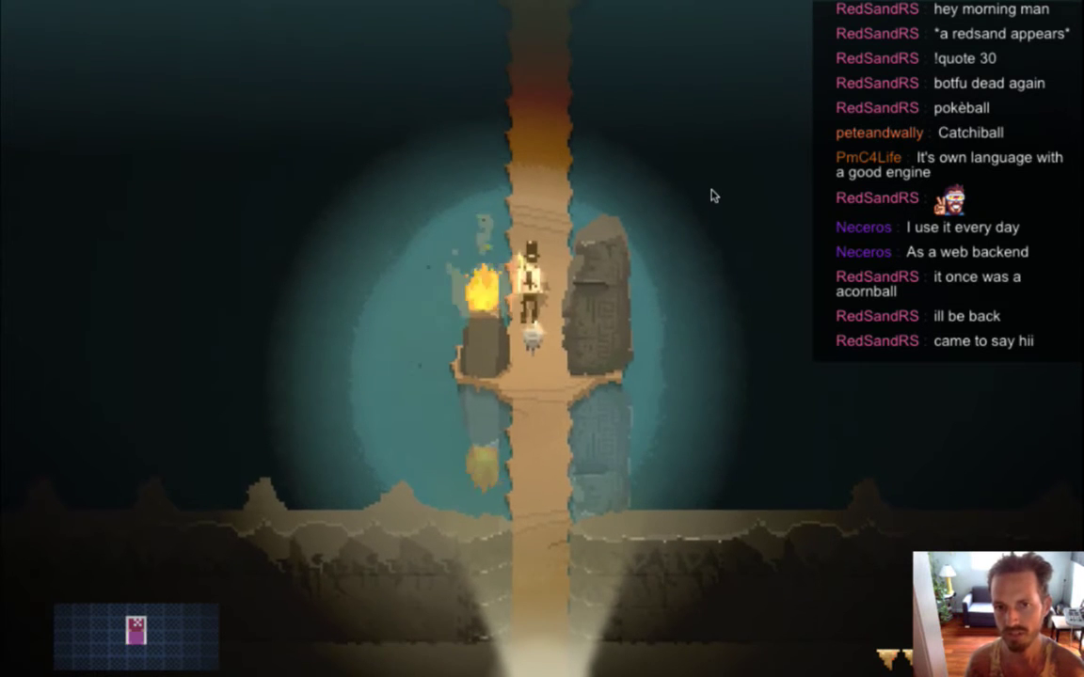
key("Up")
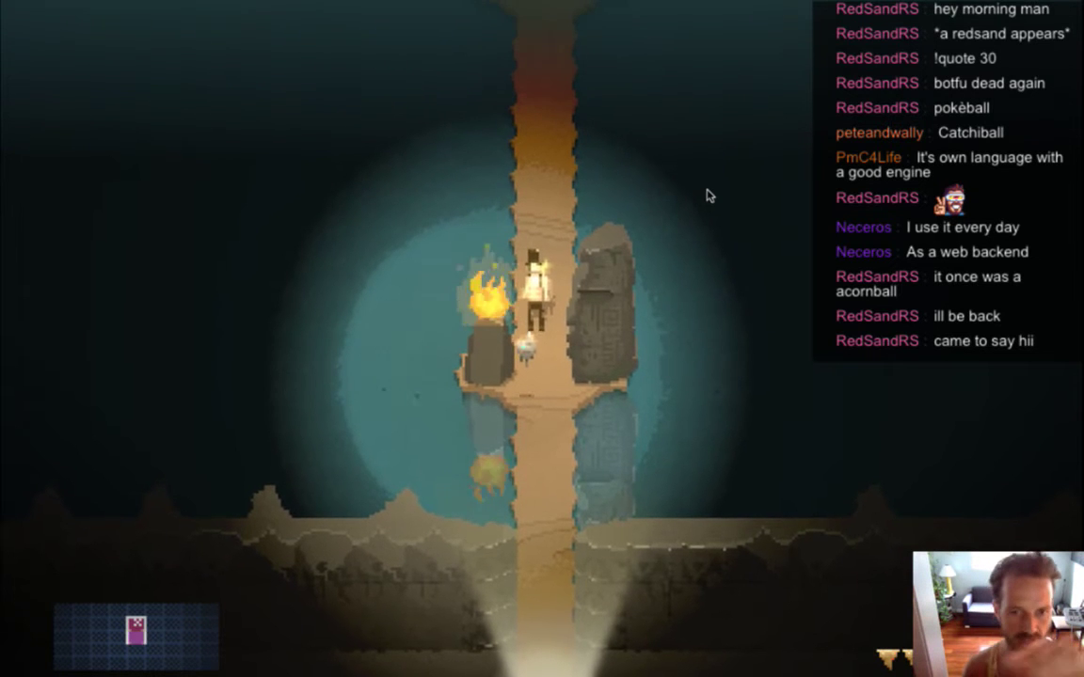
- Take the hero across the bridge into the next room, walk around its platform and approach the dark doorway
key("w")
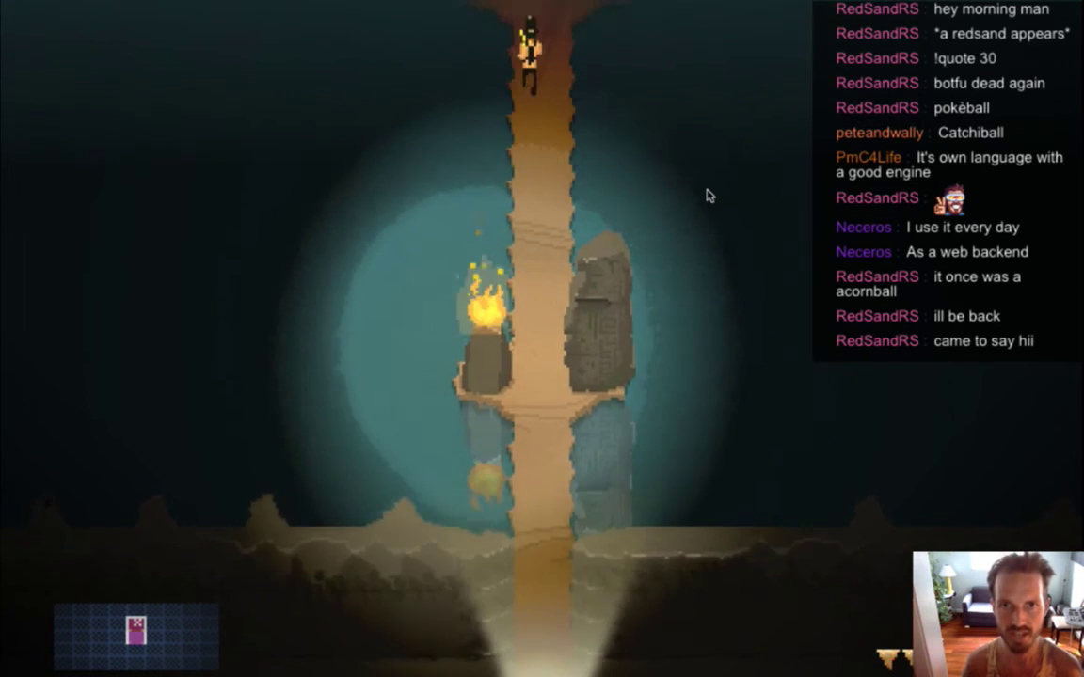
key("Up")
key("Left")
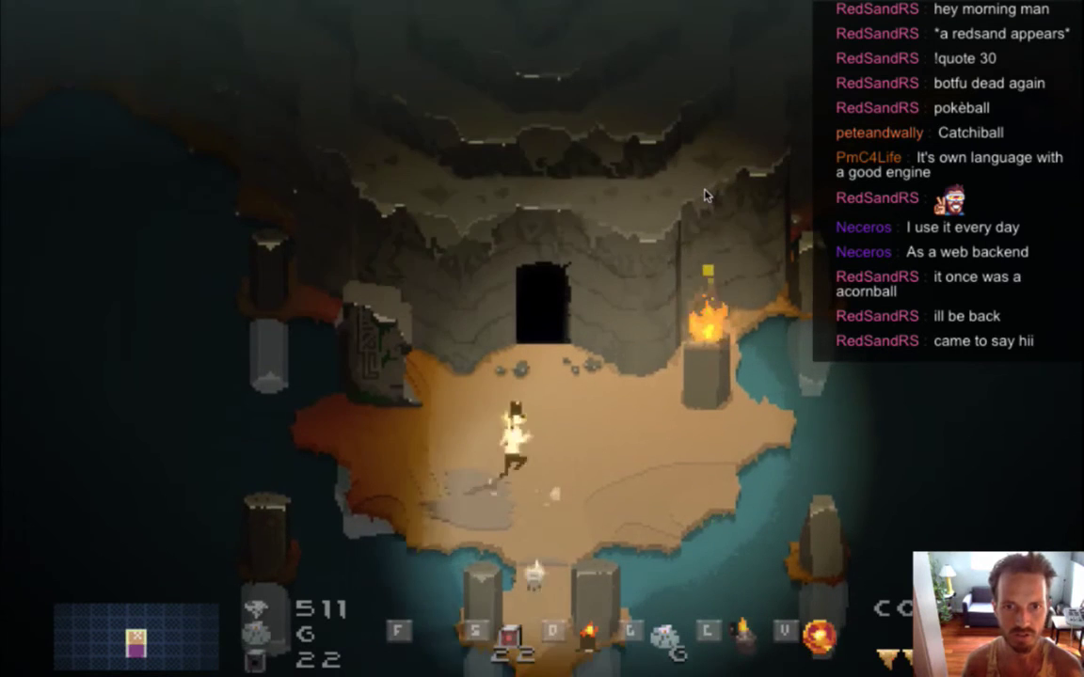
key("Down")
key("Right")
key("Left")
key("Up")
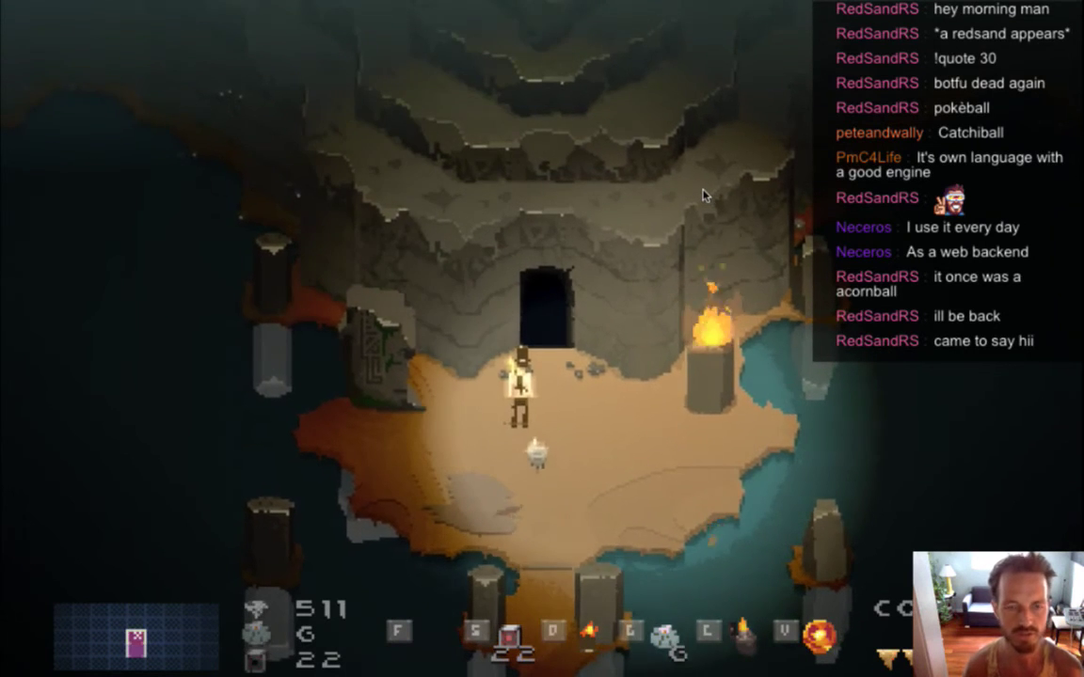
- Switch back to Xcode, stop the game and go to the p entries under the XANADU seed in Saves.txt
key("super+Tab")
key("super+period")
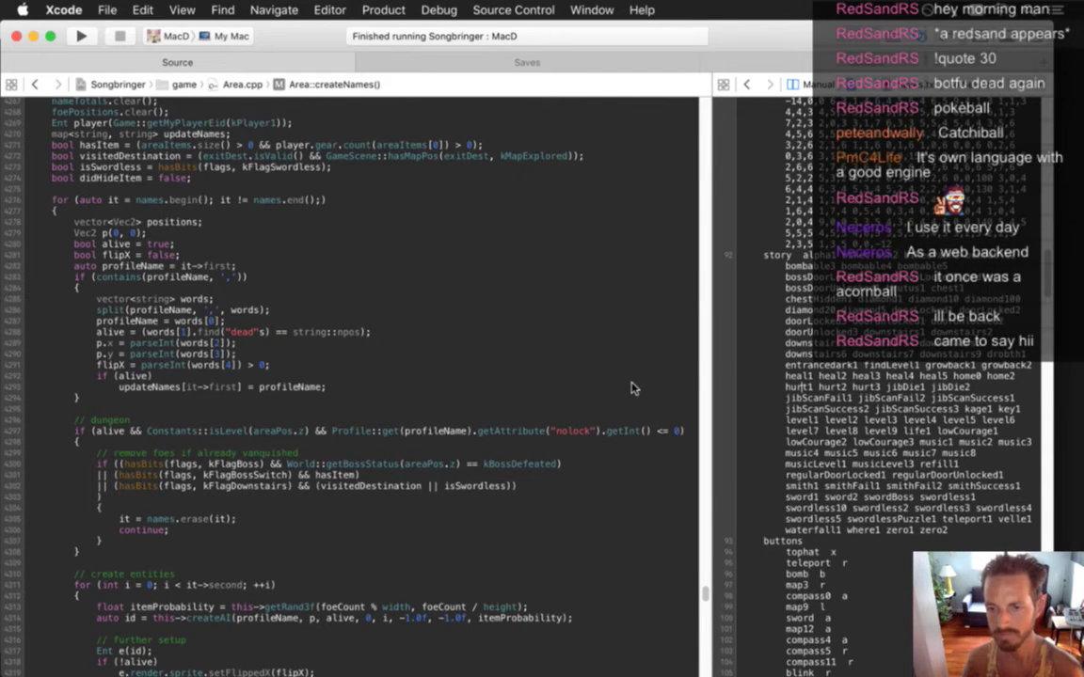
key("Page_Down")
key("Page_Down")
key("Page_Down")
key("Page_Down")
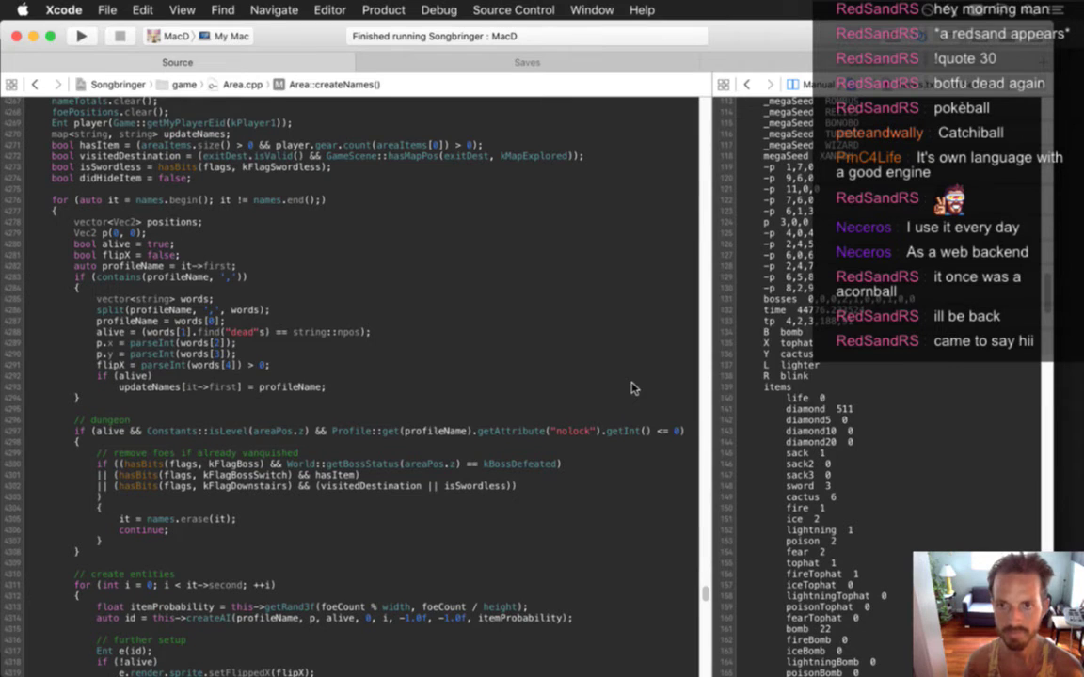
- Switch to TextMate and write the to-do "put a cactus container in swordless 2" in a new document
key("super+Tab")
key("super+Tab")
key("super+Tab")
key("super+Tab")
key("super+Tab")
key("super+Tab")
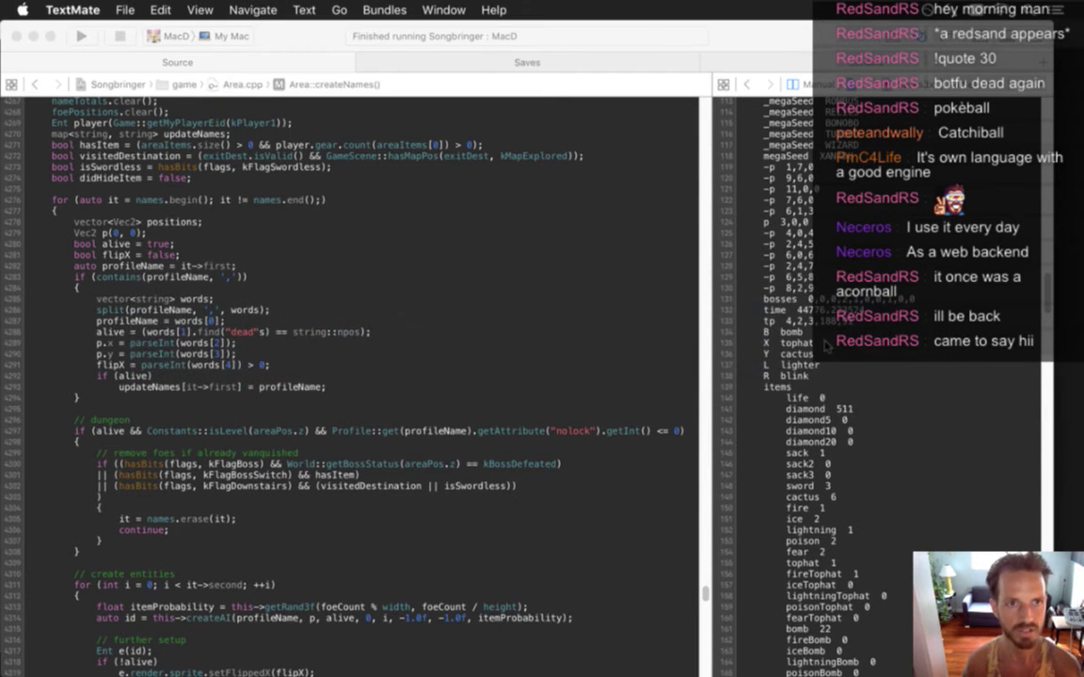
key("super+n")
type("put a cactus container in ")
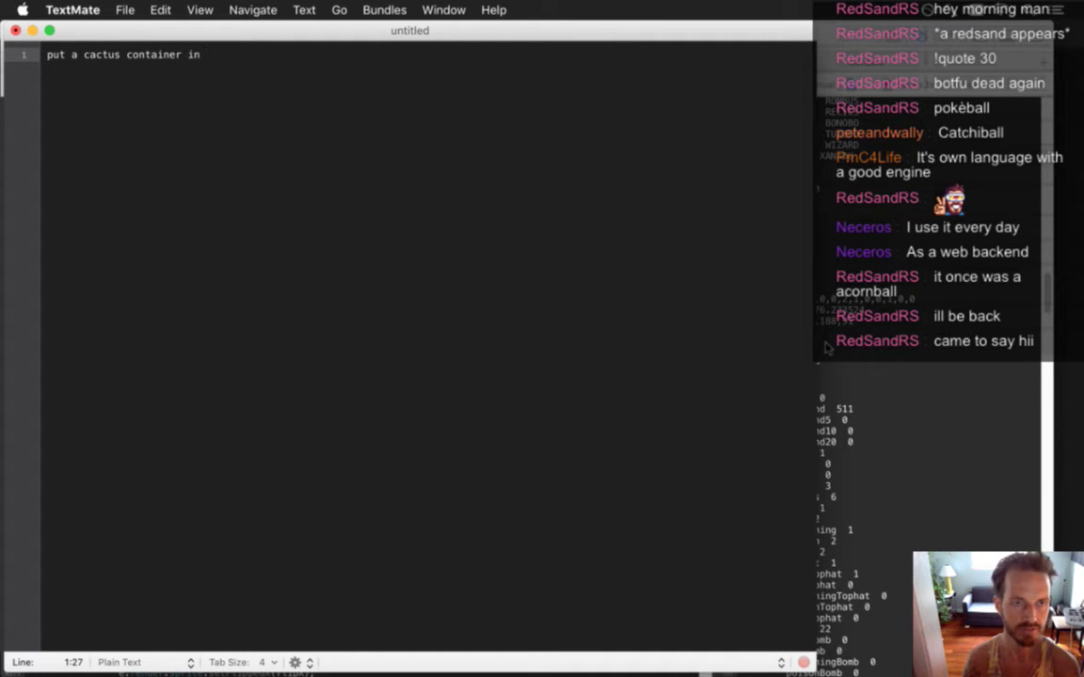
type("se")
key("BackSpace")
type("w")
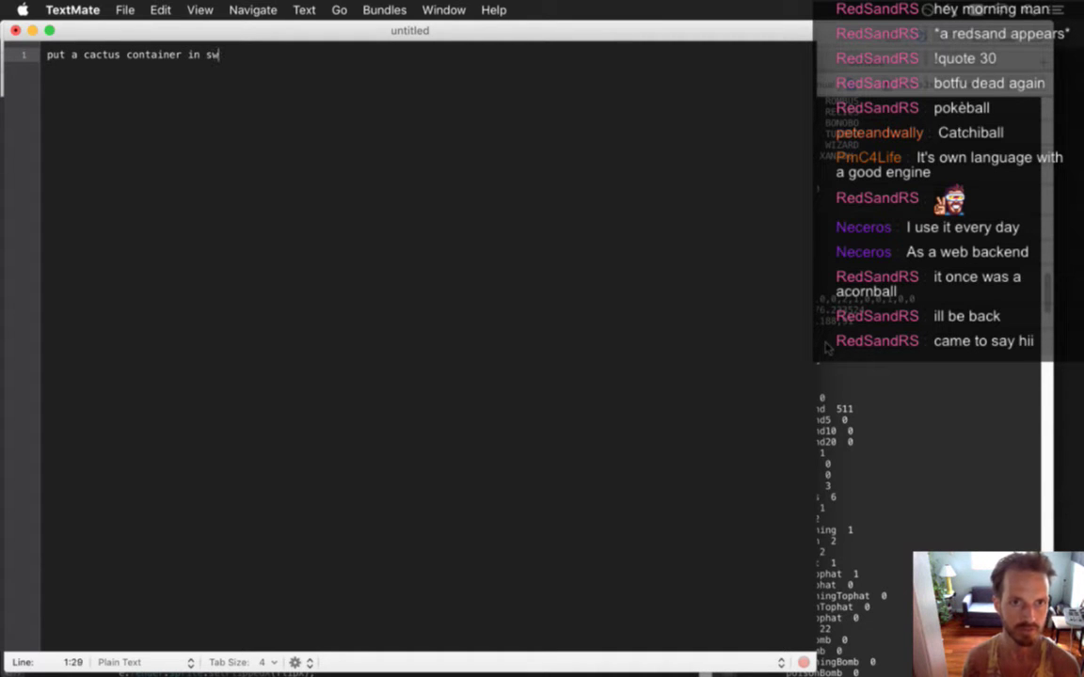
type("ordless 2")
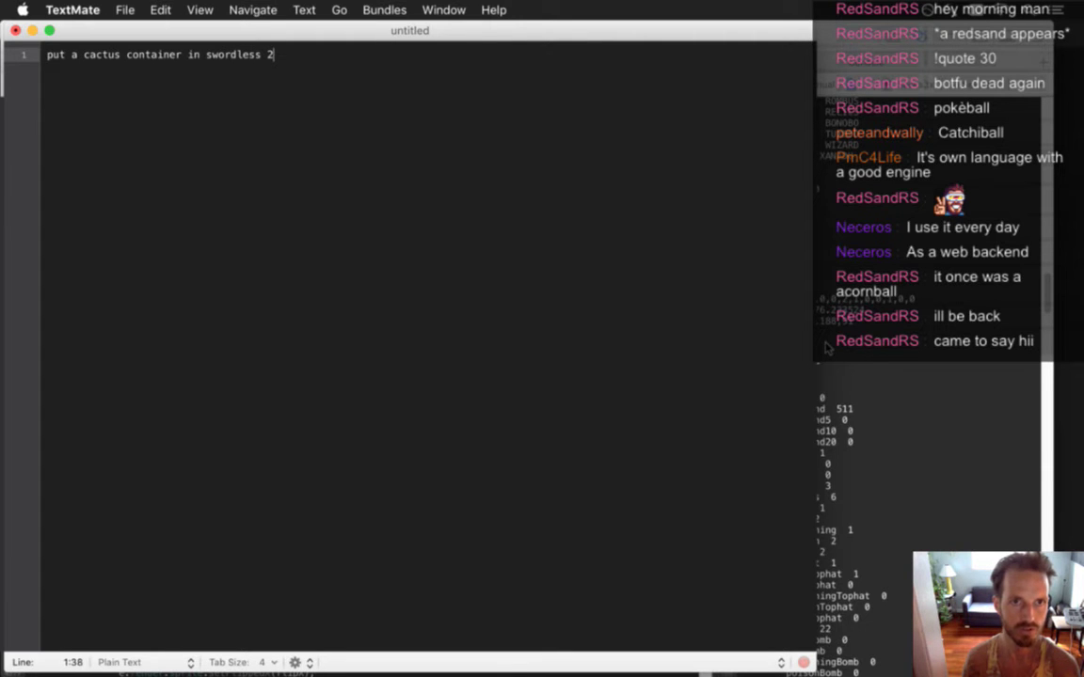
- Return to Xcode, run Songbringer, and look over the equipment and map screen before closing it
left_click(826, 348)
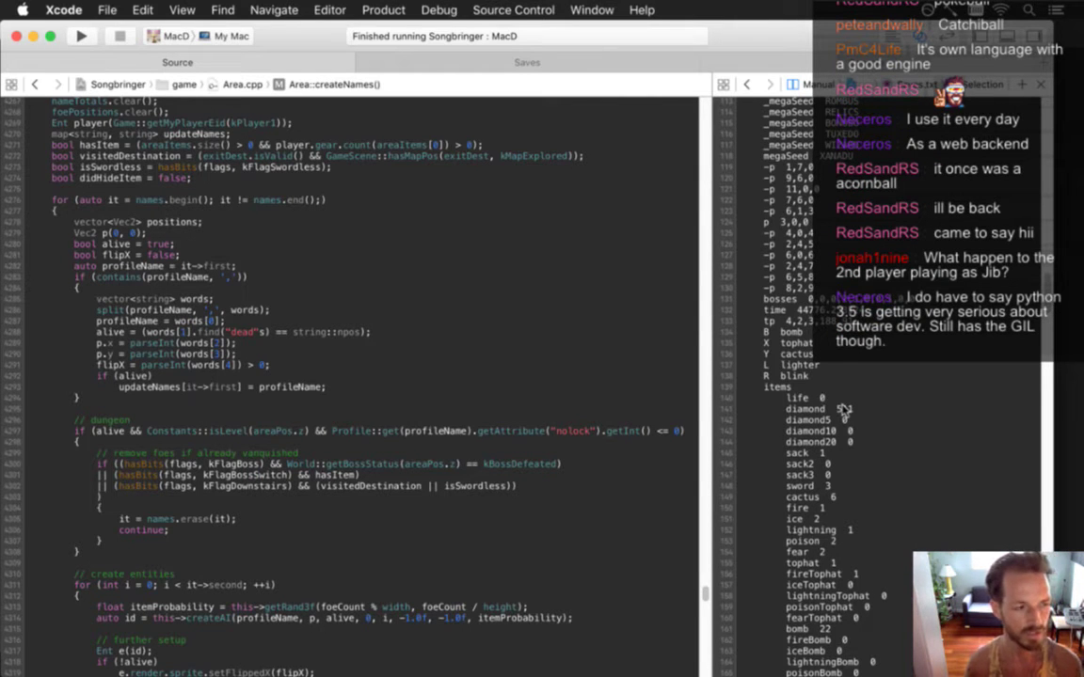
left_click(576, 389)
key("super+r")
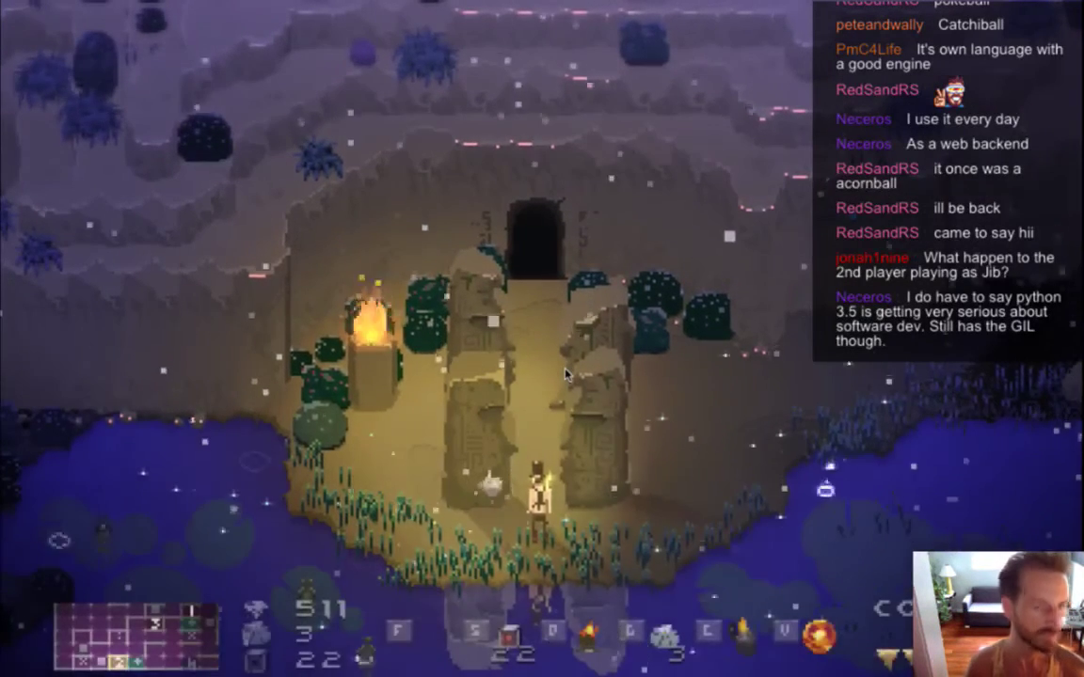
key("Tab")
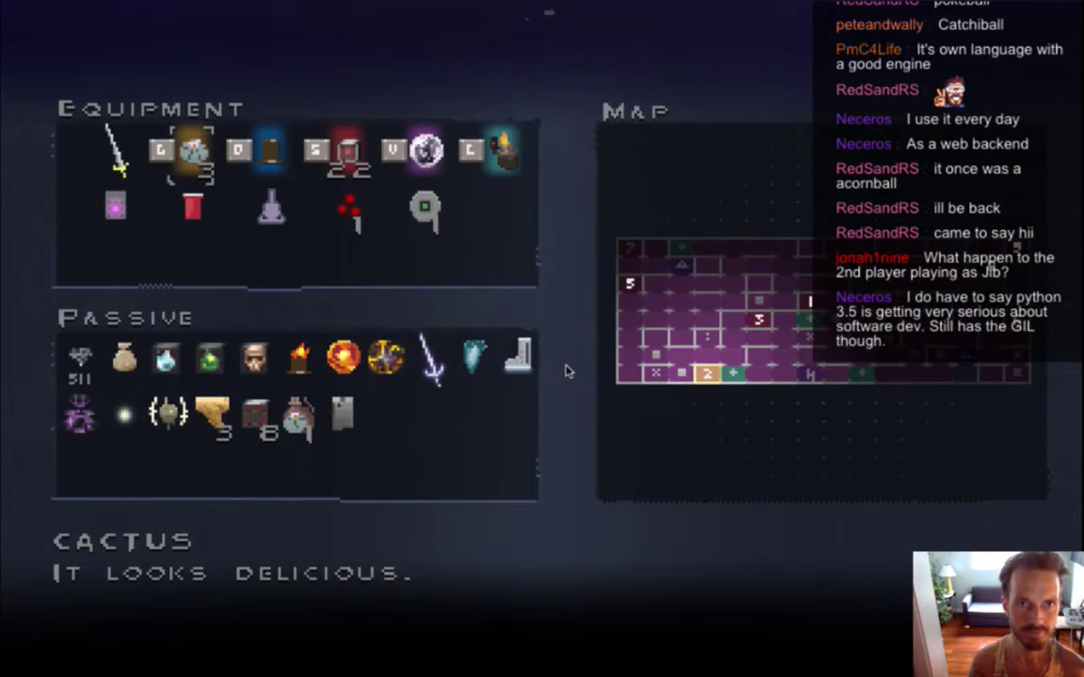
key("Tab")
- Check the Player 2 option in the game's input settings, resume play and walk the hero away from the pillars
key("Escape")
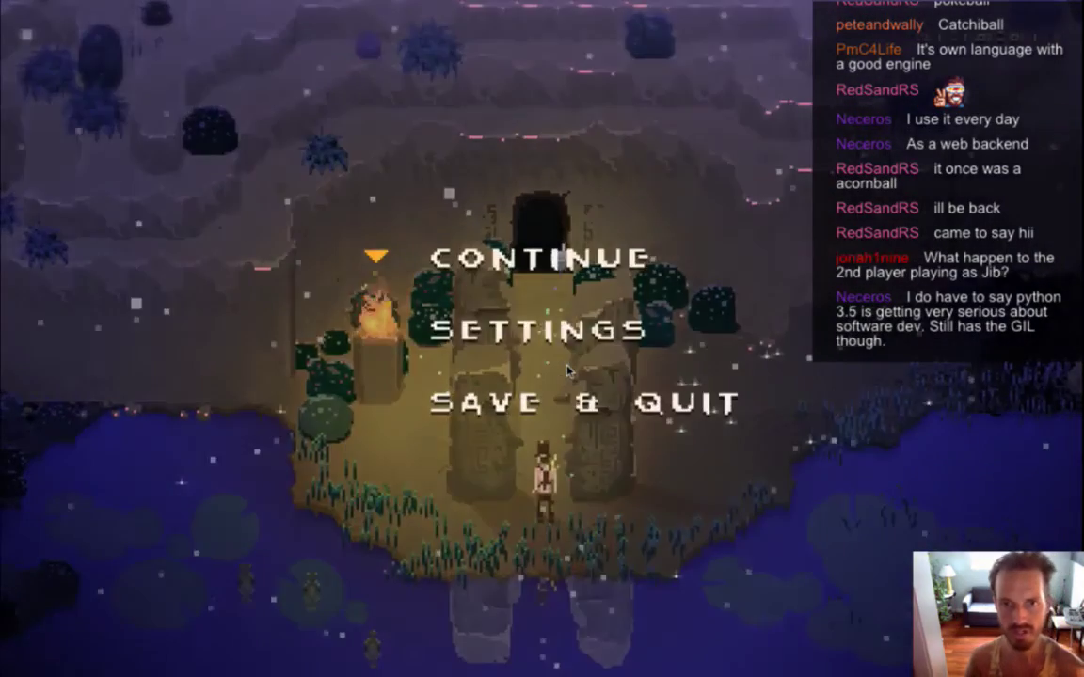
key("Down")
key("Return")
key("Down")
key("Down")
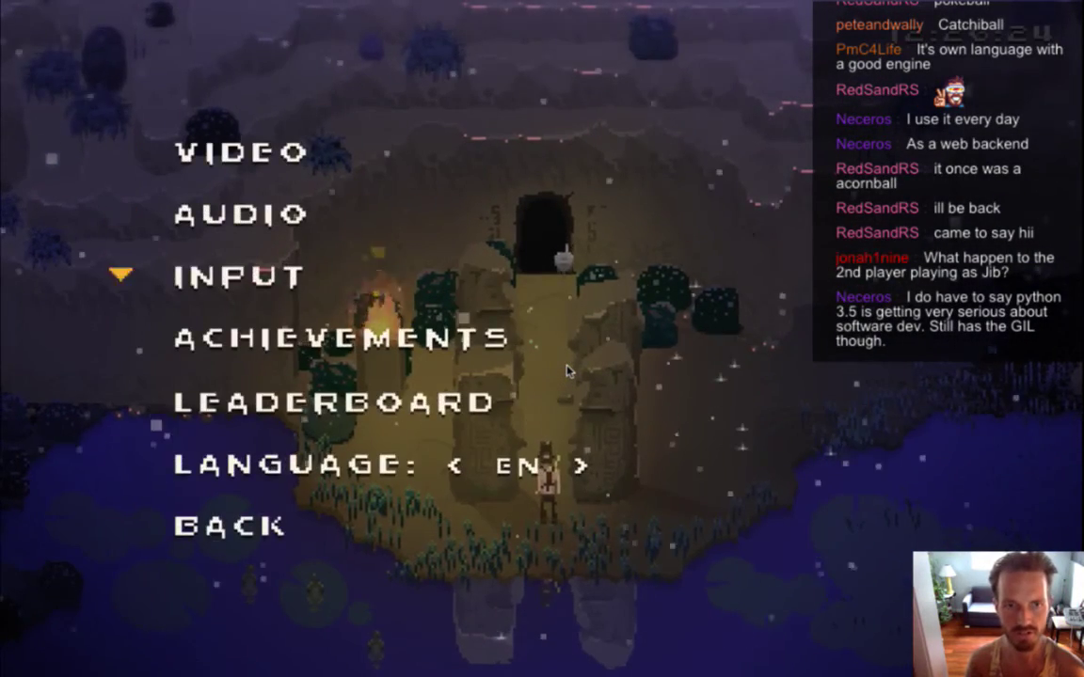
key("Return")
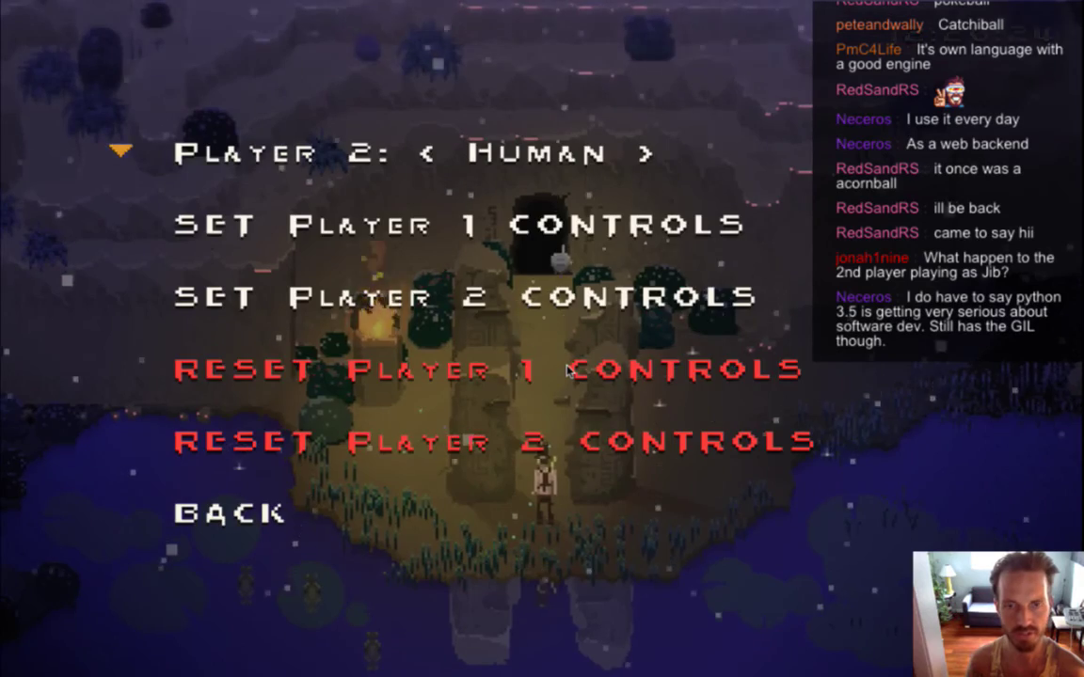
key("Escape")
key("Escape")
key("Escape")
key("Right")
key("Up")
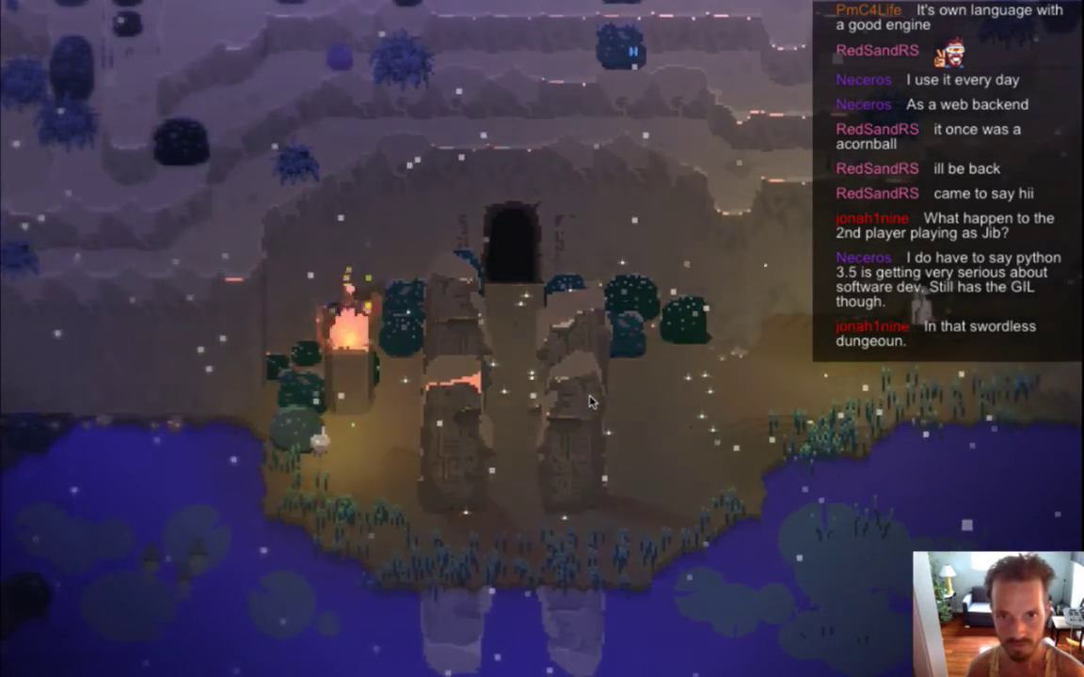
- Set Player 2 to AI in the input settings and resume the game
key("Escape")
key("Down")
key("Return")
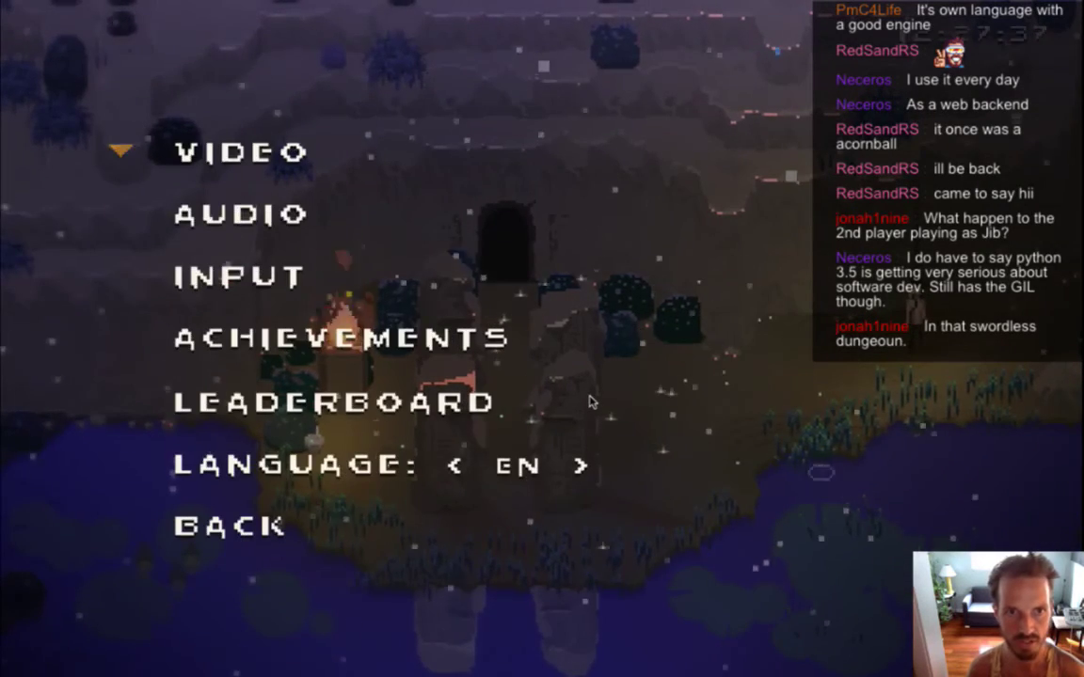
key("Return")
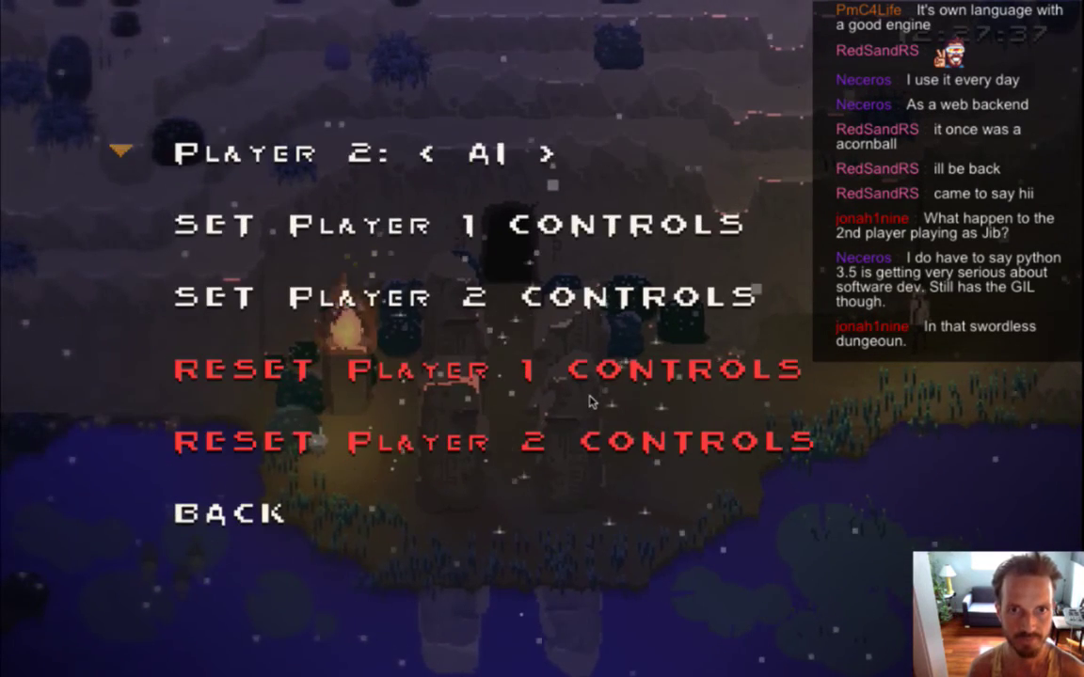
key("Escape")
key("Escape")
key("Escape")
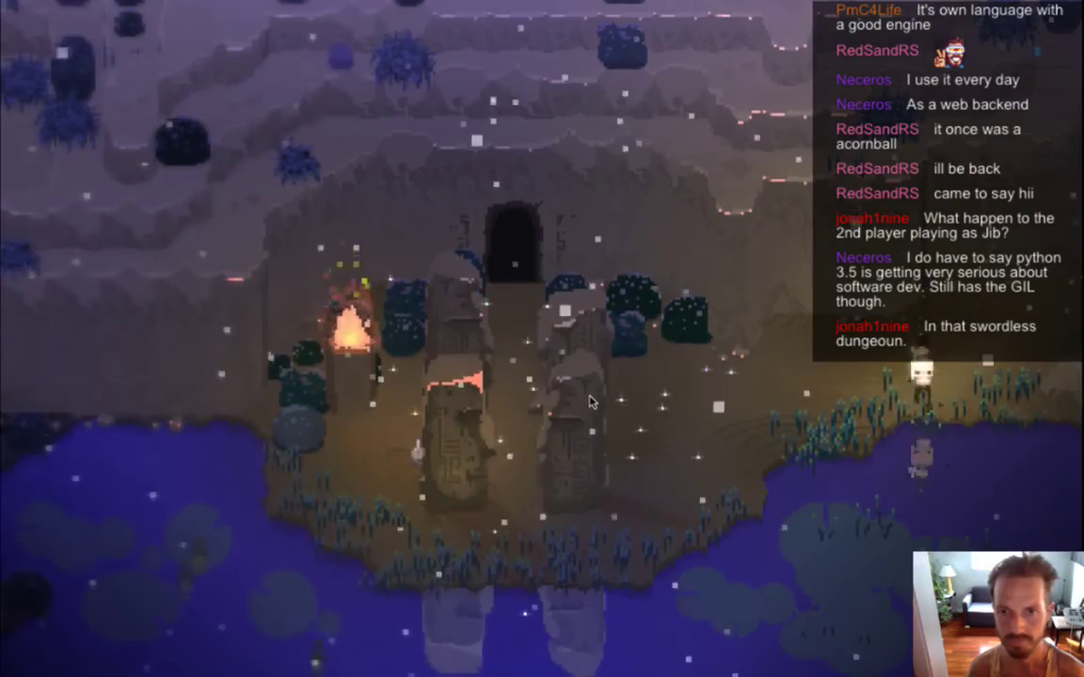
- Lead the hero through the cave doorway and walk him along the narrow bridge beside the torch pillar
key("Left")
key("Up")
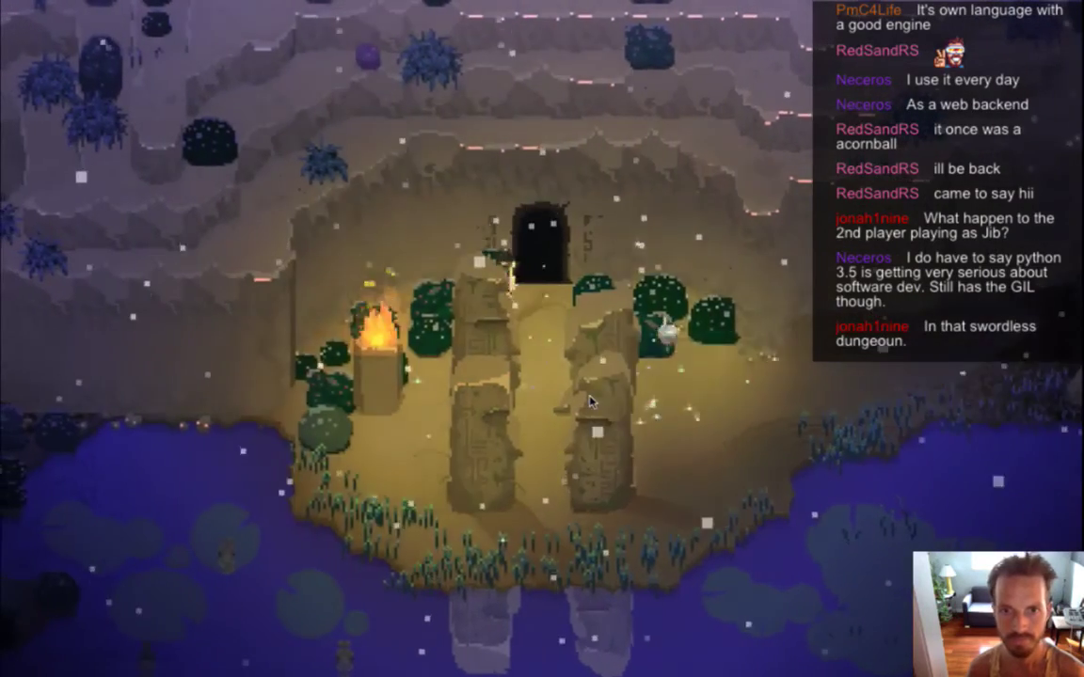
key("Right")
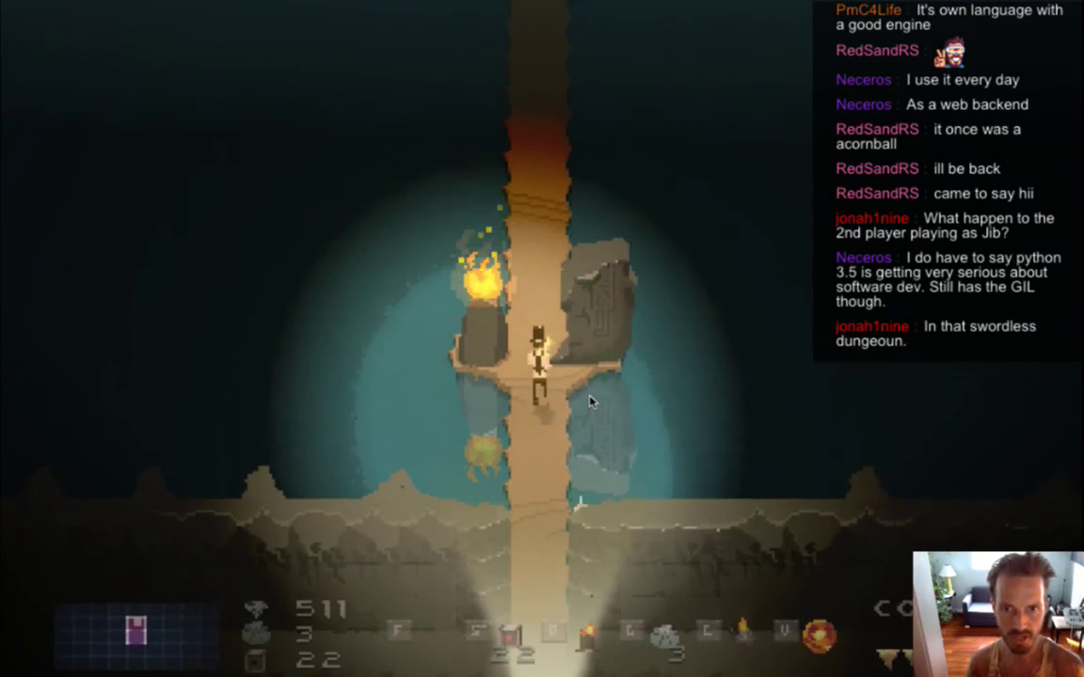
key("Up")
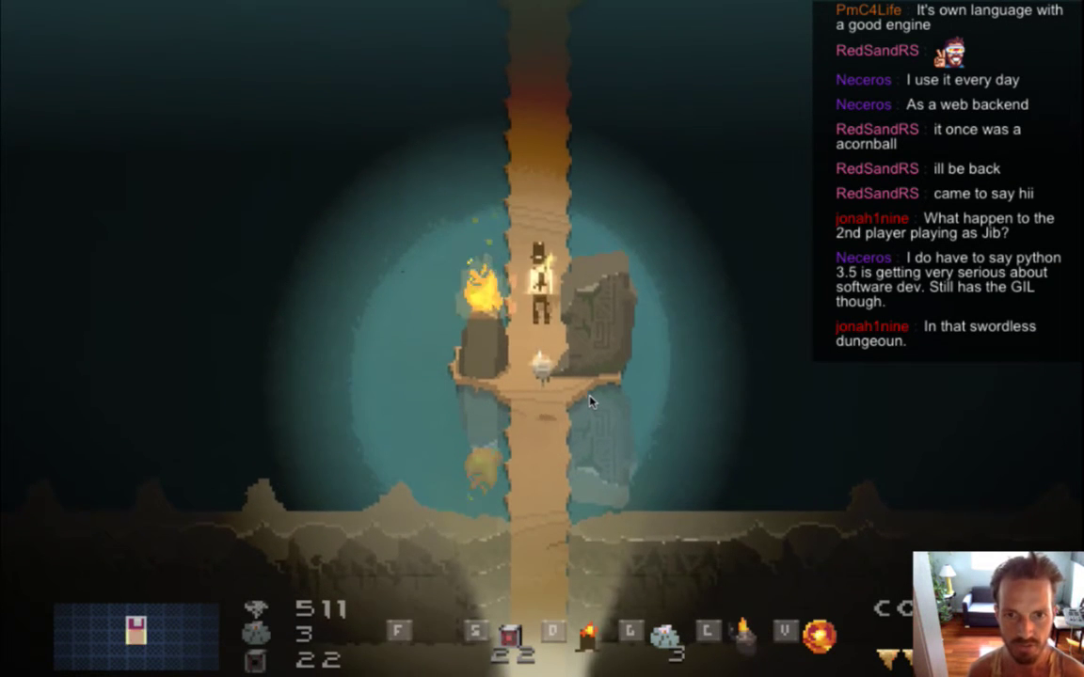
key("Down")
key("Left")
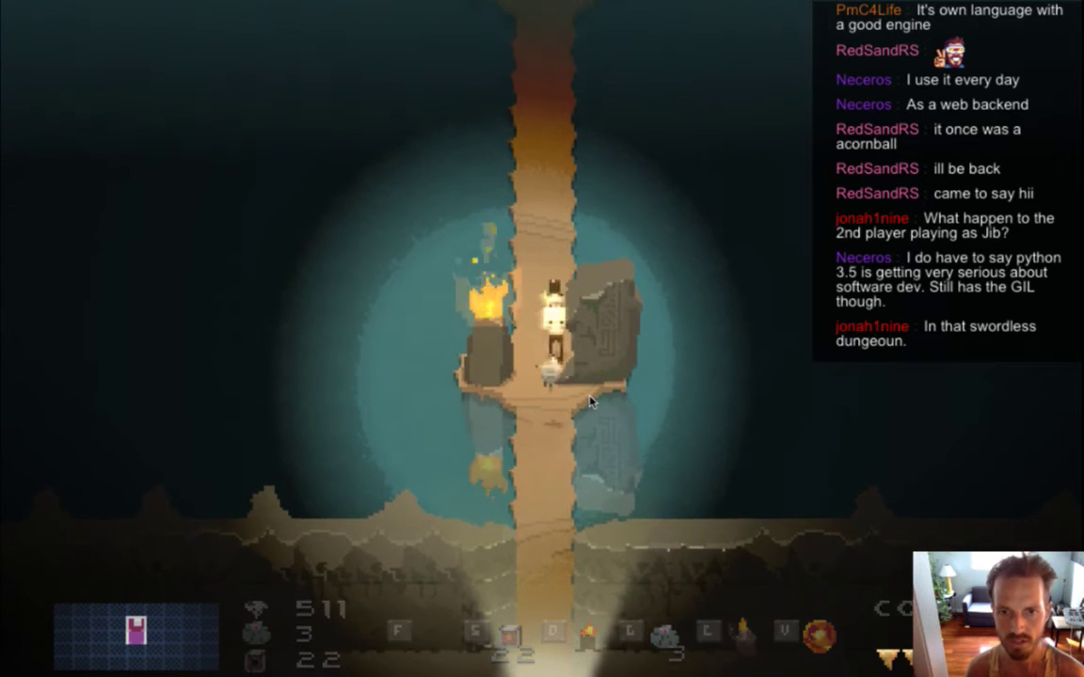
key("Down")
- Turn on the debug overlay and walk the hero back and forth on the bridge to observe the companion's movement
key("F1")
key("Down")
key("Left")
key("Up")
key("Up")
key("Down")
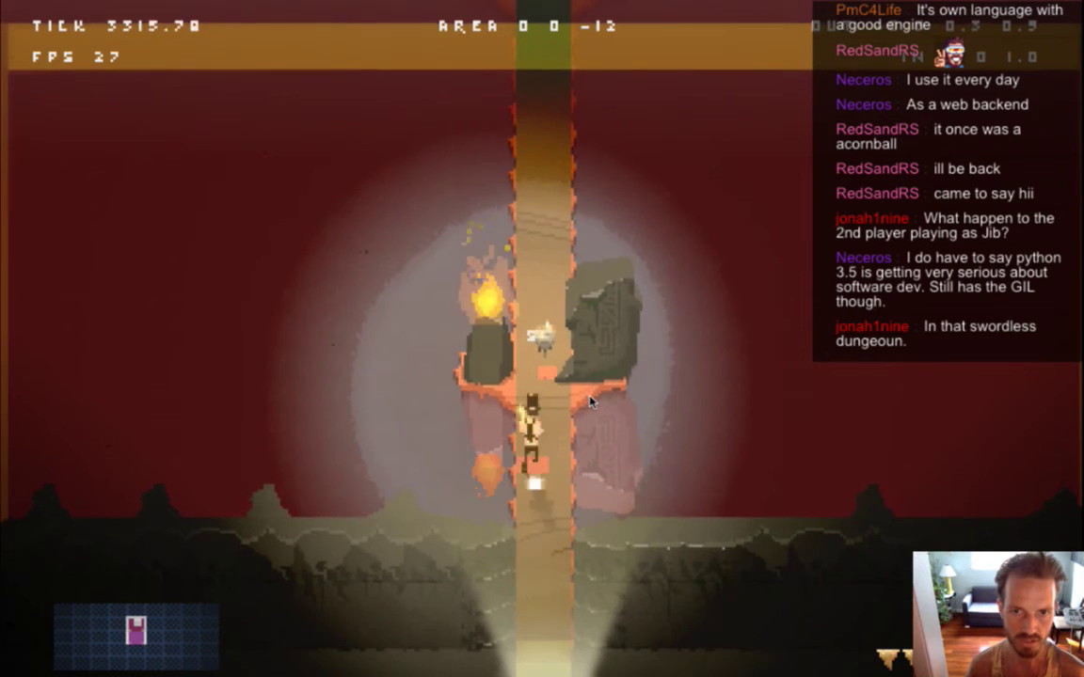
key("Up")
key("Up")
key("Down")
key("Up")
key("Down")
key("Left")
key("Up")
key("Right")
key("Down")
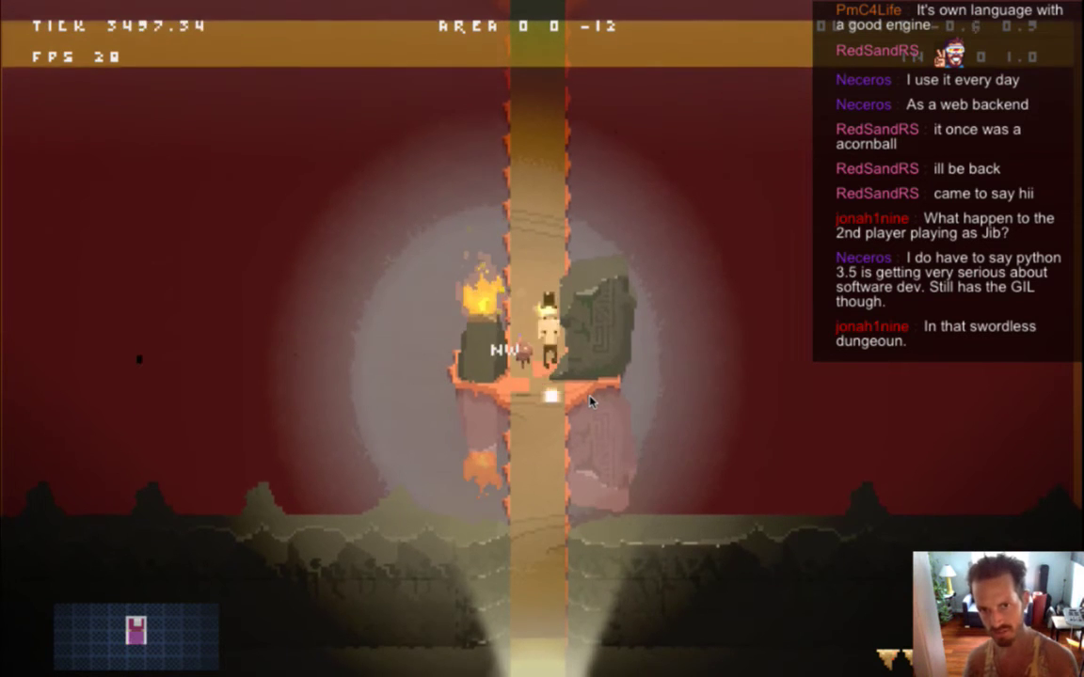
key("Up")
key("Left")
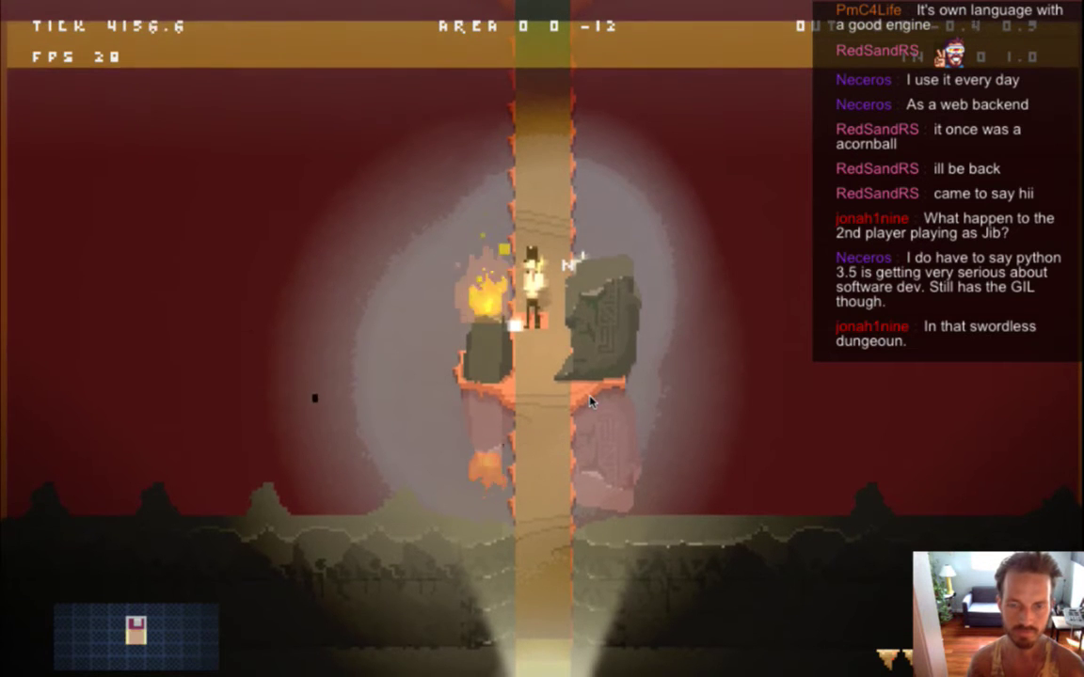
- Quit Songbringer, switch to Photoshop and close the grey seven-frame animation document
key("super+q")
key("super+Tab")
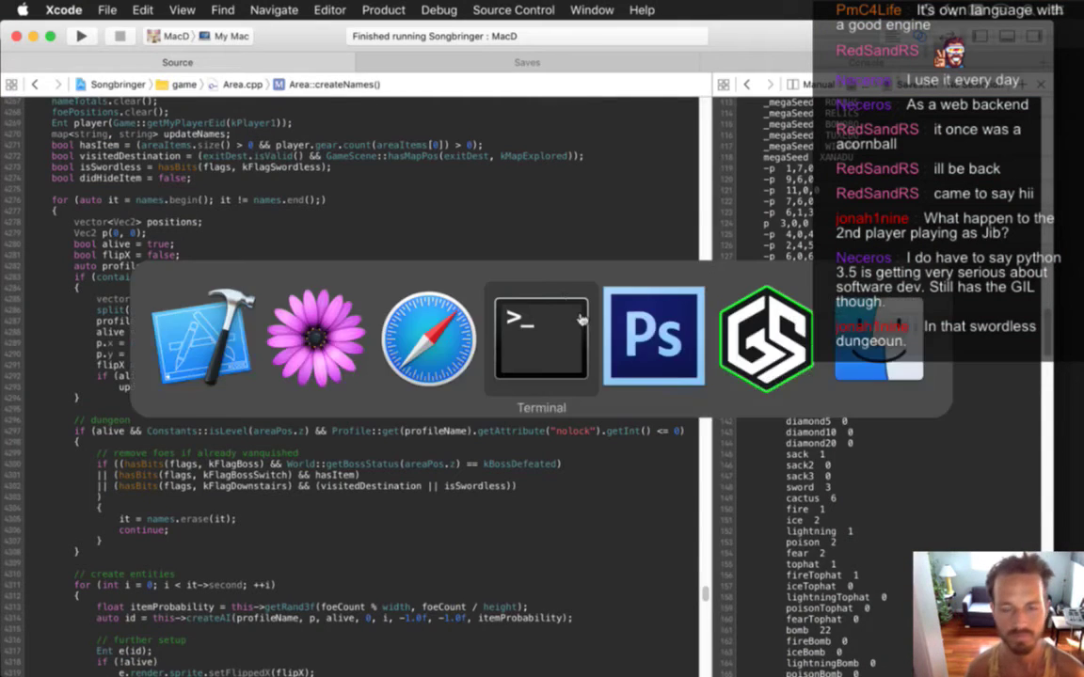
left_click(663, 347)
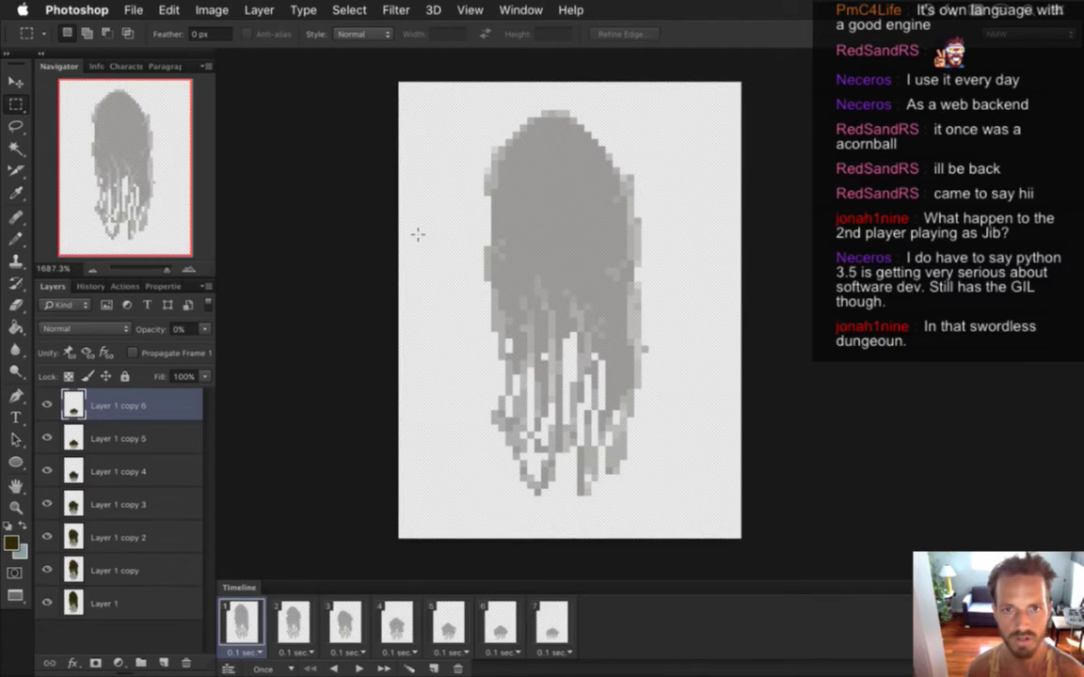
key("super+w")
- Browse to the Common folder inside sprites, preview 0Statue.psd and open it
left_click(133, 10)
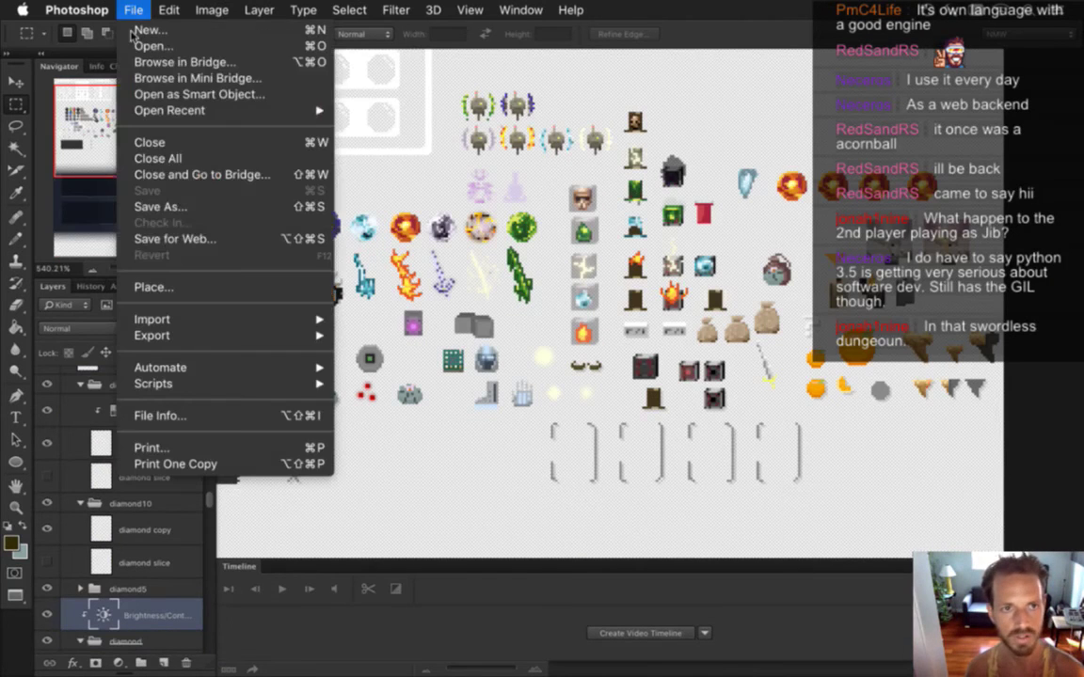
left_click(146, 46)
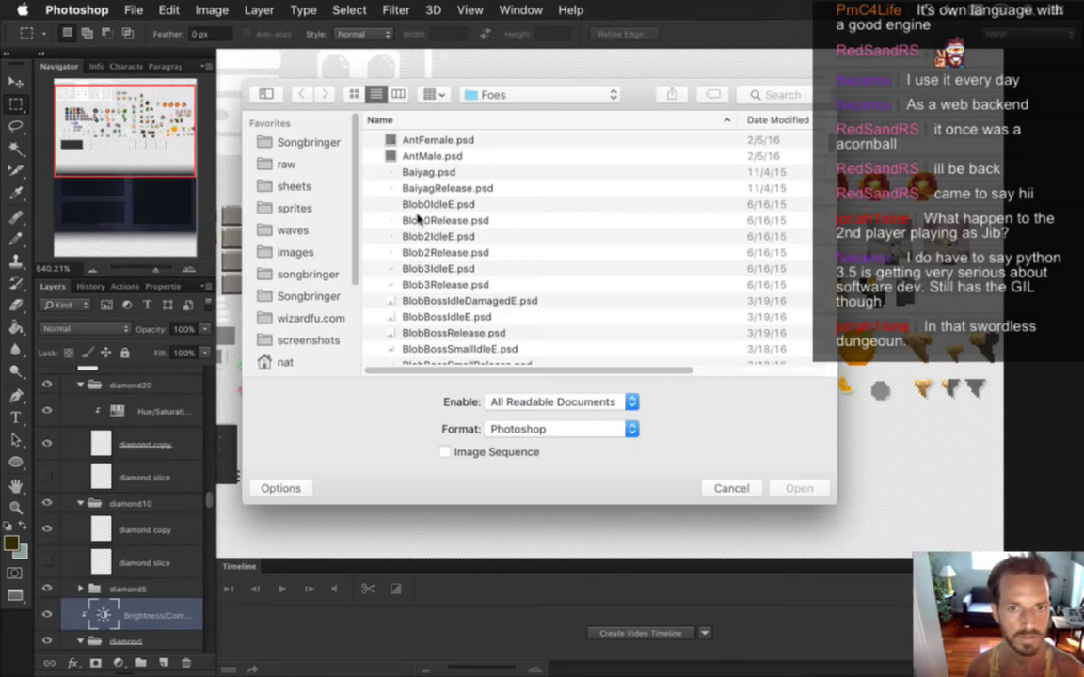
scroll(827, 143, "down", 15)
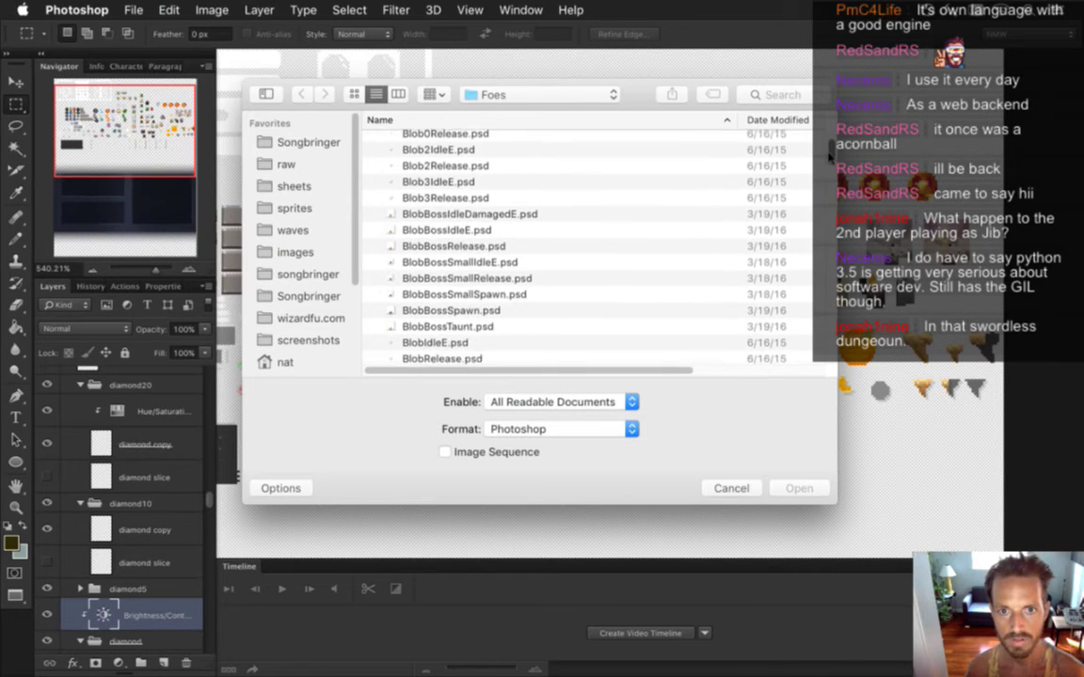
scroll(821, 191, "down", 3)
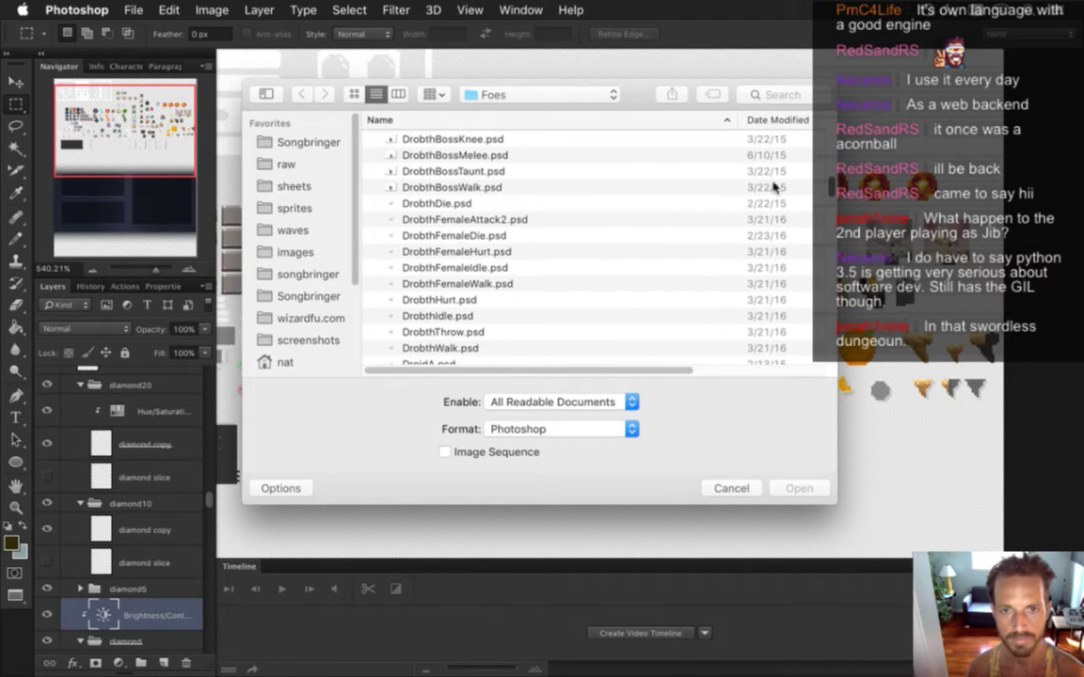
left_click(461, 98)
left_click(485, 111)
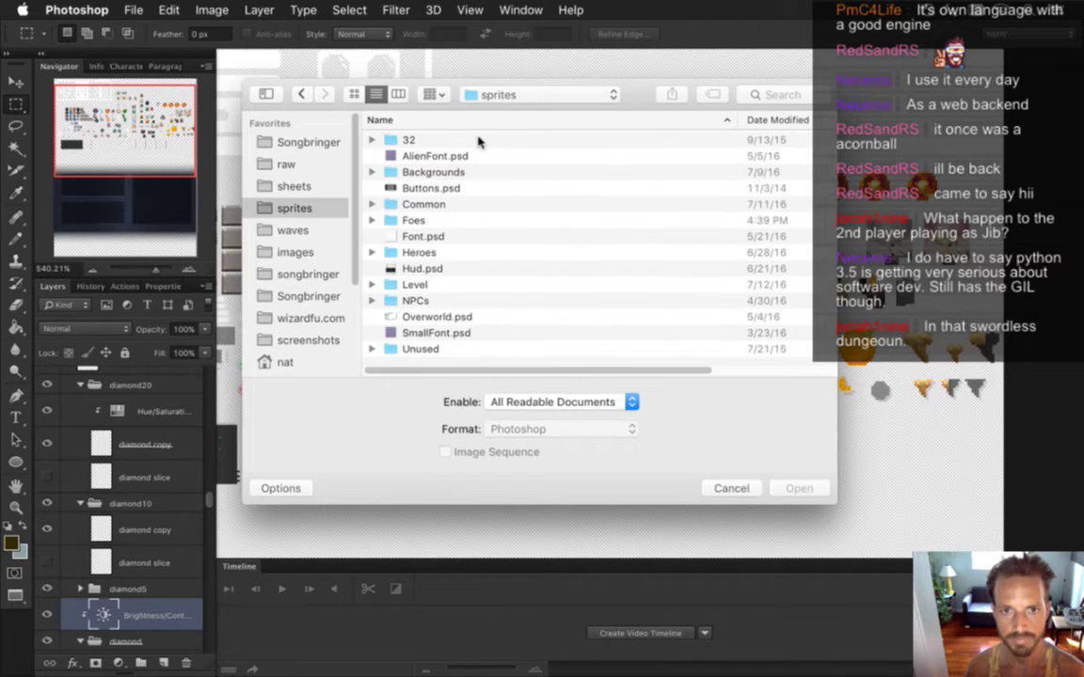
double_click(419, 206)
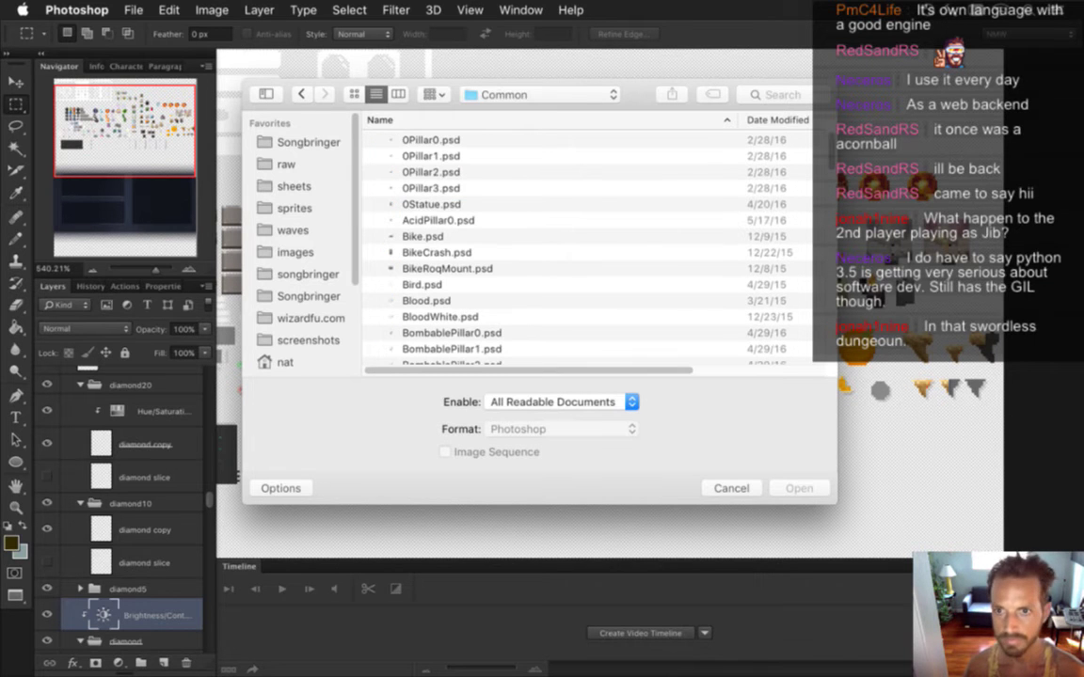
left_click(482, 205)
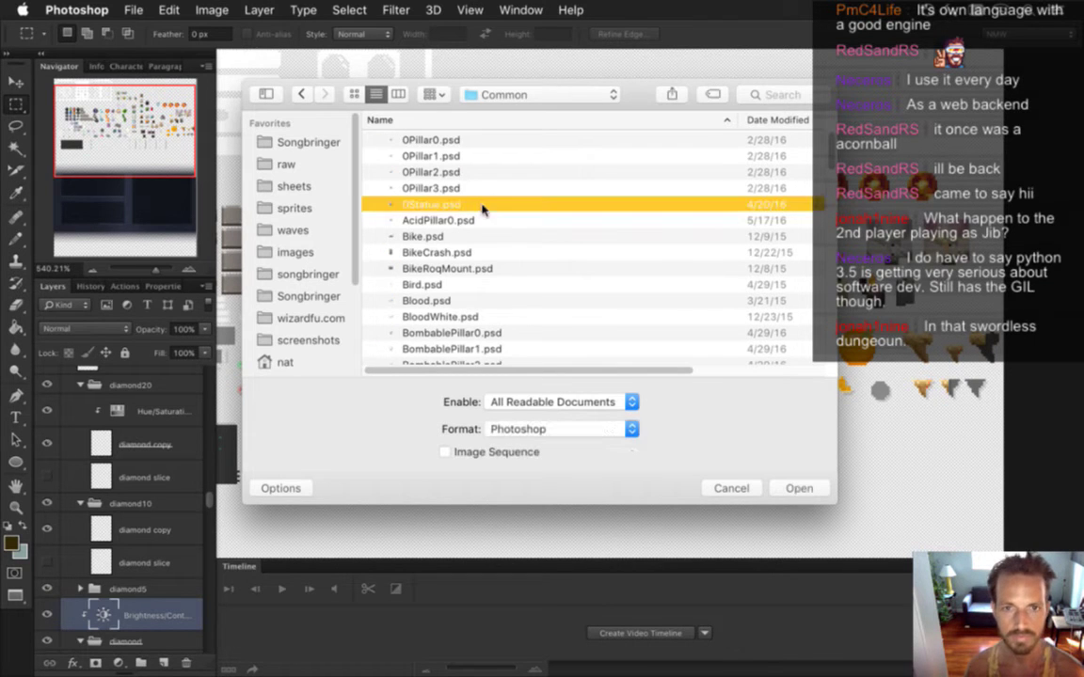
key("space")
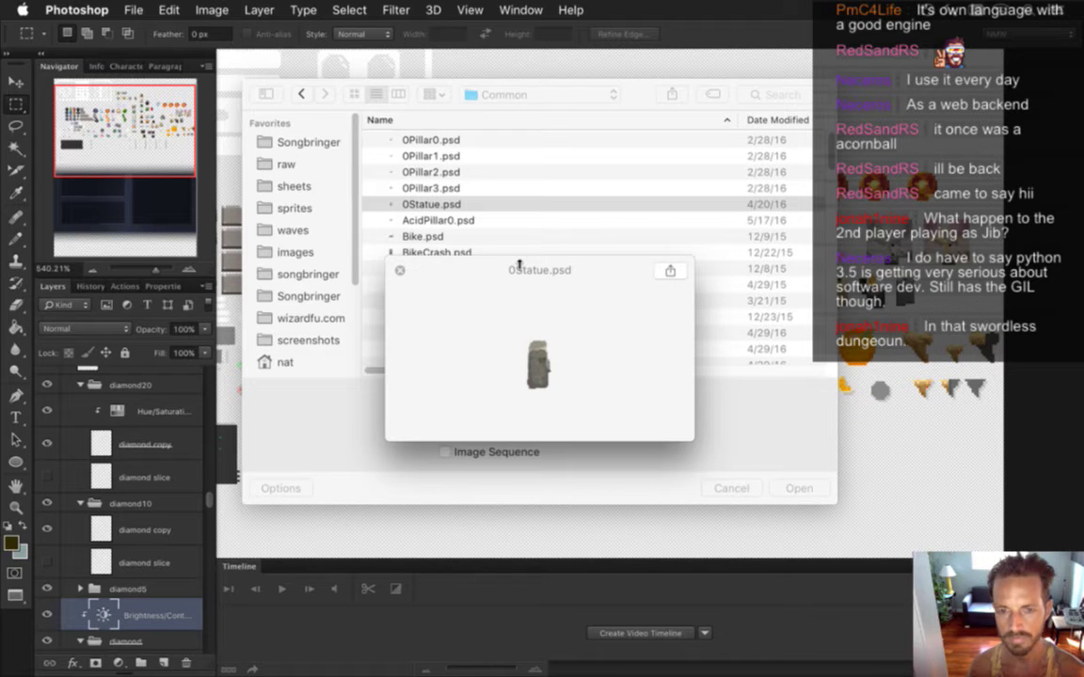
key("space")
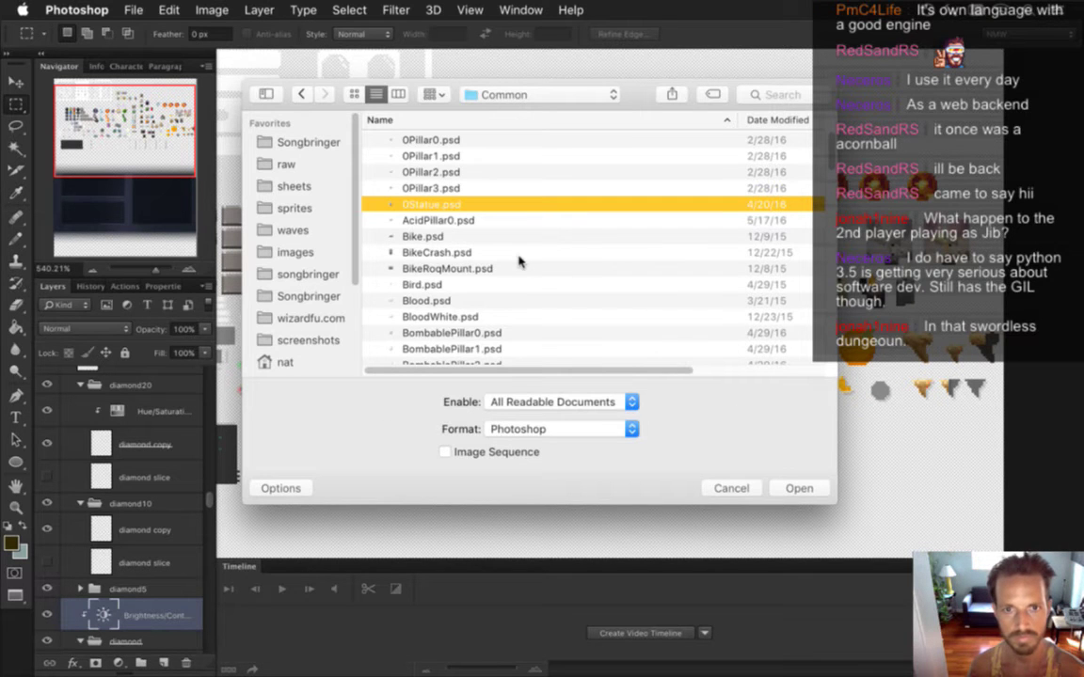
left_click(799, 488)
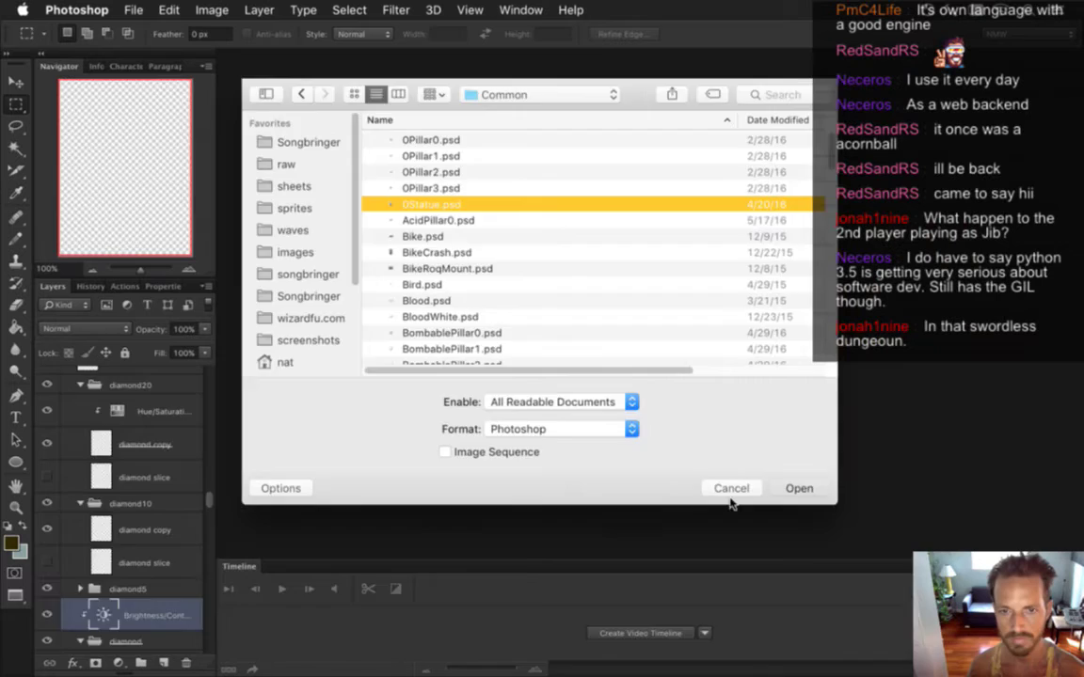
- Compare the three animation frames of the statue sprite by switching between them
left_click_drag(540, 363, 711, 381)
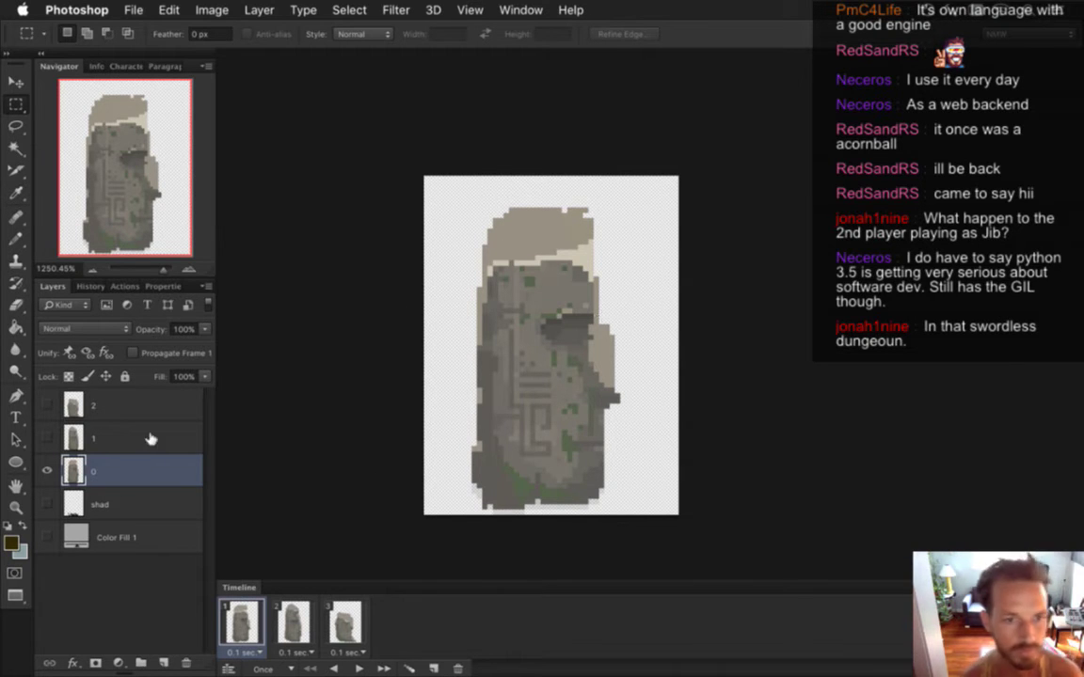
left_click(303, 616)
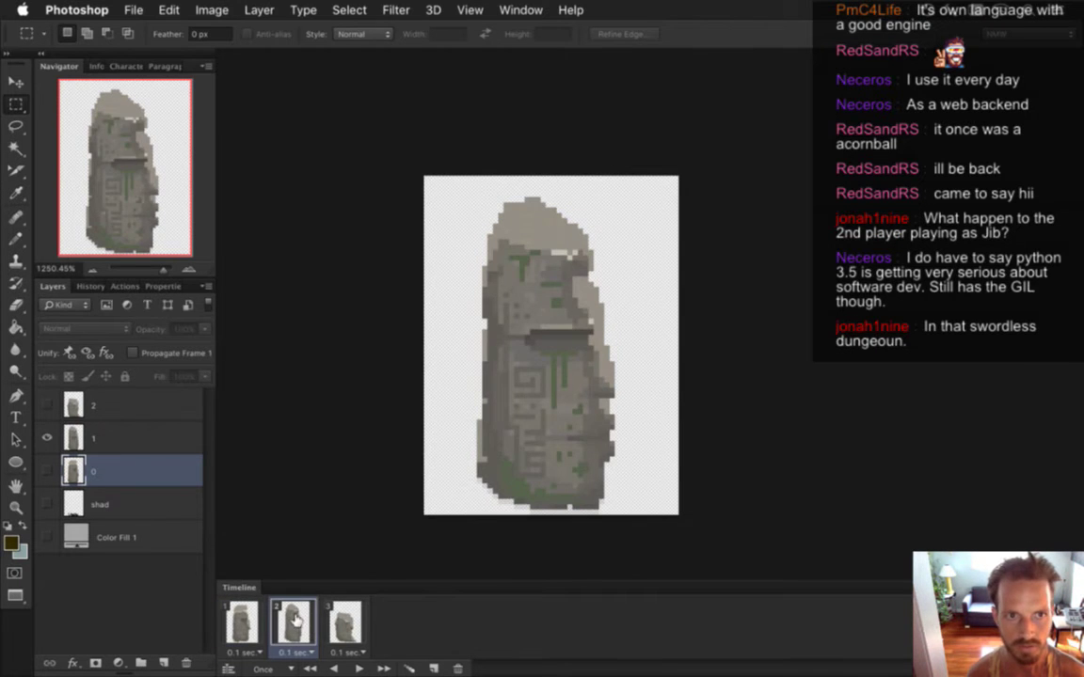
left_click(242, 623)
left_click(293, 621)
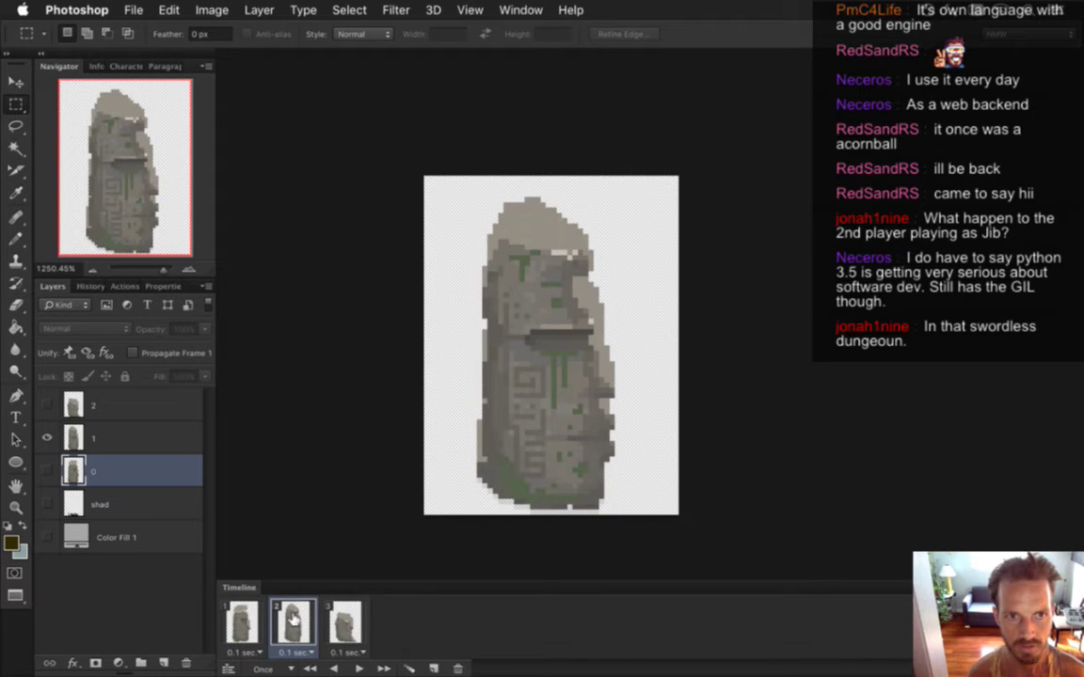
left_click(332, 618)
left_click(307, 622)
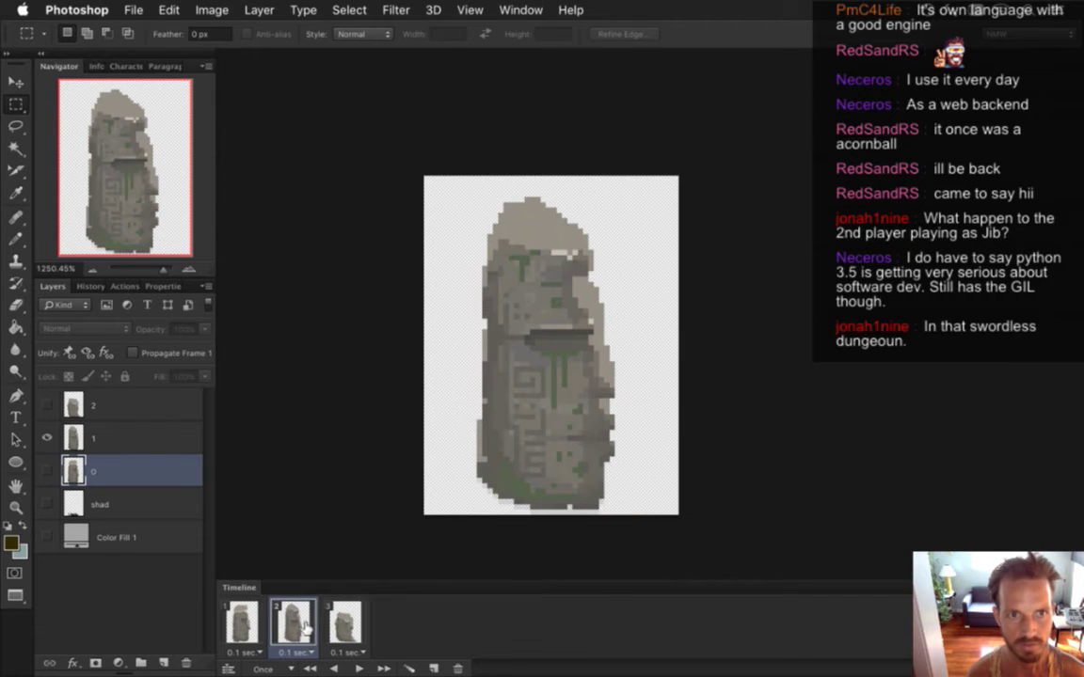
left_click(241, 623)
left_click(293, 613)
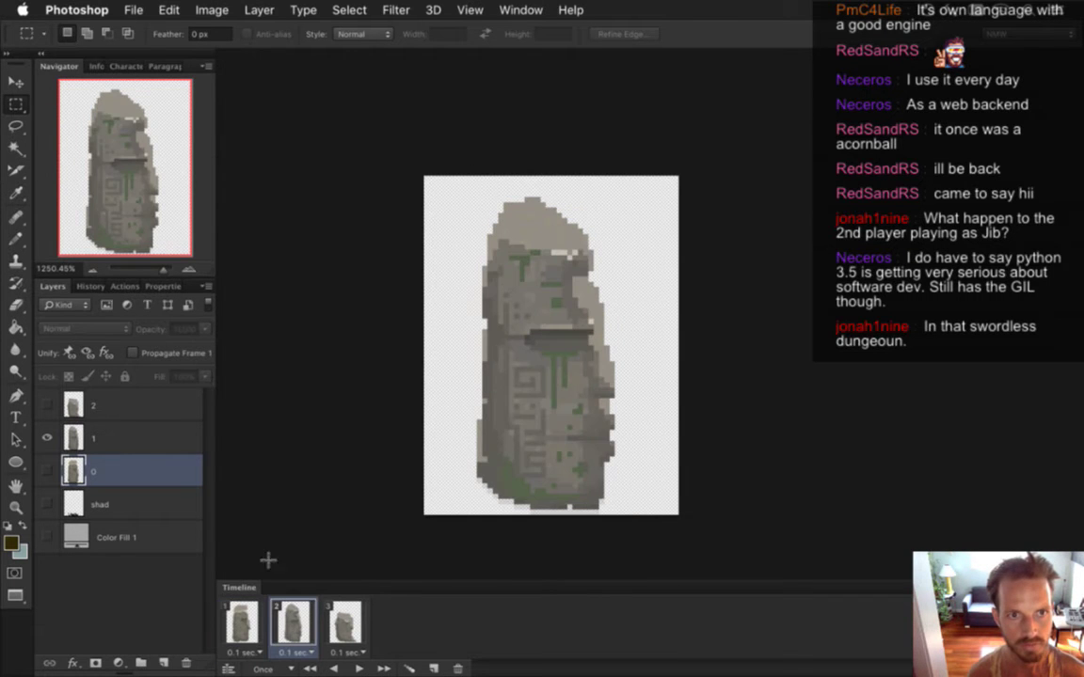
- Save the statue document in the Common folder as 0StatueRelease.psd
left_click(128, 11)
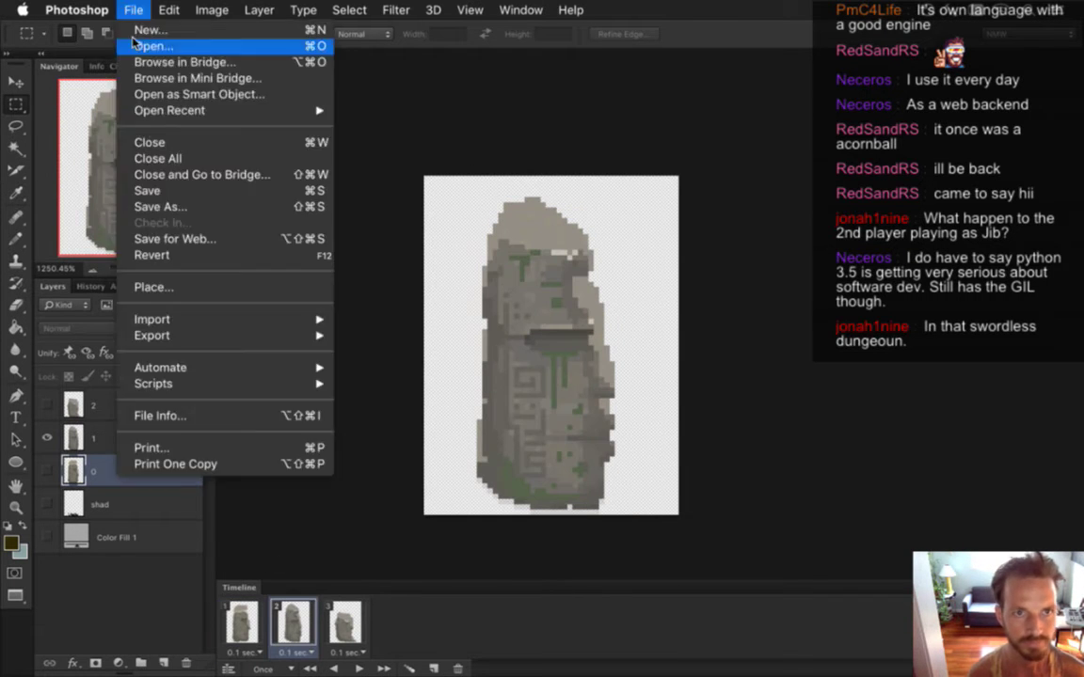
left_click(167, 206)
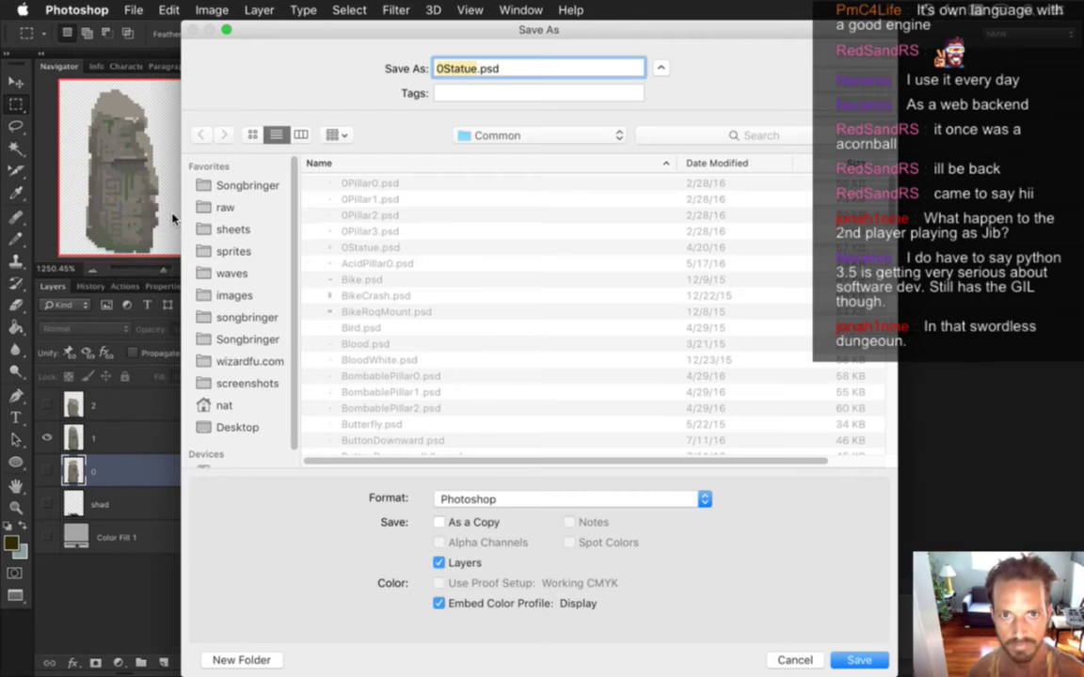
key("Right")
type("Release")
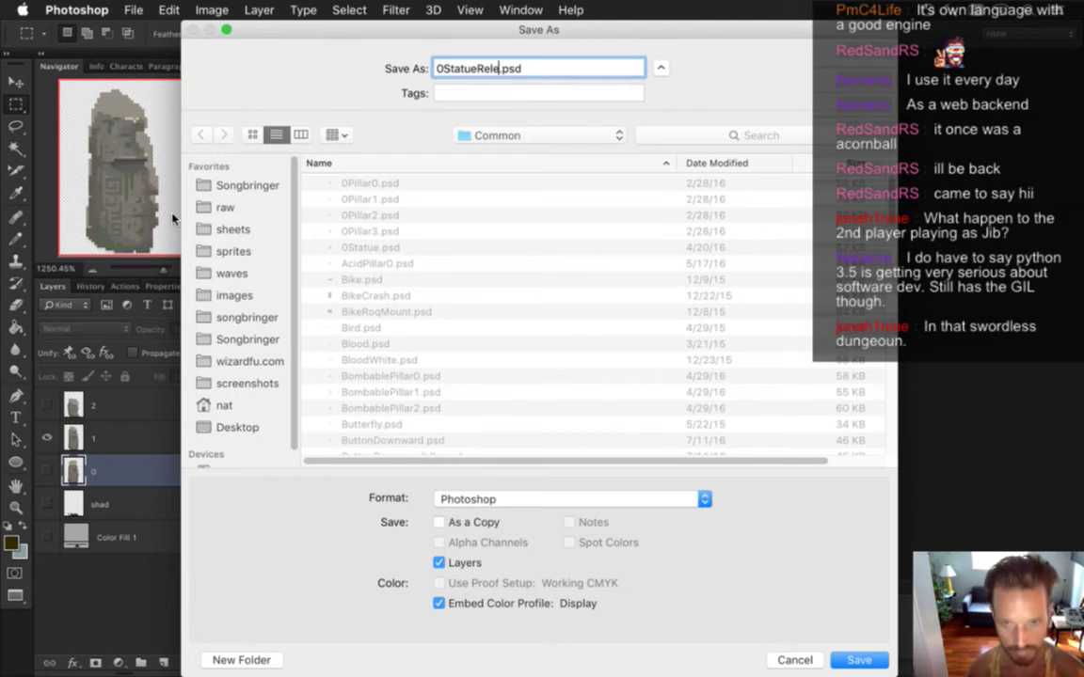
key("Return")
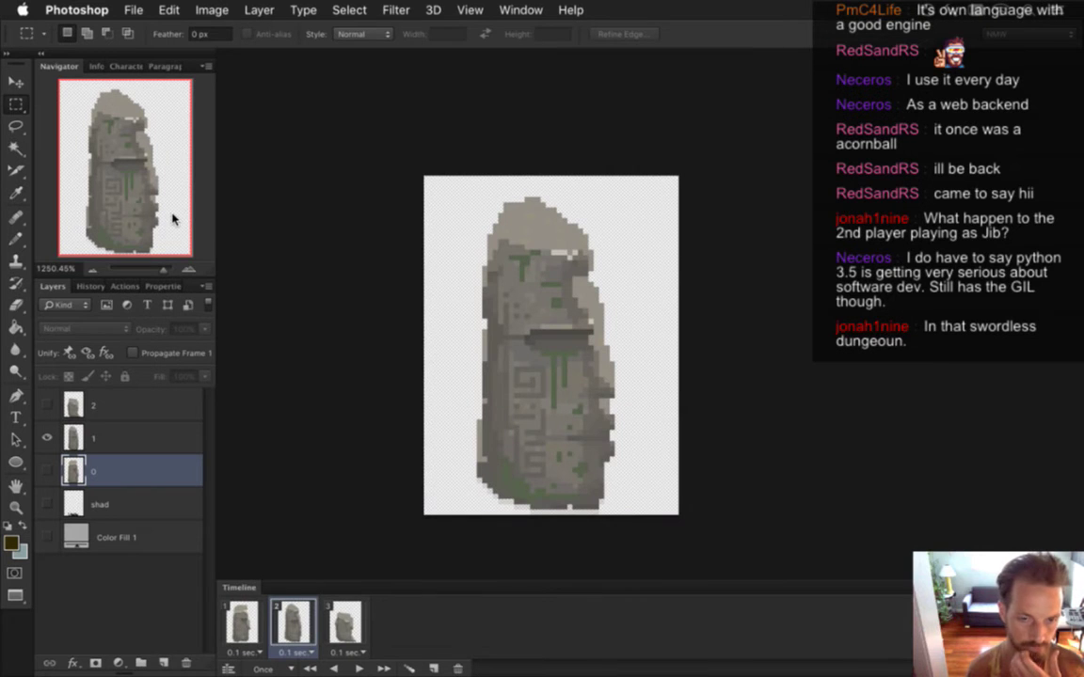
- Delete the first and third animation frames, keeping only the second statue pose
left_click(241, 619)
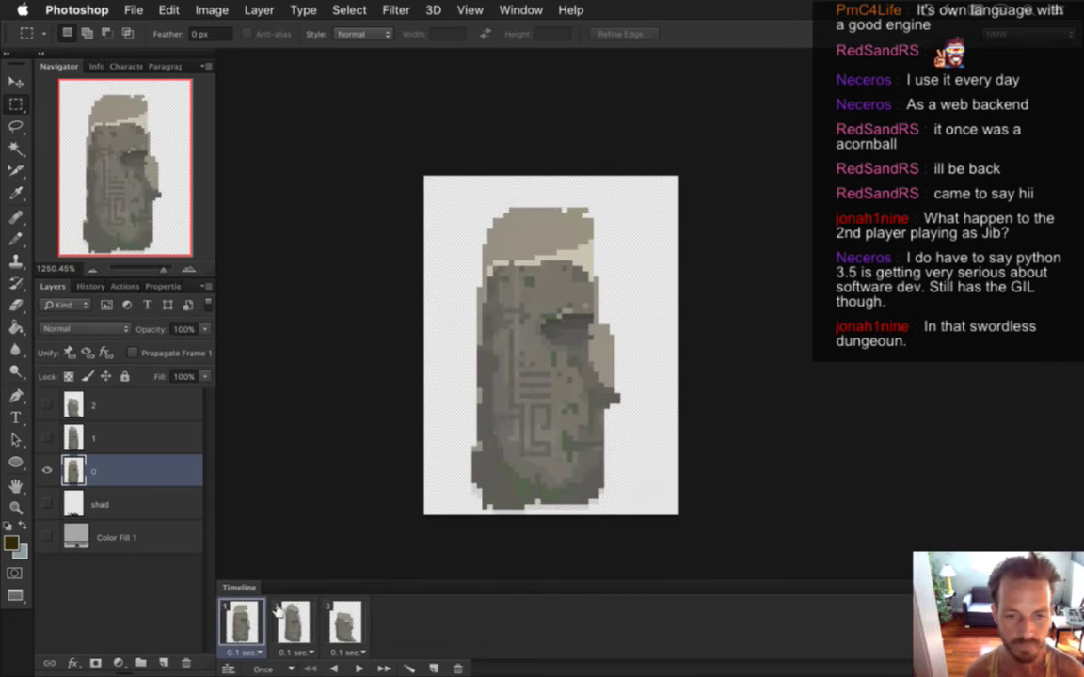
left_click(461, 667)
left_click(292, 622)
left_click(458, 667)
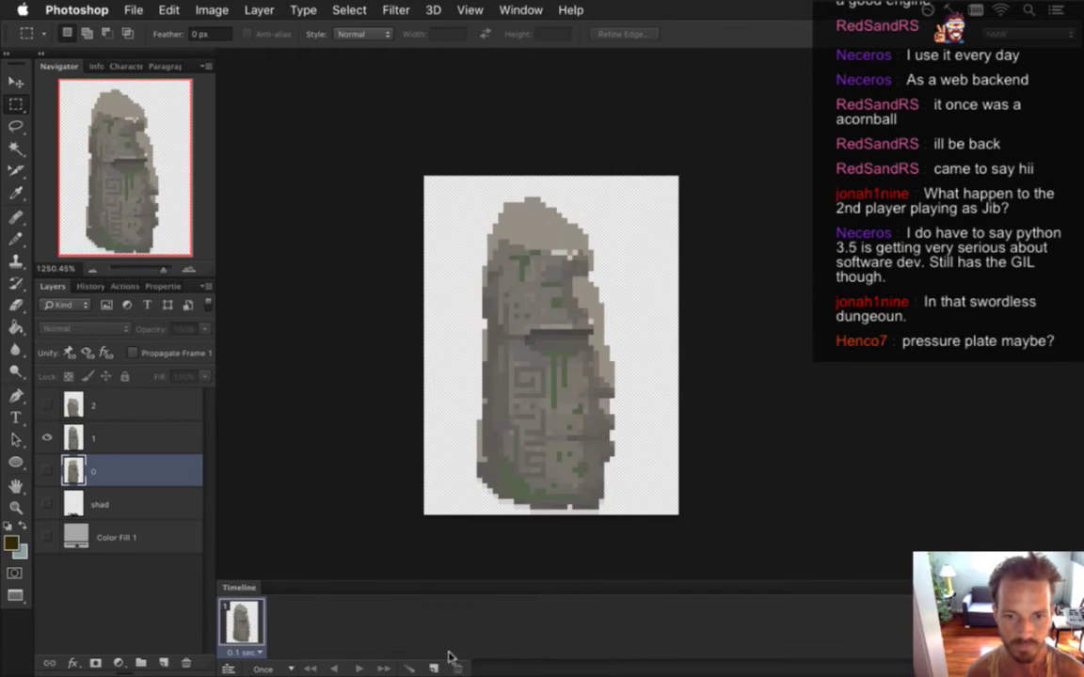
- Delete layers 2 and 0 from the document
left_click_drag(110, 403, 186, 663)
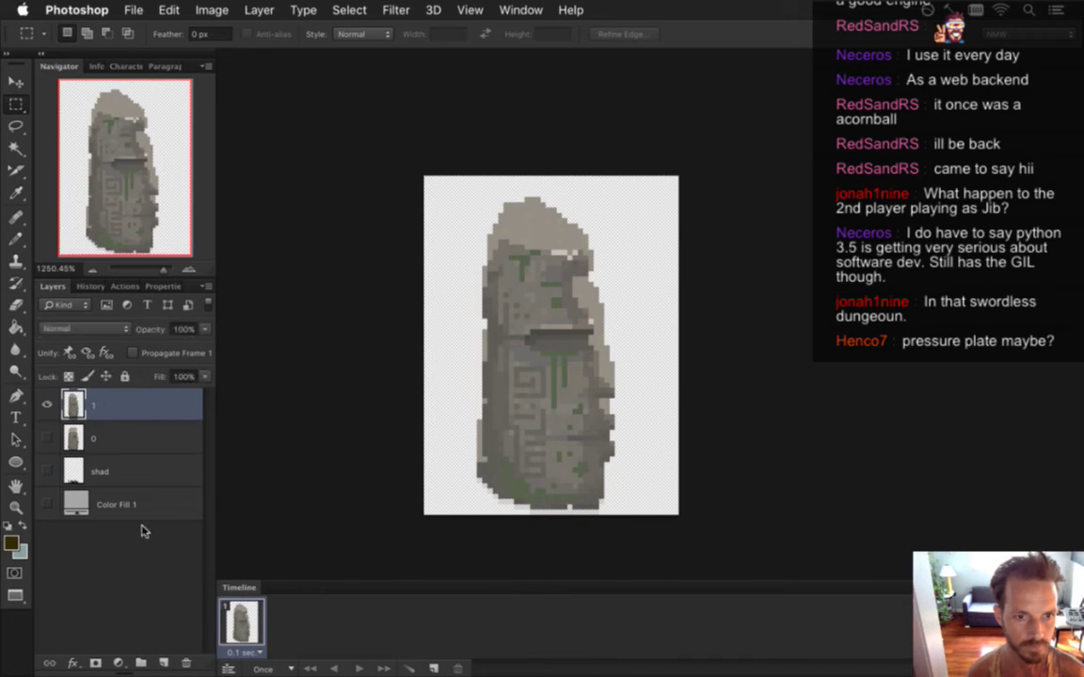
left_click(132, 440)
left_click_drag(132, 440, 185, 662)
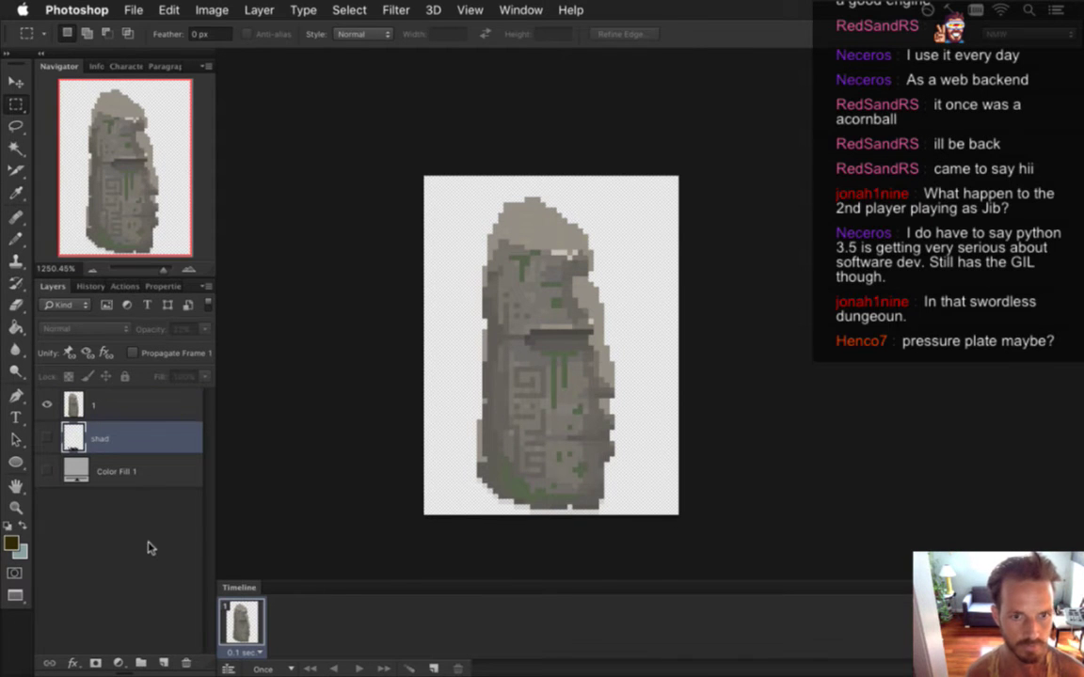
- Erase the outer pixels along the statue's lower-right edge on layer 1 to round off its base
left_click(103, 405)
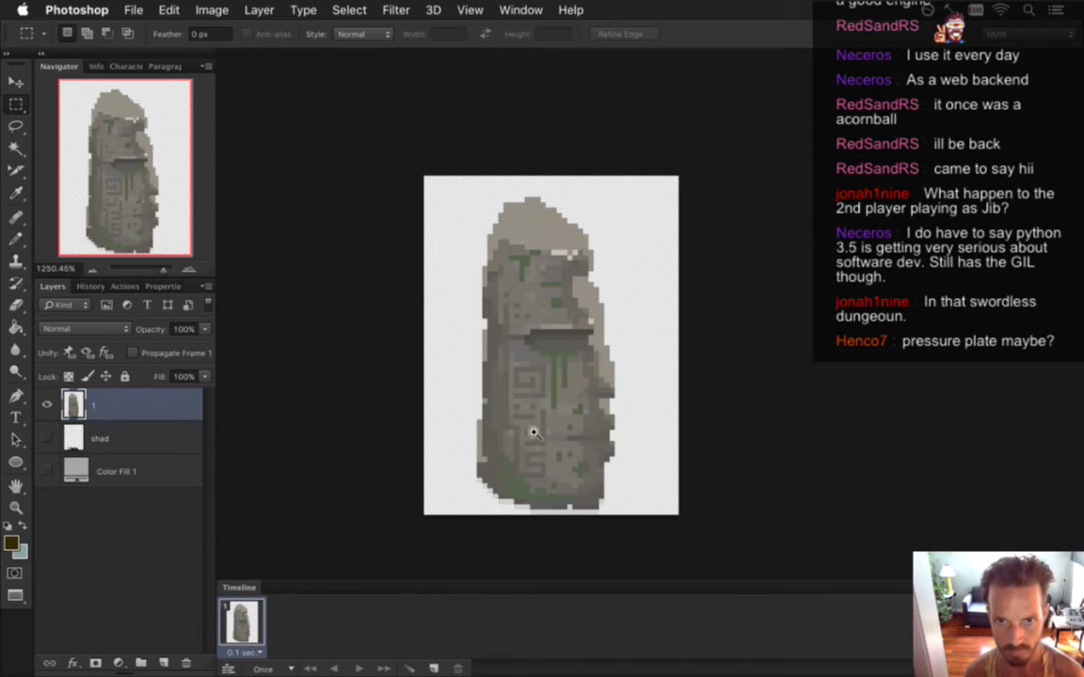
scroll(530, 433, "up", 2)
scroll(555, 433, "up", 3)
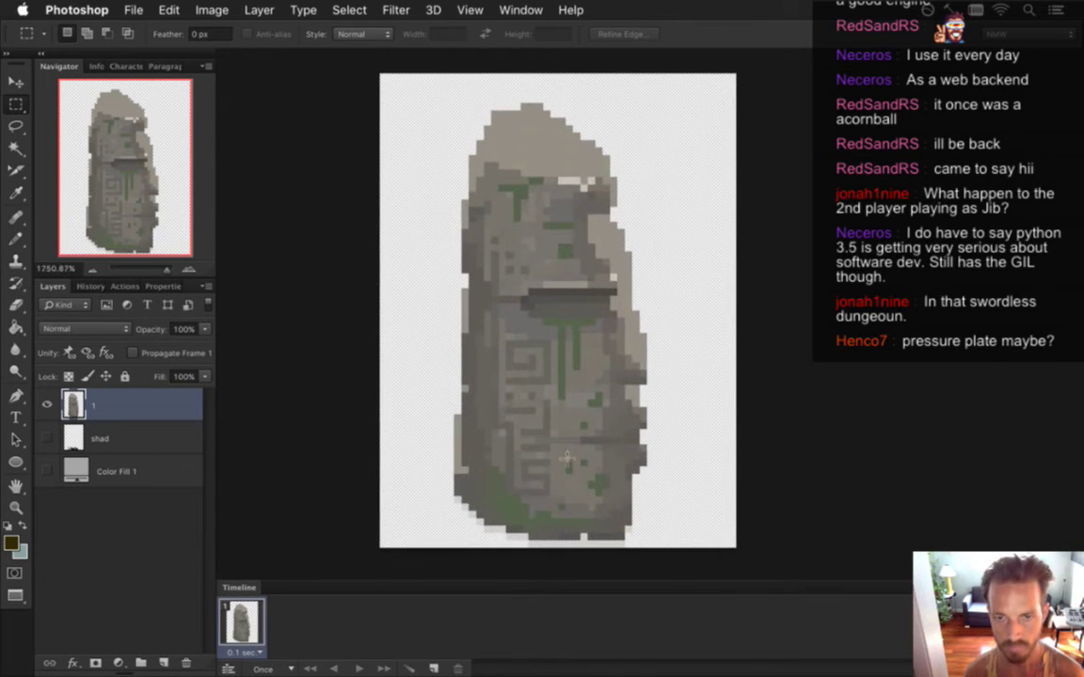
left_click_drag(581, 456, 611, 455)
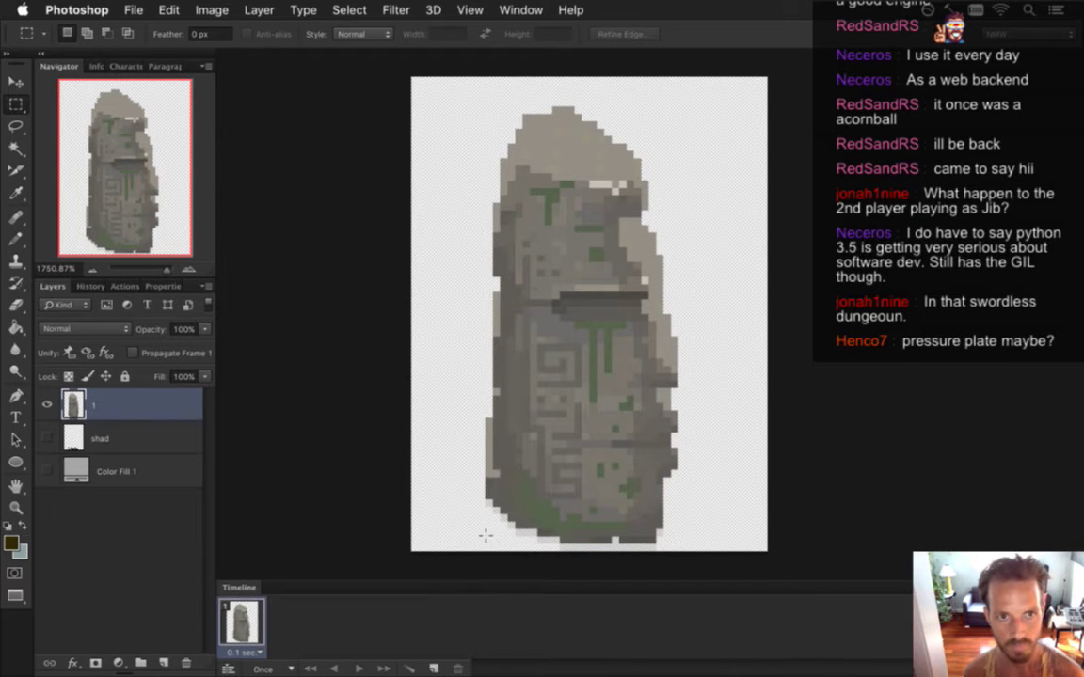
key("e")
left_click_drag(659, 511, 660, 525)
left_click(652, 540)
left_click(653, 534)
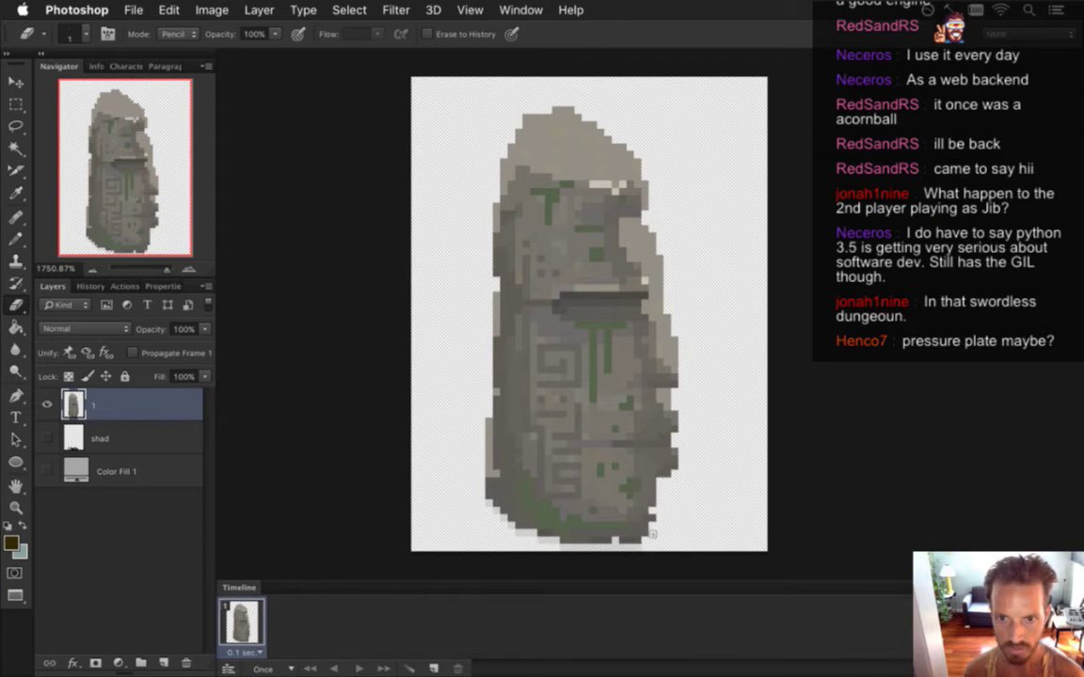
- Erase the pixels along the statue's lower-left edge so that side tapers towards the base
left_click_drag(493, 465, 525, 532)
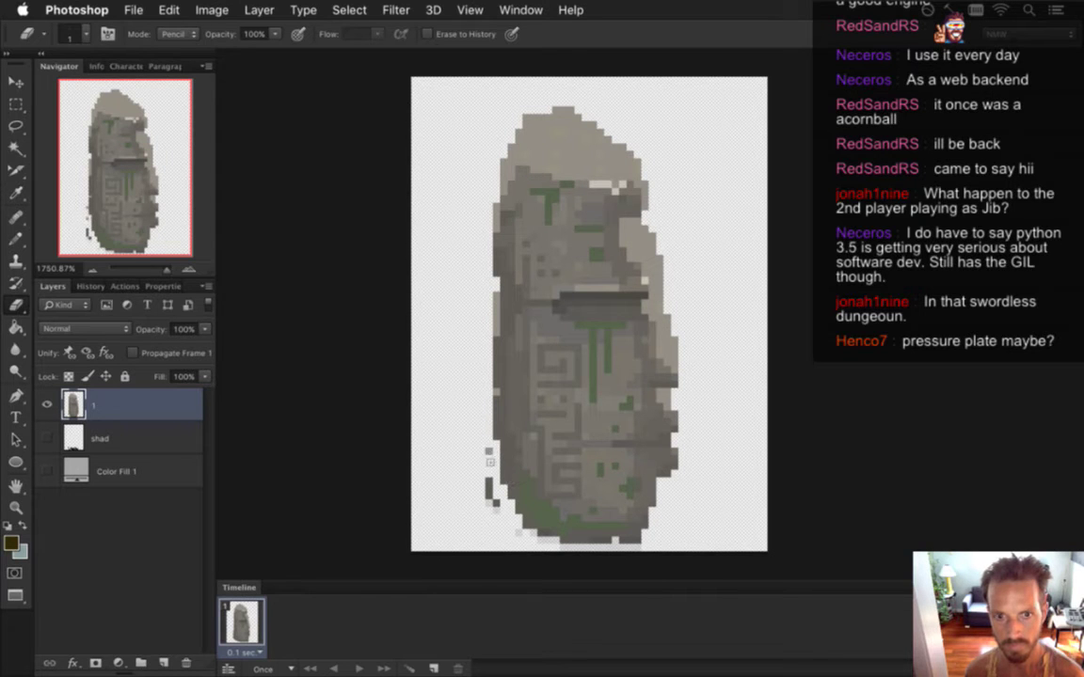
left_click_drag(487, 482, 497, 515)
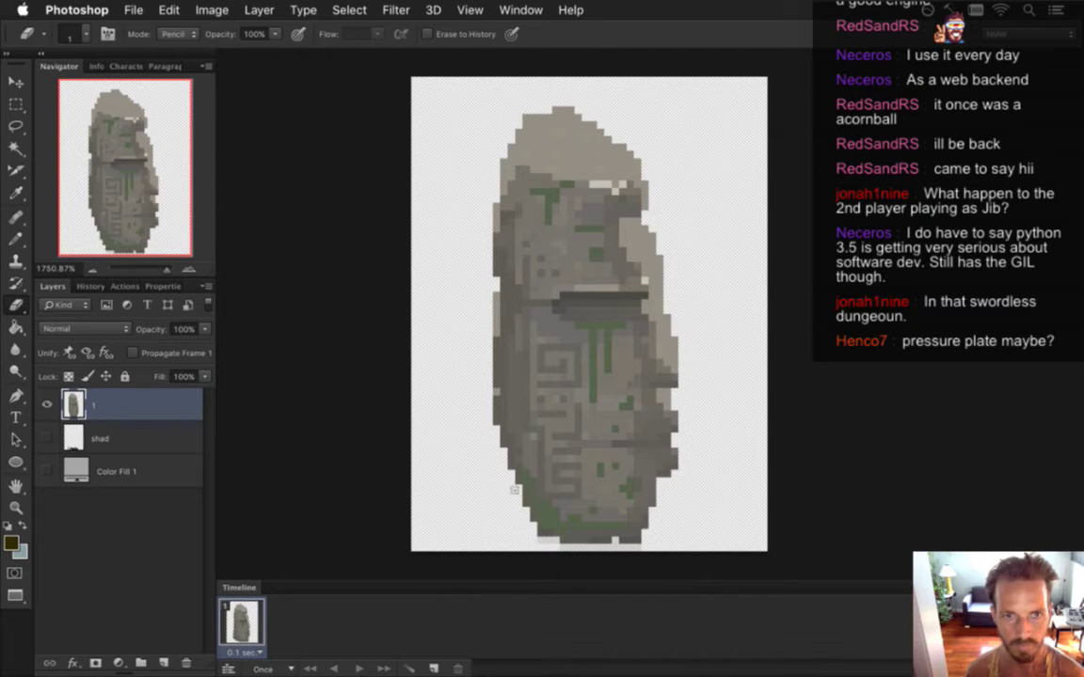
mouse_move(517, 485)
left_mouse_down()
mouse_move(496, 379)
mouse_move(504, 420)
left_mouse_up()
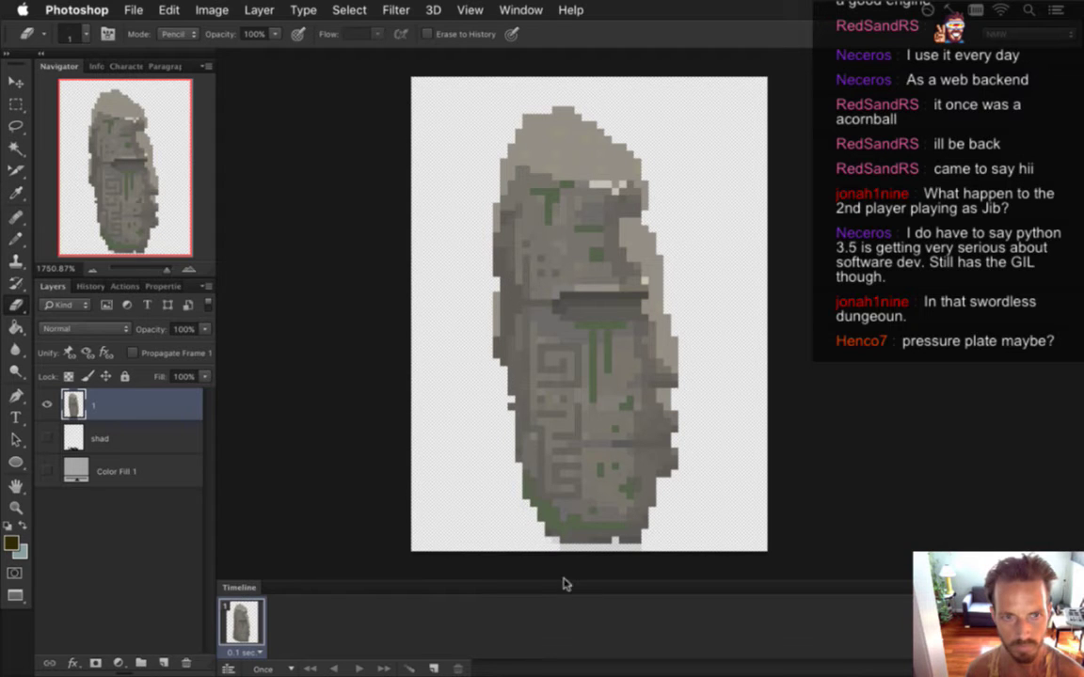
- Sample the statue's stone and moss colours and pencil shading and green moss along its narrowed lower-left side
key("i")
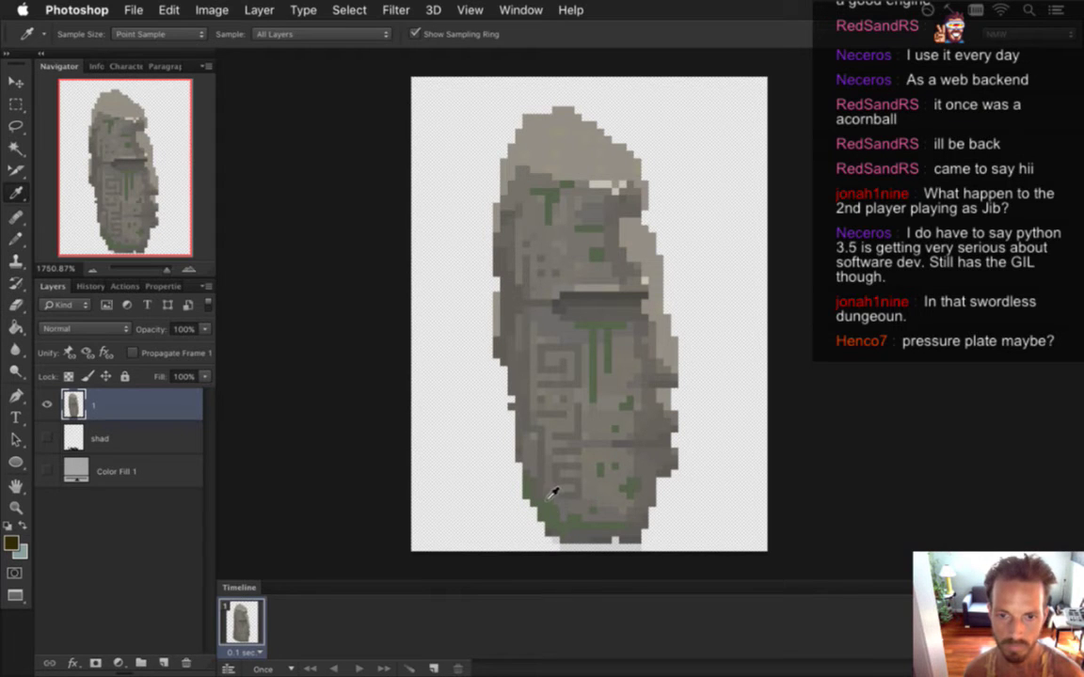
left_click(547, 492)
key("b")
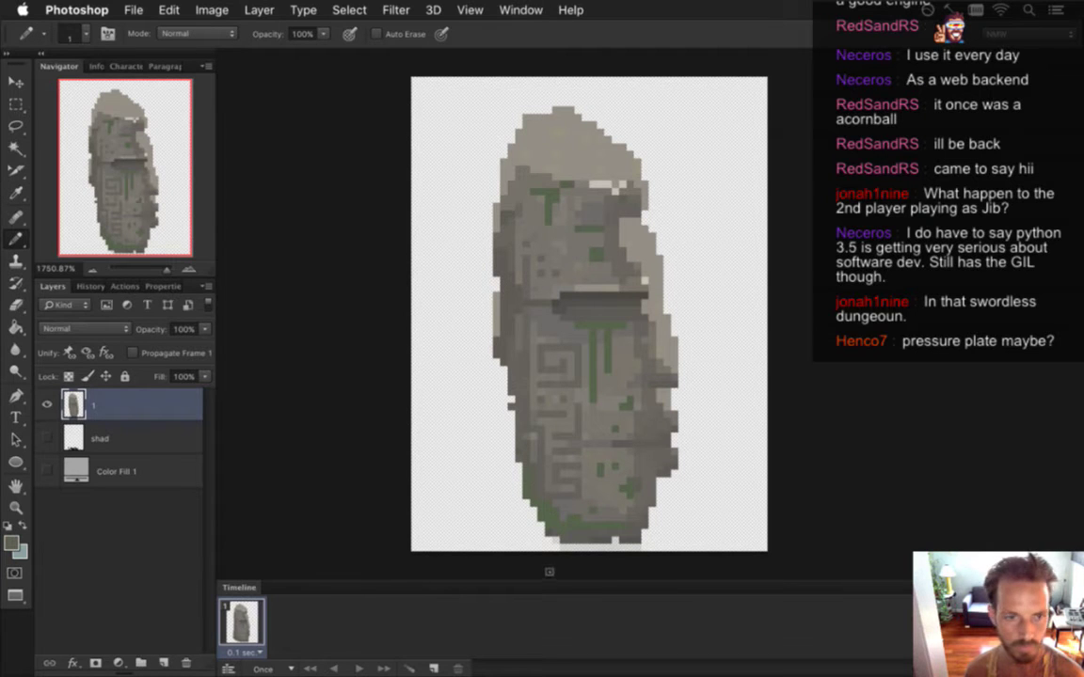
key("i")
left_click(534, 475)
key("b")
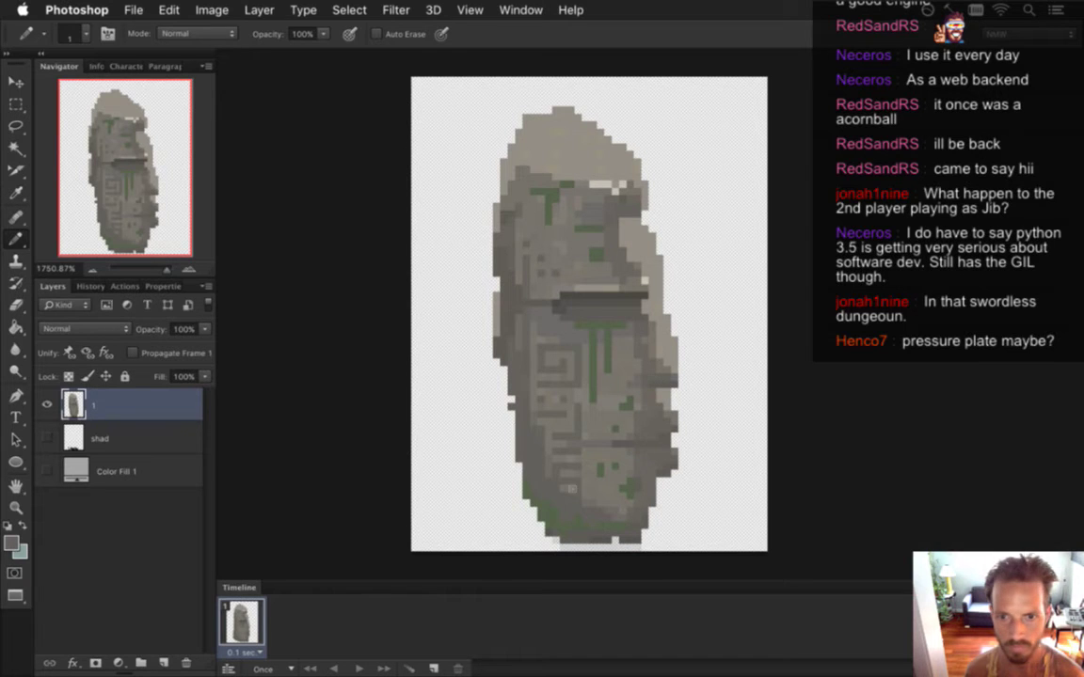
left_click(499, 459, "alt")
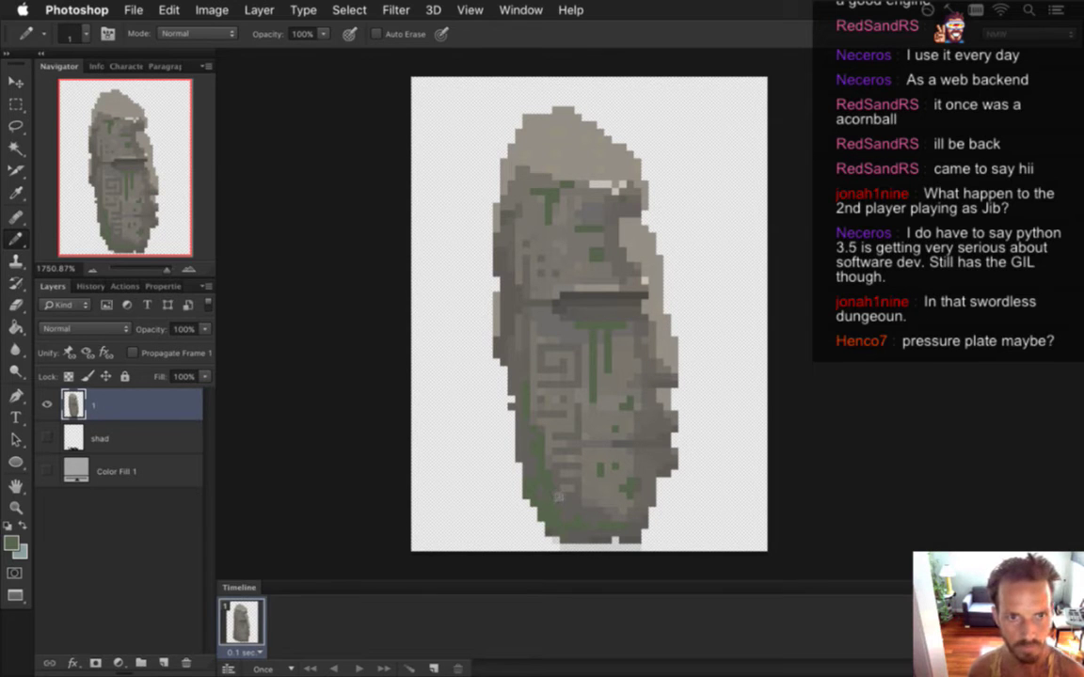
- Erase pixels along the statue's upper-left side and the crown to narrow the head into a point
key("e")
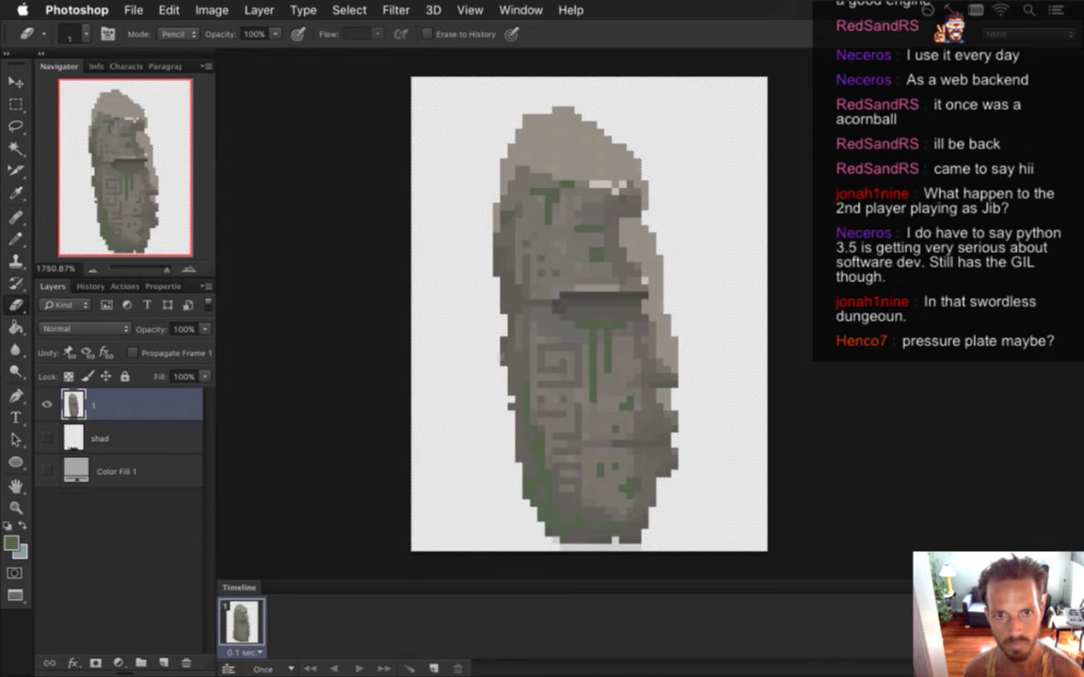
left_click_drag(496, 273, 496, 195)
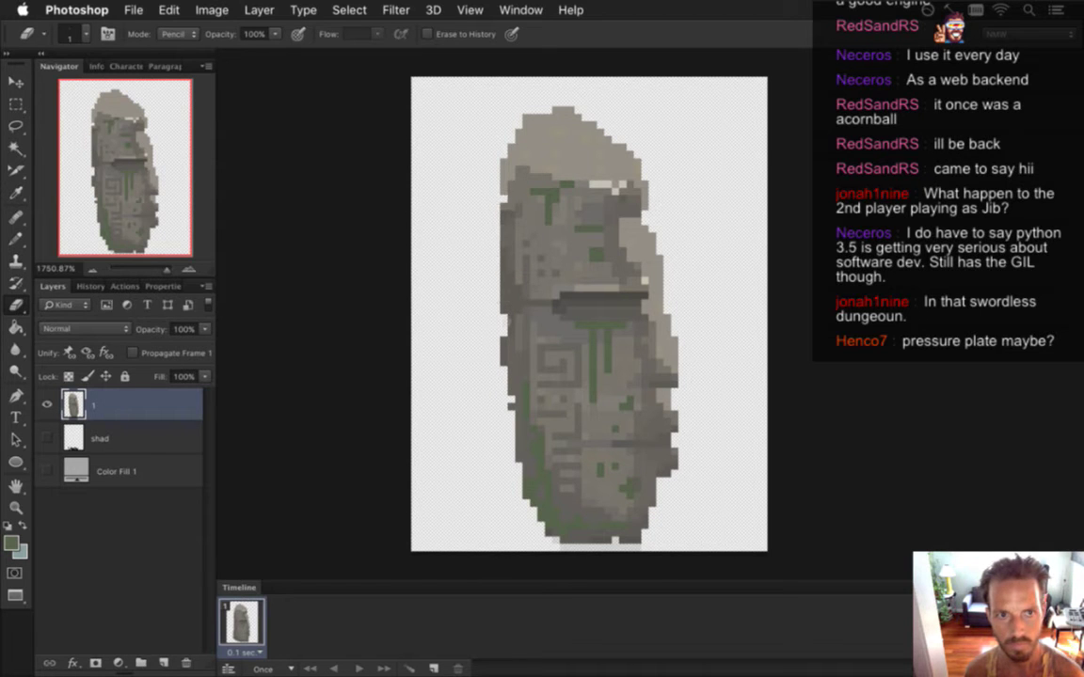
left_click_drag(508, 191, 514, 127)
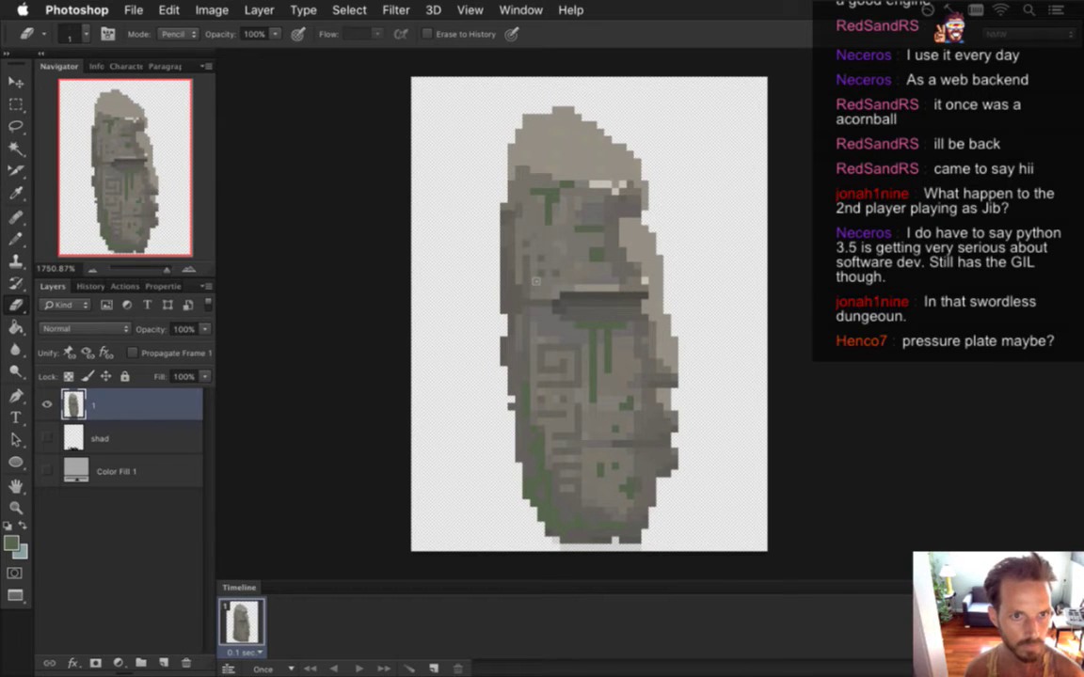
left_click_drag(510, 158, 543, 118)
left_click(526, 117)
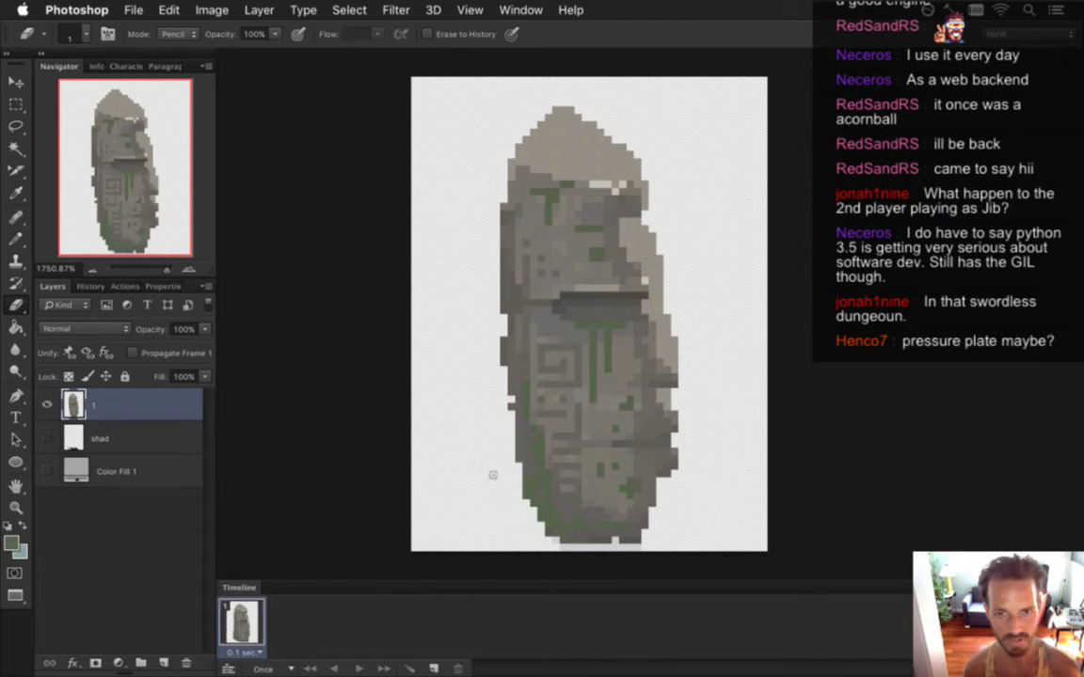
- Widen the canvas to 96 pixels
key("super+alt+c")
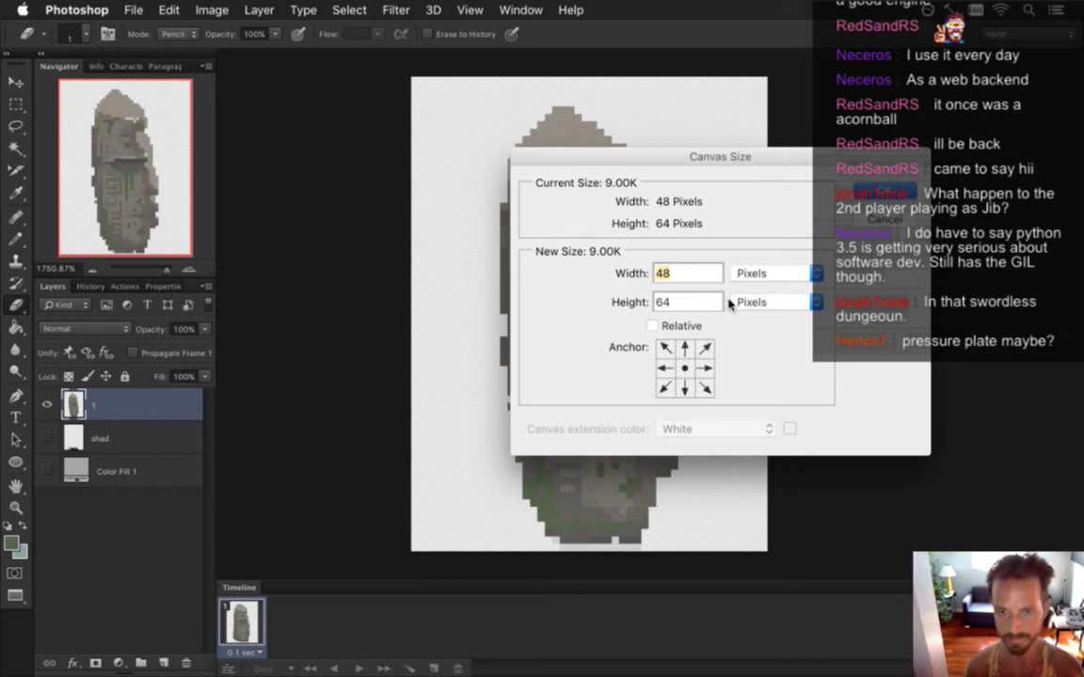
type("96")
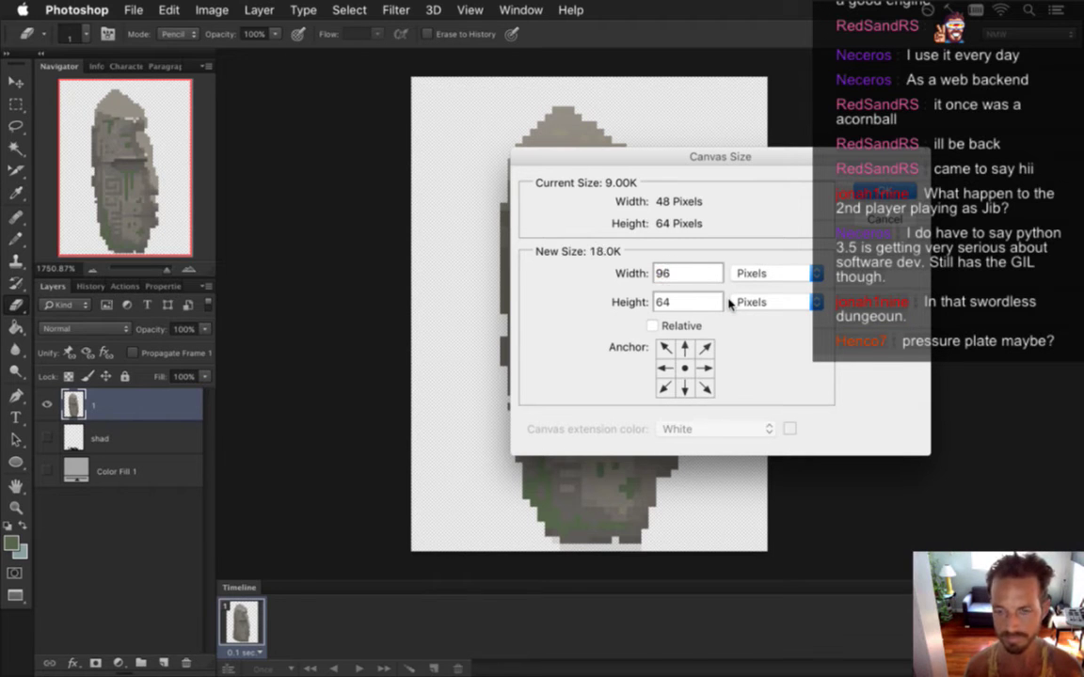
key("Return")
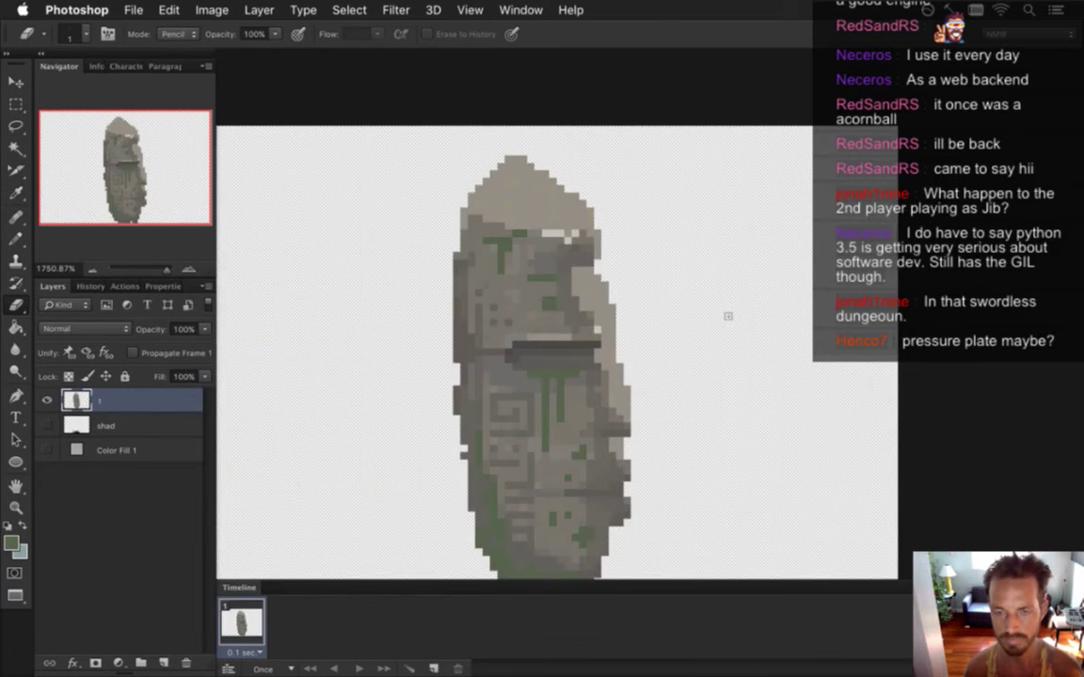
- Duplicate the statue layer and rotate the copy to -90 degrees
left_click_drag(600, 481, 678, 406)
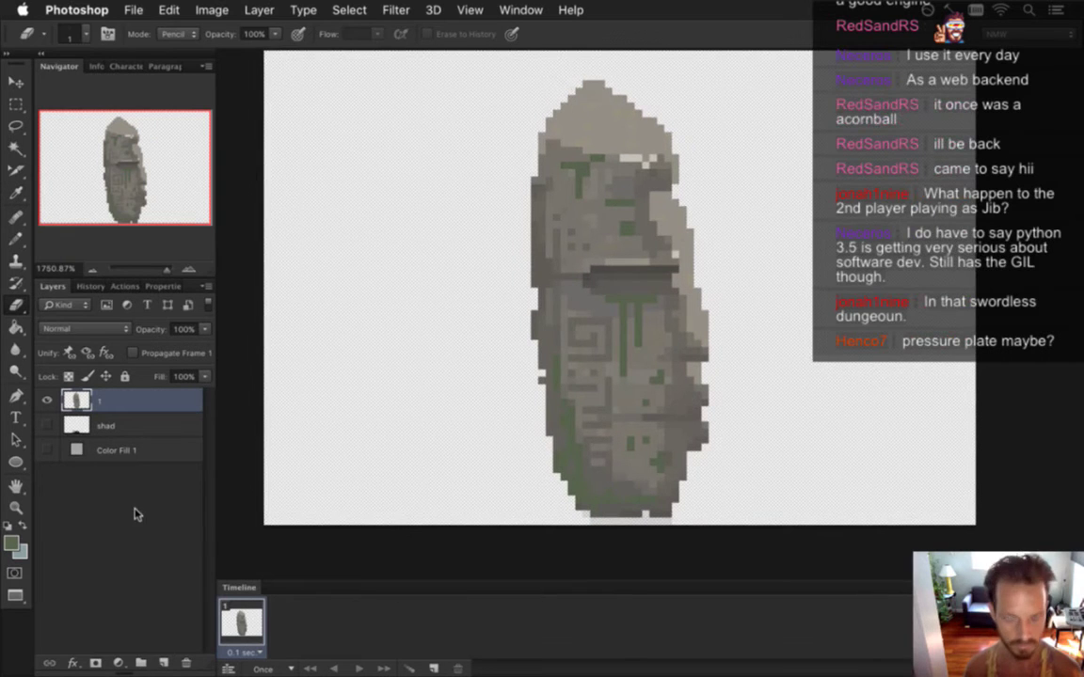
key("super+j")
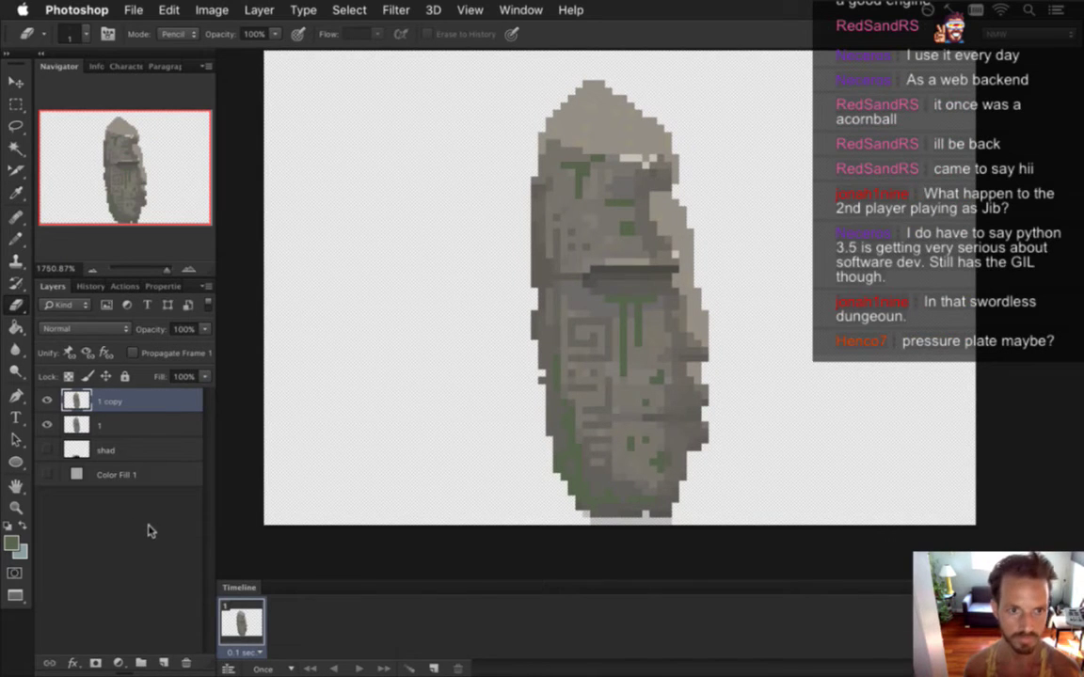
key("v")
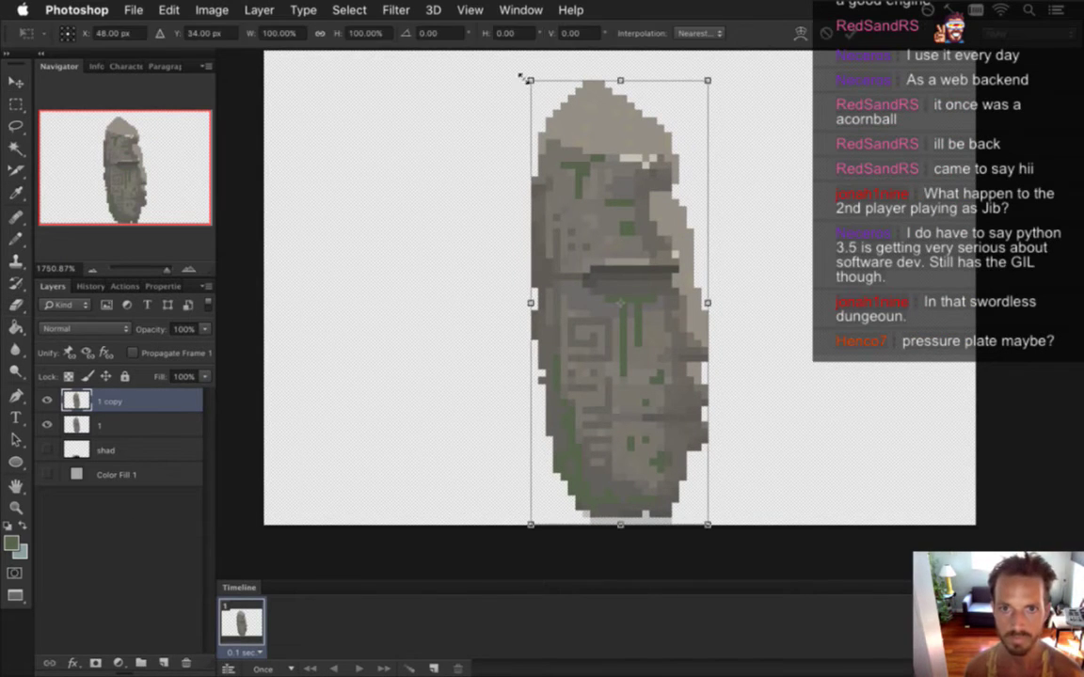
left_click_drag(516, 67, 329, 351)
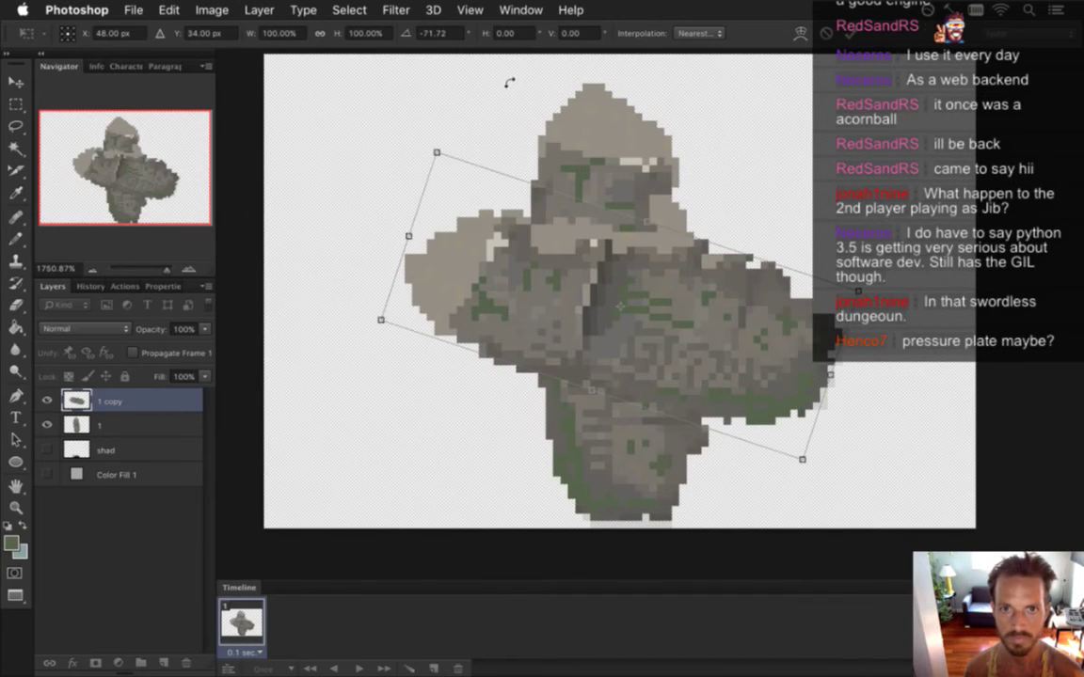
left_click(421, 34)
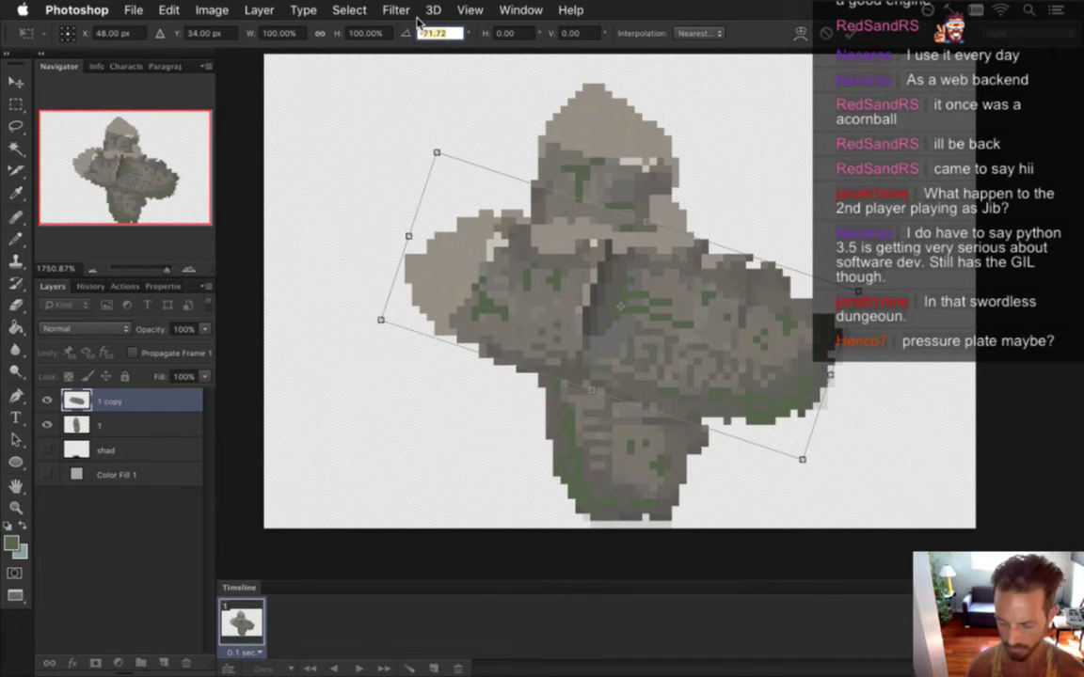
type("-90")
key("Return")
- Place the rotated copy along the canvas's lower edge at X 31 px, Y 52 px, and hide the upright statue's layer
left_click_drag(752, 303, 614, 431)
key("Up")
key("Up")
key("Left")
key("Right")
key("Right")
key("Down")
key("Left")
key("Down")
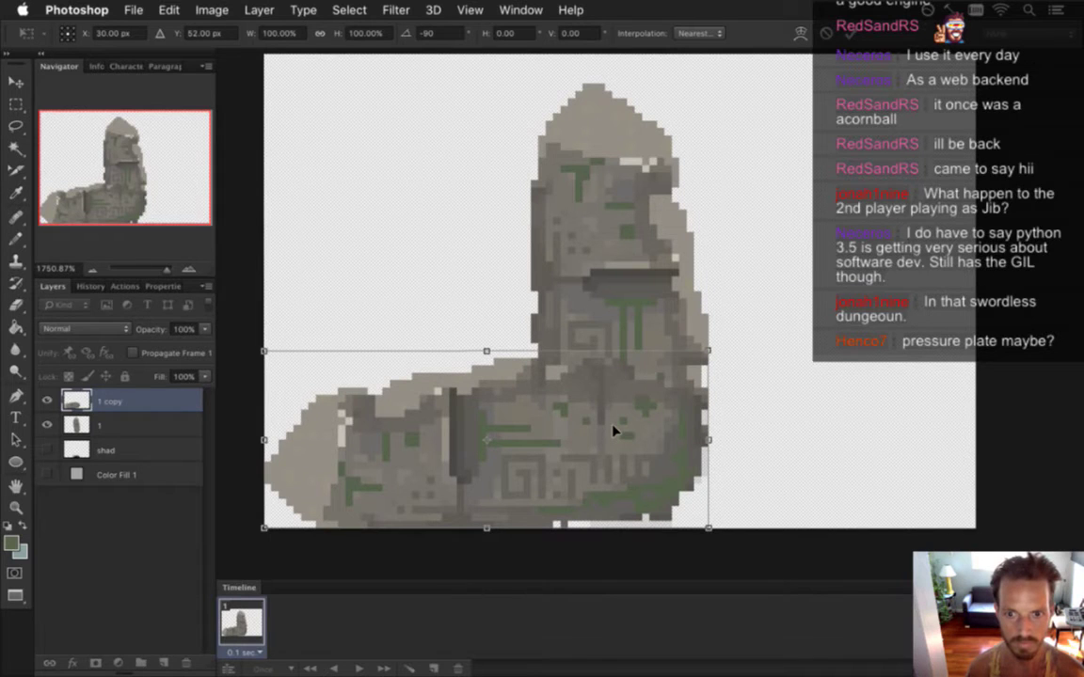
key("Right")
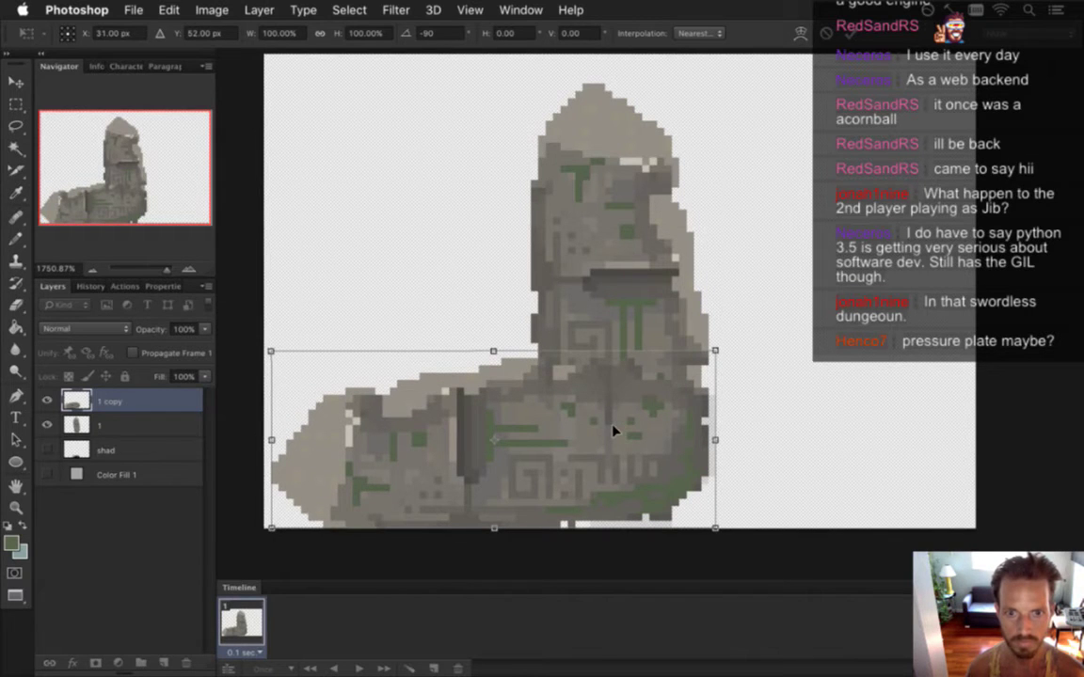
key("Return")
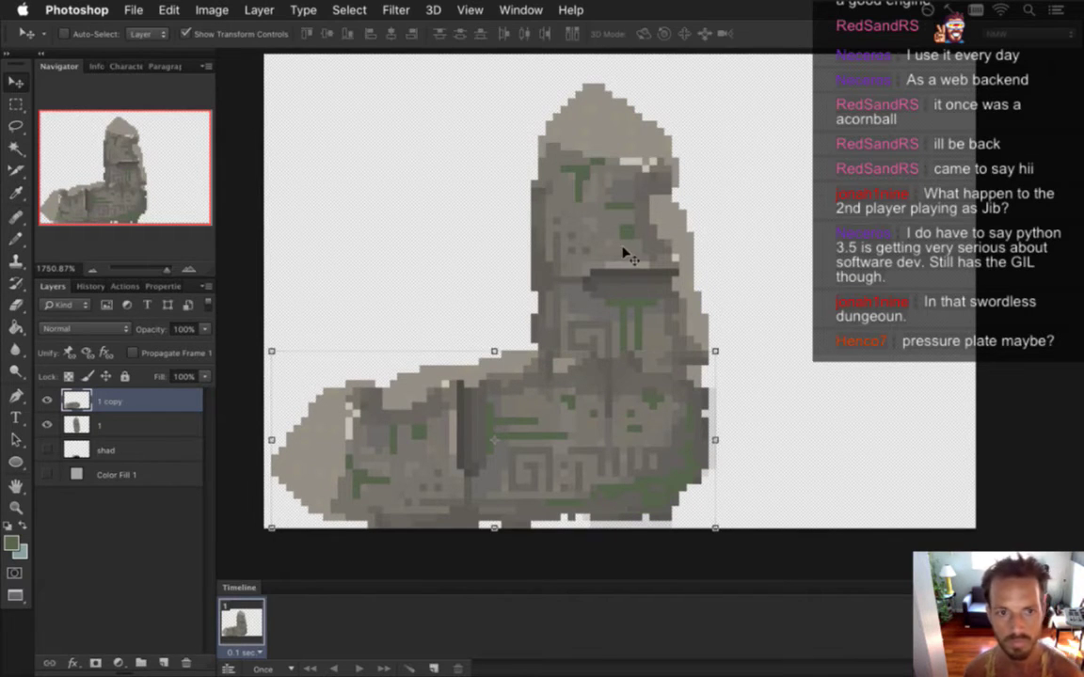
key("m")
left_click(47, 425)
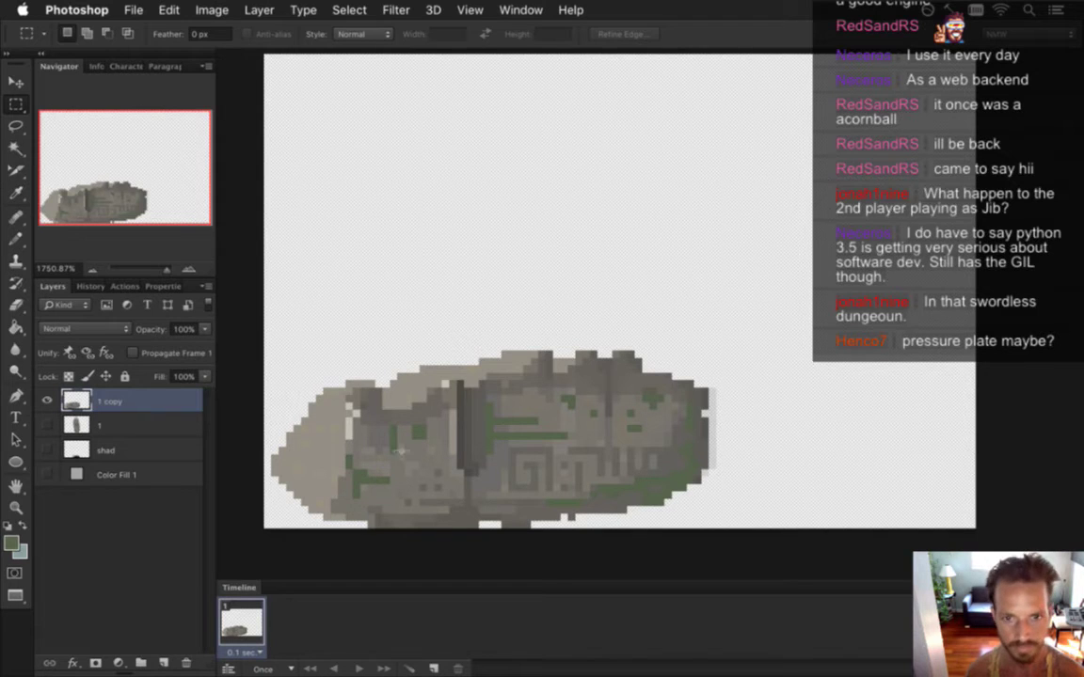
- Sample stone colours, pencil in the notched top edge of the fallen statue, and draw dark branching cracks below its two seams
key("i")
left_click(471, 402)
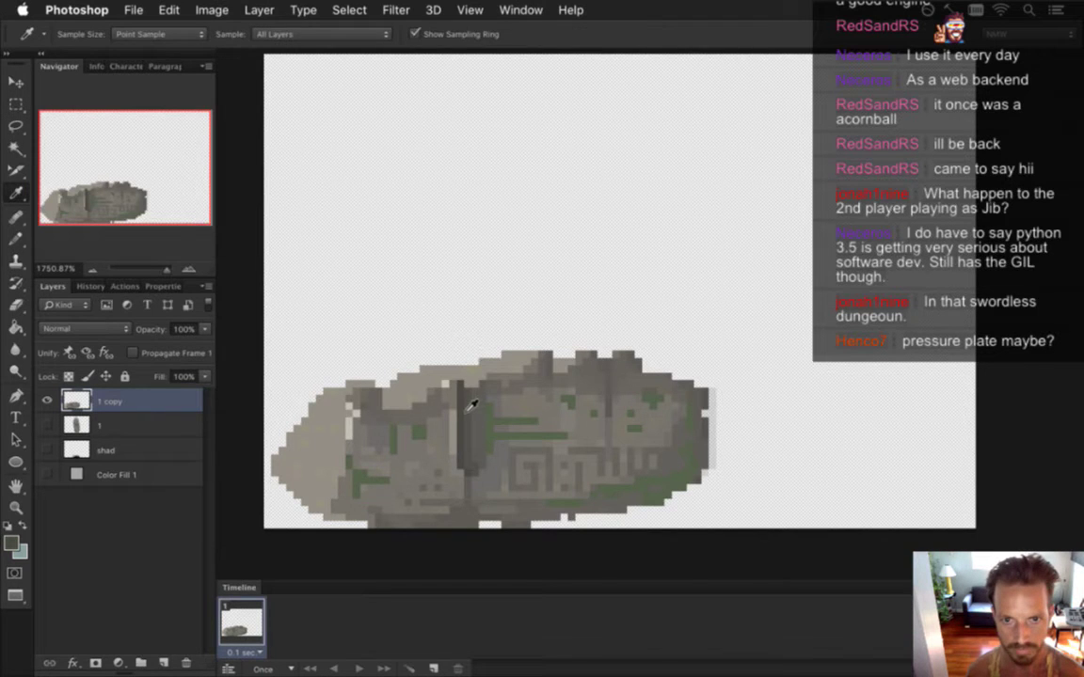
left_click(491, 375)
key("b")
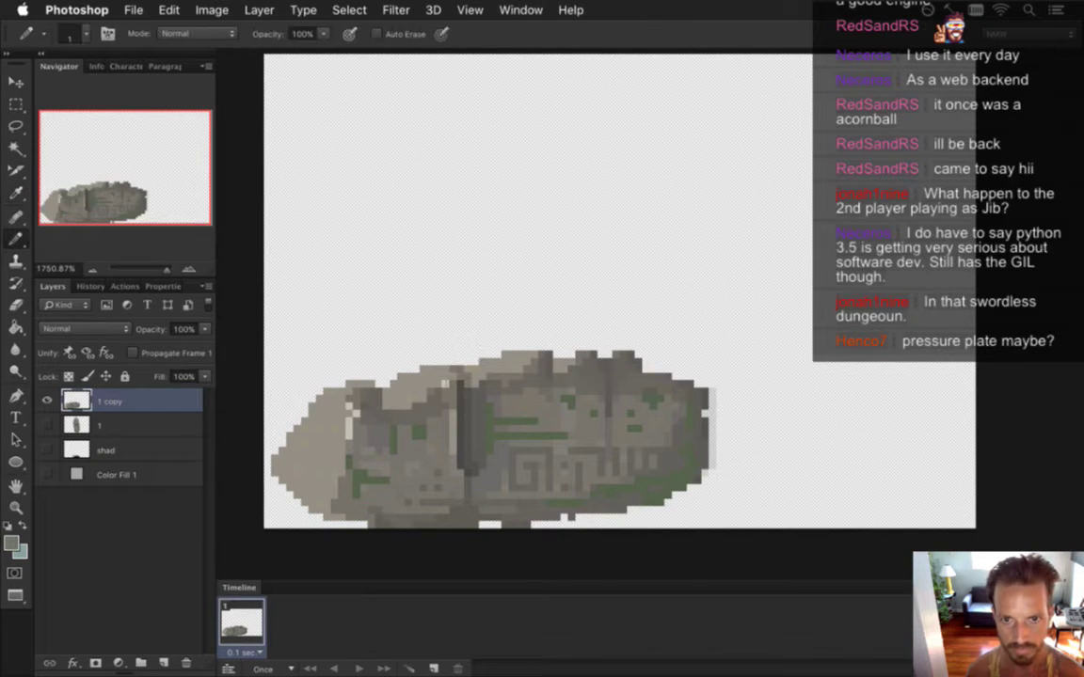
left_click(486, 365)
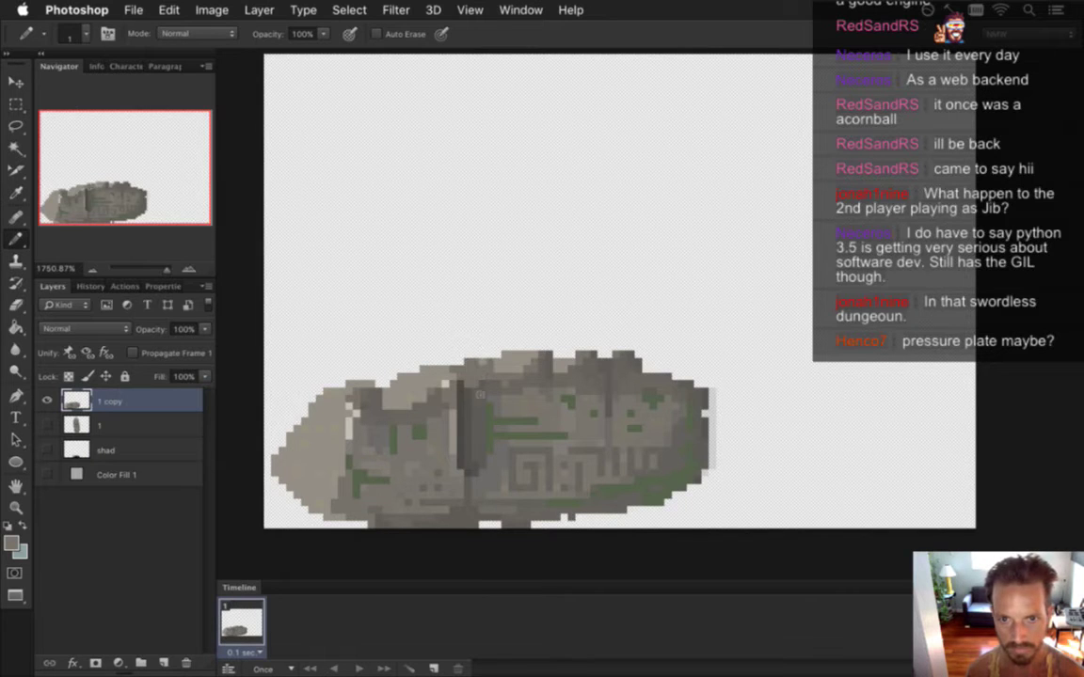
left_click(468, 474, "alt")
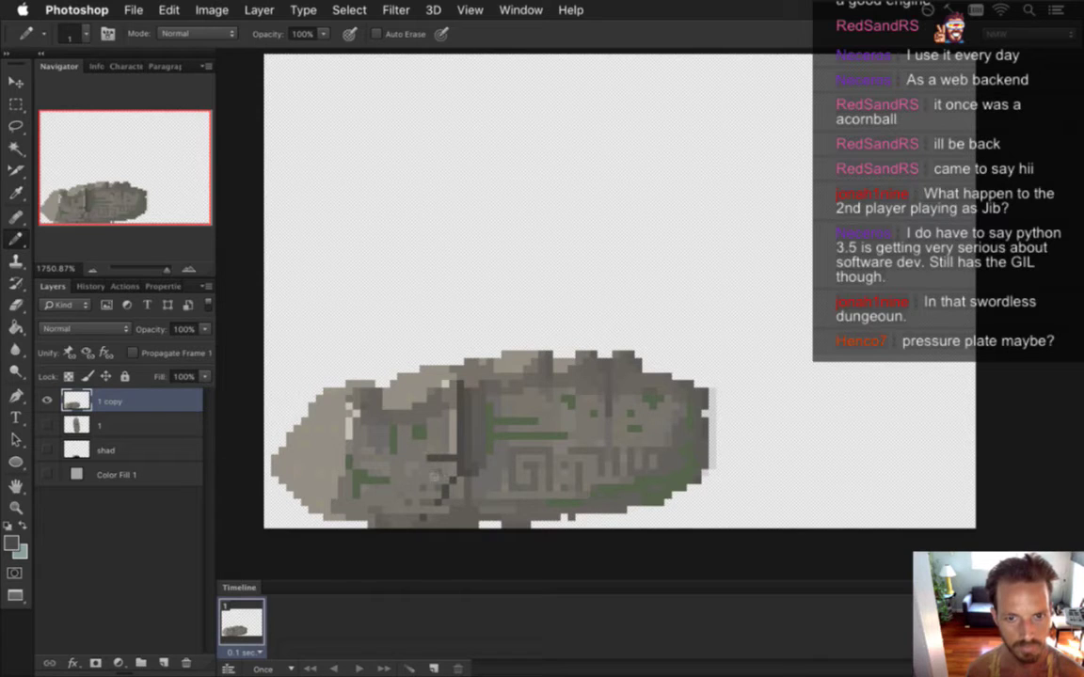
left_click(423, 469)
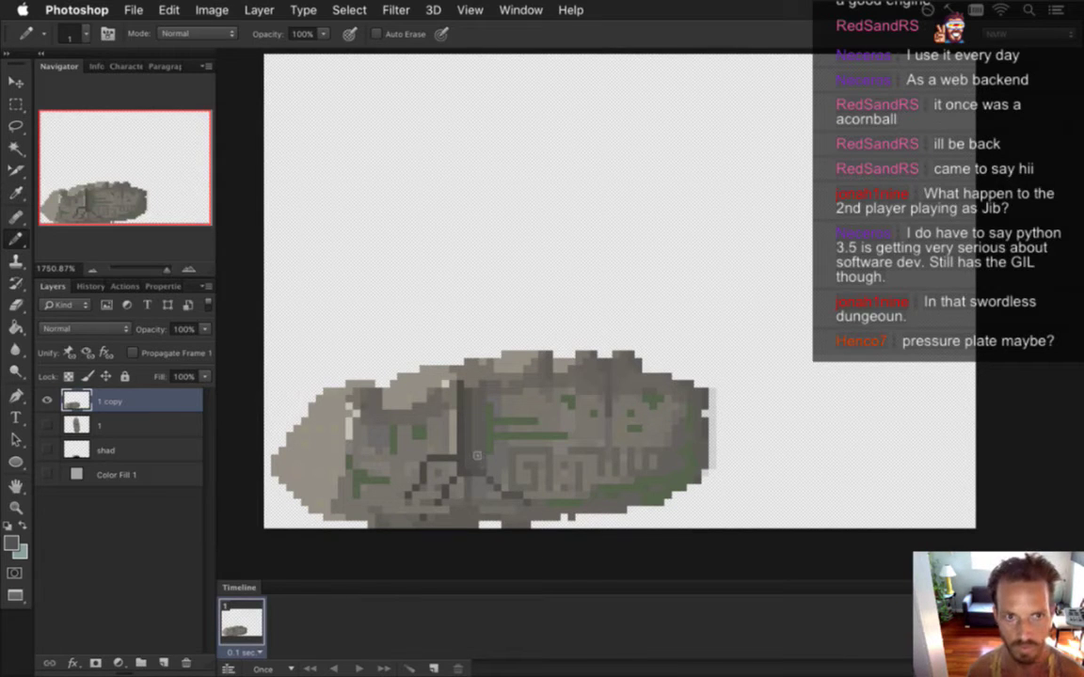
left_click_drag(605, 439, 582, 469)
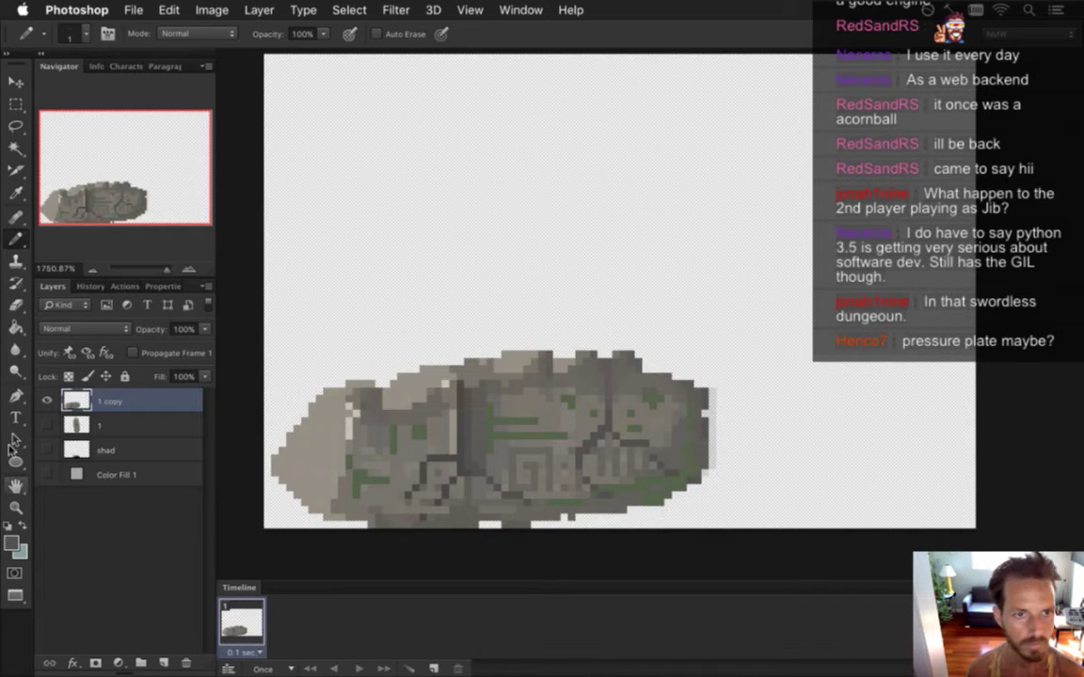
- Lasso the fallen statue's base end, rotate it 7.87 degrees, shift it two pixels right and down, and pencil over the gaps below the split
left_click(16, 125)
mouse_move(694, 329)
left_mouse_down()
mouse_move(628, 317)
mouse_move(609, 354)
mouse_move(620, 429)
mouse_move(652, 437)
mouse_move(689, 469)
mouse_move(731, 457)
mouse_move(691, 317)
mouse_move(701, 305)
mouse_move(756, 318)
left_mouse_up()
key("ctrl+t")
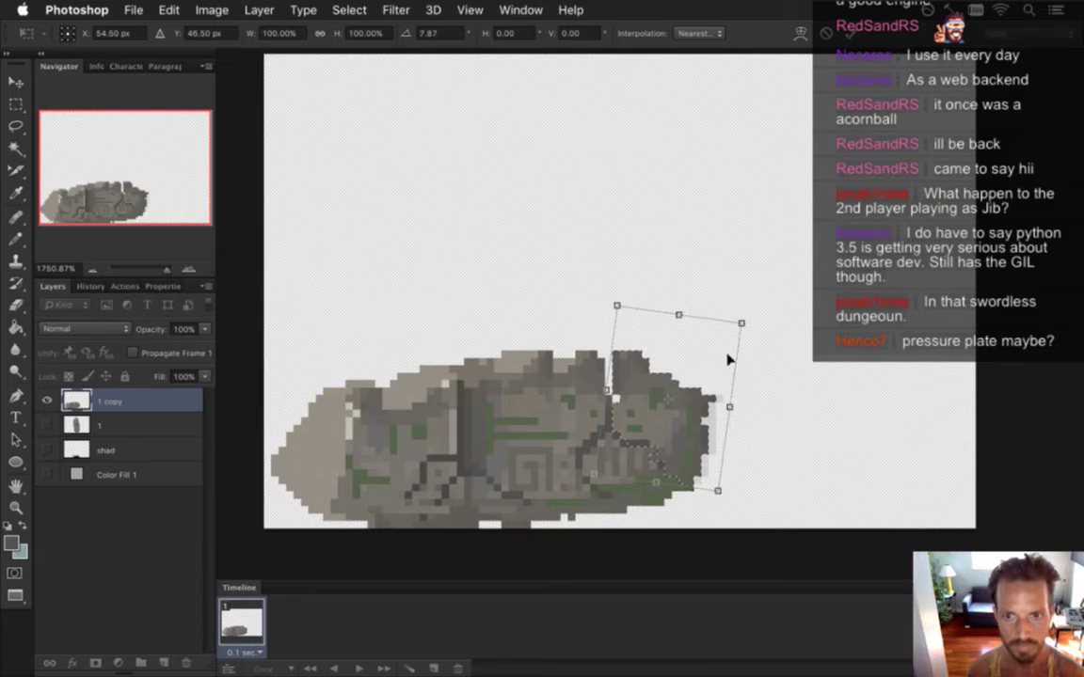
key("Right")
key("Down")
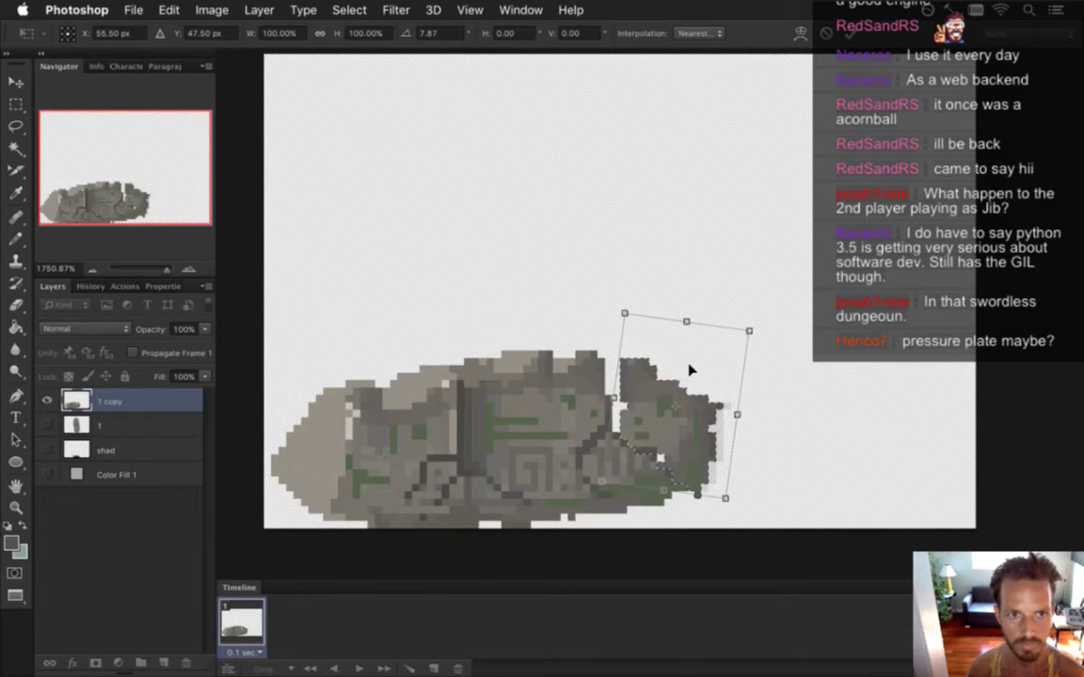
key("Right")
key("Down")
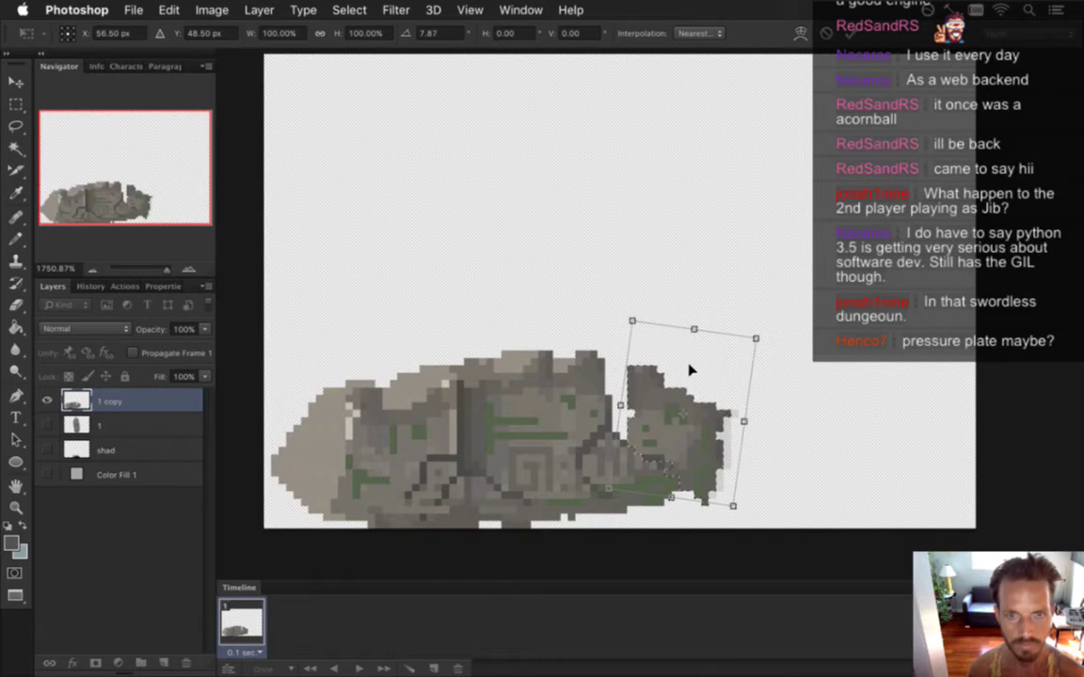
key("Return")
key("i")
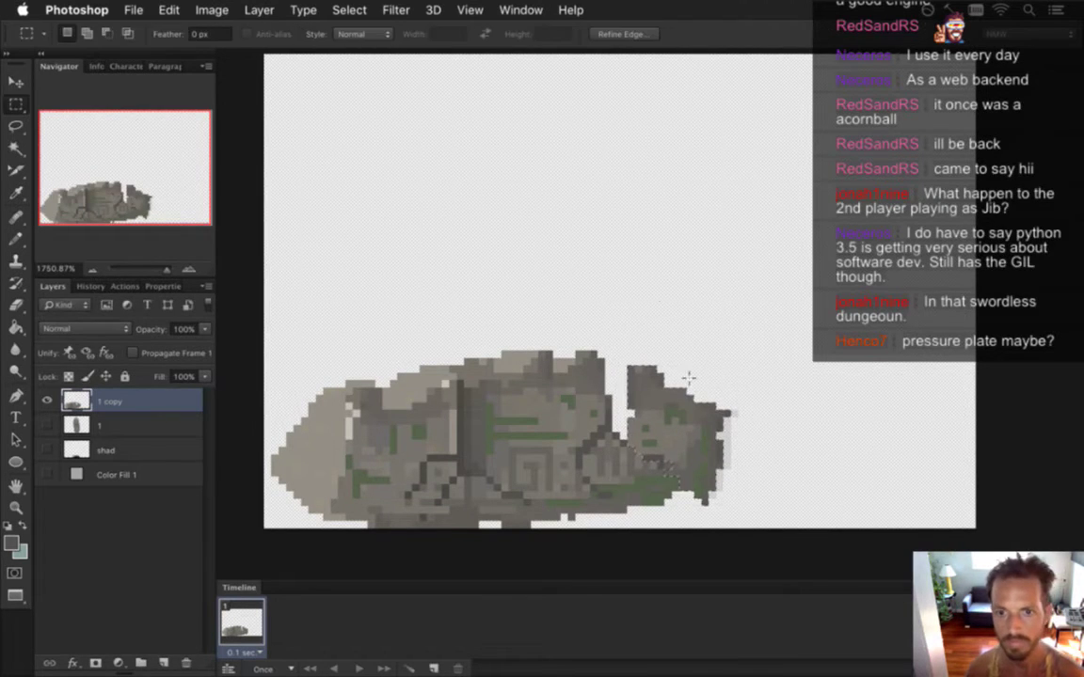
key("b")
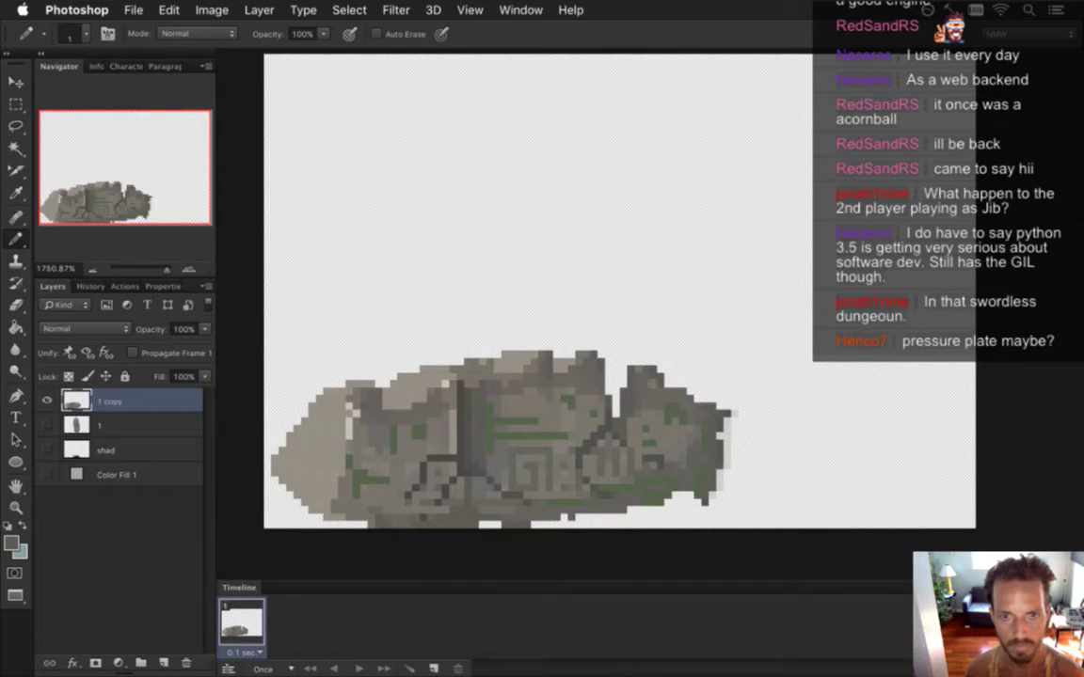
- Lasso the fallen statue's middle and base sections and shift them one pixel right and one pixel down from the head part
left_click(15, 125)
mouse_move(534, 306)
left_mouse_down()
mouse_move(491, 312)
mouse_move(474, 346)
mouse_move(482, 453)
mouse_move(563, 514)
mouse_move(713, 511)
mouse_move(739, 377)
mouse_move(606, 294)
mouse_move(569, 283)
mouse_move(544, 301)
left_mouse_up()
key("v")
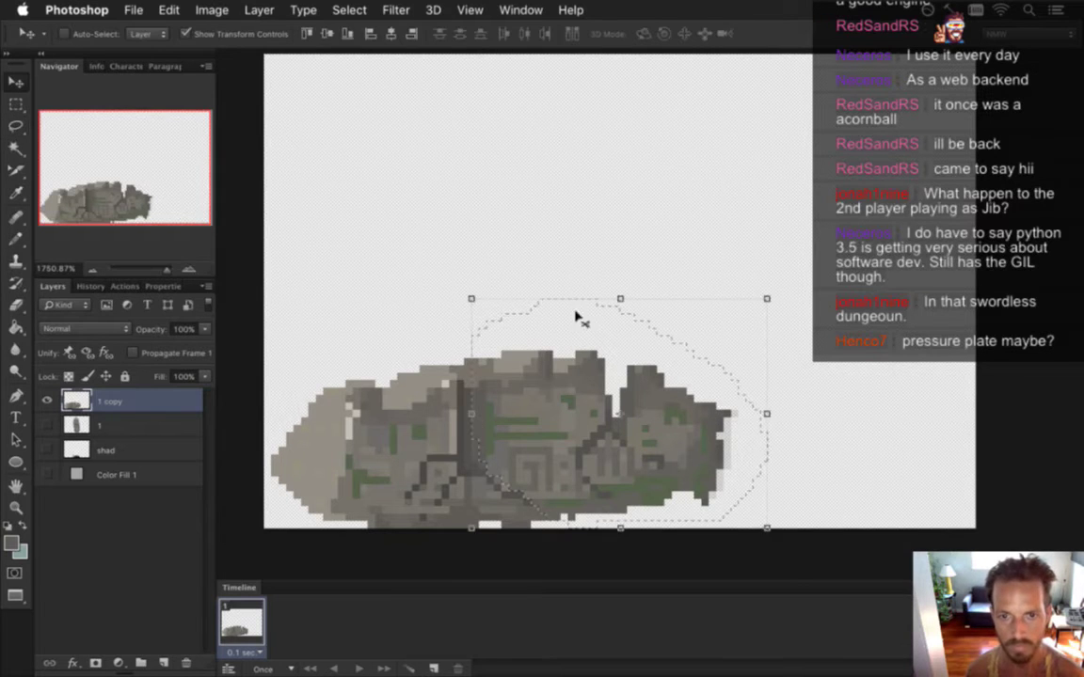
key("Right")
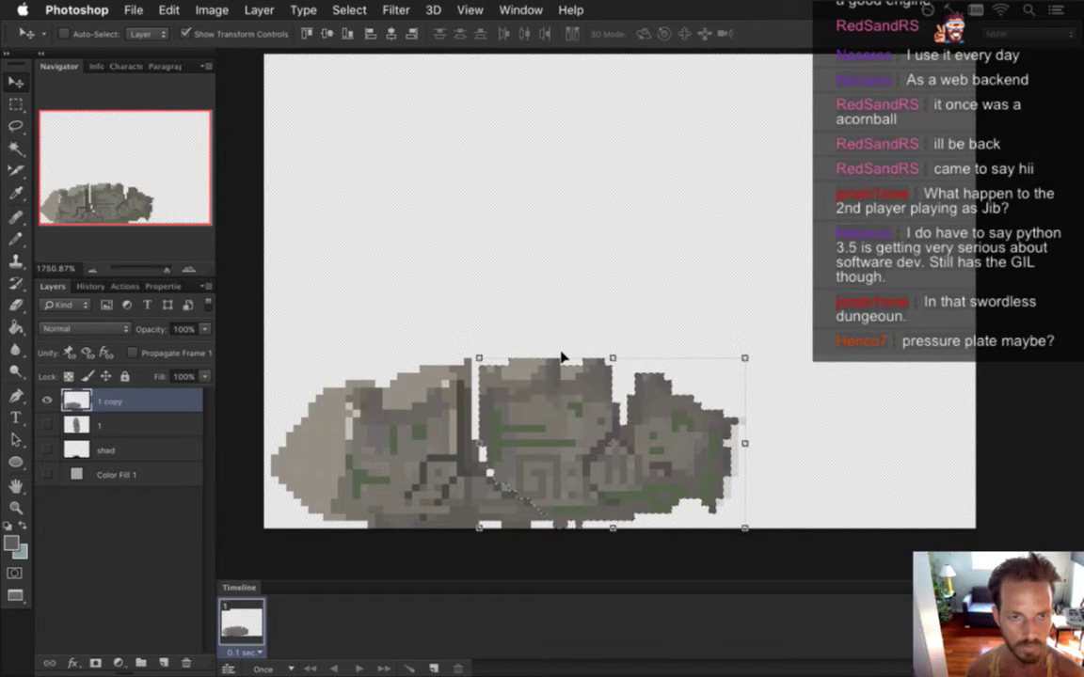
key("Right")
key("Down")
left_click_drag(562, 365, 562, 357)
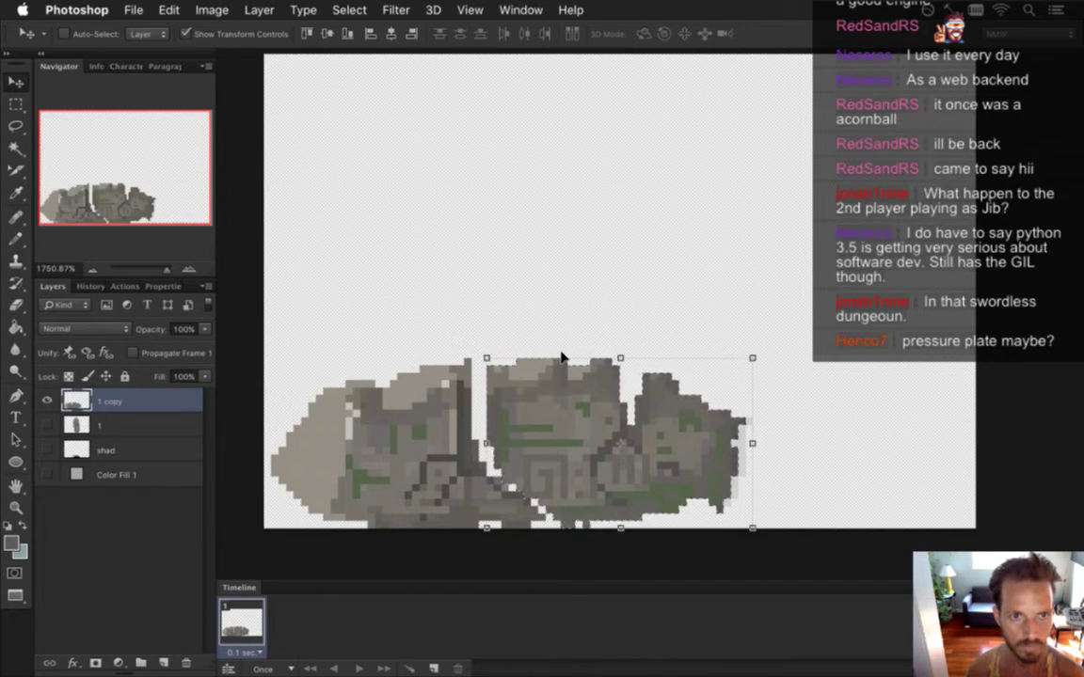
key("m")
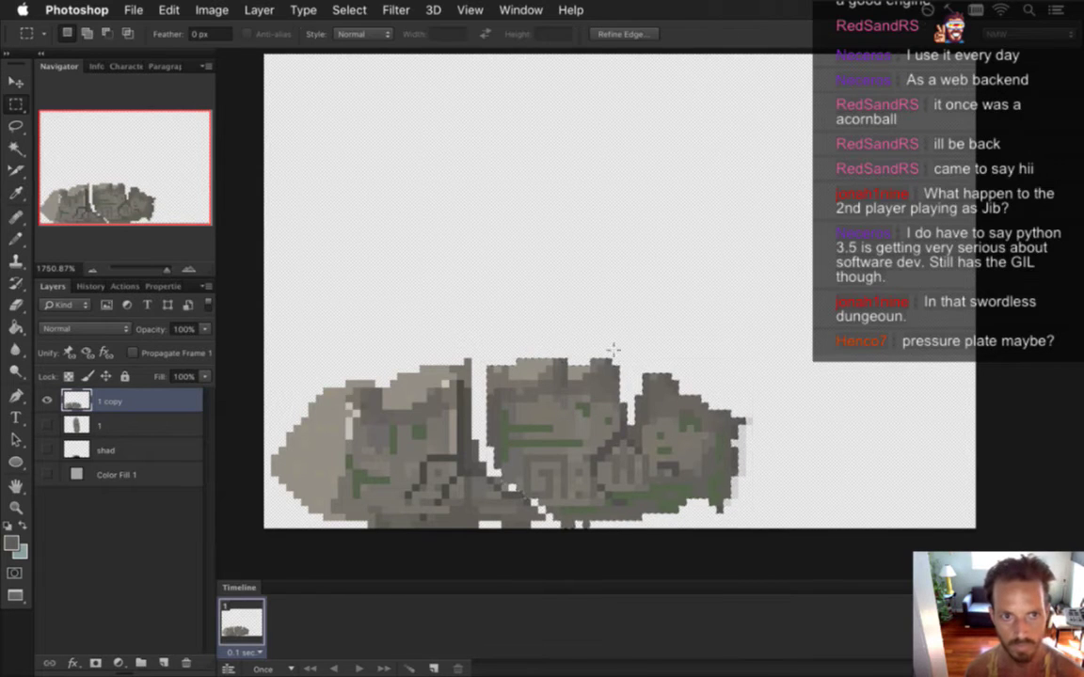
key("v")
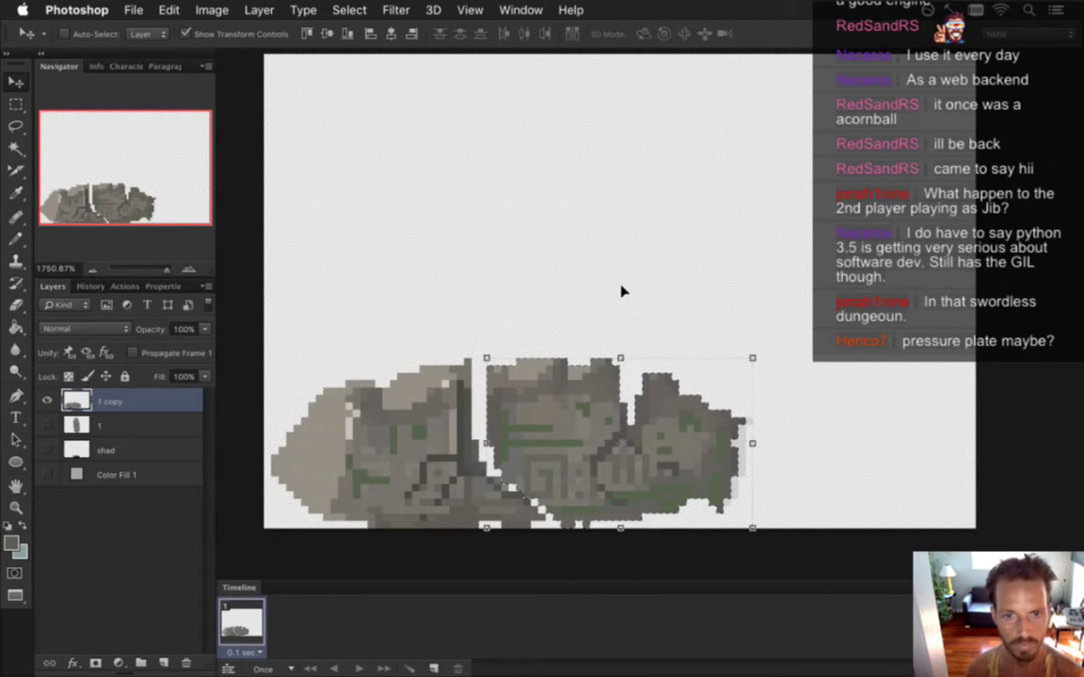
key("Left")
key("m")
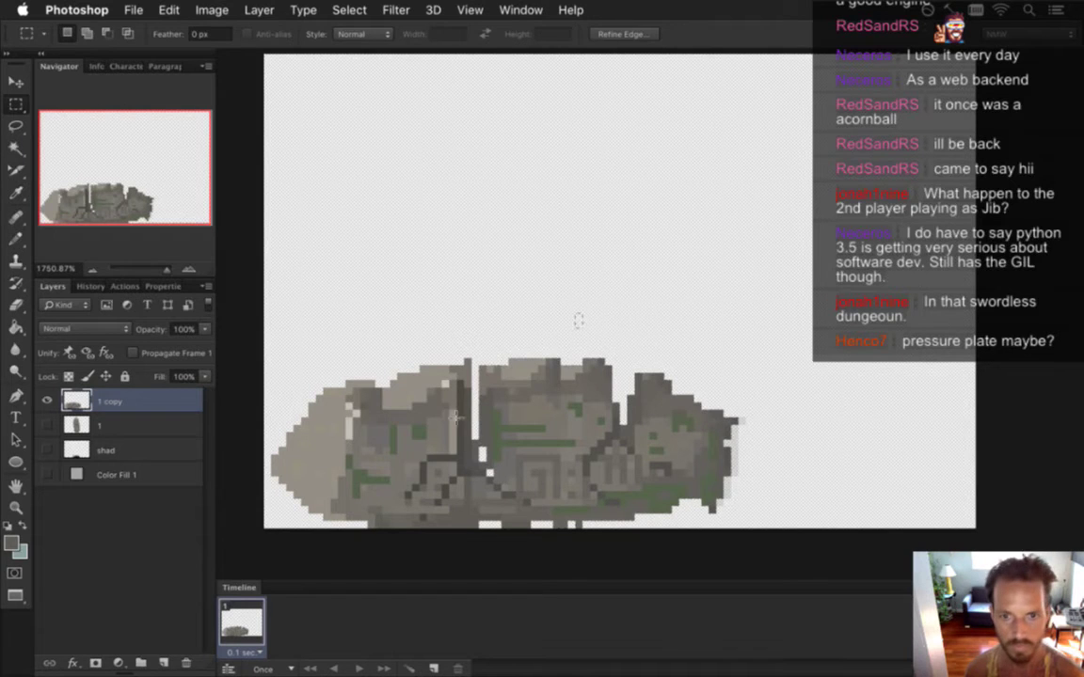
- Pencil dark stone over the holes beneath the middle split and erase the stray spike on the split's upper edge
key("i")
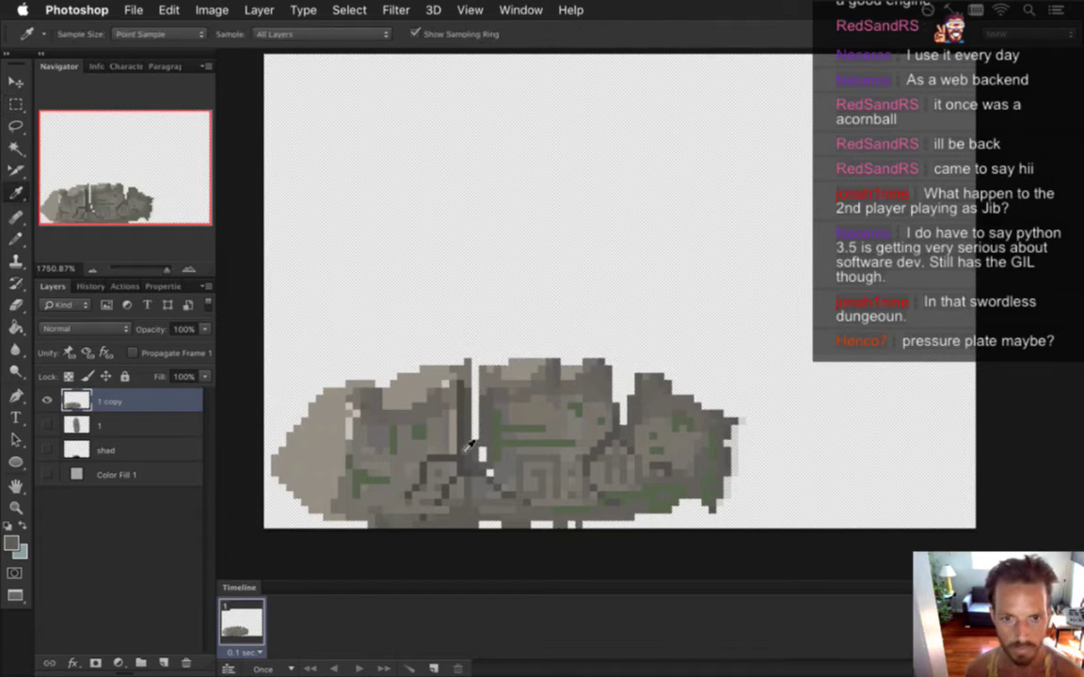
key("b")
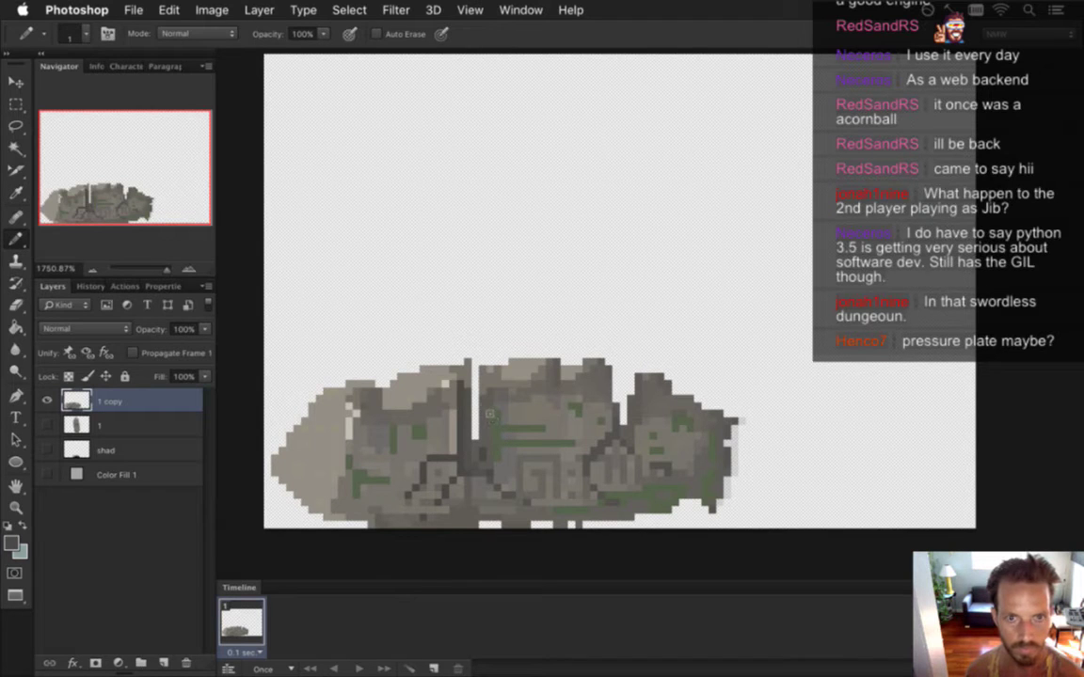
key("e")
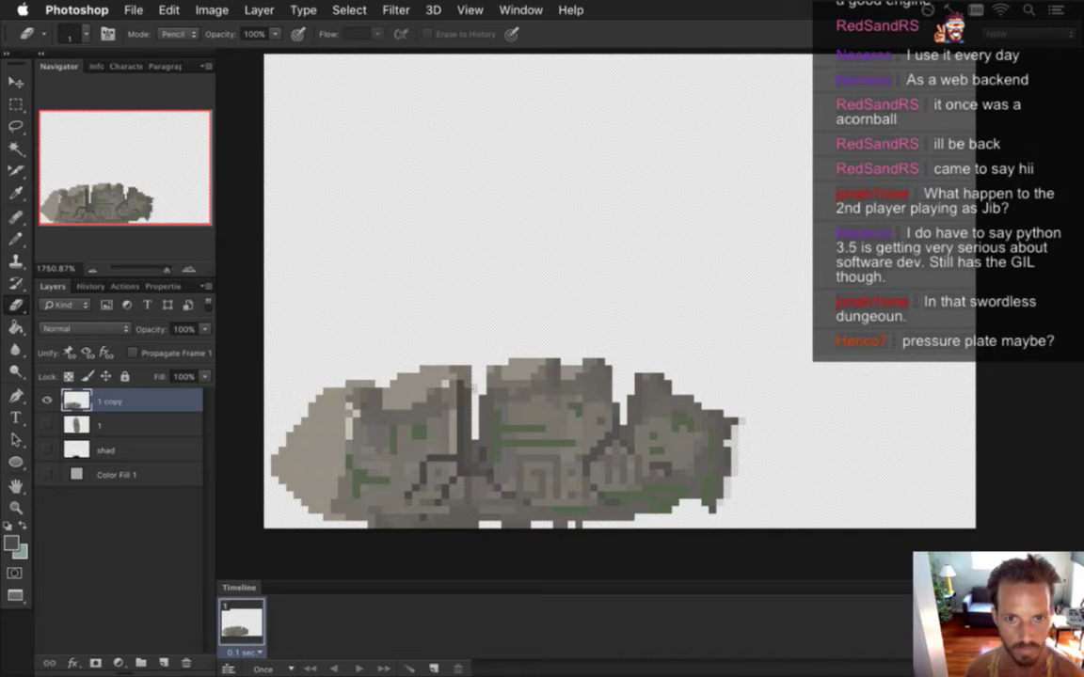
- Lasso the fallen statue's head section, rotate it -4.89 degrees, shift it one pixel left, and erase the faint pixels beyond the base
left_click(20, 122)
mouse_move(344, 342)
left_mouse_down()
mouse_move(284, 372)
mouse_move(264, 415)
mouse_move(260, 439)
mouse_move(303, 512)
mouse_move(341, 523)
mouse_move(370, 508)
mouse_move(385, 462)
mouse_move(370, 347)
left_mouse_up()
key("v")
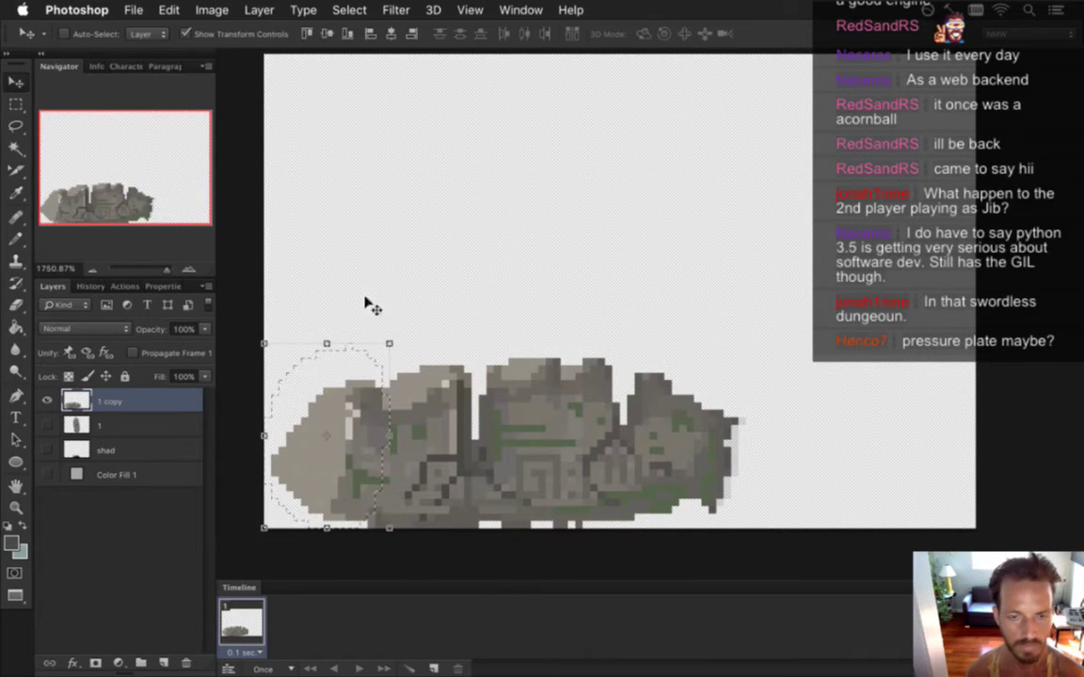
key("ctrl+t")
left_click_drag(250, 325, 246, 341)
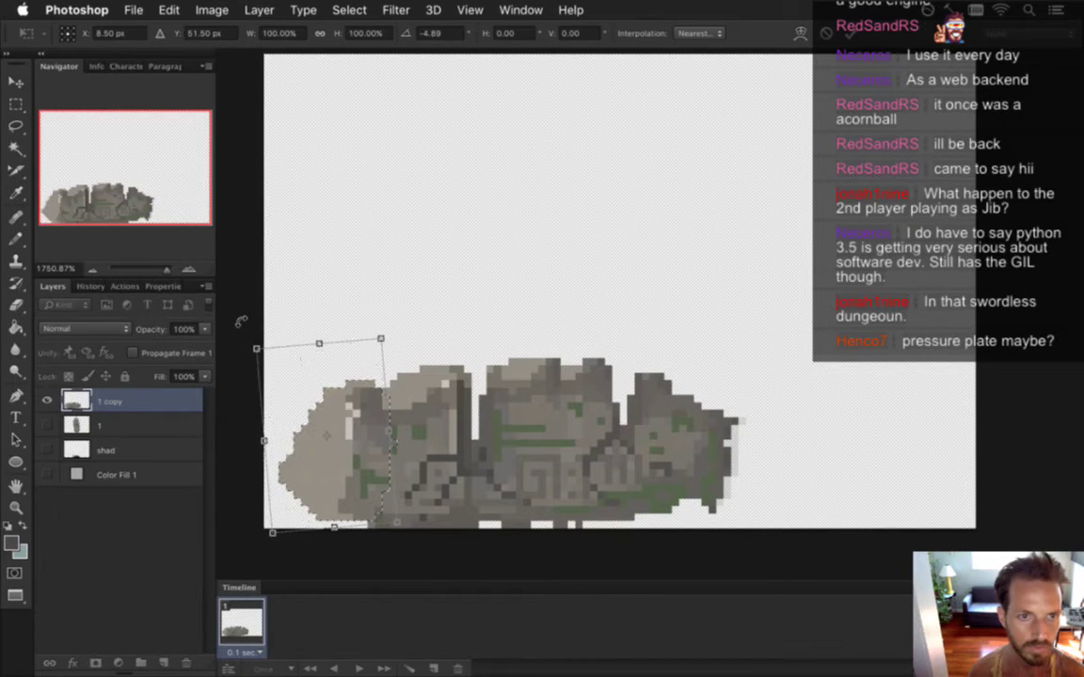
key("Left")
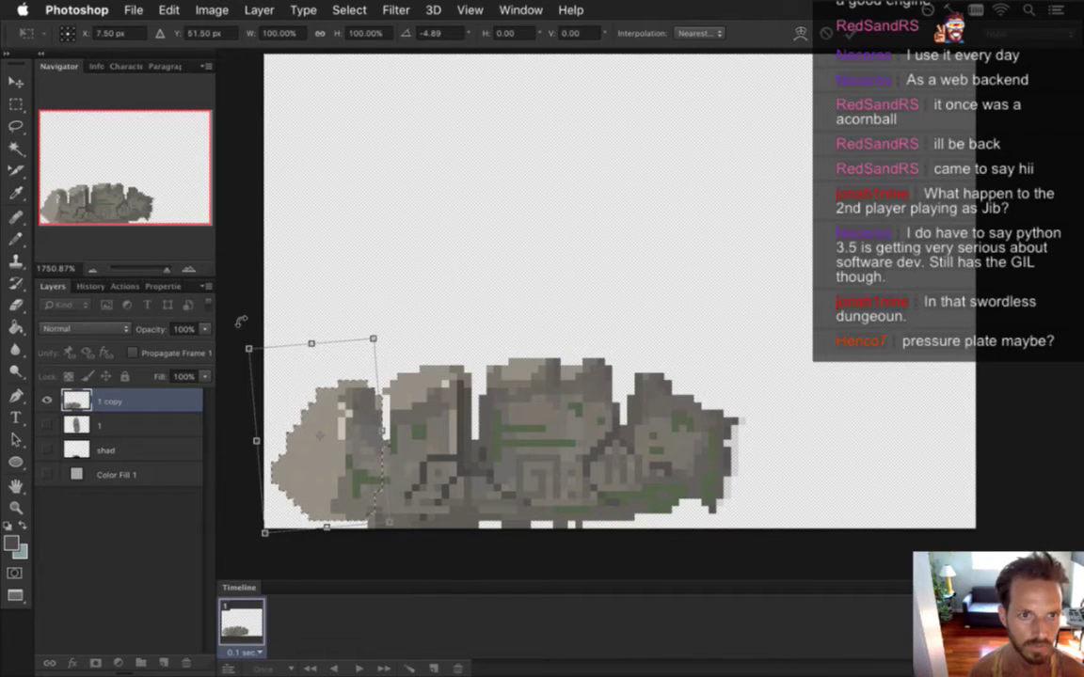
key("Return")
key("m")
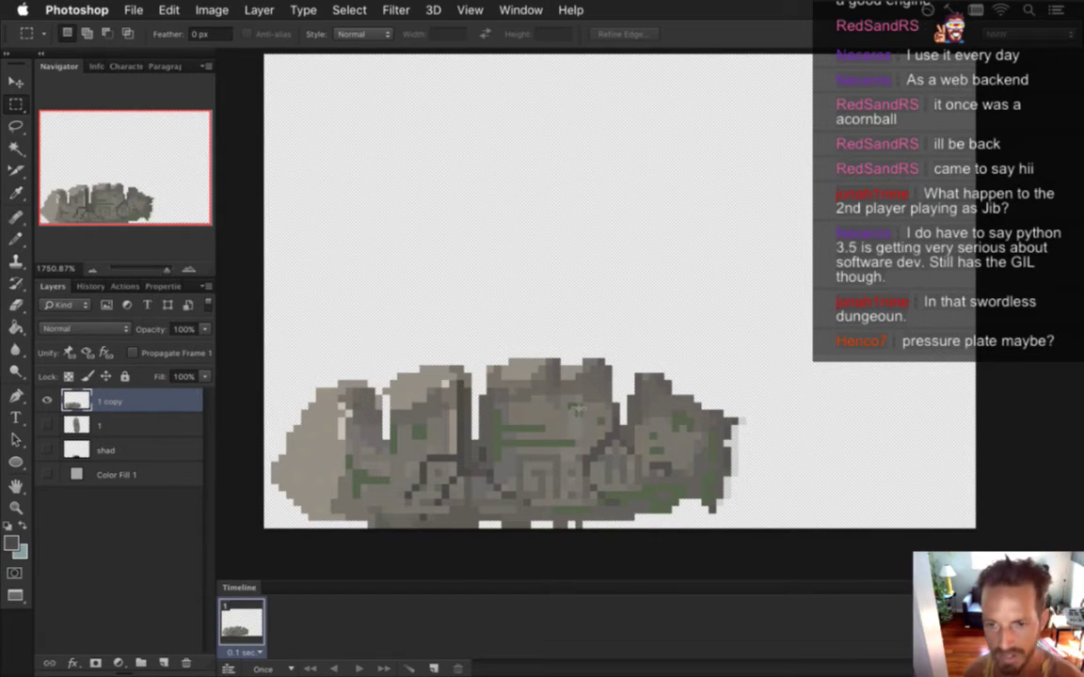
key("e")
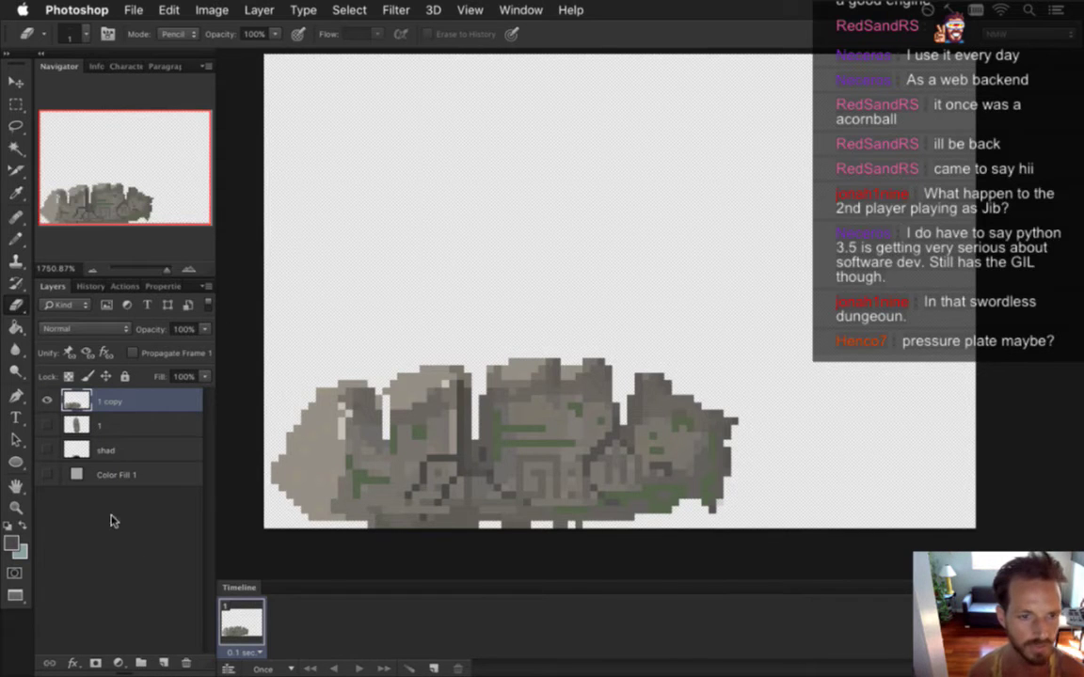
- Compare the broken fallen statue with the upright one by switching their layers' visibility
left_click(47, 401)
left_click(47, 426)
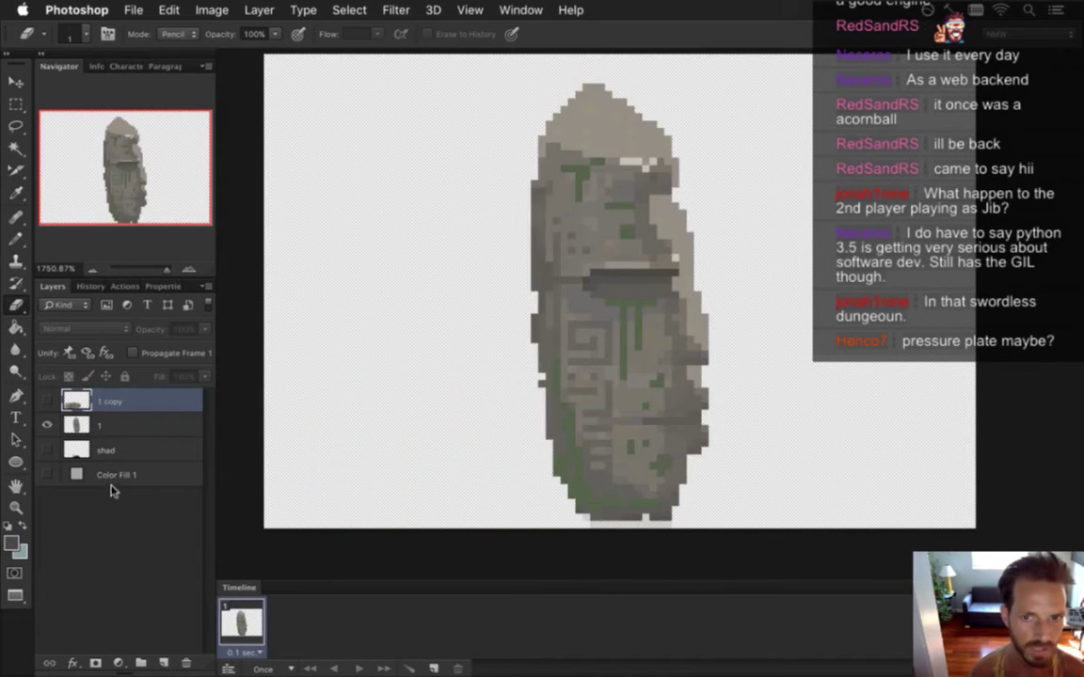
left_click(47, 401)
left_click(47, 425)
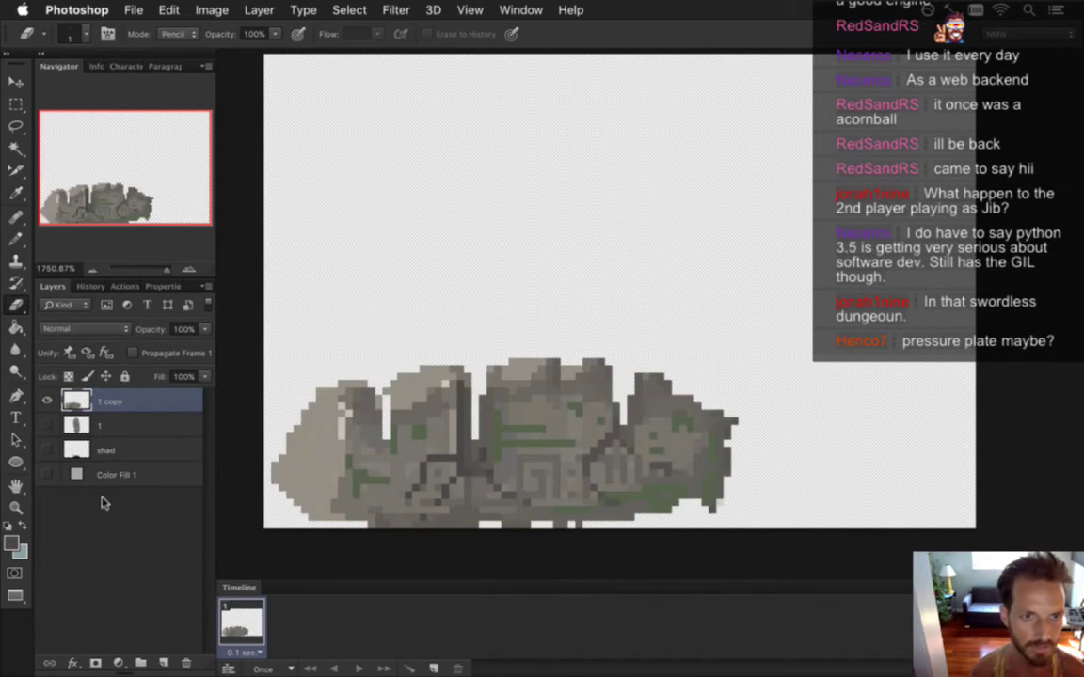
- Show the upright statue instead of the fallen one, duplicate its layer, and hide the original
left_click(47, 426)
left_click(47, 401)
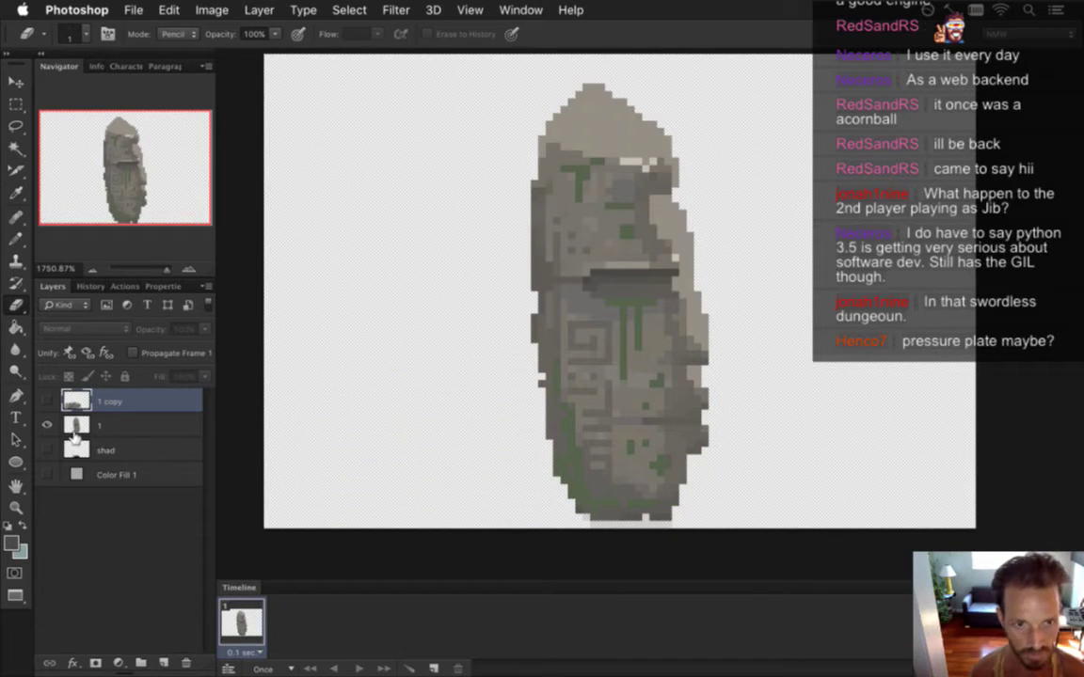
left_click(79, 427)
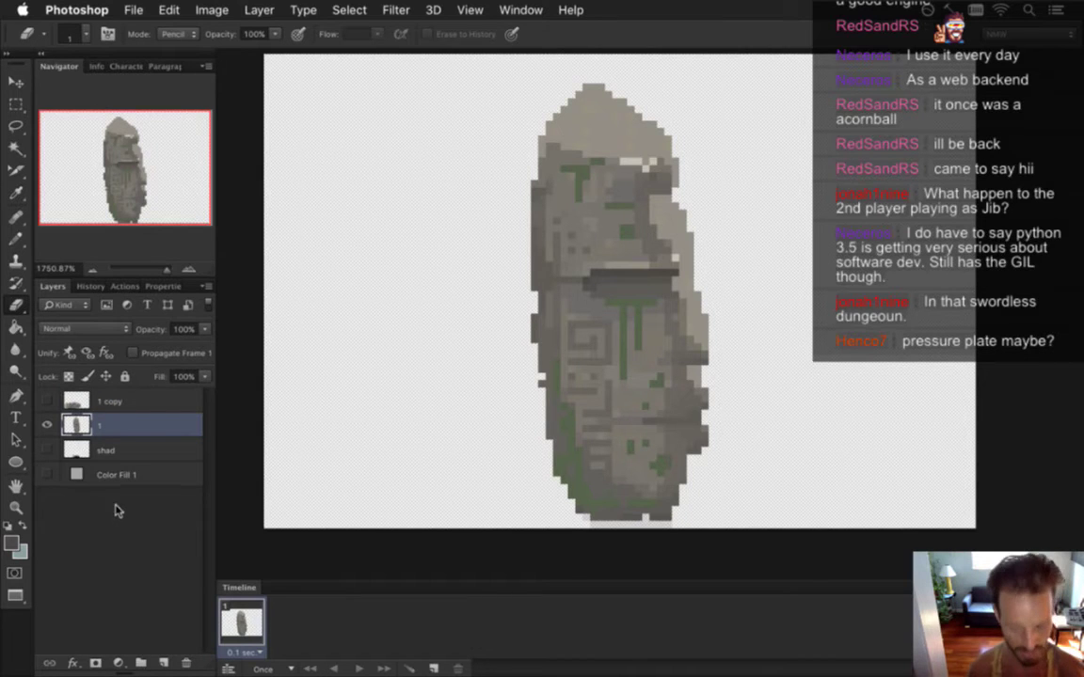
key("super+j")
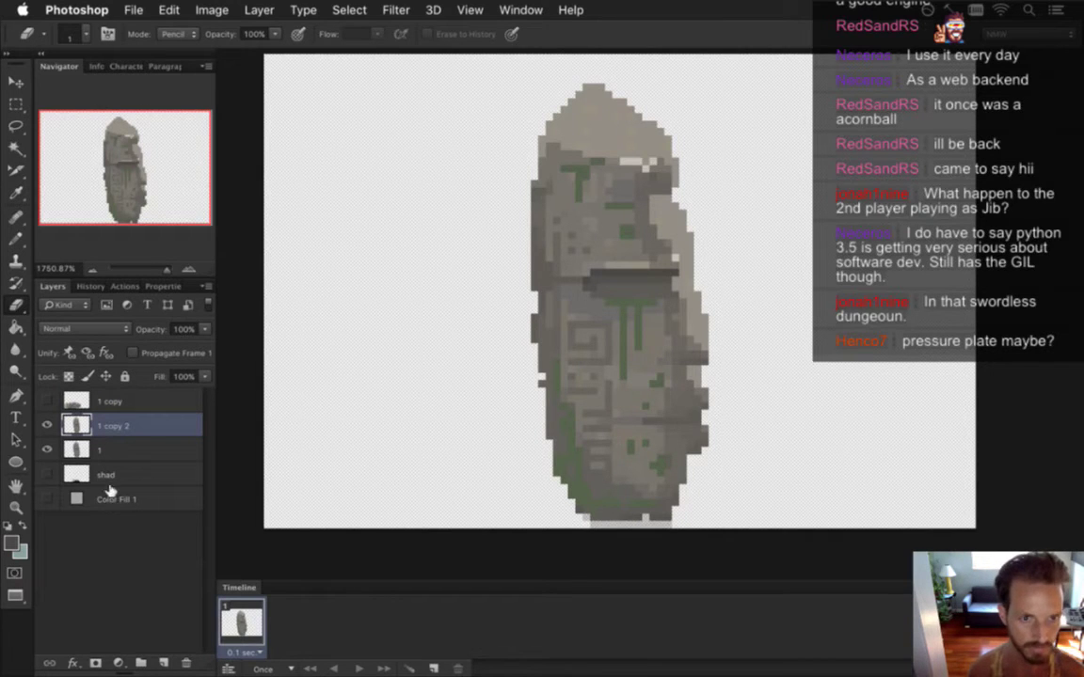
left_click(47, 449)
key("v")
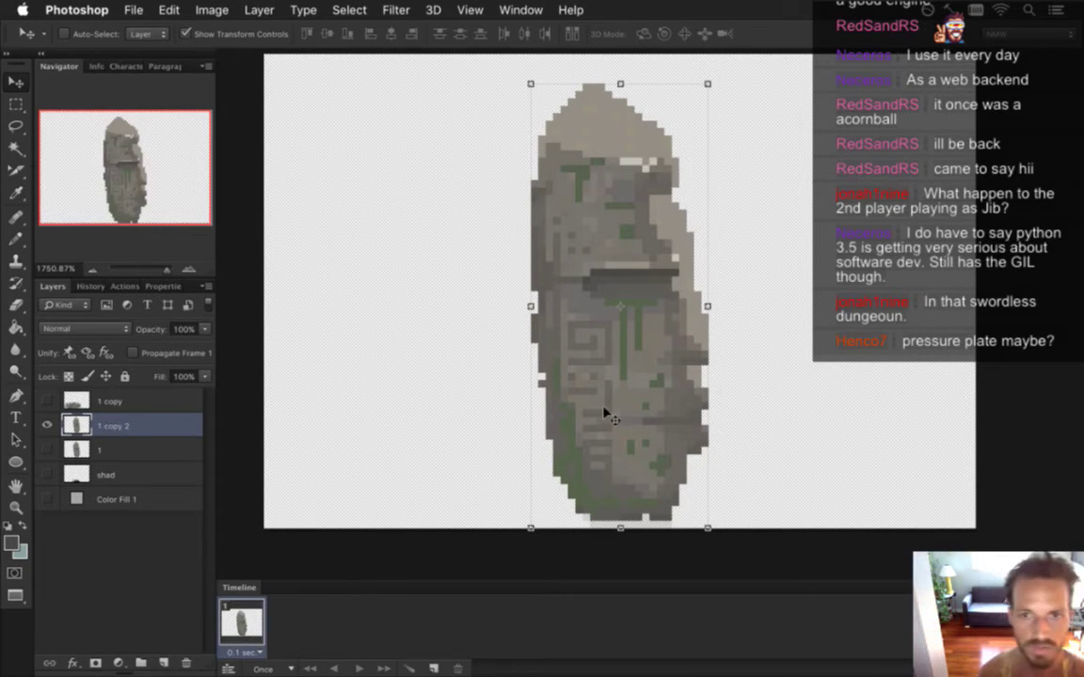
- Rotate the stone on layer 1 copy 2 counterclockwise to about -5.2° and nudge it two pixels left
left_click(511, 72)
left_click_drag(511, 71, 490, 77)
key("Left")
key("Left")
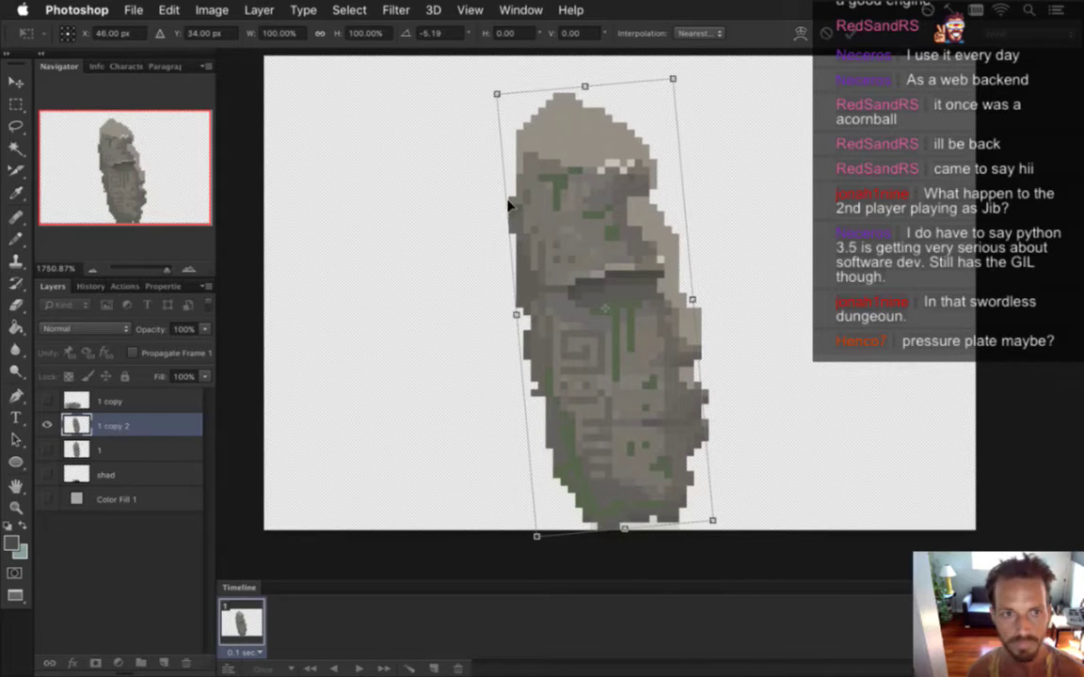
key("Return")
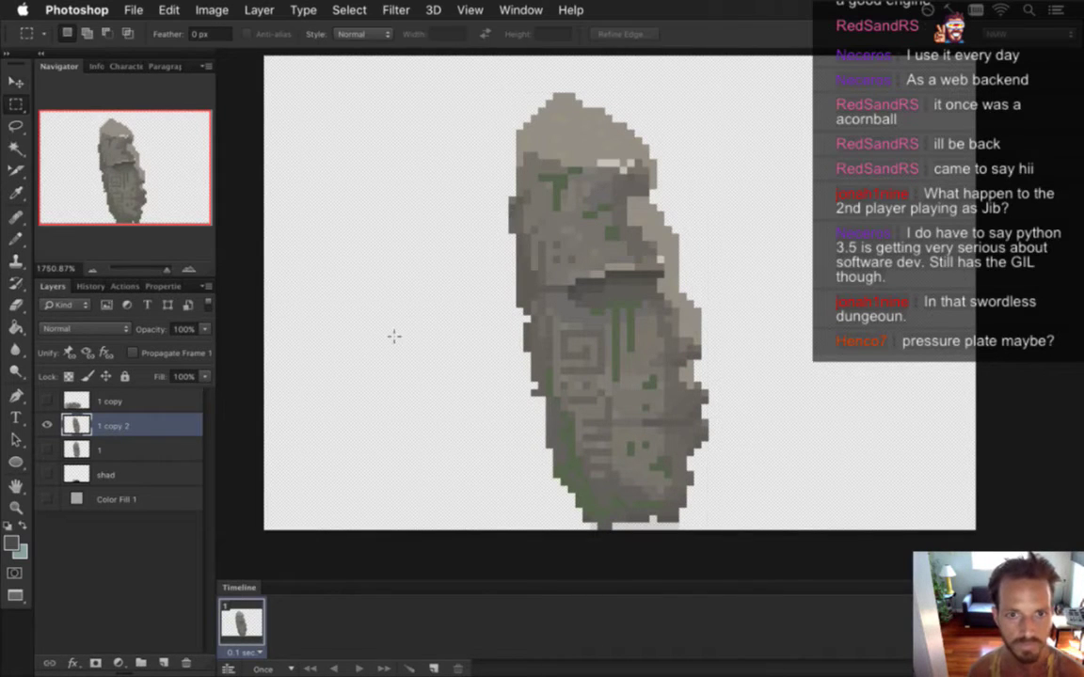
- Duplicate layer 1, place the duplicate directly above 1 copy 2, and make it visible
left_click(112, 448)
key("super+j")
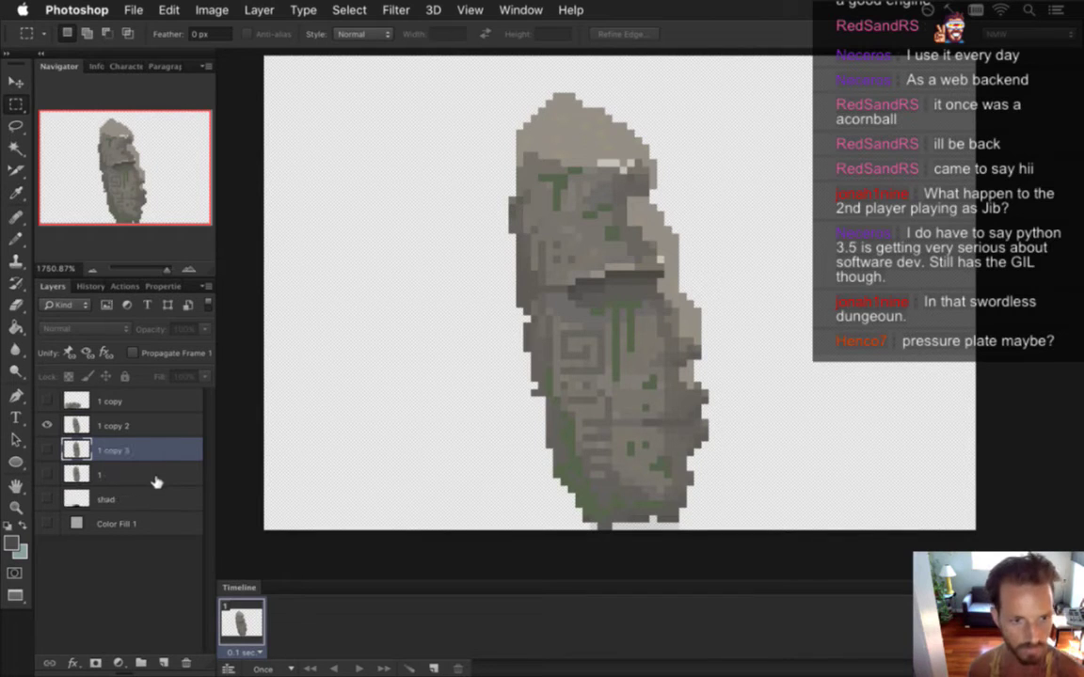
left_click_drag(74, 449, 21, 420)
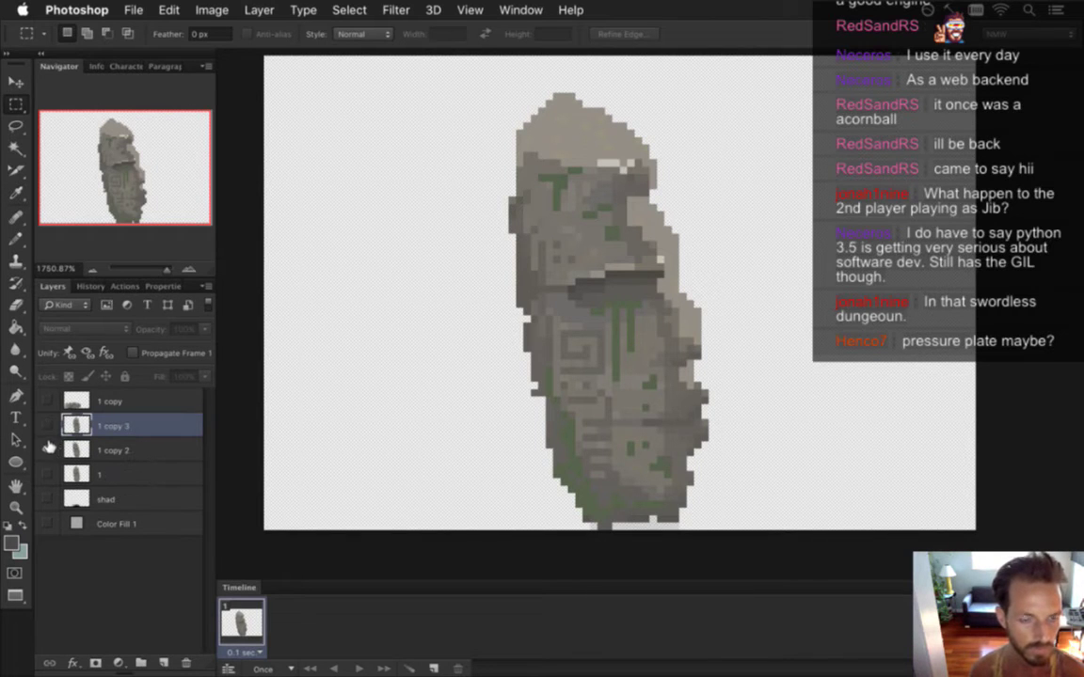
left_click(47, 425)
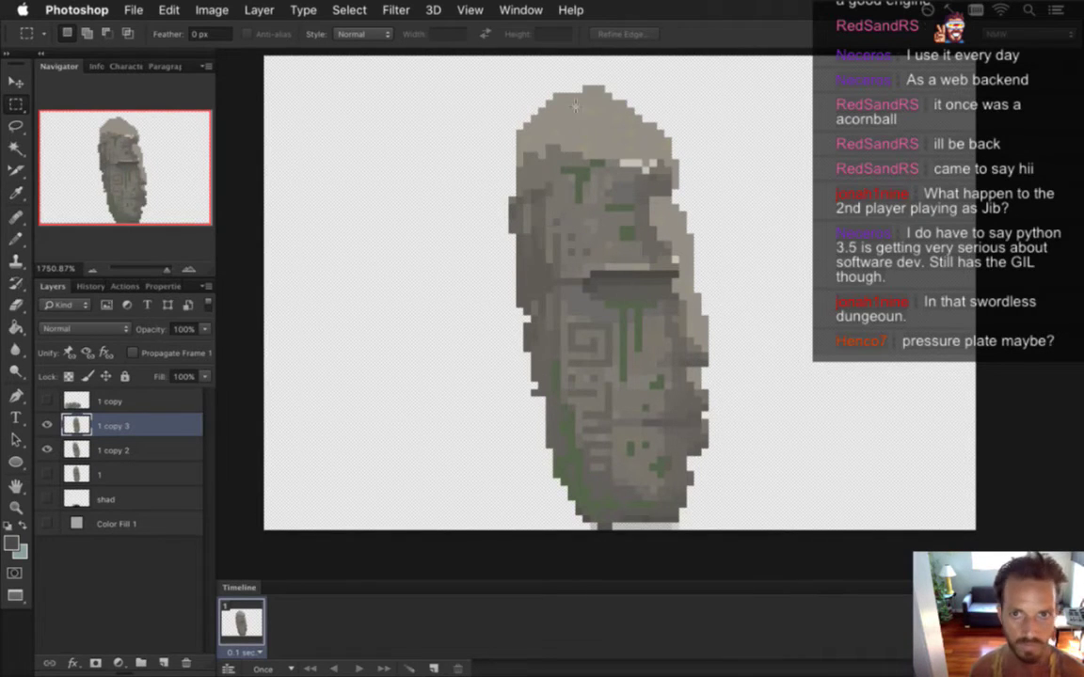
- Rotate the stone on 1 copy 3 to about -12.4° and shift it left and slightly down to align its base with 1 copy 2
key("super+t")
left_click_drag(514, 73, 463, 97)
left_click_drag(579, 156, 549, 150)
key("Left")
key("Down")
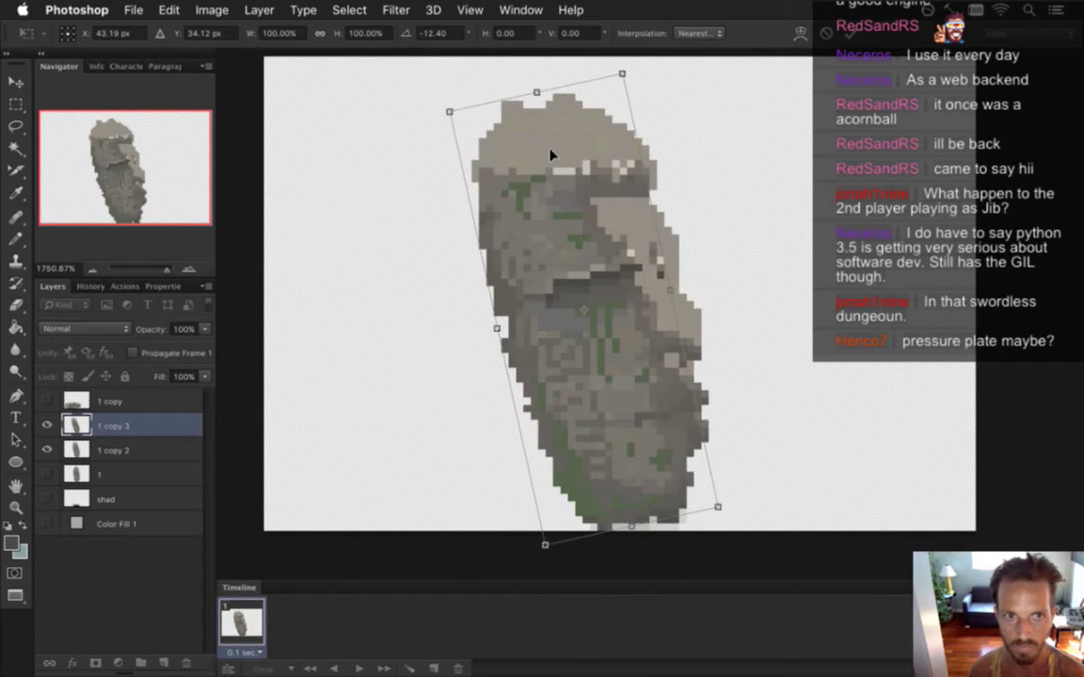
key("Return")
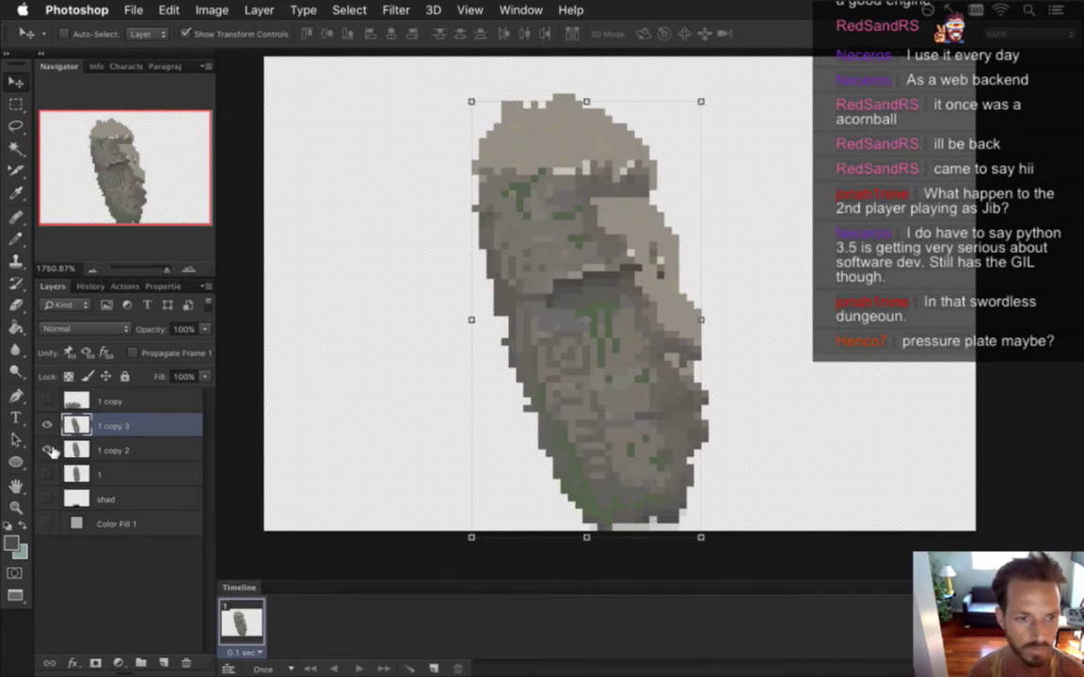
- Hide 1 copy 2, duplicate layer 1 directly above 1 copy 3, and make the duplicate visible
left_click(49, 452)
left_click(103, 476)
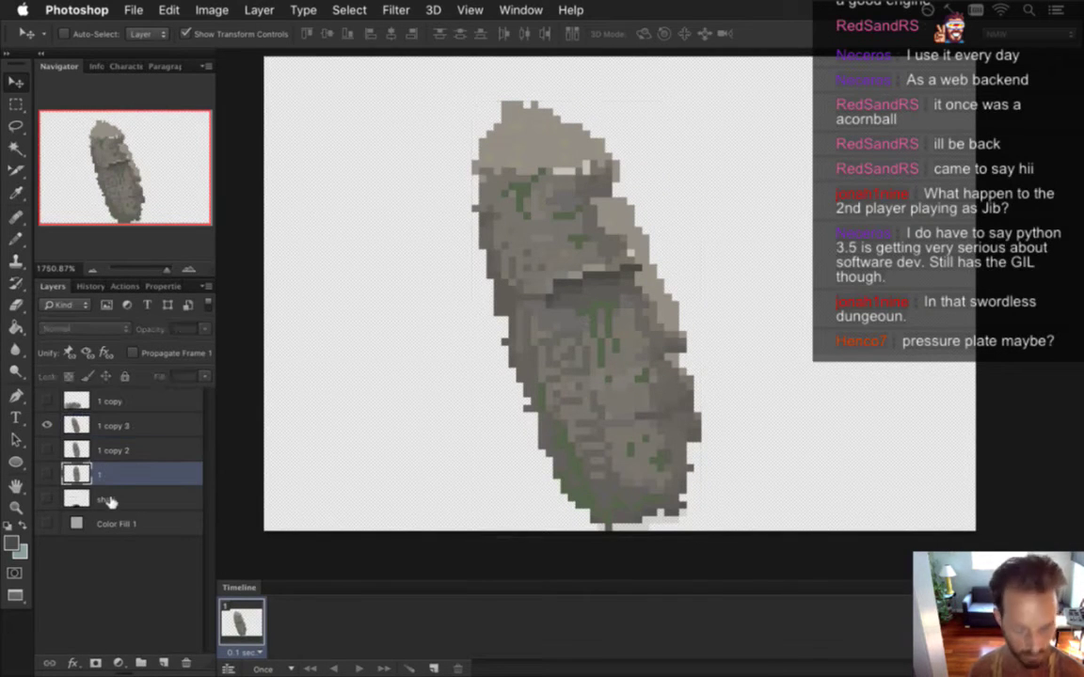
left_click(44, 474)
left_click(46, 473)
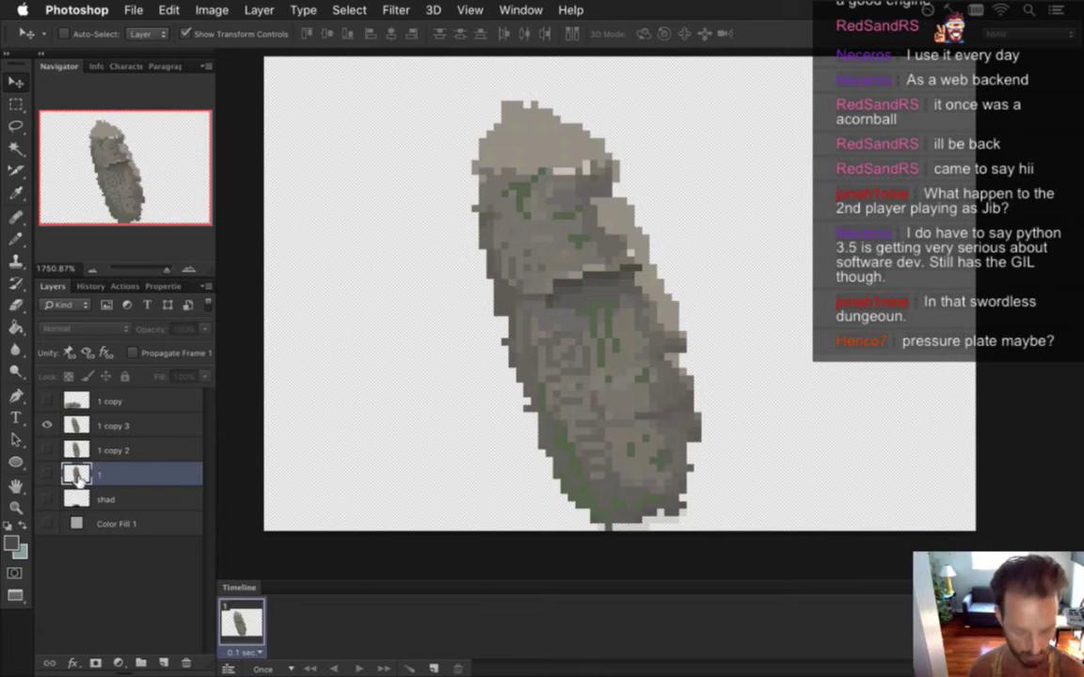
left_click_drag(82, 479, 106, 419)
left_click(47, 426)
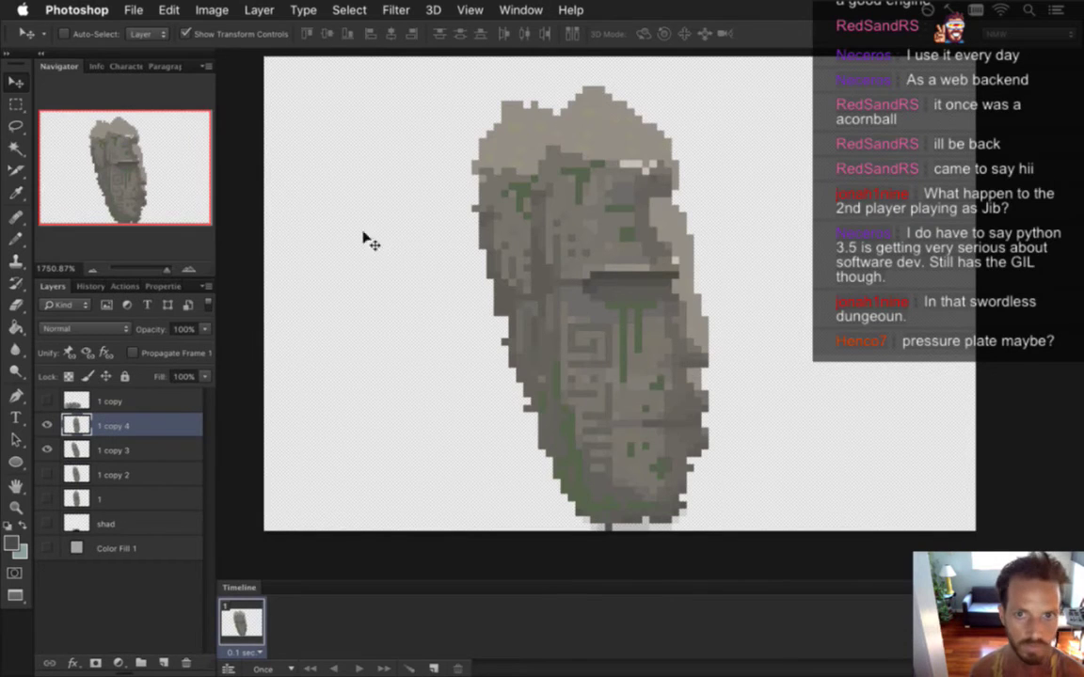
- Rotate the stone on 1 copy 4 to about -31.4° and shift it left and down so its base meets 1 copy 3
key("super+t")
left_click_drag(513, 76, 501, 222)
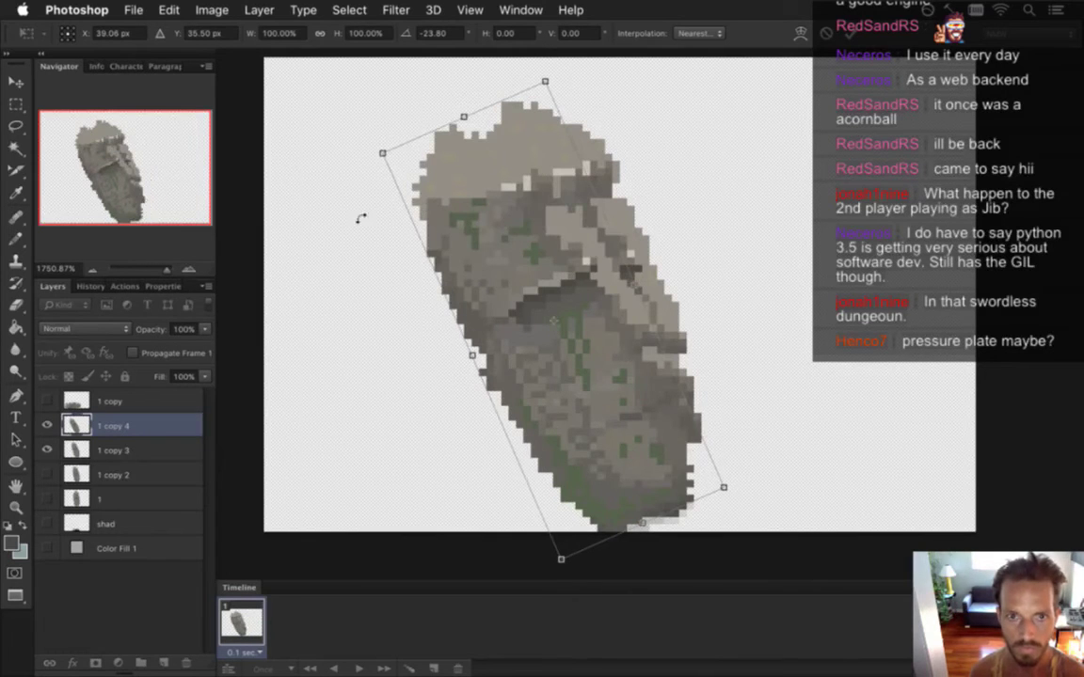
left_click_drag(362, 141, 351, 140)
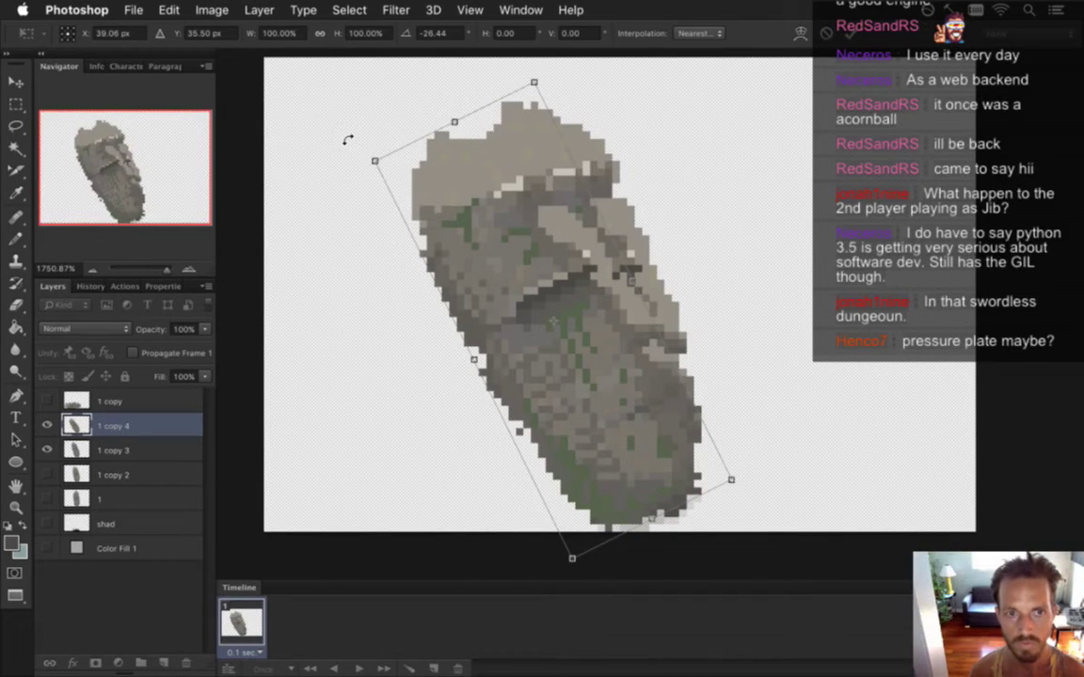
mouse_move(350, 153)
left_mouse_down()
mouse_move(336, 172)
mouse_move(331, 163)
left_mouse_up()
key("Left")
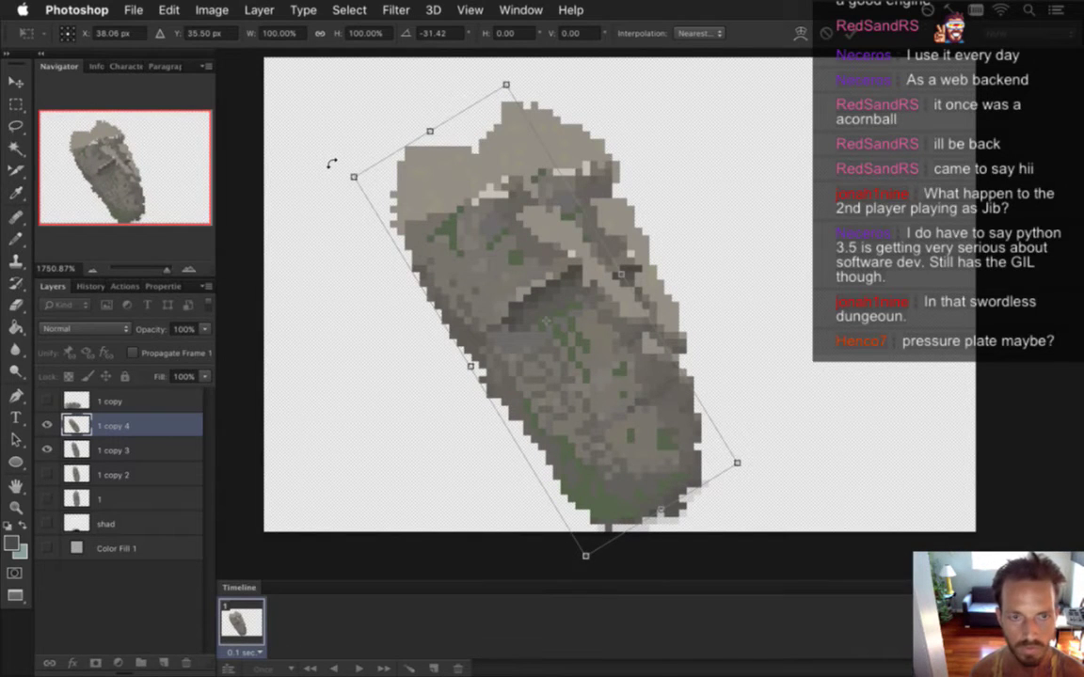
key("Return")
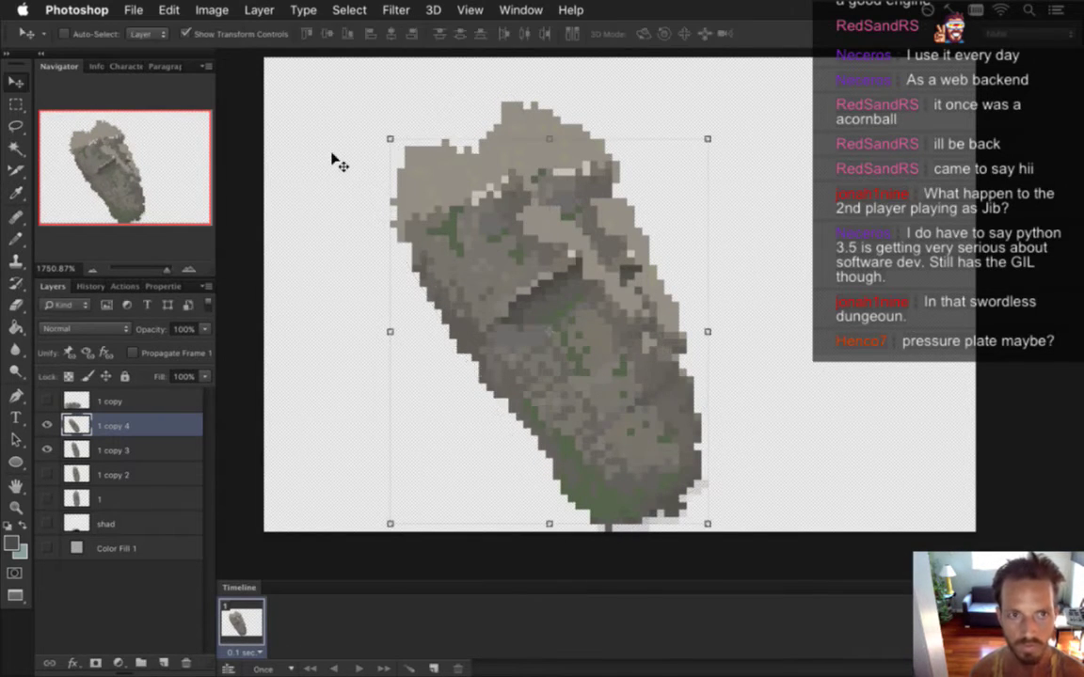
key("m")
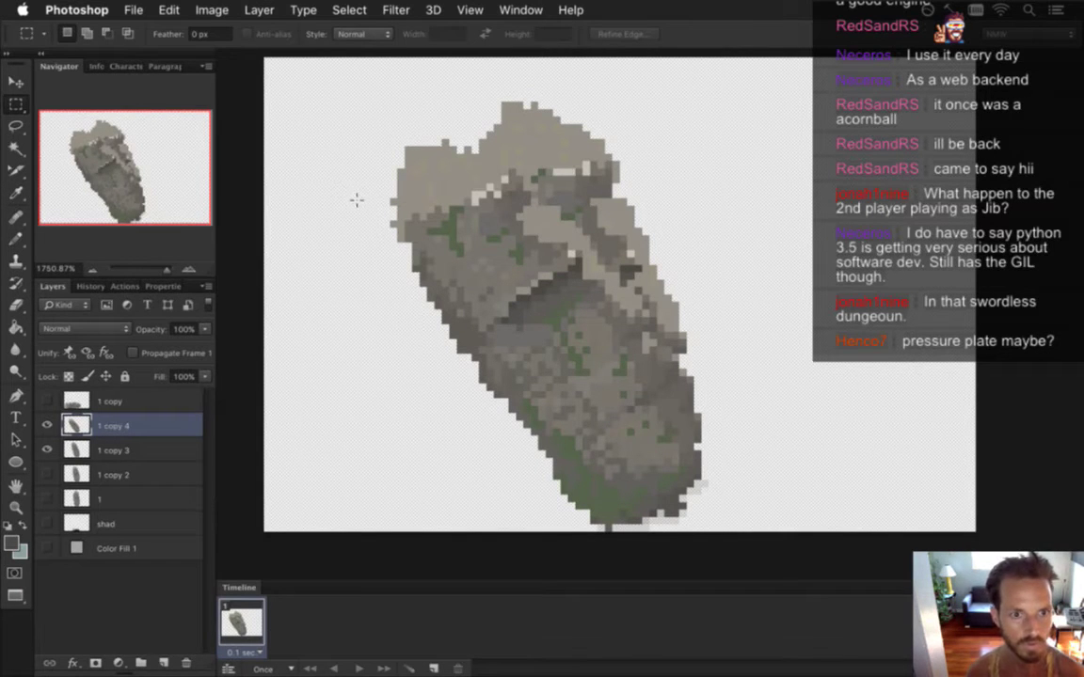
- Hide 1 copy 3, duplicate layer 1 directly above 1 copy 4, and show the duplicate together with 1 copy 4
left_click(48, 448)
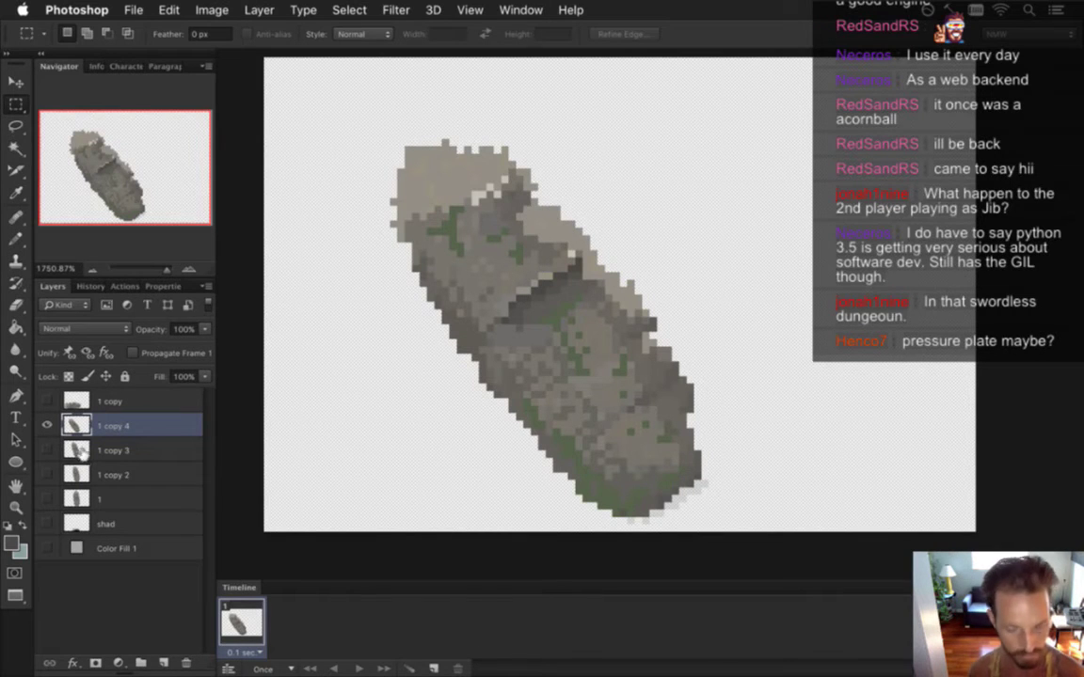
mouse_move(67, 430)
left_mouse_down("alt")
mouse_move(95, 509)
mouse_move(75, 420)
left_mouse_up("alt")
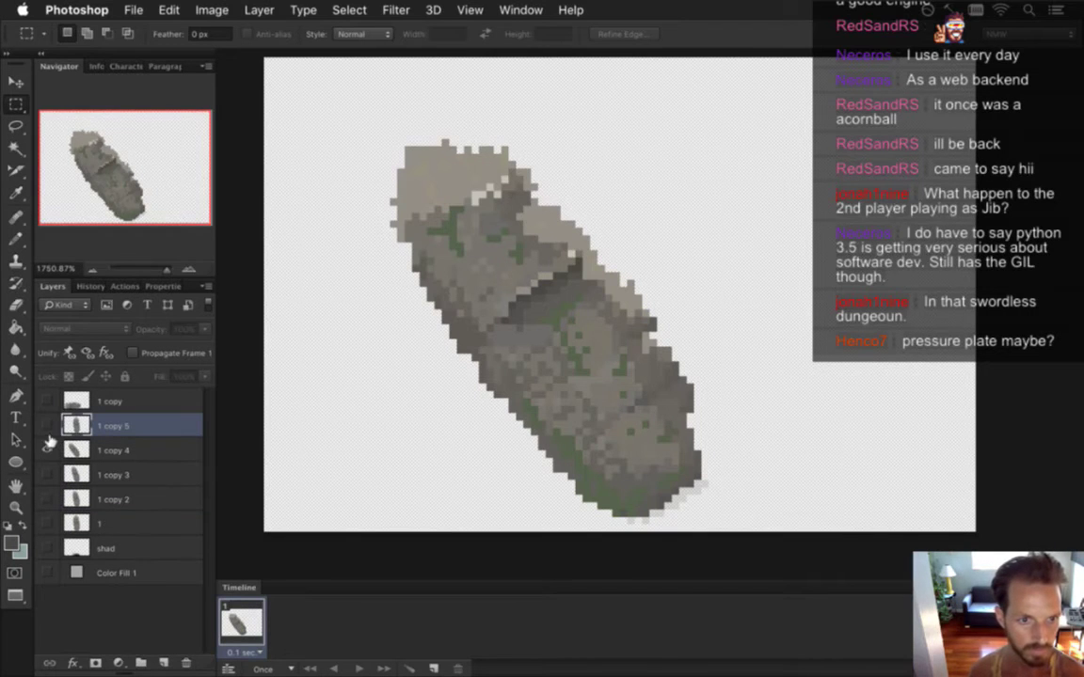
left_click(47, 450)
left_click(47, 427)
left_click(46, 450)
- Rotate the stone on 1 copy 5 to about -50.6° and move it left and down over 1 copy 4
key("v")
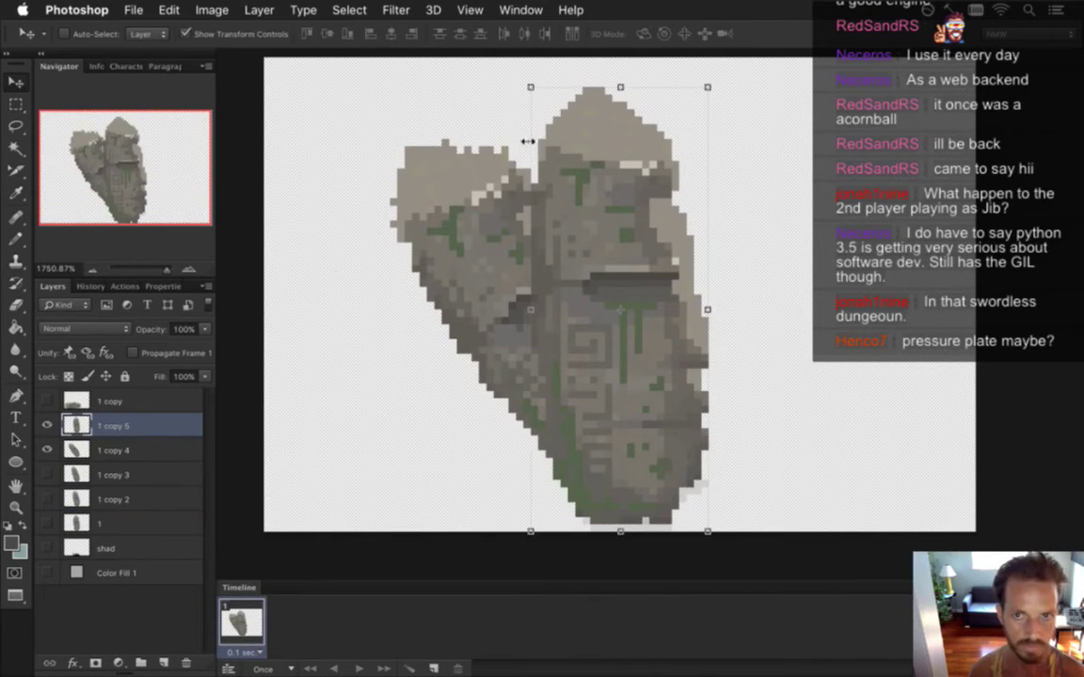
left_click_drag(521, 80, 391, 204)
left_click_drag(543, 250, 451, 276)
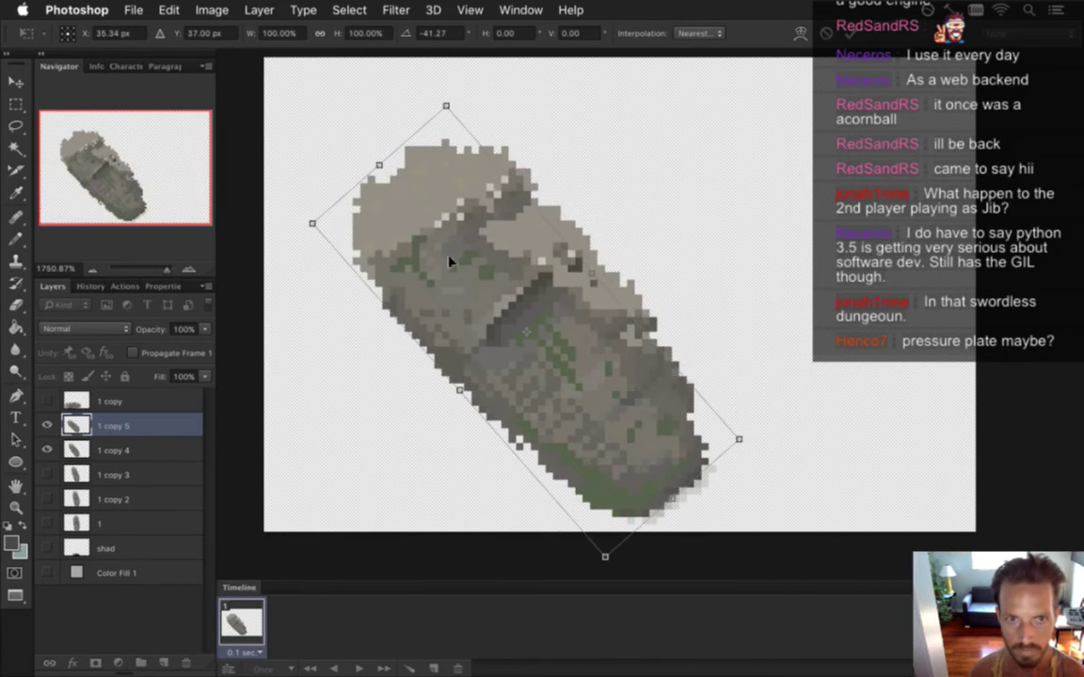
mouse_move(295, 220)
left_mouse_down()
mouse_move(283, 249)
mouse_move(288, 235)
left_mouse_up()
key("Down")
key("Down")
key("Left")
key("Left")
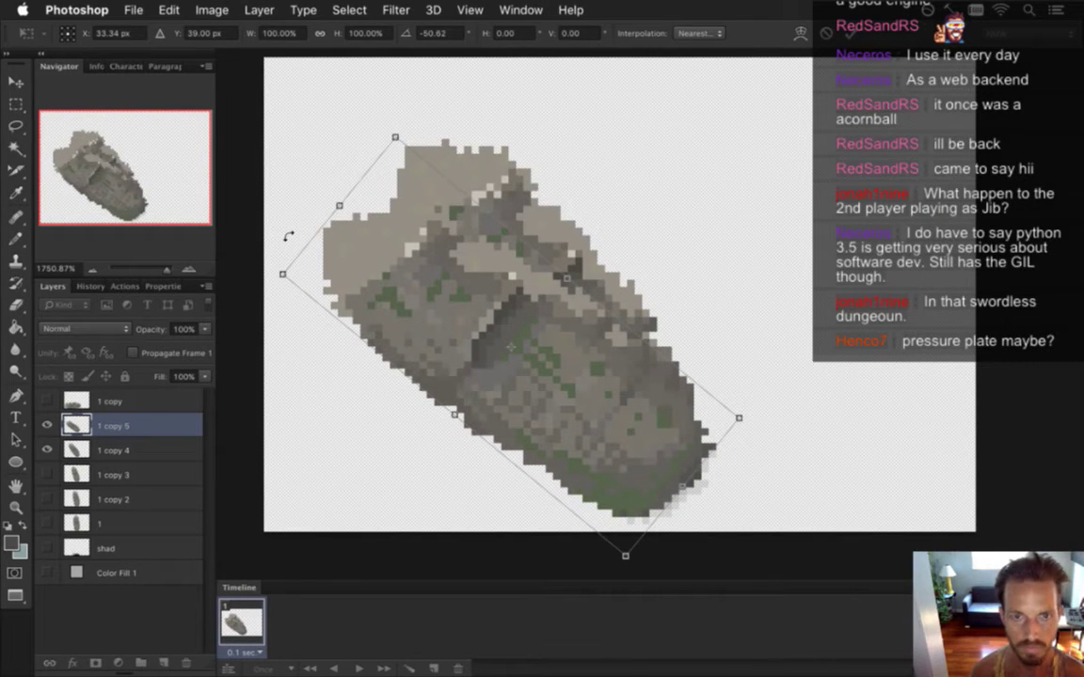
- Refine the rotation of 1 copy 5 to about -53.6°, nudge it one pixel left and two down, and apply the transform
left_click_drag(257, 272, 250, 268)
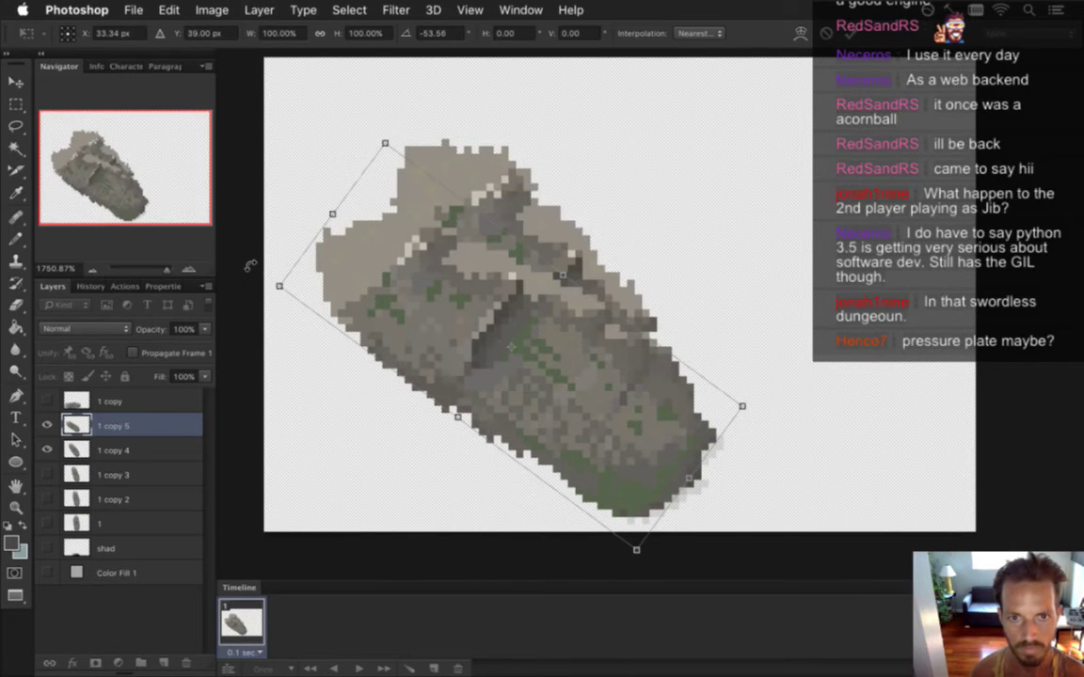
key("Left")
key("Down")
key("Down")
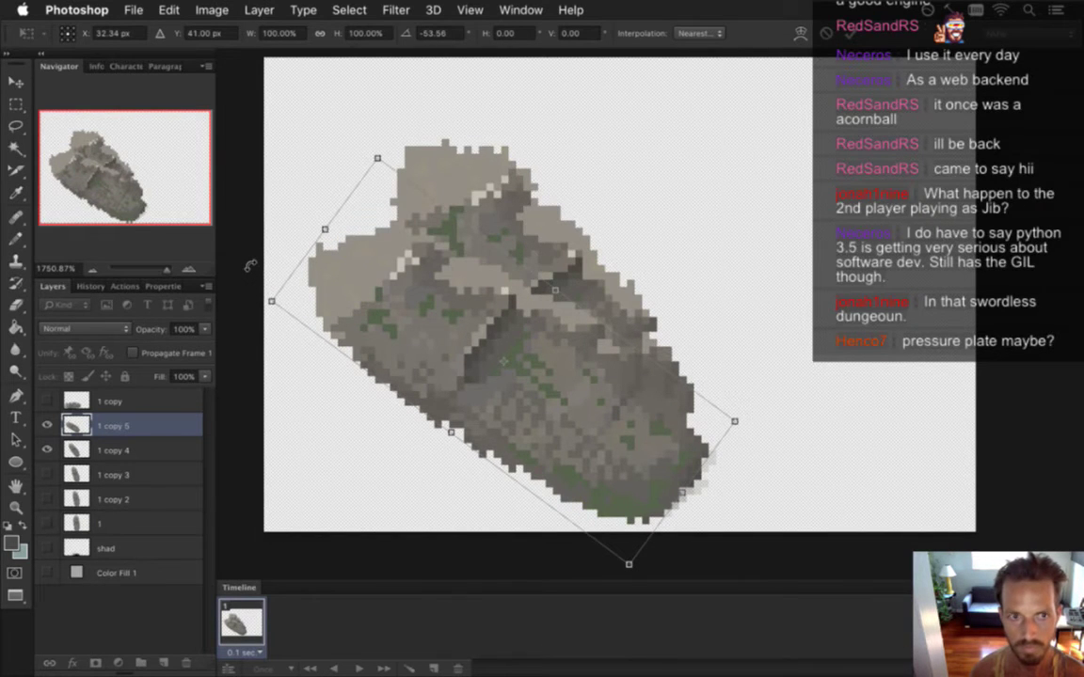
key("Return")
key("m")
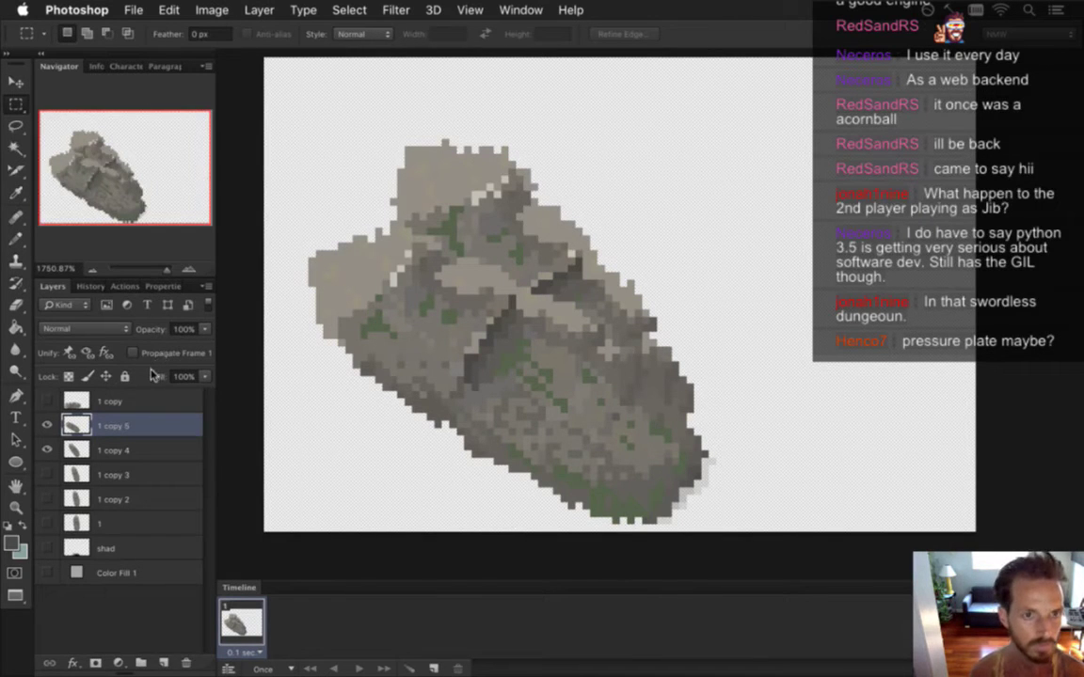
- Compare the tilted stone on 1 copy 5 with the fallen stone on 1 copy by alternating their visibility, leaving all layers hidden
left_click(47, 425)
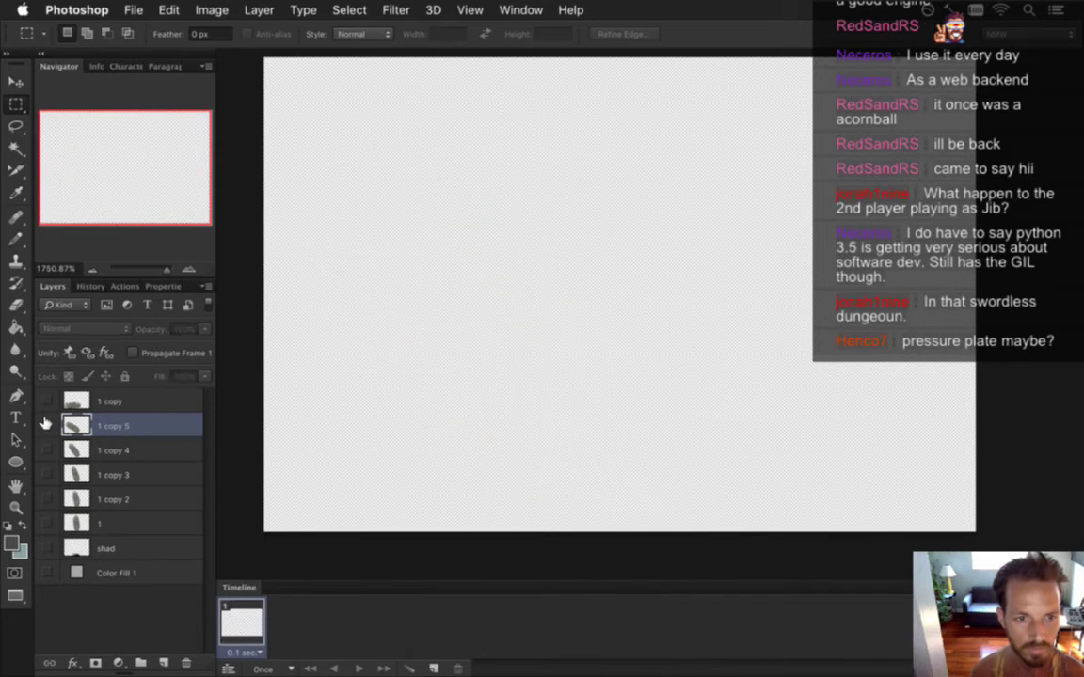
left_click(47, 425)
left_click(48, 401)
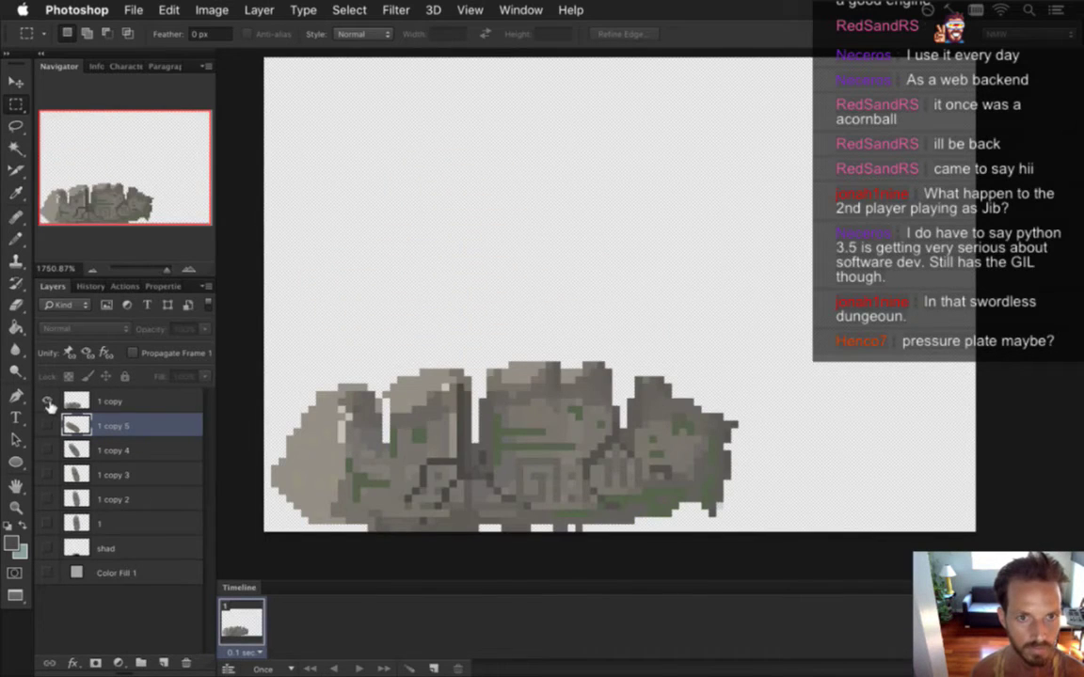
left_click(48, 403)
left_click(49, 425)
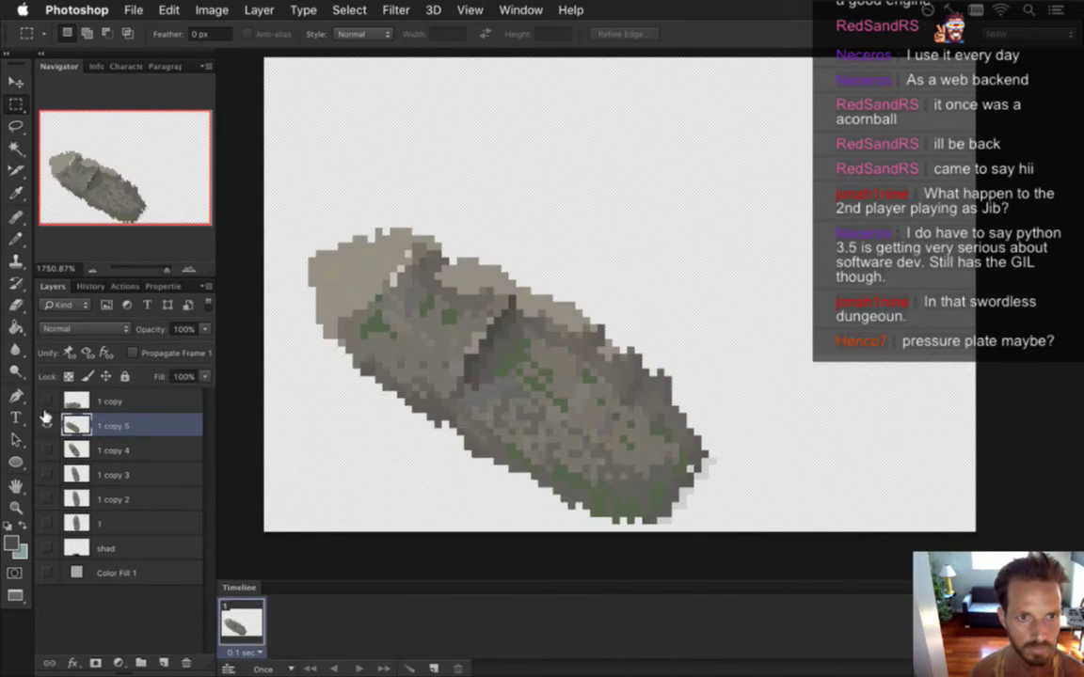
left_click(47, 425)
left_click(48, 402)
left_click(48, 401)
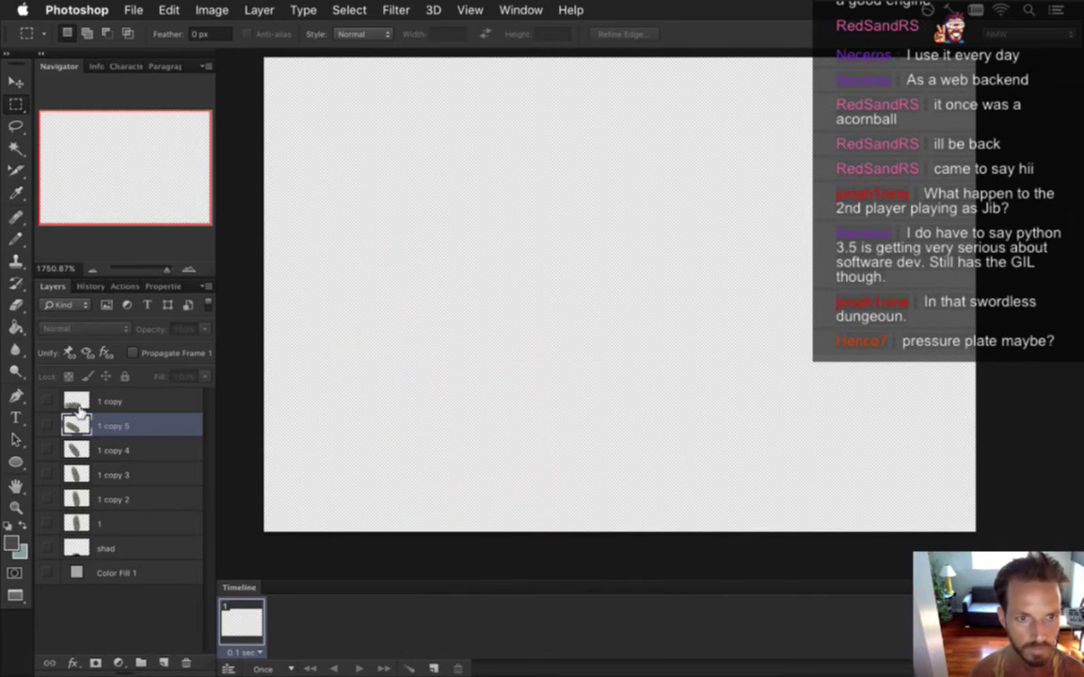
- Show only layer 1 in the first animation frame, and add a second frame showing only 1 copy 2
left_click(47, 523)
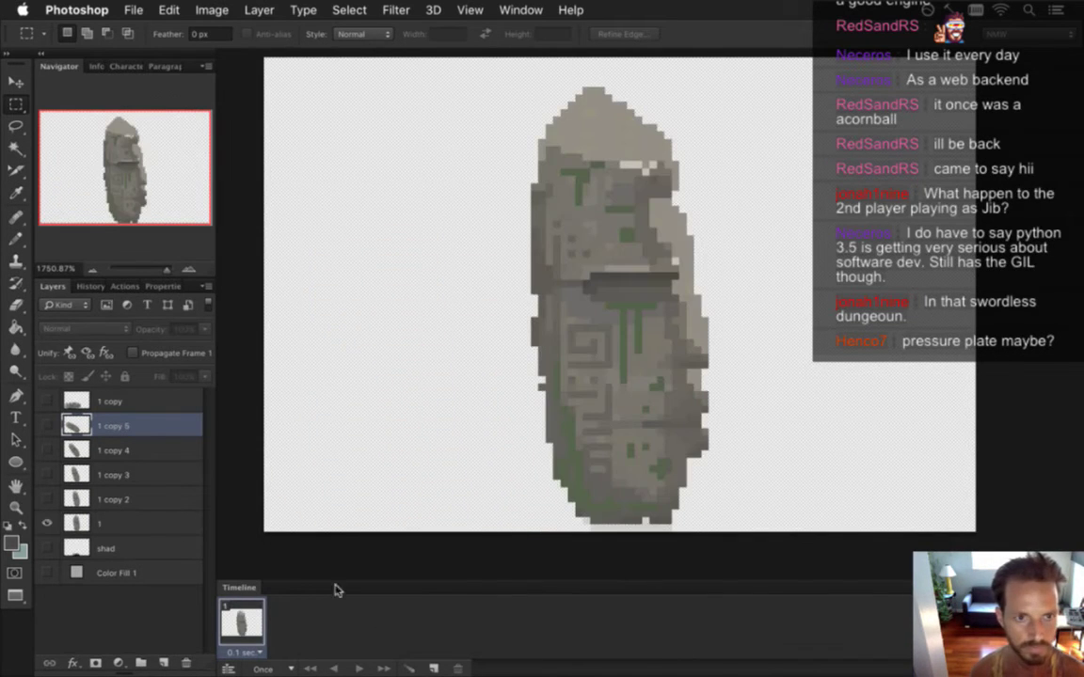
left_click(432, 665)
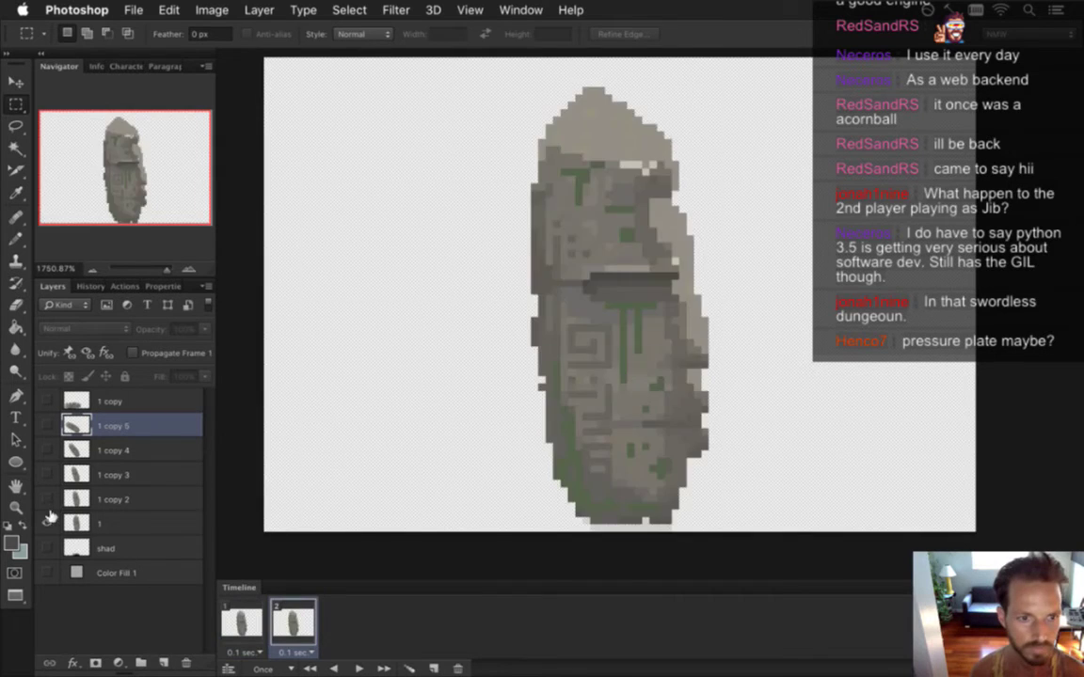
left_click(47, 523)
left_click(47, 500)
- Add frames 3, 4 and 5 to the animation, showing only 1 copy 3, 1 copy 4 and 1 copy 5 respectively
left_click(432, 665)
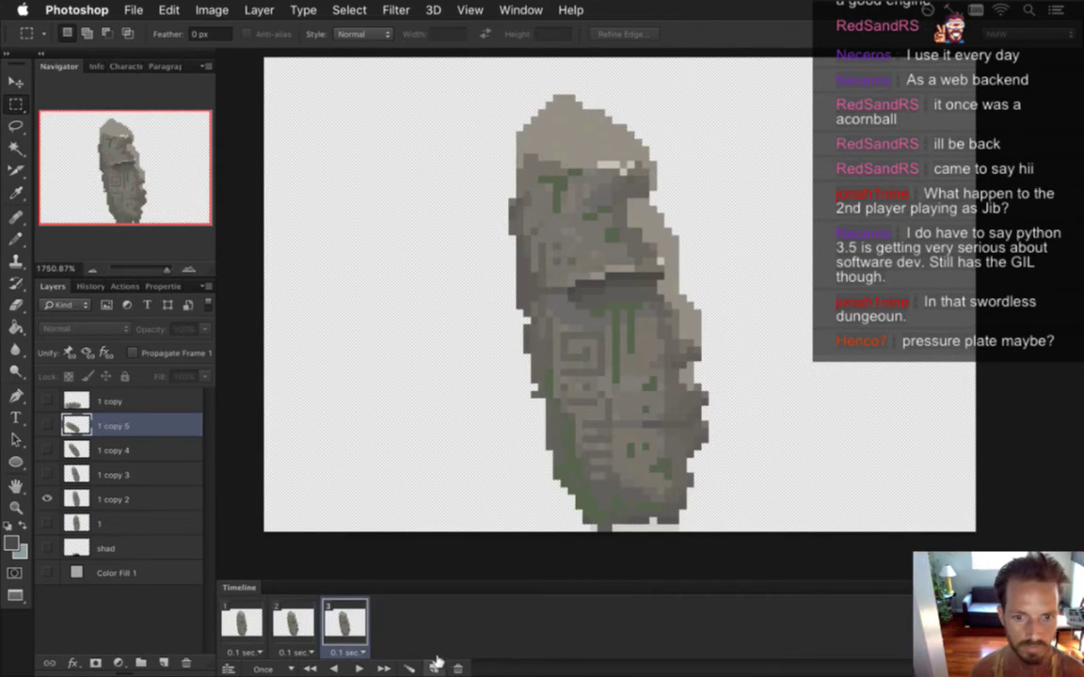
left_click(47, 500)
left_click(47, 475)
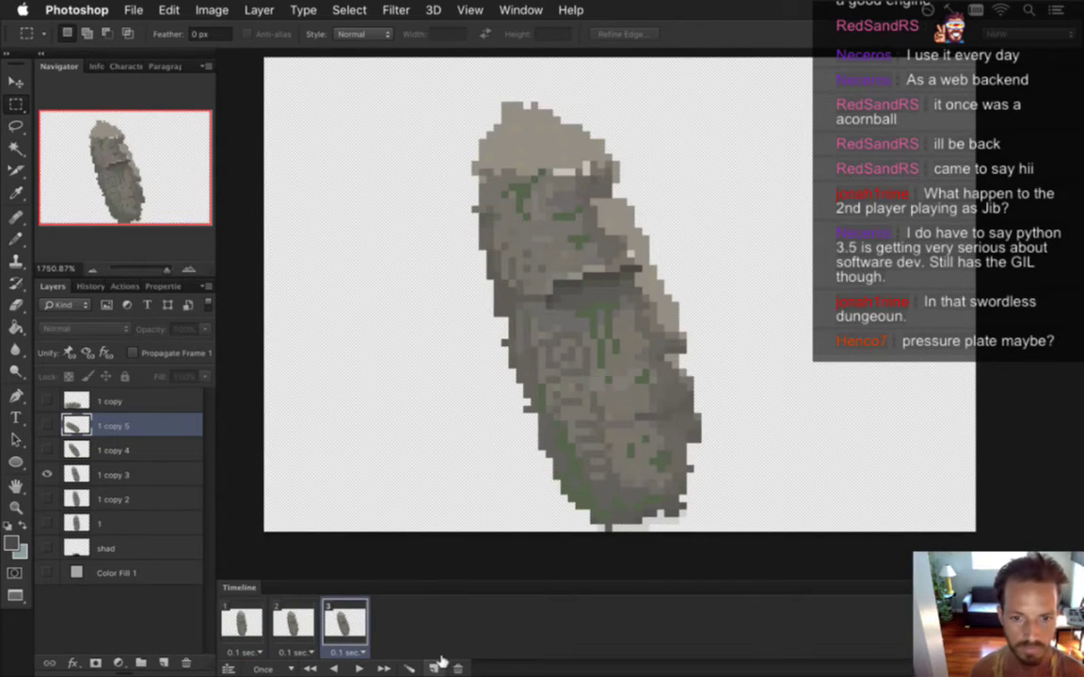
left_click(432, 665)
left_click(47, 475)
left_click(47, 451)
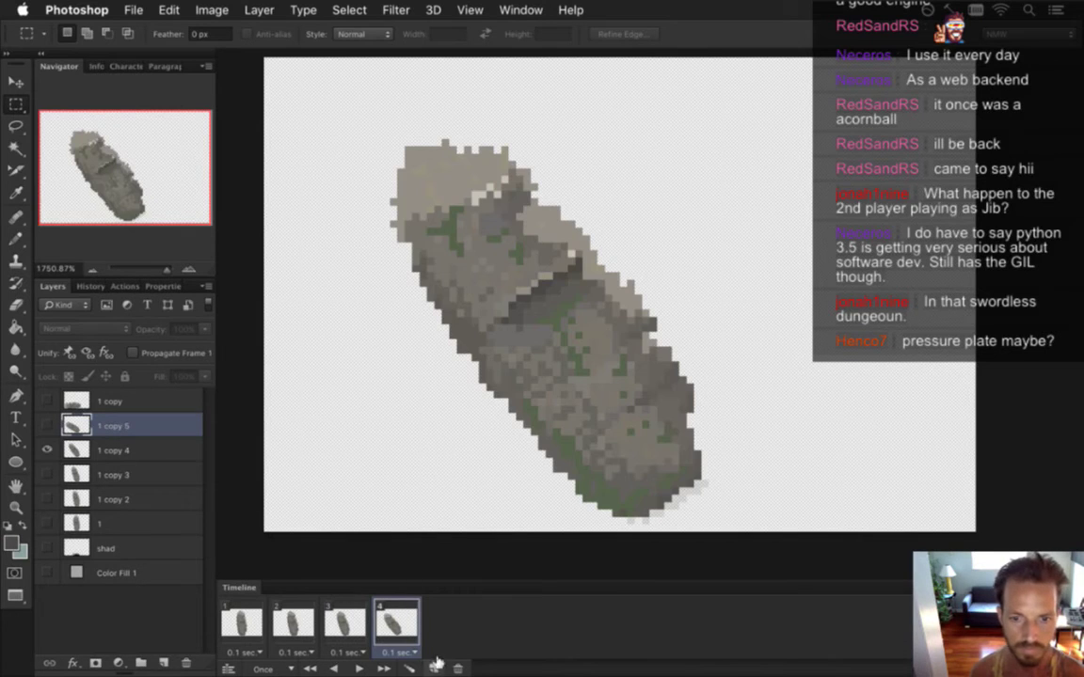
left_click(432, 665)
left_click(47, 451)
left_click(47, 426)
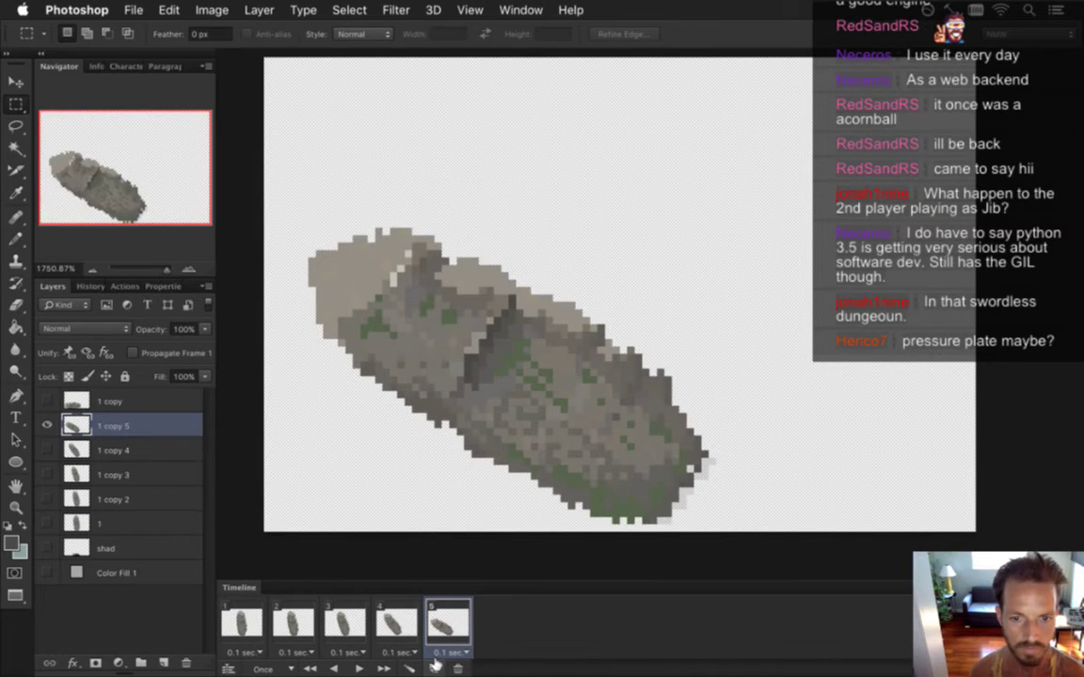
- Add a sixth frame showing only the fallen stone on 1 copy, and play the animation from the first frame
left_click(431, 665)
left_click(47, 426)
left_click(47, 402)
left_click(246, 616)
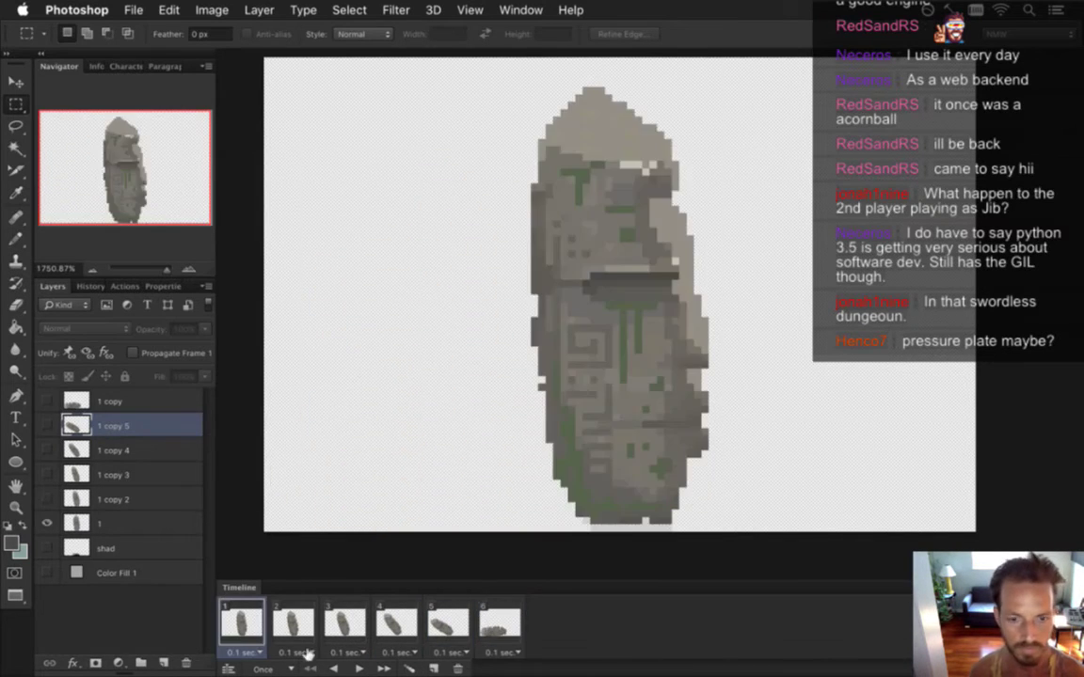
left_click(359, 669)
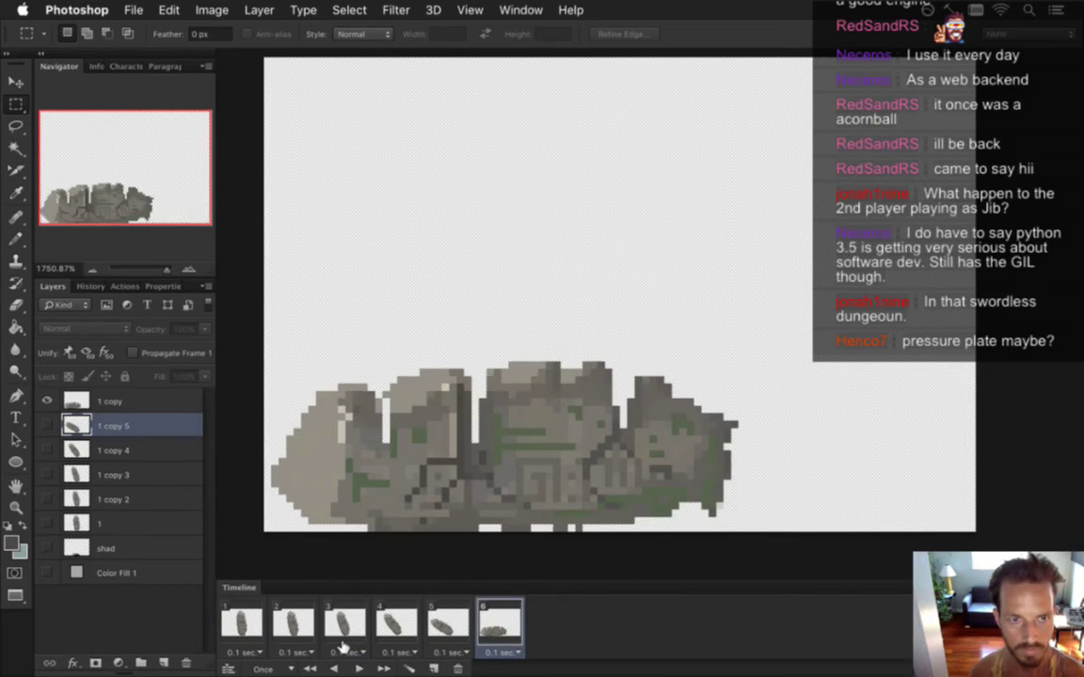
- Duplicate the fallen stone layer 1 copy and add a seventh animation frame showing only the duplicate
left_click(395, 622)
left_click(448, 621)
left_click(506, 622)
left_click(79, 405)
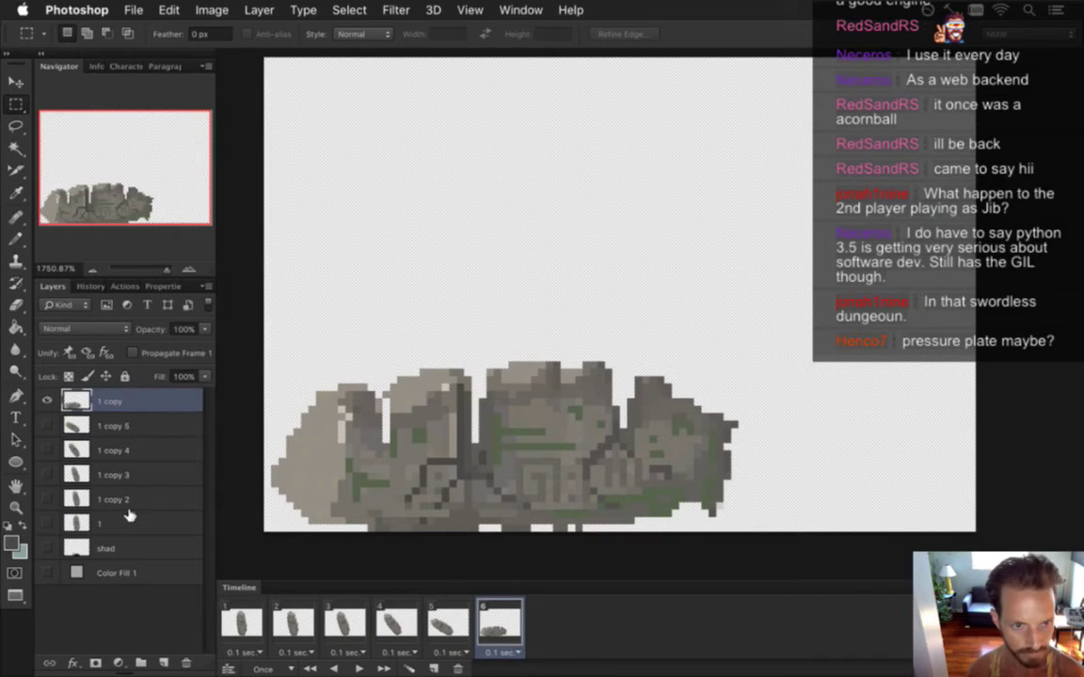
key("super+j")
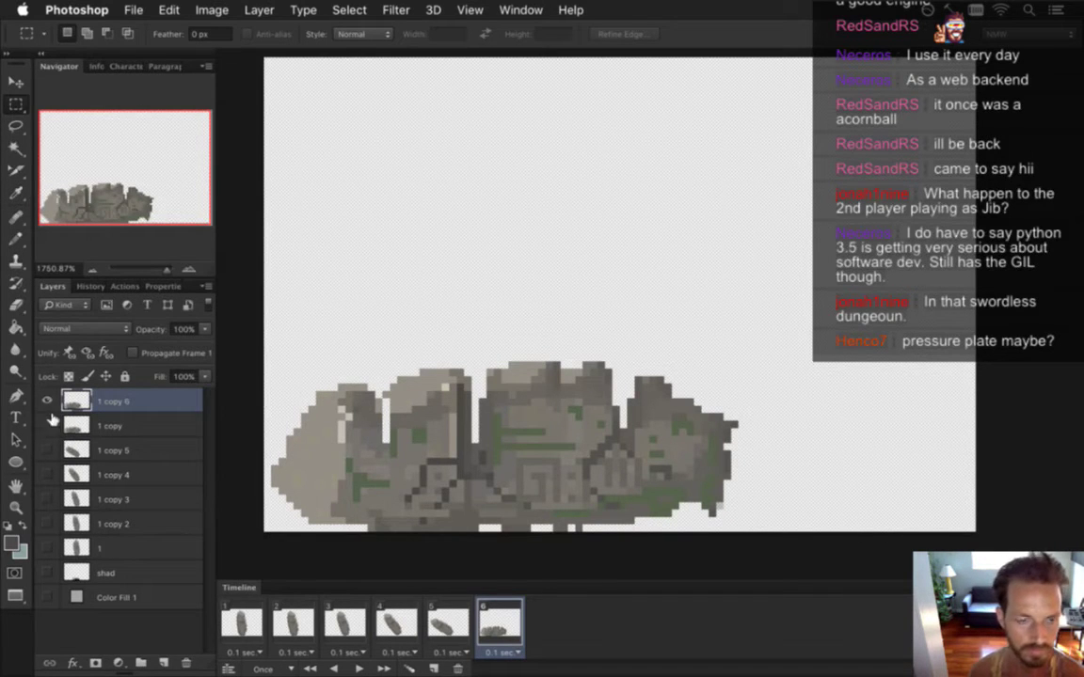
left_click(433, 668)
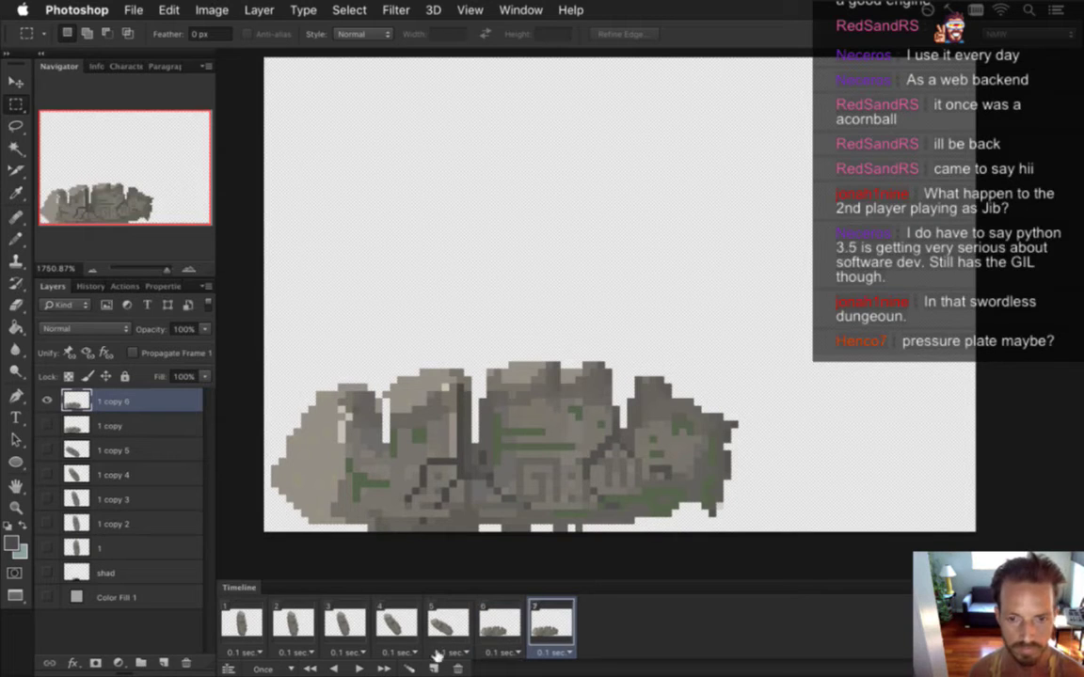
- In frame 6, hide the duplicate and show 1 copy instead, making it the active layer
left_click(497, 621)
left_click(48, 402)
left_click(48, 427)
left_click(102, 426)
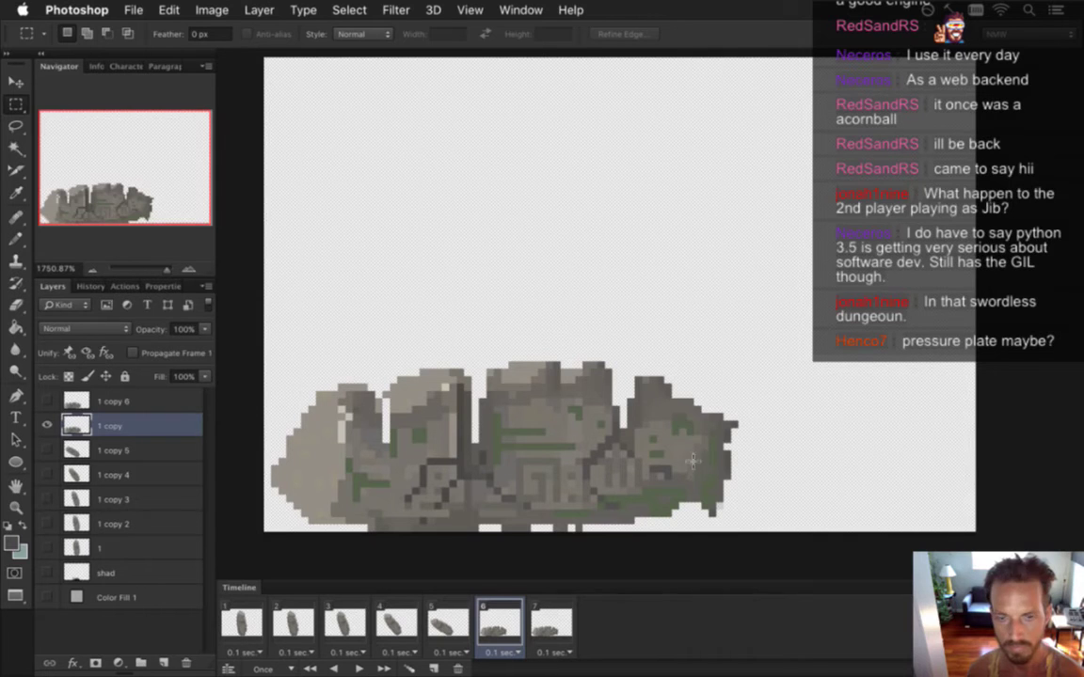
- Lasso the base end of the fallen stone, shift it one pixel up and two pixels inward, and deselect
left_click(16, 125)
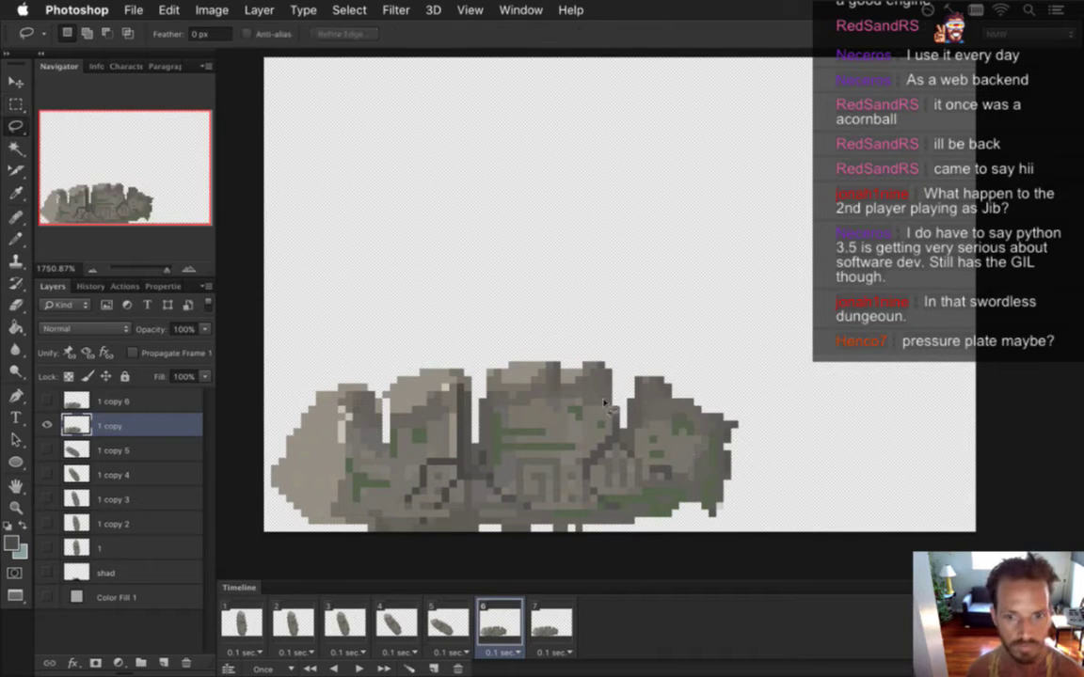
mouse_move(715, 374)
left_mouse_down()
mouse_move(697, 342)
mouse_move(629, 365)
mouse_move(622, 419)
mouse_move(640, 470)
mouse_move(697, 516)
mouse_move(755, 445)
mouse_move(712, 341)
mouse_move(701, 350)
left_mouse_up()
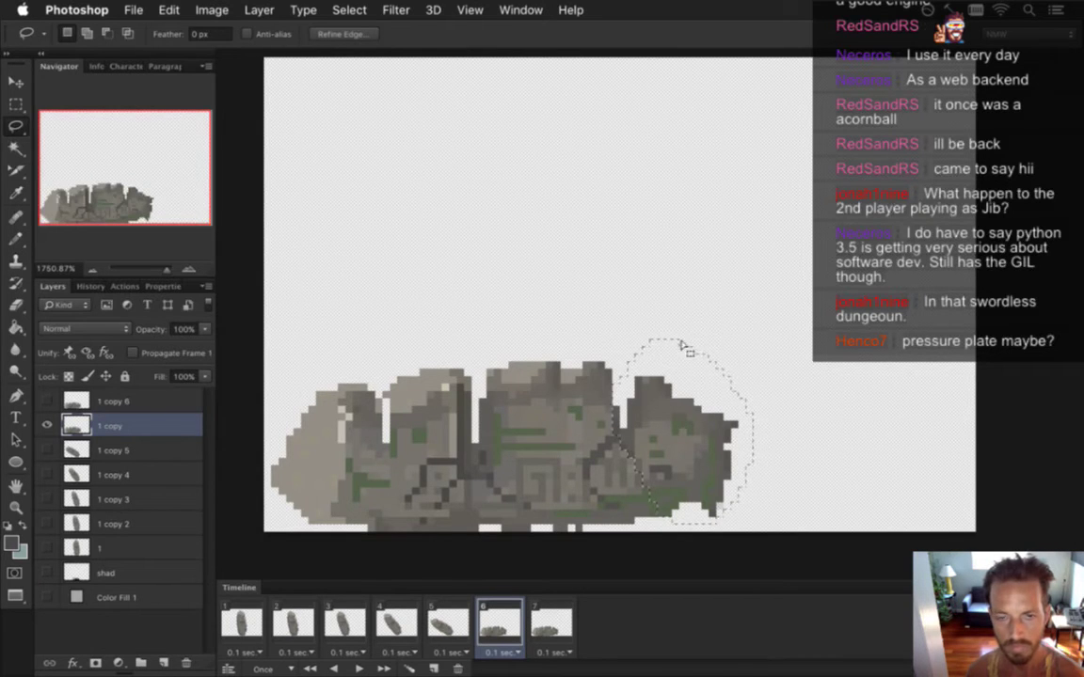
key("v")
key("Up")
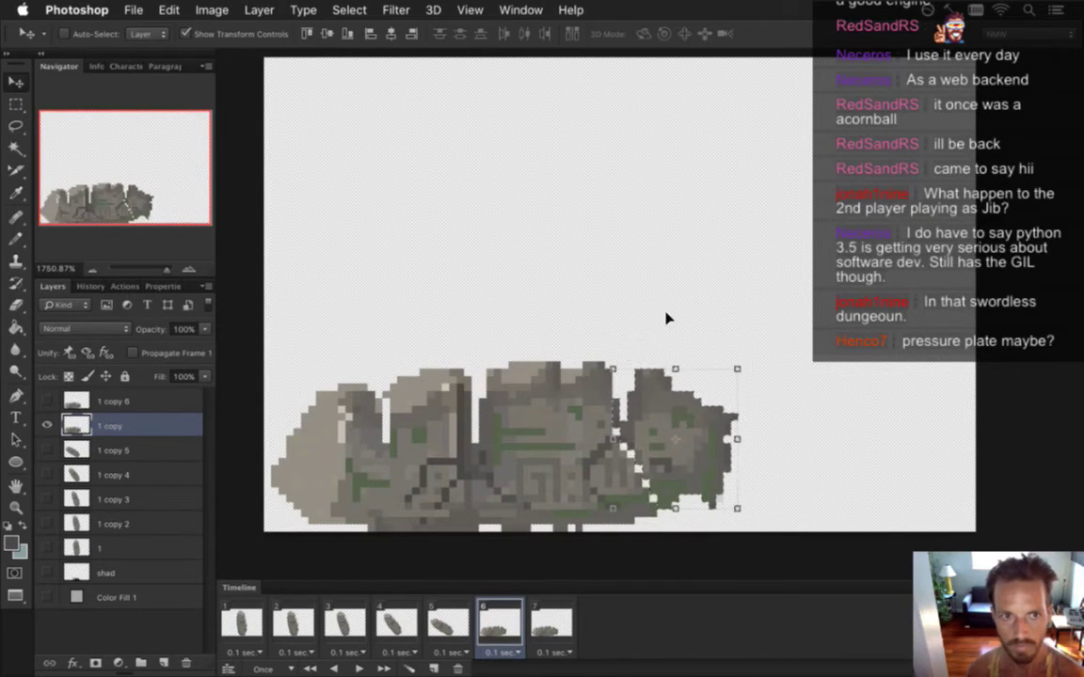
key("Left")
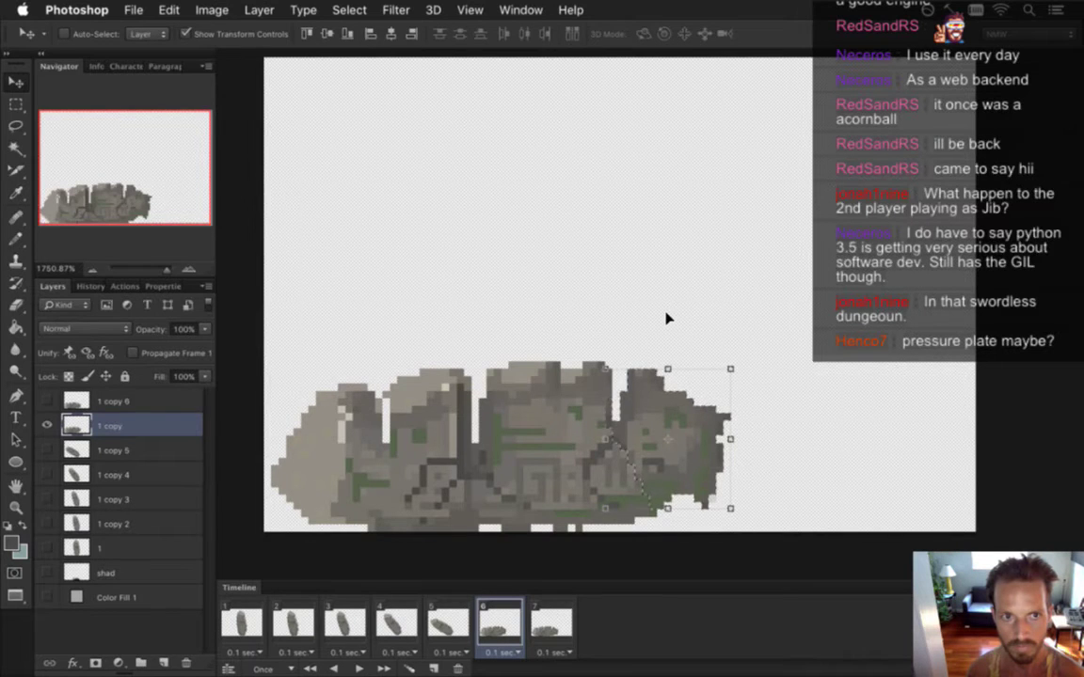
key("Left")
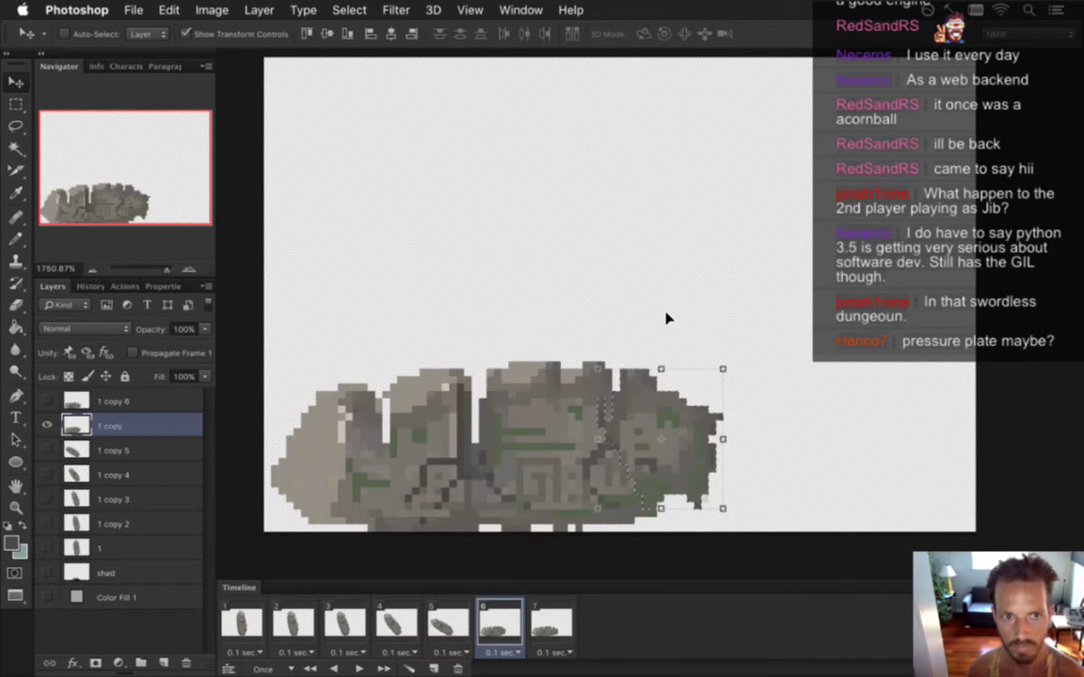
key("m")
key("ctrl+d")
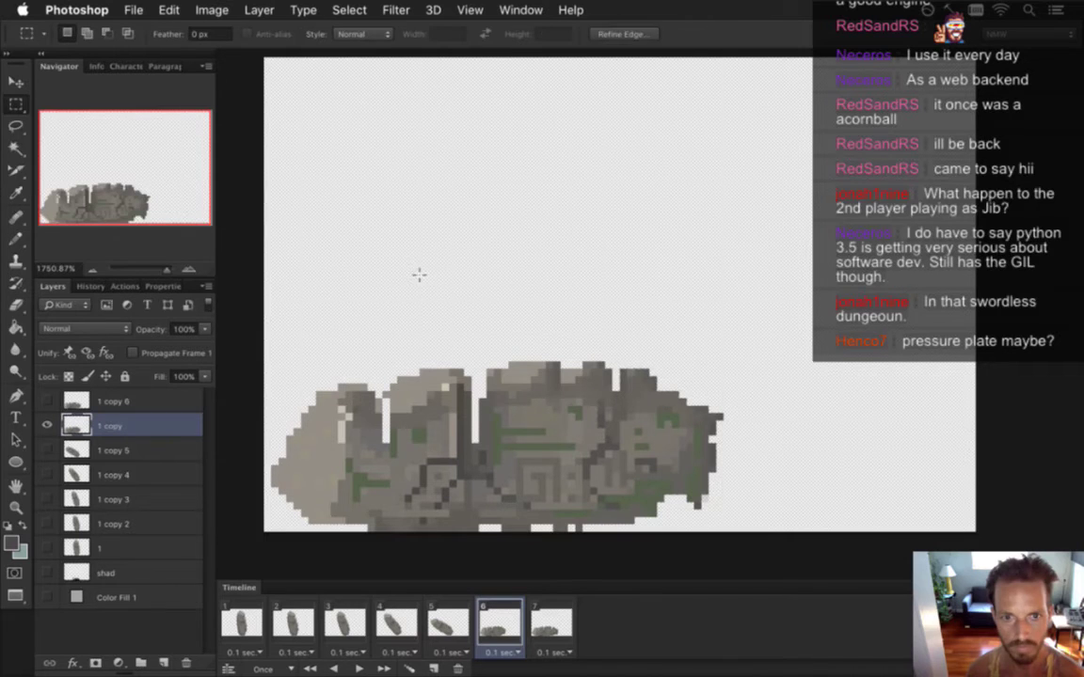
- Lasso the upper half of the fallen stone, rotate it 2.45° and nudge it one pixel up and one pixel toward the base
left_click(19, 127)
mouse_move(442, 332)
left_mouse_down()
mouse_move(325, 333)
mouse_move(259, 457)
mouse_move(319, 541)
mouse_move(481, 563)
mouse_move(474, 399)
mouse_move(414, 321)
left_mouse_up()
key("v")
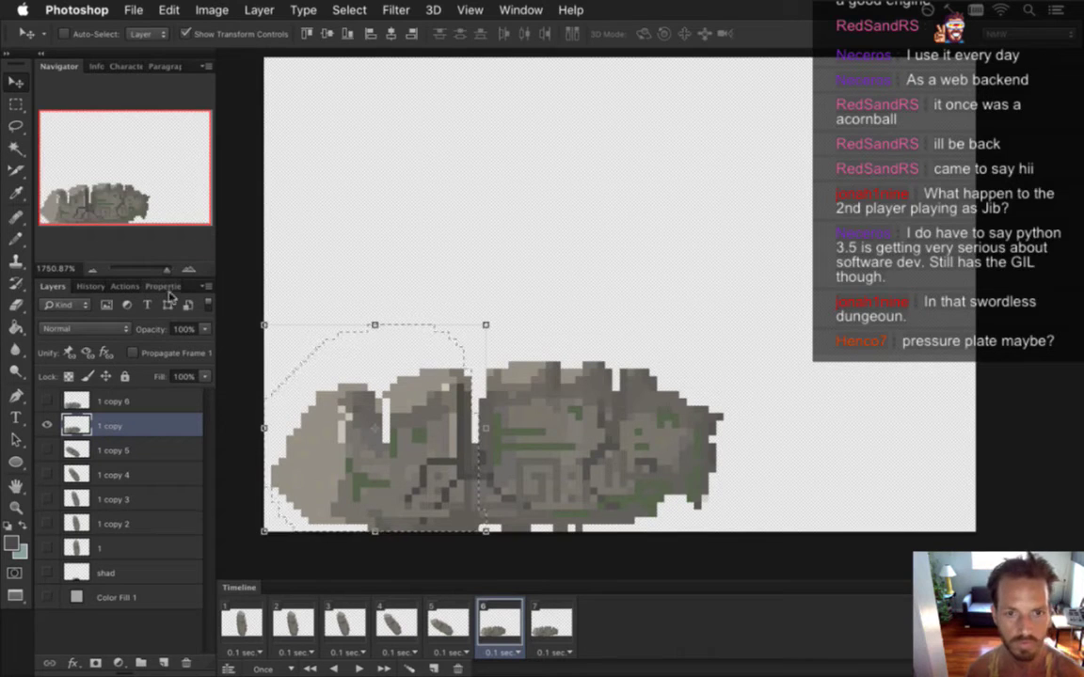
left_click_drag(252, 315, 245, 302)
key("Up")
key("Right")
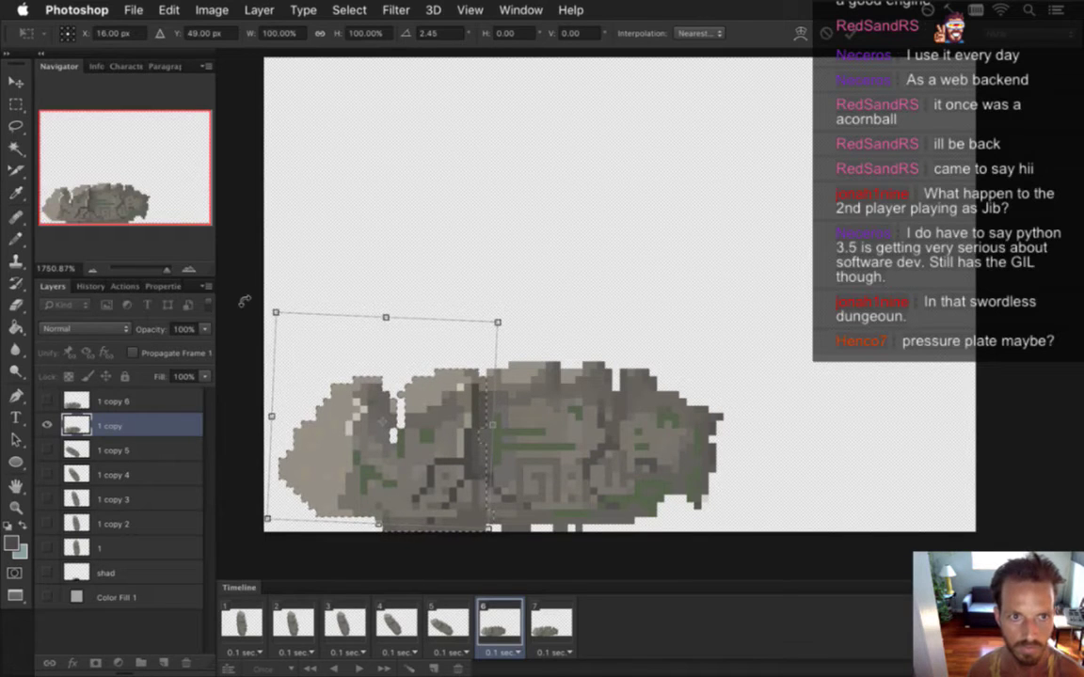
key("Return")
key("m")
left_click_drag(266, 346, 293, 404)
- Lasso the head end of the stone up to the brow gap, extend the selection over its outer edges, and move it one pixel up
key("l")
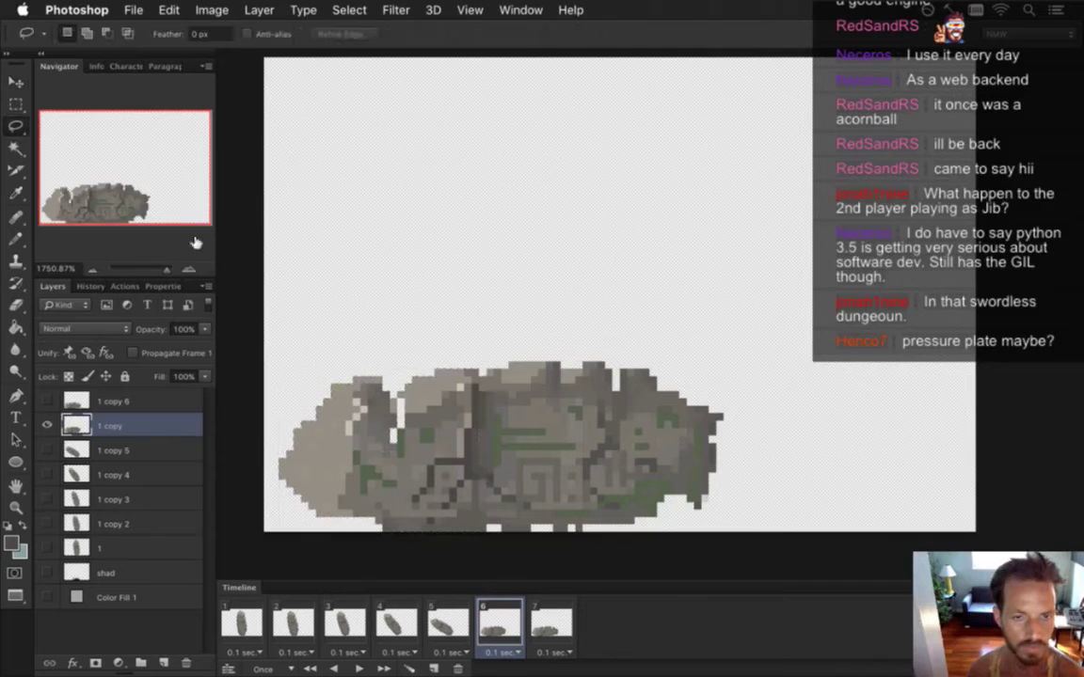
left_click_drag(356, 306, 341, 517)
left_click_drag(403, 480, 336, 315)
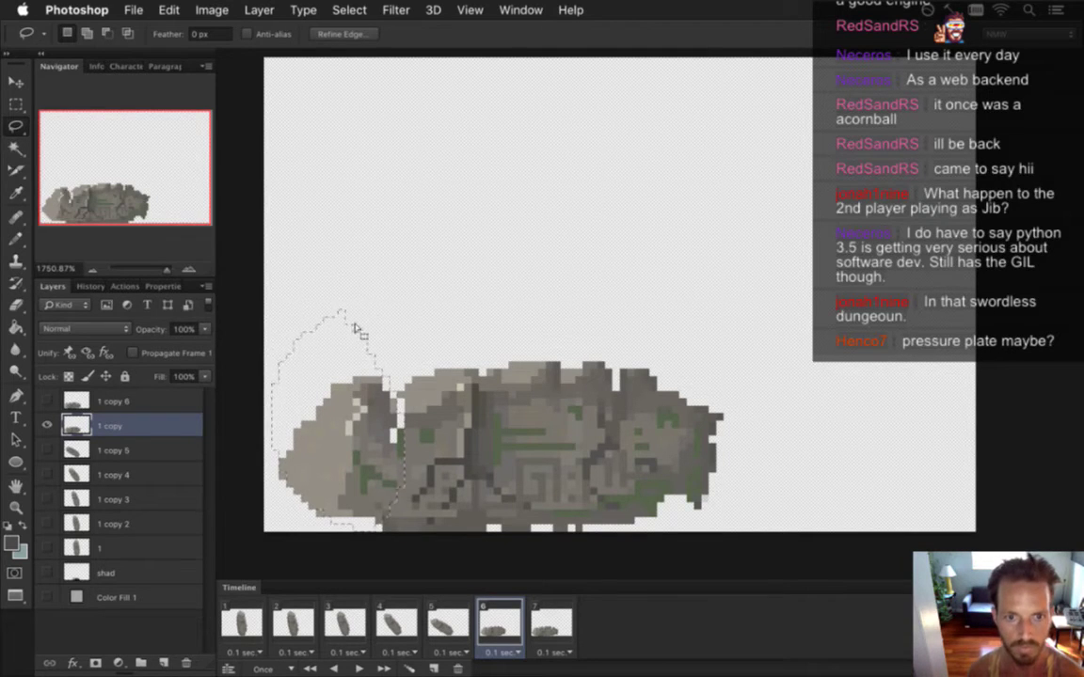
key("m")
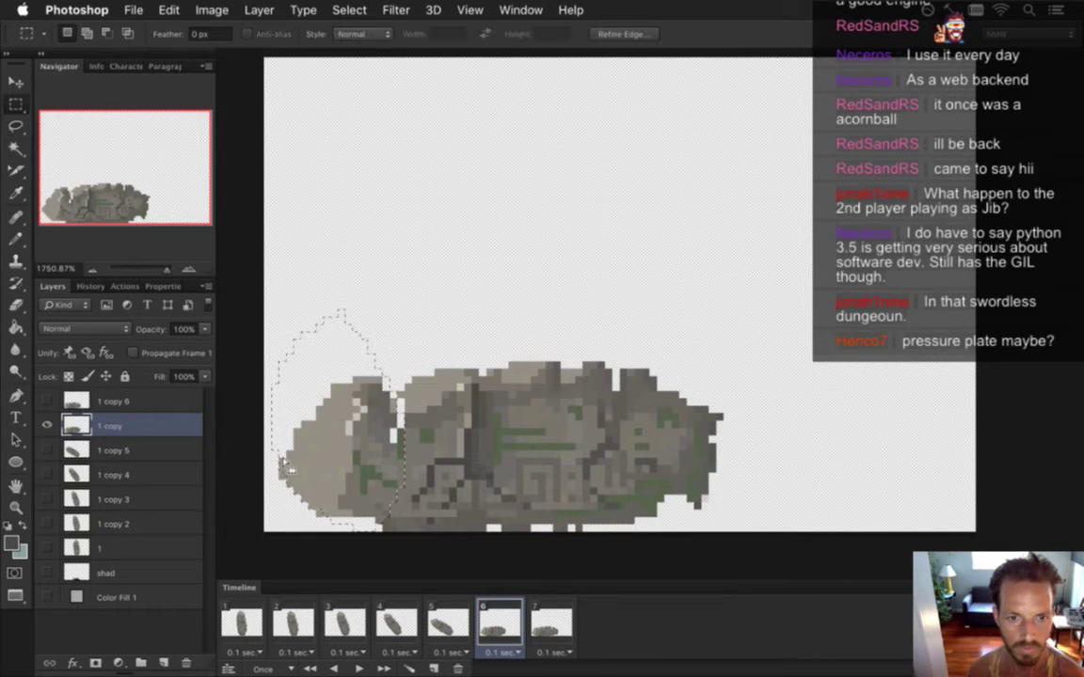
left_click_drag(256, 414, 282, 441)
left_click_drag(290, 483, 298, 488)
left_click_drag(325, 527, 344, 513)
key("v")
key("Up")
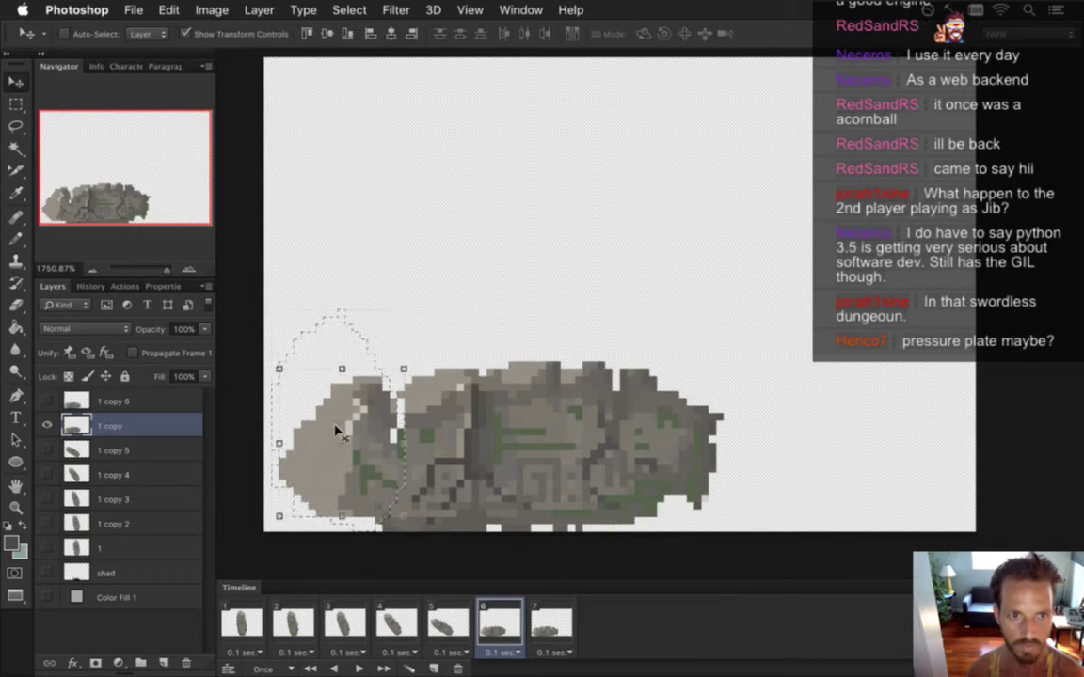
key("Right")
key("Left")
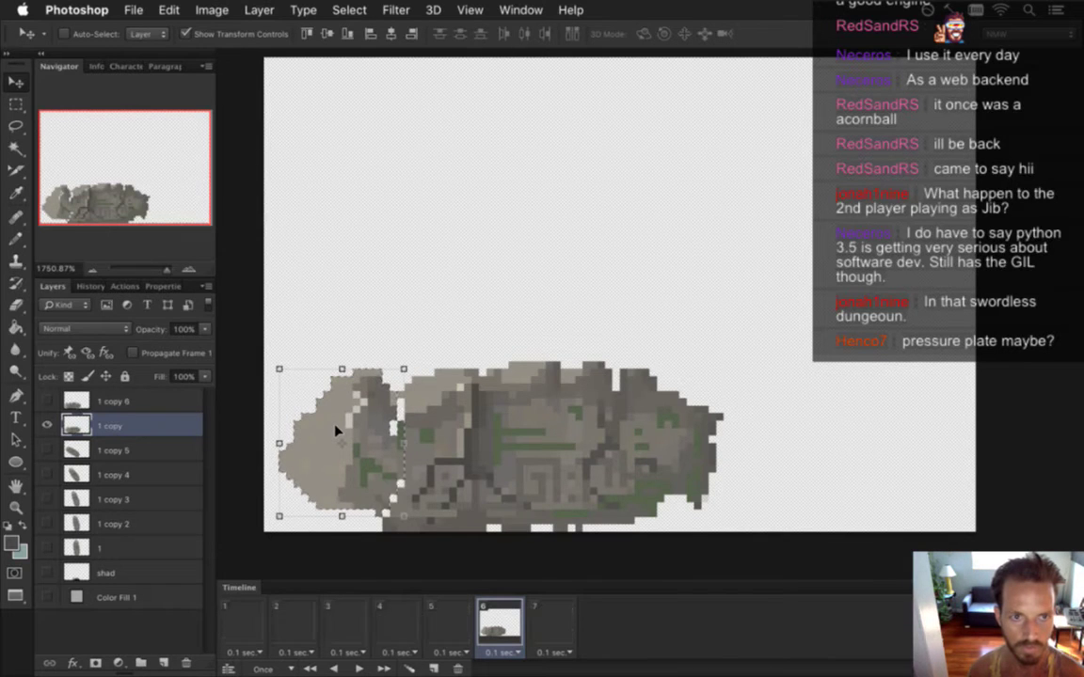
key("m")
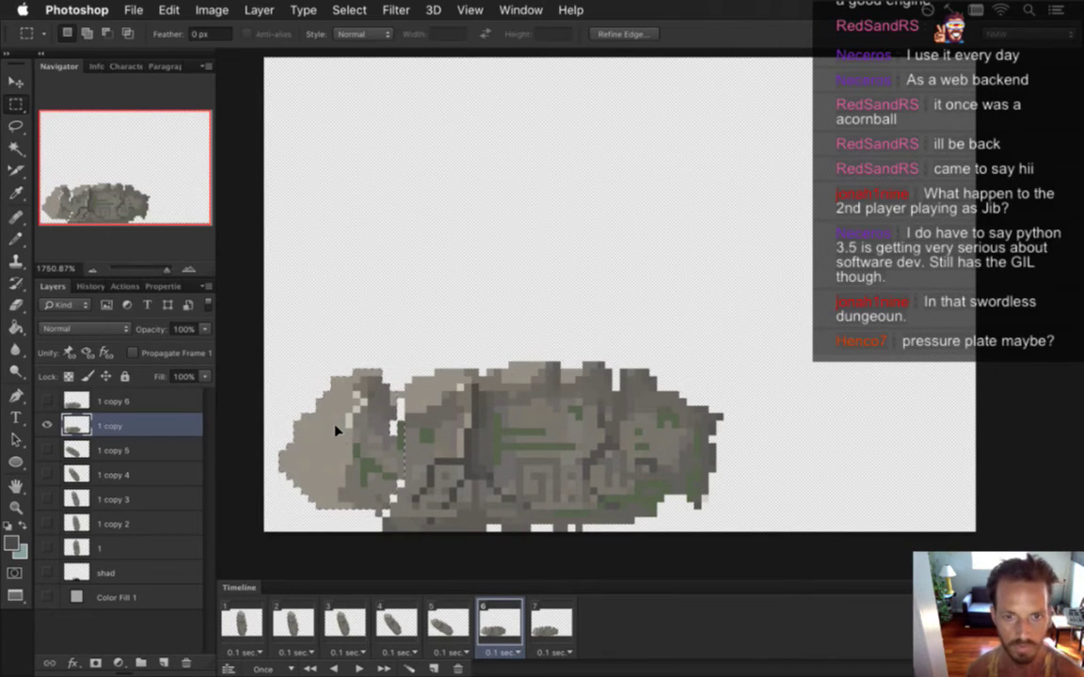
left_click(561, 196)
- Play the animation from the first frame once, and again with looping set to Forever
left_click(252, 628)
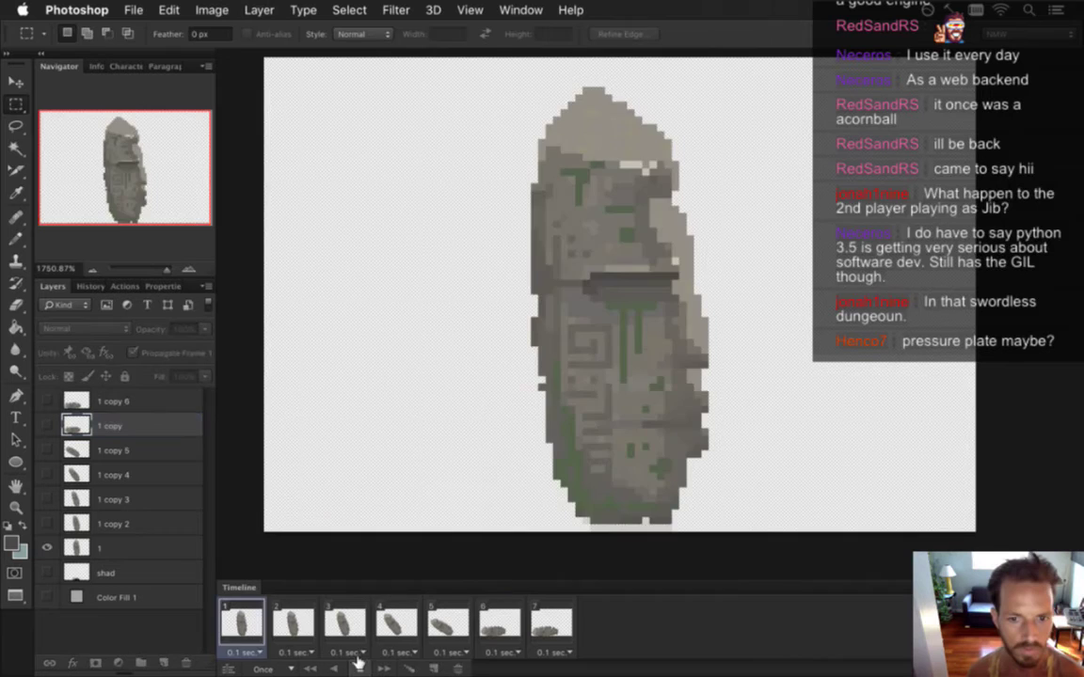
key("space")
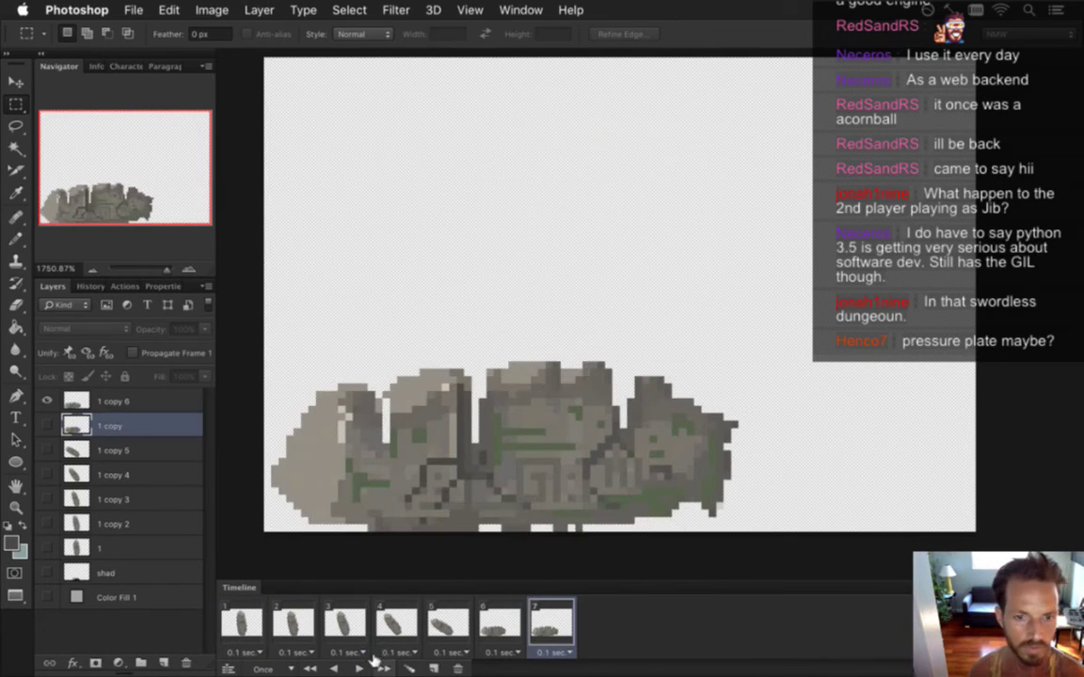
left_click(260, 637)
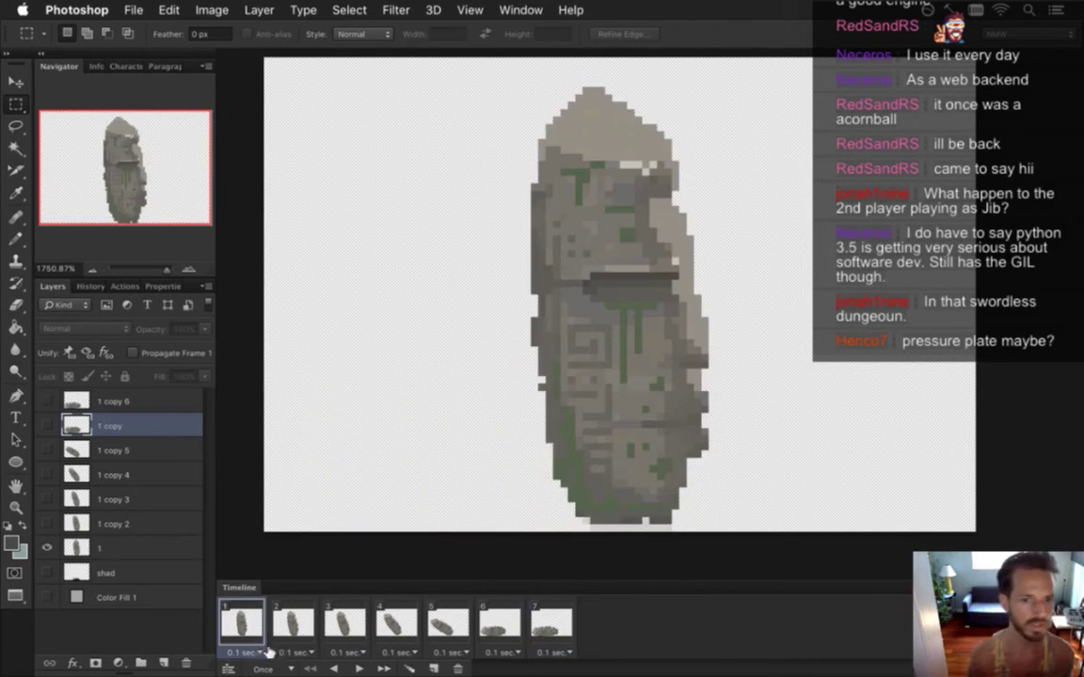
left_click(272, 670)
left_click(268, 670)
left_click(264, 669)
left_click(273, 629)
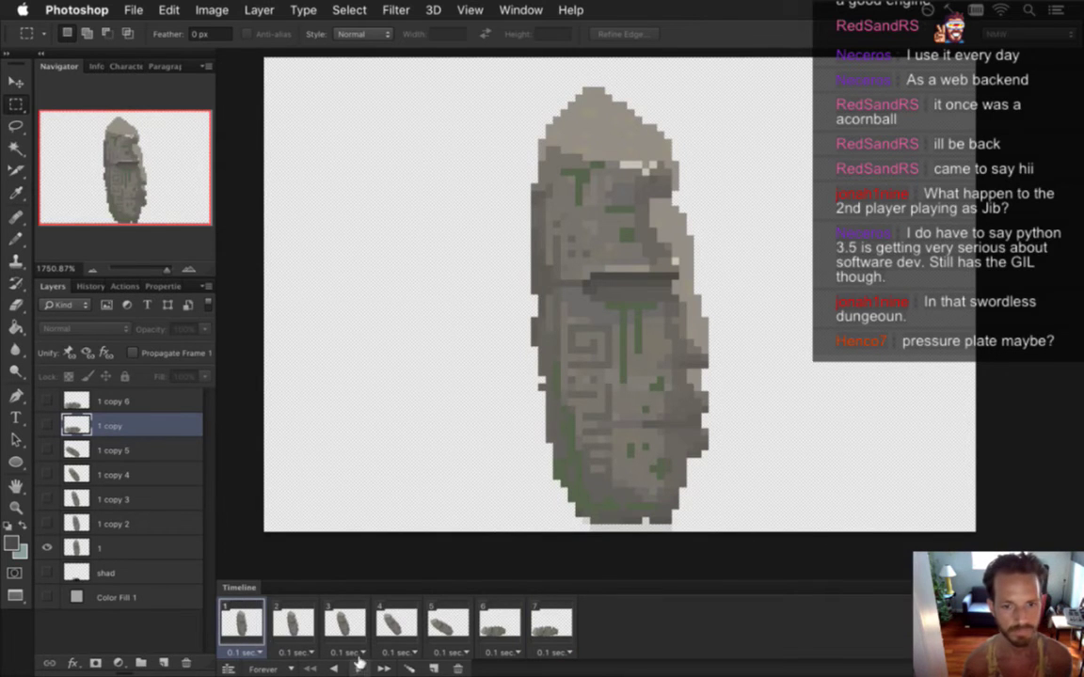
left_click(358, 668)
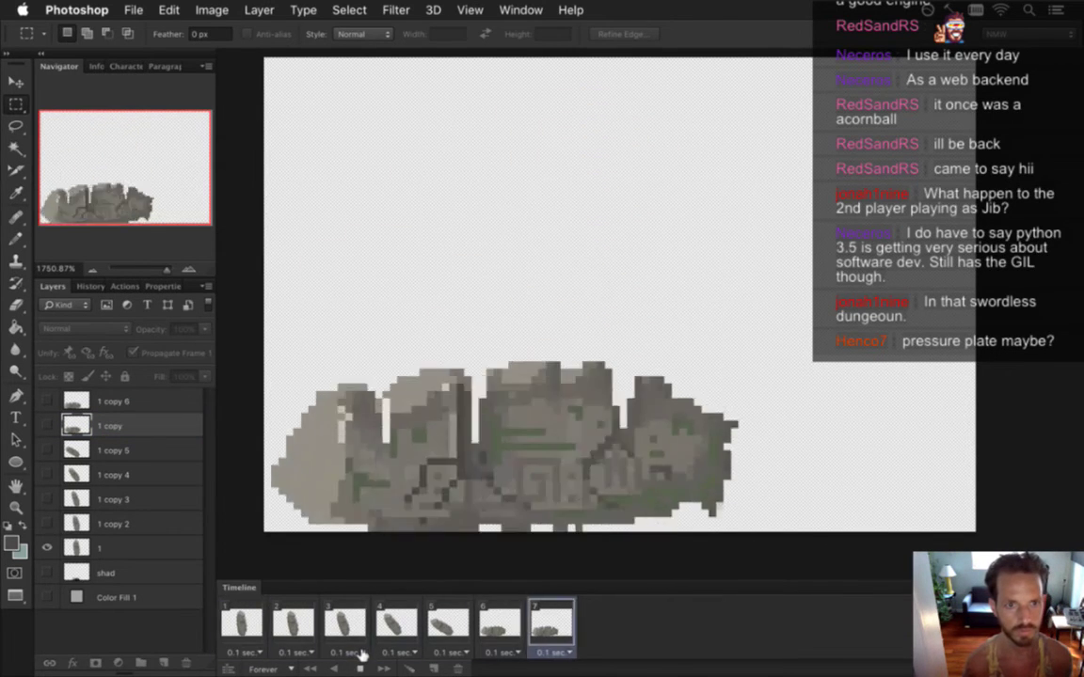
left_click(360, 669)
- Set the animation's looping to Once and replay it from the first frame
left_click(264, 668)
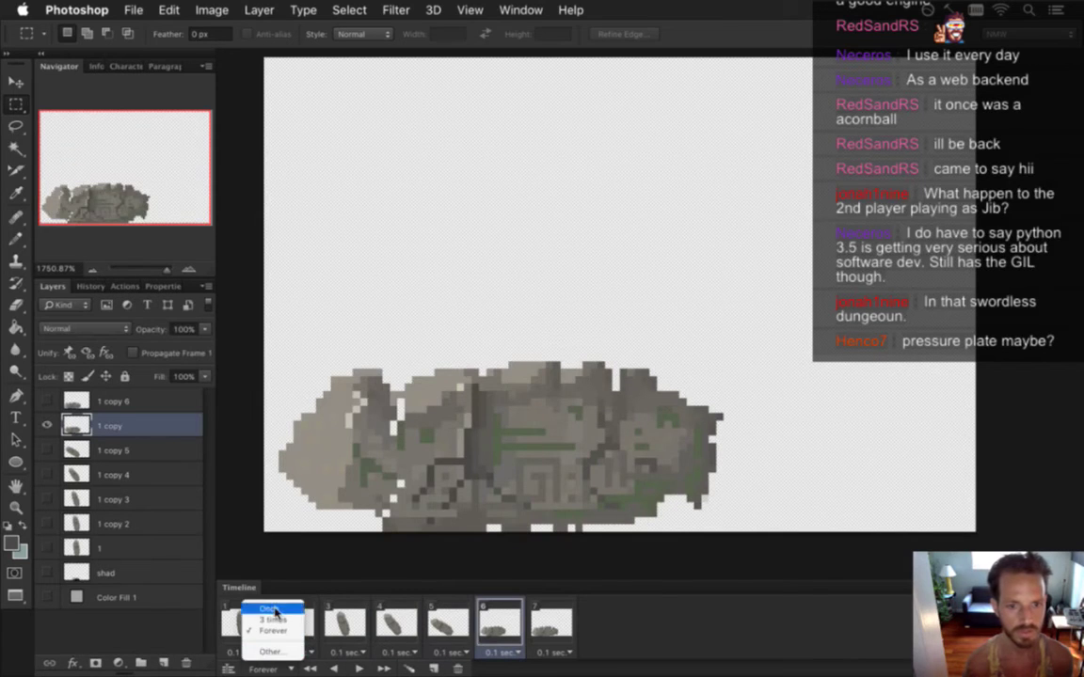
left_click(266, 631)
left_click(248, 626)
left_click(360, 669)
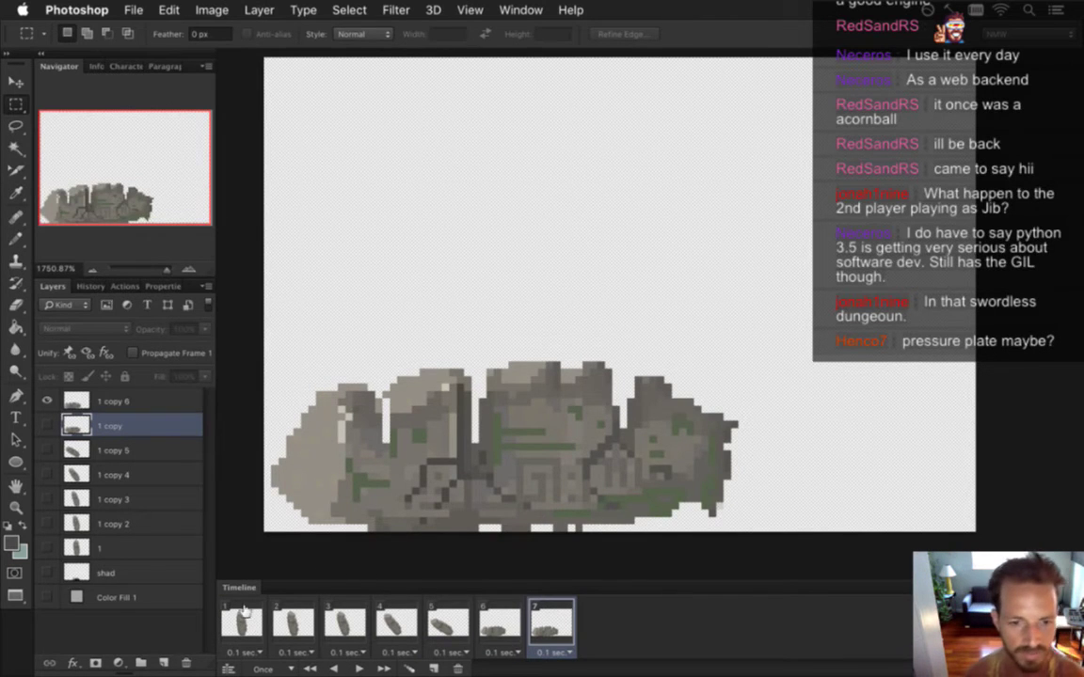
left_click(384, 666)
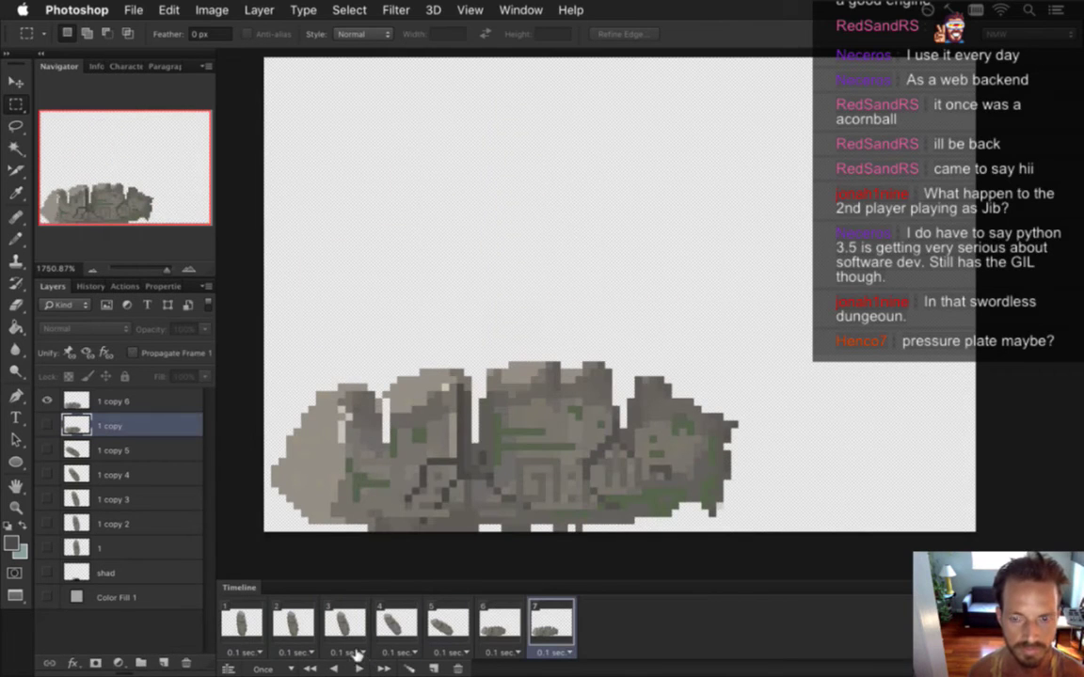
left_click(357, 667)
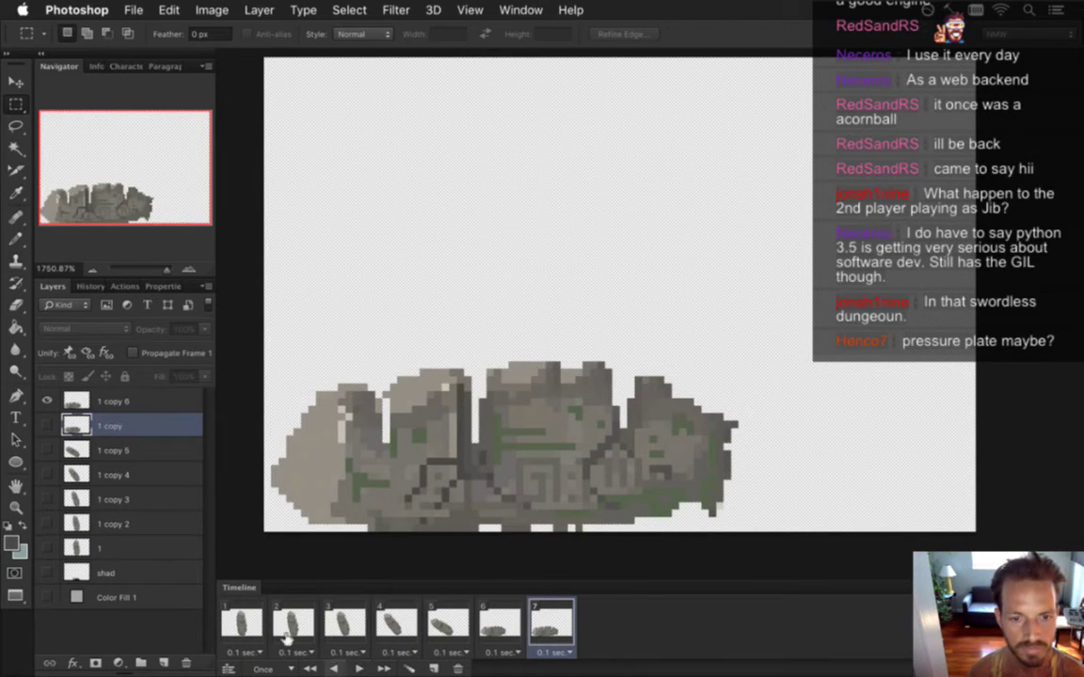
- Compare the stone's outline in frames 1 and 2, with layer 1 copy 2 active and the Eraser ready
left_click(250, 621)
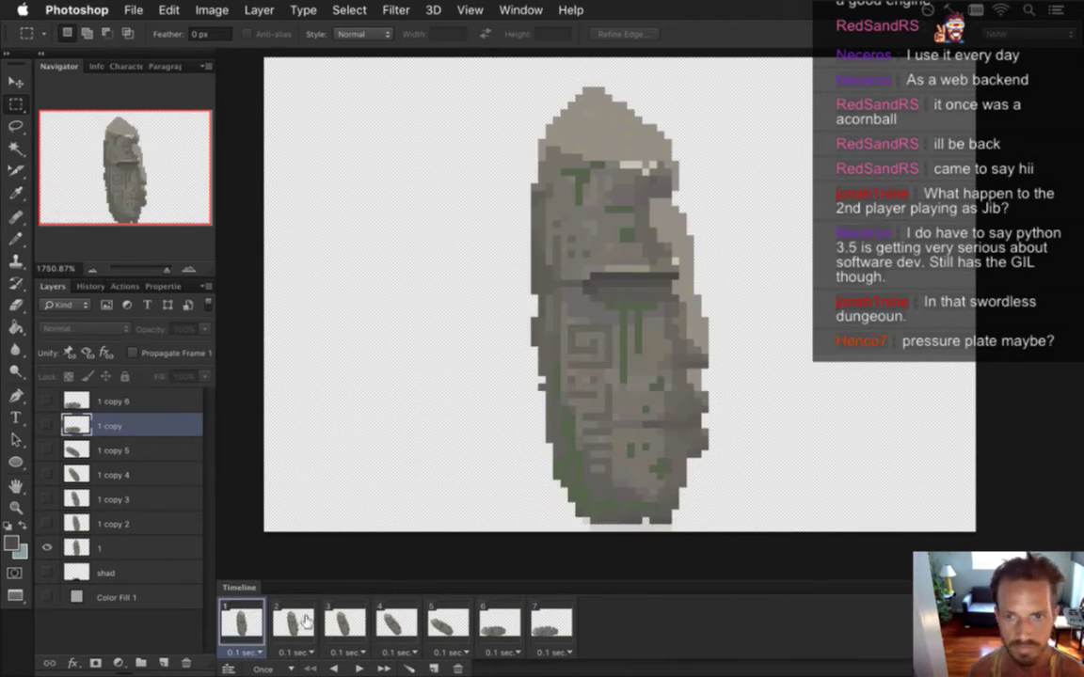
left_click(293, 624)
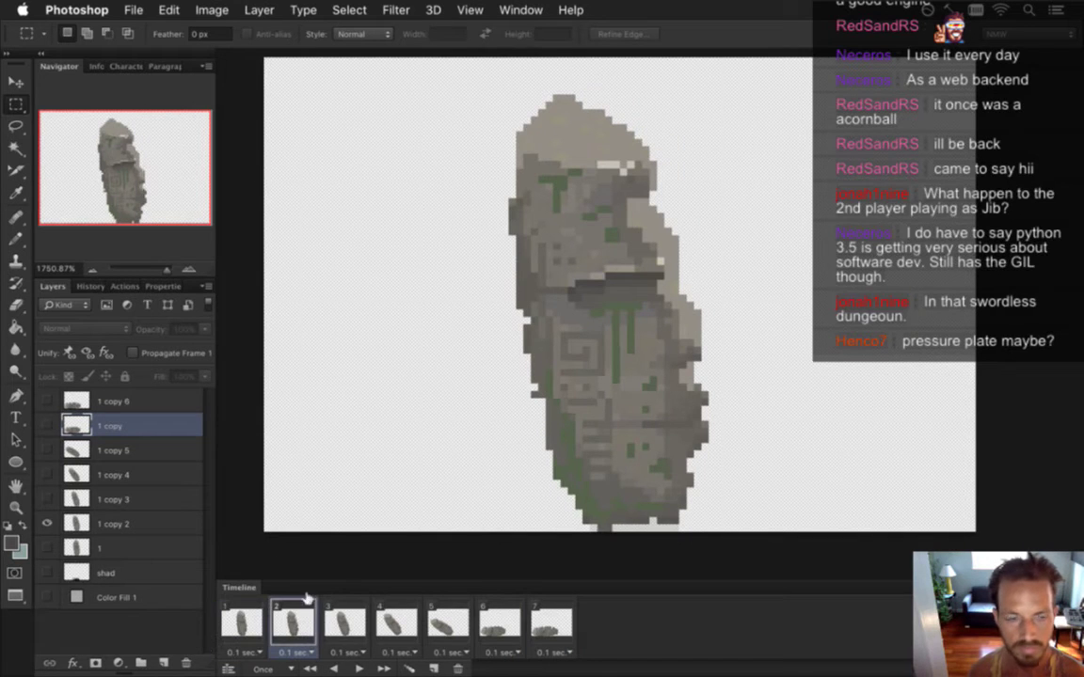
left_click(113, 524)
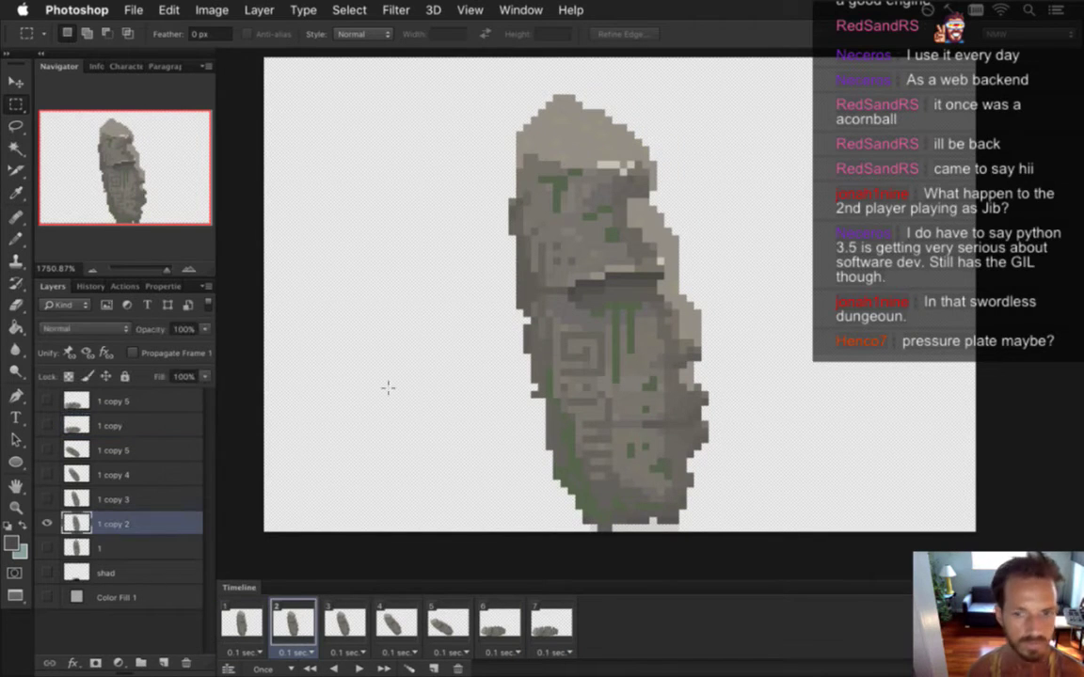
key("b")
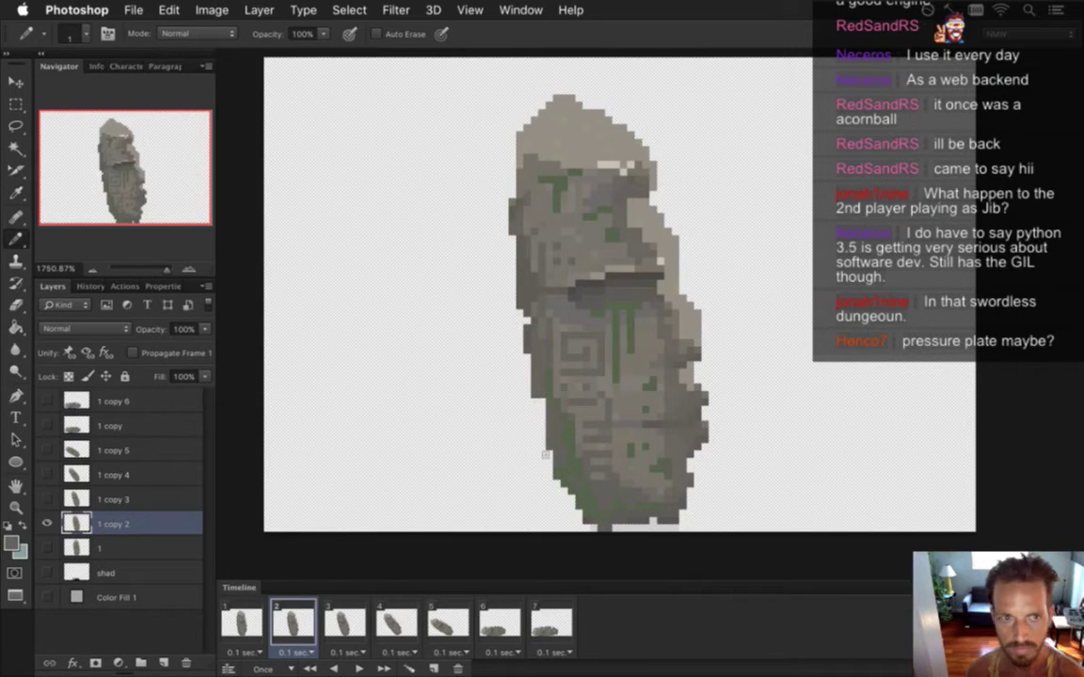
key("e")
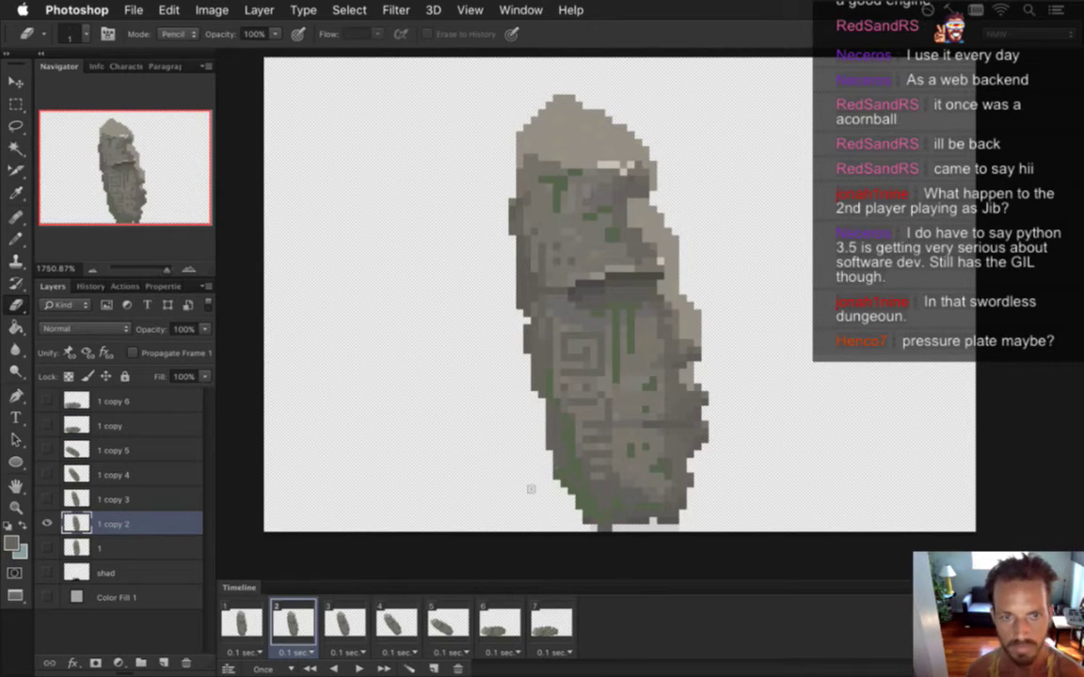
left_click(242, 621)
left_click(292, 621)
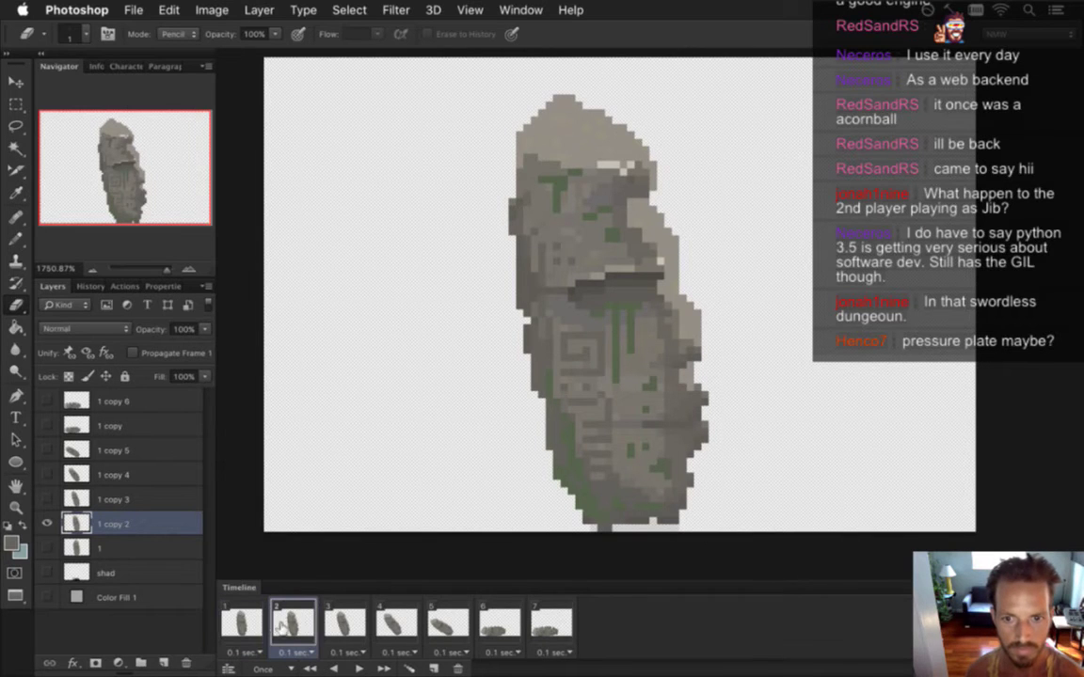
- Clean up stray outline pixels around the stone's head in frame 3 on layer 1 copy 3 and frame 4 on layer 1 copy 4
left_click(341, 619)
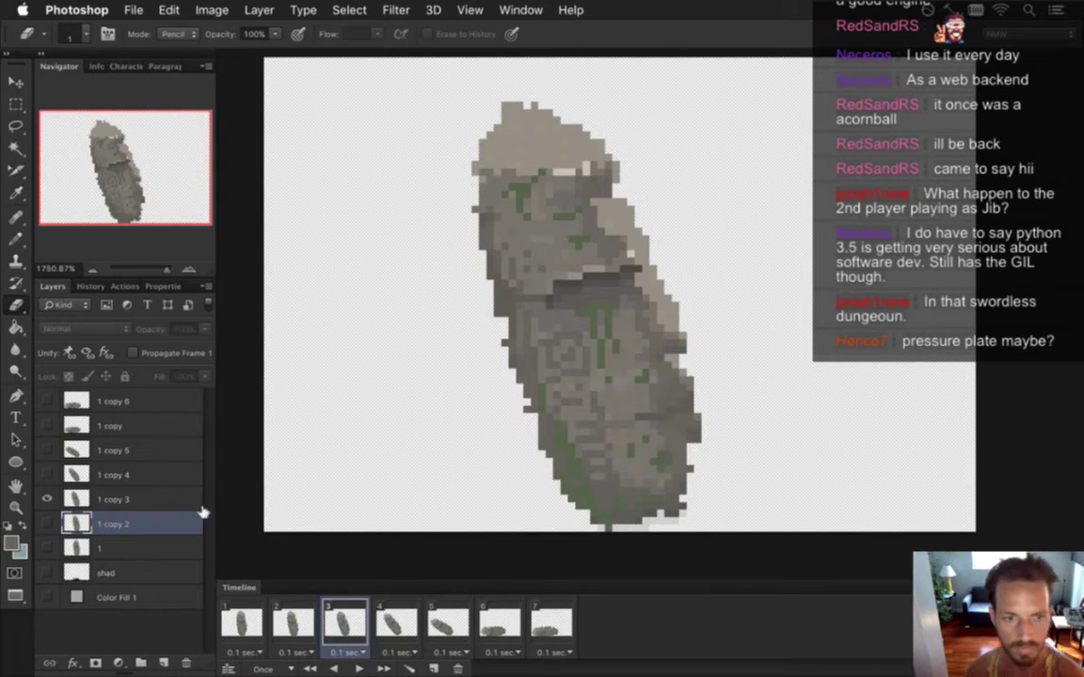
left_click(116, 494)
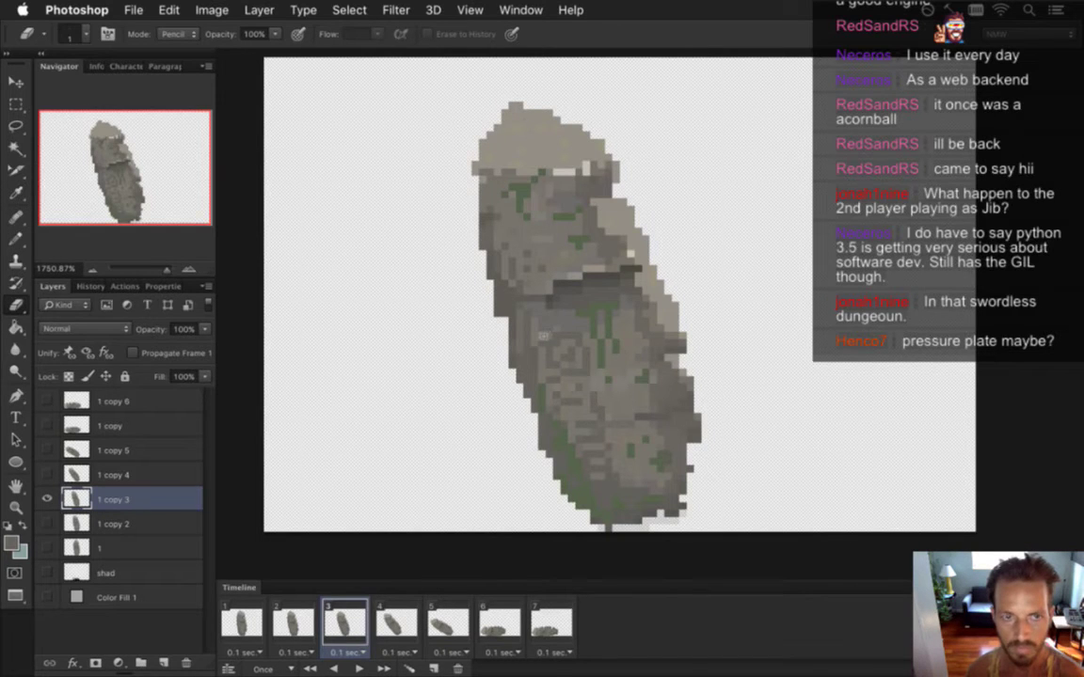
left_click(401, 620)
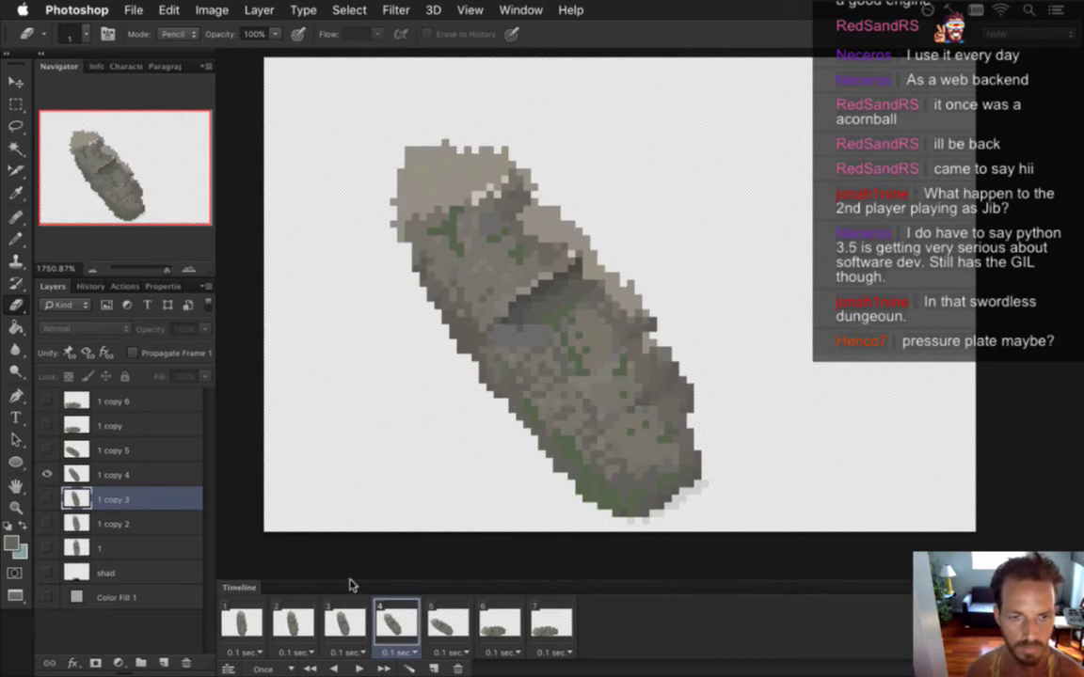
left_click(132, 475)
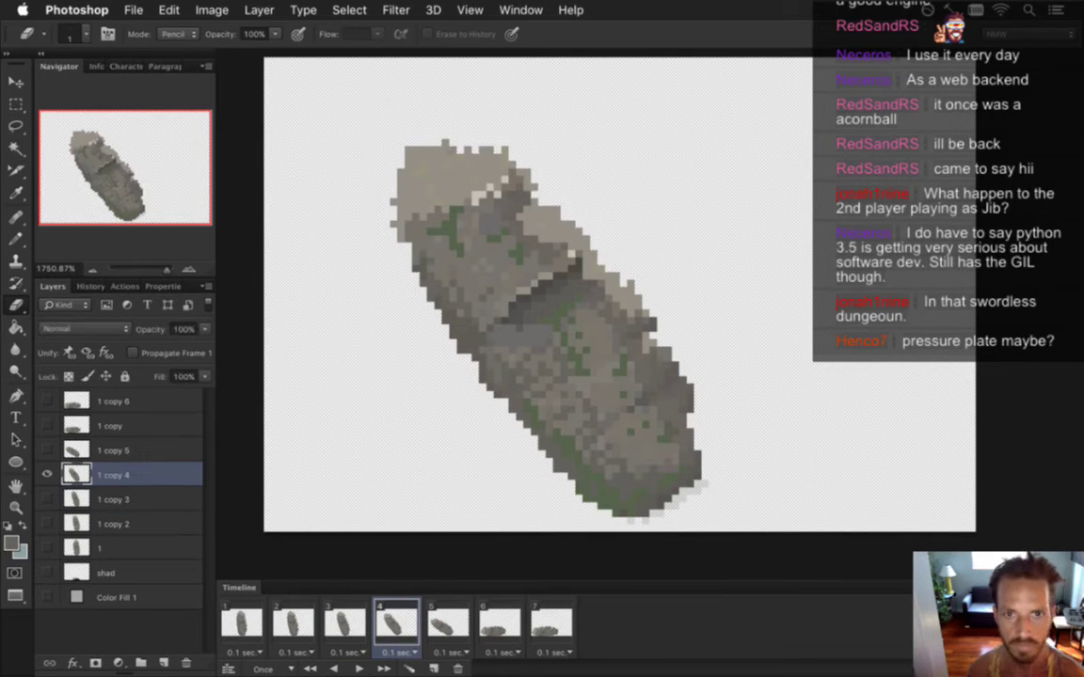
key("b")
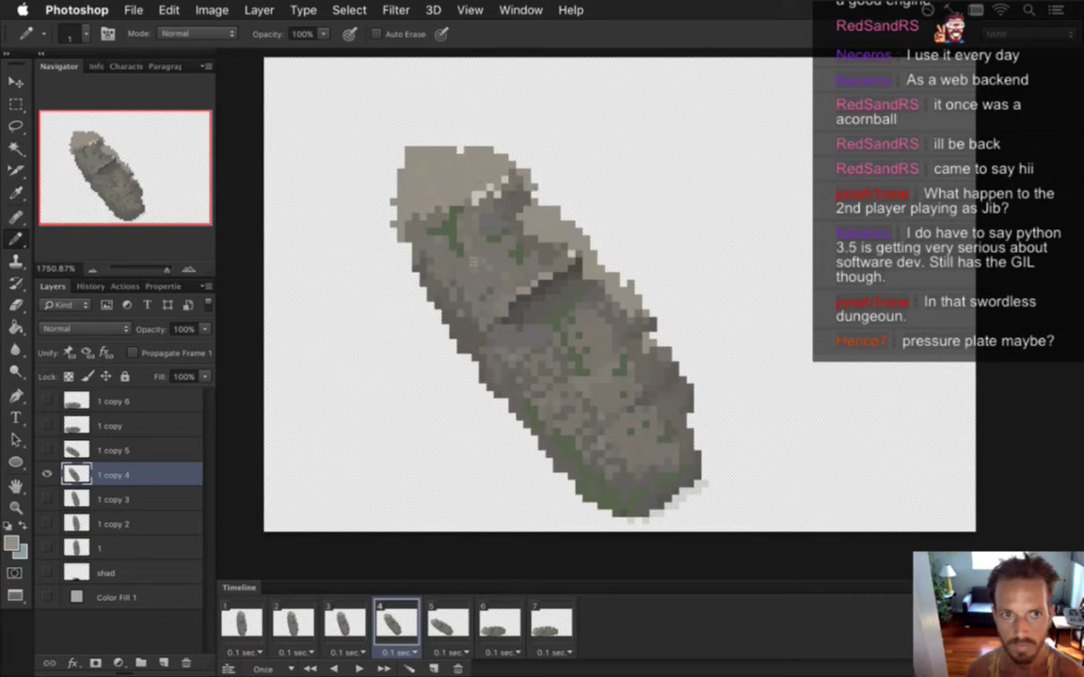
key("e")
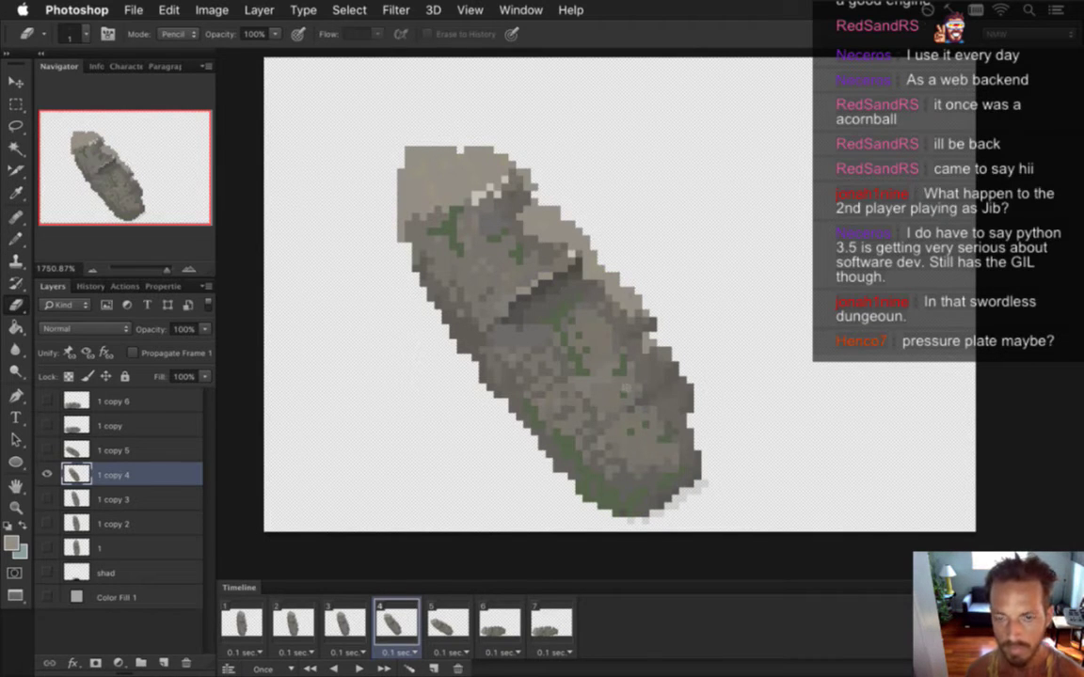
key("b")
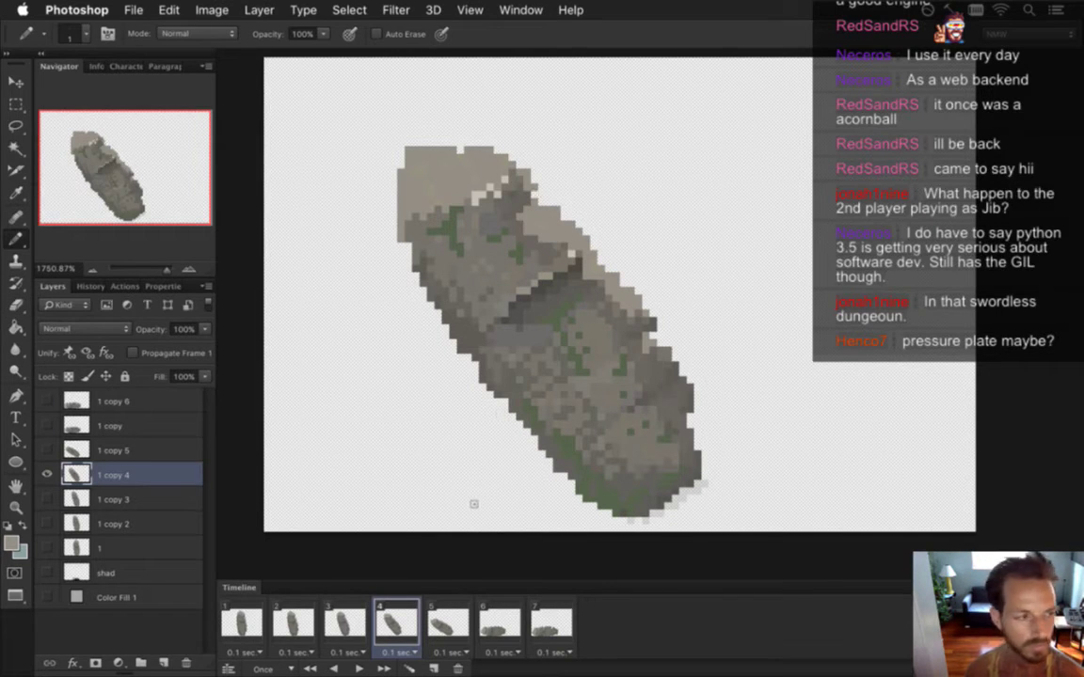
- Smooth the stone's upper head edge and base-end outline in frame 5 on layer 1 copy 5 with the Pencil and Eraser
left_click(448, 624)
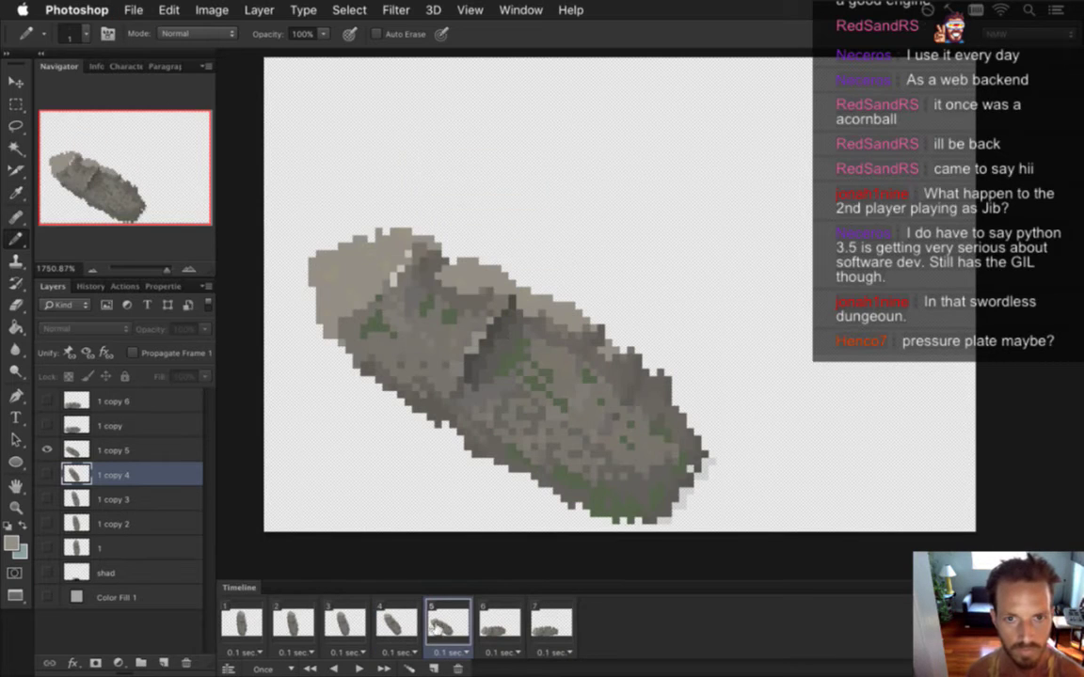
left_click(109, 451)
key("e")
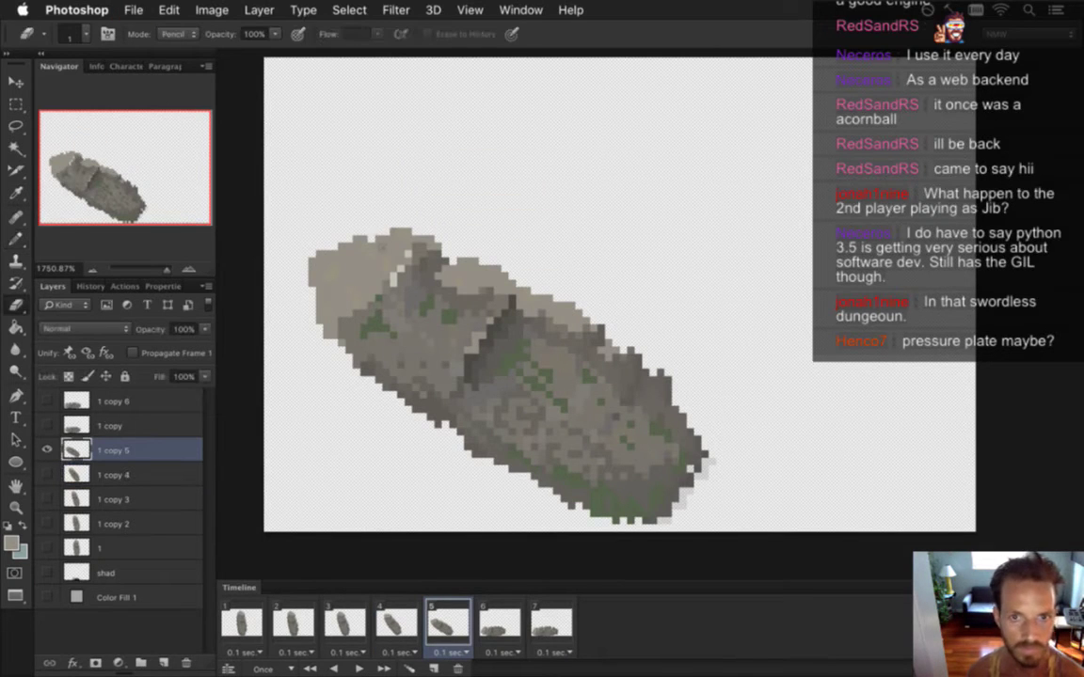
key("i")
key("b")
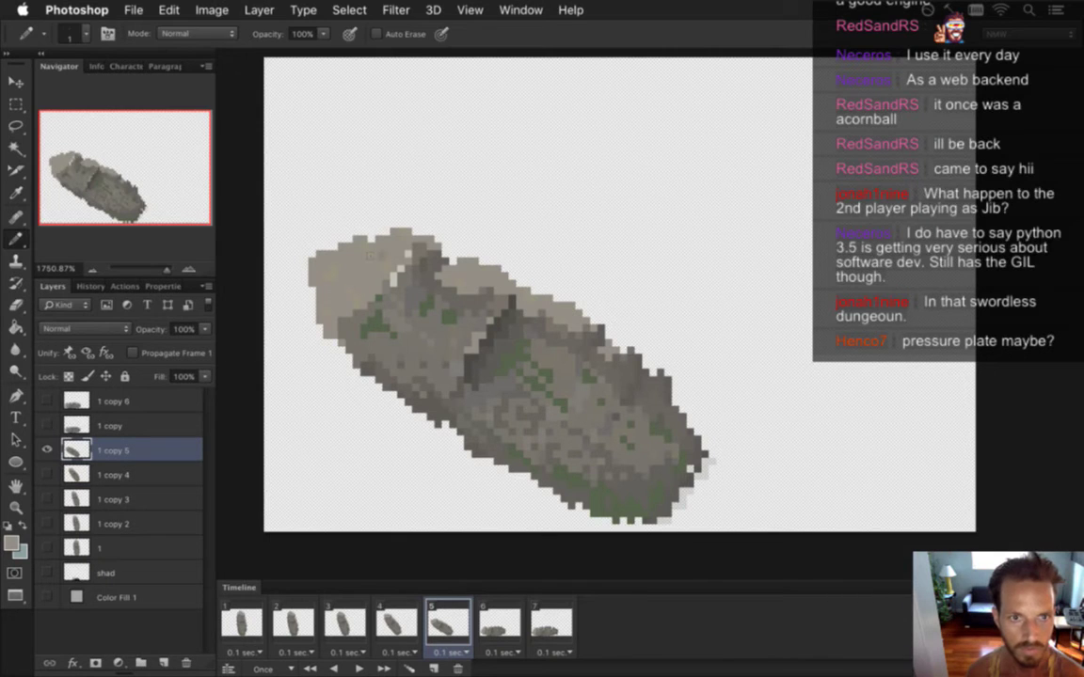
key("e")
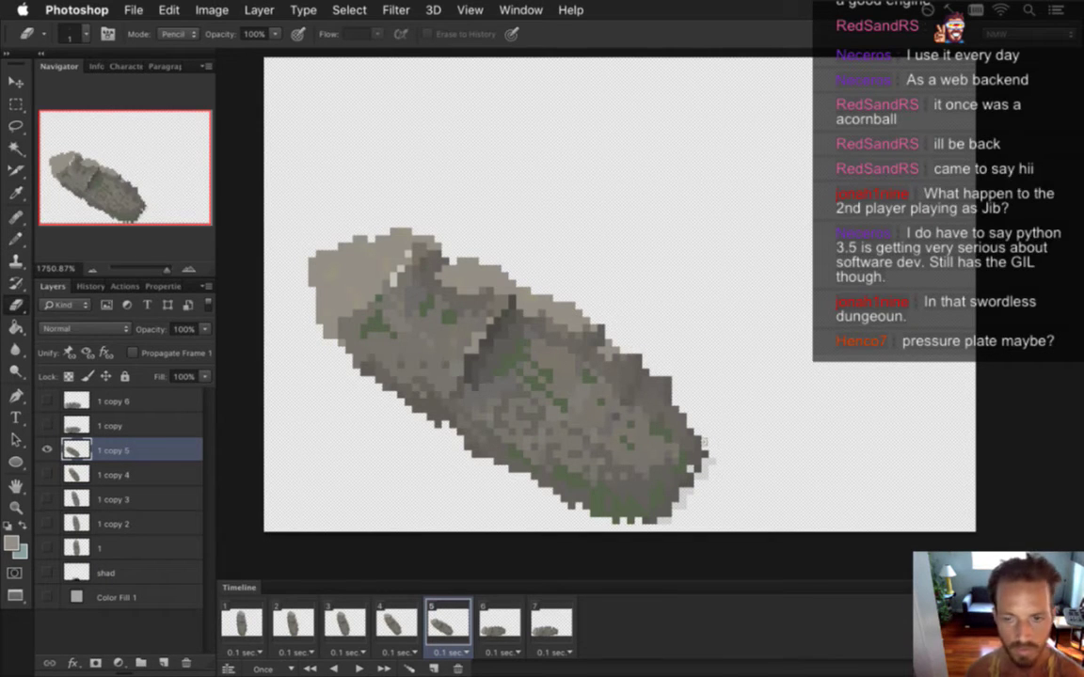
key("b")
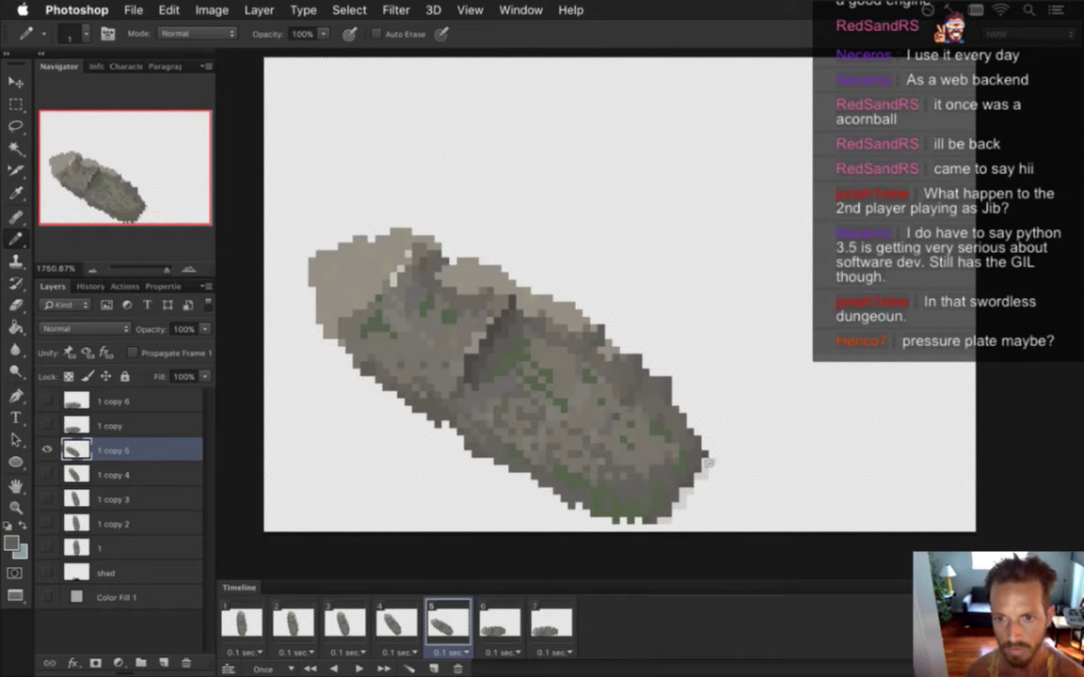
key("e")
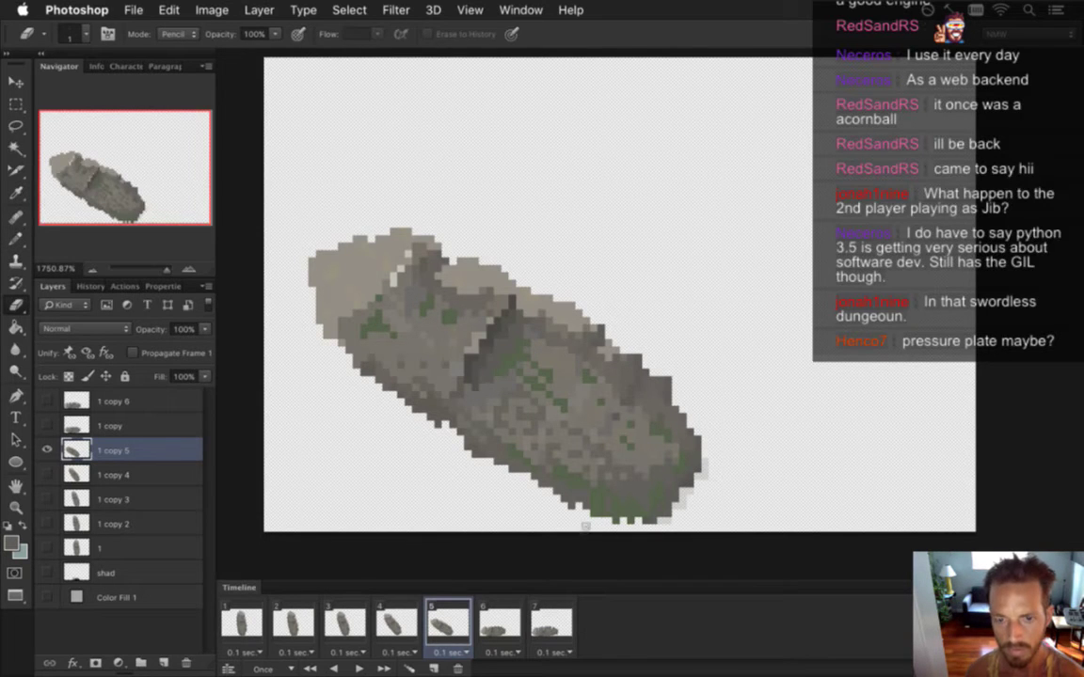
- Erase the light shadow pixels beneath the stone's base in frame 2 on layer 1 copy 2 and frame 3 on layer 1 copy 3
left_click(258, 621)
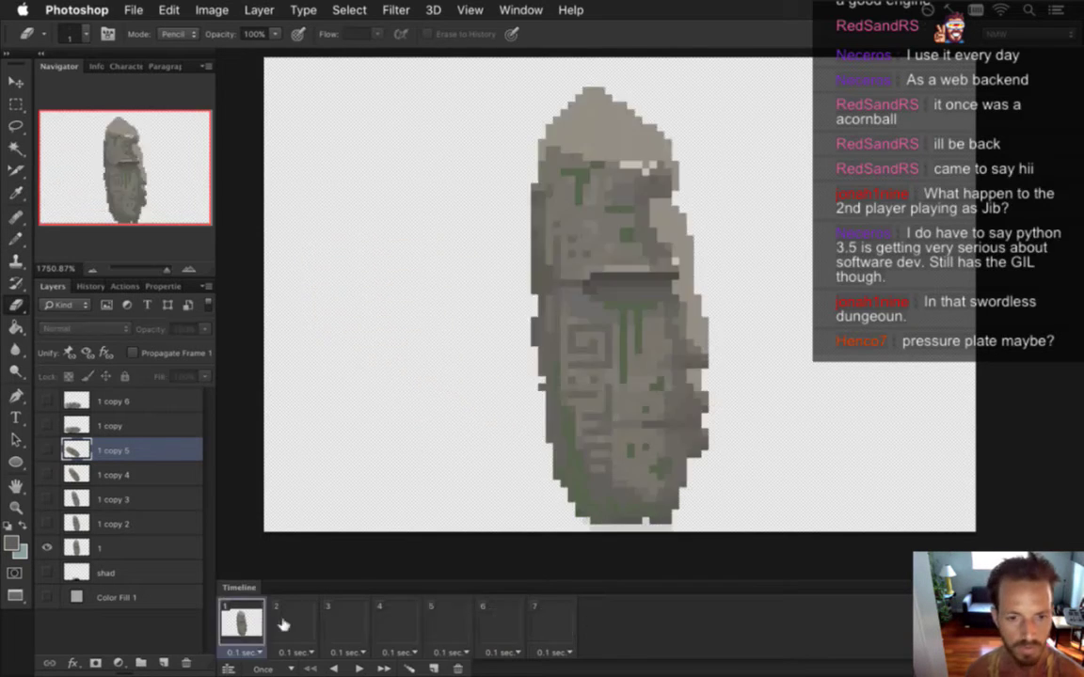
left_click(297, 614)
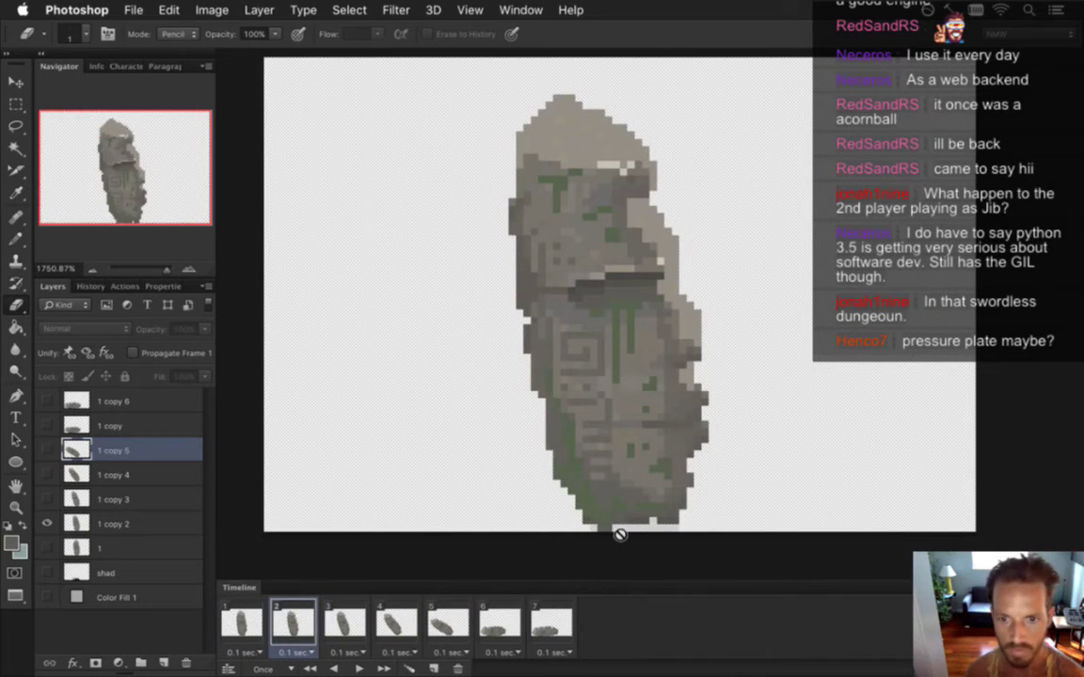
left_click(99, 524)
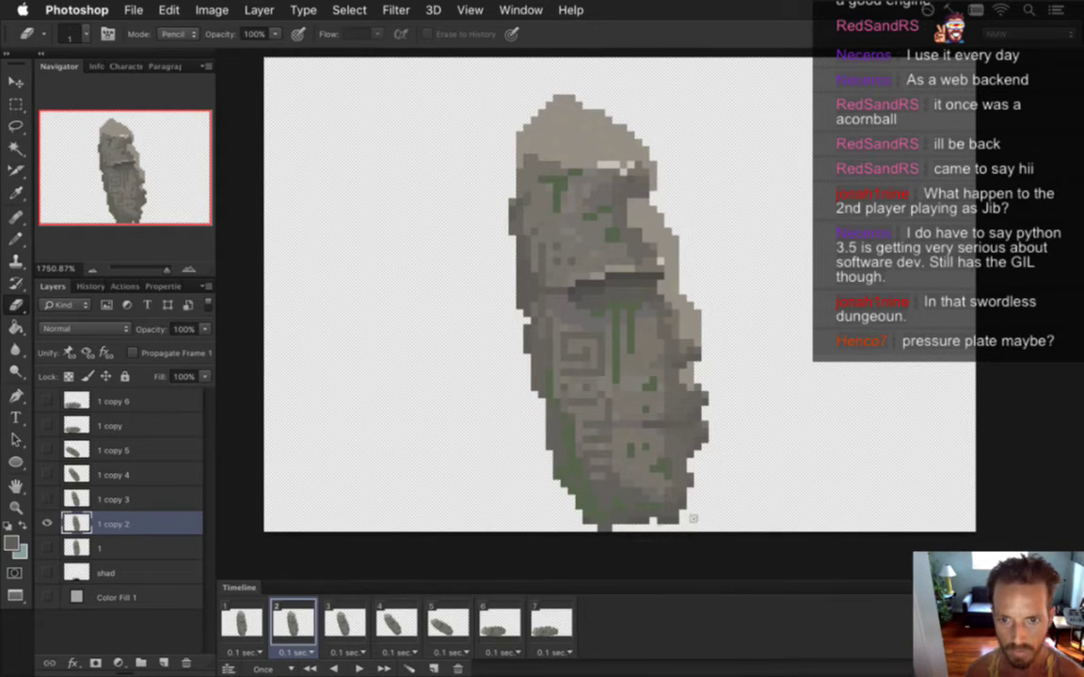
left_click(344, 621)
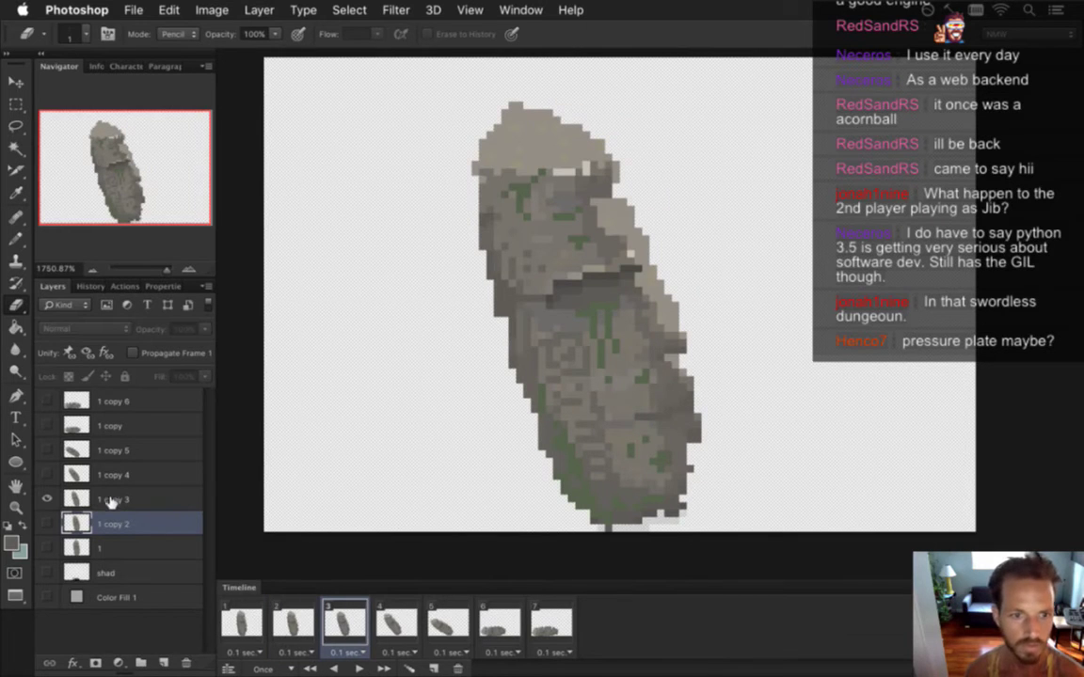
left_click(110, 500)
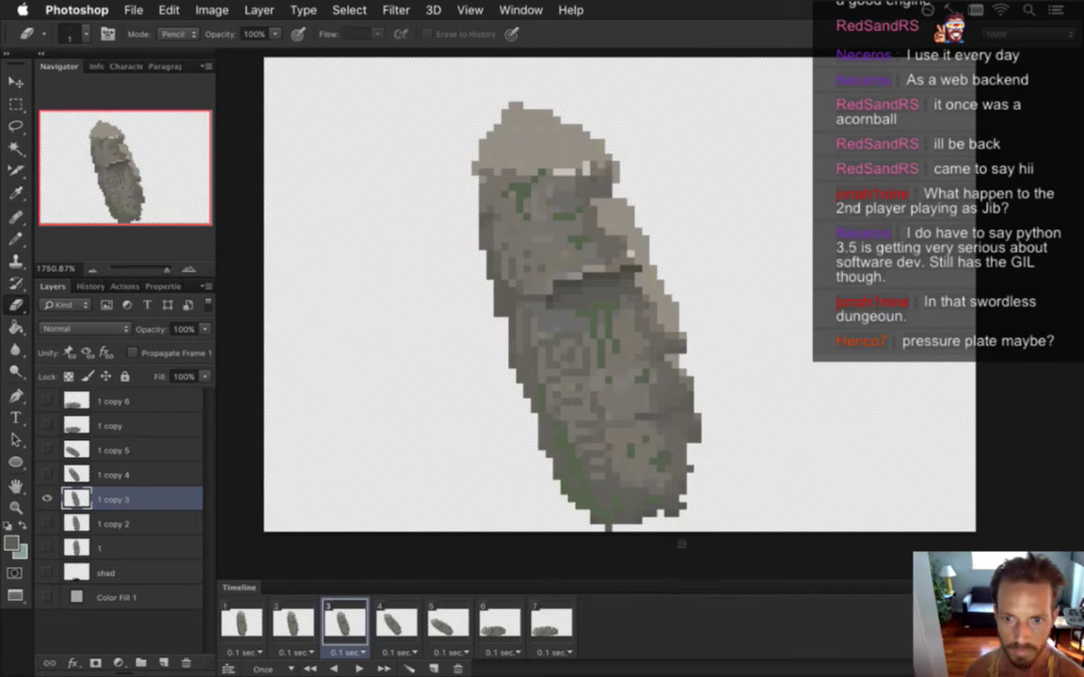
- Erase the shadow remnants at the base in frame 4 on layer 1 copy 4 and frame 5 on 1 copy 5, plus stray underside pixels in frame 5
left_click(386, 623)
left_click(78, 475)
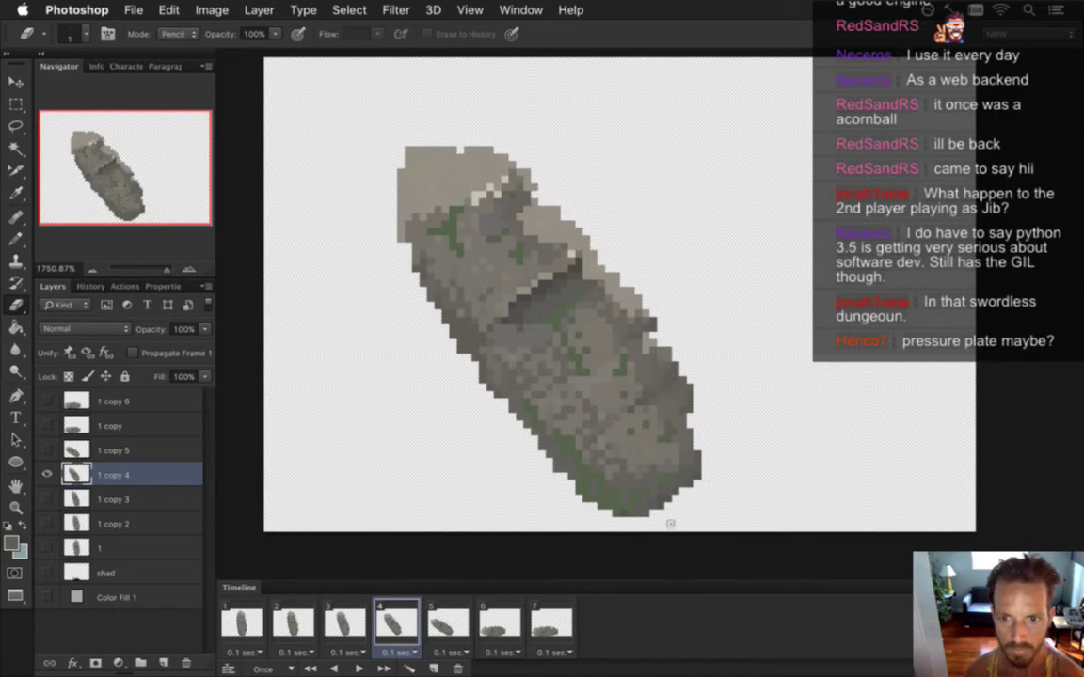
left_click(433, 621)
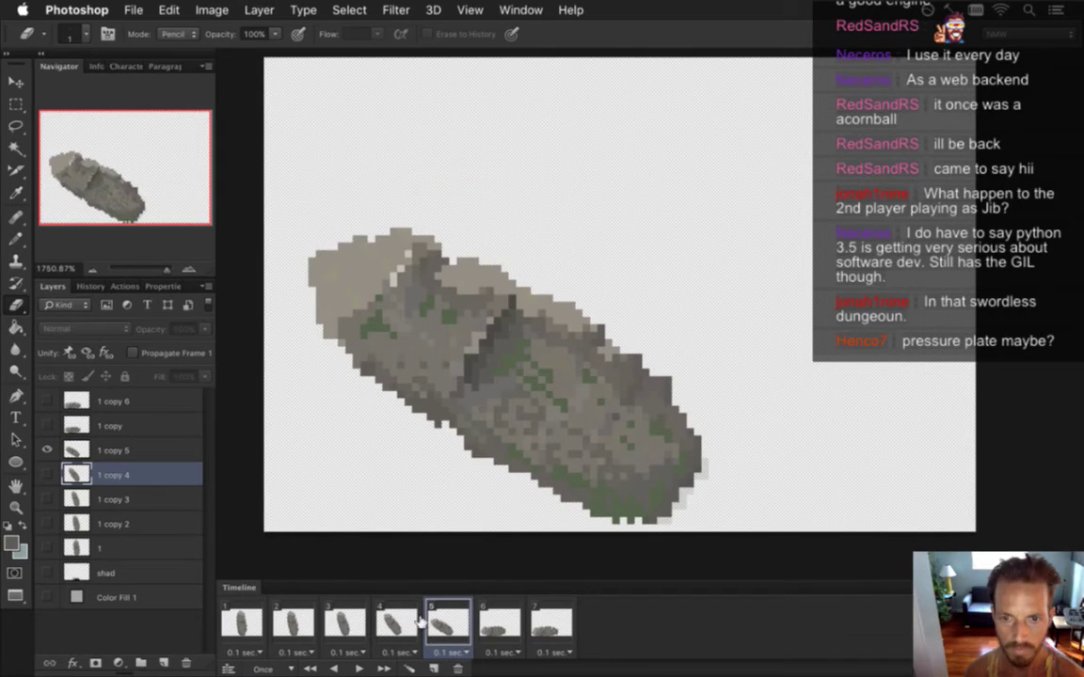
left_click(130, 453)
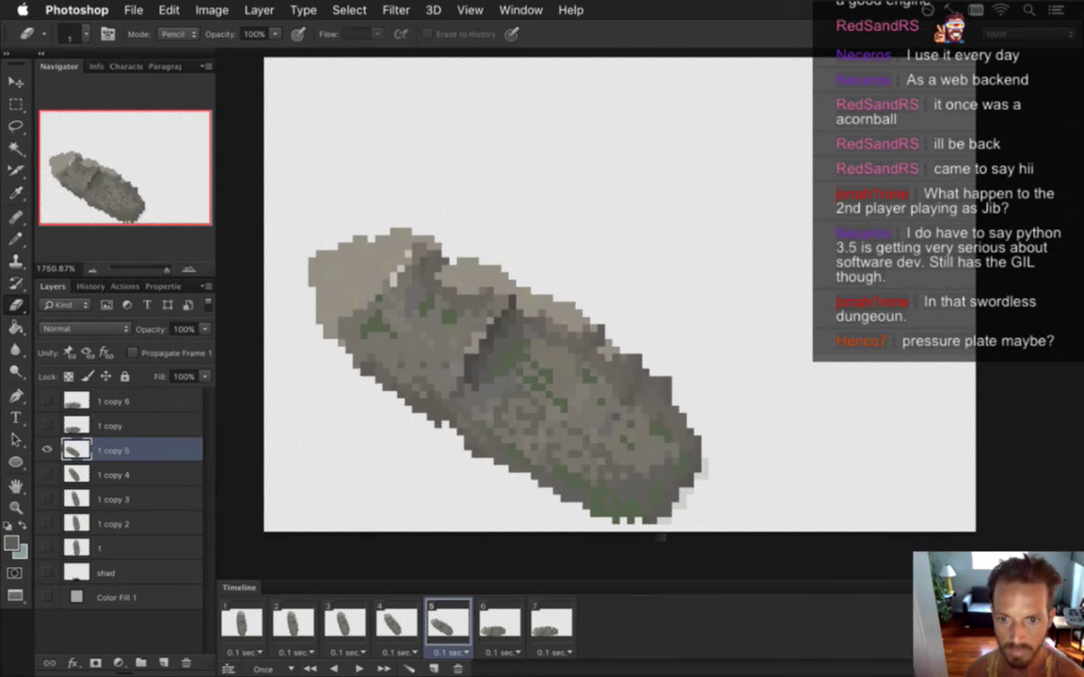
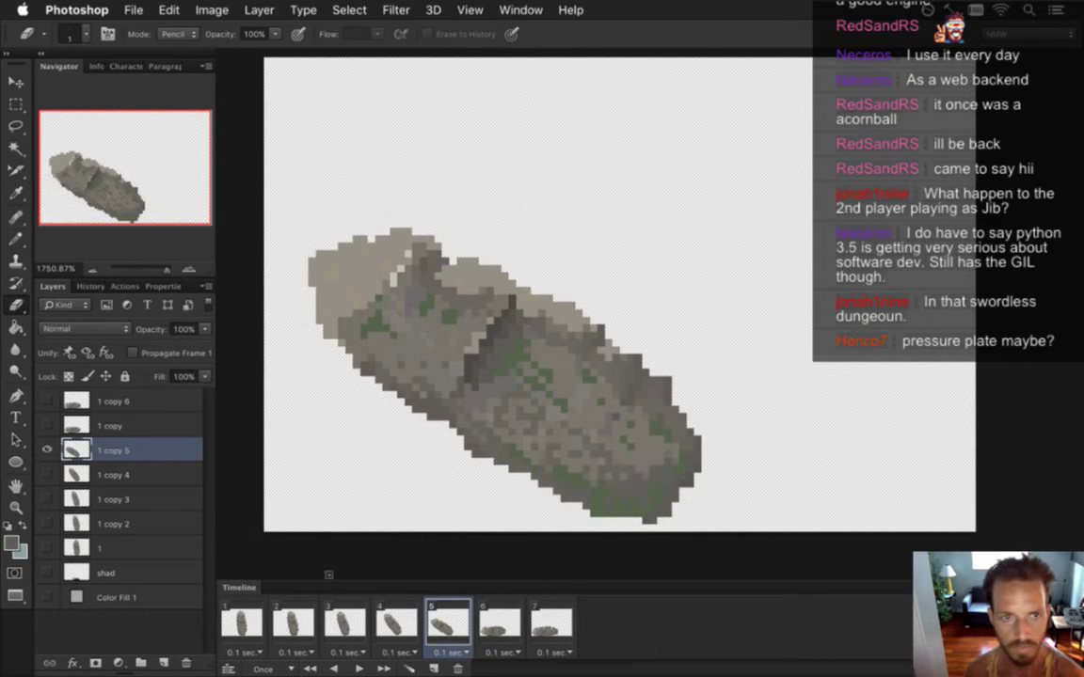
- Erase the pixel sticking out of the fallen stone's base end in frame 6 on layer 1 copy
left_click(514, 618)
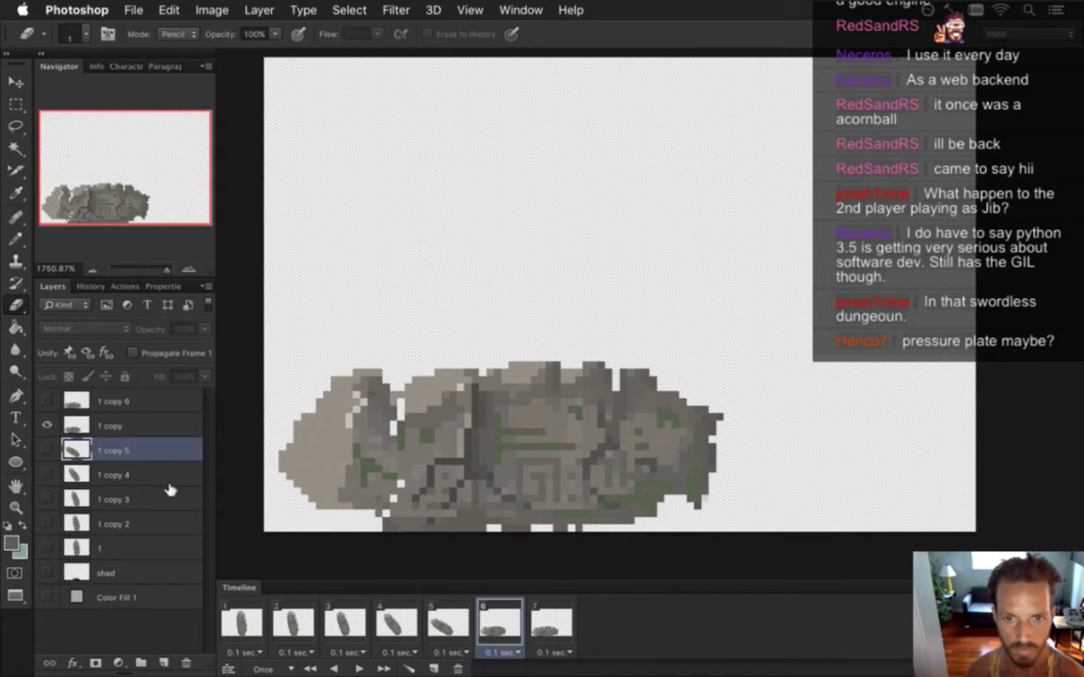
left_click(155, 425)
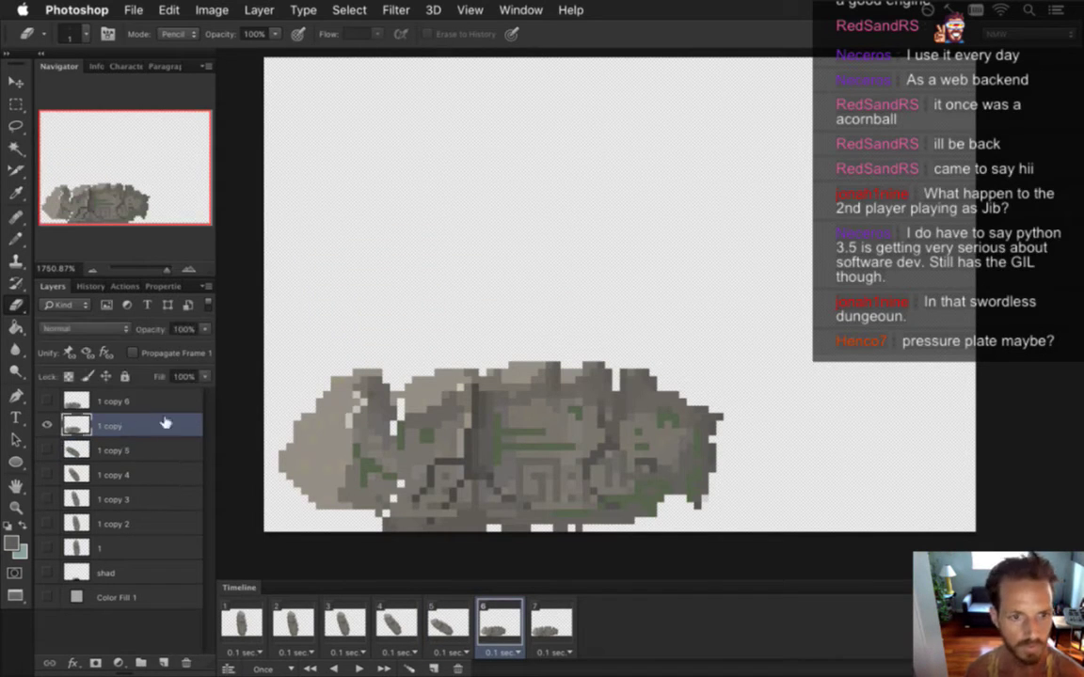
left_click(720, 417)
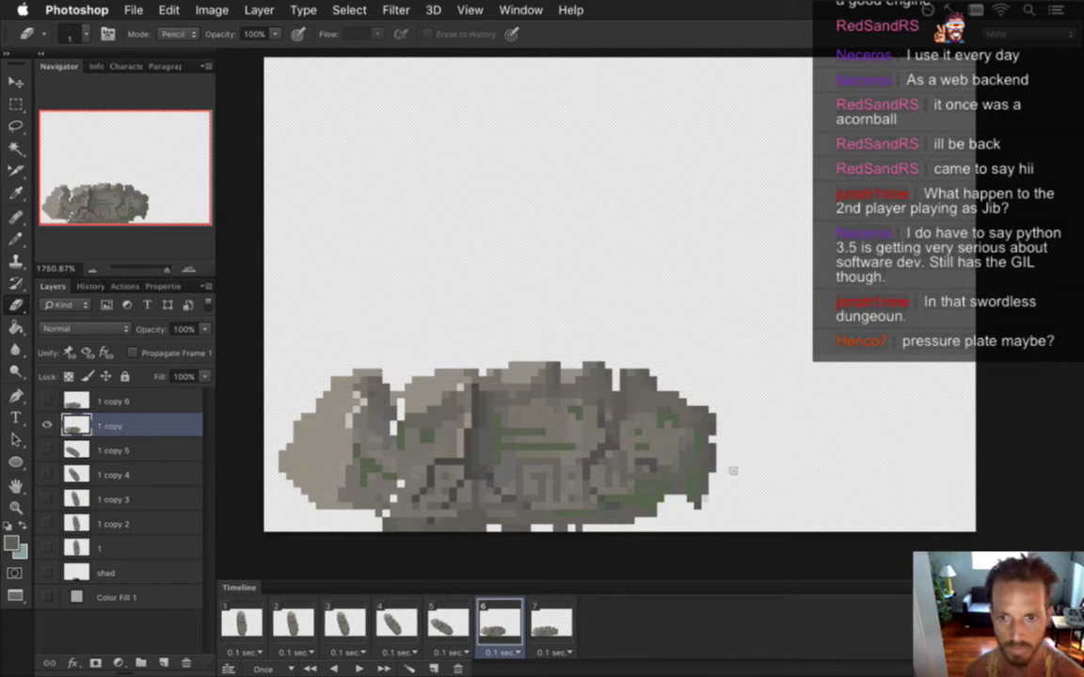
- Compare the stone's position across frames 5 to 7, and move layer 1 copy up one pixel in frame 6
left_click(548, 626)
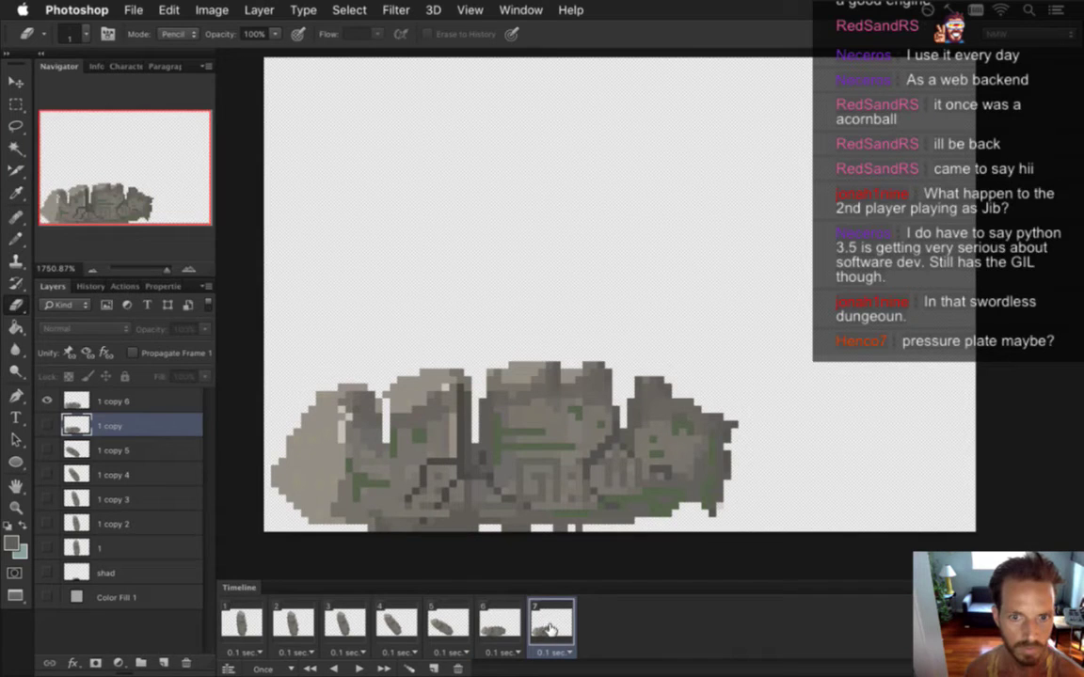
left_click(503, 624)
left_click(451, 618)
left_click(498, 622)
left_click(555, 622)
left_click(507, 622)
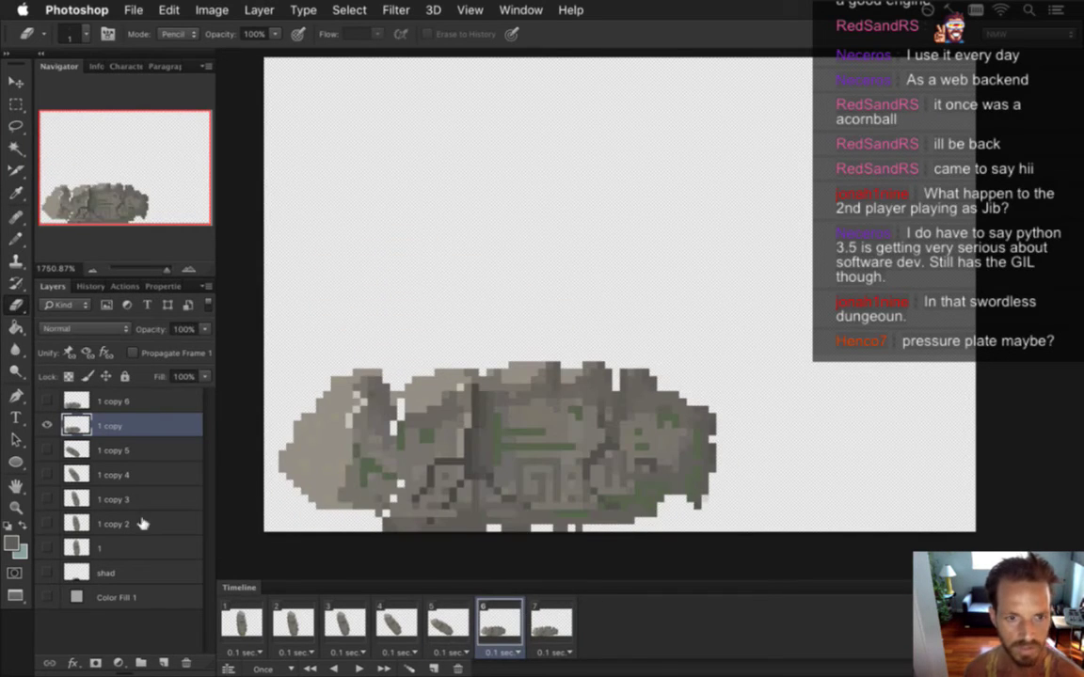
key("v")
key("Up")
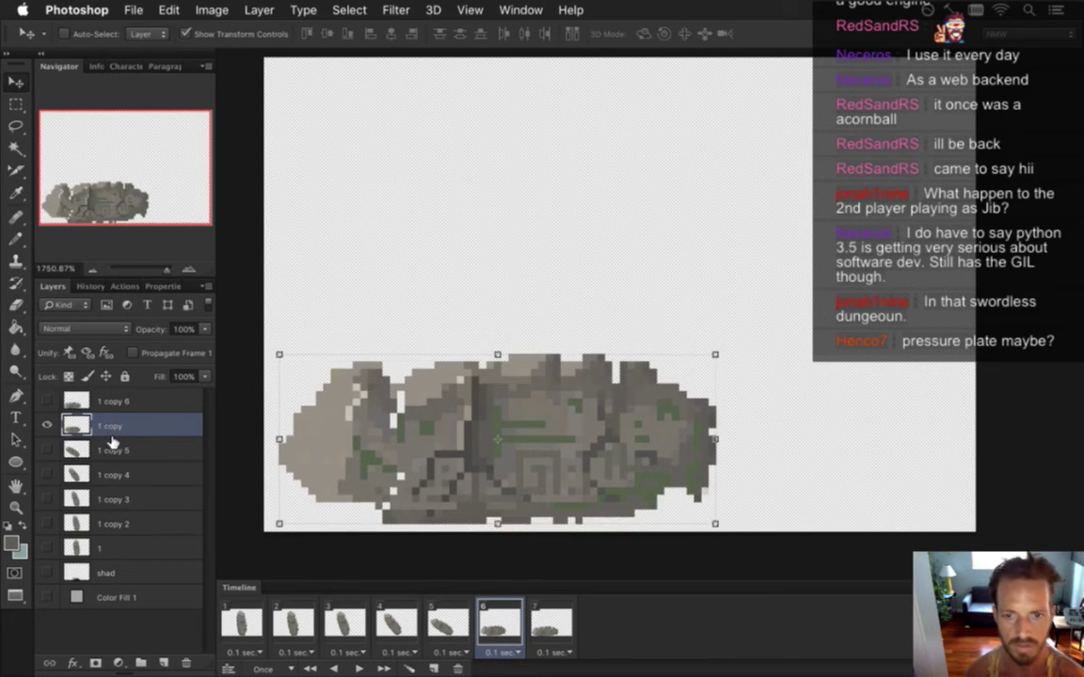
key("m")
- Move layer 1 copy 6 up one pixel in frame 7 and play the animation
left_click(550, 619)
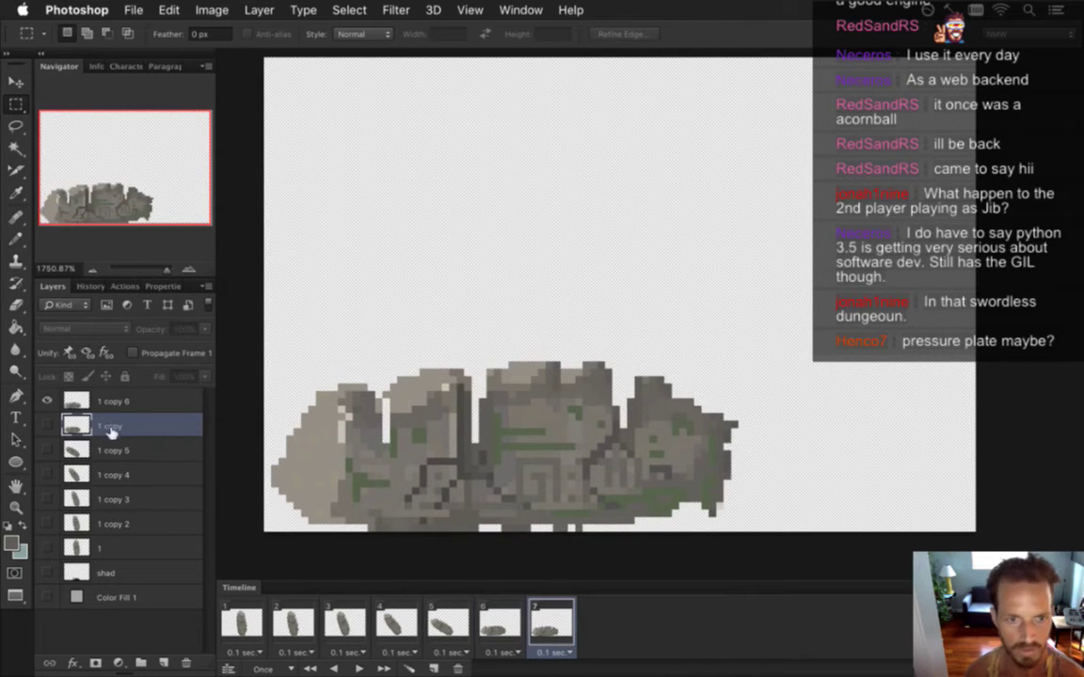
left_click(144, 402)
key("v")
key("Up")
key("m")
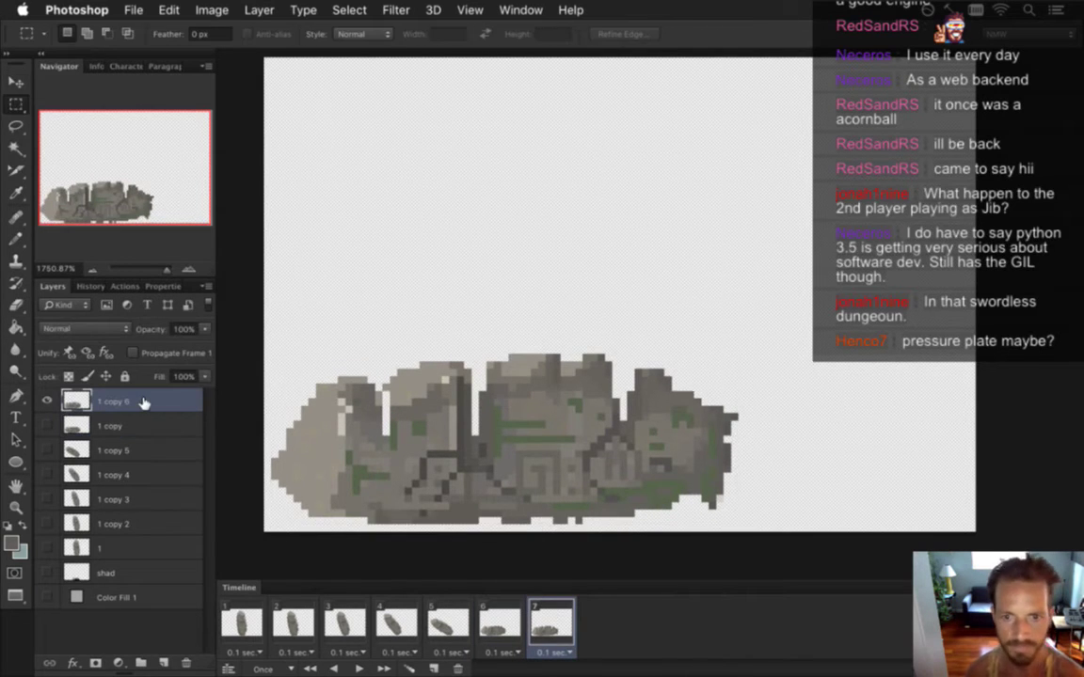
left_click(359, 669)
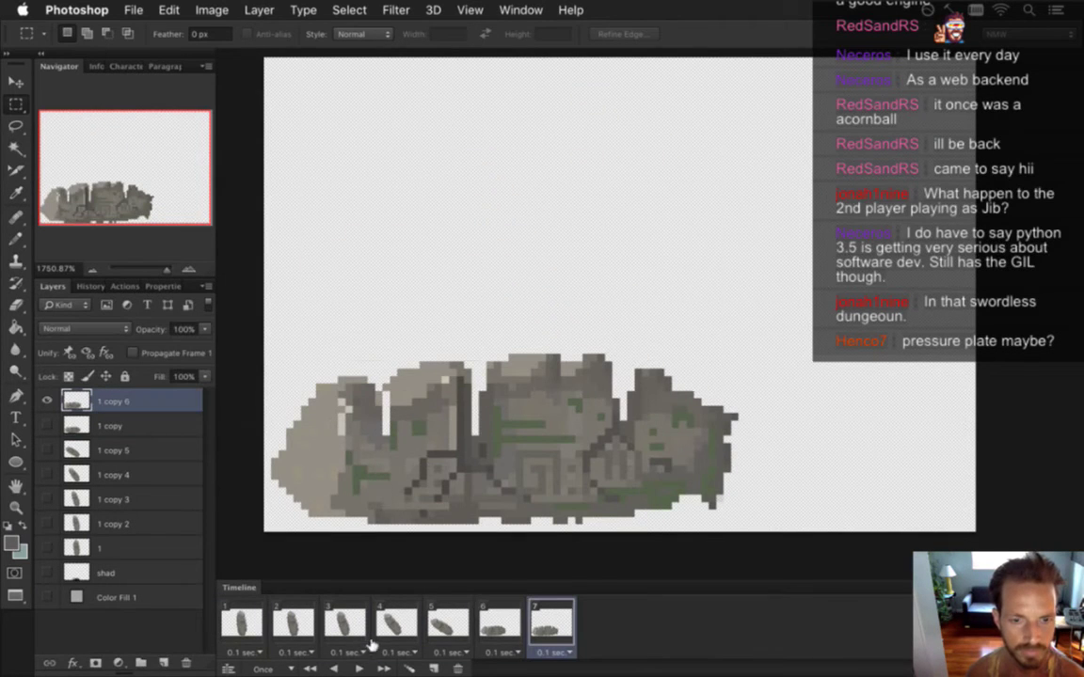
- Sample the shadow colour beneath the upright stone in frame 1 and check the shadow's opacity value
left_click(245, 628)
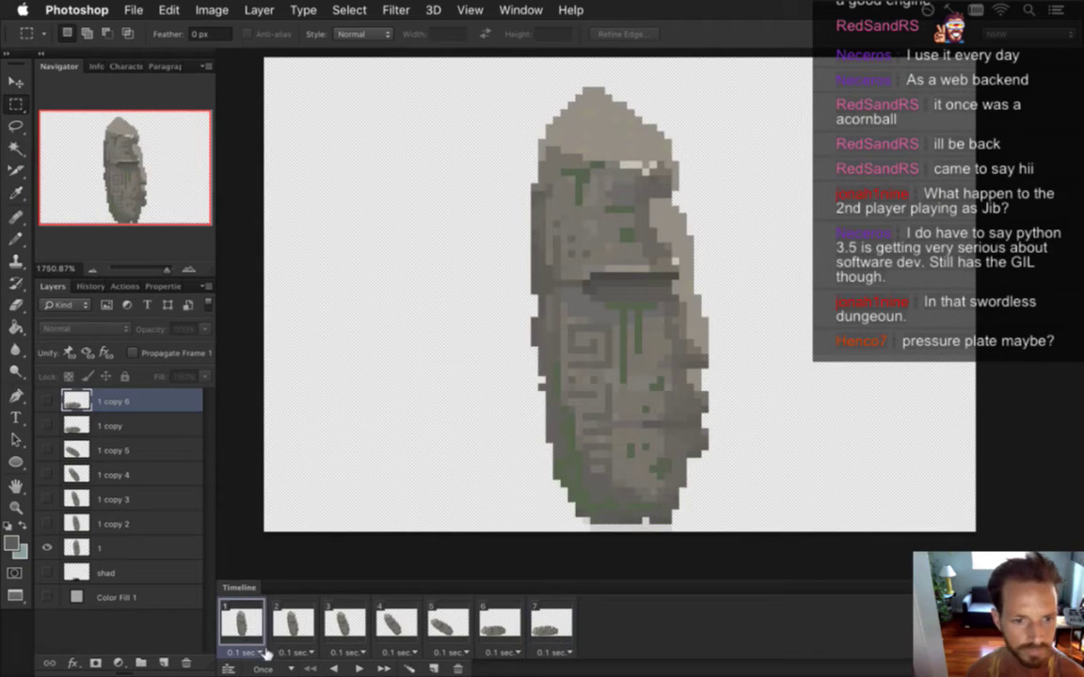
key("i")
left_click(617, 523)
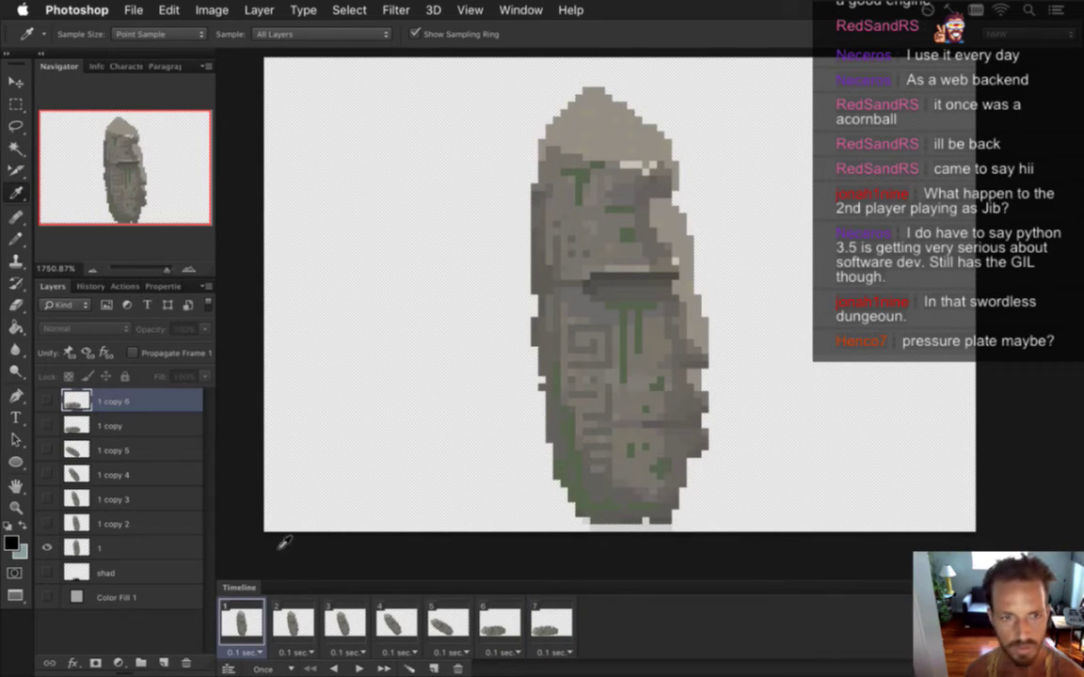
left_click(94, 67)
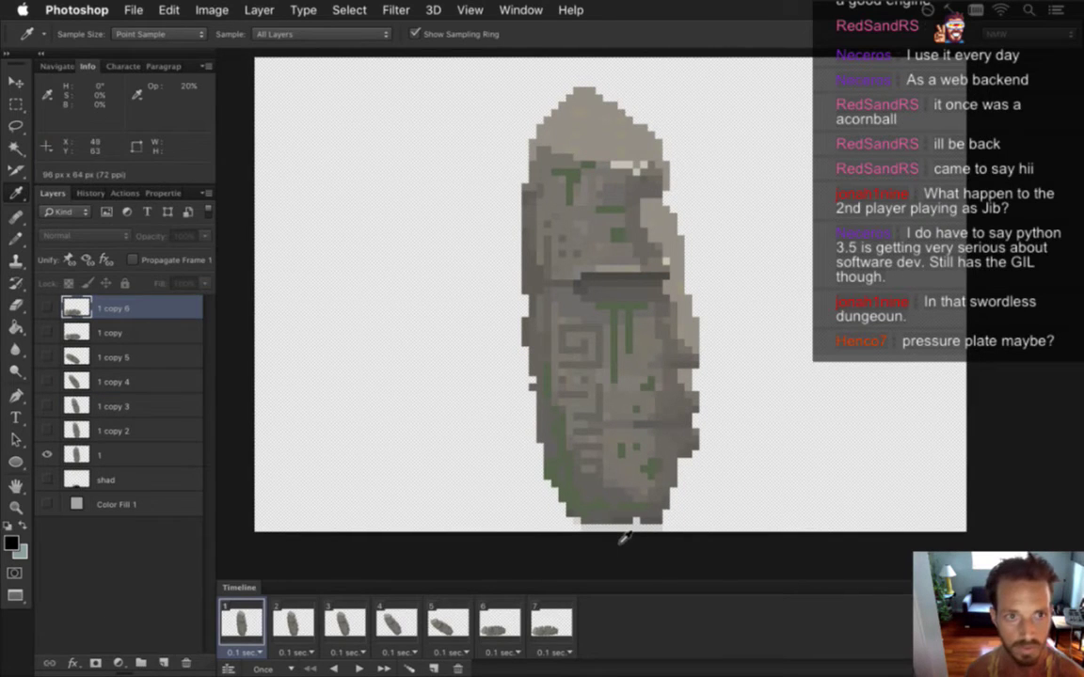
left_click(55, 67)
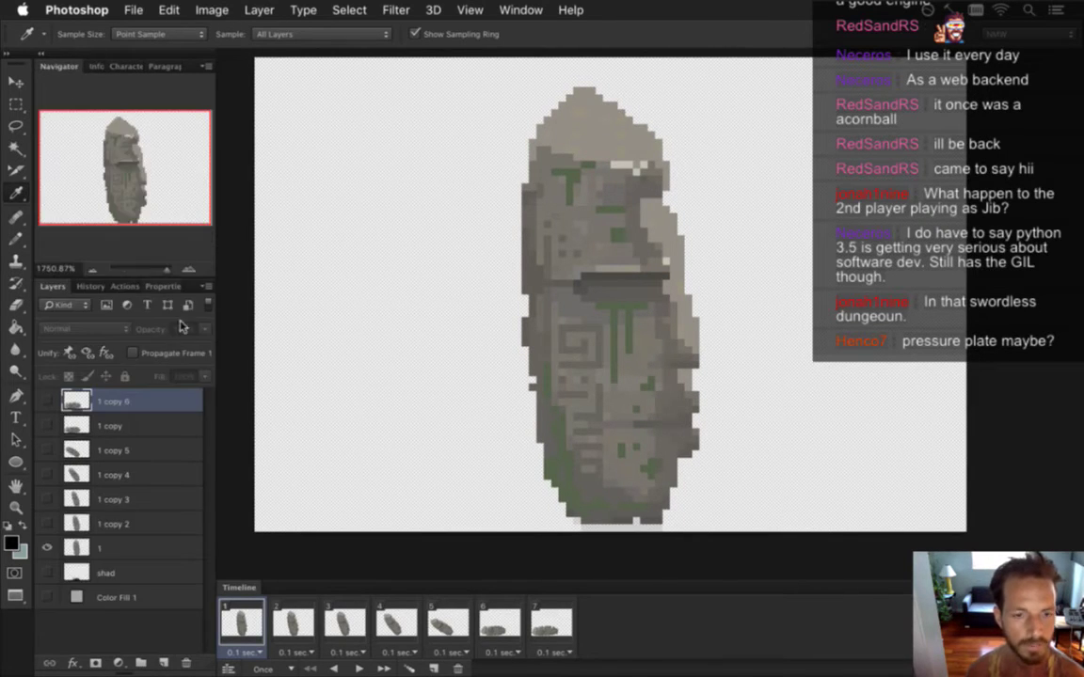
- Set the Pencil opacity to 20% and paint a black shadow around the tilted stone's base in frame 2 on layer 1 copy 2
left_click(282, 621)
key("b")
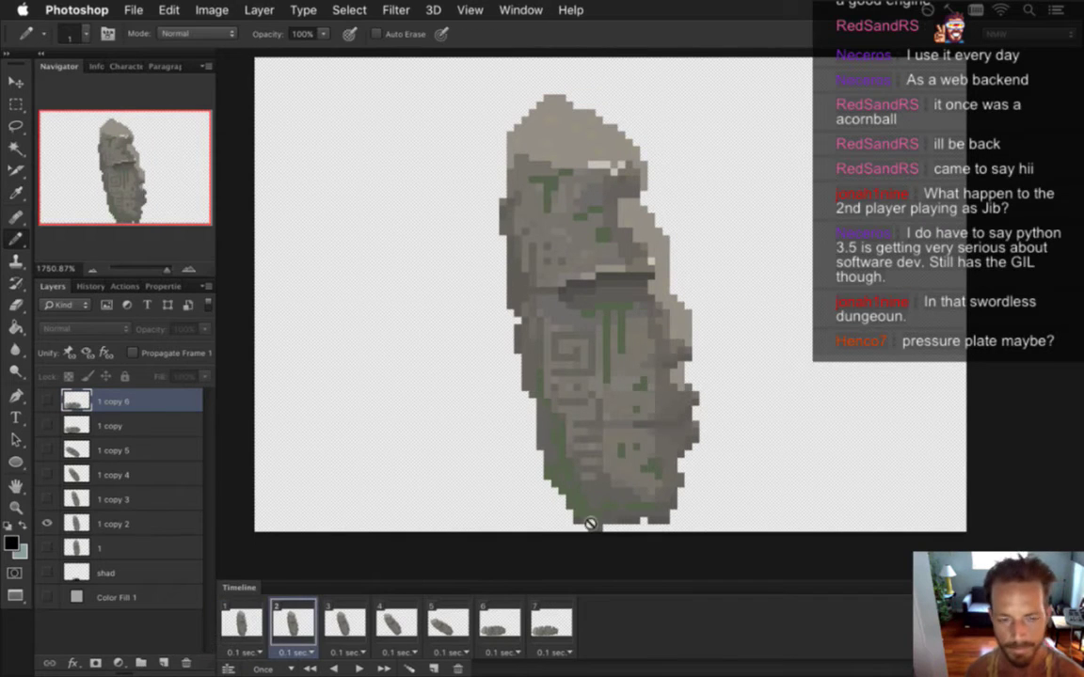
left_click(98, 517)
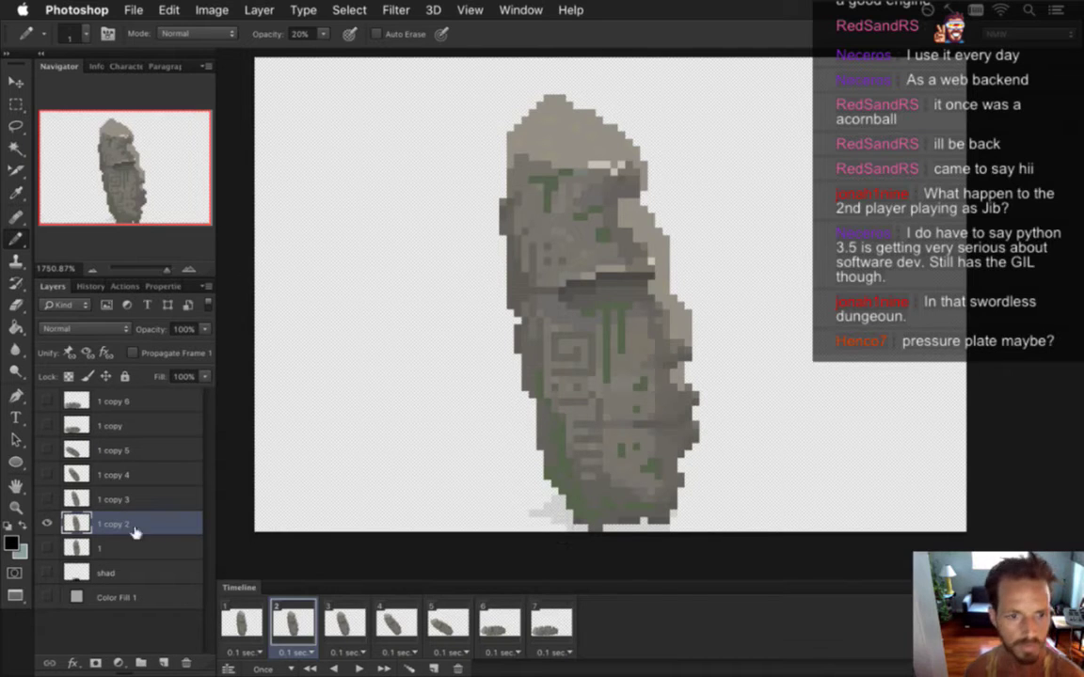
- Show the Color Fill 1 background in frame 2 and darken its colour to #6d6d6d
left_click(50, 595)
double_click(77, 596)
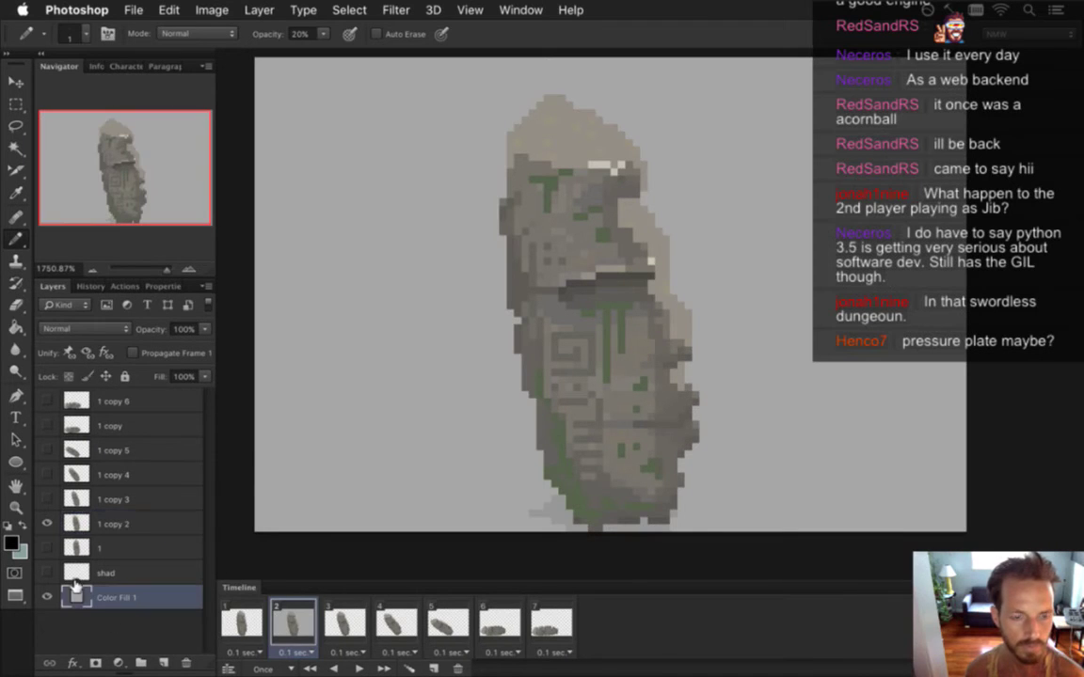
left_click(273, 299)
mouse_move(246, 241)
left_mouse_down()
mouse_move(249, 270)
mouse_move(252, 238)
mouse_move(259, 245)
left_mouse_up()
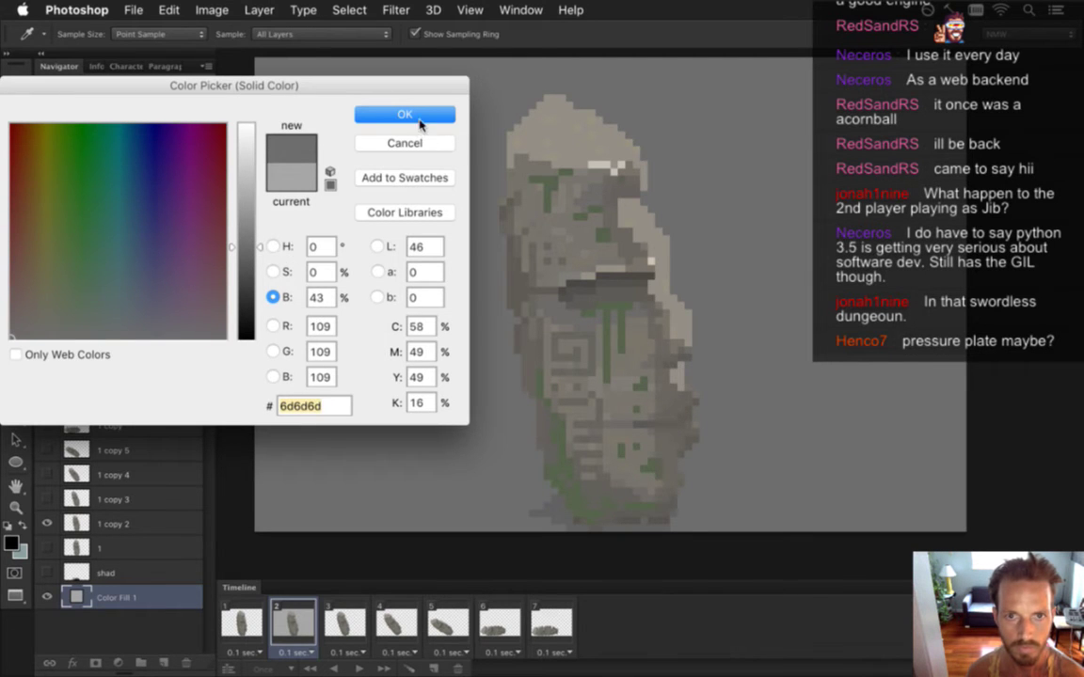
left_click(379, 117)
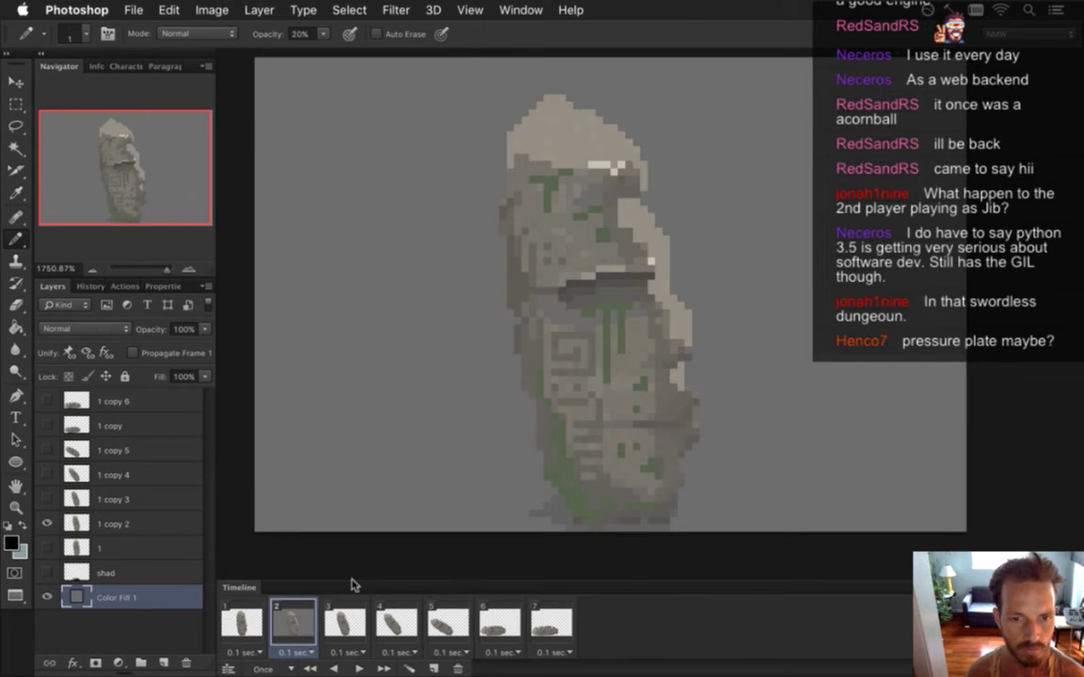
- Show the Color Fill 1 background in frames 1 to 7 and set its colour to #7b7b7b
left_click(260, 612)
left_click(545, 624, "shift")
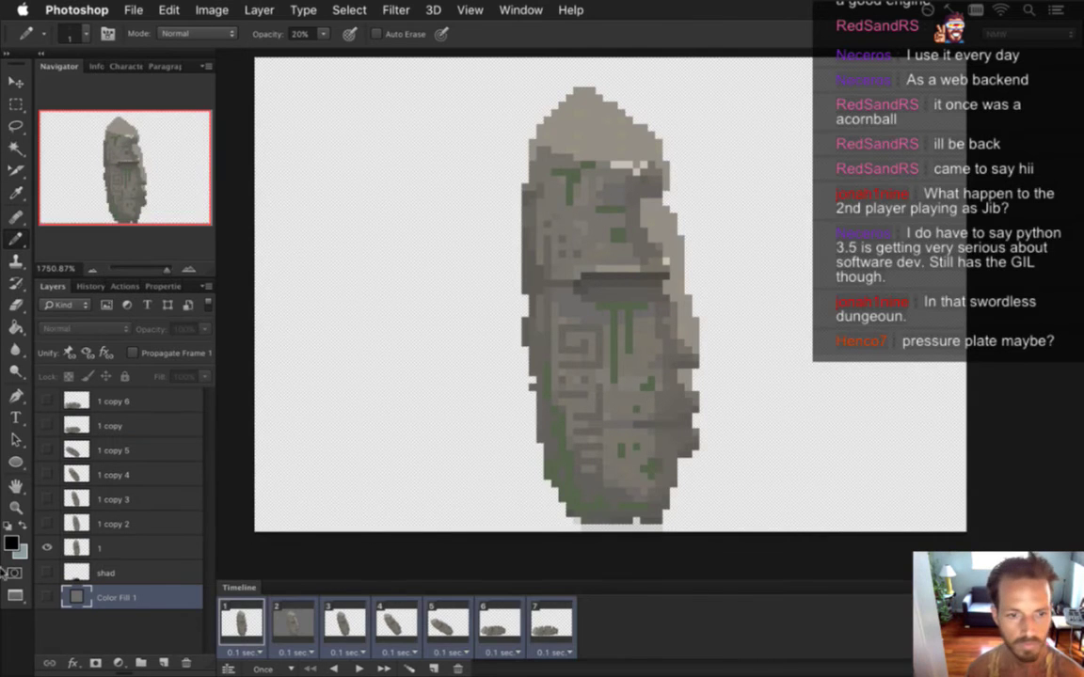
left_click(47, 597)
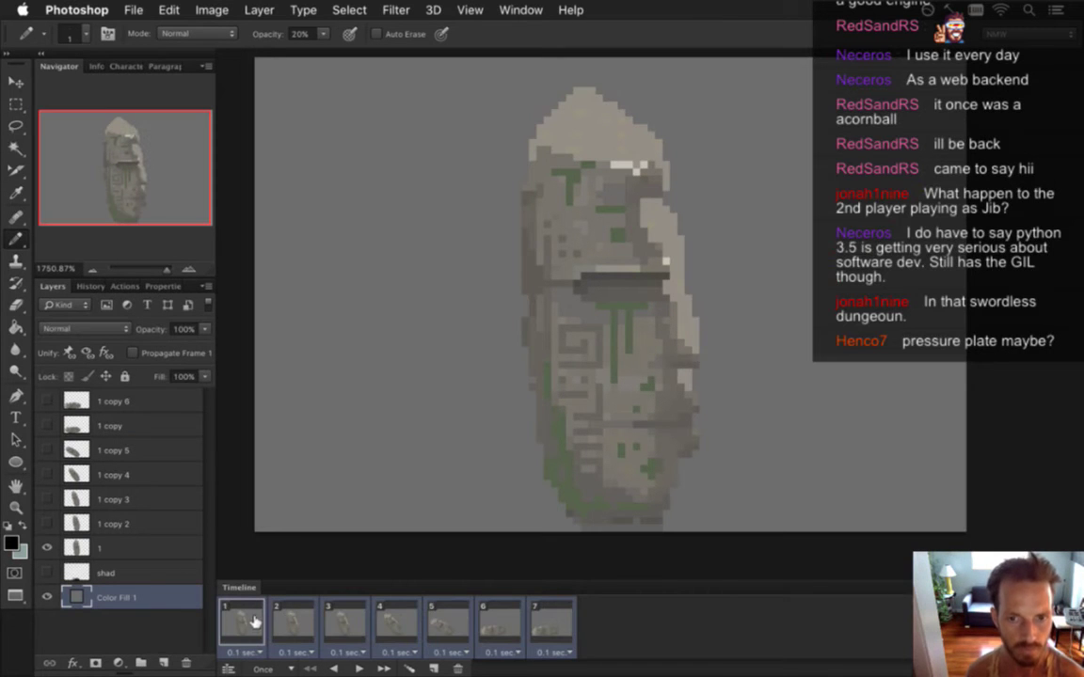
double_click(75, 595)
left_click_drag(243, 243, 247, 258)
left_click_drag(244, 248, 239, 236)
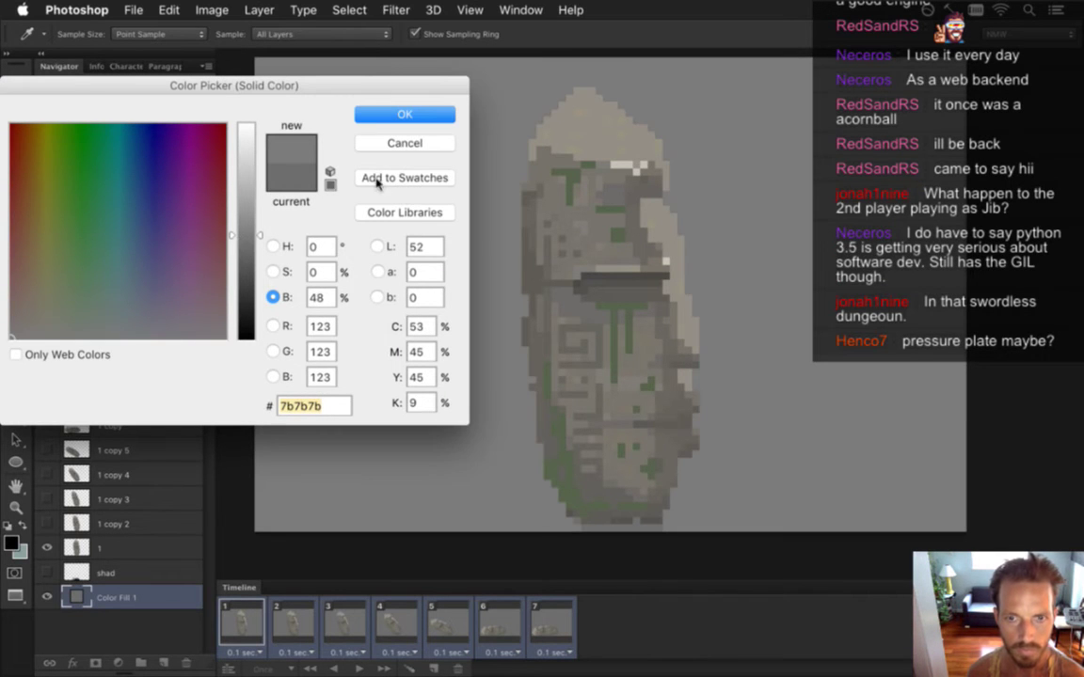
left_click(381, 114)
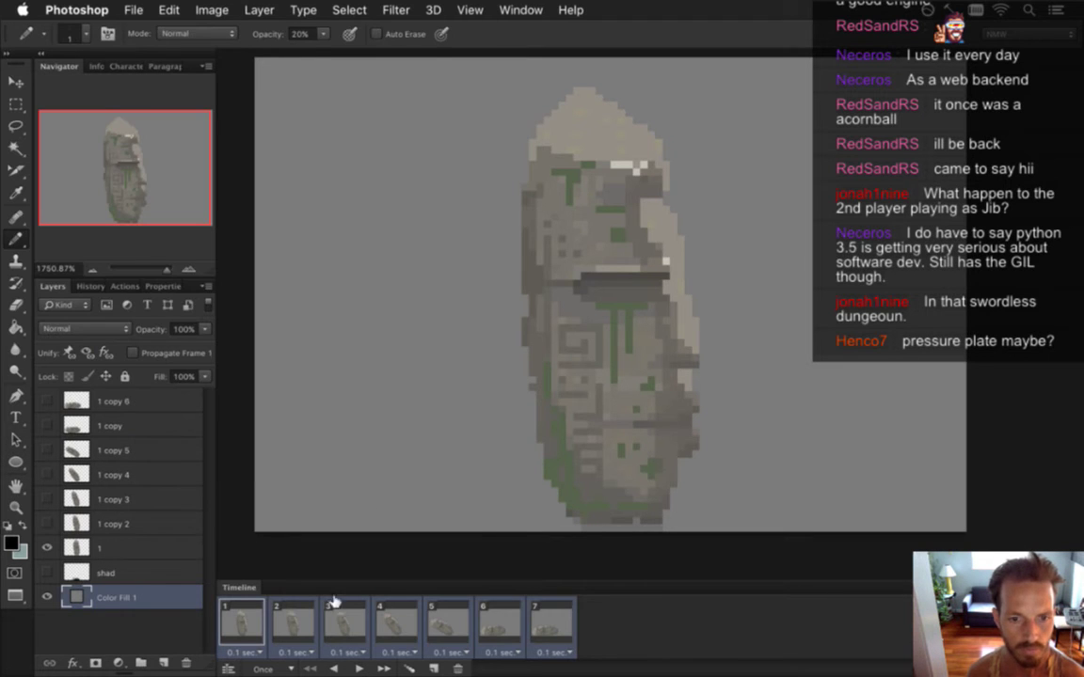
- Compare frames 1 and 2, and add shadow pixels beside the upright stone's base in frame 1 on layer 1
left_click(295, 621)
left_click(246, 619)
left_click(302, 625)
left_click(250, 616)
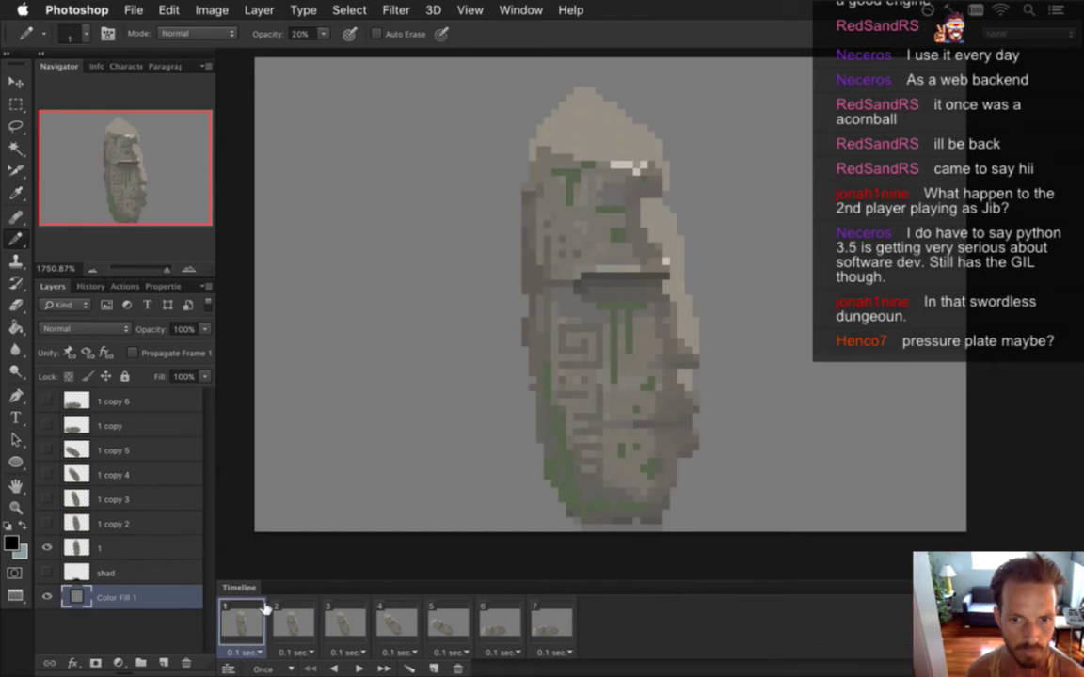
left_click(79, 545)
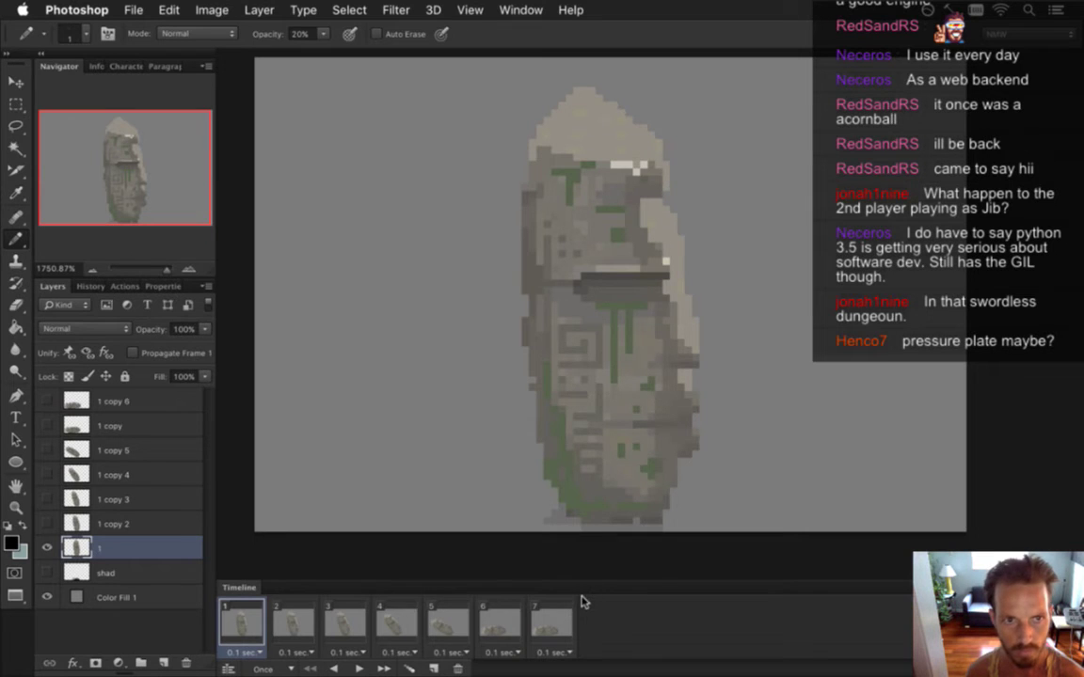
- Paint a longer ground shadow under the leaning side of the stone in frame 3 on layer 1 copy 3, and save the file
left_click(292, 621)
left_click(345, 621)
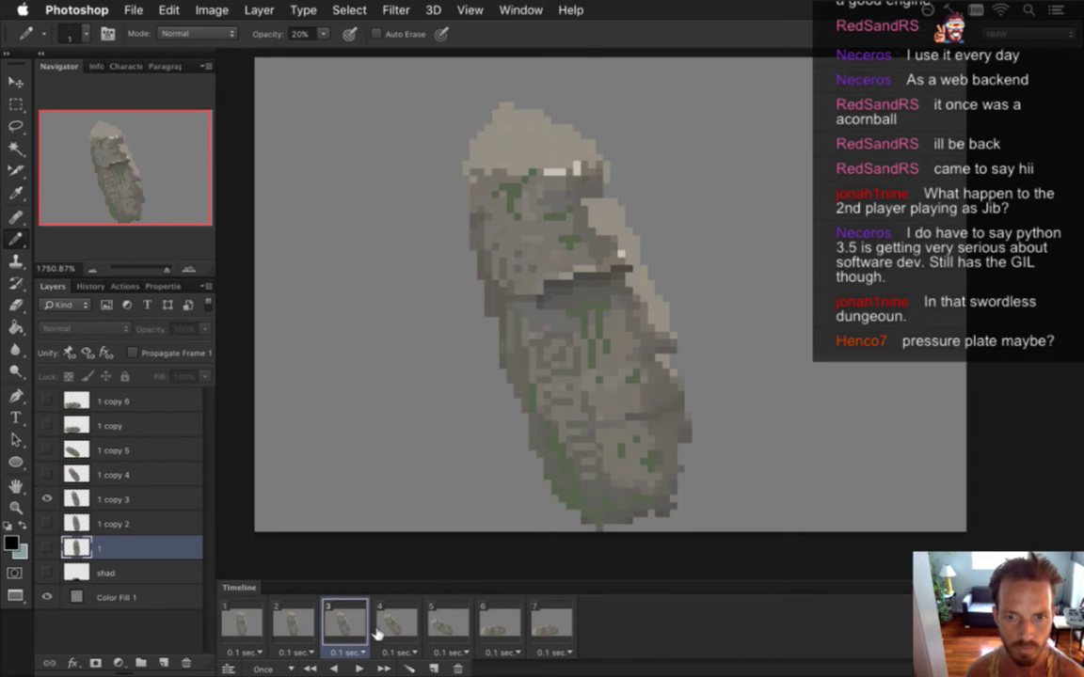
left_click(91, 499)
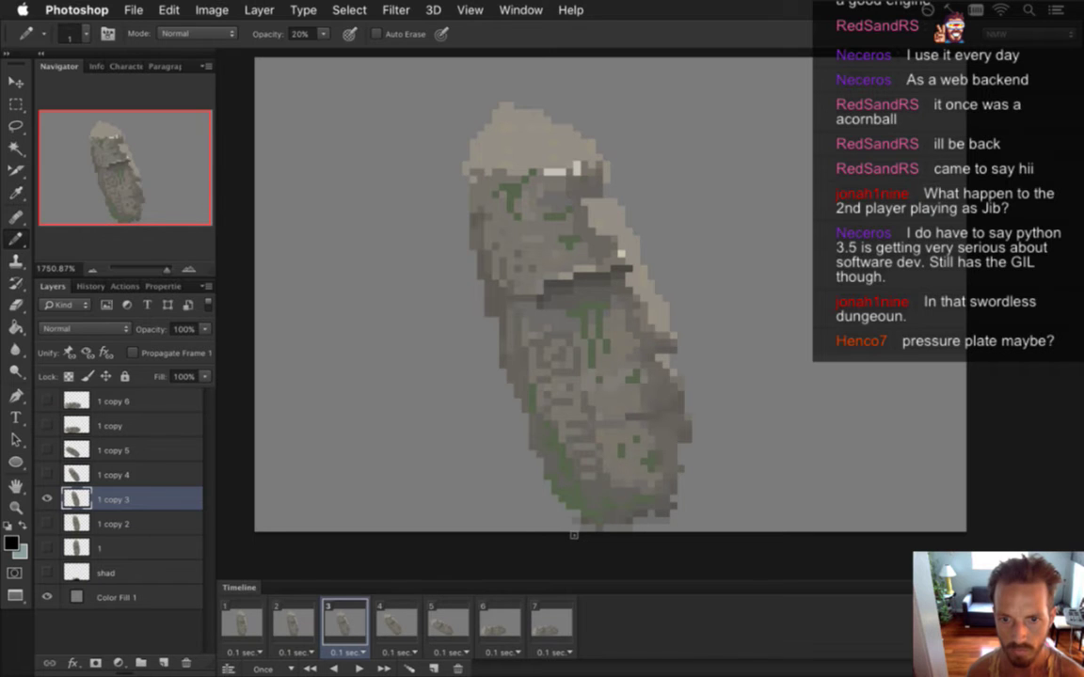
mouse_move(500, 534)
left_mouse_down()
mouse_move(525, 514)
mouse_move(516, 531)
mouse_move(562, 532)
left_mouse_up()
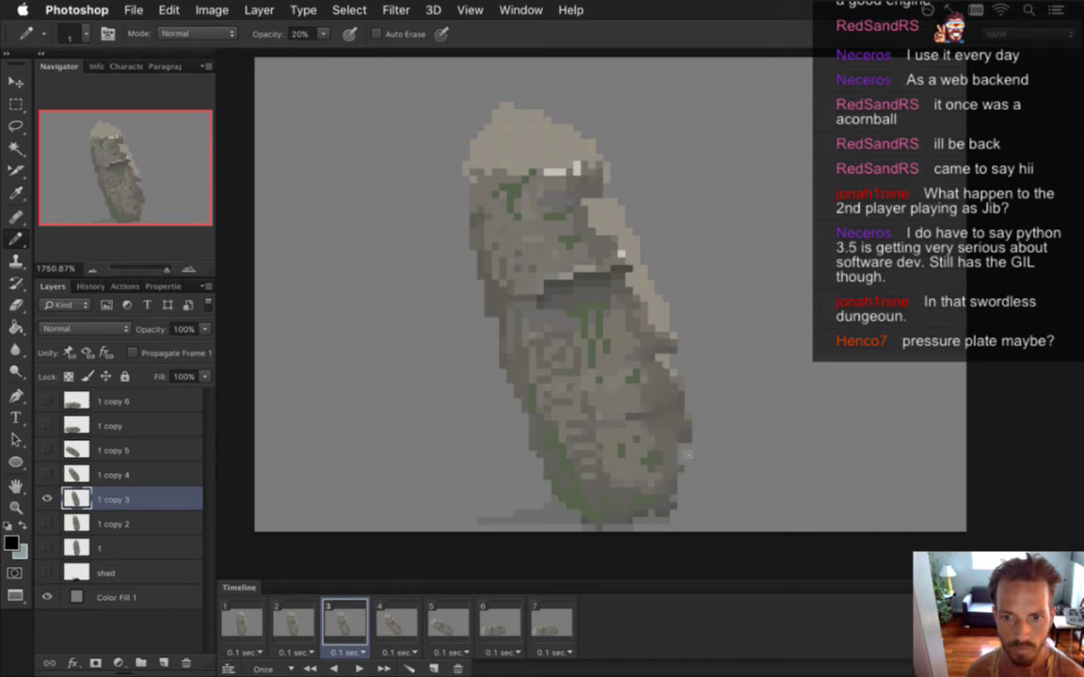
key("super+s")
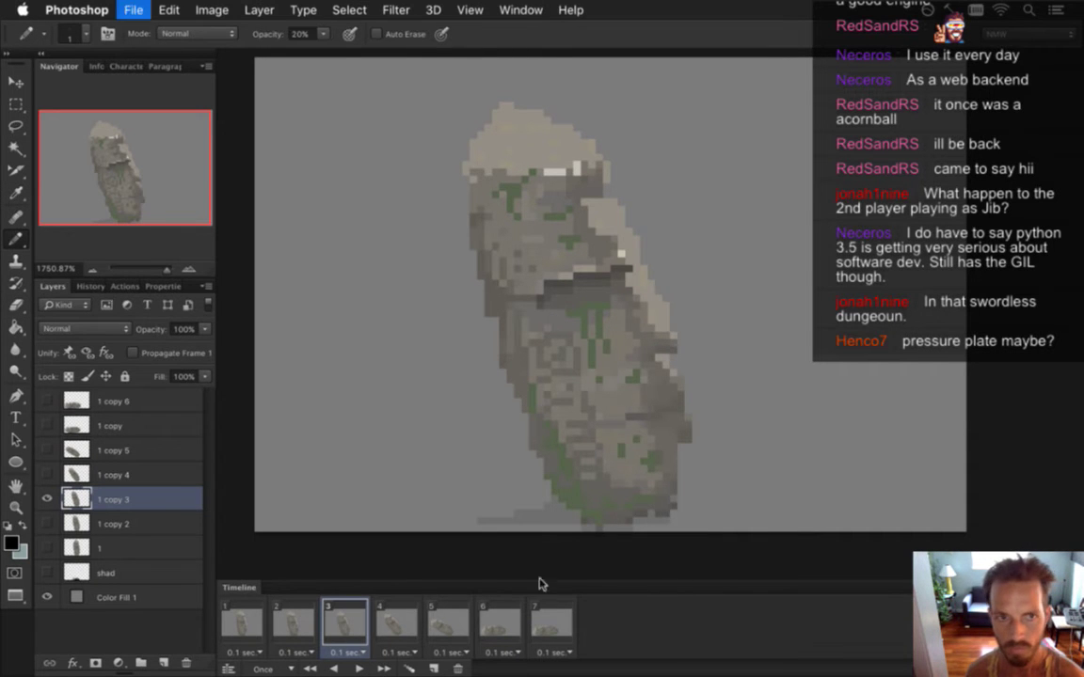
- Move layer 1 copy 4 down one pixel in frame 4
left_click(408, 628)
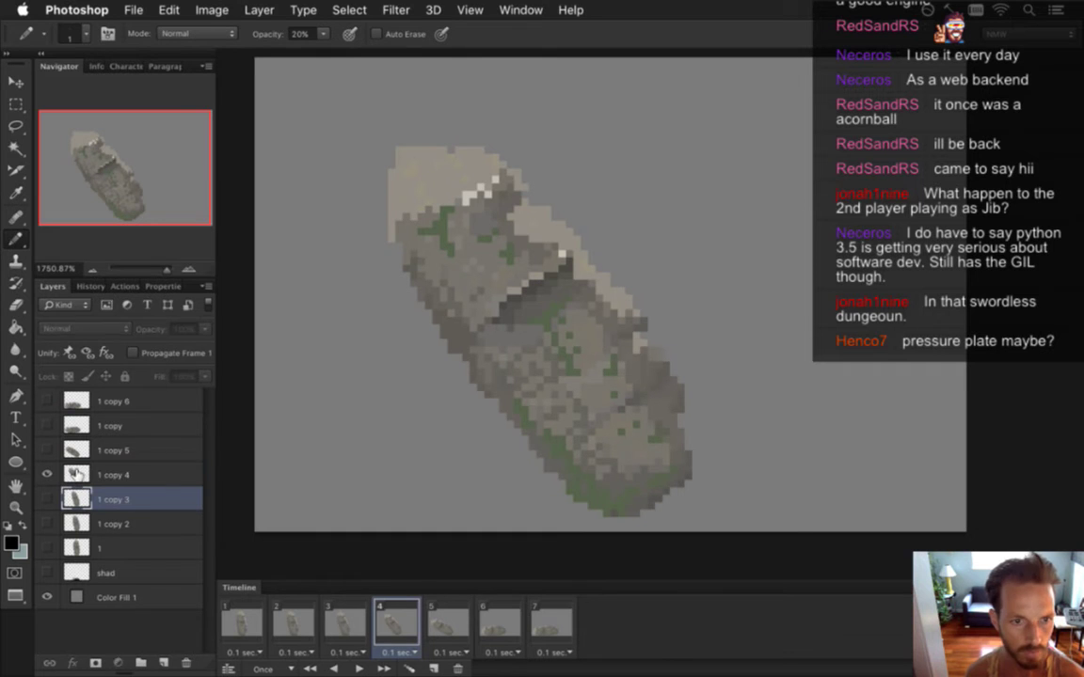
left_click(77, 475)
key("v")
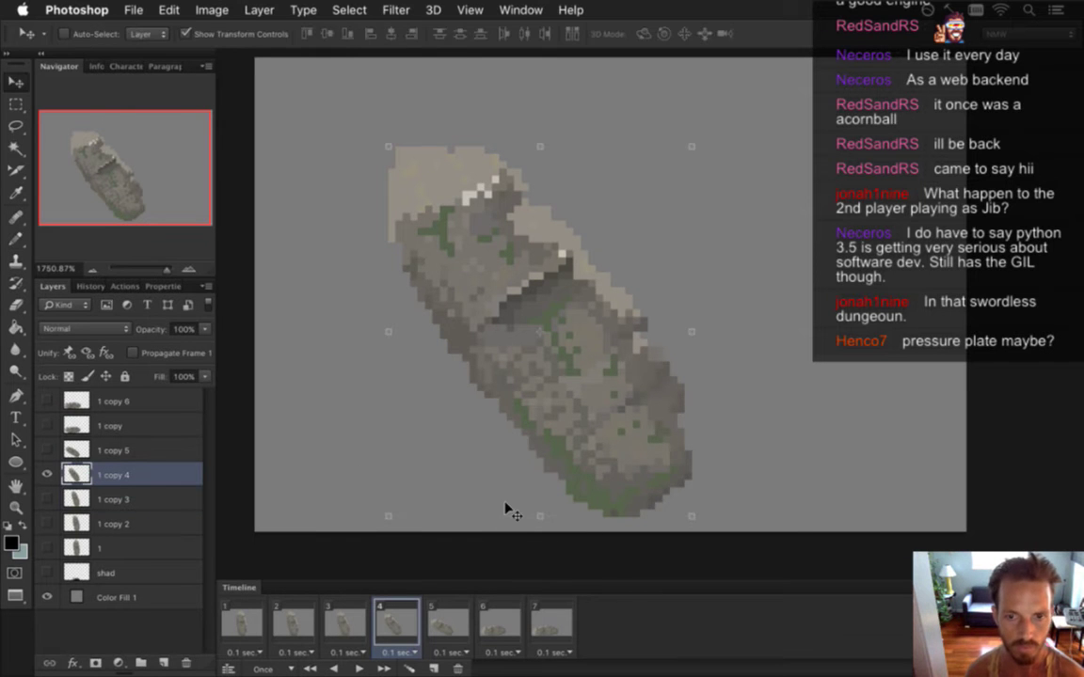
key("Down")
key("m")
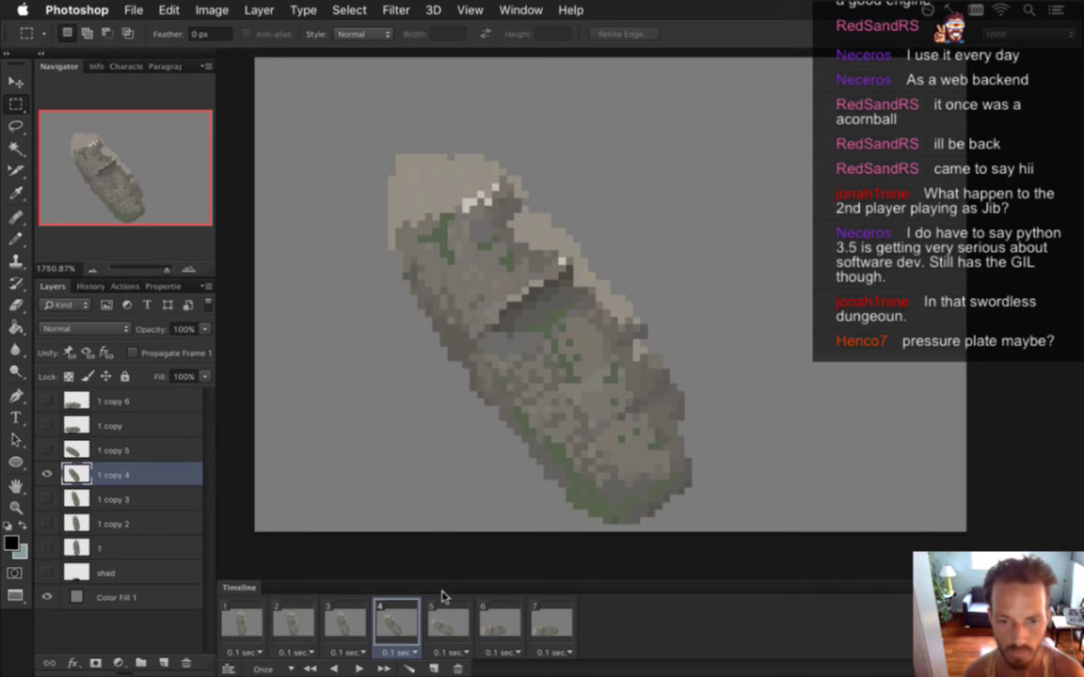
- Compare the stone's position and ground contact across frames 2 to 7
left_click(448, 621)
left_click(512, 621)
left_click(554, 623)
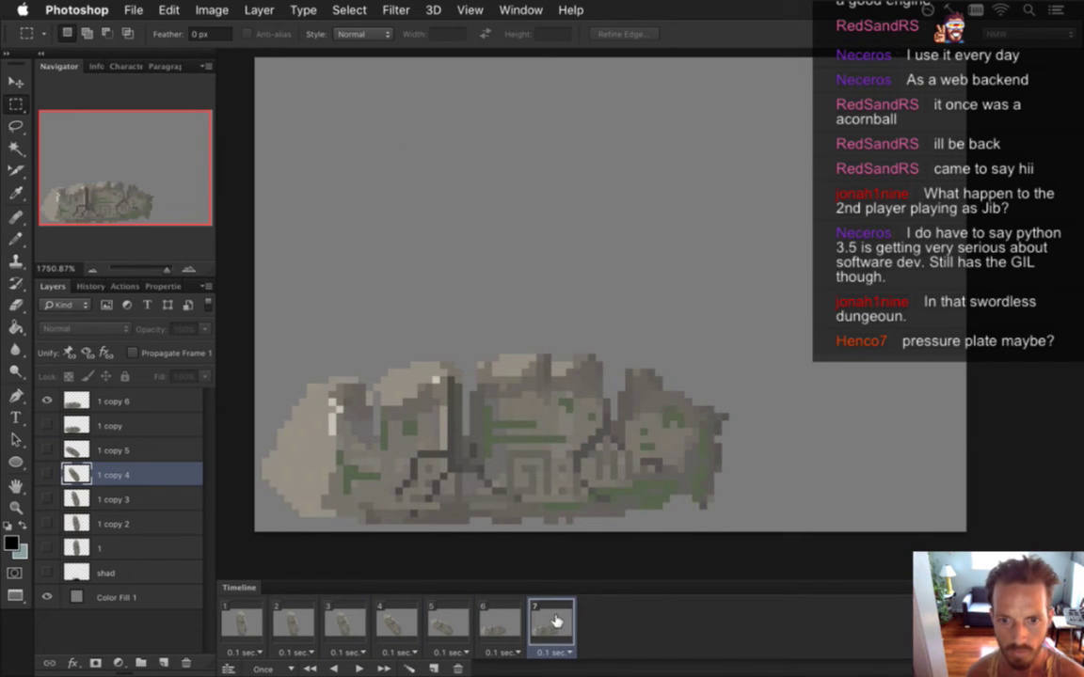
left_click(331, 621)
left_click(293, 621)
left_click(345, 621)
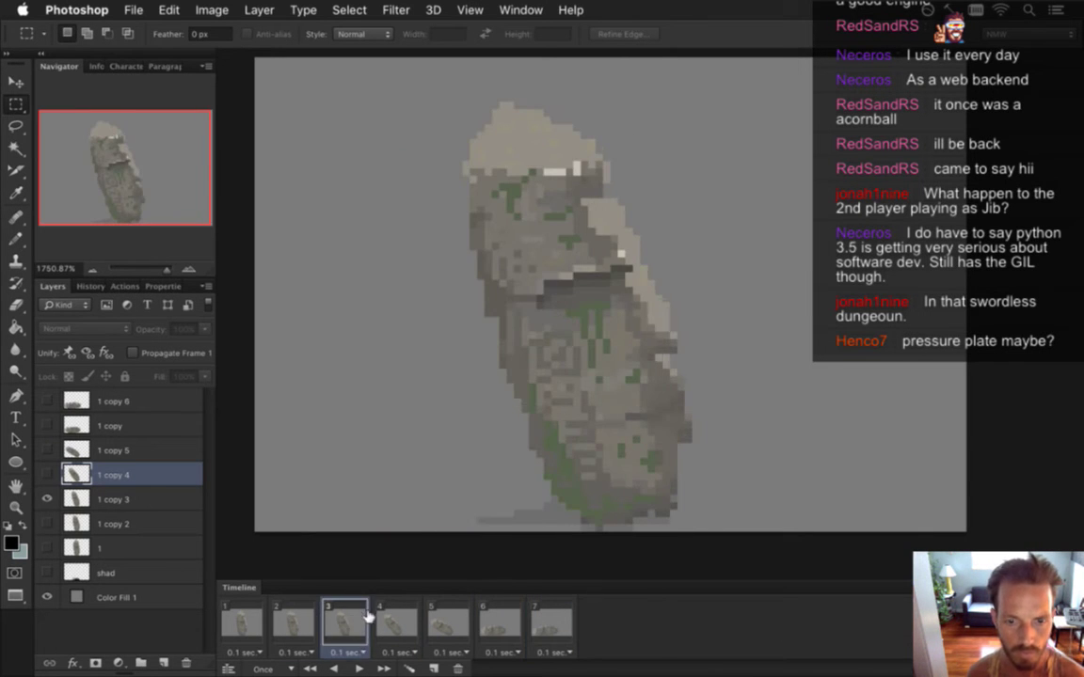
left_click(413, 619)
left_click(347, 621)
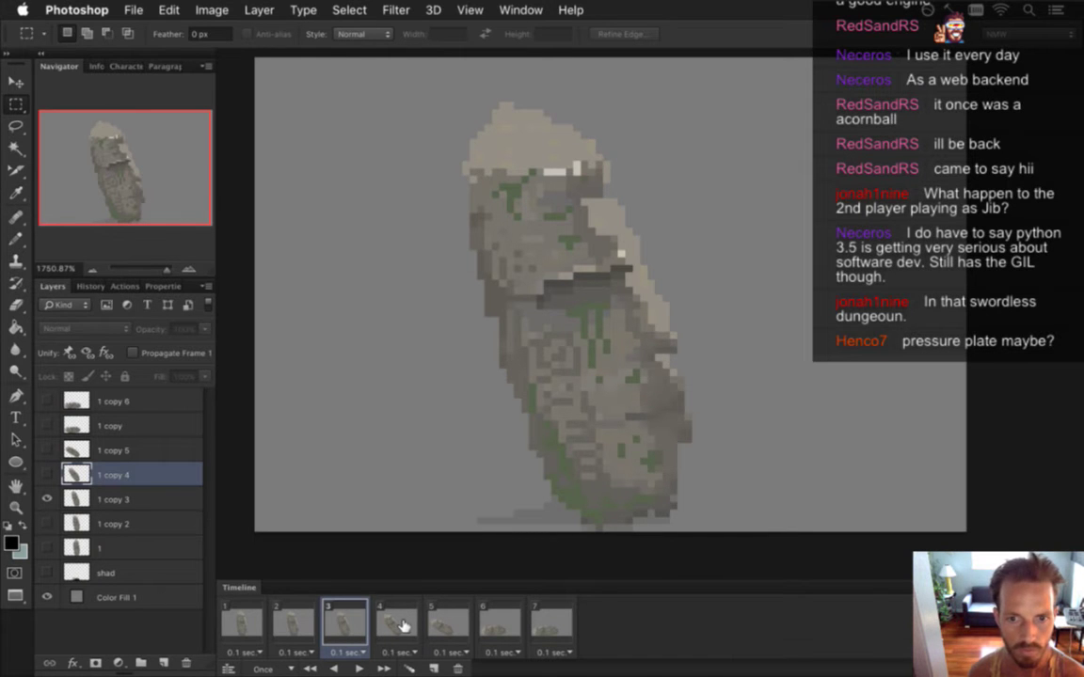
- Paint a 20% opacity ground shadow with a broken far end under the leaning stone in frame 4 on layer 1 copy 4
left_click(399, 622)
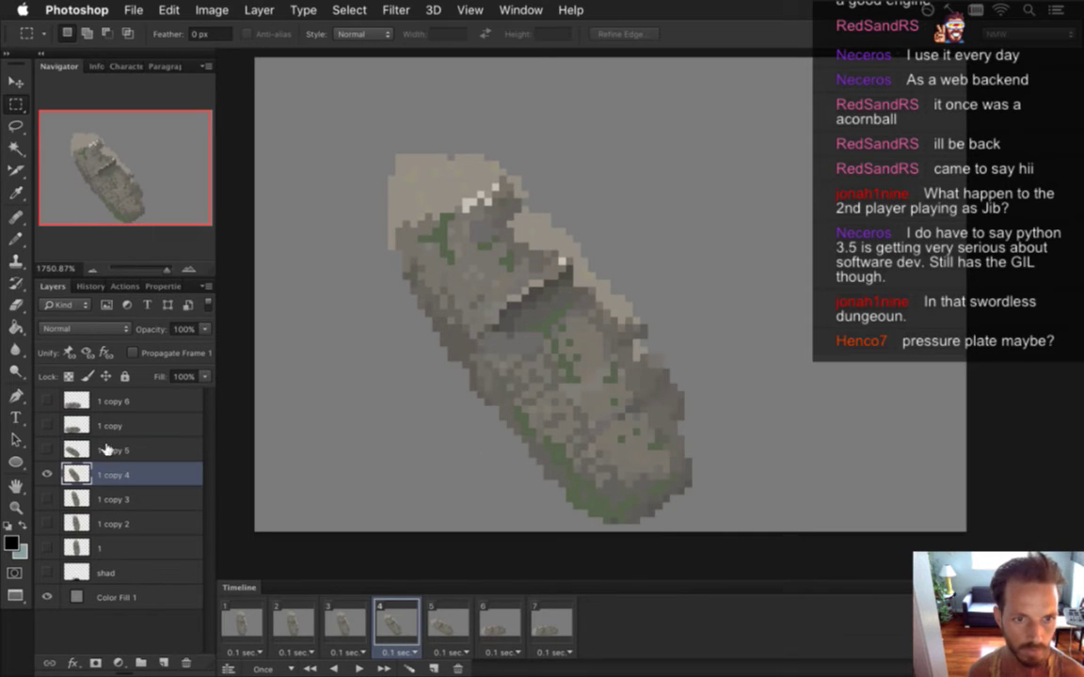
key("b")
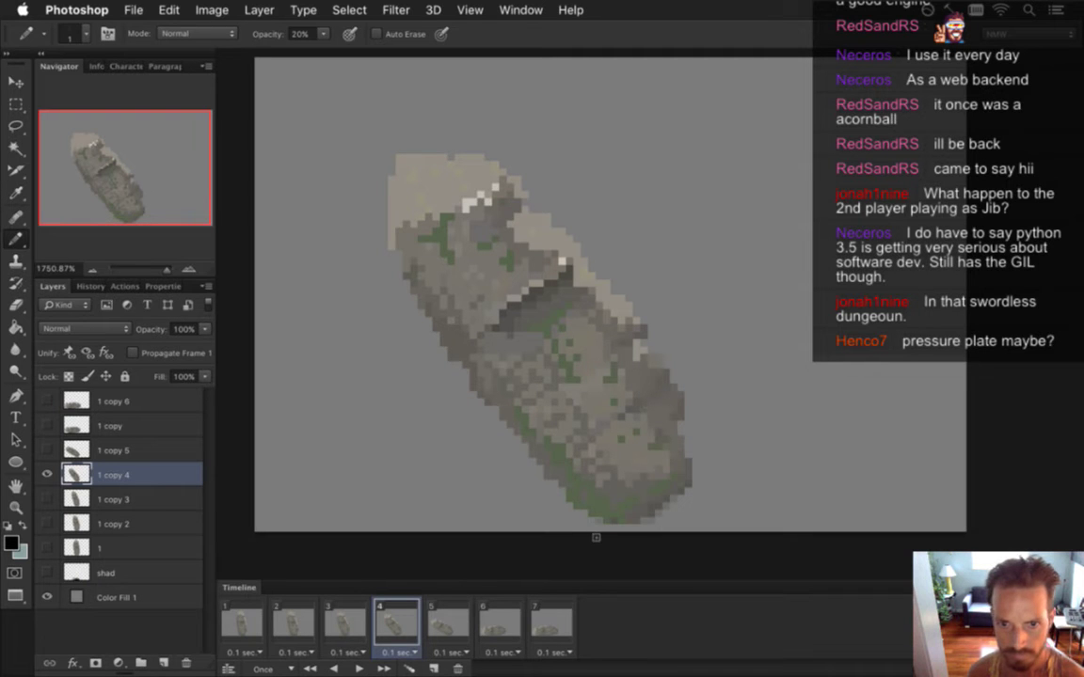
left_click_drag(582, 530, 446, 514)
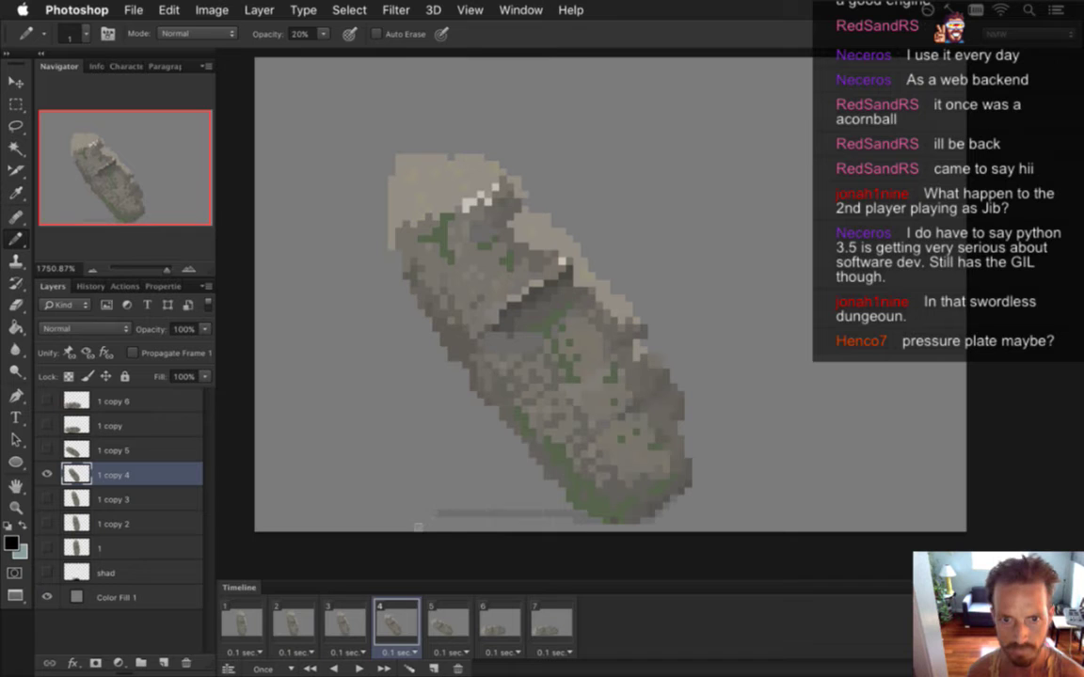
left_click_drag(495, 522, 562, 523)
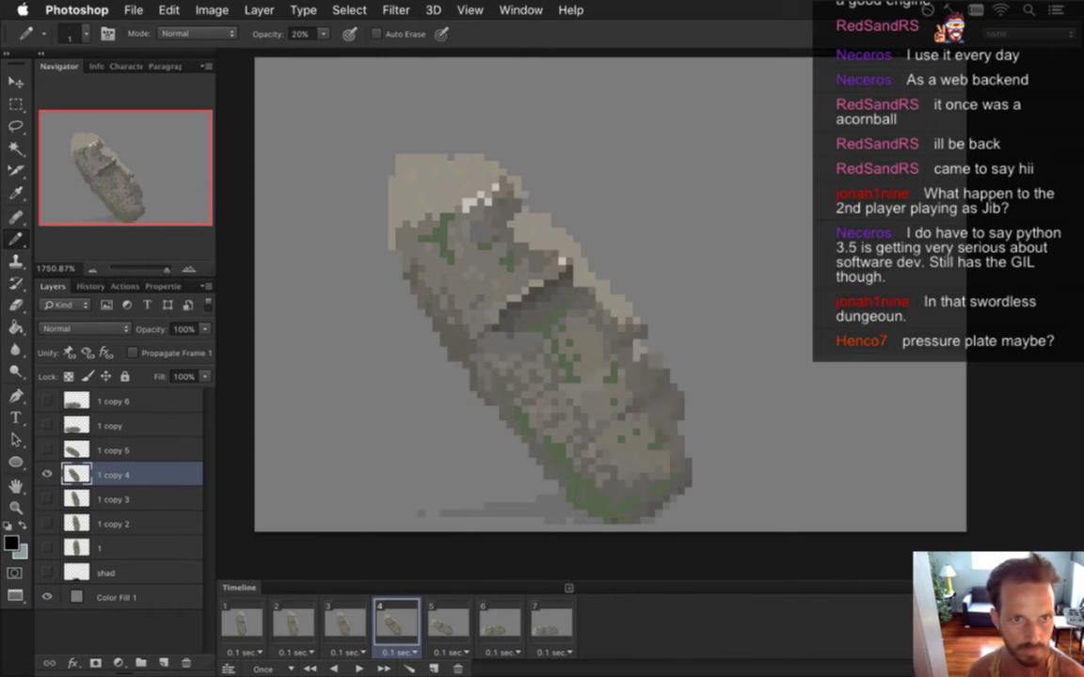
- Paint a longer ground shadow with broken dashes at its far end under the stone in frame 5 on layer 1 copy 5
left_click(449, 623)
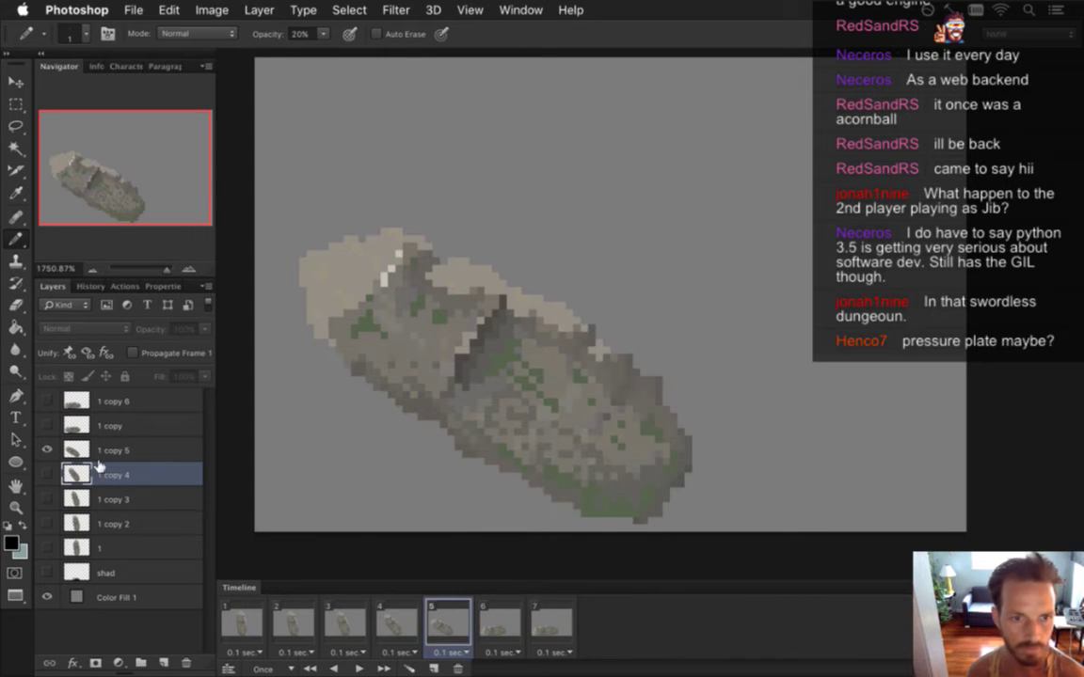
left_click(150, 450)
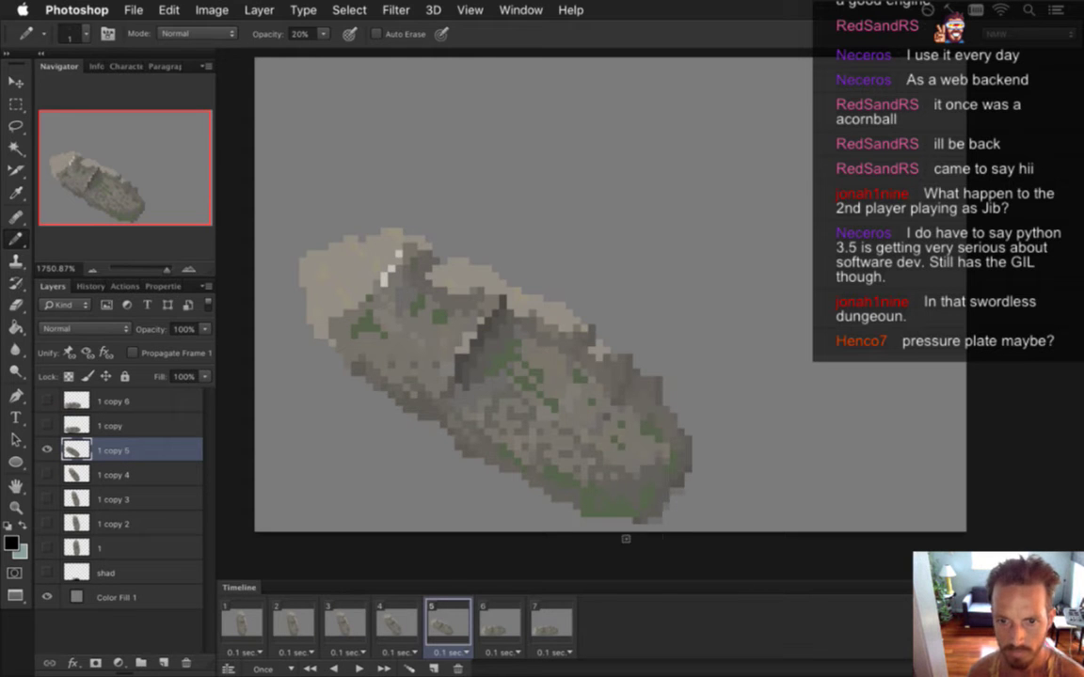
mouse_move(576, 528)
left_mouse_down()
mouse_move(425, 523)
mouse_move(431, 492)
mouse_move(391, 541)
mouse_move(396, 527)
mouse_move(368, 530)
left_mouse_up()
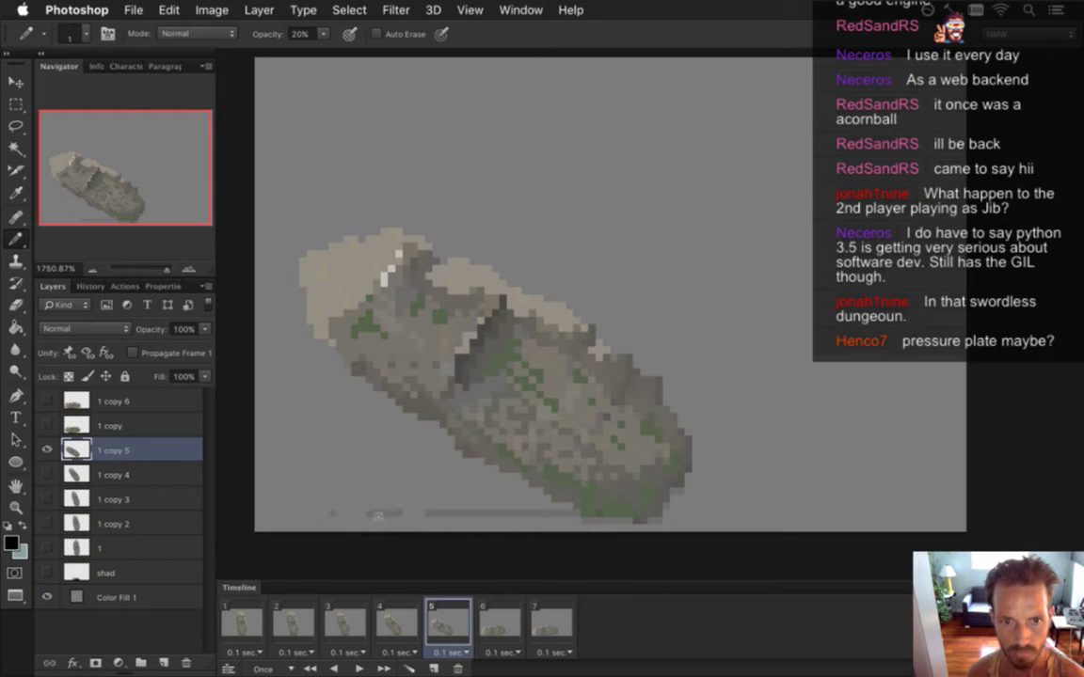
mouse_move(490, 523)
left_mouse_down()
mouse_move(573, 525)
mouse_move(580, 535)
mouse_move(535, 533)
left_mouse_up()
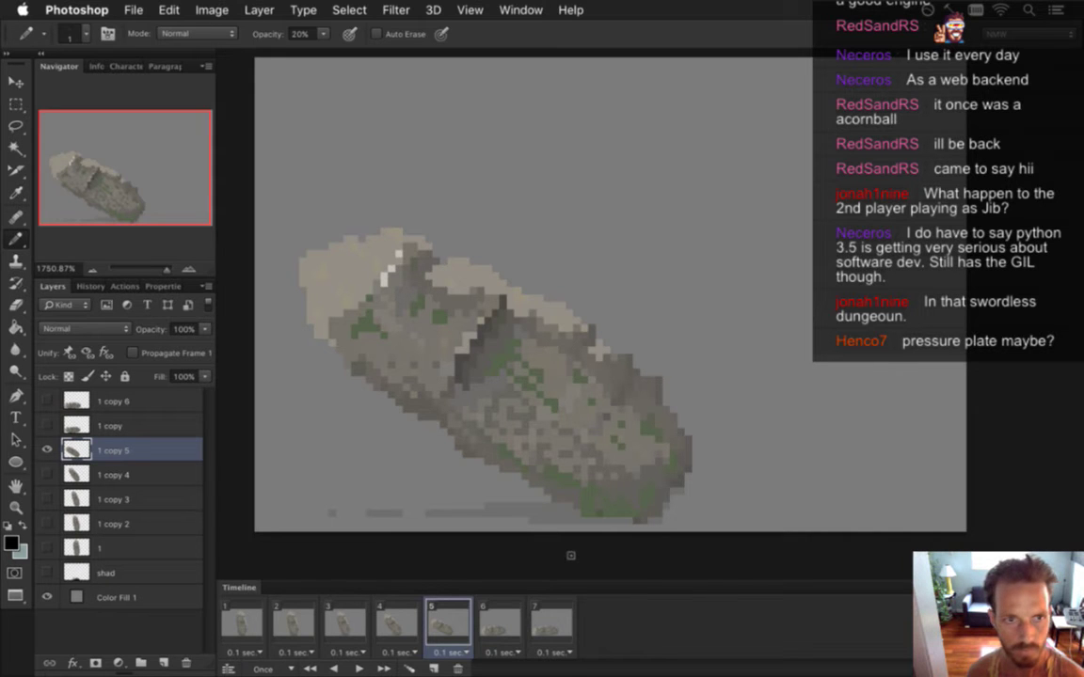
- Touch up the 20% opacity ground shadow under the fallen stone in frame 6 on layer 1 copy and frame 7 on layer 1 copy 6
left_click(499, 621)
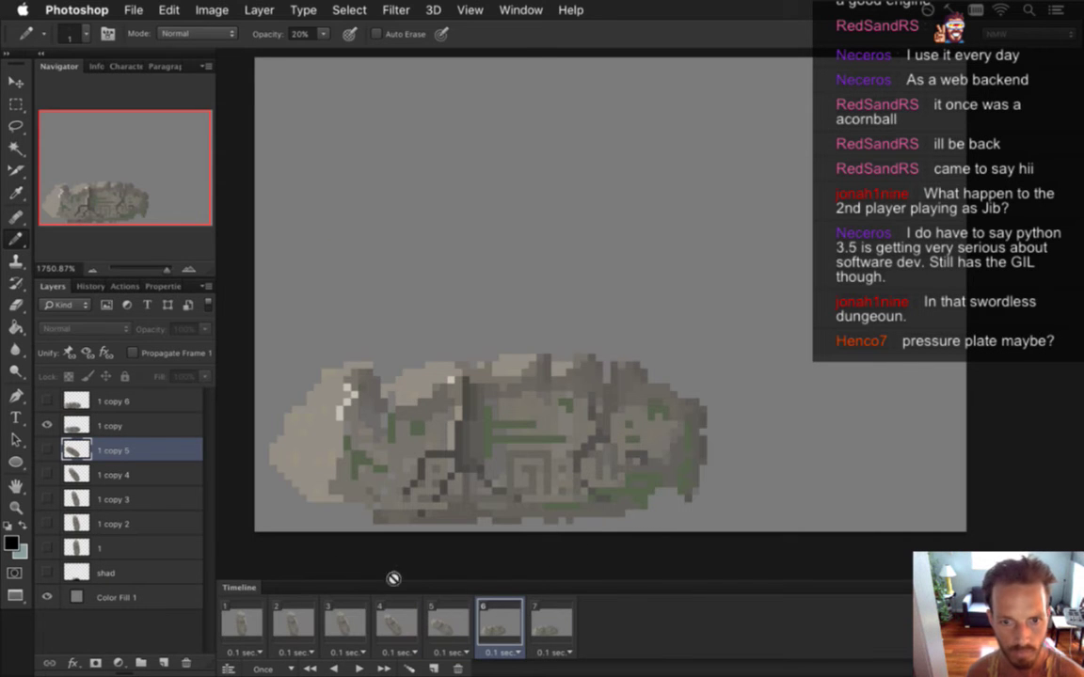
left_click(103, 425)
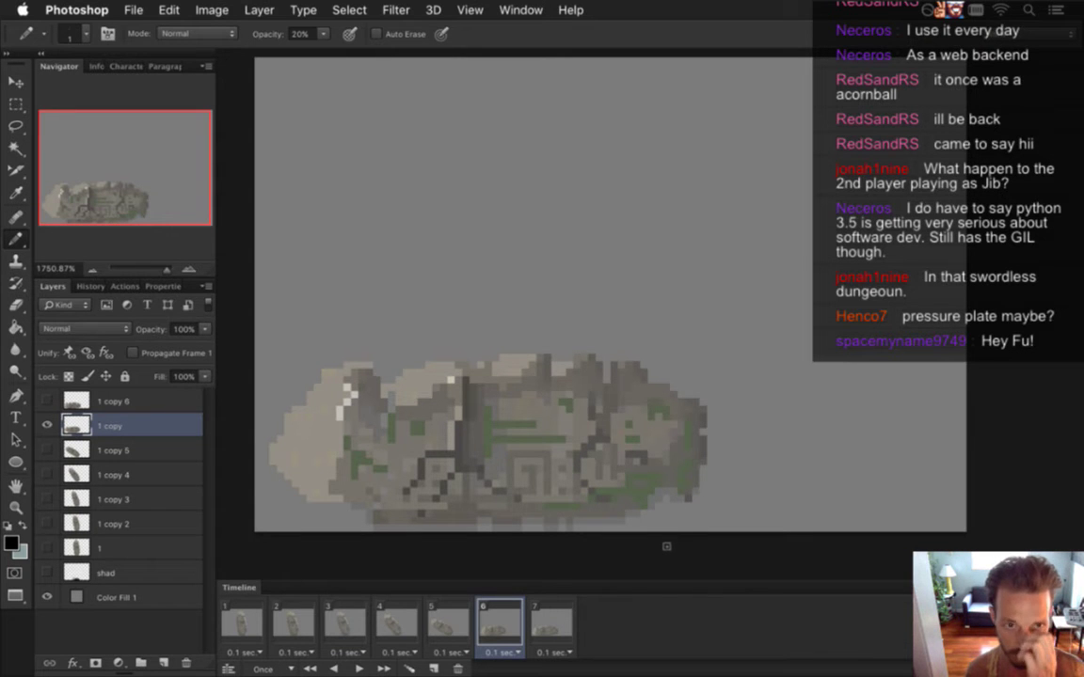
left_click(552, 620)
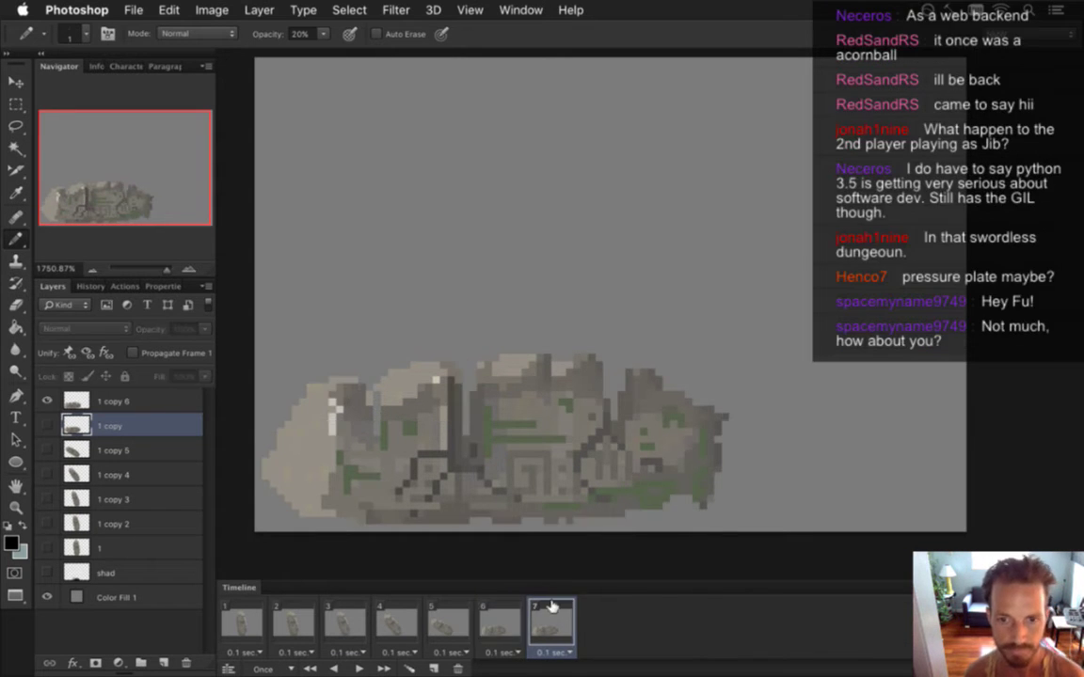
left_click(113, 402)
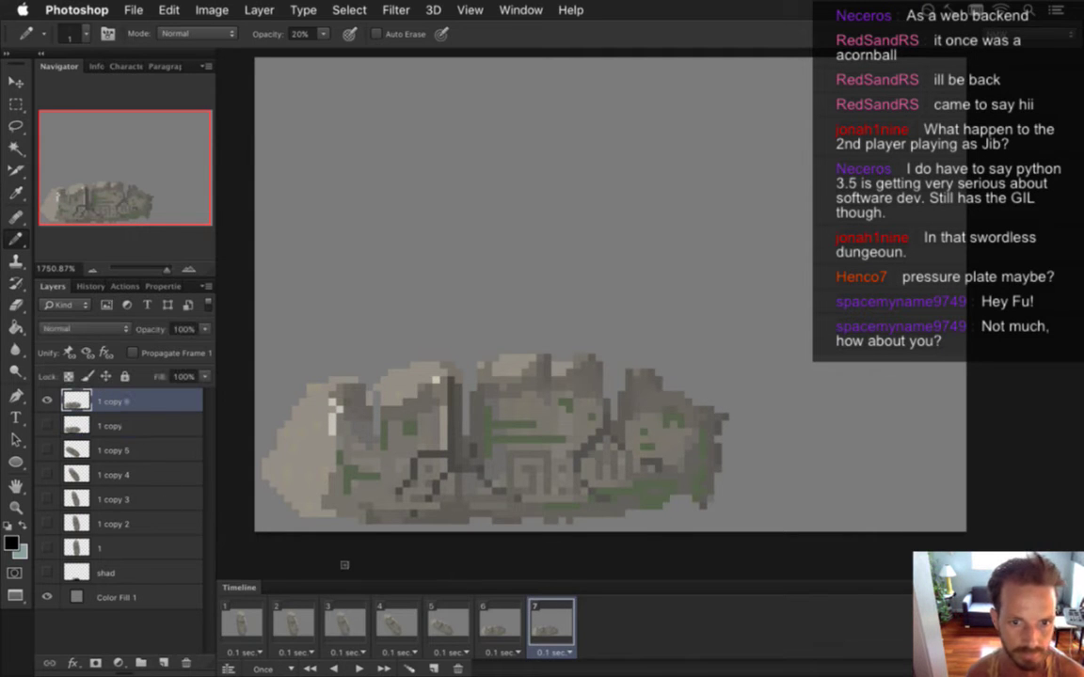
left_click(506, 623)
left_click(551, 623)
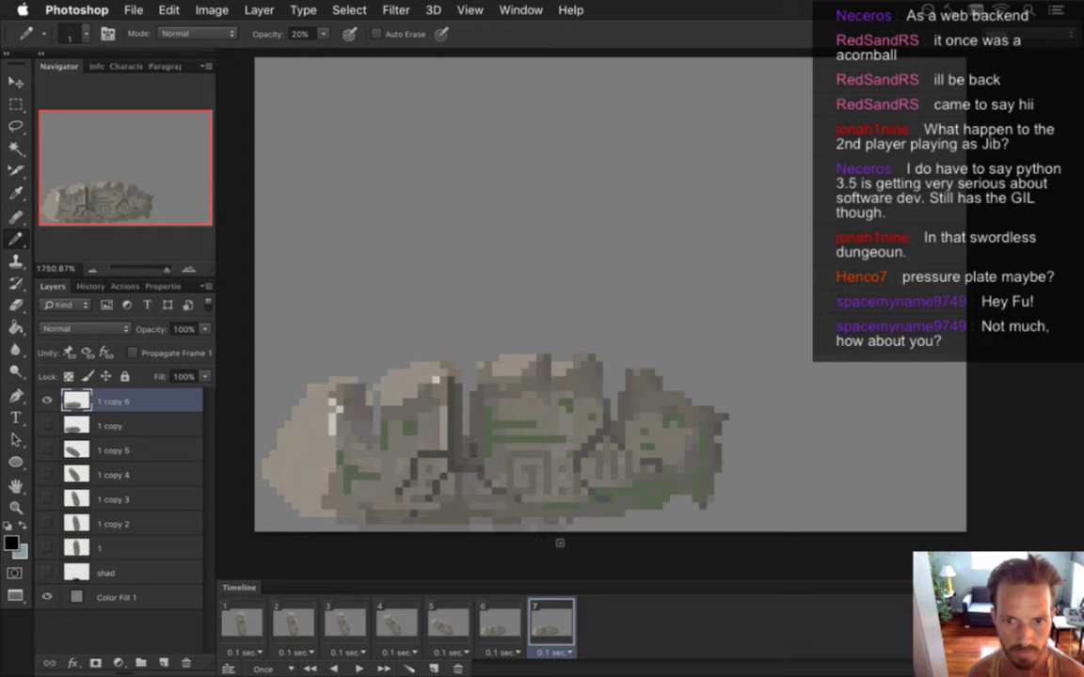
mouse_move(577, 537)
left_mouse_down()
mouse_move(629, 536)
mouse_move(649, 513)
left_mouse_up()
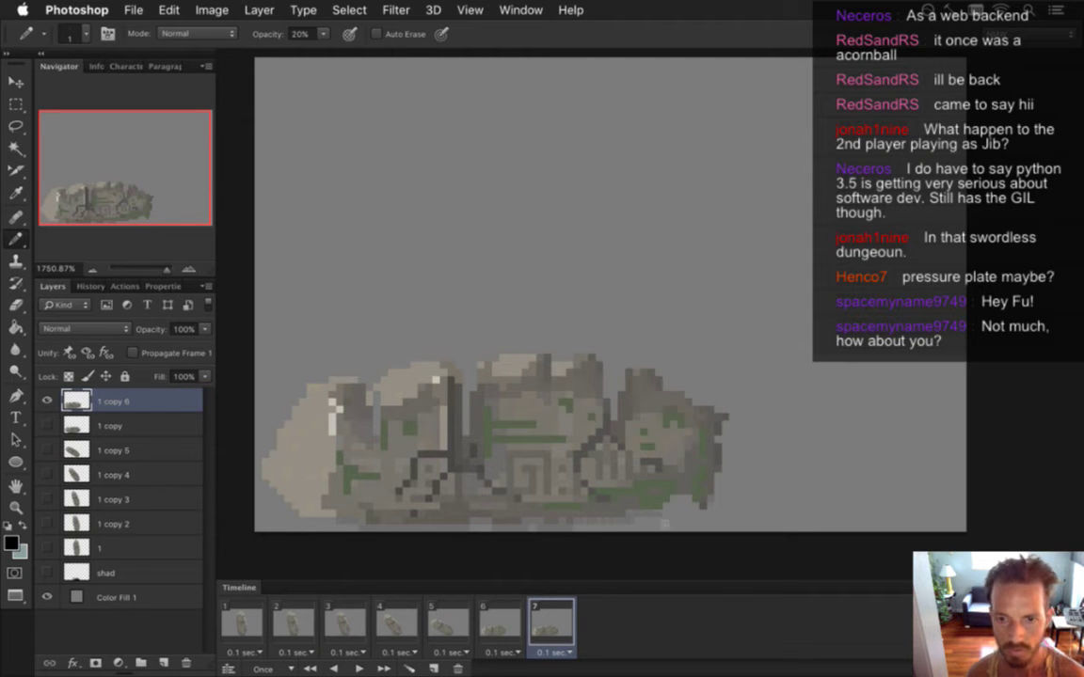
- Compare the fallen stone and its ground contact between frames 6 and 7
left_click(506, 628)
left_click(543, 625)
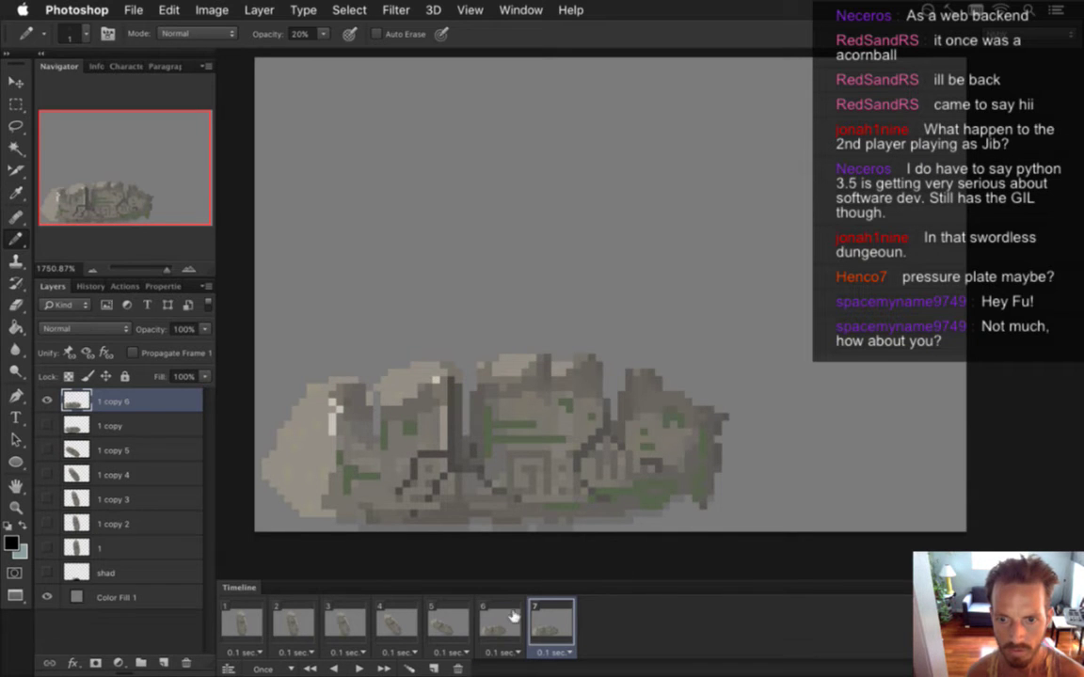
left_click(499, 621)
left_click(532, 619)
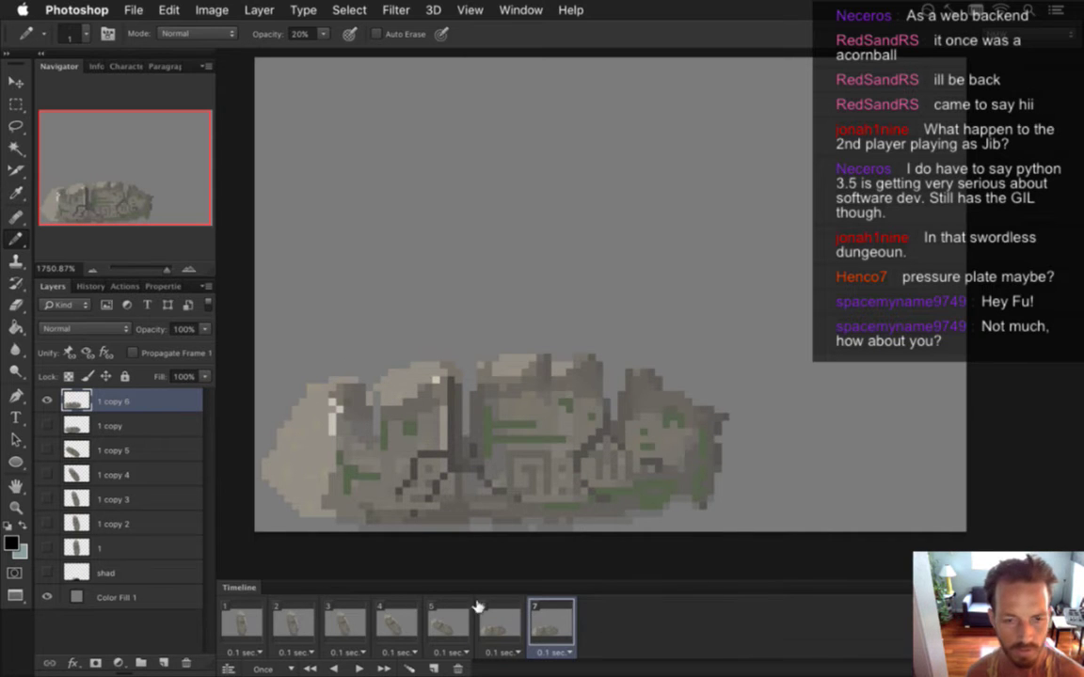
- Play the whole toppling animation from frame 1 several times to check the motion and the shadows
left_click(248, 623)
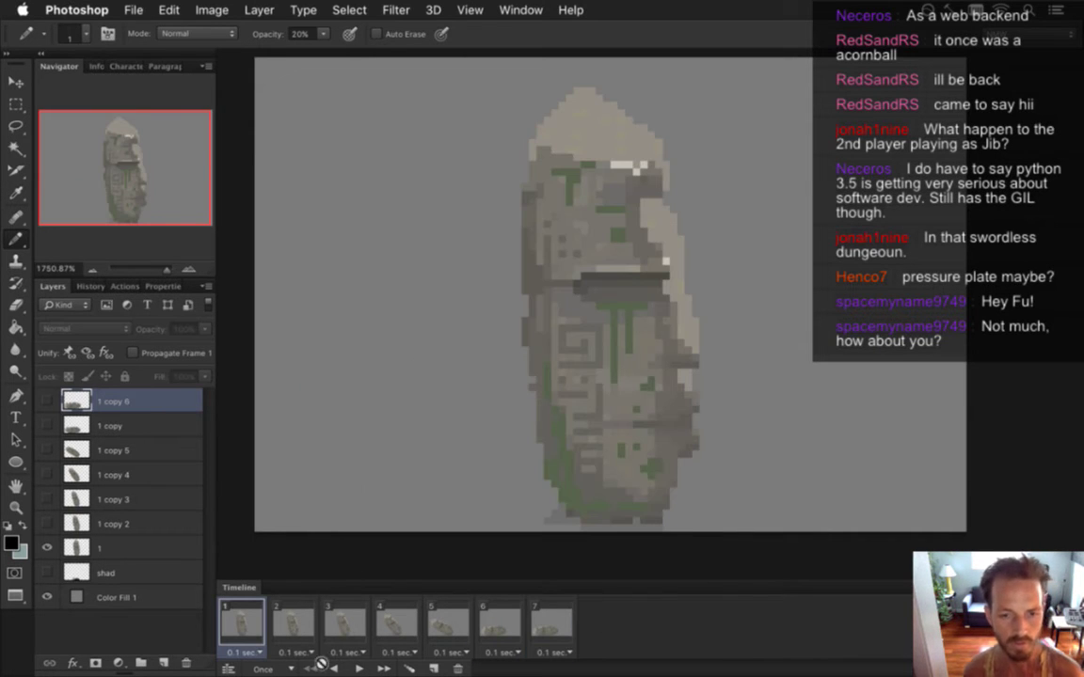
left_click(358, 669)
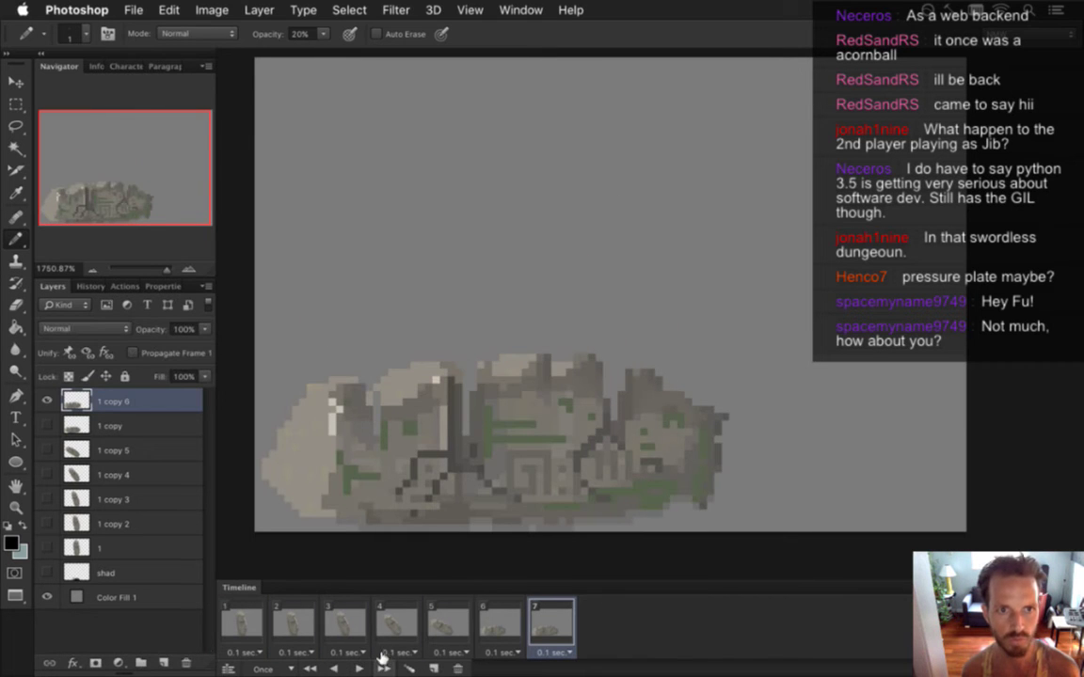
left_click(310, 668)
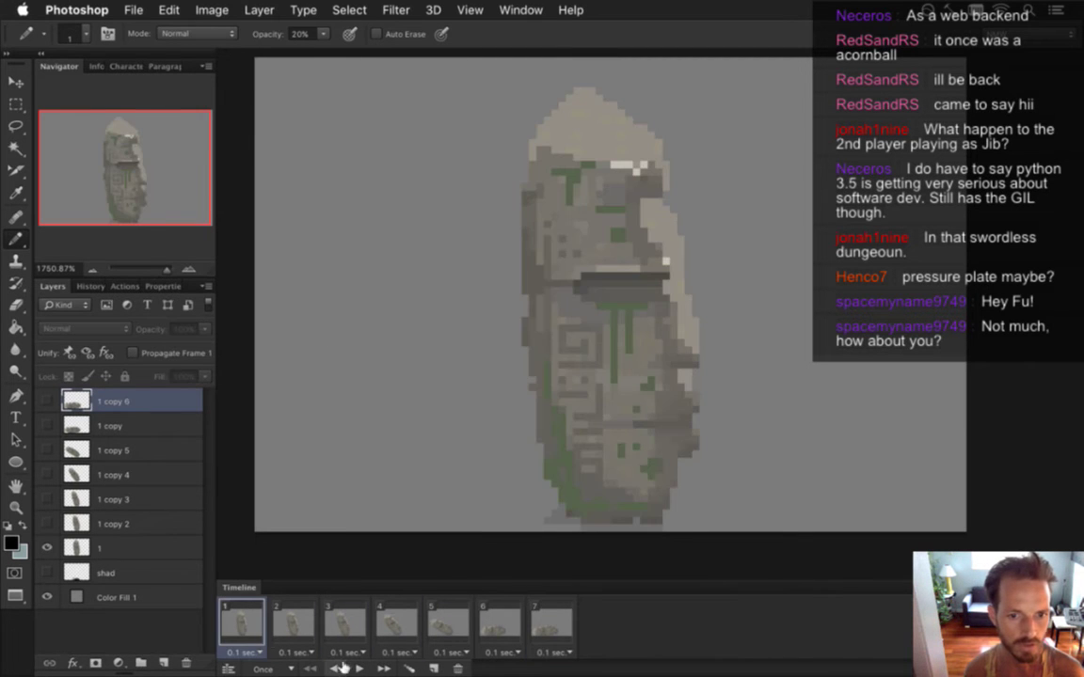
left_click(359, 669)
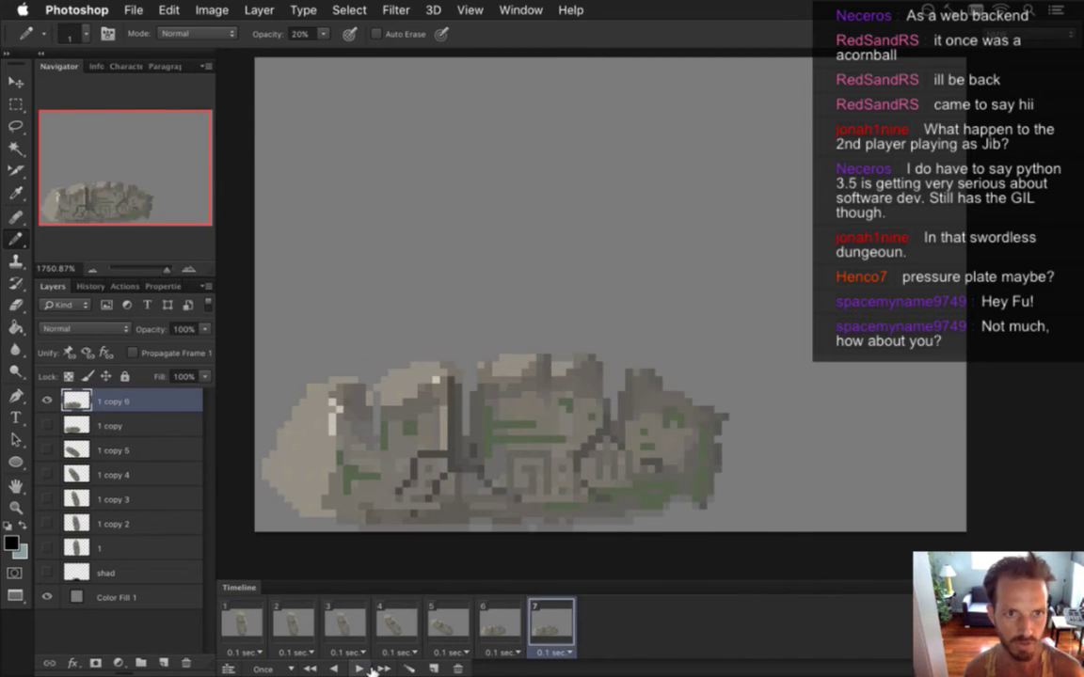
left_click(242, 621)
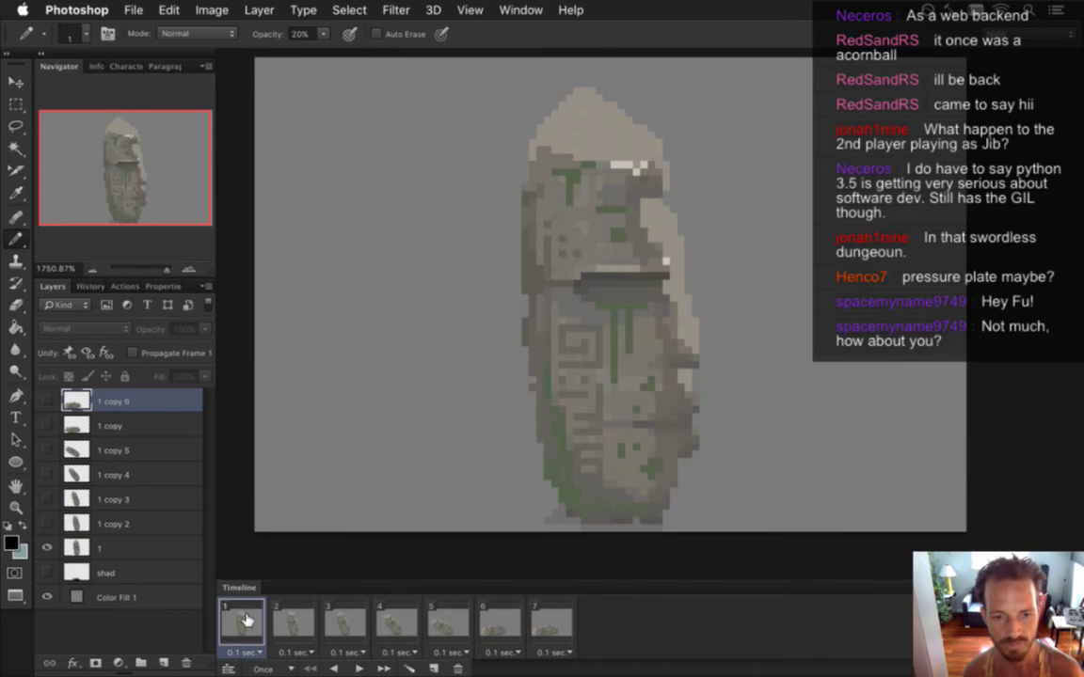
left_click(358, 669)
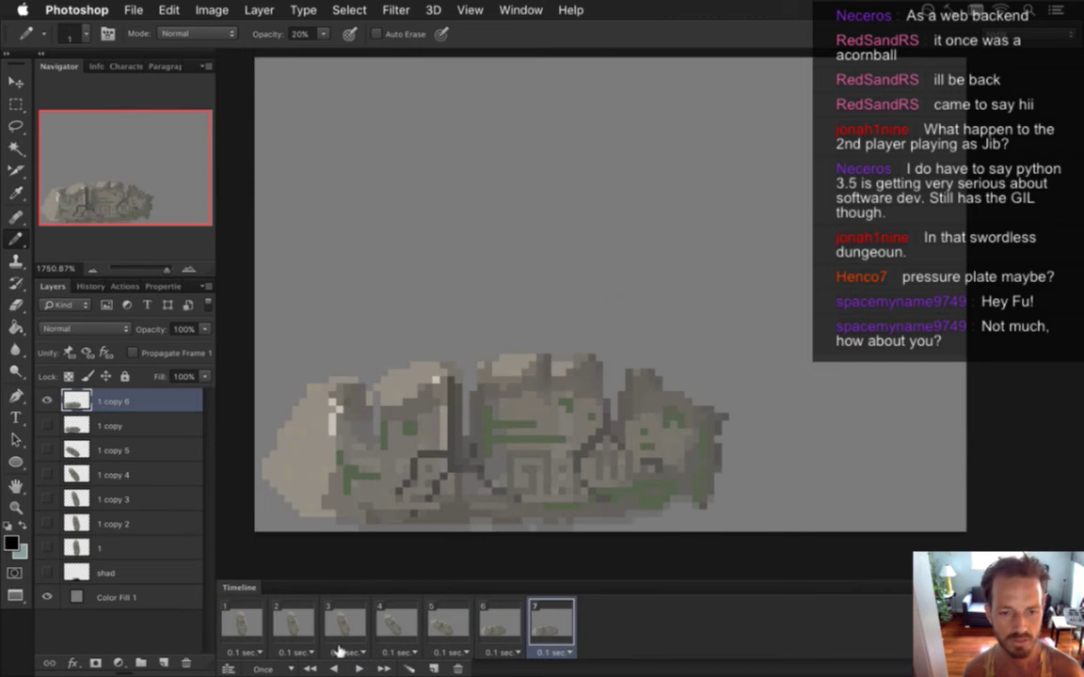
left_click(264, 618)
left_click(358, 669)
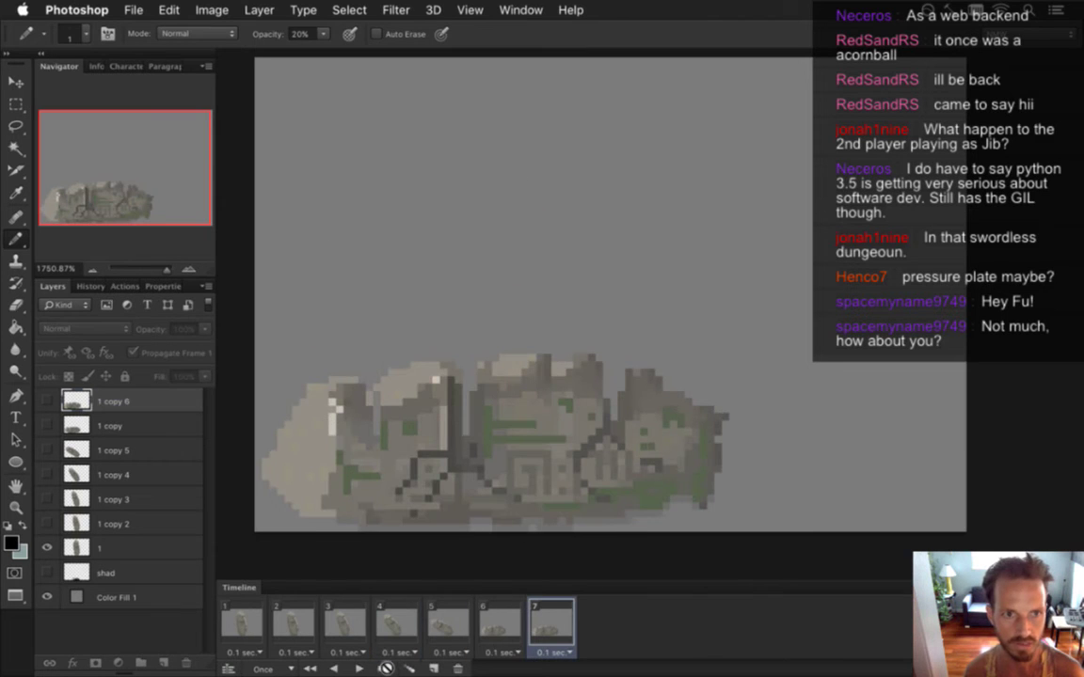
- Select frames 1 to 7 and hide the Color Fill 1 background layer in all of them
left_click(242, 620)
left_click(556, 622)
left_click(256, 630)
left_click(551, 621, "shift")
left_click(47, 597)
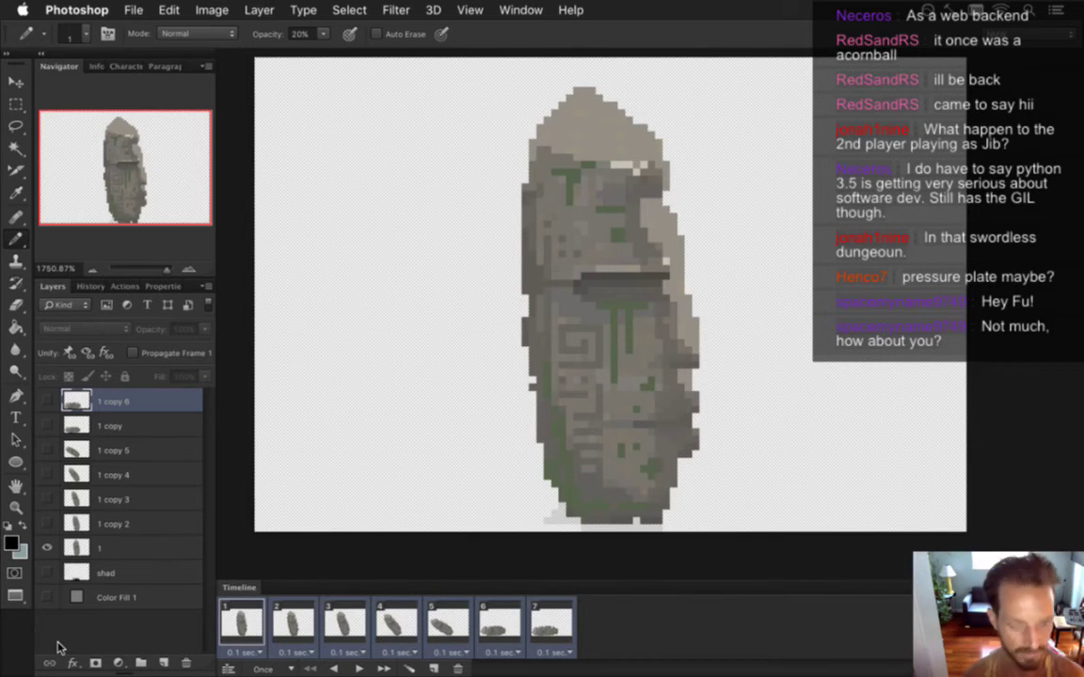
key("alt+shift+super+r")
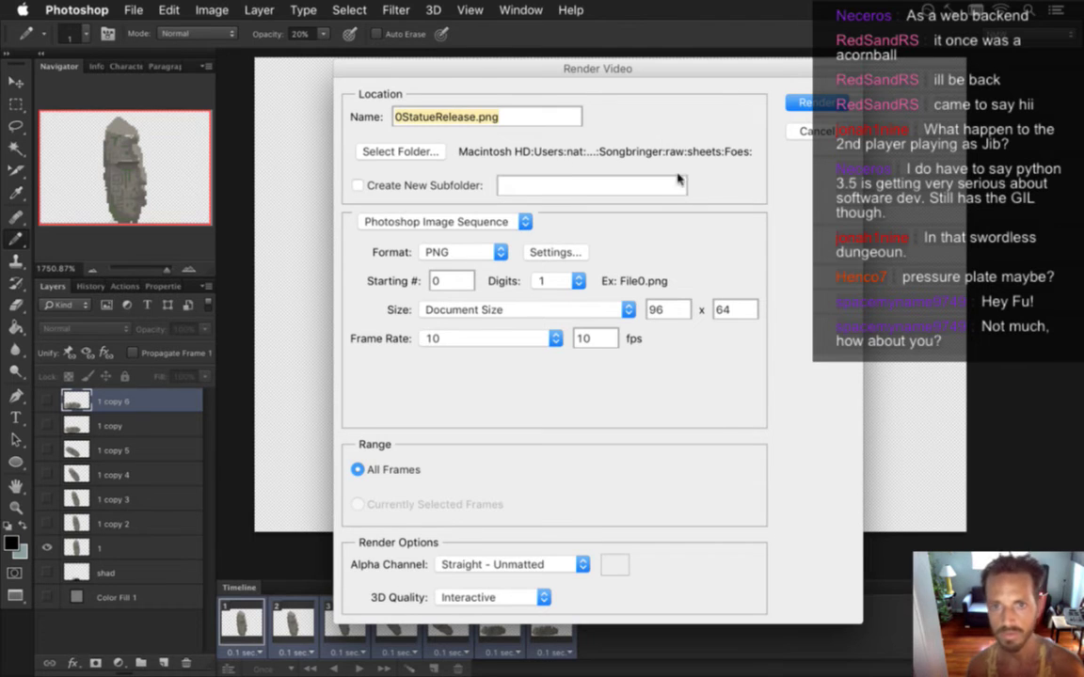
left_click(371, 150)
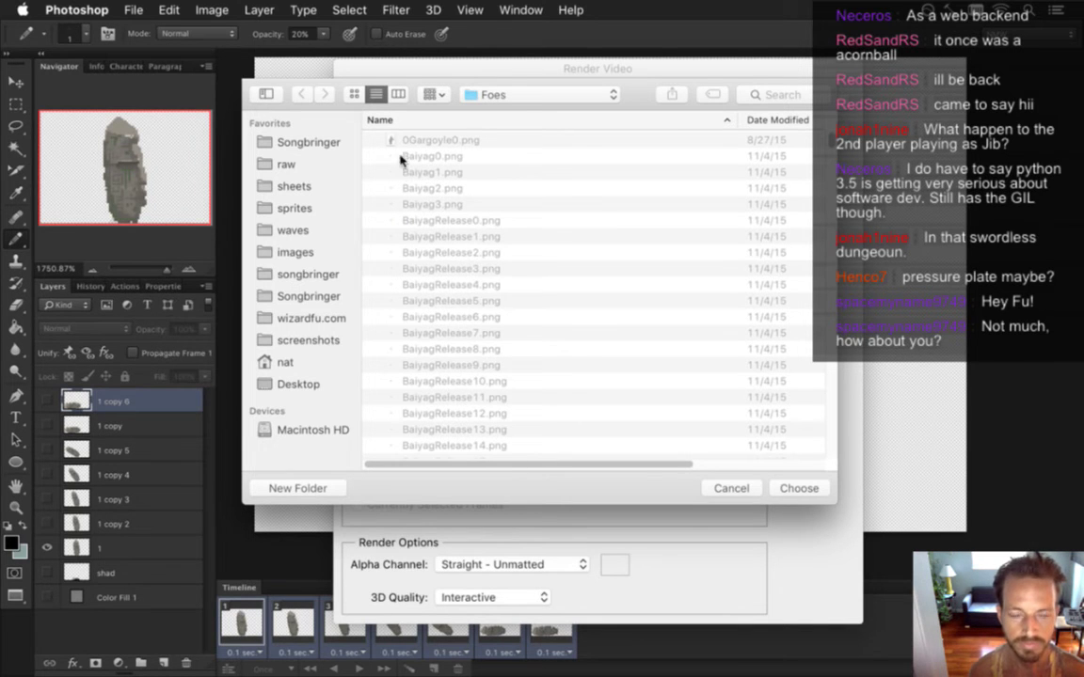
key("super+Tab")
key("super+Tab")
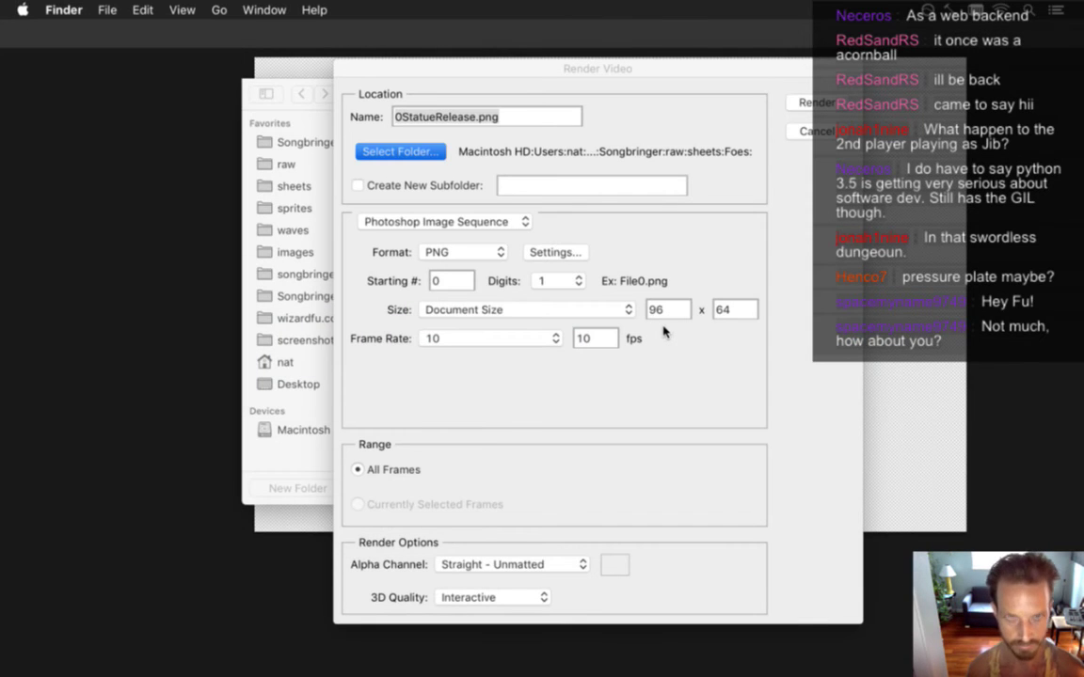
key("super+n")
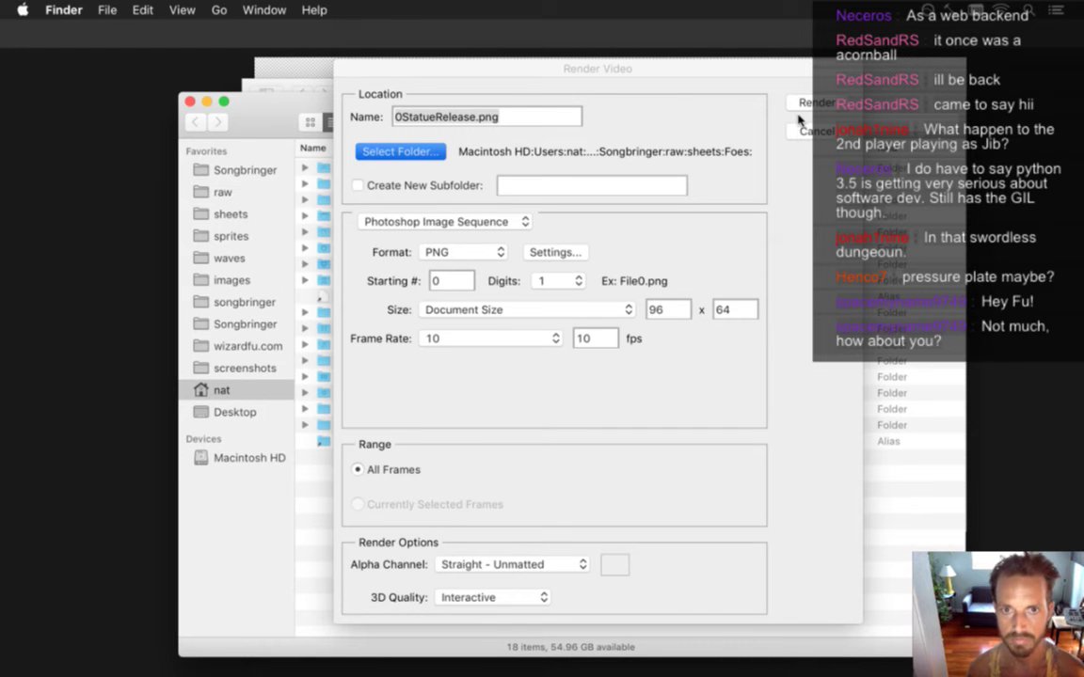
left_click(792, 127)
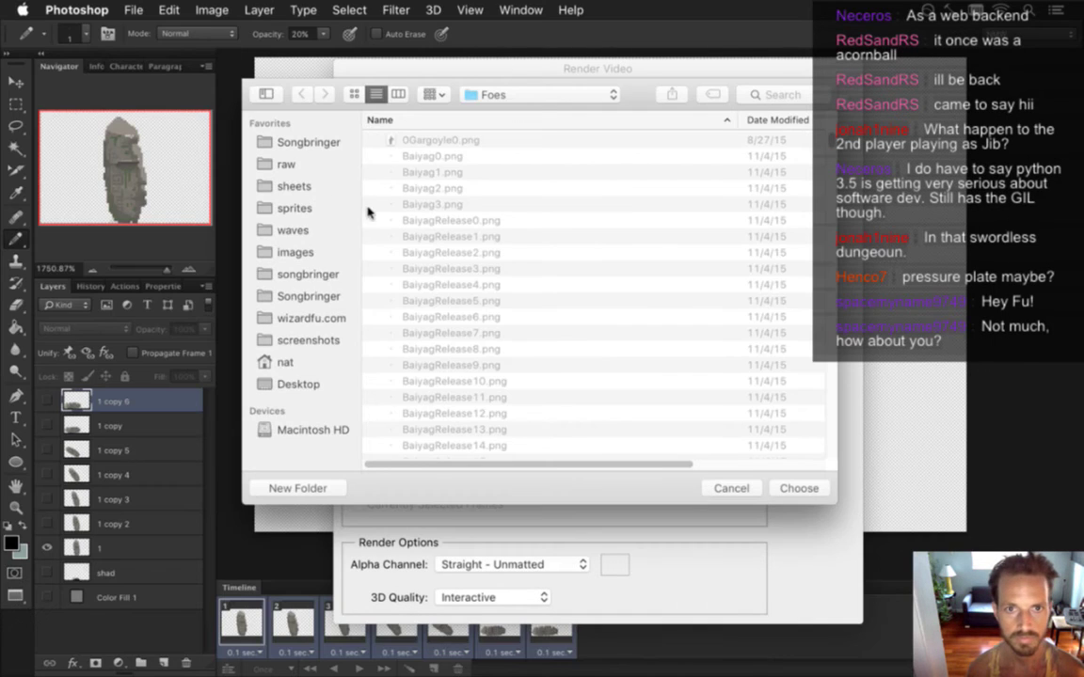
key("super+Tab")
key("Tab")
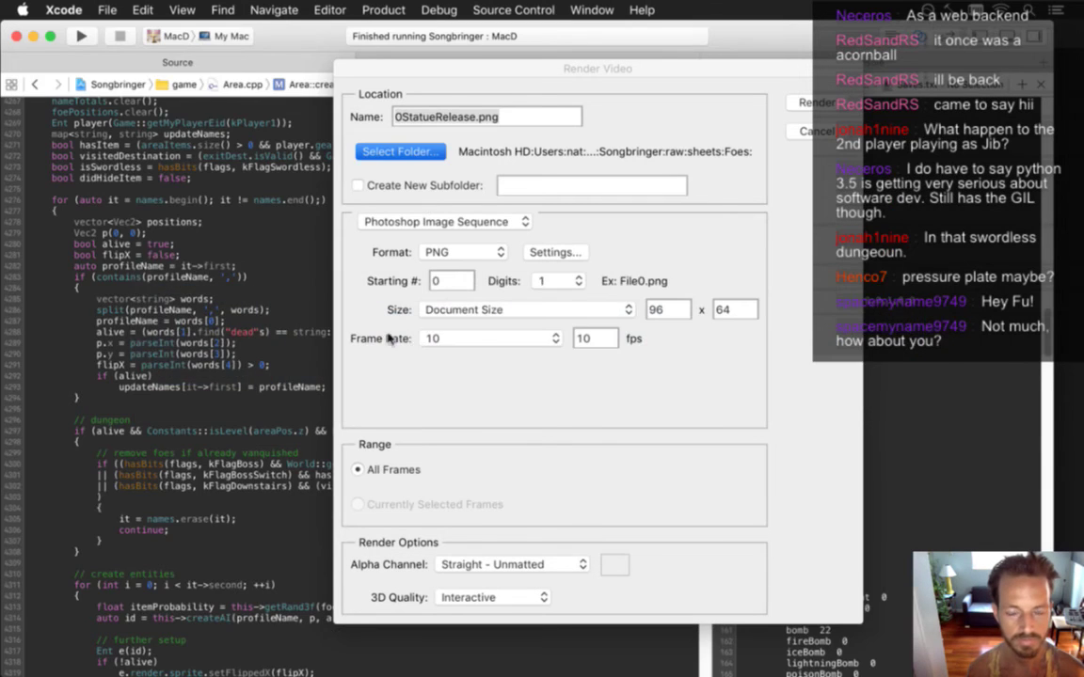
key("super+Tab")
key("Tab")
left_click(807, 135)
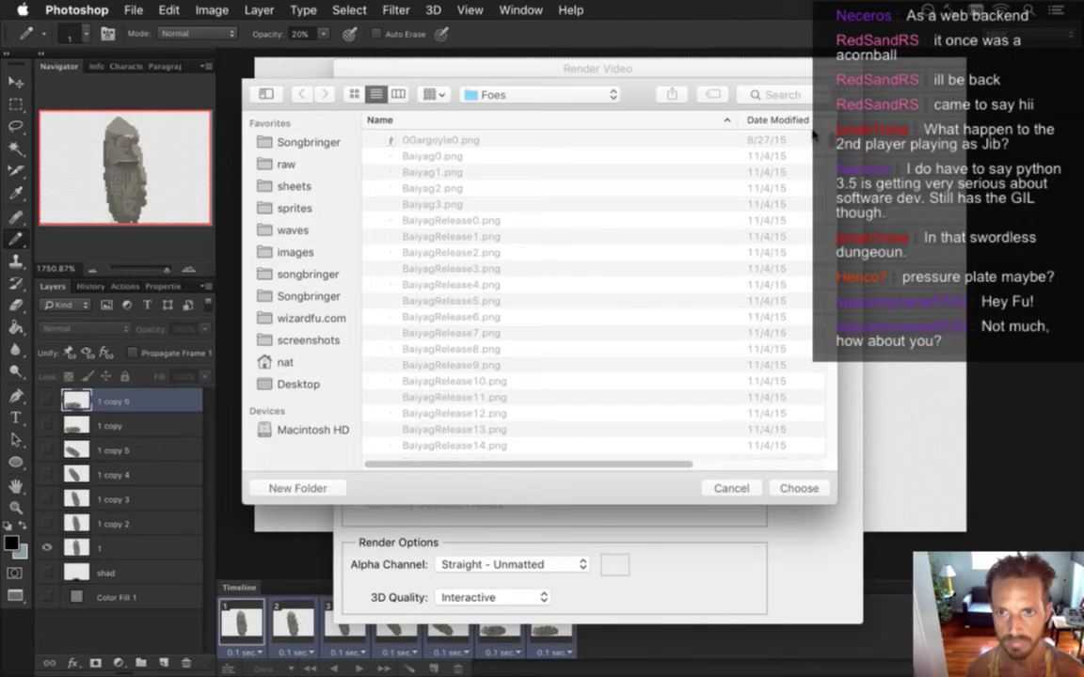
key("super+Tab")
left_click(791, 150)
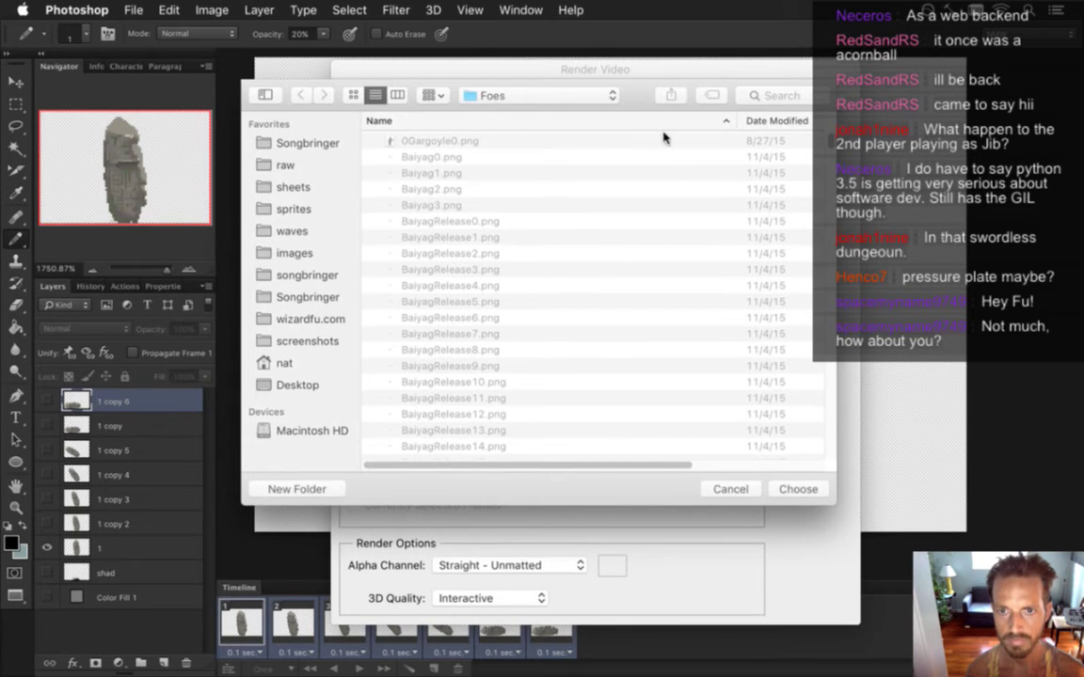
left_click(730, 489)
left_click(805, 155)
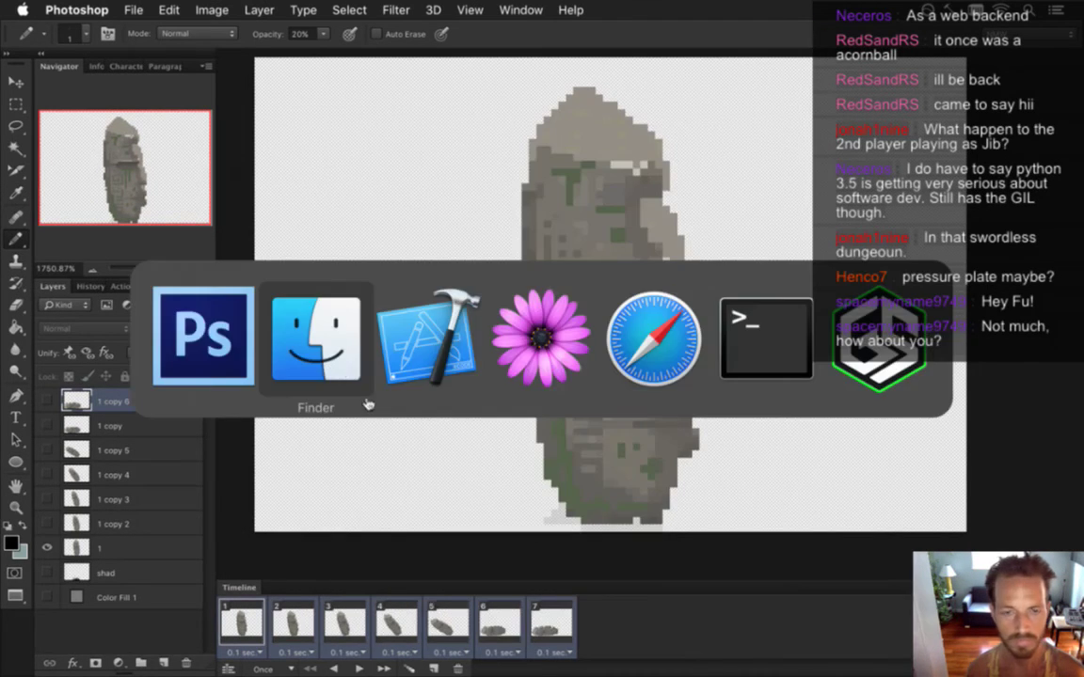
- Switch to Finder and look through the sprite file names in the Common folder inside sheets
key("super+Tab")
left_click(231, 215)
double_click(425, 266)
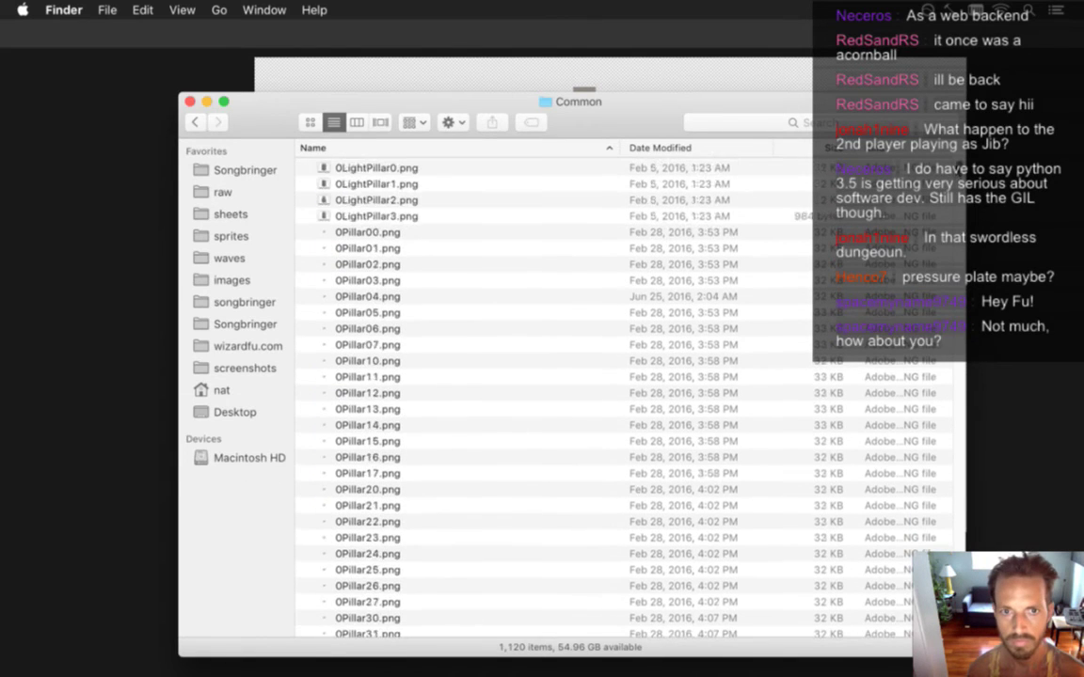
scroll(555, 395, "down", 5)
mouse_move(953, 181)
left_mouse_down()
mouse_move(953, 206)
mouse_move(953, 172)
left_mouse_up()
scroll(555, 395, "up", 3)
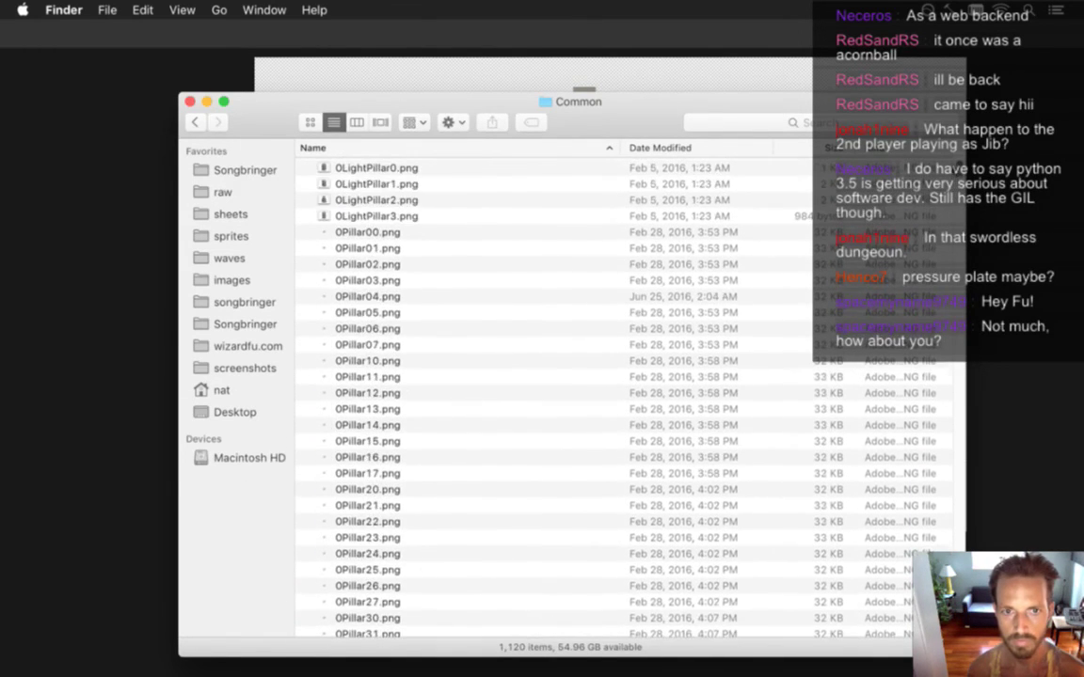
scroll(940, 403, "down", 20)
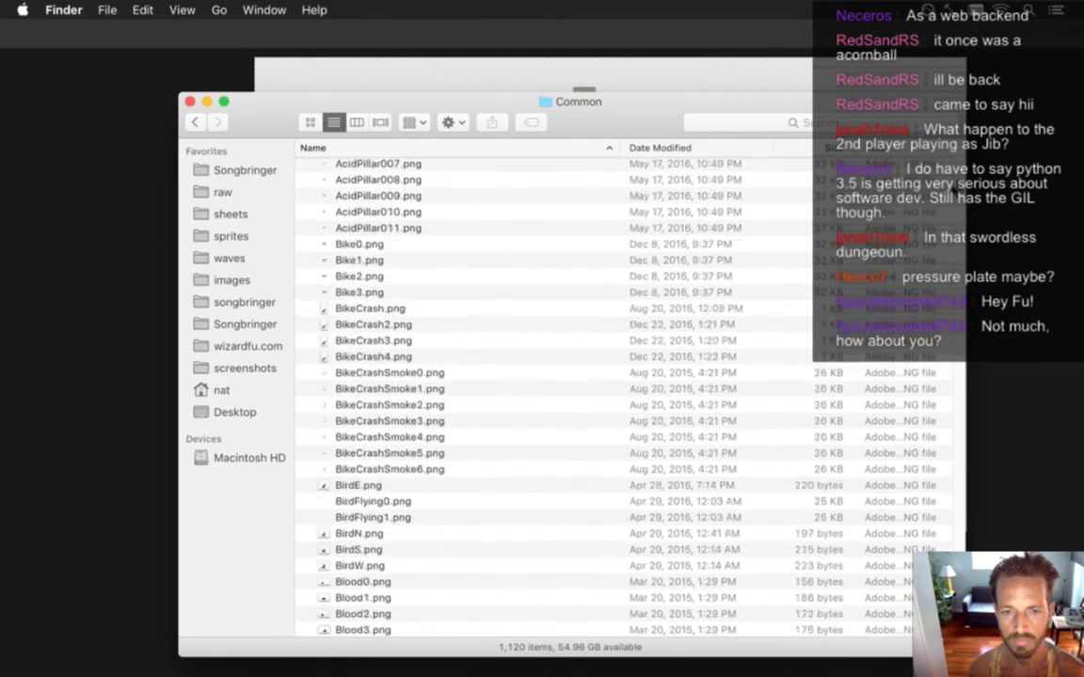
scroll(941, 403, "down", 20)
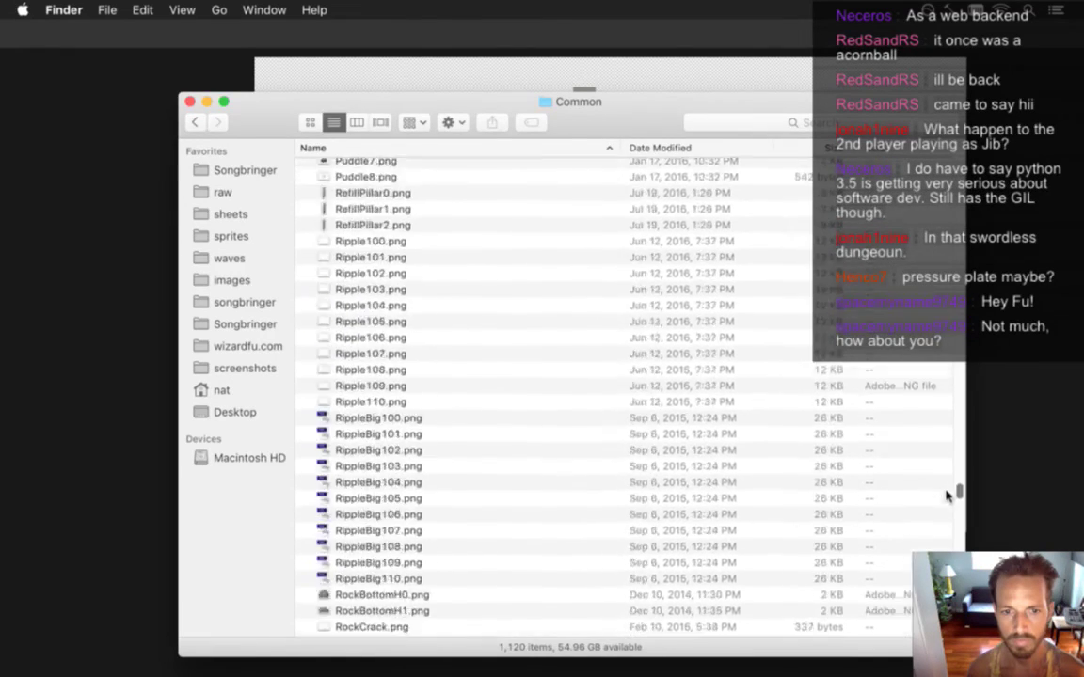
scroll(943, 550, "down", 20)
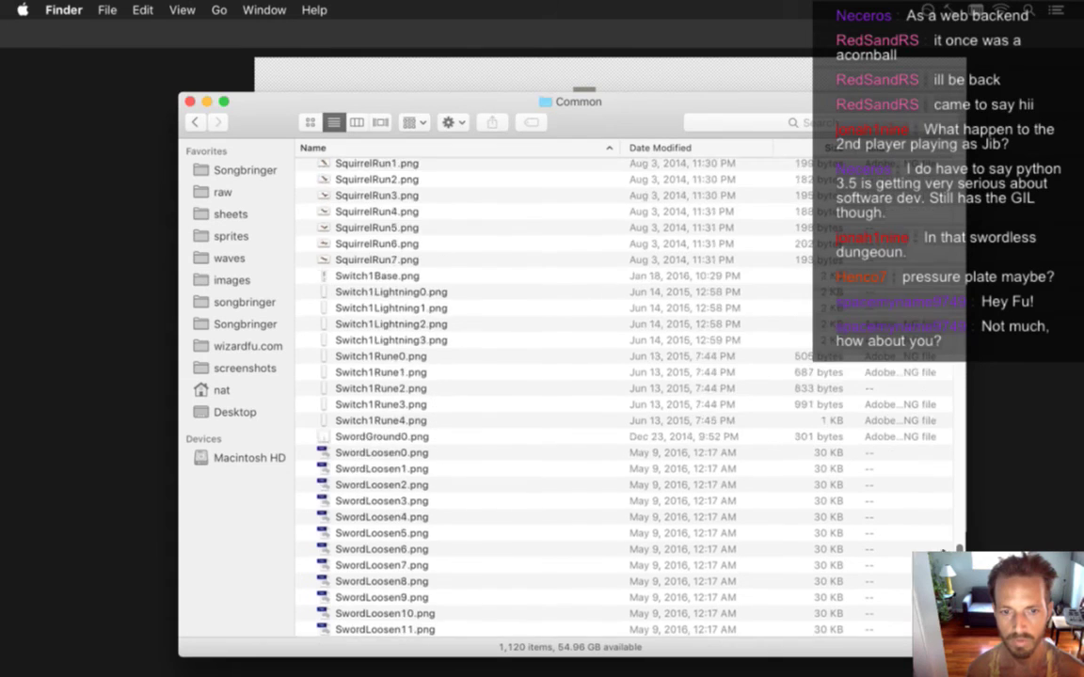
scroll(958, 548, "up", 10)
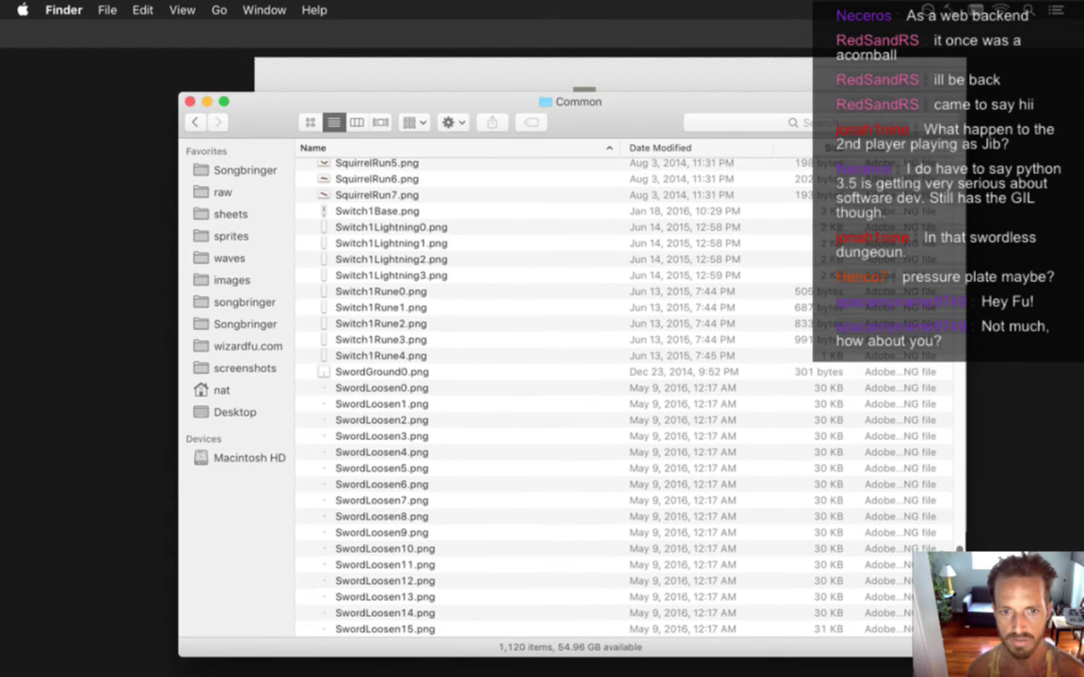
scroll(959, 549, "up", 10)
scroll(958, 549, "down", 10)
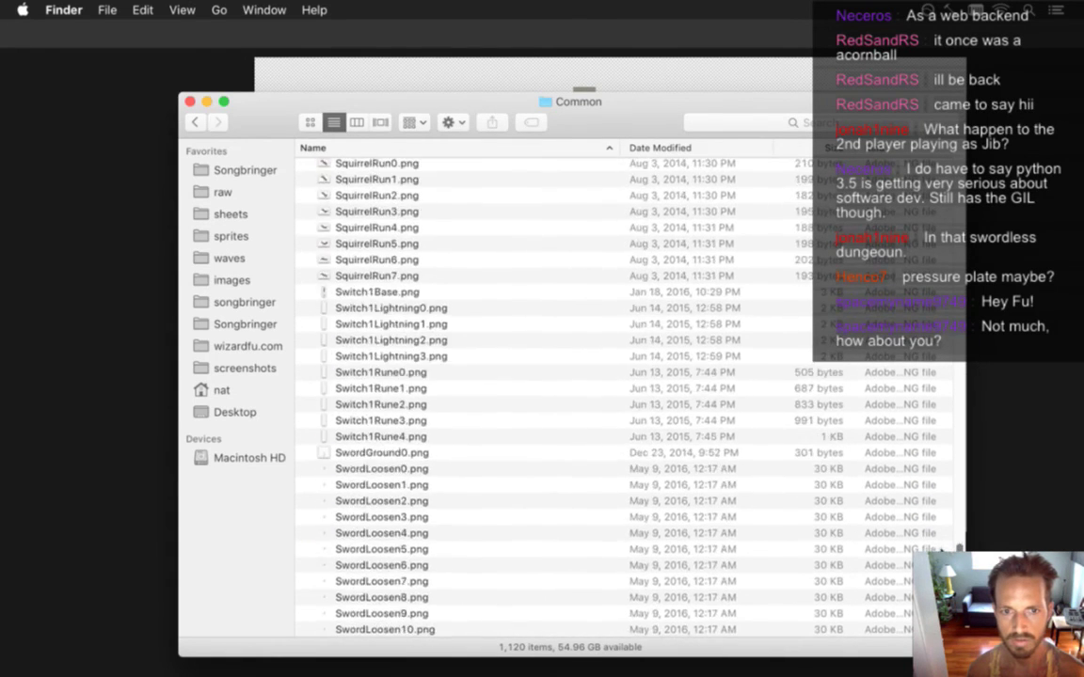
scroll(959, 548, "down", 5)
scroll(959, 548, "up", 12)
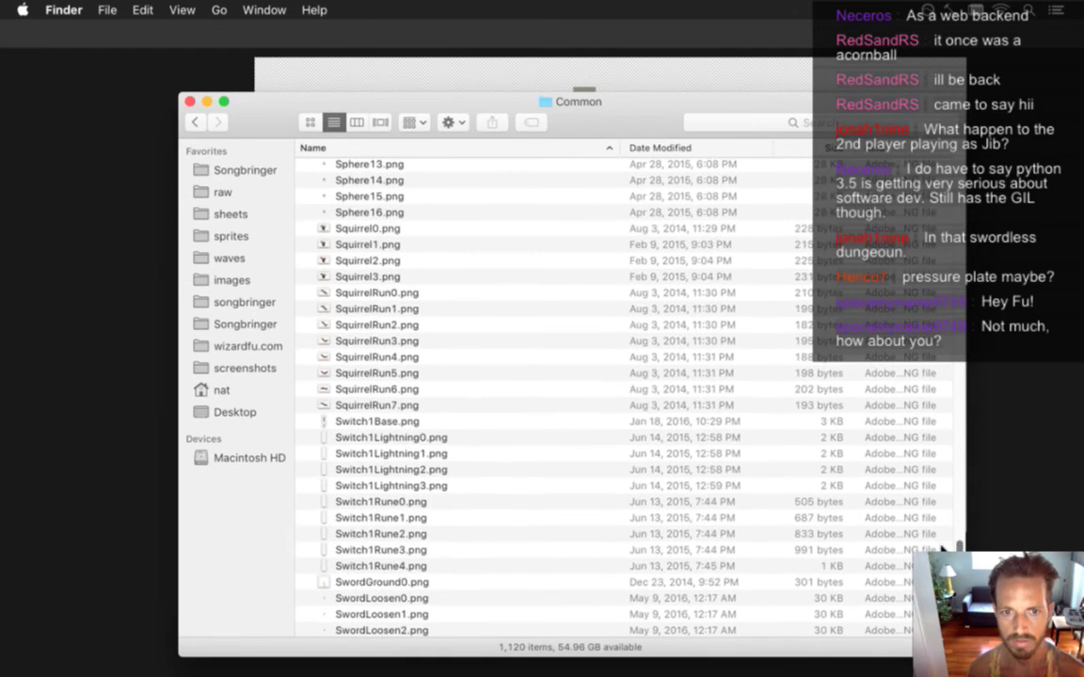
scroll(945, 544, "up", 10)
- Return to the sheets folder and open its Level folder
left_click_drag(231, 213, 266, 225)
left_click(258, 217)
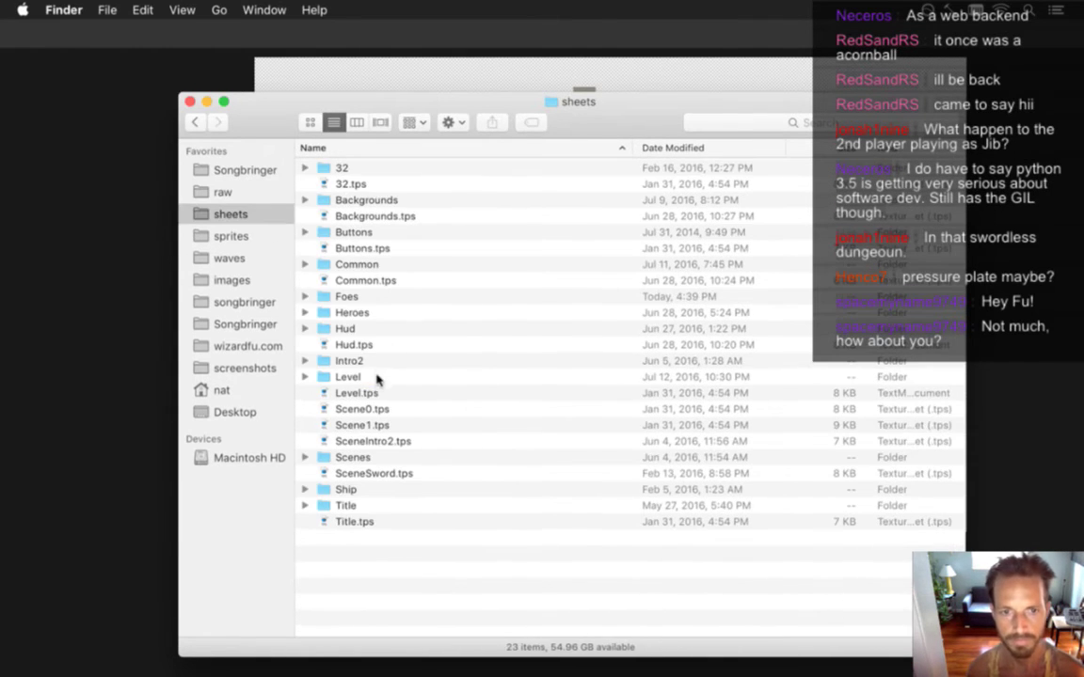
double_click(382, 375)
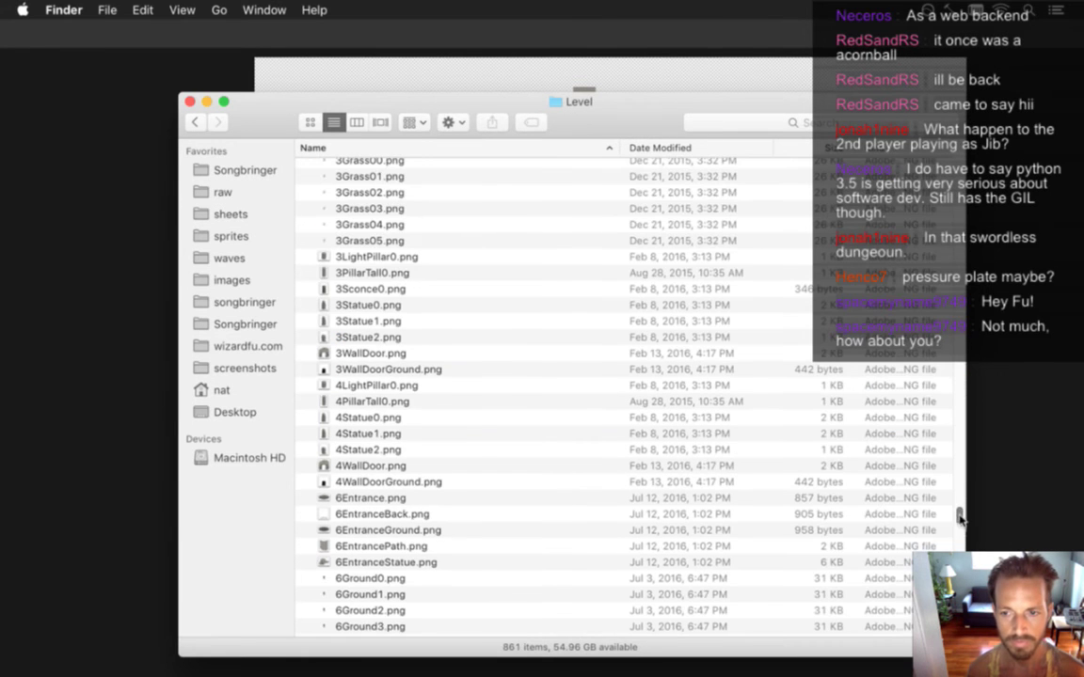
- Preview 0Statue1.png at the start of the Level folder listing, close the preview and switch back to Photoshop
scroll(961, 512, "up", 5)
scroll(945, 268, "up", 10)
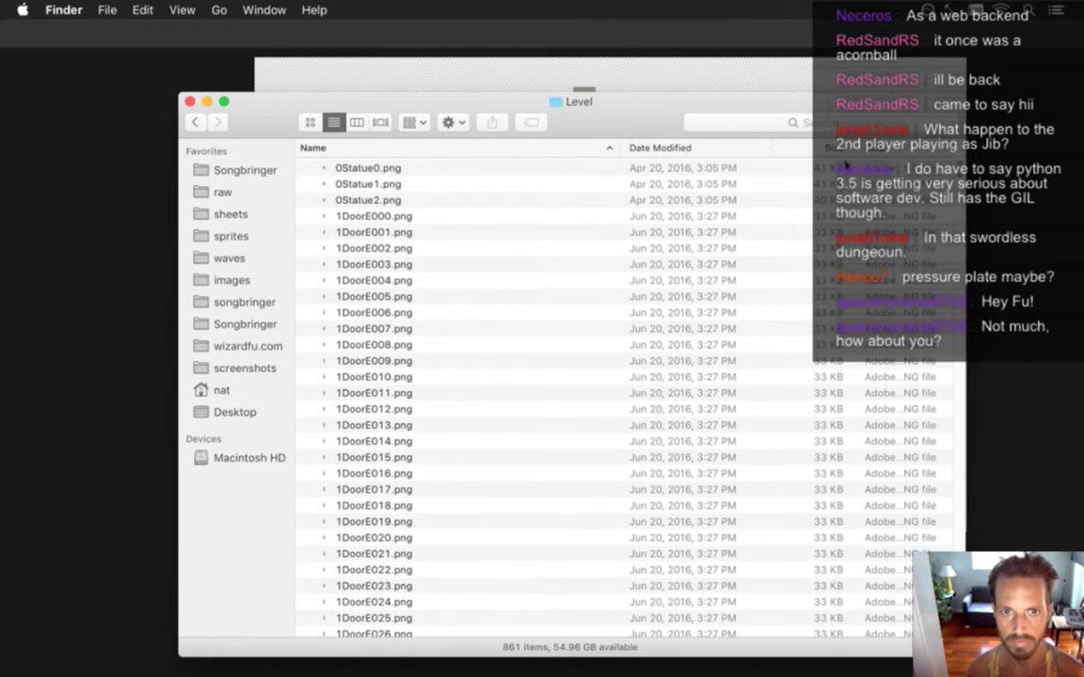
left_click(406, 175)
key("Down")
key("space")
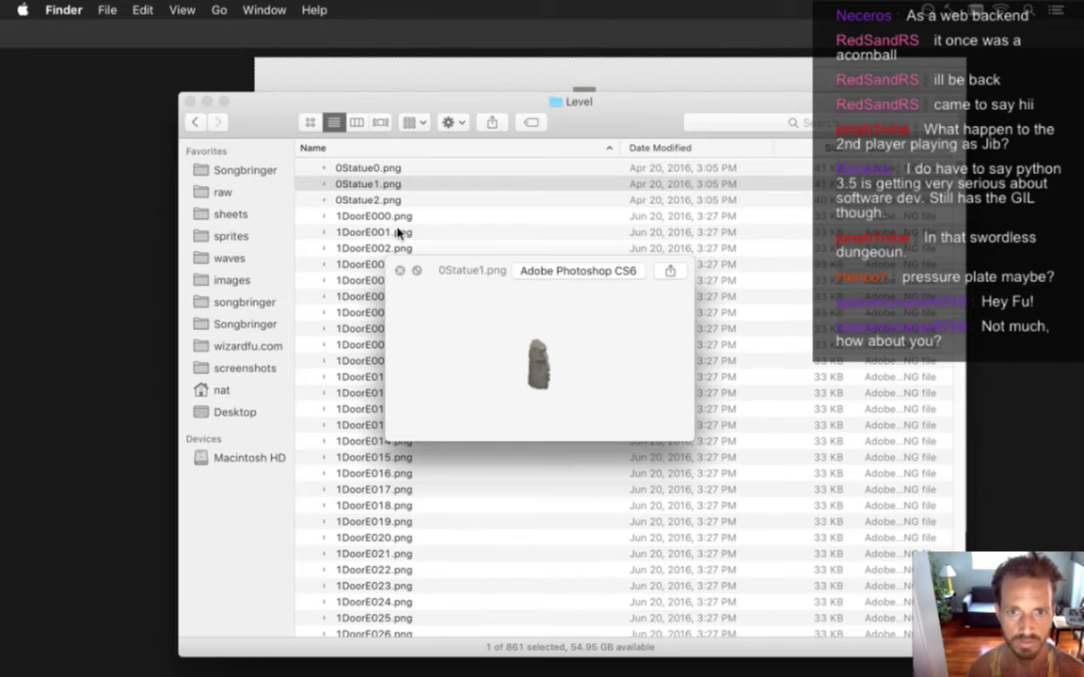
key("space")
key("super+Tab")
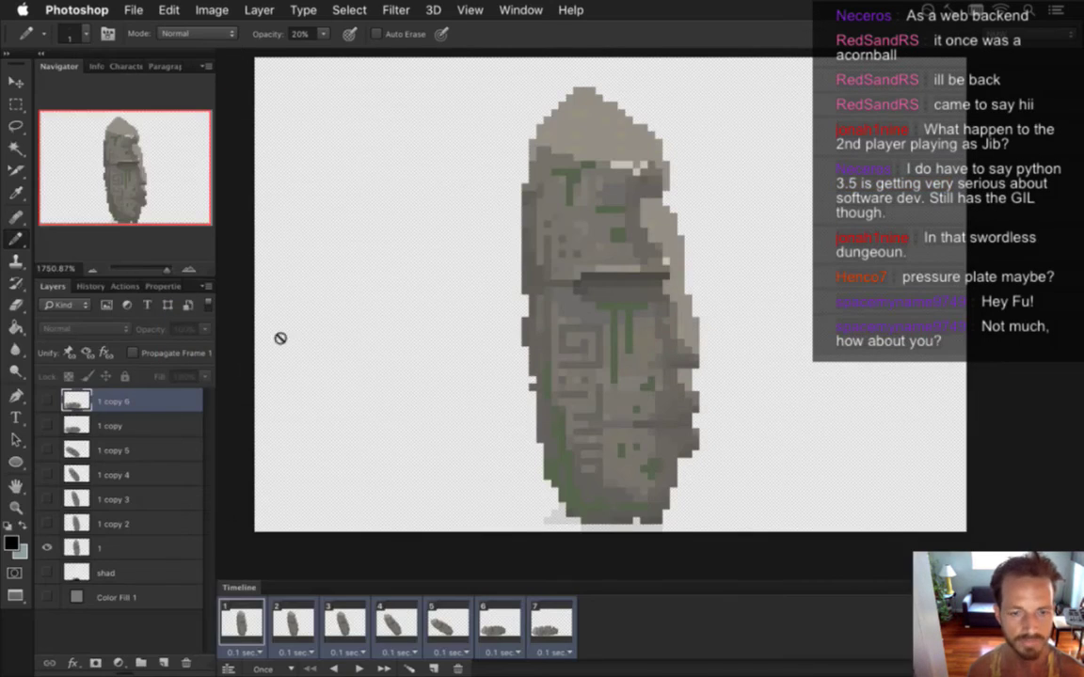
left_click(136, 9)
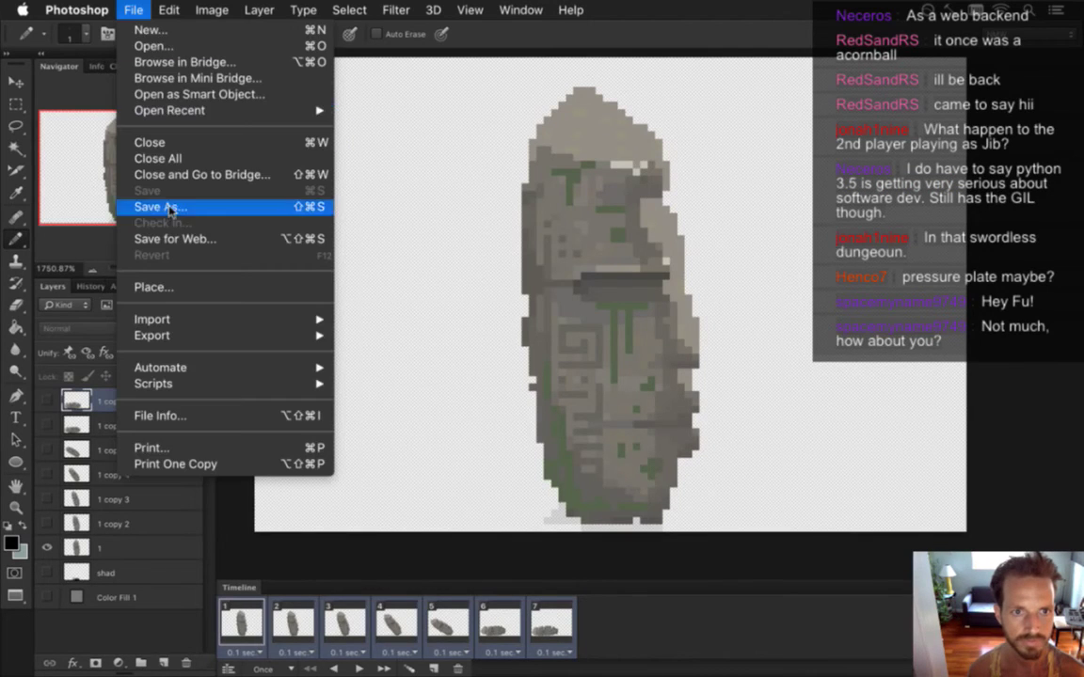
left_click(162, 234)
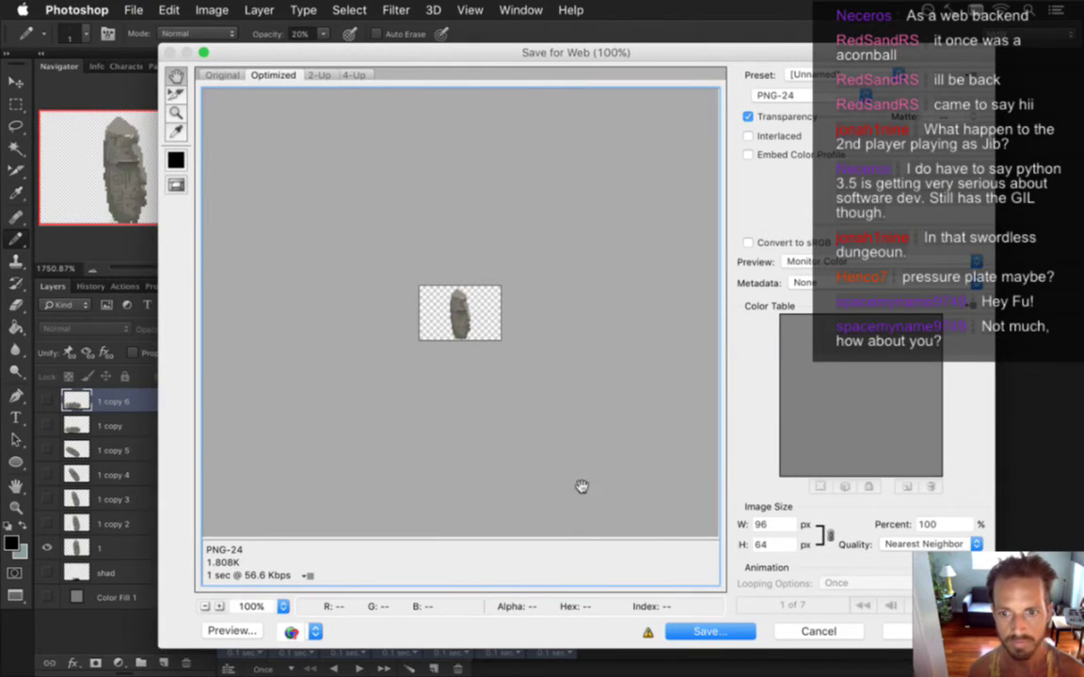
left_click(706, 631)
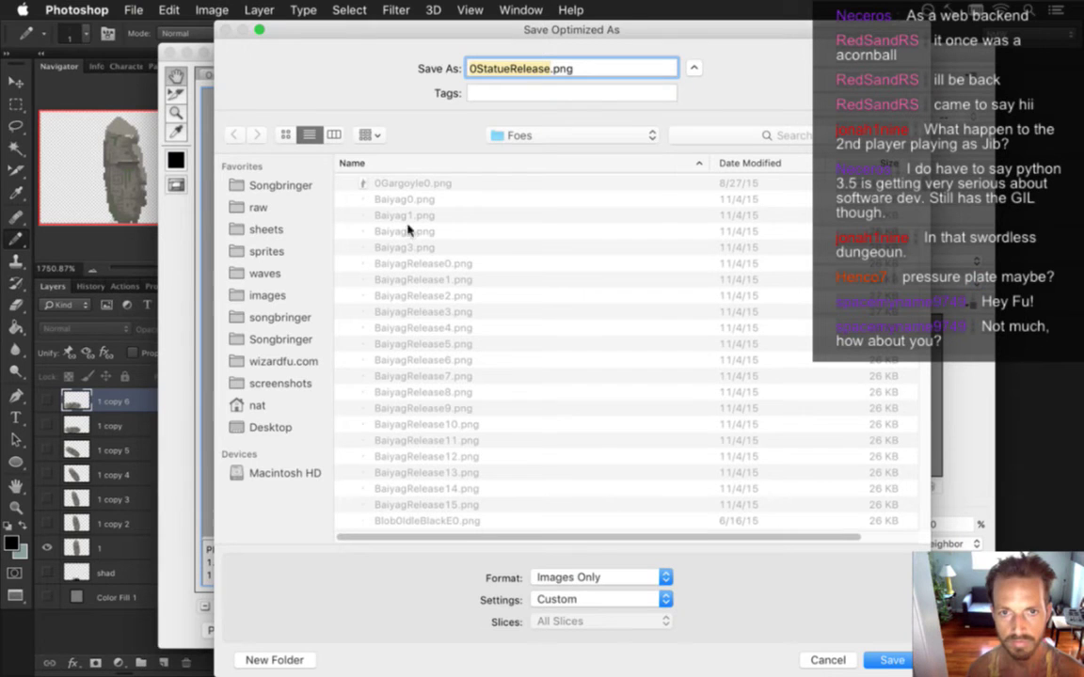
left_click(523, 141)
left_click(526, 155)
key("Escape")
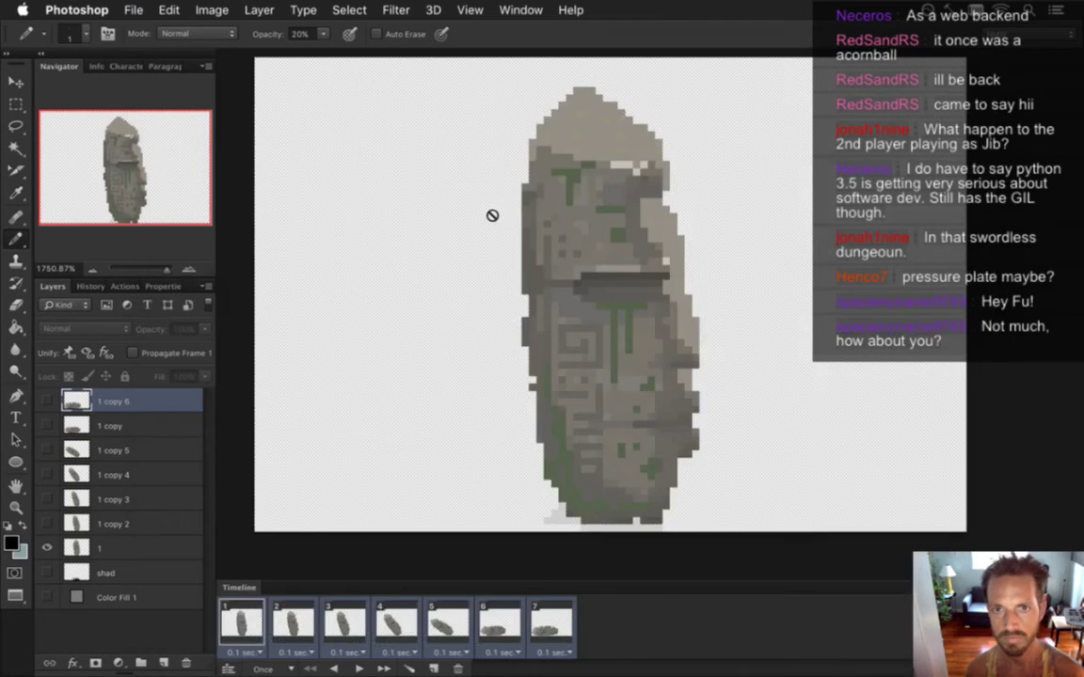
- Open the Render Video settings and choose the Level folder inside sheets as the output location
key("alt+shift+super+r")
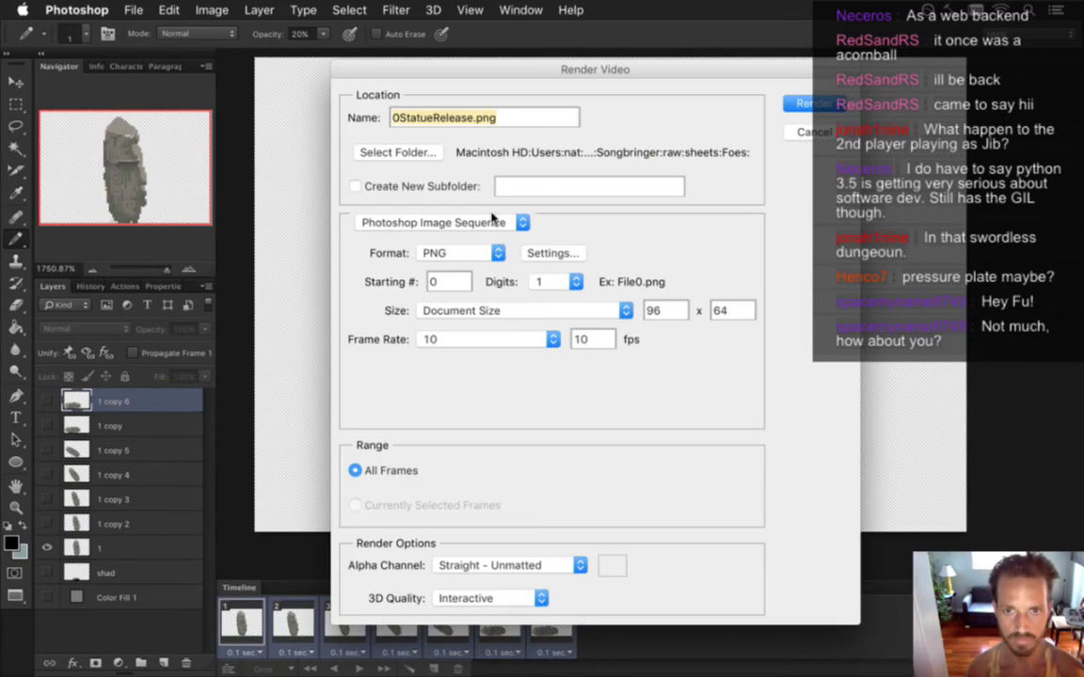
left_click(381, 150)
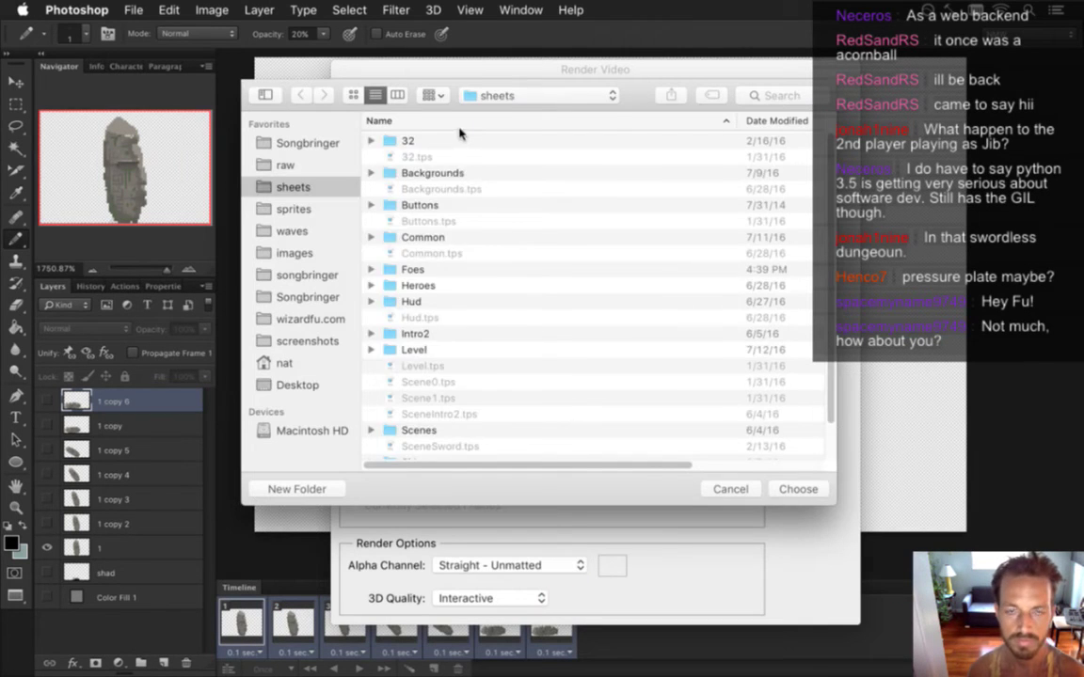
left_click(502, 101)
left_click(514, 113)
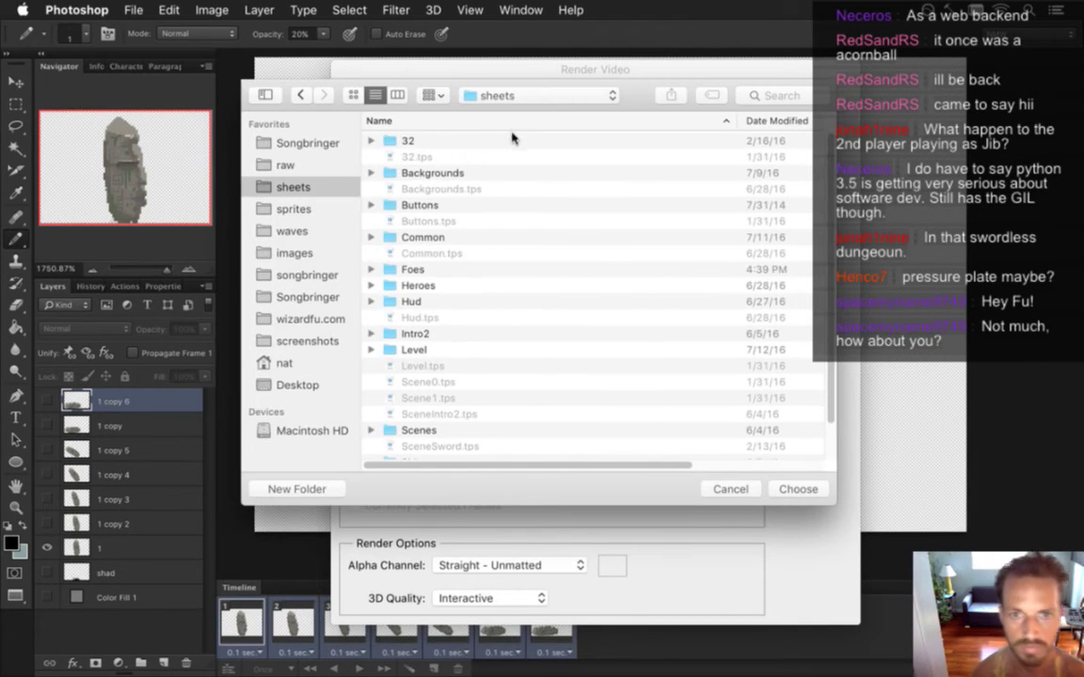
double_click(399, 347)
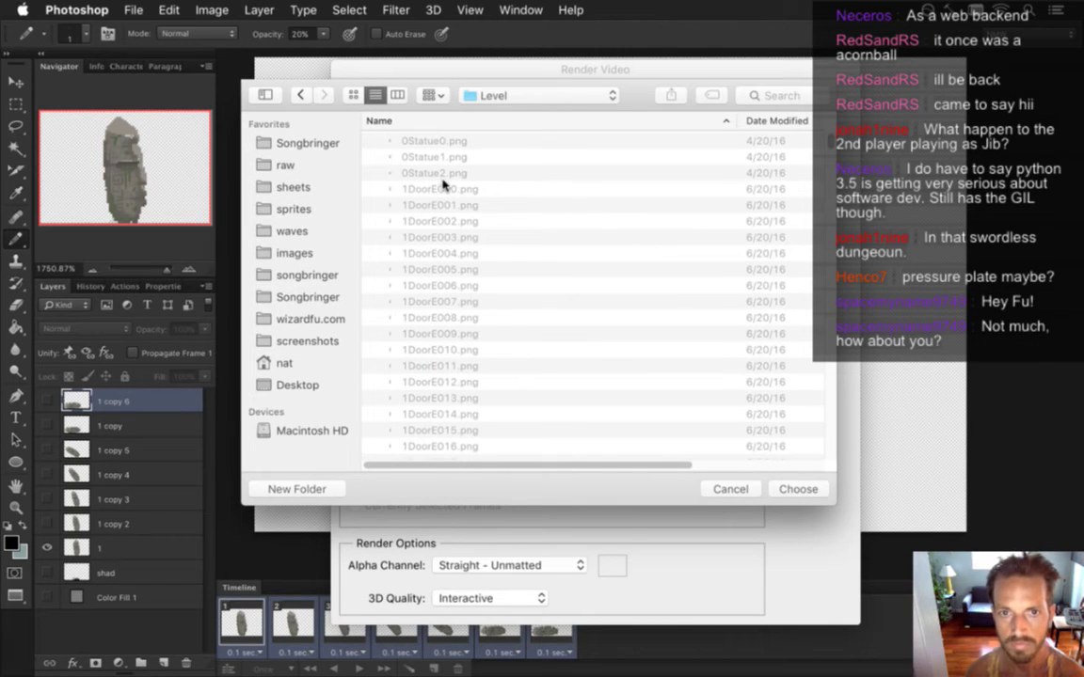
left_click(799, 490)
- Name the image sequence 0Statue3.png and render all frames as a PNG sequence at document size
left_click(432, 121)
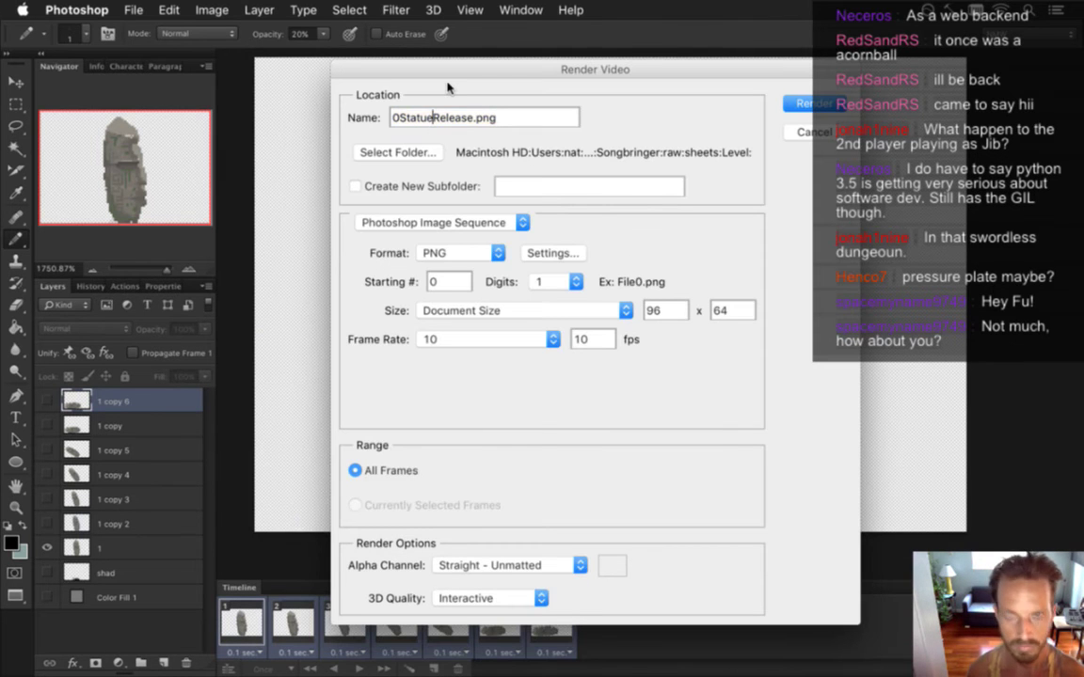
type("3")
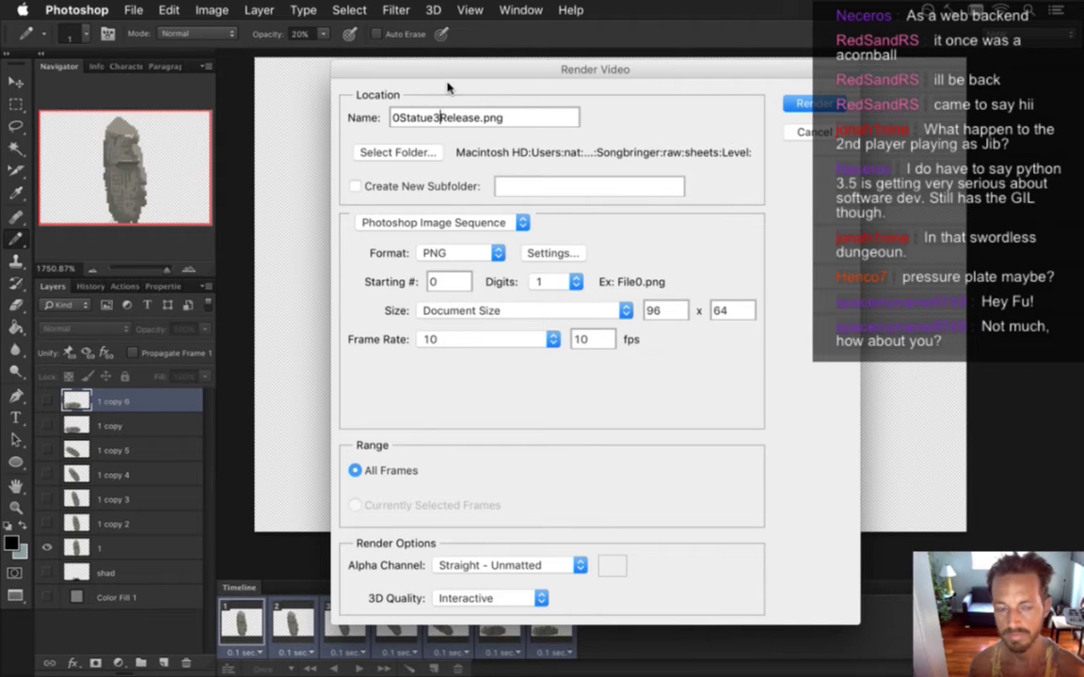
key("Delete")
key("Delete")
key("Delete")
key("Delete")
key("Delete")
key("Delete")
key("Delete")
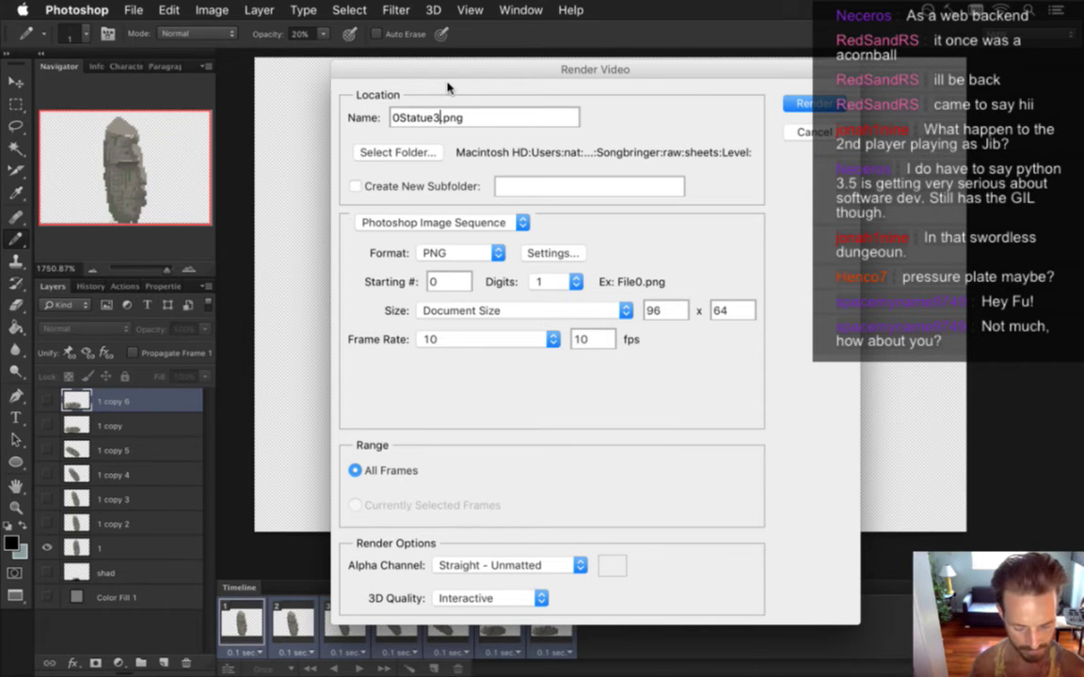
type("Rele")
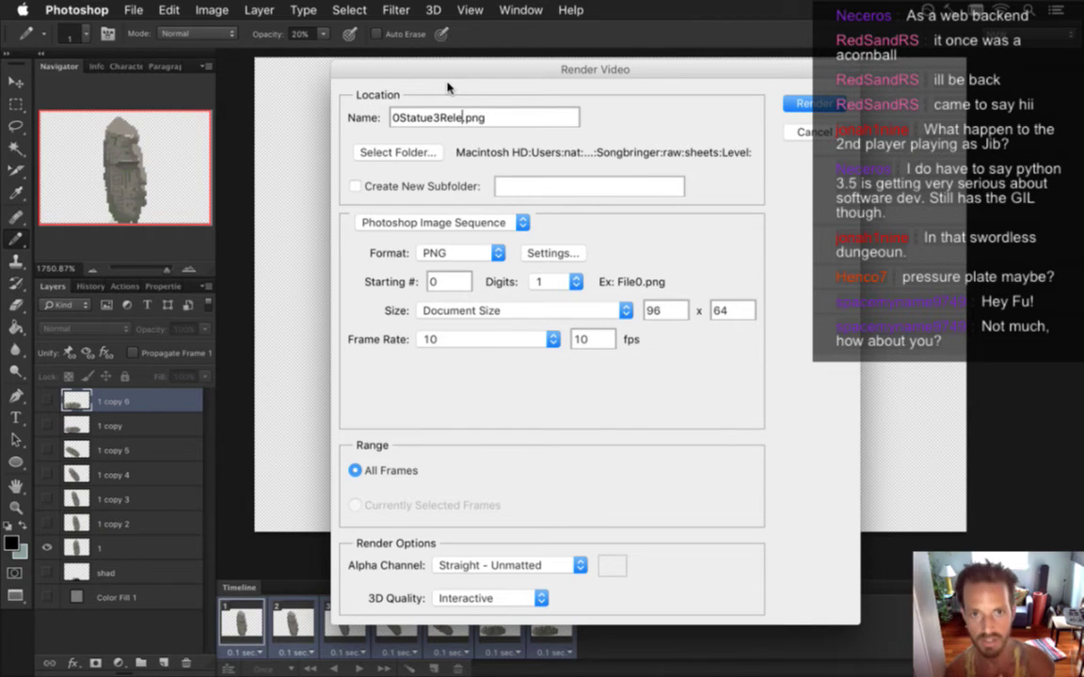
key("BackSpace")
key("BackSpace")
key("BackSpace")
key("BackSpace")
key("Return")
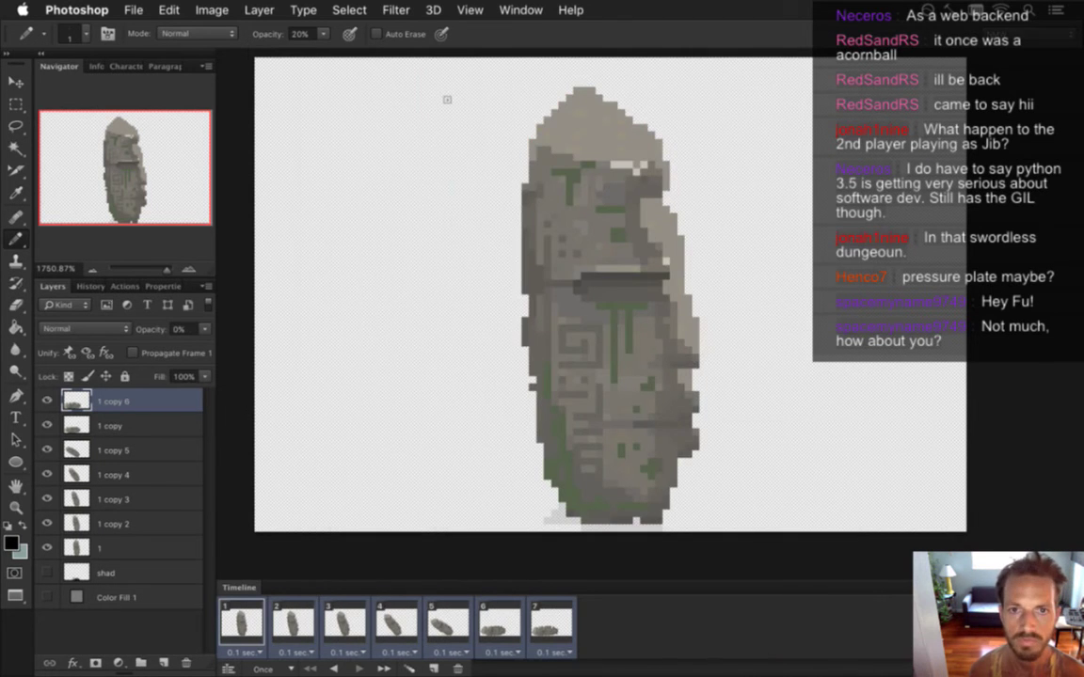
- Switch to Xcode and run the Songbringer project
key("super+Tab")
key("super+Tab")
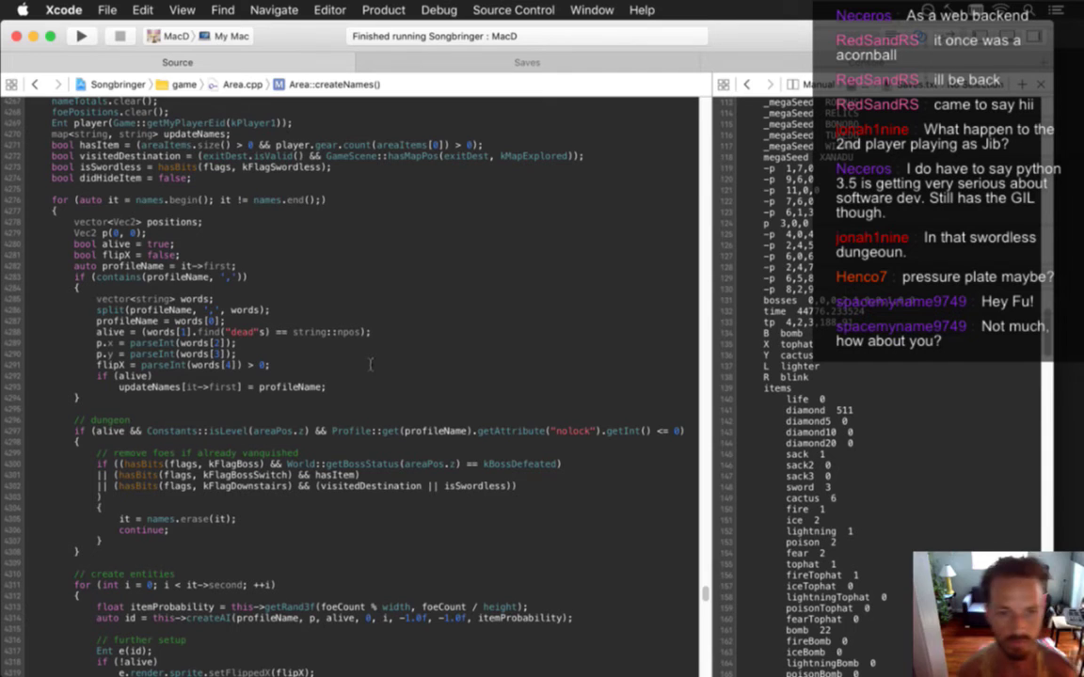
key("Up")
key("Up")
key("Up")
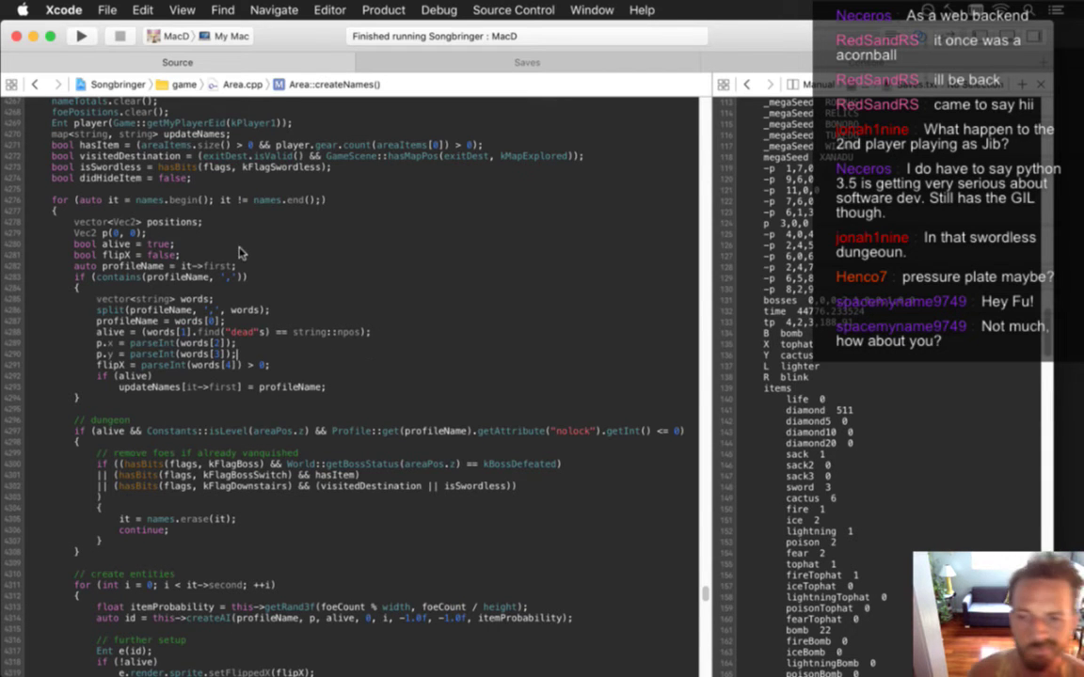
key("super+r")
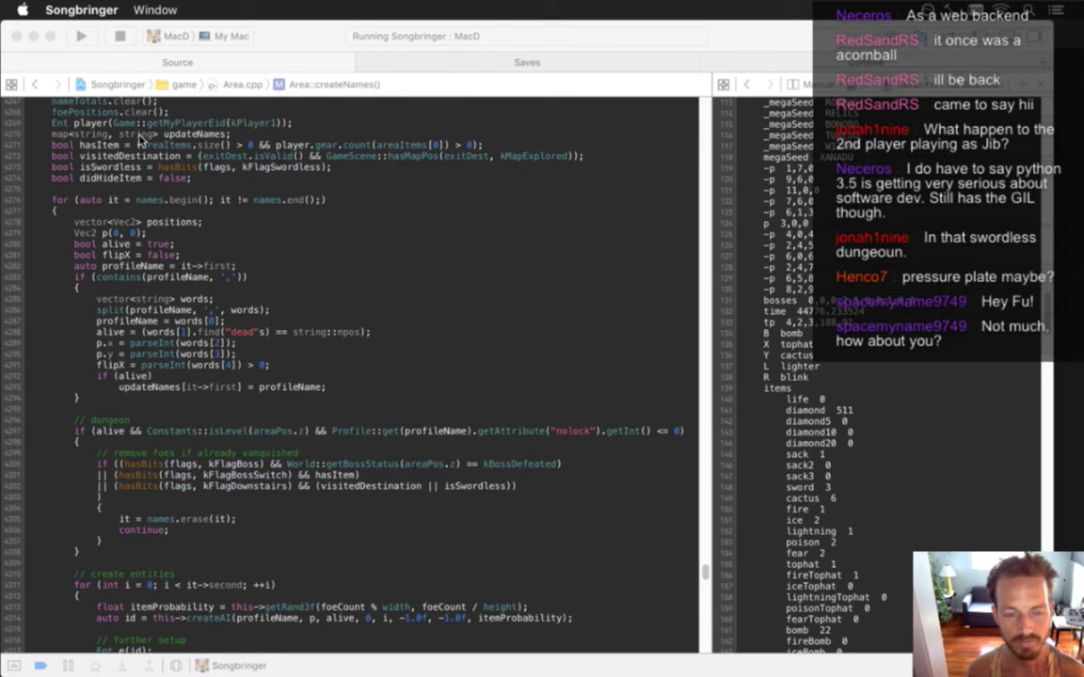
- Walk the character back and forth along the bridge to examine the stone statue beside it
key("Up")
key("w")
key("w")
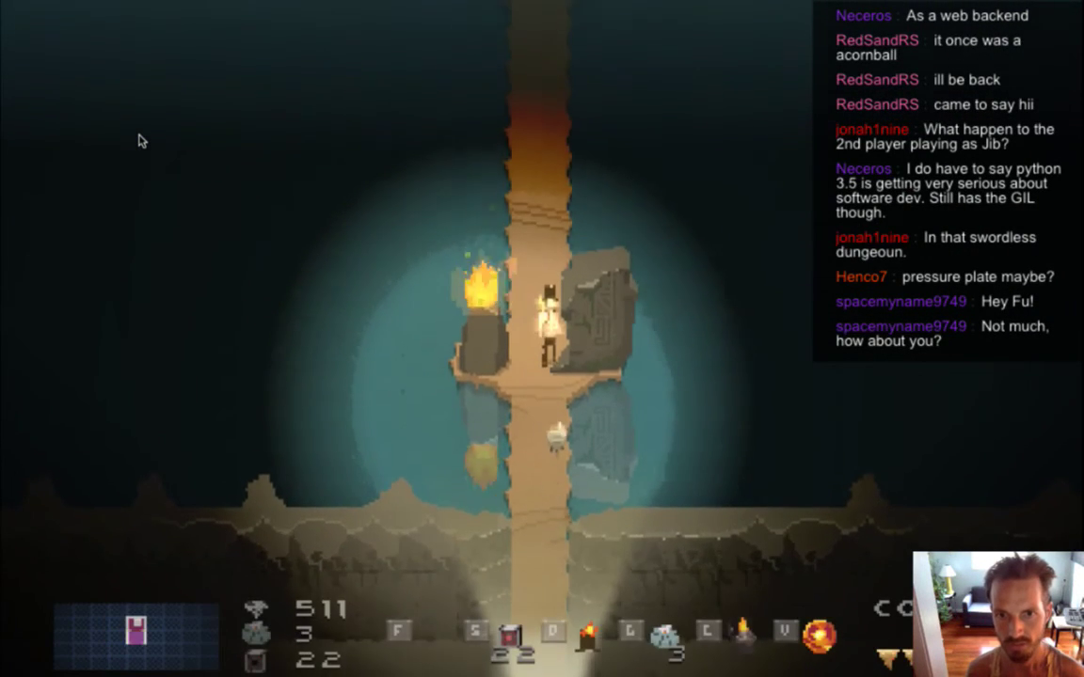
key("Down")
key("Up")
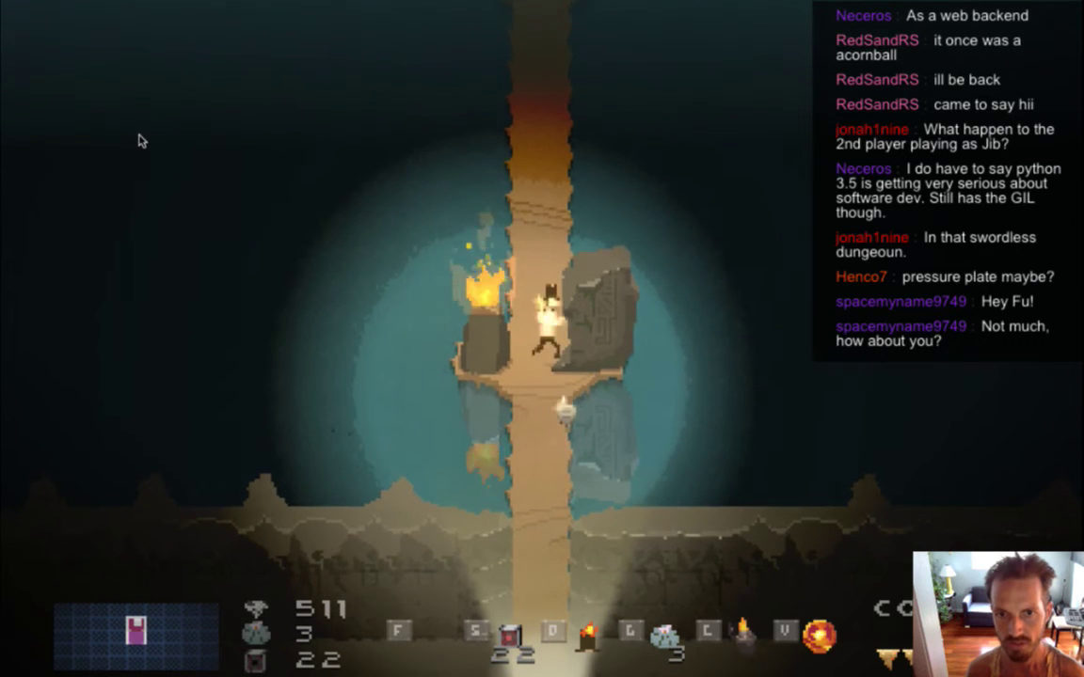
key("w")
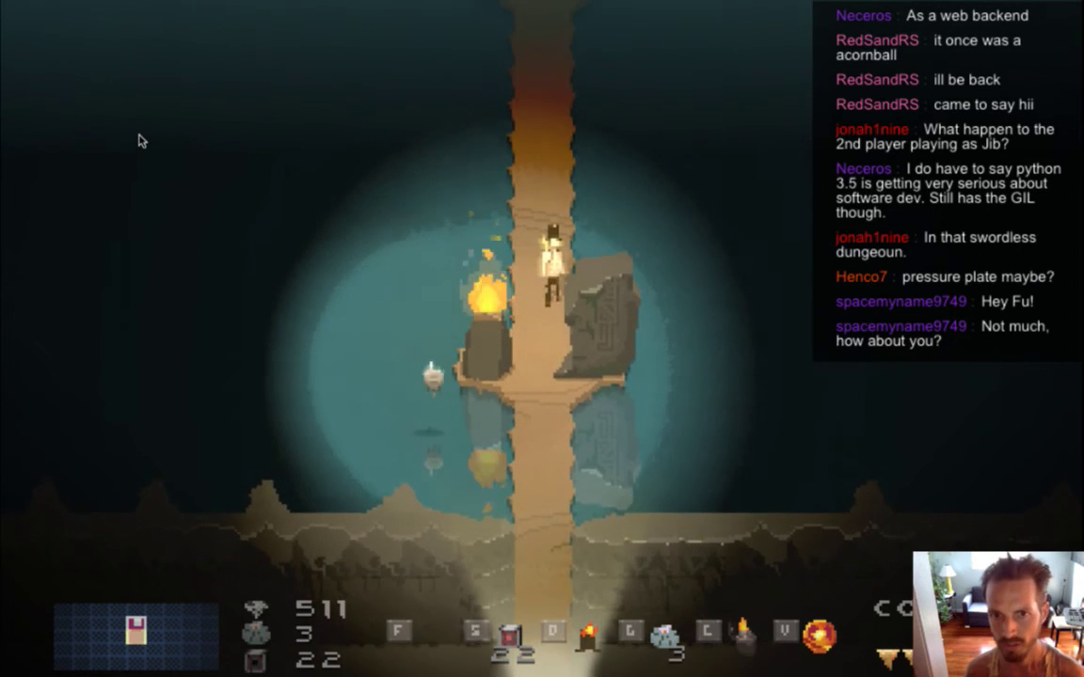
key("s")
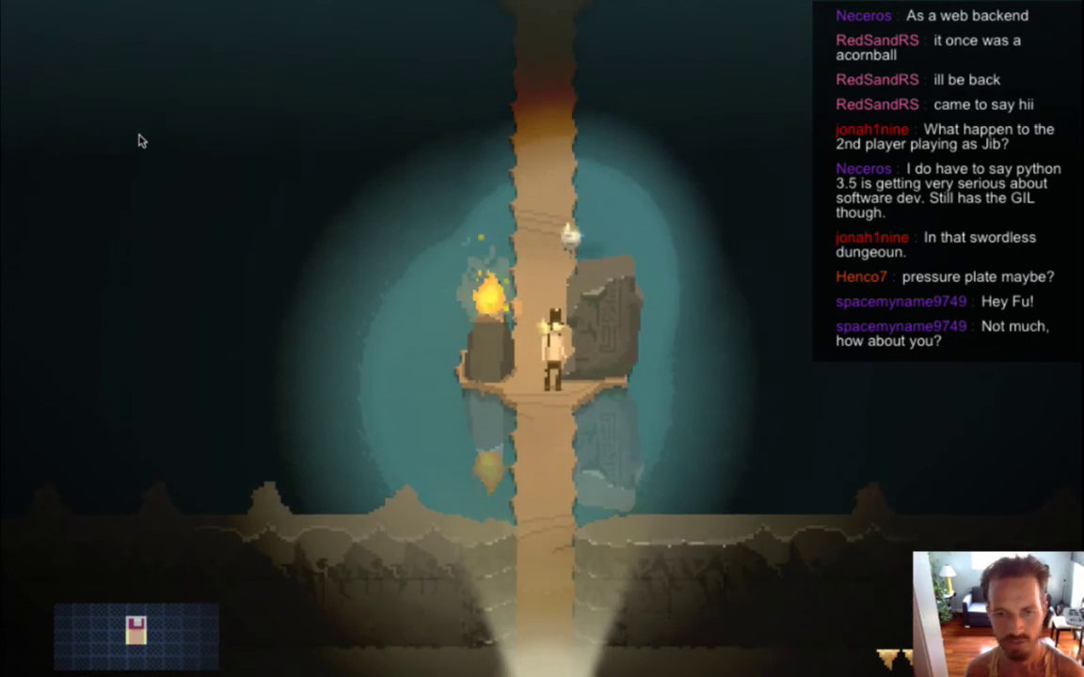
key("a")
key("s")
key("w")
key("w")
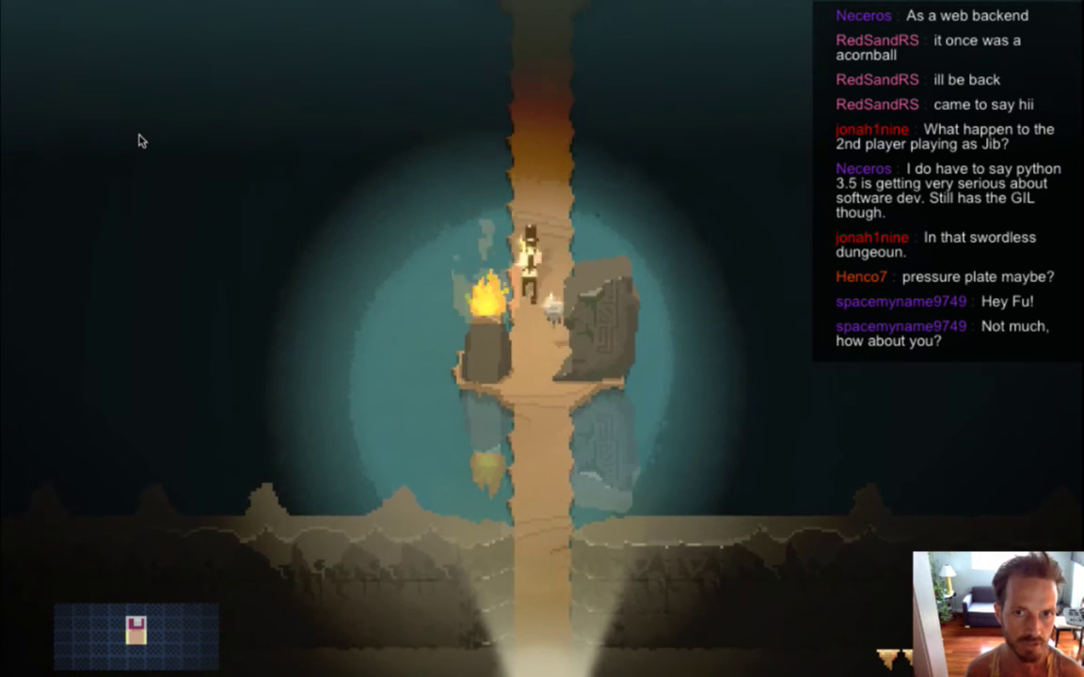
key("d")
key("a")
key("s")
key("w")
key("d")
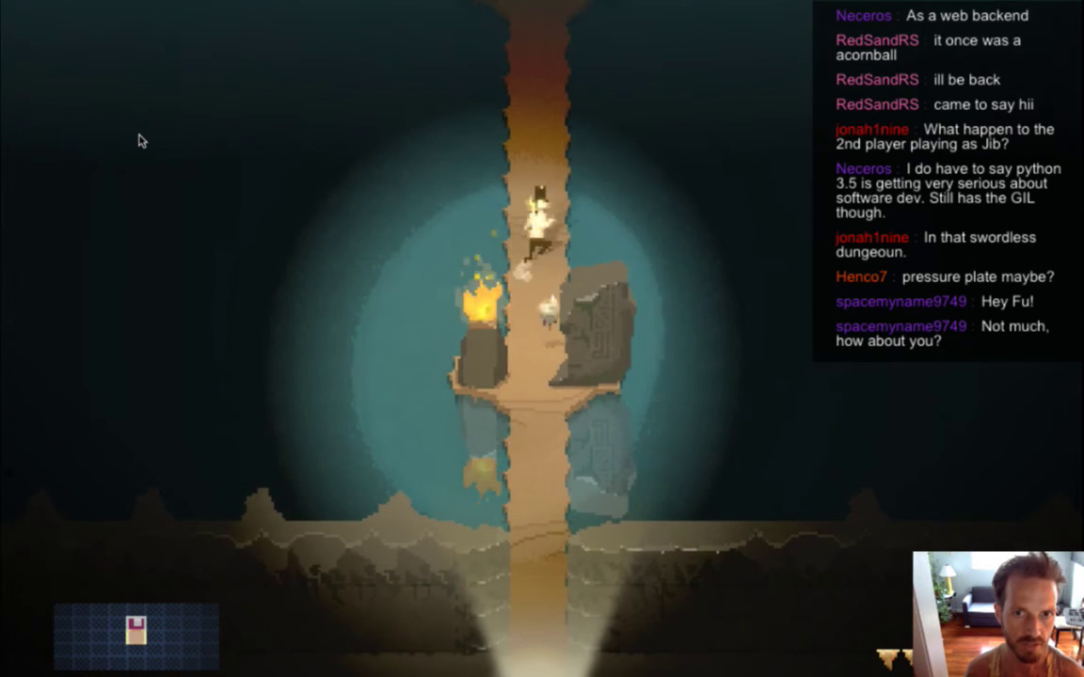
key("s")
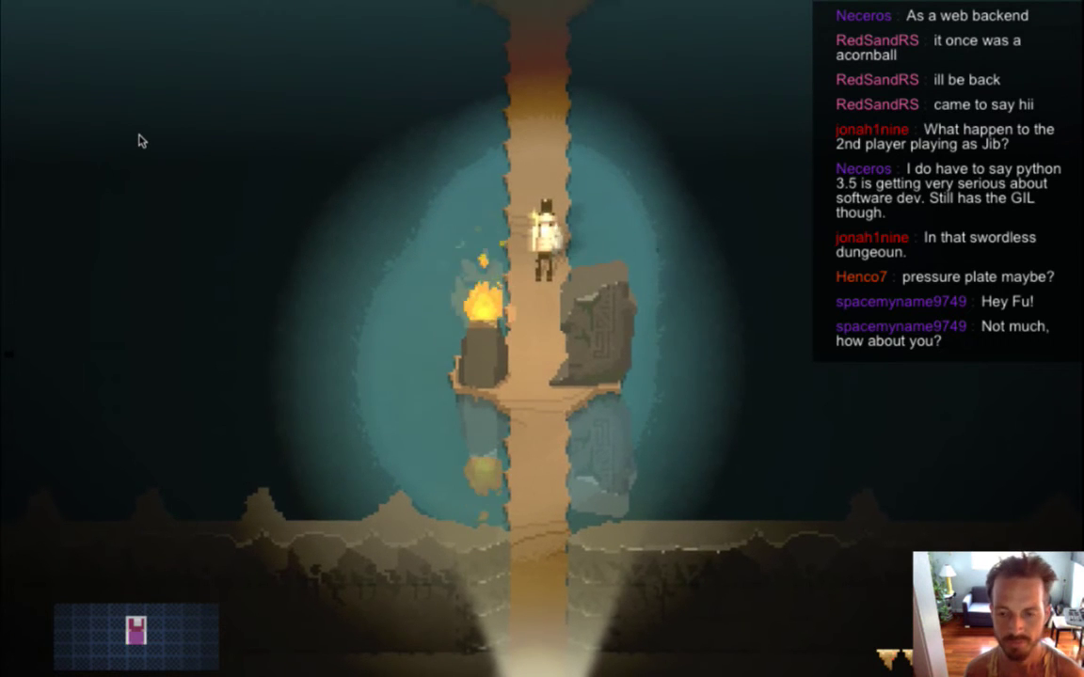
- Save and quit the running game, and return to Xcode
key("Escape")
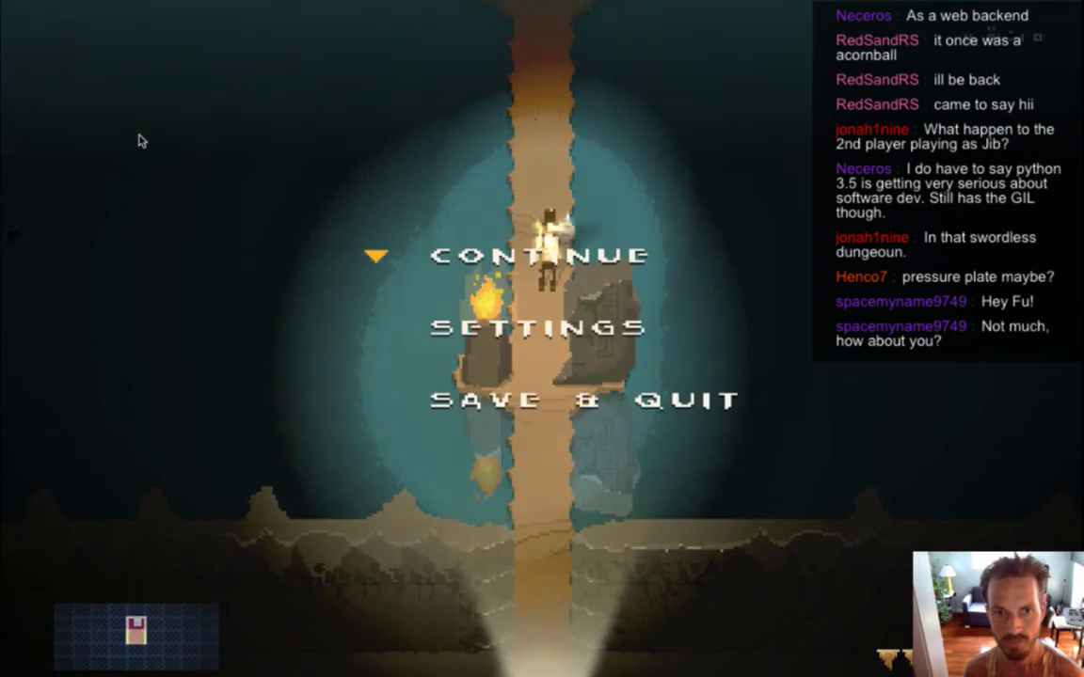
key("Down")
key("Down")
key("Return")
key("super+Tab")
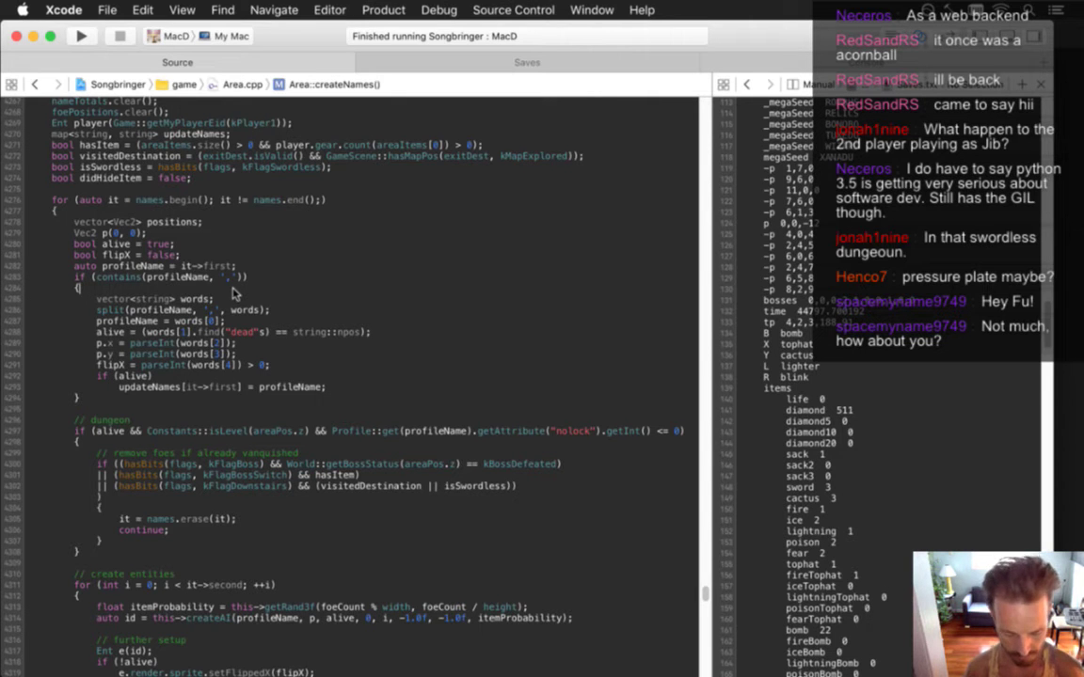
- Open the AreaPatterns.cpp source file by searching for "arpa"
left_click(196, 412)
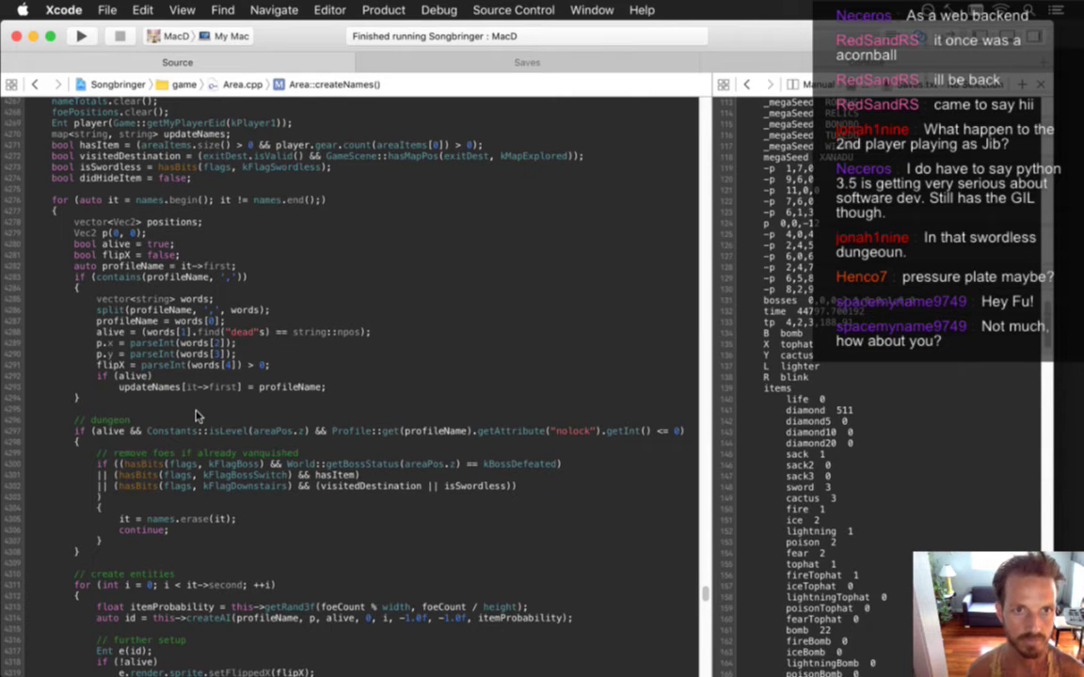
key("super+shift+o")
type("arpa")
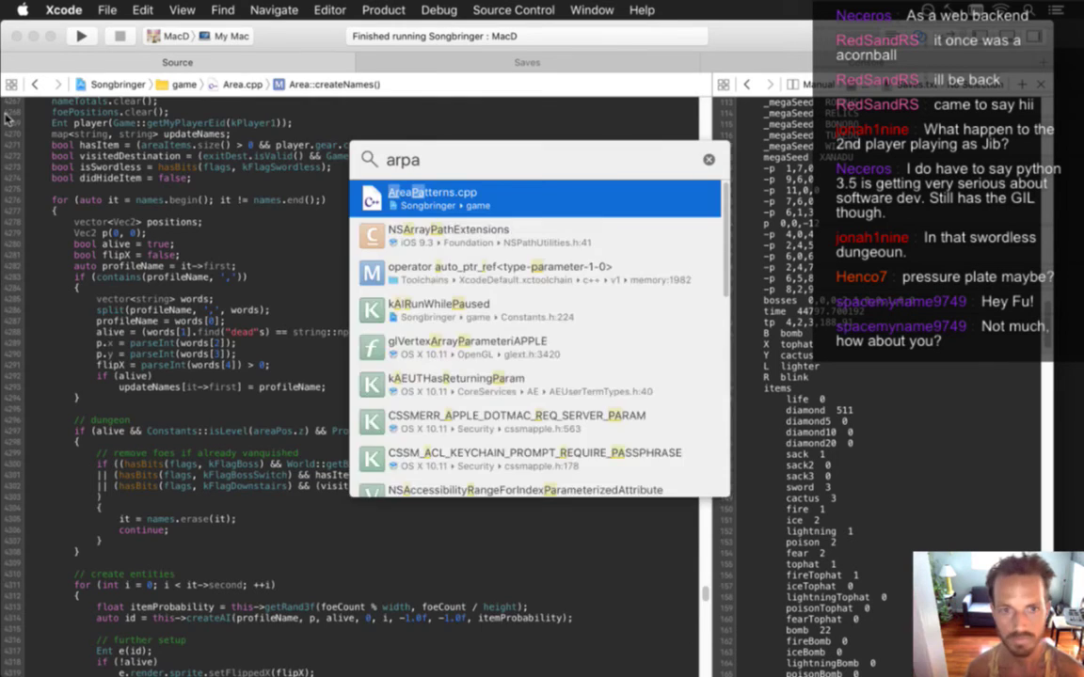
key("Return")
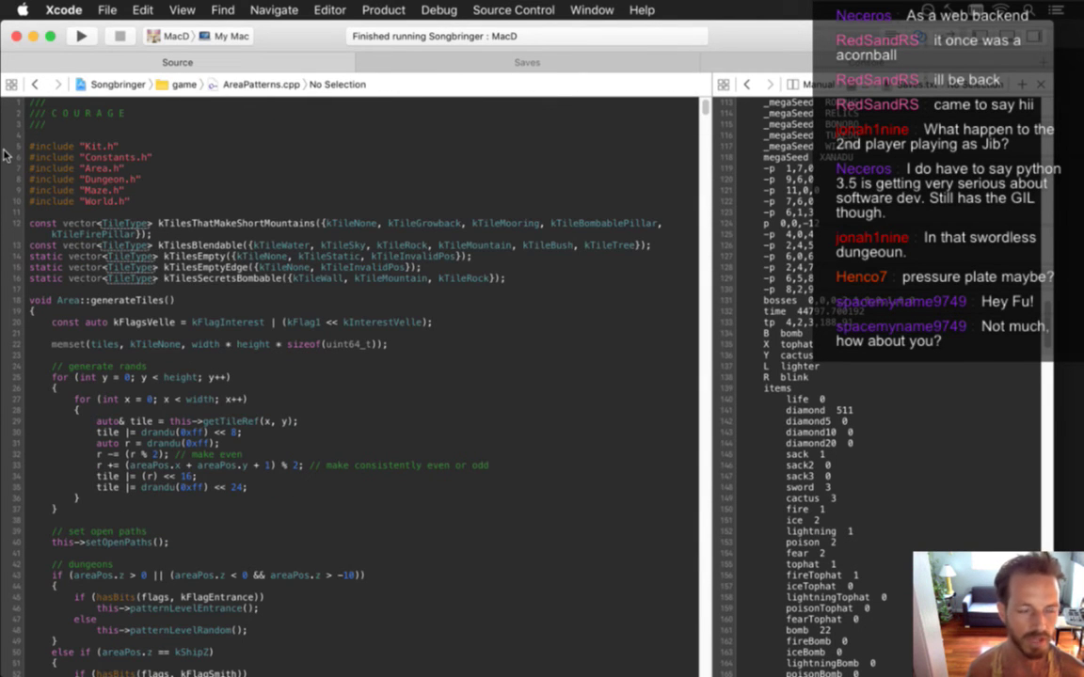
key("super+shift+o")
type("patternentr")
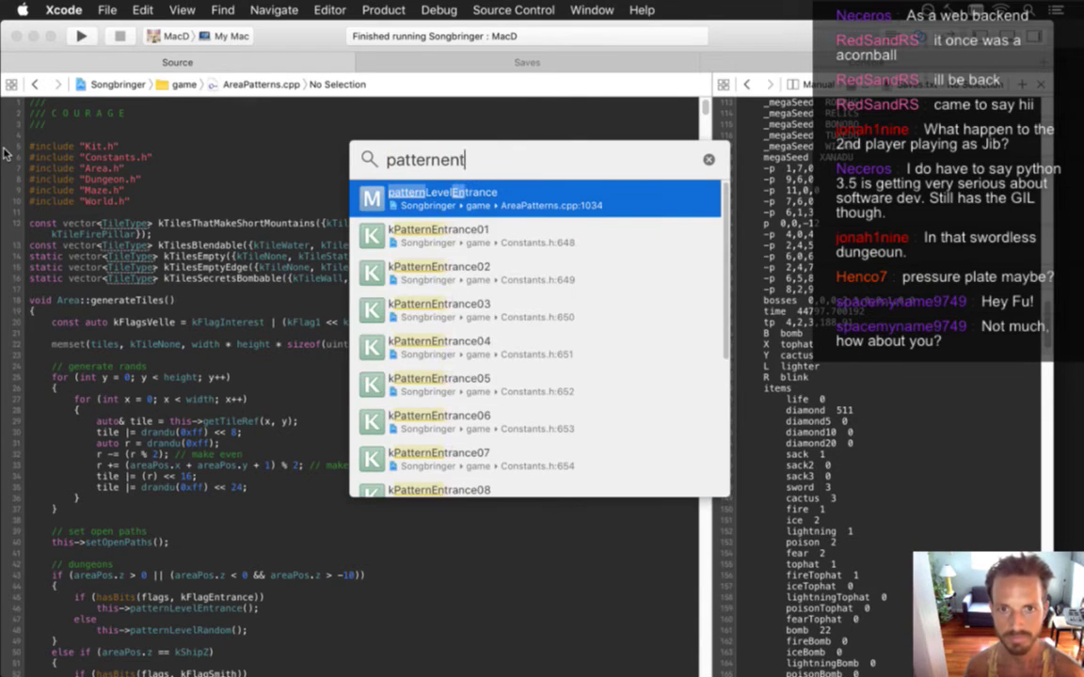
key("Escape")
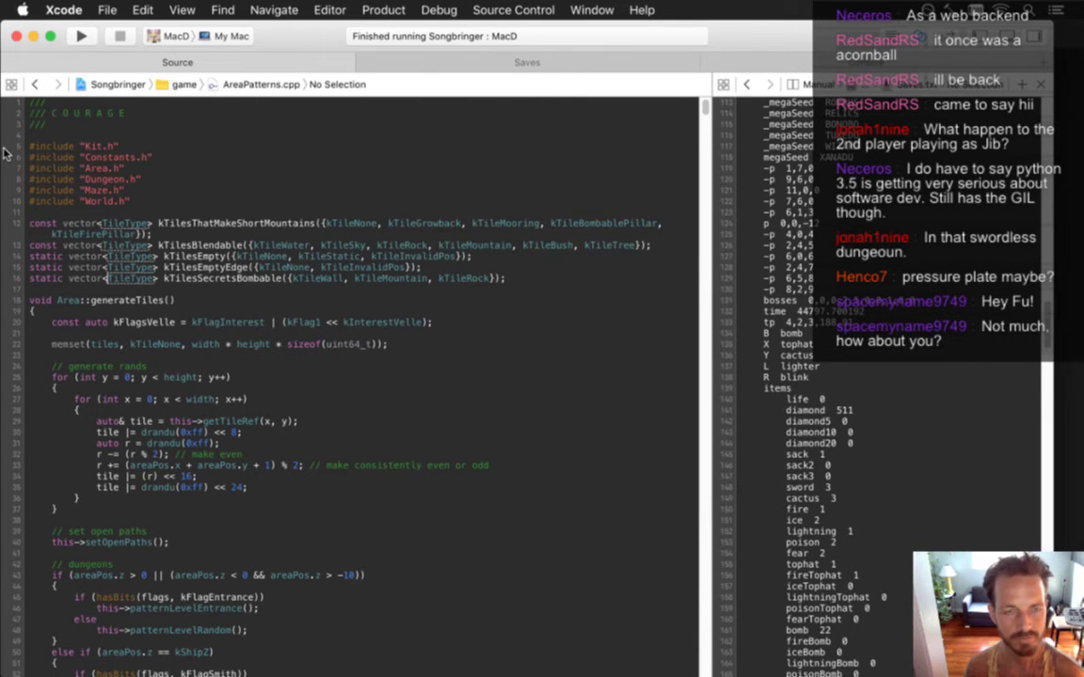
- Search AreaPatterns.cpp for "patternentr" and step through the matches at the overworld entrances code
key("super+f")
type("patternentr")
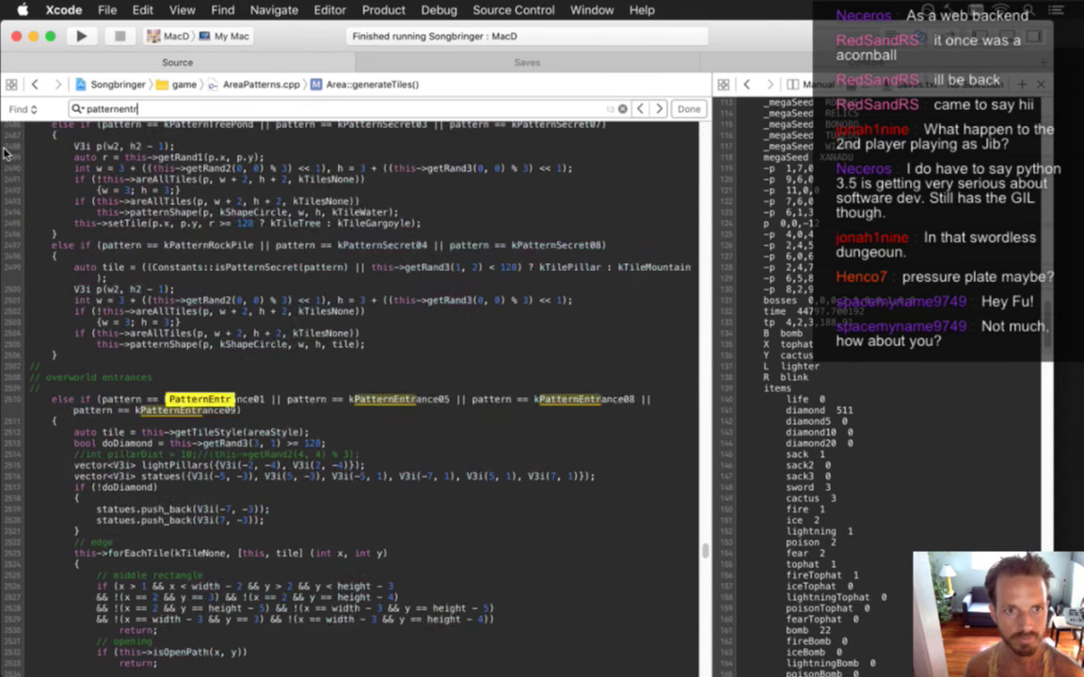
key("Return")
key("Return")
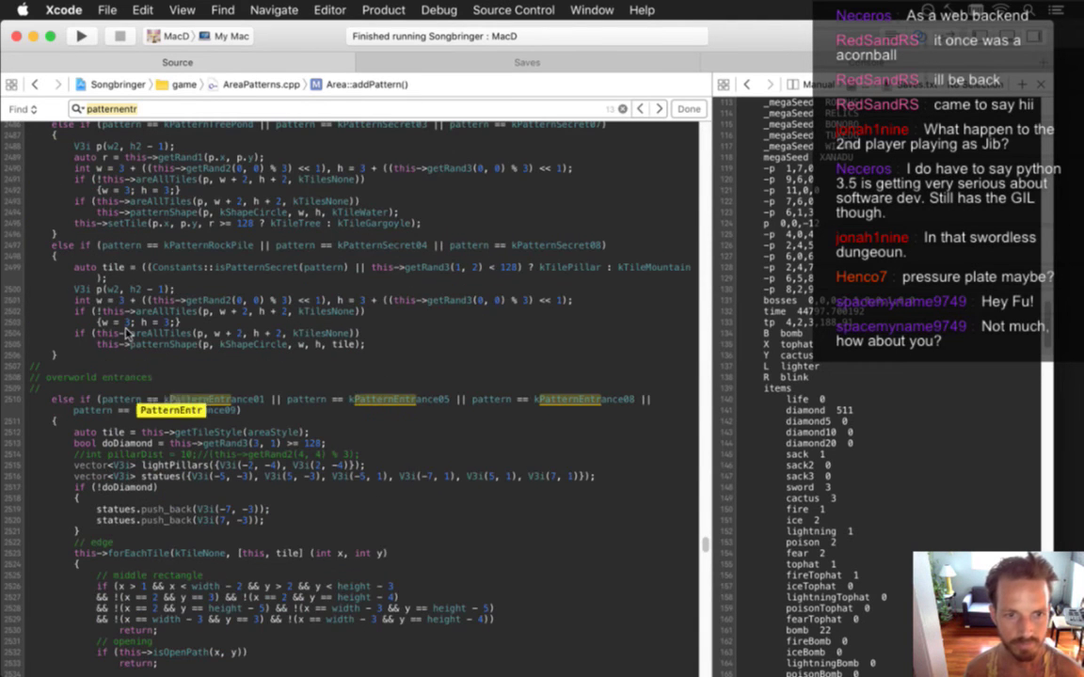
- Step through the remaining "patternentr" matches up to kPatternEntrance07 and close the search
key("Return")
key("super+g")
key("super+g")
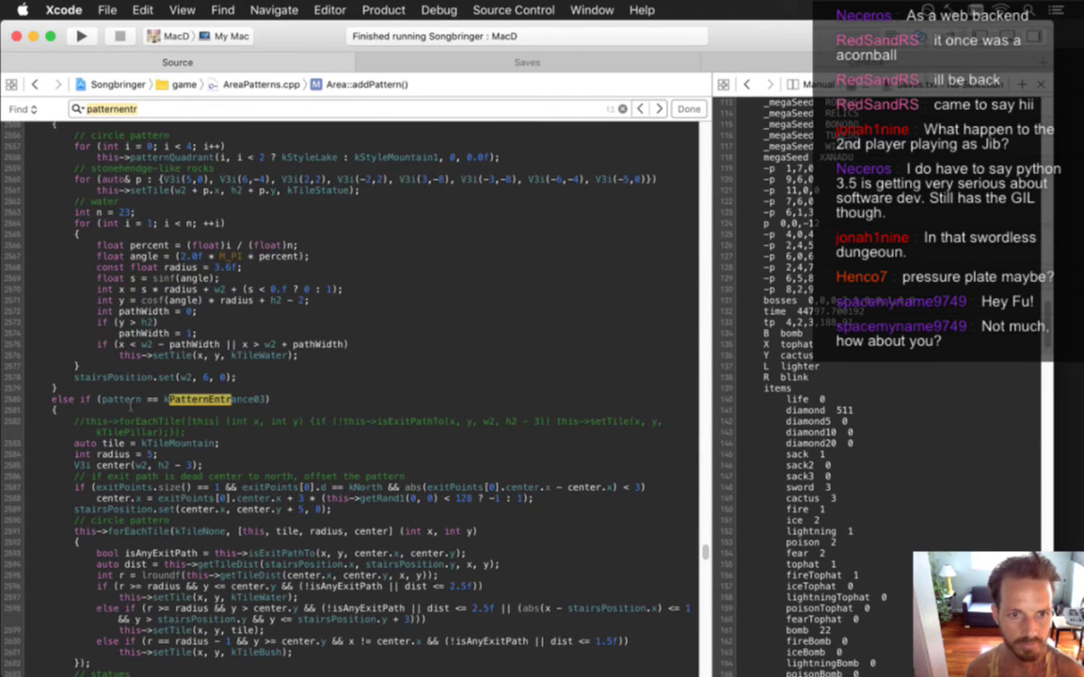
key("super+g")
key("super+g")
key("super+g")
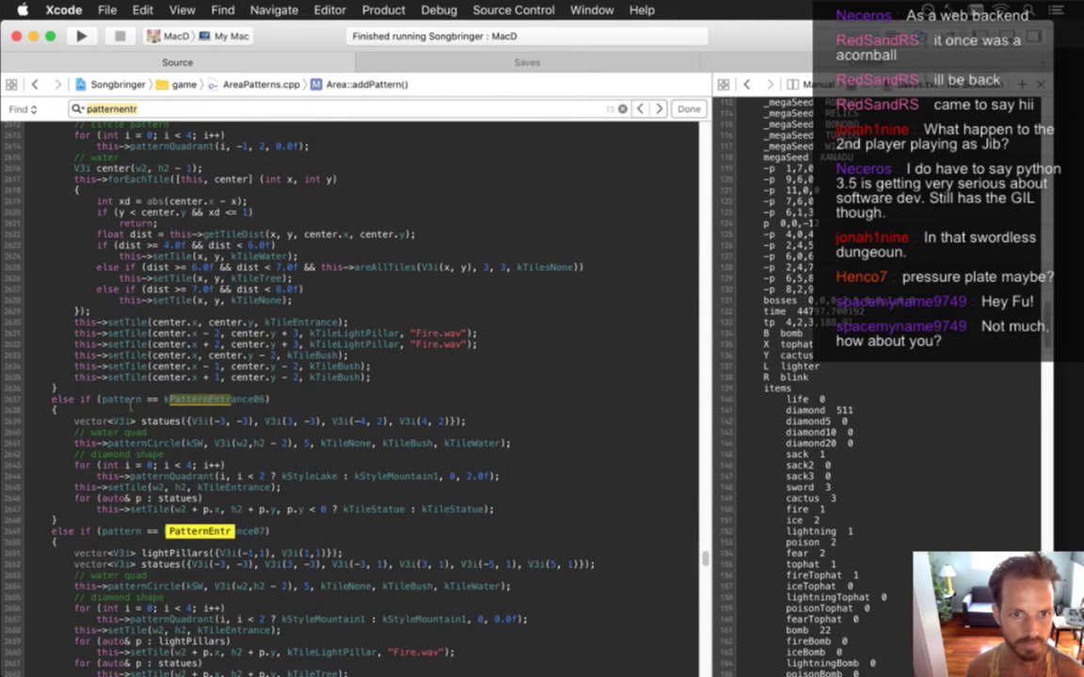
key("Escape")
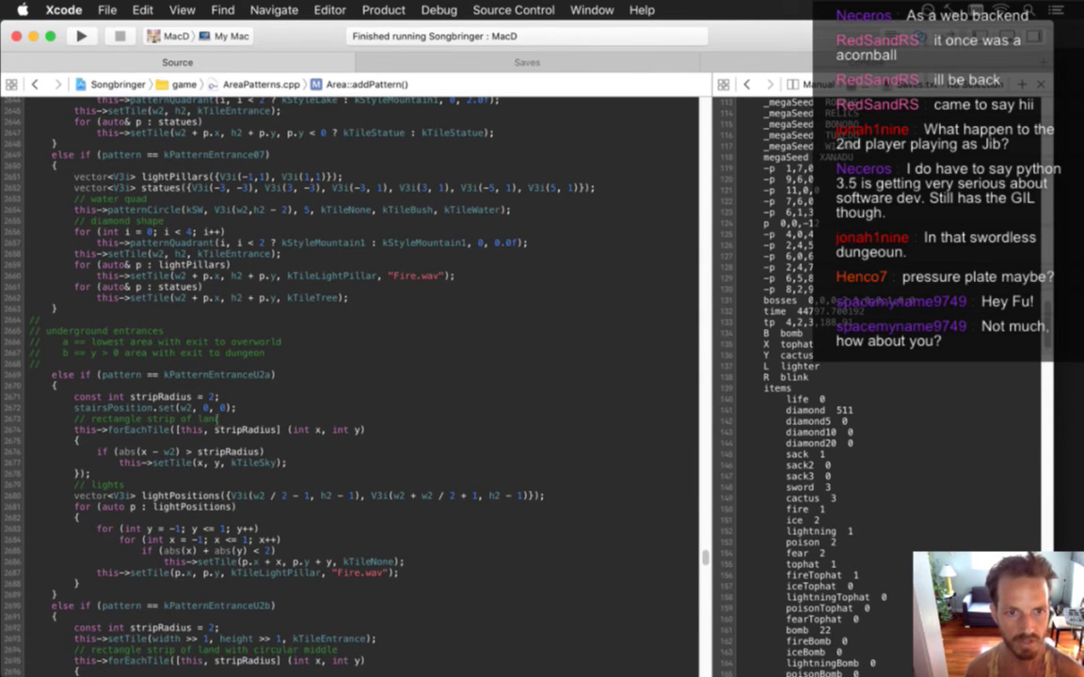
- Comment out the body of the kPatternEntranceU2a branch with /* and */, and run the game to test it
key("Down")
key("Down")
key("Down")
key("Down")
key("Down")
key("Down")
key("Down")
key("Down")
key("Down")
key("Down")
key("Down")
key("Down")
key("Down")
key("Down")
key("Down")
key("Down")
key("Down")
key("Down")
key("Down")
key("Down")
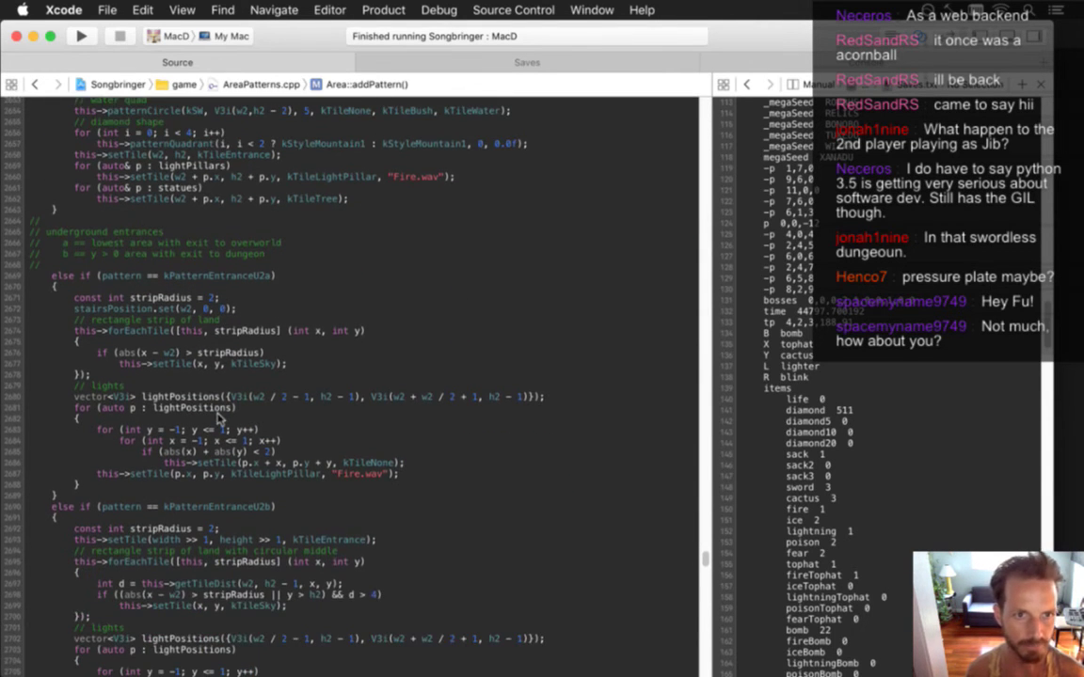
key("Up")
key("Up")
key("Up")
key("Up")
key("Up")
key("Up")
key("Up")
key("Up")
key("Up")
key("Up")
key("Up")
key("Up")
key("Up")
key("Up")
key("Up")
key("Up")
key("Up")
key("Up")
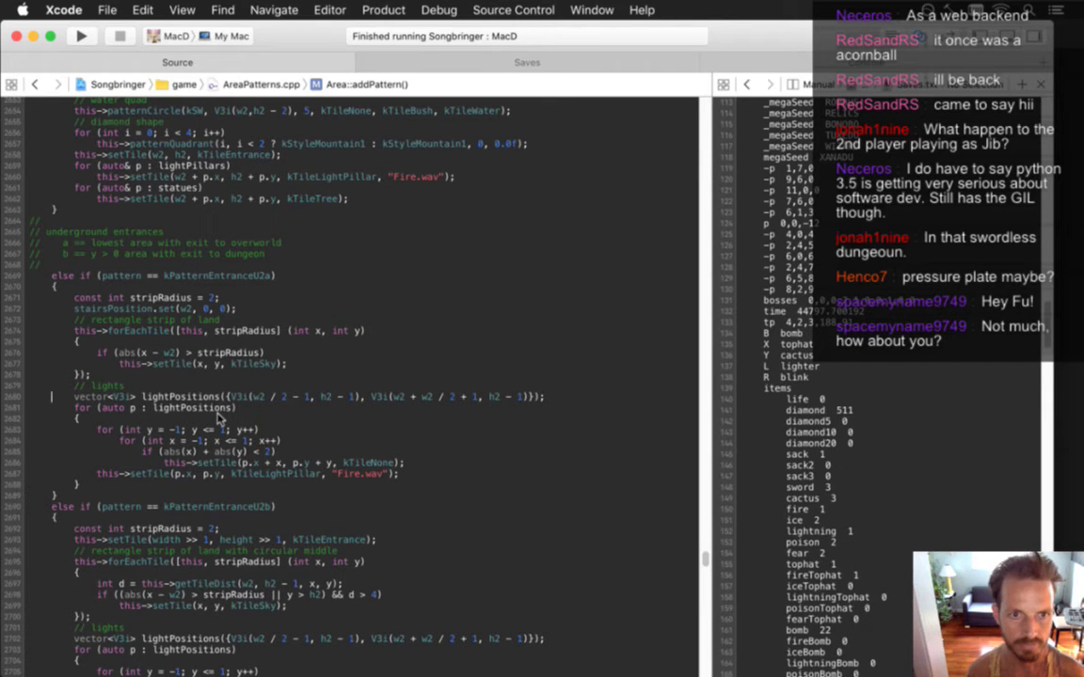
key("Up")
key("Up")
key("Up")
key("Up")
key("Up")
key("Up")
key("Up")
key("Up")
key("Up")
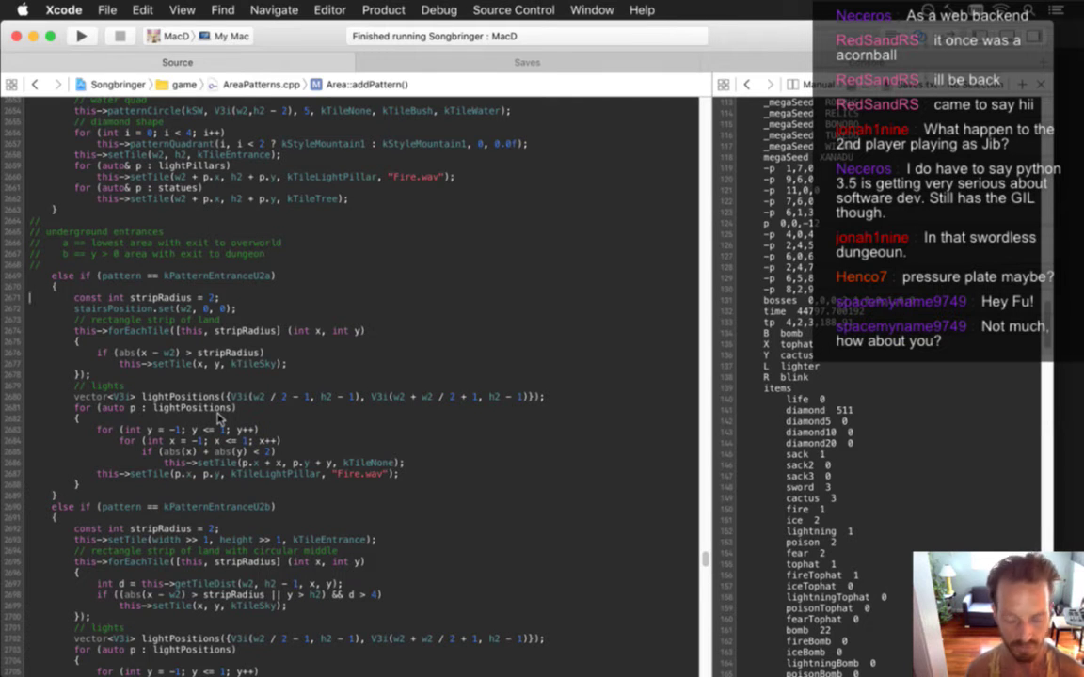
type("/*")
key("Down")
key("Down")
key("Down")
key("Down")
key("Down")
key("Down")
key("Down")
key("Down")
key("Down")
key("Down")
key("Down")
key("Down")
key("Down")
key("Down")
key("Down")
key("Down")
key("Down")
key("Down")
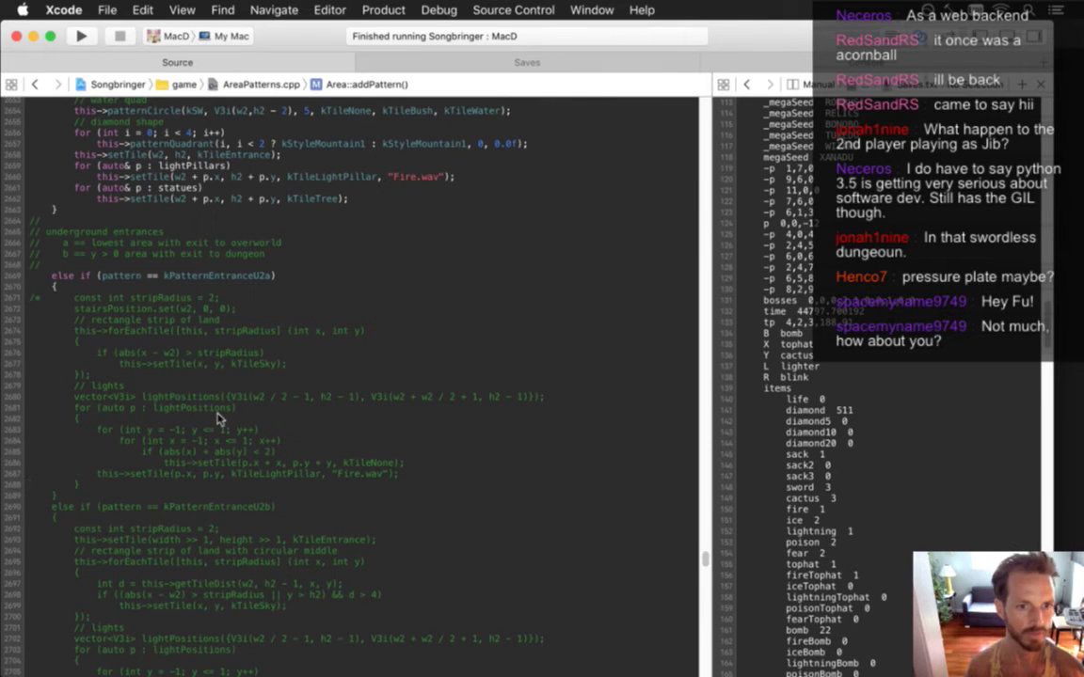
type("*/")
key("super+r")
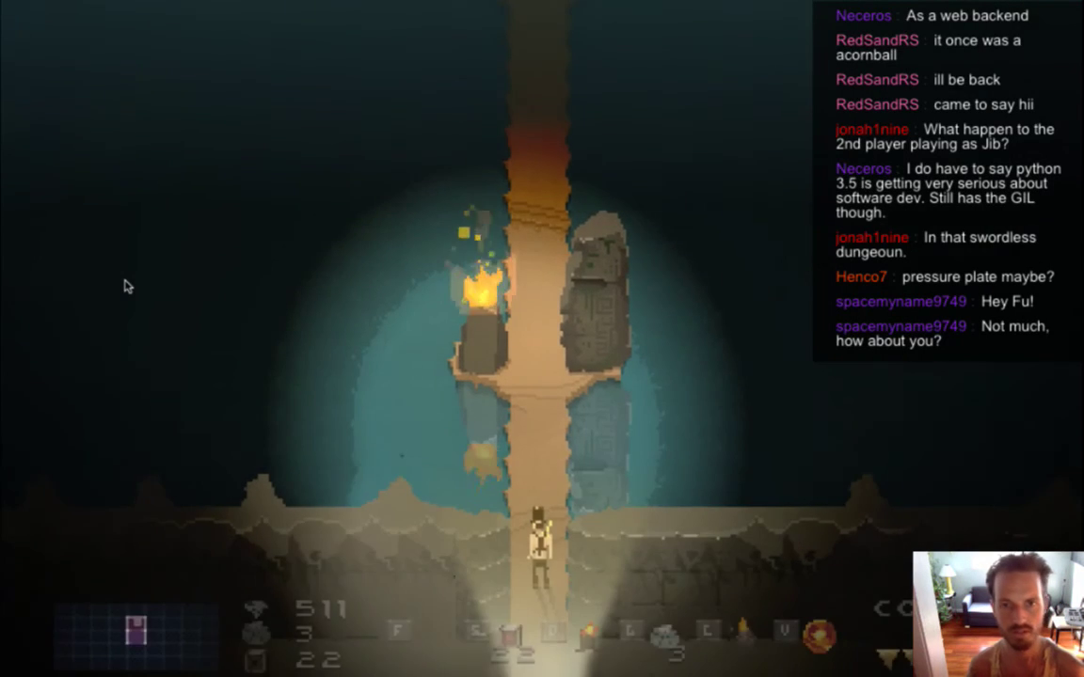
- Quit the game and undo the commenting-out in the kPatternEntranceU2a branch
key("super+q")
key("super+z")
- Comment out the body of the kPatternEntranceU3a branch with /* and */, and save the file
scroll(124, 288, "down", 15)
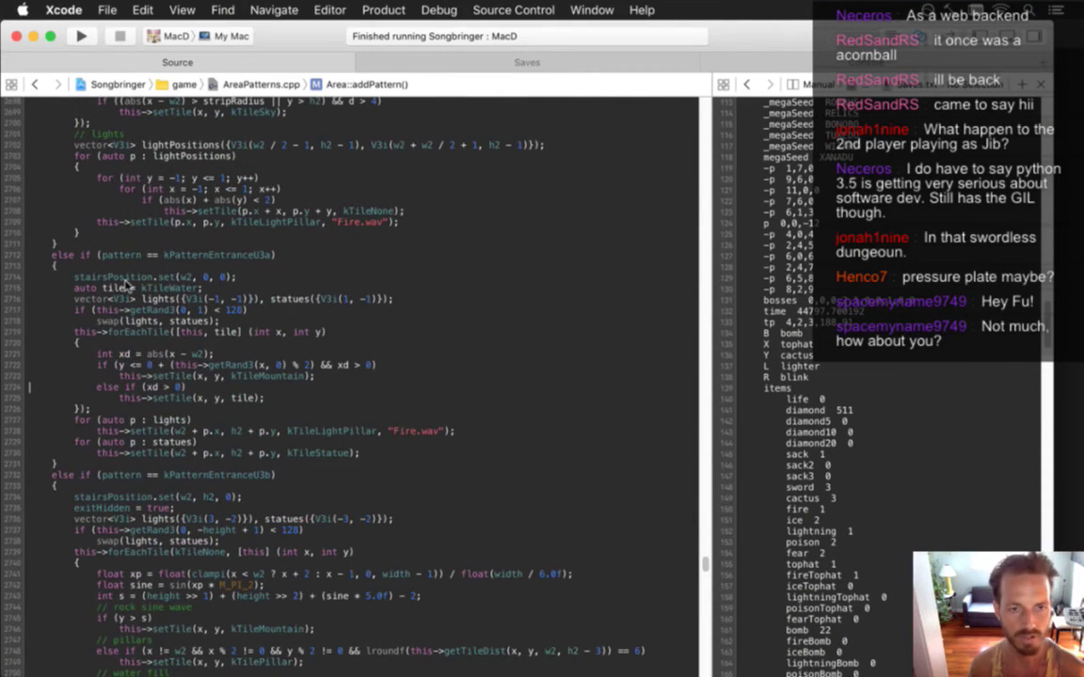
key("Up")
key("Up")
key("Up")
key("Up")
key("Up")
key("Up")
key("Up")
key("Up")
key("Up")
key("Up")
key("Up")
key("Down")
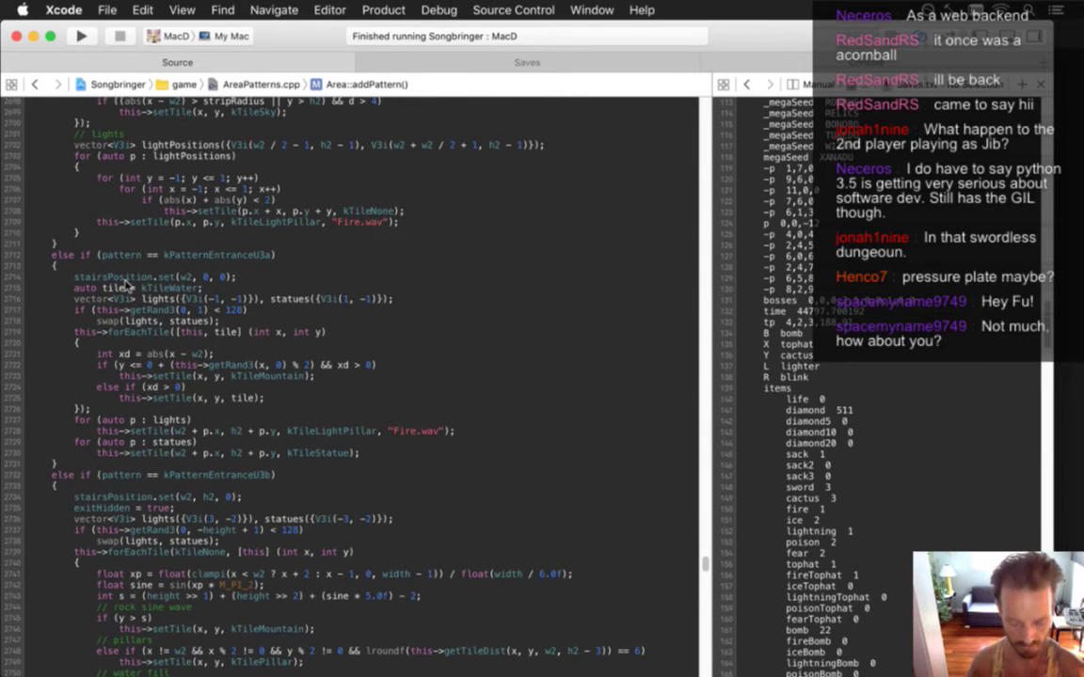
type("/*")
key("Down")
key("Down")
key("Down")
key("Down")
key("Down")
key("Down")
key("Down")
key("Down")
key("Down")
key("Down")
key("Down")
key("Down")
key("Down")
key("Down")
key("Down")
key("Down")
key("Down")
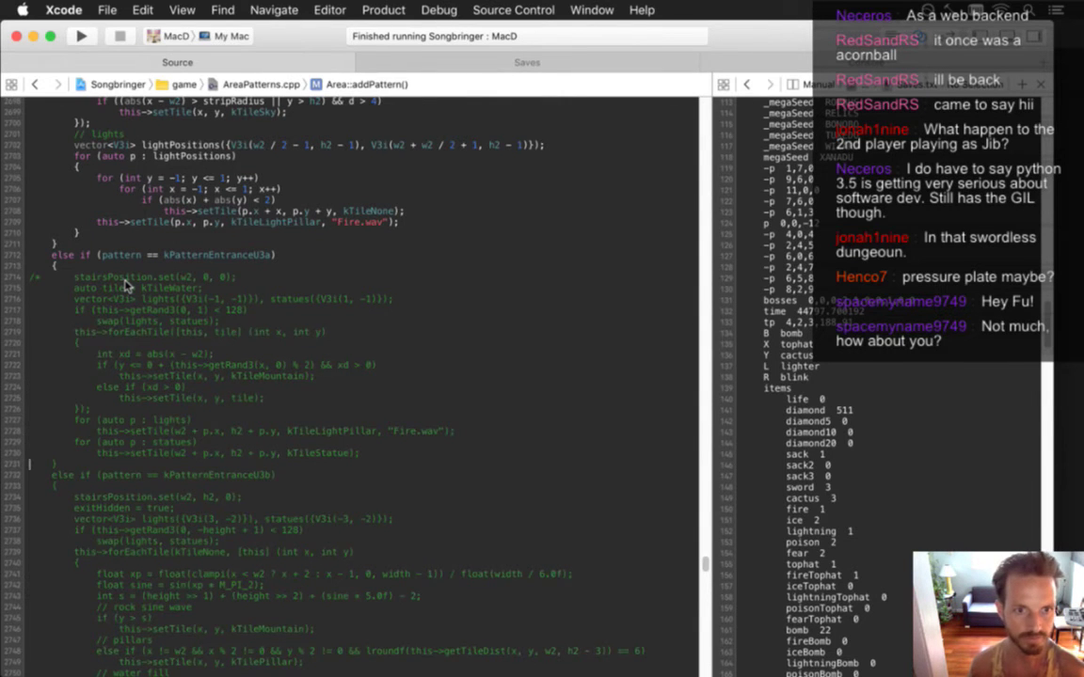
key("Return")
key("Up")
type("*/")
key("super+s")
- Run the game to inspect the entrance area with the kPatternEntranceU3a code disabled, and quit it
key("super+r")
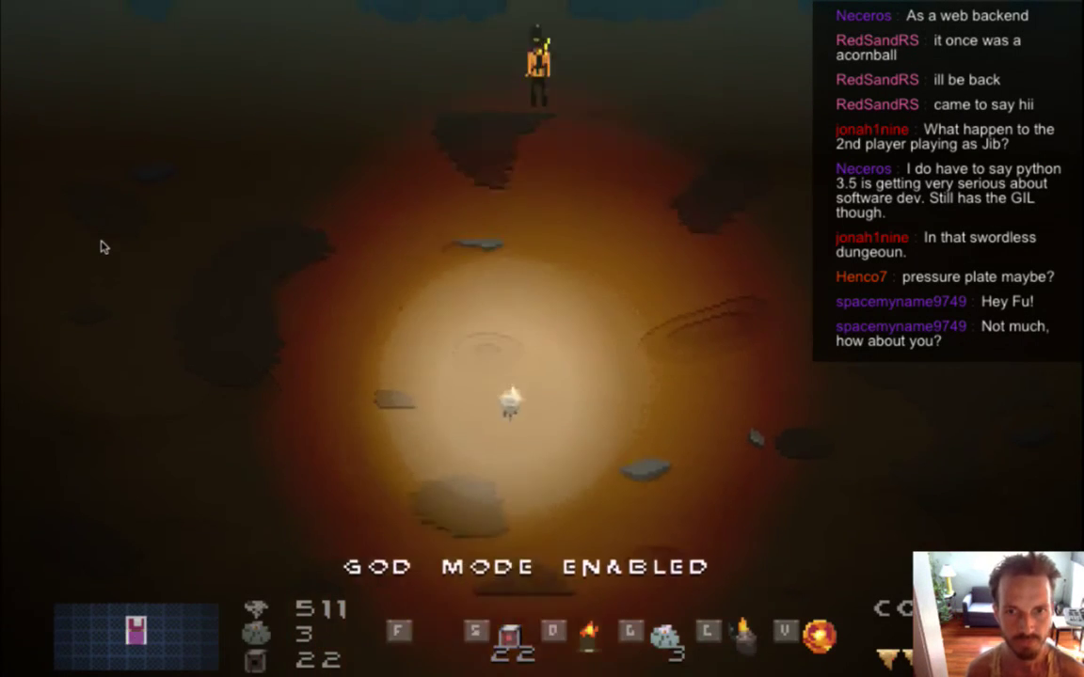
key("Down")
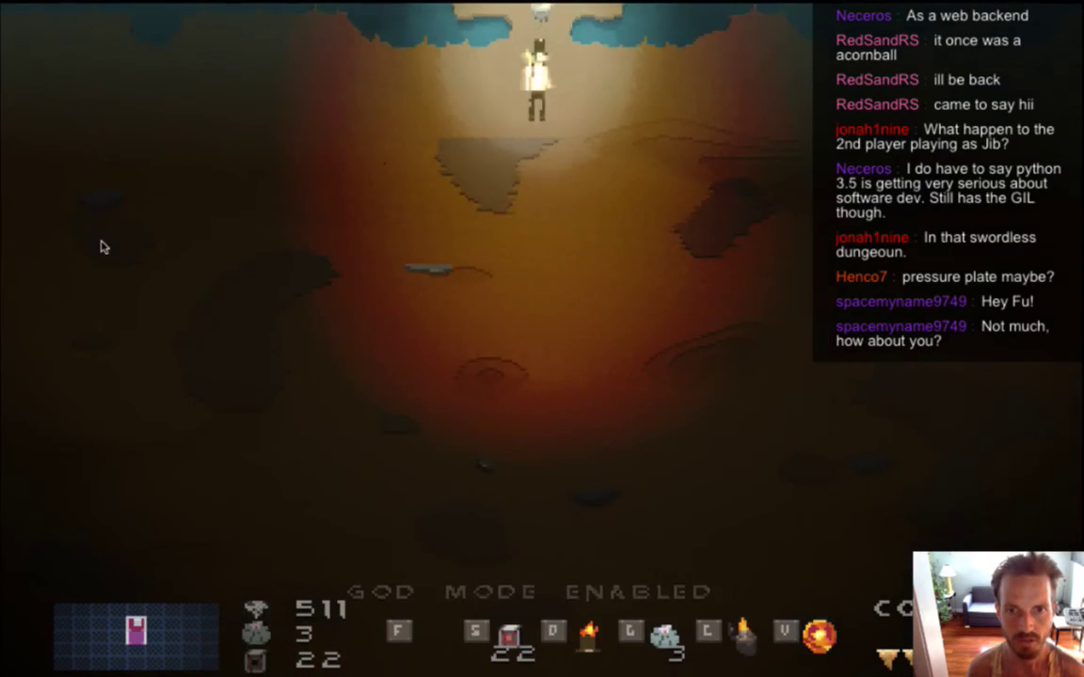
key("super+q")
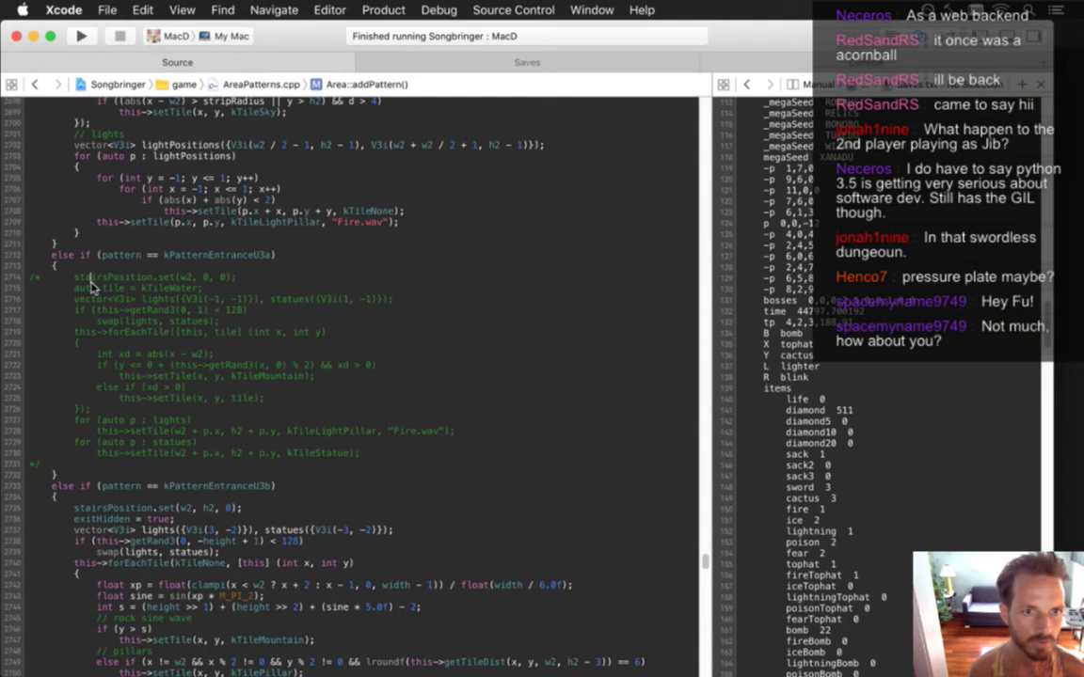
- Restore the kPatternEntranceU3a code by removing the /* and */ comment markers around its body
key("super+Left")
key("Delete")
key("Delete")
key("Down")
key("Down")
key("Down")
key("Down")
key("Down")
key("Down")
key("Down")
key("Down")
key("Down")
key("Down")
key("Down")
key("Down")
key("Down")
key("Down")
key("Down")
key("Down")
key("Down")
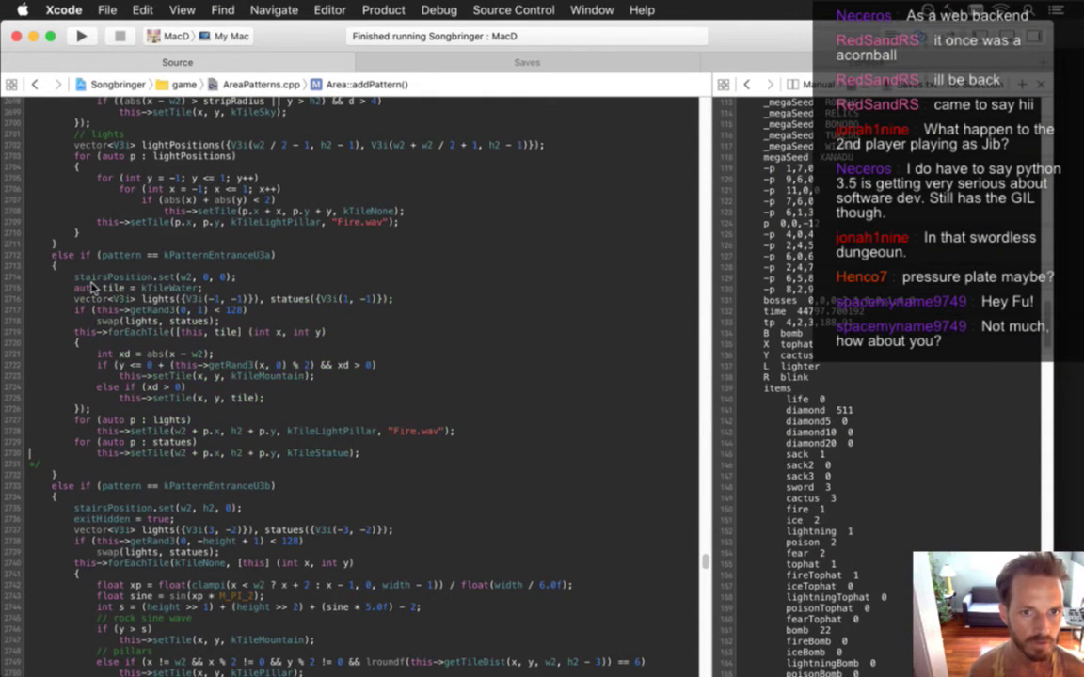
key("Delete")
key("Delete")
key("Delete")
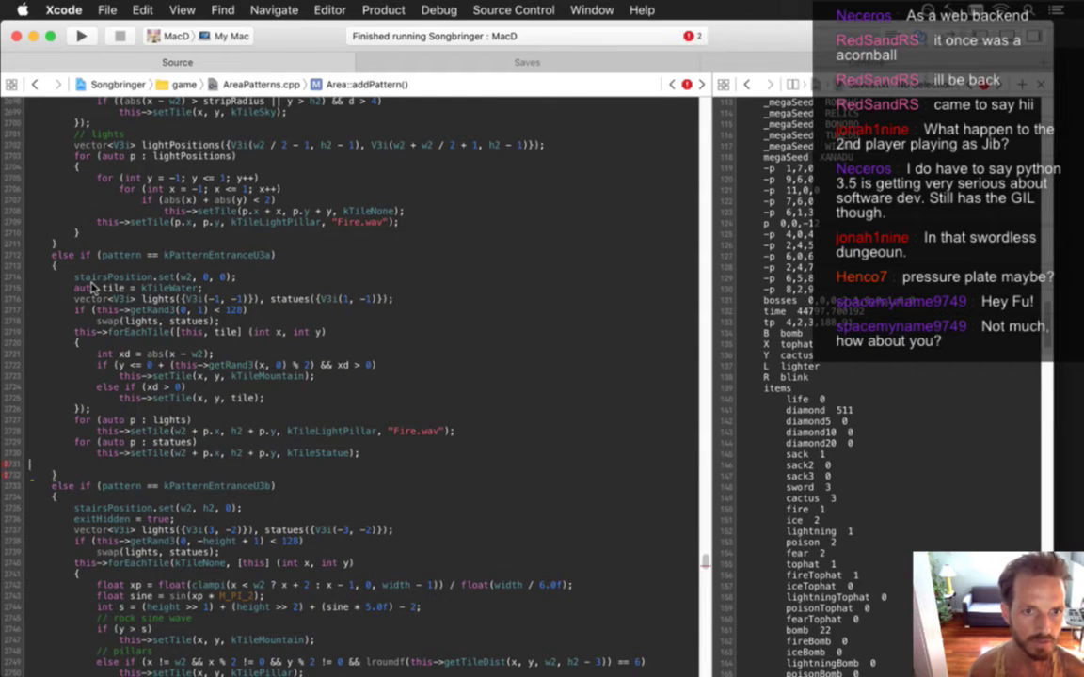
- Change the statue position in the kPatternEntranceU3a statues vector to V3i(1, 0)
key("Up")
key("Up")
key("Up")
key("Up")
key("Up")
key("Up")
key("Up")
key("Up")
key("Up")
key("Up")
key("Up")
key("Up")
key("Up")
key("Up")
key("Up")
key("Up")
key("Up")
key("Right")
key("Right")
key("Right")
key("Right")
key("Right")
key("Right")
key("Right")
key("Right")
key("Right")
key("Right")
key("Right")
key("Right")
key("Right")
key("Right")
key("Right")
key("Right")
key("Right")
key("Right")
key("Right")
key("Right")
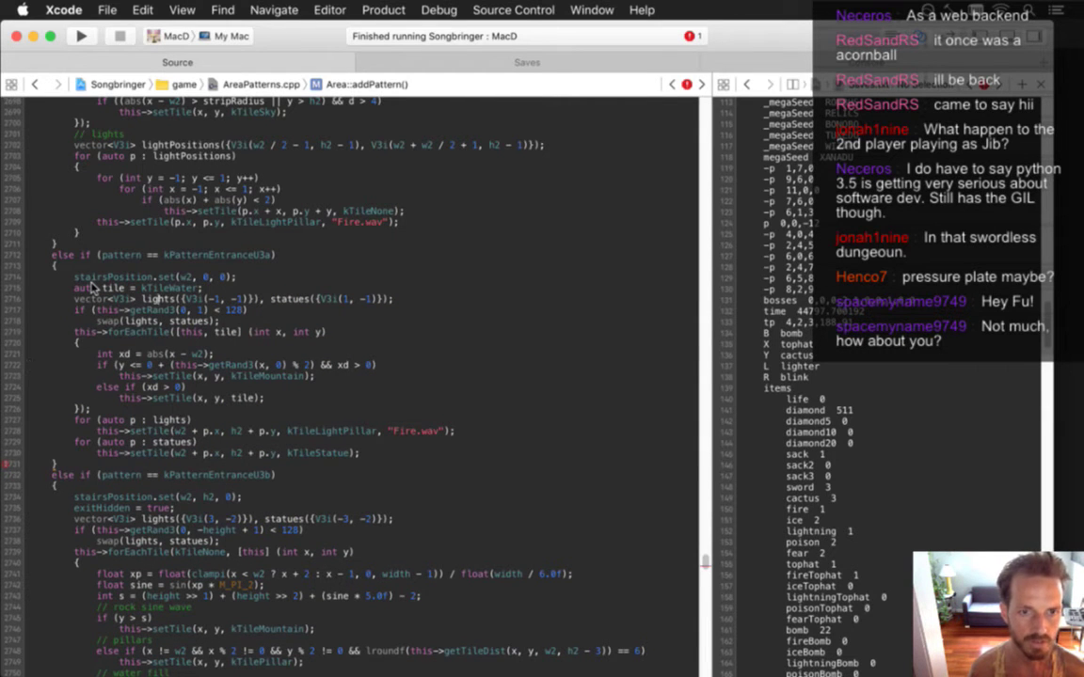
key("alt+Right")
key("alt+Right")
key("alt+Right")
key("alt+Right")
key("alt+Right")
key("alt+Right")
key("BackSpace")
key("BackSpace")
type("0")
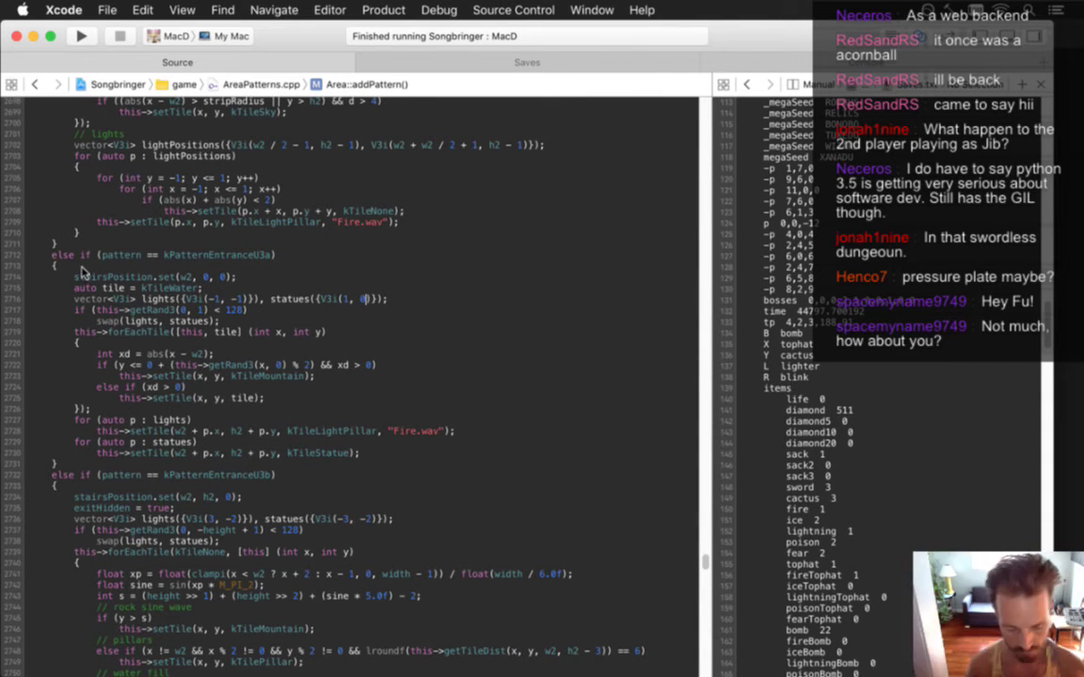
key("super+shift+o")
type("patternentr")
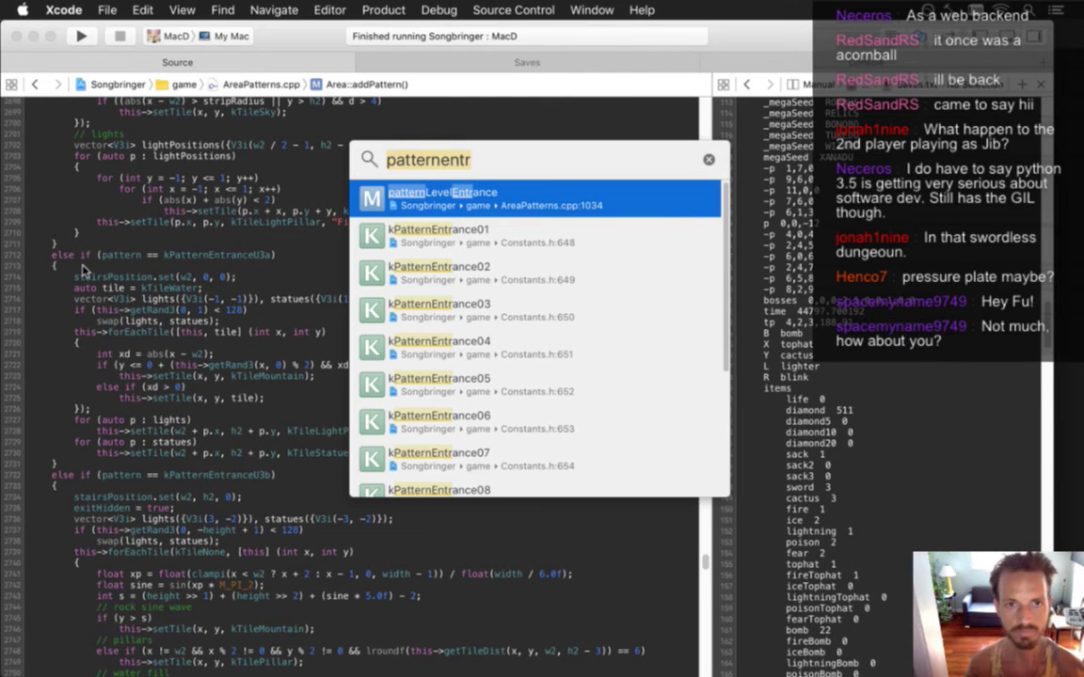
key("Escape")
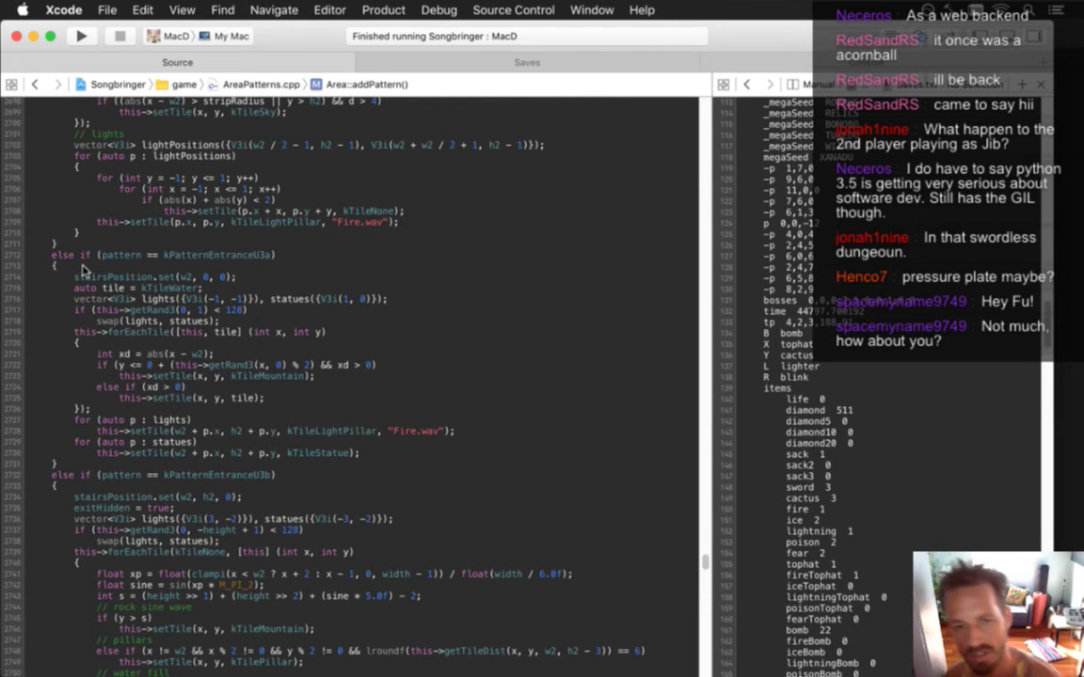
- Search the project for "crstatti" and open the createStatueTile definition in AreaCreation.cpp
key("super+shift+o")
type("patternentr")
key("super+a")
type("crst")
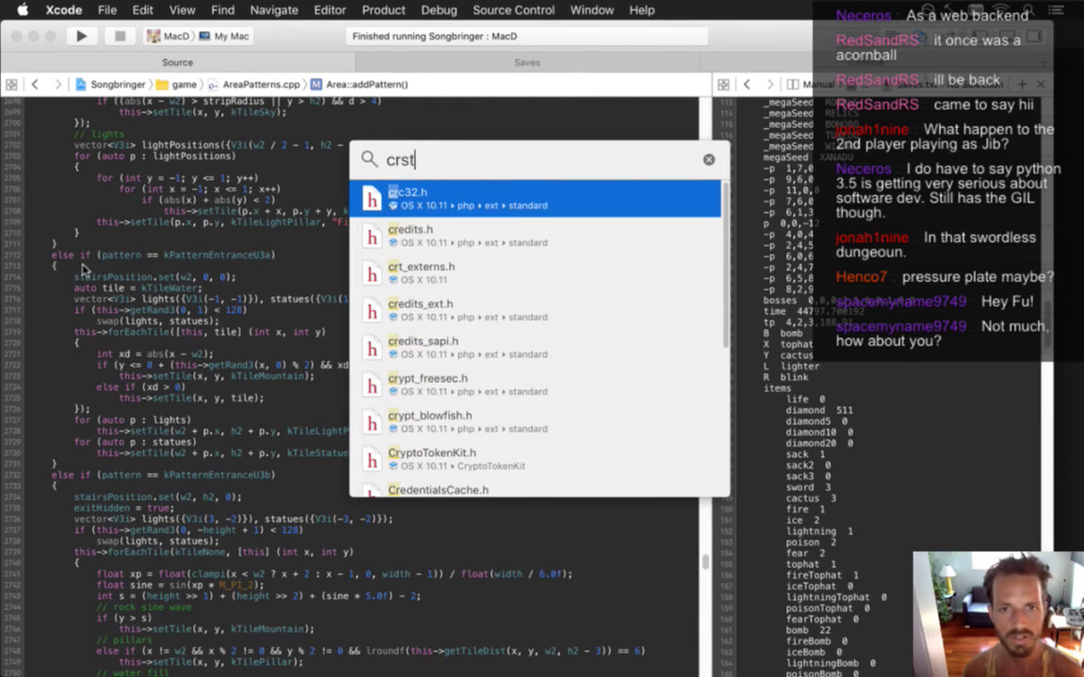
type("atti")
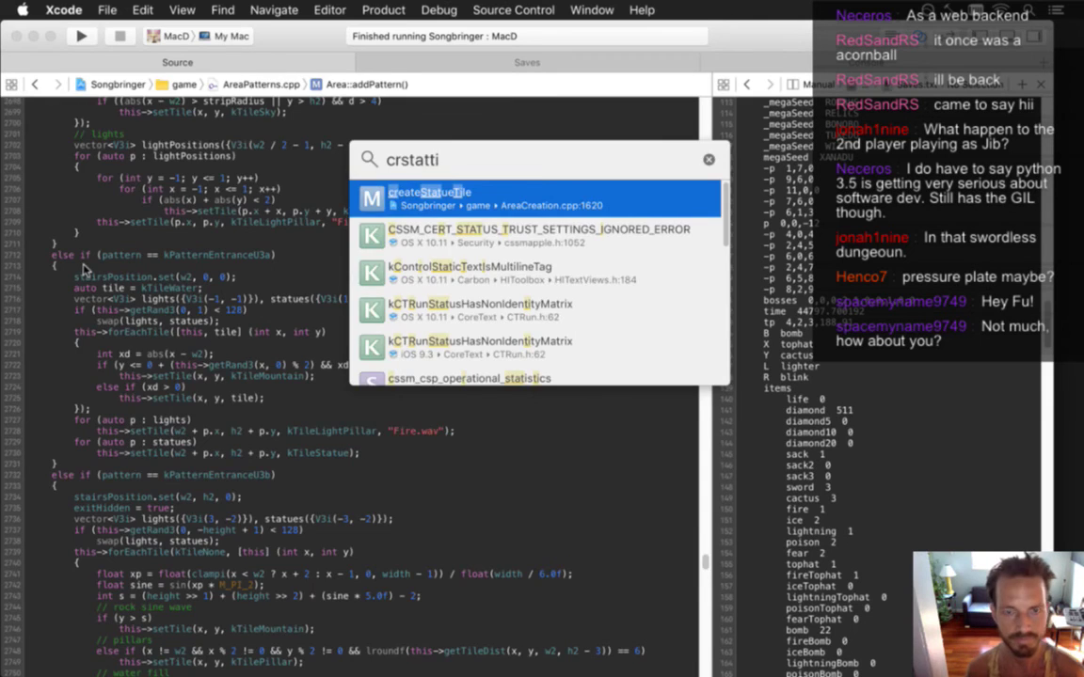
key("Return")
- Examine the createStatueTile code, from the sprite flipping back up to the entity data selection
key("Down")
key("Down")
key("Down")
key("Down")
key("Down")
key("Down")
key("Down")
key("Down")
key("Down")
key("Down")
key("Down")
key("Down")
key("Down")
key("Down")
key("Down")
key("Down")
key("Down")
key("Down")
key("Down")
key("Down")
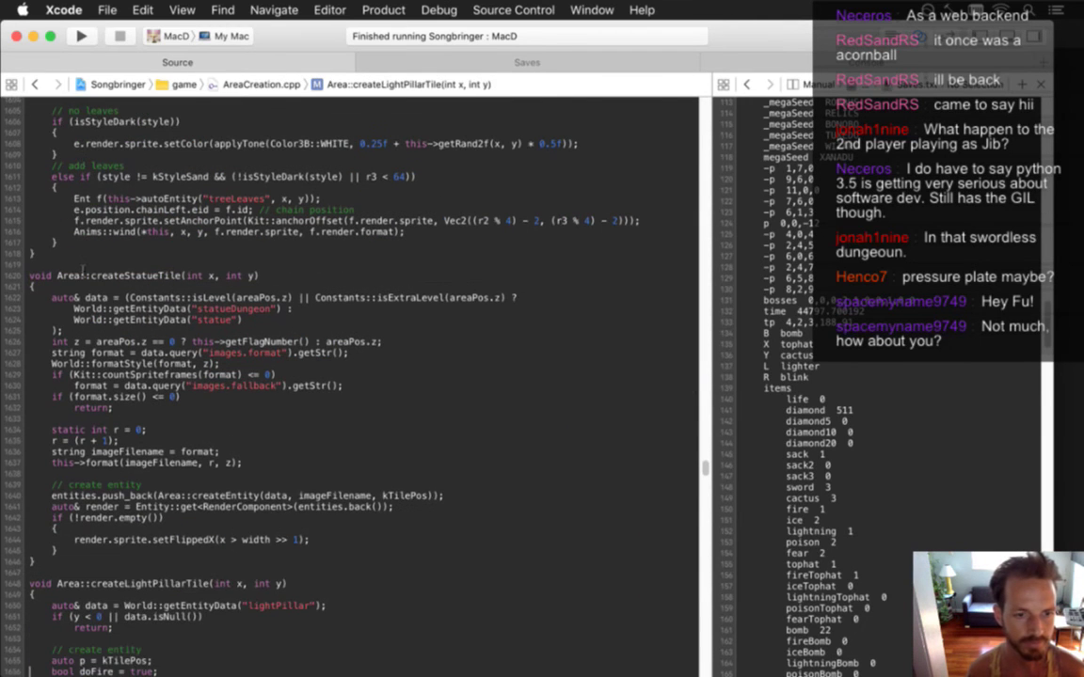
key("Up")
key("Up")
key("Up")
key("Up")
key("Up")
key("Up")
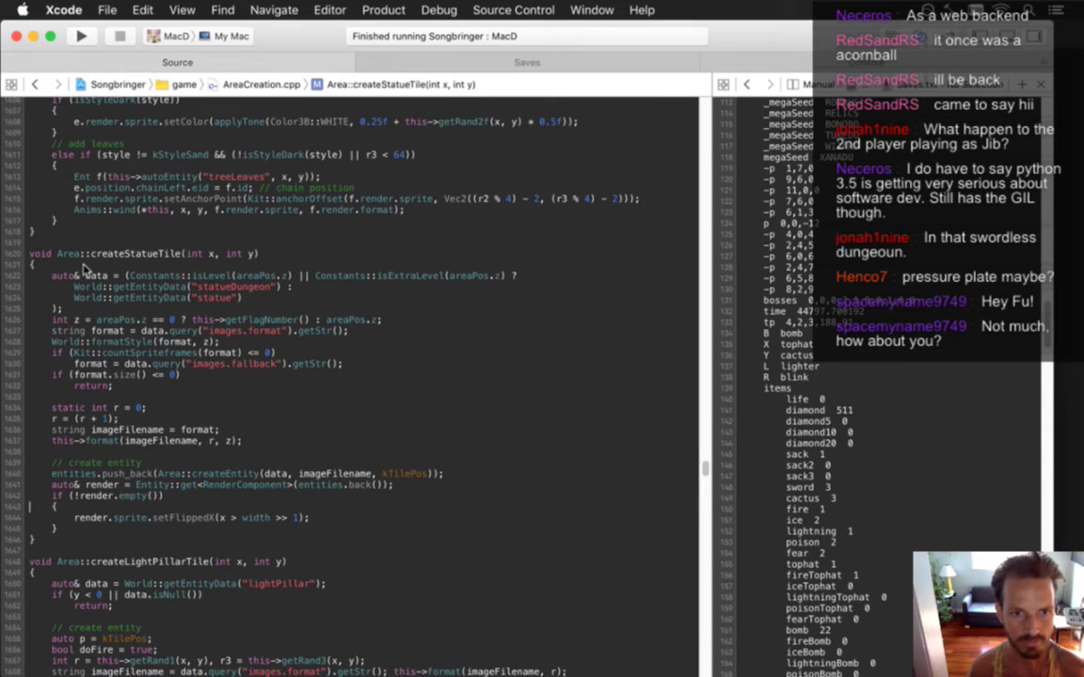
key("Up")
key("Up")
key("Up")
key("Up")
key("Up")
key("Up")
key("Up")
key("Up")
key("Up")
key("Up")
key("Up")
key("Up")
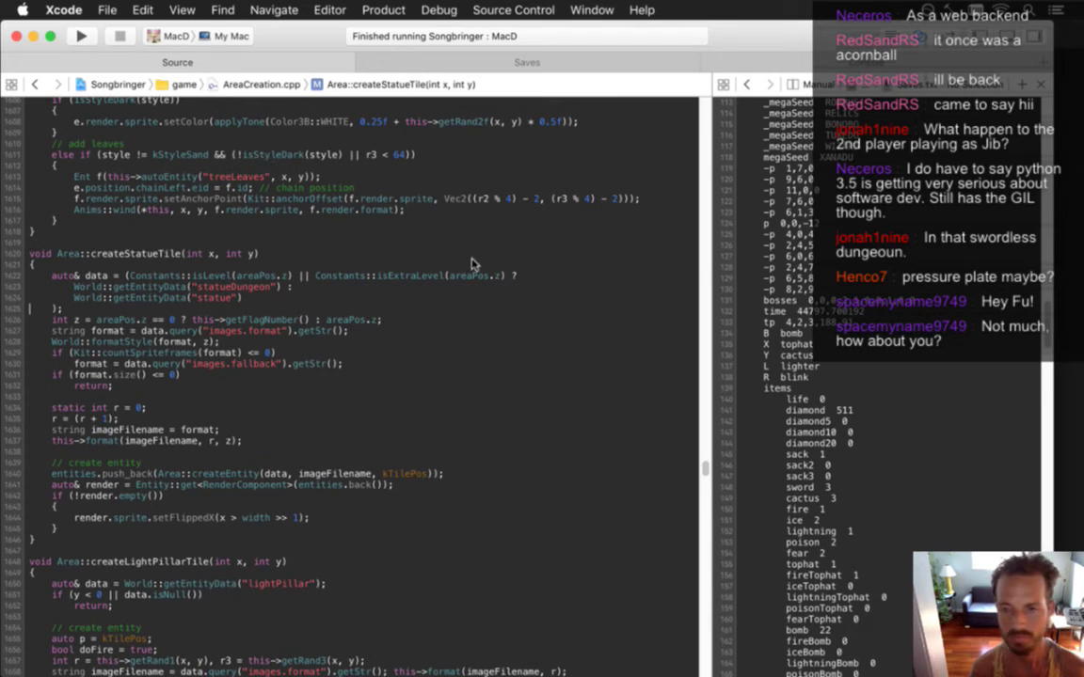
- Widen the second editor, find "statue" in the entity data file, and review the statue and statueDungeon entries
left_click_drag(711, 263, 676, 271)
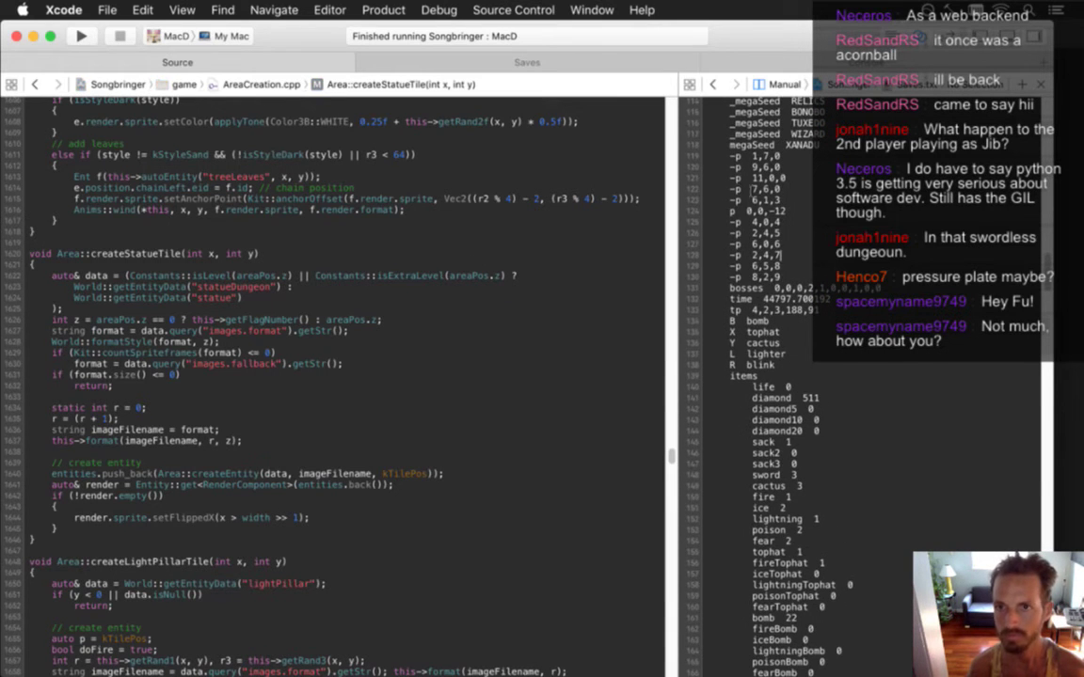
scroll(733, 188, "down", 15)
scroll(726, 167, "up", 10)
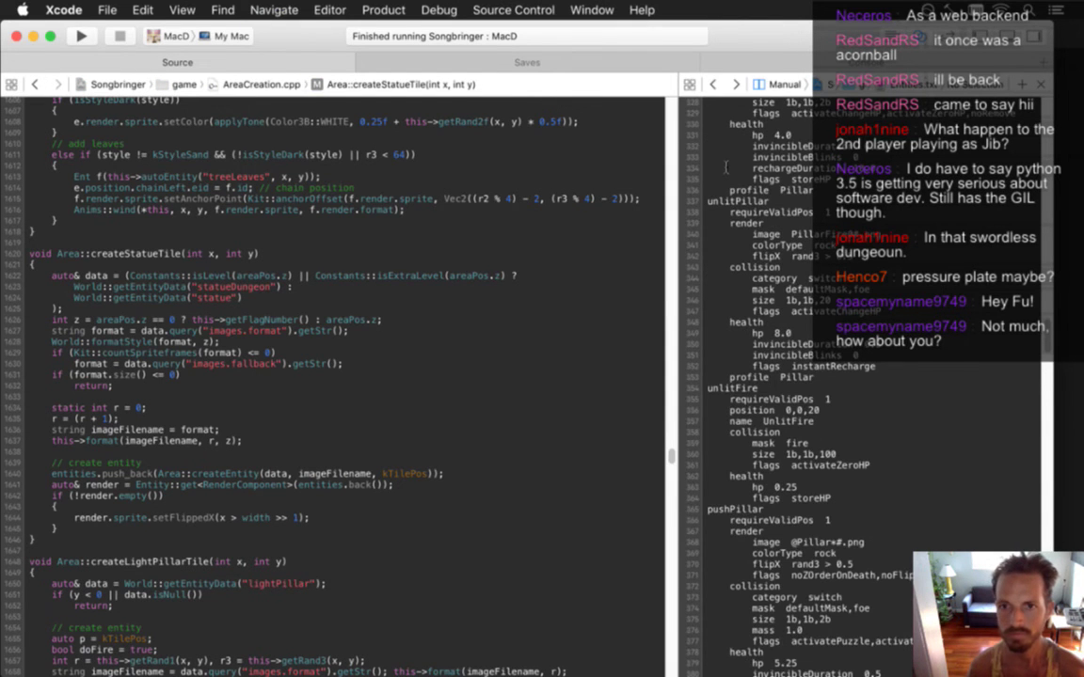
scroll(727, 167, "up", 20)
key("super+f")
type("statue")
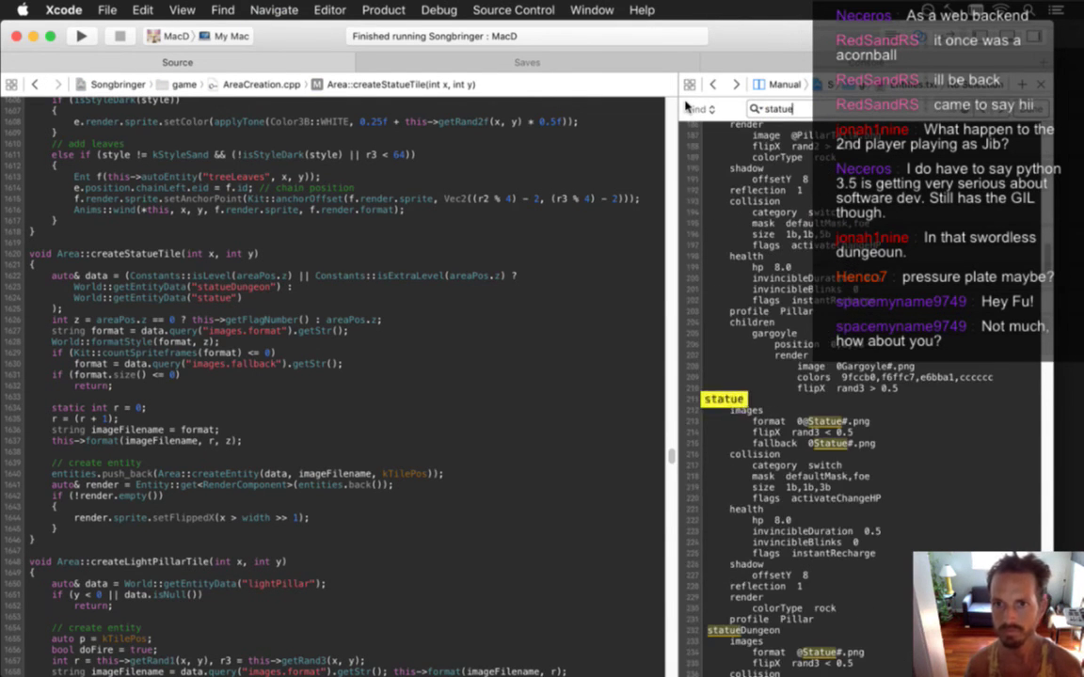
key("Escape")
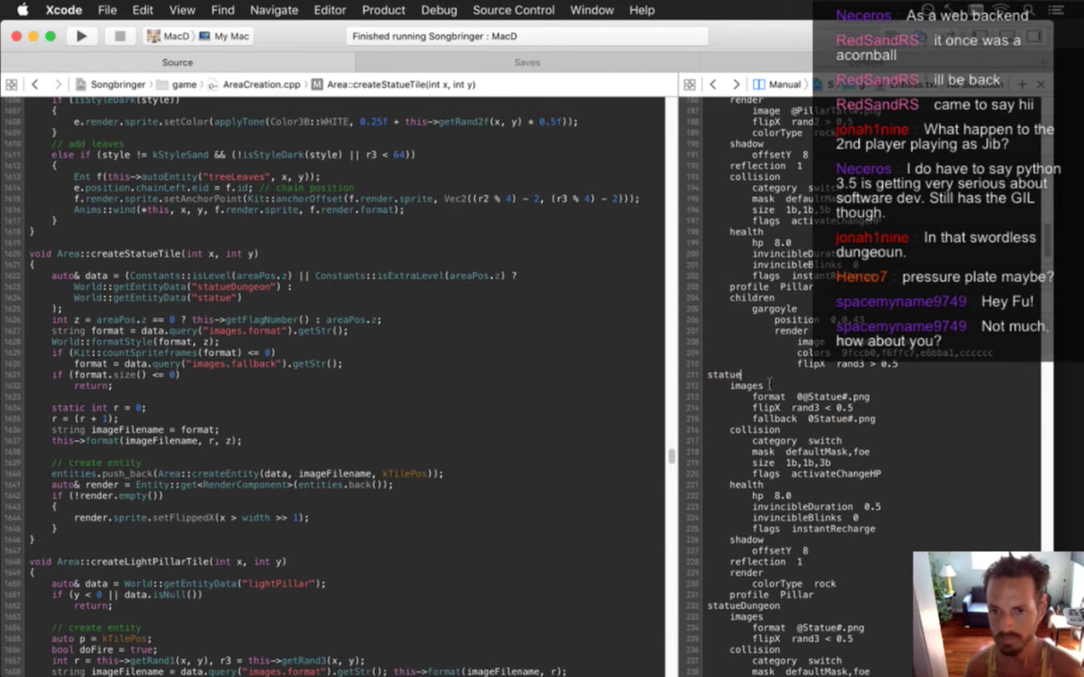
scroll(770, 384, "down", 5)
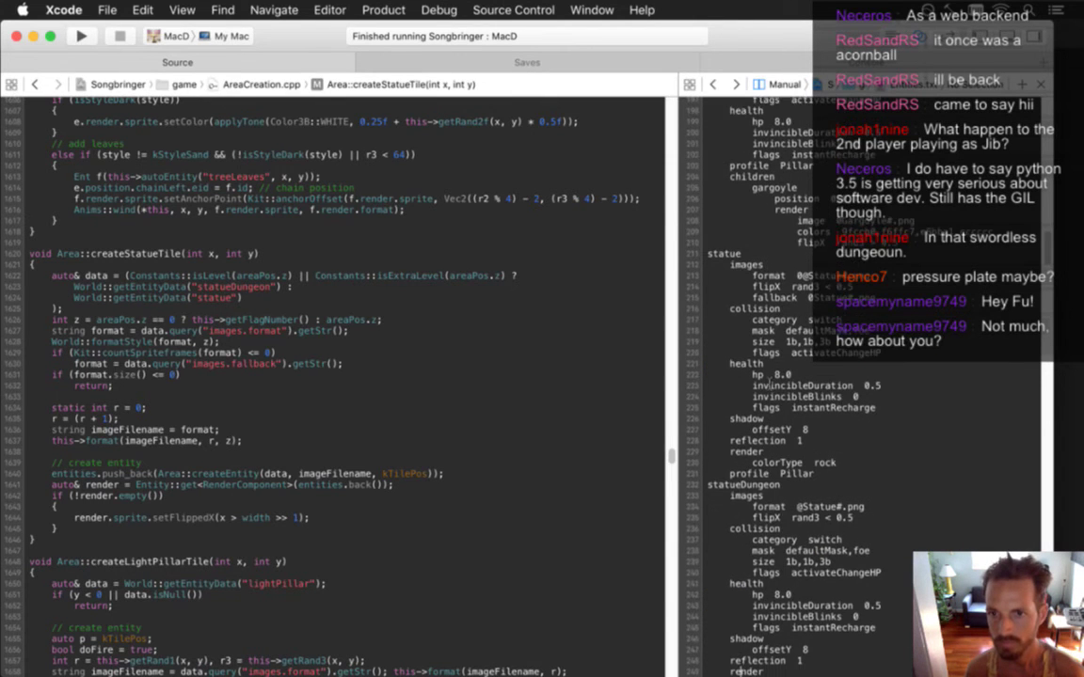
scroll(770, 384, "down", 1)
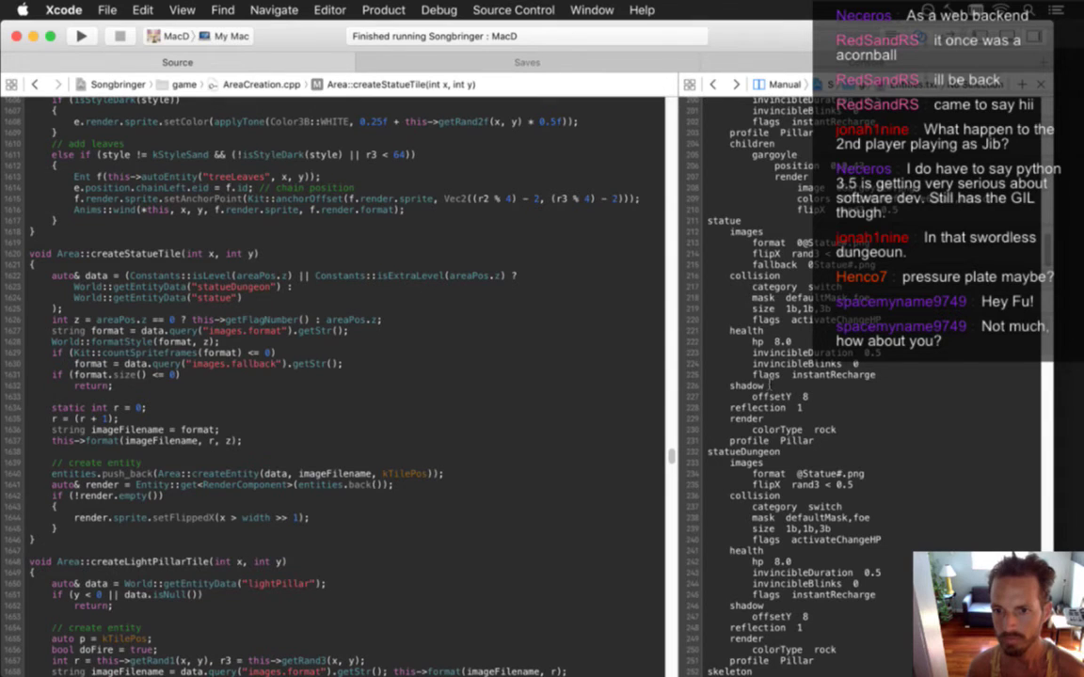
scroll(770, 384, "down", 3)
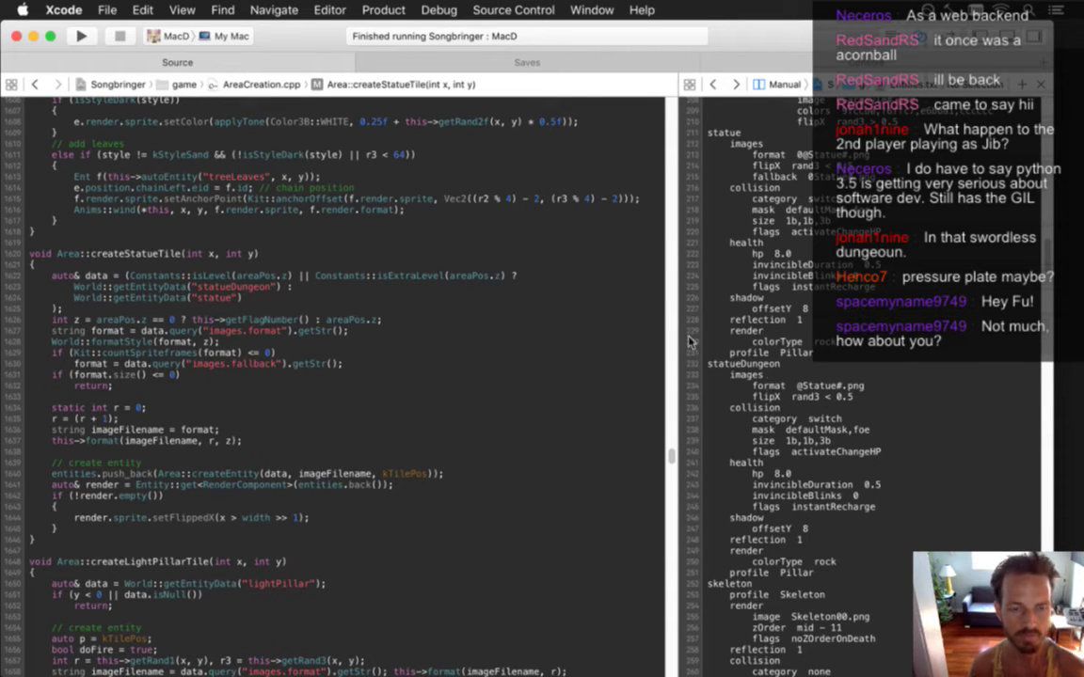
- Set a breakpoint on line 1622 of createStatueTile and run the game to reach it
left_click(39, 275)
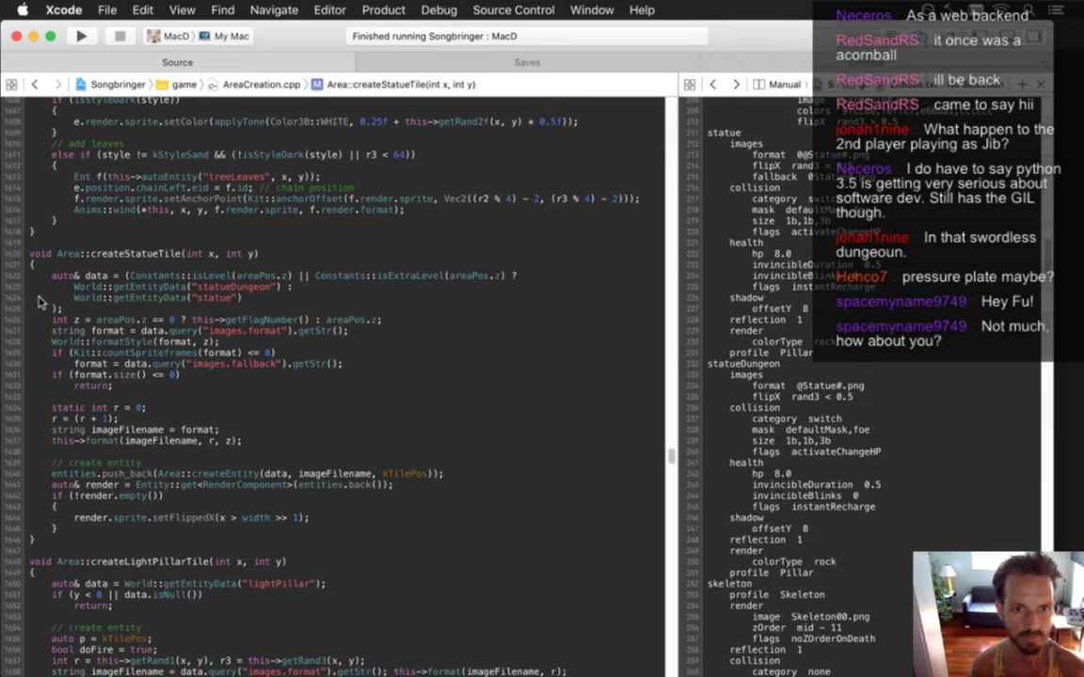
key("super+backslash")
key("super+r")
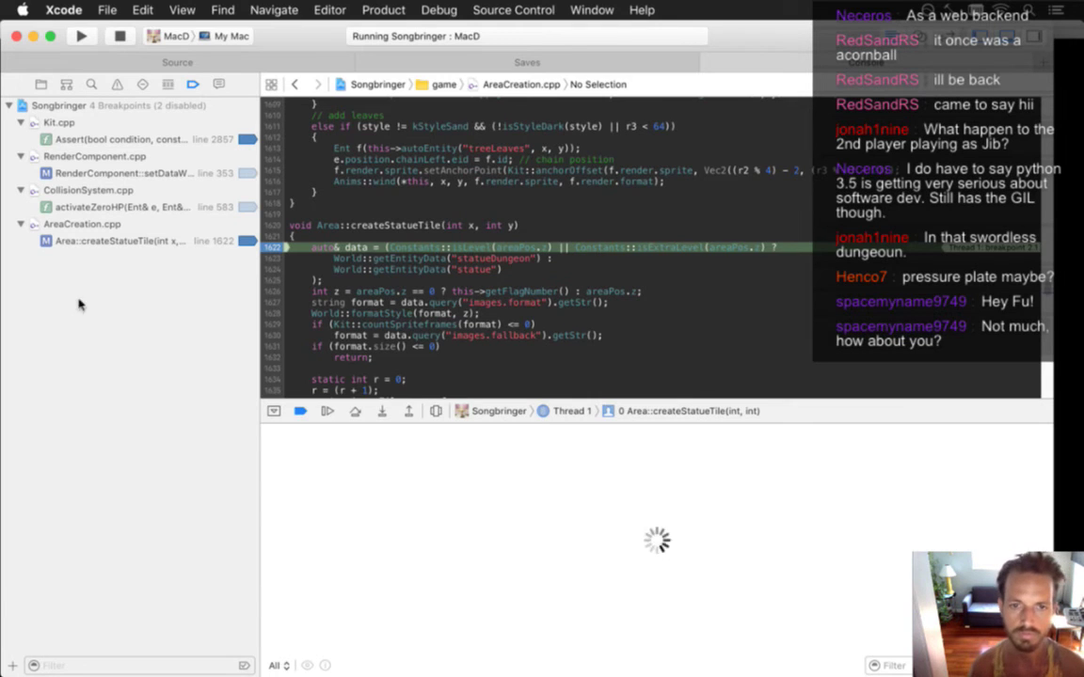
- Step over the entity data selection to line 1626 and inspect the contents of the data variable
left_click(356, 412)
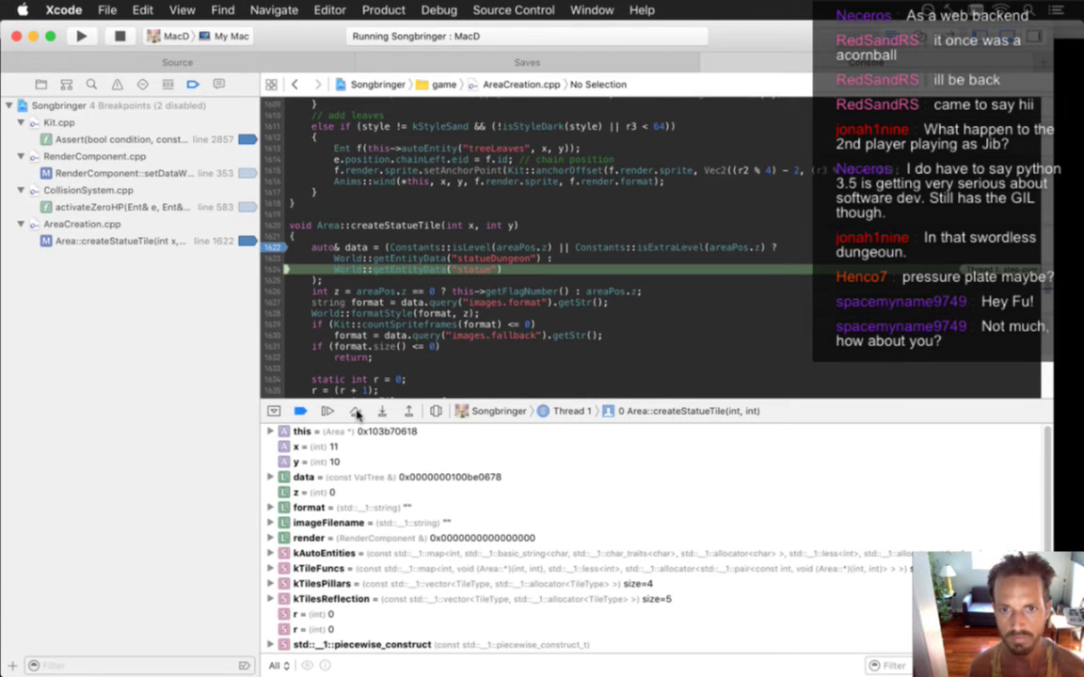
left_click(356, 412)
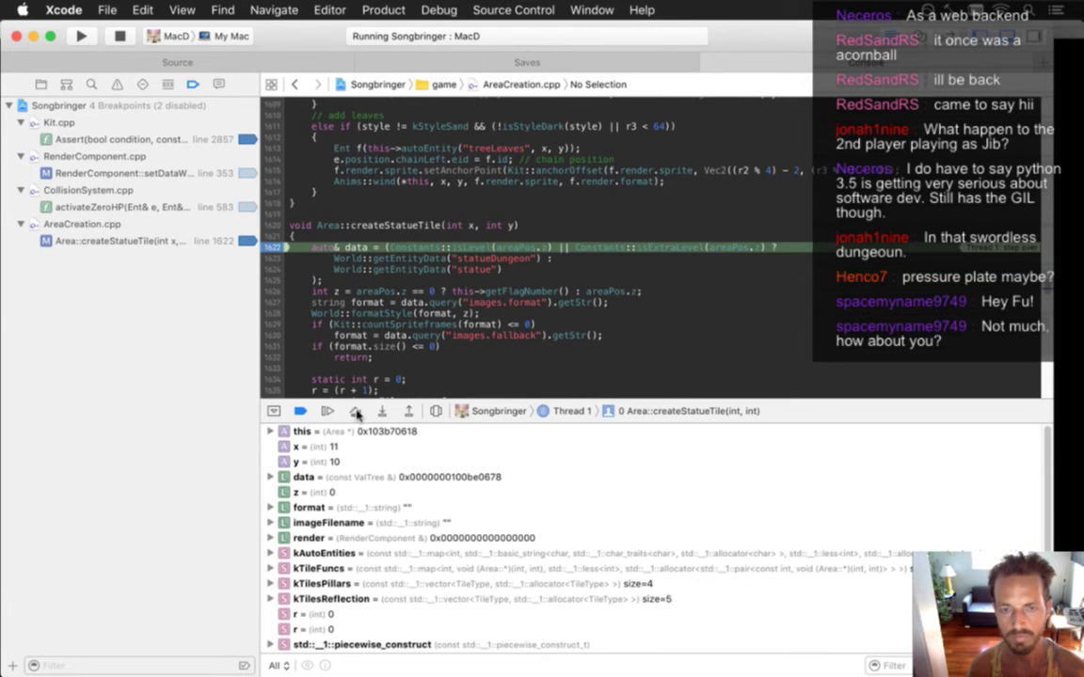
left_click(356, 412)
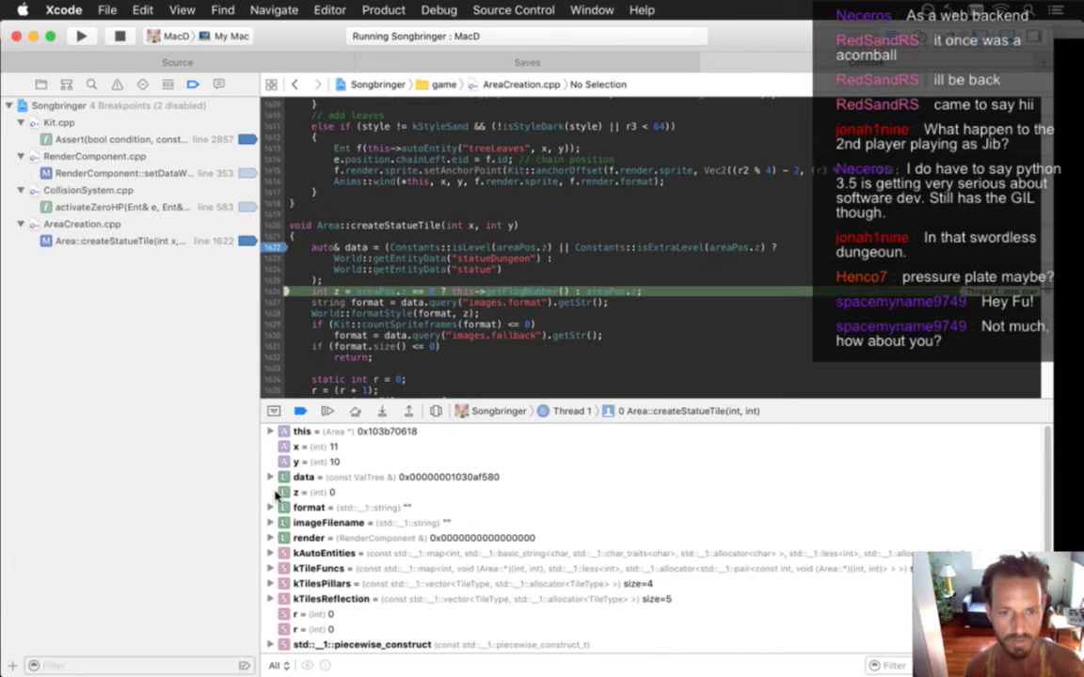
left_click(270, 477)
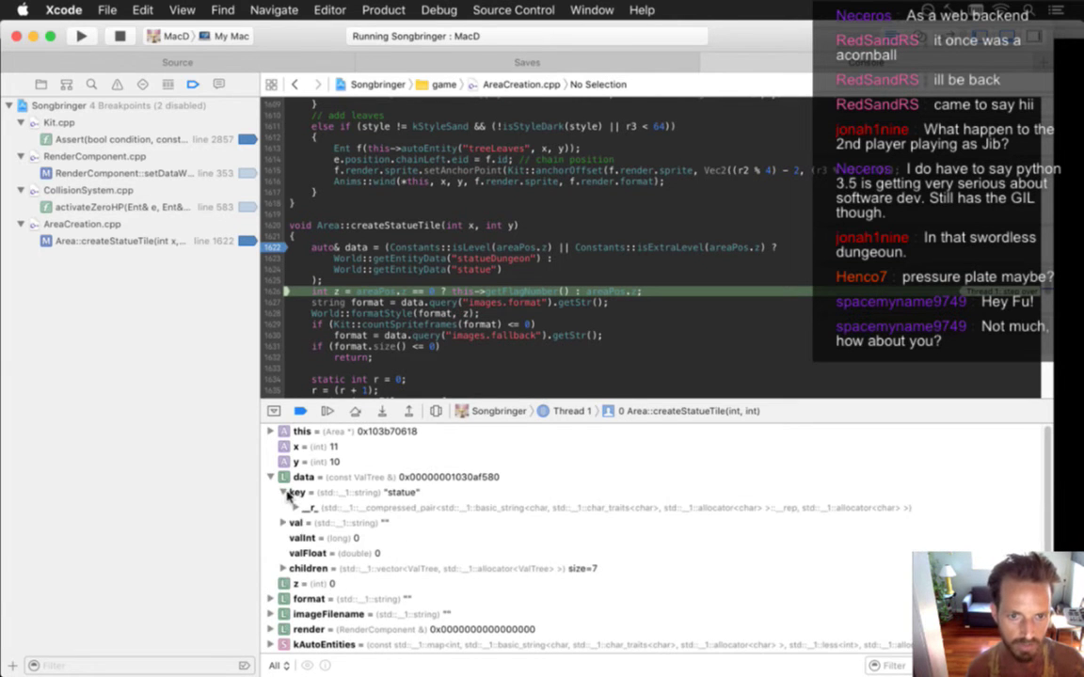
left_click(271, 477)
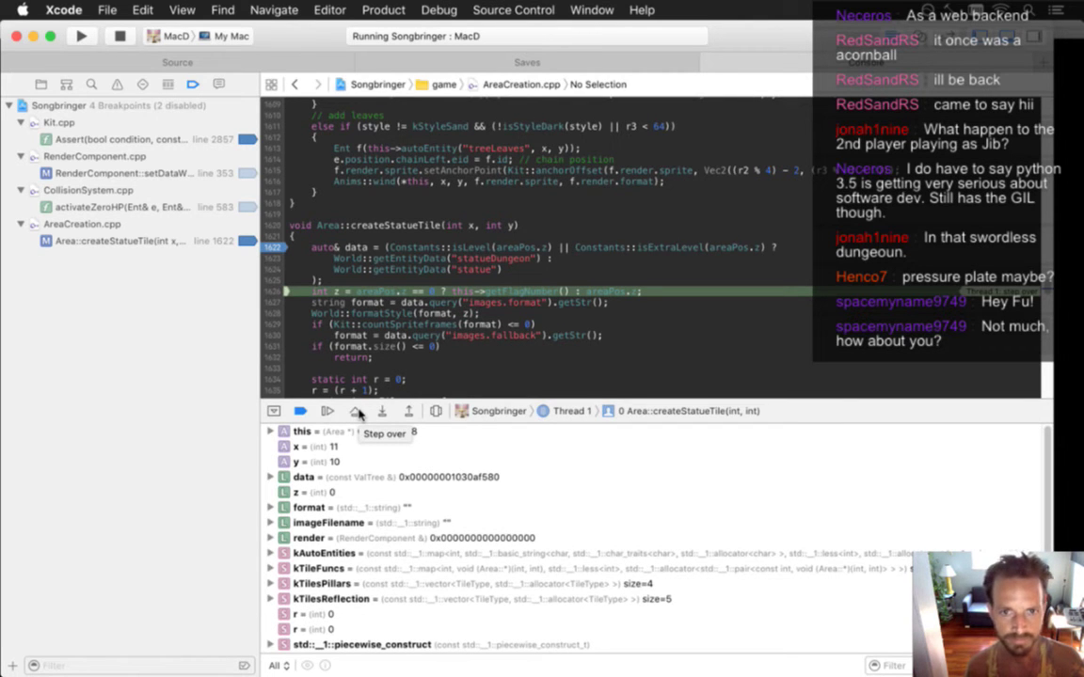
- Step over the z, format and formatStyle lines to the countSpriteframes check, watching the variables
left_click(357, 415)
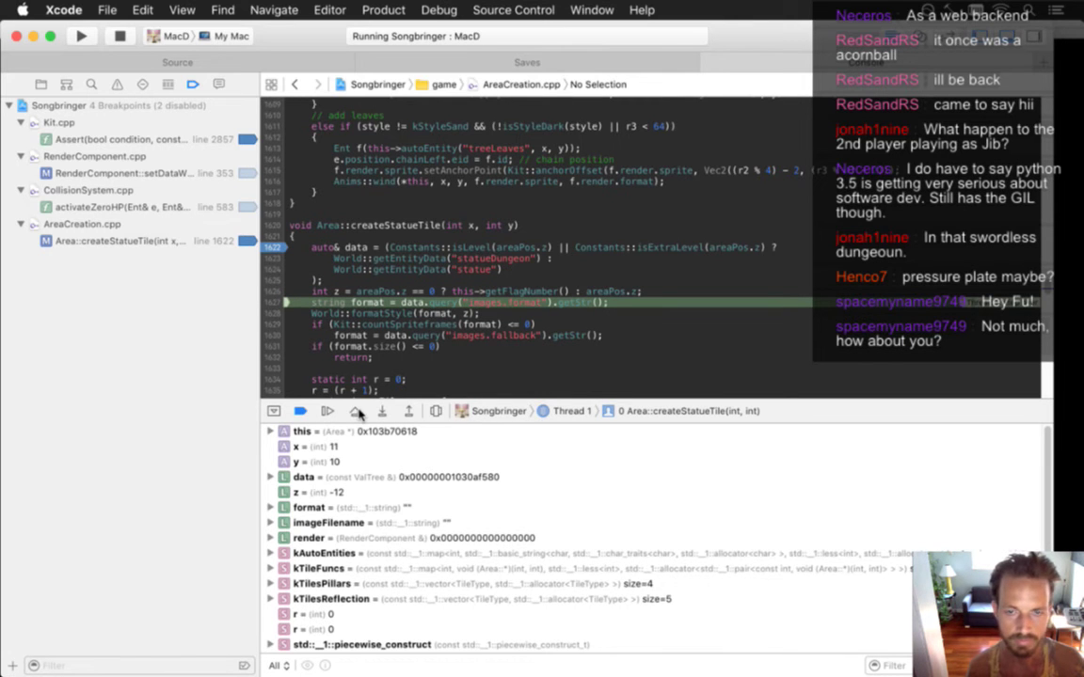
left_click(357, 415)
left_click(357, 415)
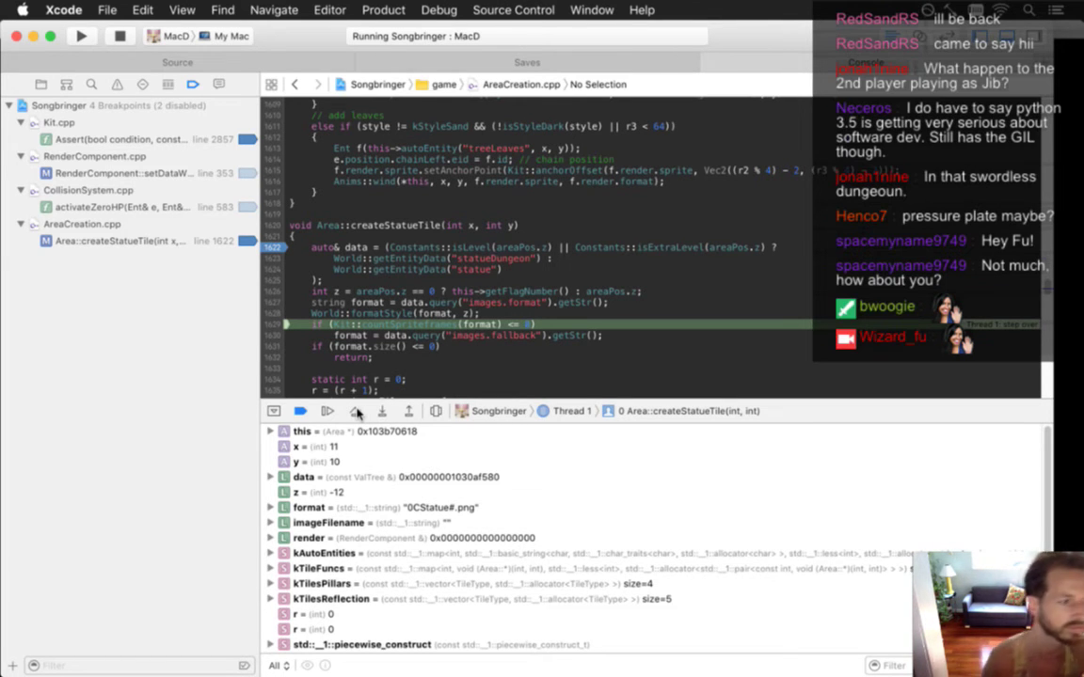
- Examine the rest of createStatueTile to see how format is used for the statue's image filename
left_click(384, 367)
scroll(385, 367, "down", 5)
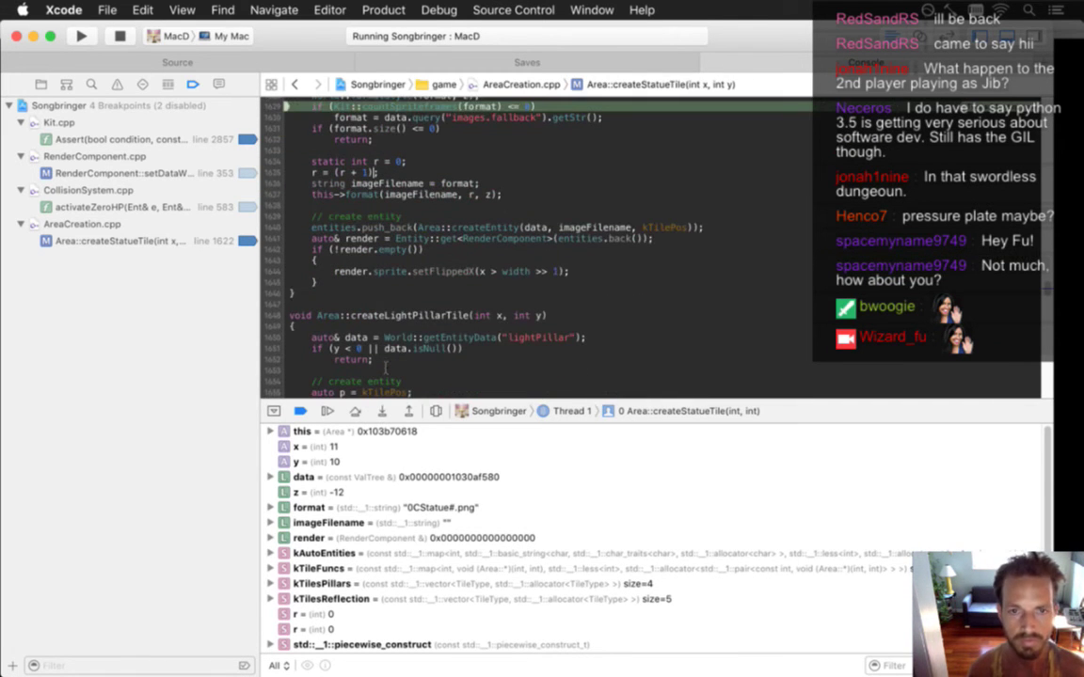
scroll(384, 367, "up", 1)
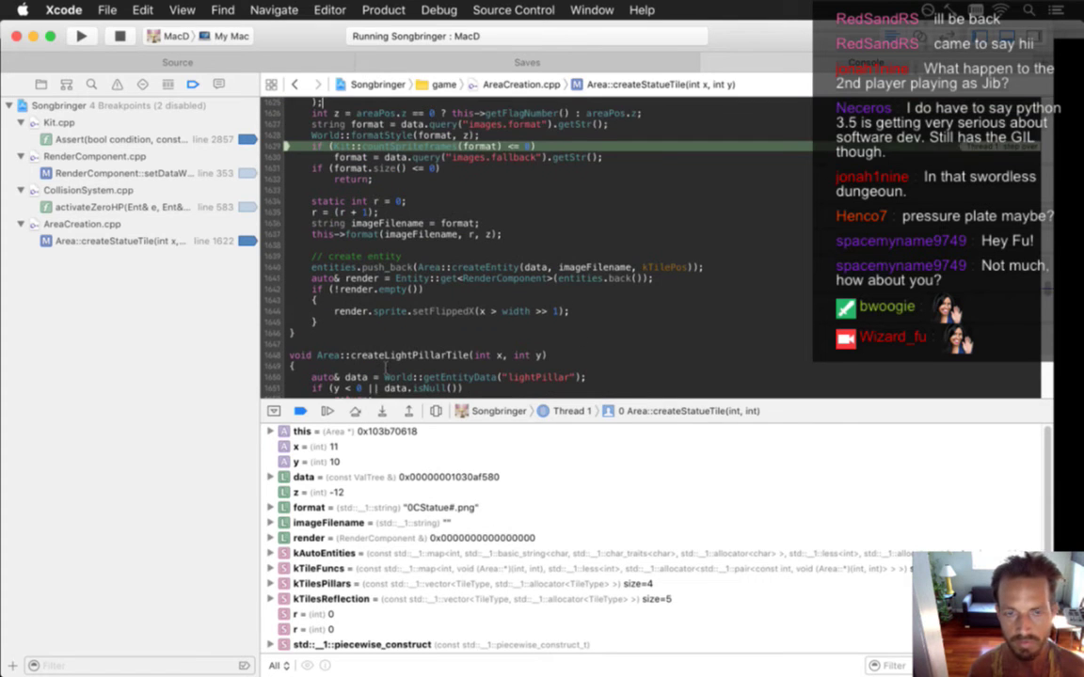
scroll(385, 367, "up", 3)
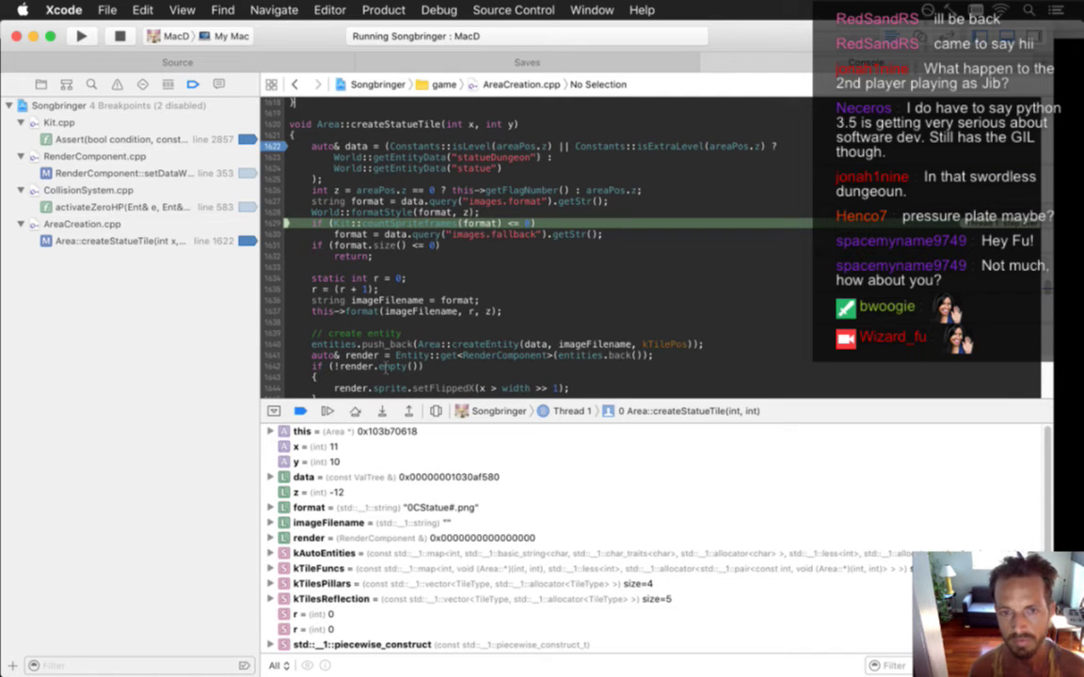
key("Down")
key("Down")
key("Down")
key("Down")
key("Down")
key("Down")
key("Down")
key("Down")
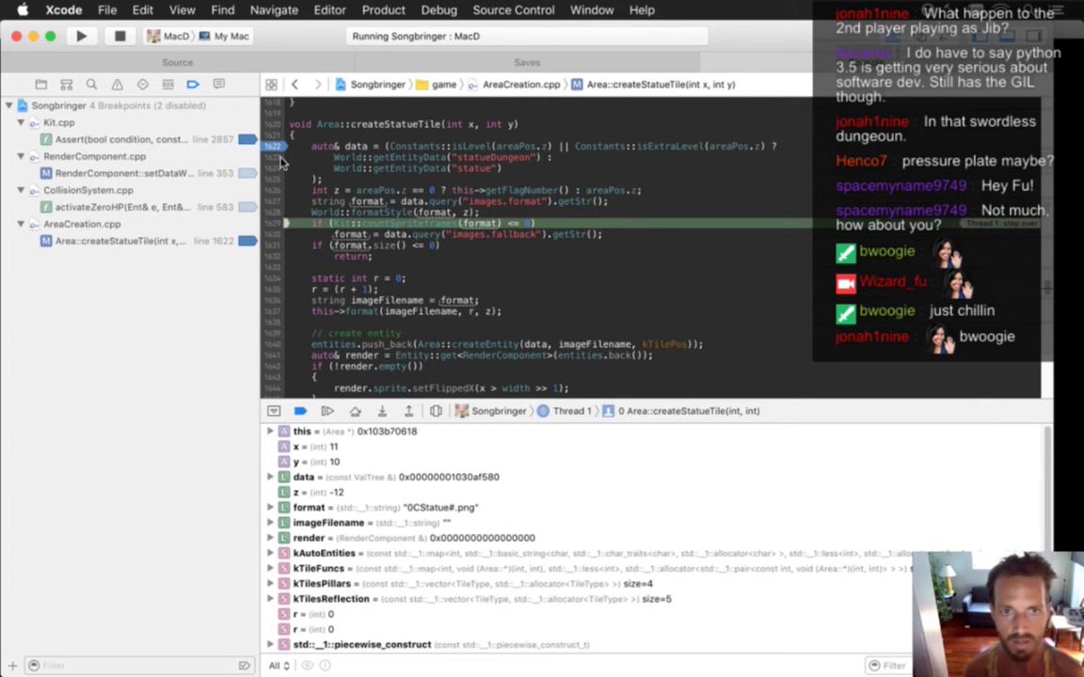
- Disable the createStatueTile breakpoint, stop debugging, and rerun the game to inspect the statue beside the bridge
left_click(120, 36)
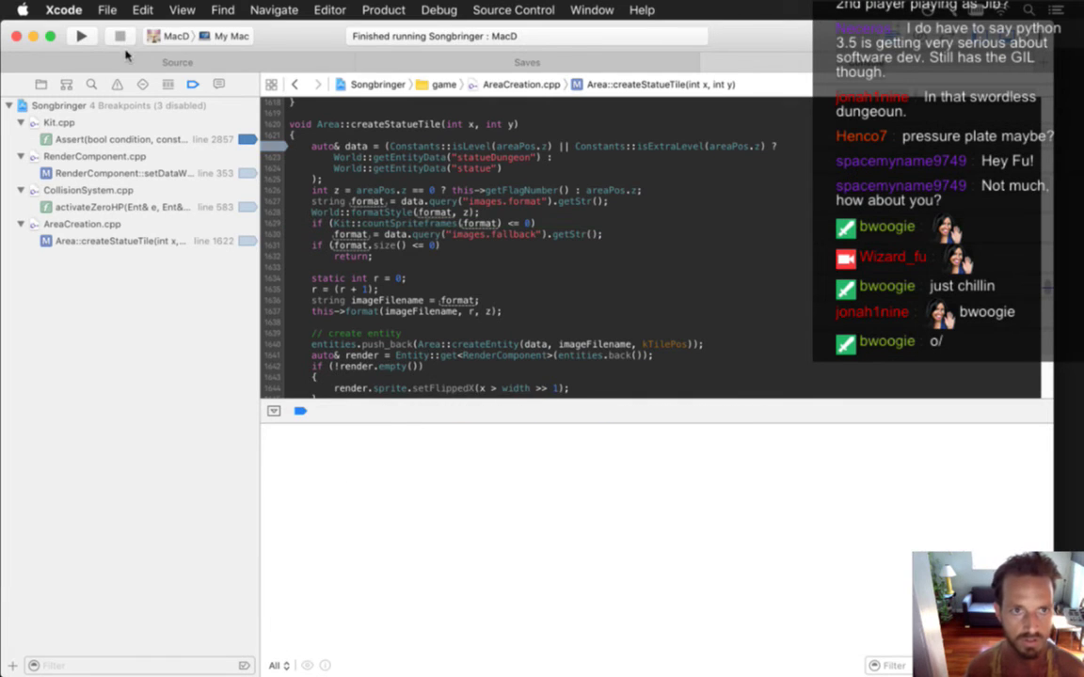
left_click(83, 35)
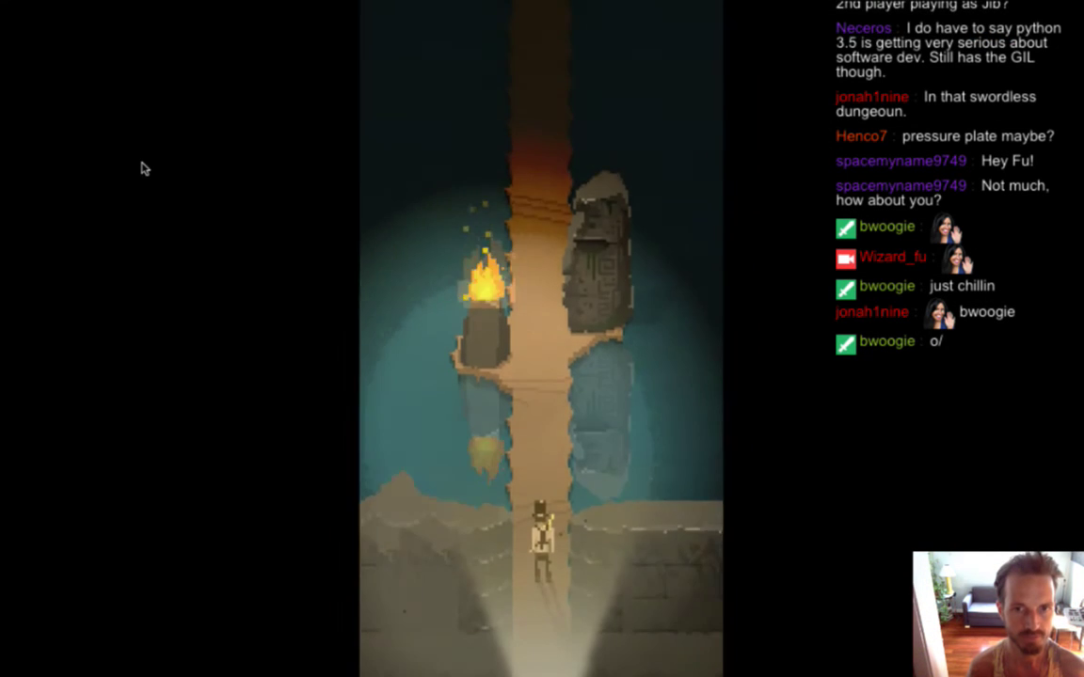
key("Up")
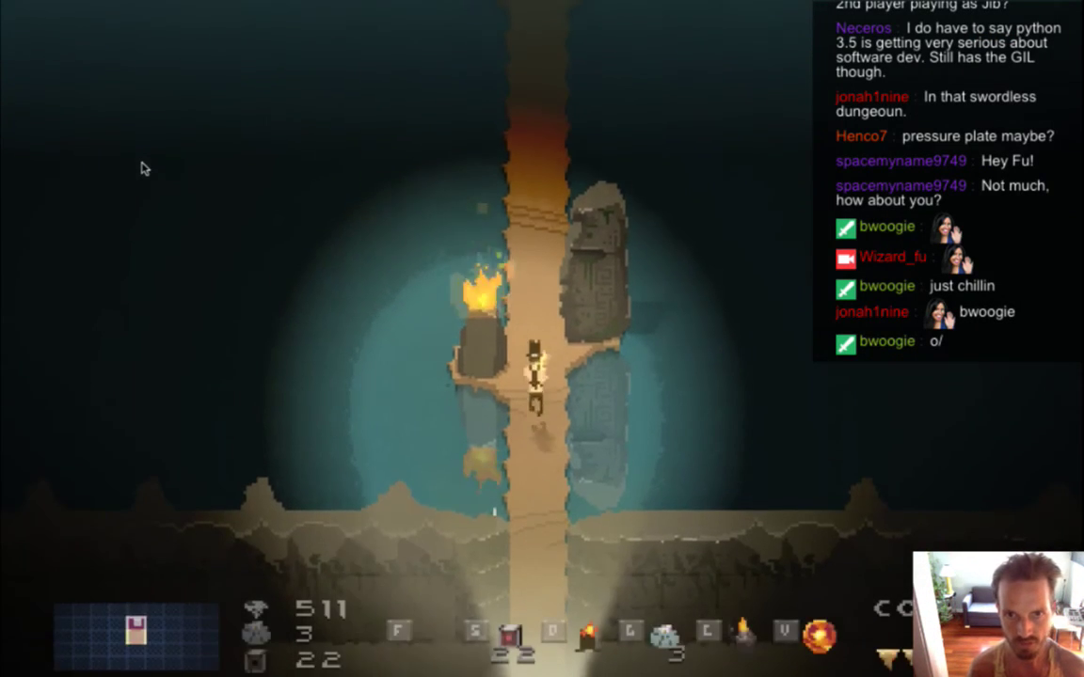
- Walk to the neighbouring area with the cave doorway, inspect its statue, and show the debug overlay
key("Down")
key("Up")
key("Left")
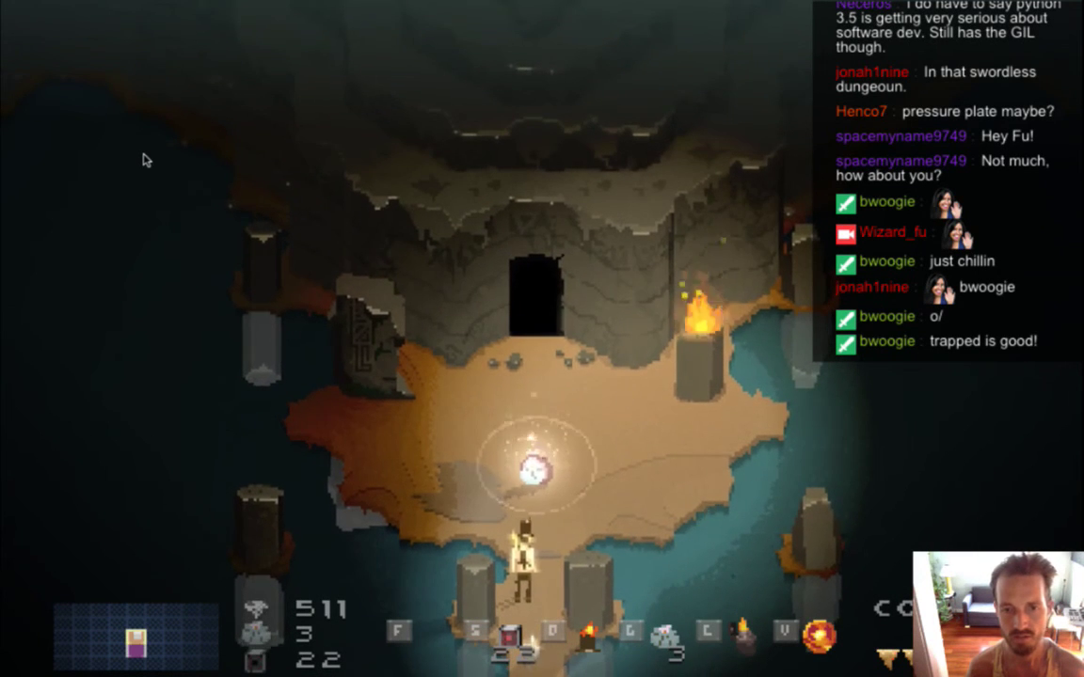
key("Up")
key("Right")
key("F1")
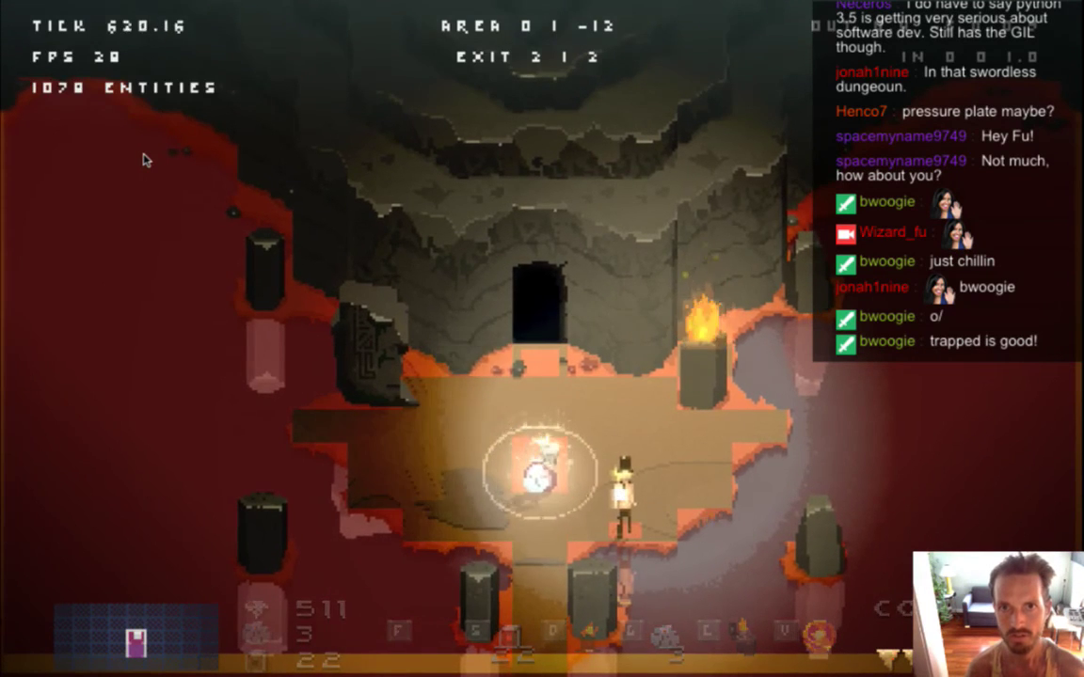
- Quit the game and open Saves.txt
key("super+q")
left_click(605, 61)
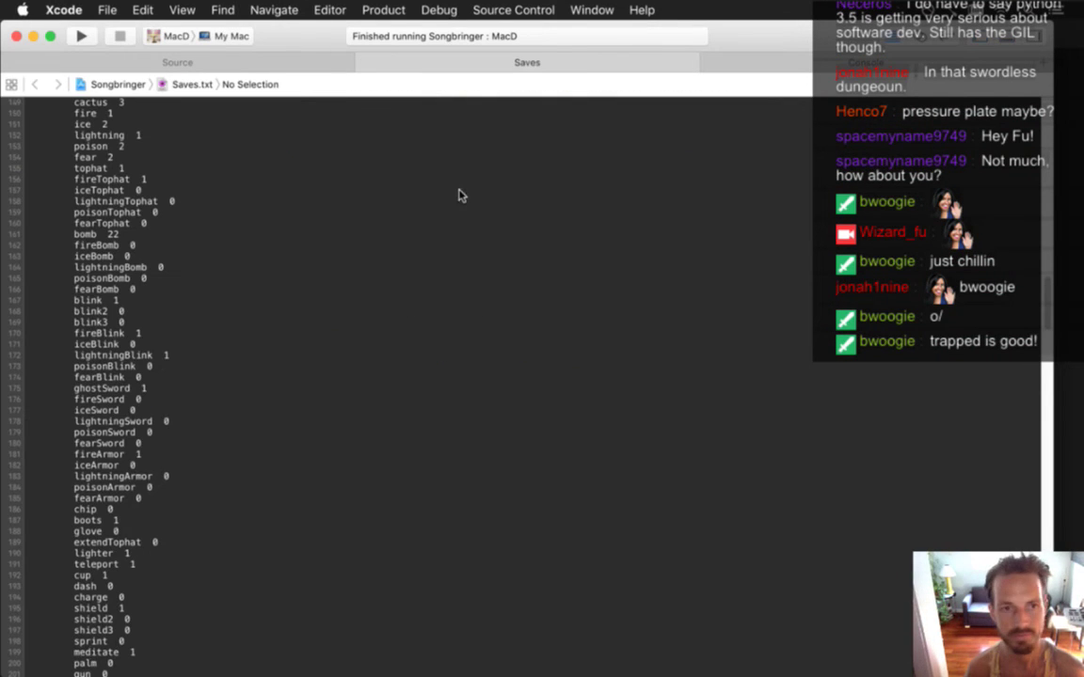
- Search Saves.txt for the position 2,1 and narrow the search to 2,1,2
scroll(450, 190, "up", 20)
key("super+f")
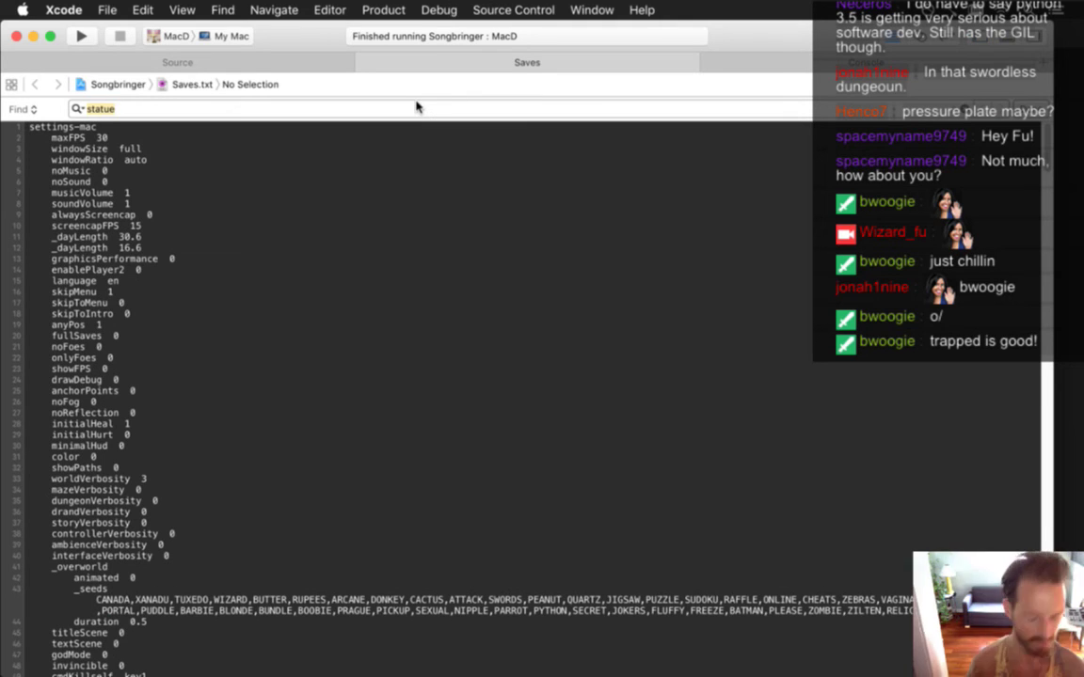
type("2,1")
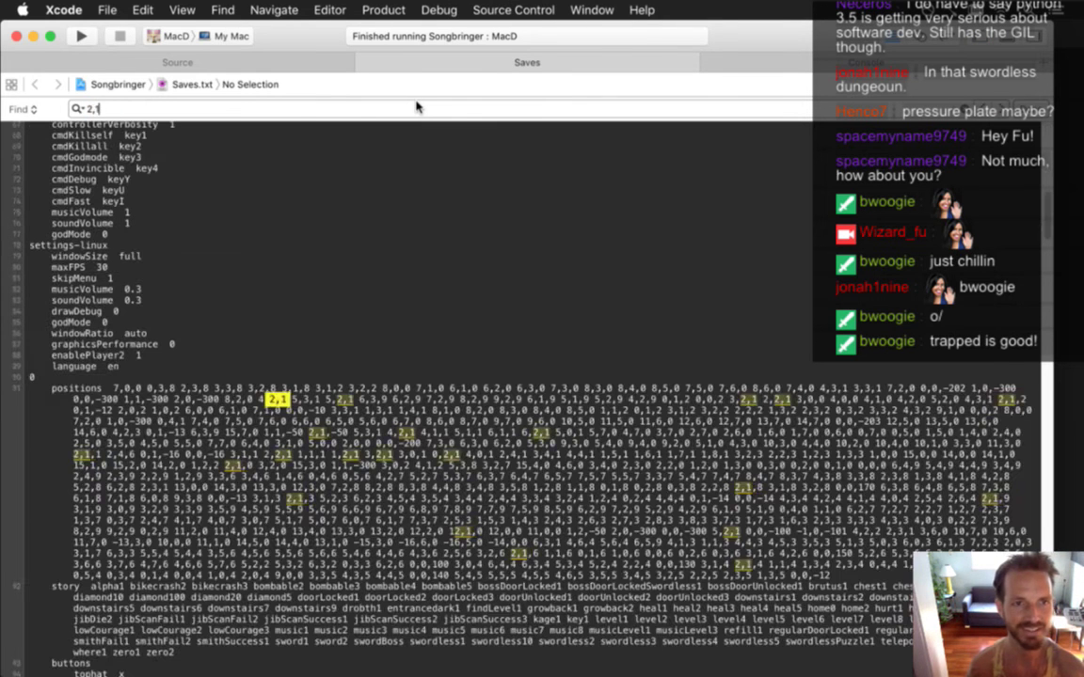
type(",2")
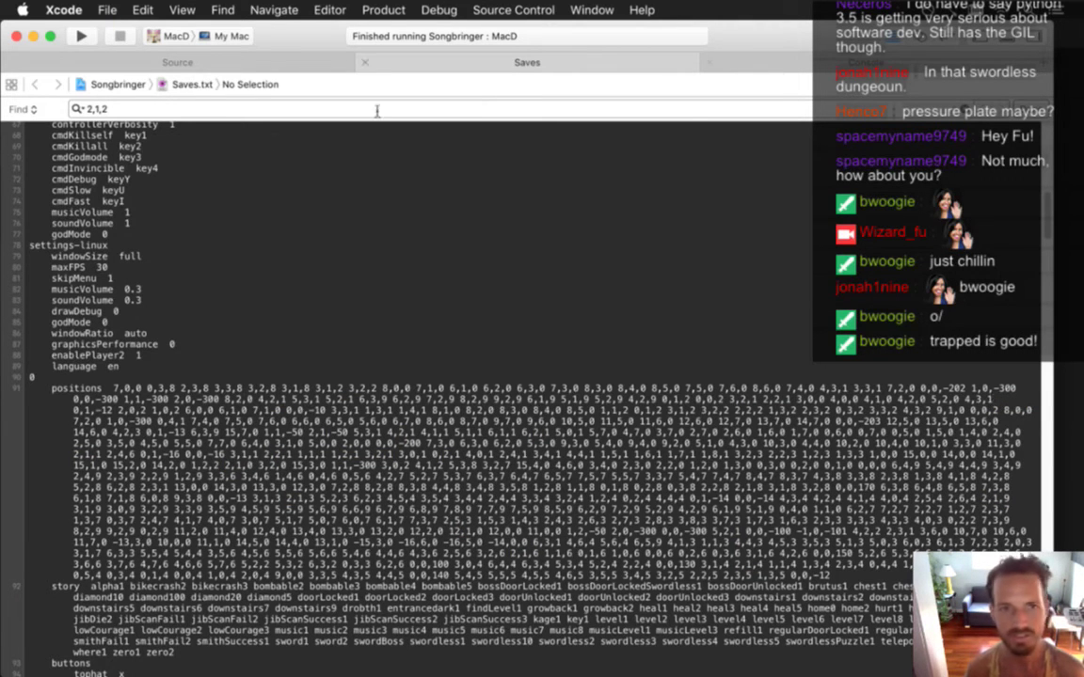
key("Escape")
- Return to createStatueTile in AreaCreation.cpp, widen its code pane and go through the lines that pick the statue's data and format
left_click(221, 65)
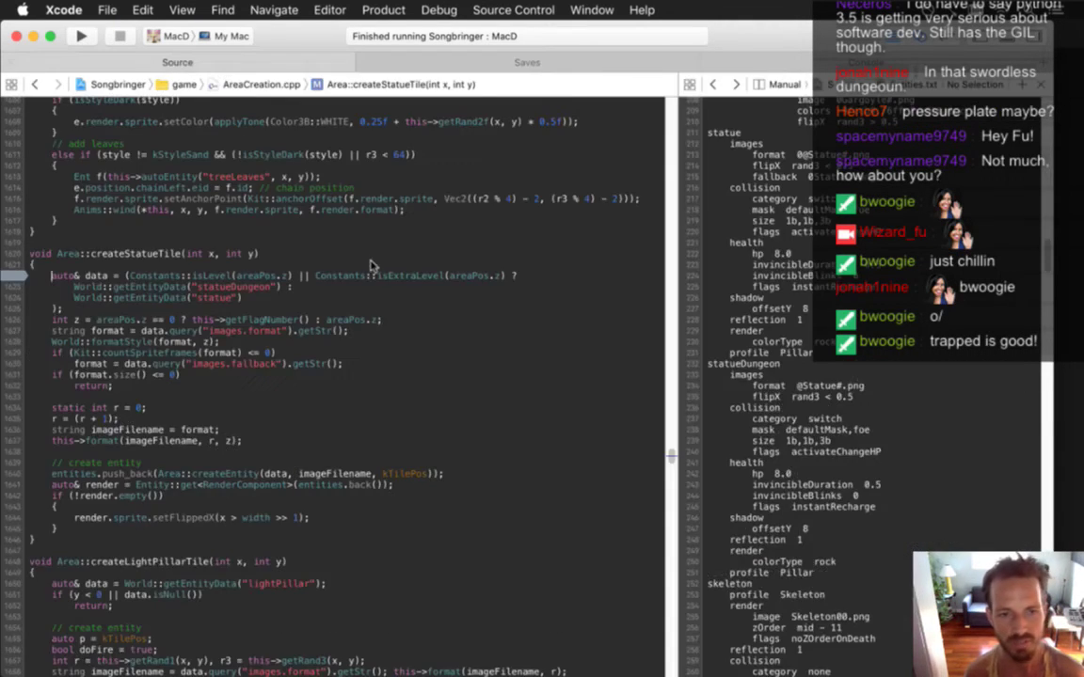
left_click_drag(684, 334, 743, 344)
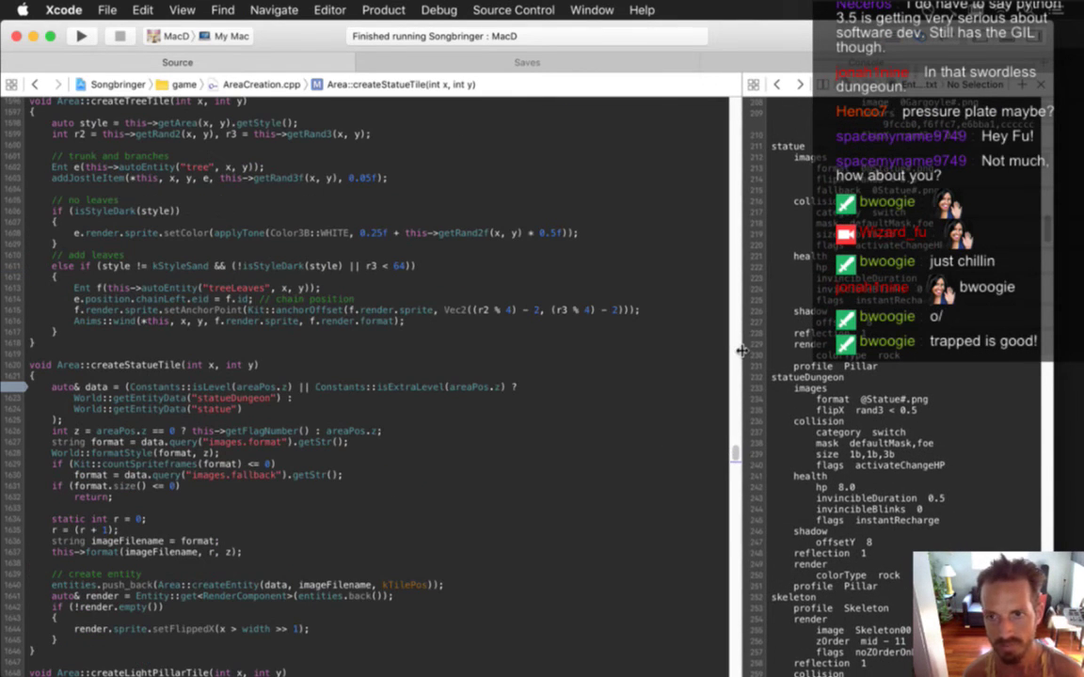
left_click(499, 424)
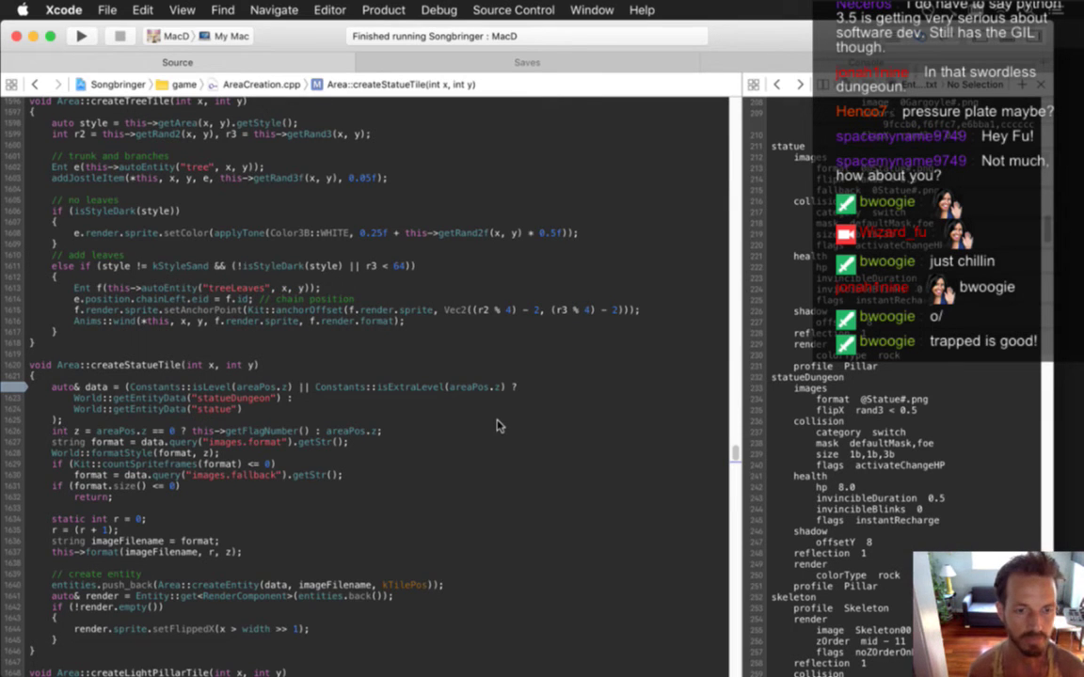
key("Down")
key("Down")
key("Down")
key("Down")
key("Down")
key("Down")
key("Down")
key("Down")
key("Down")
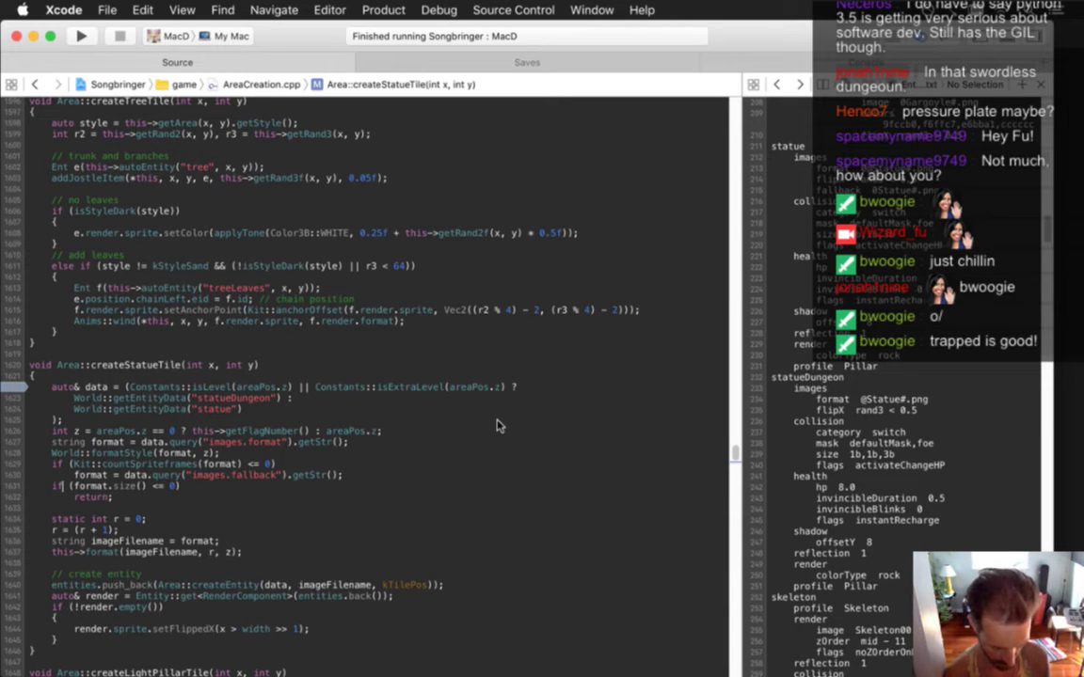
key("Up")
key("Up")
key("Up")
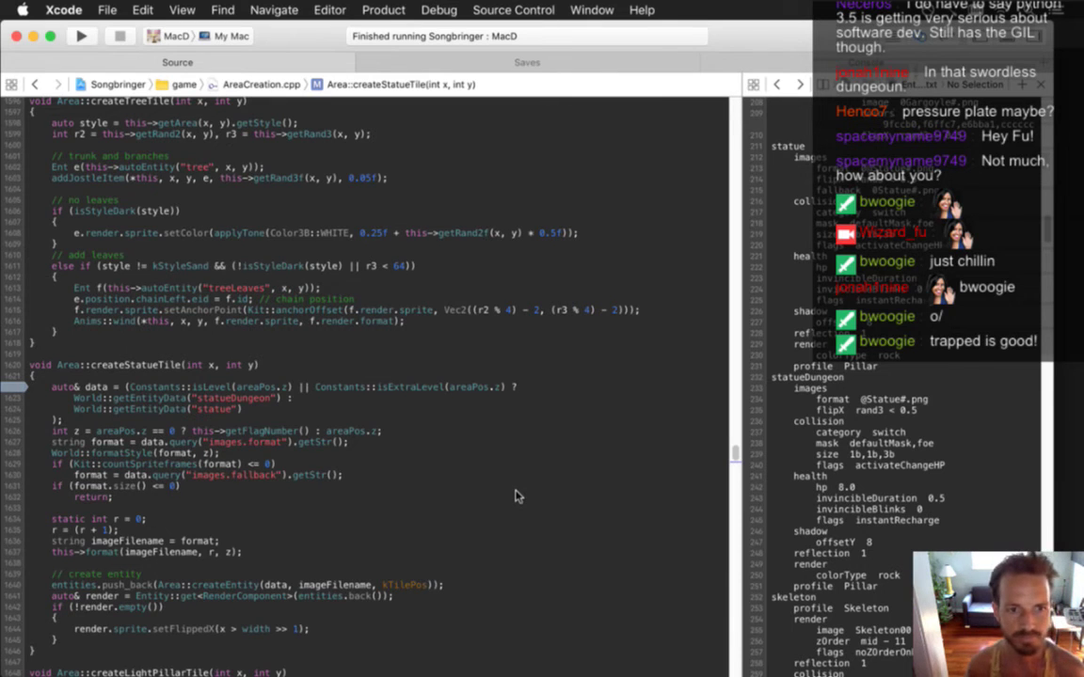
- Declare bool fallsOver = (Constants::isUndergroundEntrance(areaPos.z) && areaPos.y == 0); as the first line of createStatueTile
key("Return")
type("bool")
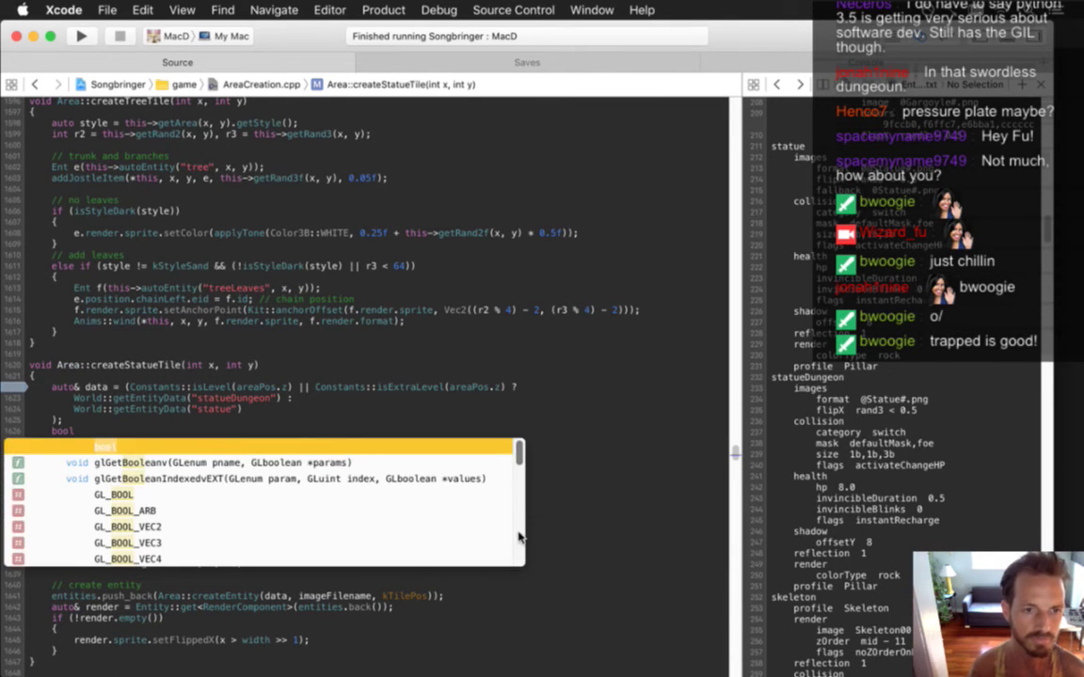
key("super+alt+bracketleft")
key("super+alt+bracketleft")
key("super+alt+bracketleft")
key("super+alt+bracketleft")
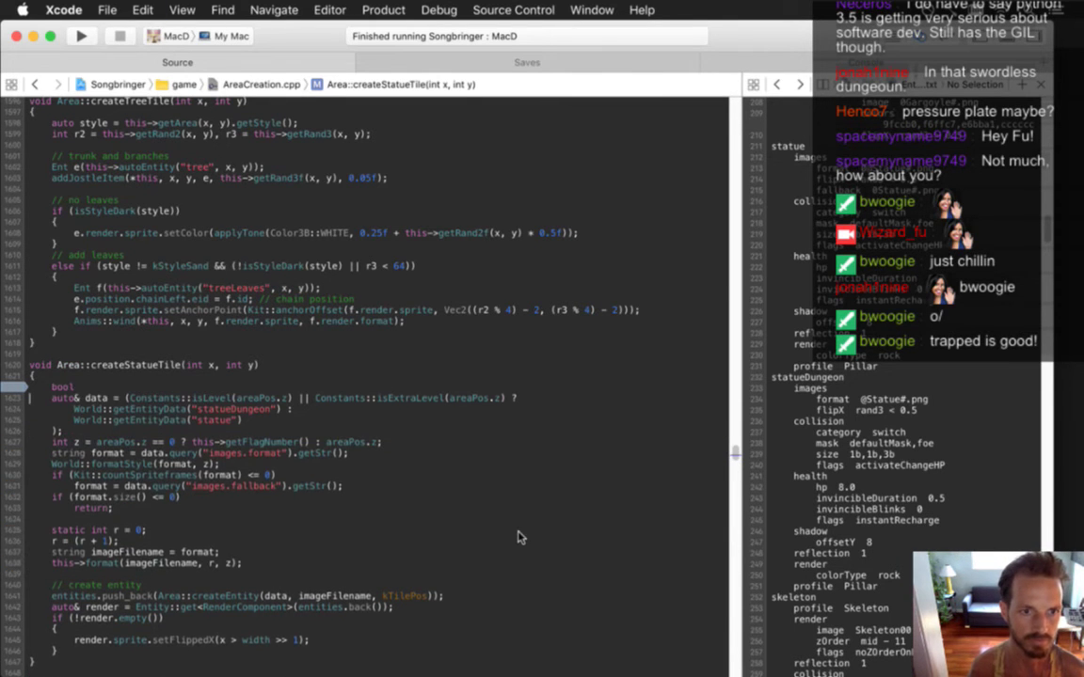
type("fallsOver = ")
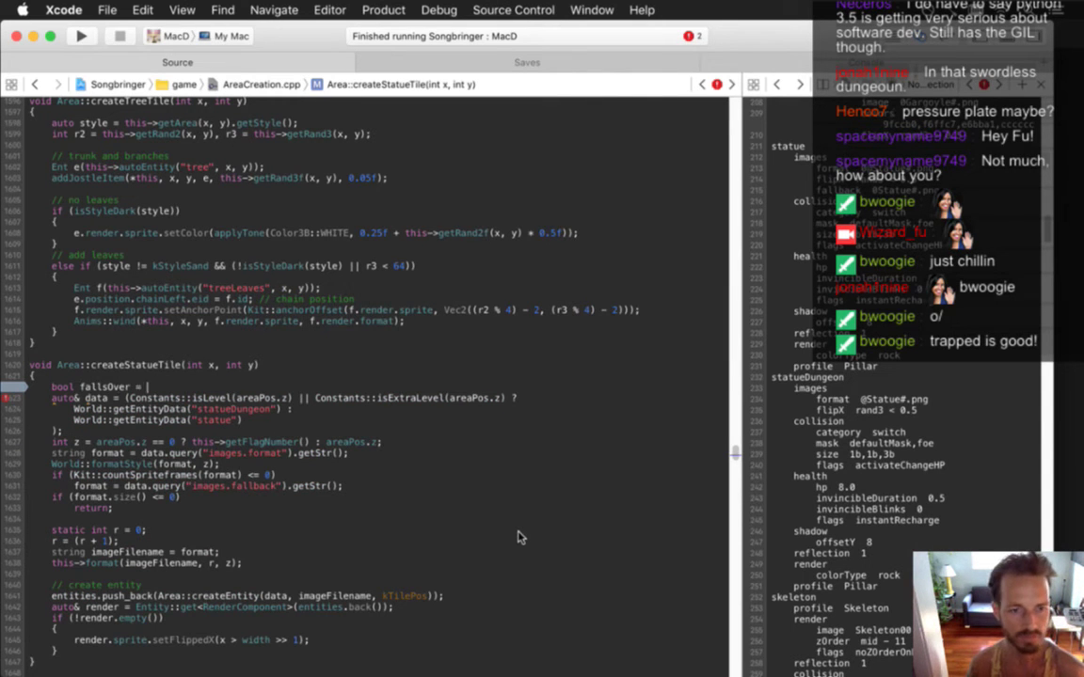
type("(Constants::is")
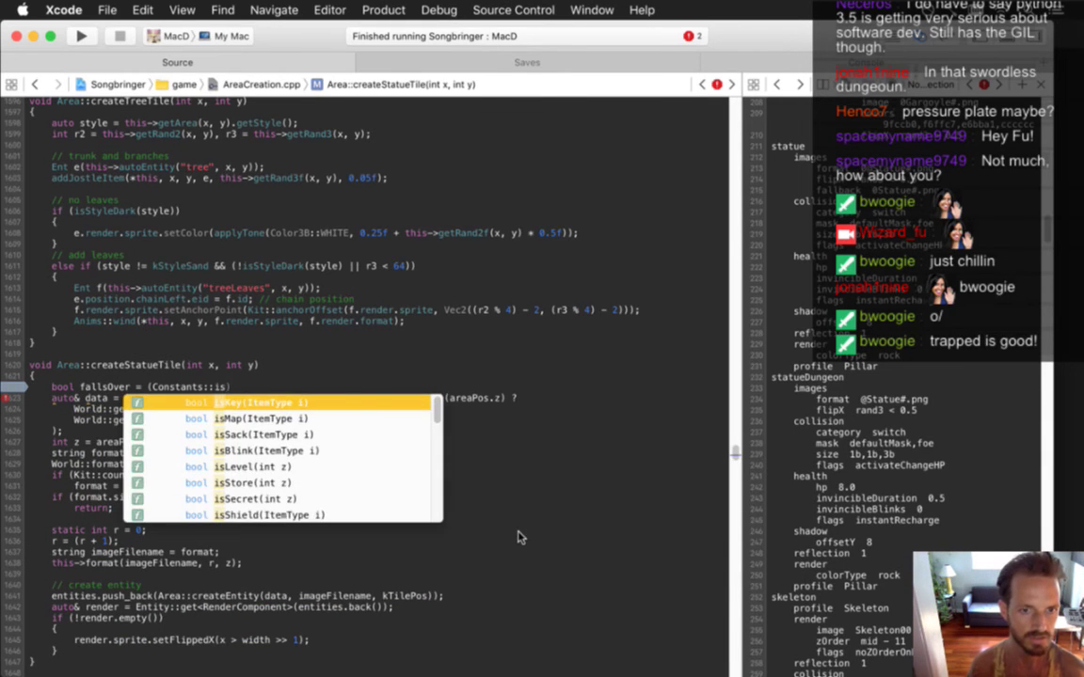
type("Un")
key("Return")
type("z")
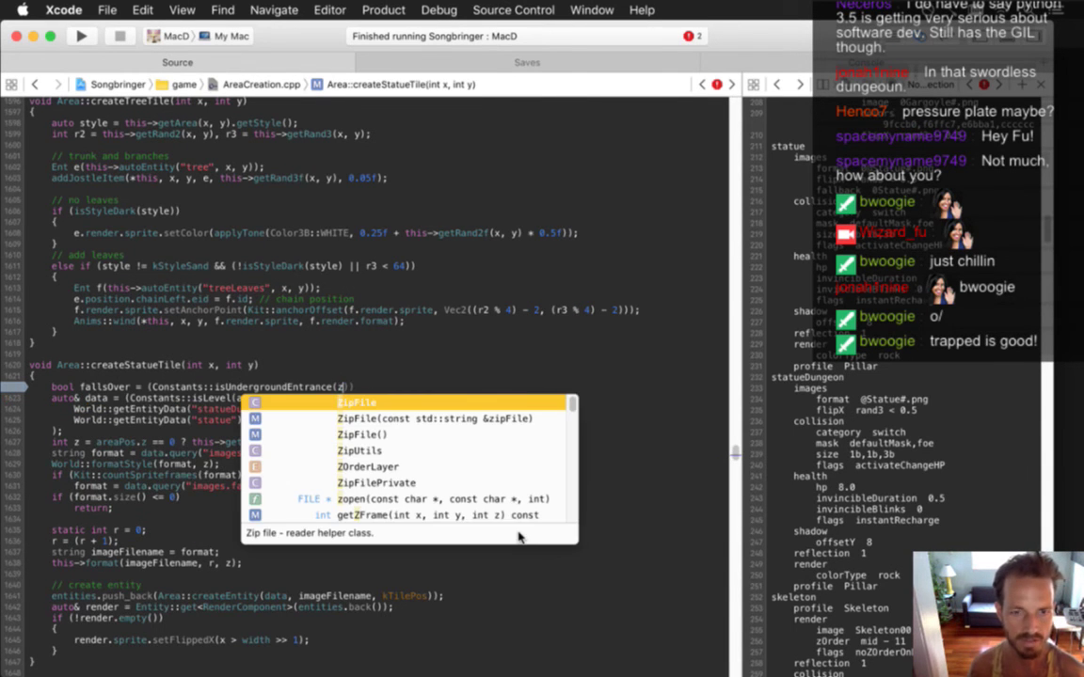
type(")")
key("BackSpace")
type("areaPos.z)")
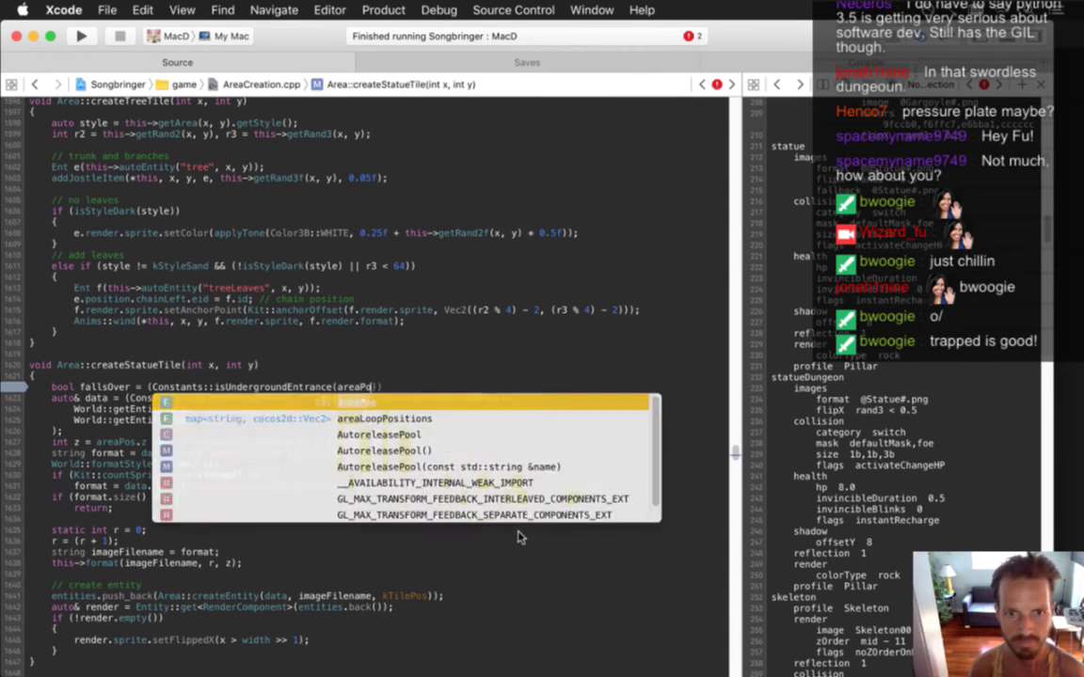
type(" && ar")
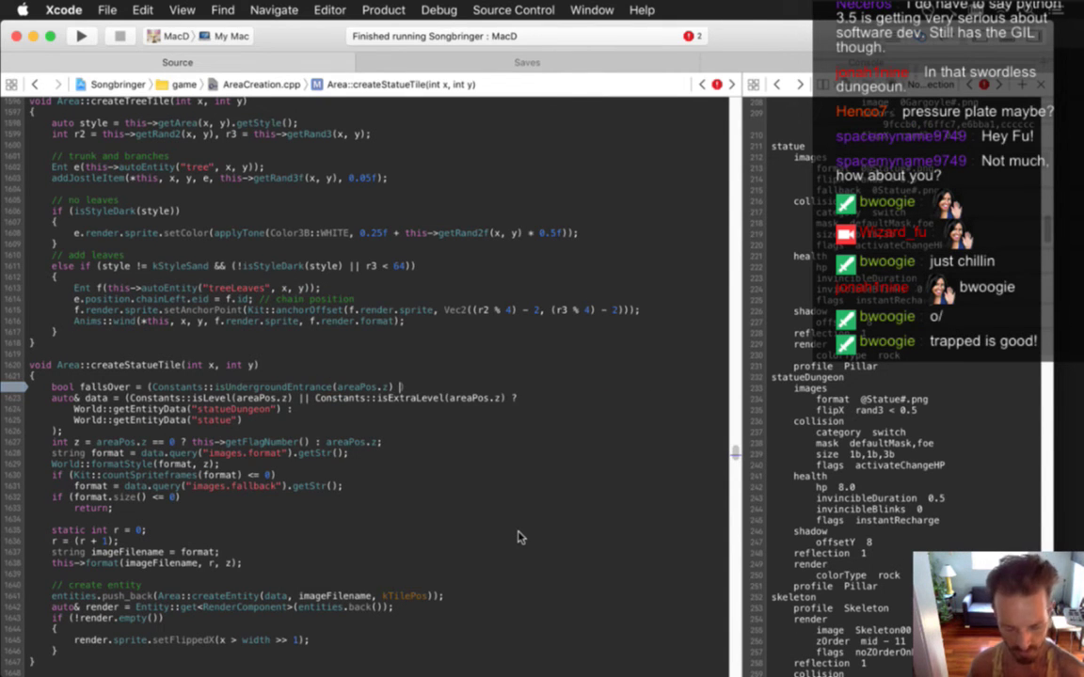
type("ea")
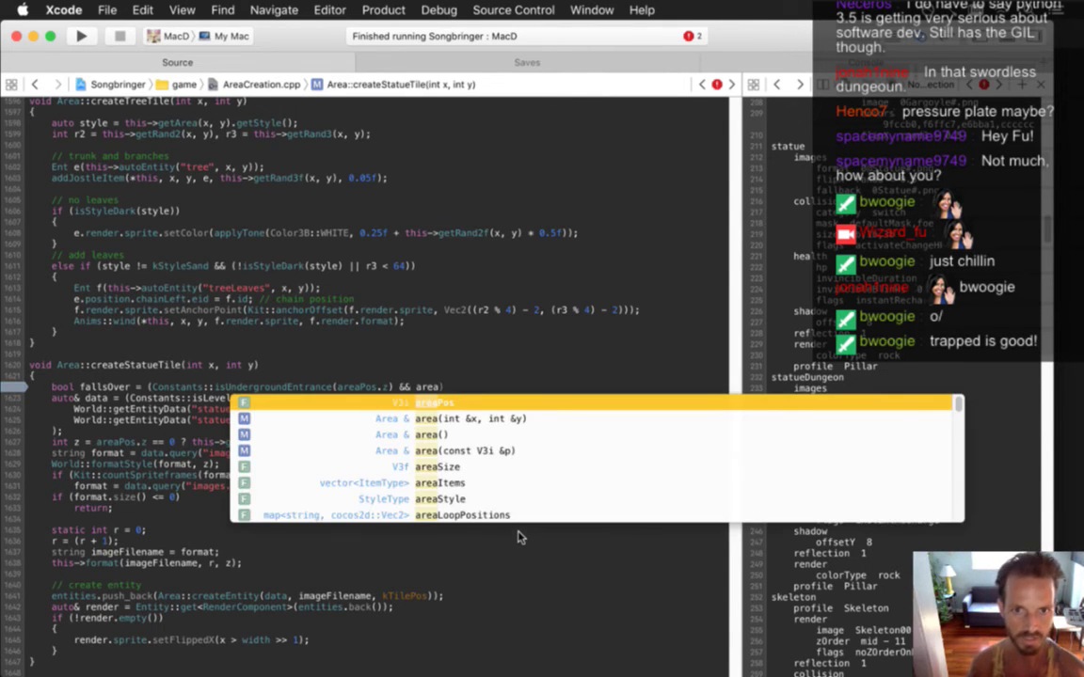
key("Return")
type(".y == 0);")
- Change the second argument of createStatueTile's this->format call to fallsOver ? 3 : r and save the file
key("Down")
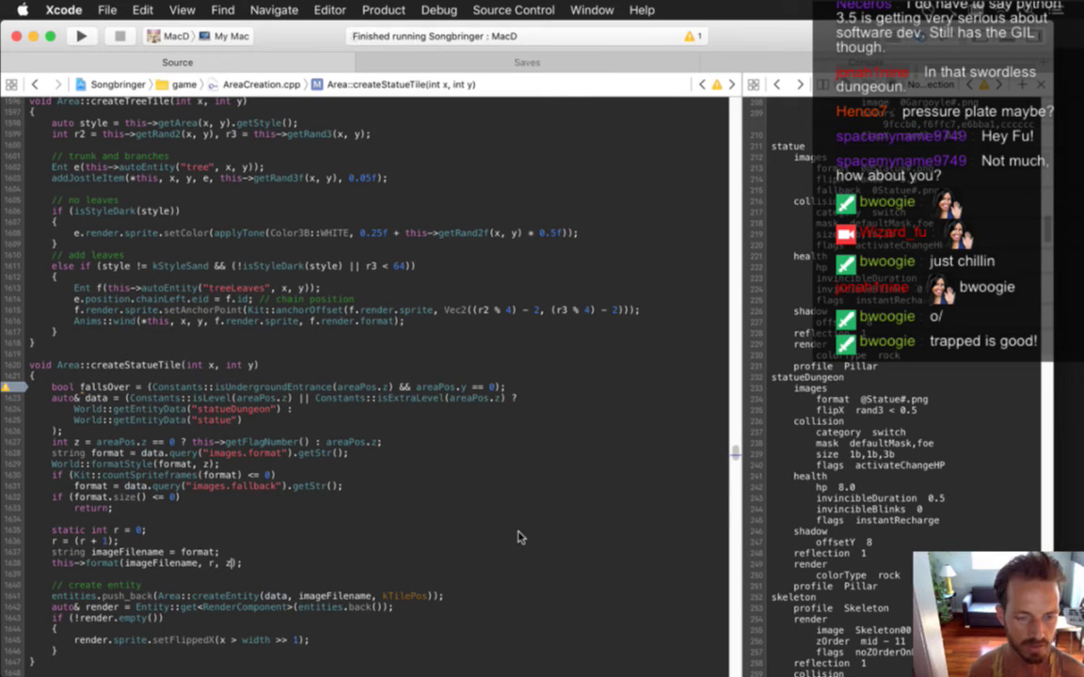
key("Left")
key("Left")
key("Left")
key("Left")
type("fallsO")
key("Return")
type("? ")
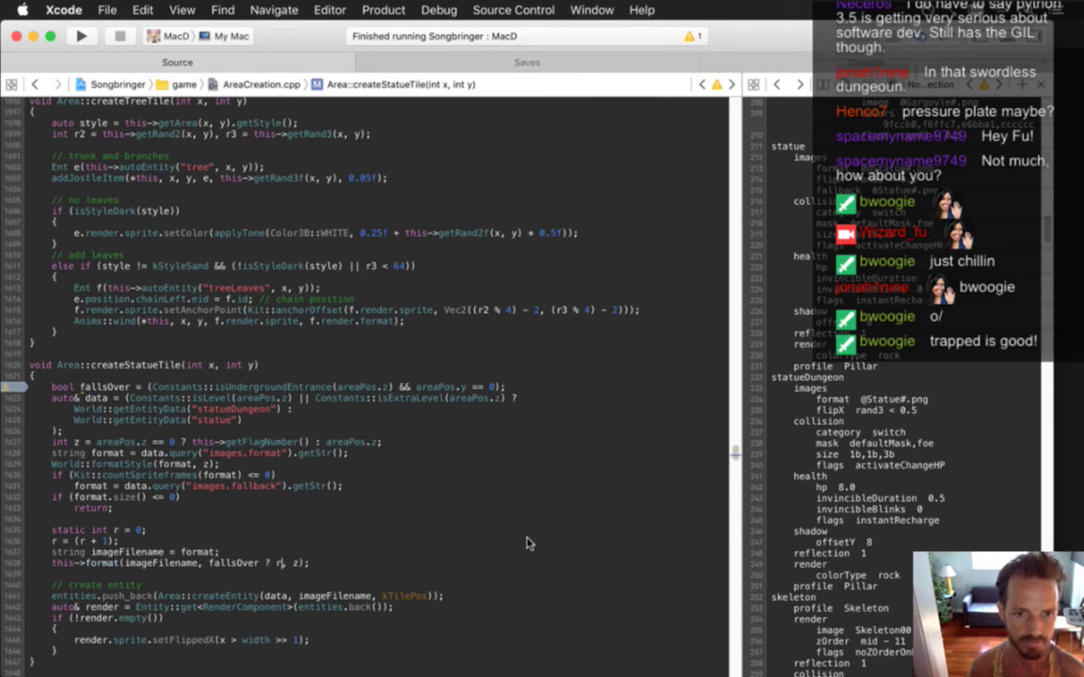
type("3 :")
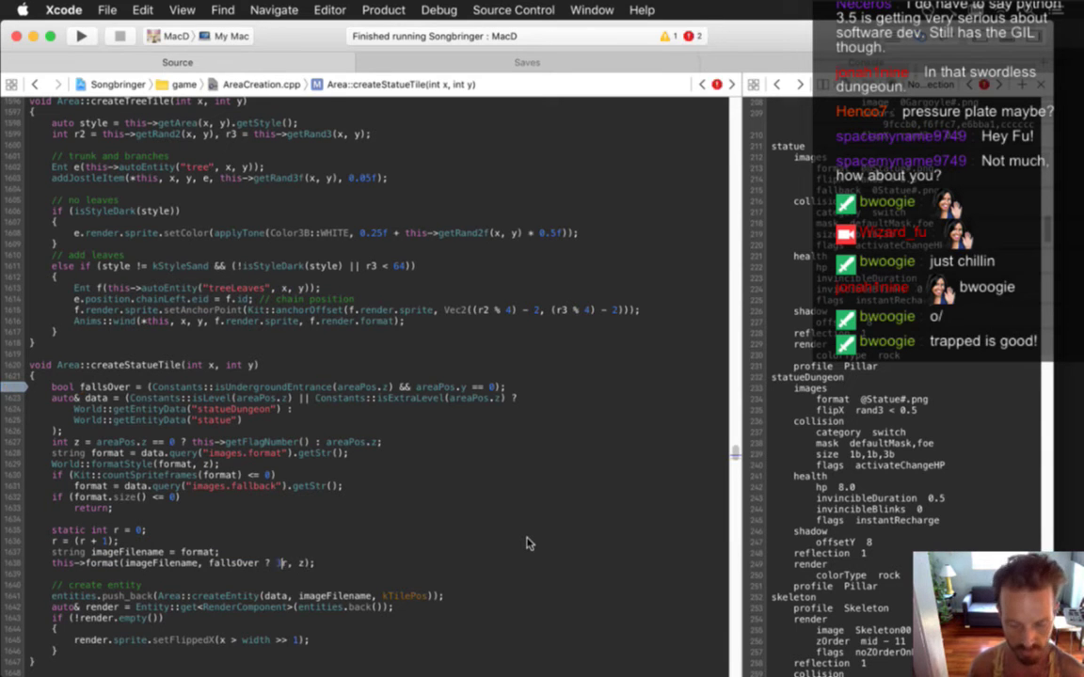
key("super+s")
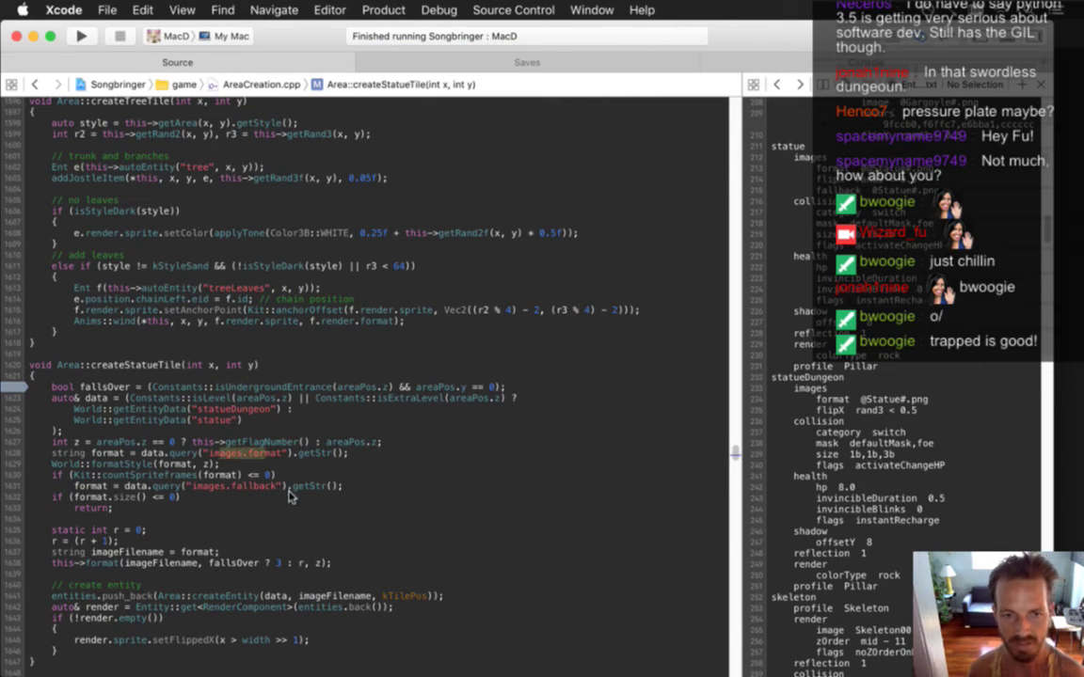
left_click(238, 502)
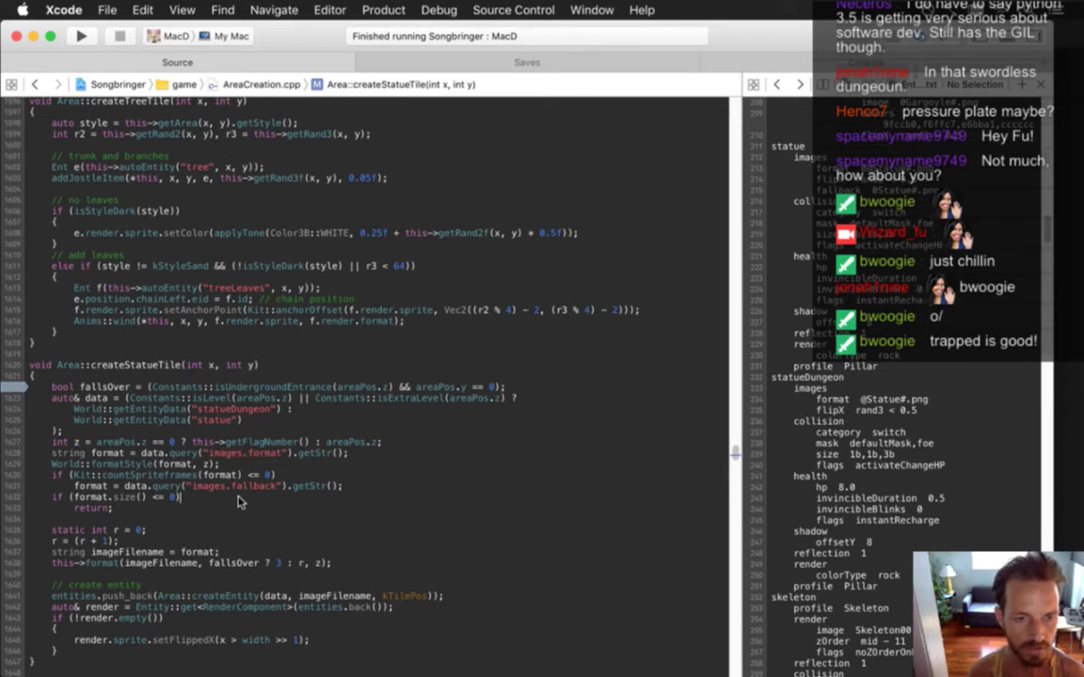
- Switch to Photoshop and render the falling statue animation as a PNG image sequence named 0StatueFalls.png in the Level folder
key("super+Tab")
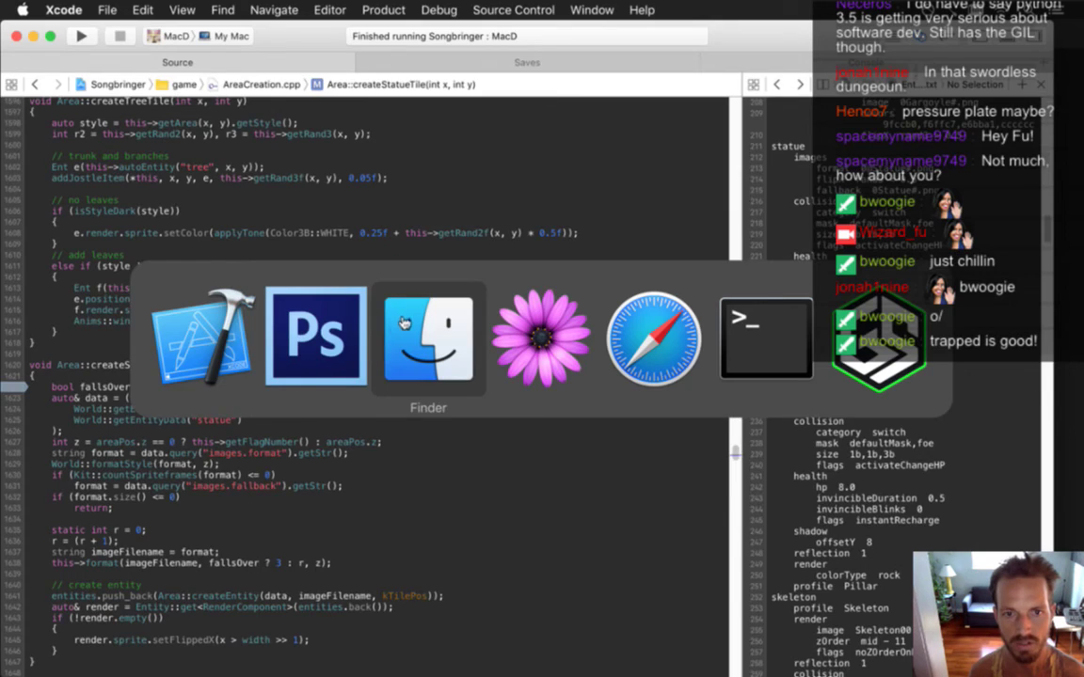
left_click(346, 346)
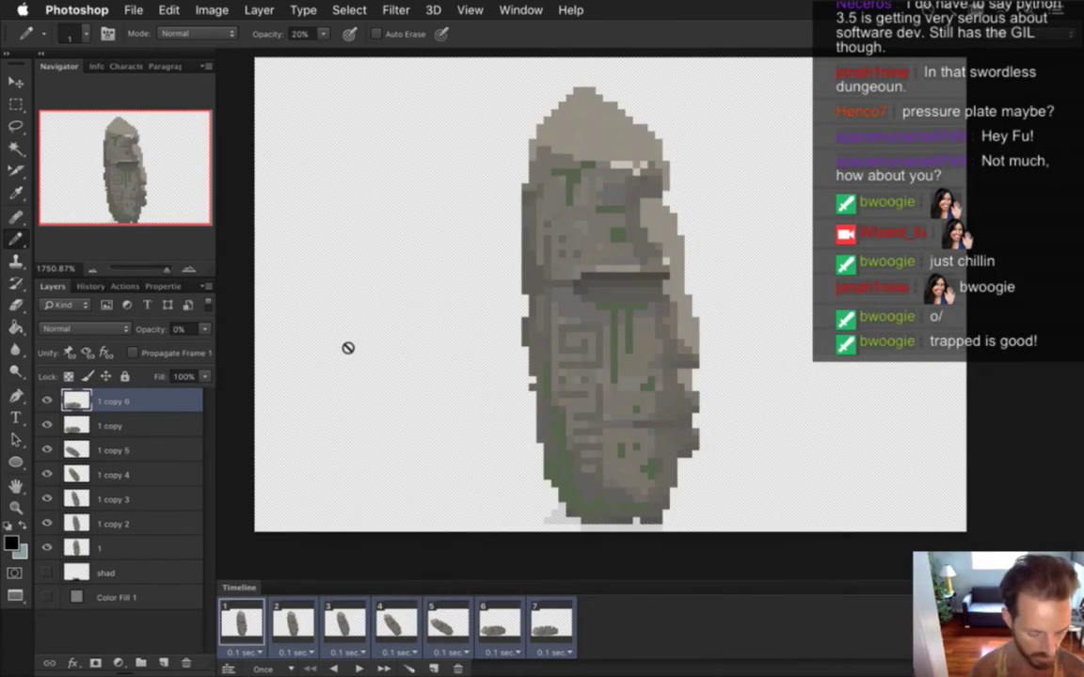
key("super+r")
key("Right")
key("Left")
key("Left")
key("Left")
key("Left")
key("Left")
key("BackSpace")
key("BackSpace")
key("BackSpace")
key("BackSpace")
key("BackSpace")
key("BackSpace")
key("BackSpace")
key("BackSpace")
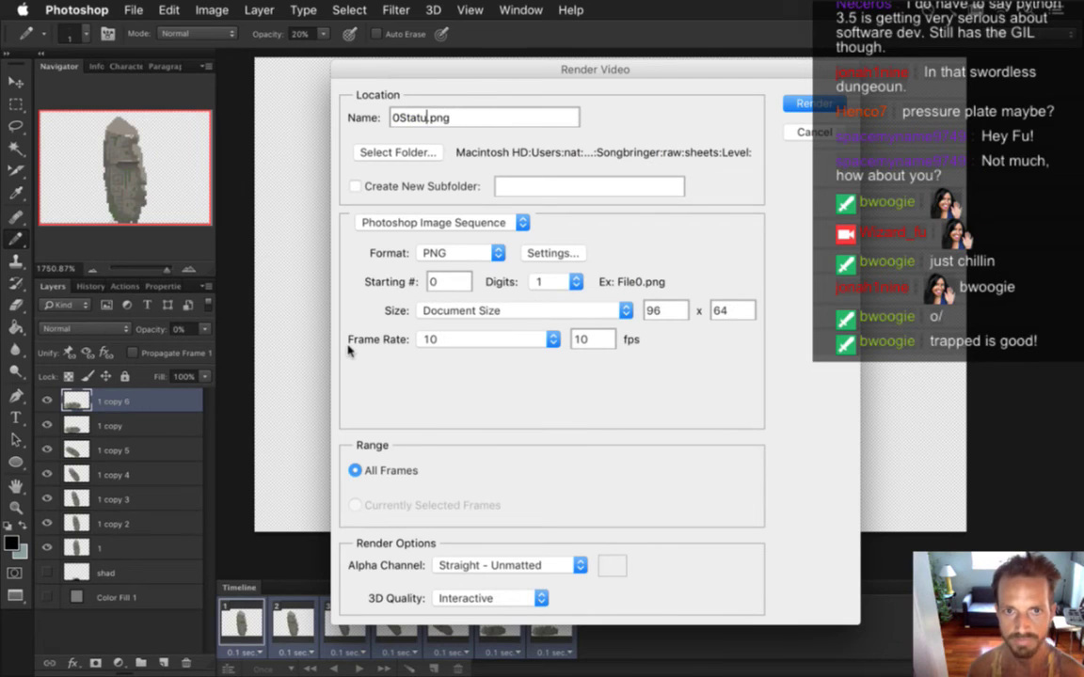
type("eFalls")
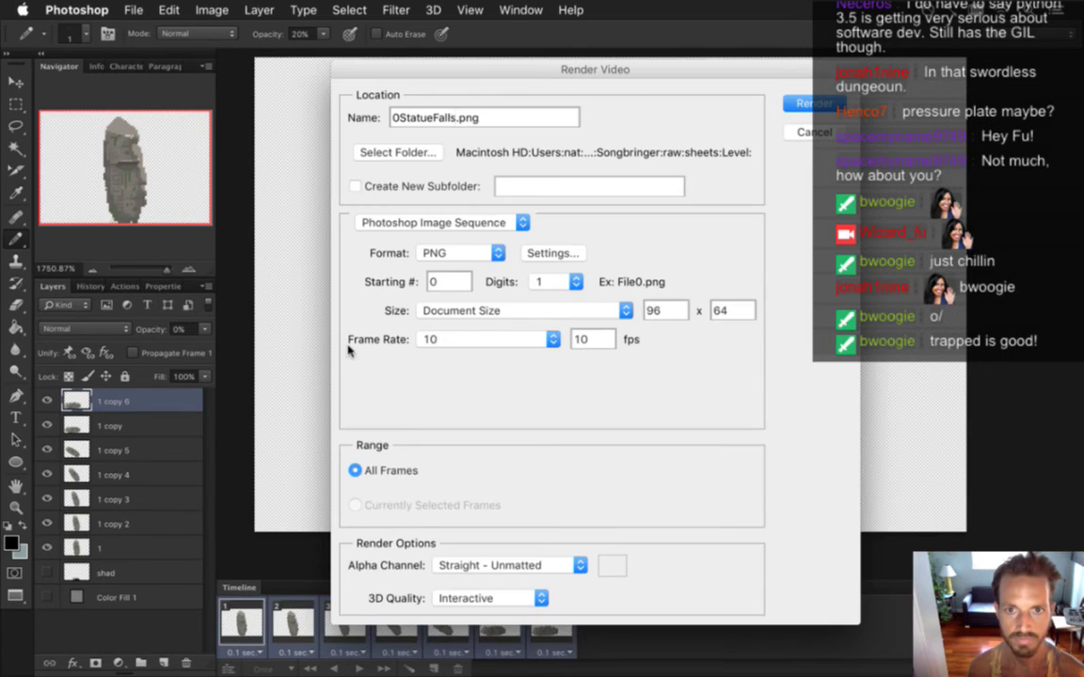
key("Return")
- Switch to Finder and delete the old frames 0Statue30.png through 0Statue36.png from the Level folder
key("super+Tab")
key("super+Tab")
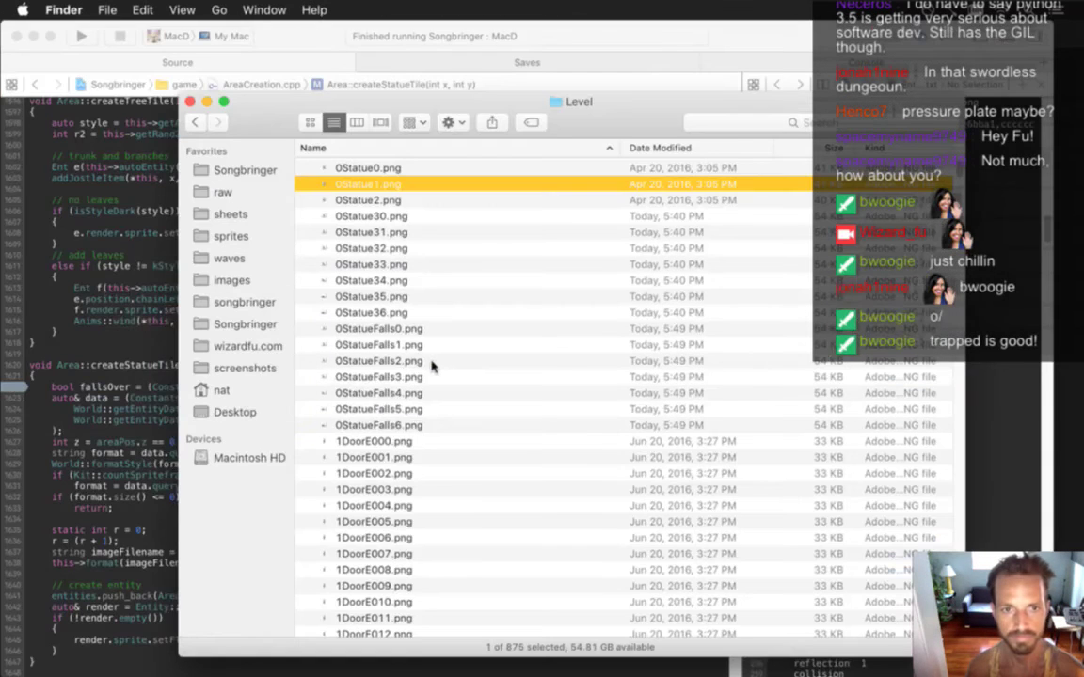
key("Down")
key("Down")
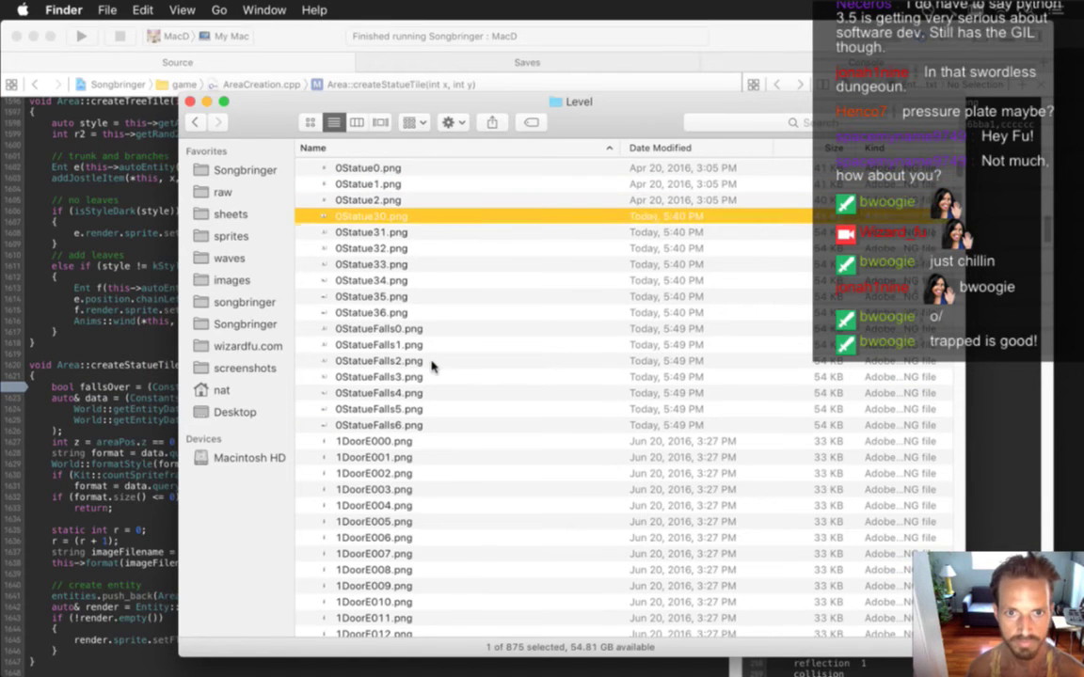
key("shift+Down")
key("shift+Down")
key("shift+Down")
key("shift+Down")
key("shift+Down")
key("super+BackSpace")
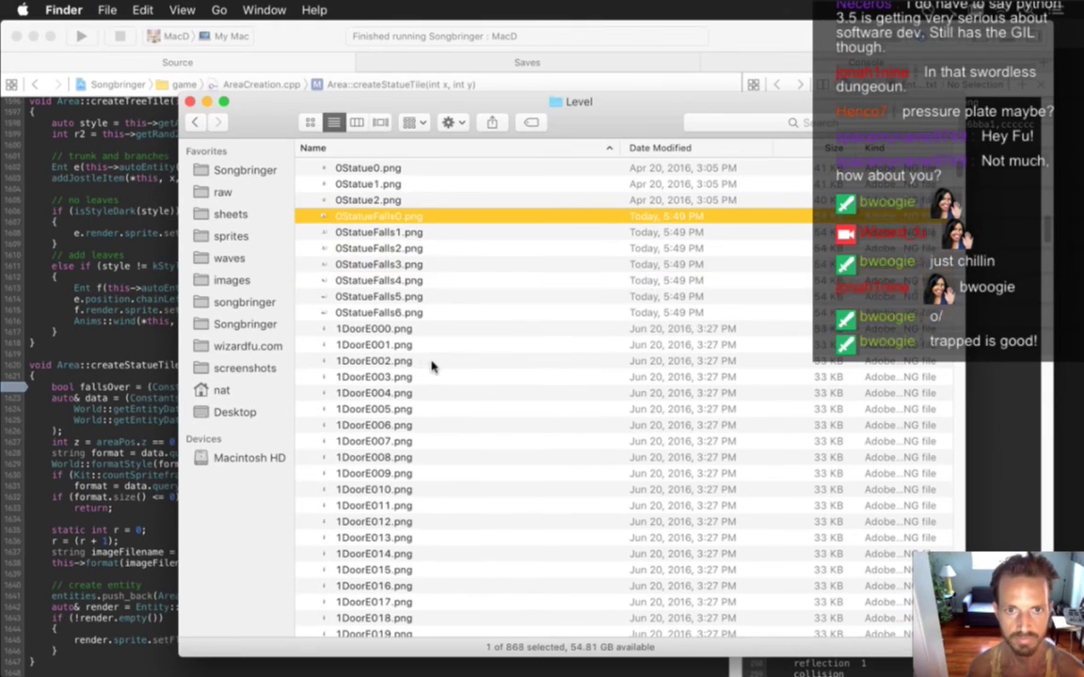
- Return to Xcode, rebuild and run the game, and insert a new line under the statue's images format in the entity data
left_click(106, 294)
key("super+r")
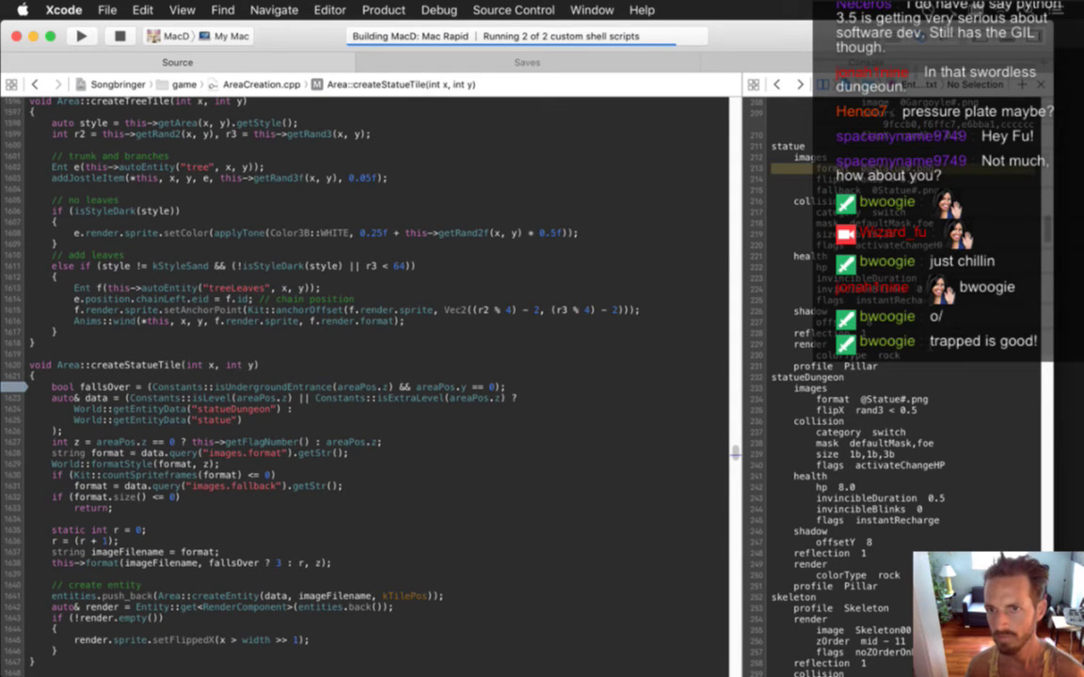
key("Return")
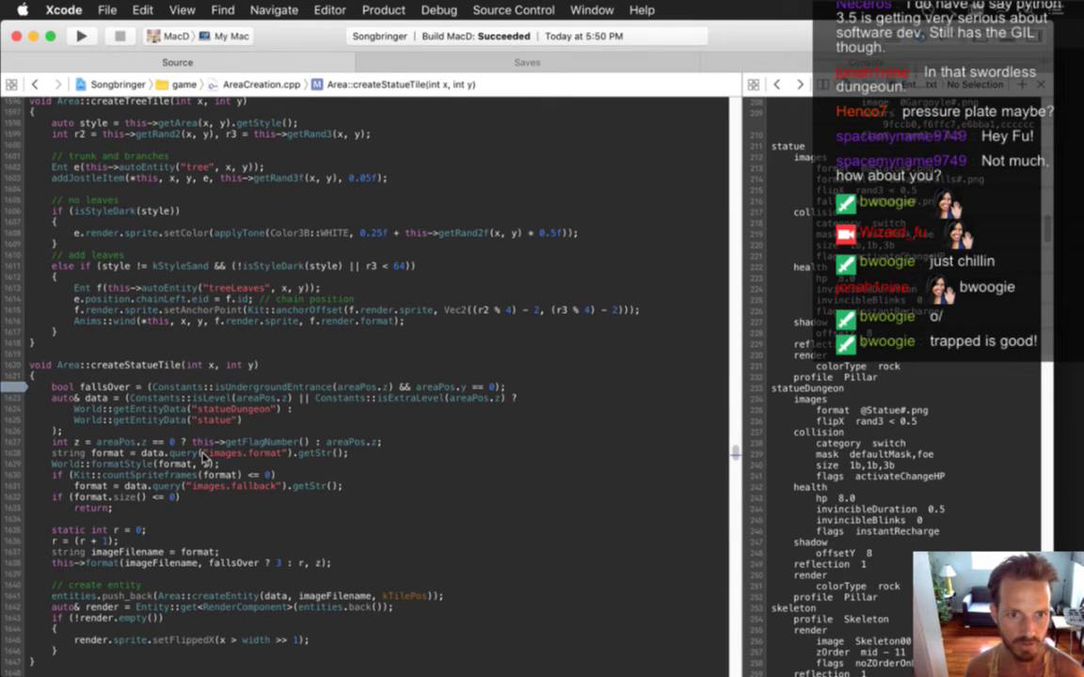
- Make createStatueTile's format query use fallsOver ? "images.formatFalls" : "images.format" and save the file
type("fallsOver ?")
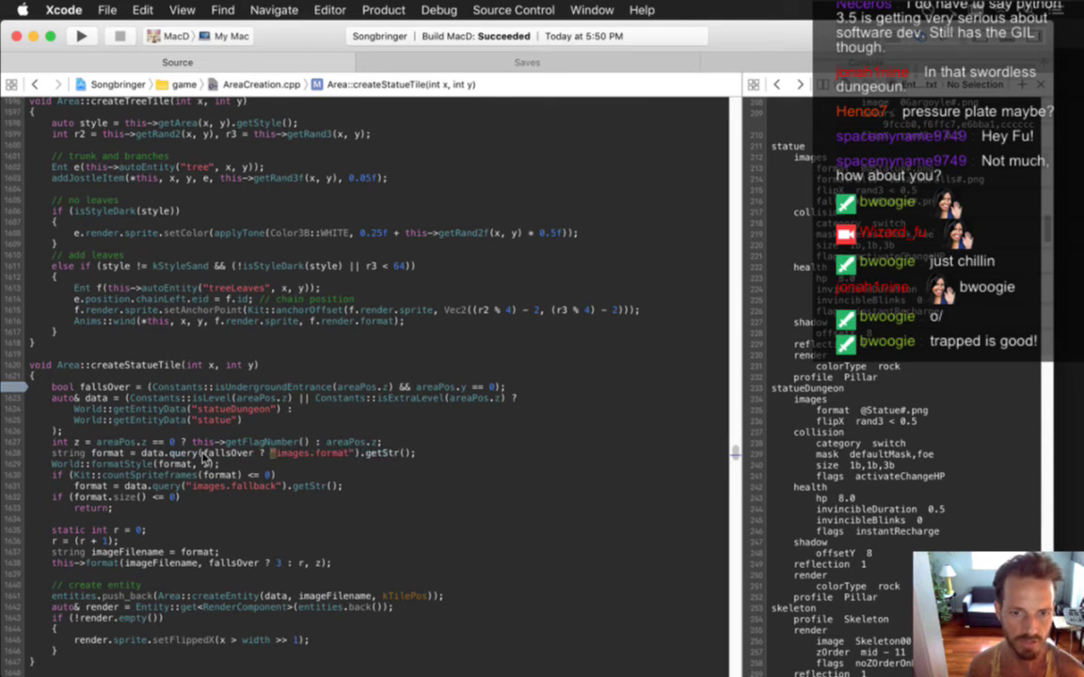
key("shift+Right")
key("shift+Right")
key("shift+Right")
key("shift+Right")
key("shift+Right")
key("shift+Right")
key("shift+Right")
key("shift+Right")
key("shift+Right")
key("shift+Right")
key("shift+Right")
key("shift+Right")
key("shift+Right")
key("shift+Right")
key("shift+Right")
key("super+c")
key("Left")
key("shift+Right")
key("shift+Right")
key("shift+Right")
key("shift+Right")
key("shift+Right")
key("shift+Right")
key("shift+Right")
key("shift+Right")
key("shift+Right")
key("shift+Right")
key("shift+Right")
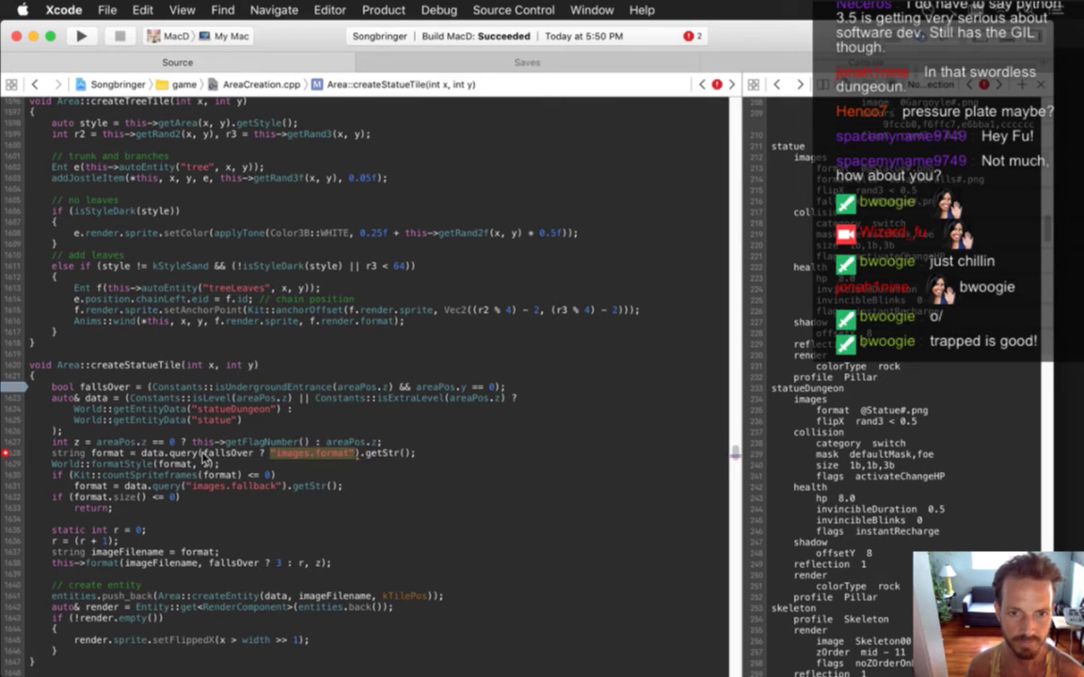
key("super+v")
type(": ")
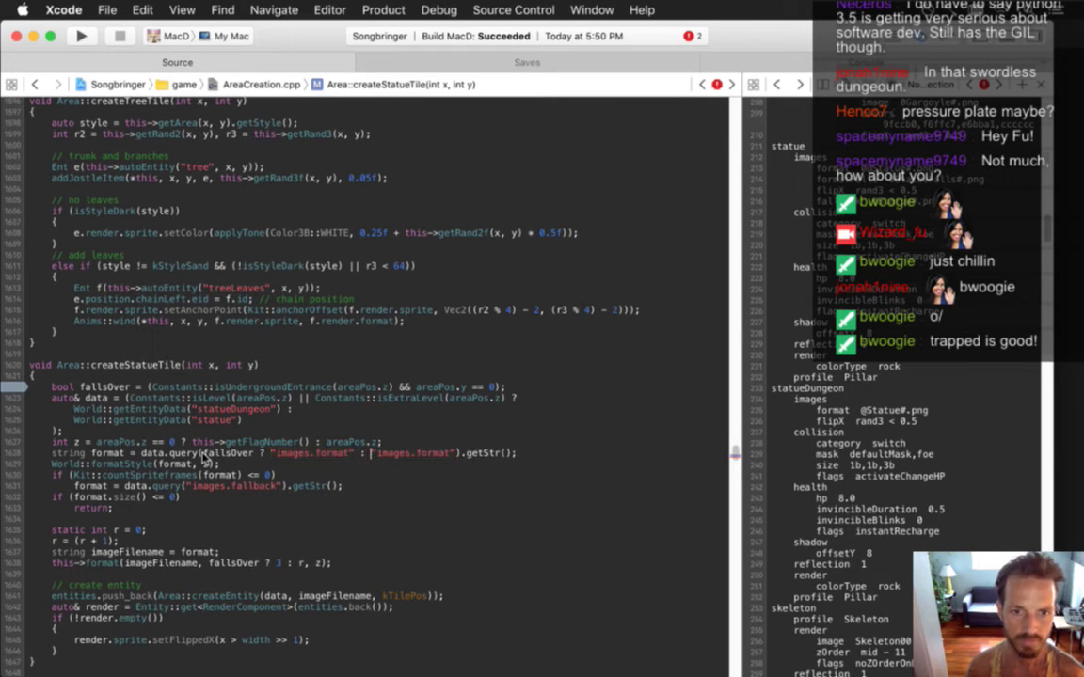
type("Falls")
key("super+s")
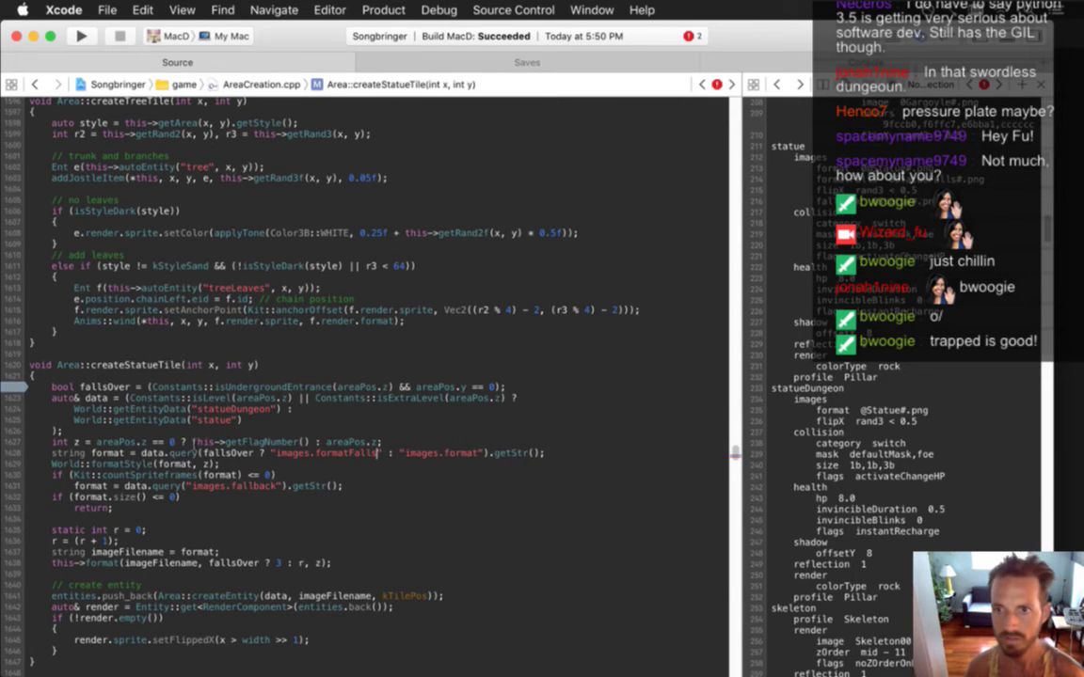
key("Down")
key("Down")
key("Down")
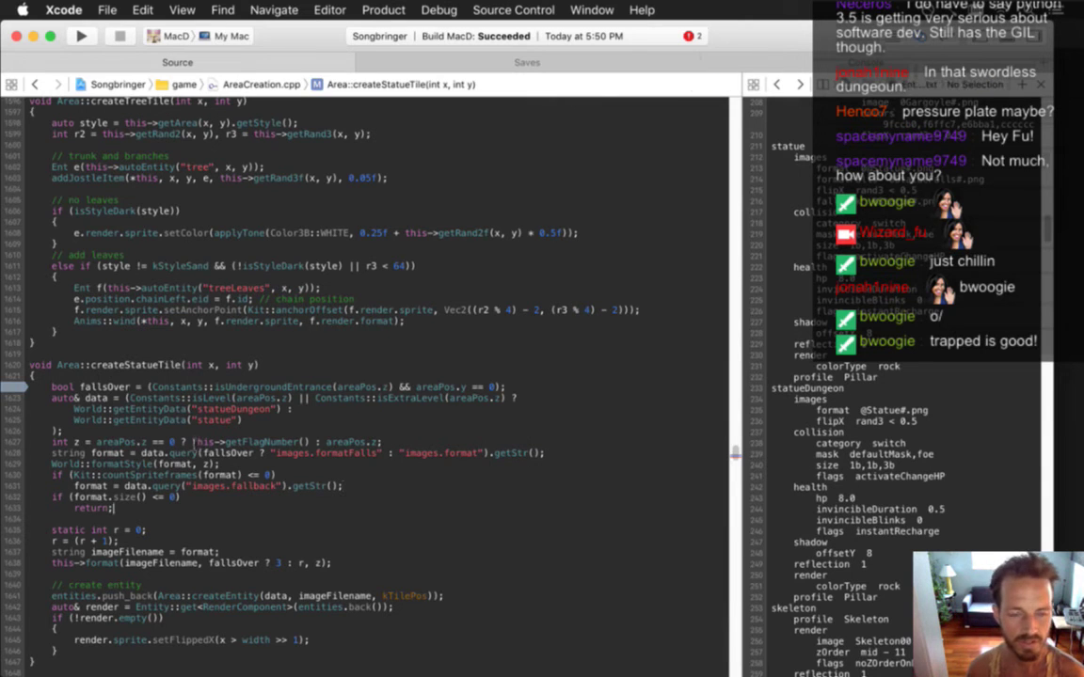
- Remove the fallsOver ? 3 : condition from createStatueTile's this->format call, leaving r, and rebuild and run the game
key("Down")
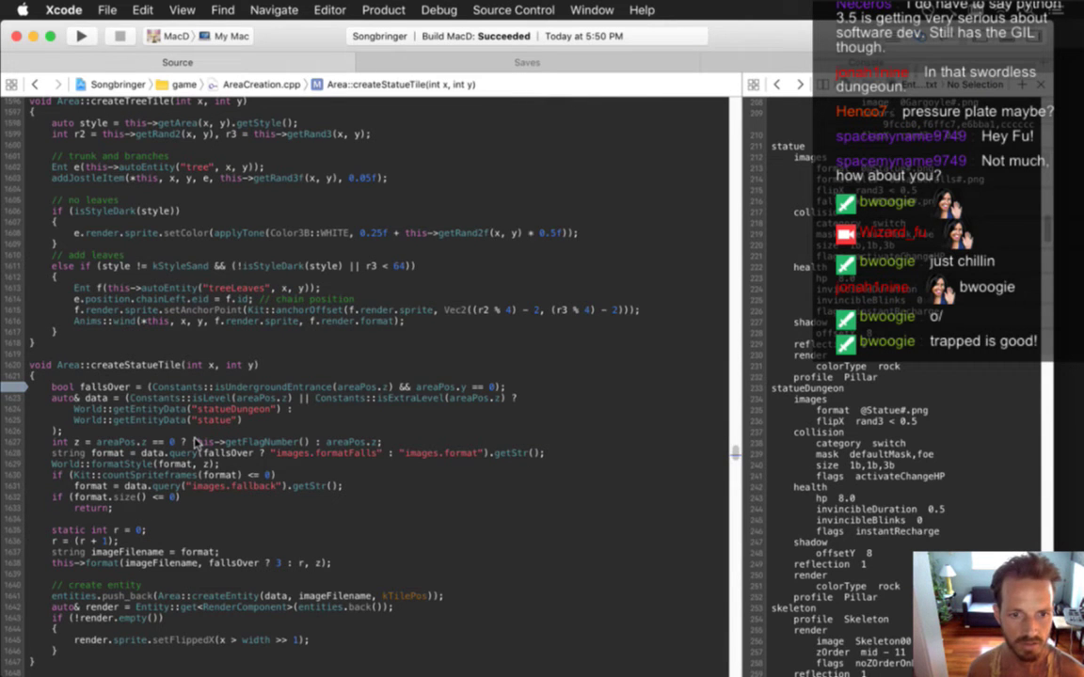
key("Left")
key("Left")
key("Left")
key("Left")
key("Left")
key("Left")
key("BackSpace")
key("BackSpace")
key("BackSpace")
key("BackSpace")
key("BackSpace")
key("BackSpace")
key("BackSpace")
key("BackSpace")
key("BackSpace")
key("BackSpace")
key("BackSpace")
key("BackSpace")
key("BackSpace")
key("BackSpace")
key("BackSpace")
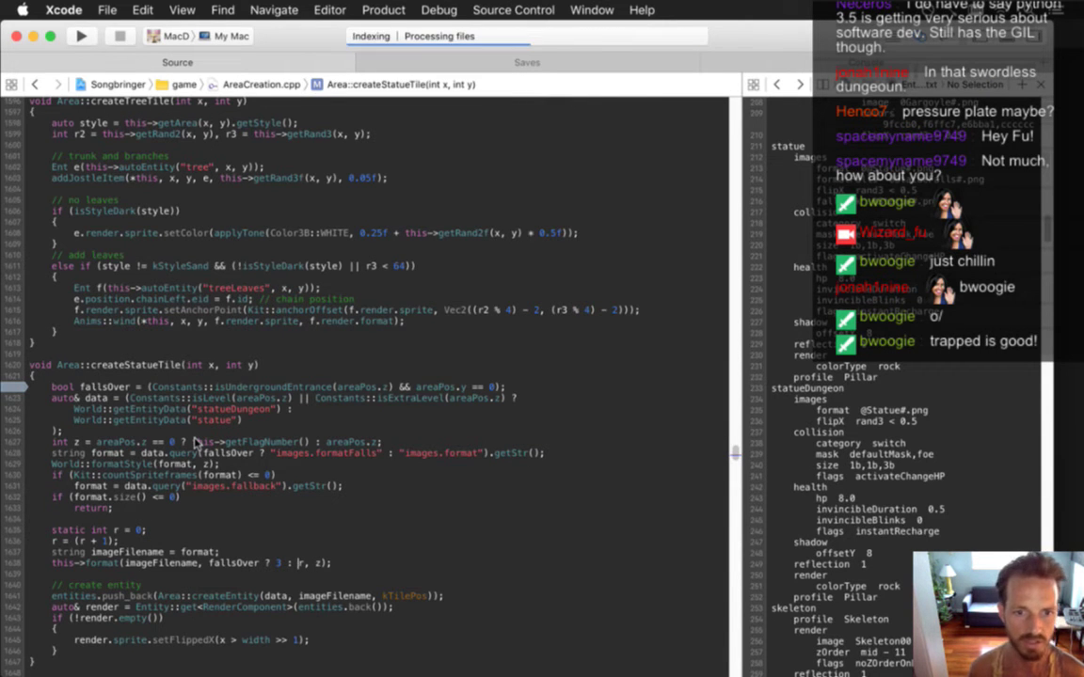
key("BackSpace")
key("super+b")
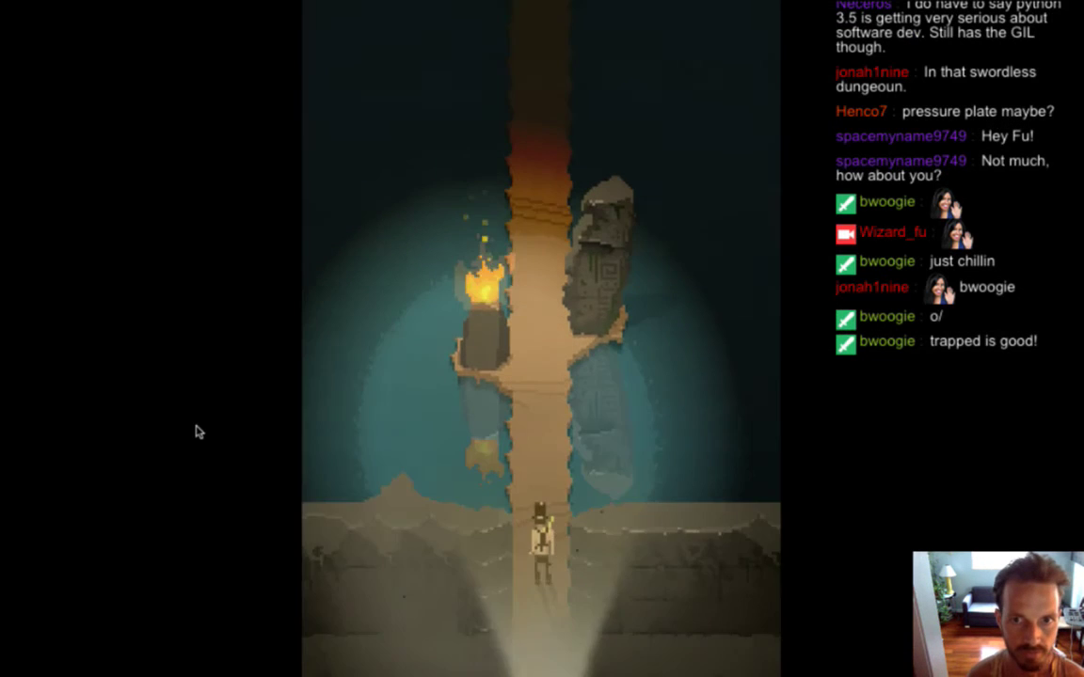
- Walk up the bridge in the underground entrance and examine how the falling statue looks and faces
key("Up")
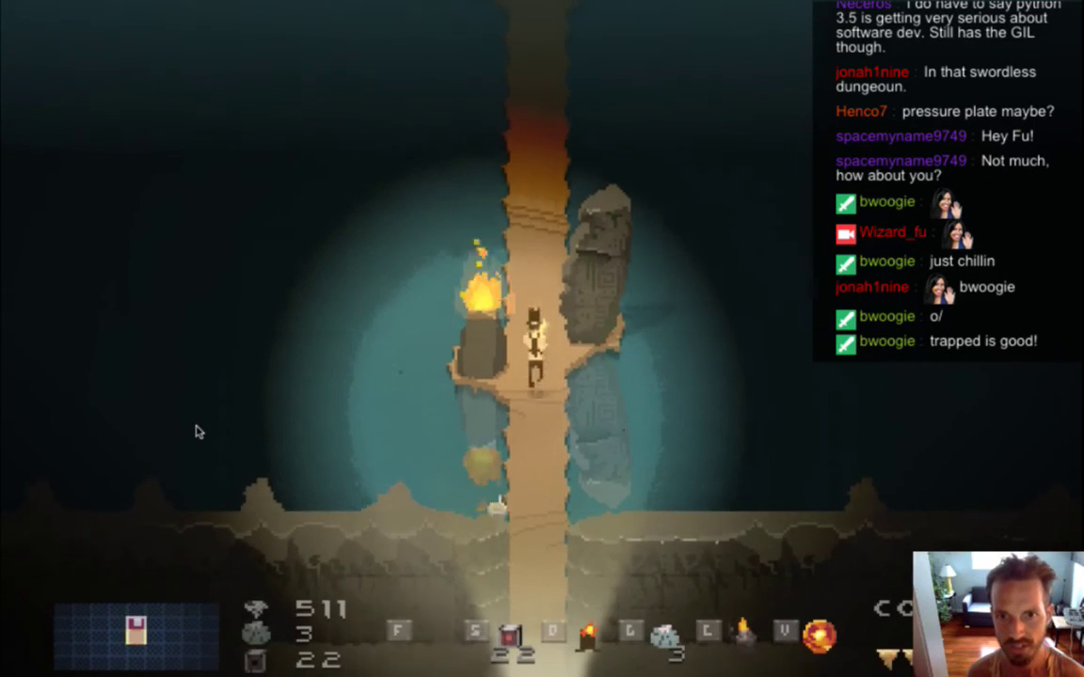
key("s")
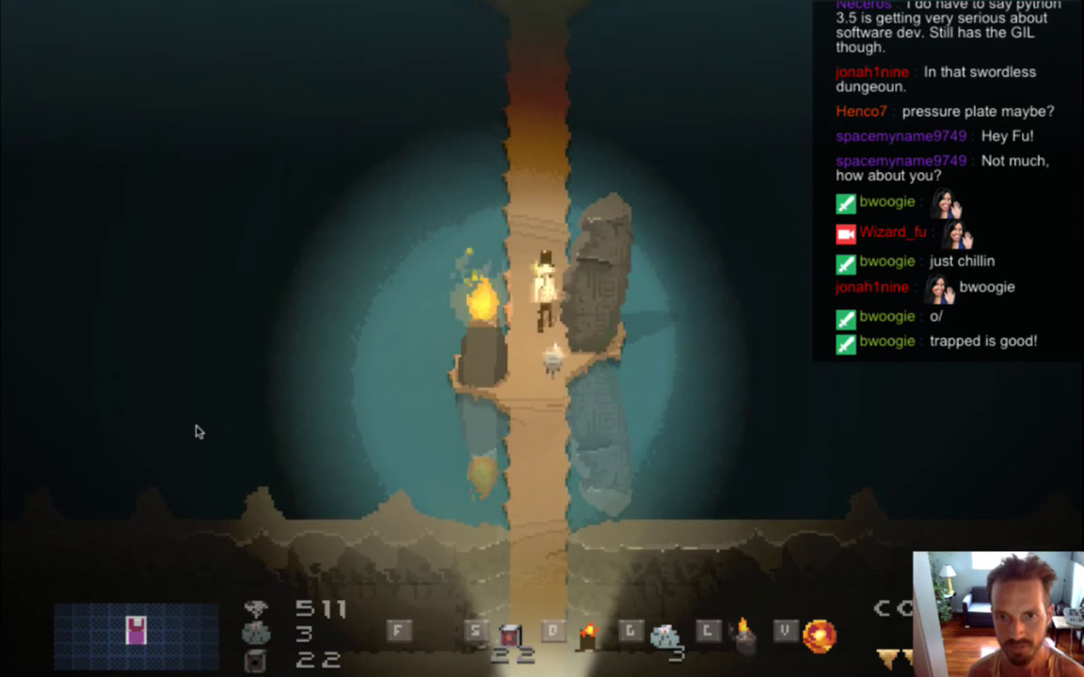
key("s")
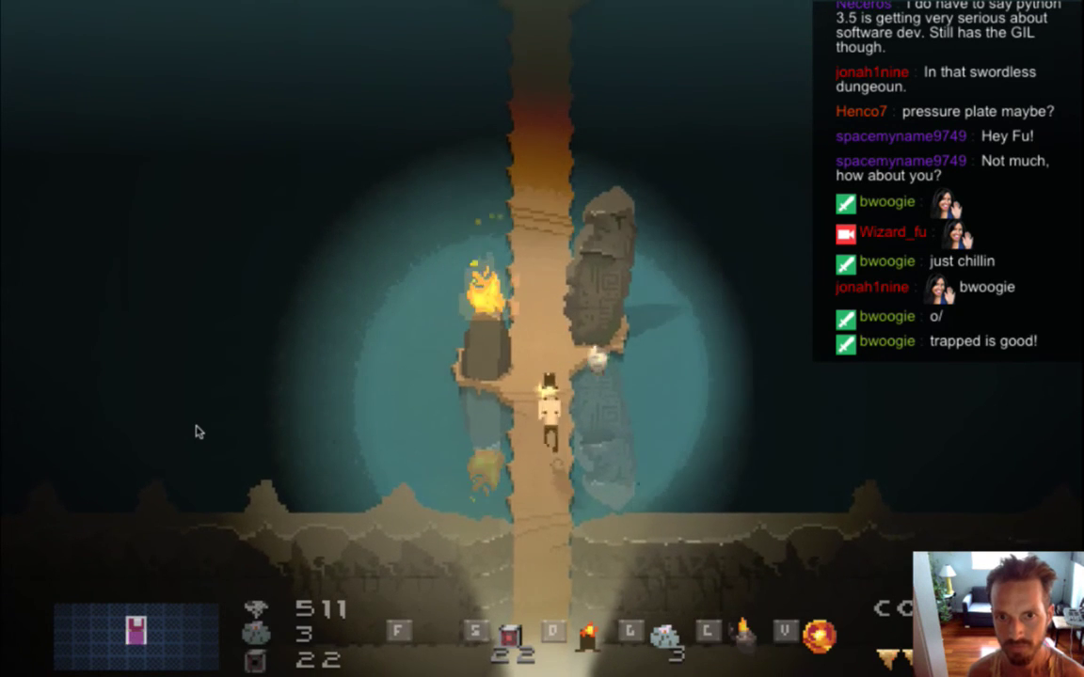
key("s")
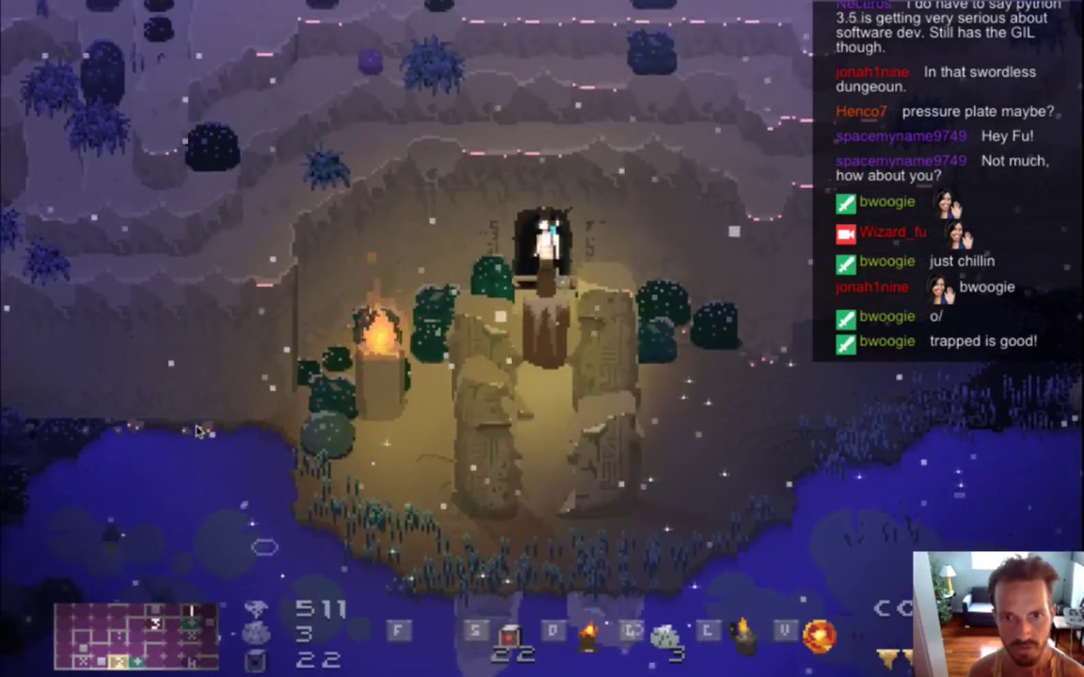
- Leave the cave, enable god mode, cross the overworld to examine the statues at other entrances, and quit the game
key("Down")
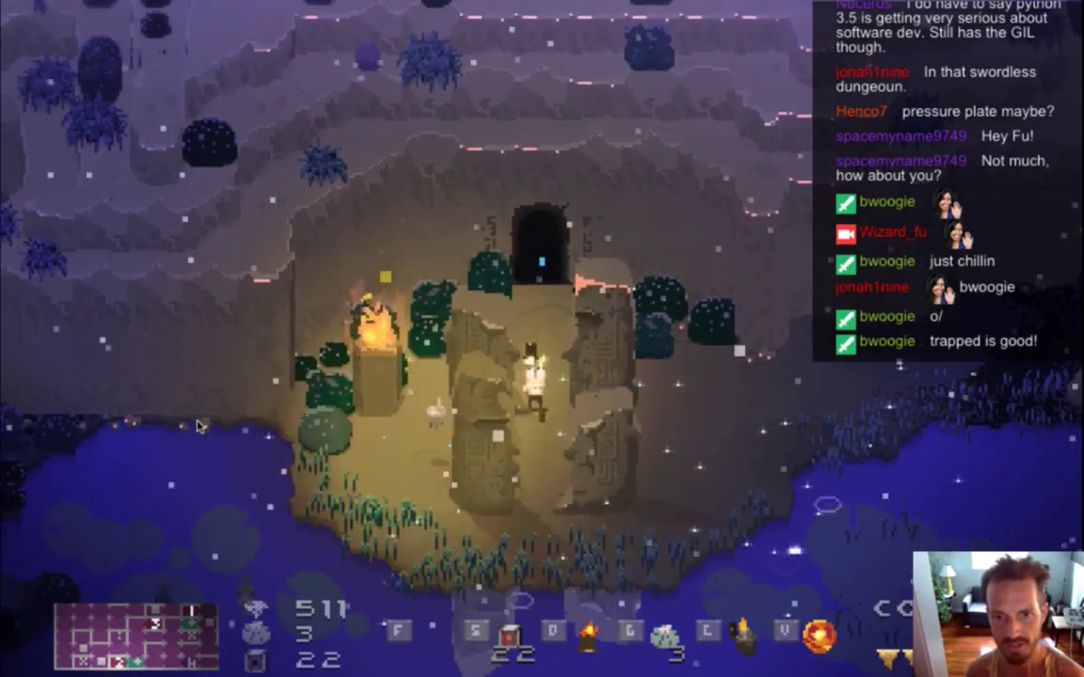
key("Left")
key("F1")
key("Right")
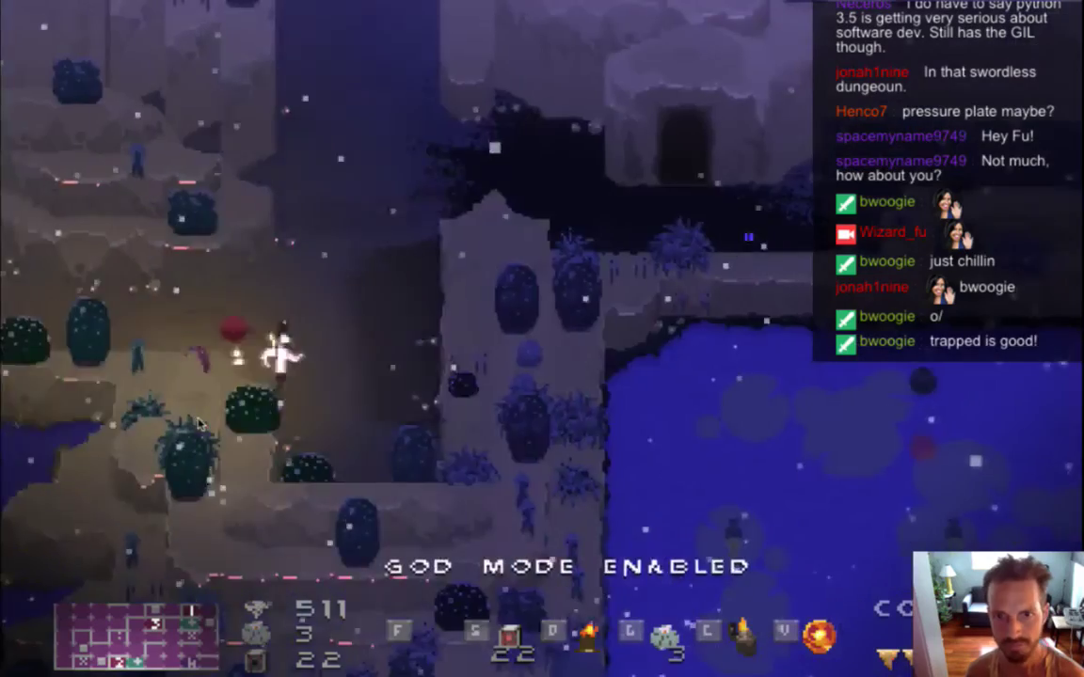
key("Up")
key("Left")
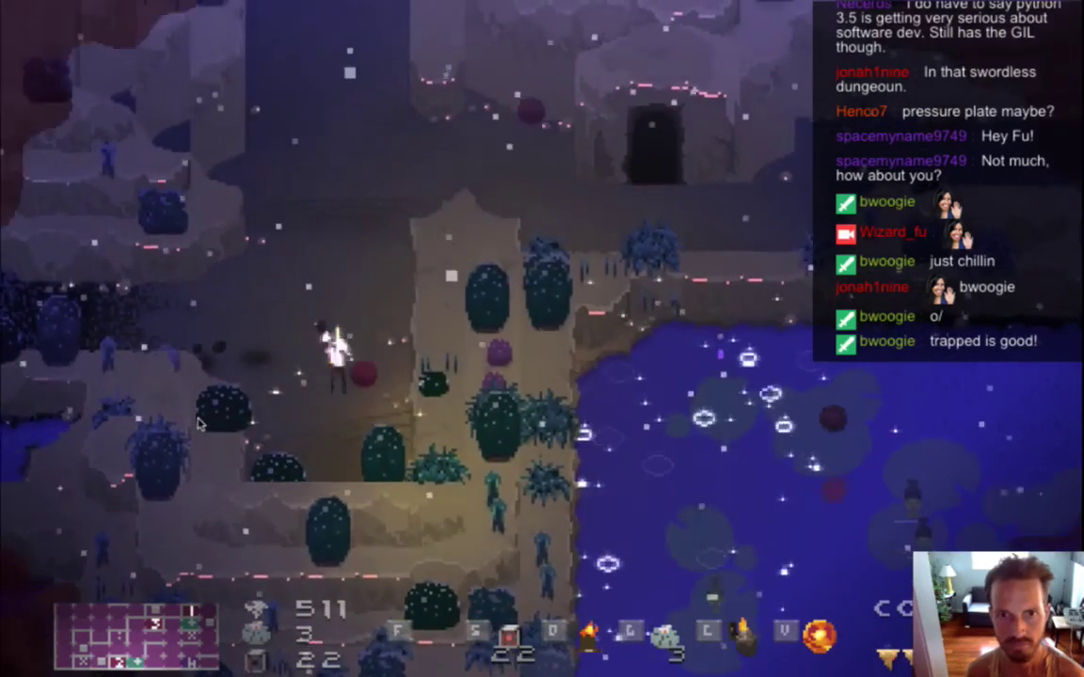
key("Up")
key("Up")
key("Right")
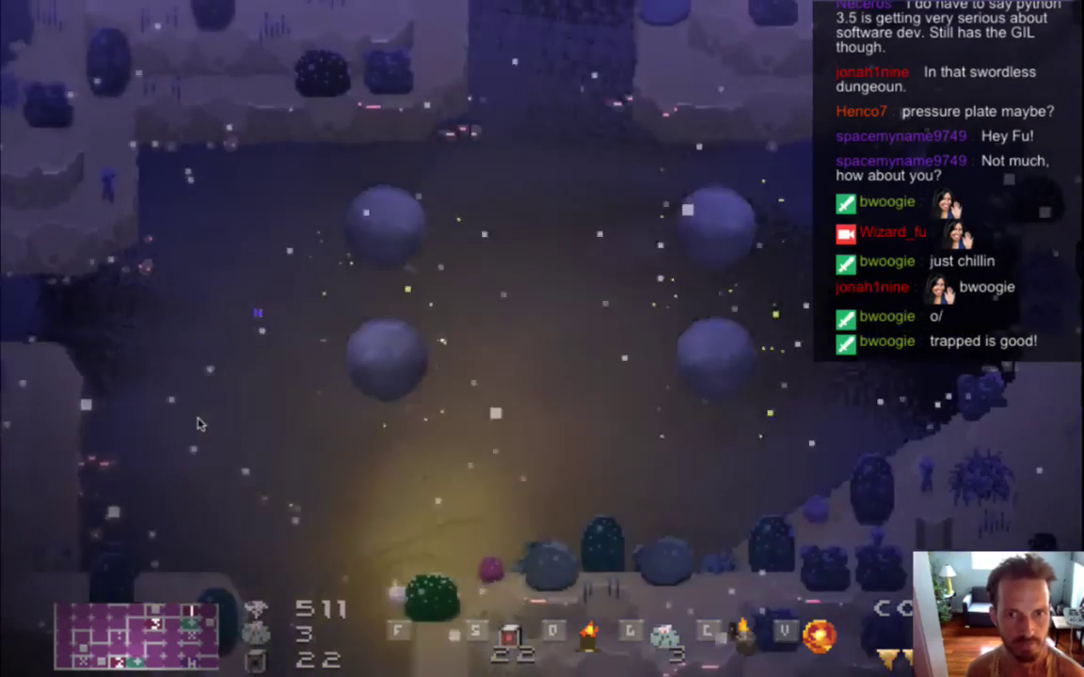
key("w")
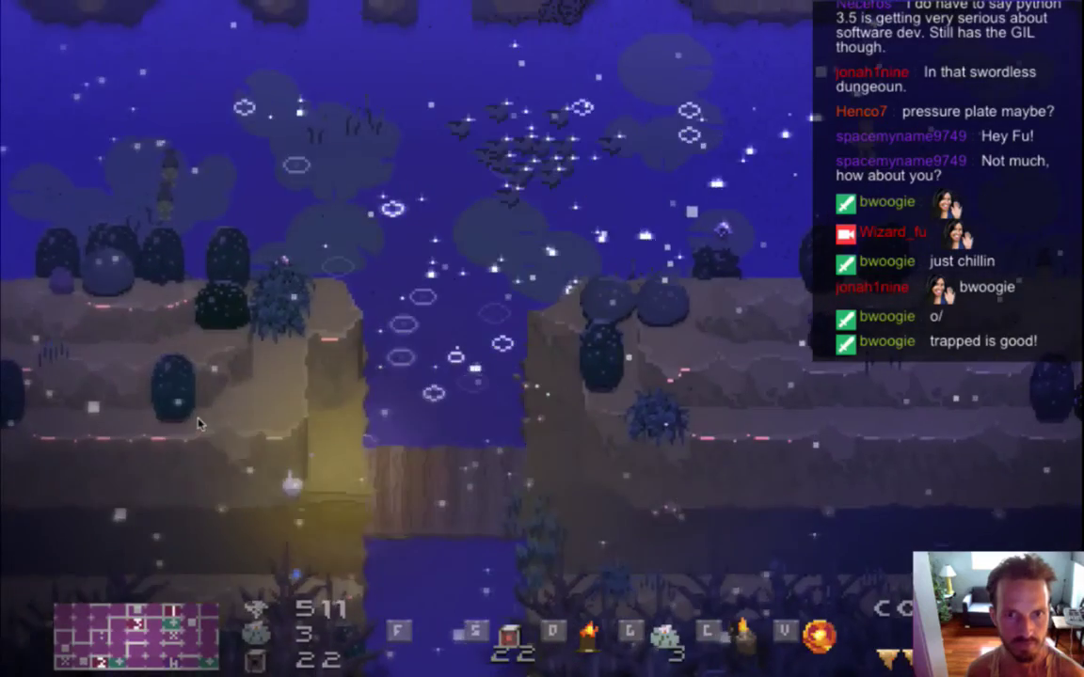
key("Right")
key("Right")
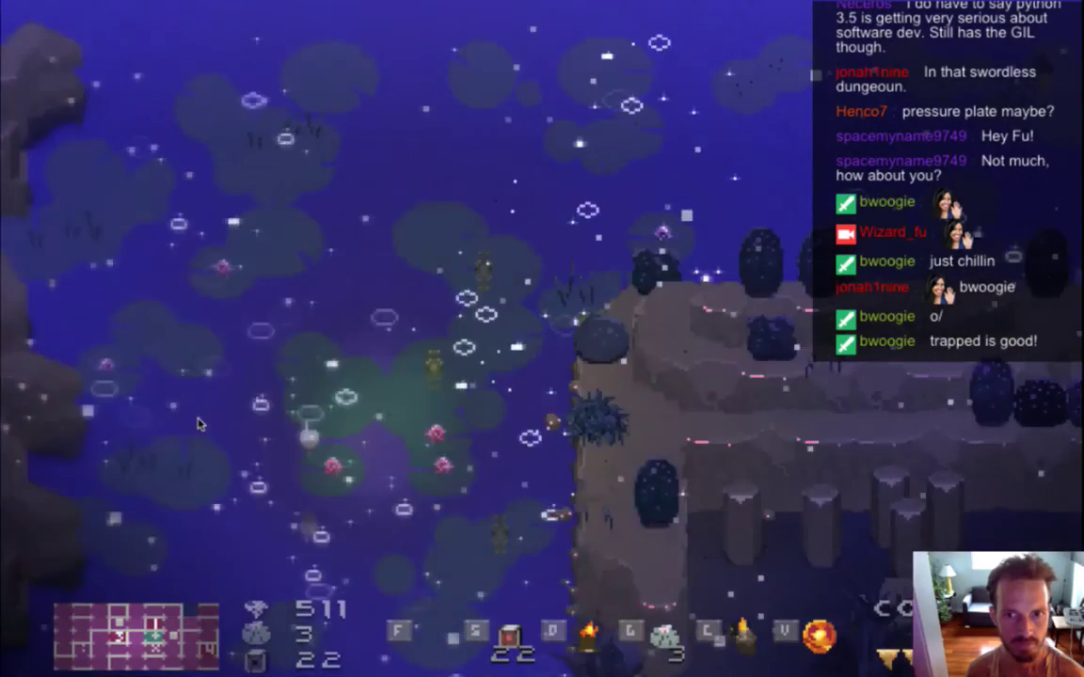
key("Right")
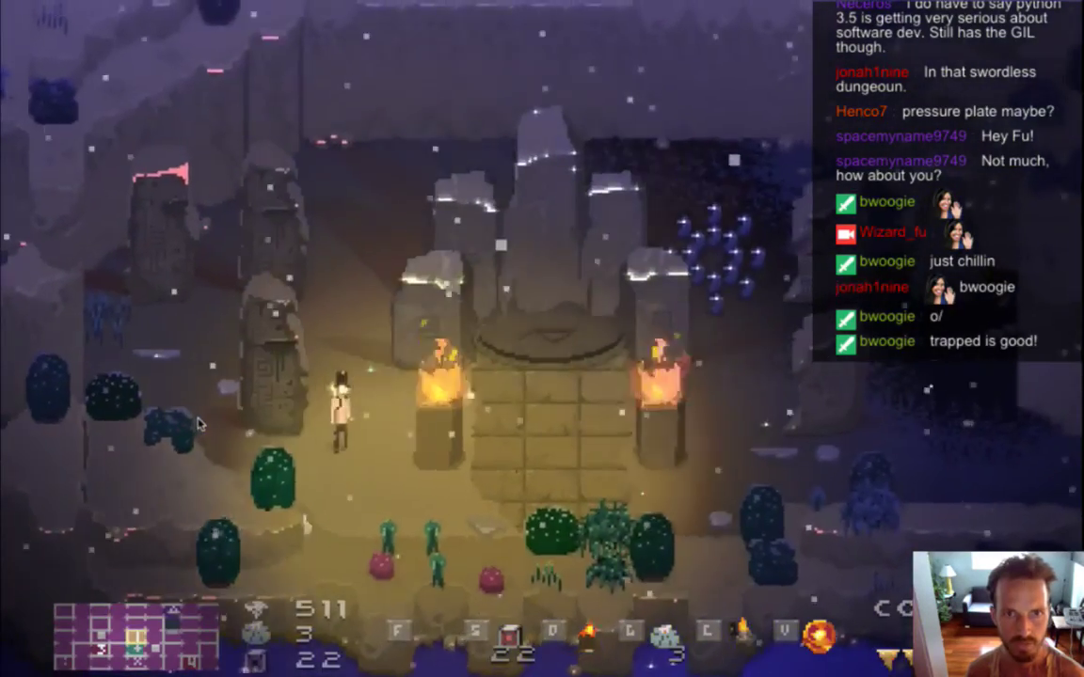
key("super+q")
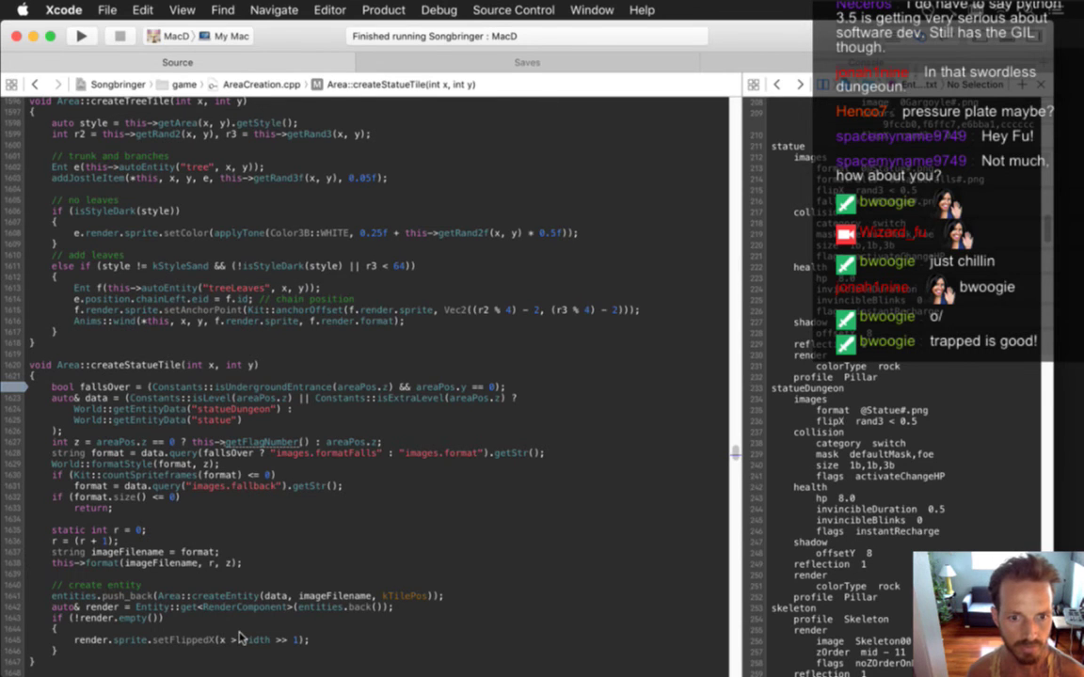
- Check the statue artwork in Photoshop, return to Xcode, and change createStatueTile's setFlippedX condition to x > w2
key("super+Tab")
key("super+Tab")
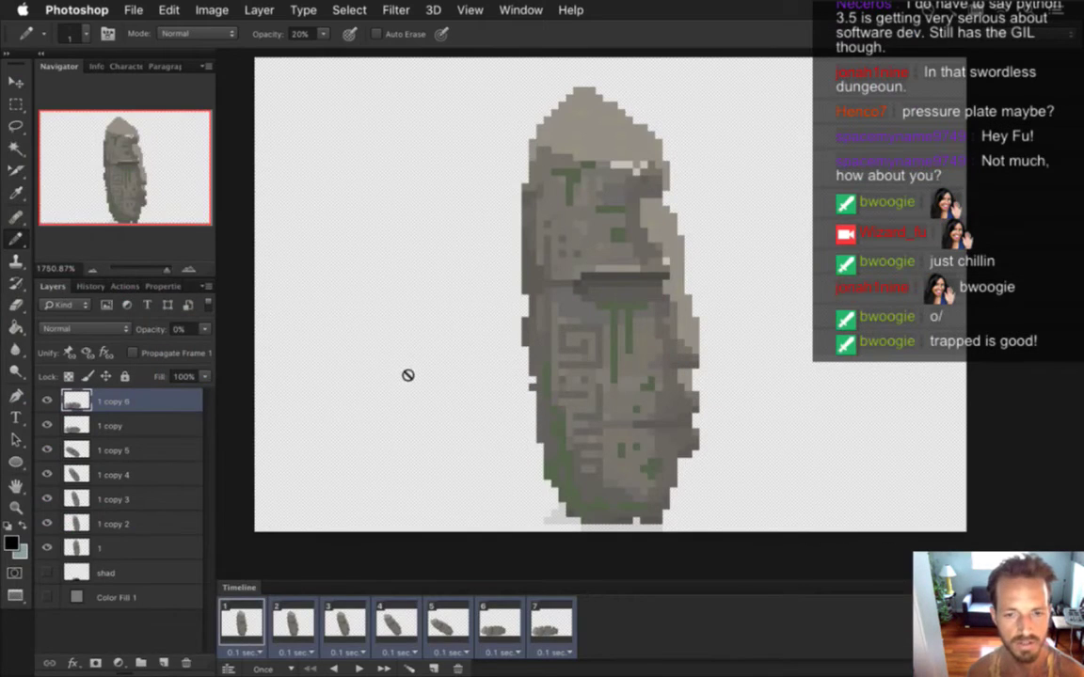
key("super+Tab")
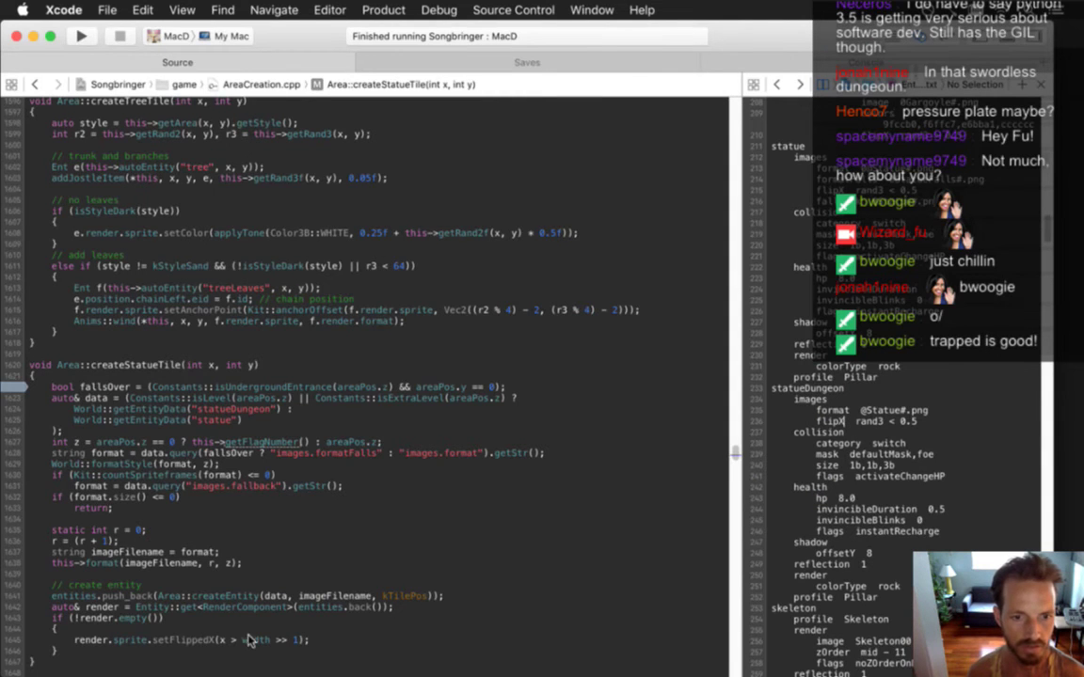
left_click_drag(242, 640, 299, 628)
type("w2")
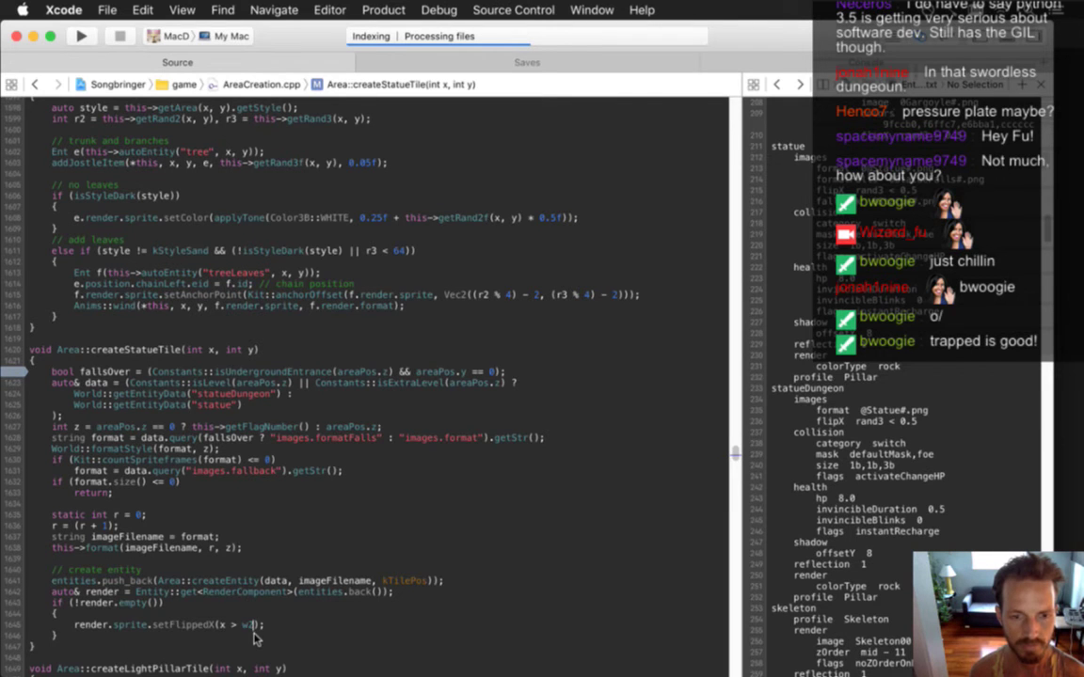
left_click(71, 626)
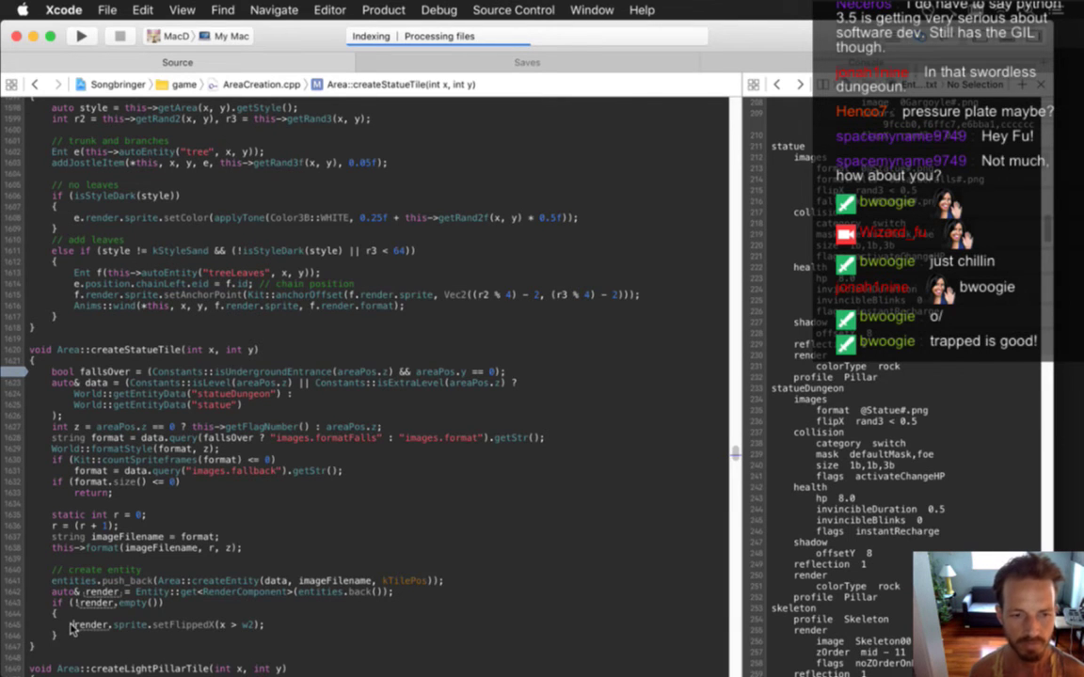
key("super+slash")
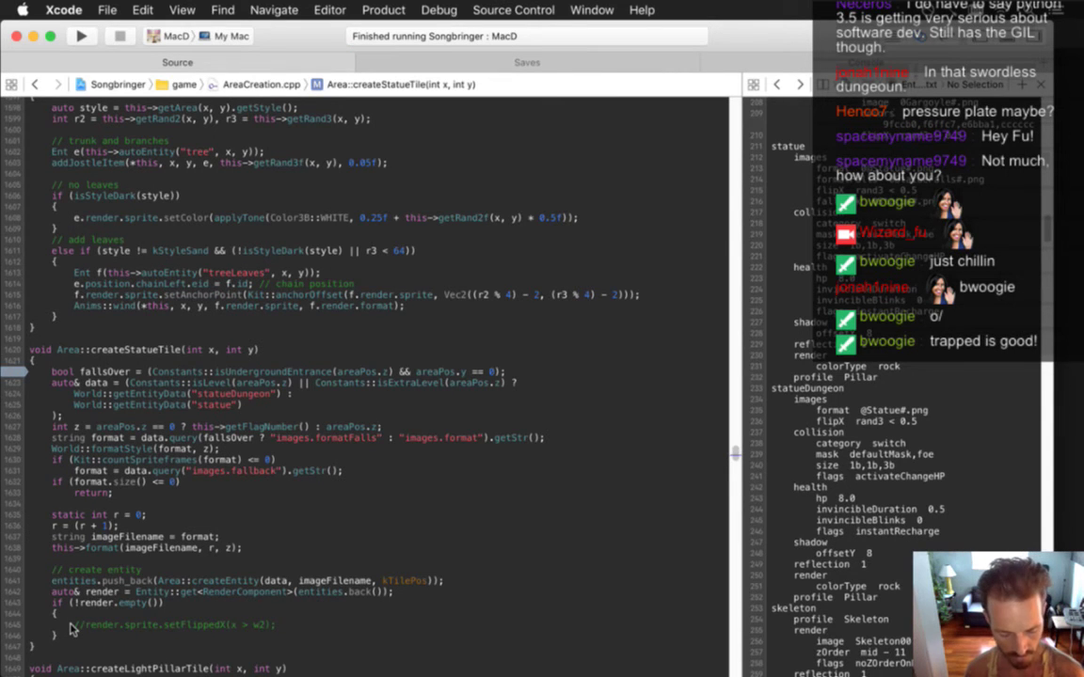
key("Return")
key("BackSpace")
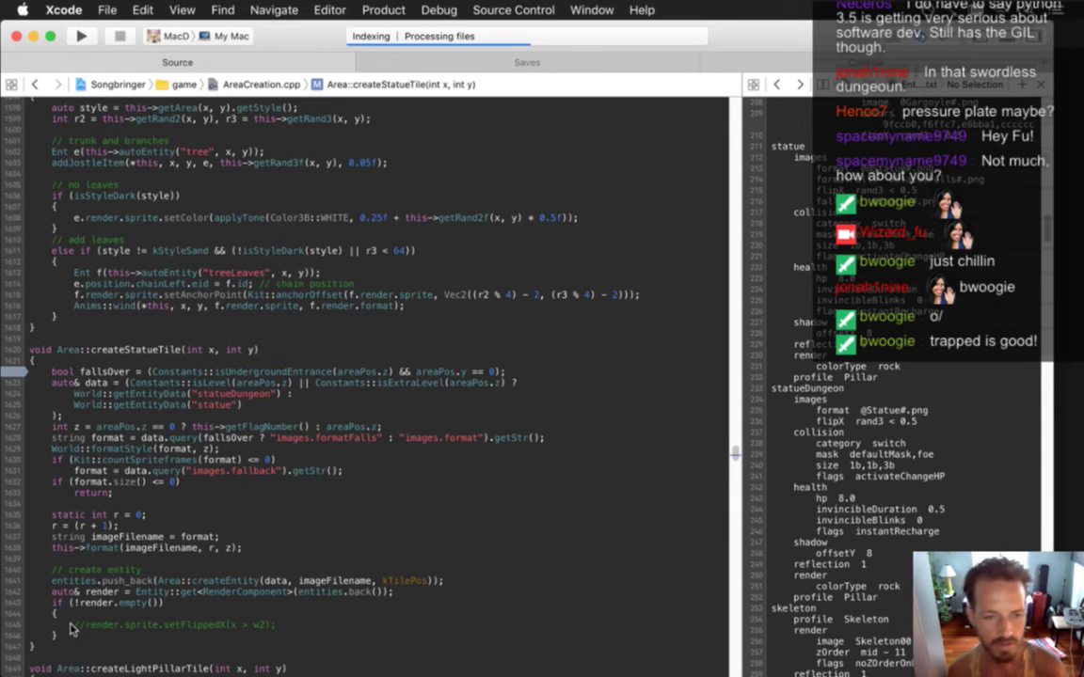
key("BackSpace")
key("BackSpace")
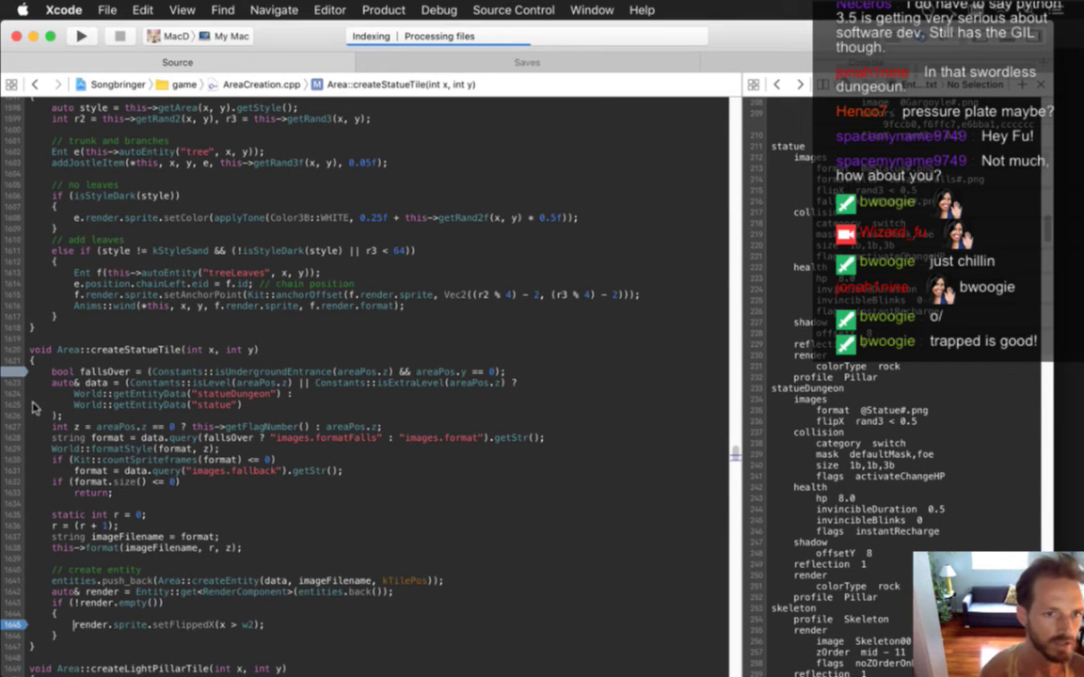
- Run the game to the breakpoint on the setFlippedX line, compare x with the area's w2, and step over the line
left_click(80, 38)
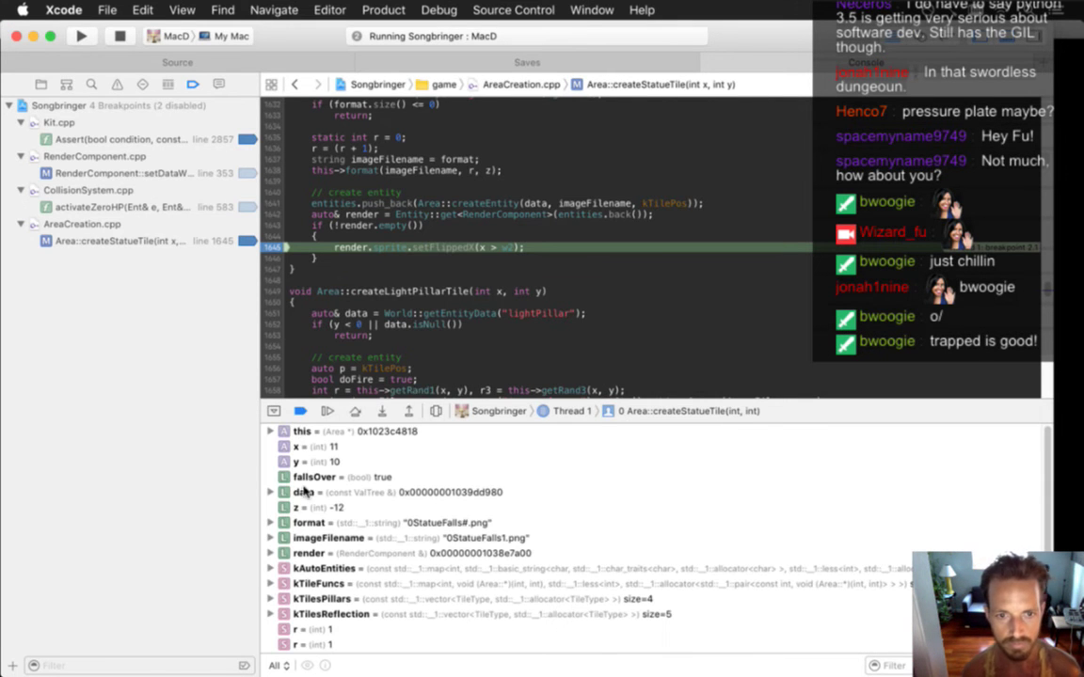
left_click(328, 448)
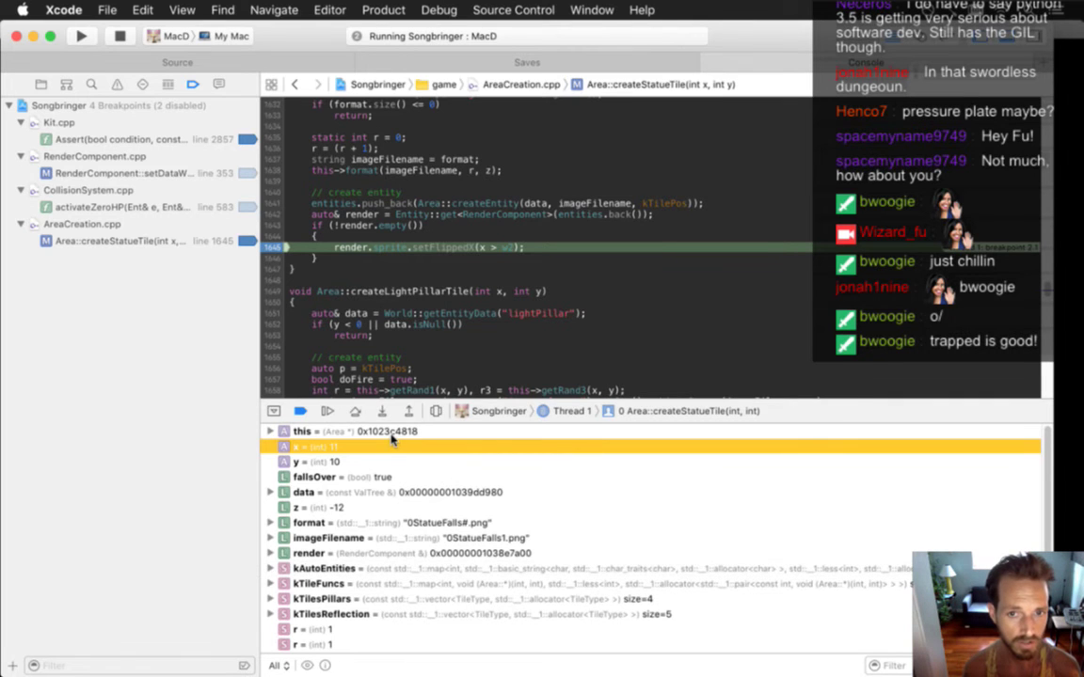
left_click(270, 431)
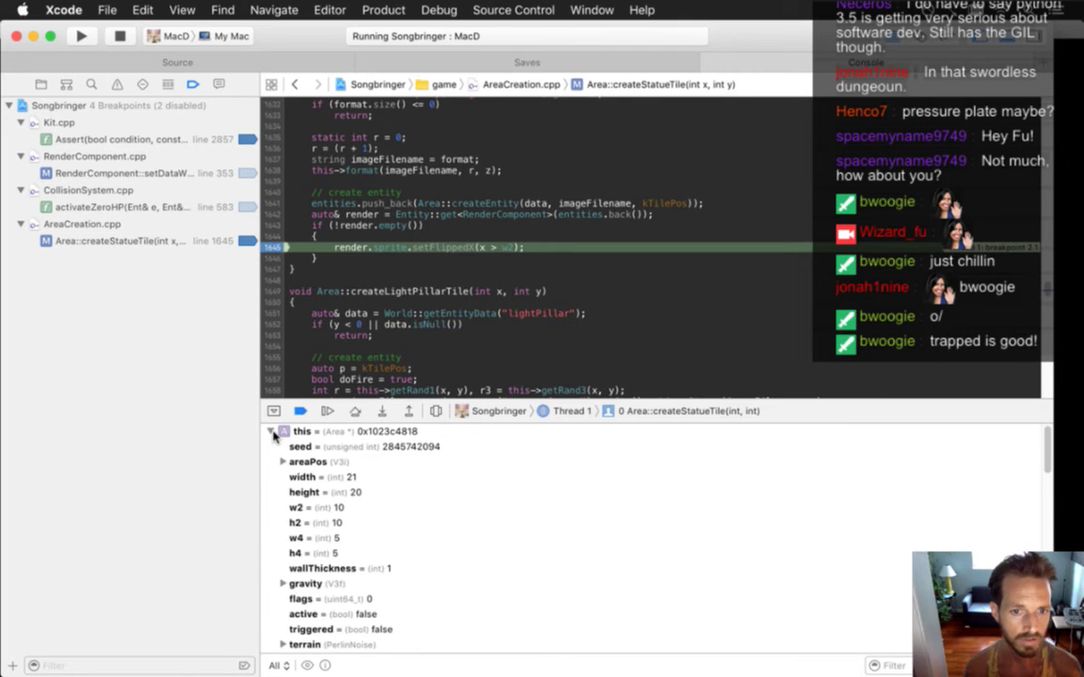
left_click(271, 431)
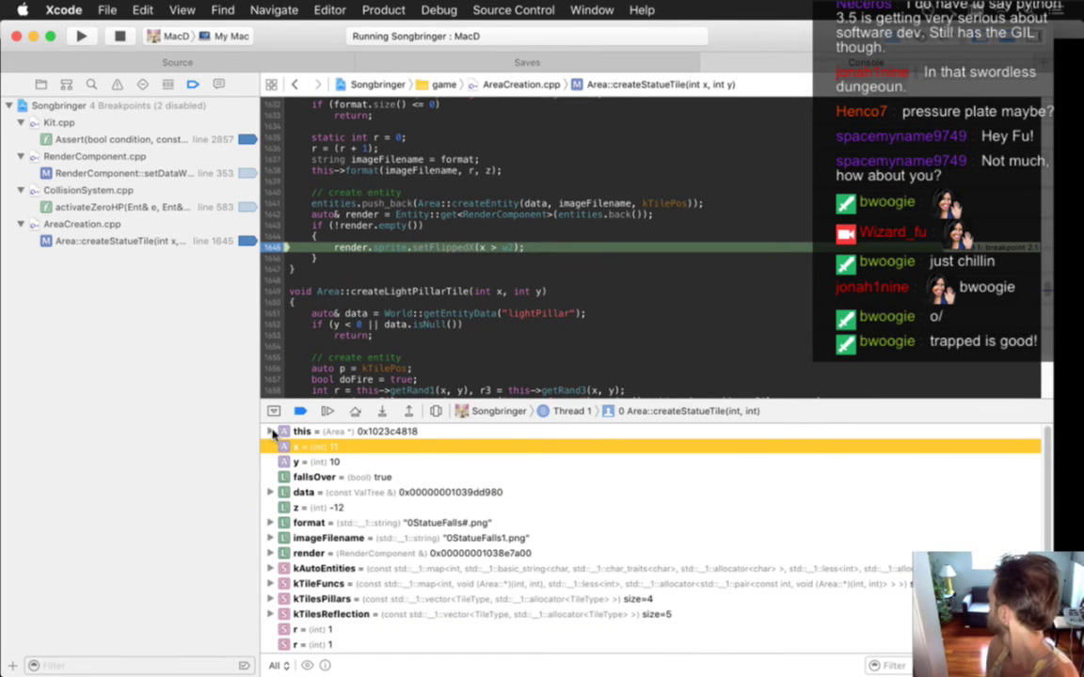
left_click(355, 411)
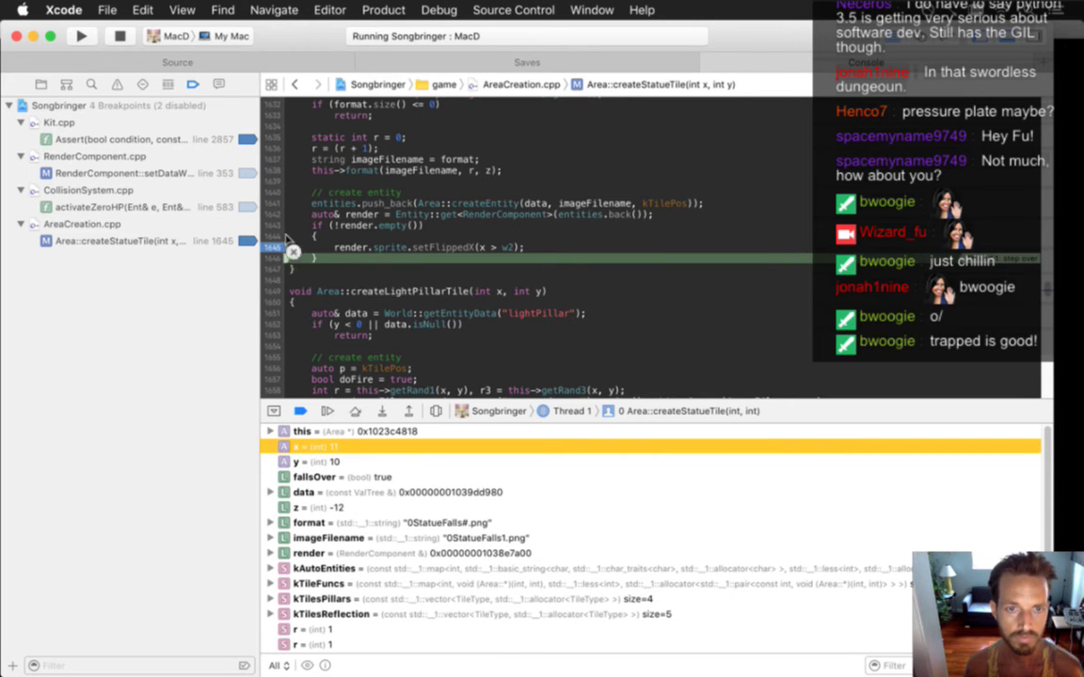
- Remove the setFlippedX breakpoint, stop the debug session, and rerun the game to check the entrance statue's direction
left_click_drag(274, 248, 291, 229)
left_click(115, 32)
left_click(156, 62)
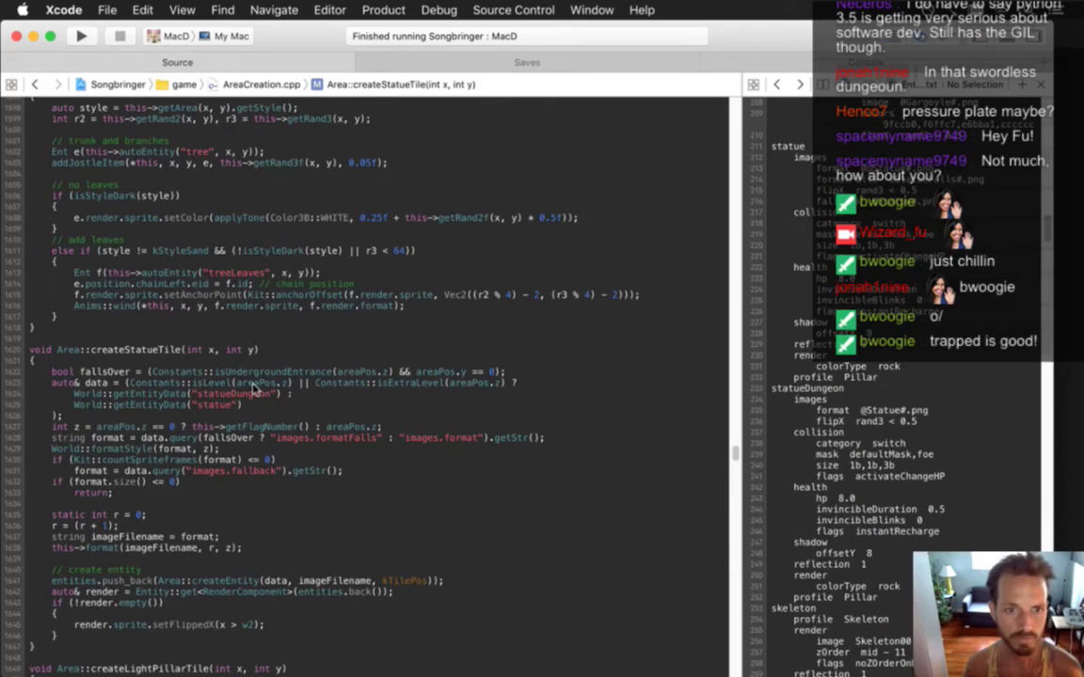
key("super+r")
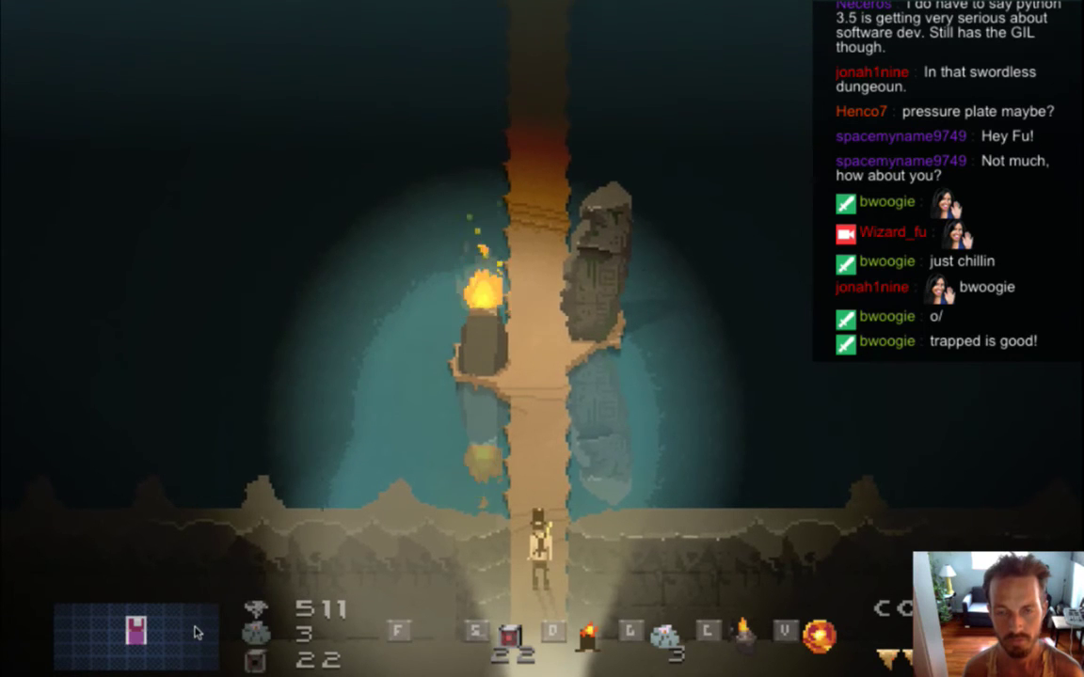
key("super+Tab")
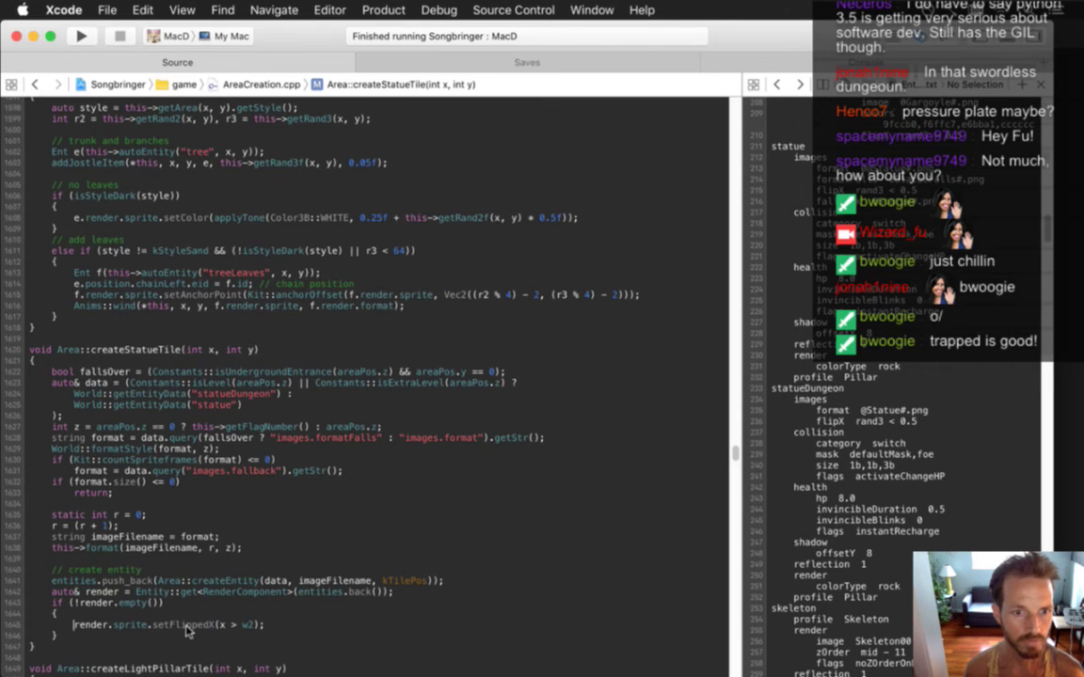
- Switch to Photoshop and flip the falling statue's canvas horizontally
key("super+Tab")
key("Escape")
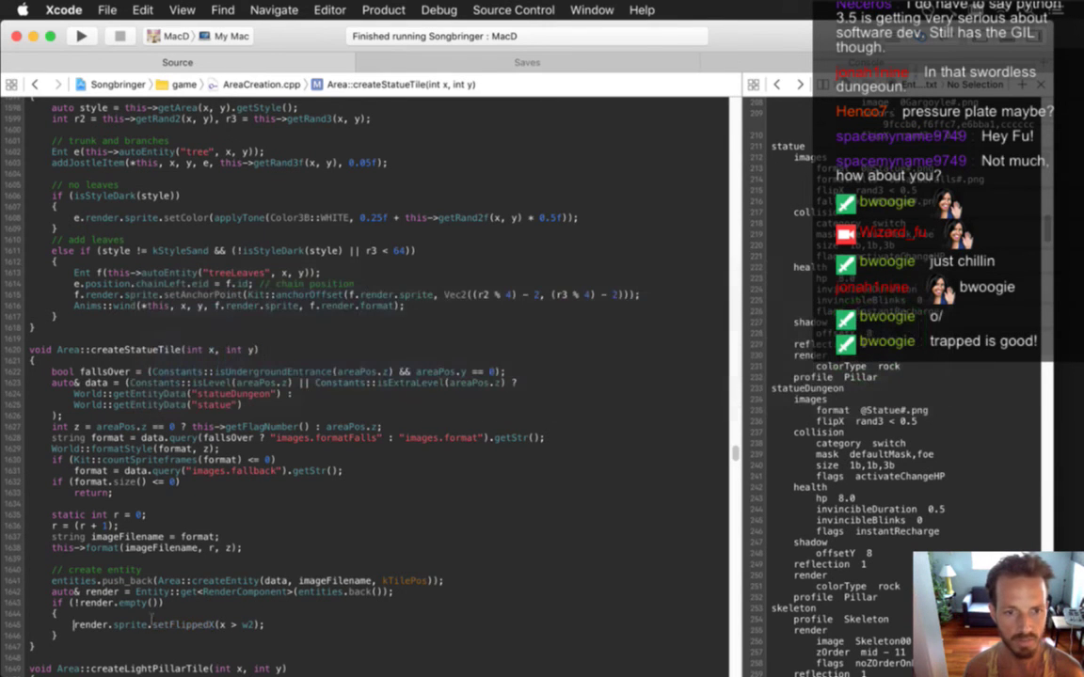
key("super+Tab")
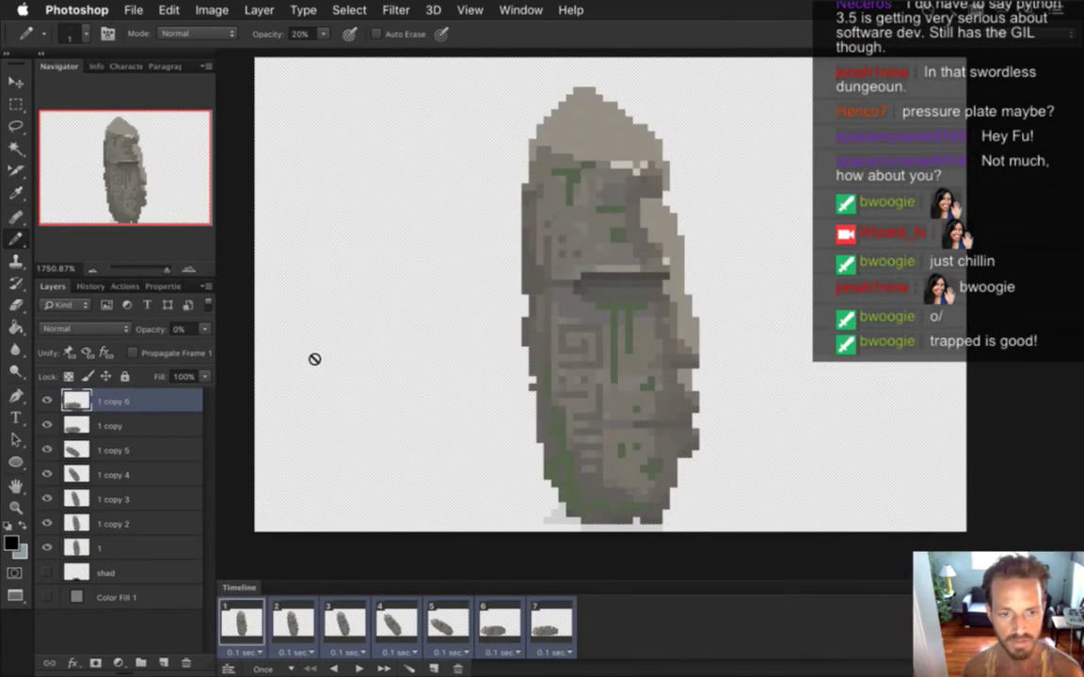
left_click(202, 9)
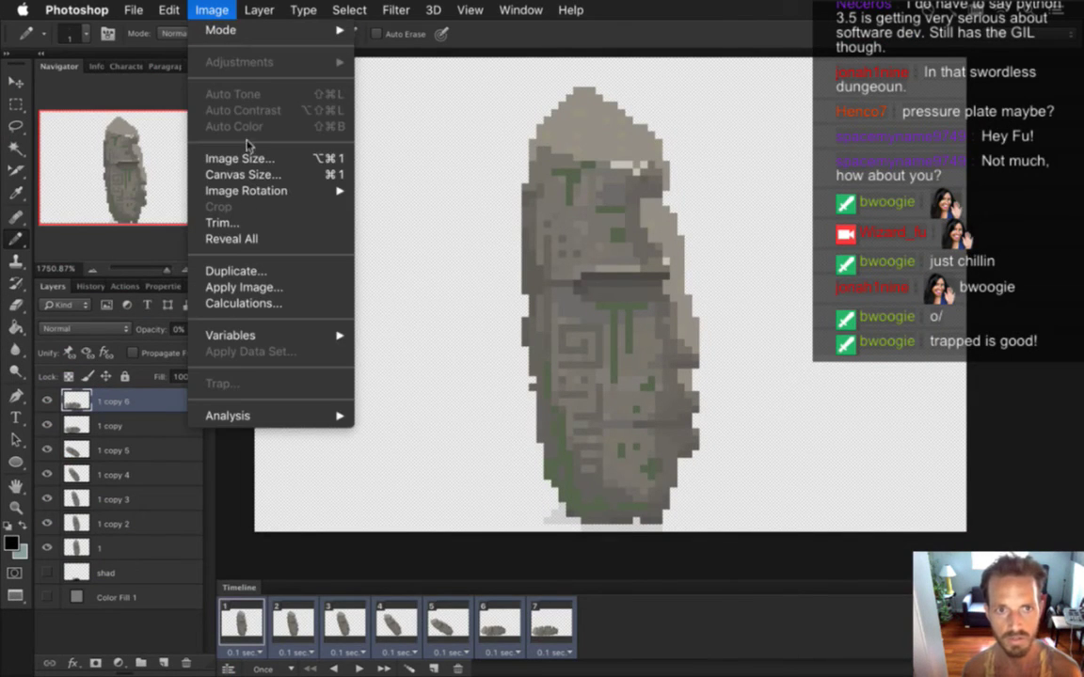
mouse_move(244, 188)
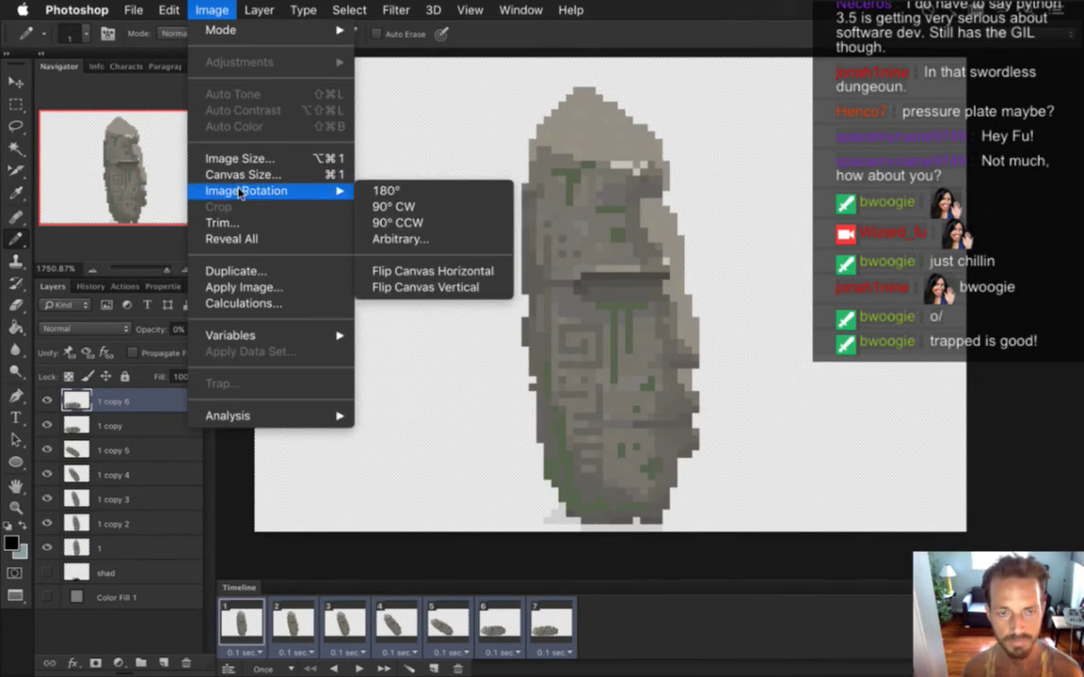
left_click(415, 273)
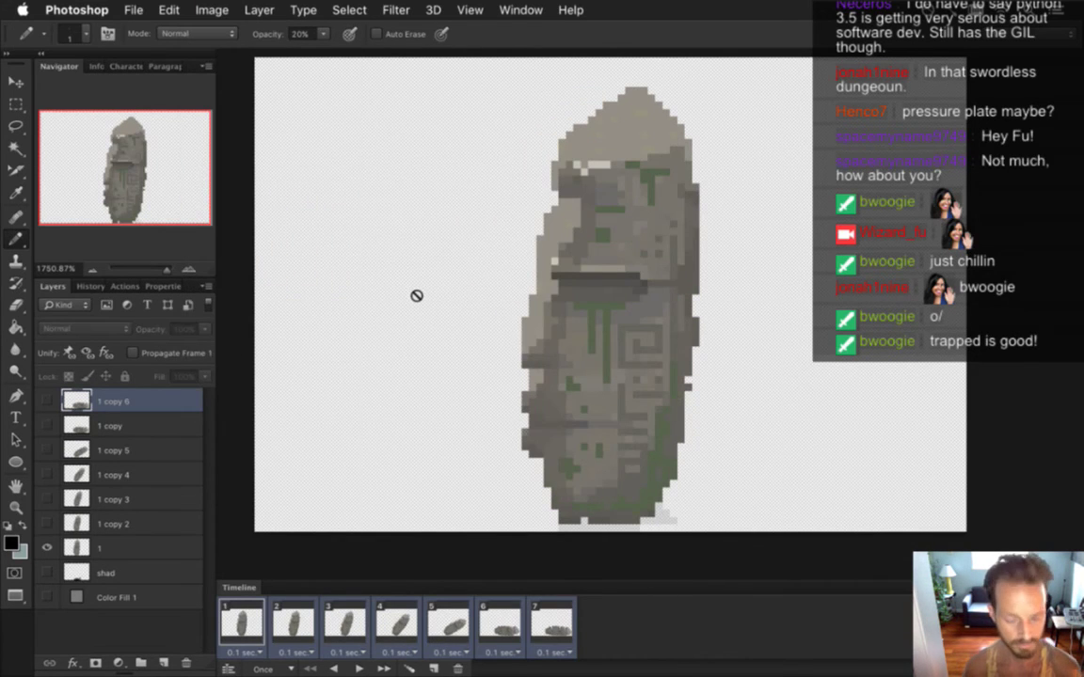
- Render the flipped animation as a PNG image sequence named 0StatueFalls.png, covering all frames at document size
key("alt+shift+super+r")
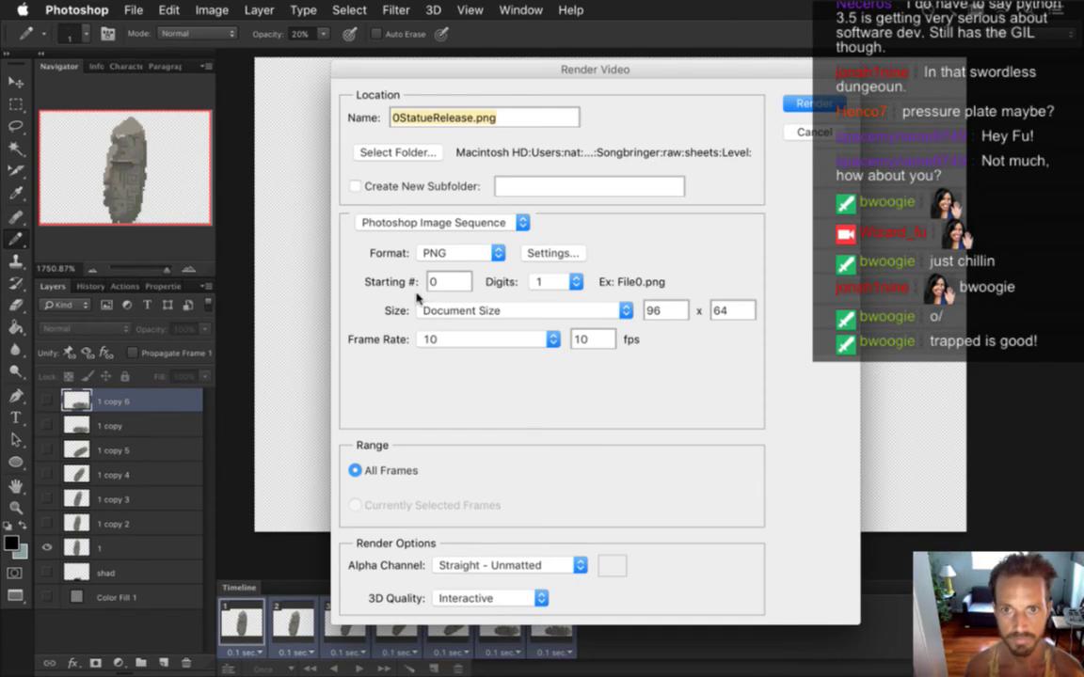
key("Left")
key("Right")
key("Right")
key("Right")
key("Right")
key("Right")
key("Right")
key("Right")
key("Delete")
key("Delete")
key("Delete")
key("Delete")
key("Delete")
key("Delete")
key("Delete")
type("Falls")
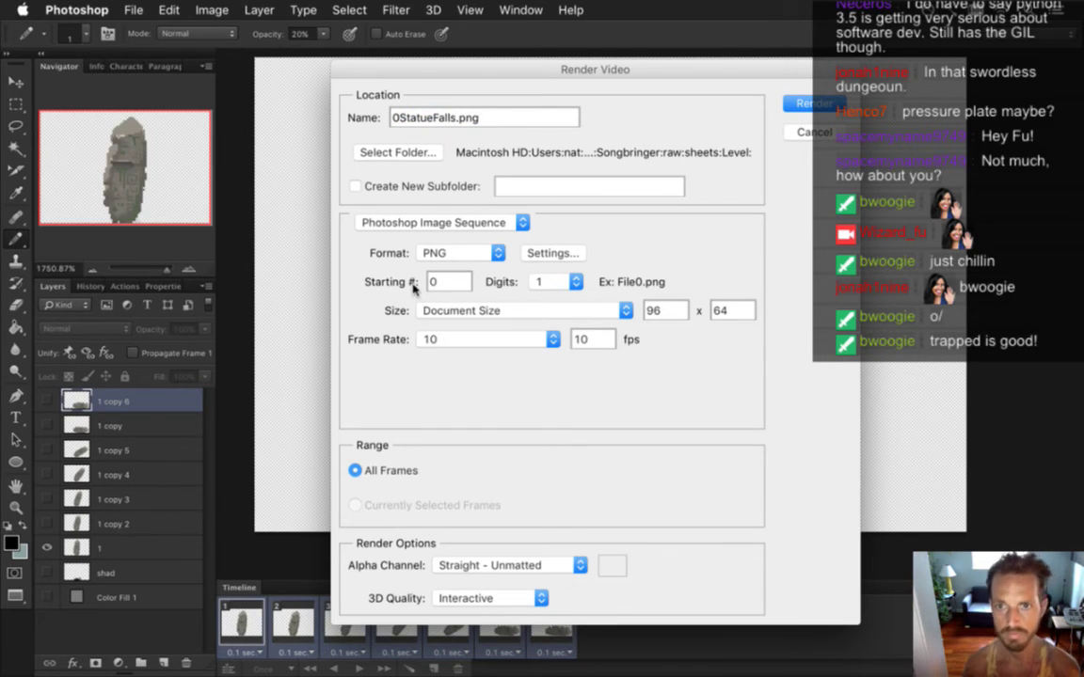
key("Return")
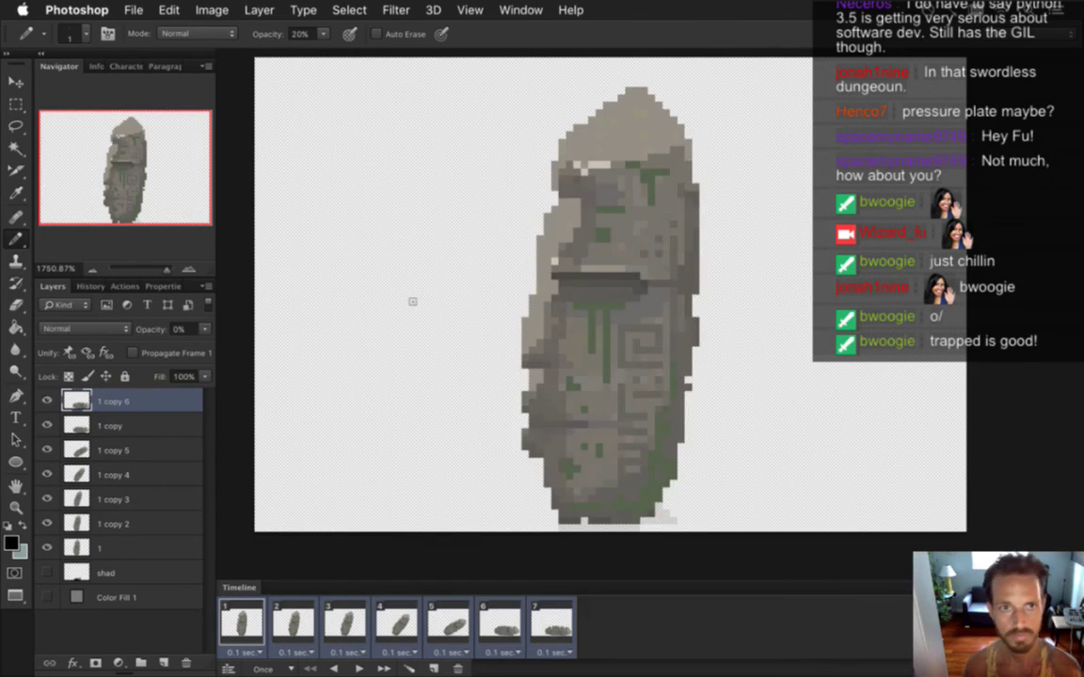
- Save the Photoshop document under a new name, 0StatueFalls
left_click(133, 10)
left_click(155, 211)
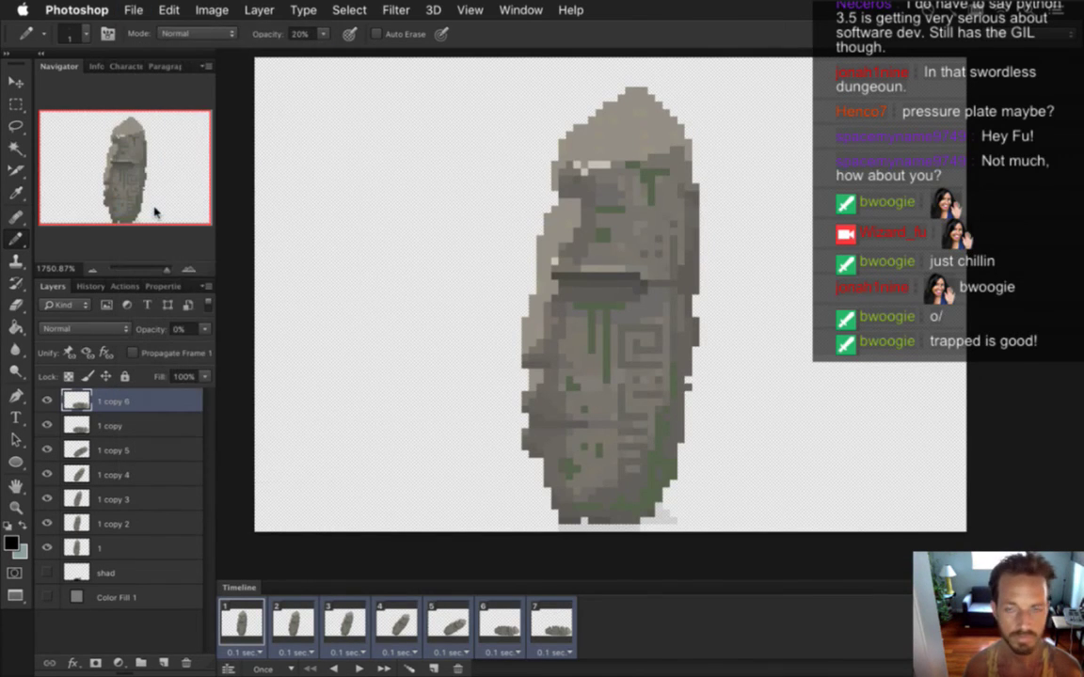
key("Right")
key("BackSpace")
key("BackSpace")
key("BackSpace")
key("BackSpace")
key("BackSpace")
key("BackSpace")
key("BackSpace")
type("Fall")
key("Return")
- Switch to Terminal and check the Songbringer repository's git status
key("super+Tab")
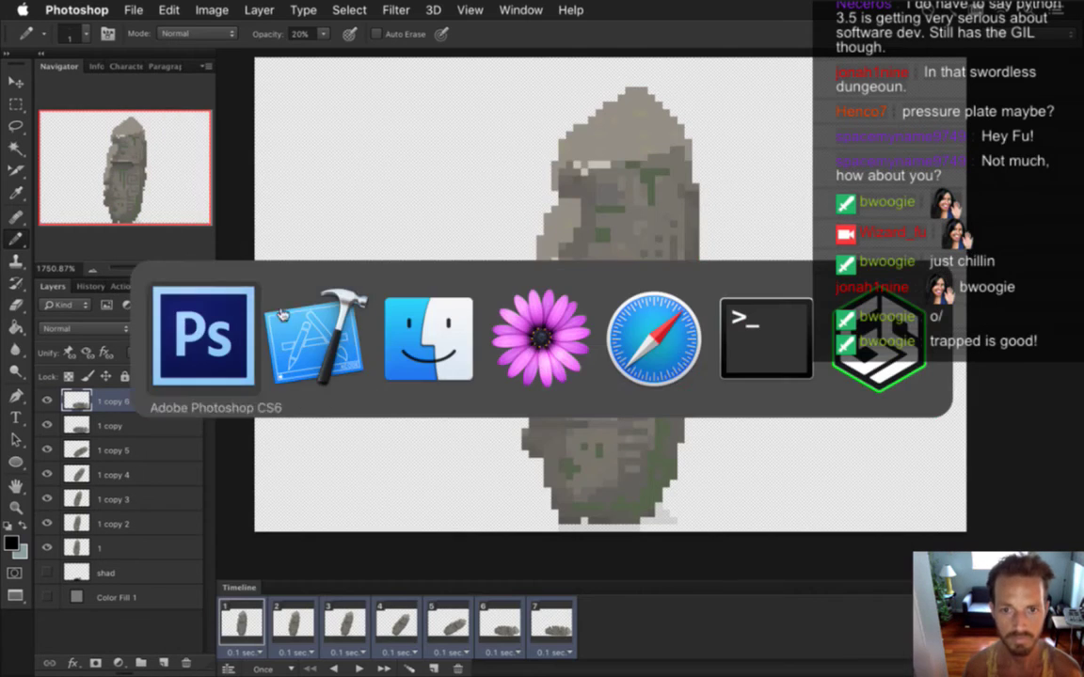
type("g")
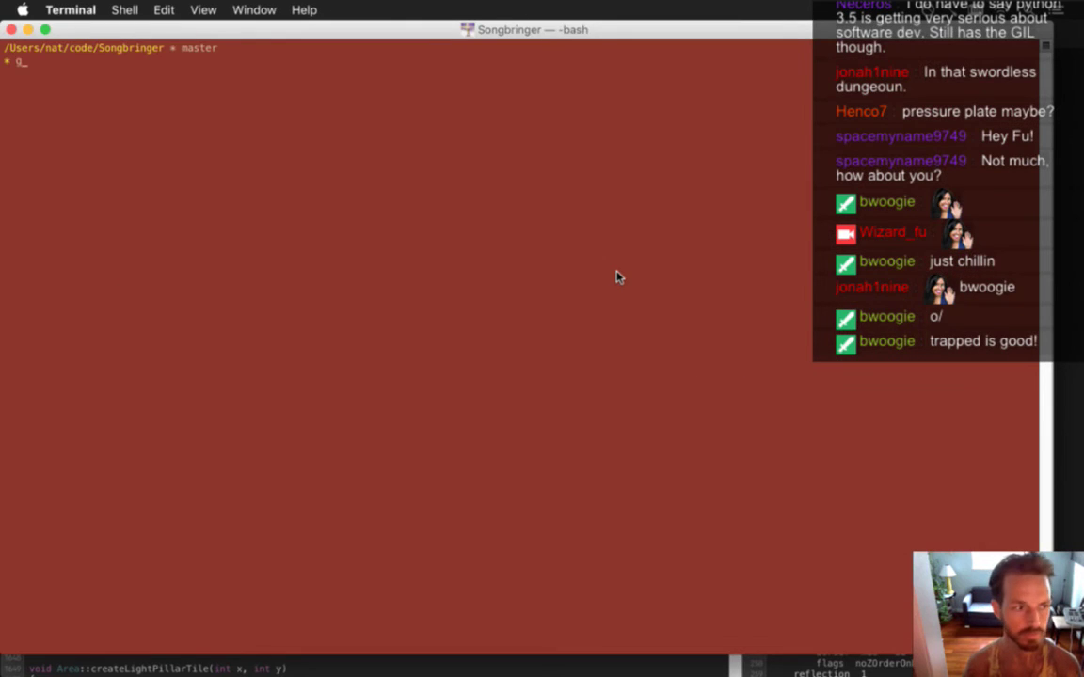
type("it status")
key("Return")
- Delete the leftover raw/sprites/Common/0StatueRelease.psd file and clear the terminal output
type("rm")
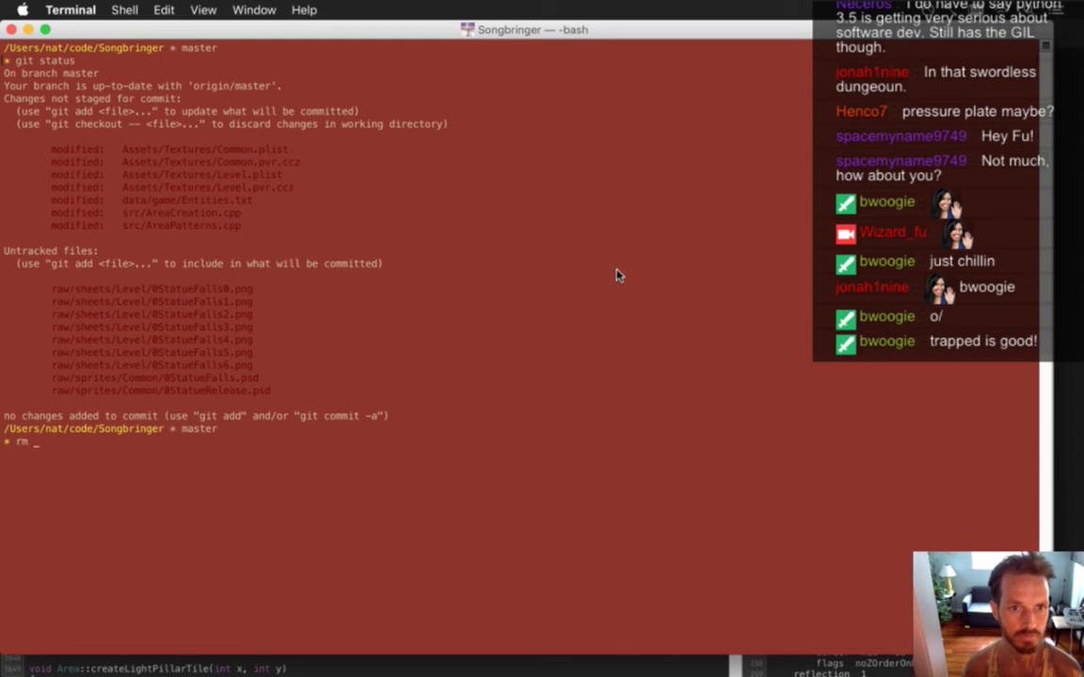
left_click_drag(272, 393, 52, 393)
type("raw/sprites/Common/@StatueRelease.psd")
key("Return")
type("clear")
key("Return")
- Return to Xcode, run the game, walk around the entrance to check the statue's direction and placement, and quit the game
key("super+Tab")
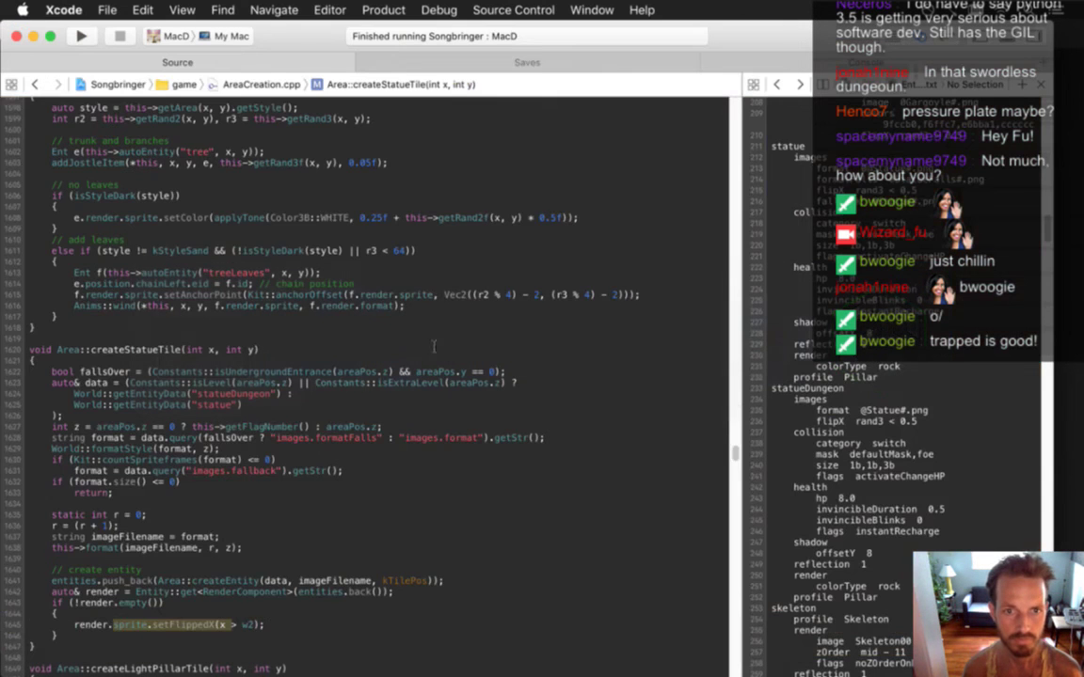
key("super+r")
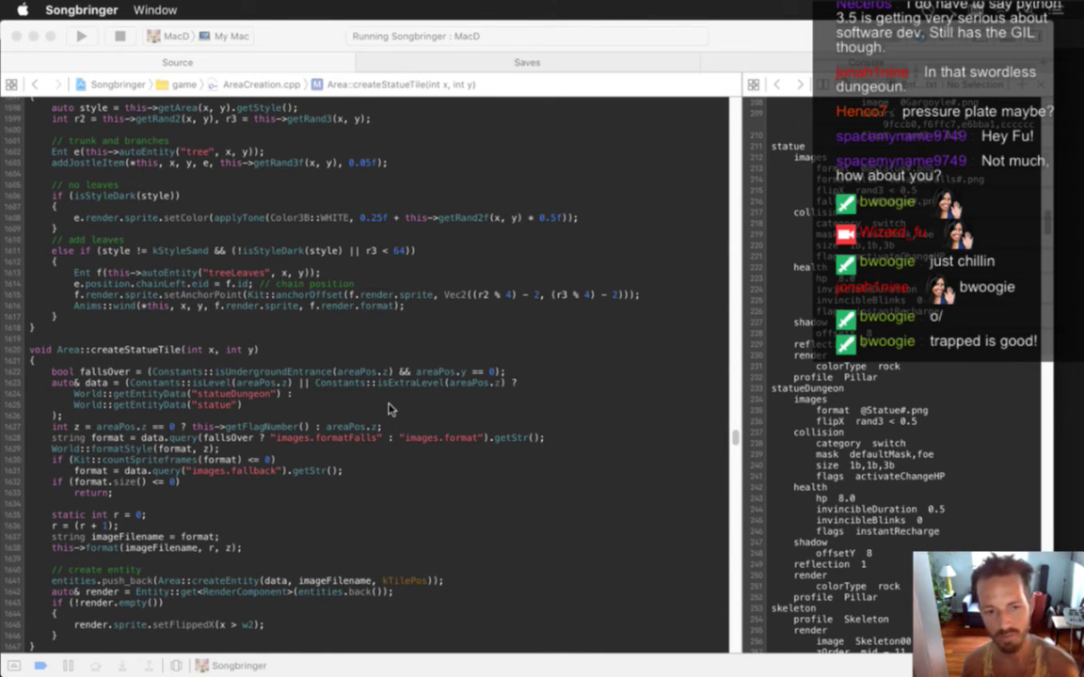
key("Up")
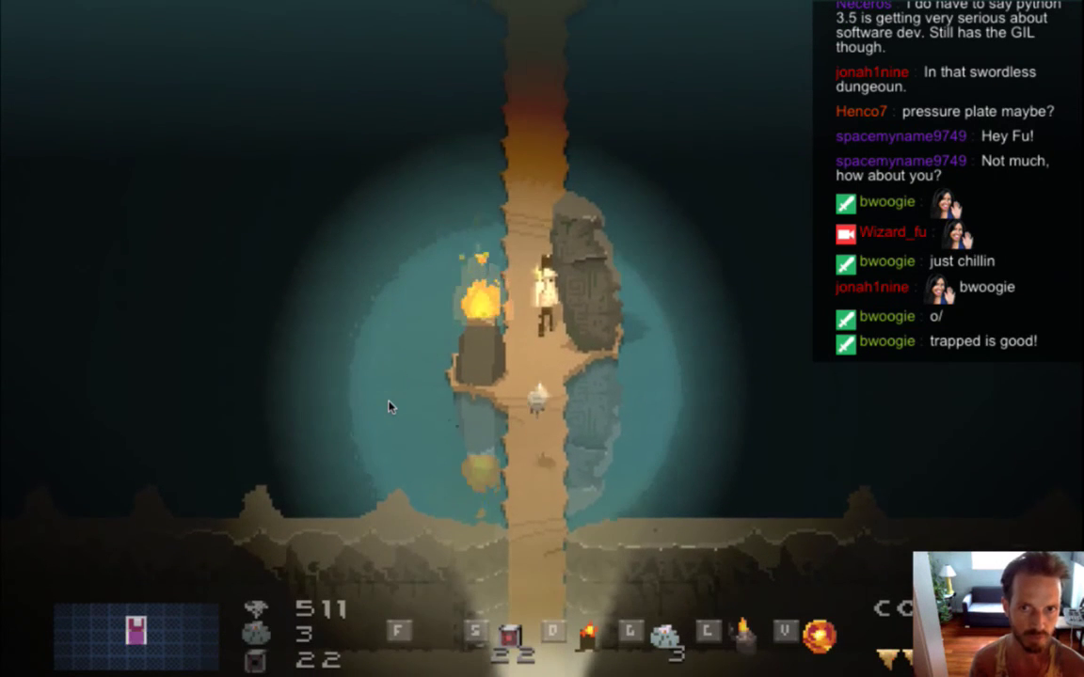
key("Down")
key("s")
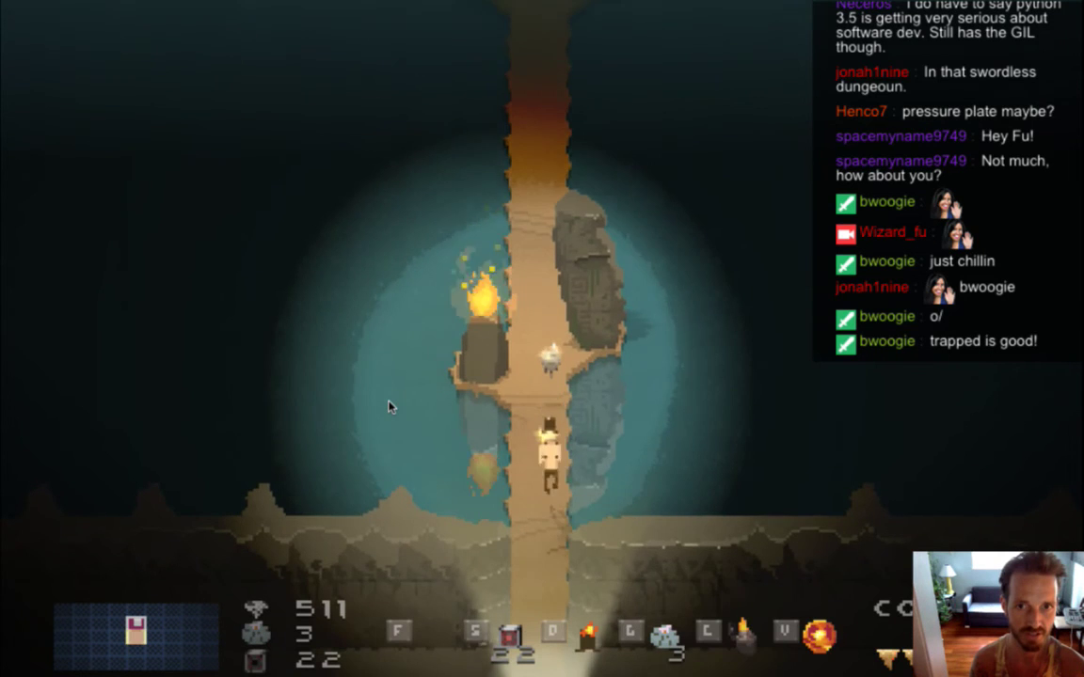
key("w")
key("w")
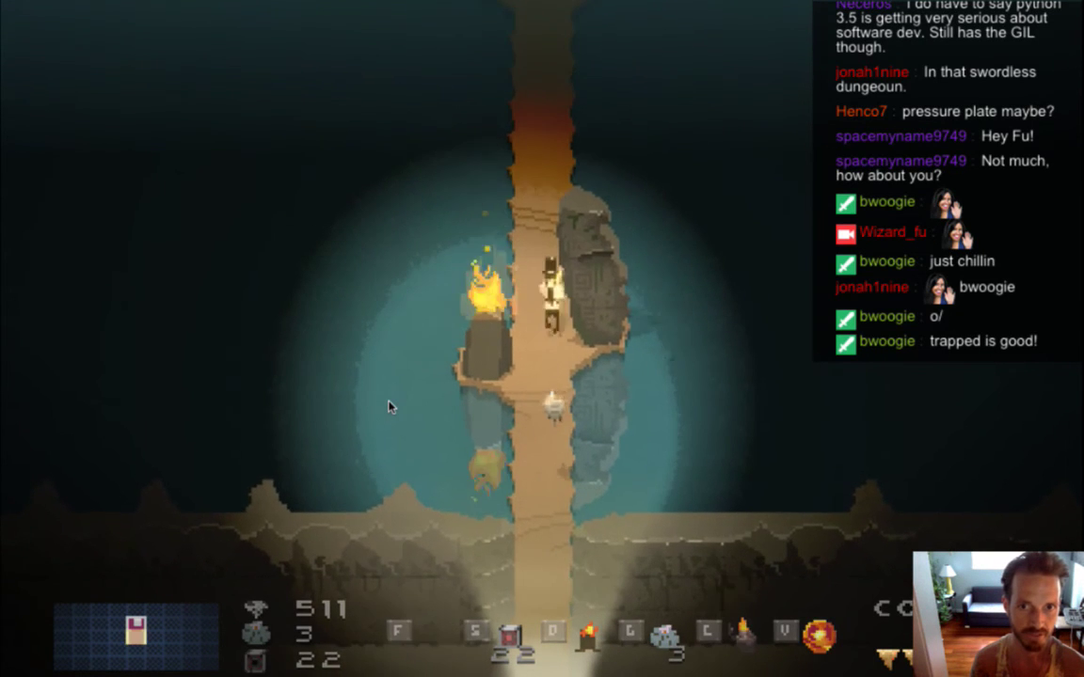
key("s")
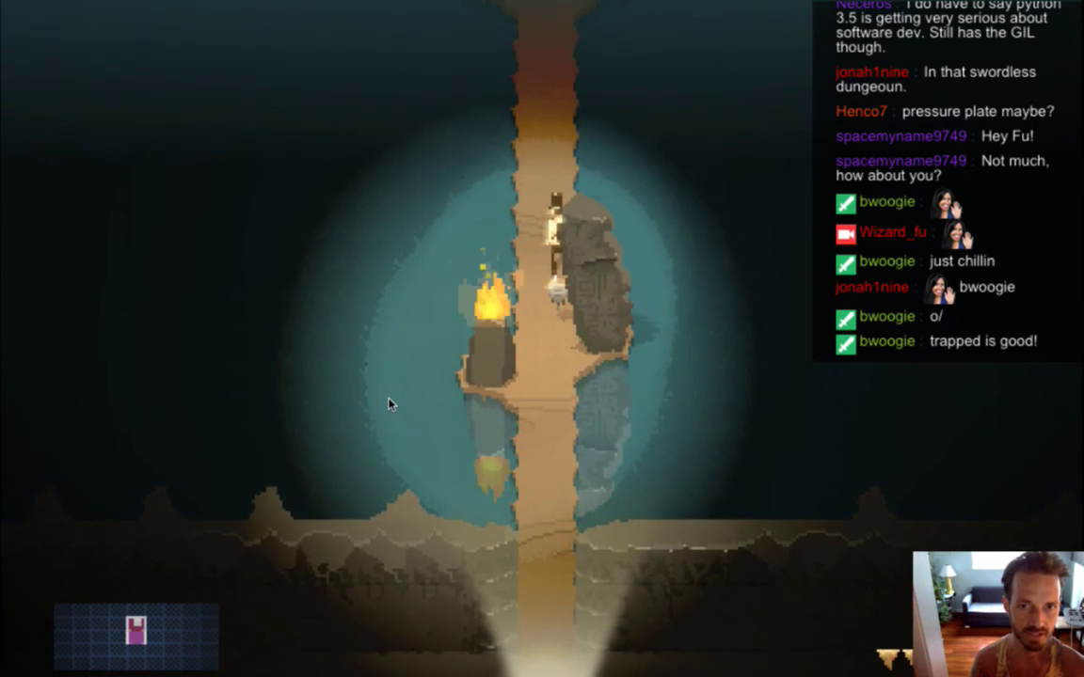
key("w")
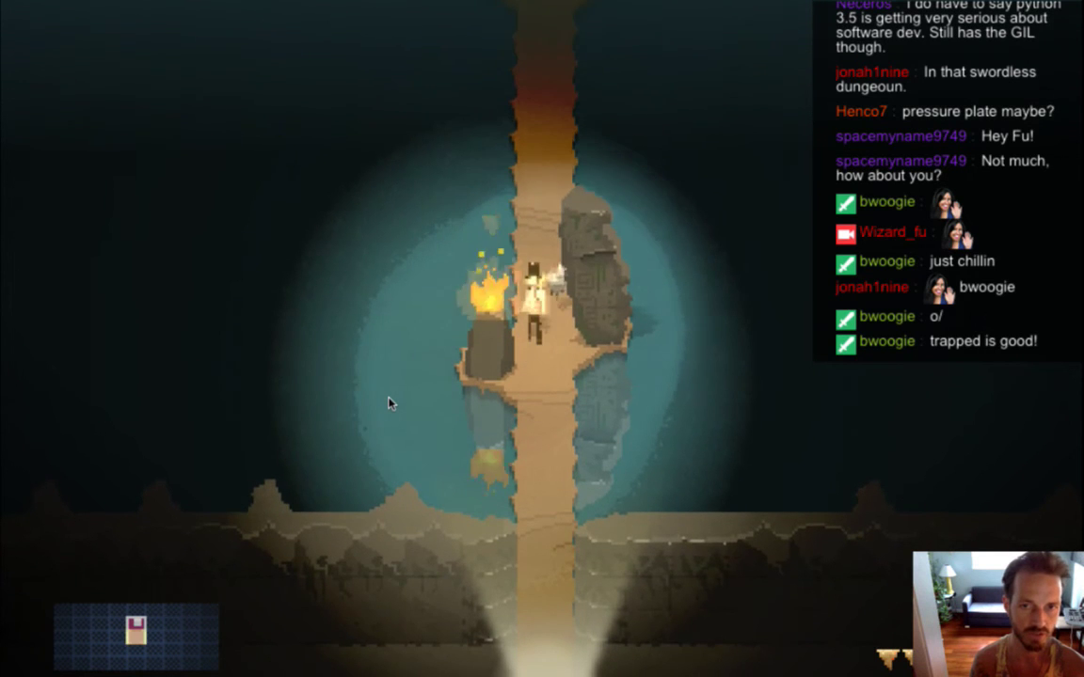
key("s")
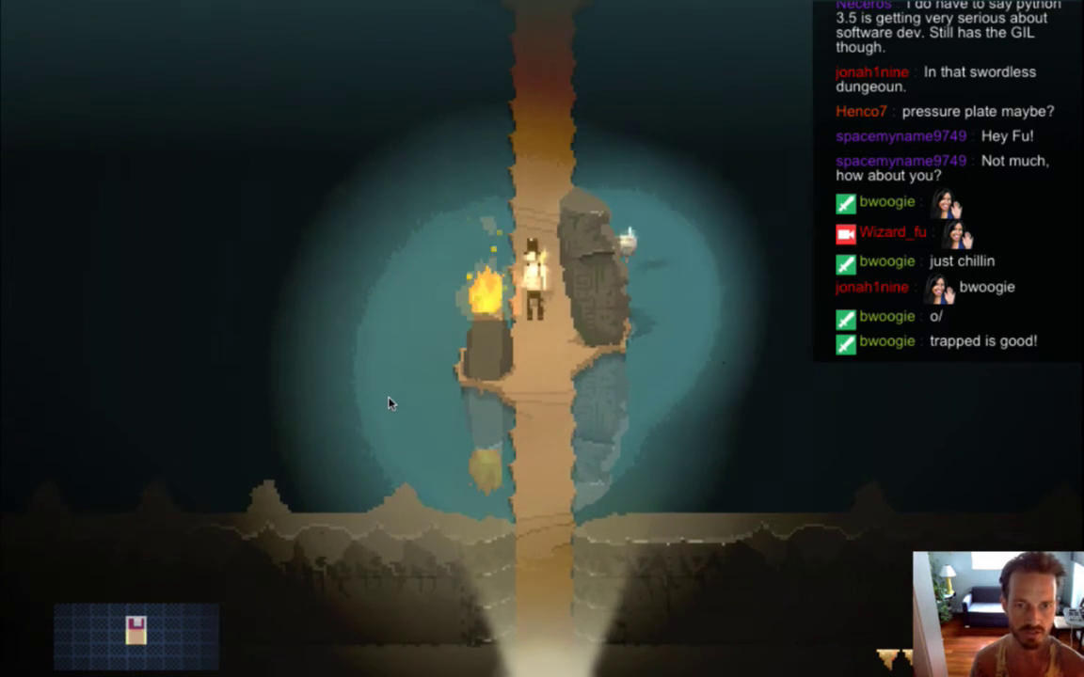
key("super+q")
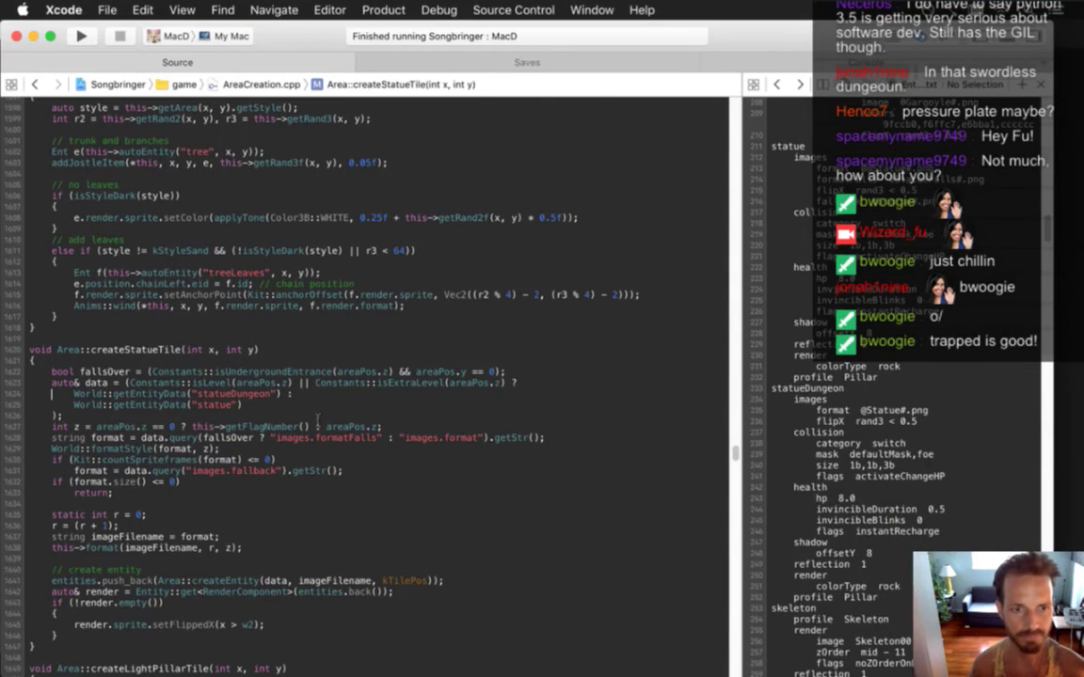
- Go back to AreaPatterns.cpp and change the lights position in the kPatternEntranceU3a pattern to V3i(-1, -2)
key("ctrl+super+Left")
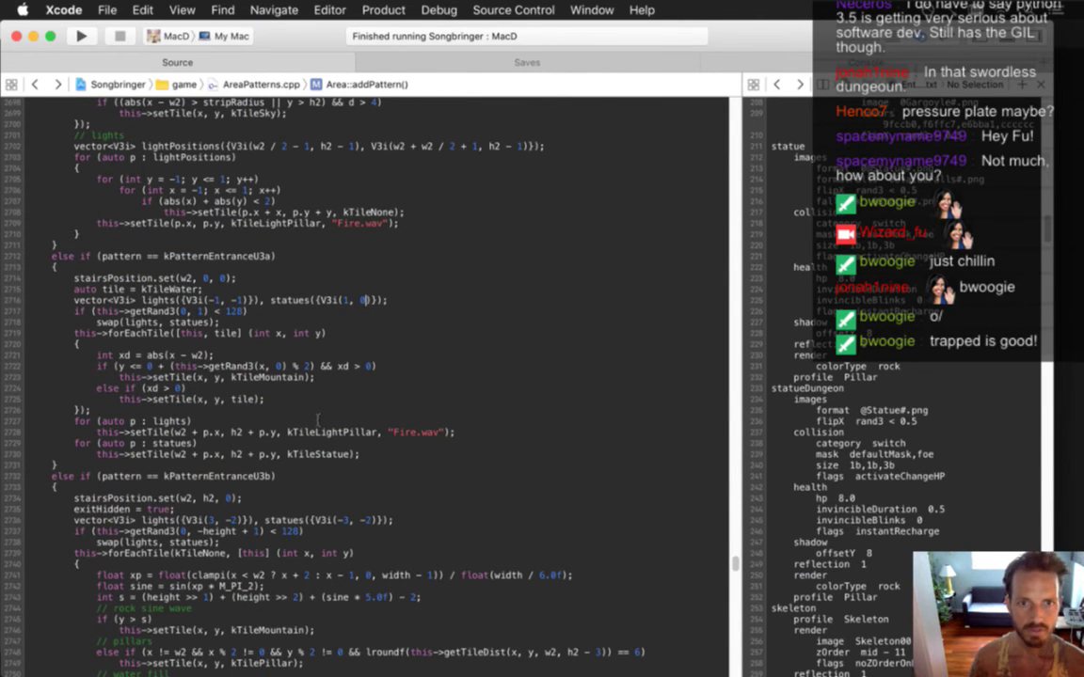
key("Left")
key("Left")
key("Left")
key("Left")
key("Left")
key("Left")
key("Left")
key("Left")
key("Left")
key("Left")
key("Left")
key("Left")
key("Left")
key("Left")
key("Left")
key("Left")
key("Left")
key("Left")
key("Left")
key("Left")
key("Left")
key("Left")
key("Left")
key("Left")
key("Left")
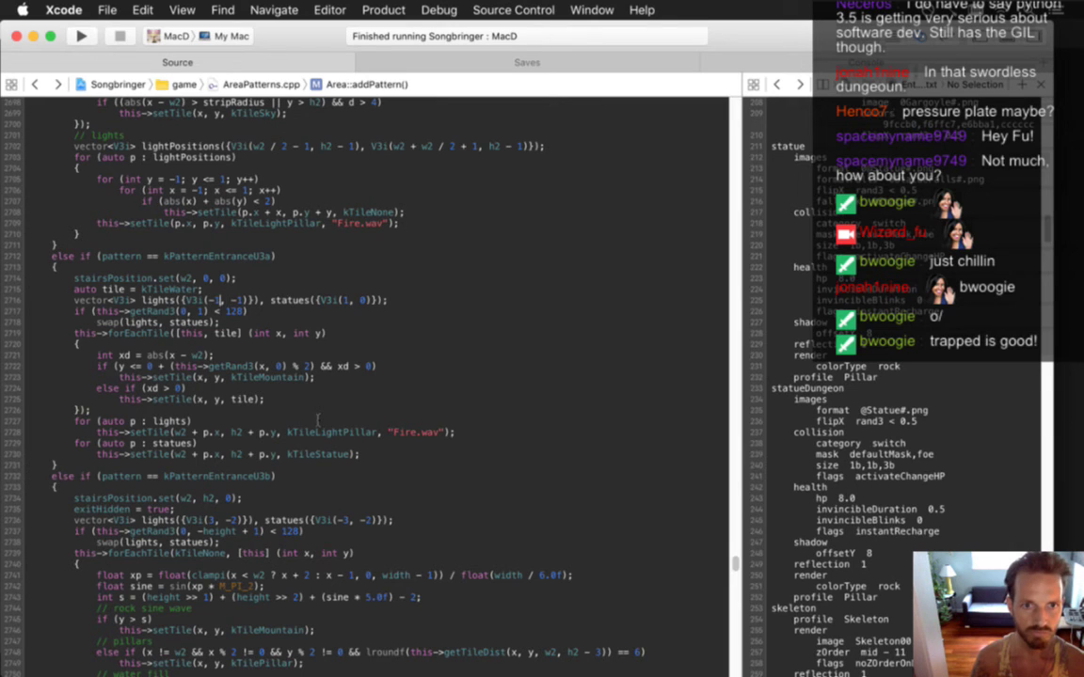
key("Right")
key("Right")
key("Right")
key("Delete")
type("2")
- Place the cursor at the y value of the statues position in the kPatternEntranceU3a pattern for editing
key("super+Right")
key("Left")
key("Left")
key("Left")
key("Left")
key("Left")
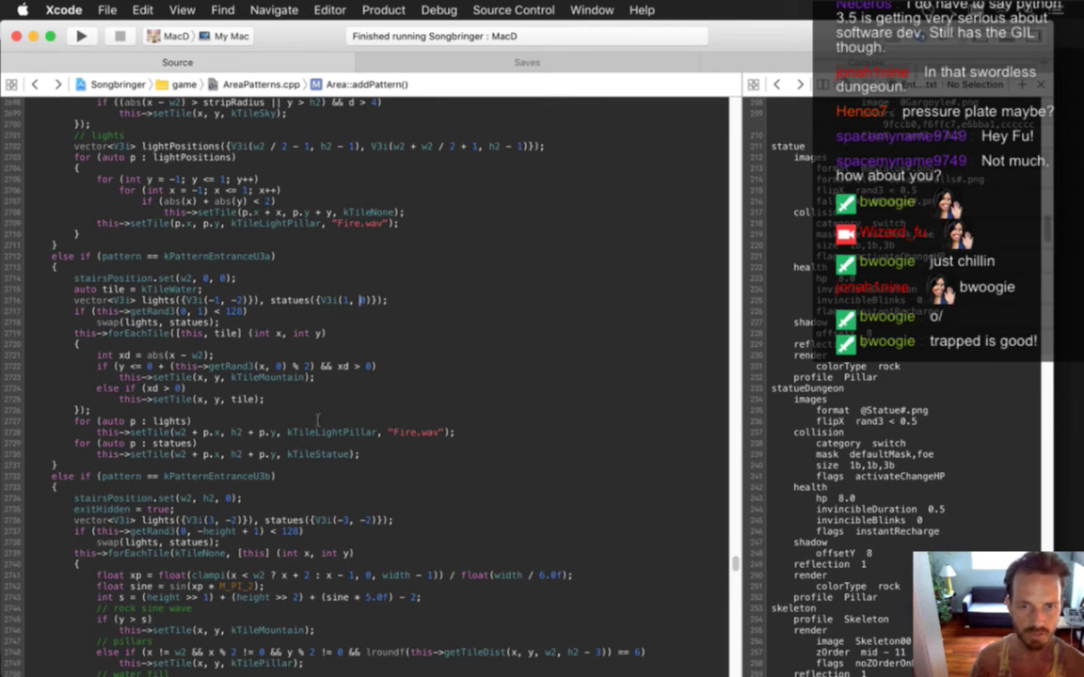